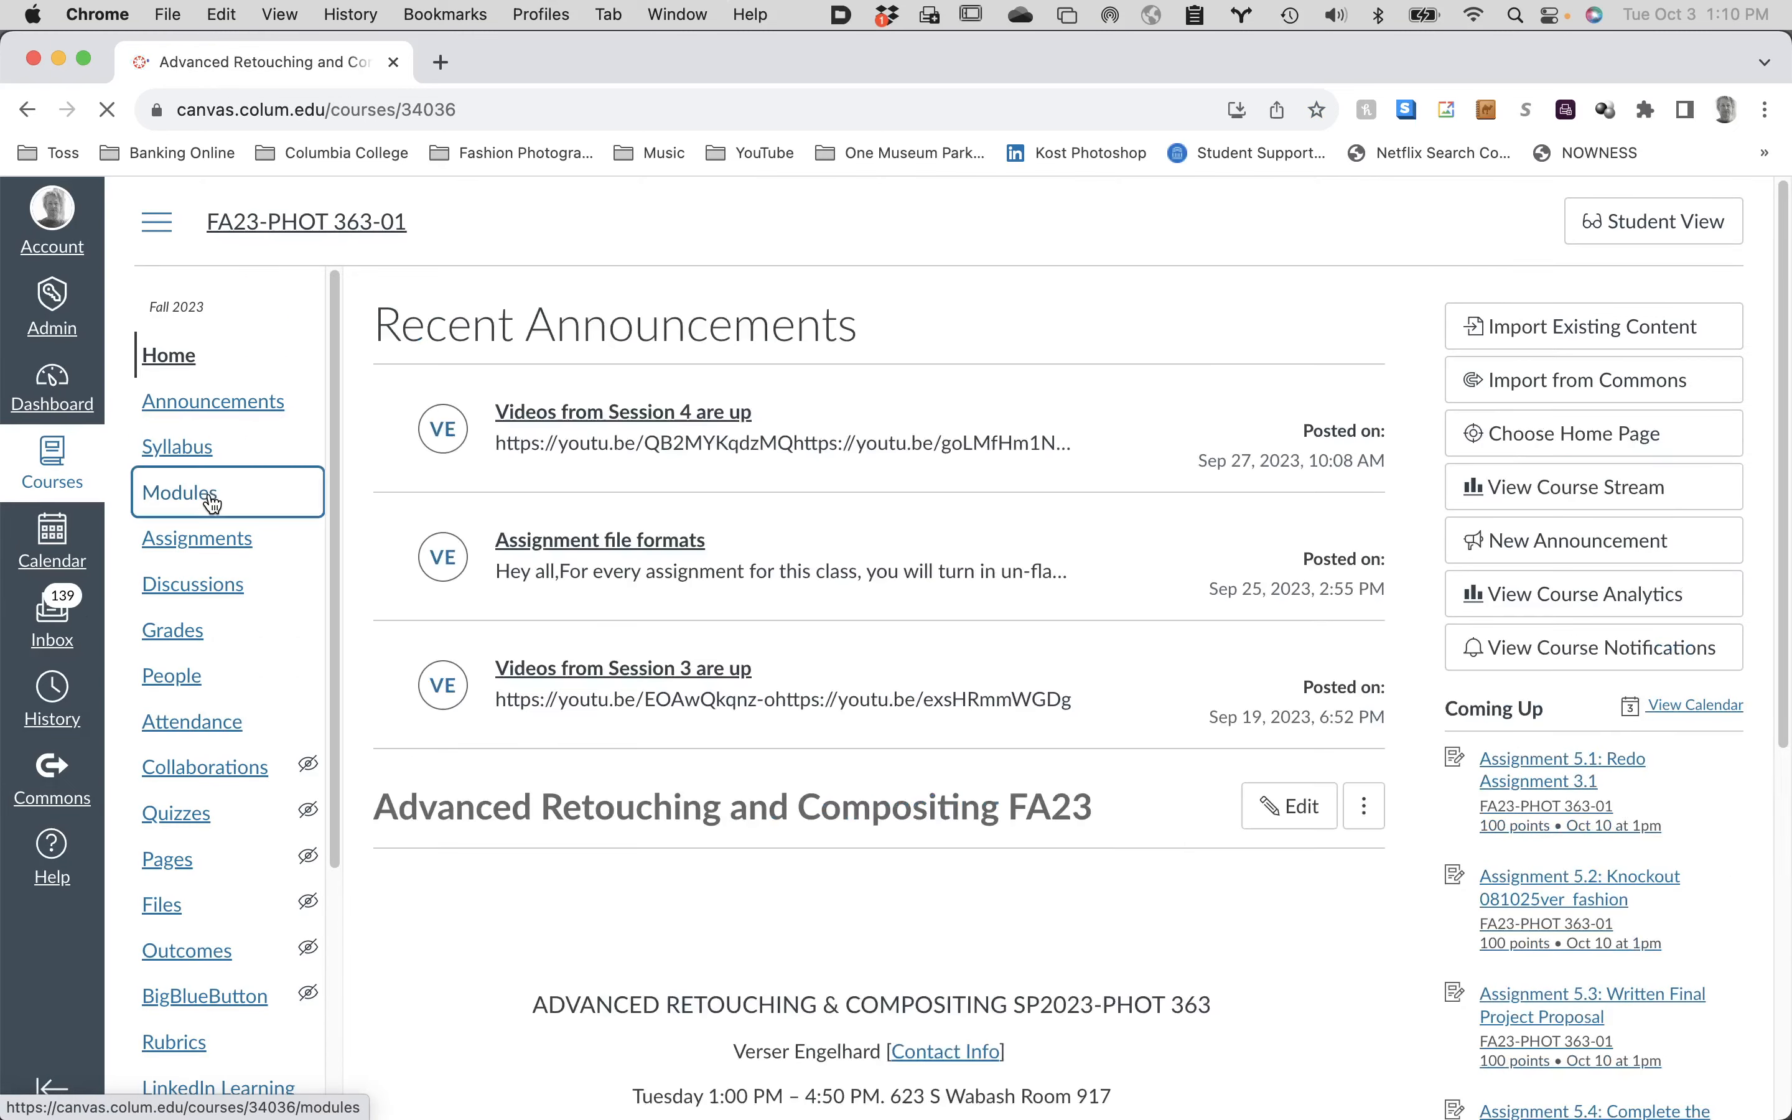
- Open the Session 5 Resources page from the course modules
{"action": "left_click", "coordinate": [212, 502]}
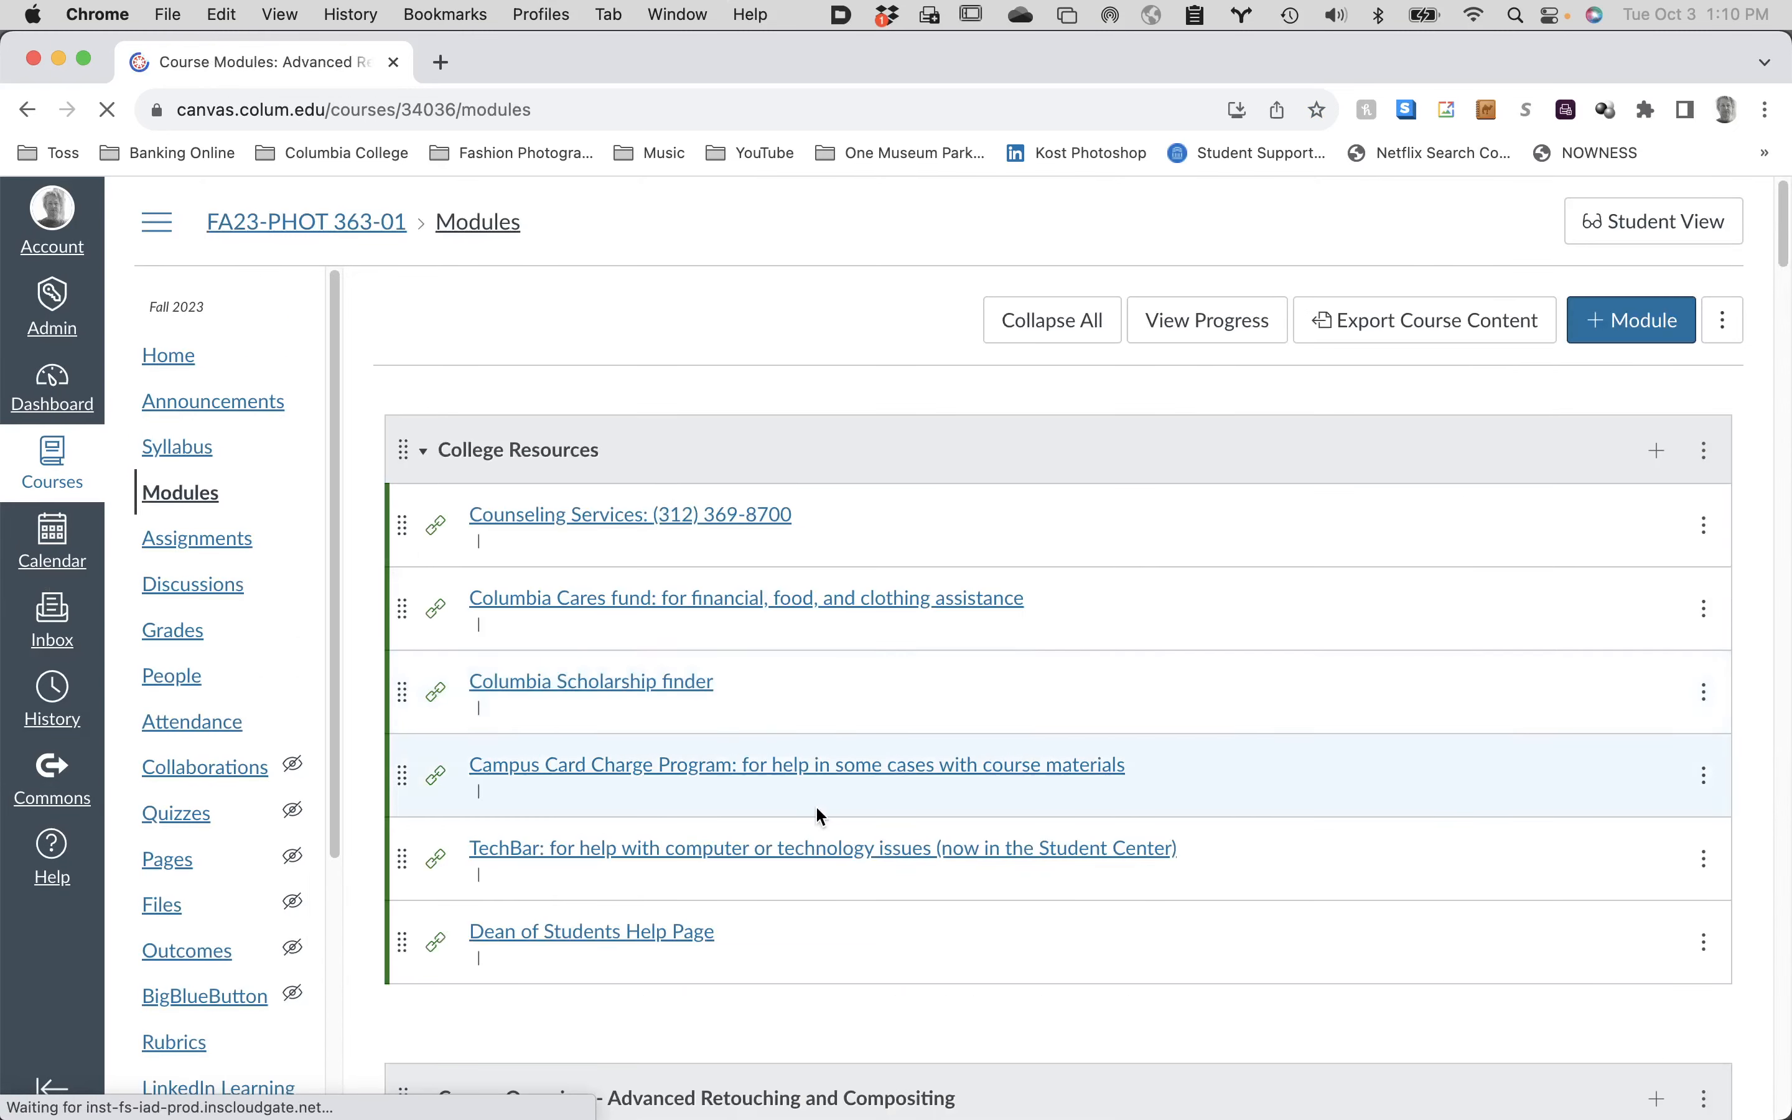
{"action": "scroll", "coordinate": [814, 805], "scroll_direction": "down", "scroll_amount": 20}
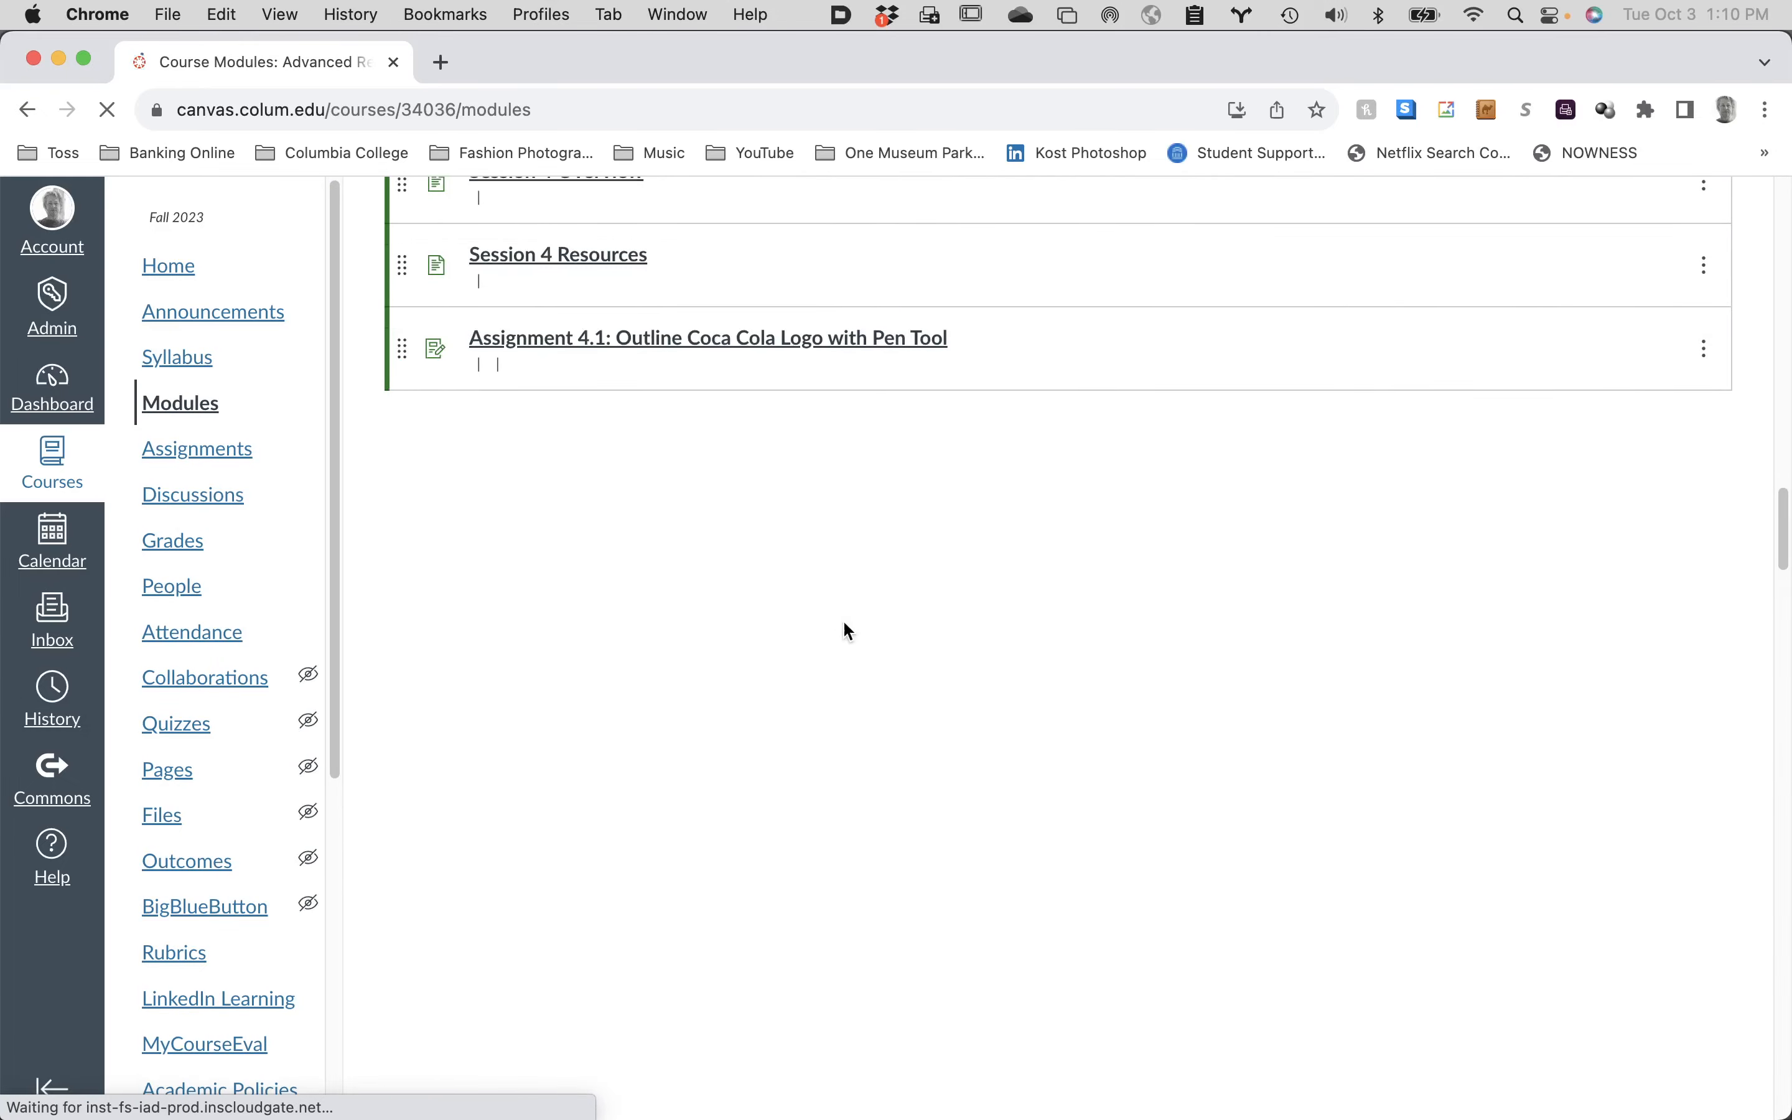
{"action": "scroll", "coordinate": [823, 731], "scroll_direction": "down", "scroll_amount": 5}
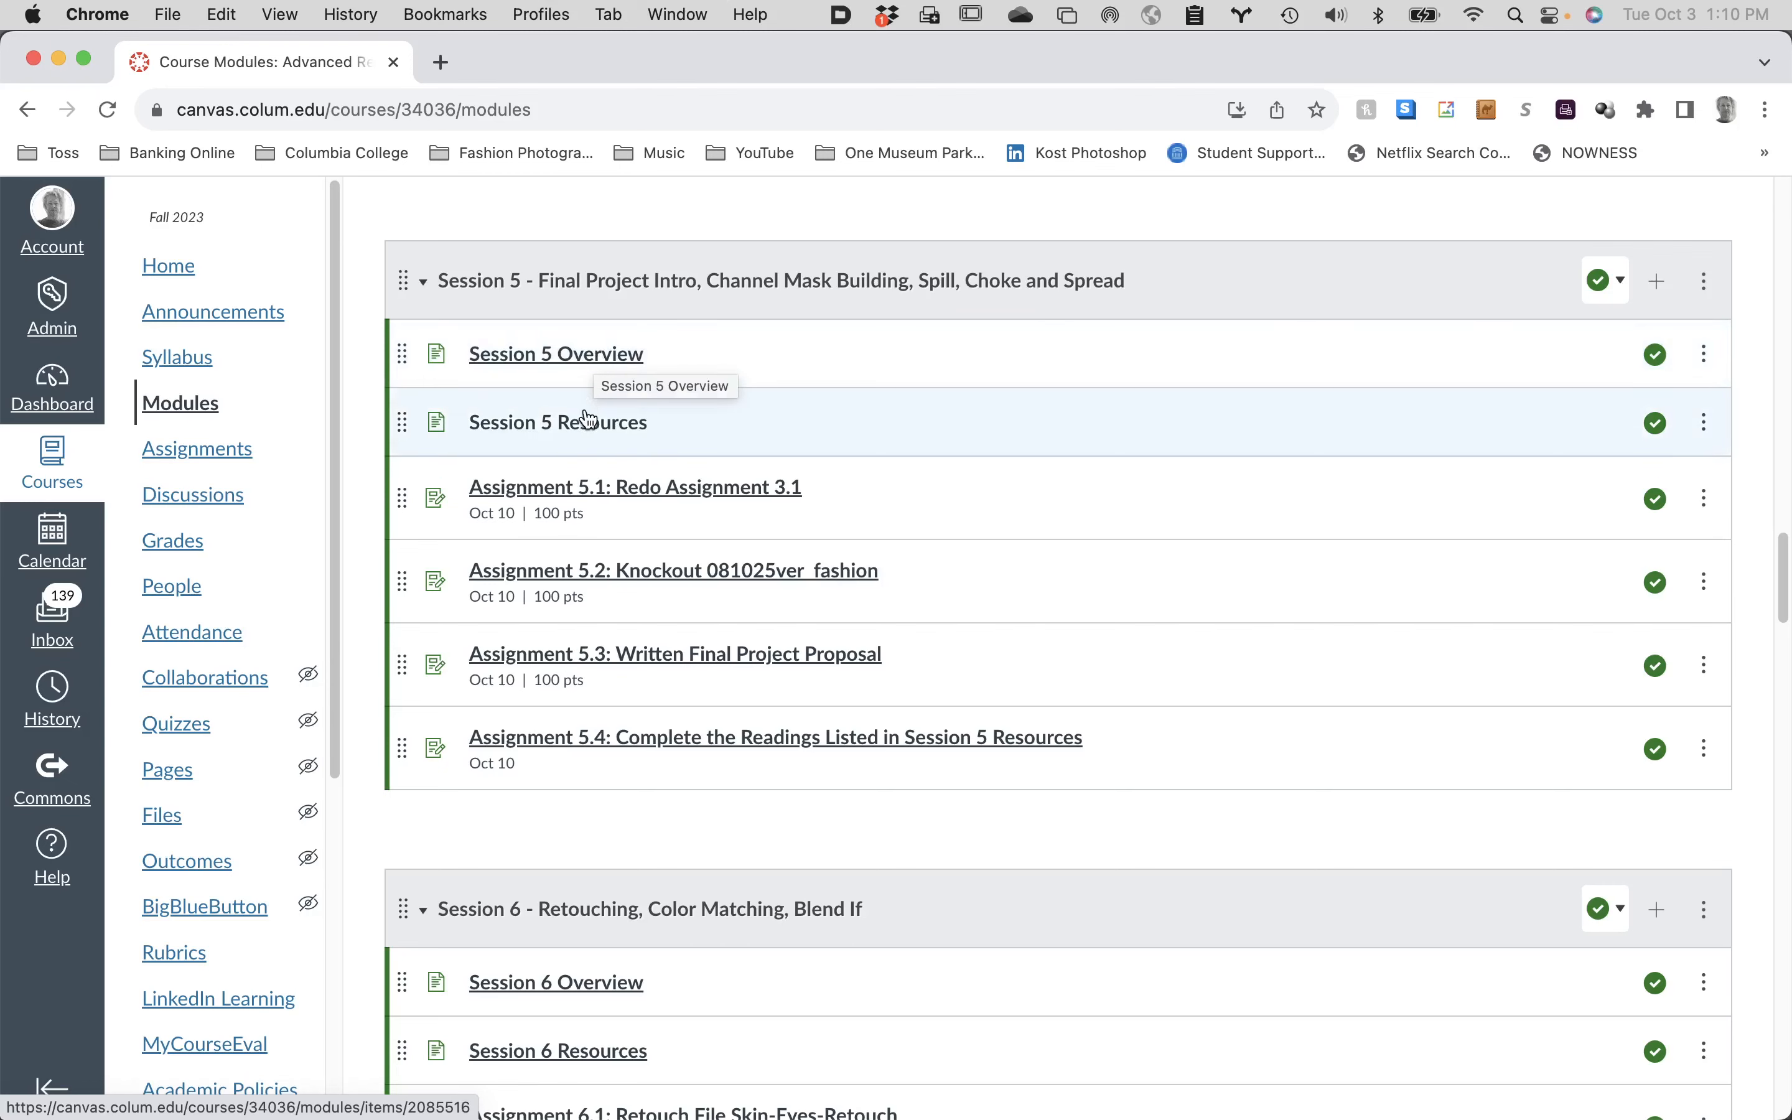
{"action": "left_click", "coordinate": [612, 427]}
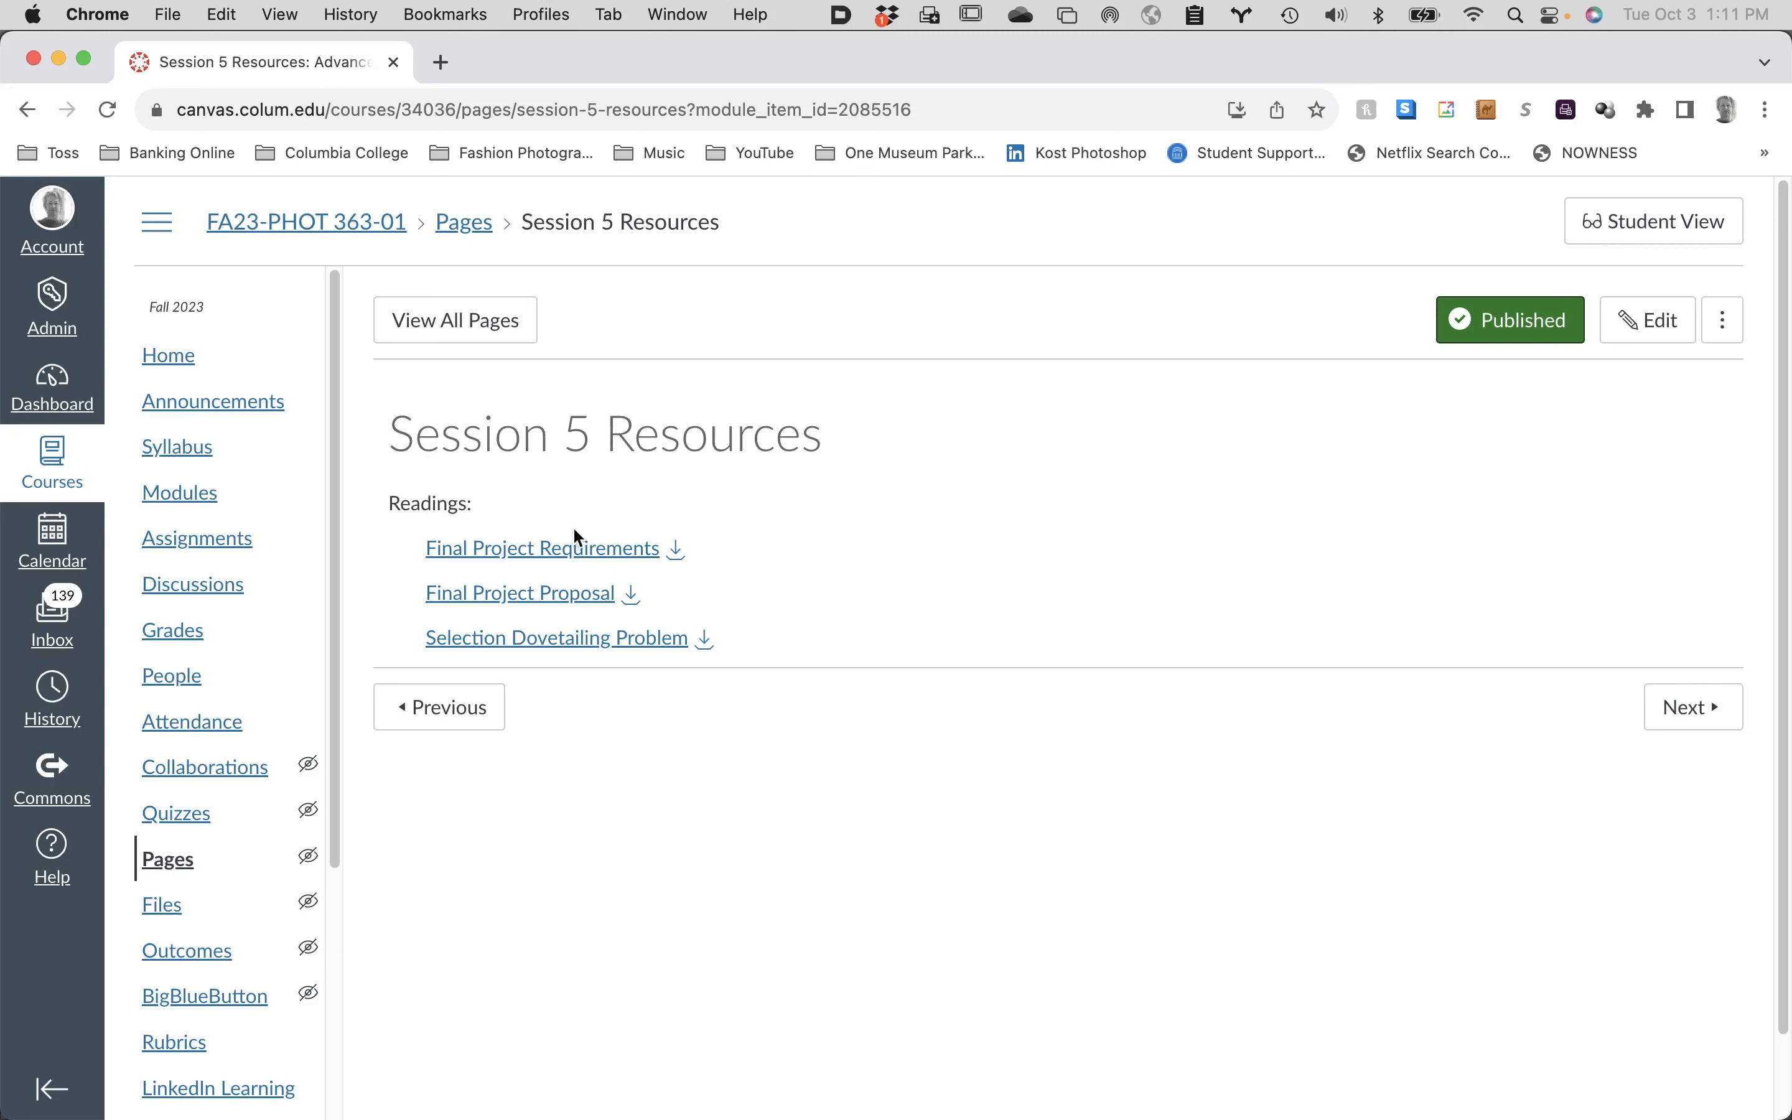
- Read the Final Project Requirements and Final Project Proposal documents, closing each one after viewing
{"action": "left_click", "coordinate": [602, 565]}
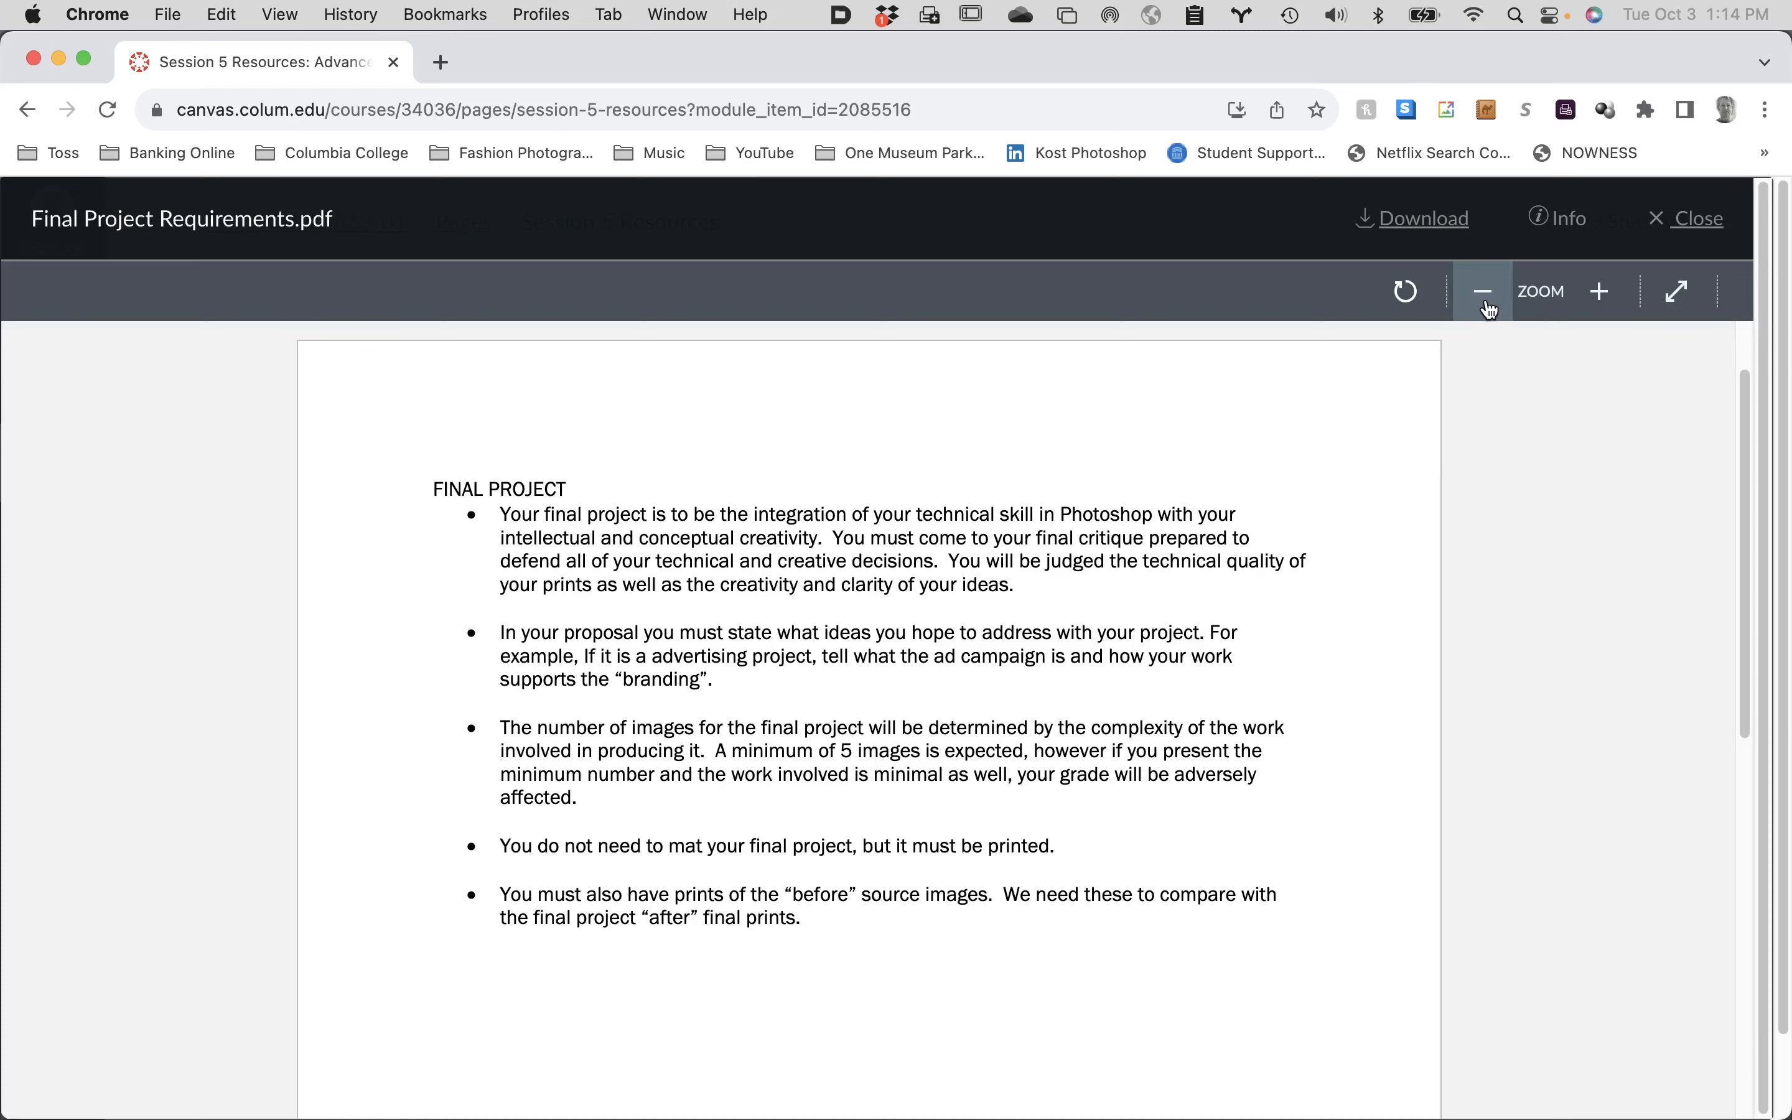
{"action": "left_click", "coordinate": [1699, 224]}
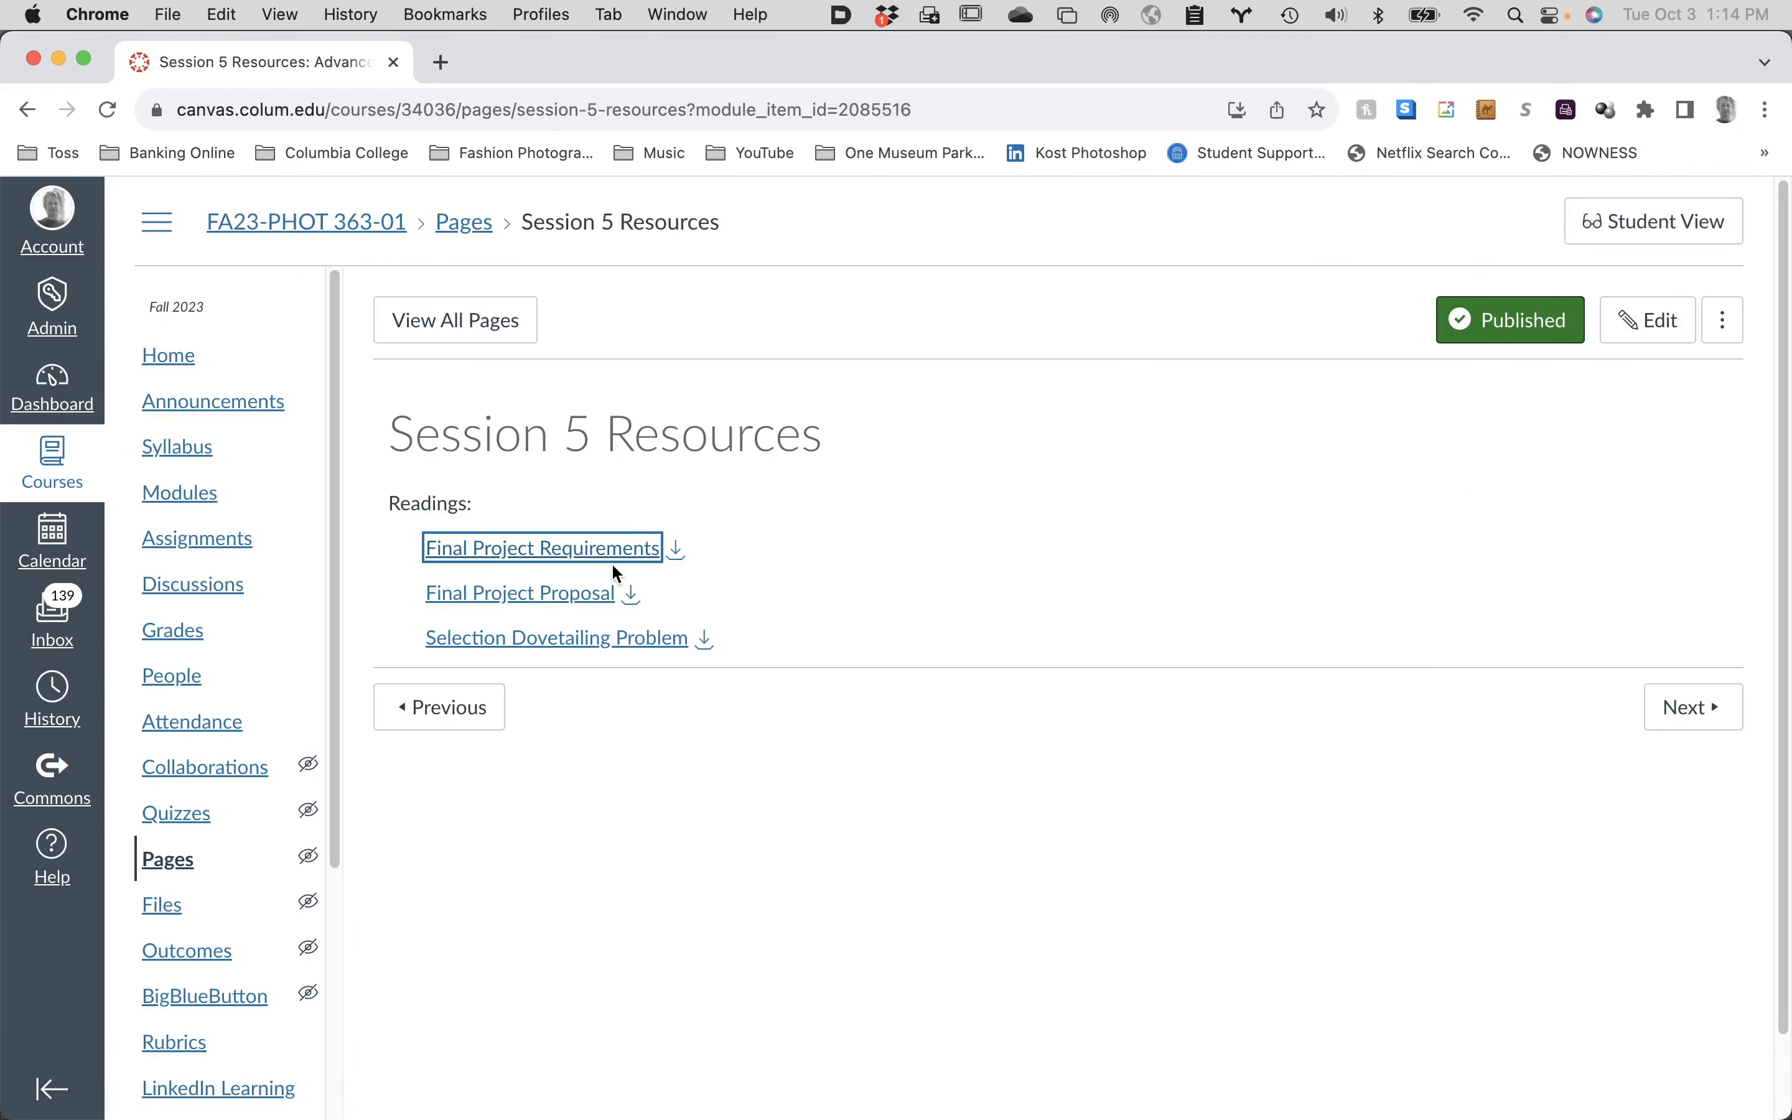
{"action": "left_click", "coordinate": [600, 597]}
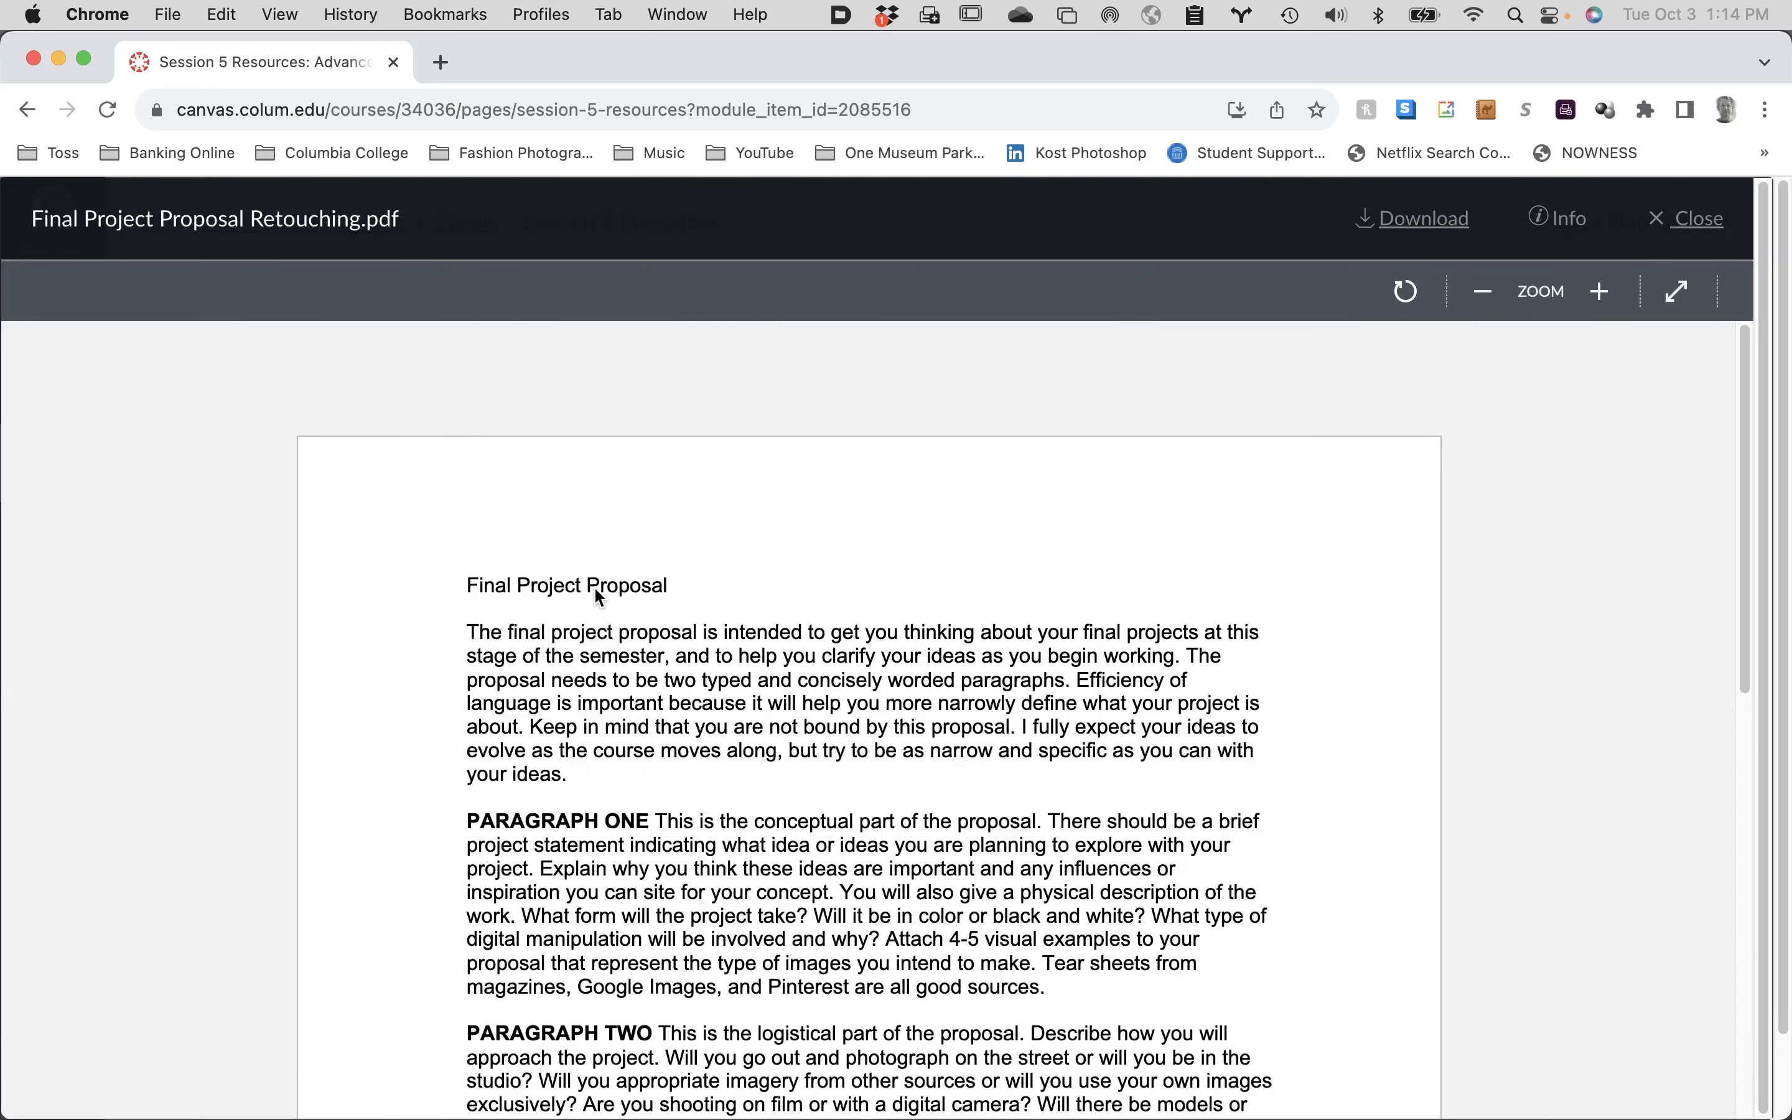
{"action": "scroll", "coordinate": [1427, 860], "scroll_direction": "down", "scroll_amount": 3}
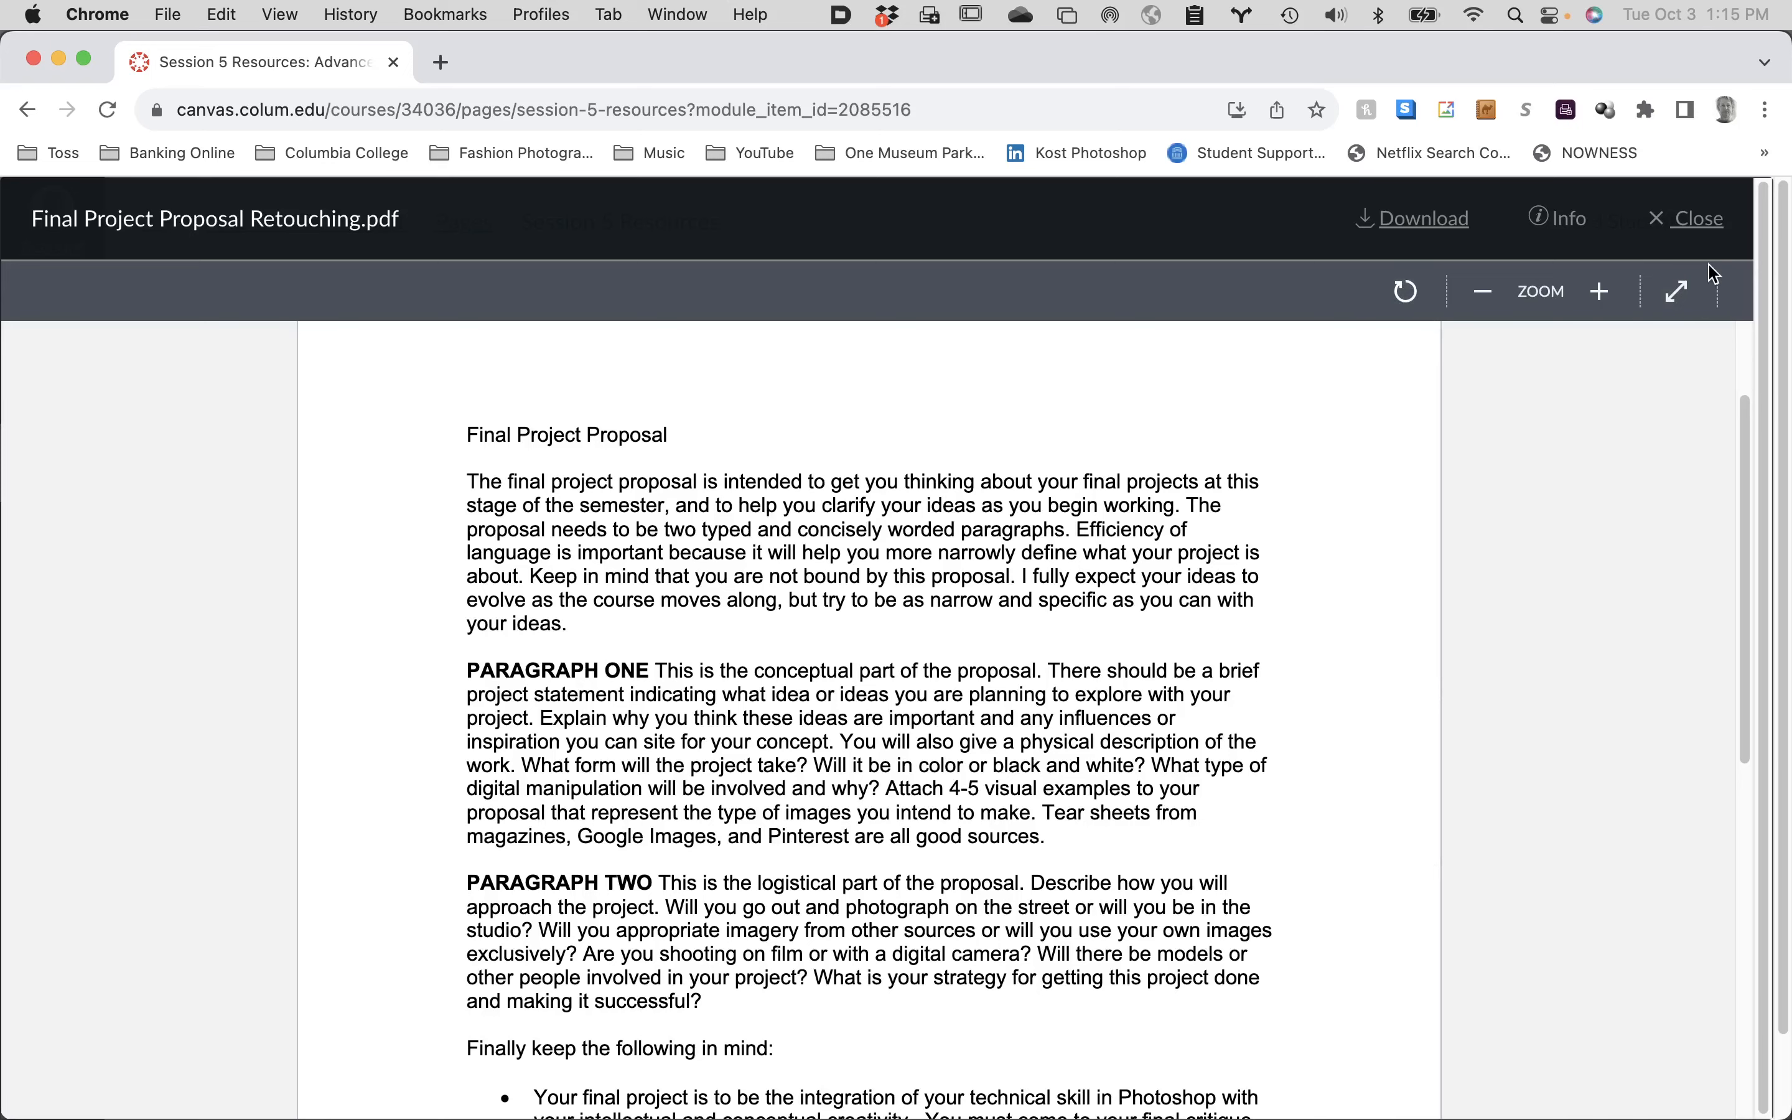
{"action": "left_click", "coordinate": [1714, 218]}
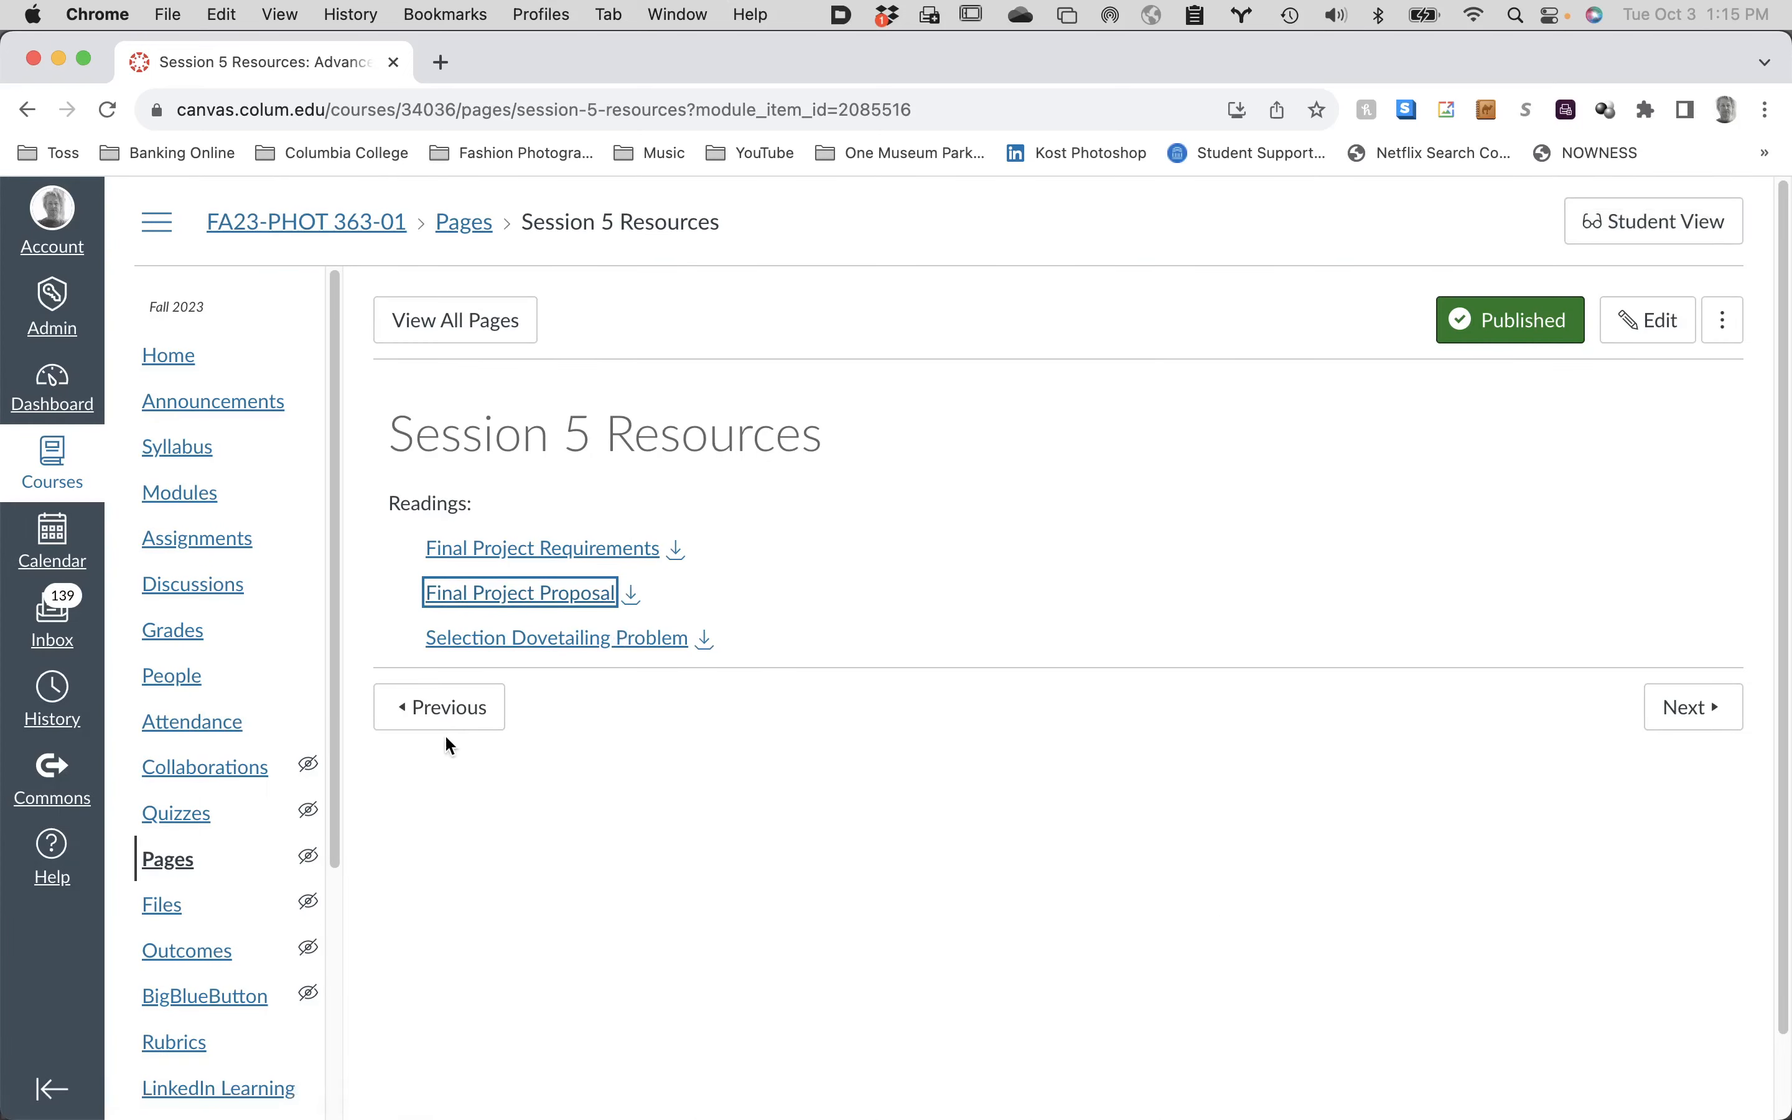
- Return to the course modules to review the Session 5 assignments, and quit Google Chrome
{"action": "left_click", "coordinate": [98, 11]}
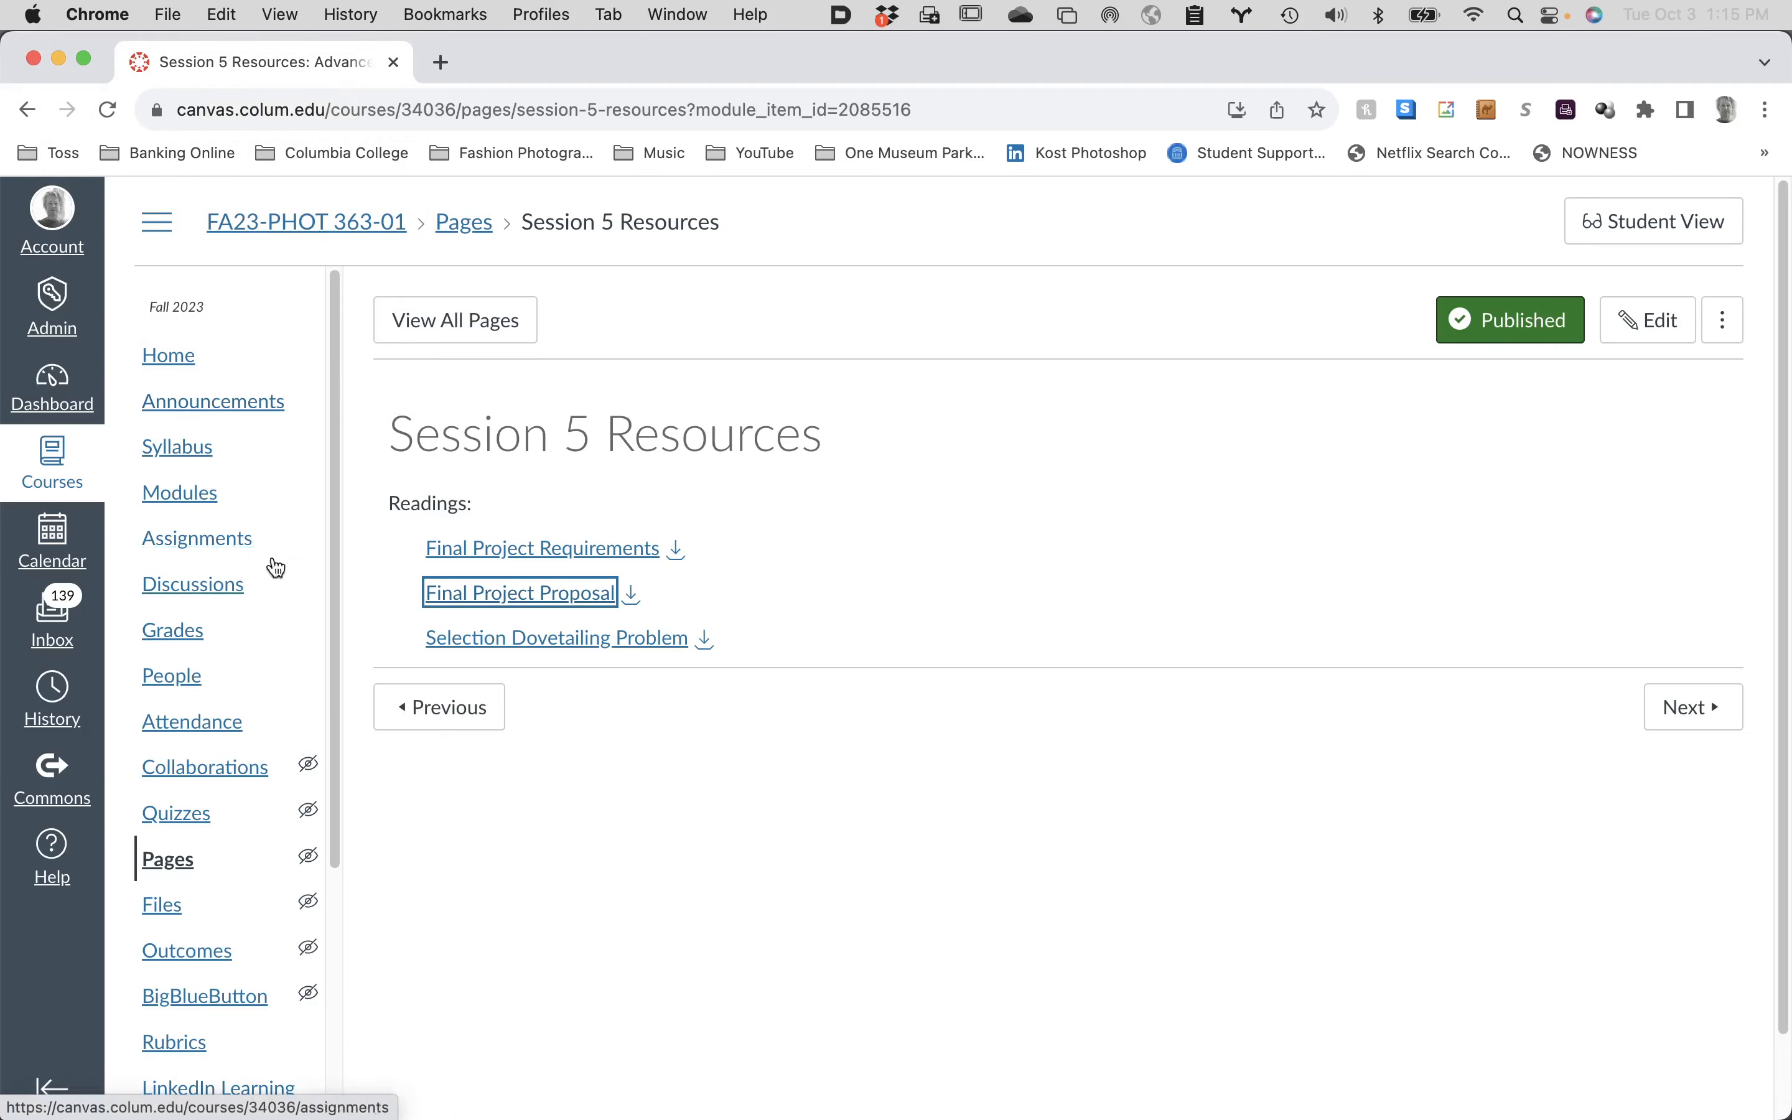
{"action": "left_click", "coordinate": [209, 504]}
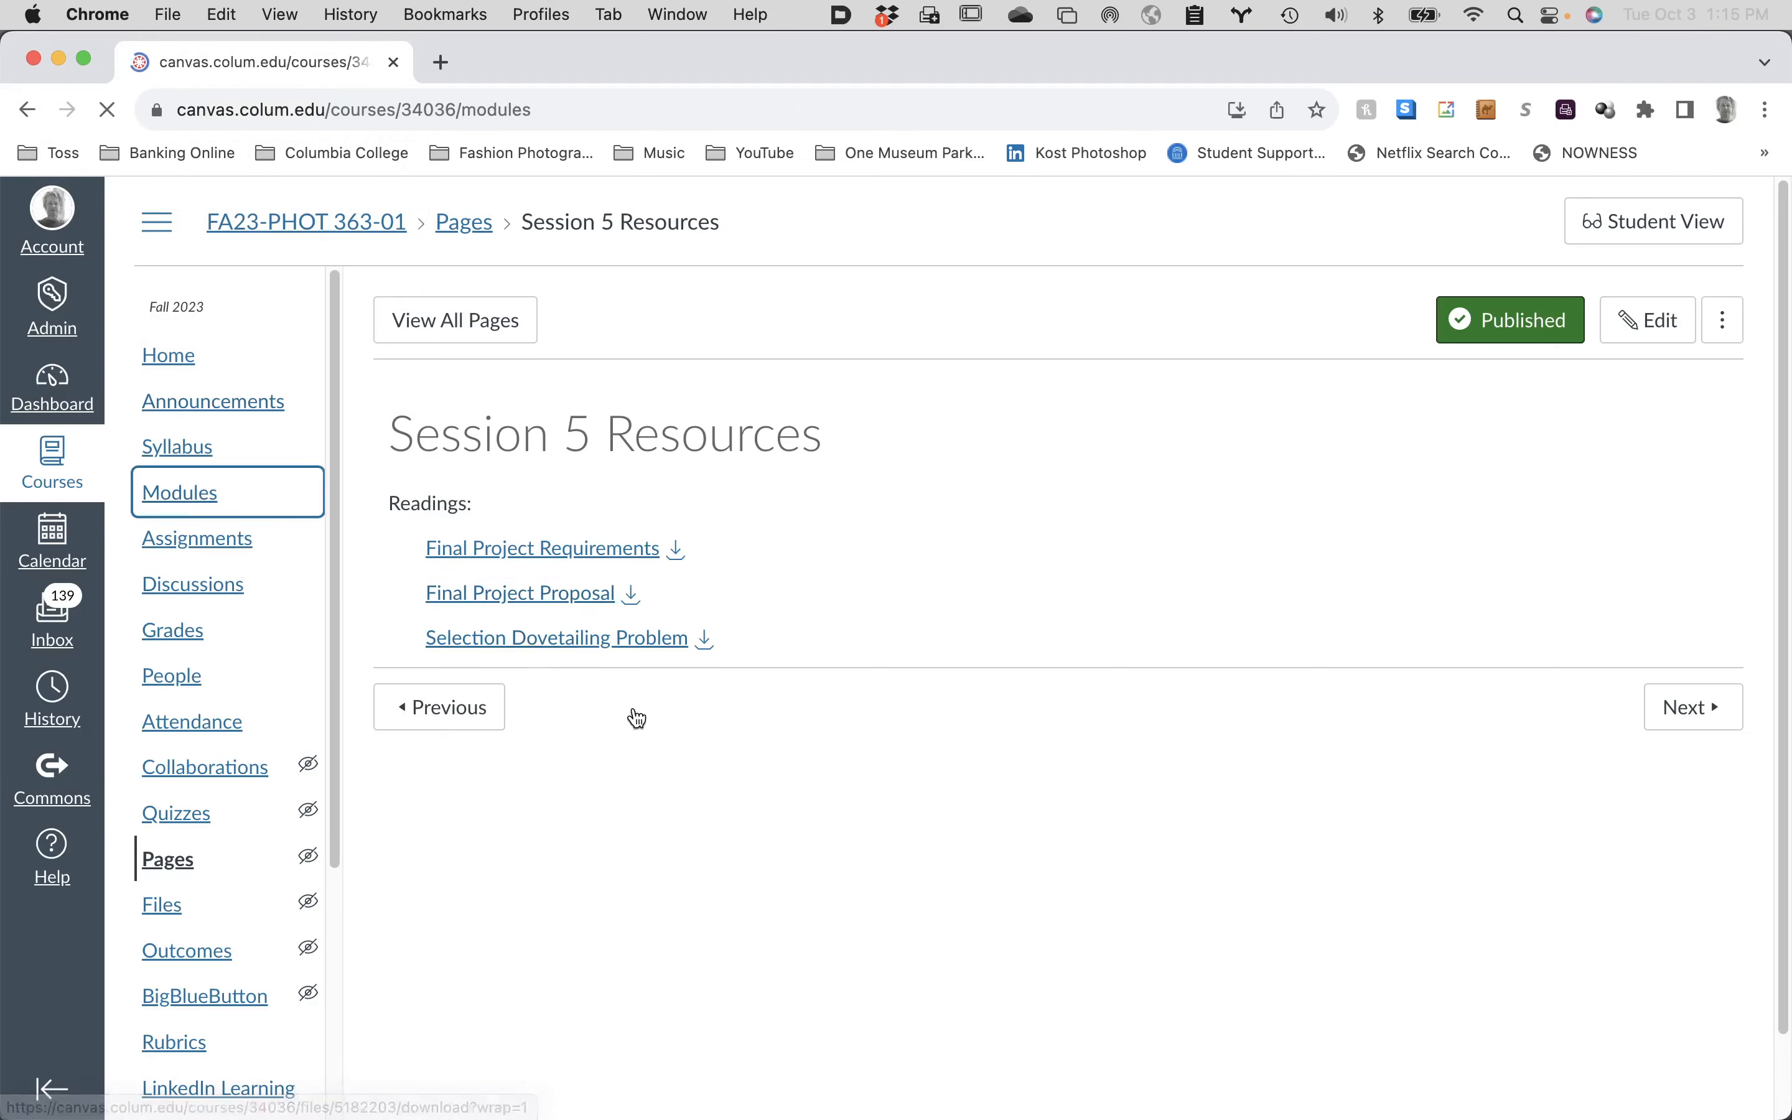
{"action": "scroll", "coordinate": [799, 849], "scroll_direction": "down", "scroll_amount": 20}
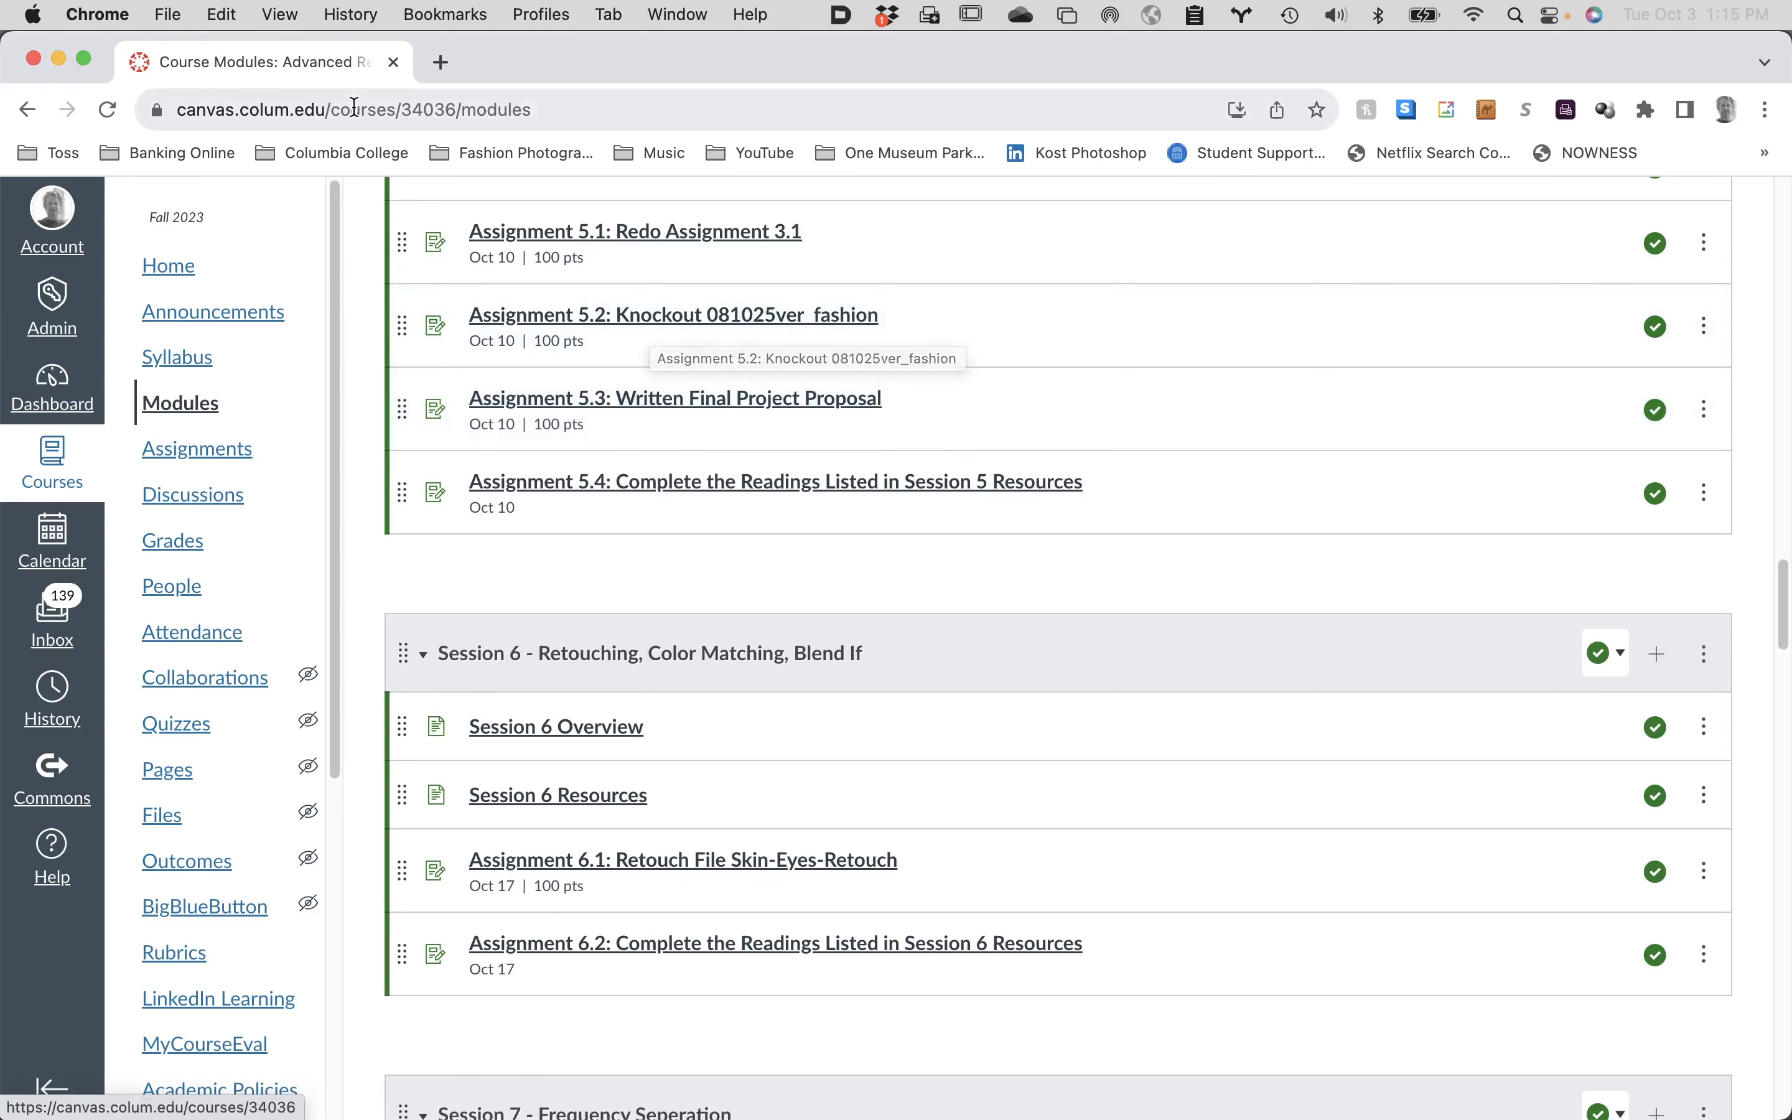
{"action": "left_click", "coordinate": [93, 13]}
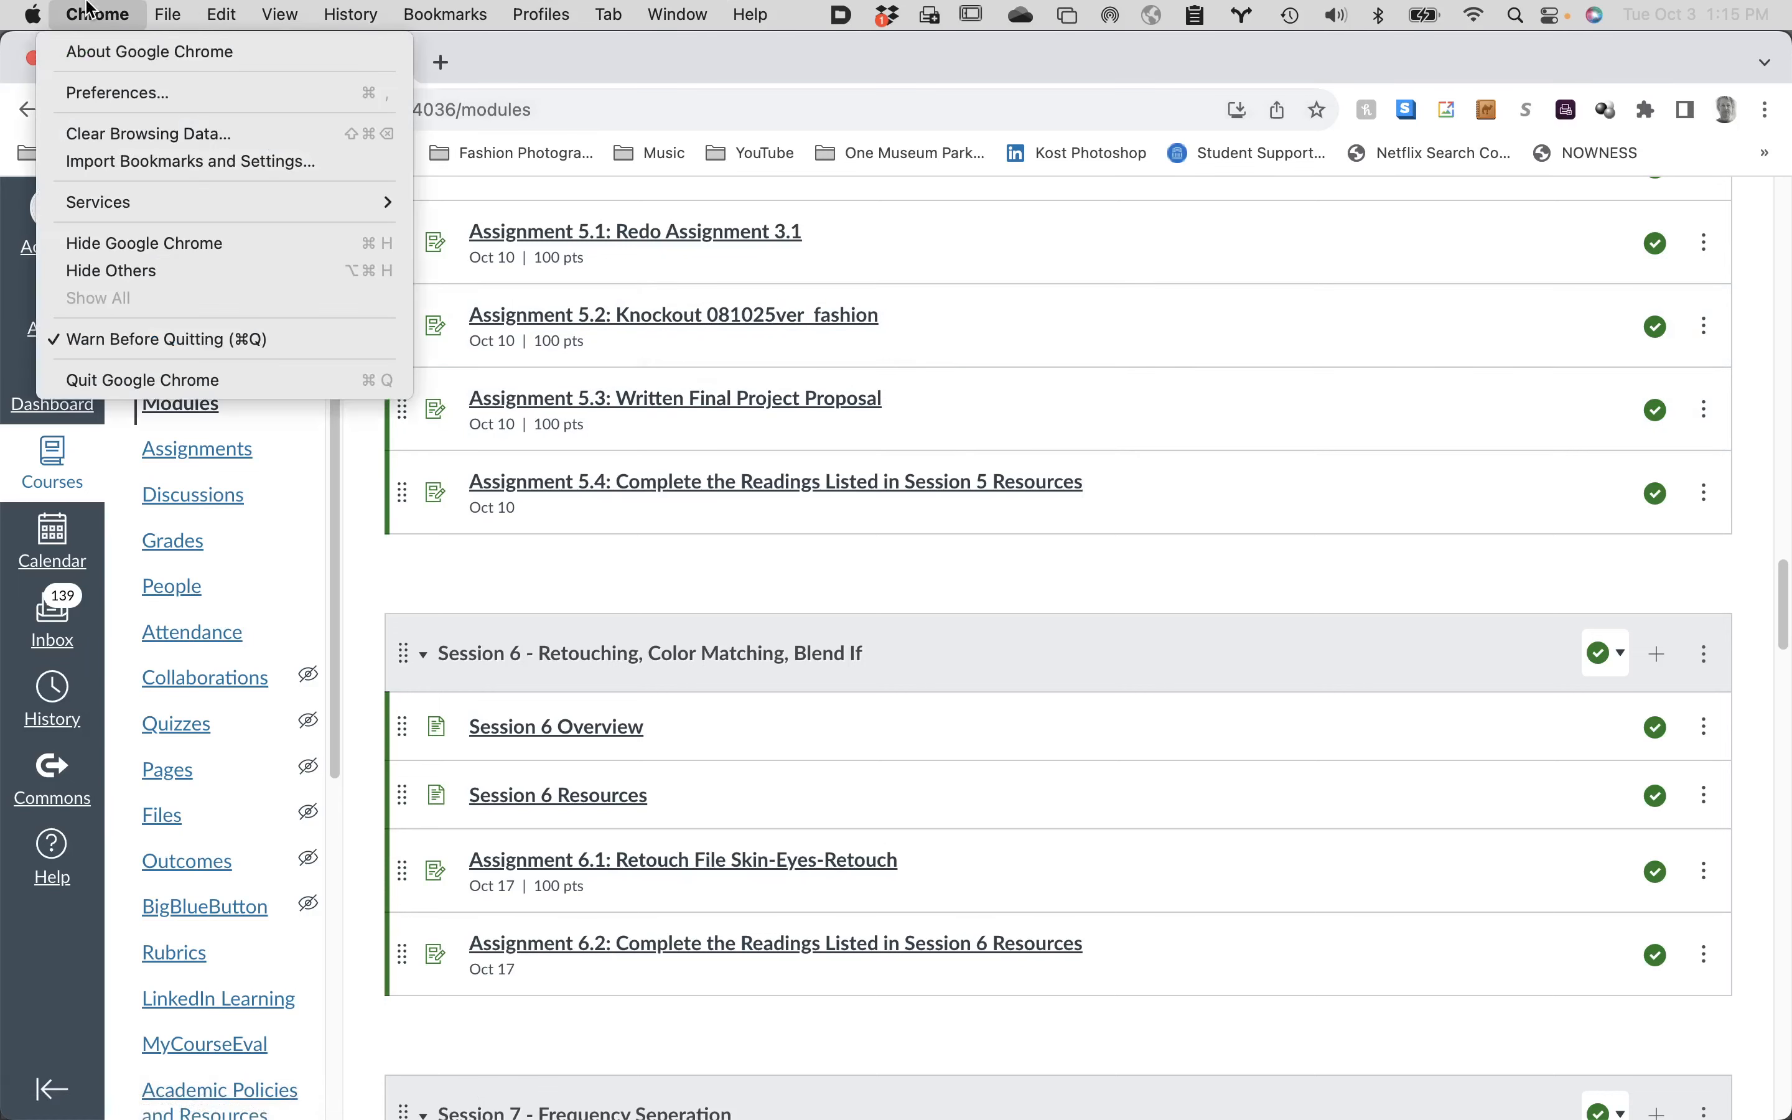
{"action": "left_click", "coordinate": [176, 382]}
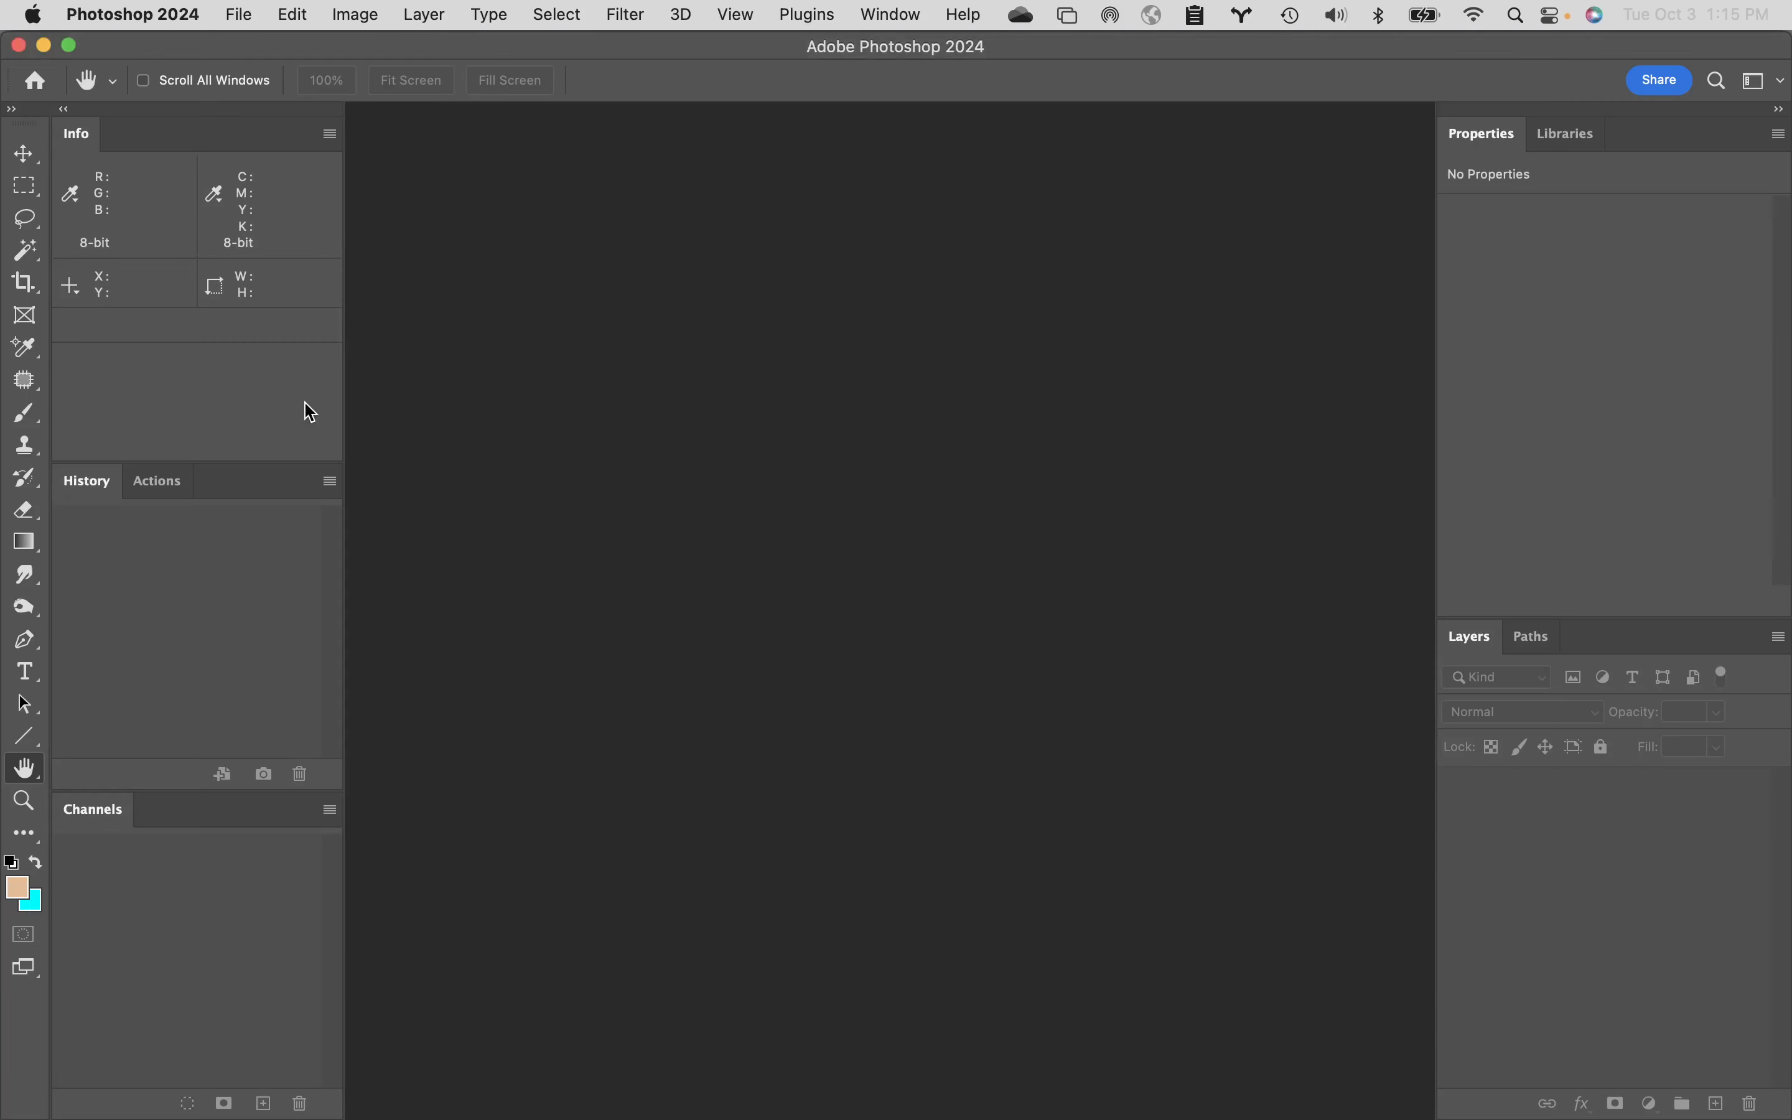
- Switch to Finder and open the Keepers folder inside Columbia College, 3 Retouching and Compositing Class
{"action": "left_click", "coordinate": [38, 1090]}
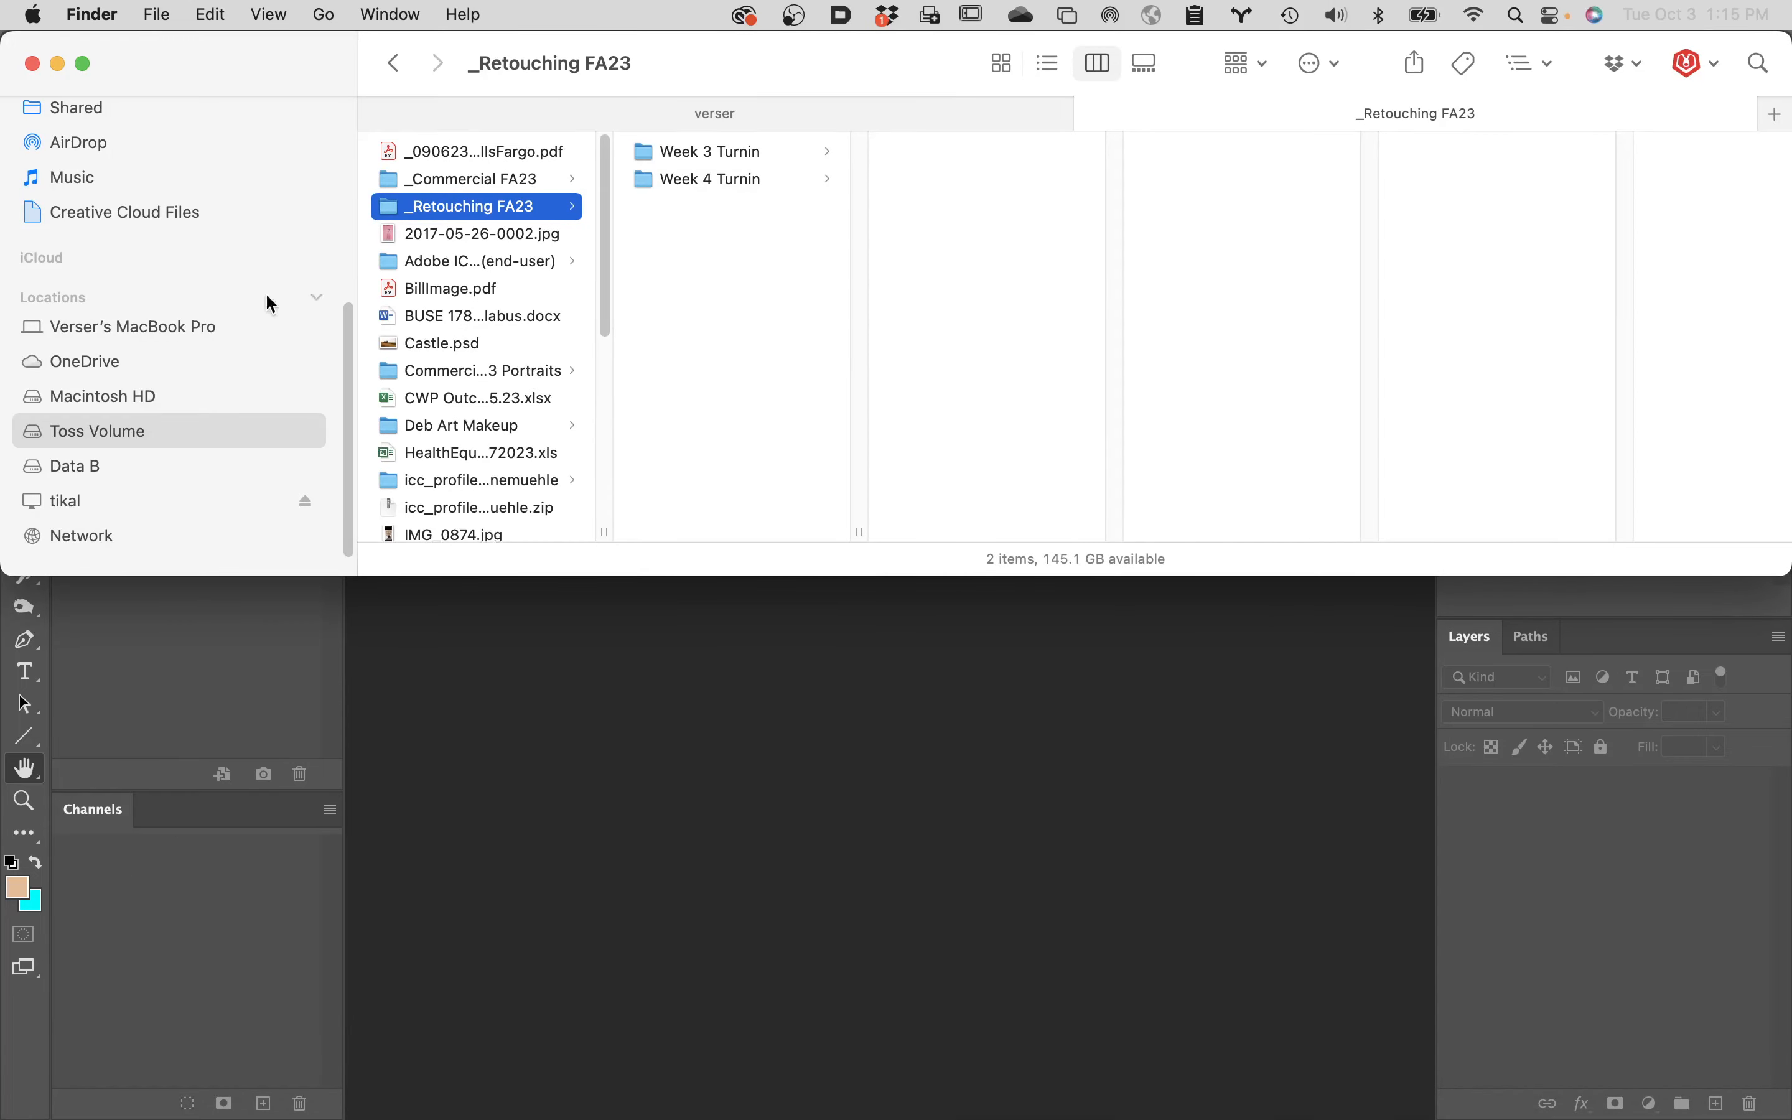
{"action": "scroll", "coordinate": [159, 172], "scroll_direction": "up", "scroll_amount": 5}
{"action": "left_click", "coordinate": [156, 207]}
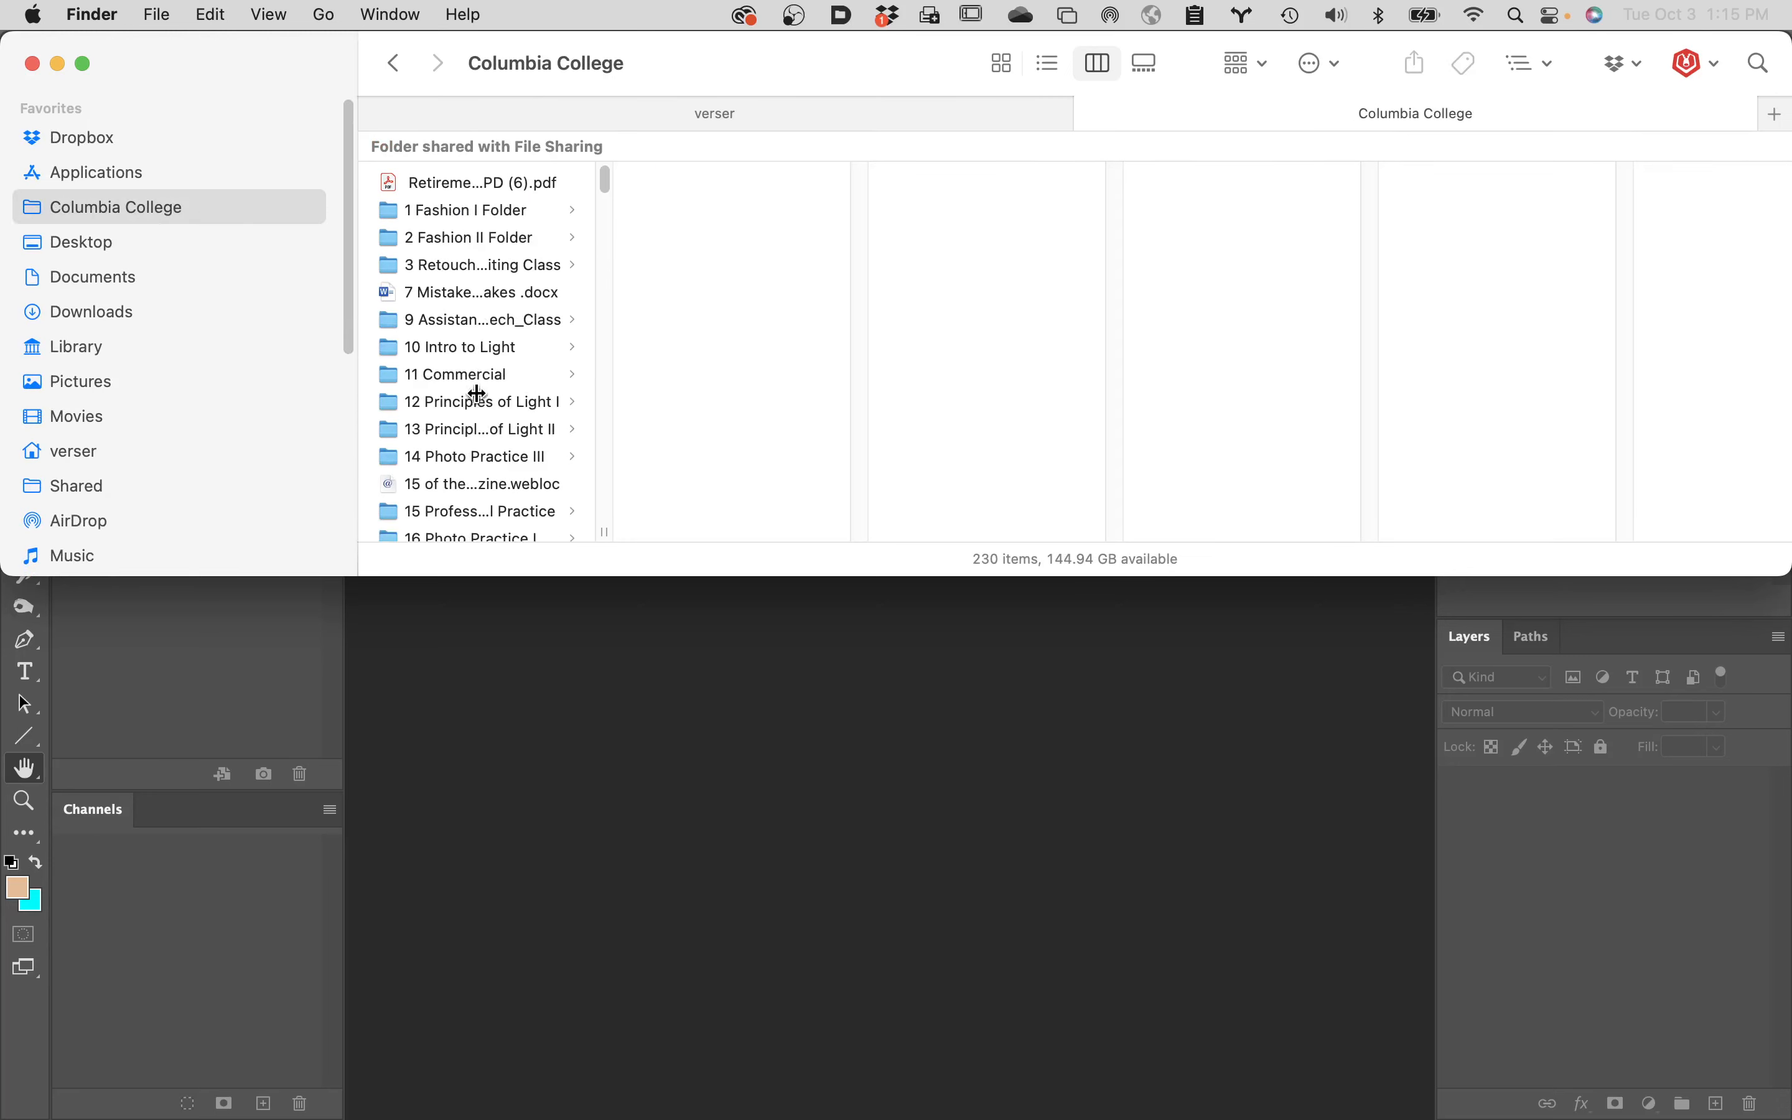
{"action": "left_click", "coordinate": [459, 267]}
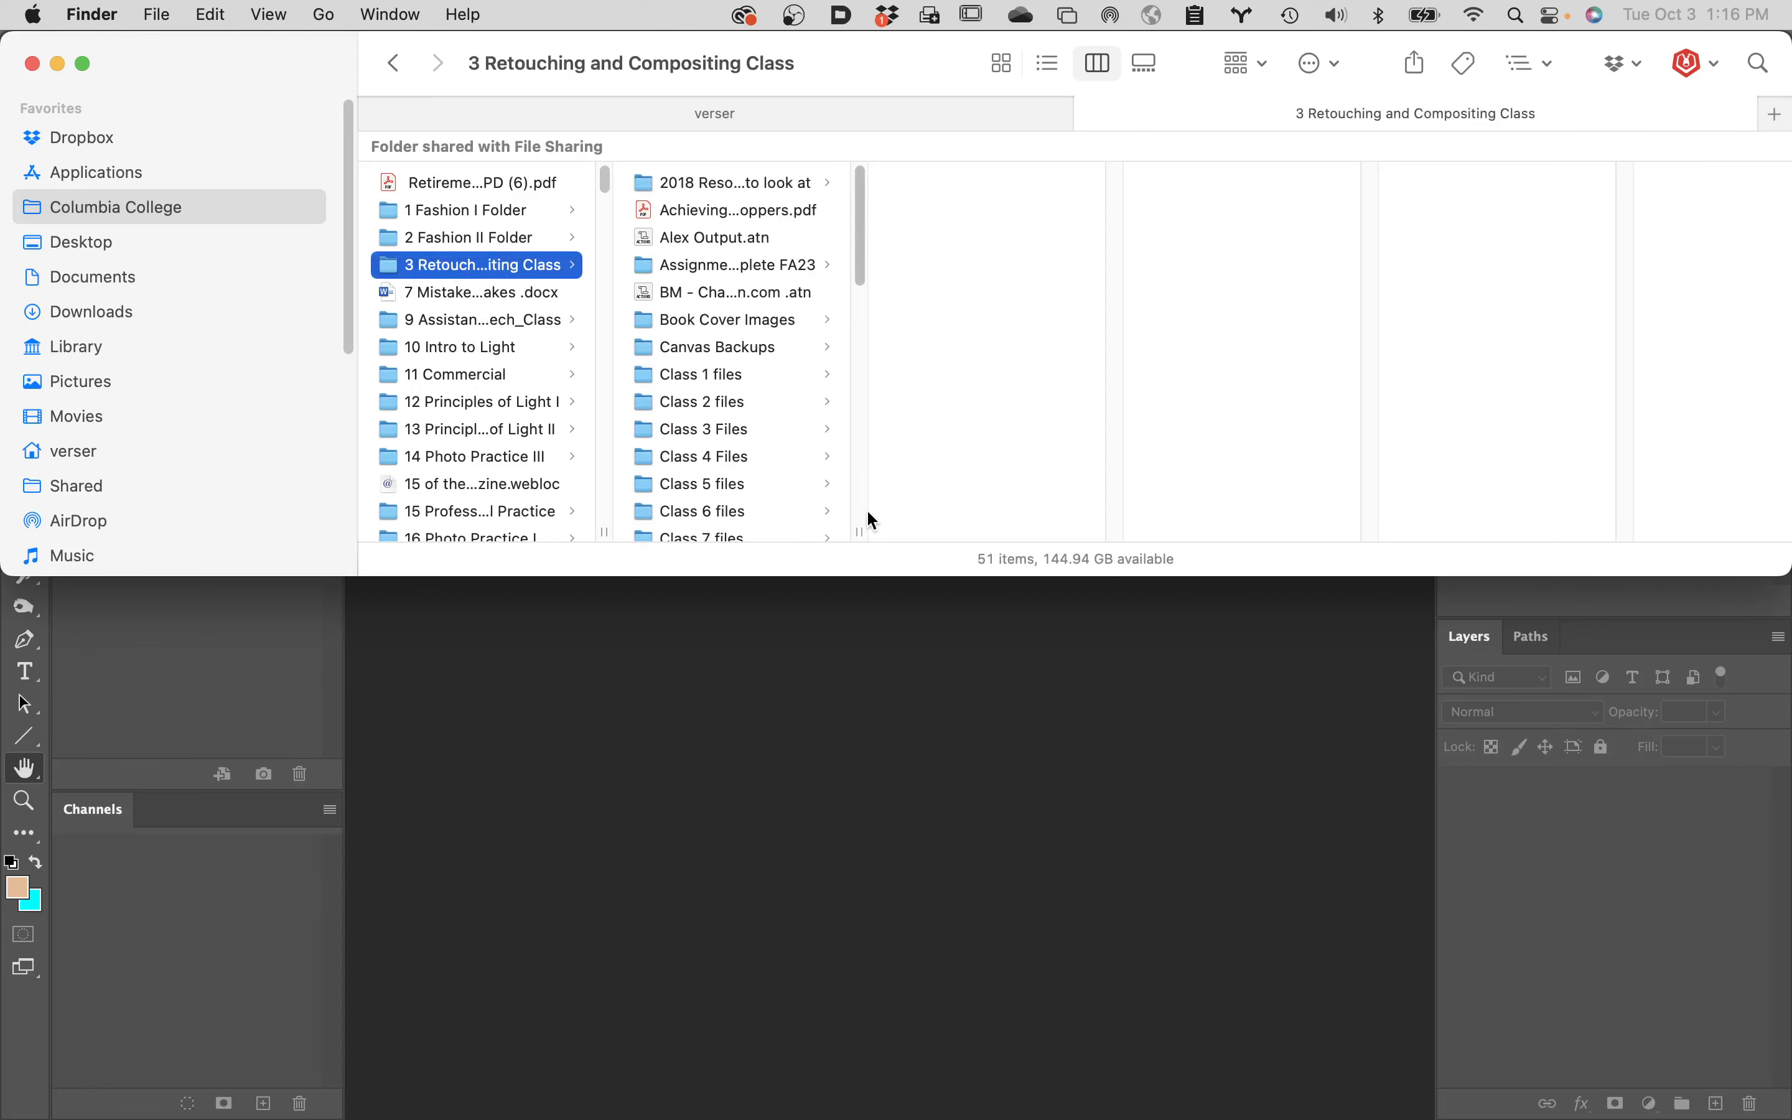
{"action": "left_click_drag", "start_coordinate": [858, 526], "coordinate": [1187, 521]}
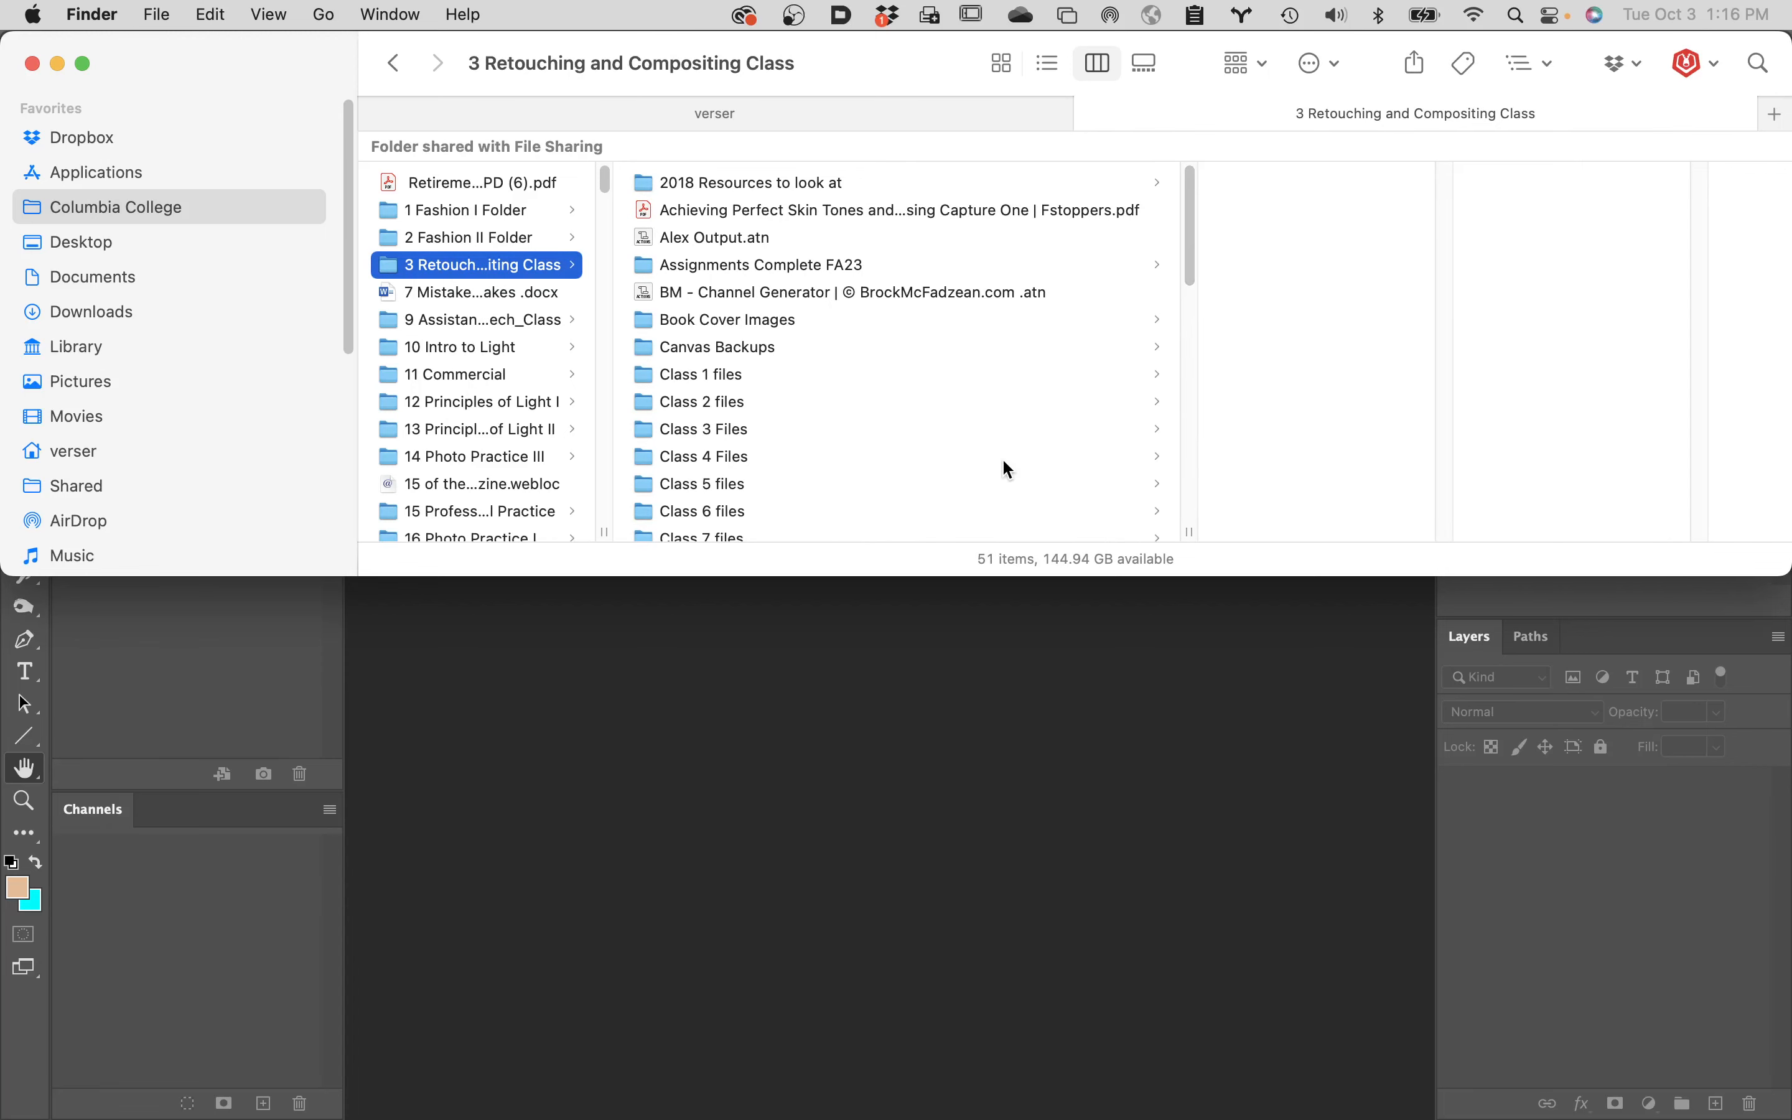
{"action": "scroll", "coordinate": [993, 461], "scroll_direction": "down", "scroll_amount": 10}
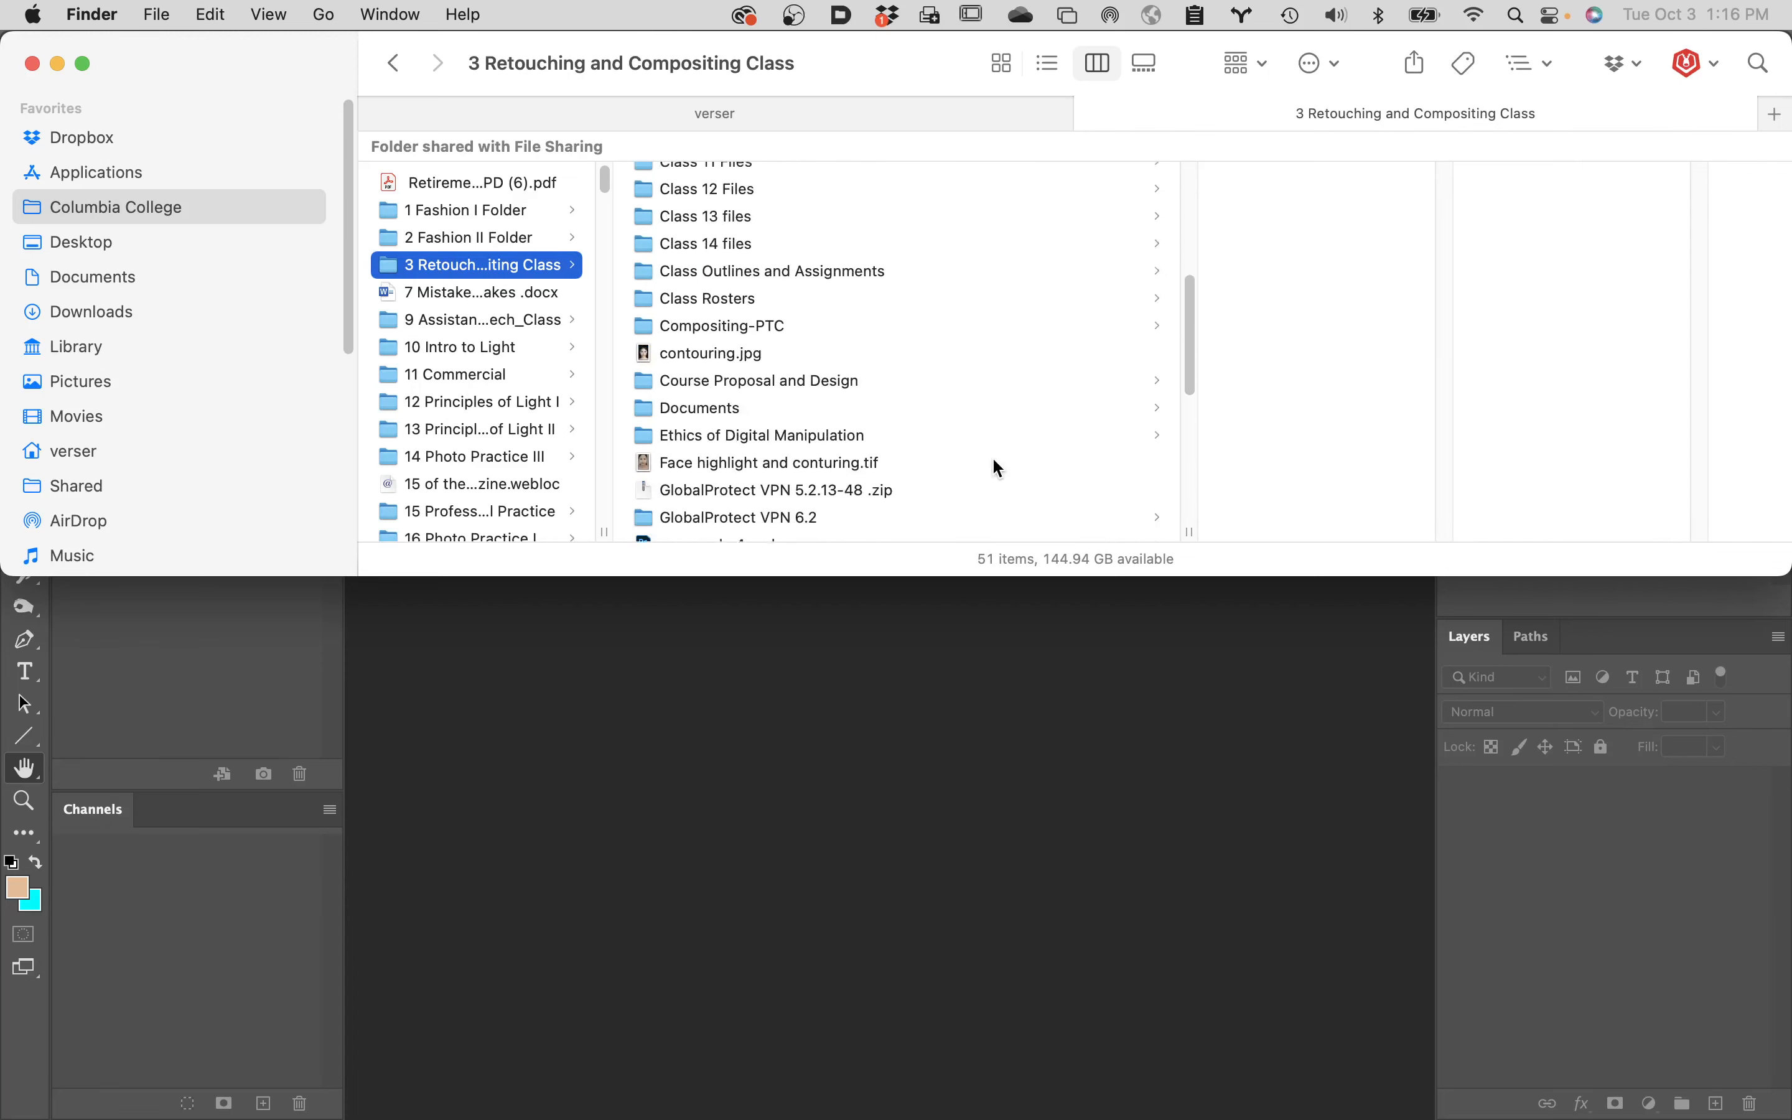
{"action": "scroll", "coordinate": [996, 463], "scroll_direction": "down", "scroll_amount": 8}
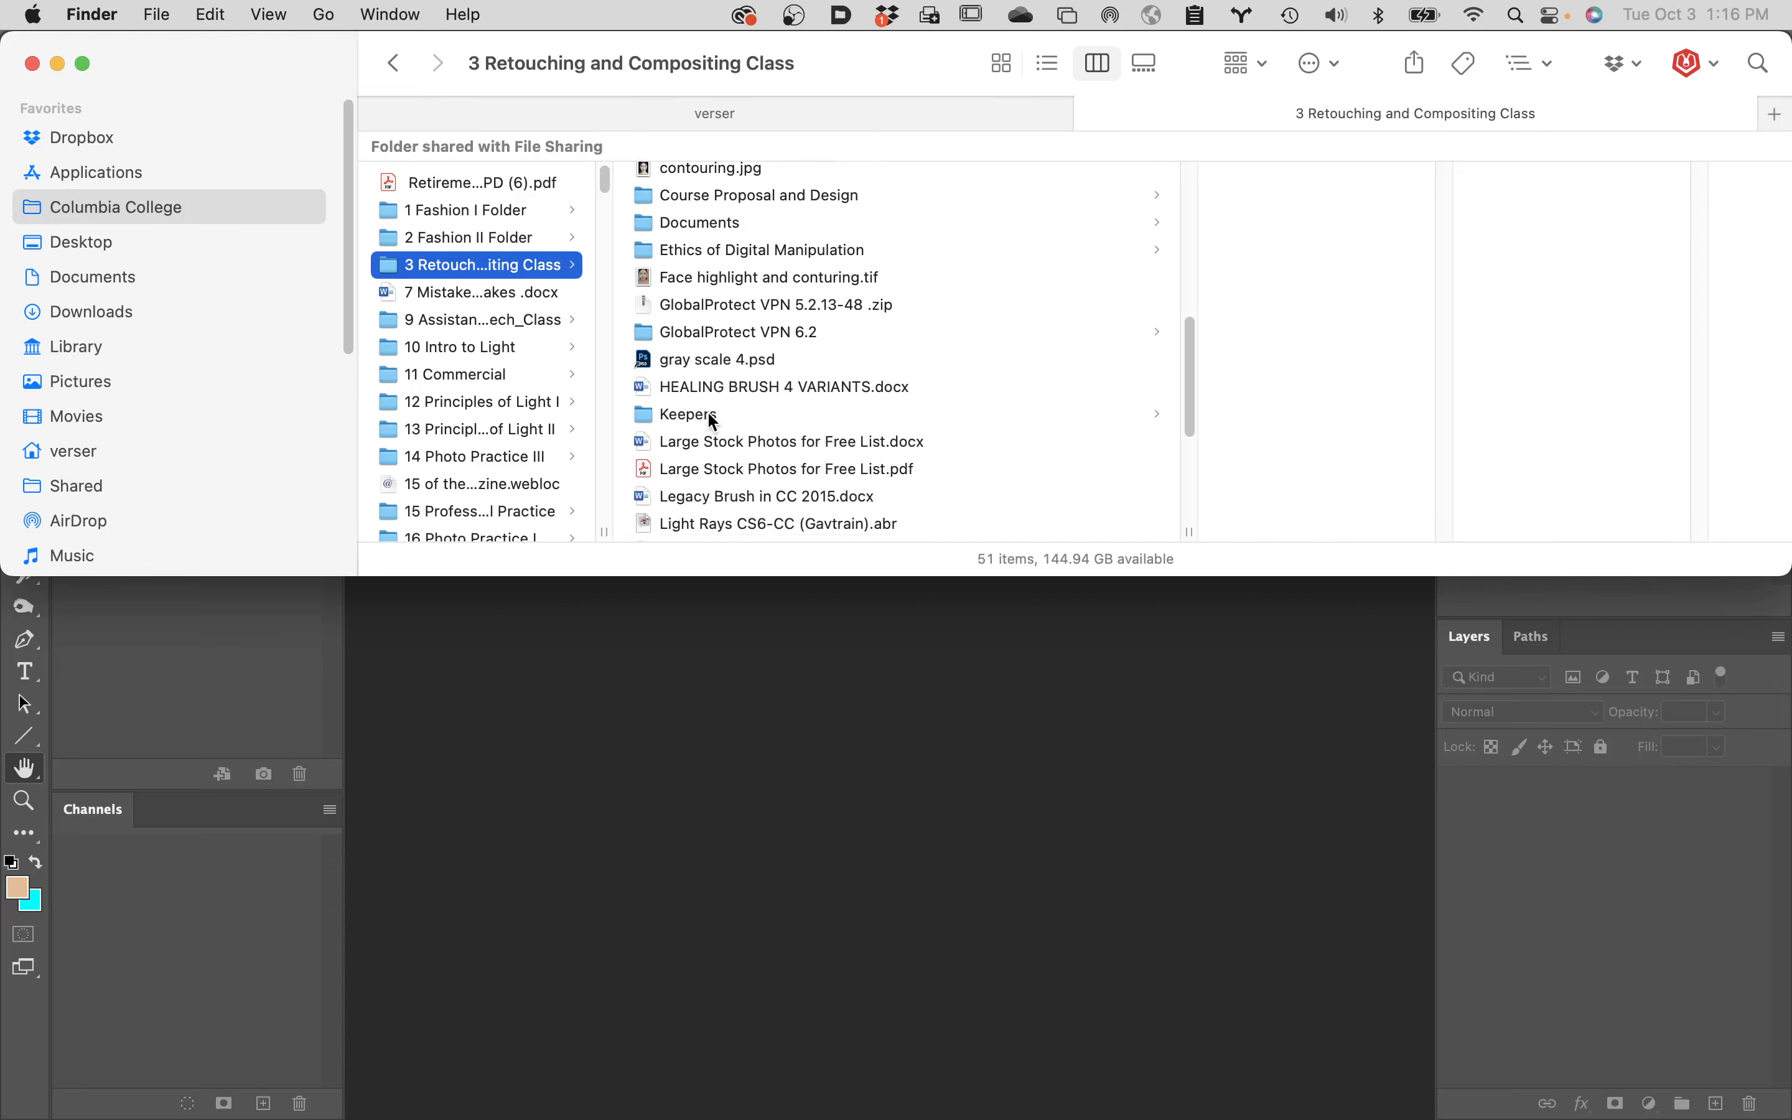
{"action": "left_click", "coordinate": [713, 417]}
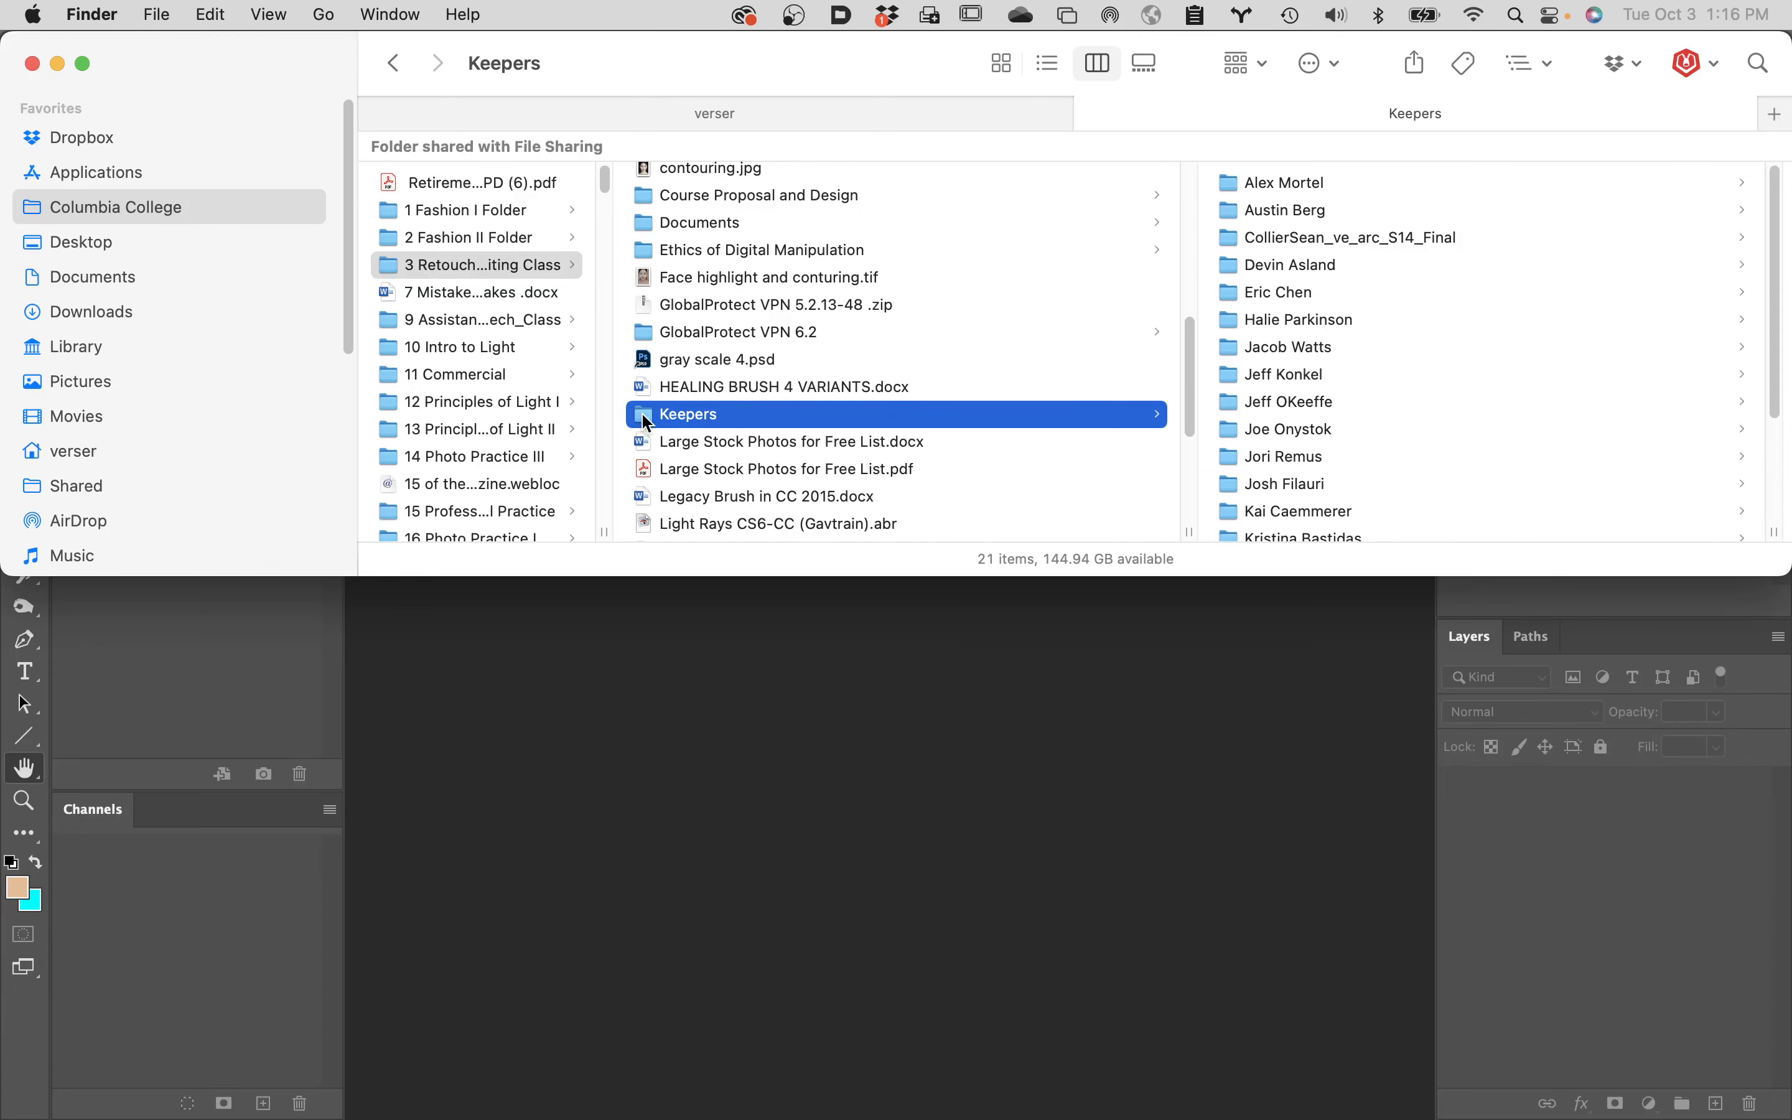
- Open the Keepers folder in Adobe Bridge and enter the first student's folder
{"action": "left_click_drag", "start_coordinate": [646, 416], "coordinate": [668, 1094]}
{"action": "left_click", "coordinate": [400, 964]}
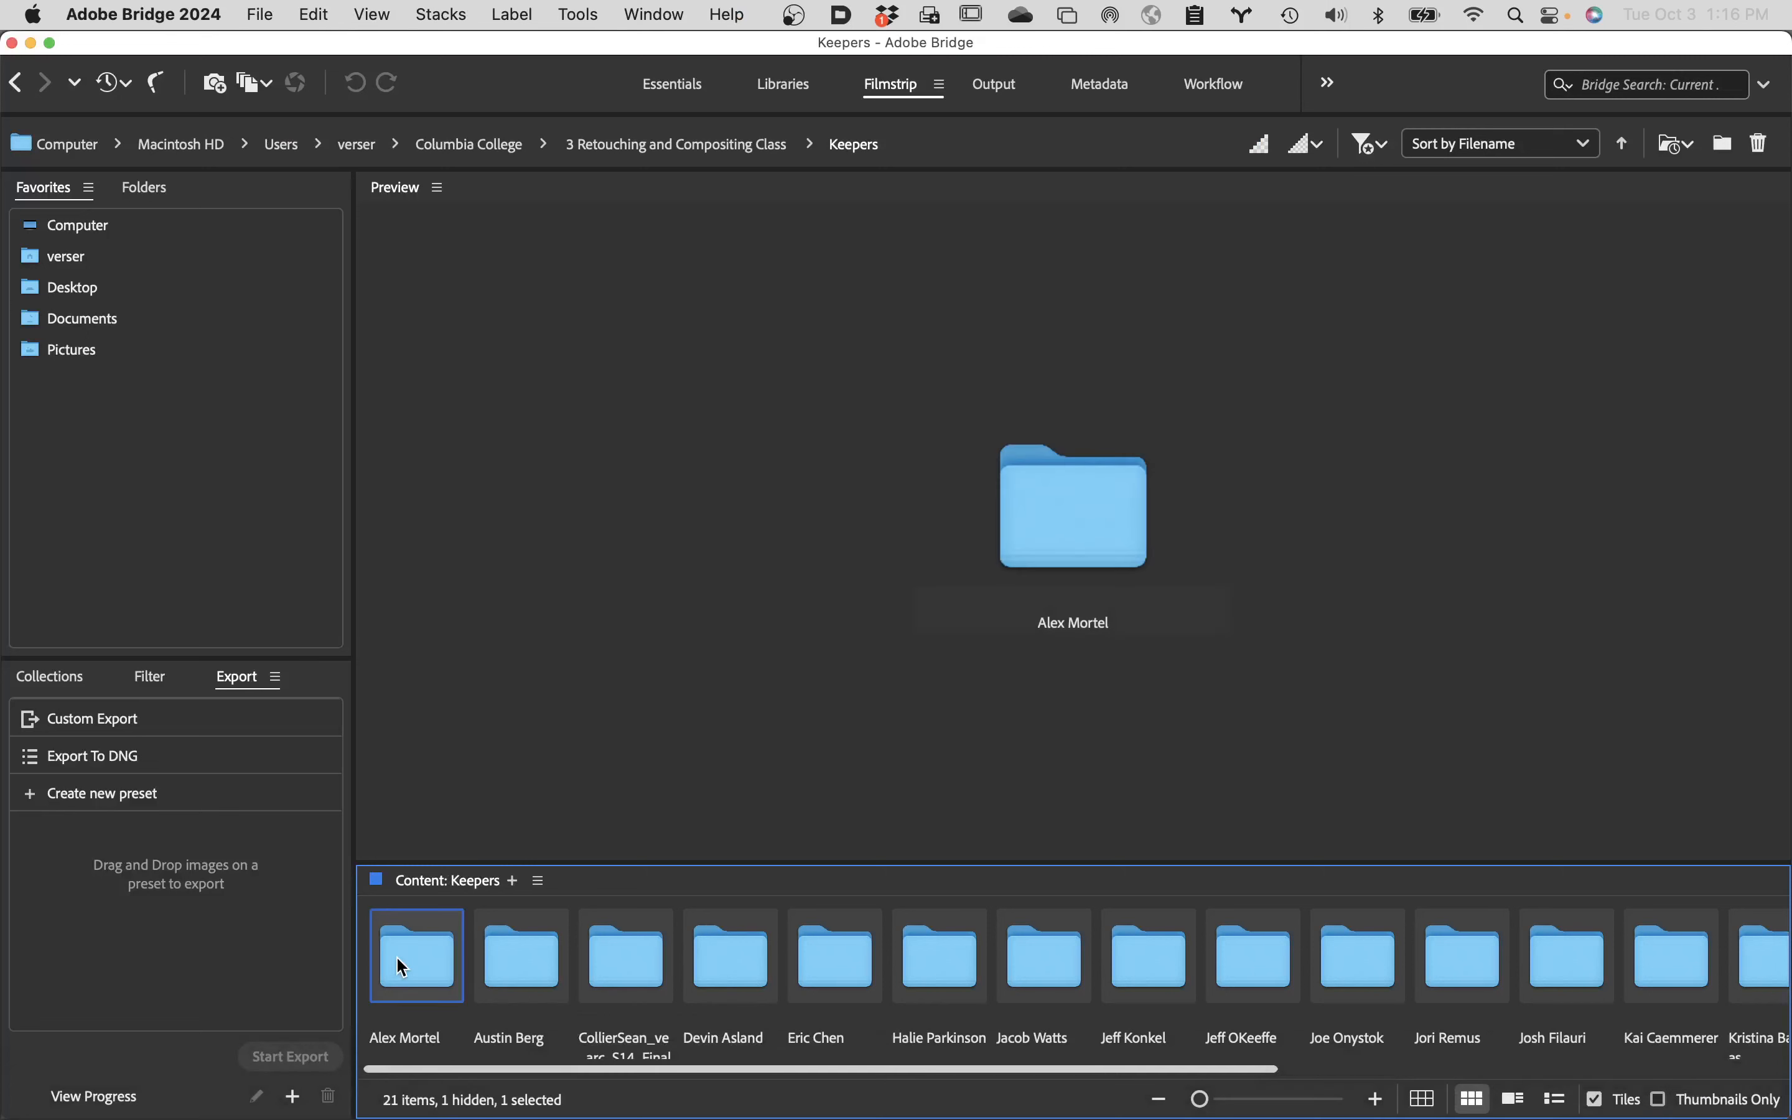
{"action": "double_click", "coordinate": [402, 967]}
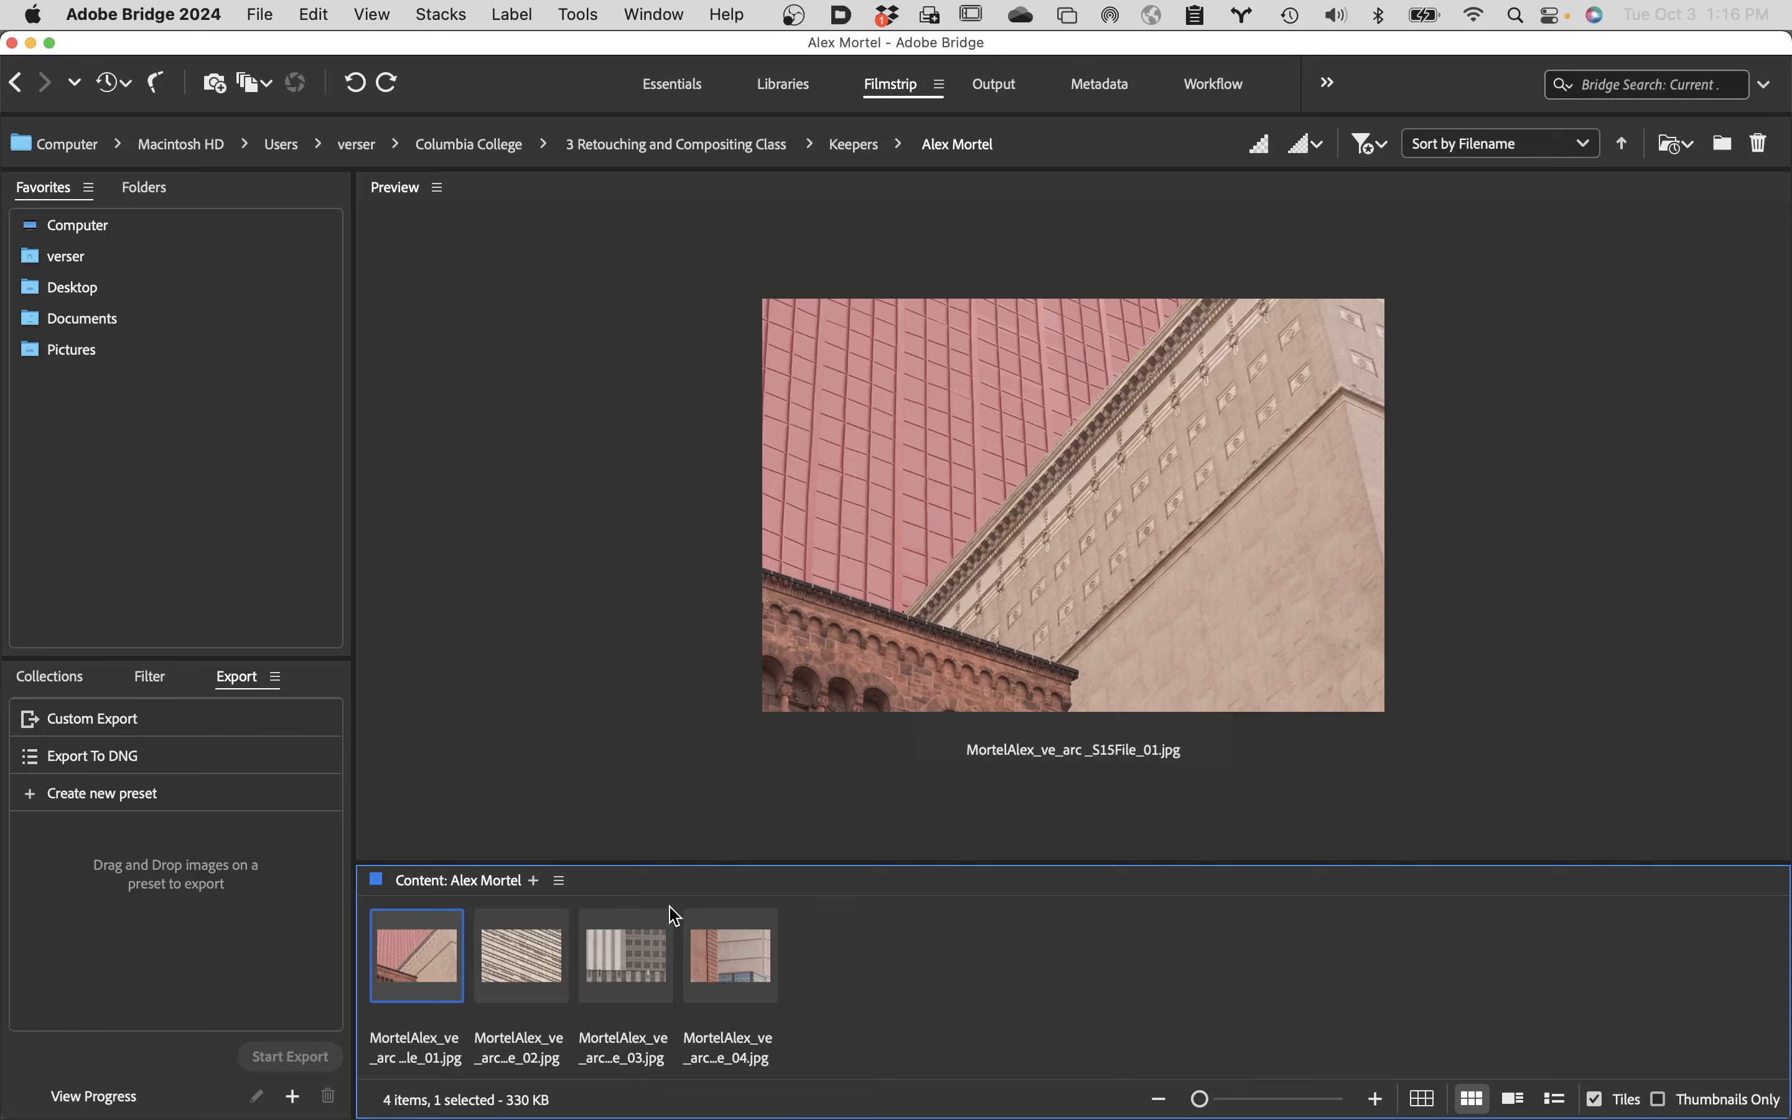
- Preview the second, third and fourth images of the first student's folder one by one, and return to the Keepers folder
{"action": "key", "text": "Right"}
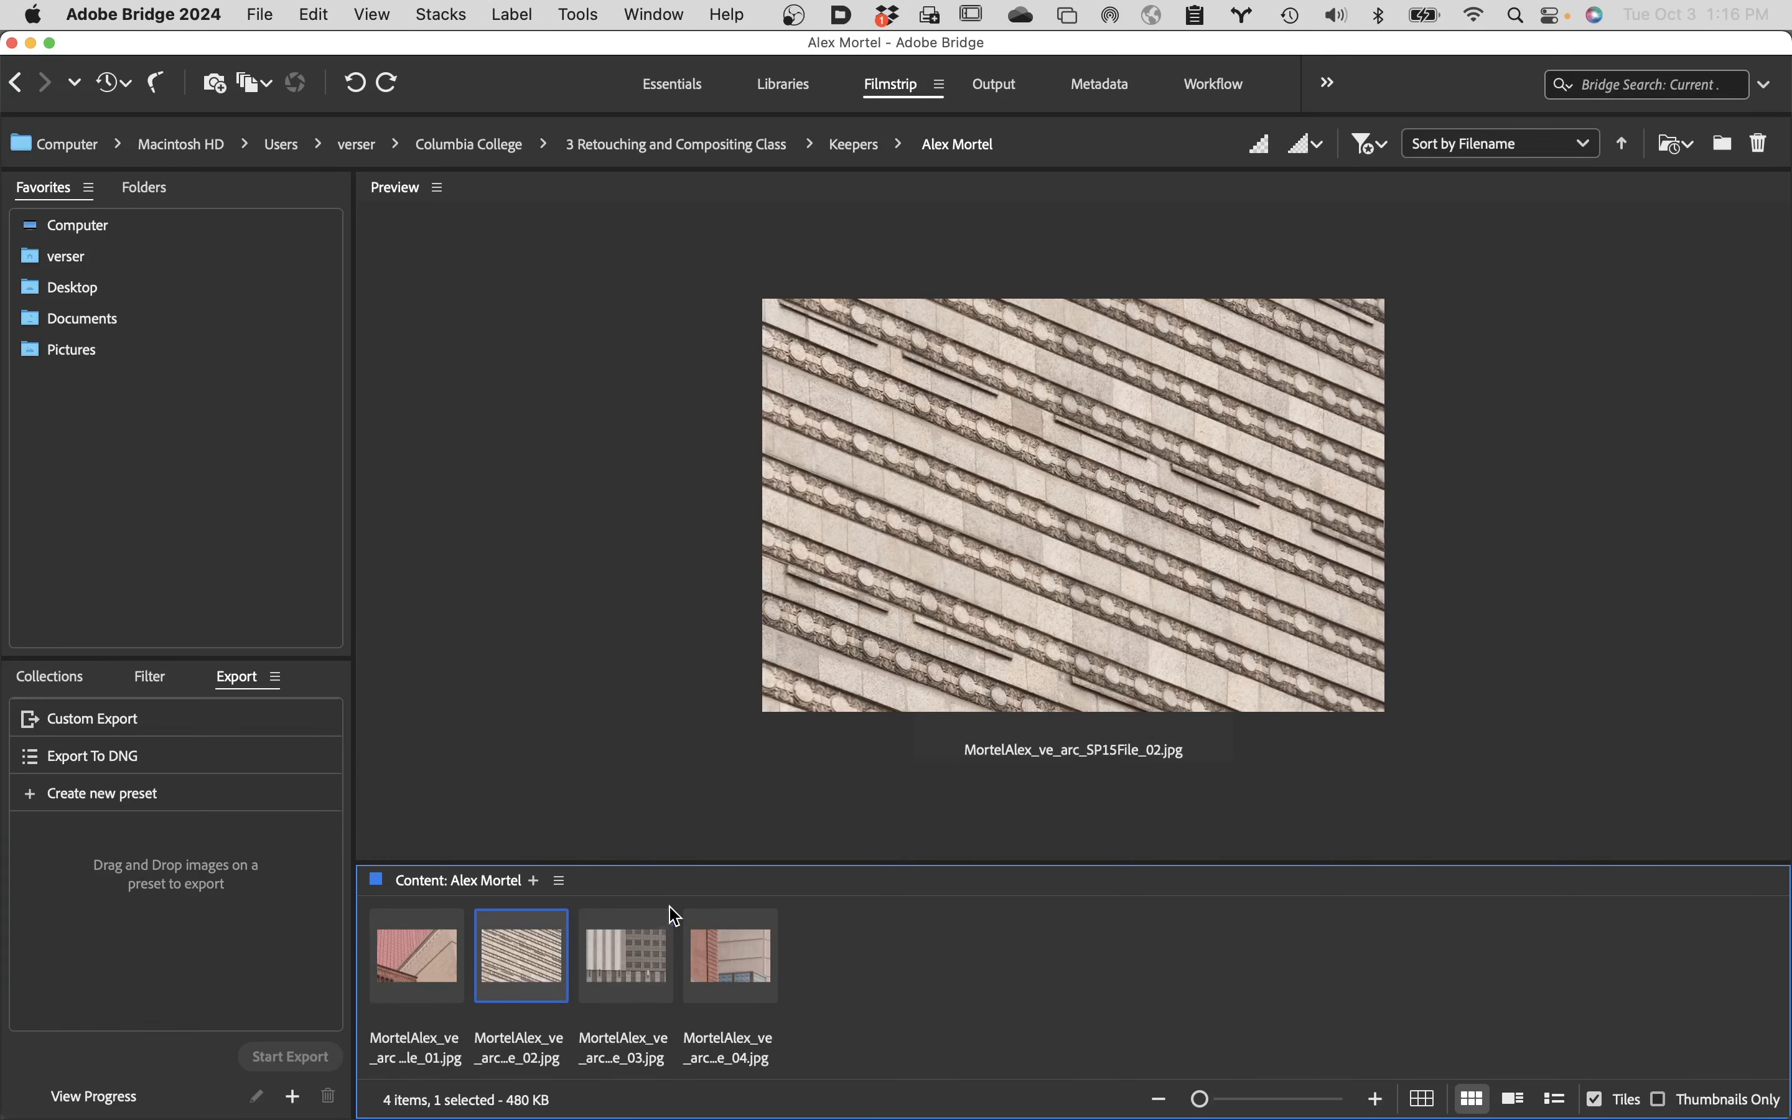
{"action": "key", "text": "Right"}
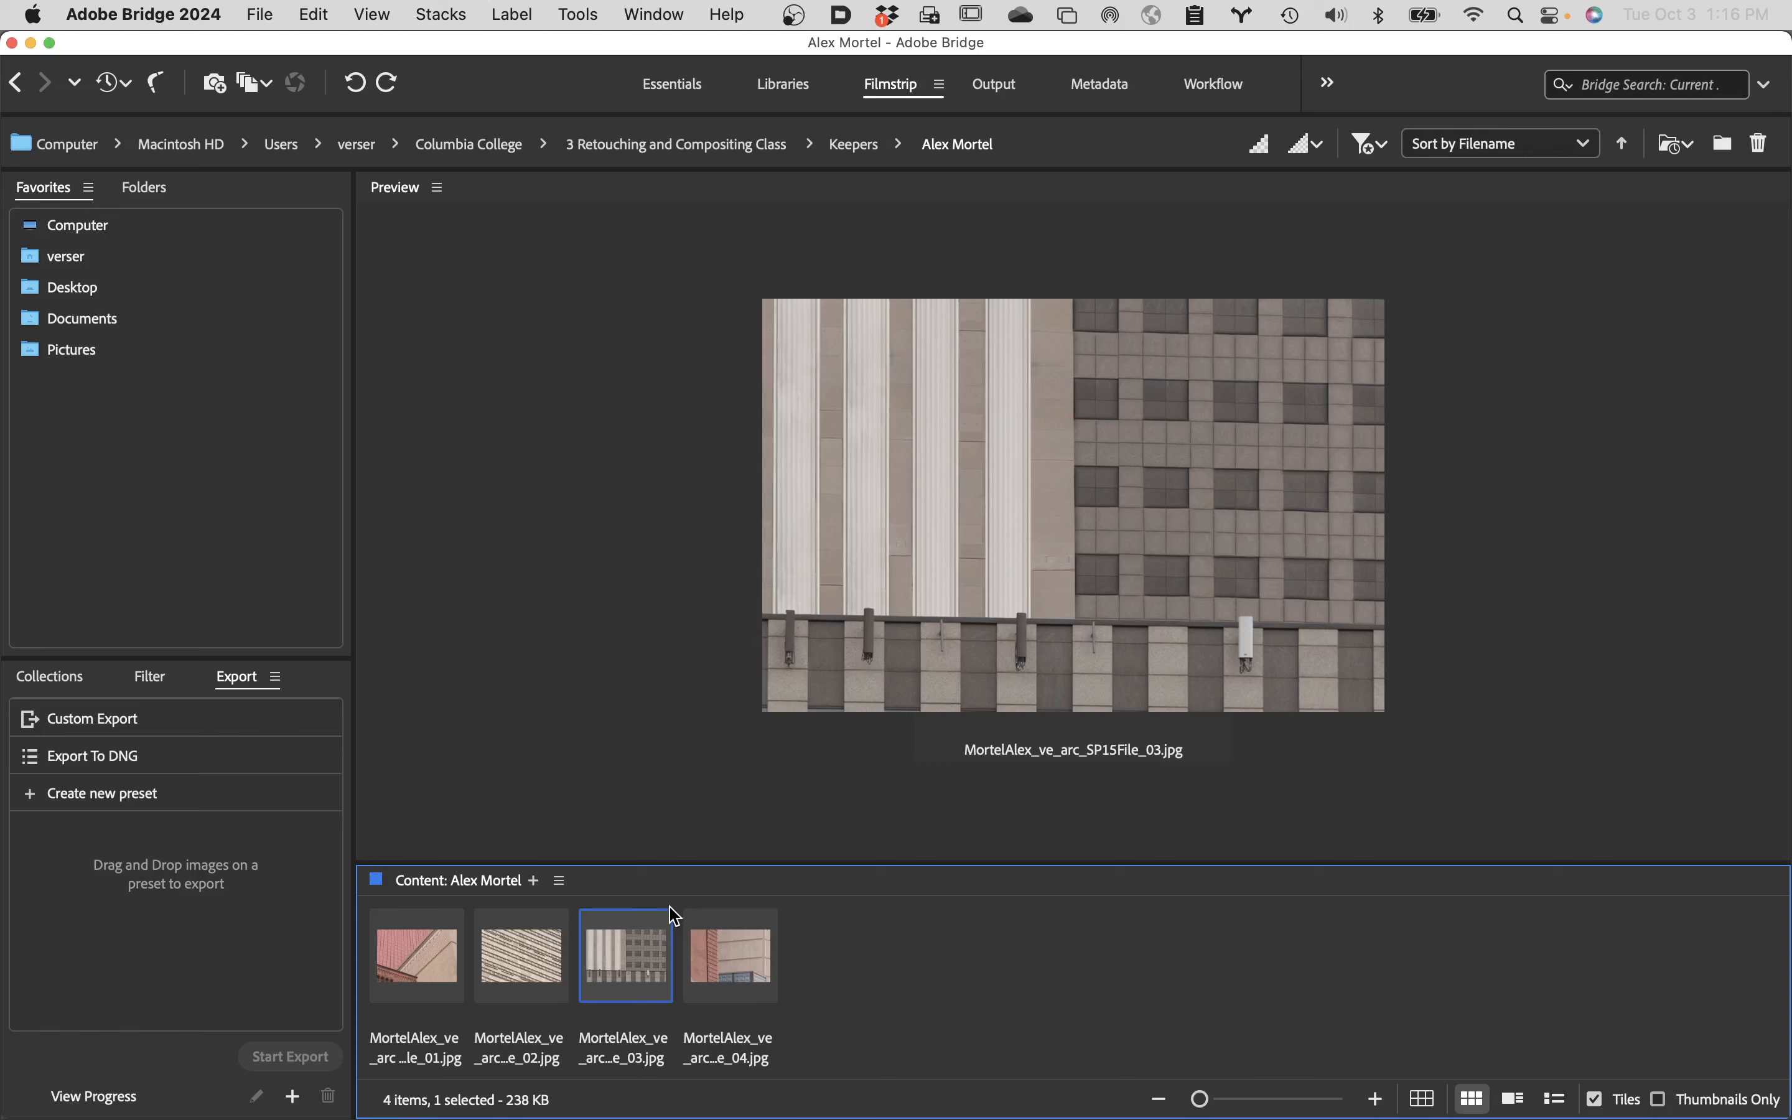
{"action": "key", "text": "Right"}
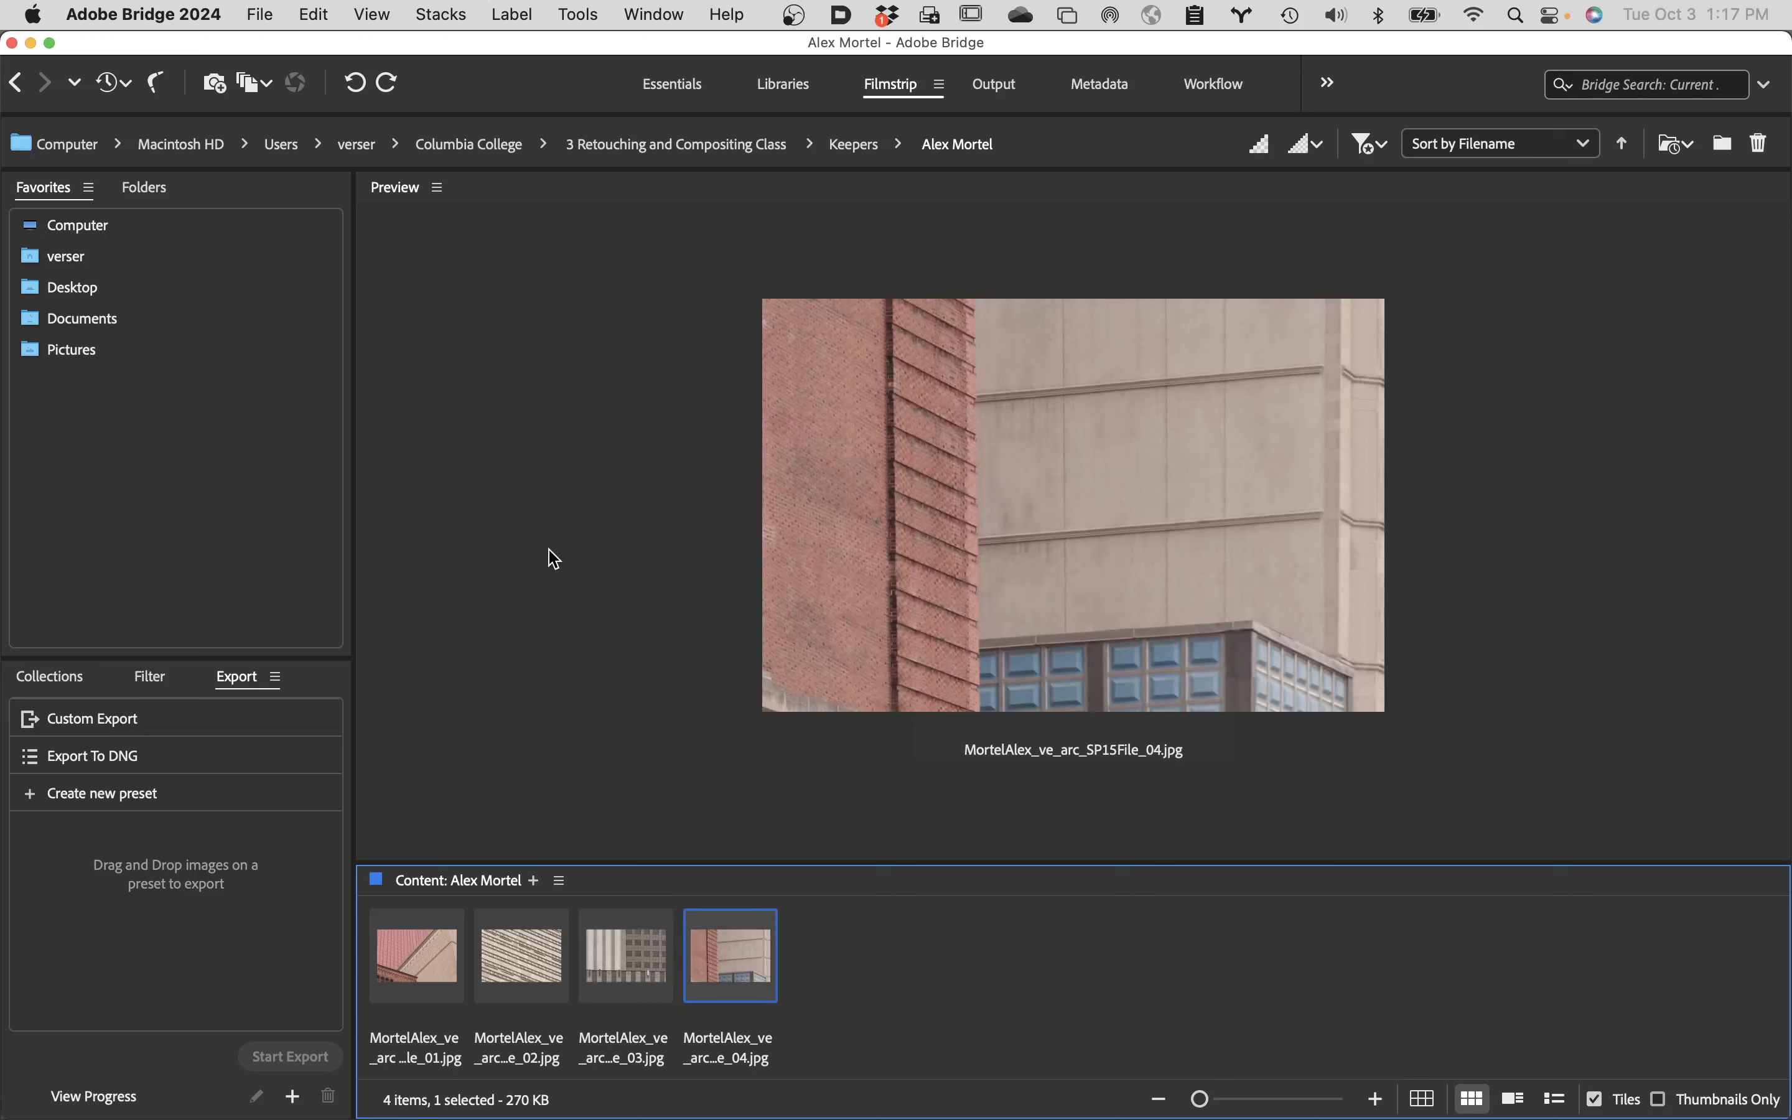
{"action": "left_click", "coordinate": [28, 90]}
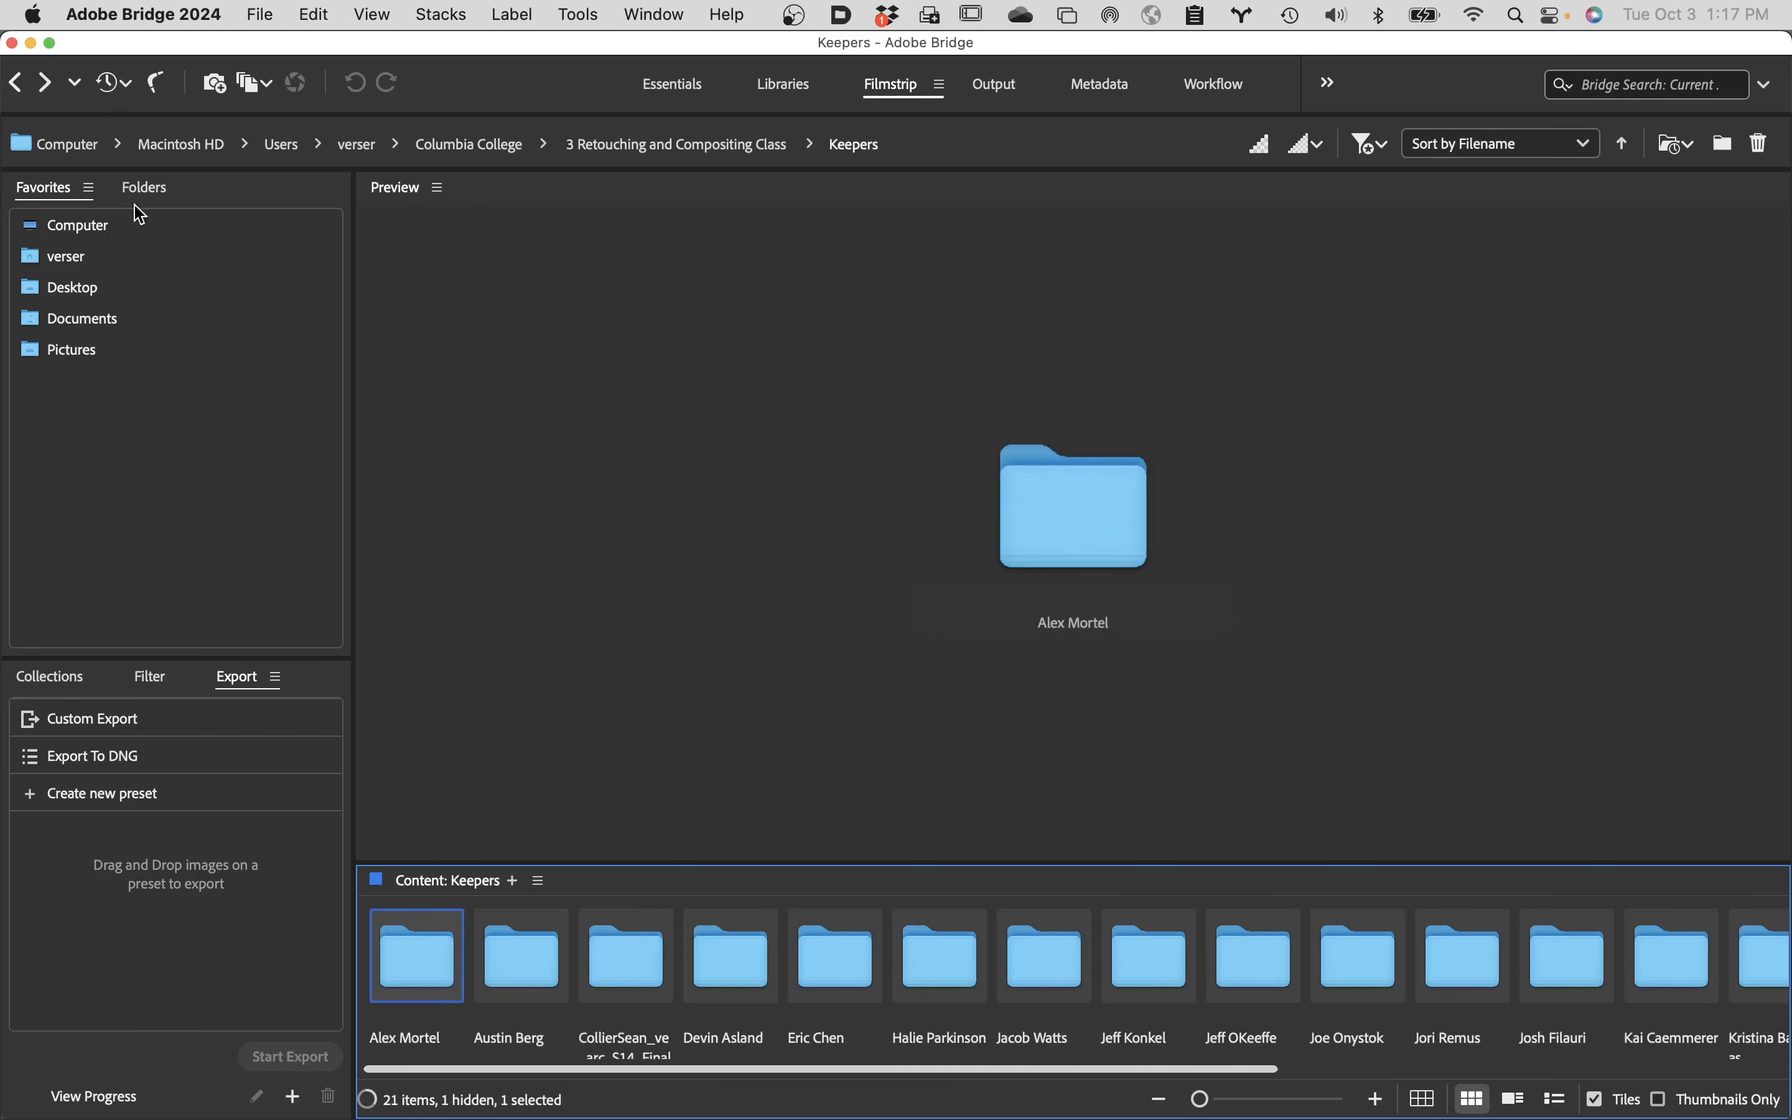
- Preview each image in the second student's folder in turn, and return to the Keepers folder
{"action": "left_click", "coordinate": [538, 980]}
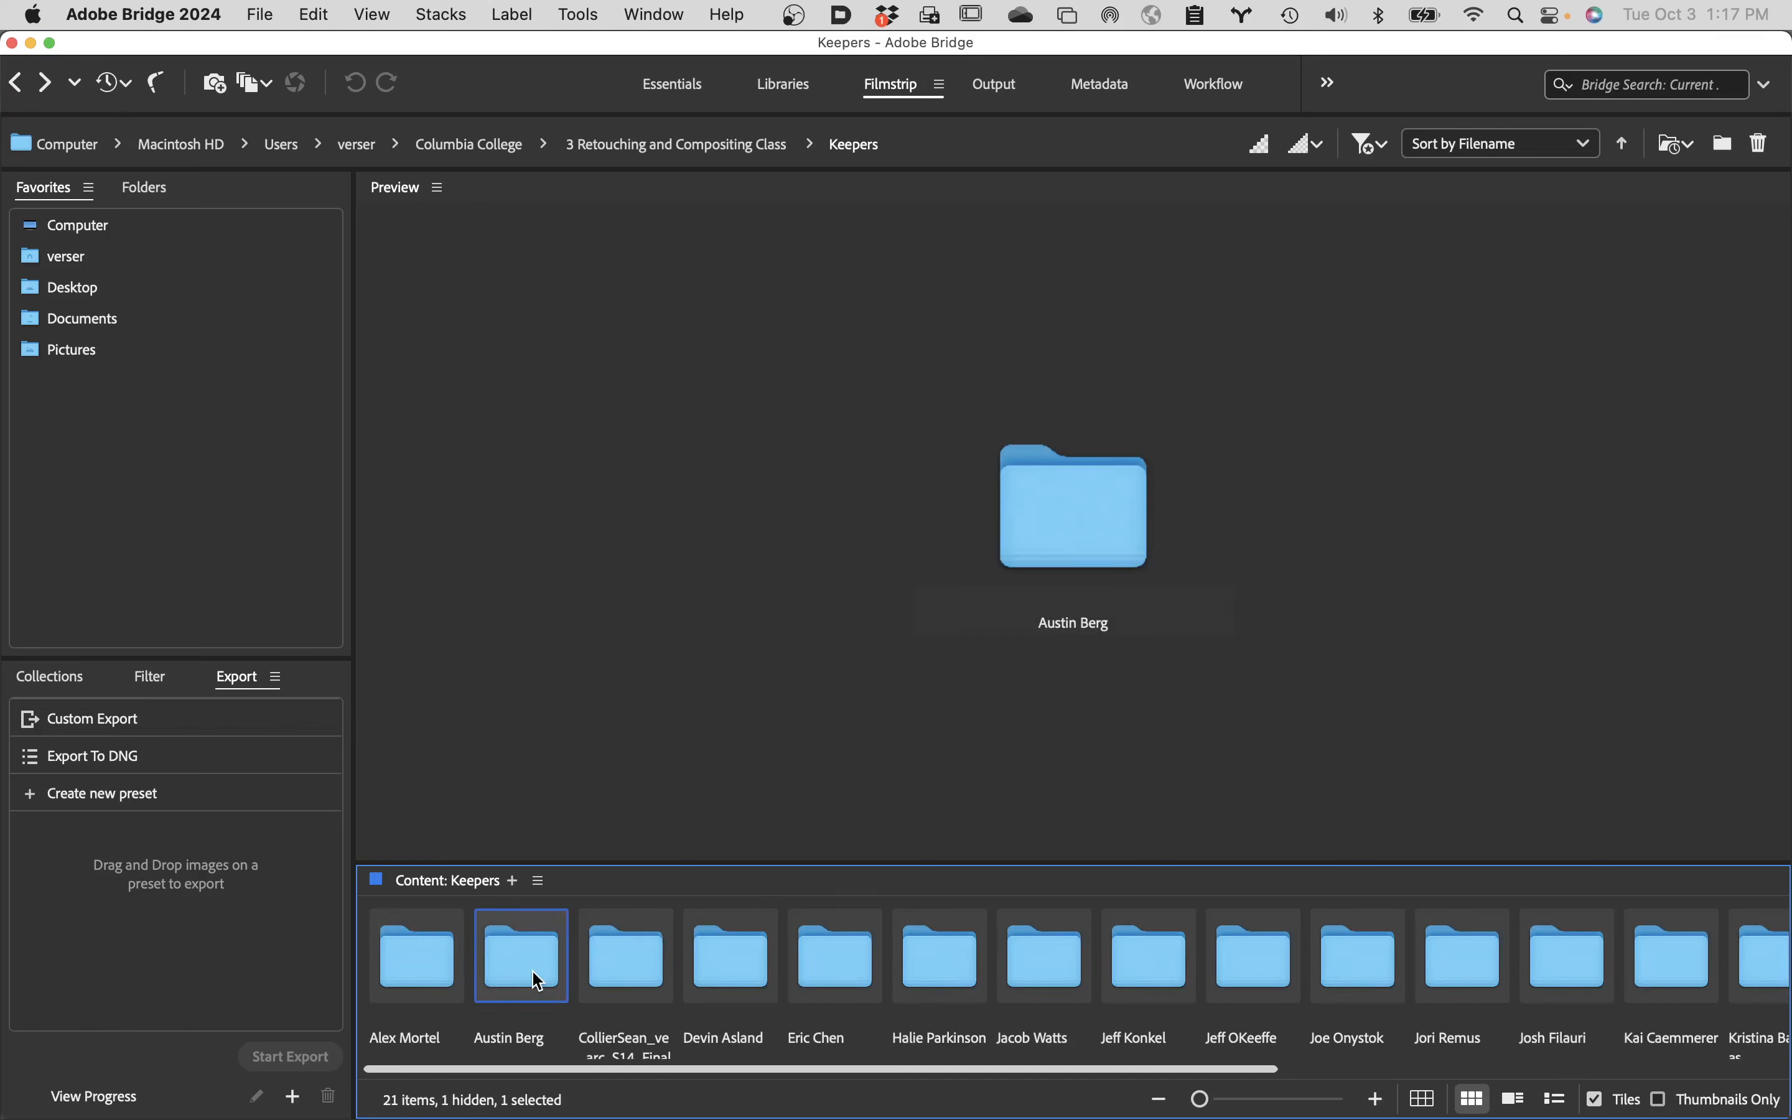
{"action": "double_click", "coordinate": [538, 980]}
{"action": "left_click", "coordinate": [429, 948]}
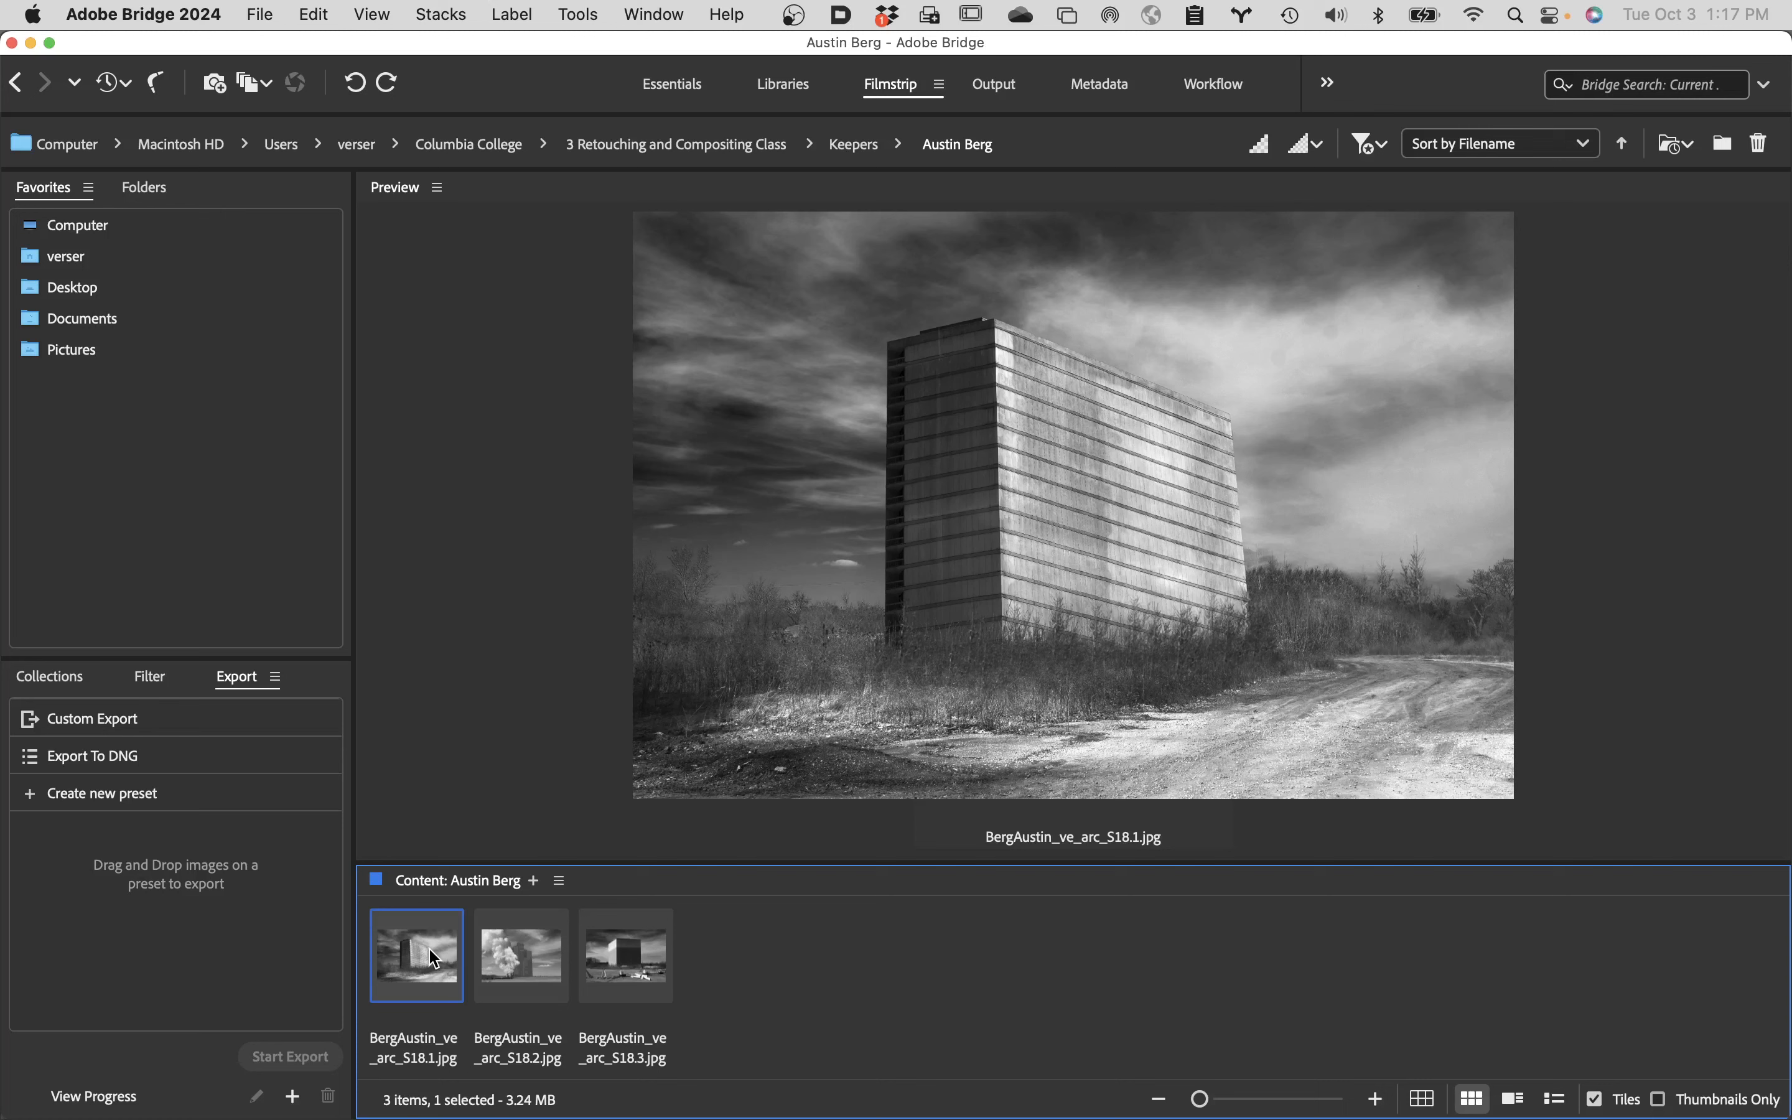
{"action": "key", "text": "Right"}
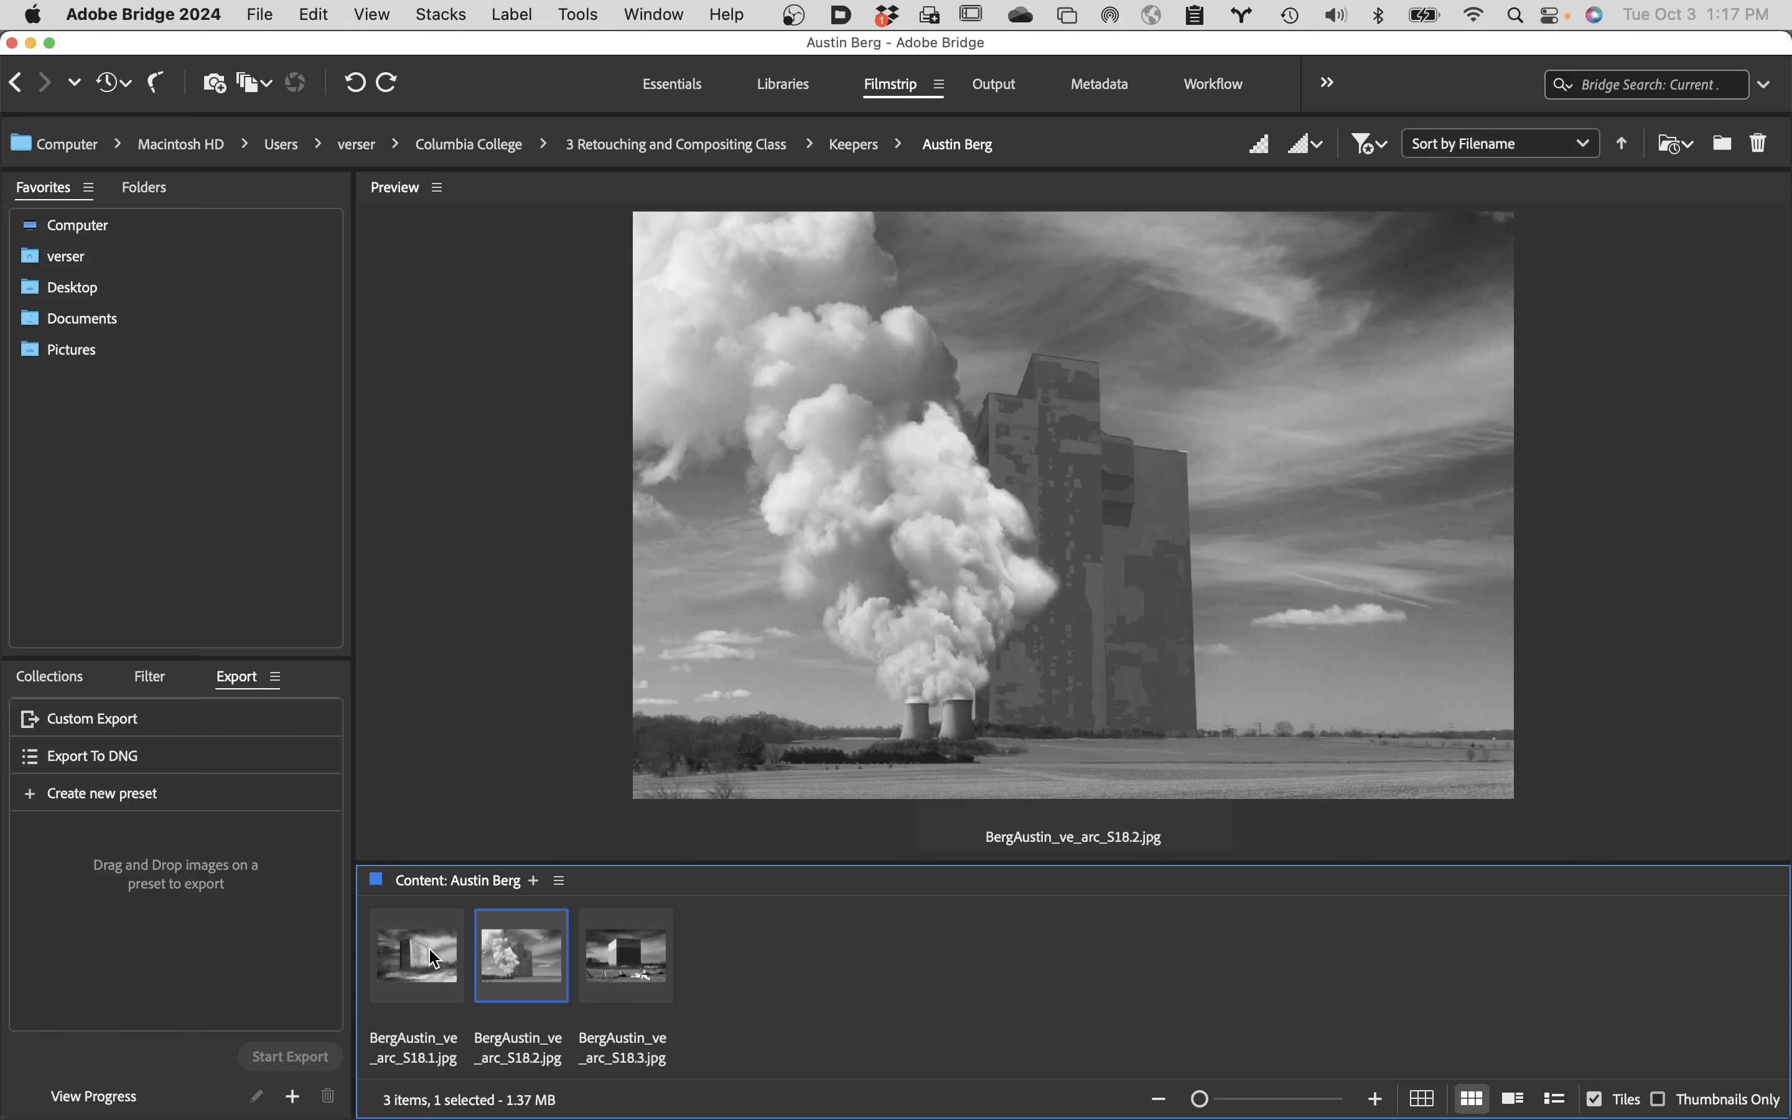
{"action": "key", "text": "Right"}
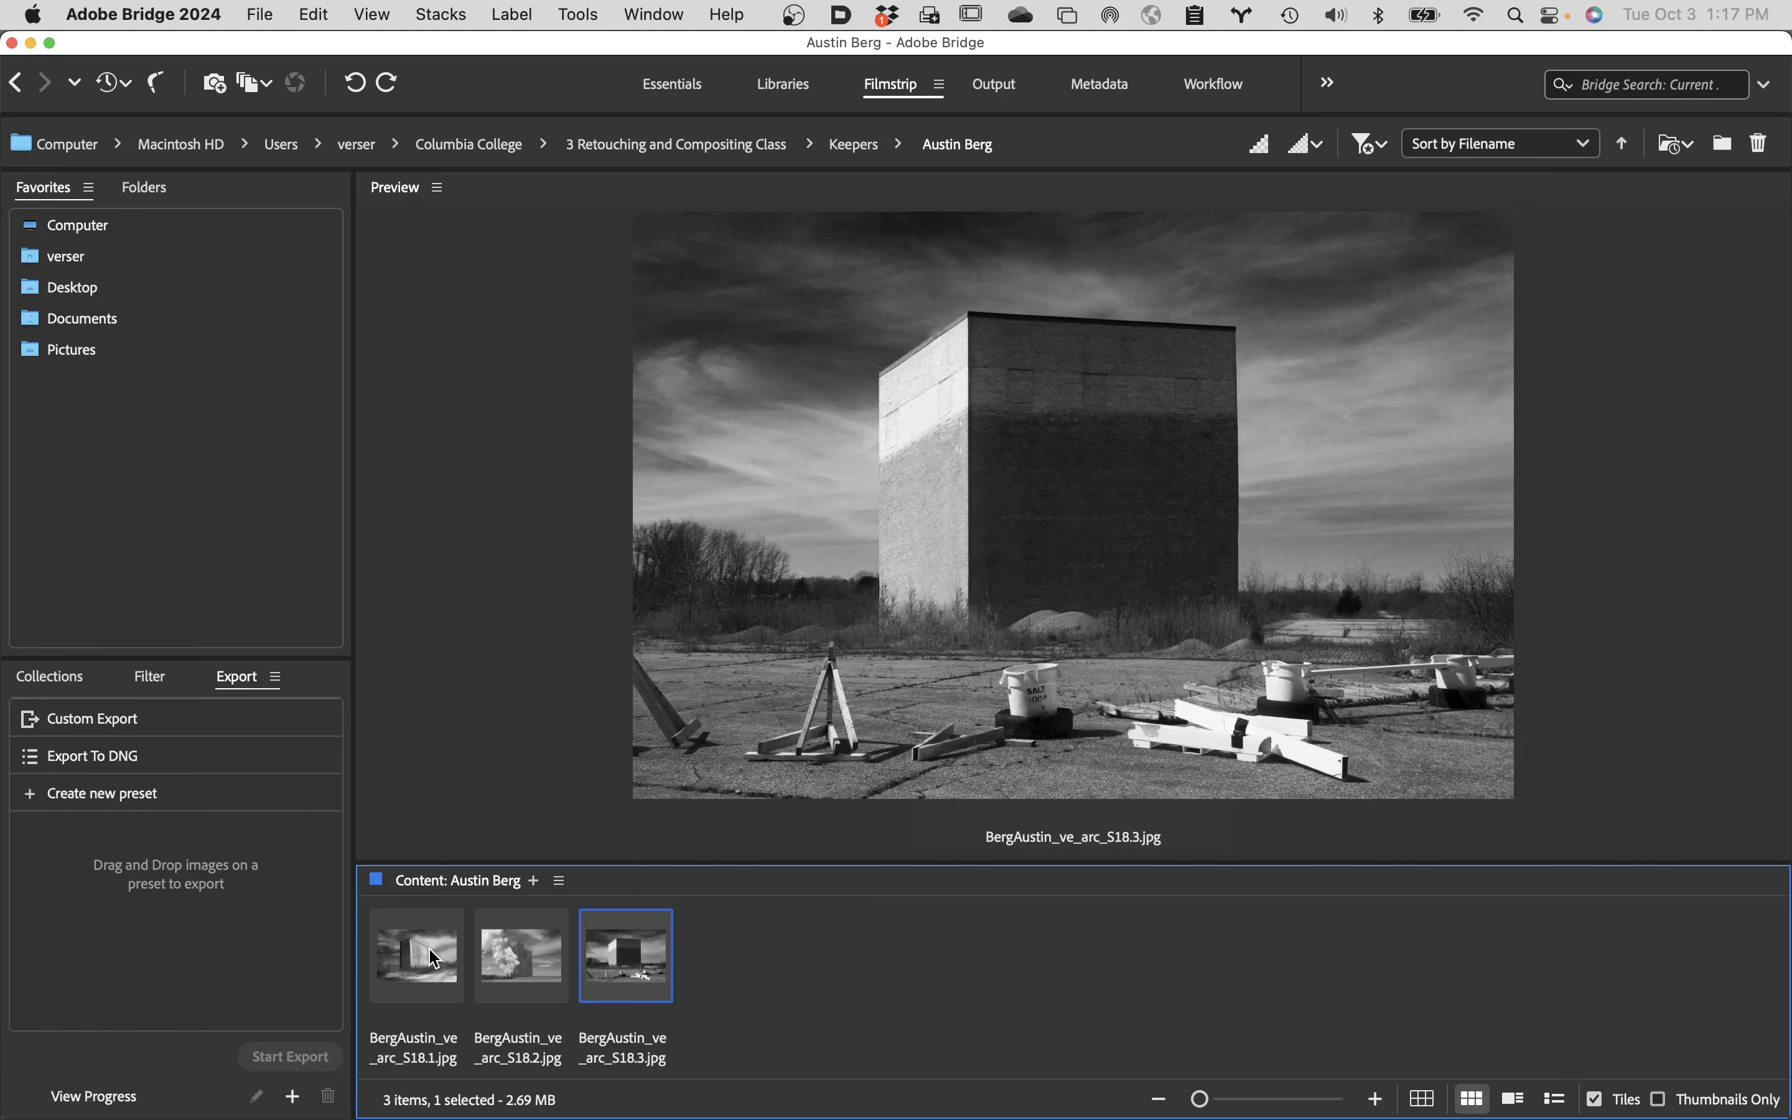
{"action": "left_click", "coordinate": [20, 93]}
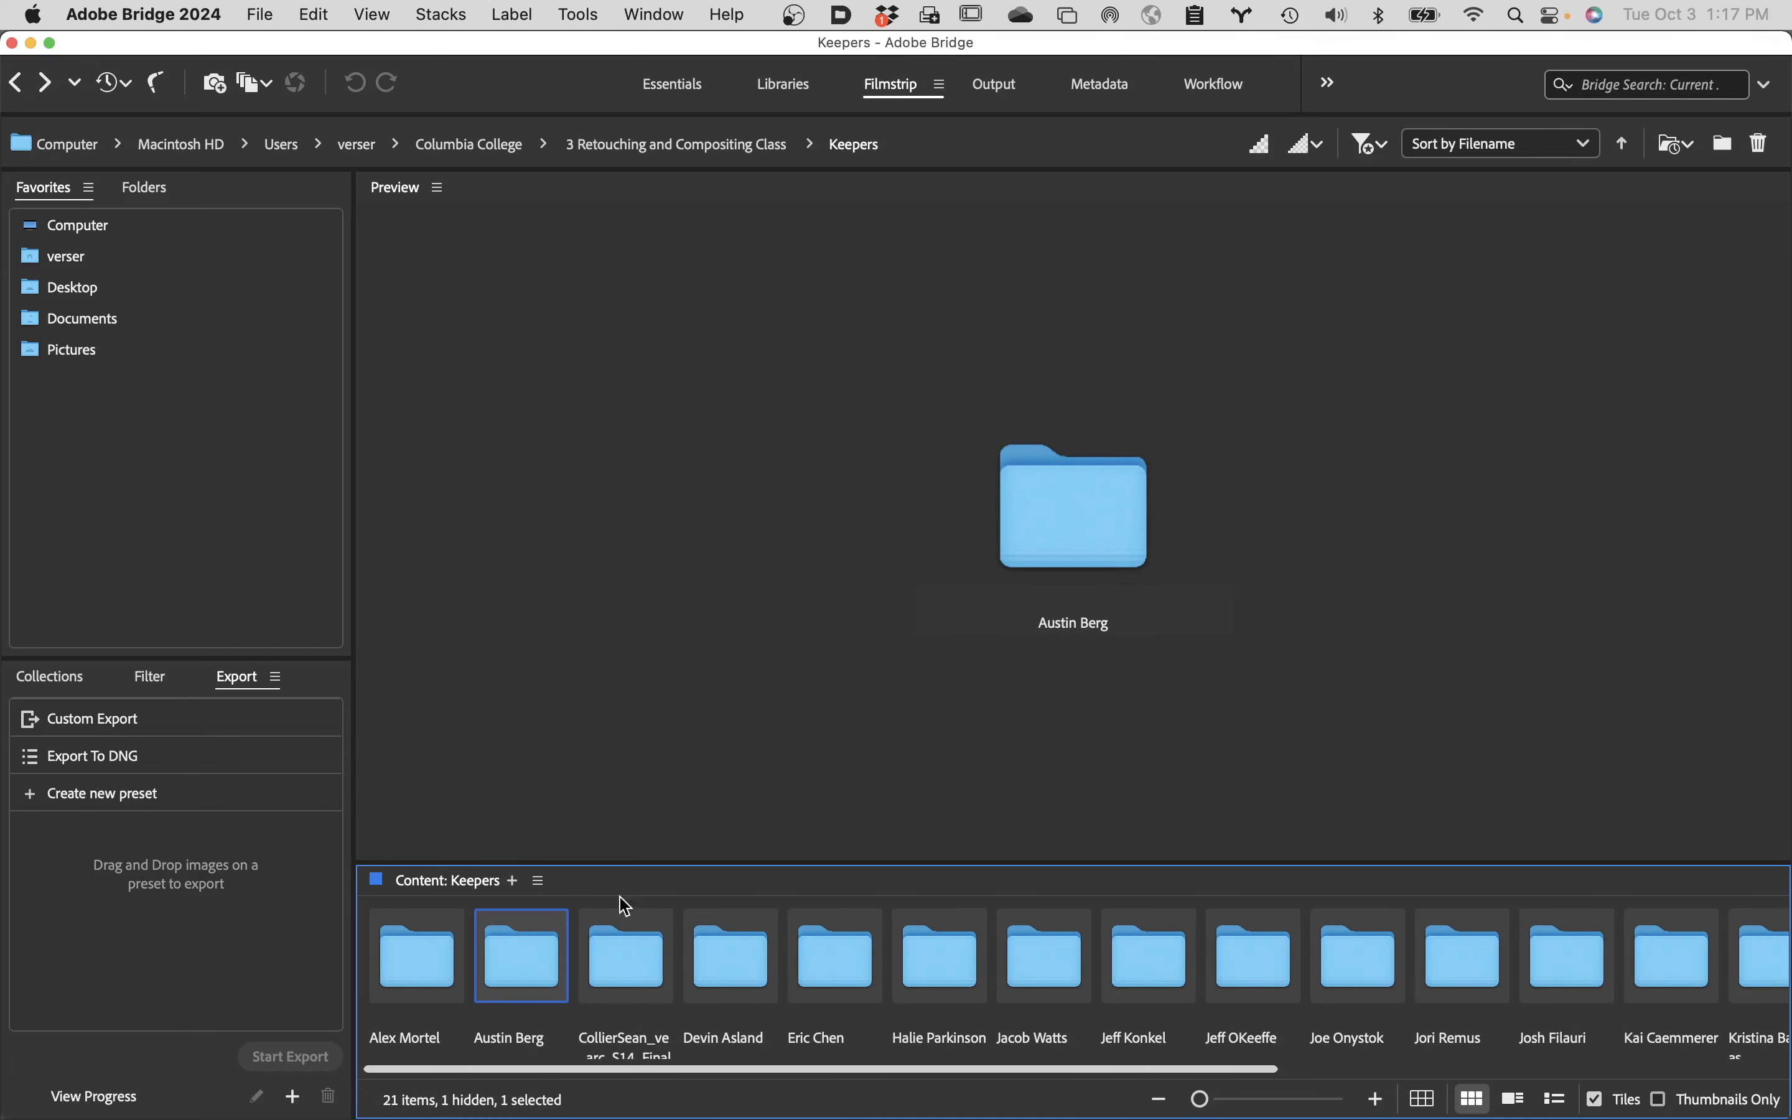
- Open the third student's S14_Final folder and preview its first three images side by side
{"action": "double_click", "coordinate": [636, 977]}
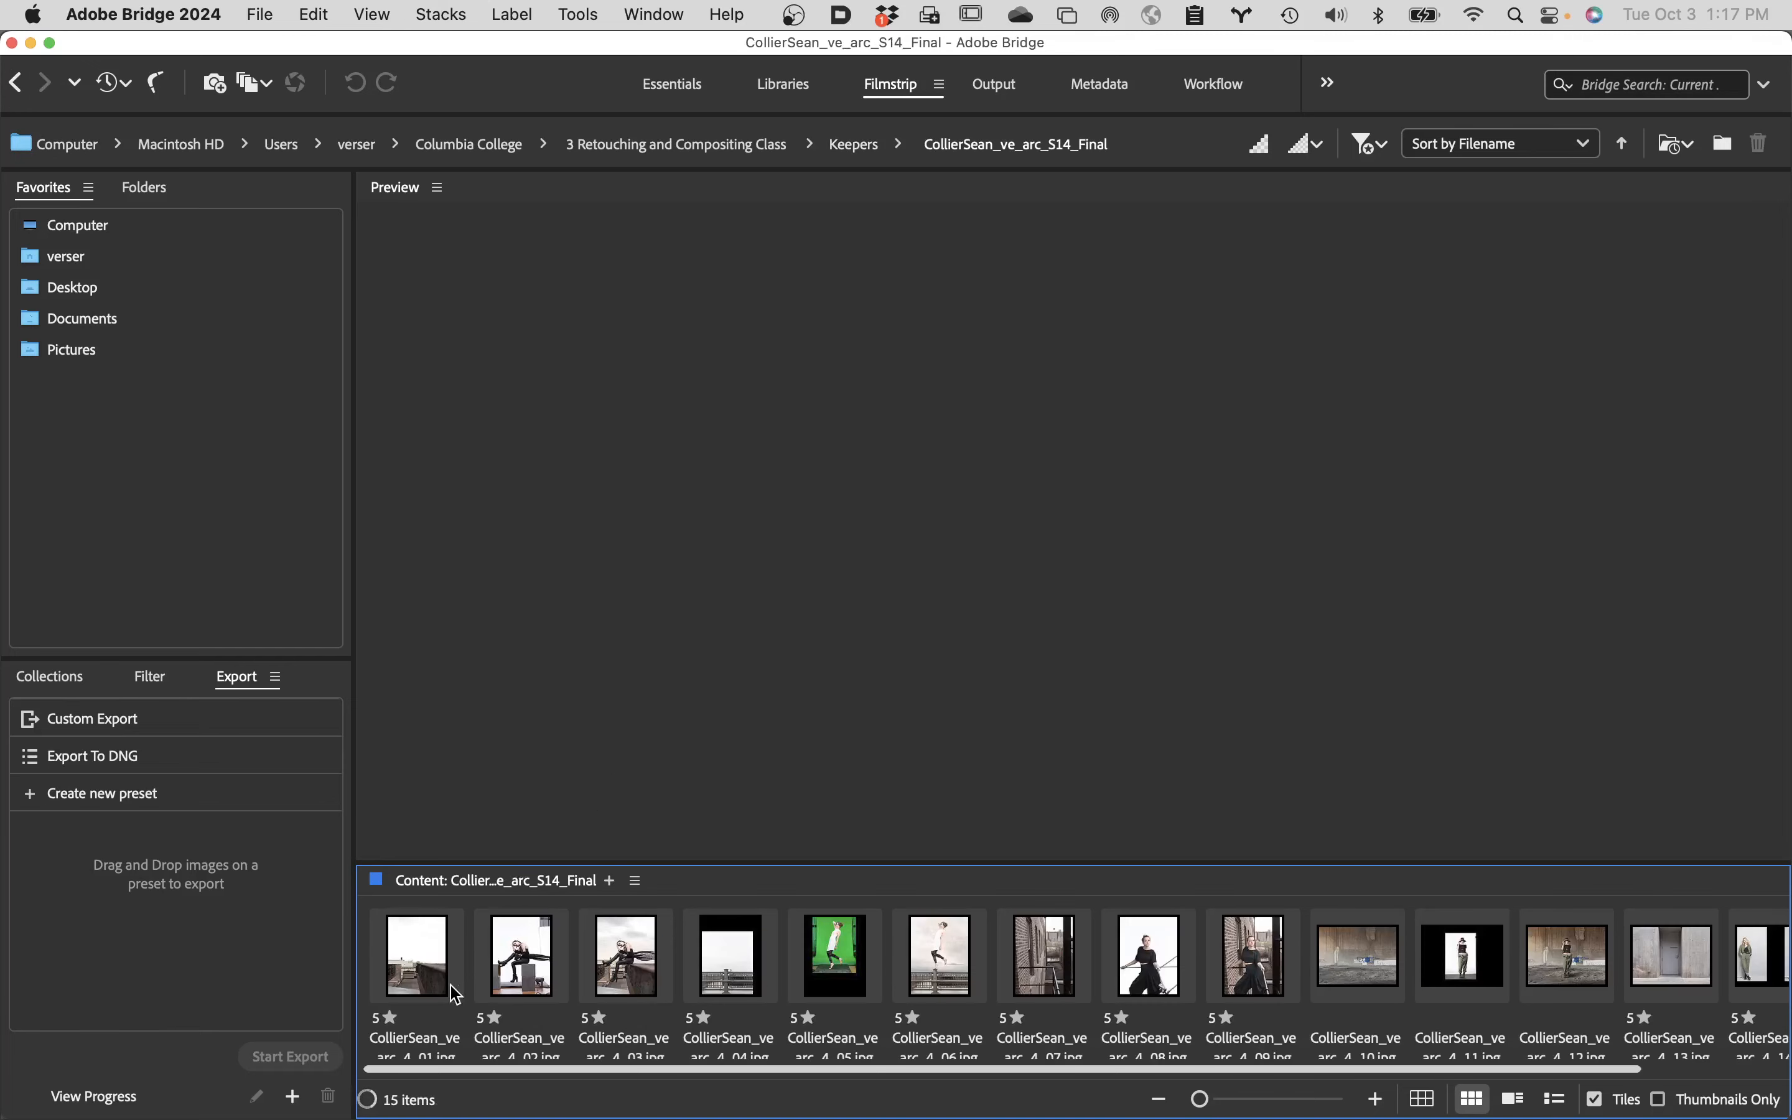
{"action": "left_click", "coordinate": [417, 957]}
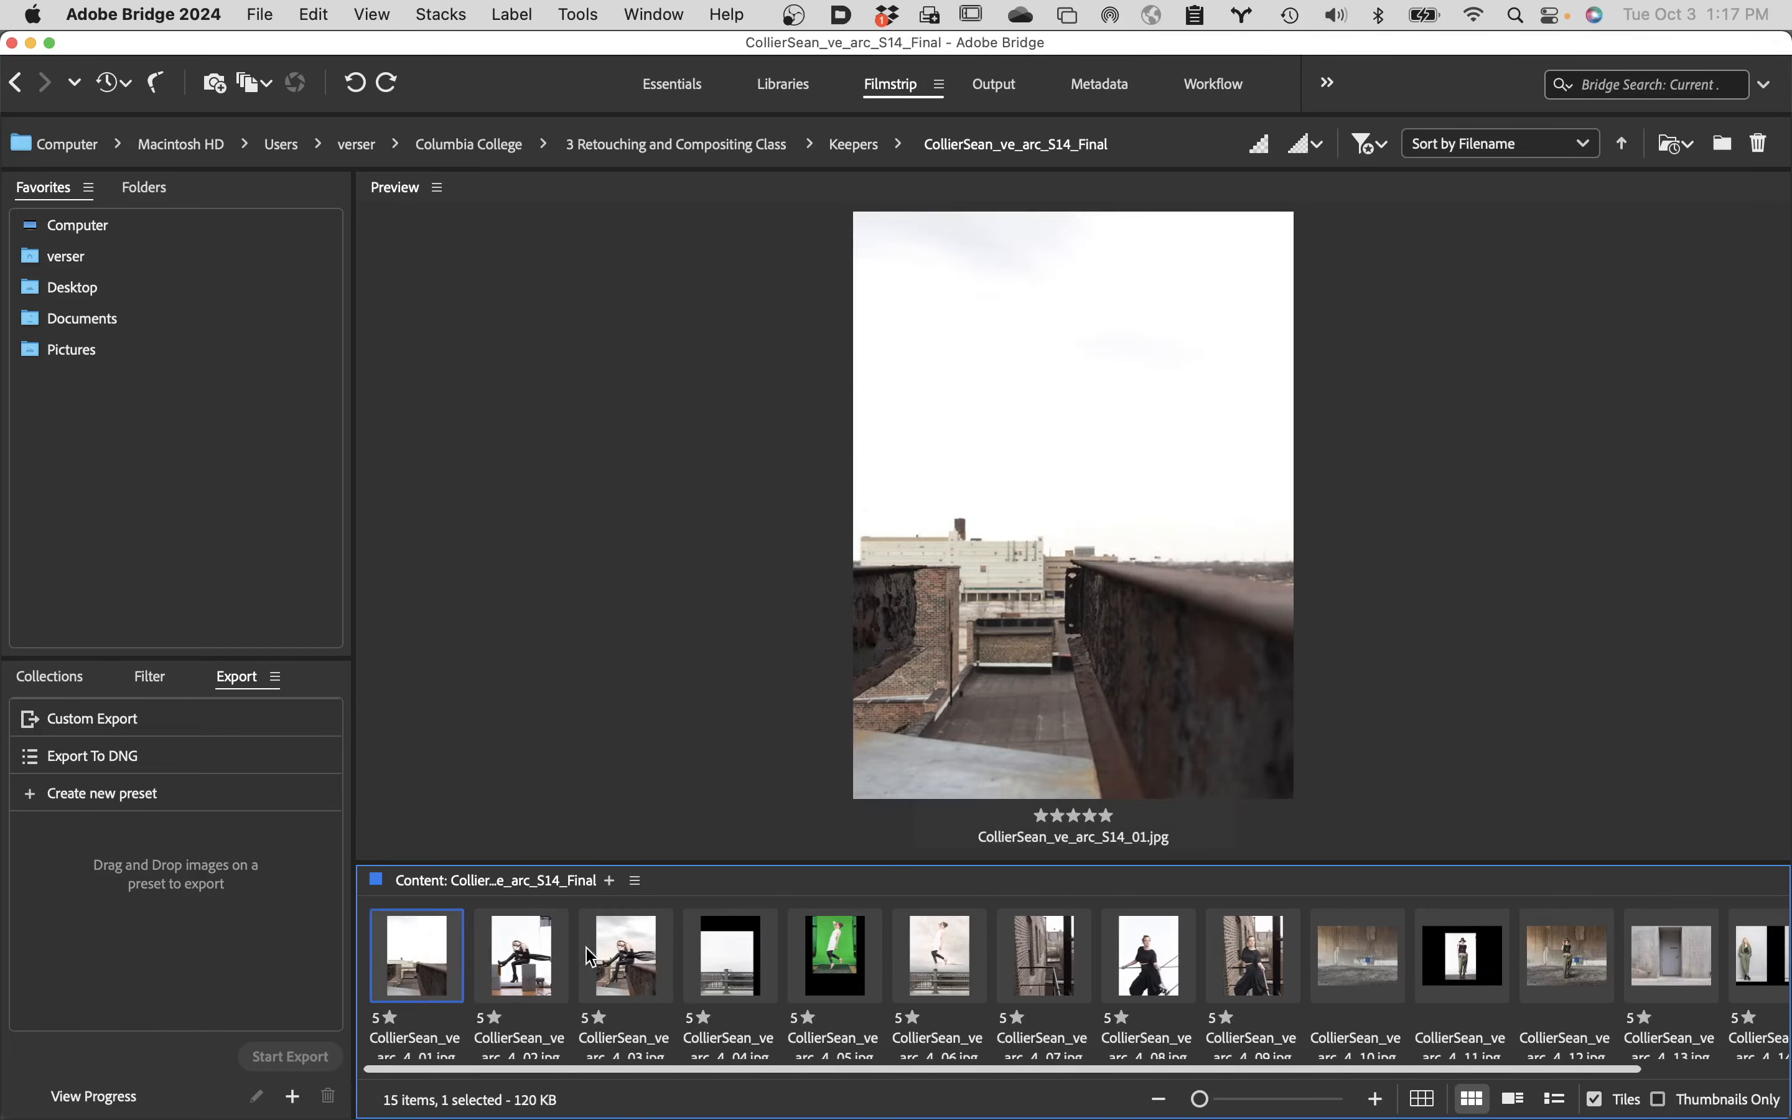
{"action": "left_click", "coordinate": [638, 939], "text": "shift"}
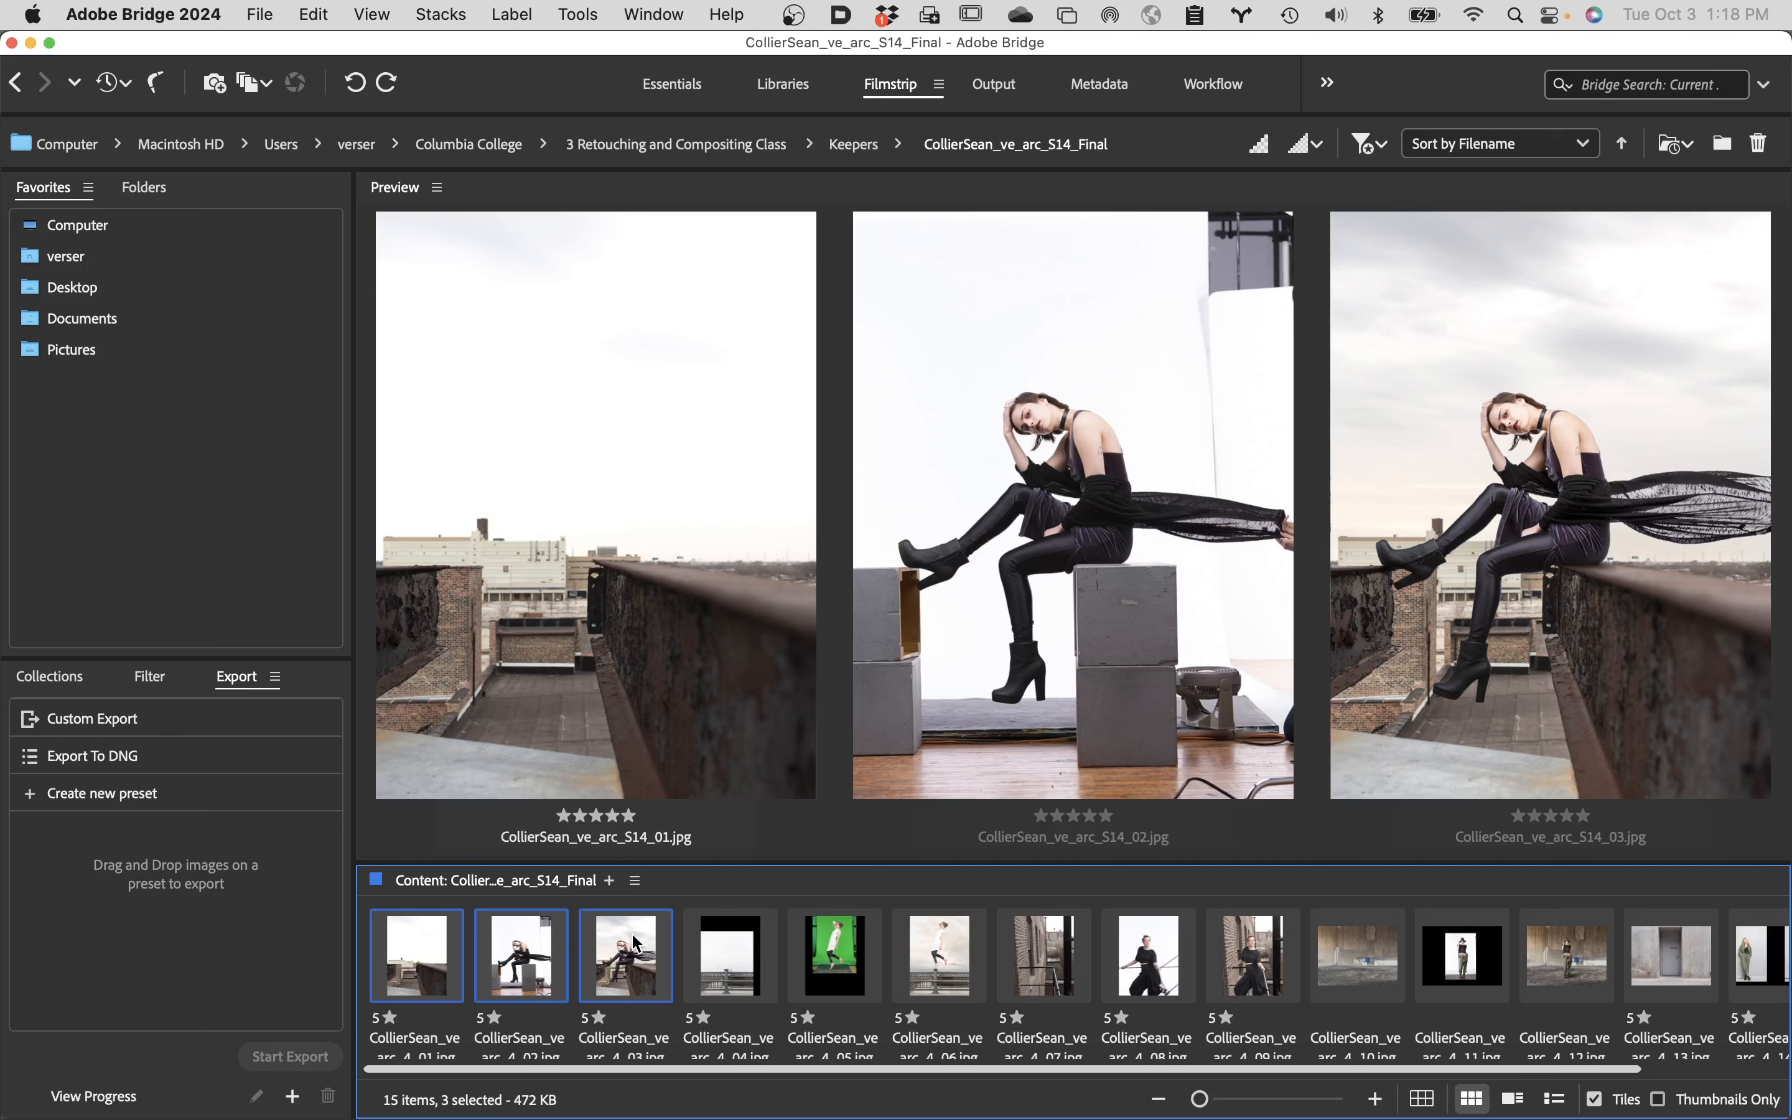
- Preview the sixth, eighth, seventh, ninth and twelfth images of the third student's folder, and return to the Keepers folder
{"action": "left_click", "coordinate": [953, 945]}
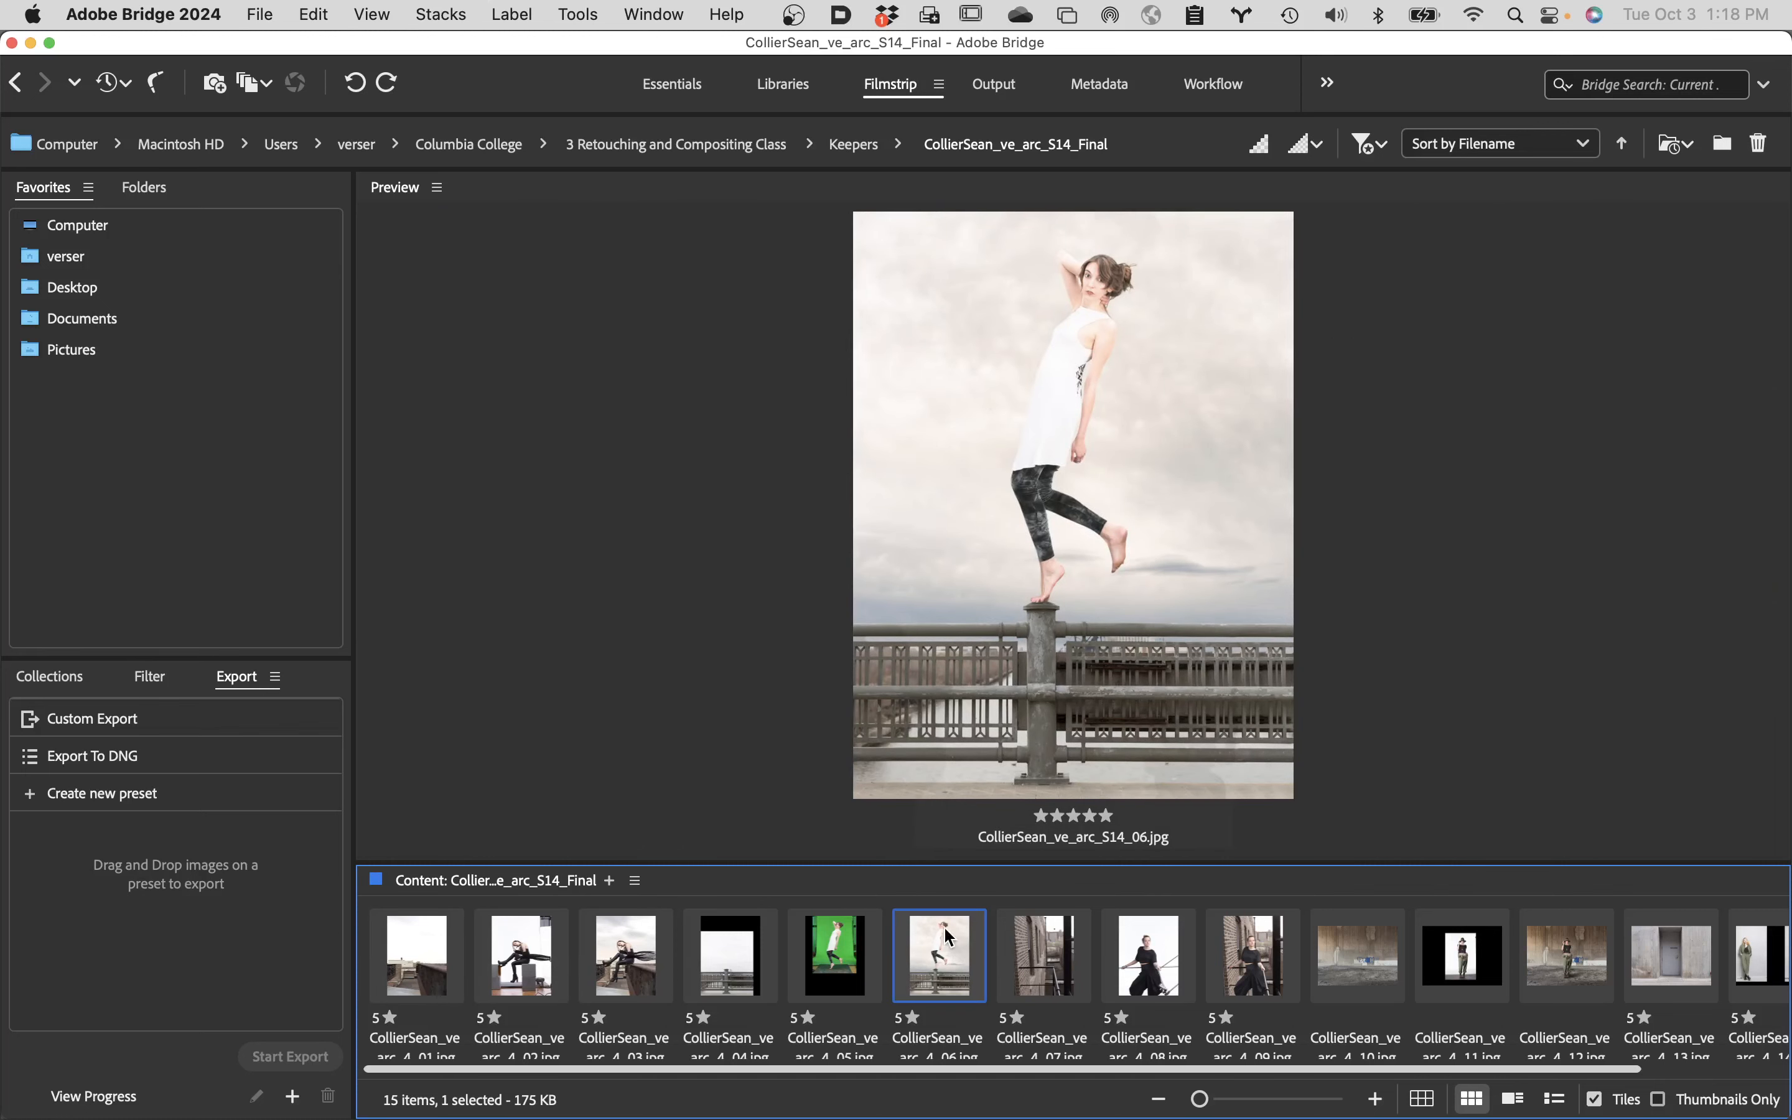
{"action": "left_click", "coordinate": [1144, 957]}
{"action": "left_click", "coordinate": [1055, 938]}
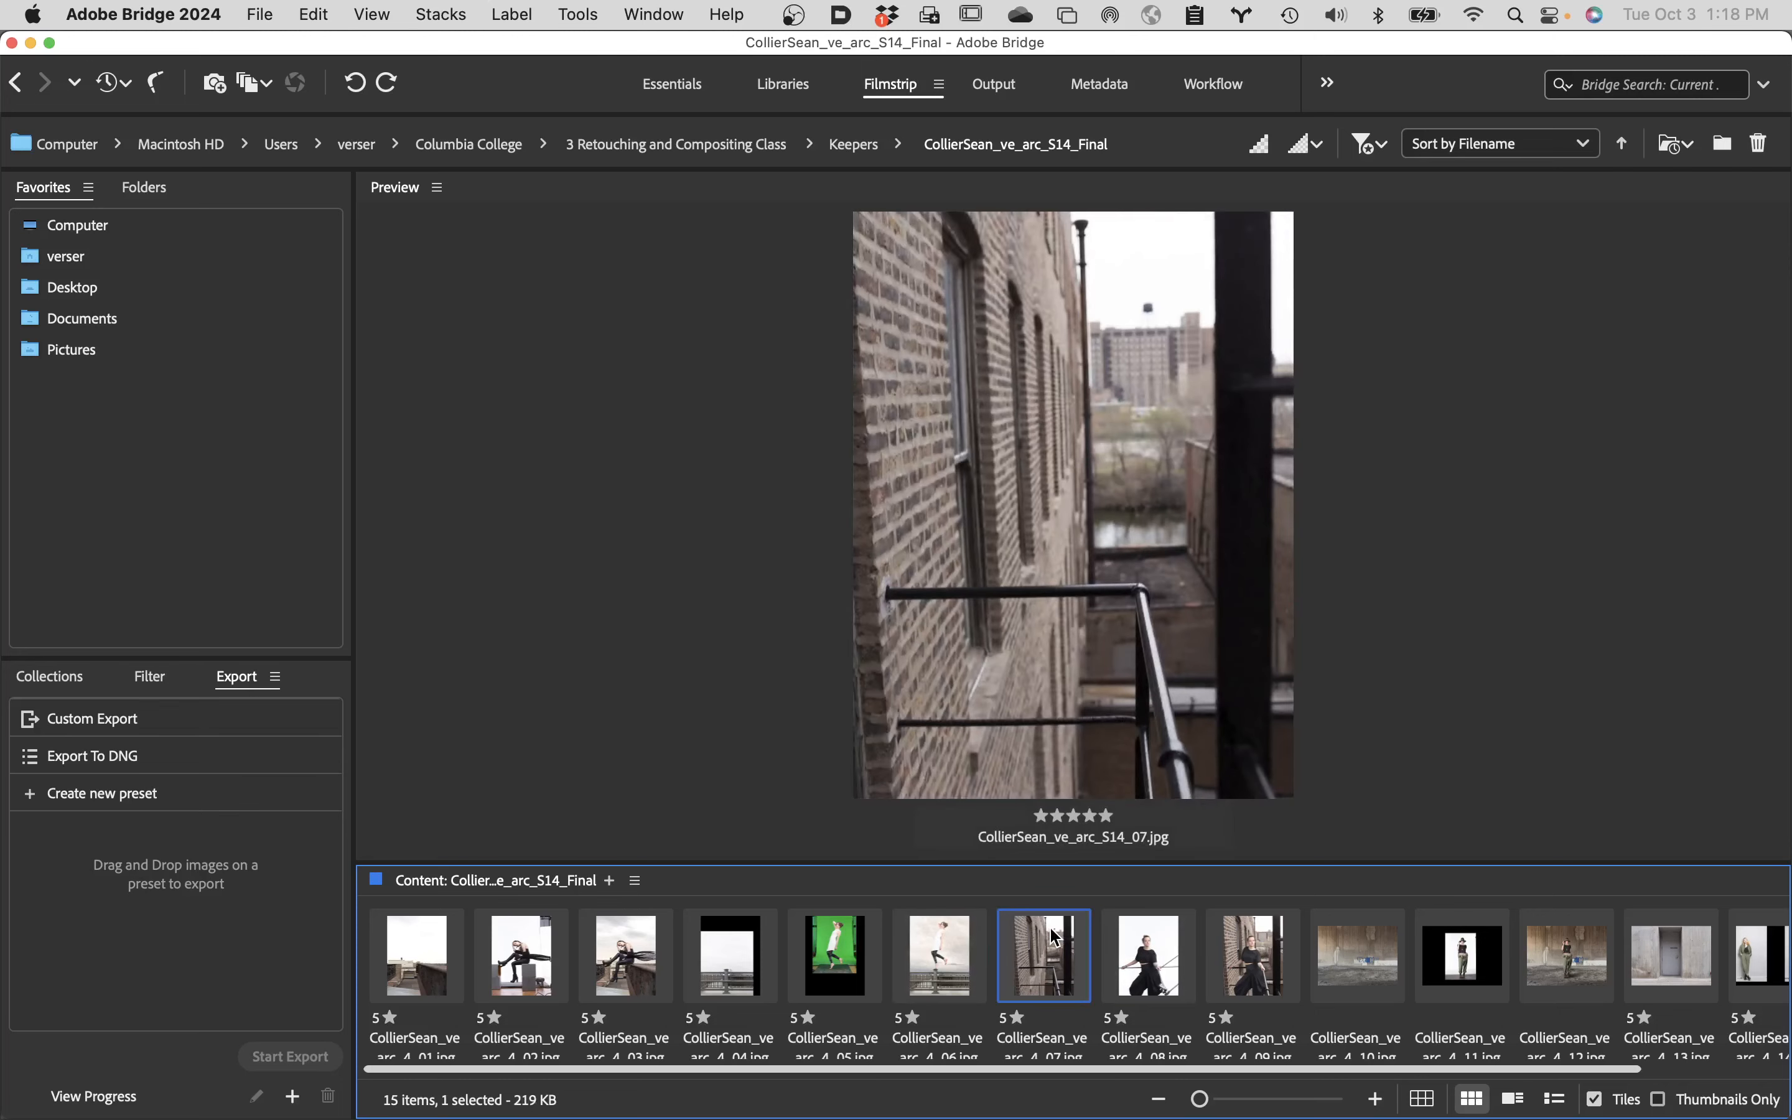
{"action": "left_click", "coordinate": [1246, 959]}
{"action": "left_click_drag", "start_coordinate": [1276, 934], "coordinate": [1266, 879]}
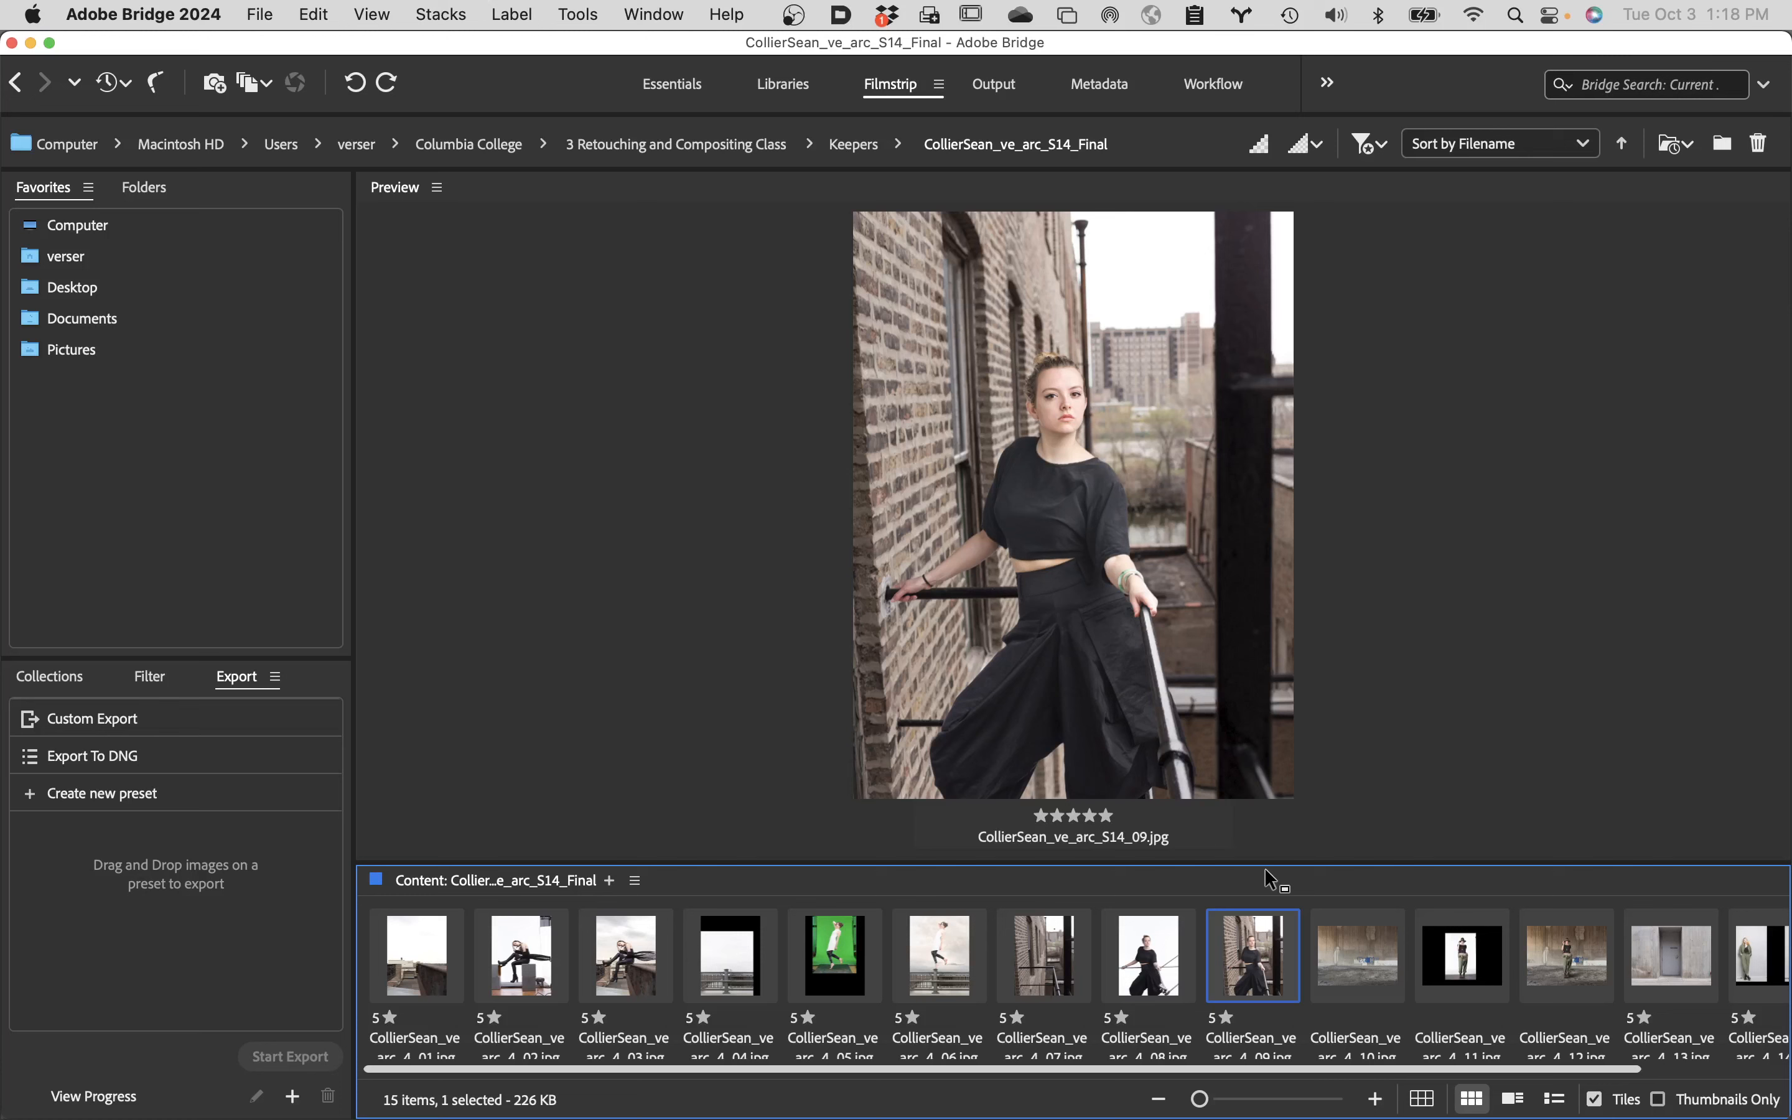
{"action": "left_click", "coordinate": [1553, 961]}
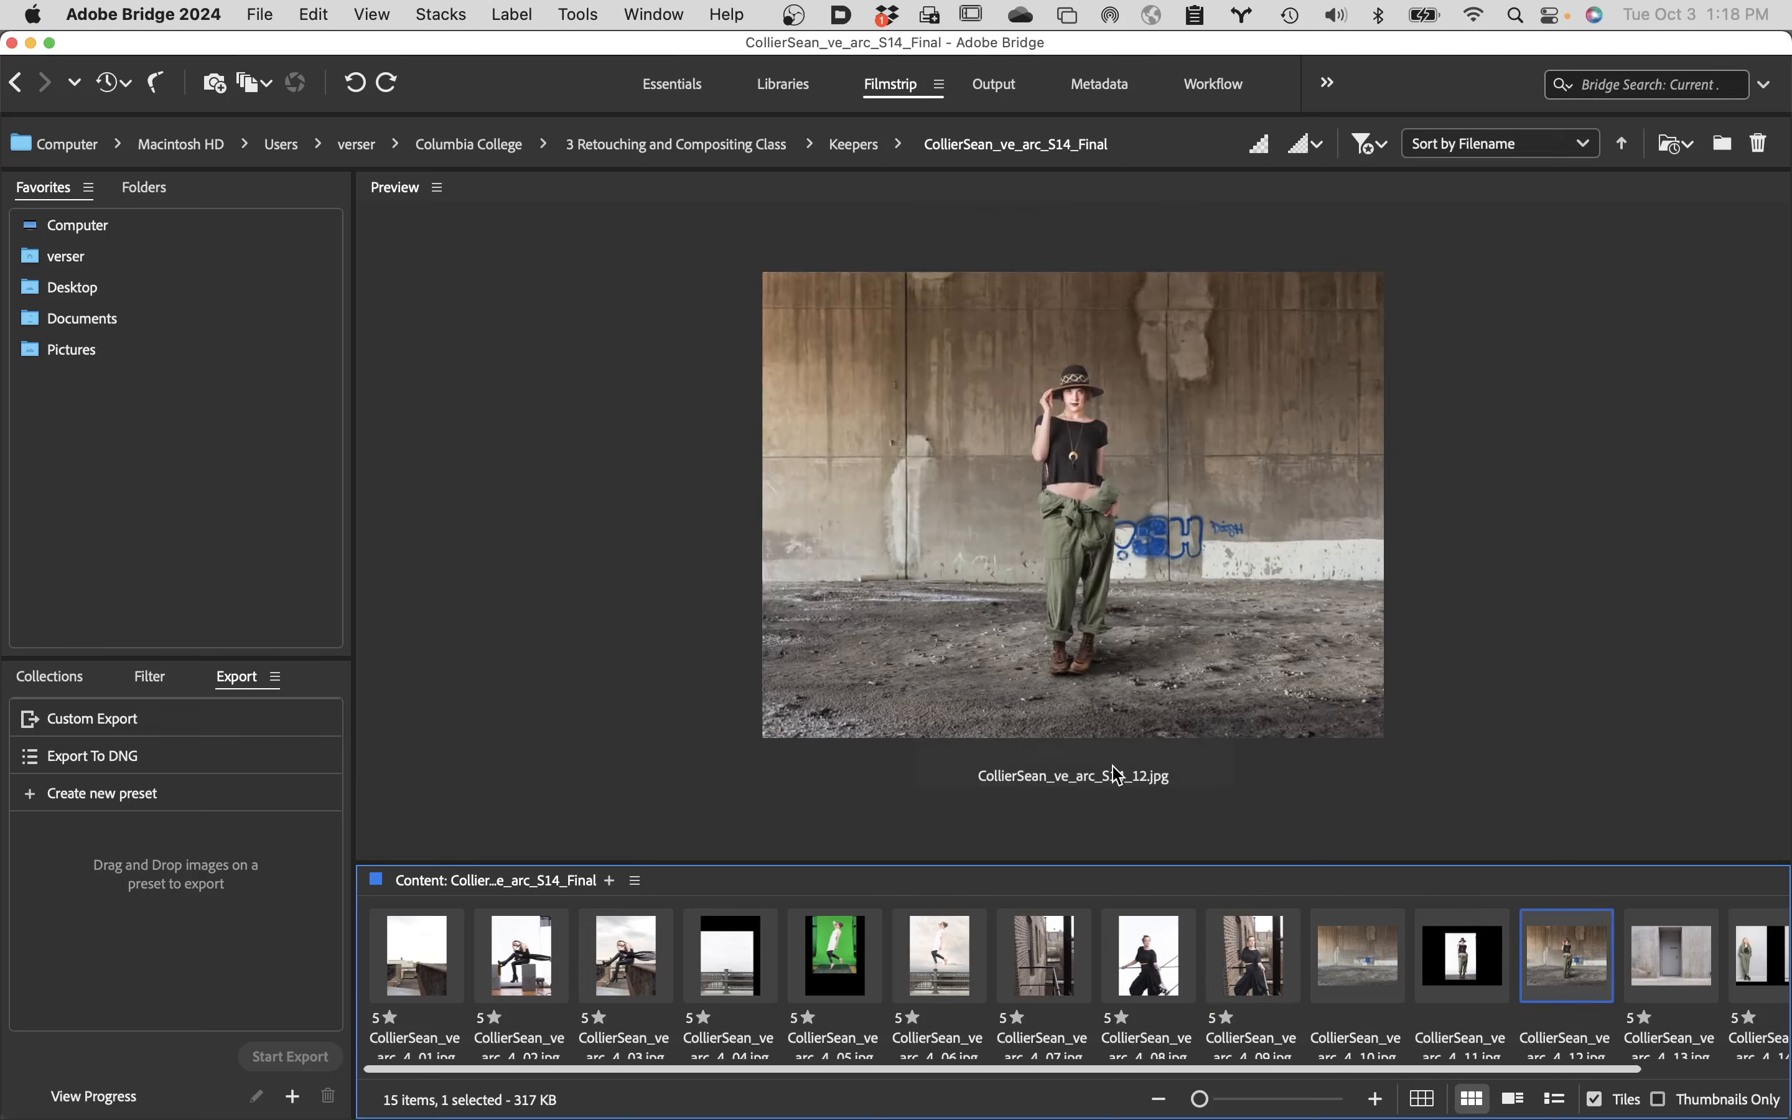
{"action": "left_click", "coordinate": [15, 82]}
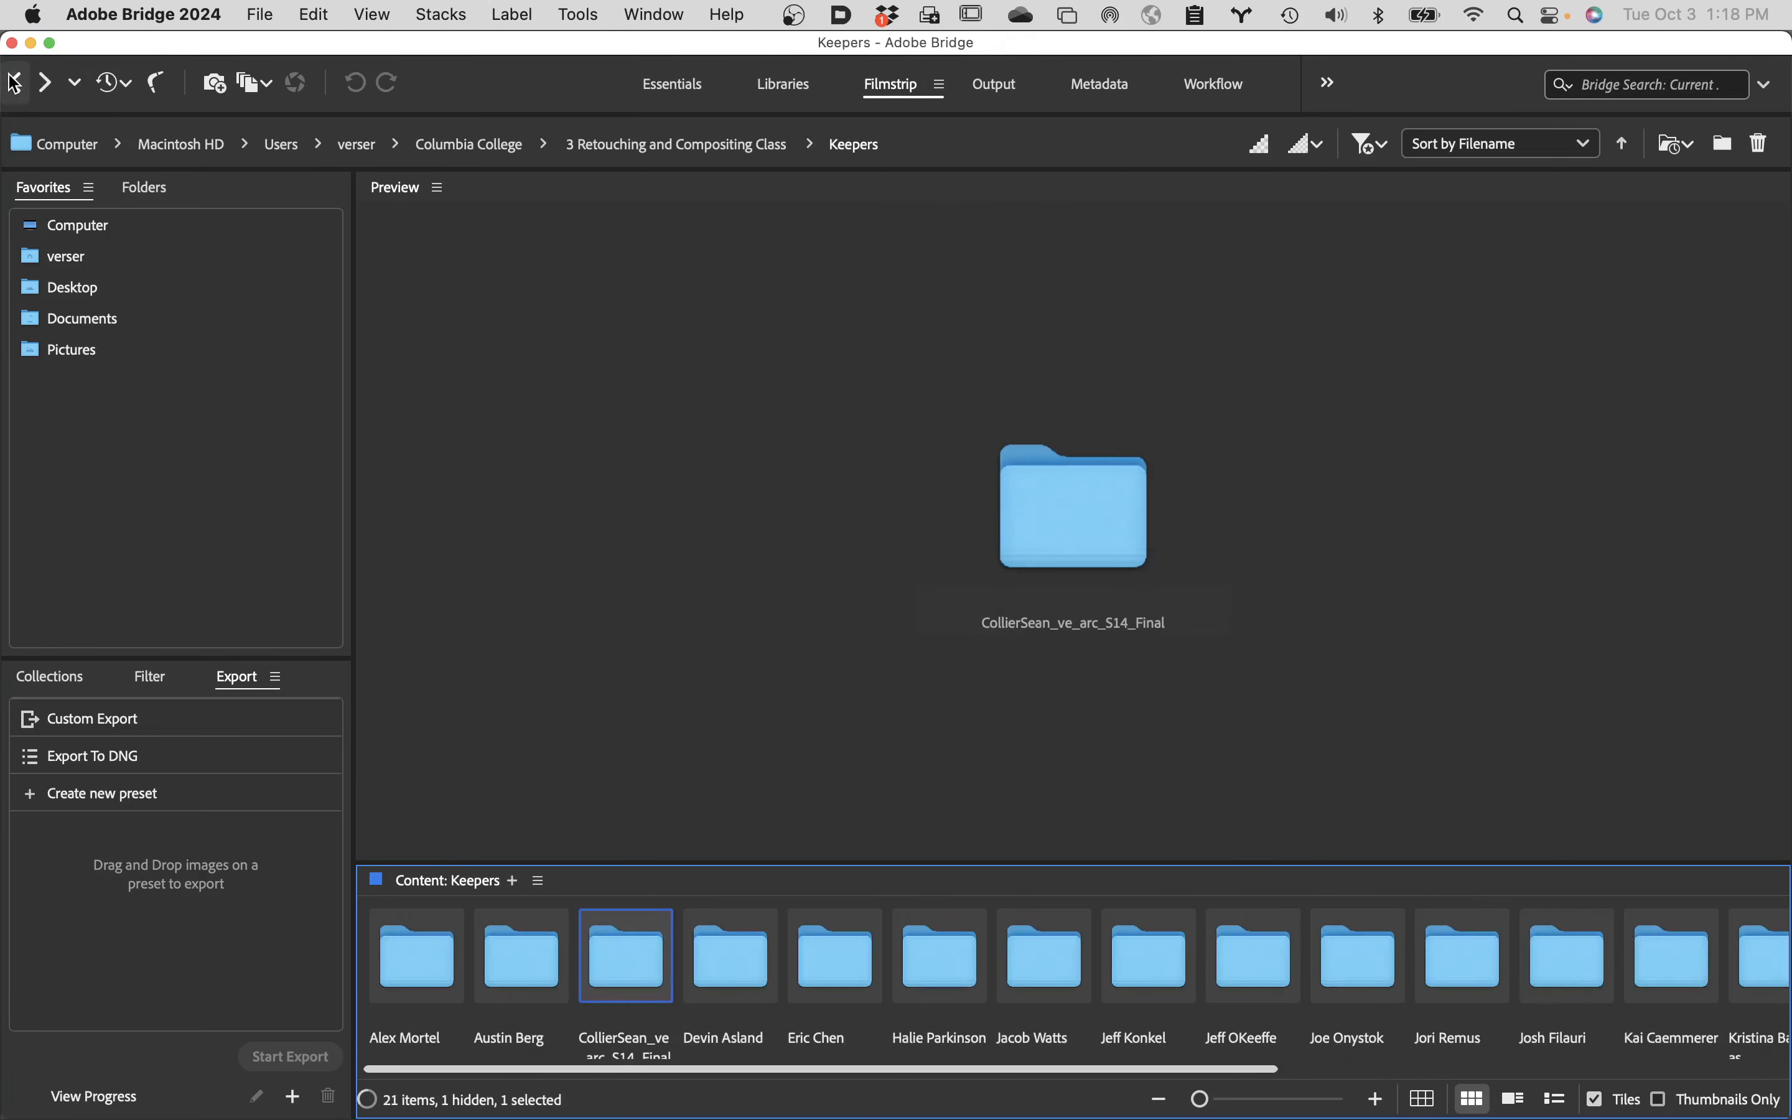
- Open the fourth student's folder, preview its first and fourth images, and return to the Keepers folder
{"action": "double_click", "coordinate": [727, 977]}
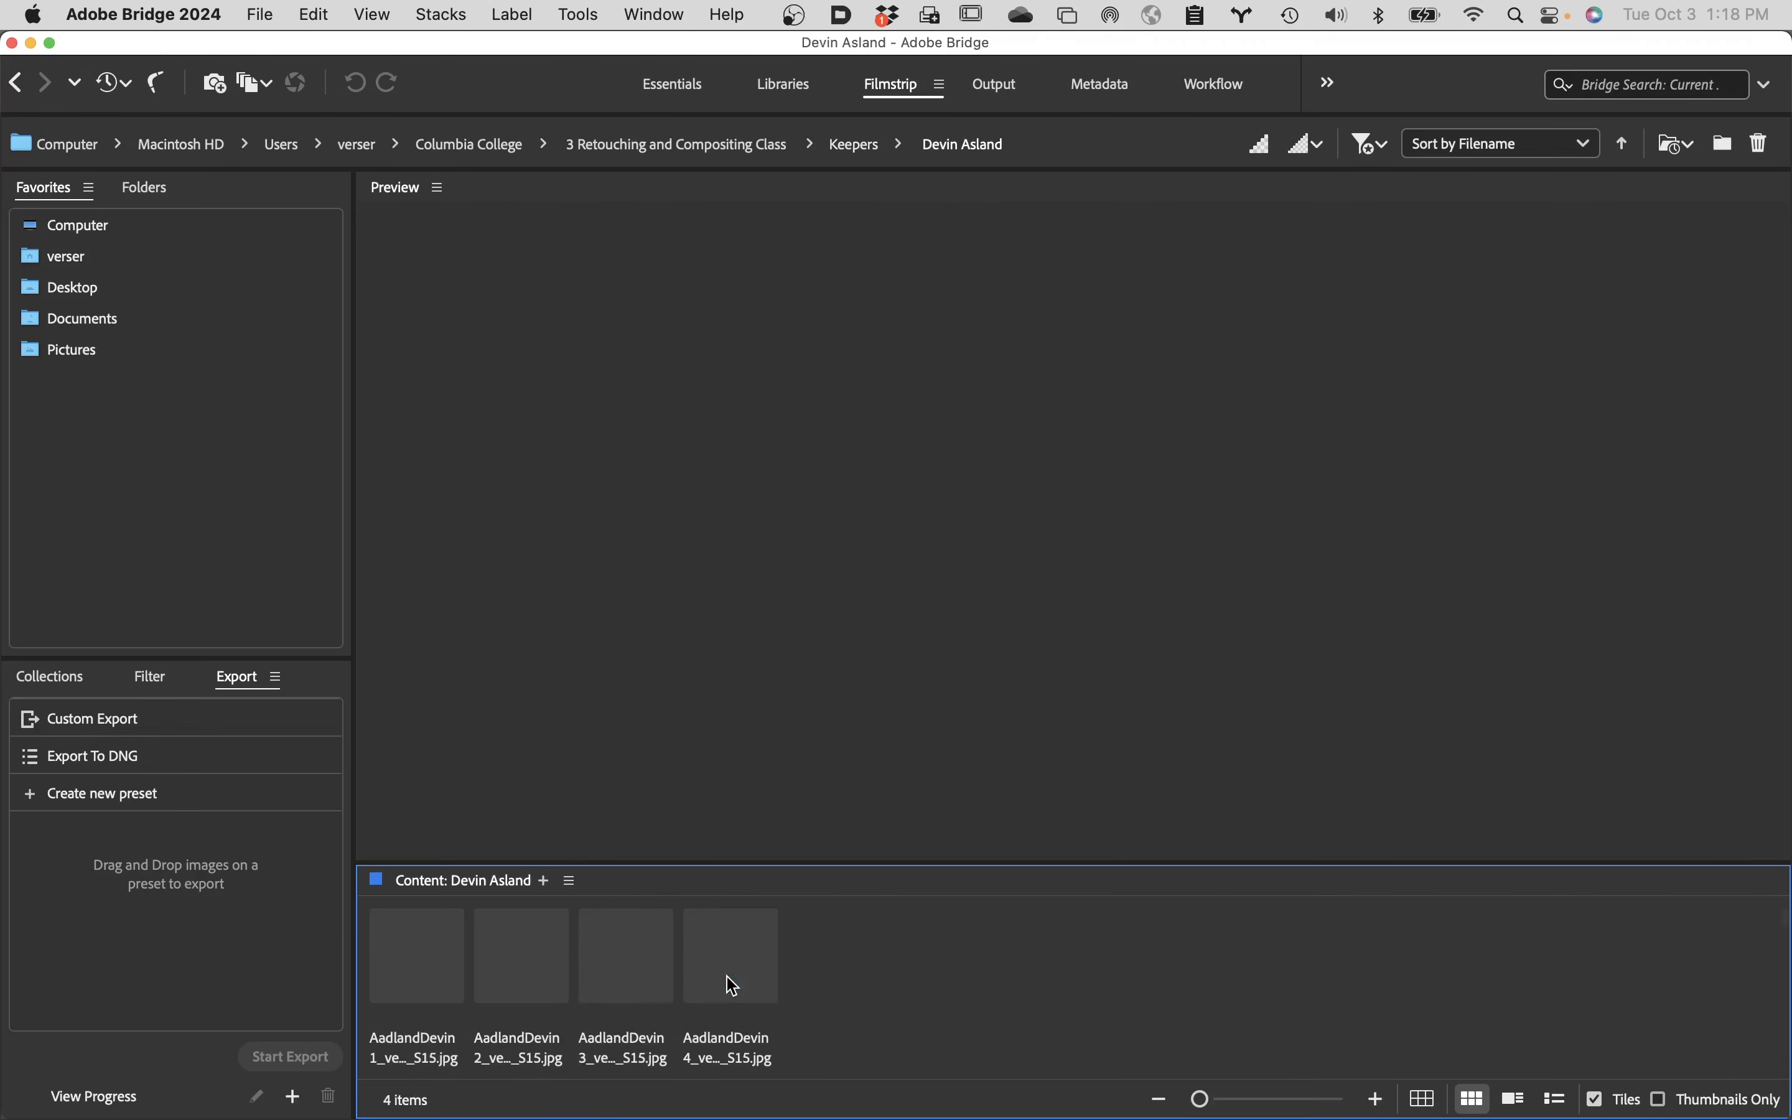
{"action": "left_click", "coordinate": [420, 957]}
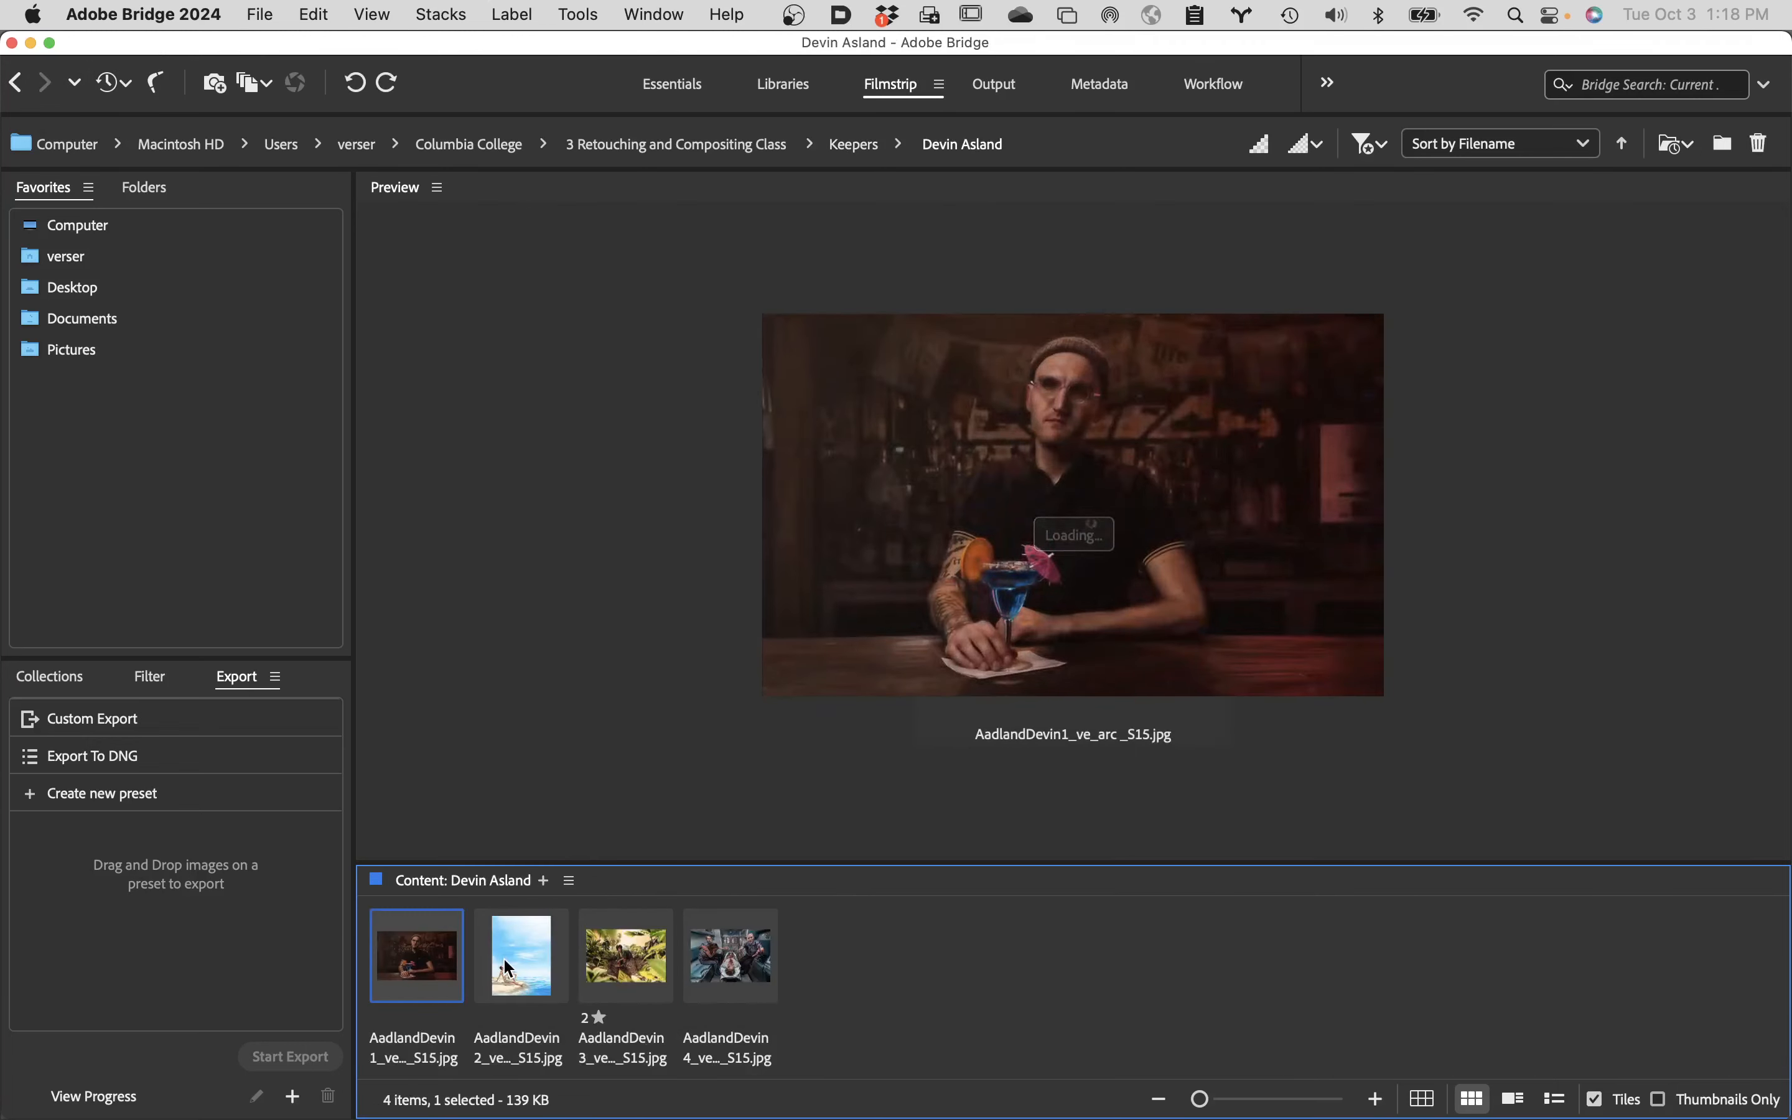
{"action": "left_click", "coordinate": [739, 963]}
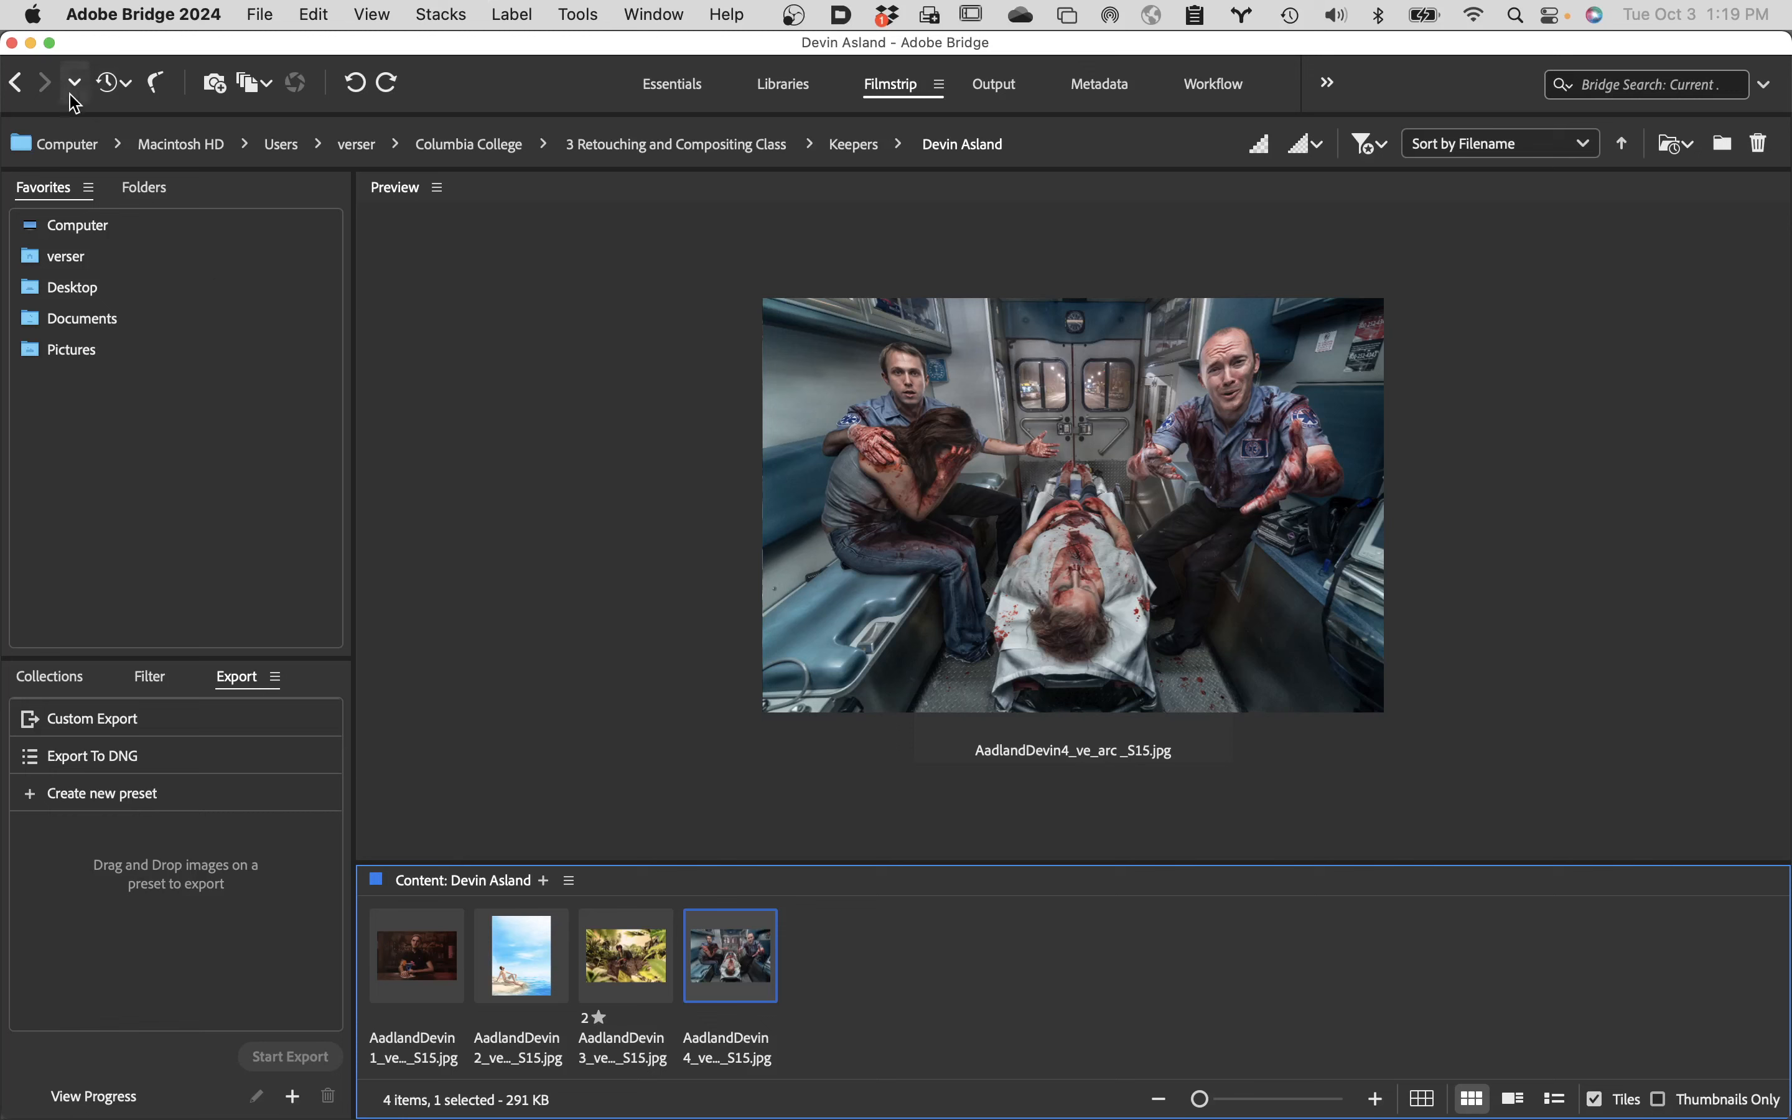
{"action": "left_click", "coordinate": [16, 81]}
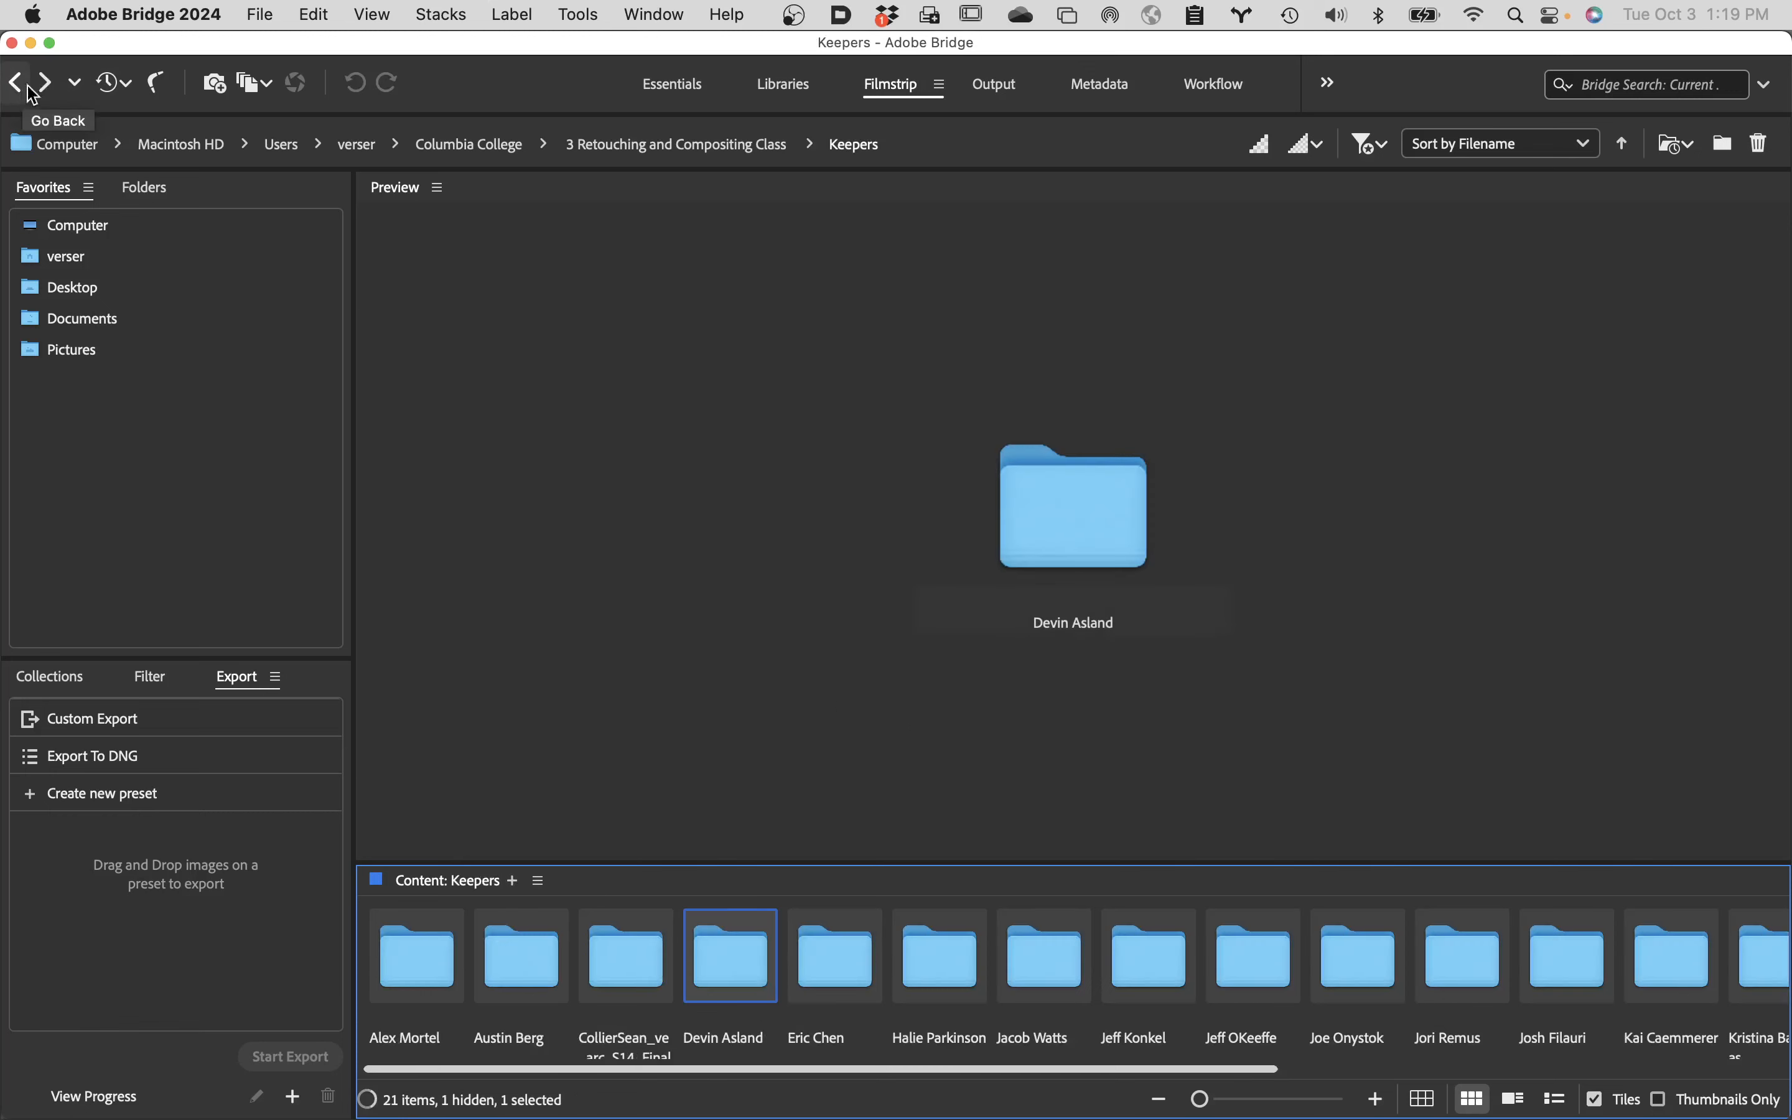
- Open the fifth student's folder, preview its images from the fourth back to the first, and return to the Keepers folder
{"action": "double_click", "coordinate": [850, 985]}
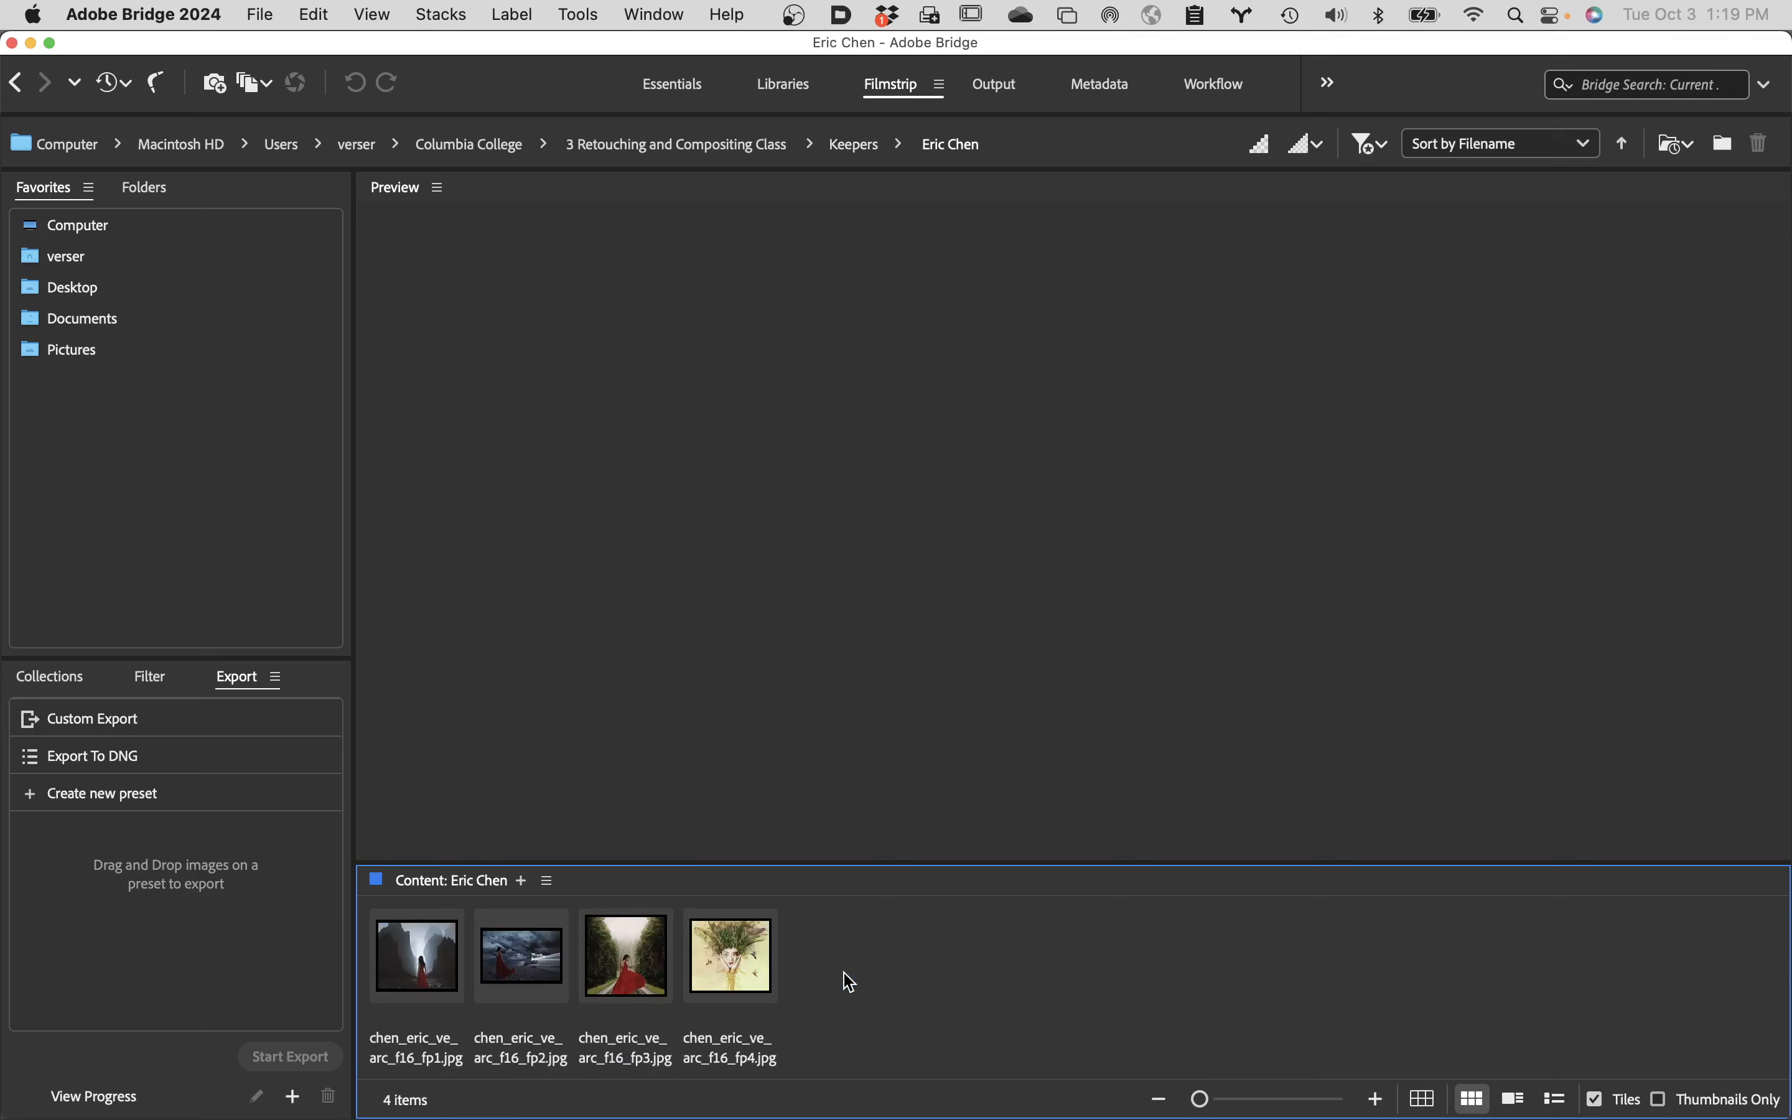
{"action": "left_click", "coordinate": [733, 954]}
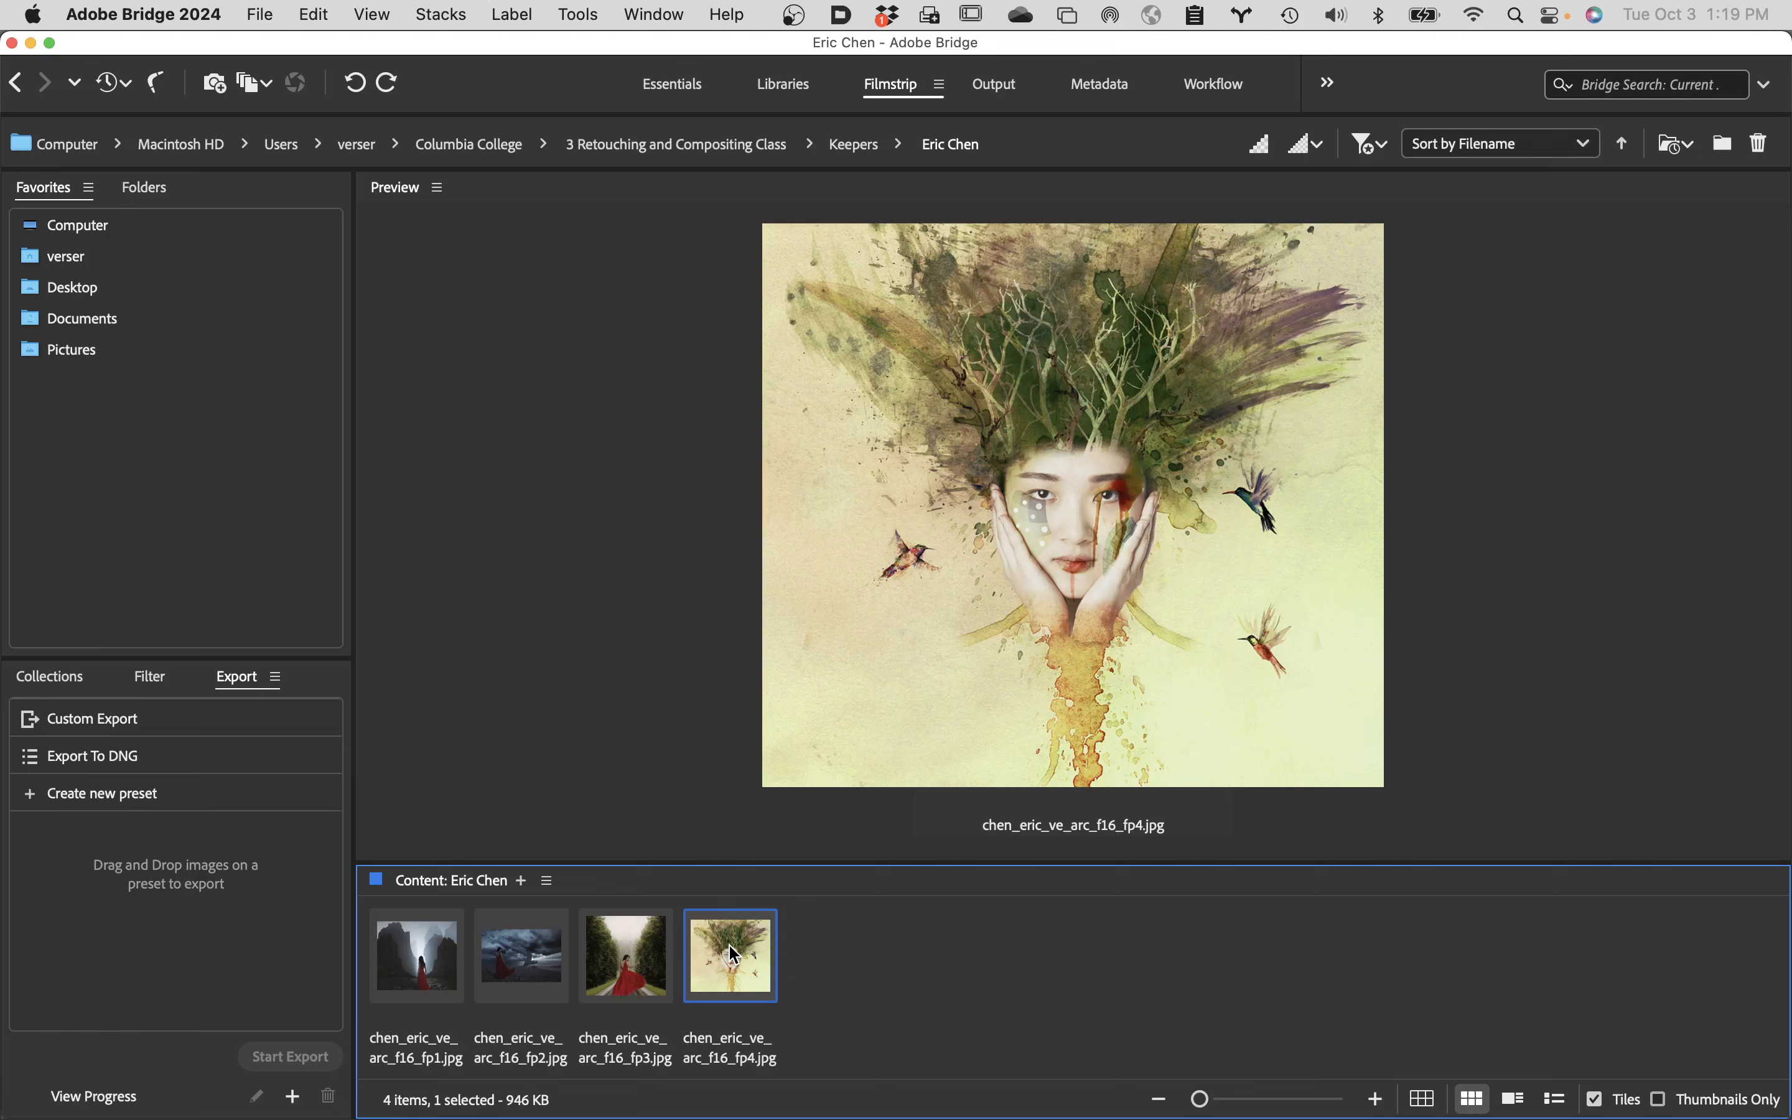
{"action": "key", "text": "Left"}
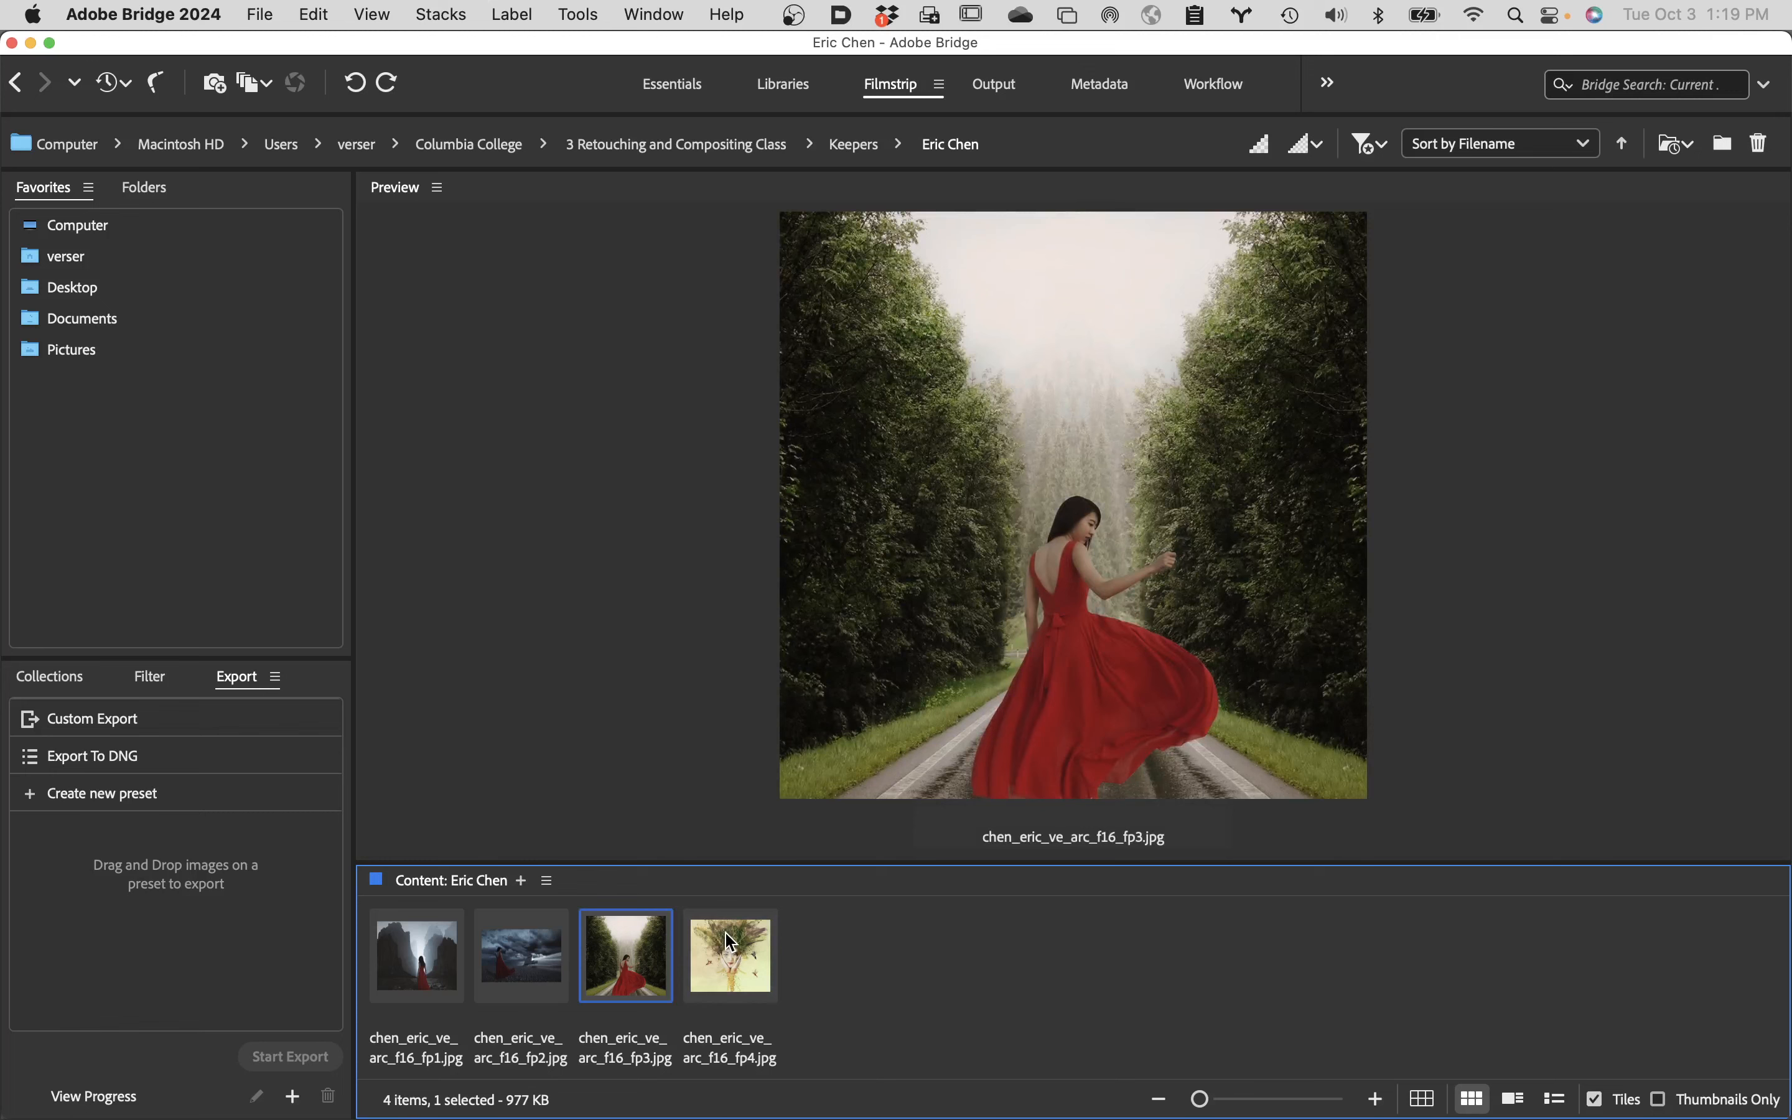
{"action": "key", "text": "Left"}
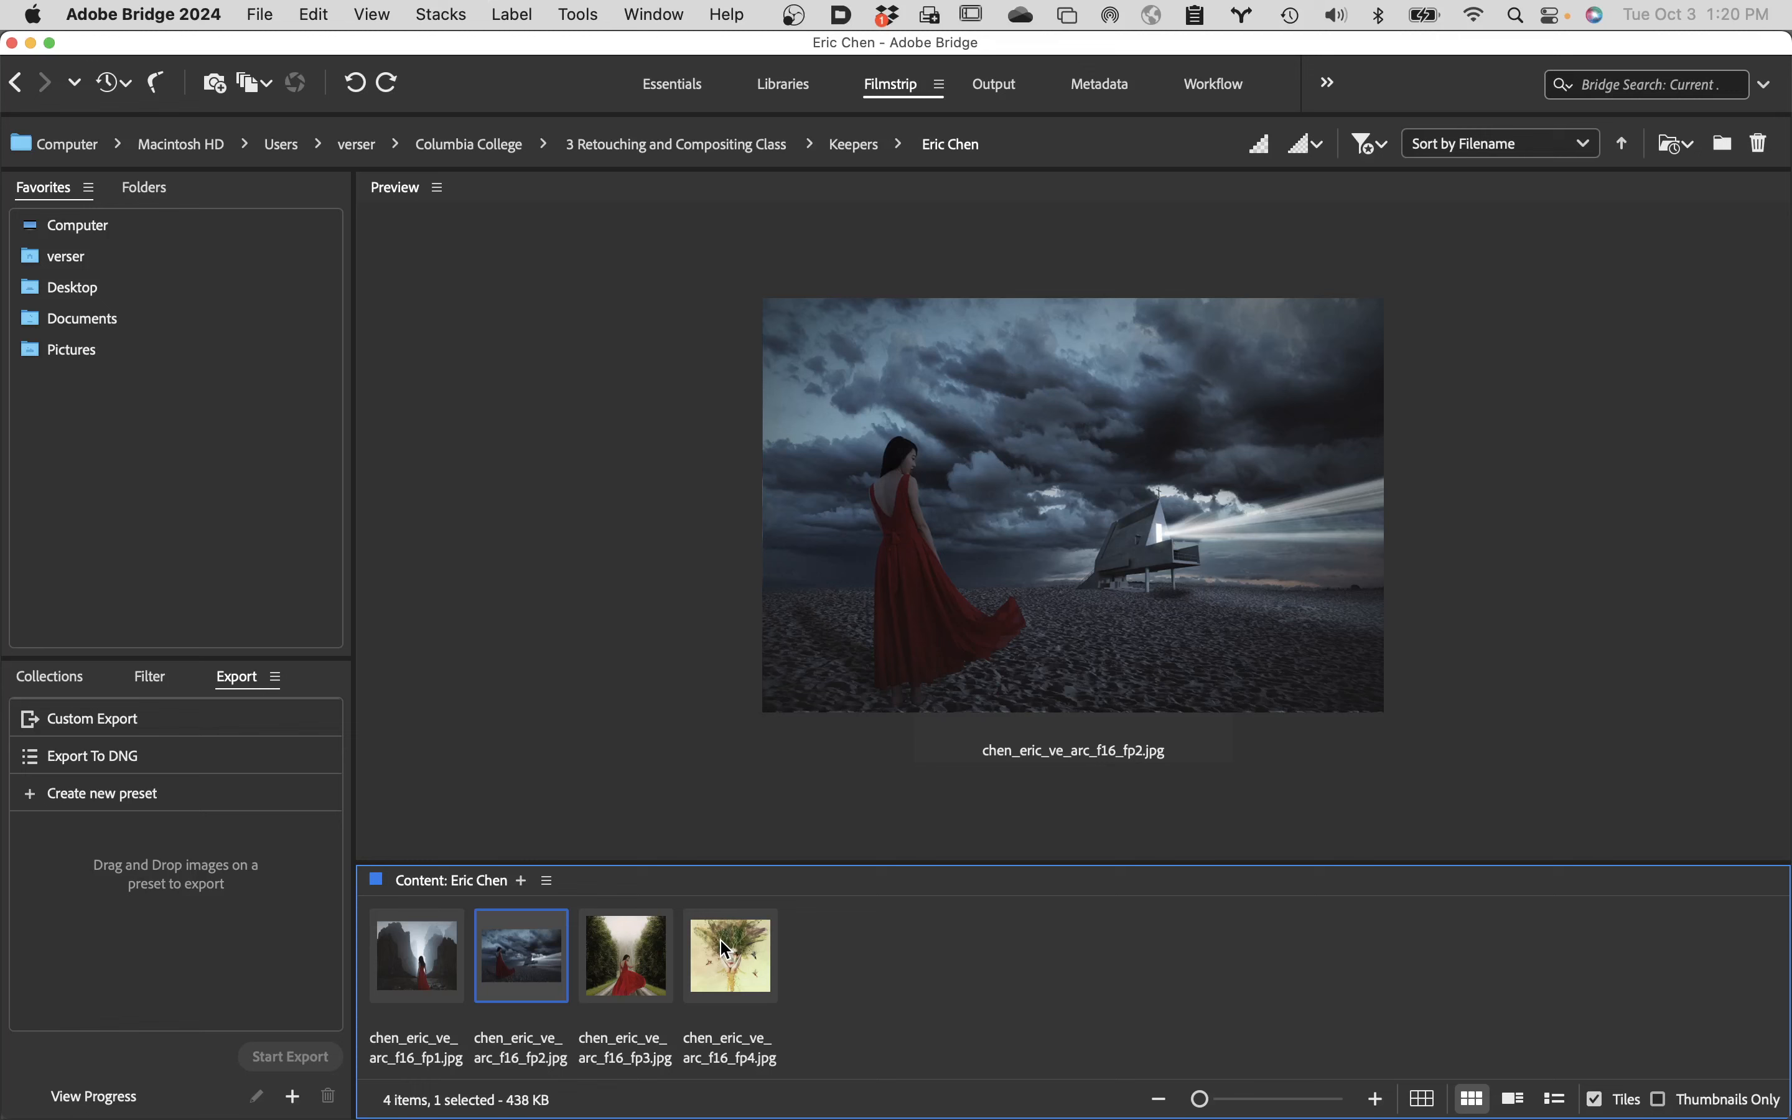
{"action": "key", "text": "Left"}
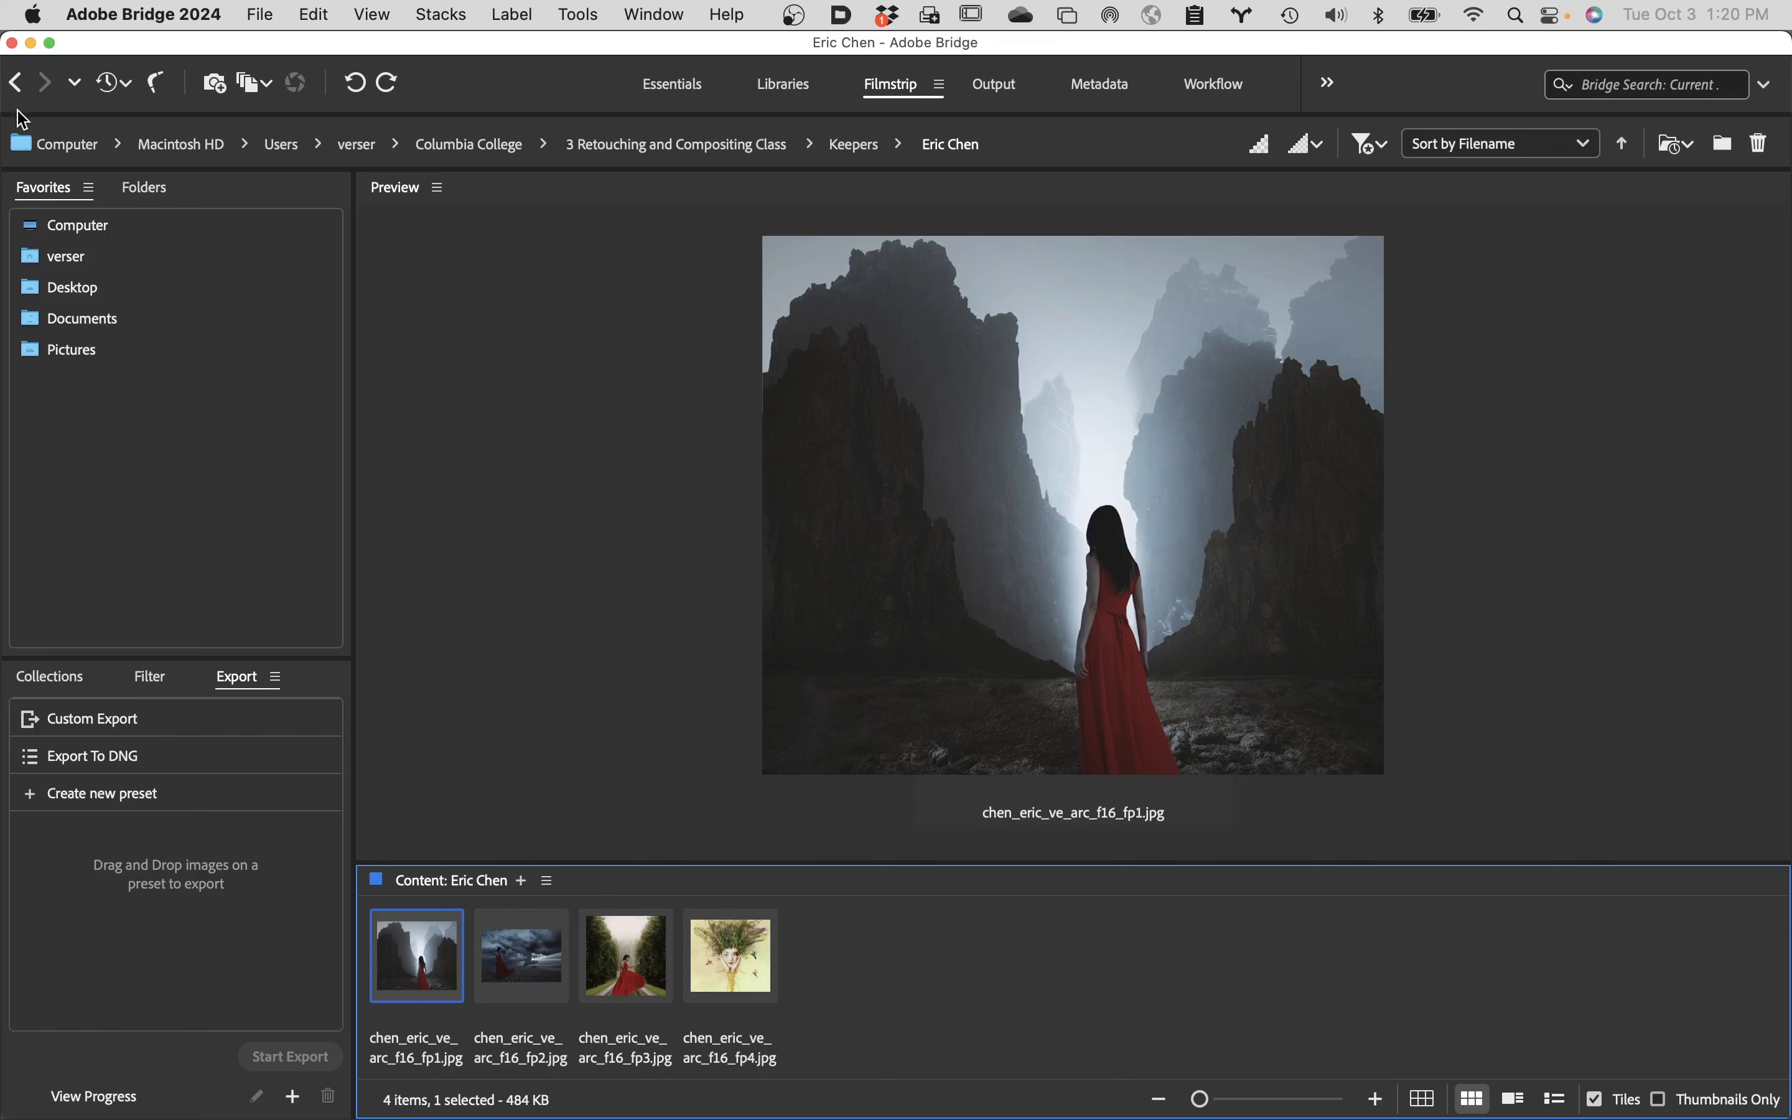
{"action": "left_click", "coordinate": [16, 82]}
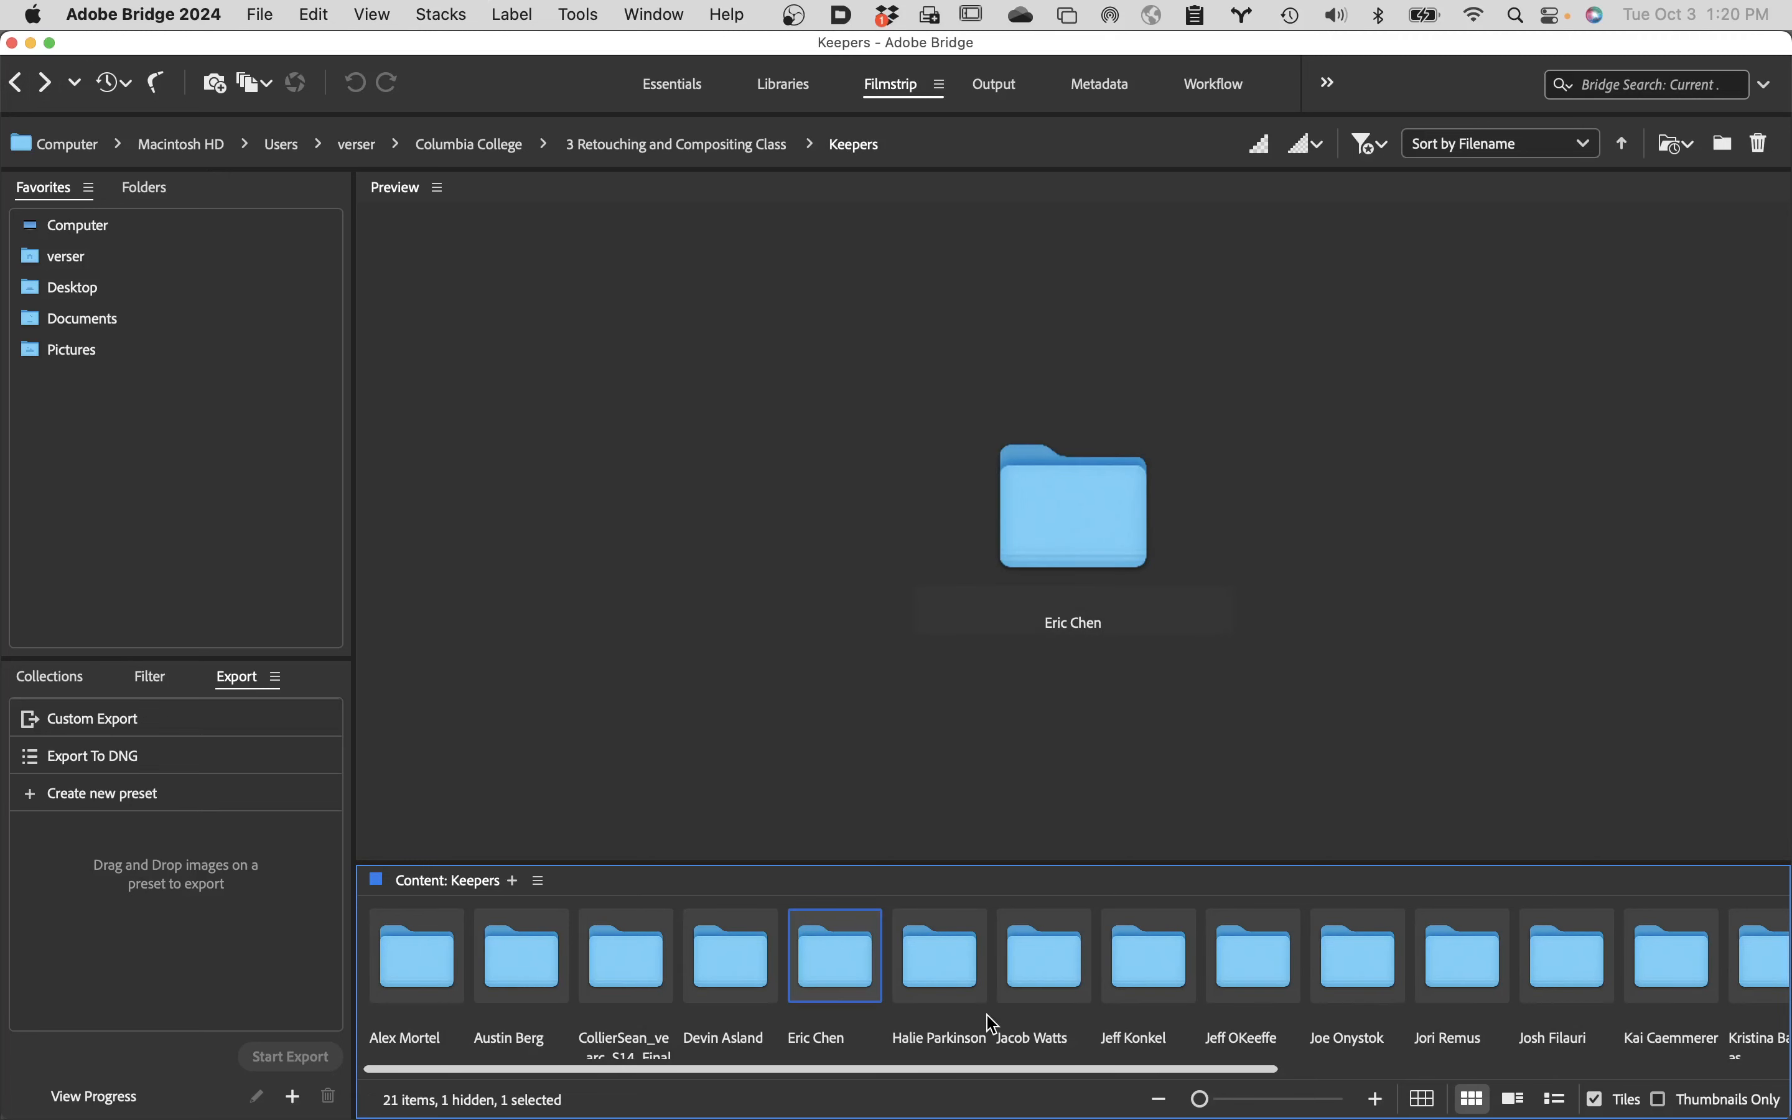
- Open the sixth student's folder and preview the images in order from Banana.jpg through Orange.jpg
{"action": "left_click", "coordinate": [941, 995]}
{"action": "double_click", "coordinate": [942, 995]}
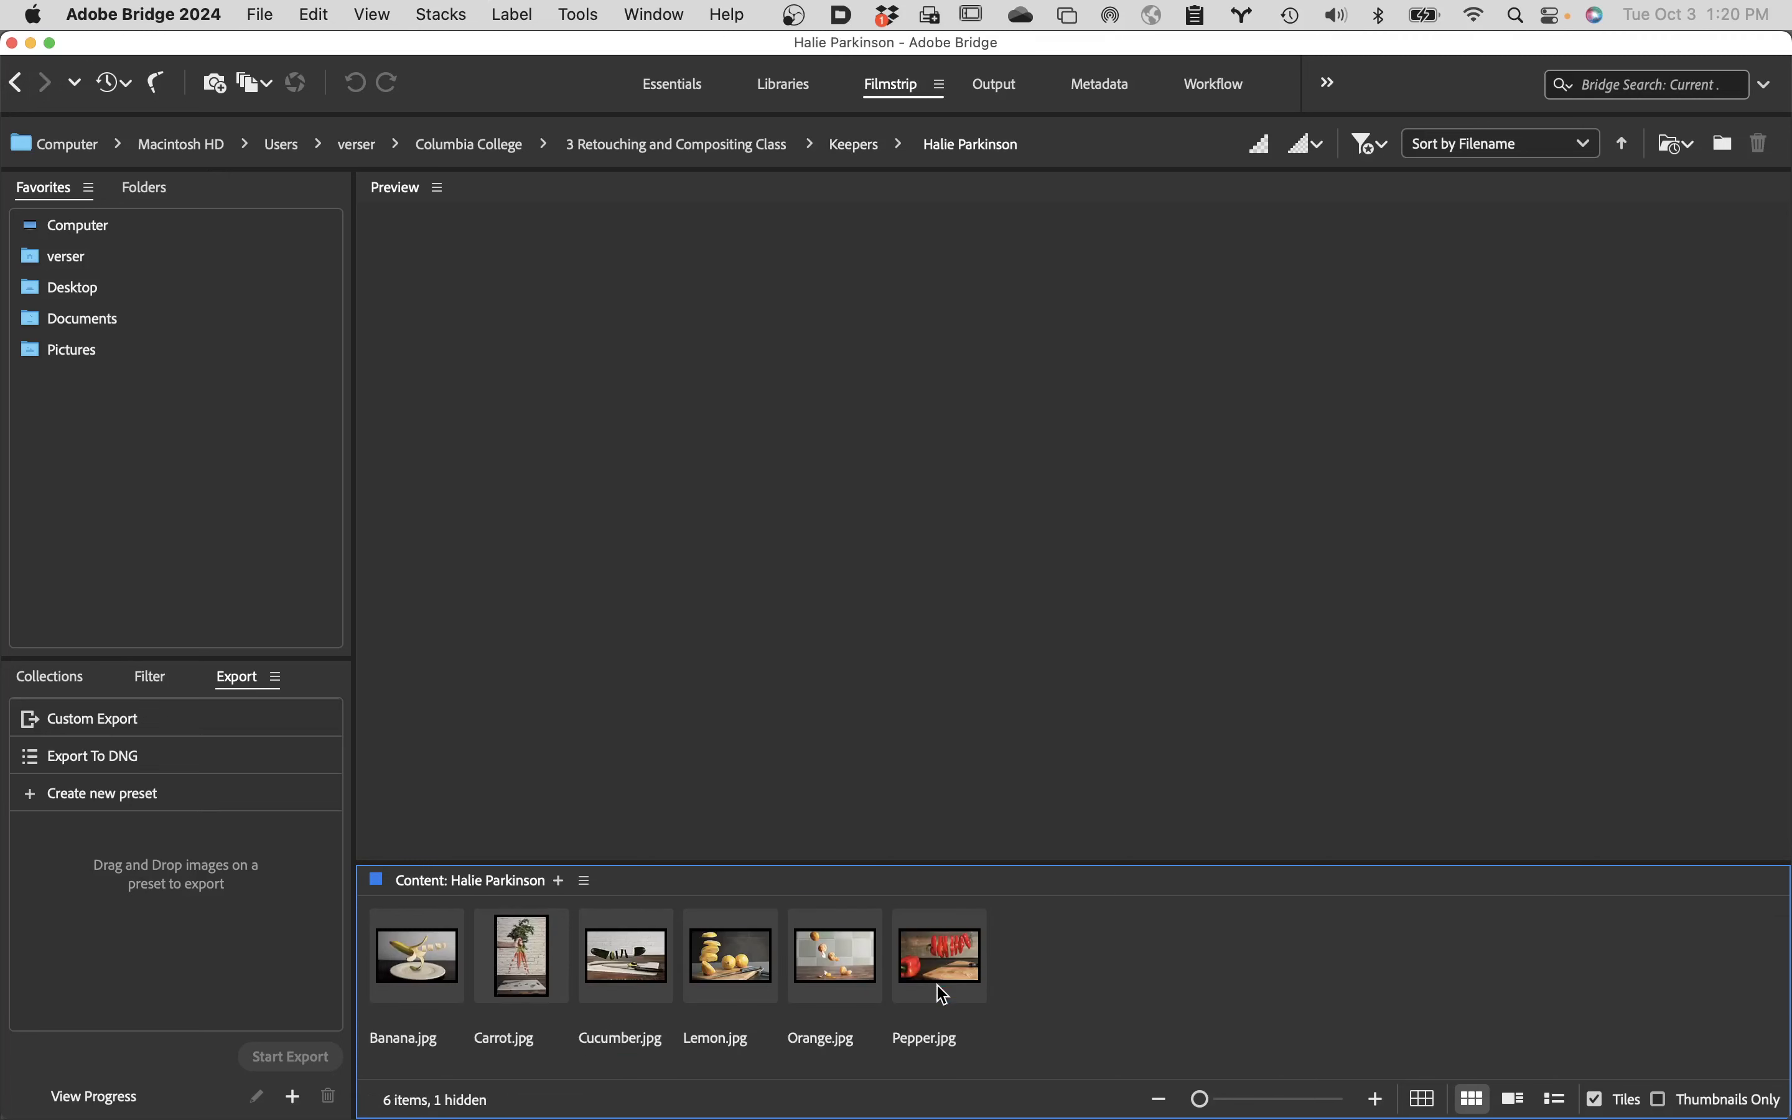
{"action": "left_click", "coordinate": [412, 957]}
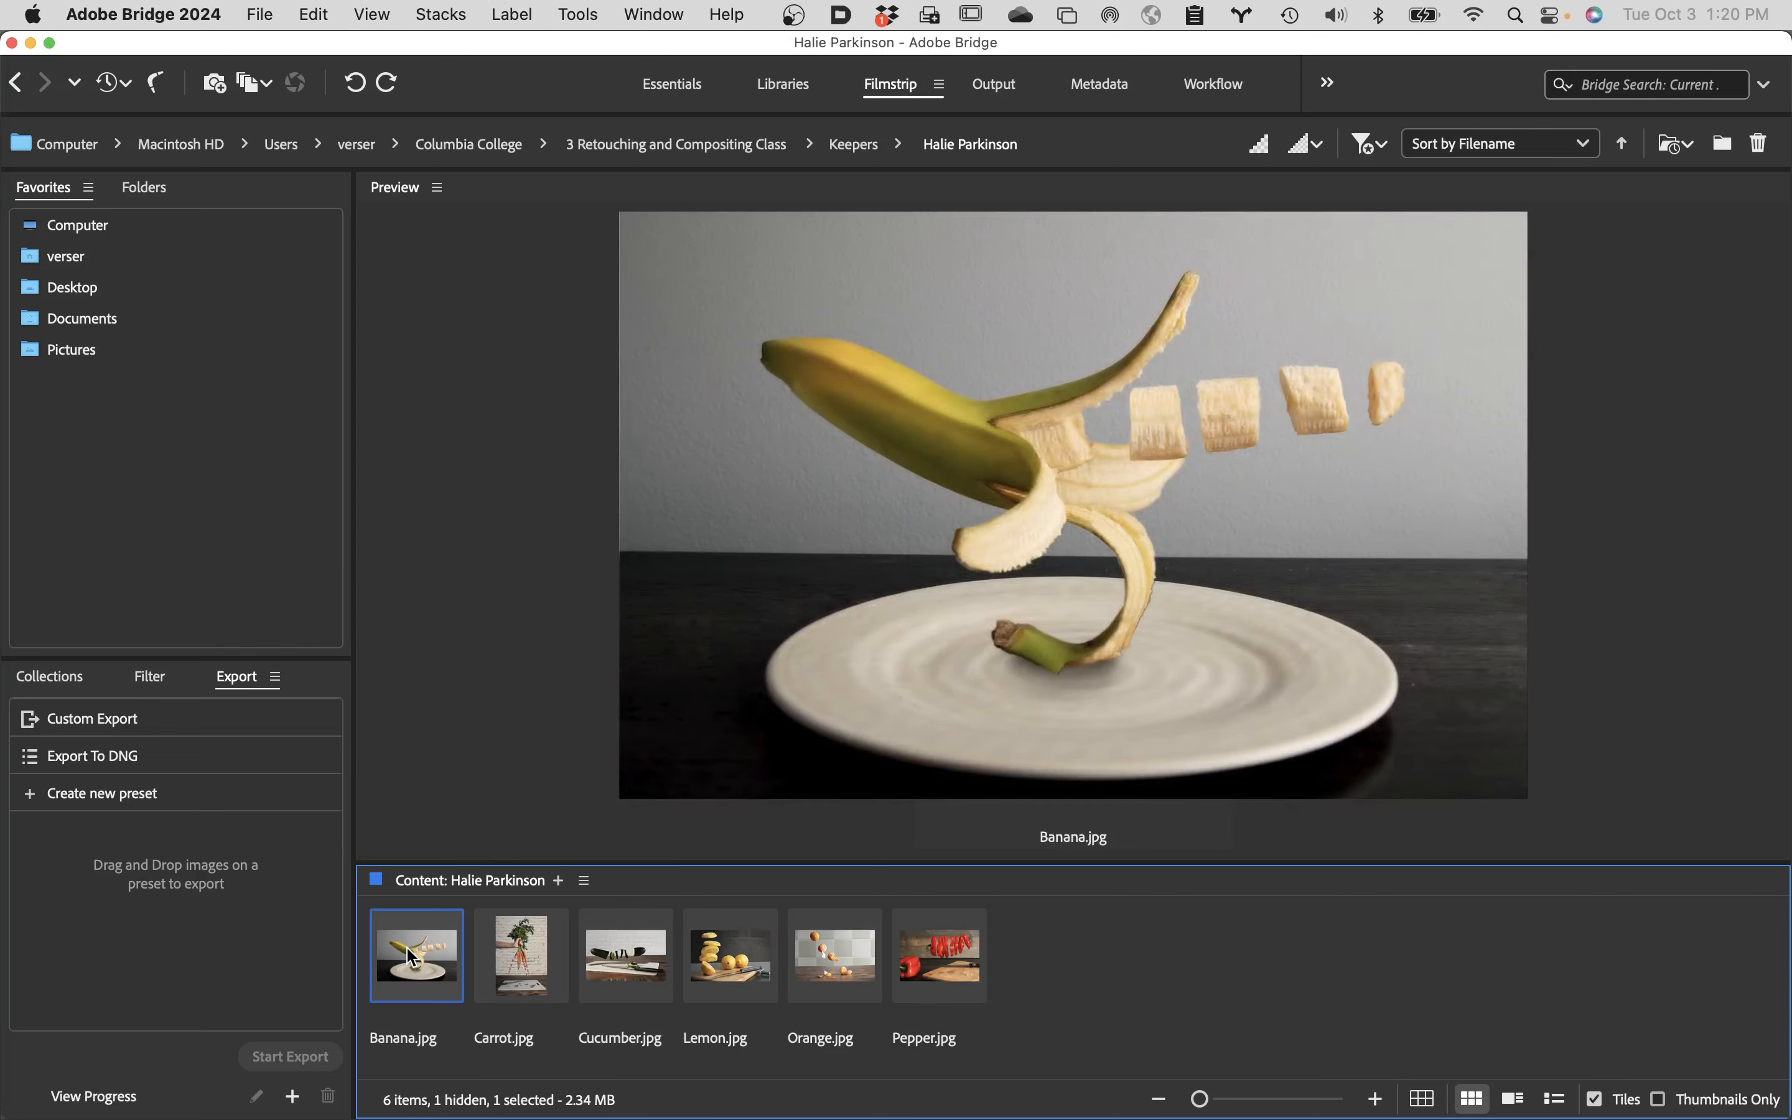
{"action": "key", "text": "Right"}
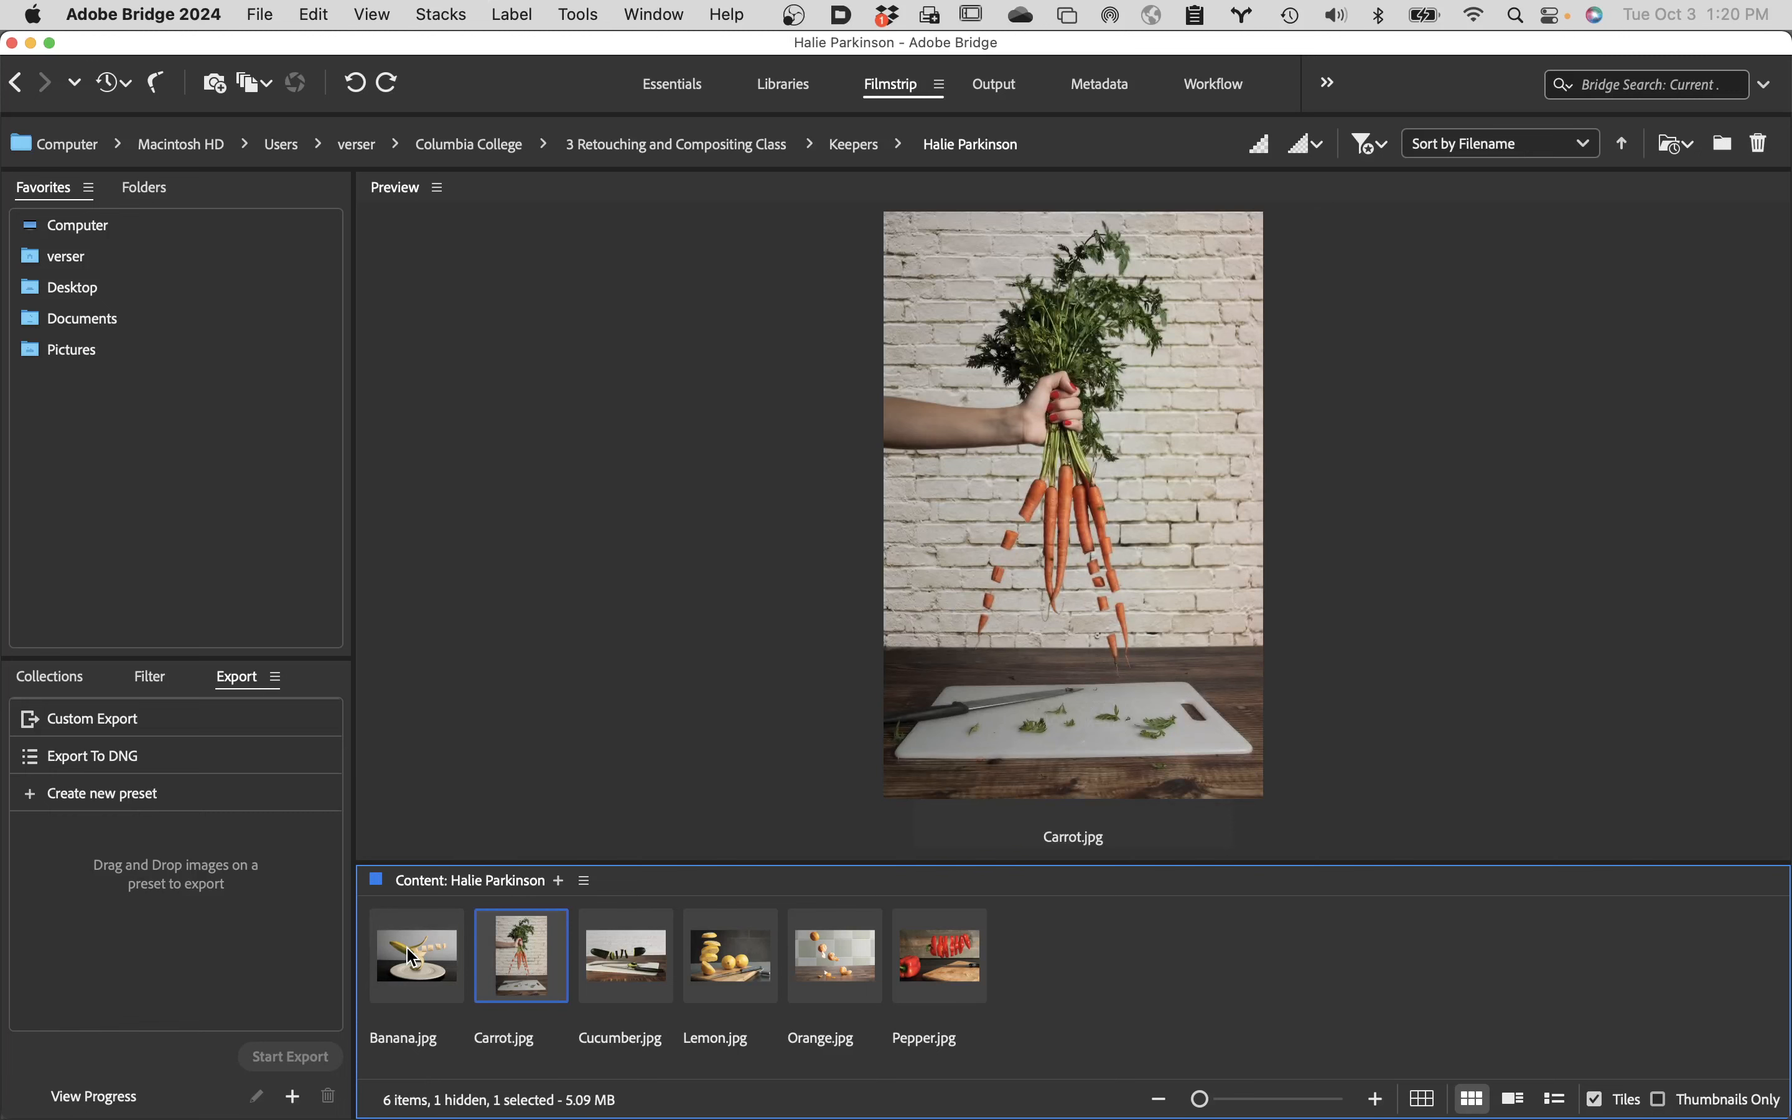
{"action": "key", "text": "Right"}
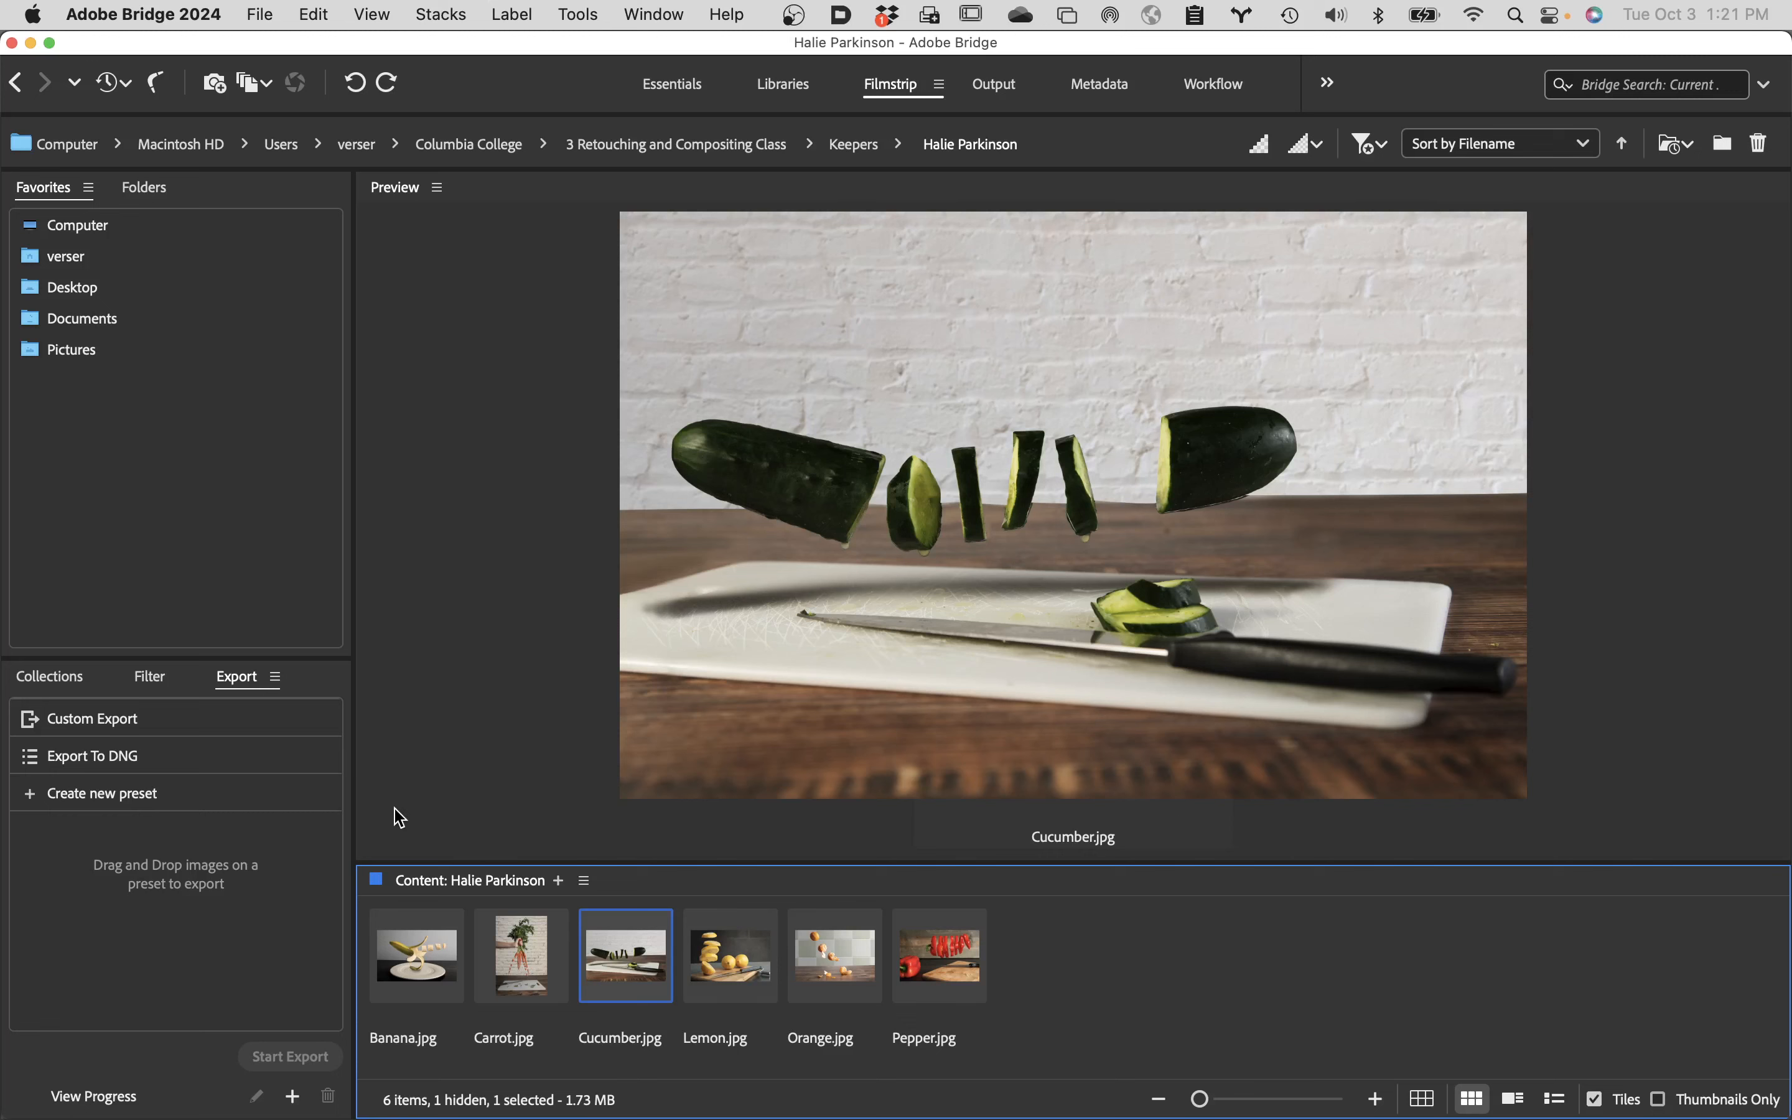
{"action": "key", "text": "Right"}
{"action": "key", "text": "Right"}
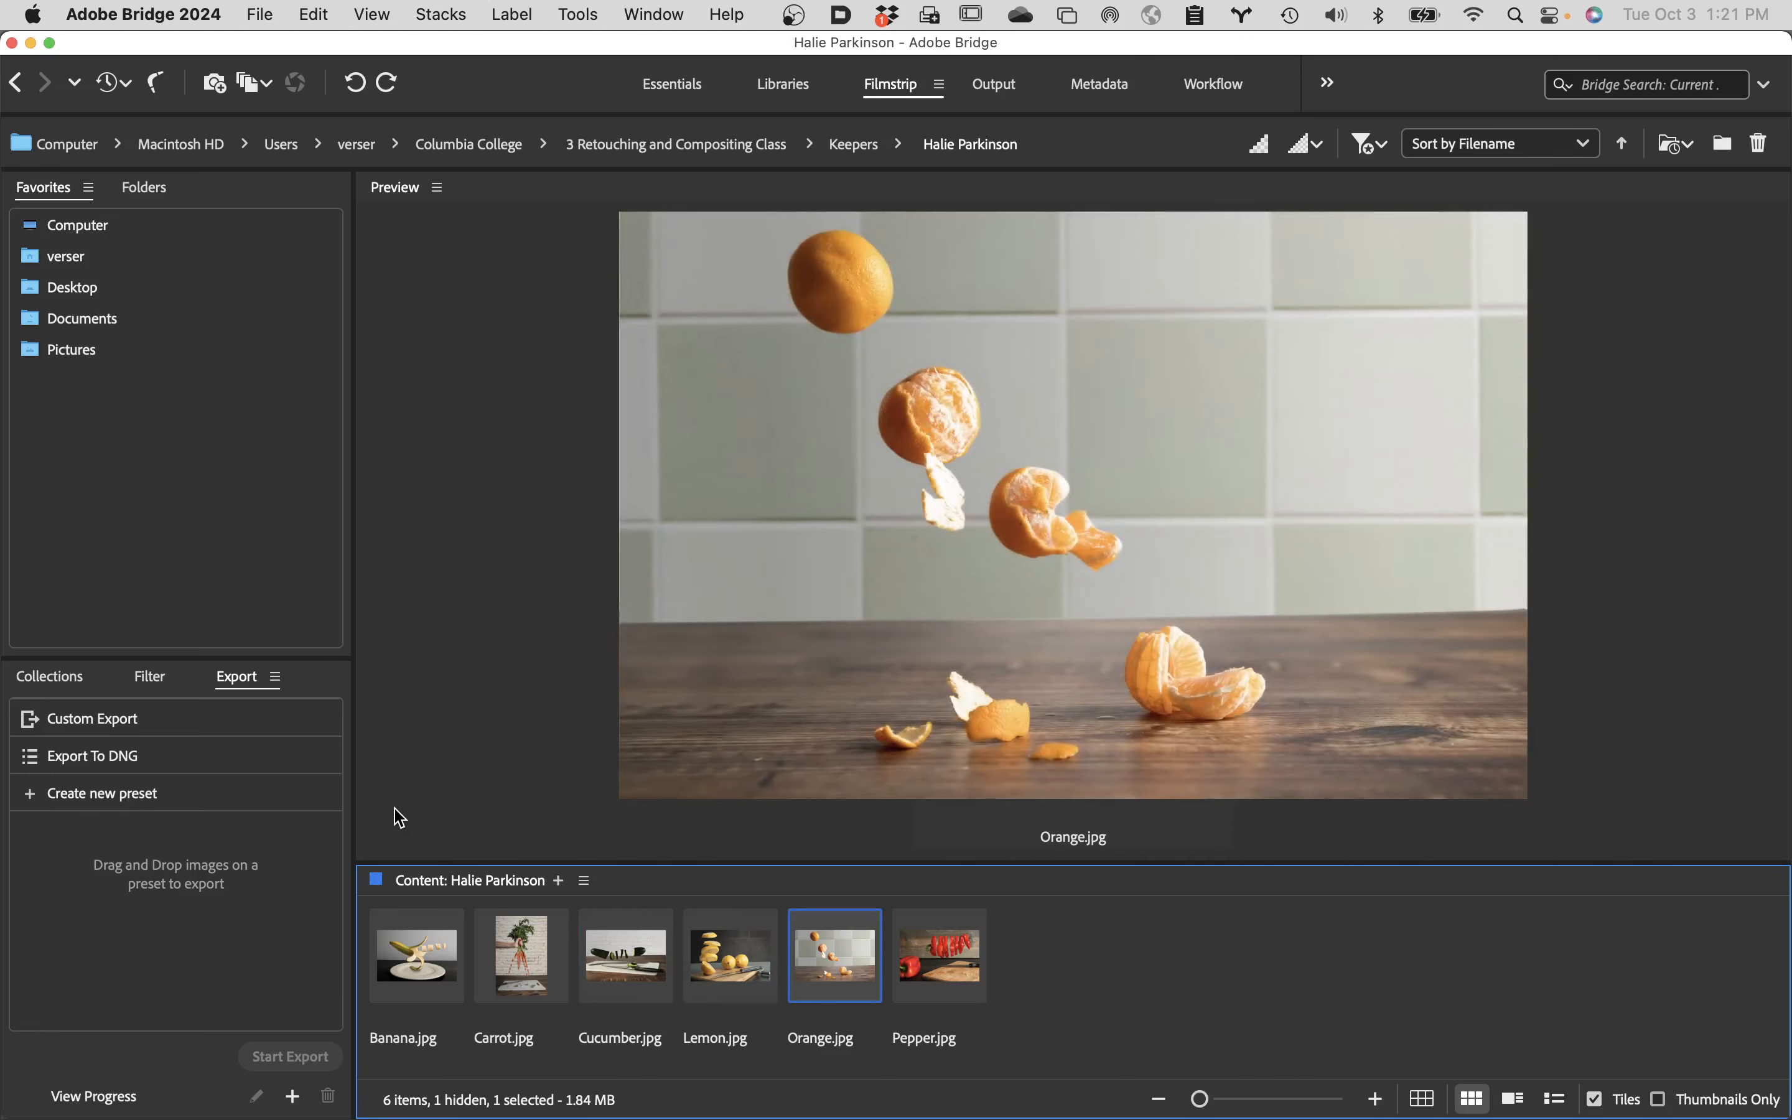
- Go back through the previews to Cucumber.jpg, preview Lemon.jpg again, and return to the Keepers folder
{"action": "key", "text": "Left"}
{"action": "key", "text": "Left"}
{"action": "key", "text": "Right"}
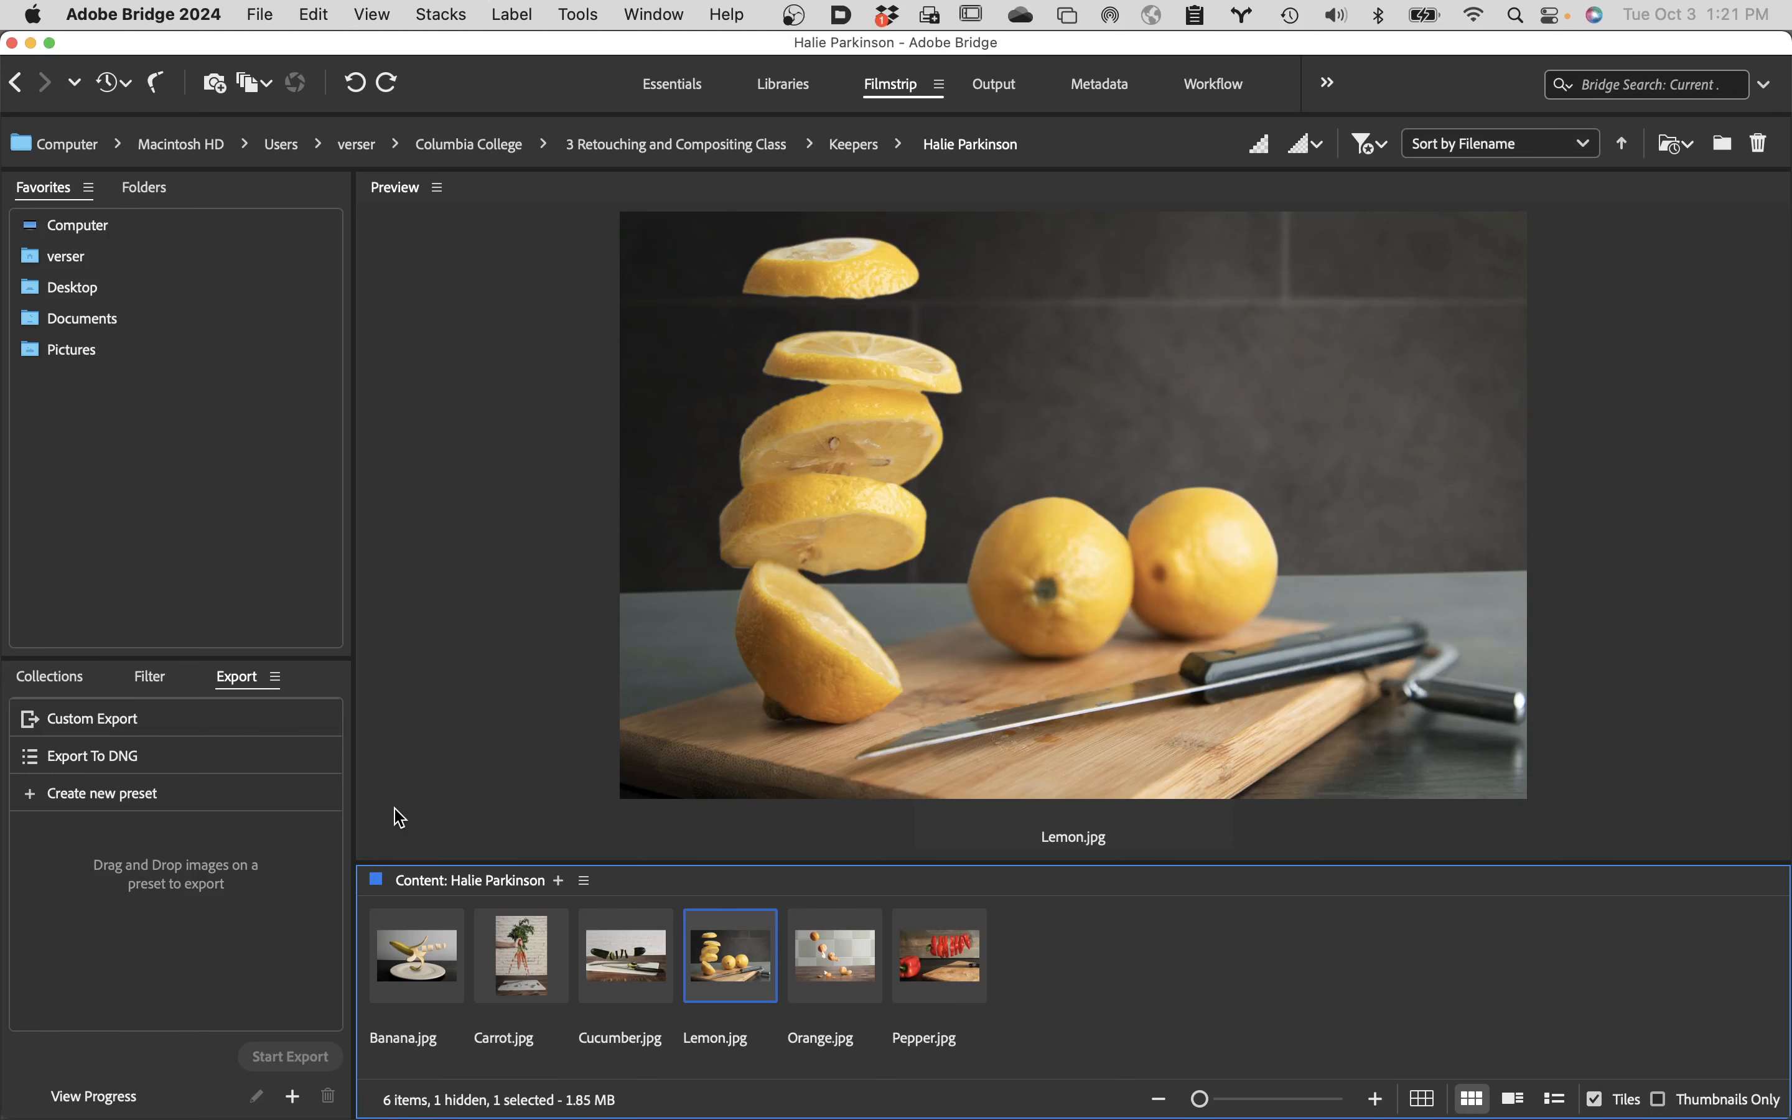
{"action": "left_click", "coordinate": [14, 82]}
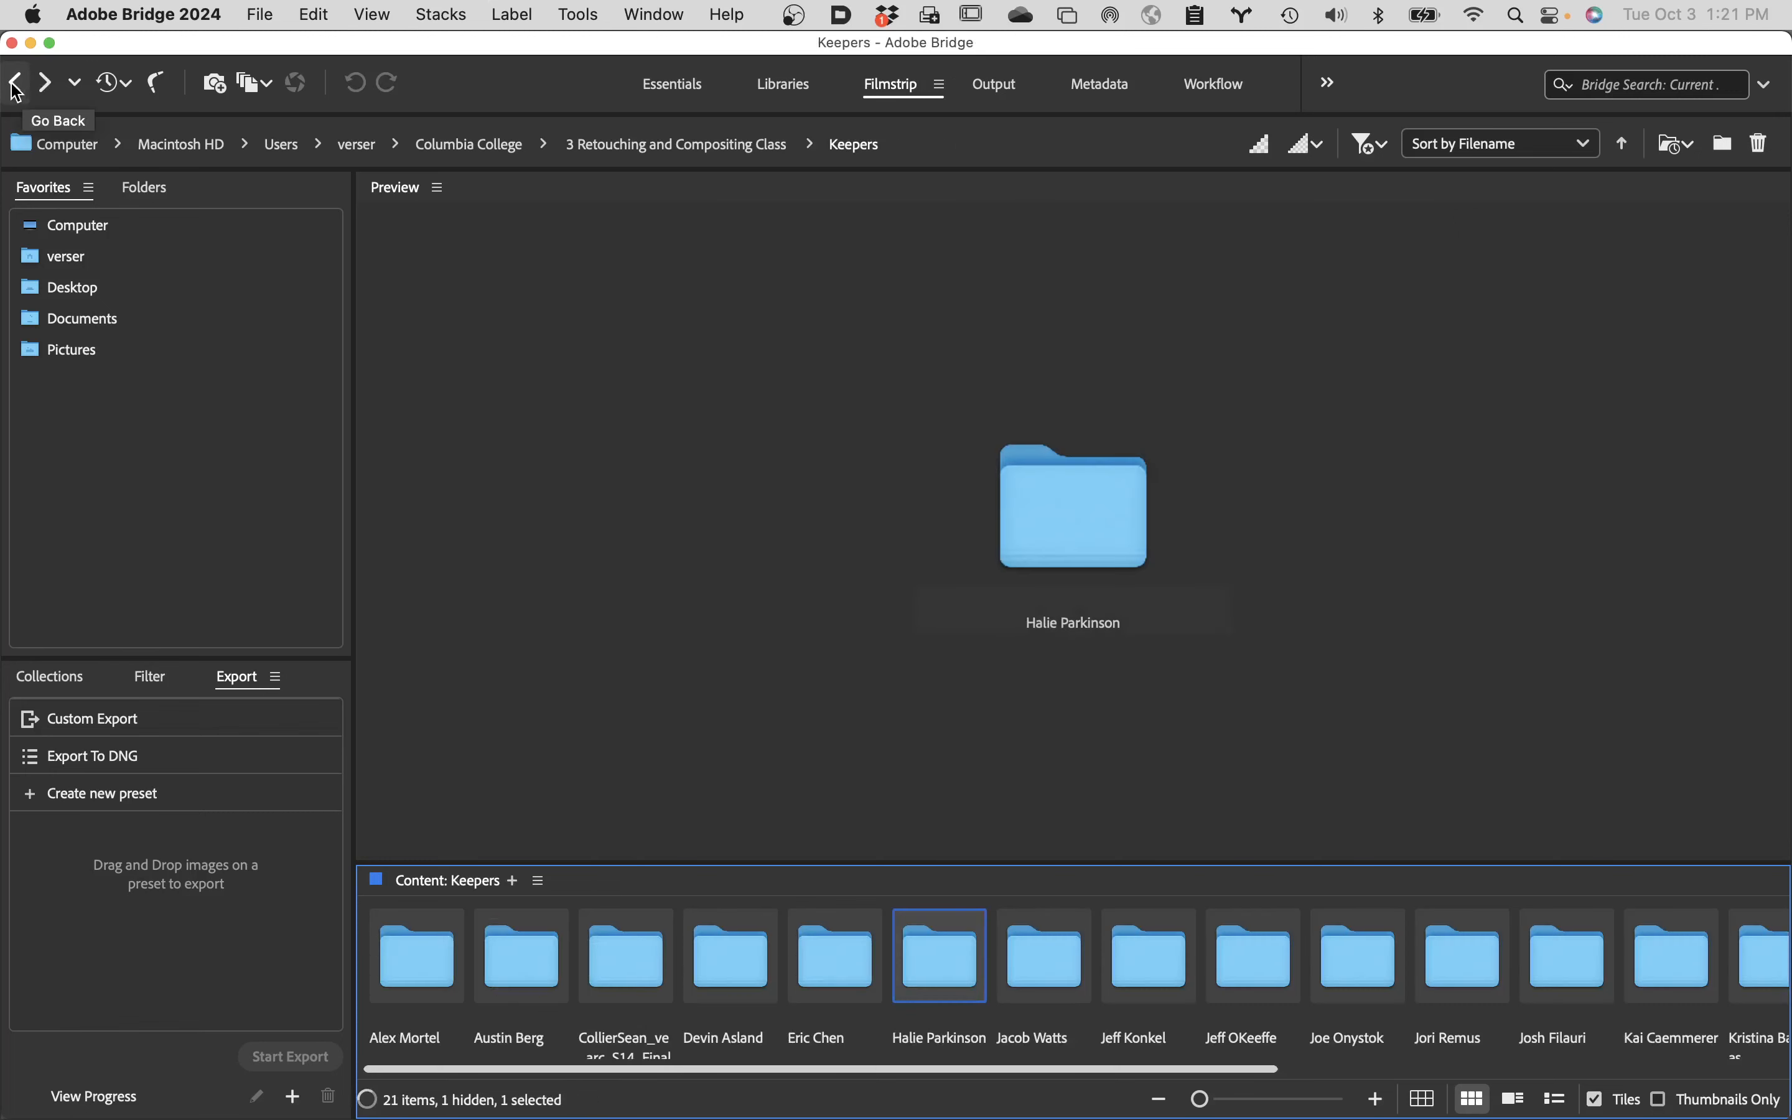
- Open the seventh student's folder and preview its first five images in order
{"action": "left_click", "coordinate": [1048, 972]}
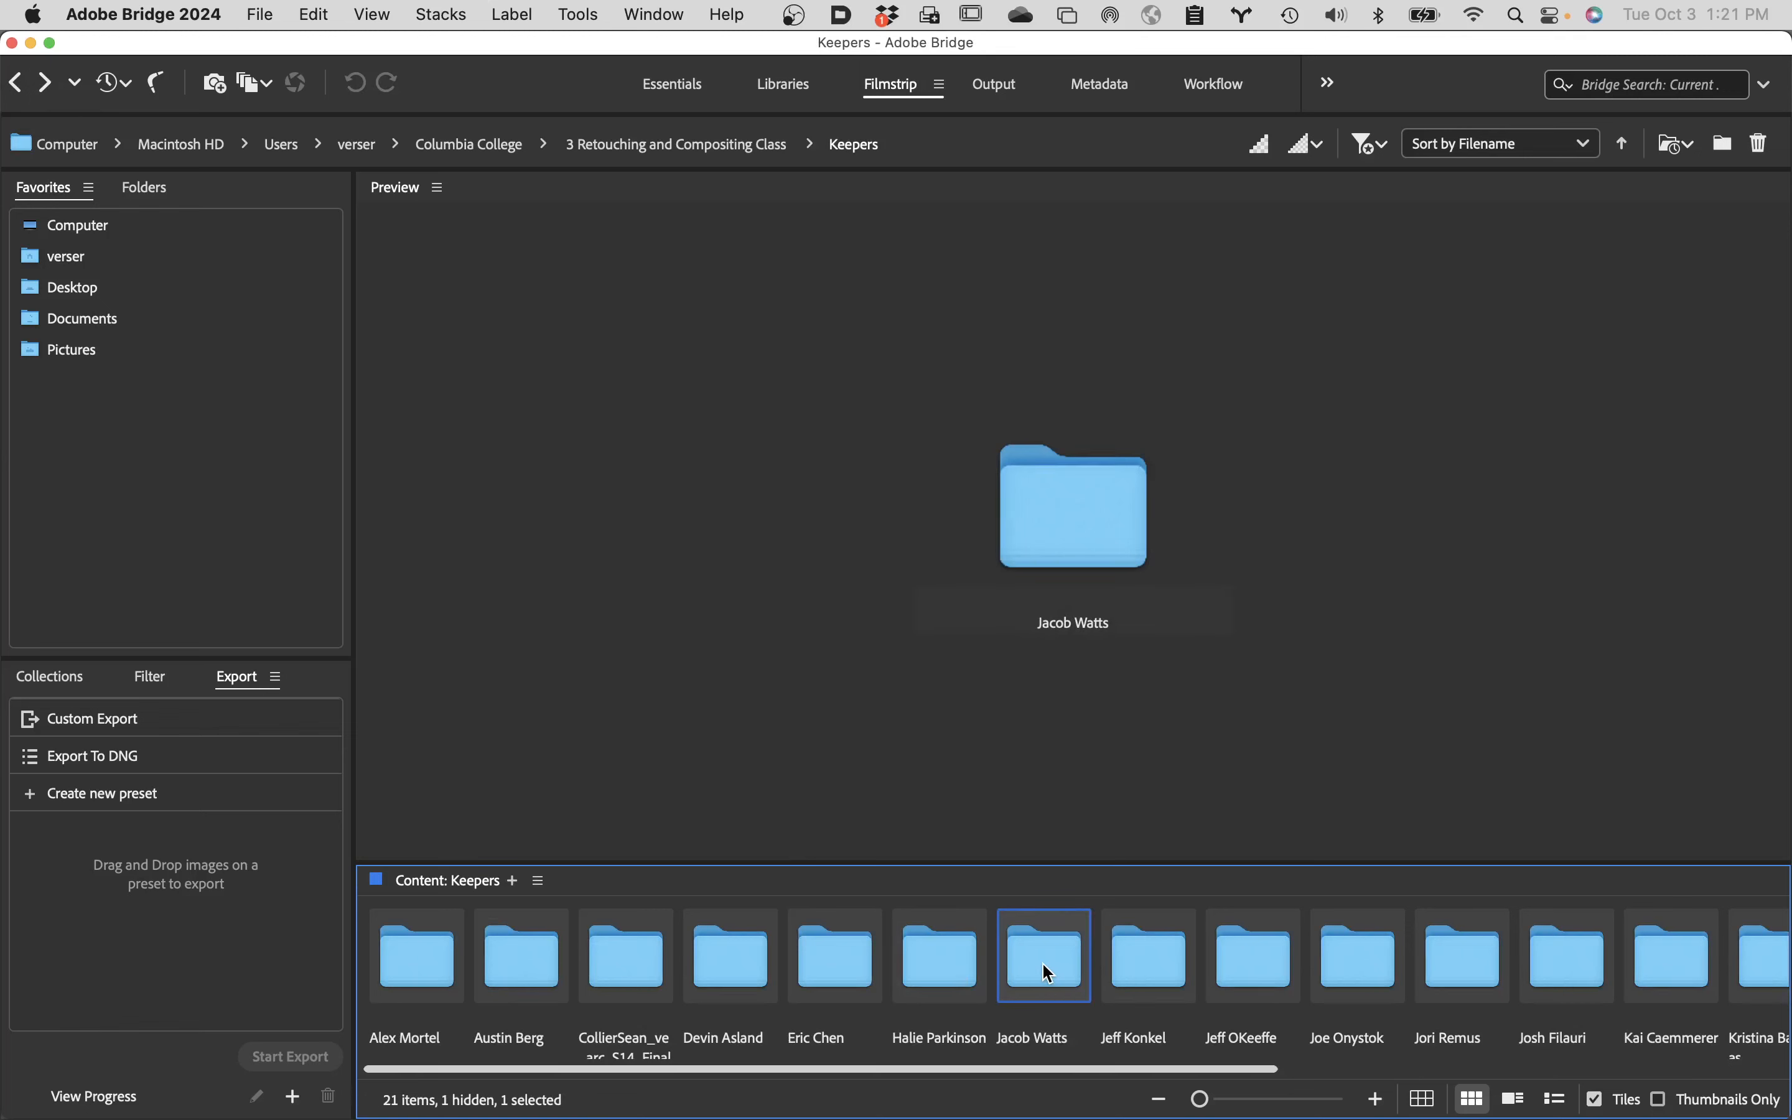
{"action": "double_click", "coordinate": [1048, 972]}
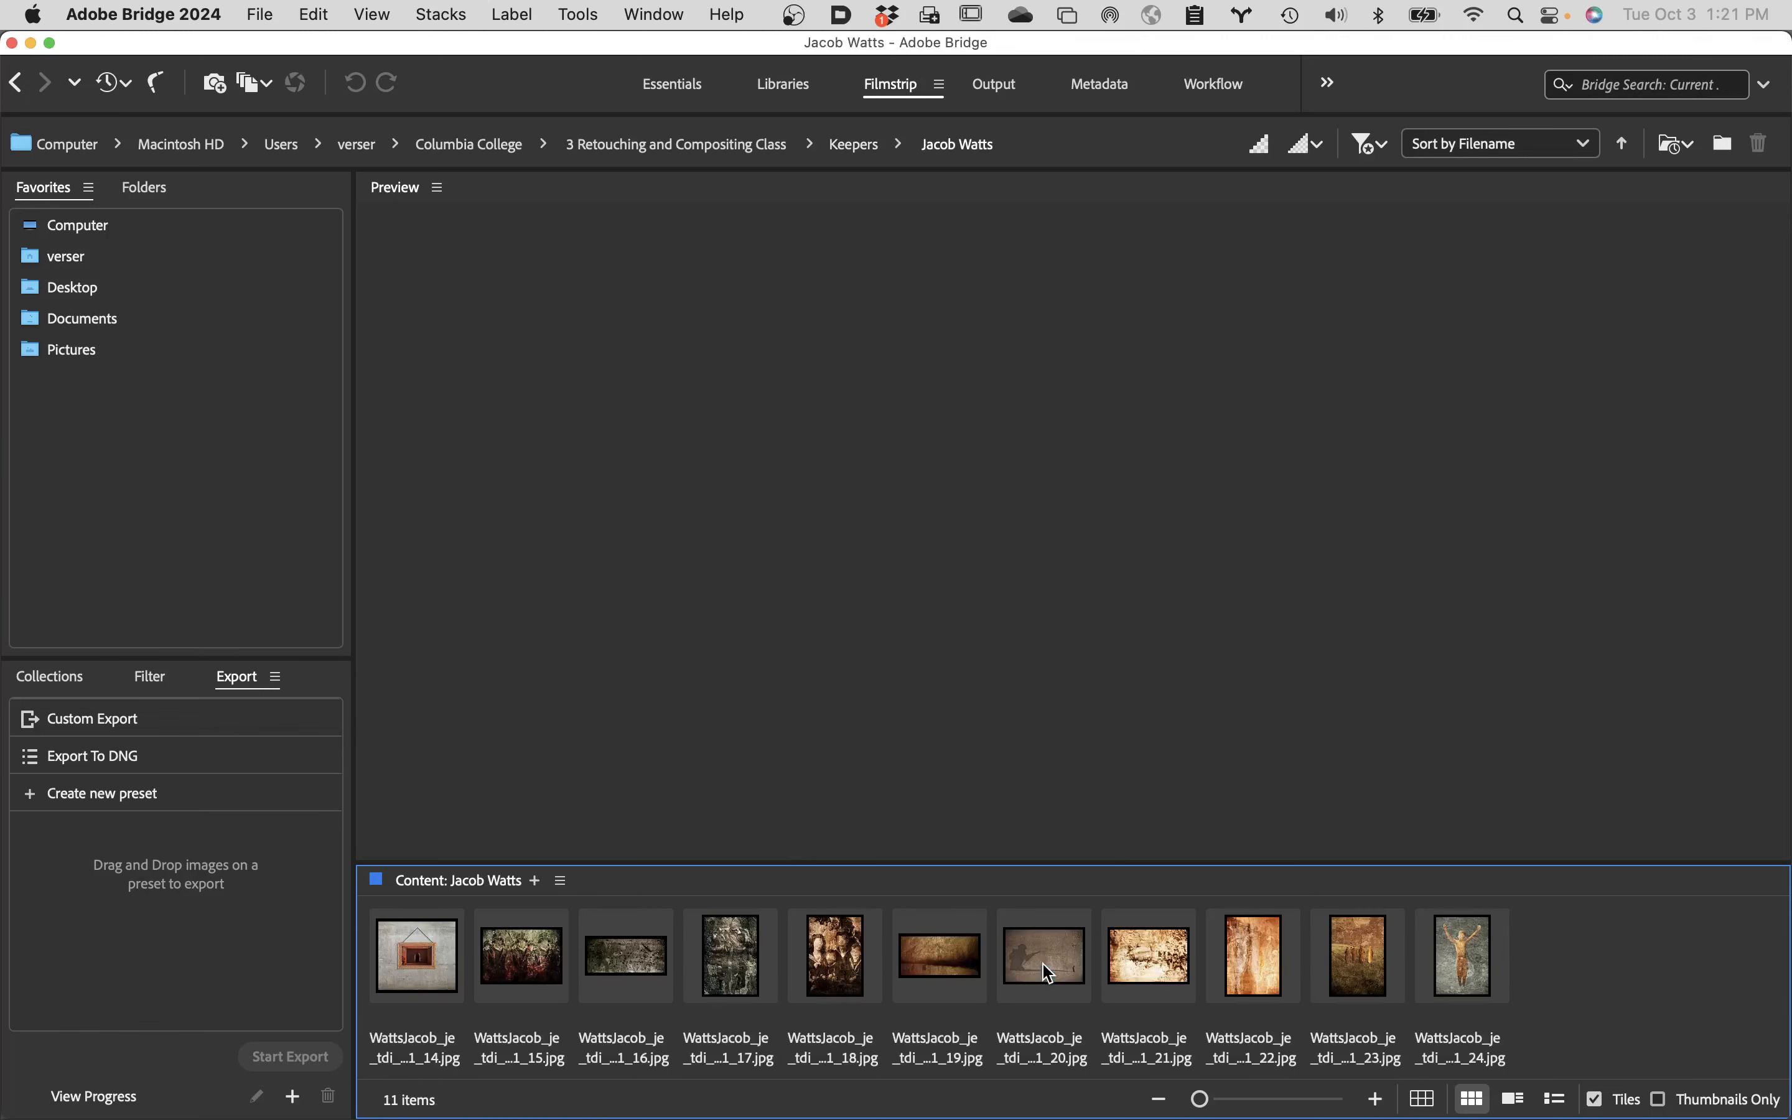
{"action": "left_click", "coordinate": [429, 954]}
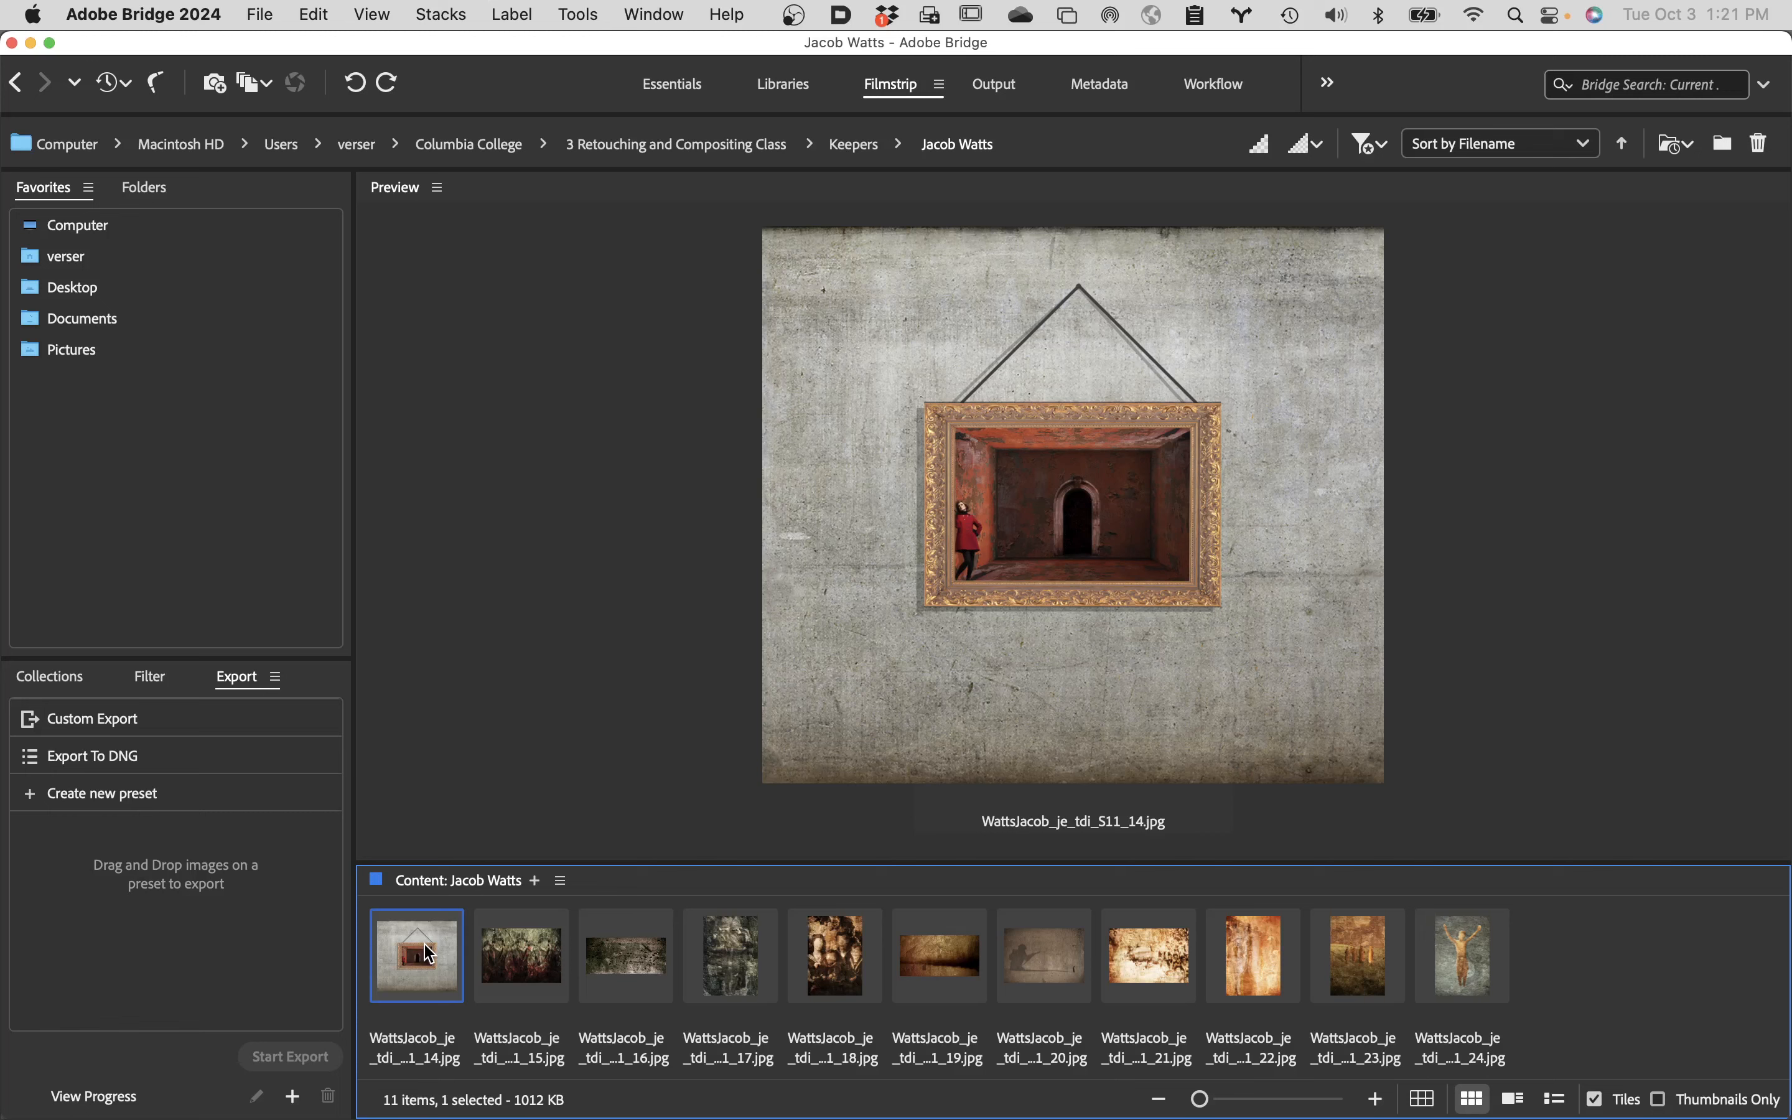
{"action": "key", "text": "Right"}
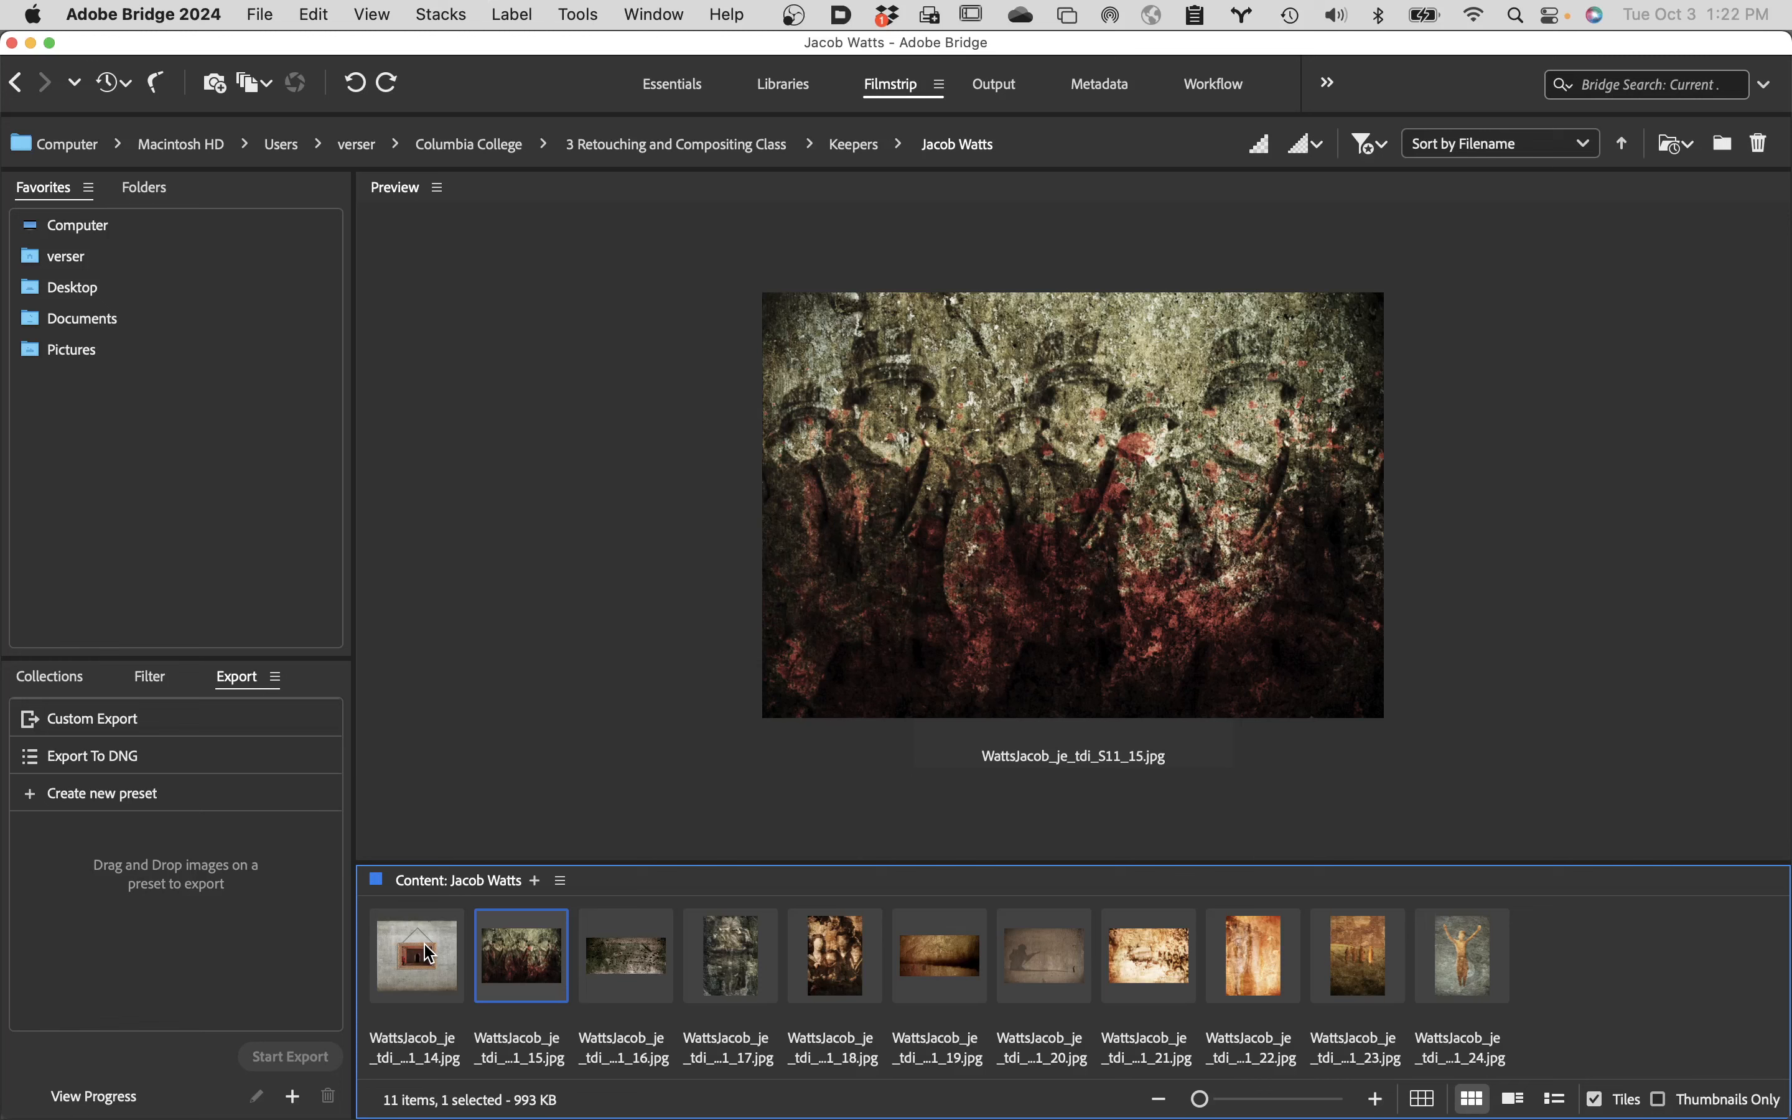
{"action": "key", "text": "Right"}
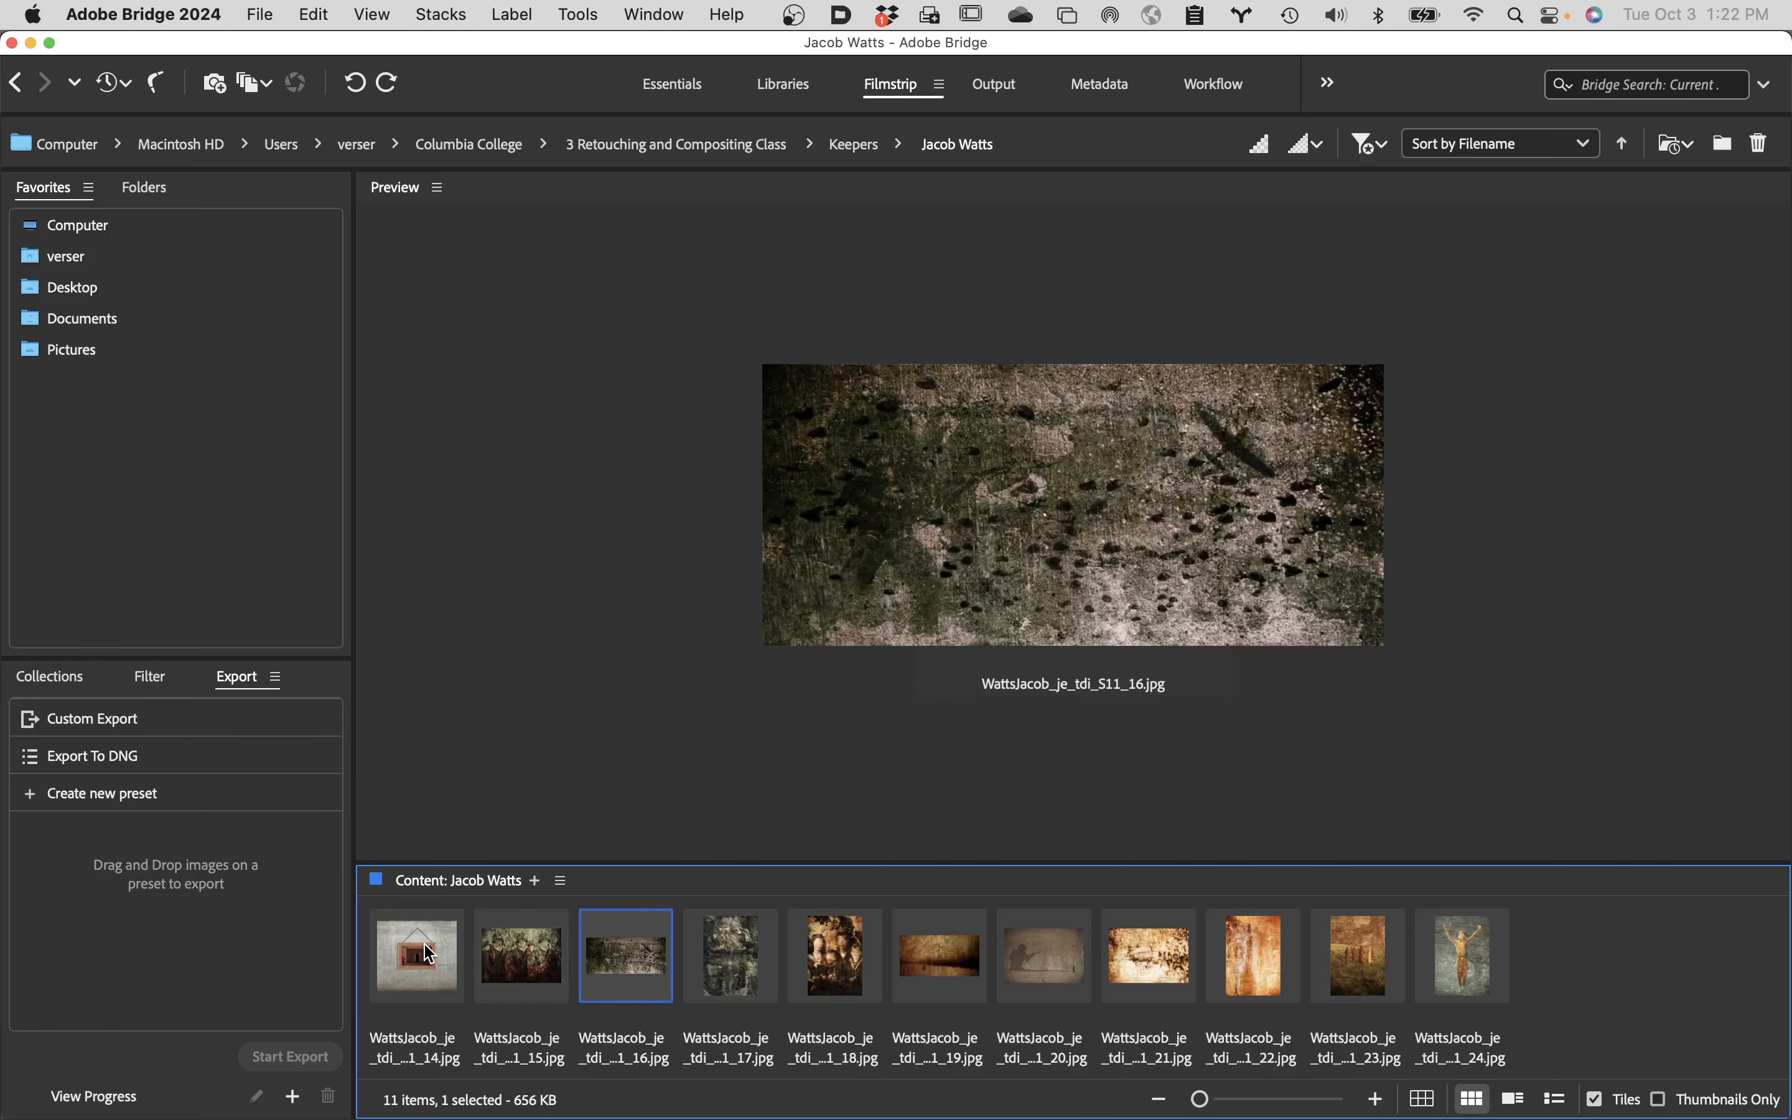
{"action": "key", "text": "Right"}
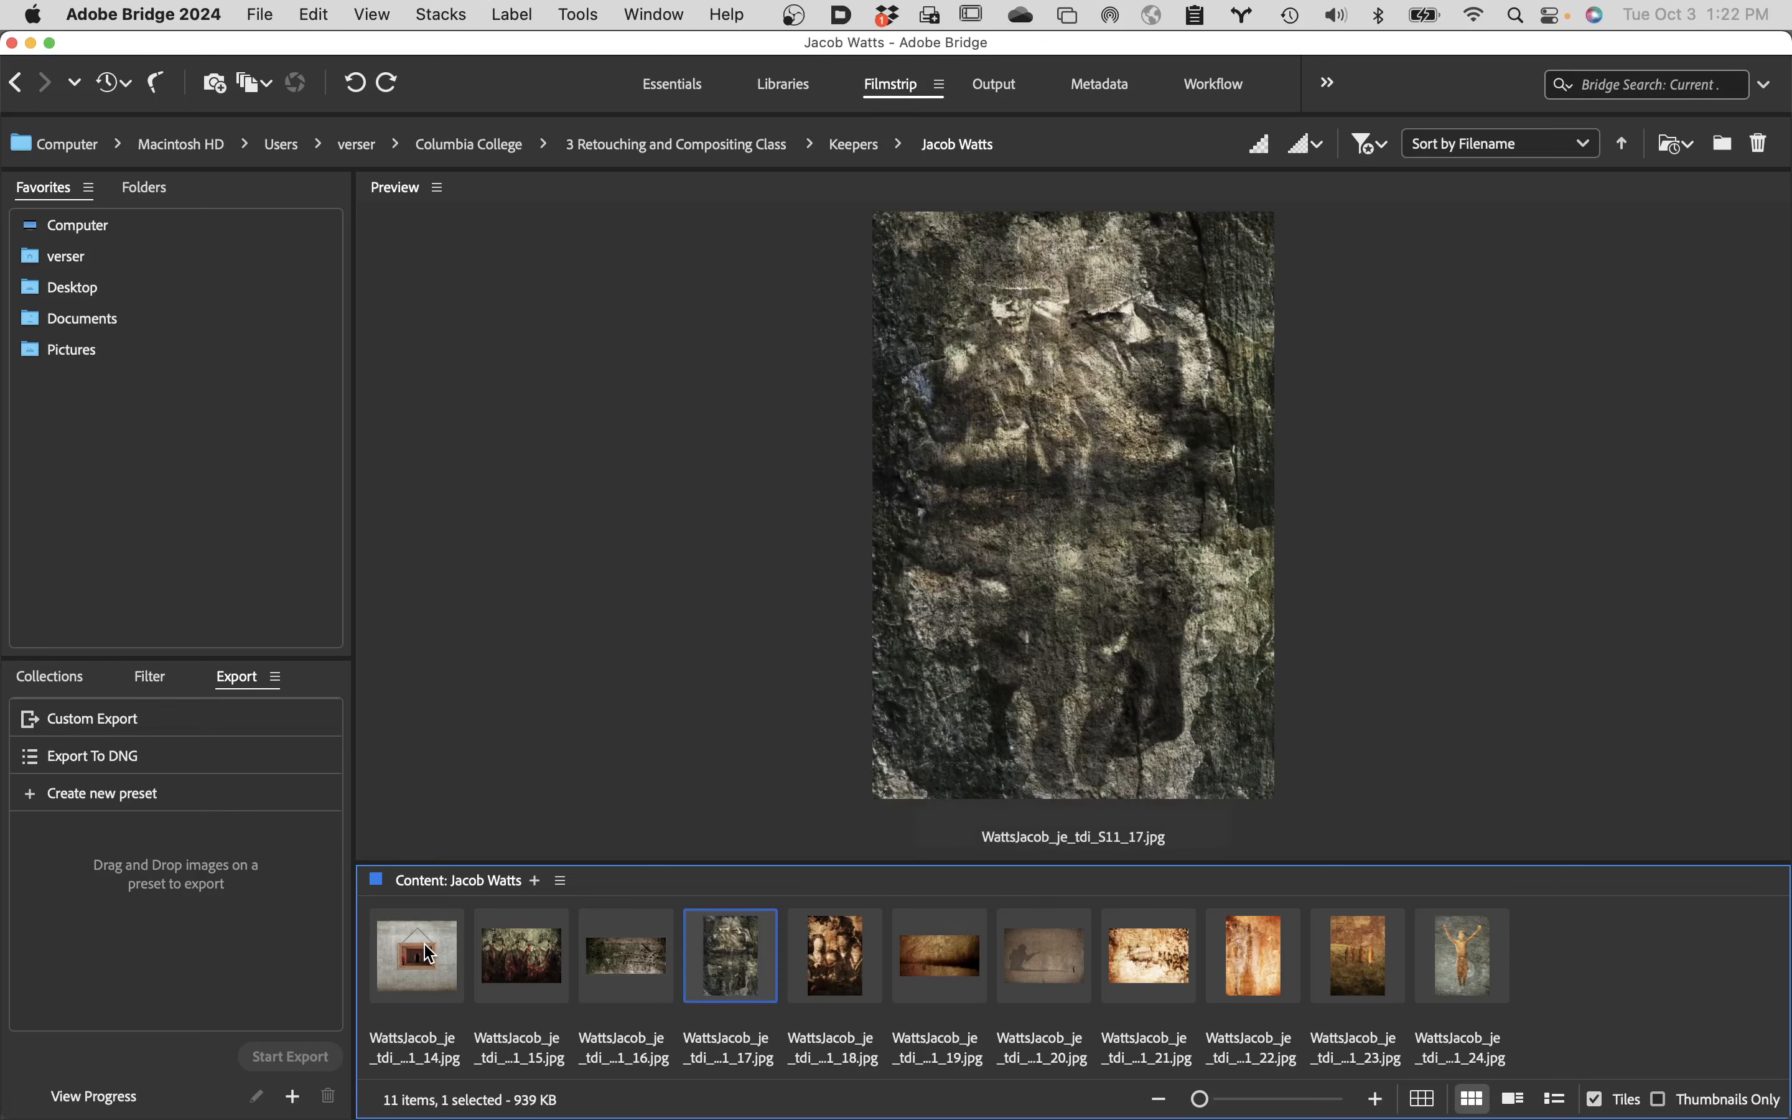
{"action": "key", "text": "Right"}
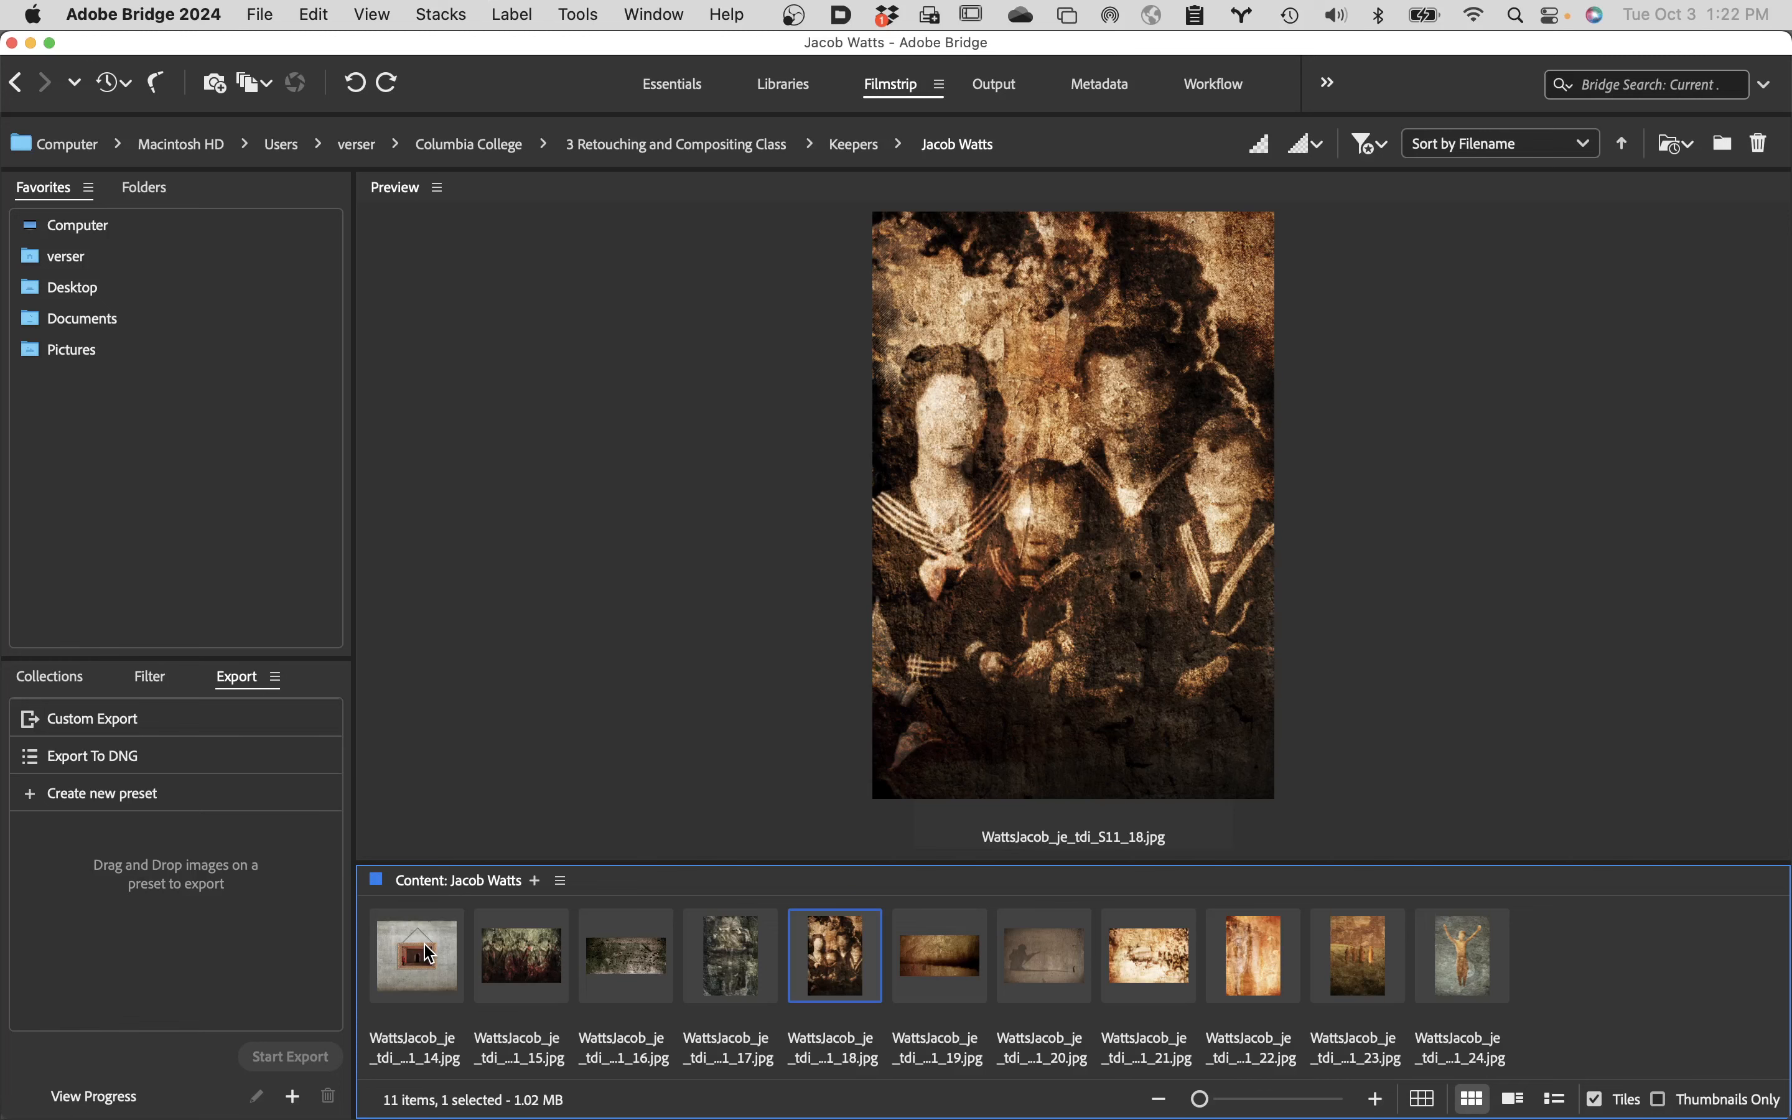
- Preview the sixth through ninth images of the seventh student's folder, and return to the Keepers folder
{"action": "key", "text": "Right"}
{"action": "key", "text": "Right"}
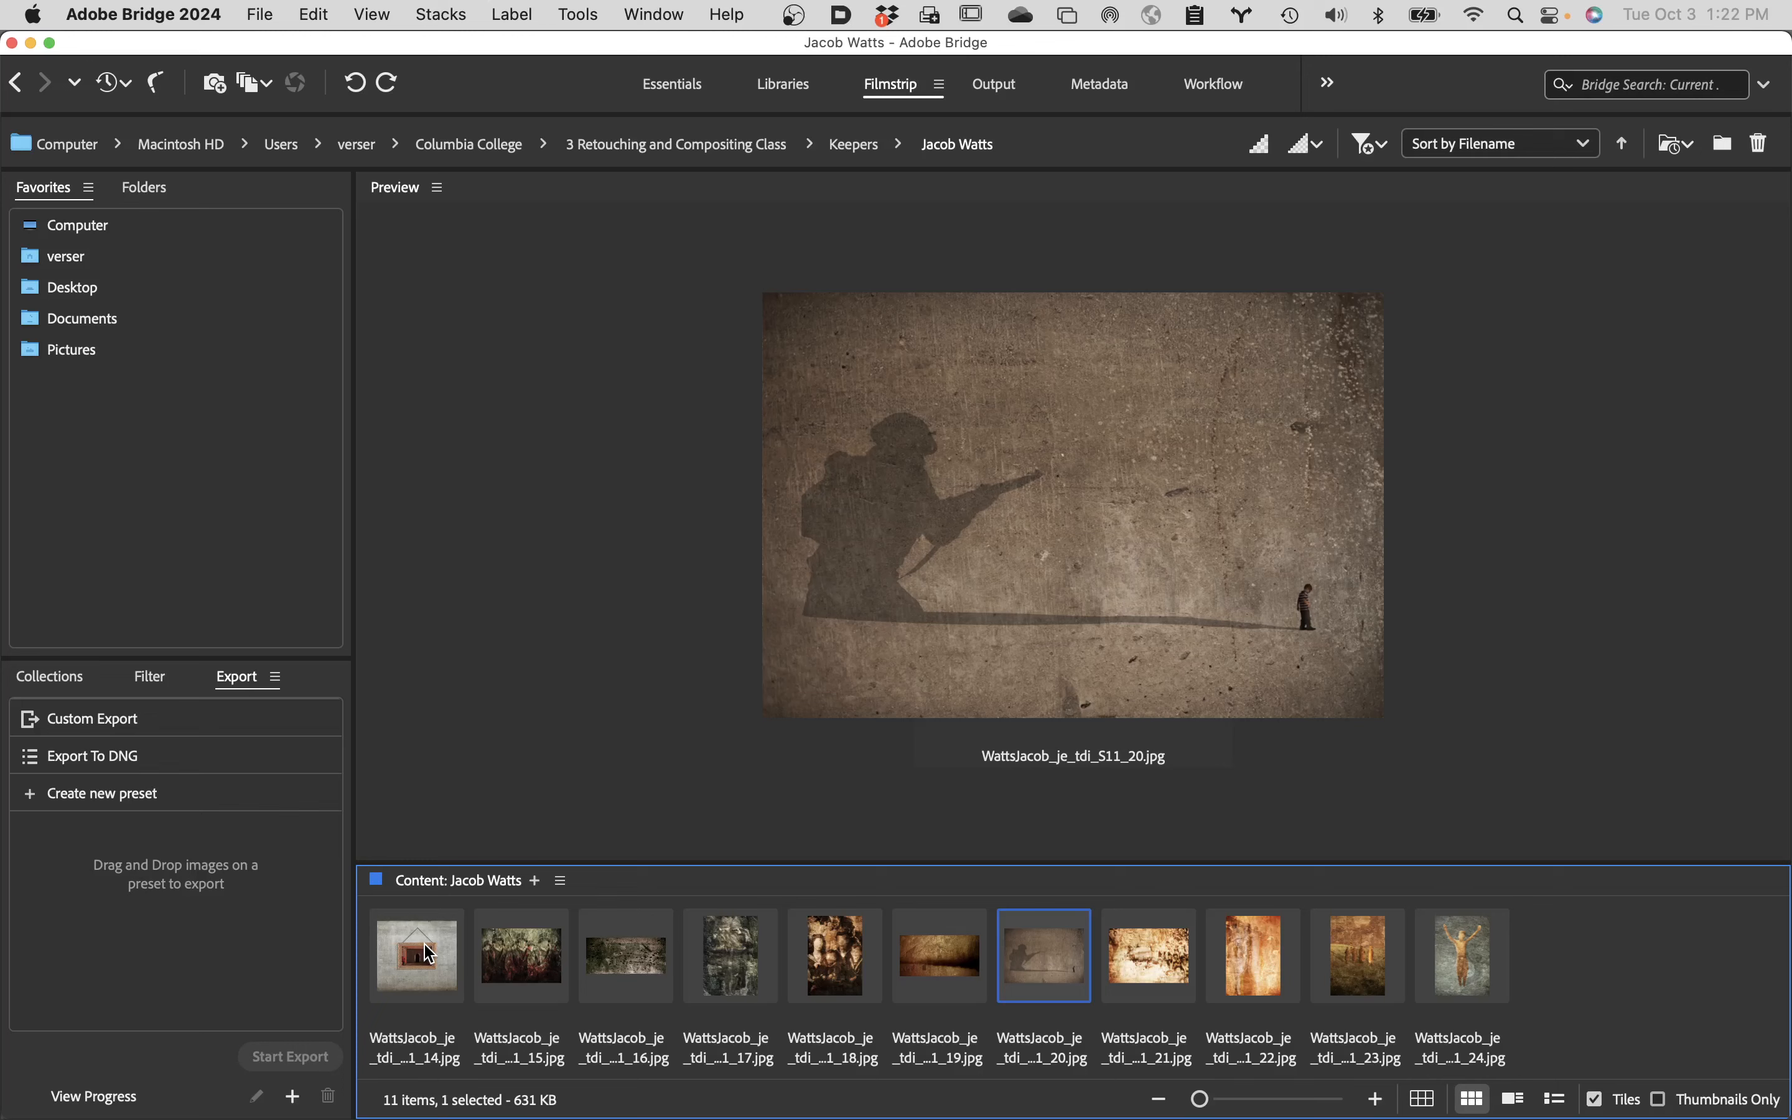
{"action": "key", "text": "Right"}
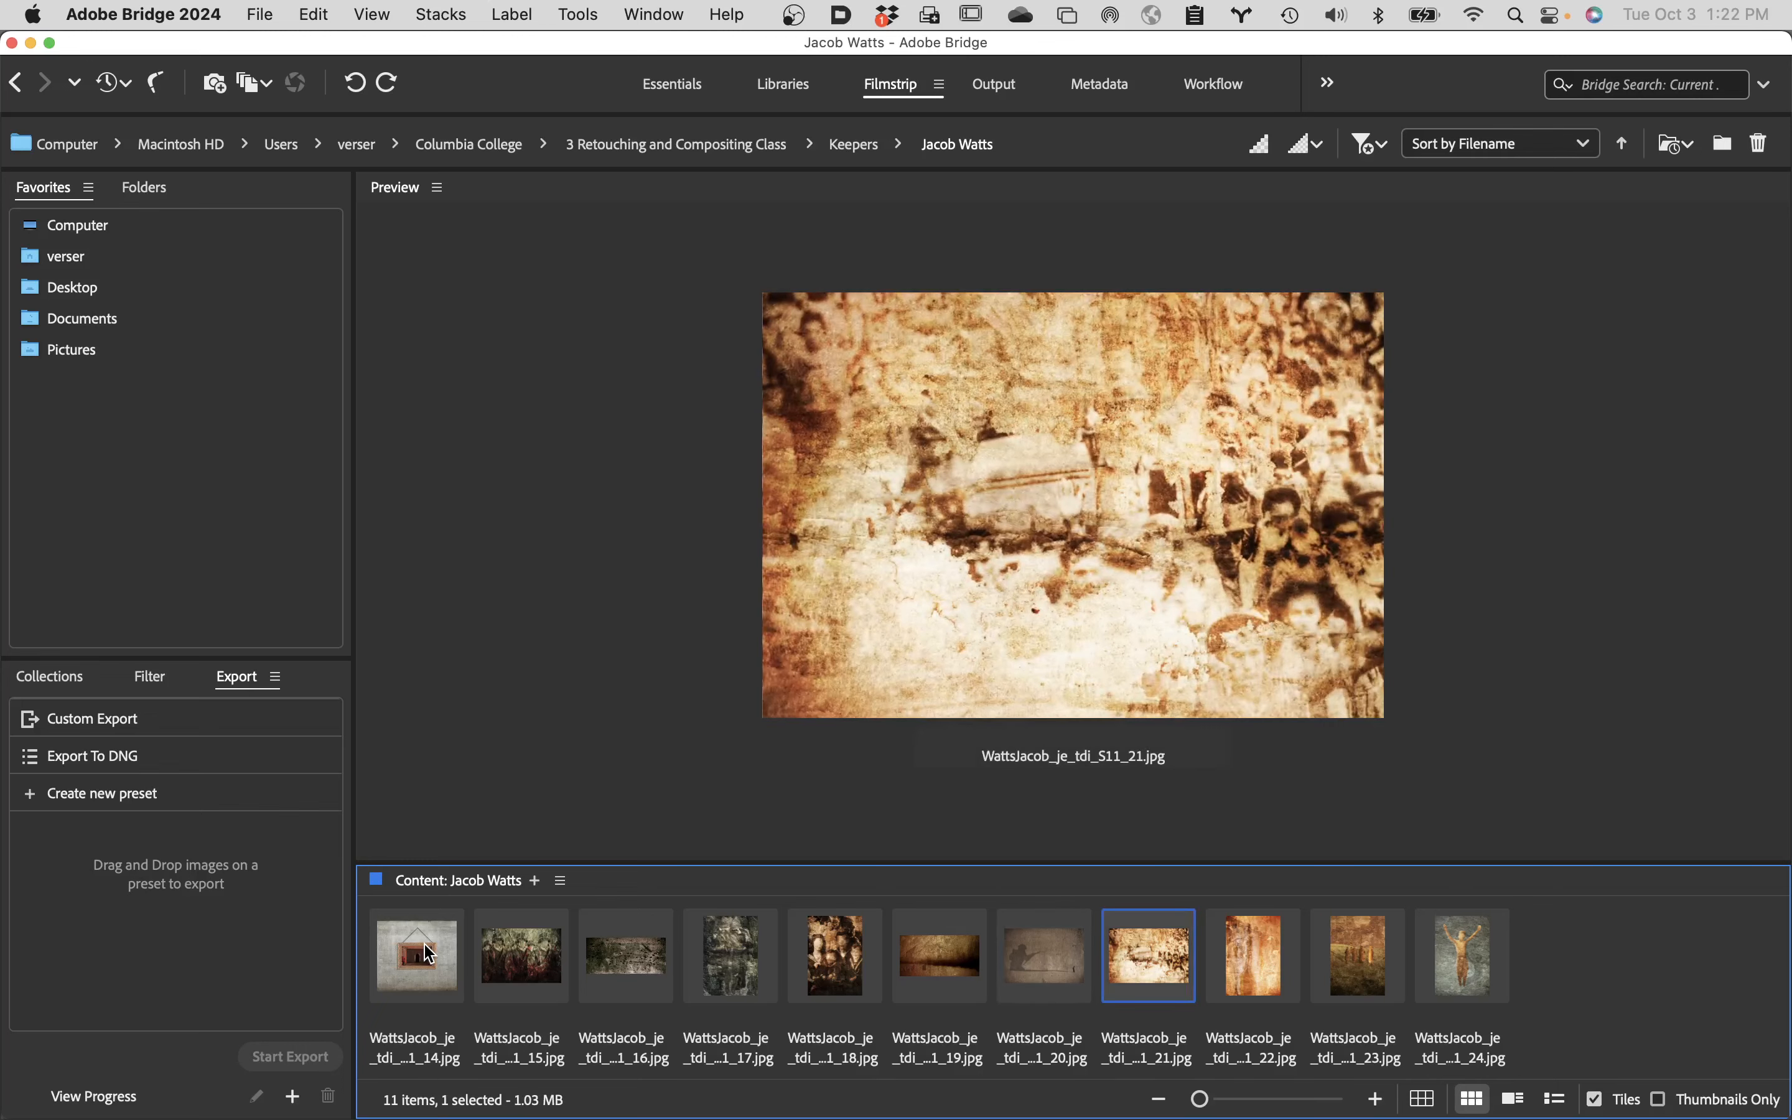
{"action": "key", "text": "Right"}
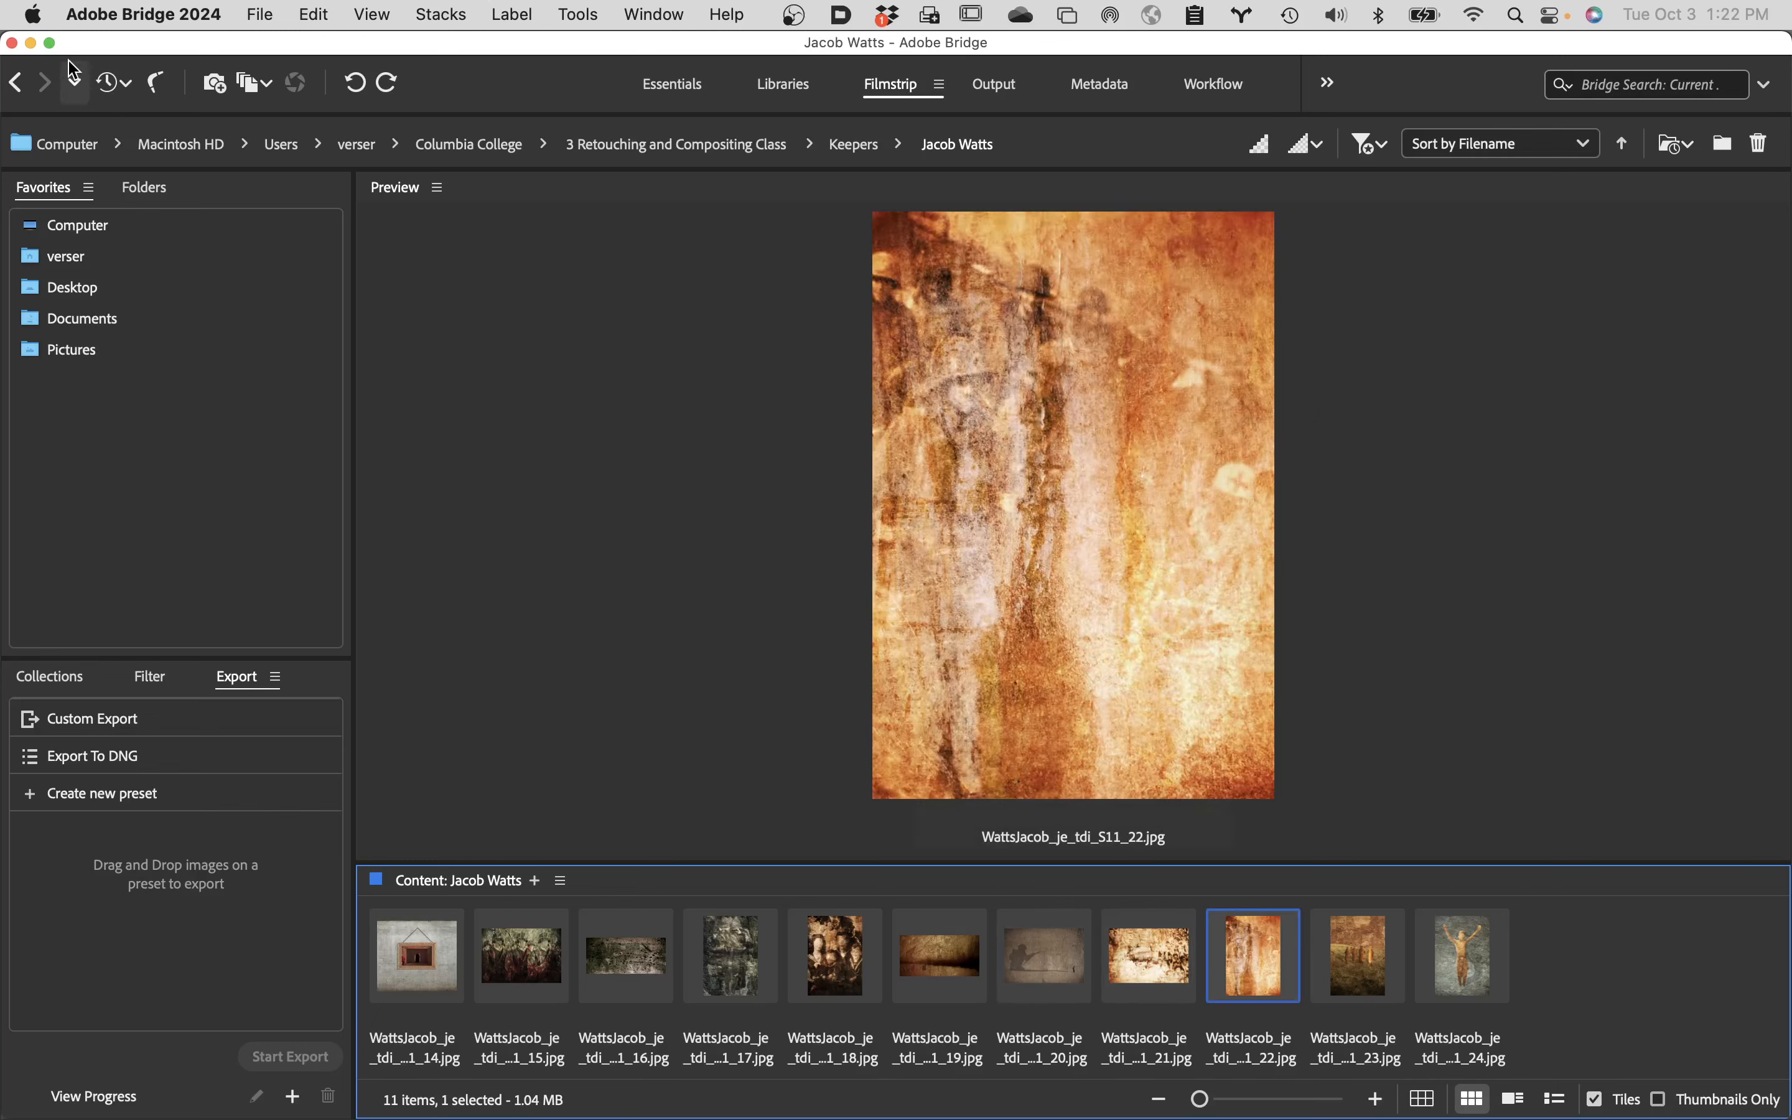
{"action": "left_click", "coordinate": [18, 87]}
- Open the eighth student's folder, preview bark.jpg through Soil.jpg in order, and return to the Keepers folder
{"action": "left_click", "coordinate": [1156, 980]}
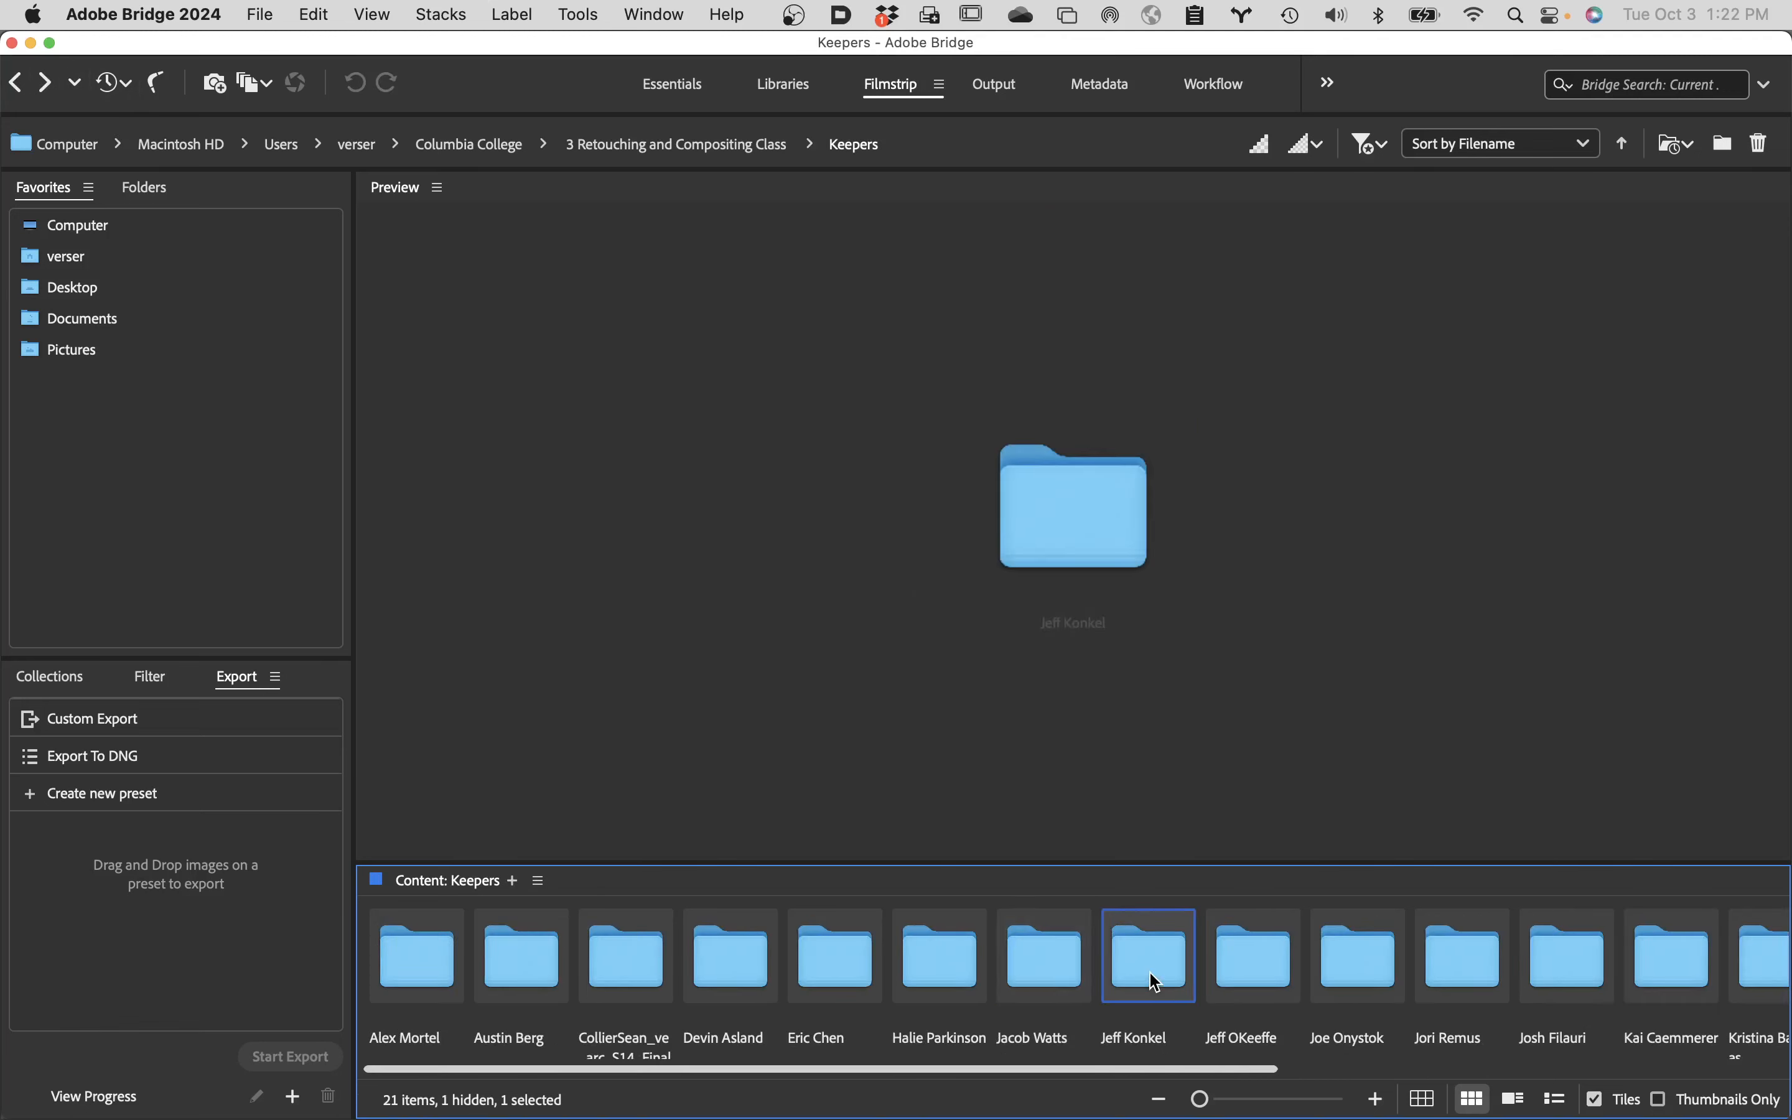
{"action": "double_click", "coordinate": [1155, 980]}
{"action": "left_click", "coordinate": [437, 944]}
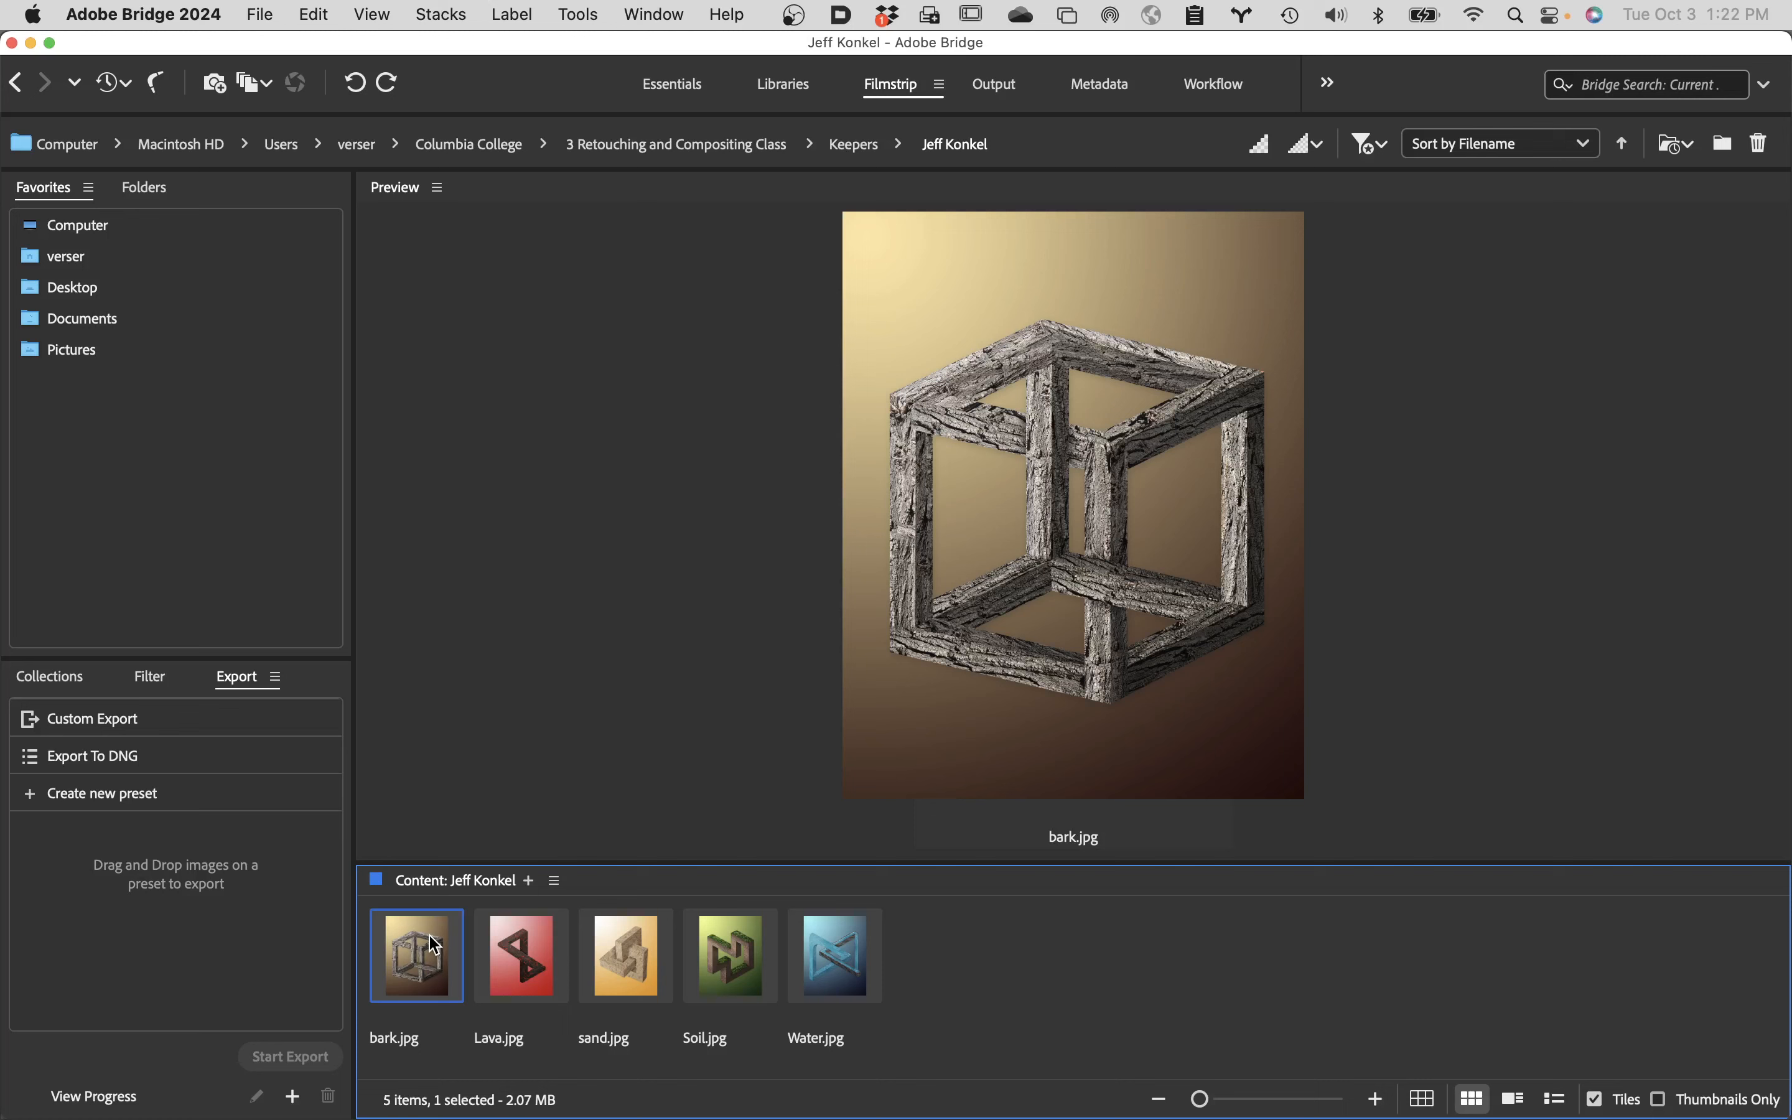
{"action": "key", "text": "Right"}
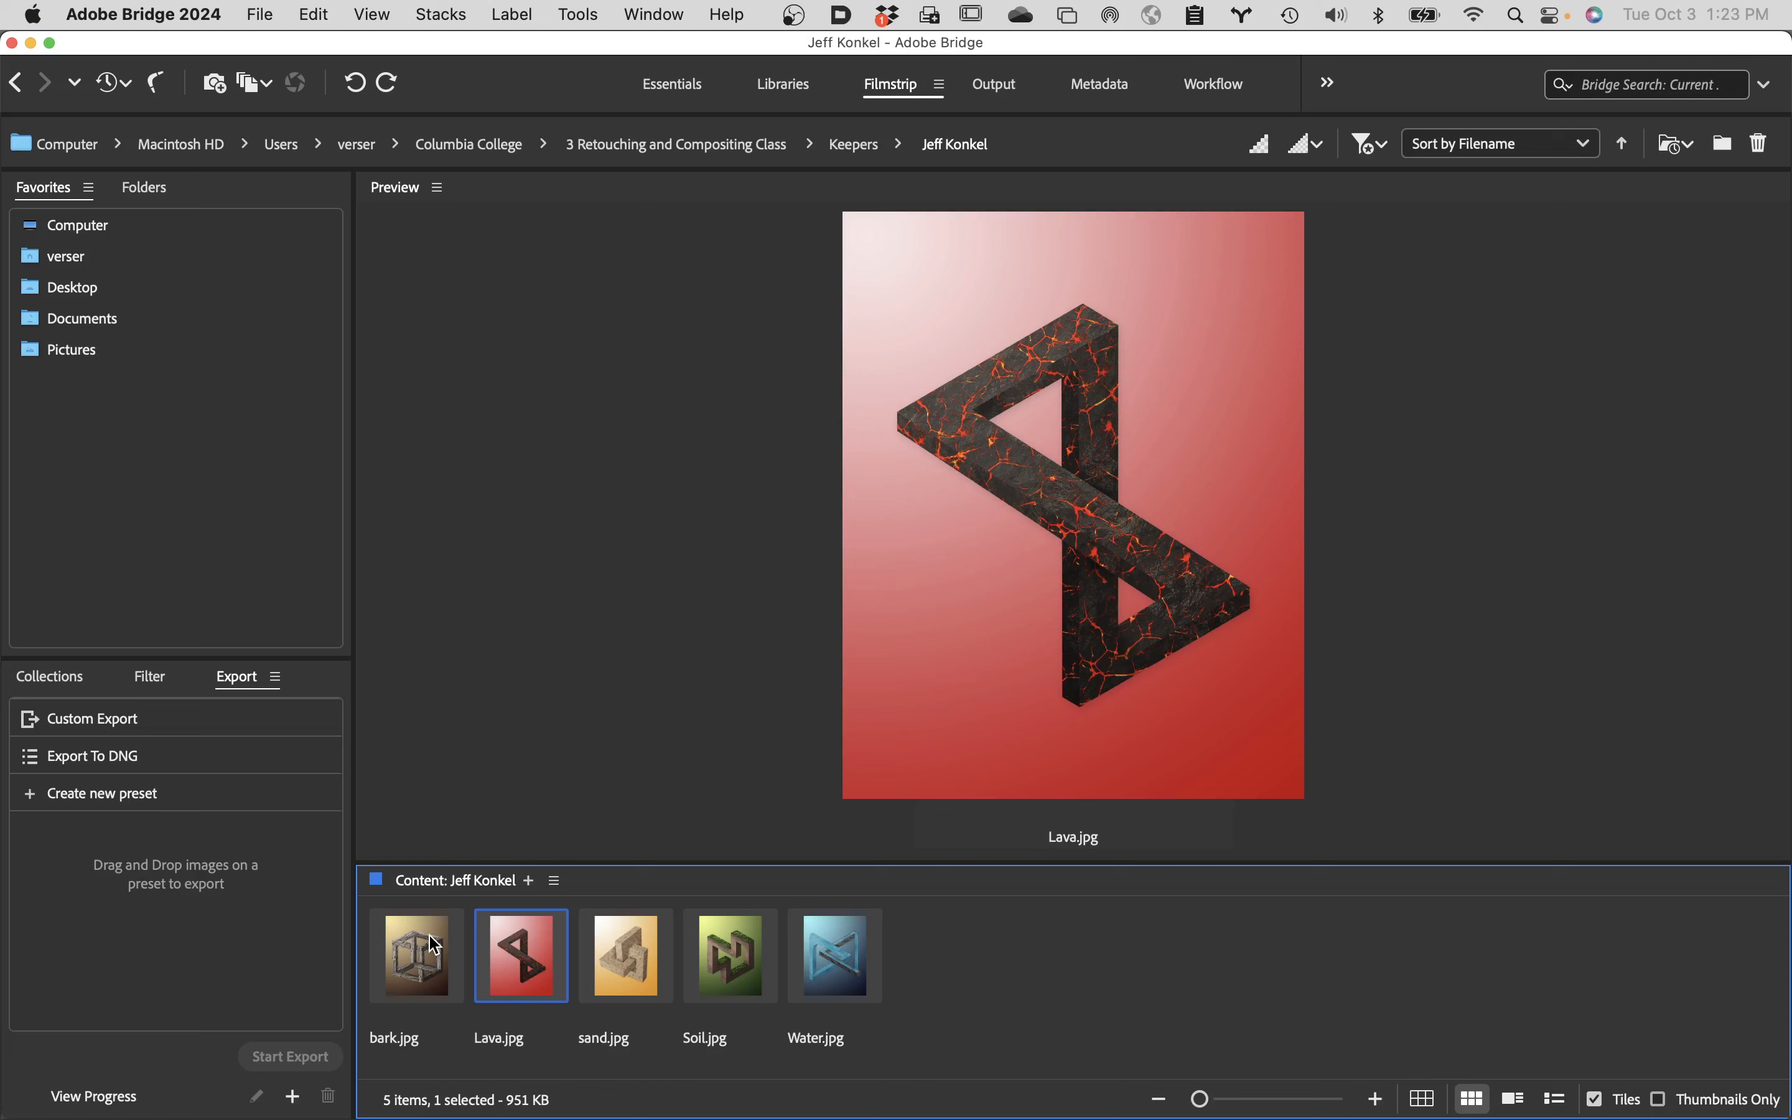
{"action": "key", "text": "Right"}
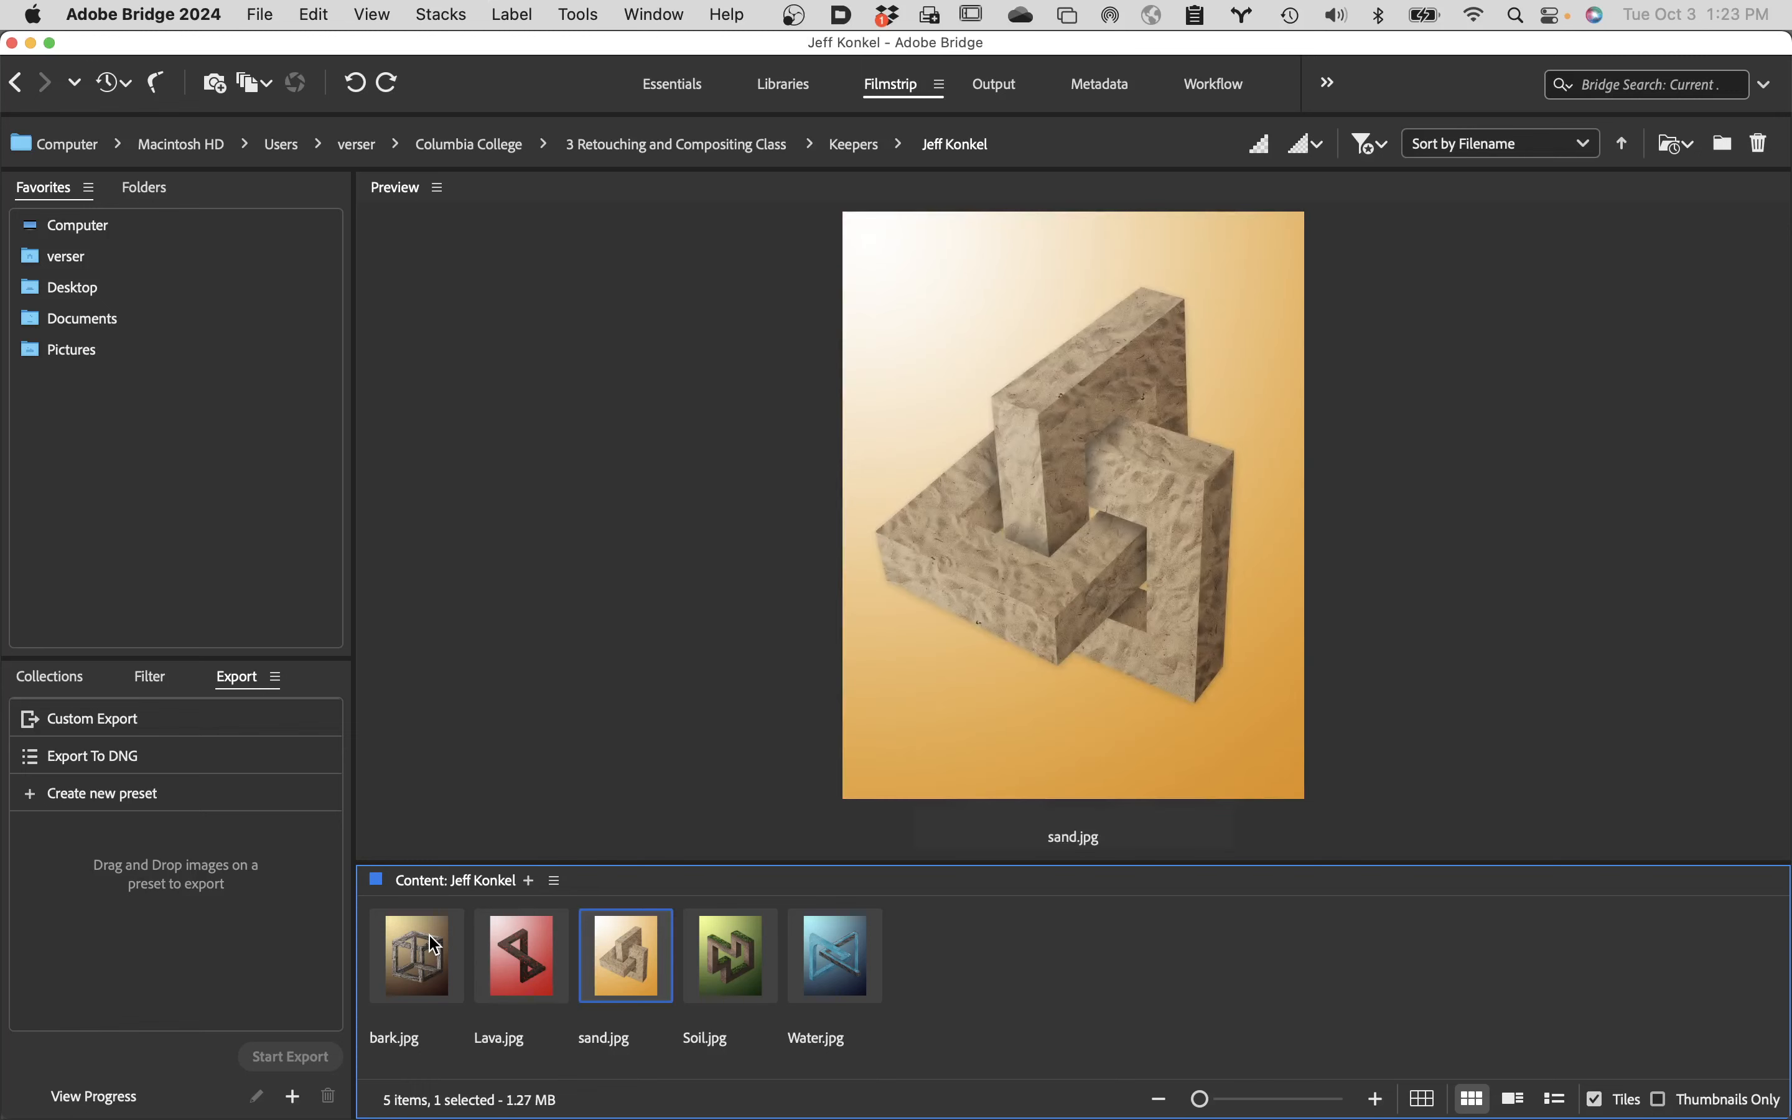
{"action": "key", "text": "Right"}
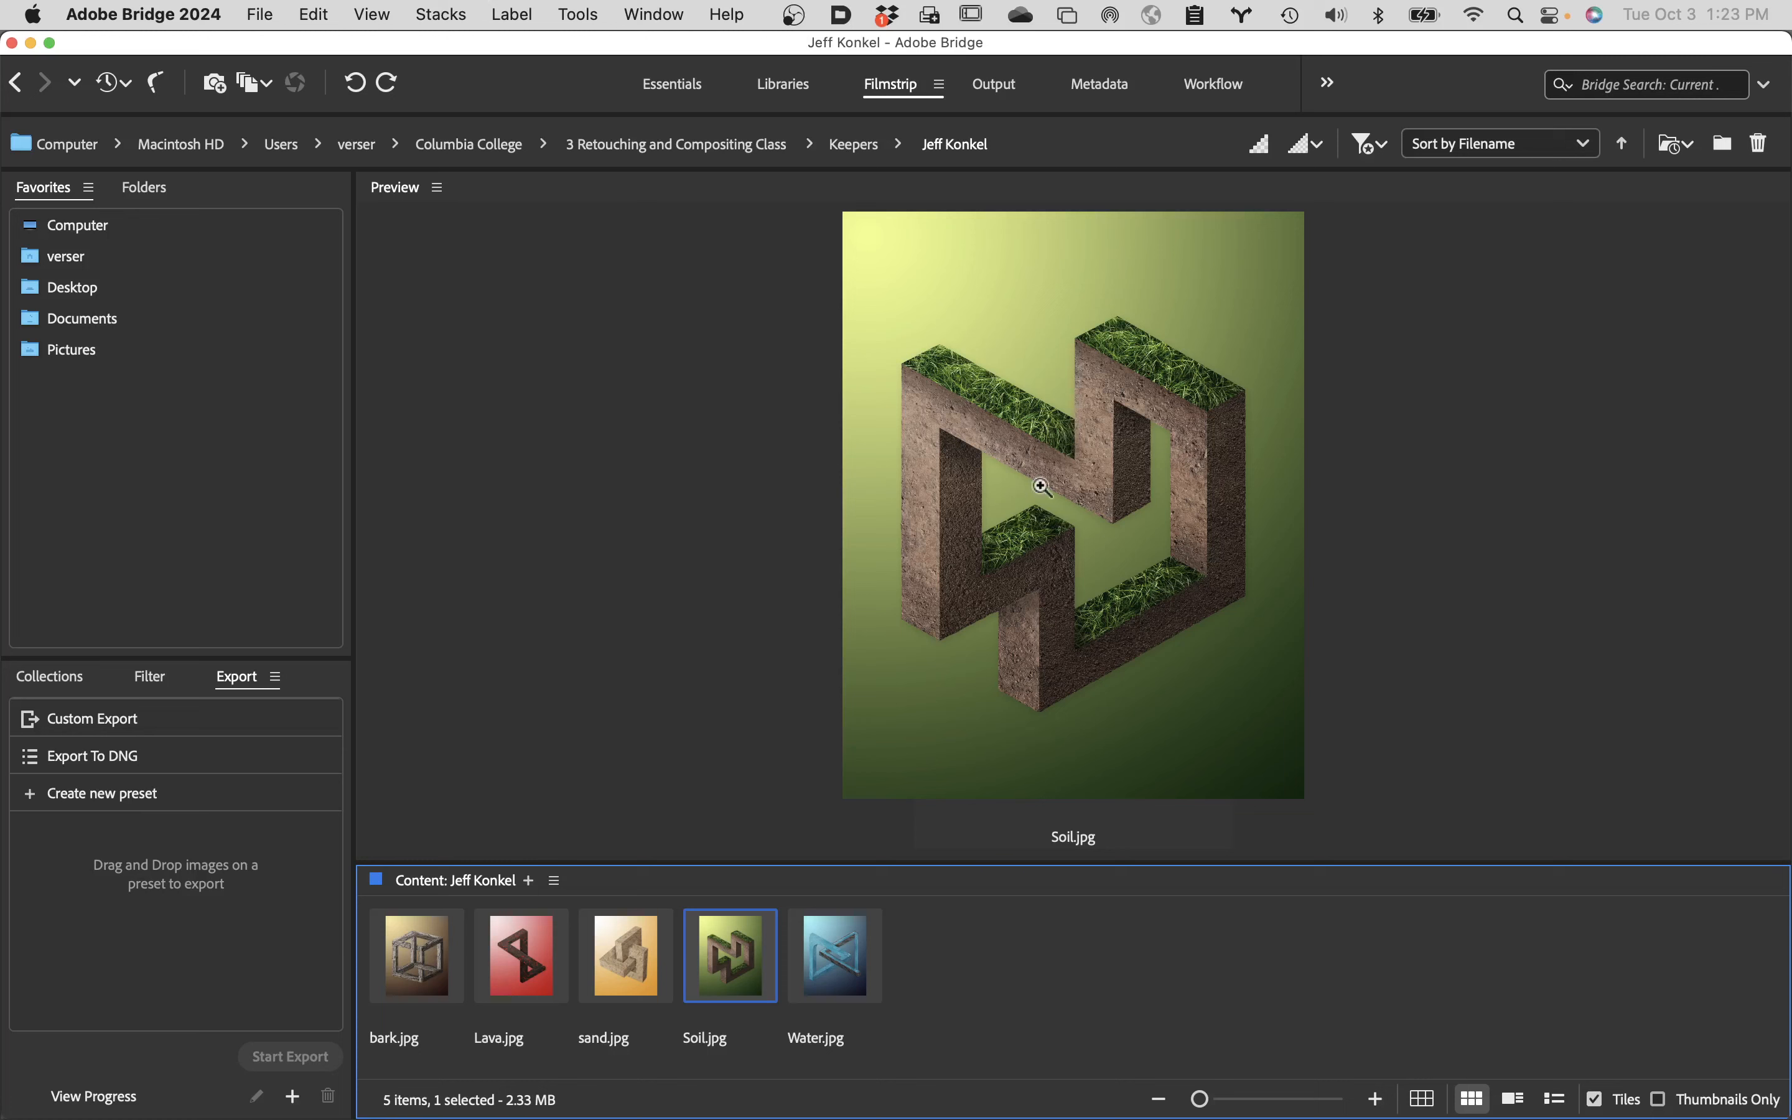
{"action": "left_click", "coordinate": [16, 83]}
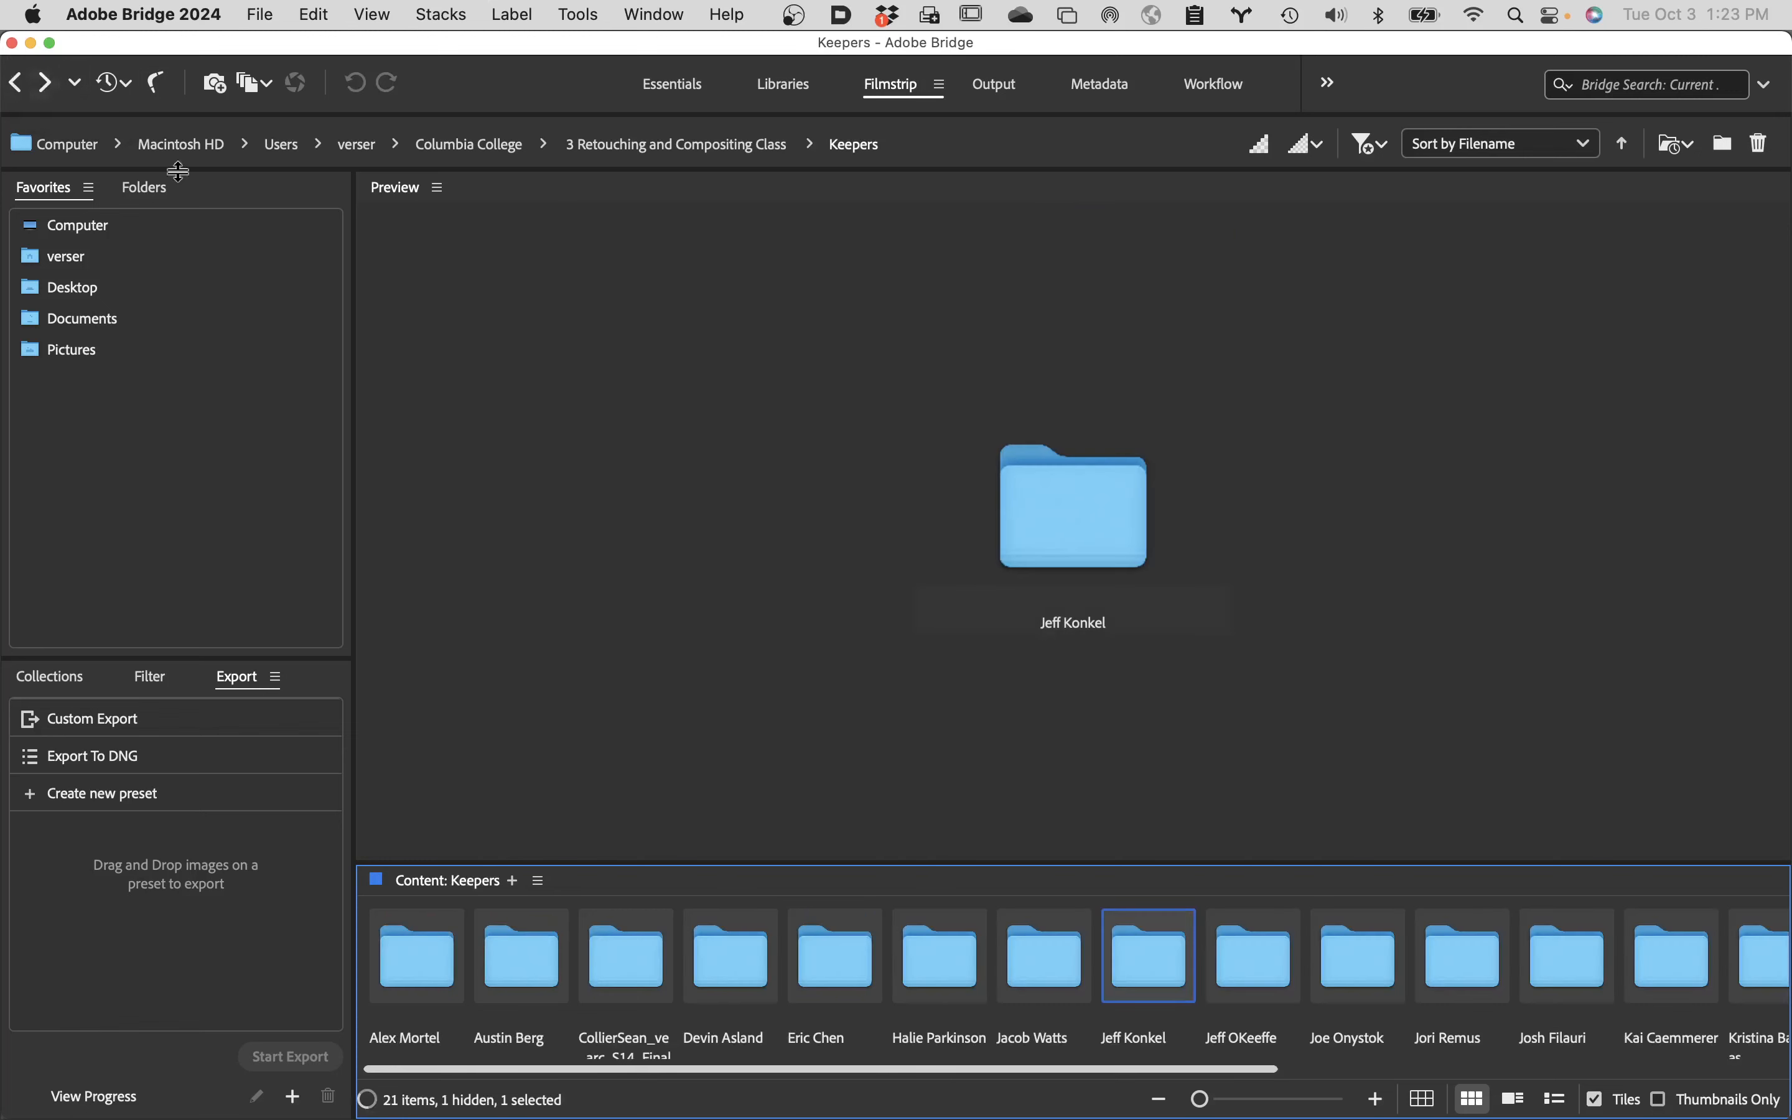
- Open the ninth student's folder, preview its first three images and the first one again, and return to the Keepers folder
{"action": "double_click", "coordinate": [1245, 949]}
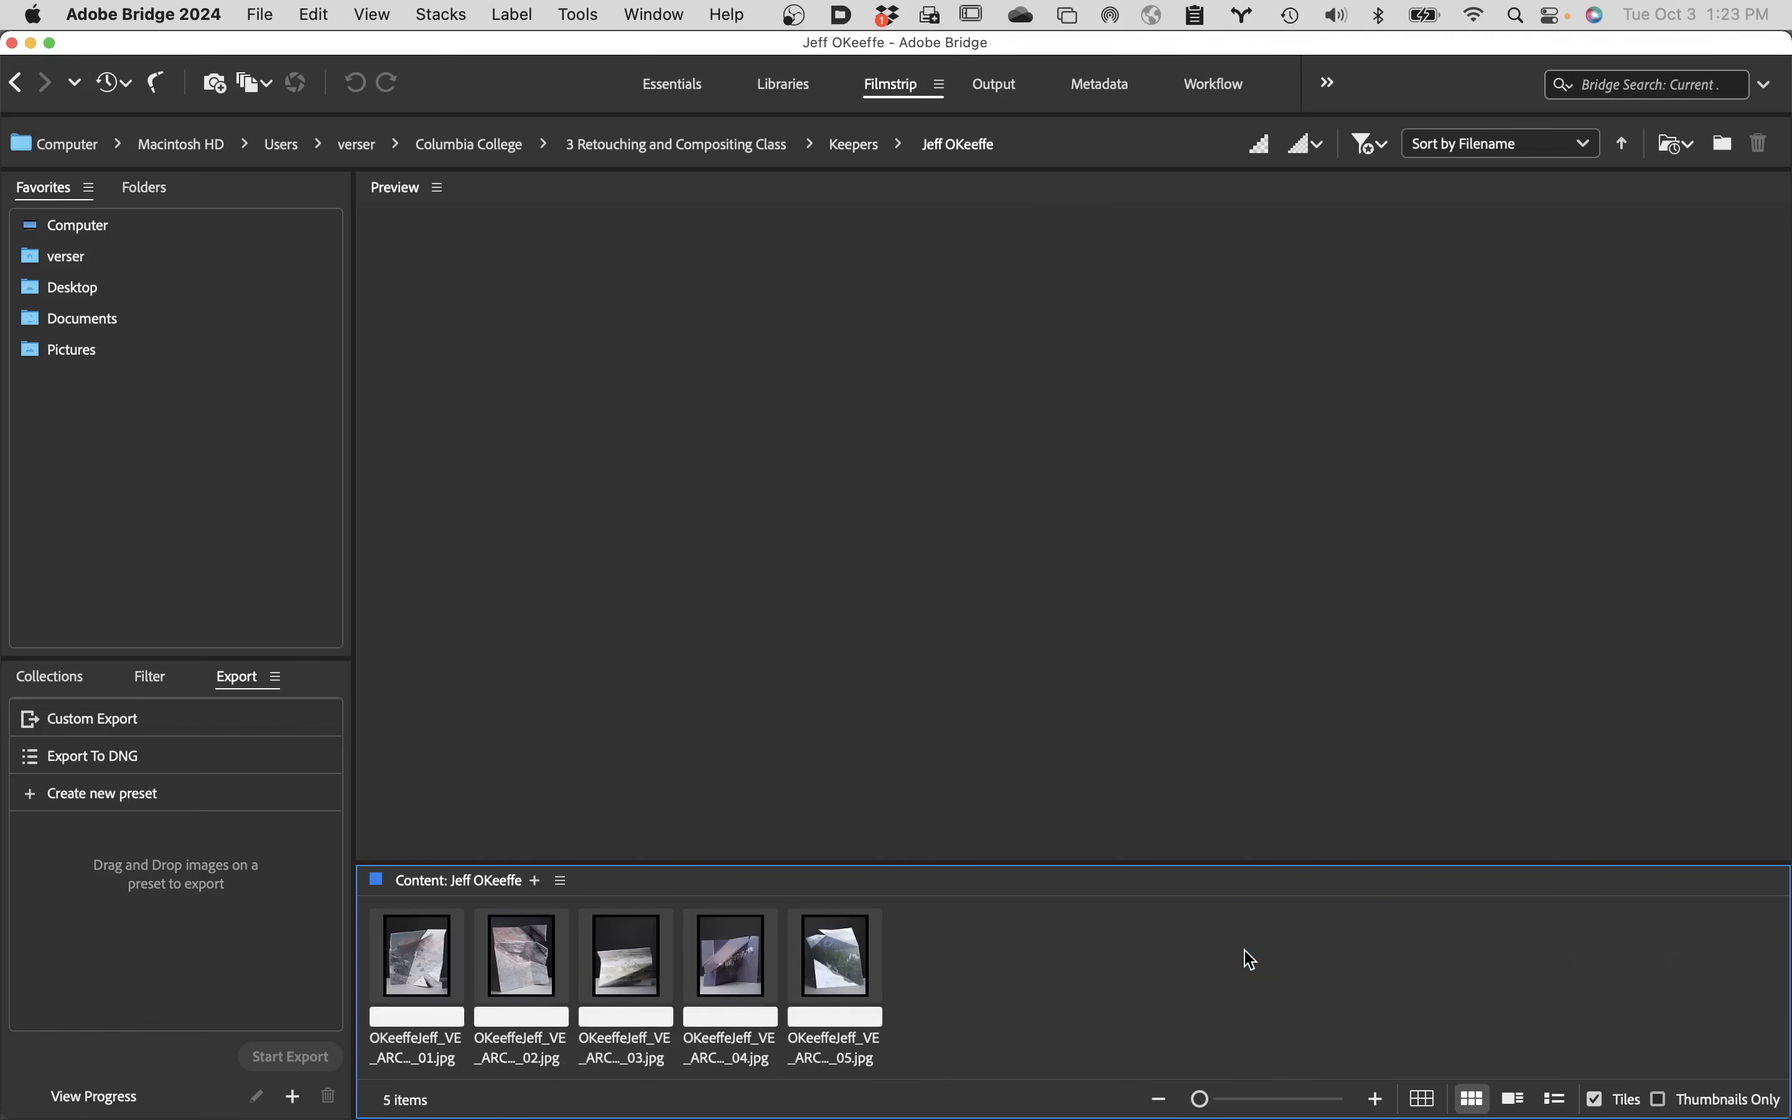
{"action": "left_click", "coordinate": [409, 963]}
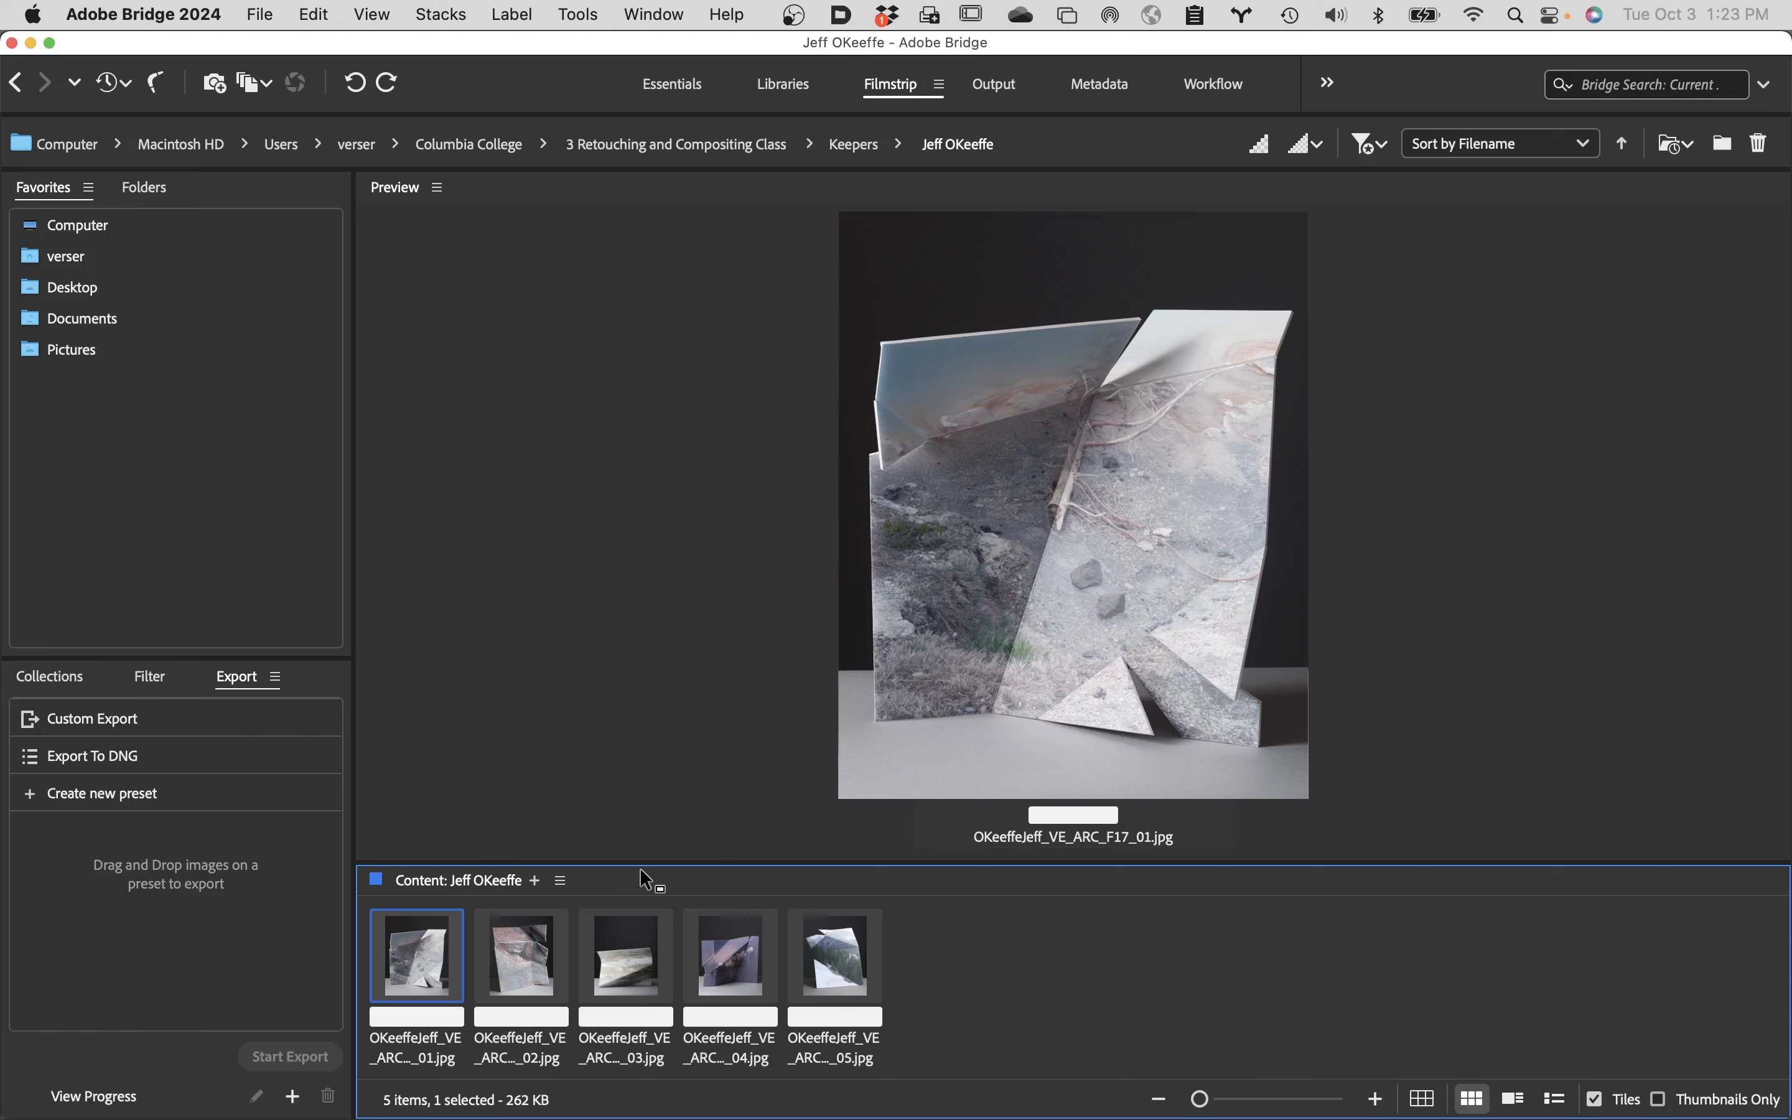
{"action": "key", "text": "Right"}
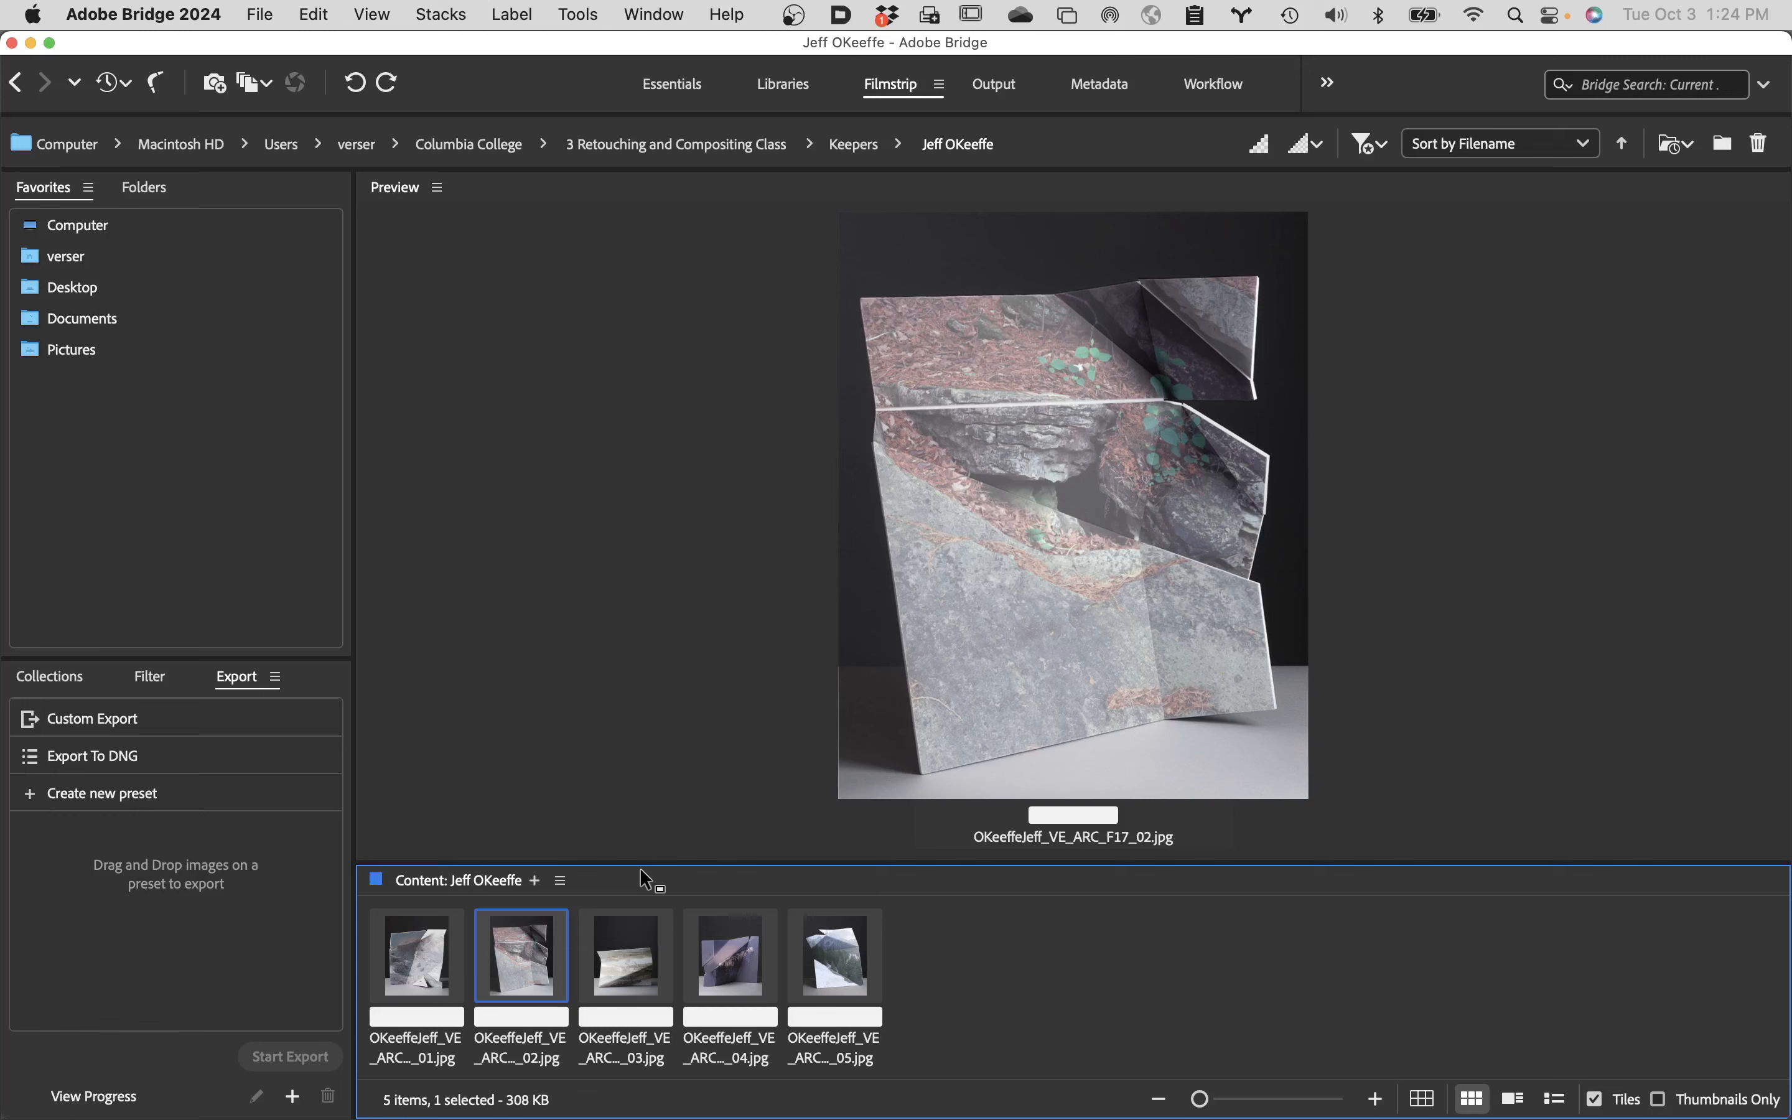
{"action": "key", "text": "Right"}
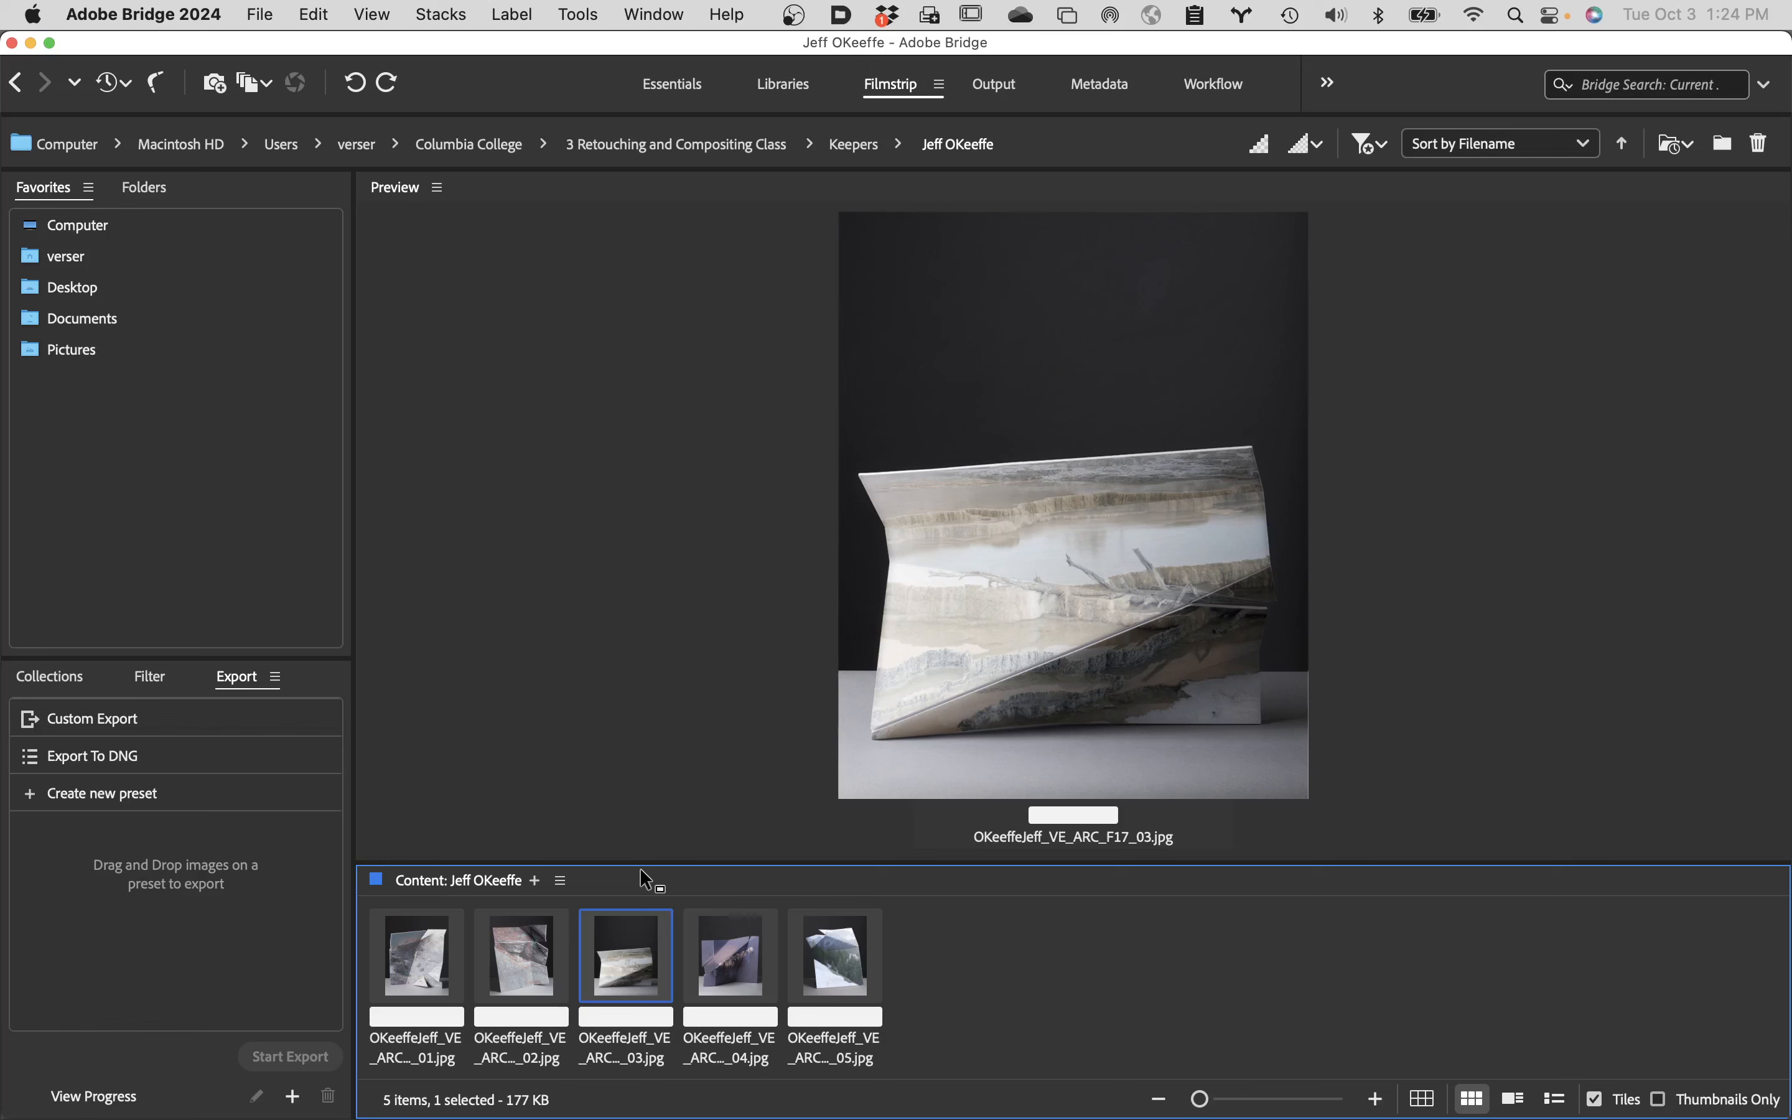
{"action": "left_click", "coordinate": [418, 952]}
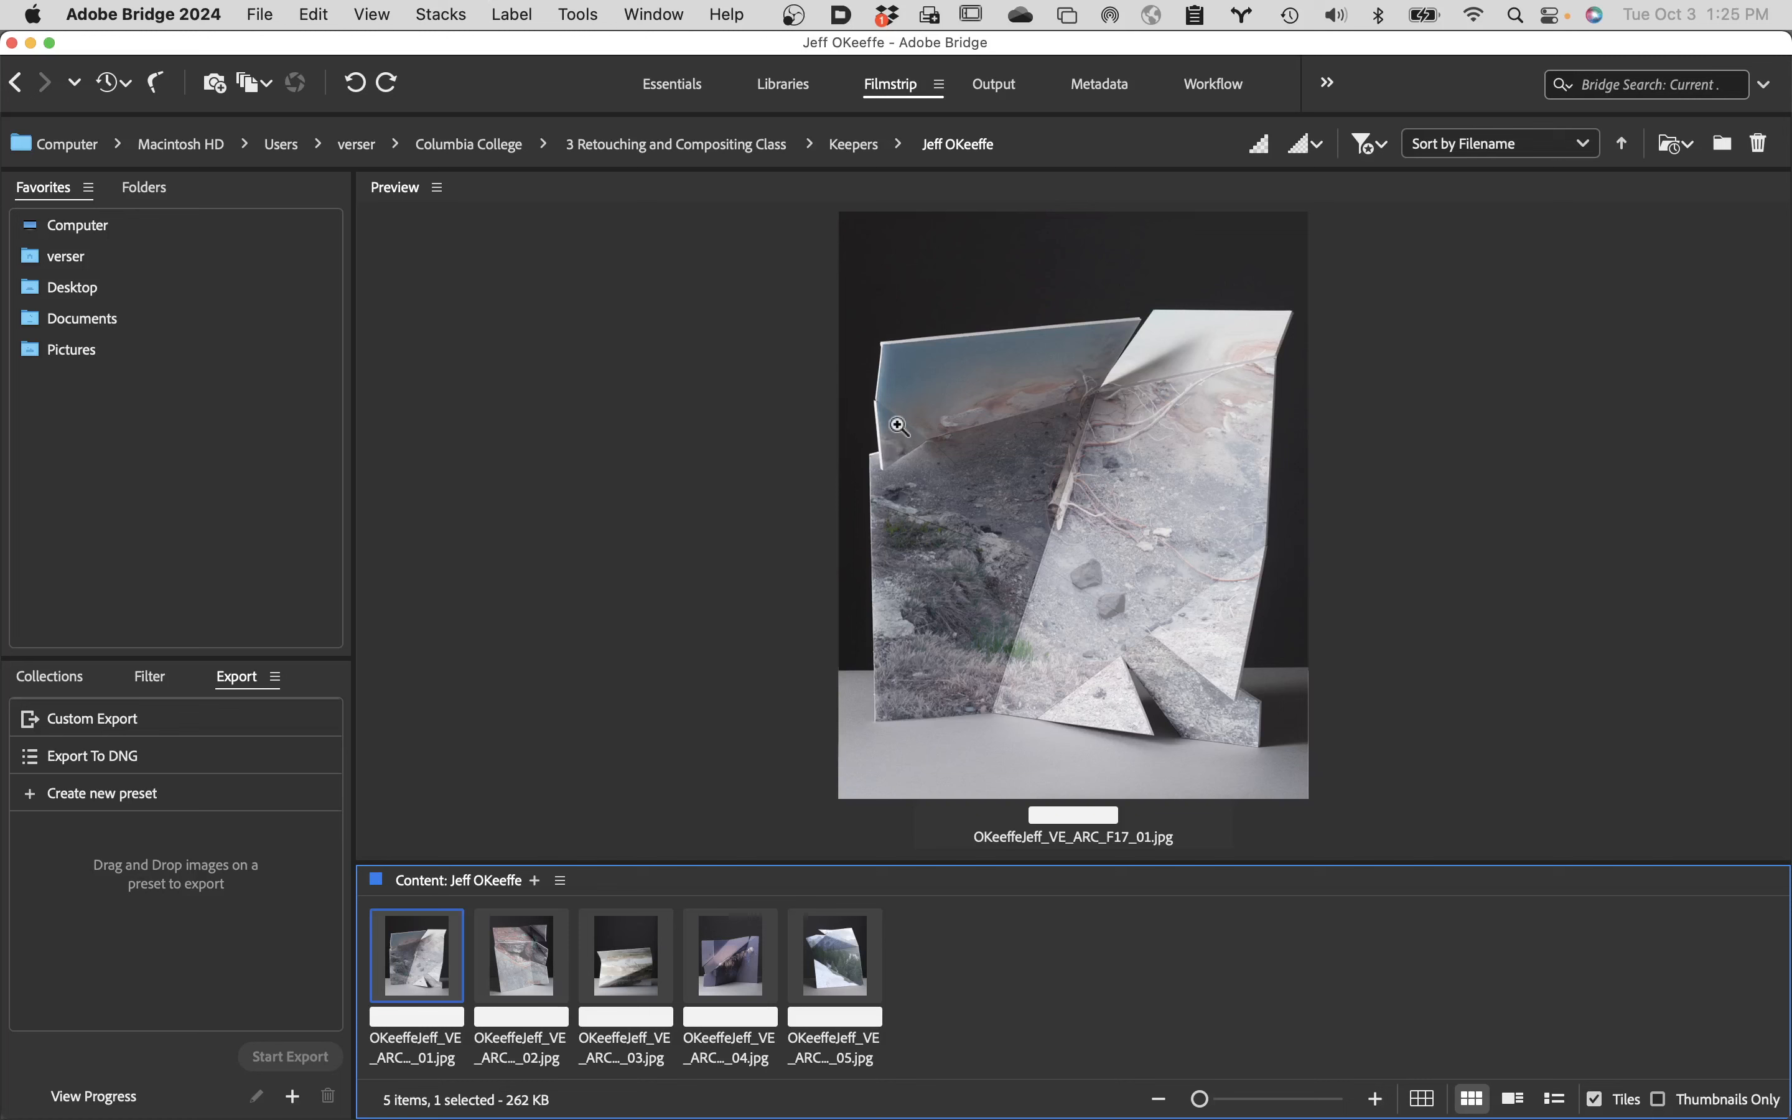
{"action": "left_click", "coordinate": [16, 83]}
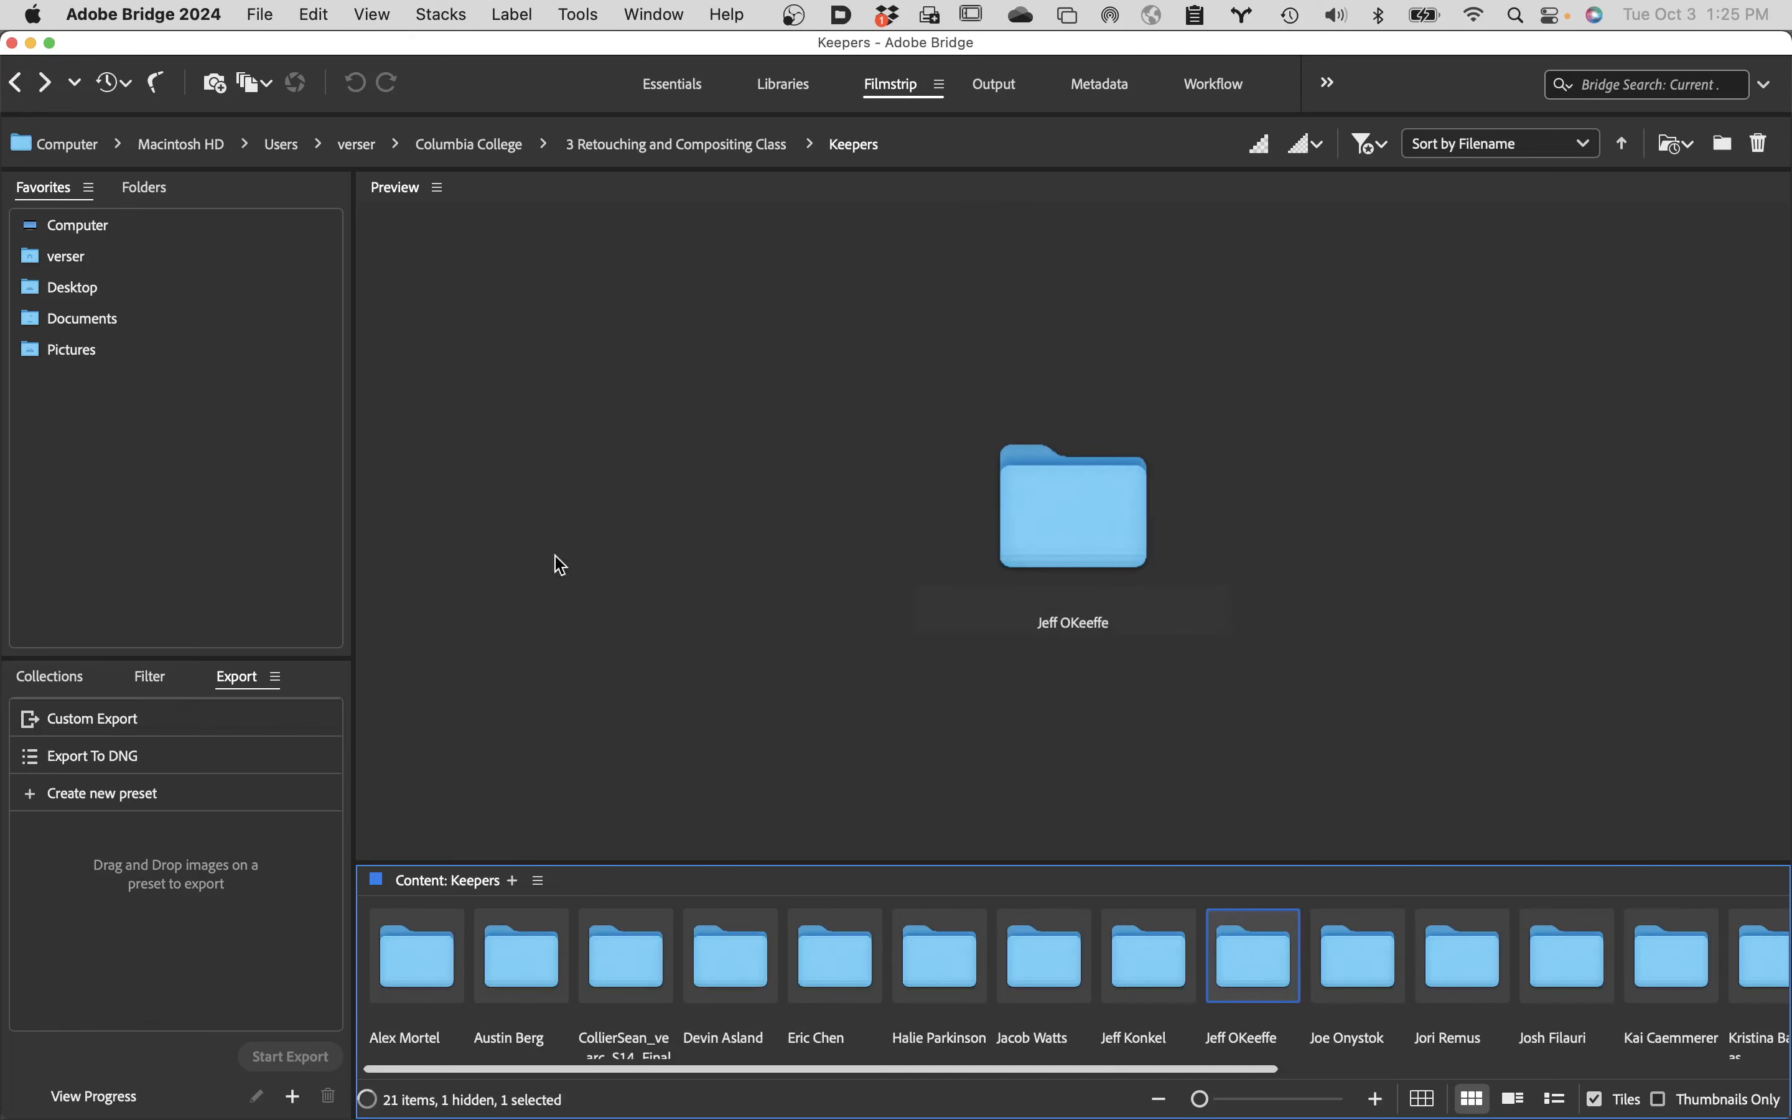
- Open the tenth student's folder, preview 20170427_ver_final_003.jpg through 20170505_ver_final_009.jpg, and return to the Keepers folder
{"action": "double_click", "coordinate": [1355, 976]}
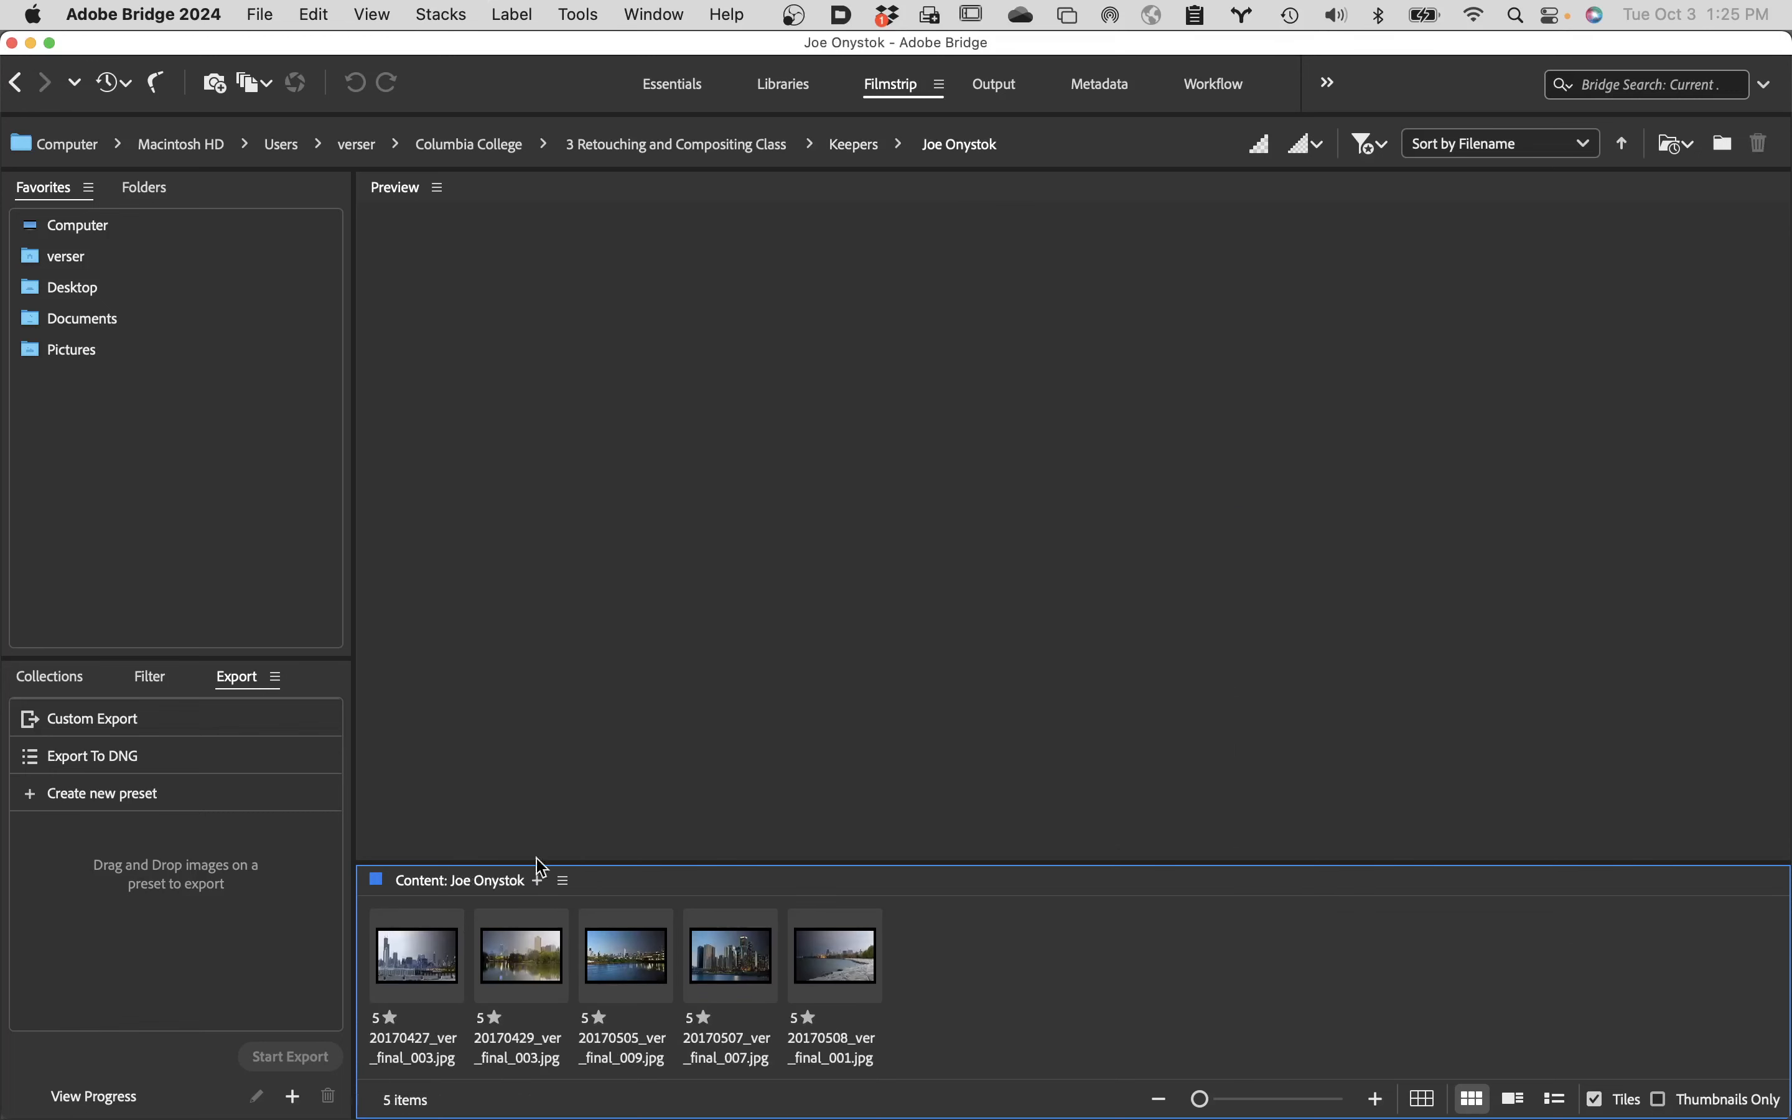
{"action": "left_click", "coordinate": [418, 969]}
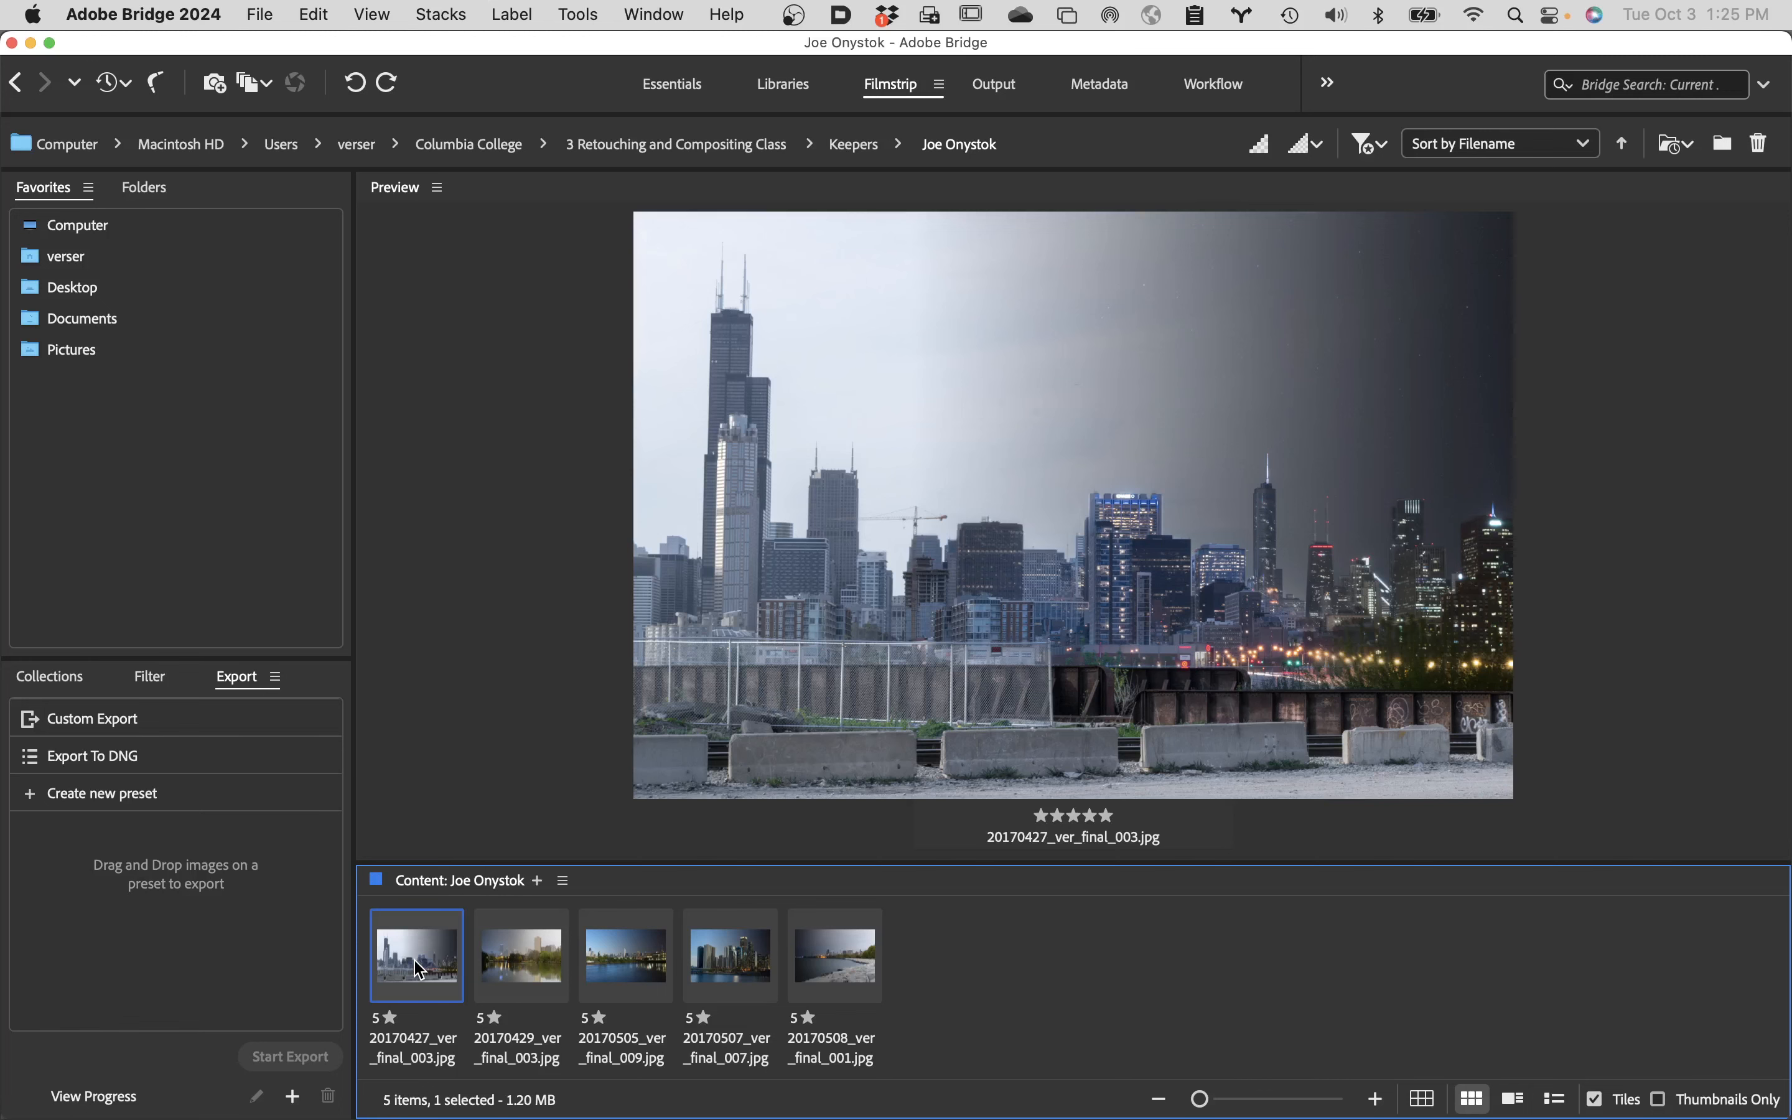
{"action": "key", "text": "Right"}
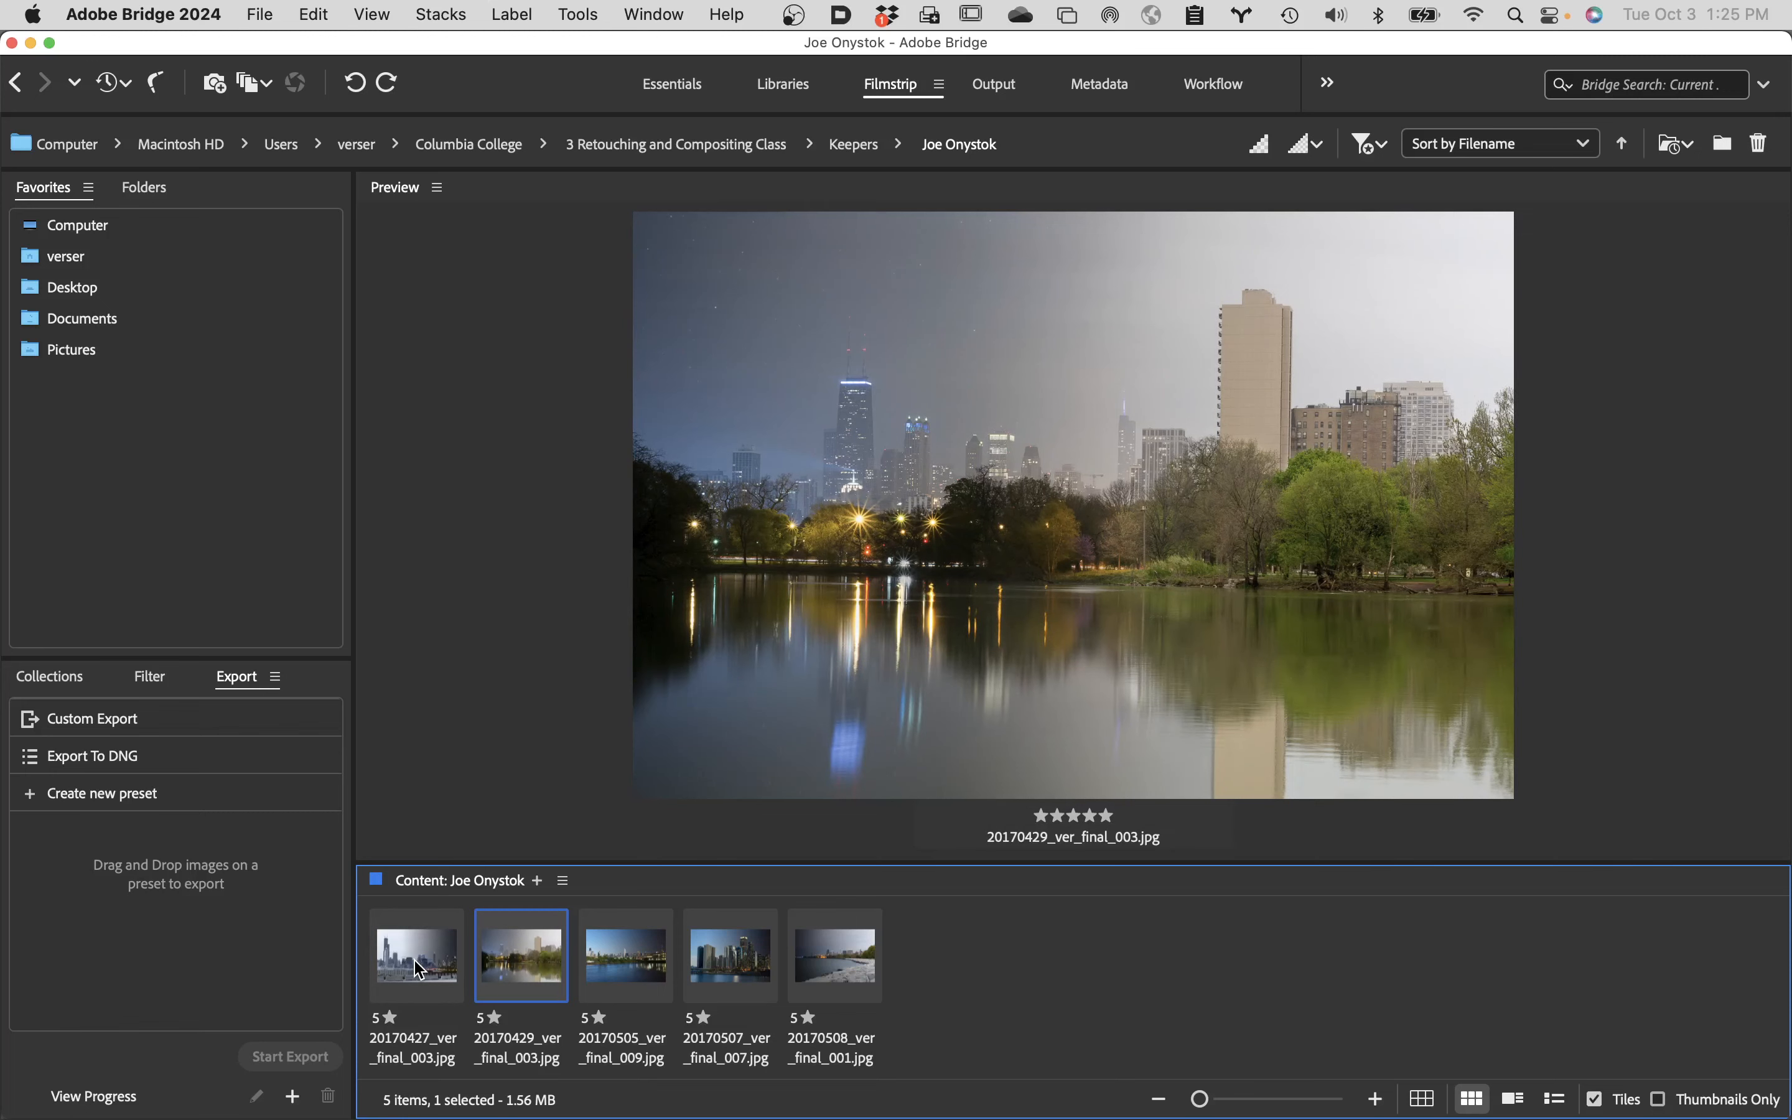
{"action": "key", "text": "Right"}
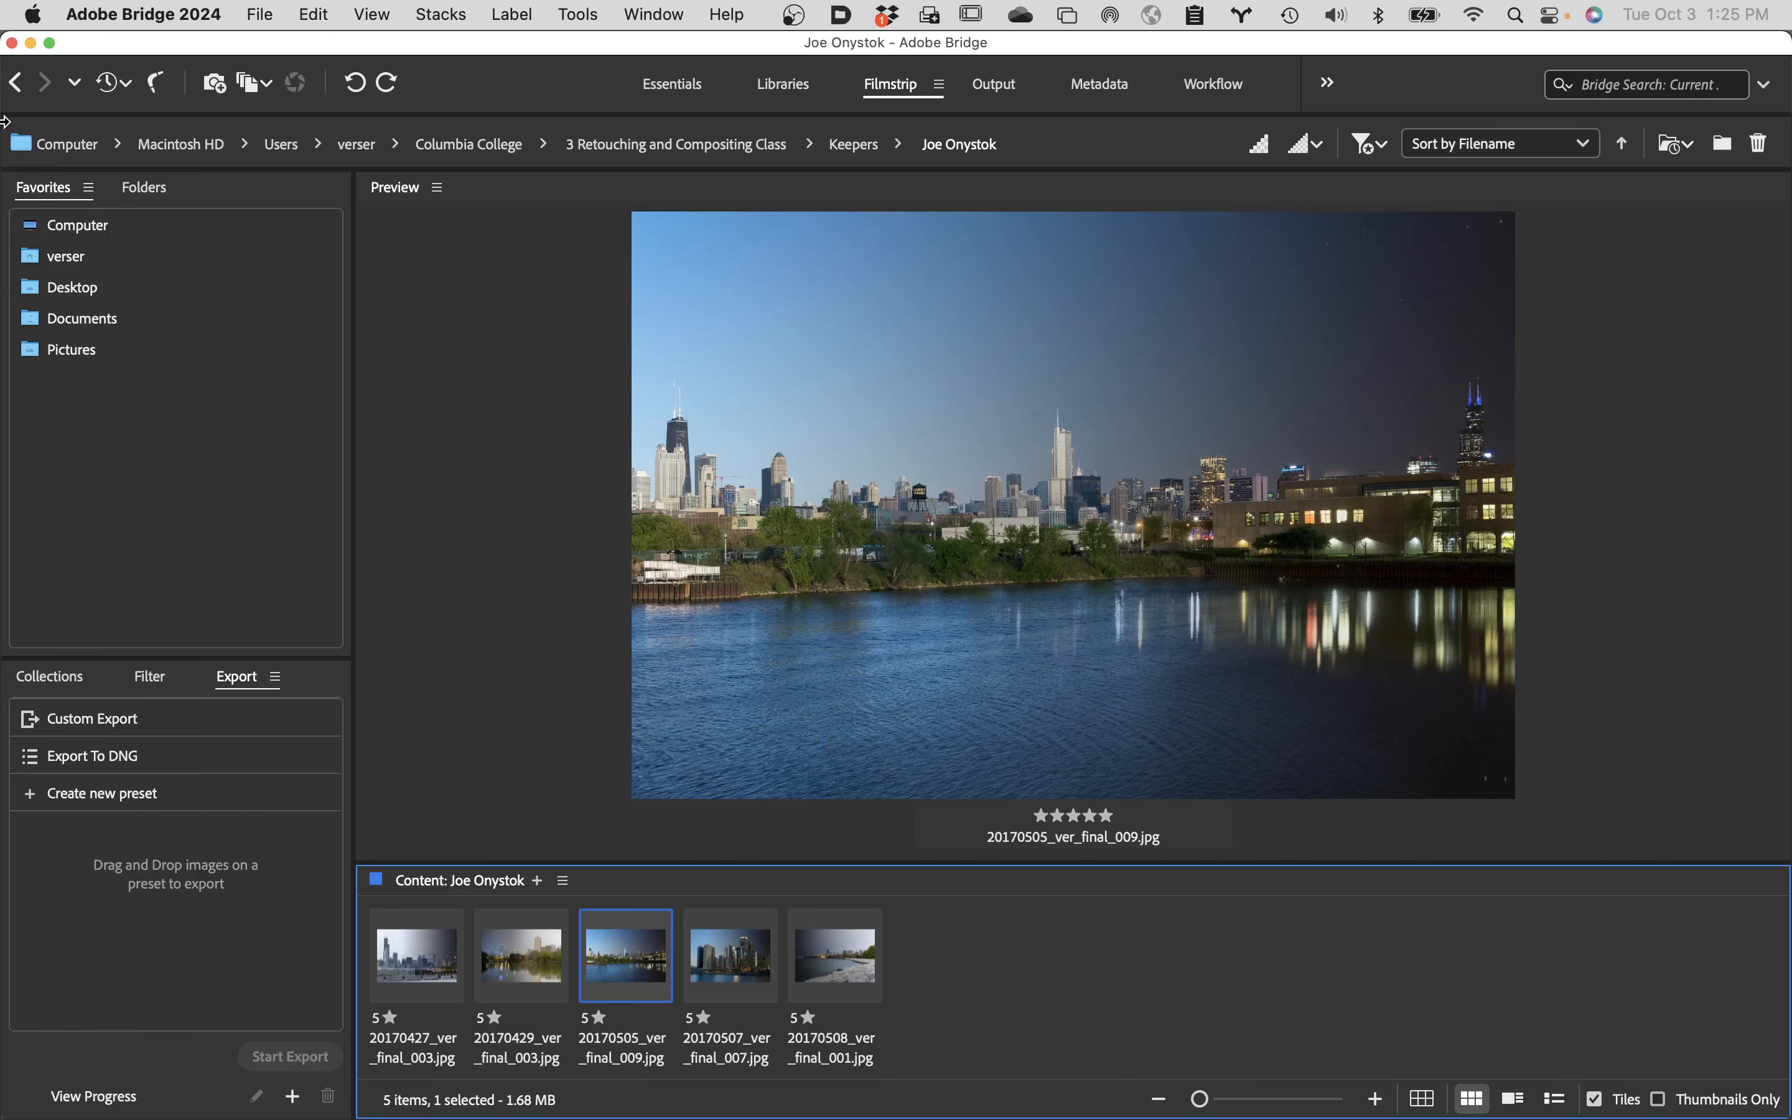
{"action": "left_click", "coordinate": [16, 85]}
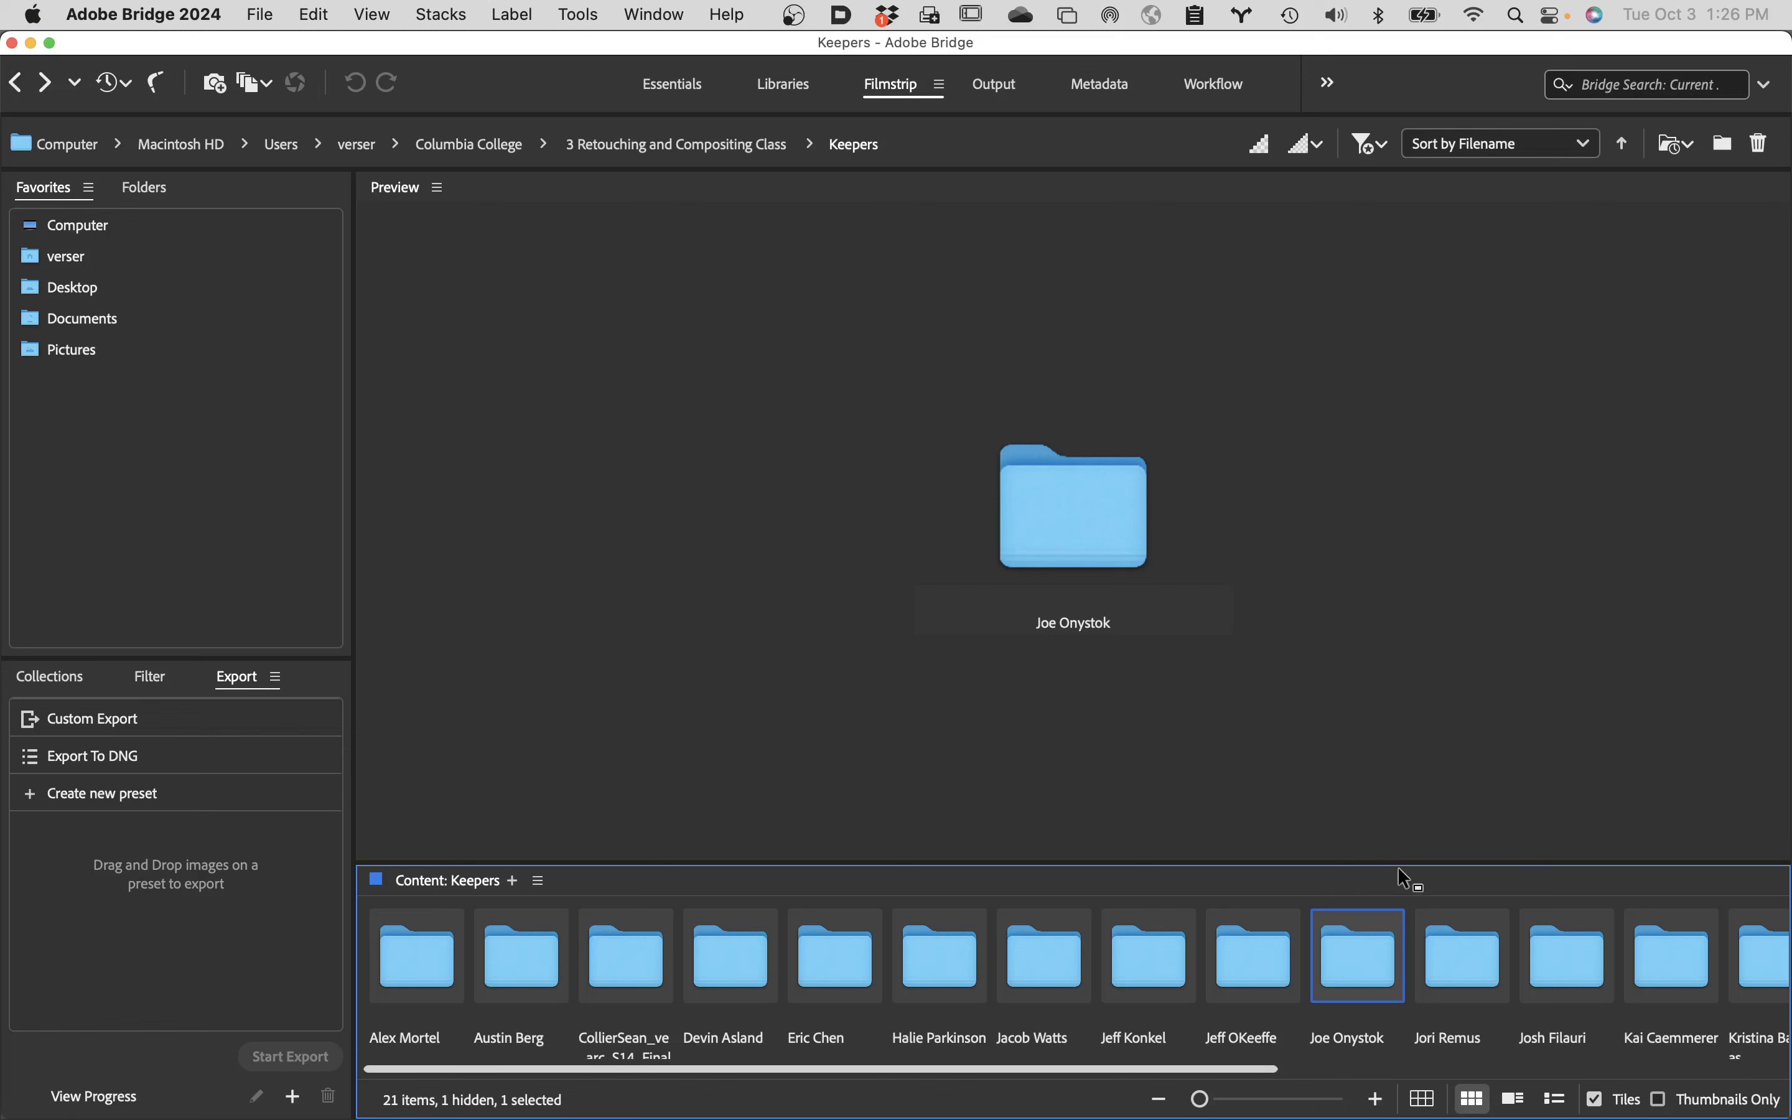
- Open the eleventh student's folder, select both PSD files, and open them in Photoshop
{"action": "double_click", "coordinate": [1463, 965]}
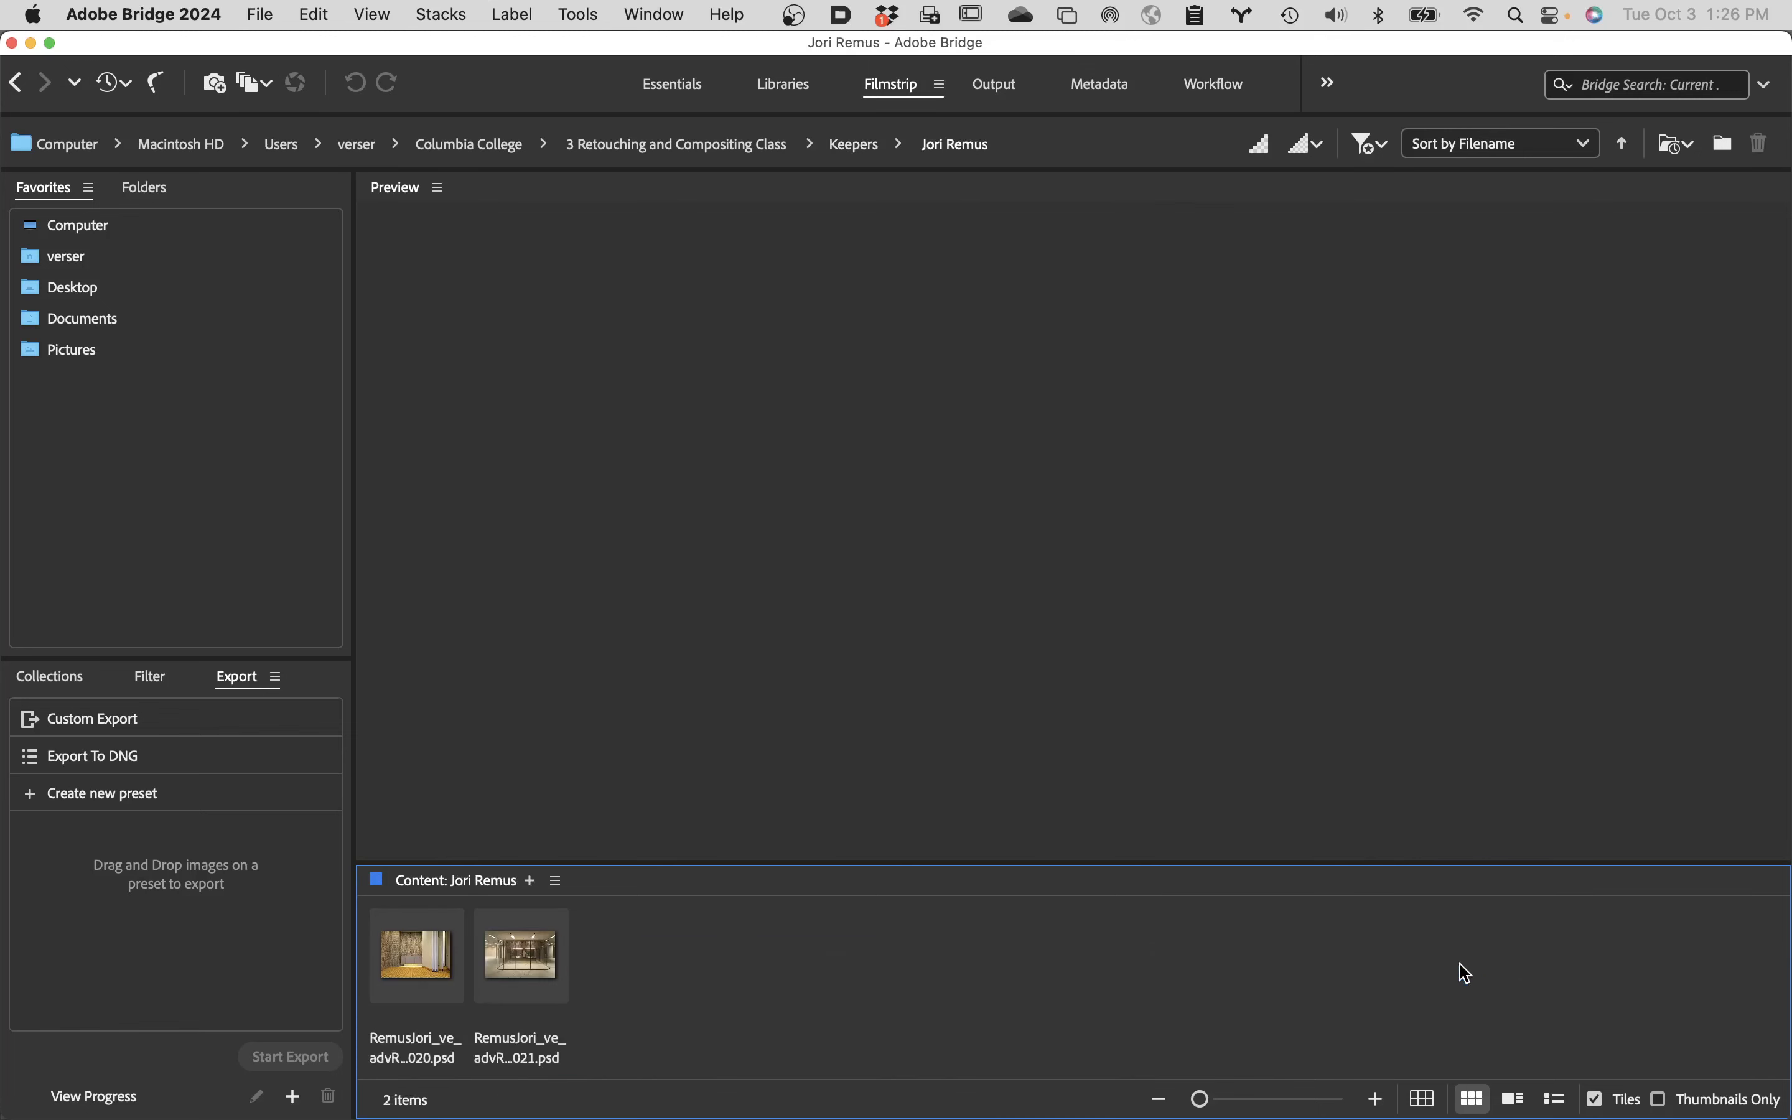
{"action": "left_click", "coordinate": [398, 961]}
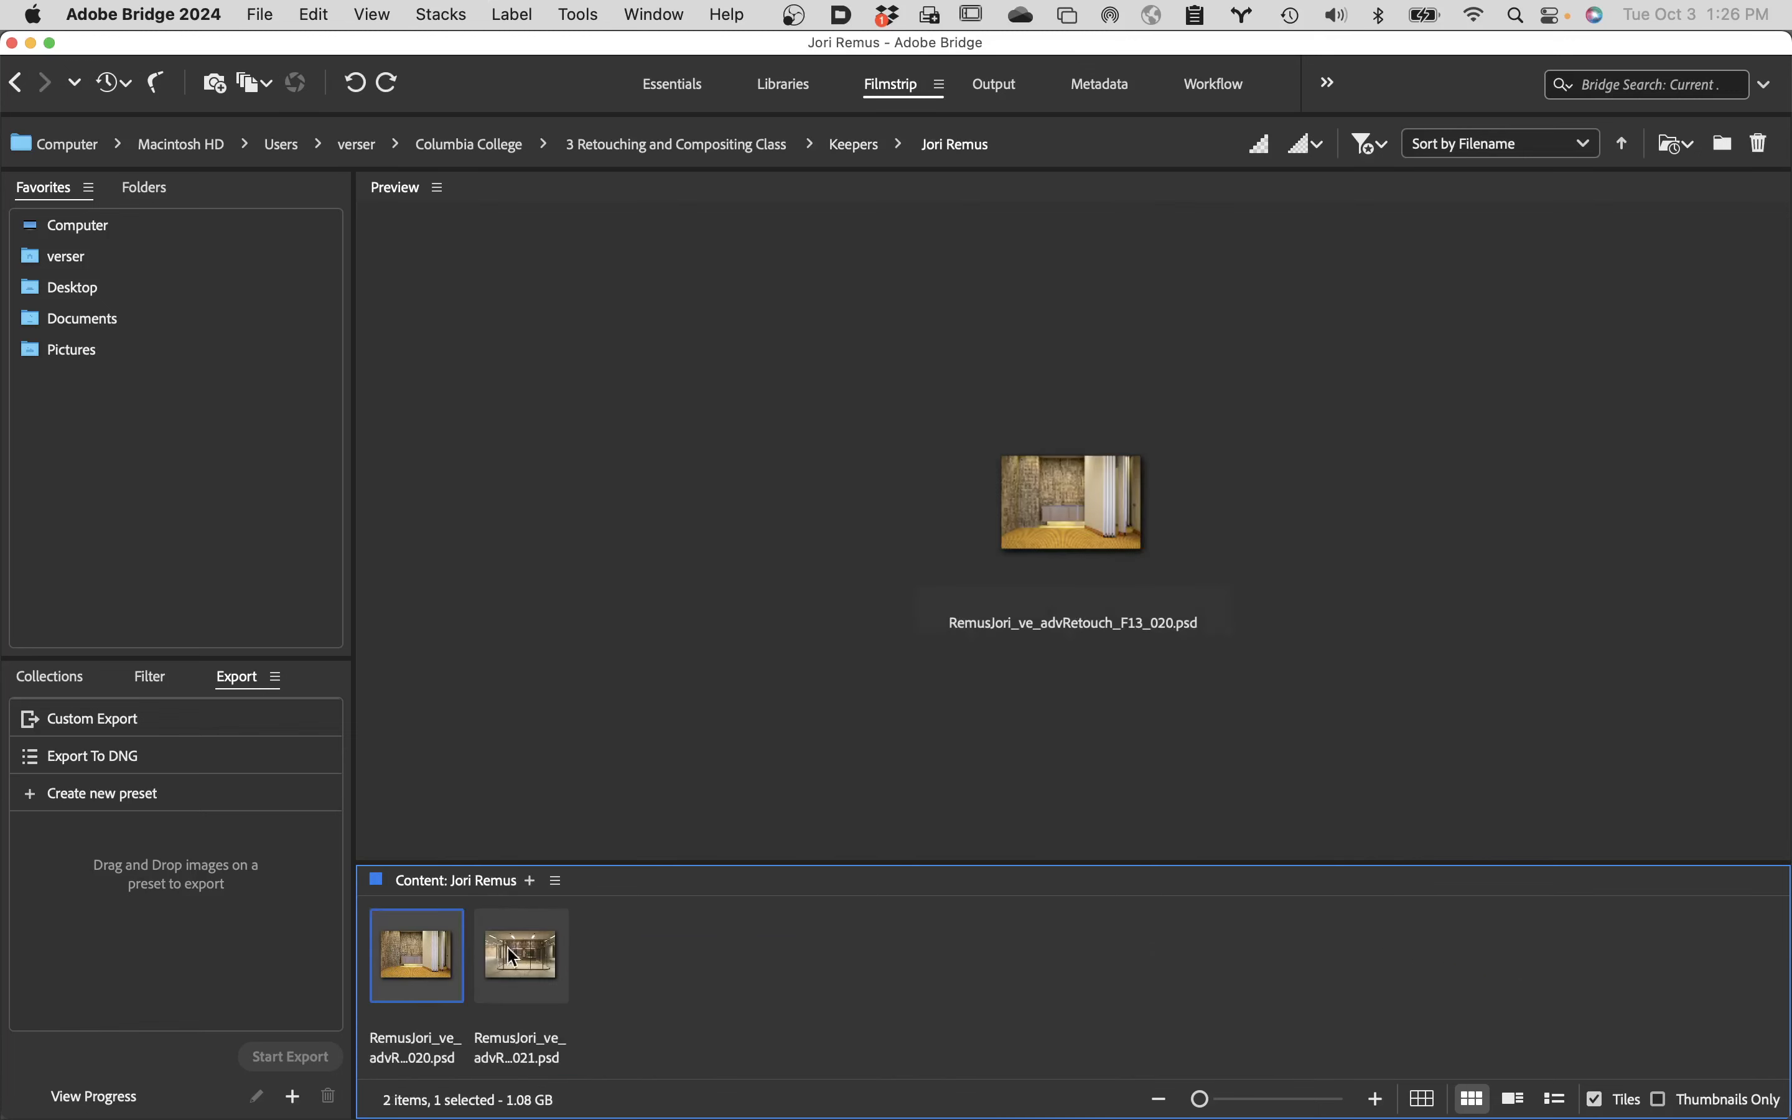
{"action": "left_click", "coordinate": [534, 957], "text": "shift"}
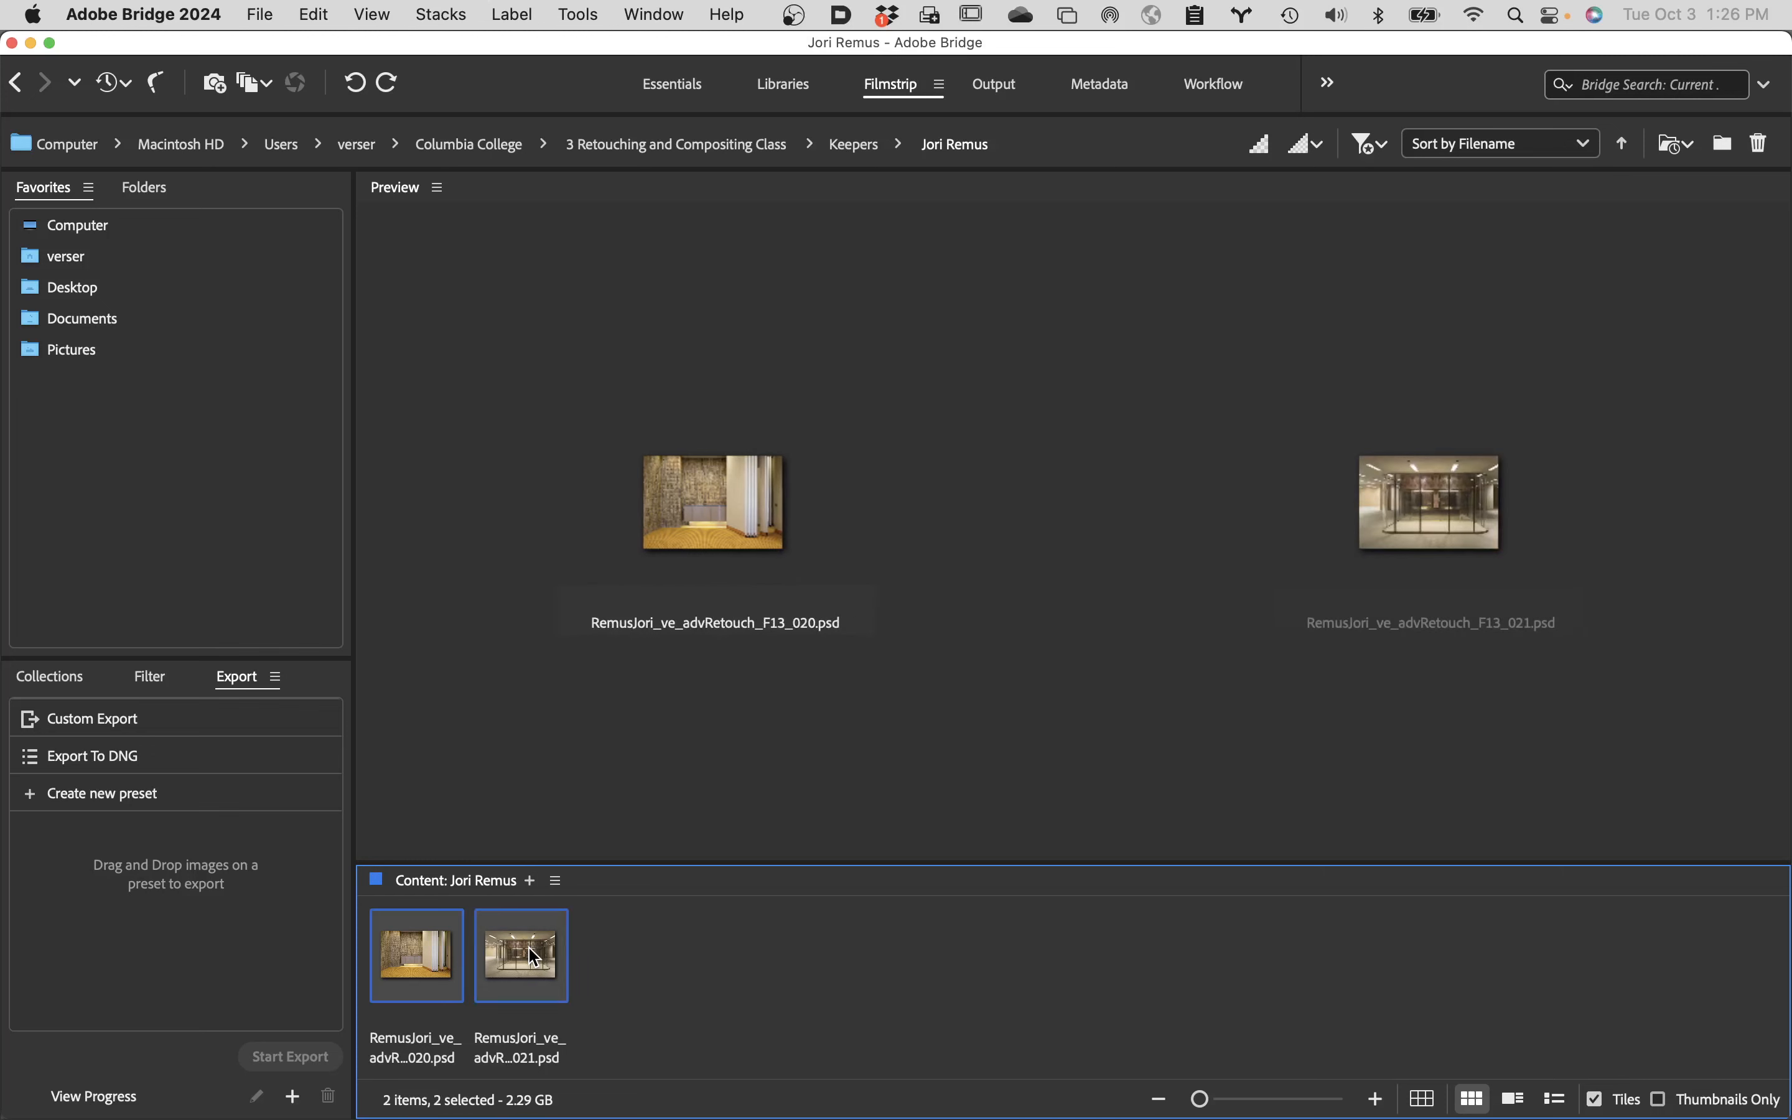
{"action": "double_click", "coordinate": [534, 957]}
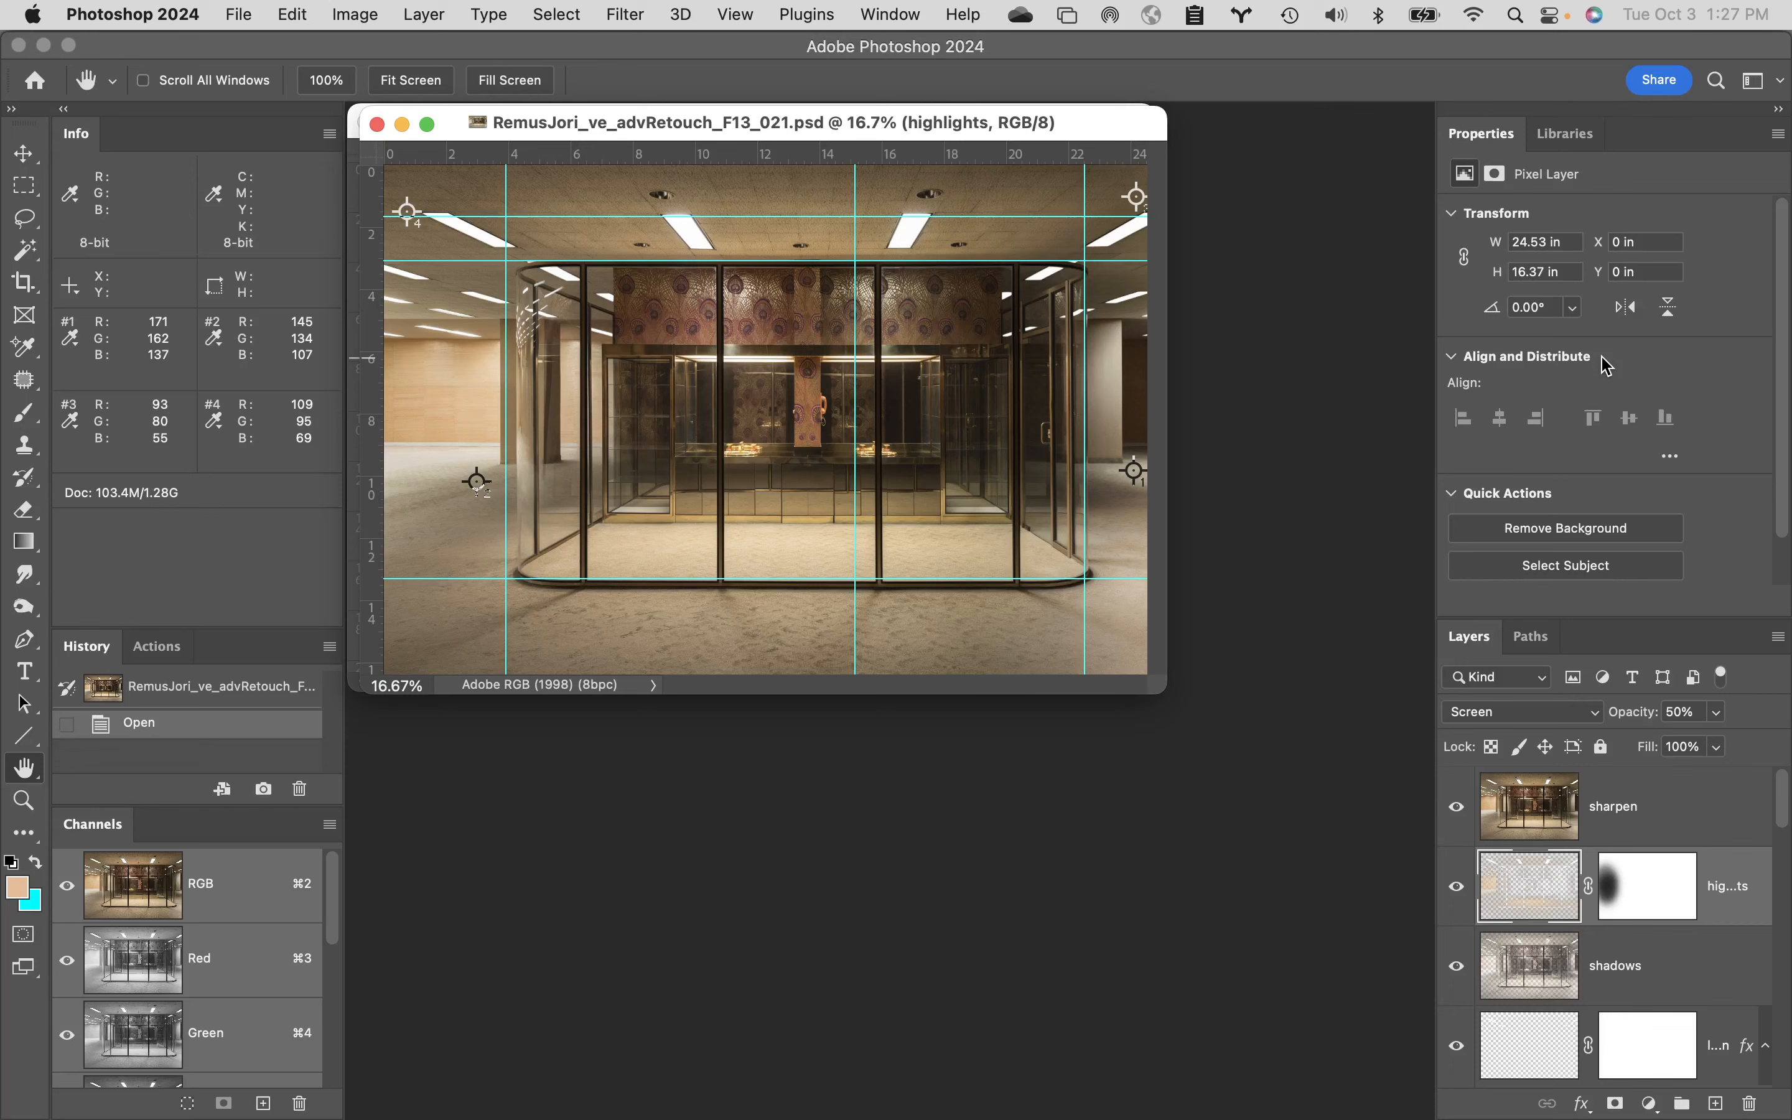
- Hide the guides and compare the whole retouched image with its original by repeatedly isolating the bottom layer and restoring all layers
{"action": "double_click", "coordinate": [27, 768]}
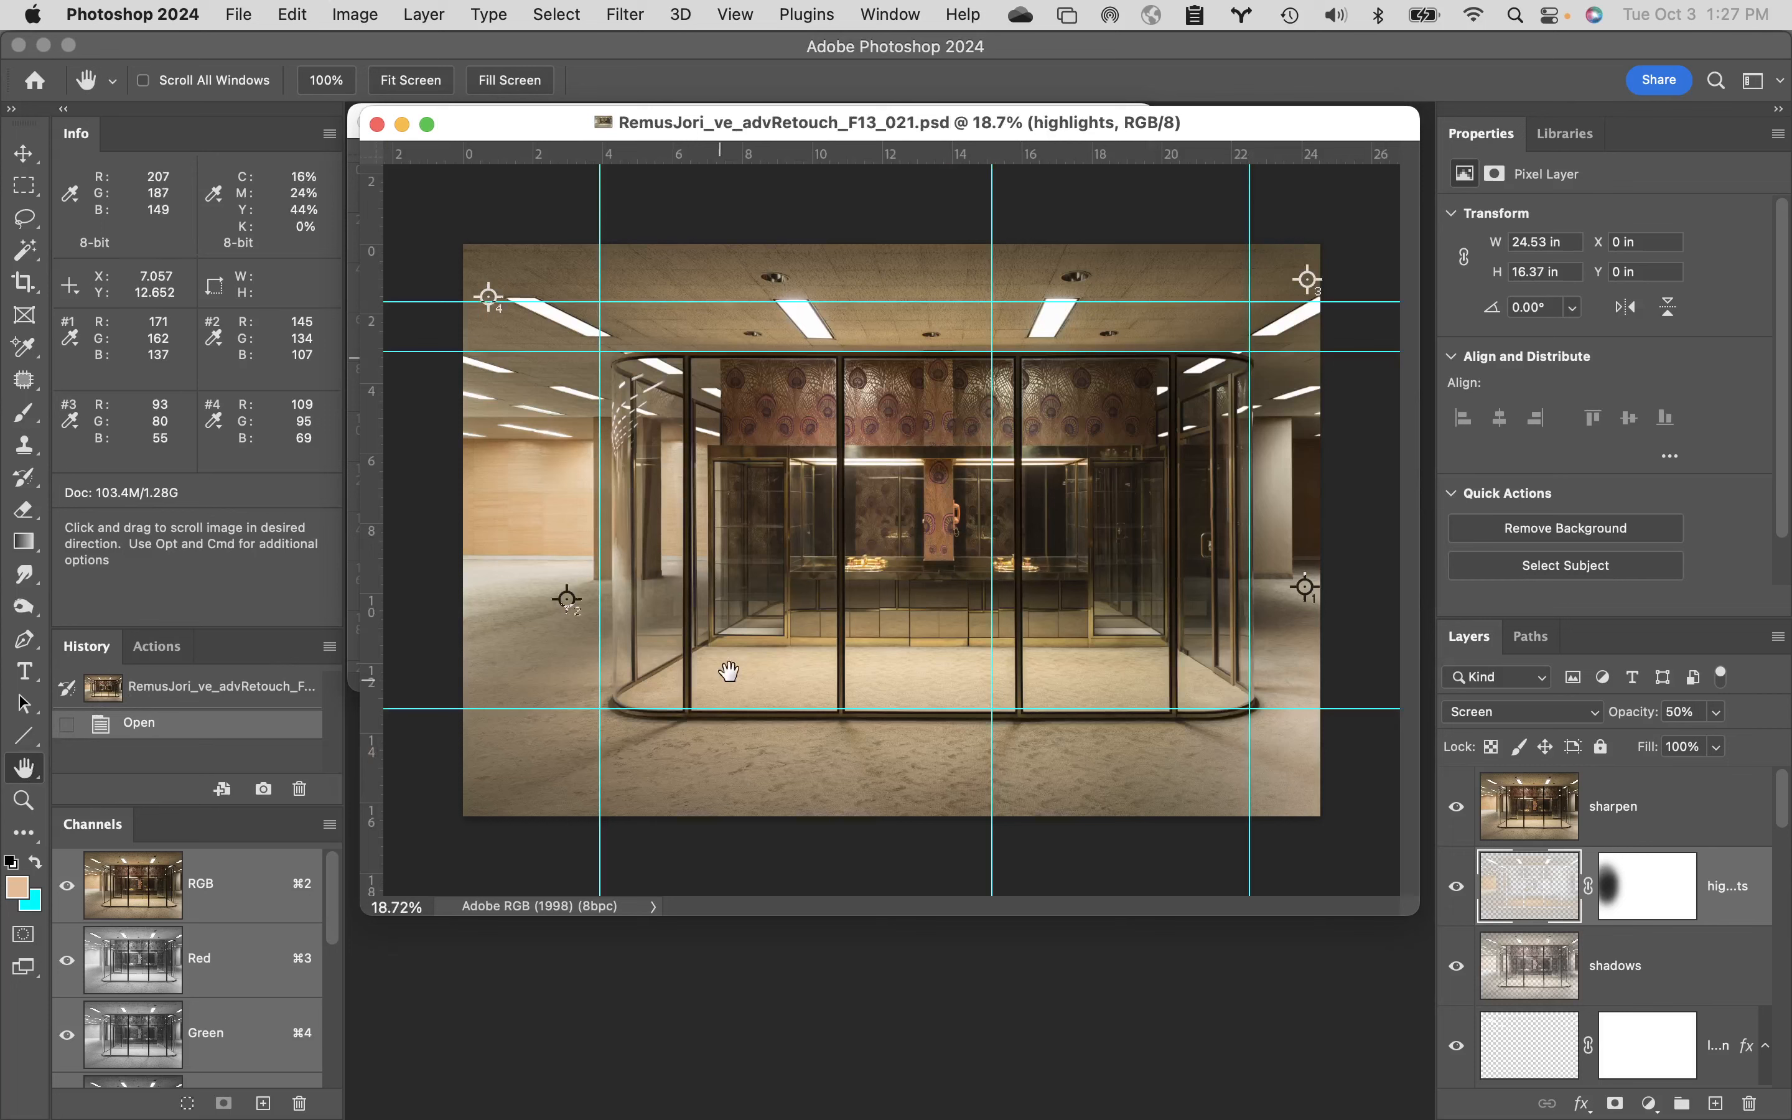
{"action": "key", "text": "super+h"}
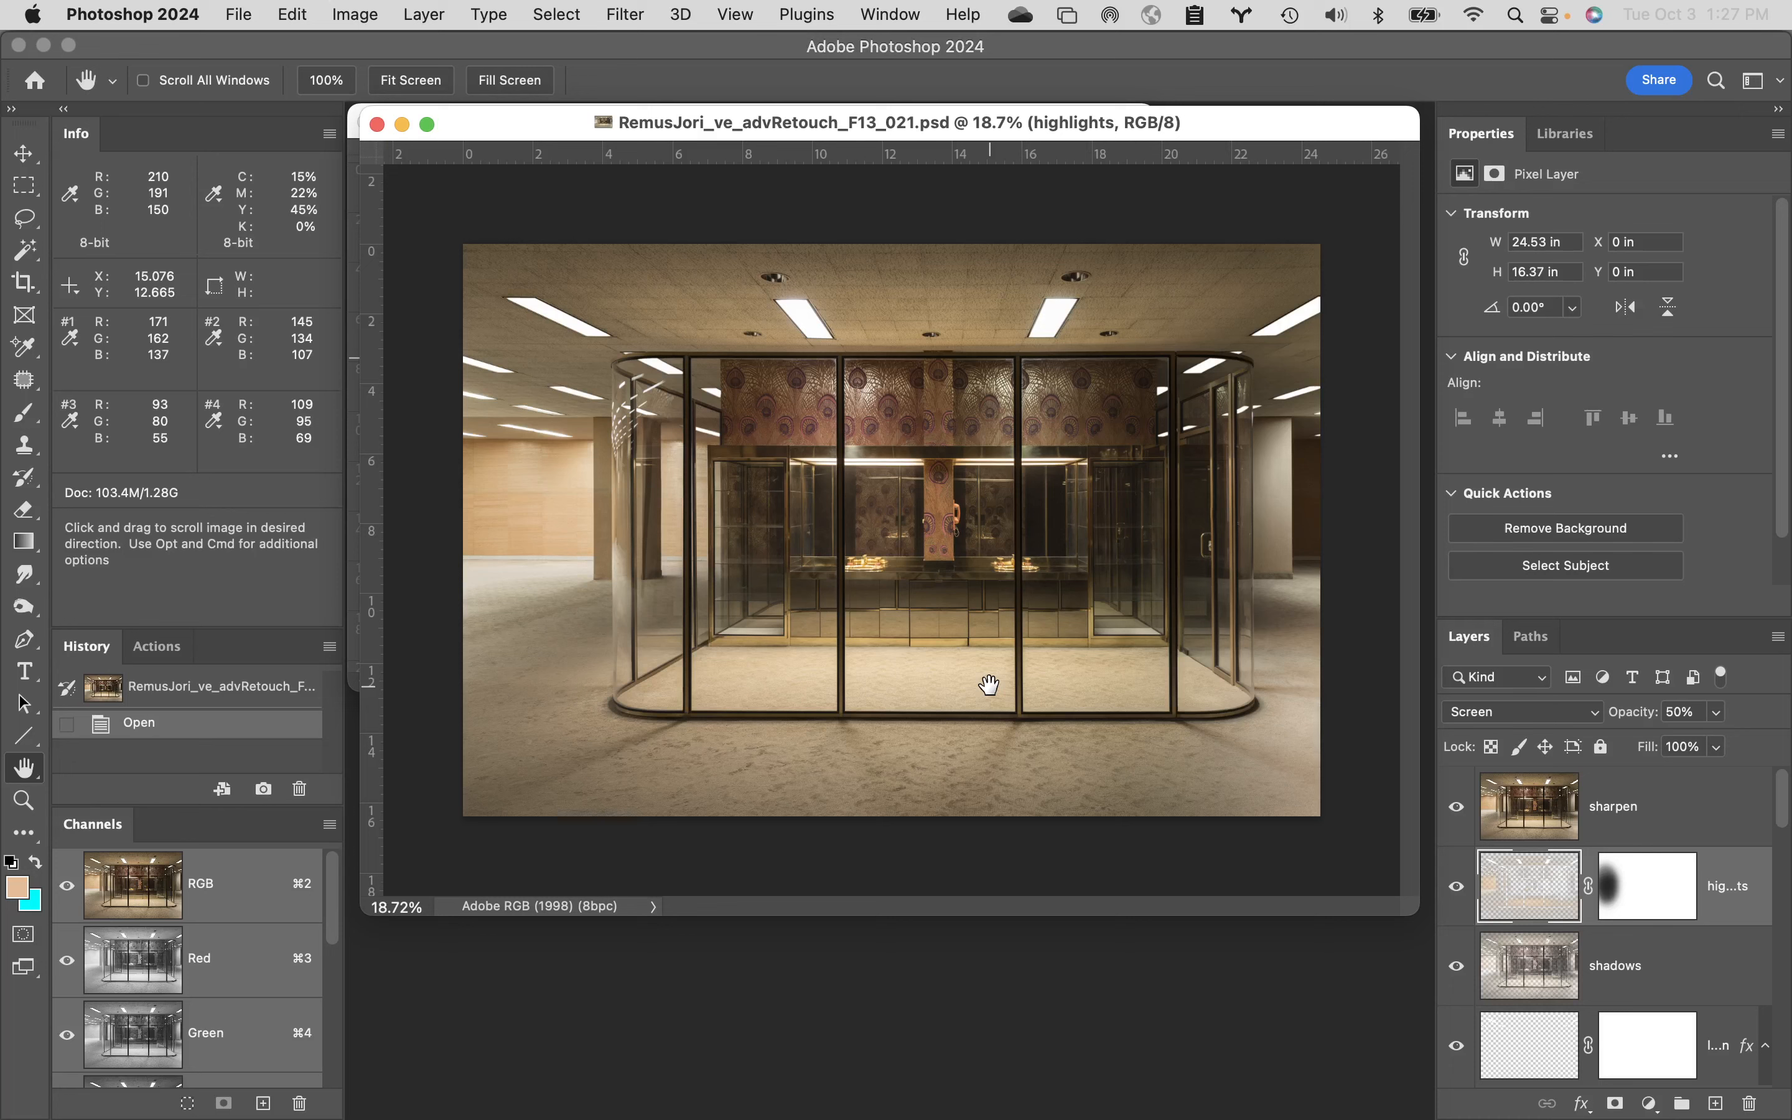
{"action": "scroll", "coordinate": [1725, 1008], "scroll_direction": "down", "scroll_amount": 5}
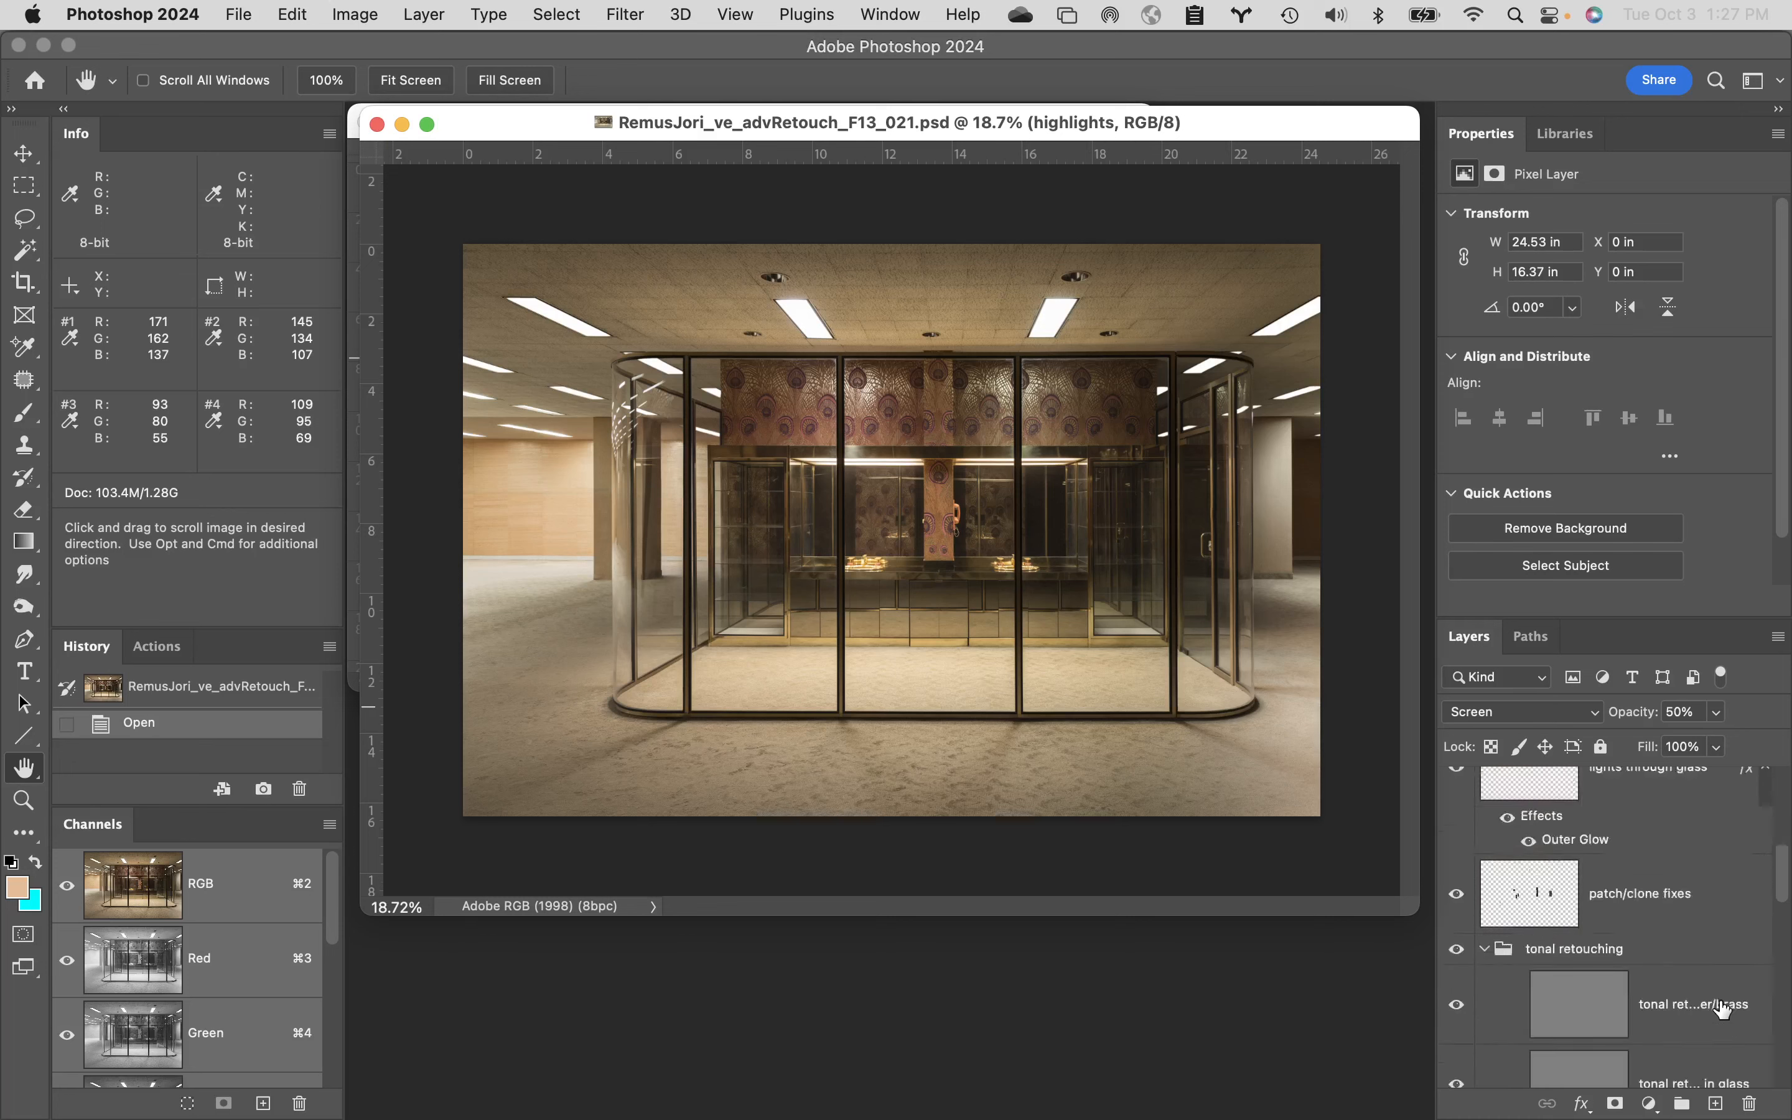
{"action": "scroll", "coordinate": [1722, 1009], "scroll_direction": "down", "scroll_amount": 15}
{"action": "left_click", "coordinate": [1457, 1049], "text": "alt"}
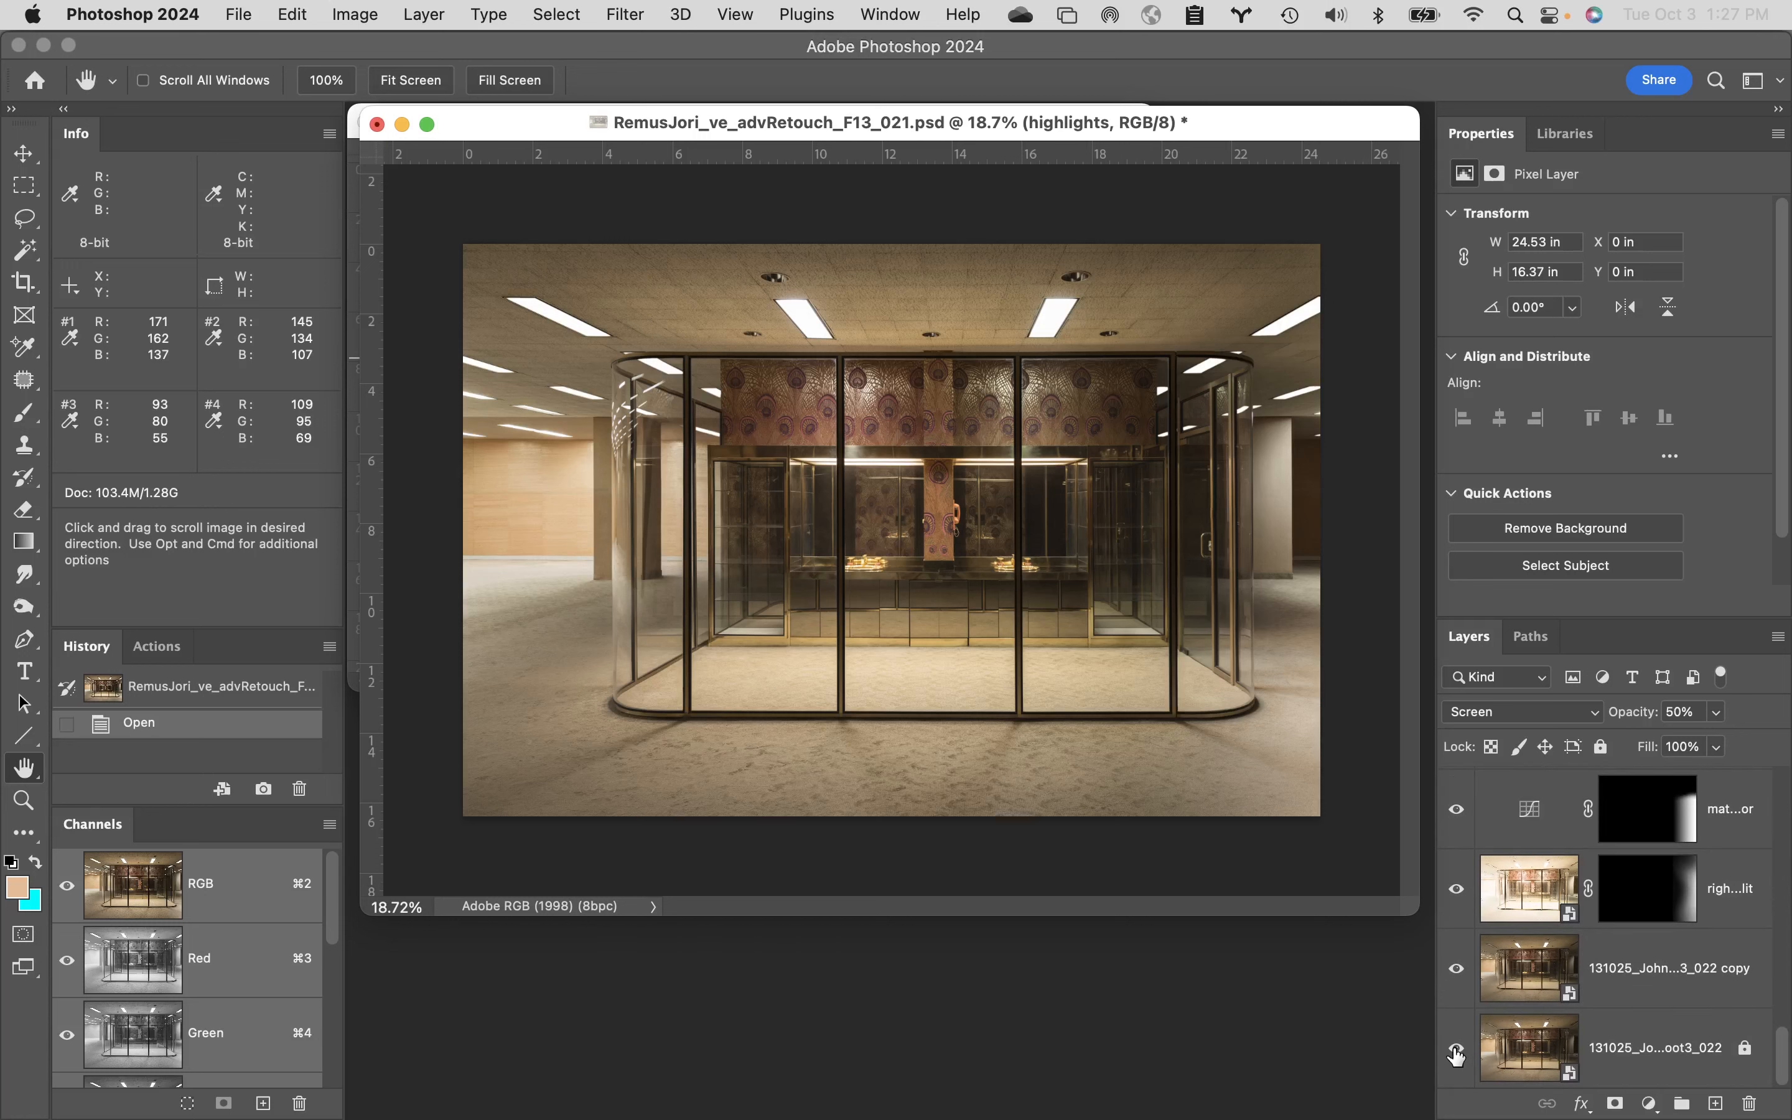
{"action": "left_click", "coordinate": [1455, 1051], "text": "alt"}
{"action": "left_click", "coordinate": [1456, 1051], "text": "alt"}
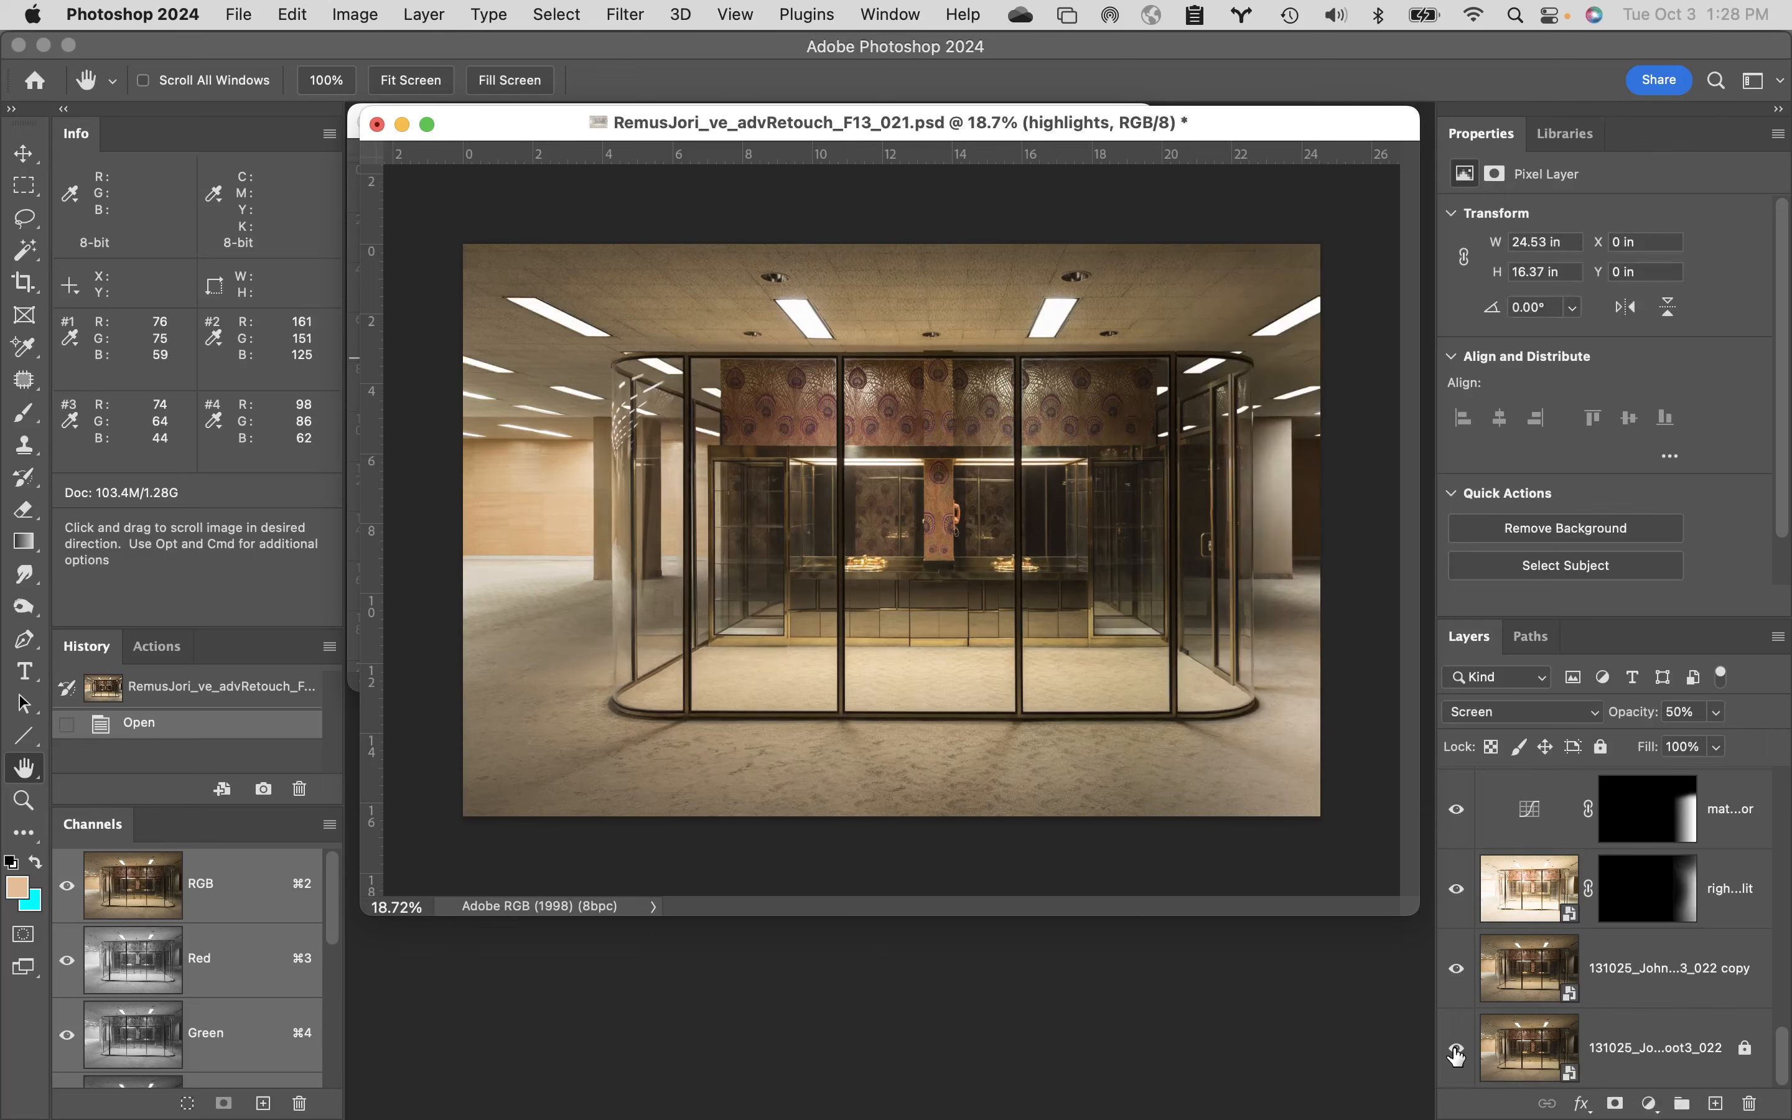
{"action": "left_click", "coordinate": [1456, 1052], "text": "alt"}
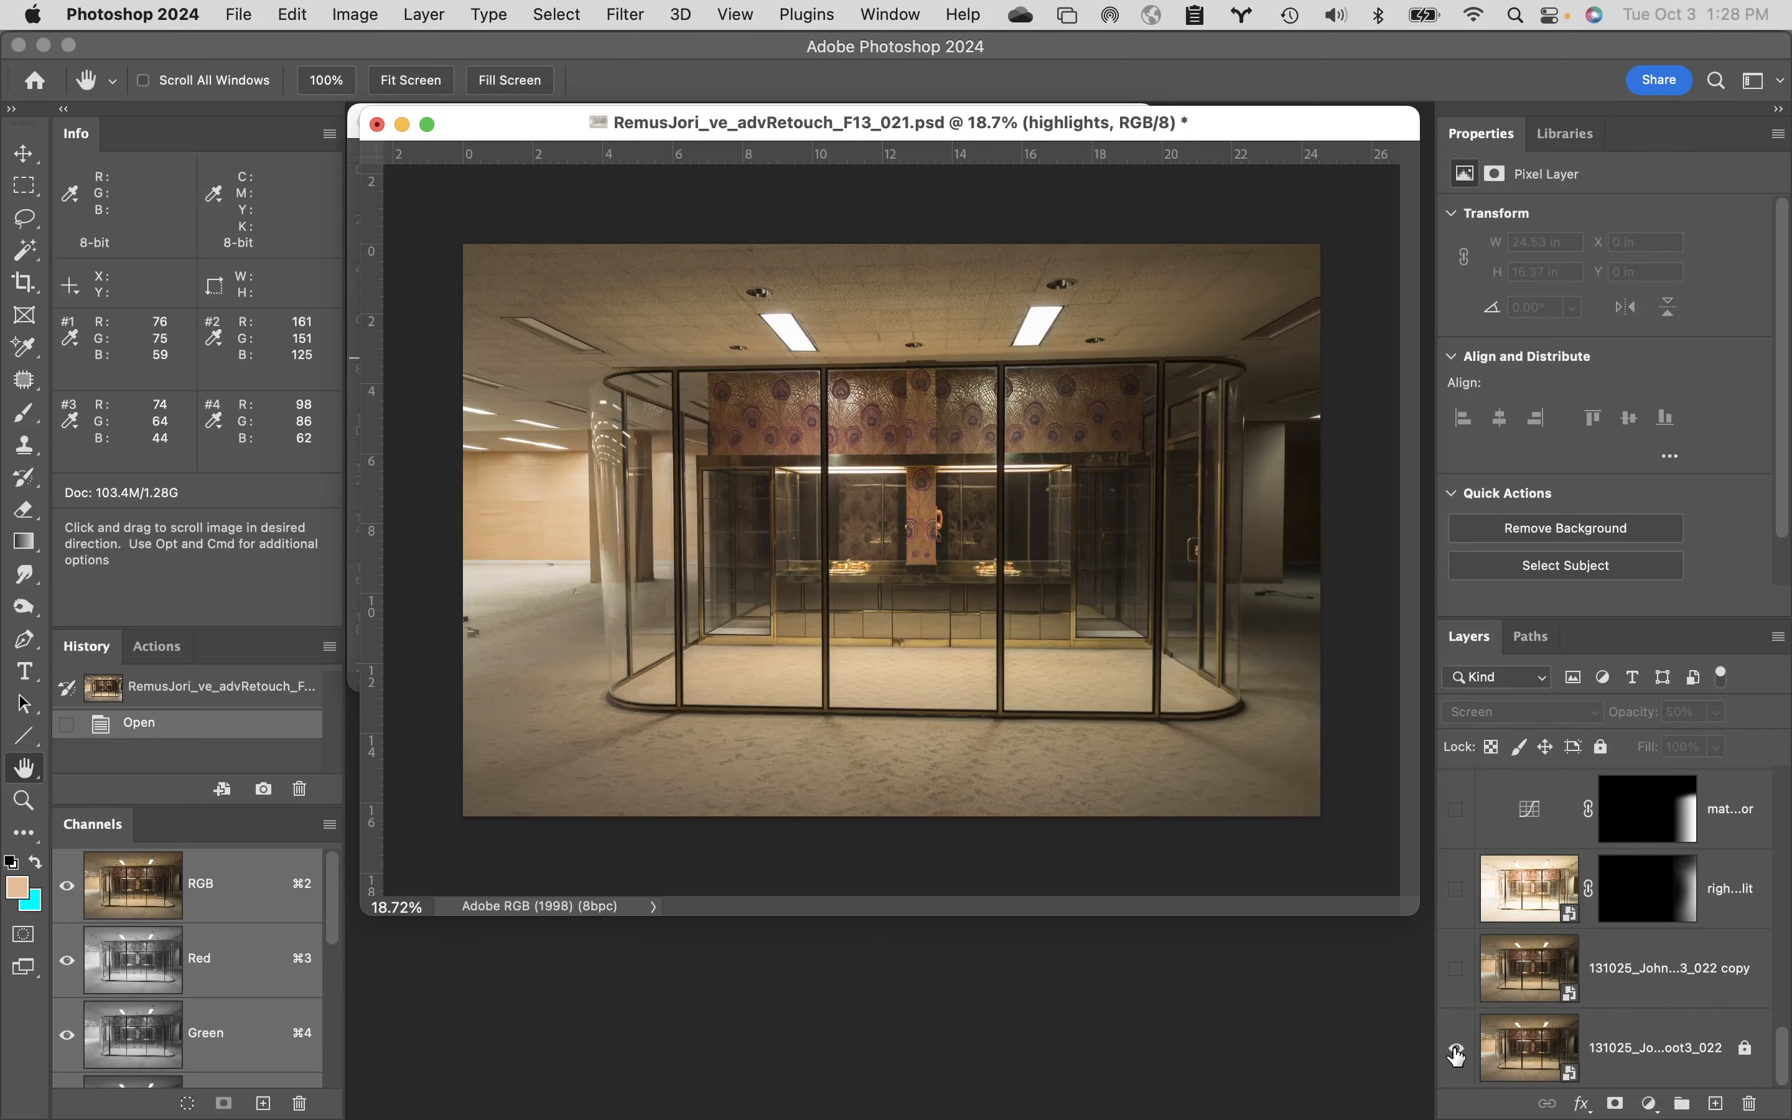
{"action": "left_click", "coordinate": [1456, 1051], "text": "alt"}
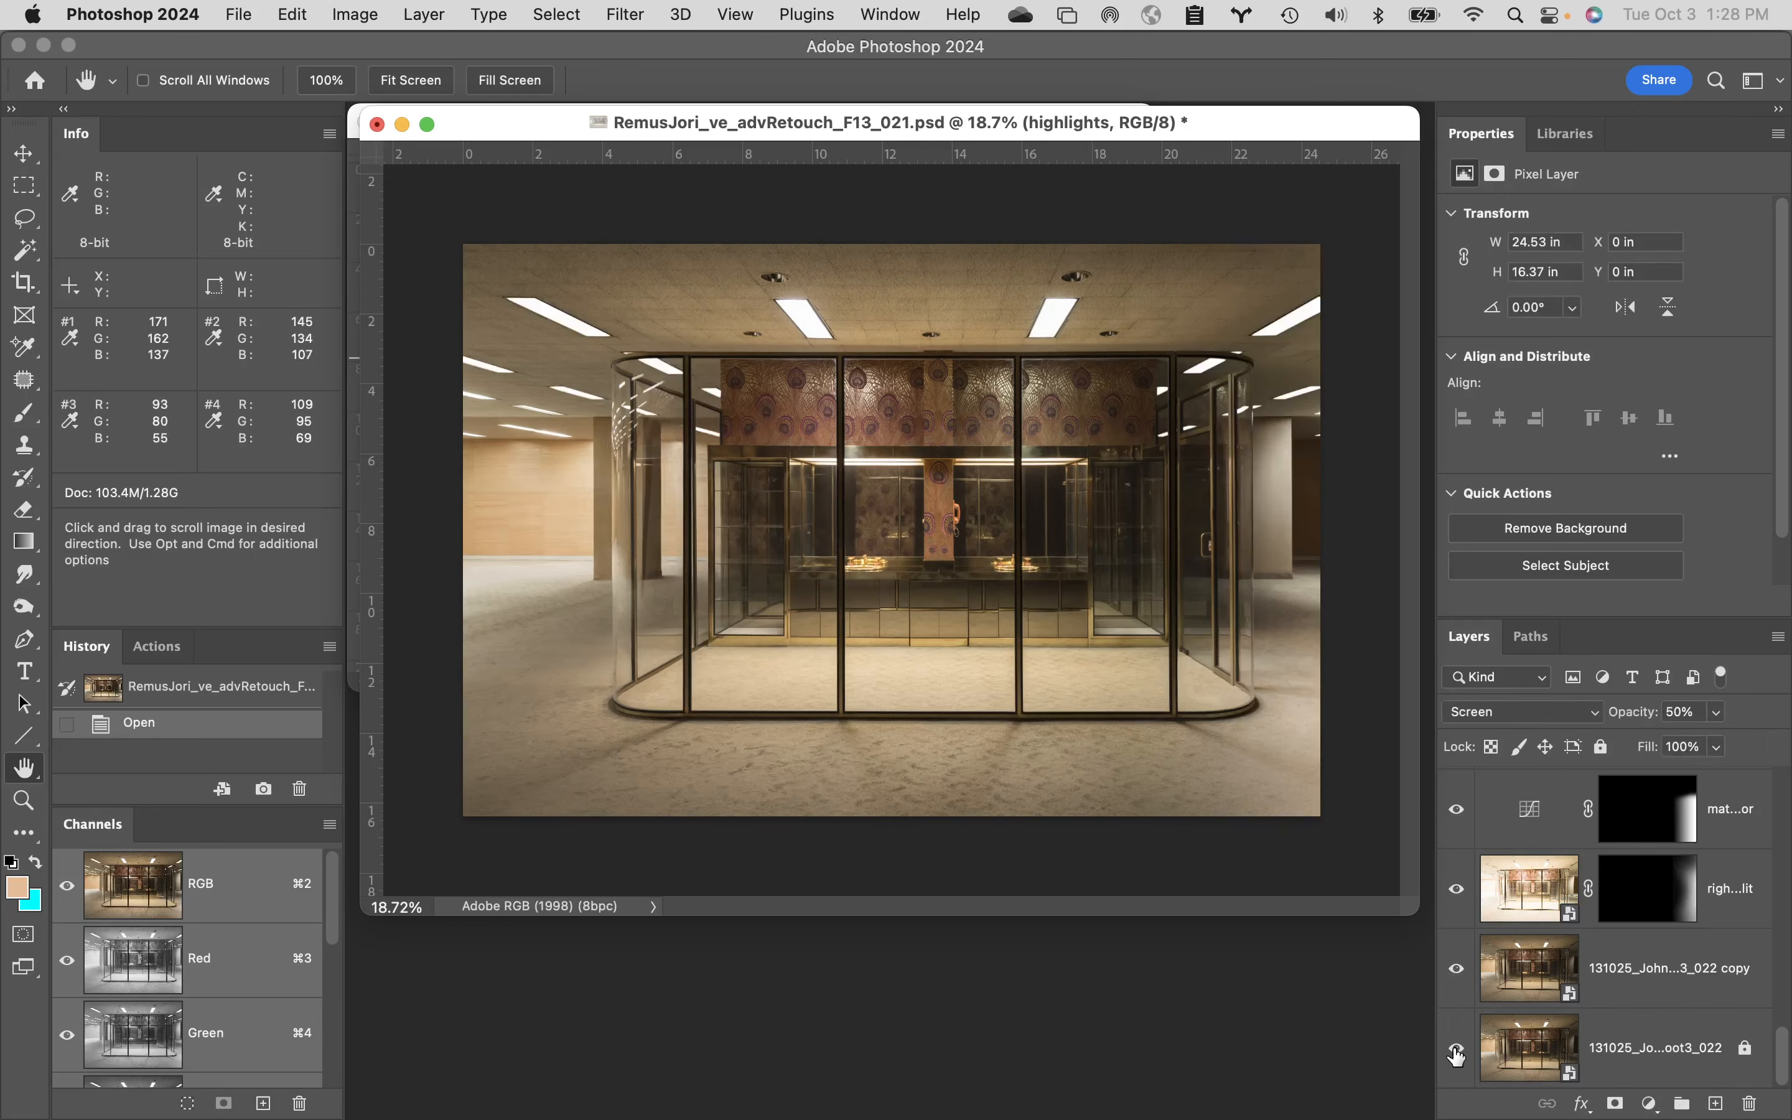
{"action": "left_click", "coordinate": [1455, 1052], "text": "alt"}
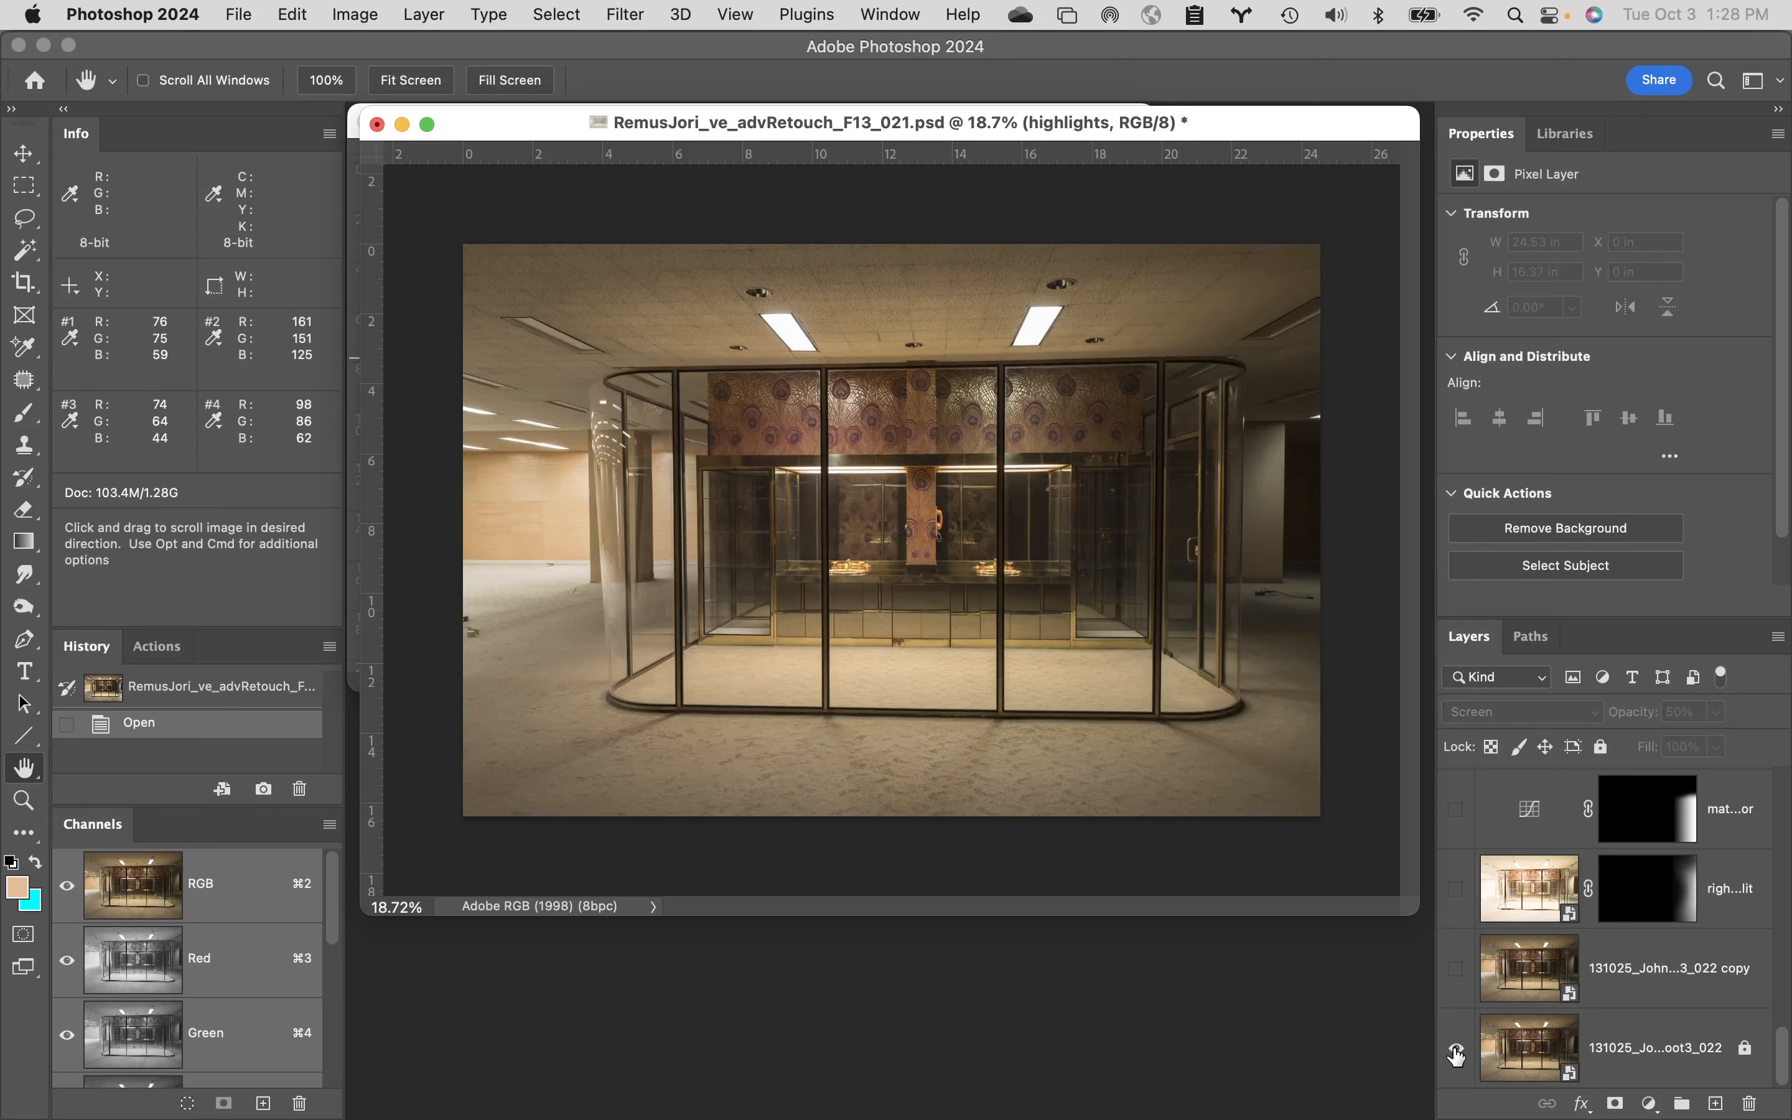
{"action": "left_click", "coordinate": [1456, 1051], "text": "alt"}
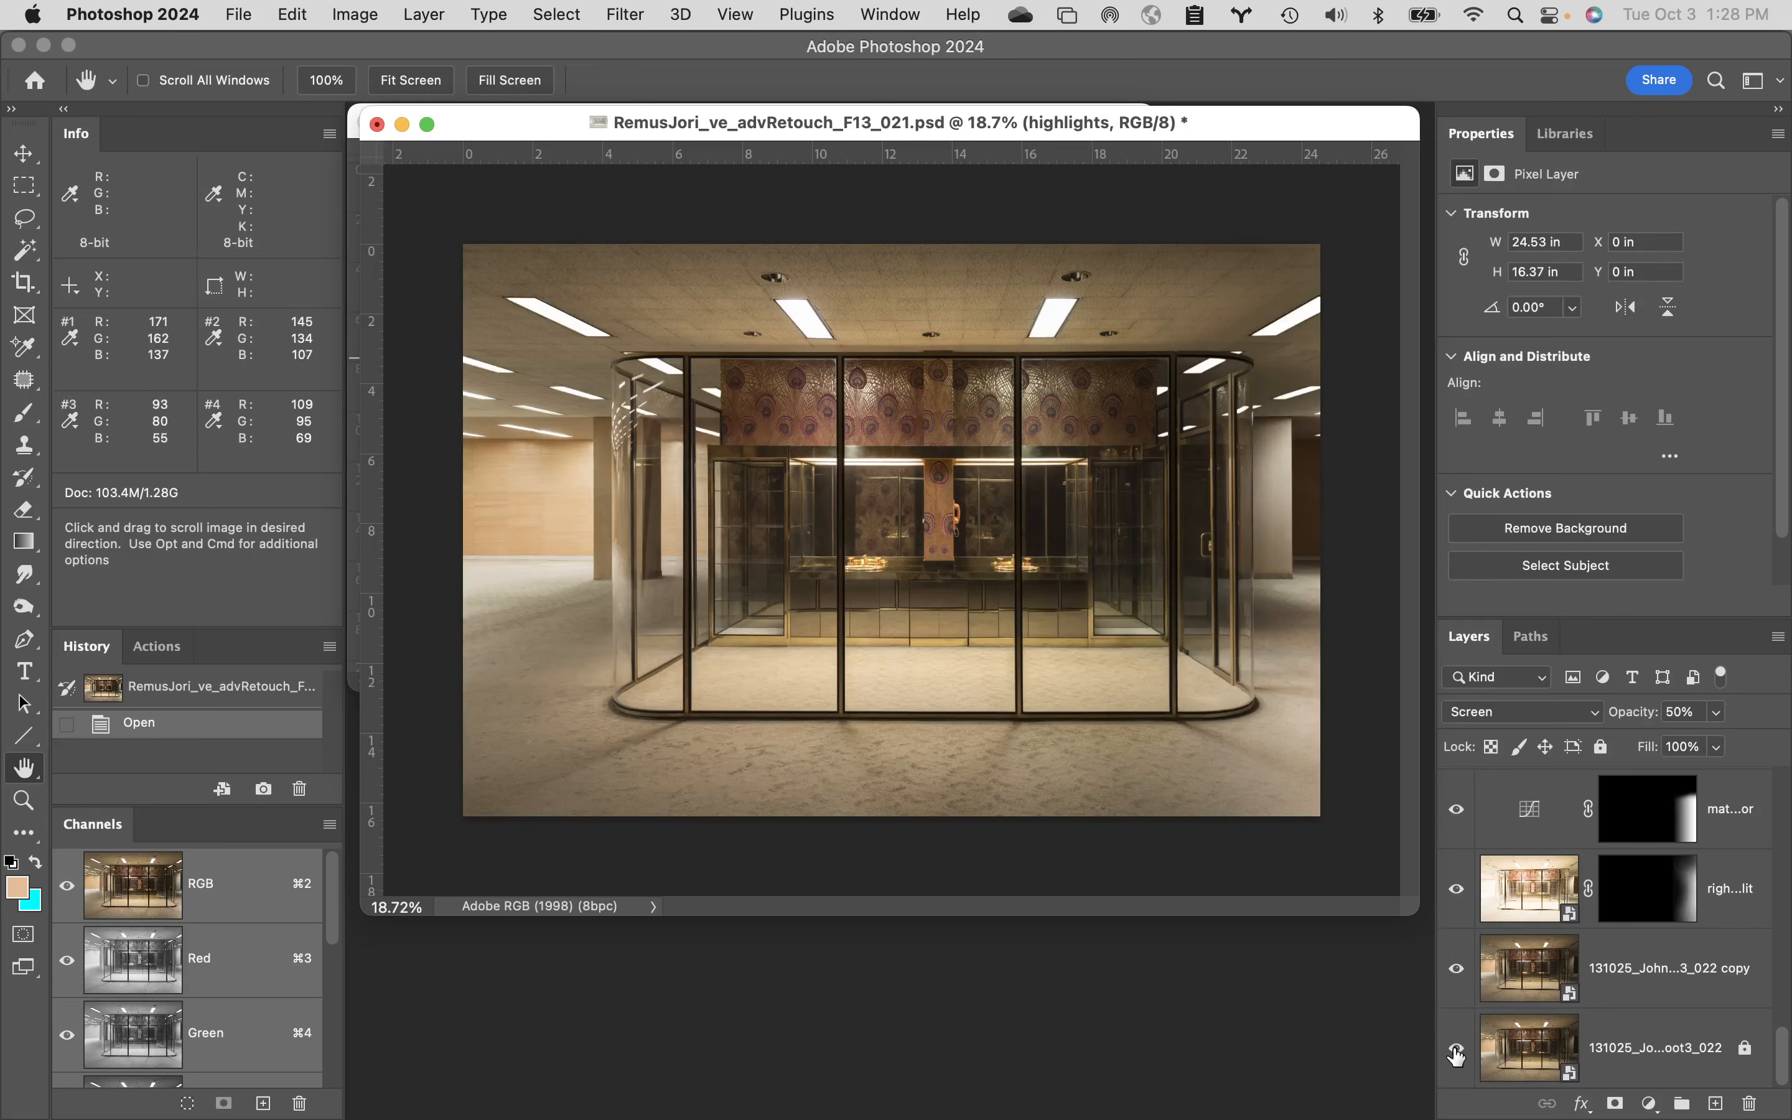
{"action": "left_click", "coordinate": [1456, 1052], "text": "alt"}
{"action": "left_click", "coordinate": [1456, 1051], "text": "alt"}
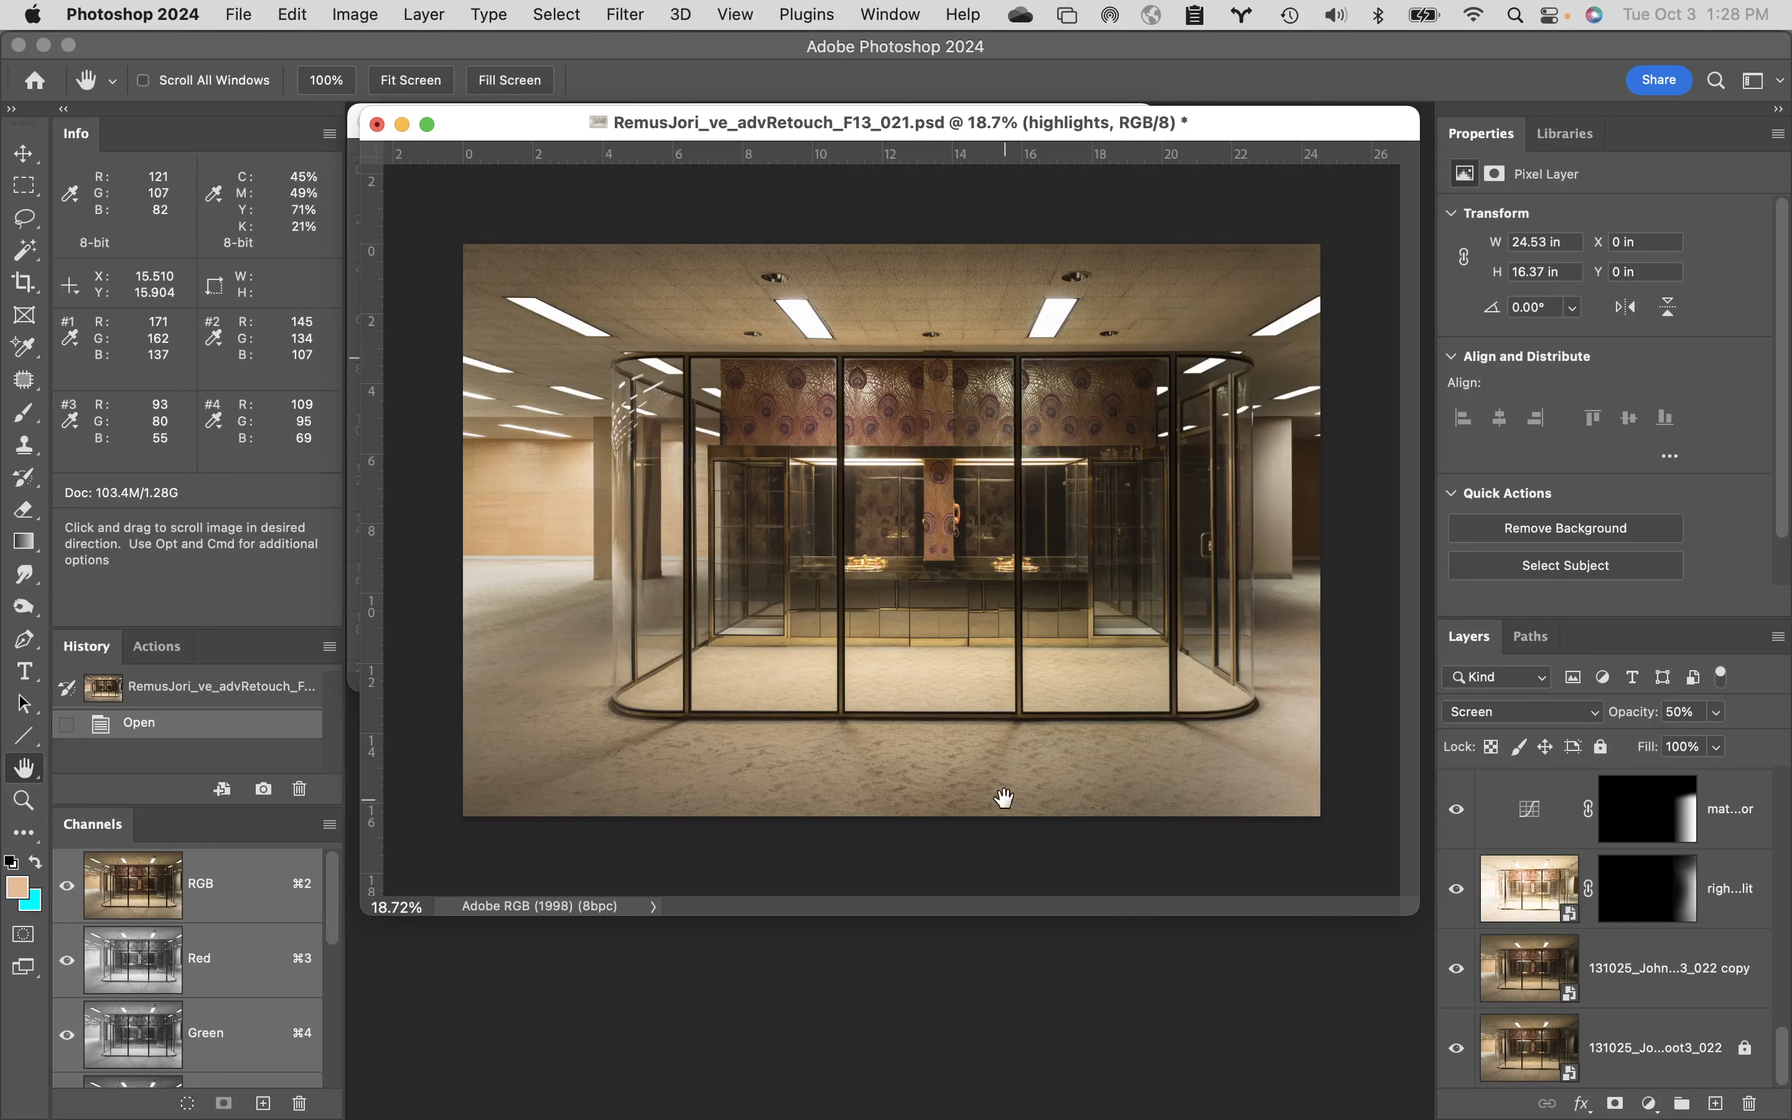
- Examine the curved glass corner at 33.3% zoom, isolating the original bottom layer and restoring all layers to compare them
{"action": "left_click", "coordinate": [640, 393], "text": "super"}
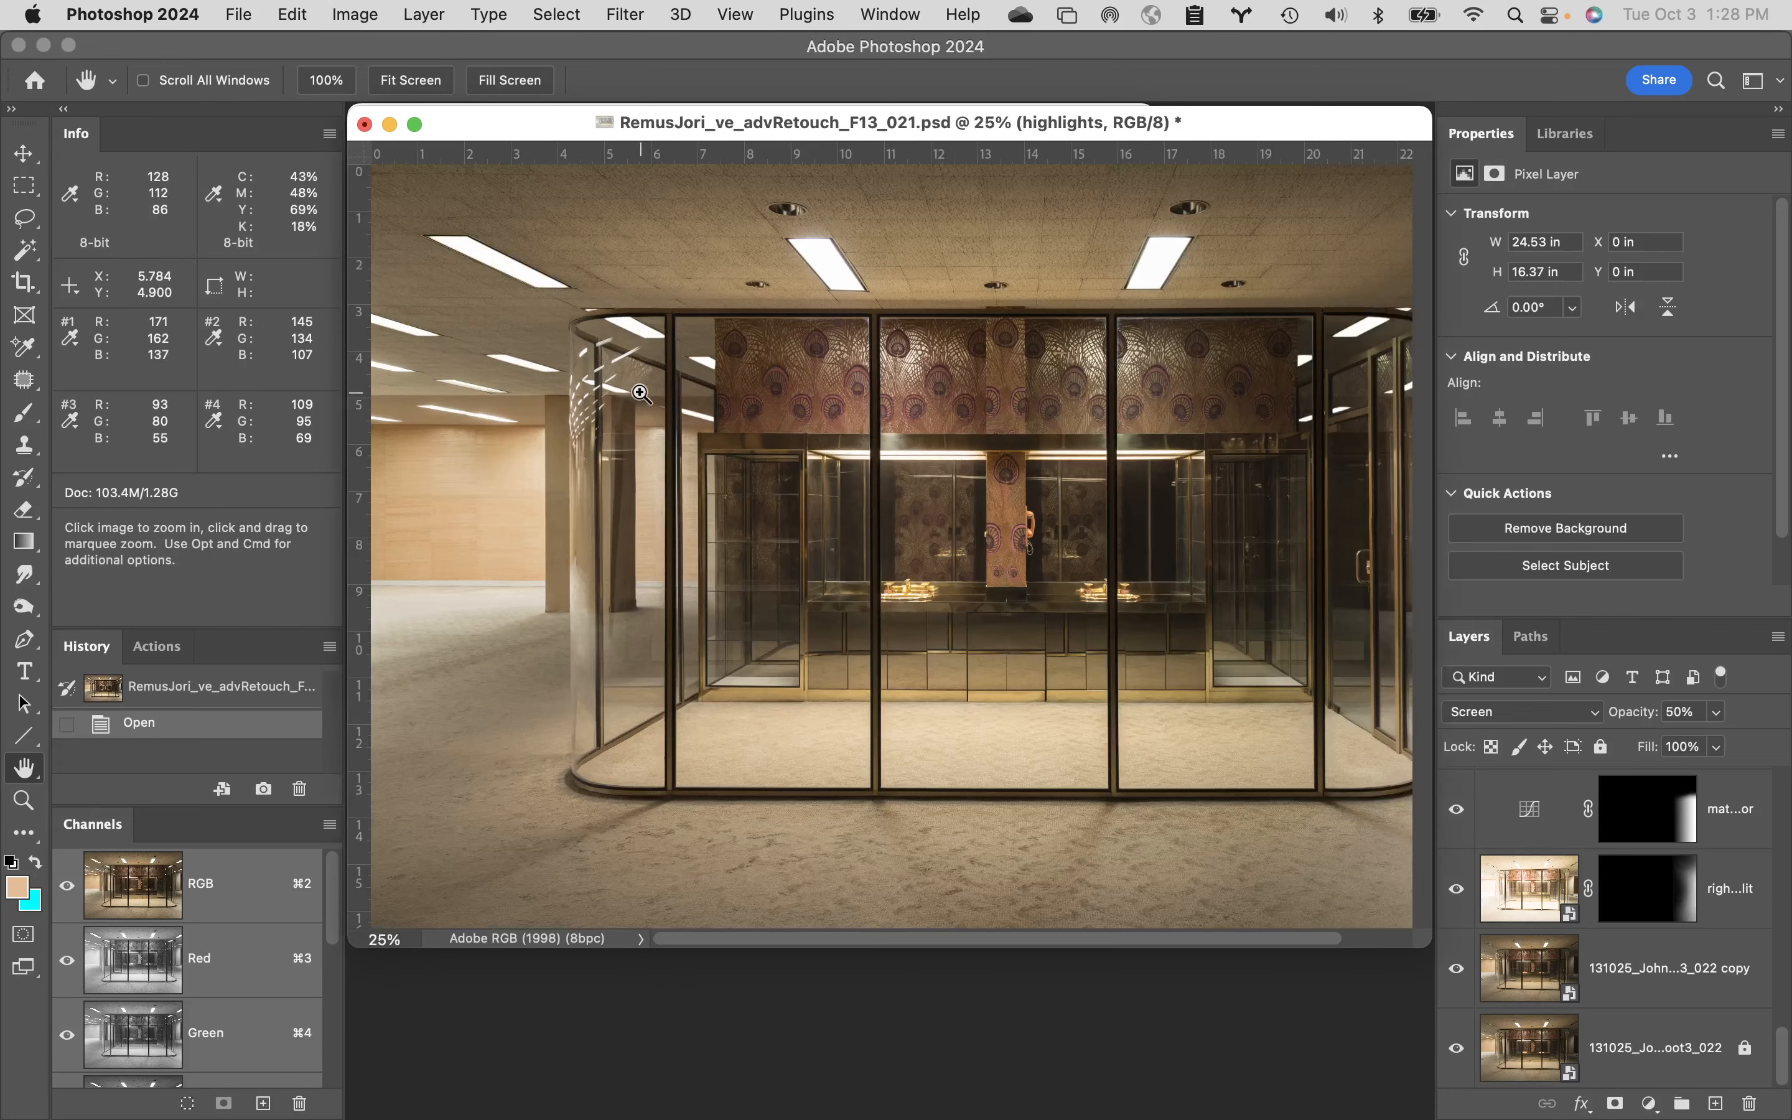
{"action": "left_click", "coordinate": [640, 393], "text": "super"}
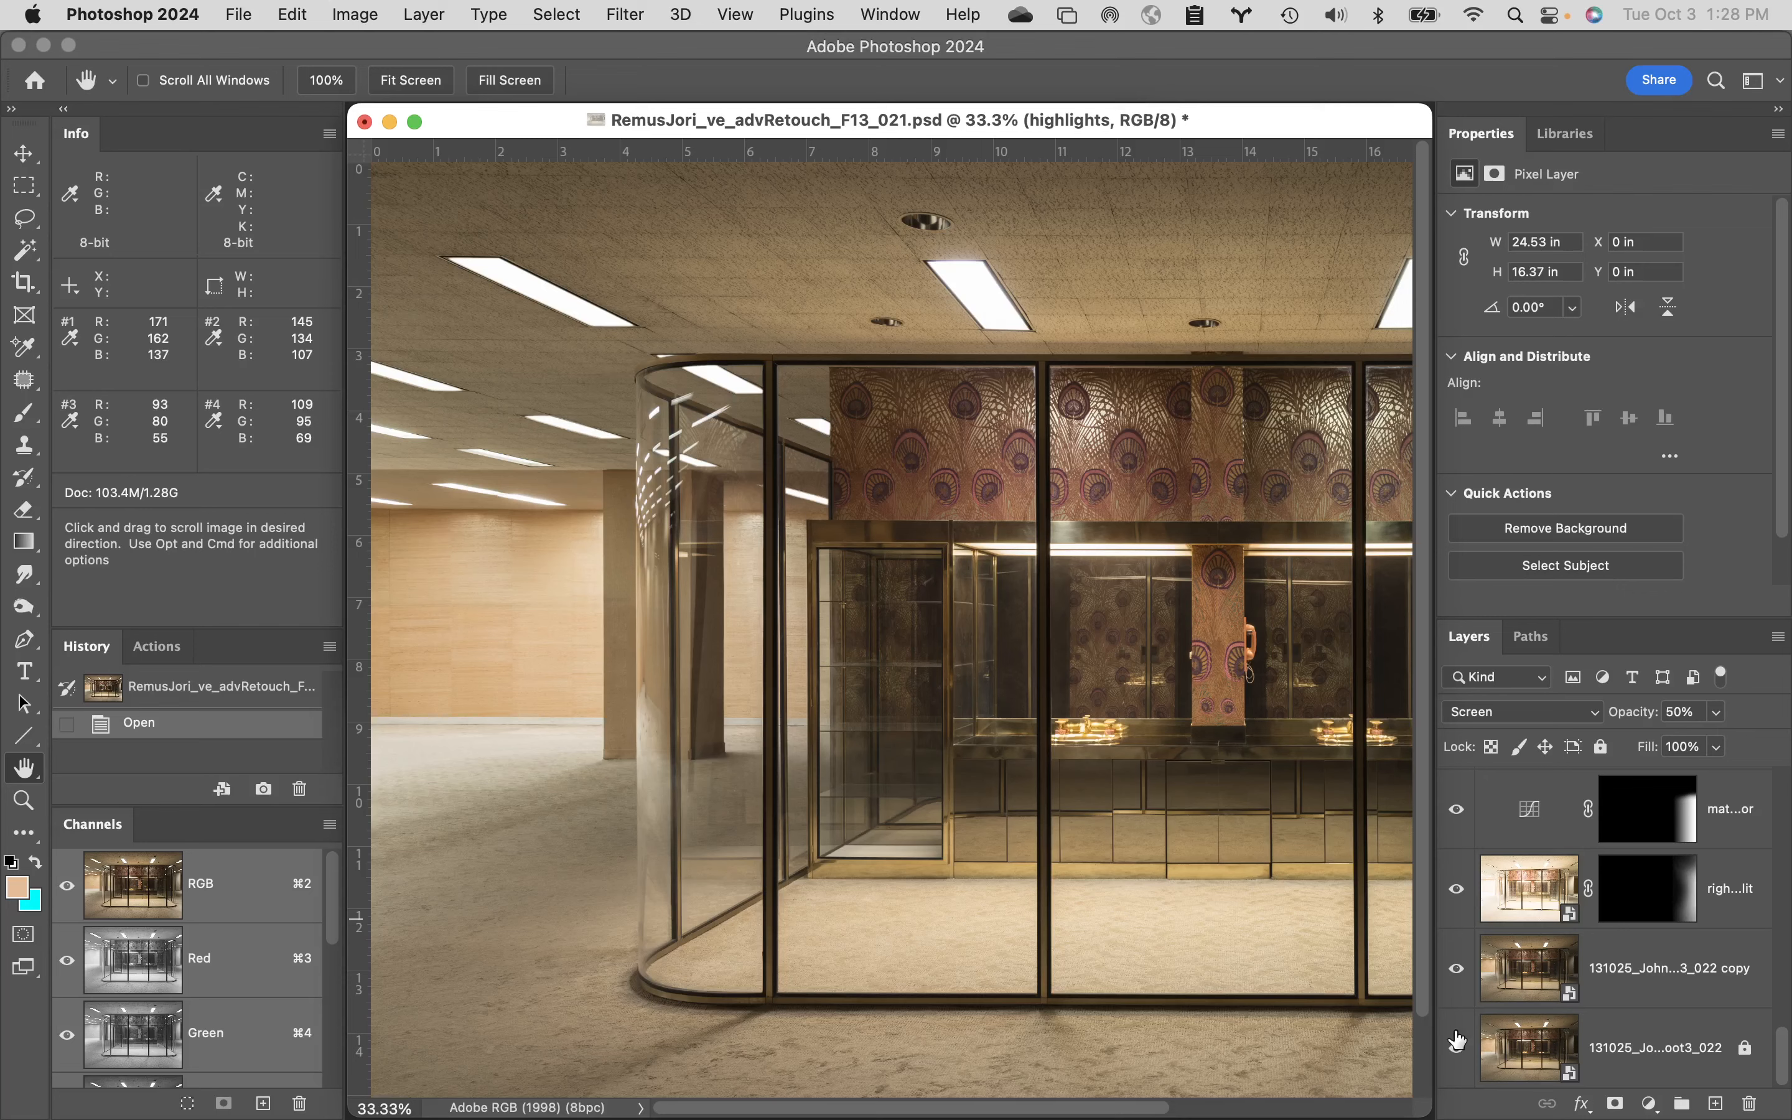
{"action": "left_click", "coordinate": [1457, 1041], "text": "alt"}
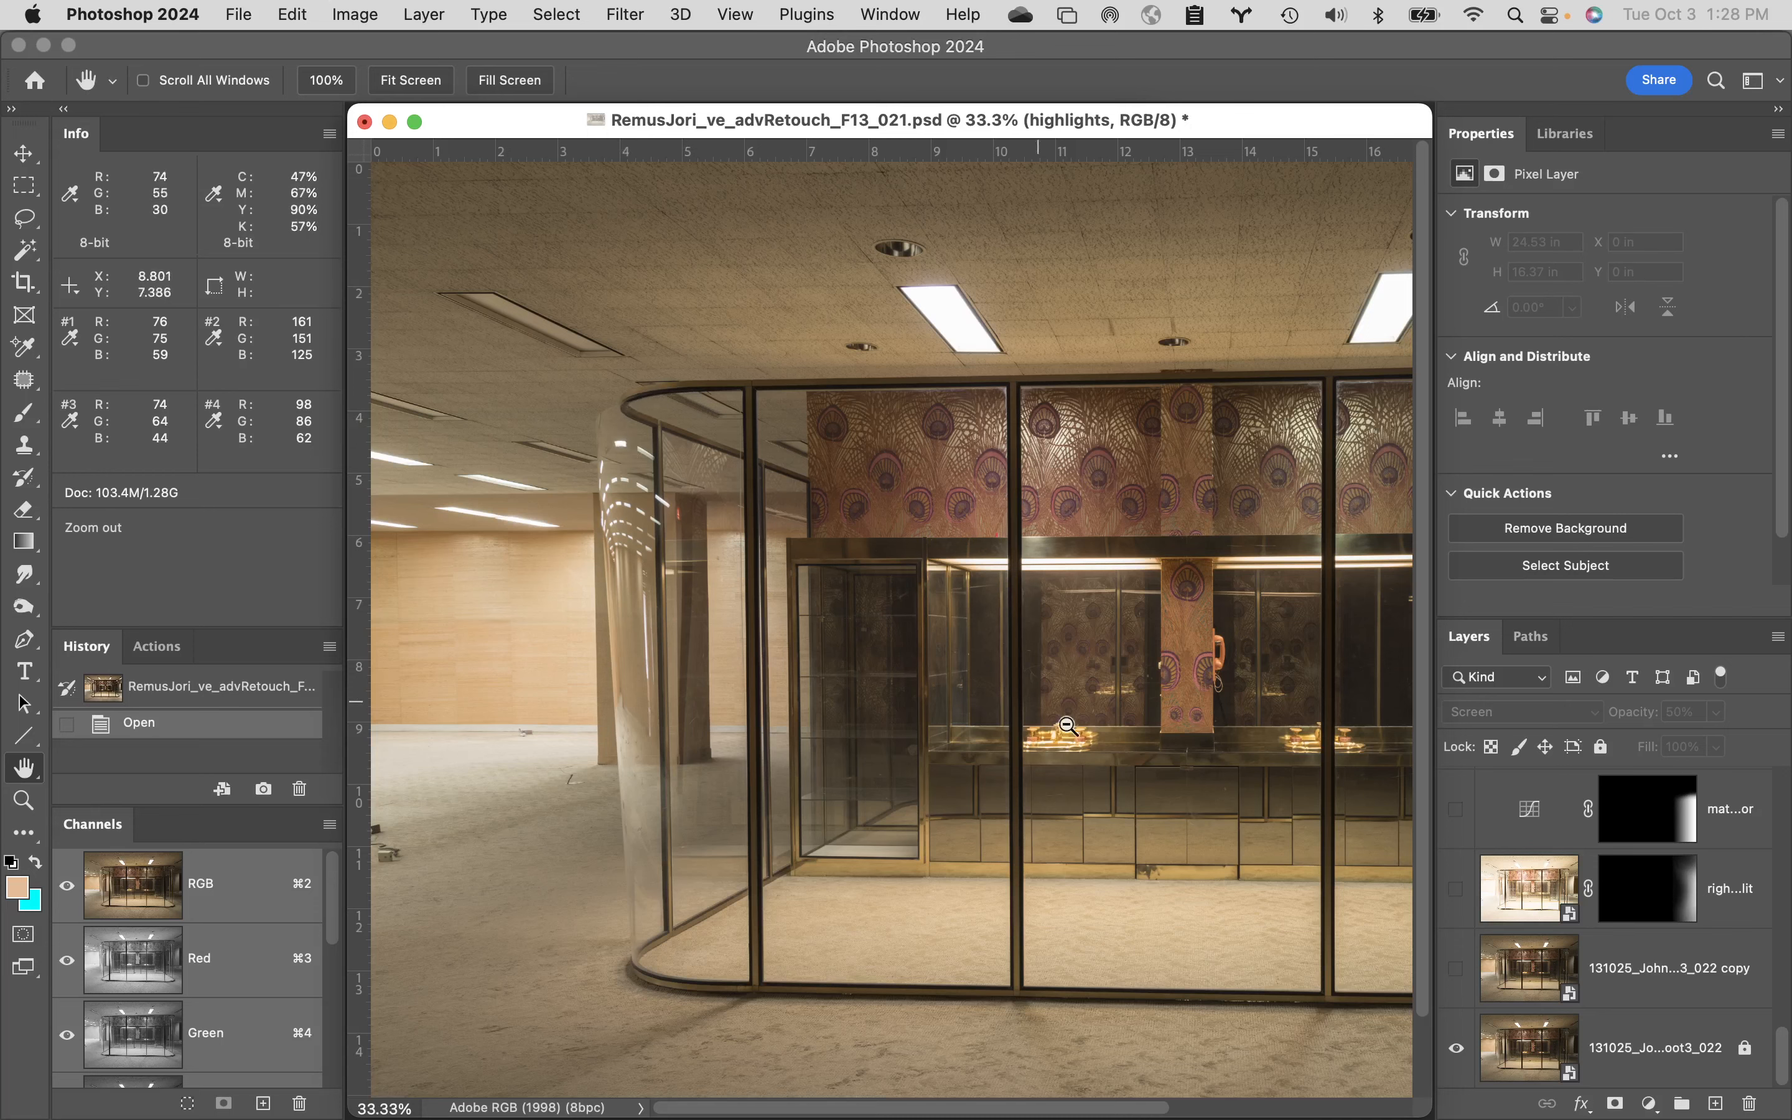
{"action": "left_click", "coordinate": [1458, 1049], "text": "alt"}
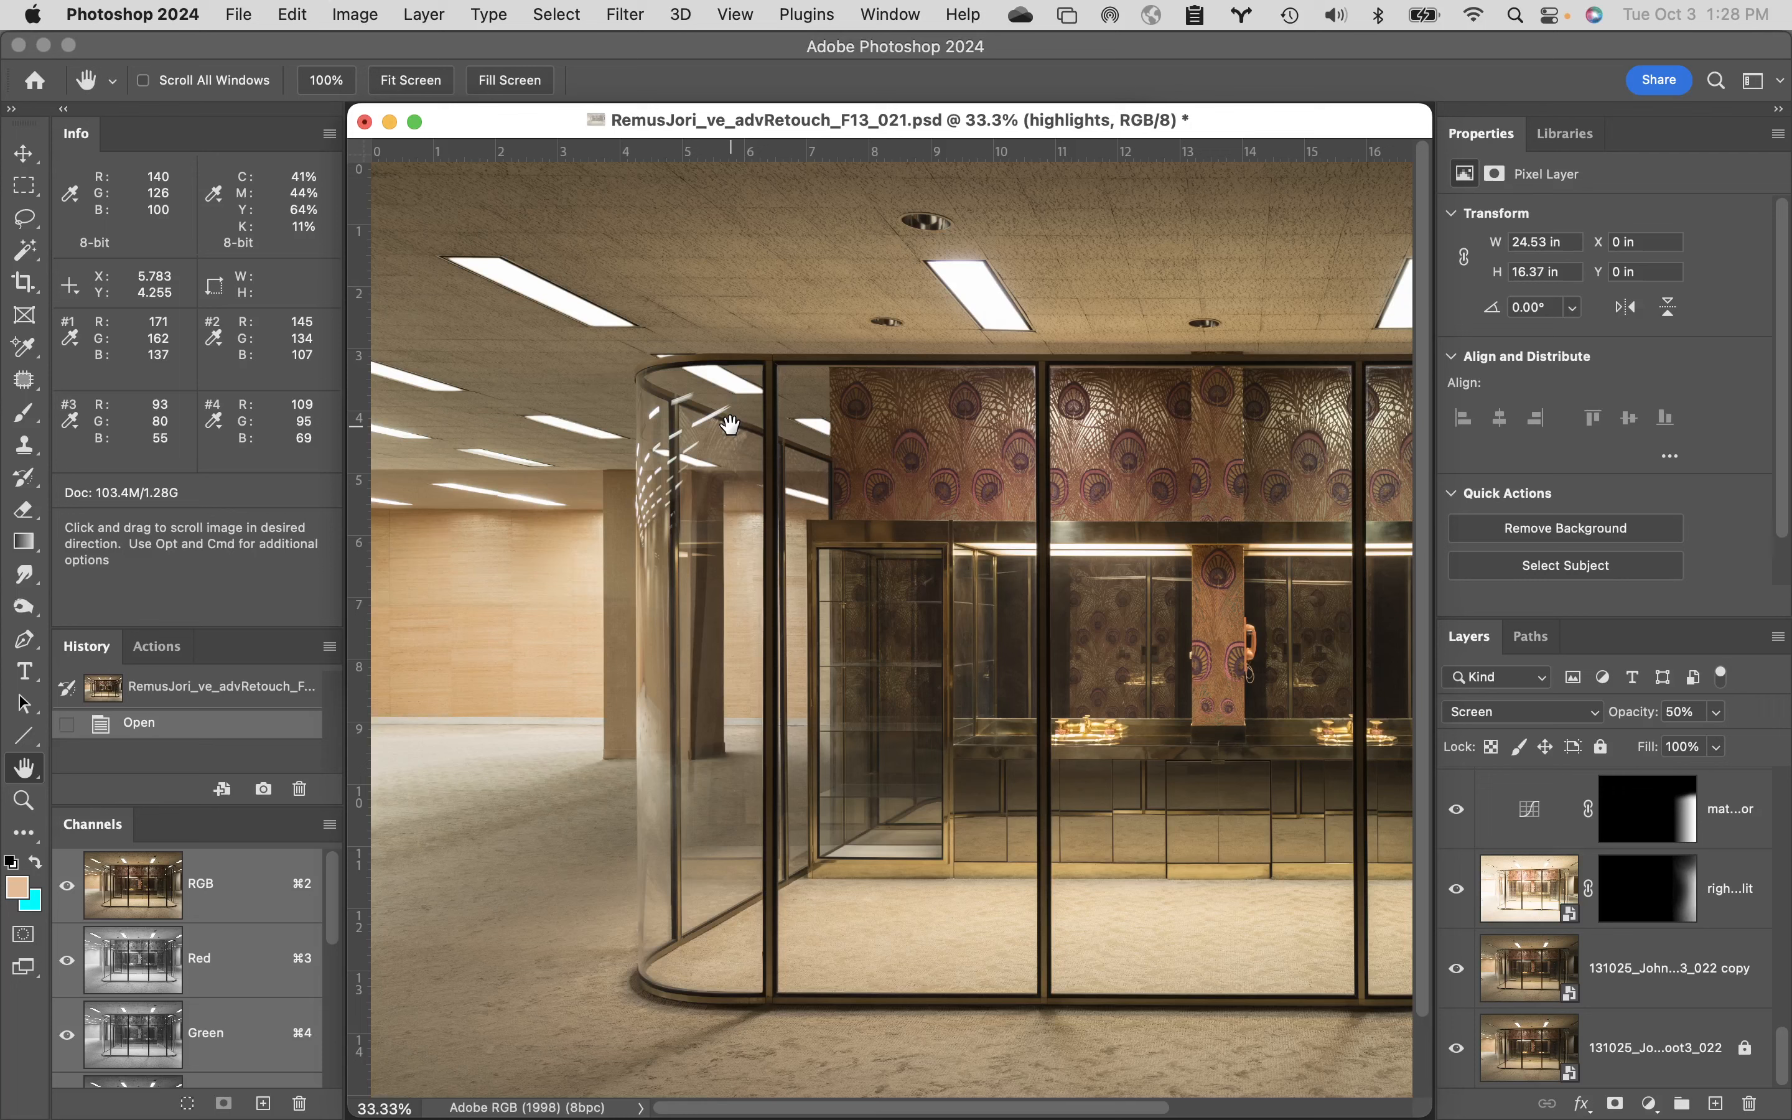
- Look through the layer stack up to the sharpen layer and close the glass showcase image without saving
{"action": "scroll", "coordinate": [1616, 980], "scroll_direction": "up", "scroll_amount": 2}
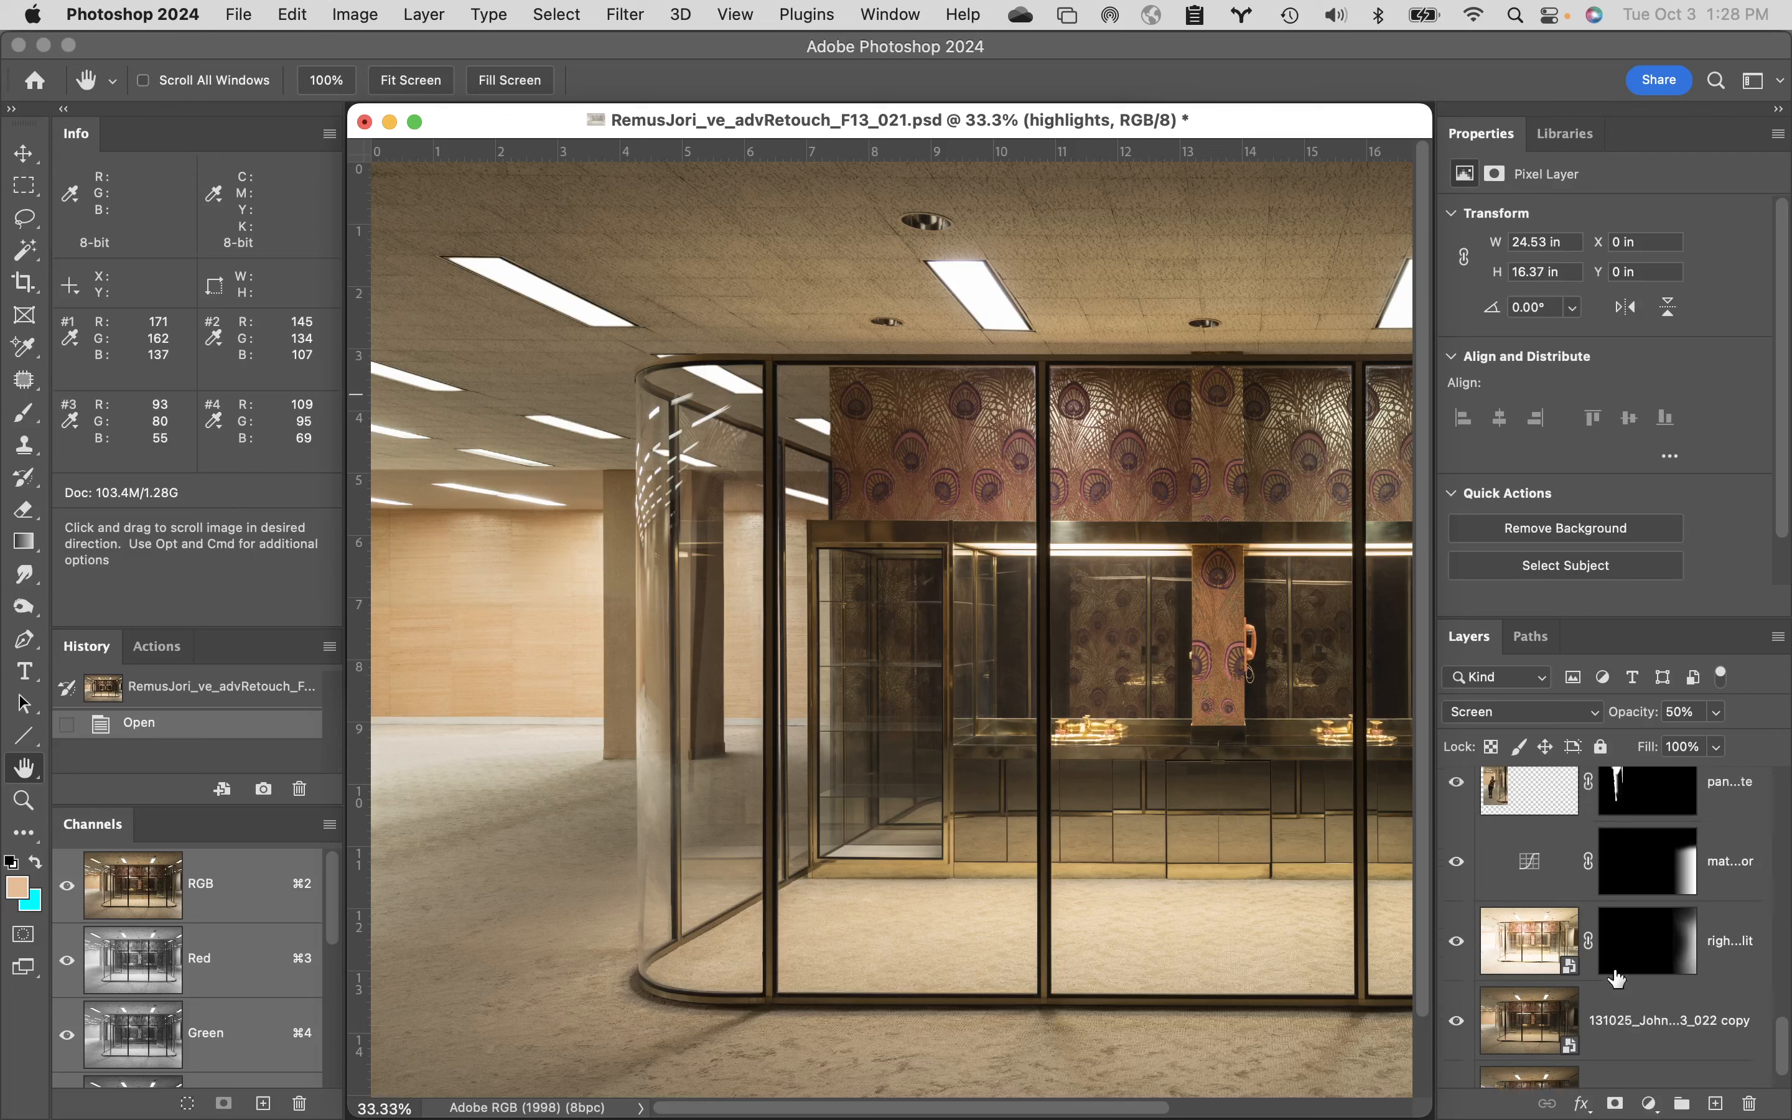
{"action": "scroll", "coordinate": [1616, 979], "scroll_direction": "up", "scroll_amount": 10}
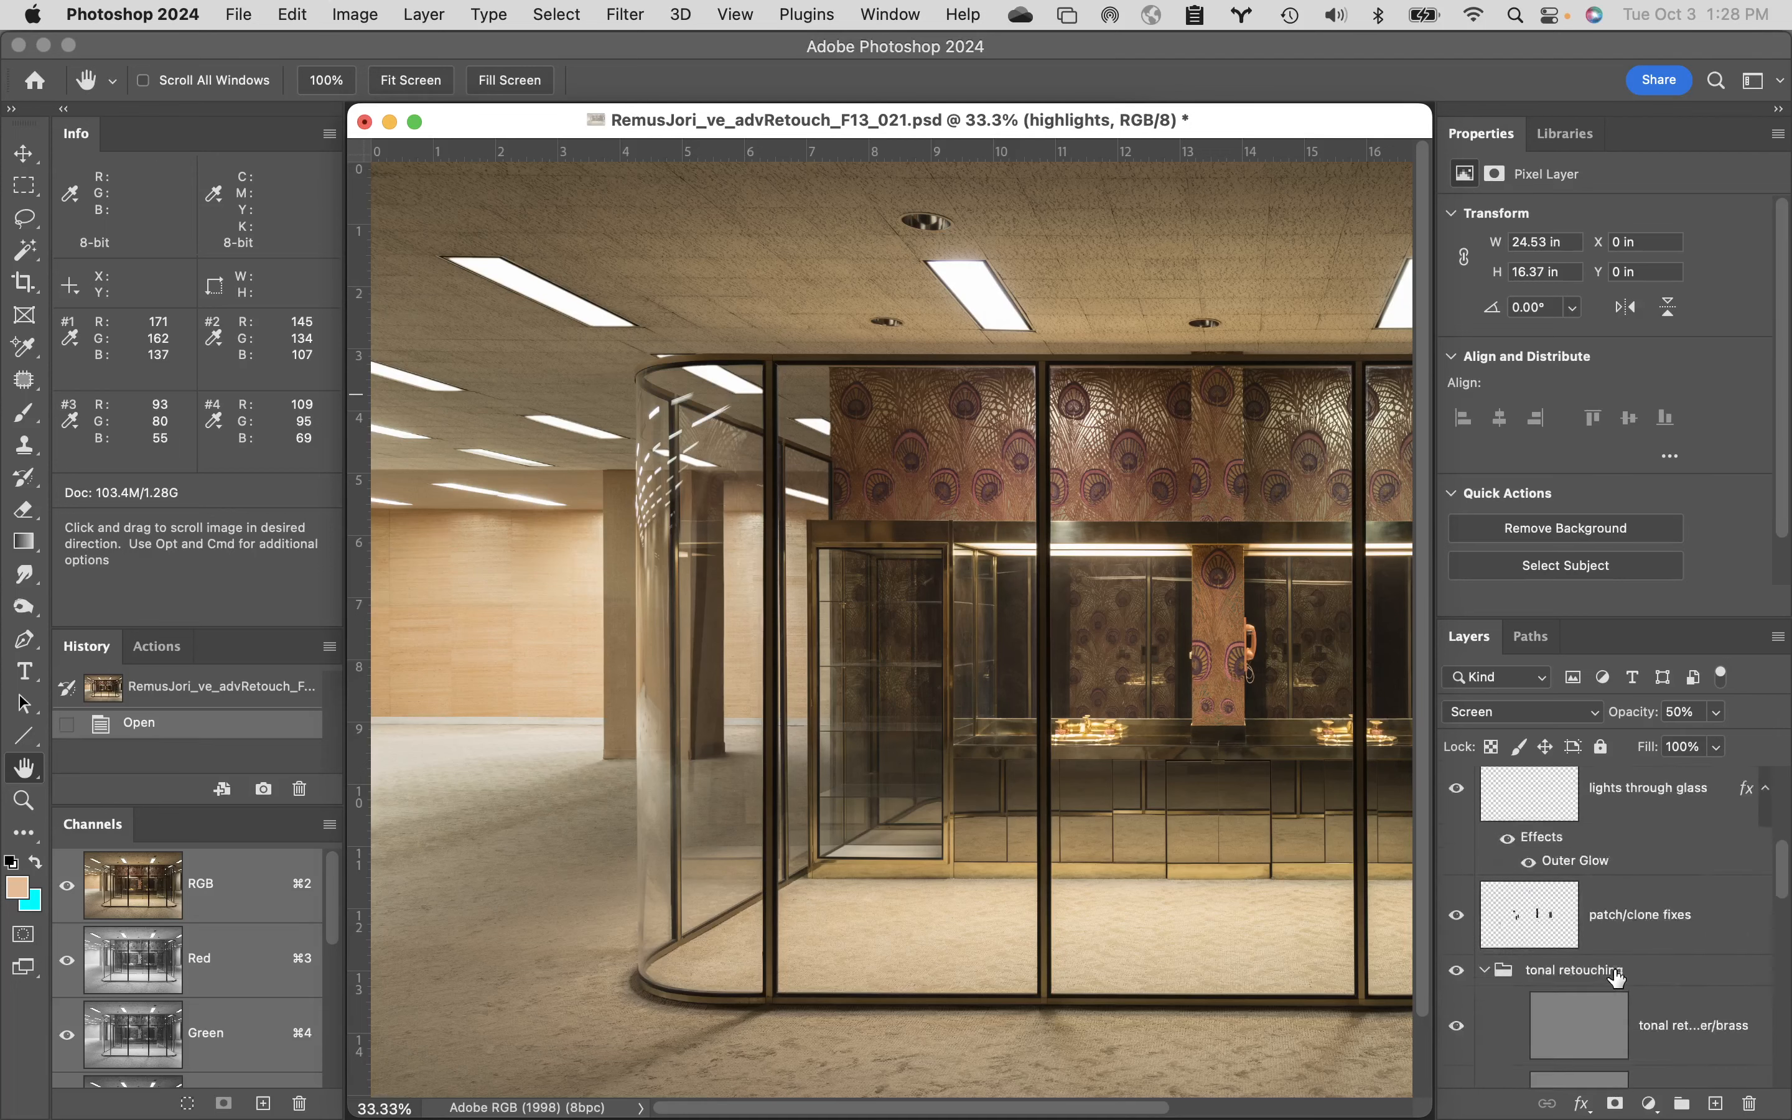
{"action": "scroll", "coordinate": [1616, 979], "scroll_direction": "up", "scroll_amount": 10}
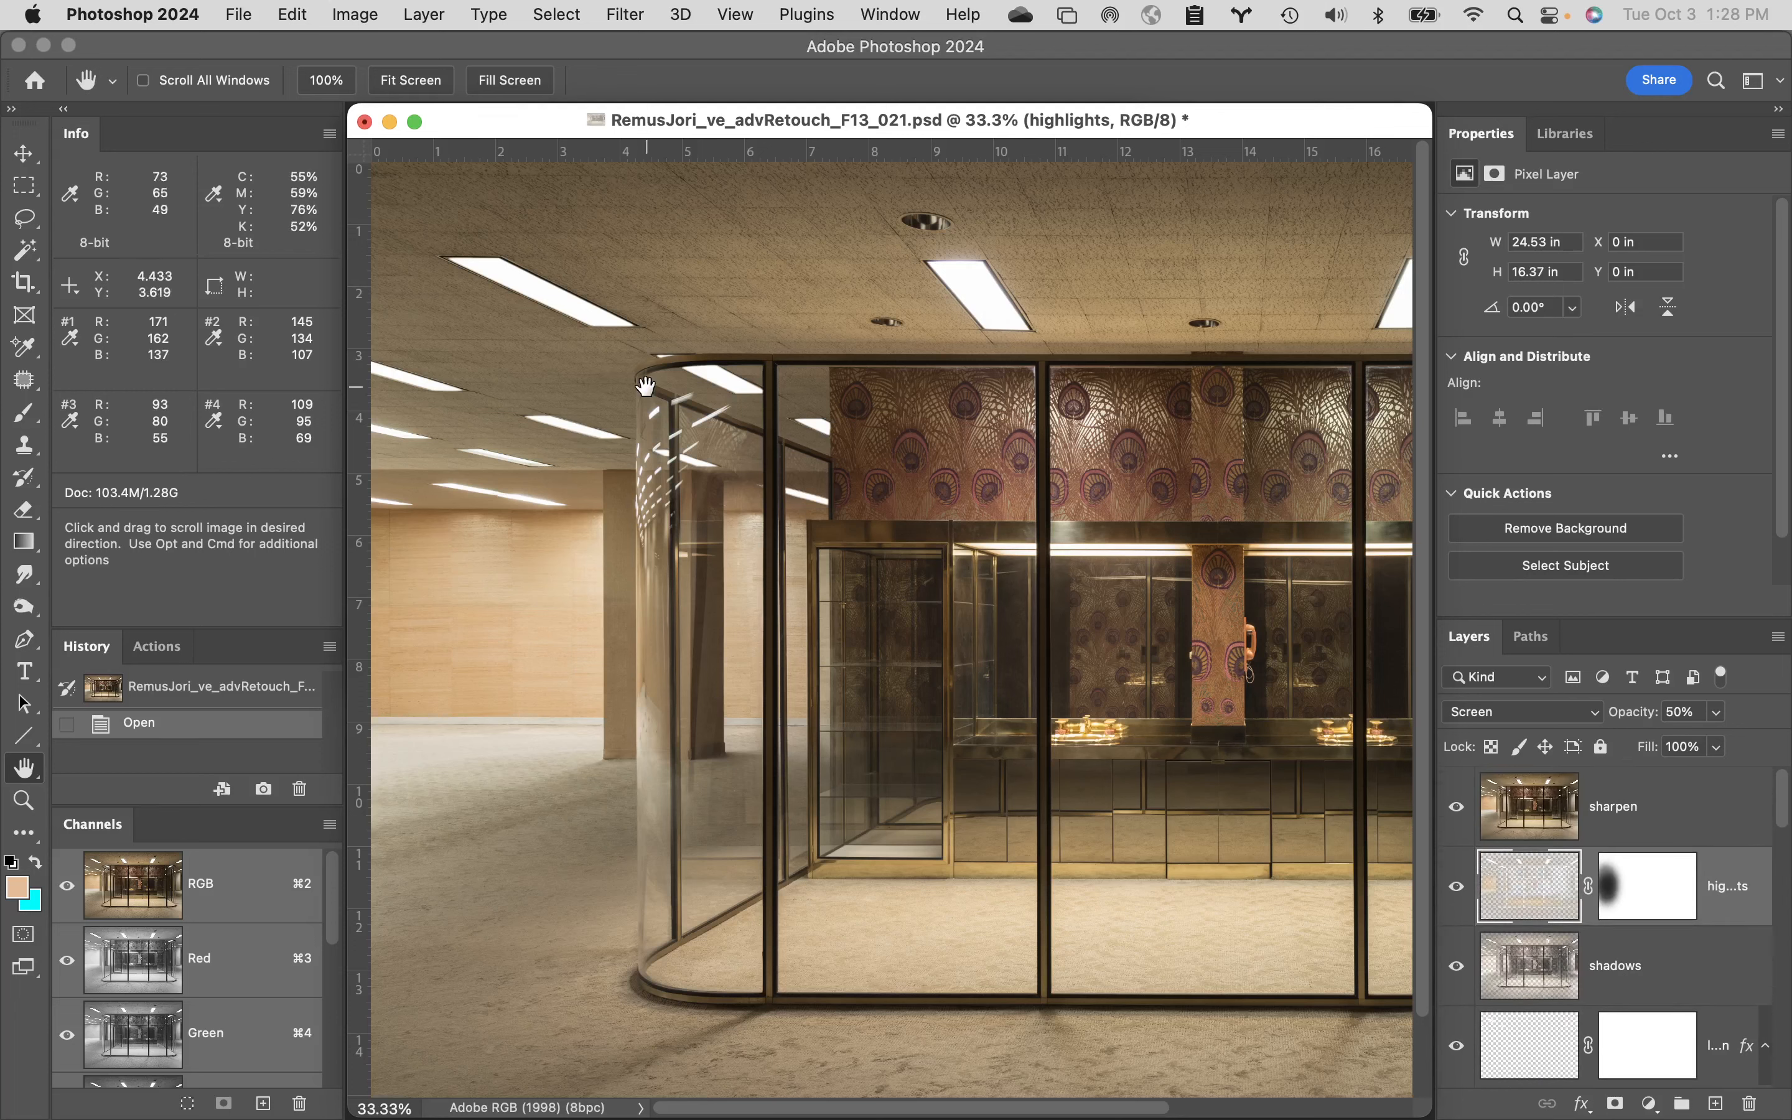
{"action": "left_click", "coordinate": [365, 123]}
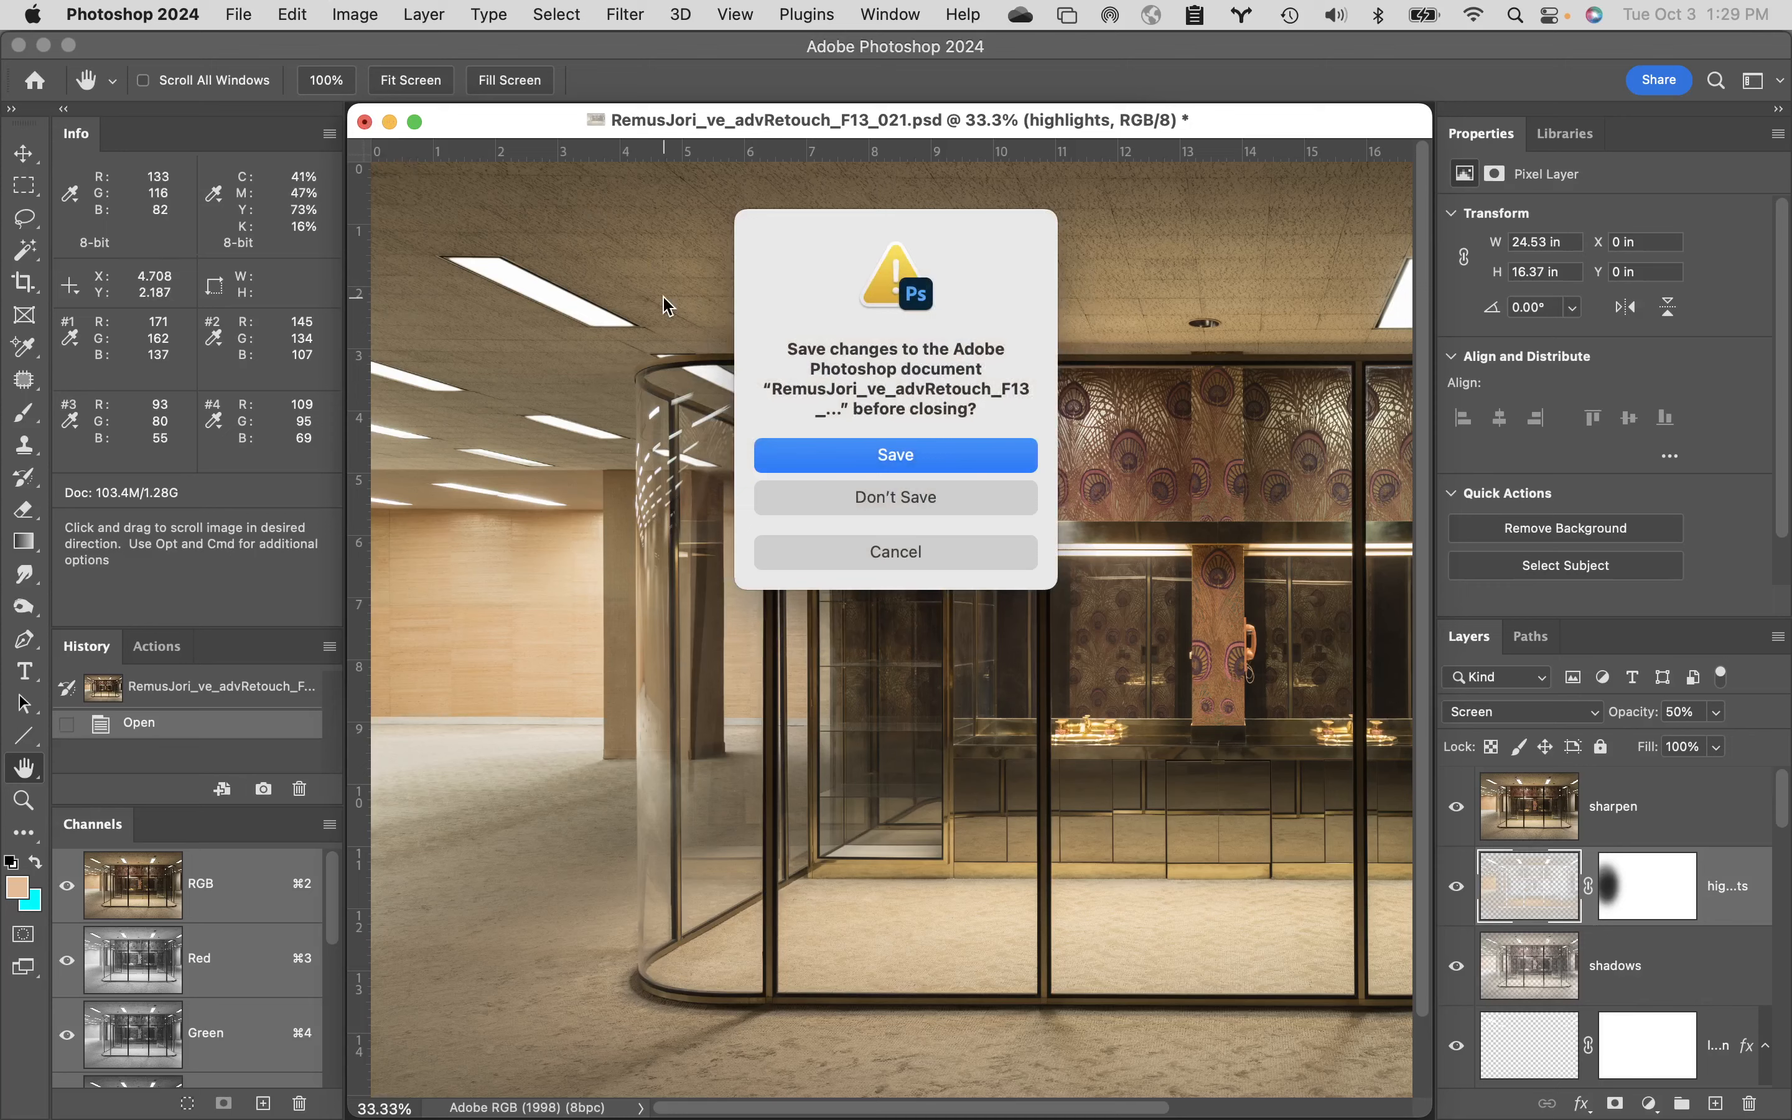
{"action": "left_click", "coordinate": [847, 504]}
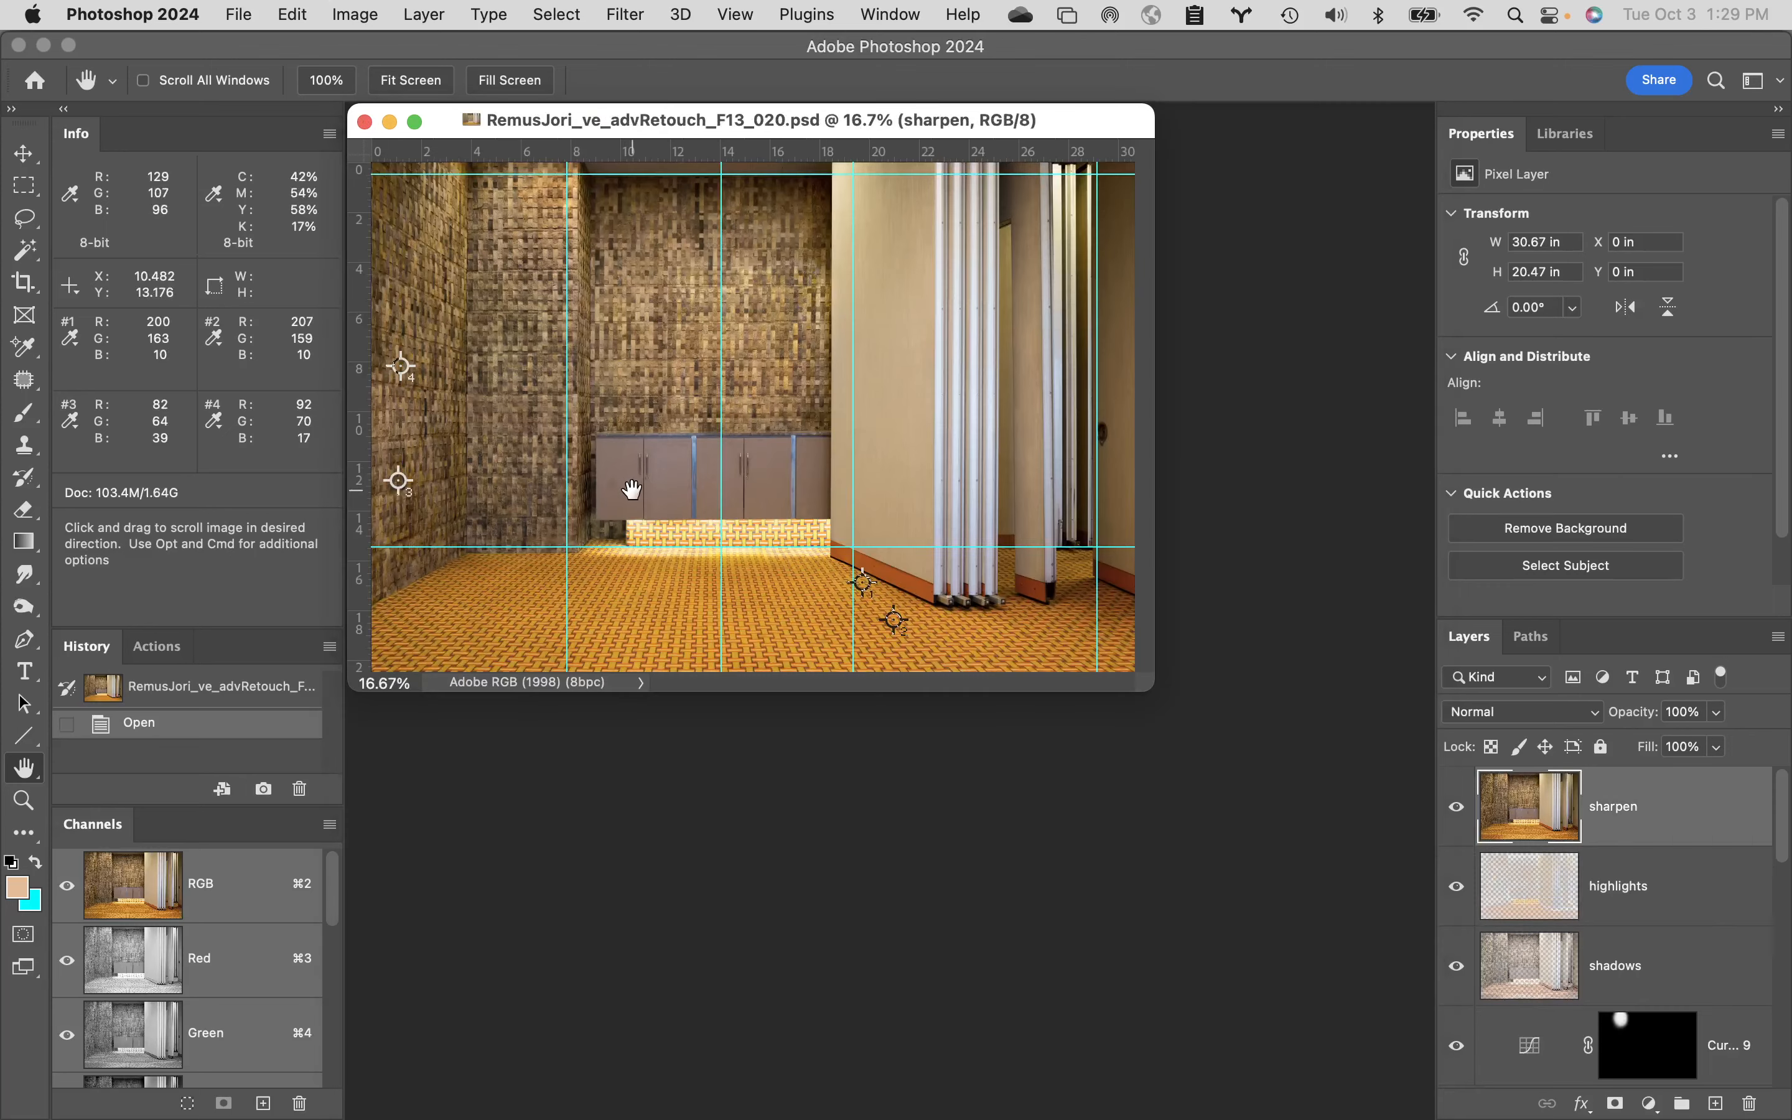
- Fit the woven-wall interior image to the screen, hide its guides, and compare it with the original by repeatedly isolating the Background layer and restoring all layers
{"action": "double_click", "coordinate": [26, 767]}
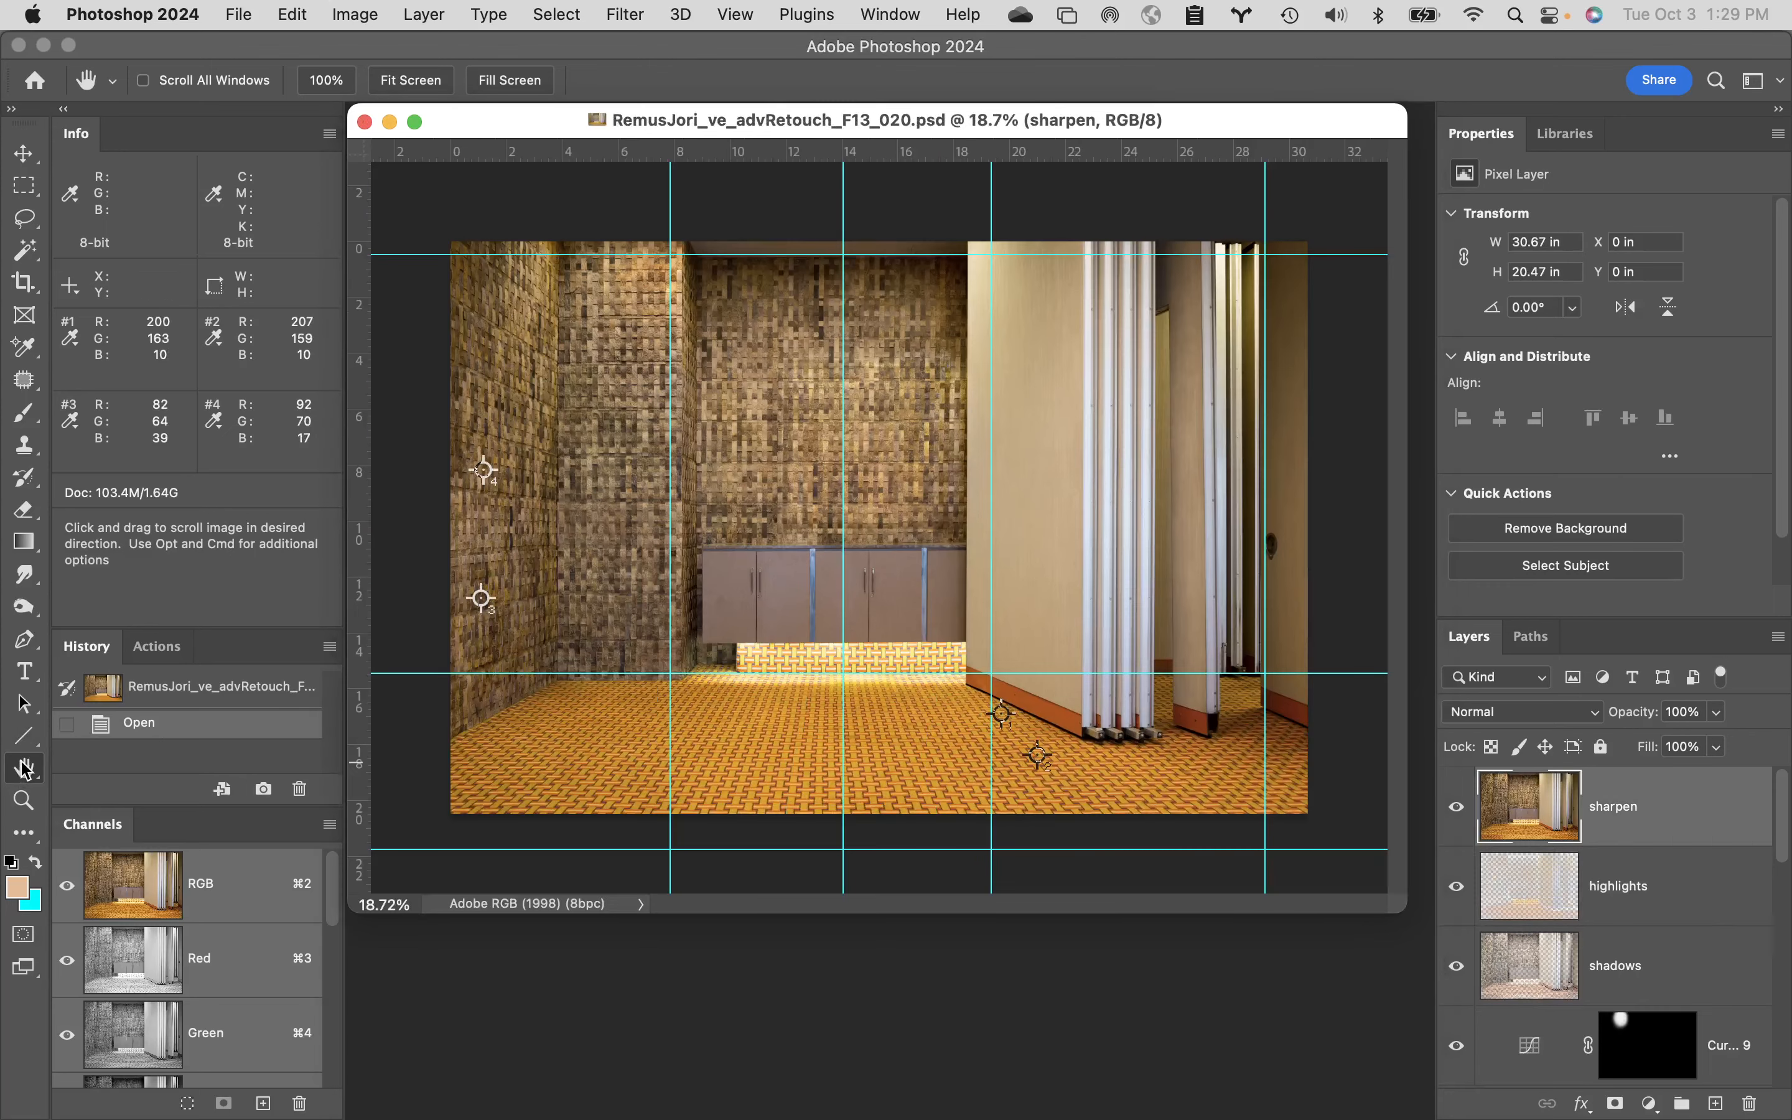
{"action": "key", "text": "super+h"}
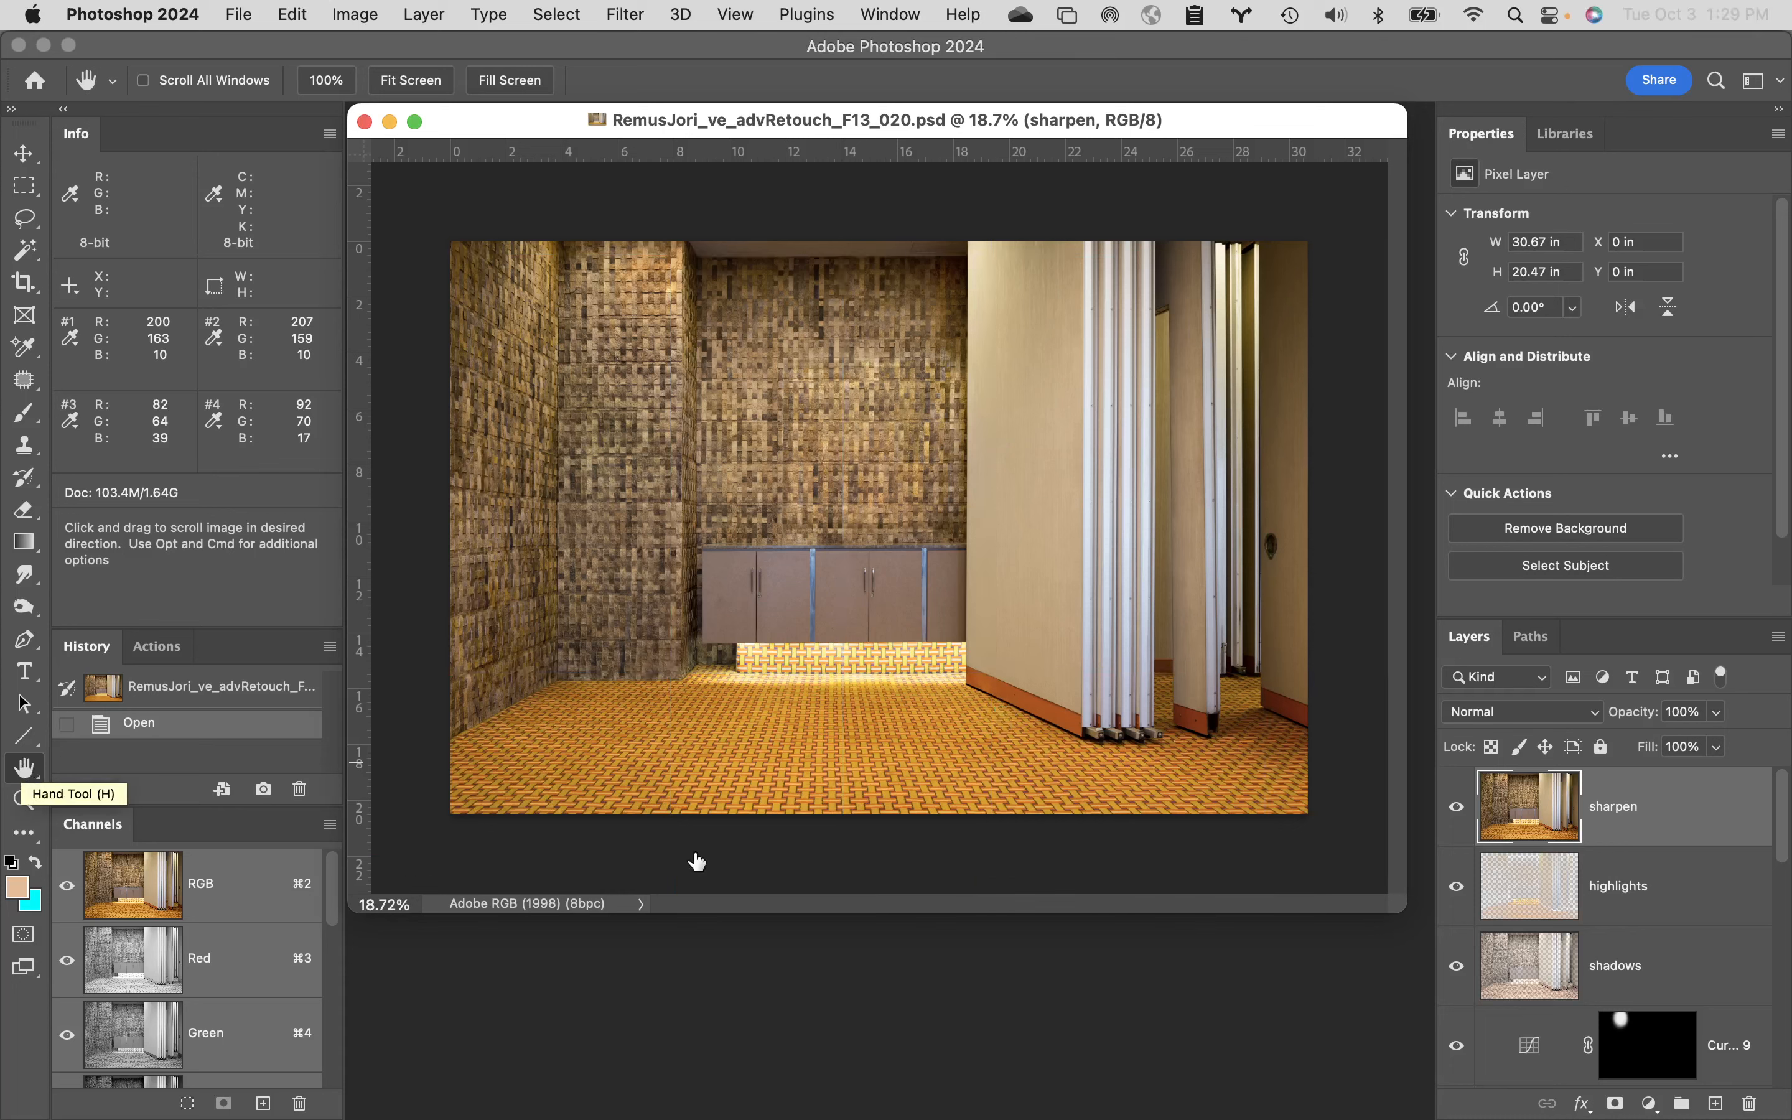
{"action": "scroll", "coordinate": [1611, 946], "scroll_direction": "down", "scroll_amount": 10}
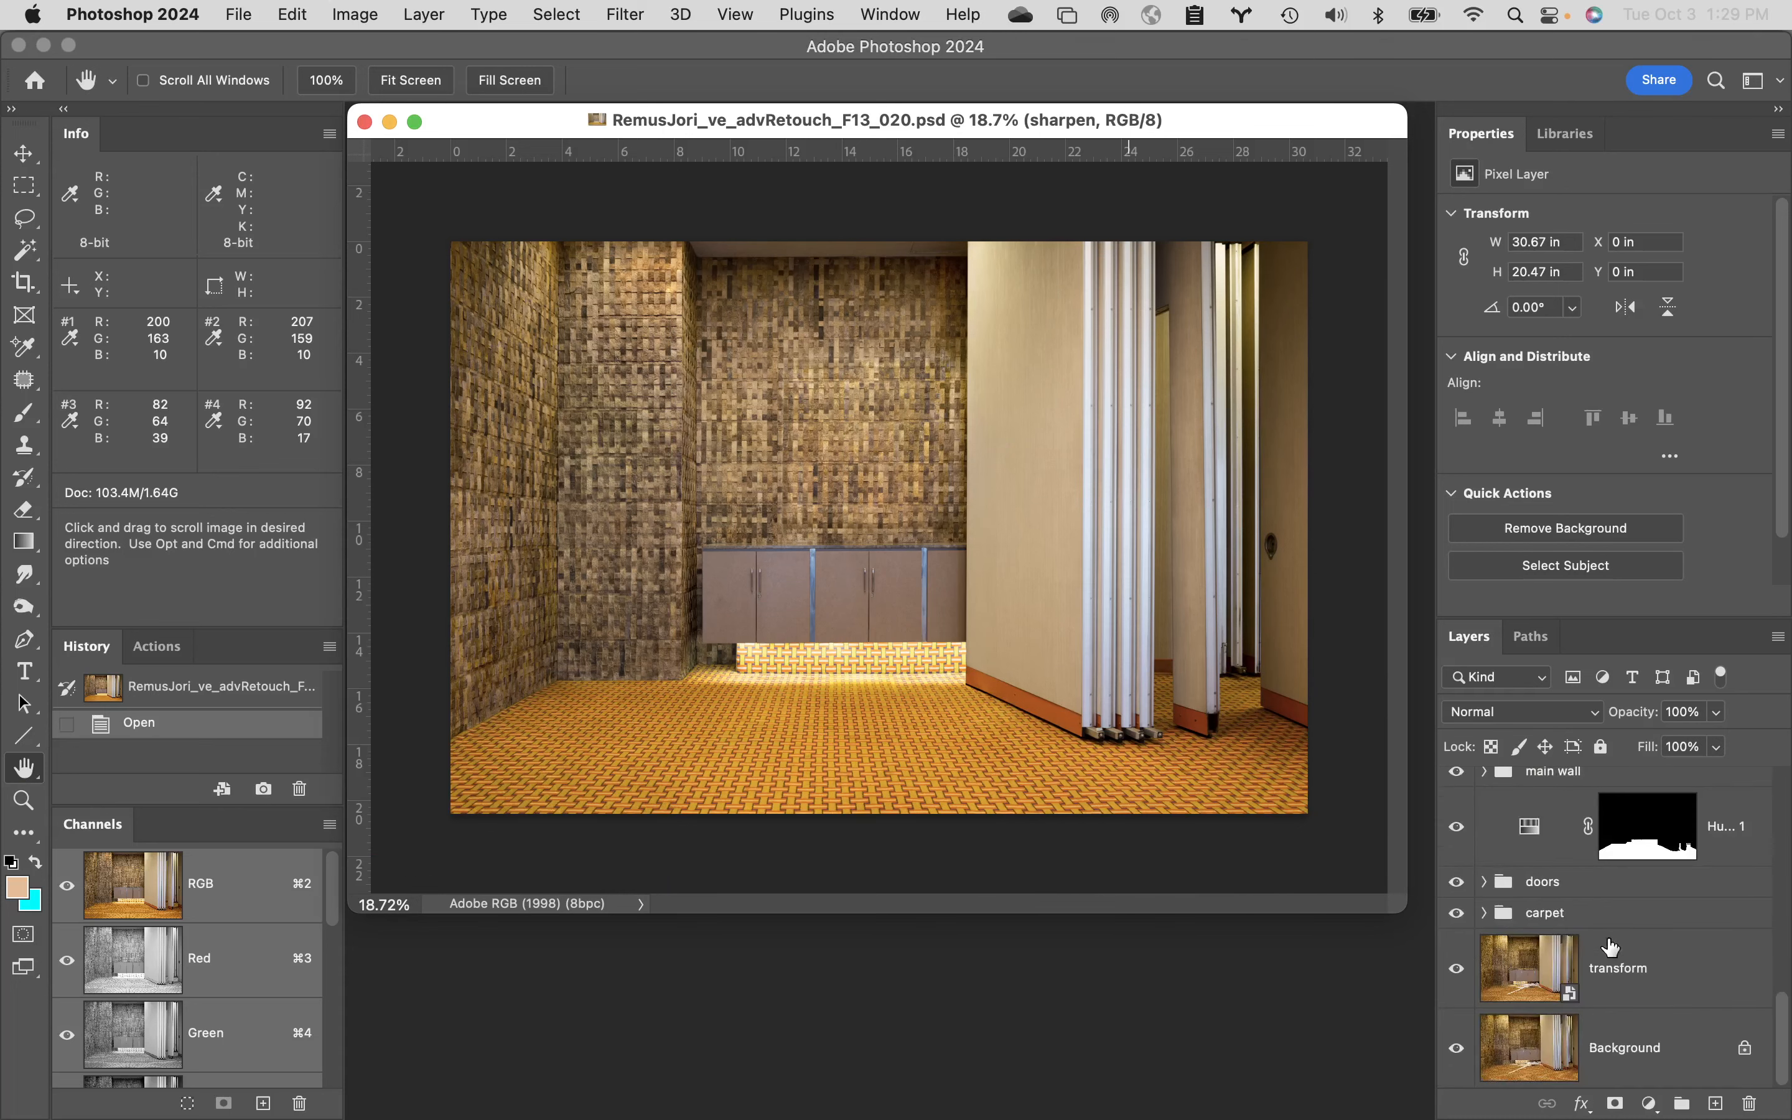
{"action": "left_click", "coordinate": [1456, 1049], "text": "alt"}
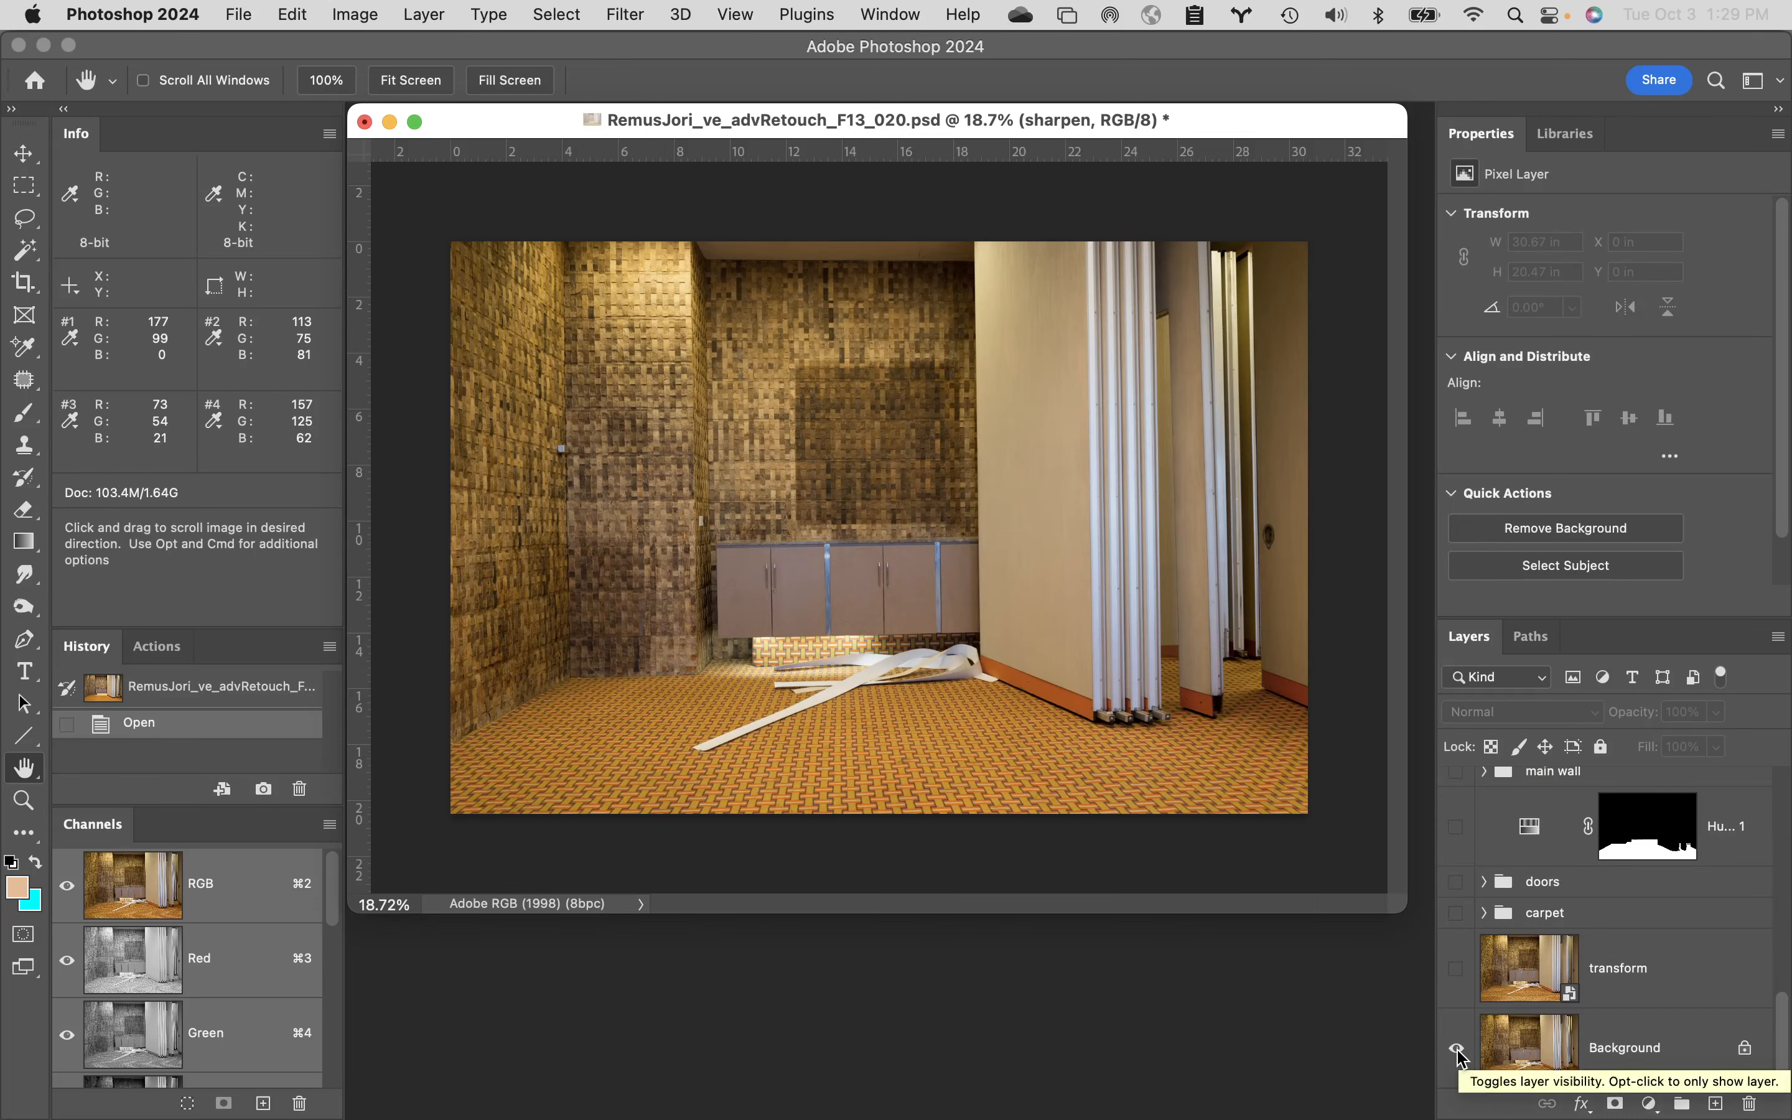
{"action": "left_click", "coordinate": [1456, 1049], "text": "alt"}
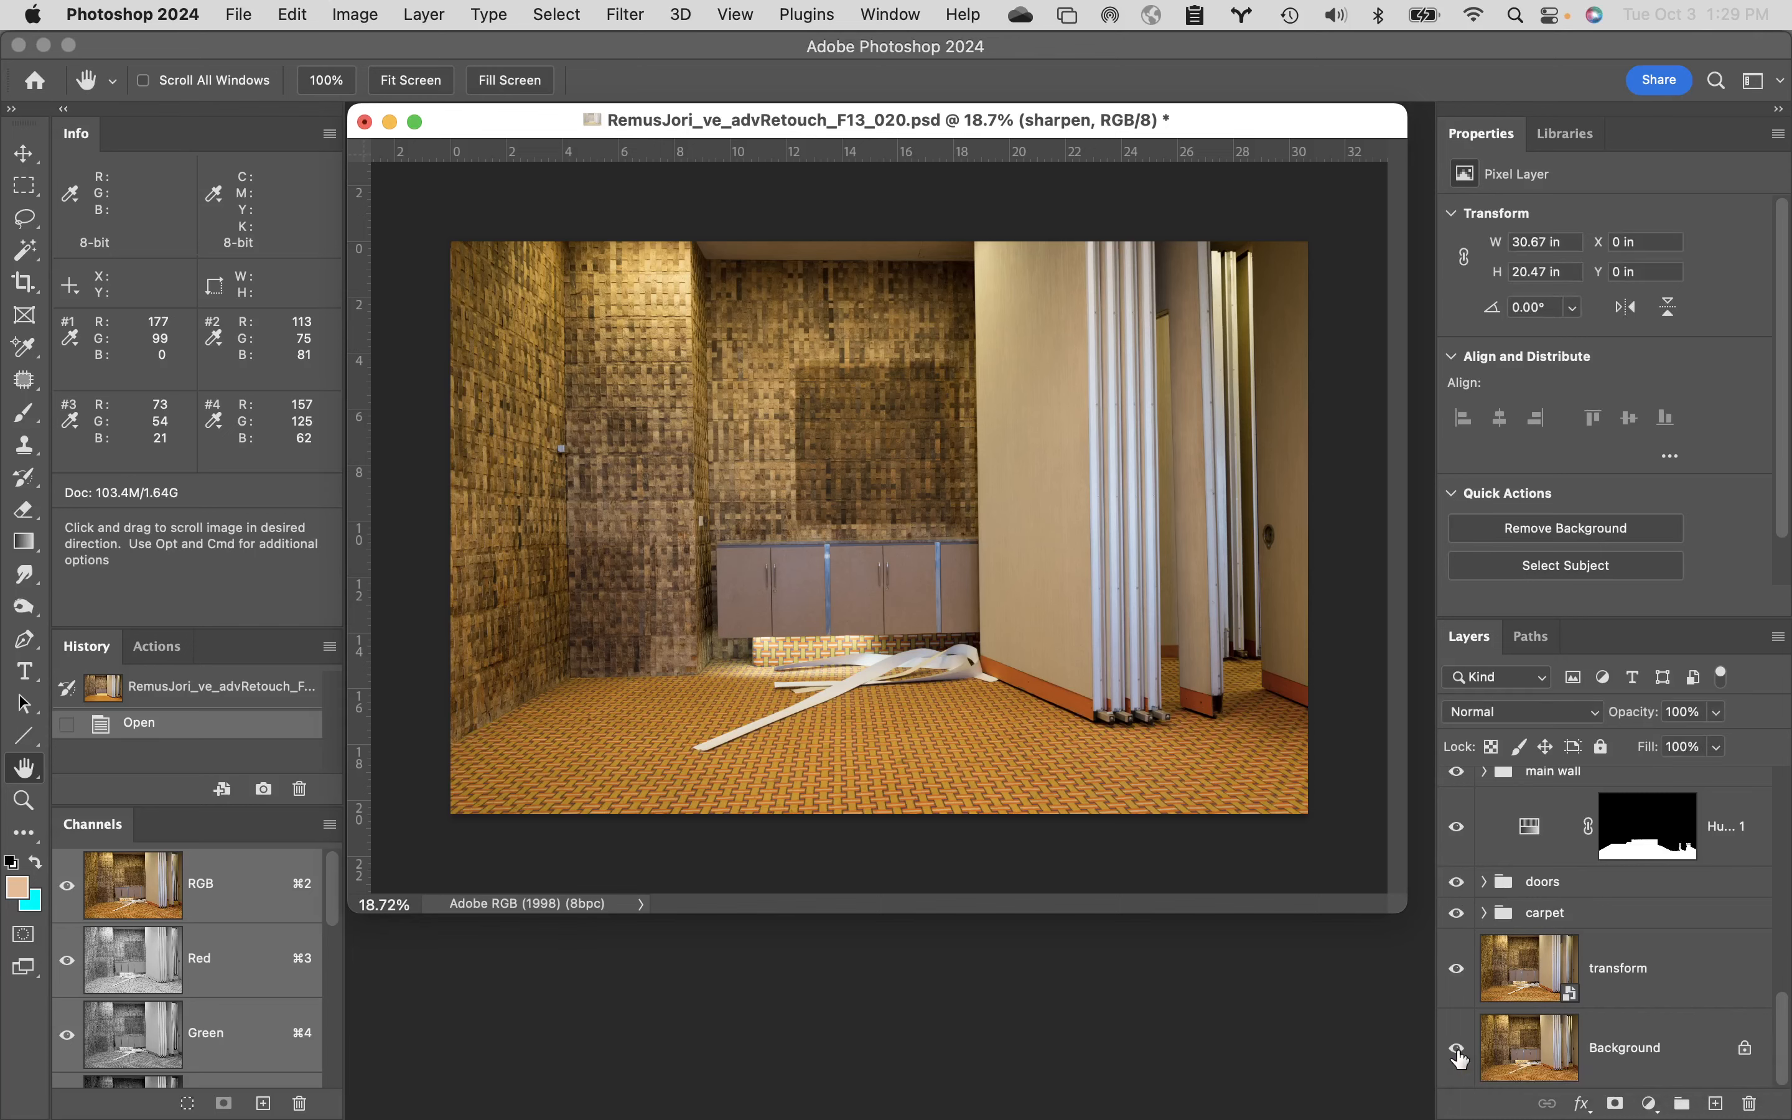
{"action": "left_click", "coordinate": [1457, 1049], "text": "alt"}
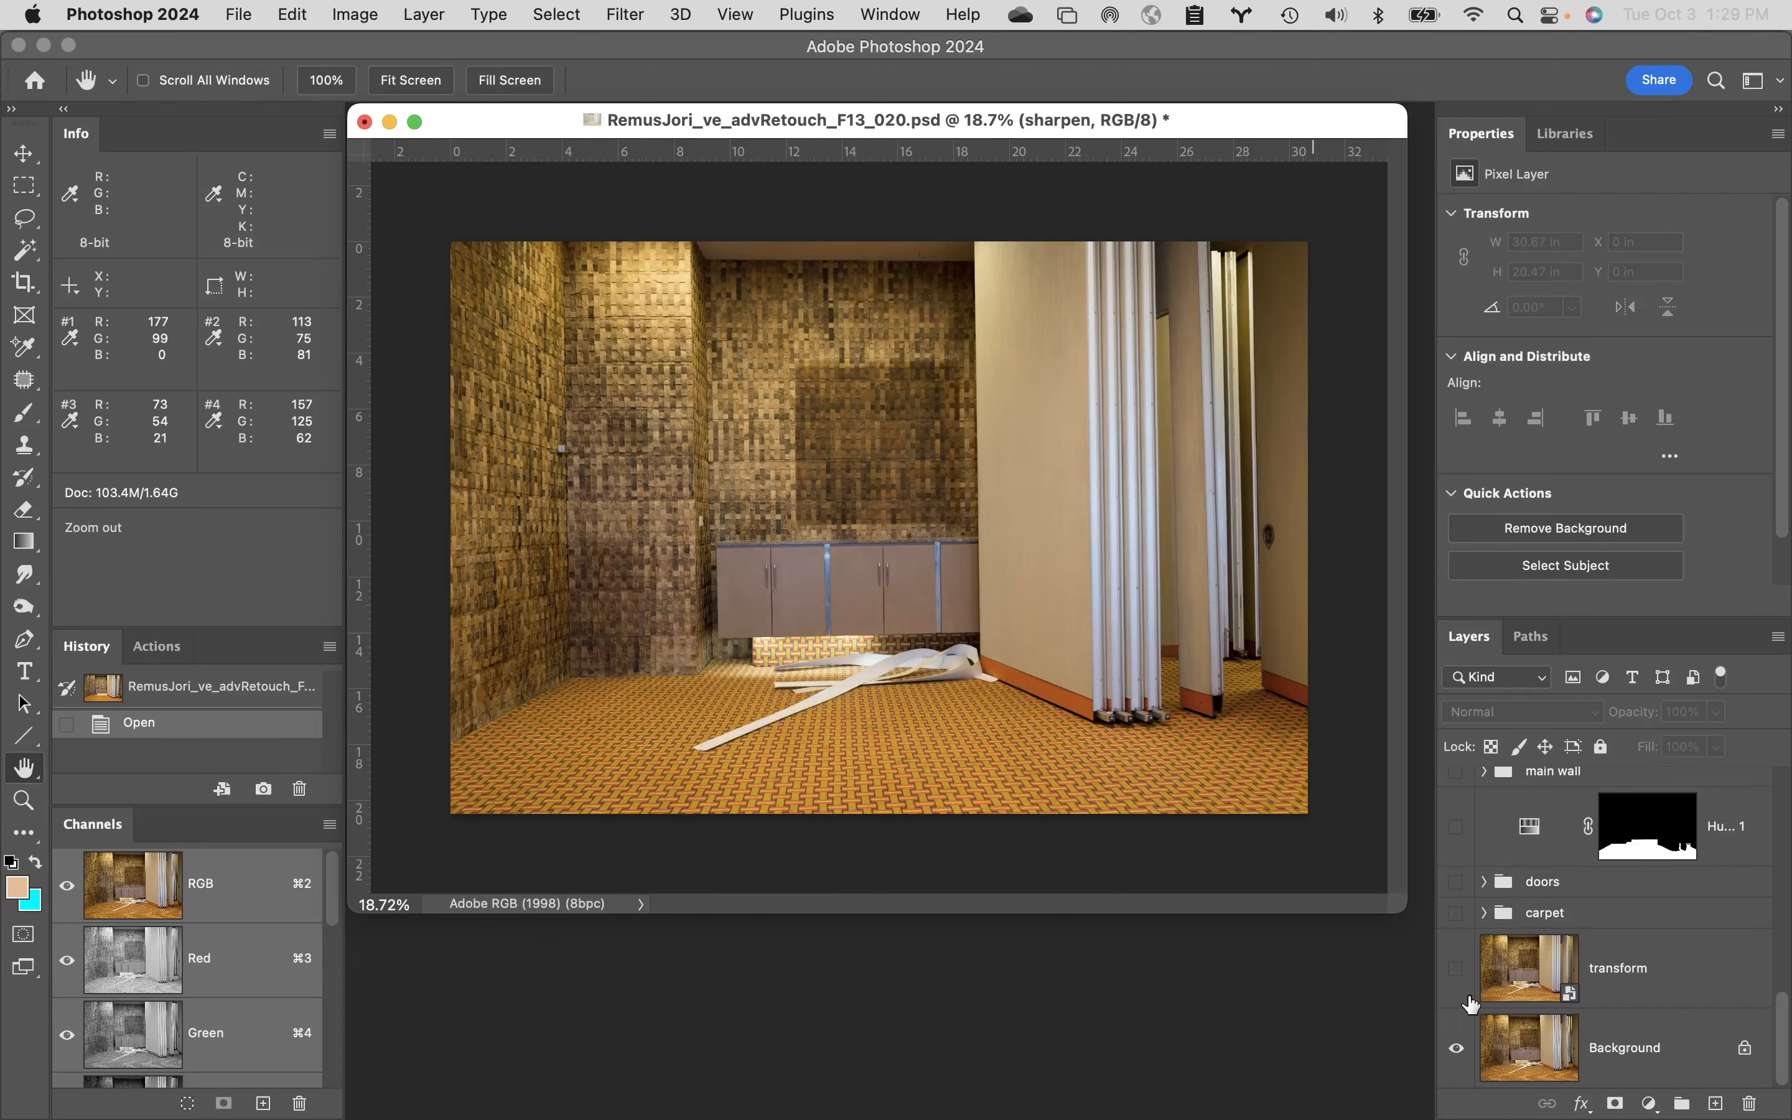
{"action": "left_click", "coordinate": [1456, 1049], "text": "alt"}
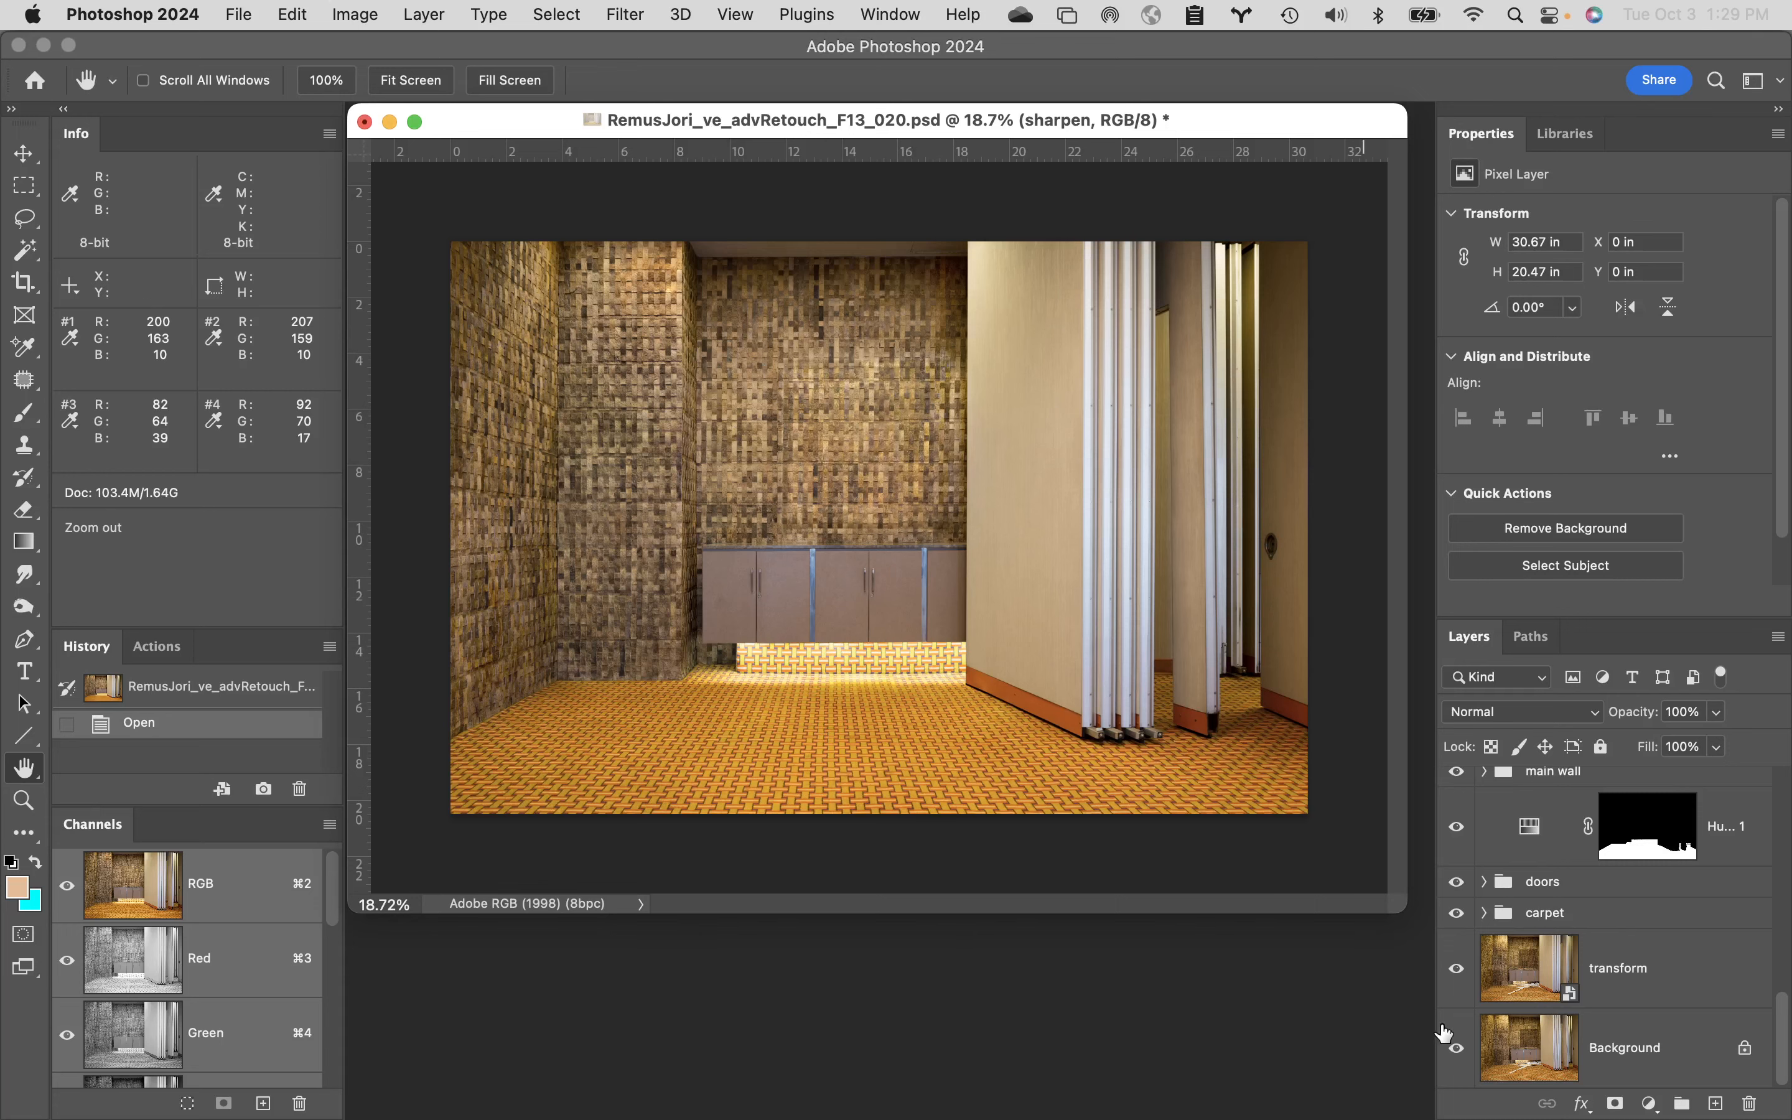
{"action": "left_click", "coordinate": [1457, 1047], "text": "alt"}
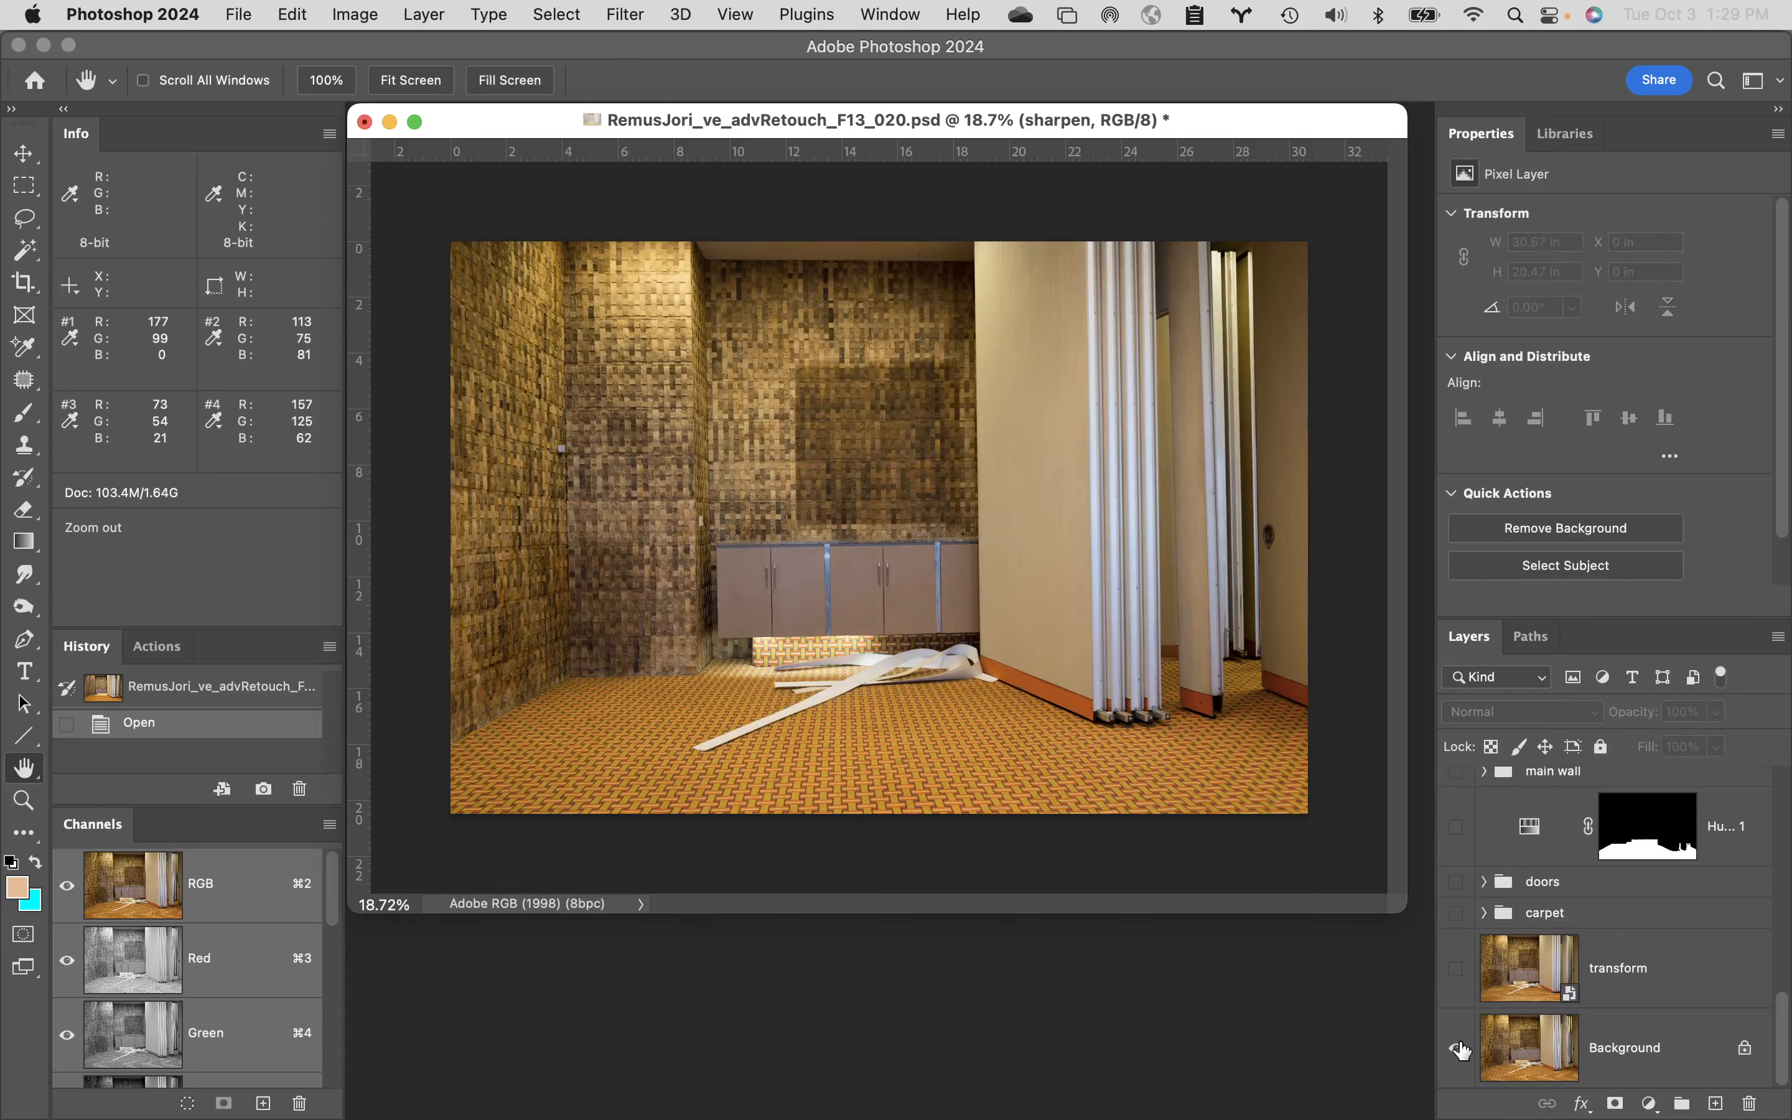
{"action": "left_click", "coordinate": [1457, 1047], "text": "alt"}
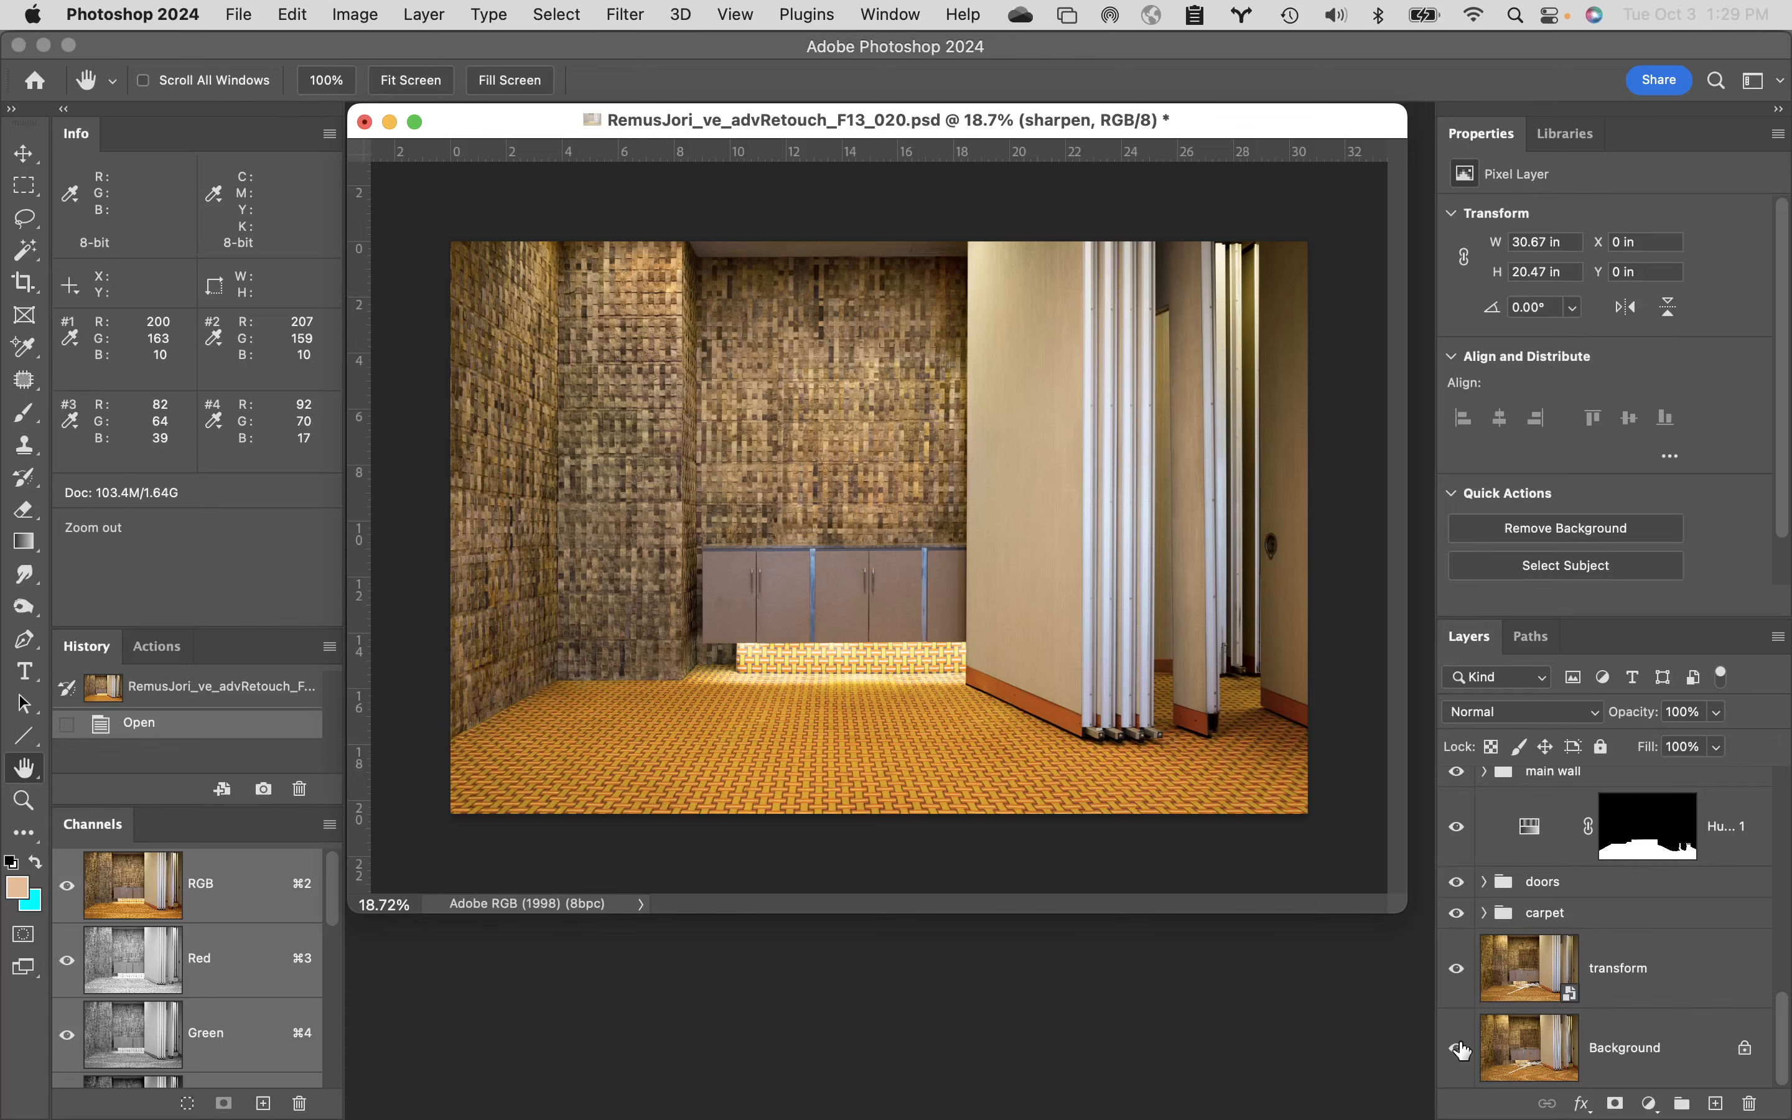
{"action": "left_click", "coordinate": [1456, 1047], "text": "alt"}
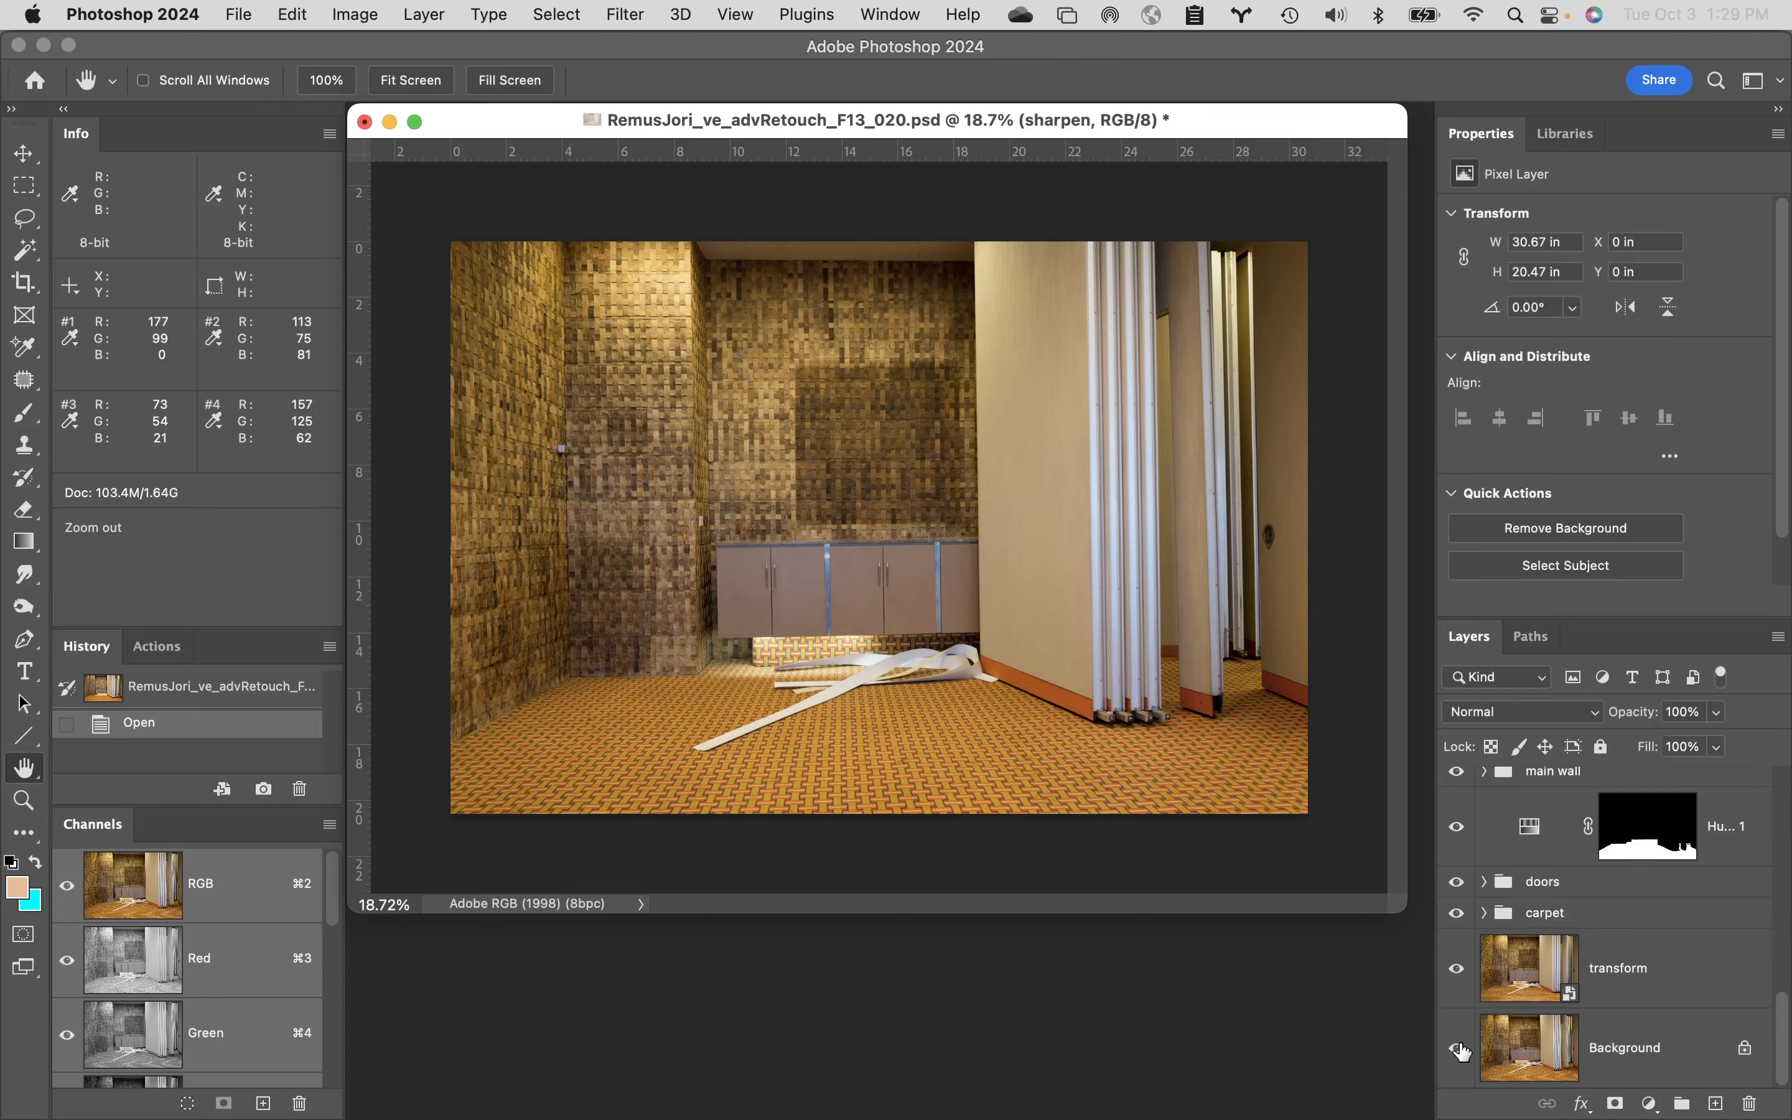
{"action": "left_click", "coordinate": [1457, 1047], "text": "alt"}
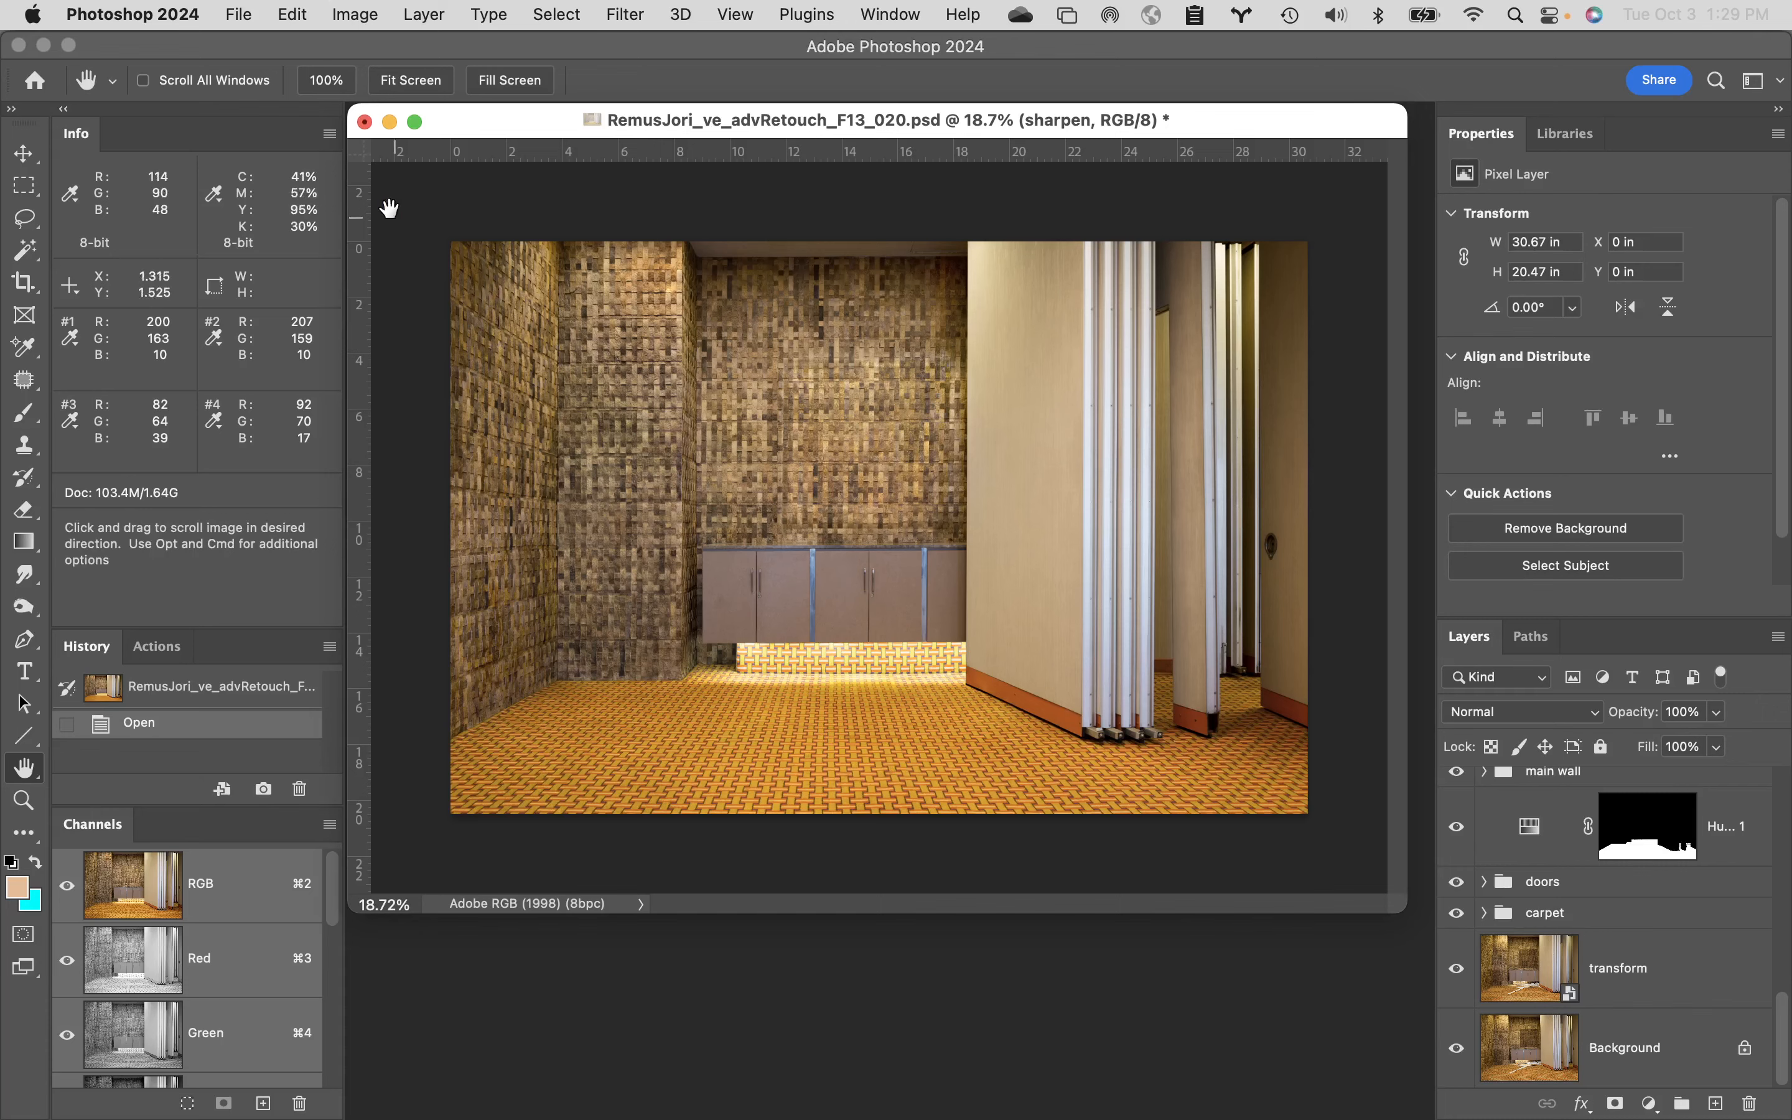
- Close the woven-wall interior image without saving and switch to Adobe Bridge
{"action": "left_click", "coordinate": [365, 122]}
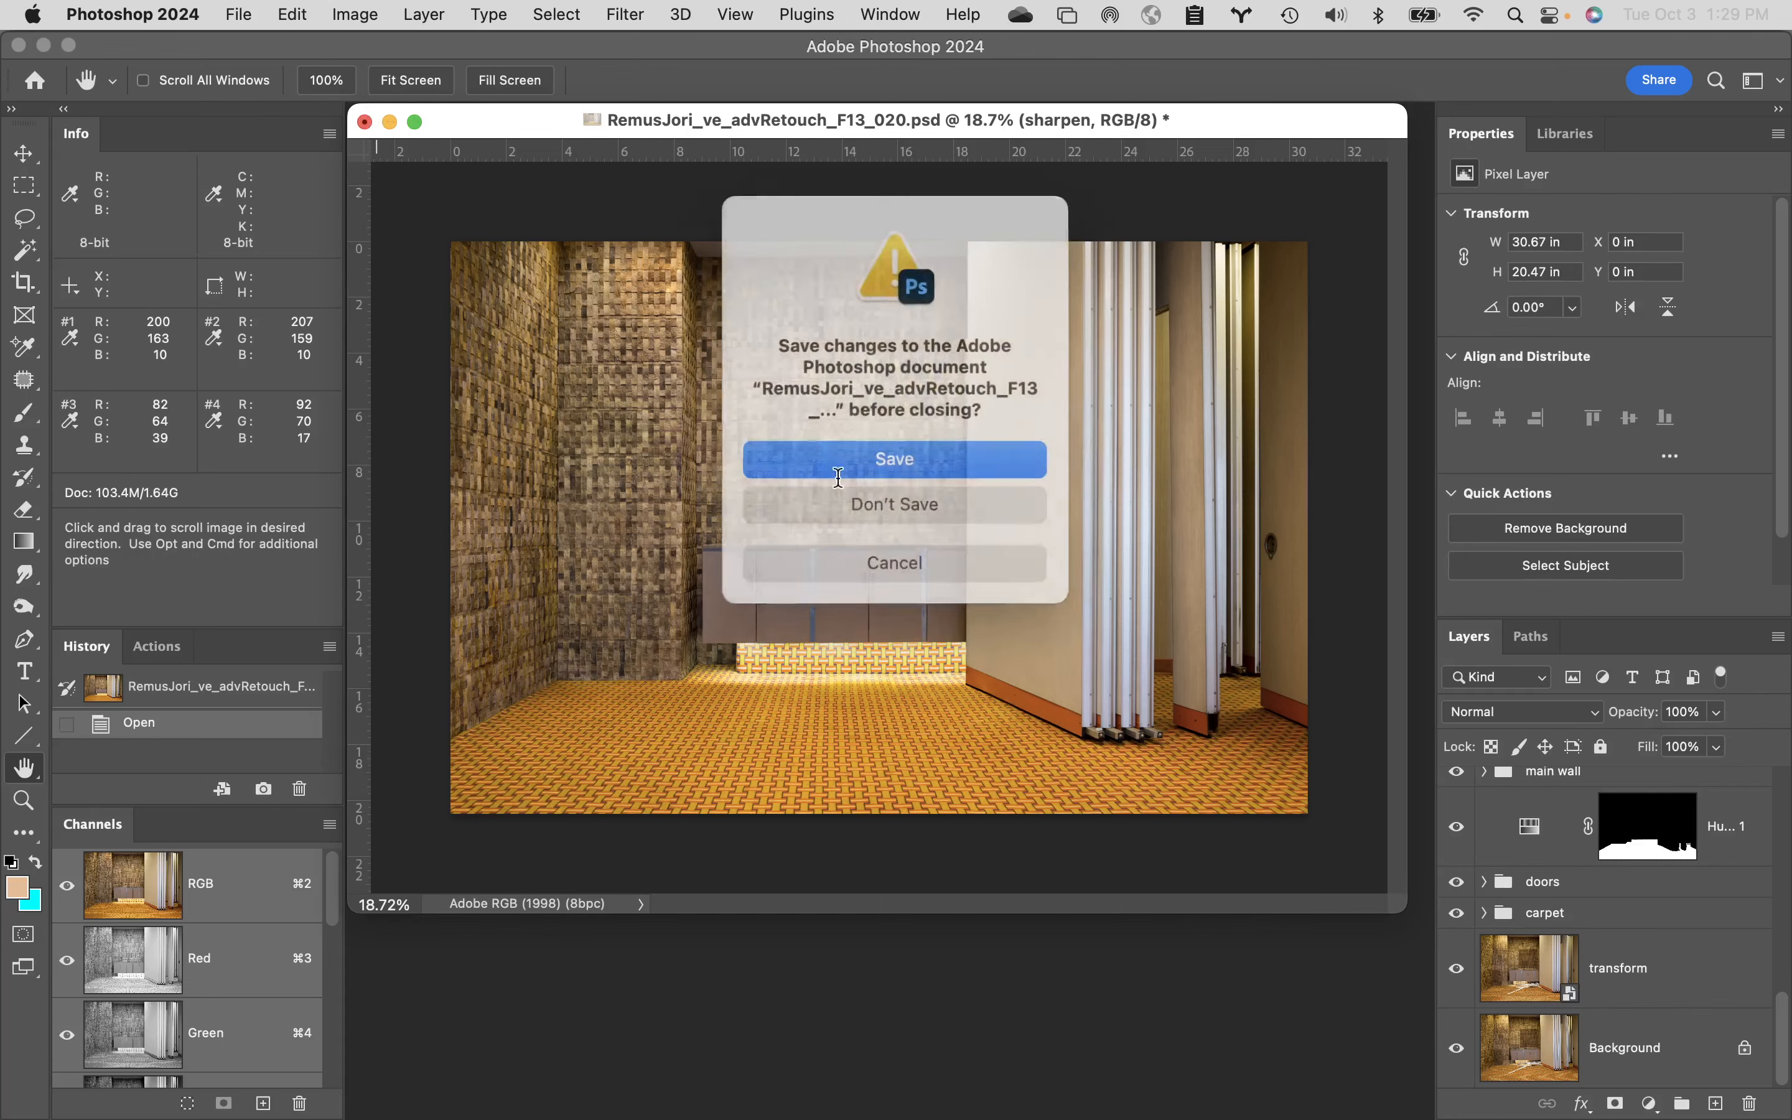
{"action": "left_click", "coordinate": [903, 499]}
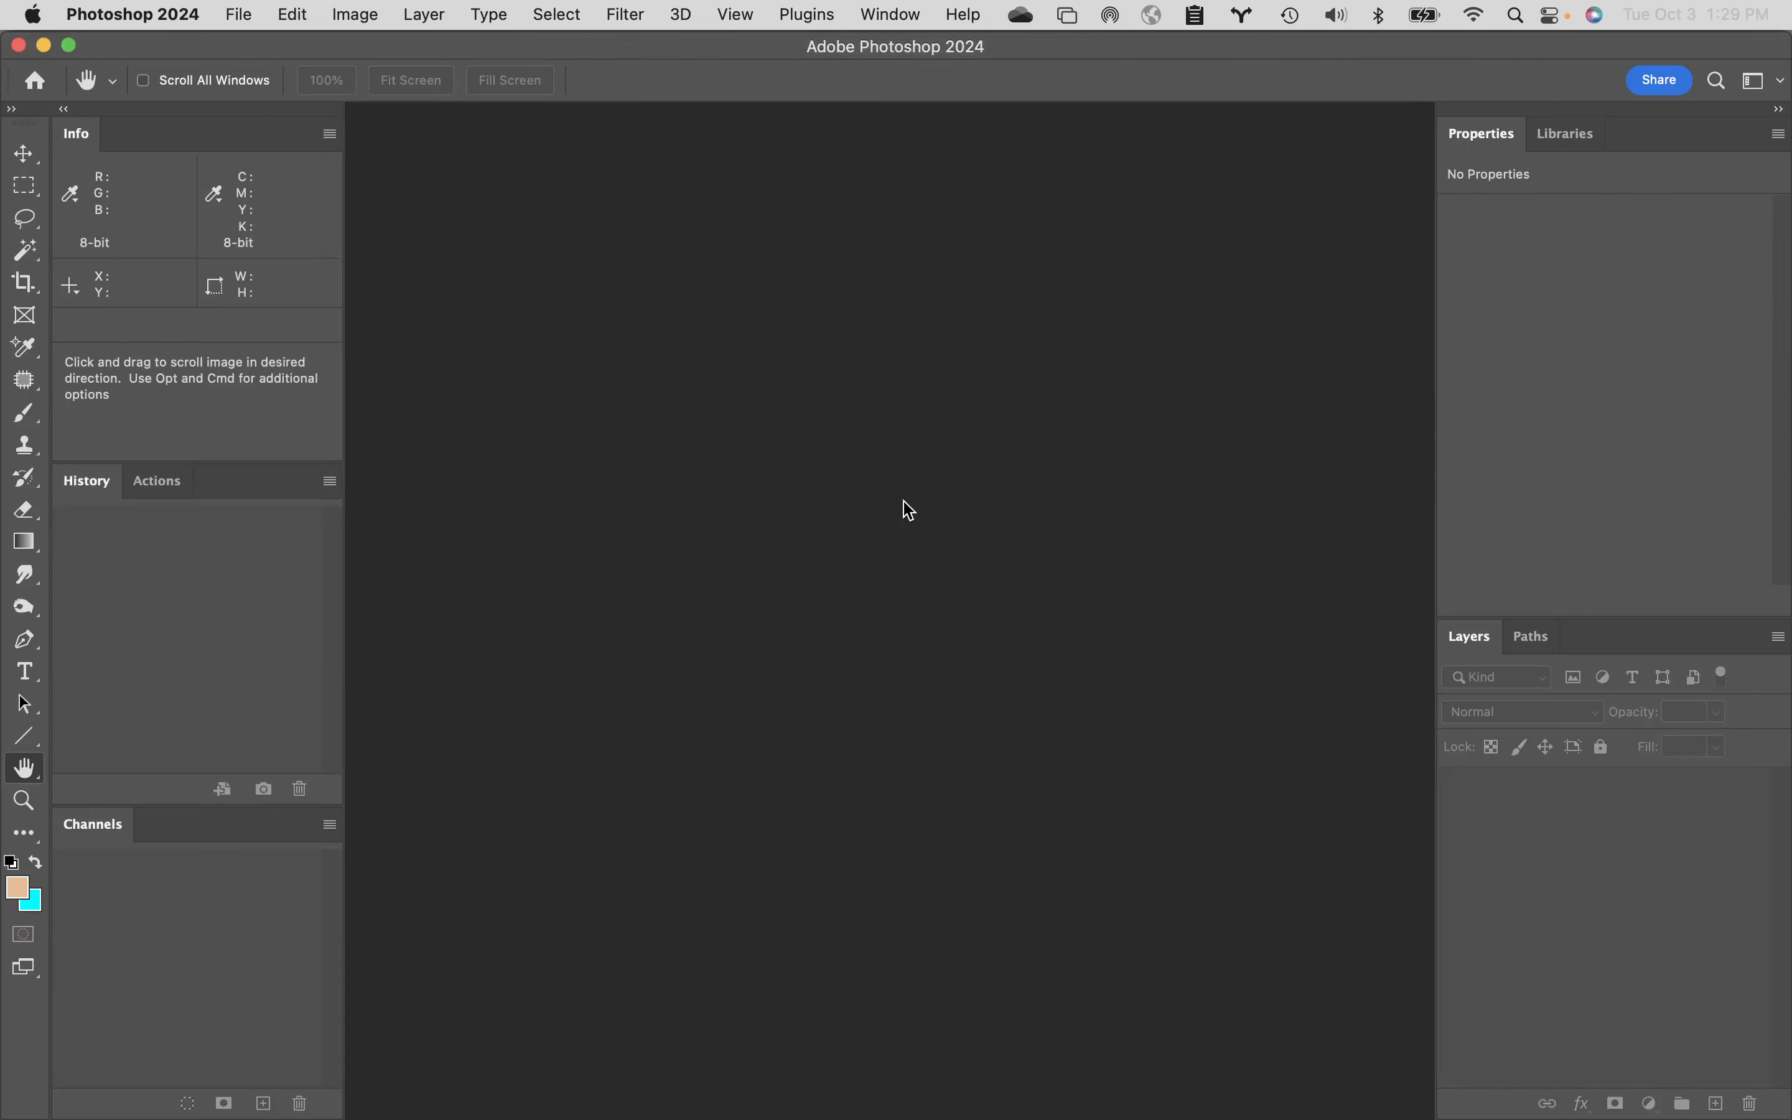
{"action": "mouse_move", "coordinate": [817, 1115]}
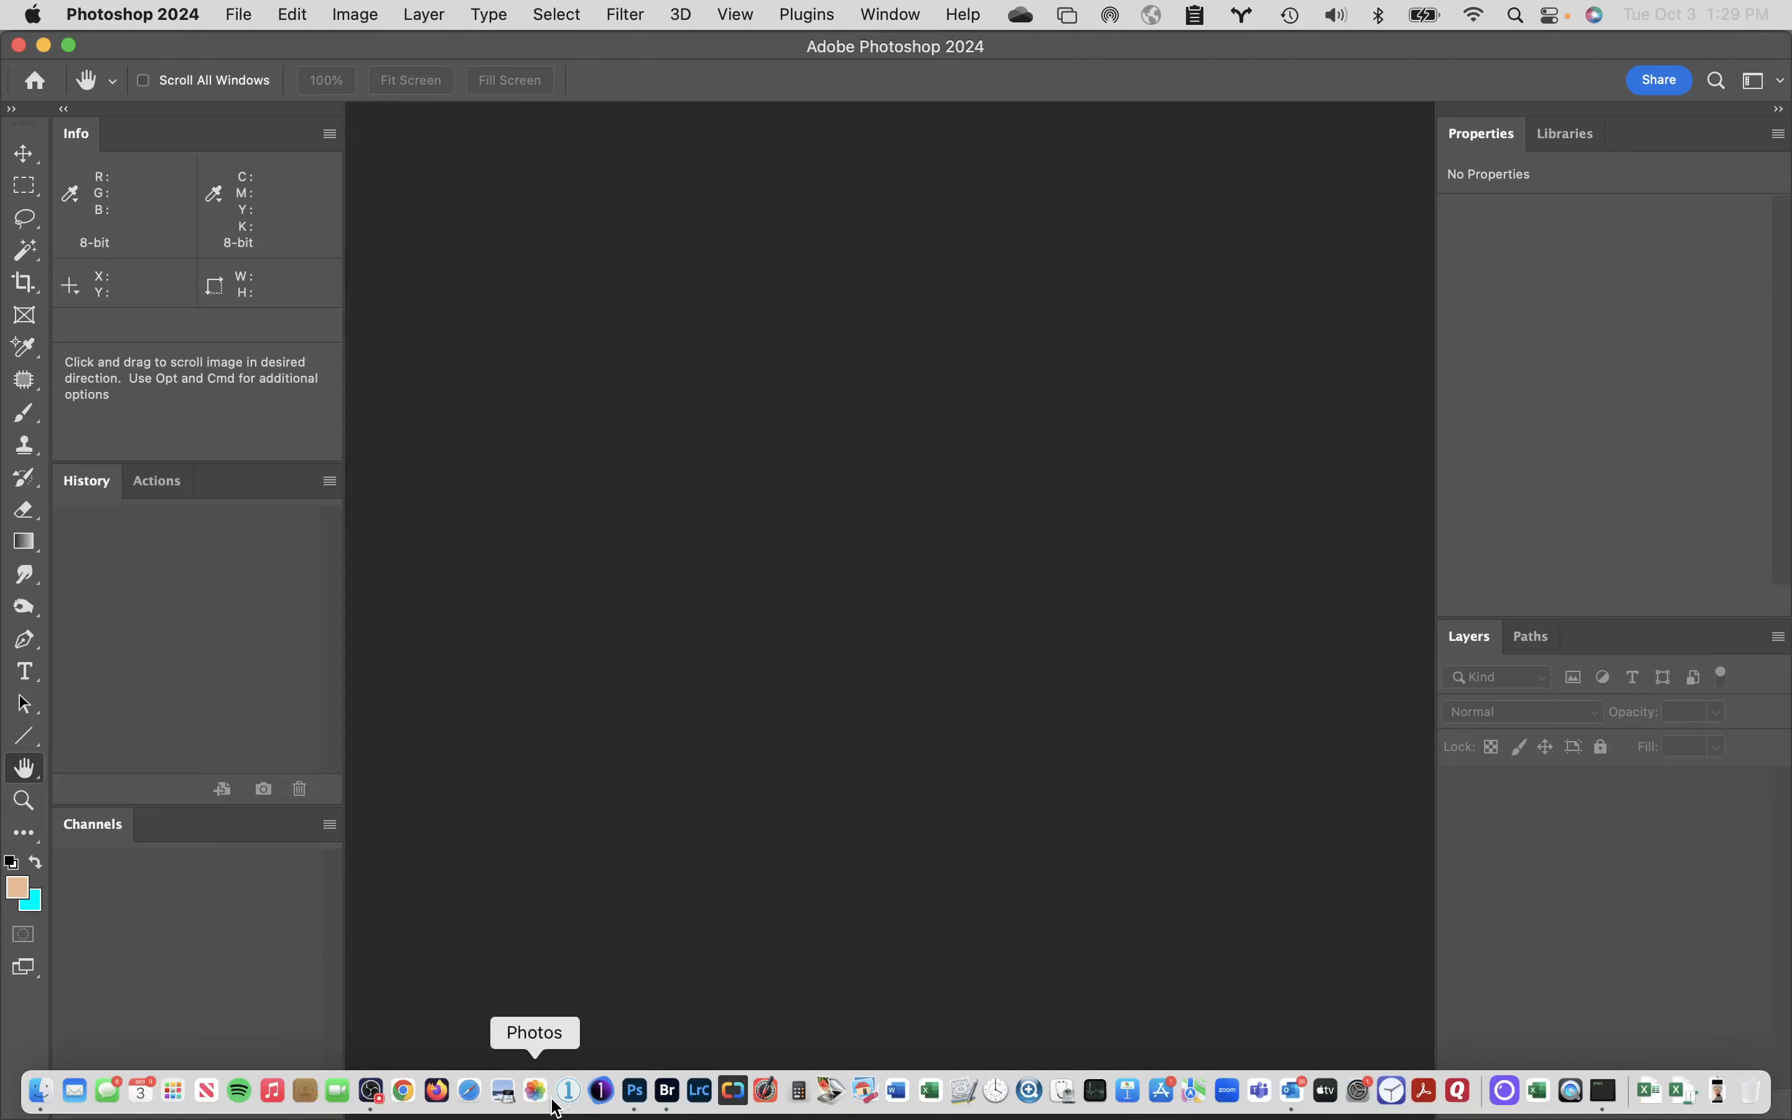
{"action": "left_click", "coordinate": [667, 1090]}
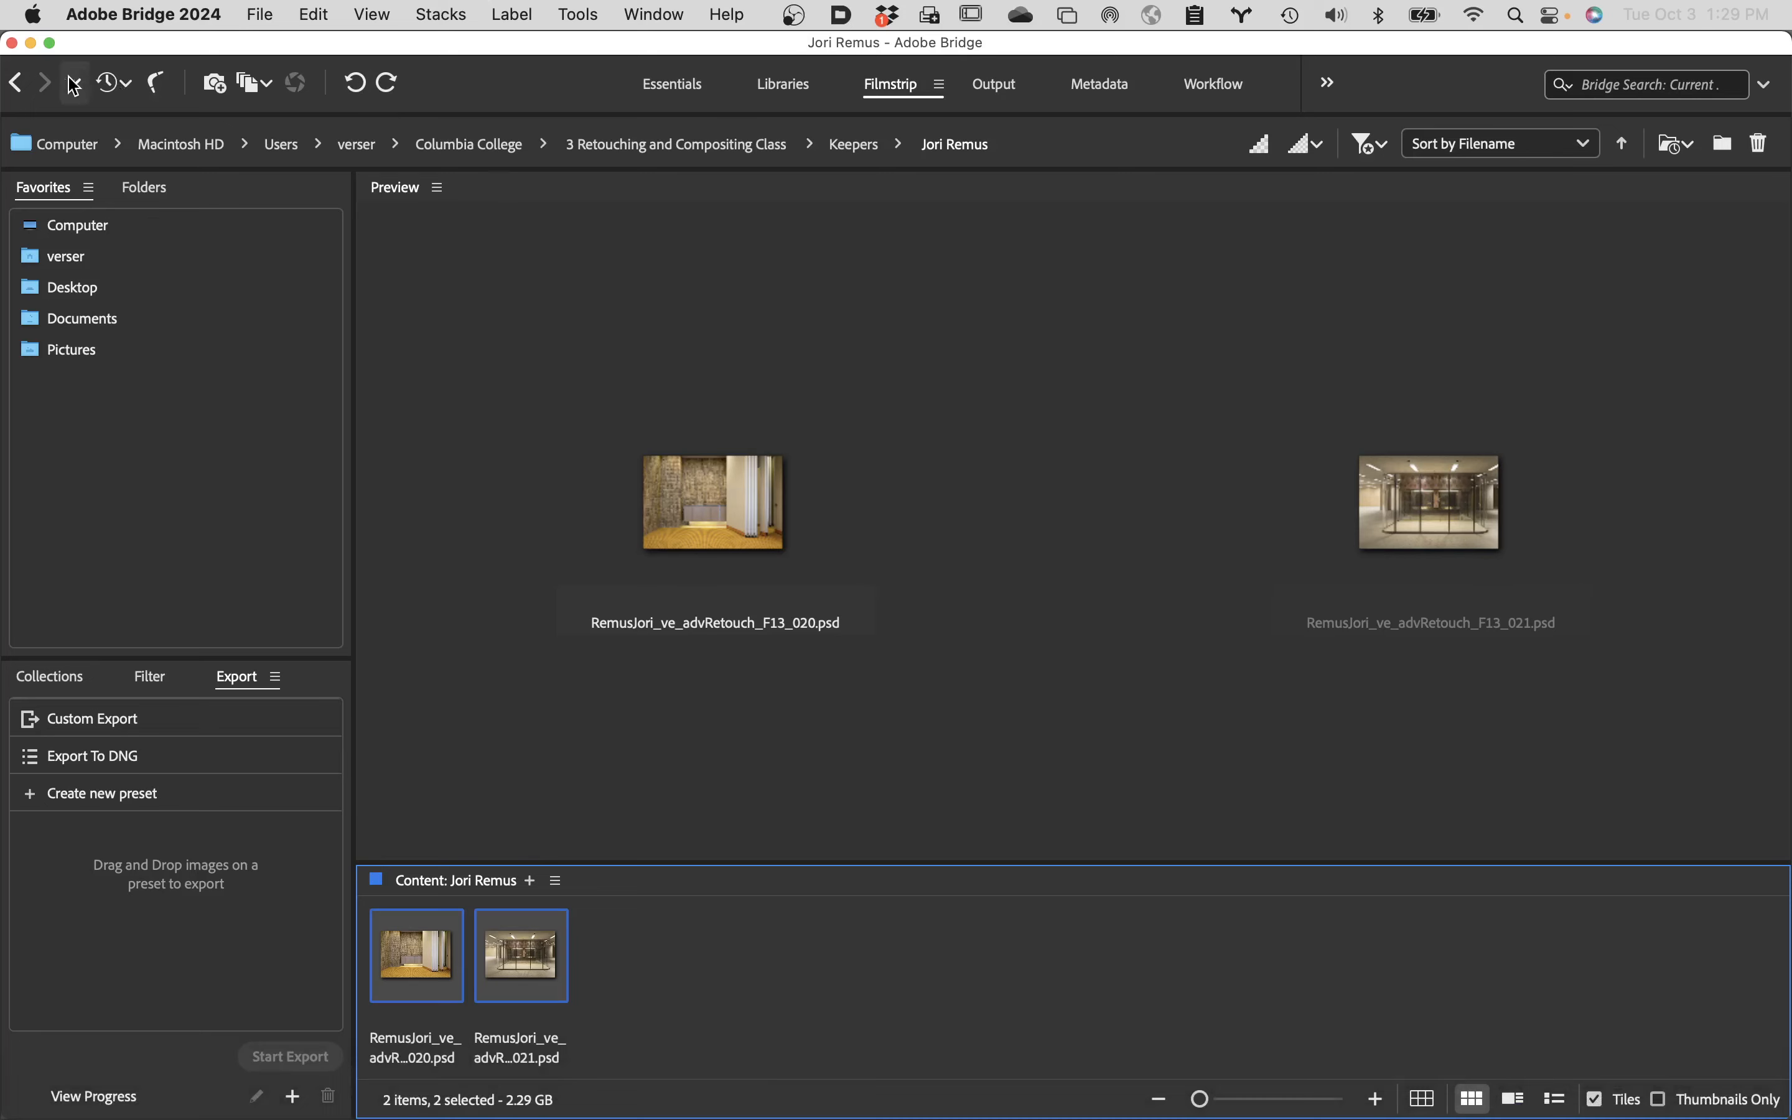
- Return to Keepers, enter the twelfth student's folder, and open the pink-haired portrait PSD ending in 07 in Photoshop
{"action": "left_click", "coordinate": [15, 82]}
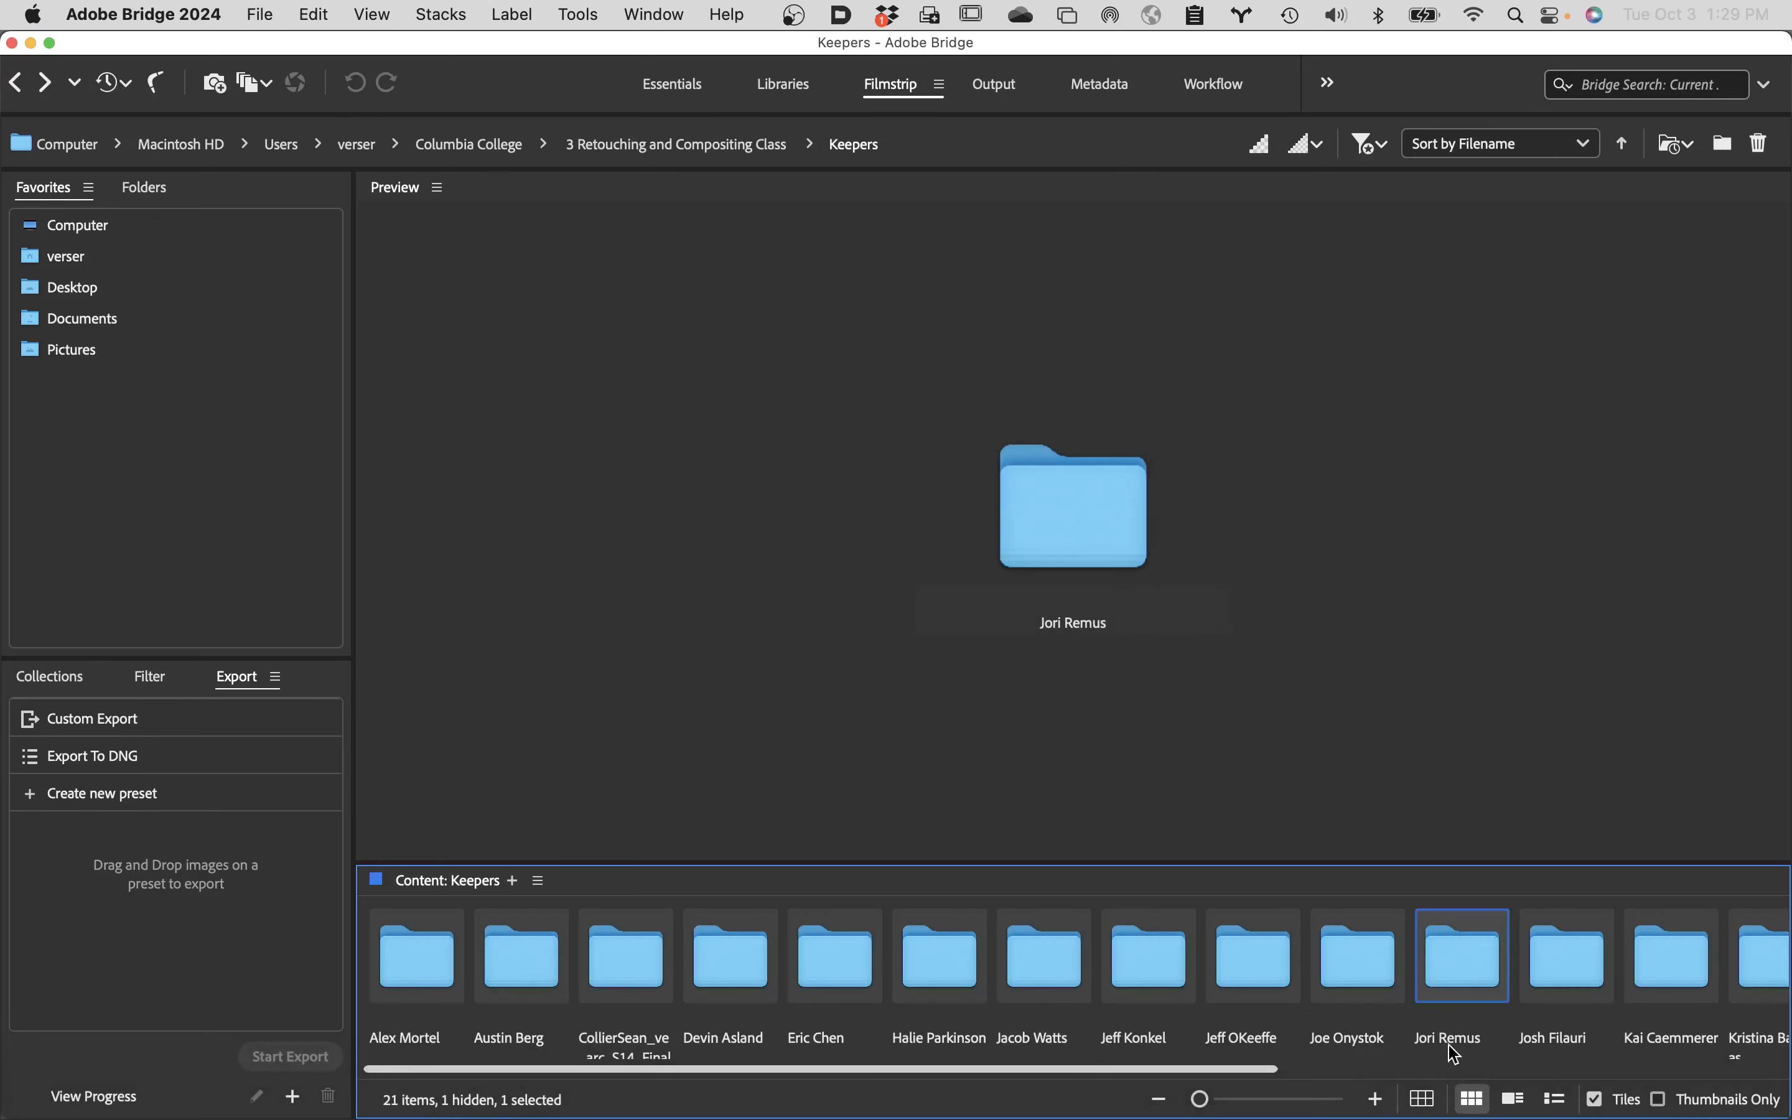
{"action": "double_click", "coordinate": [1570, 956]}
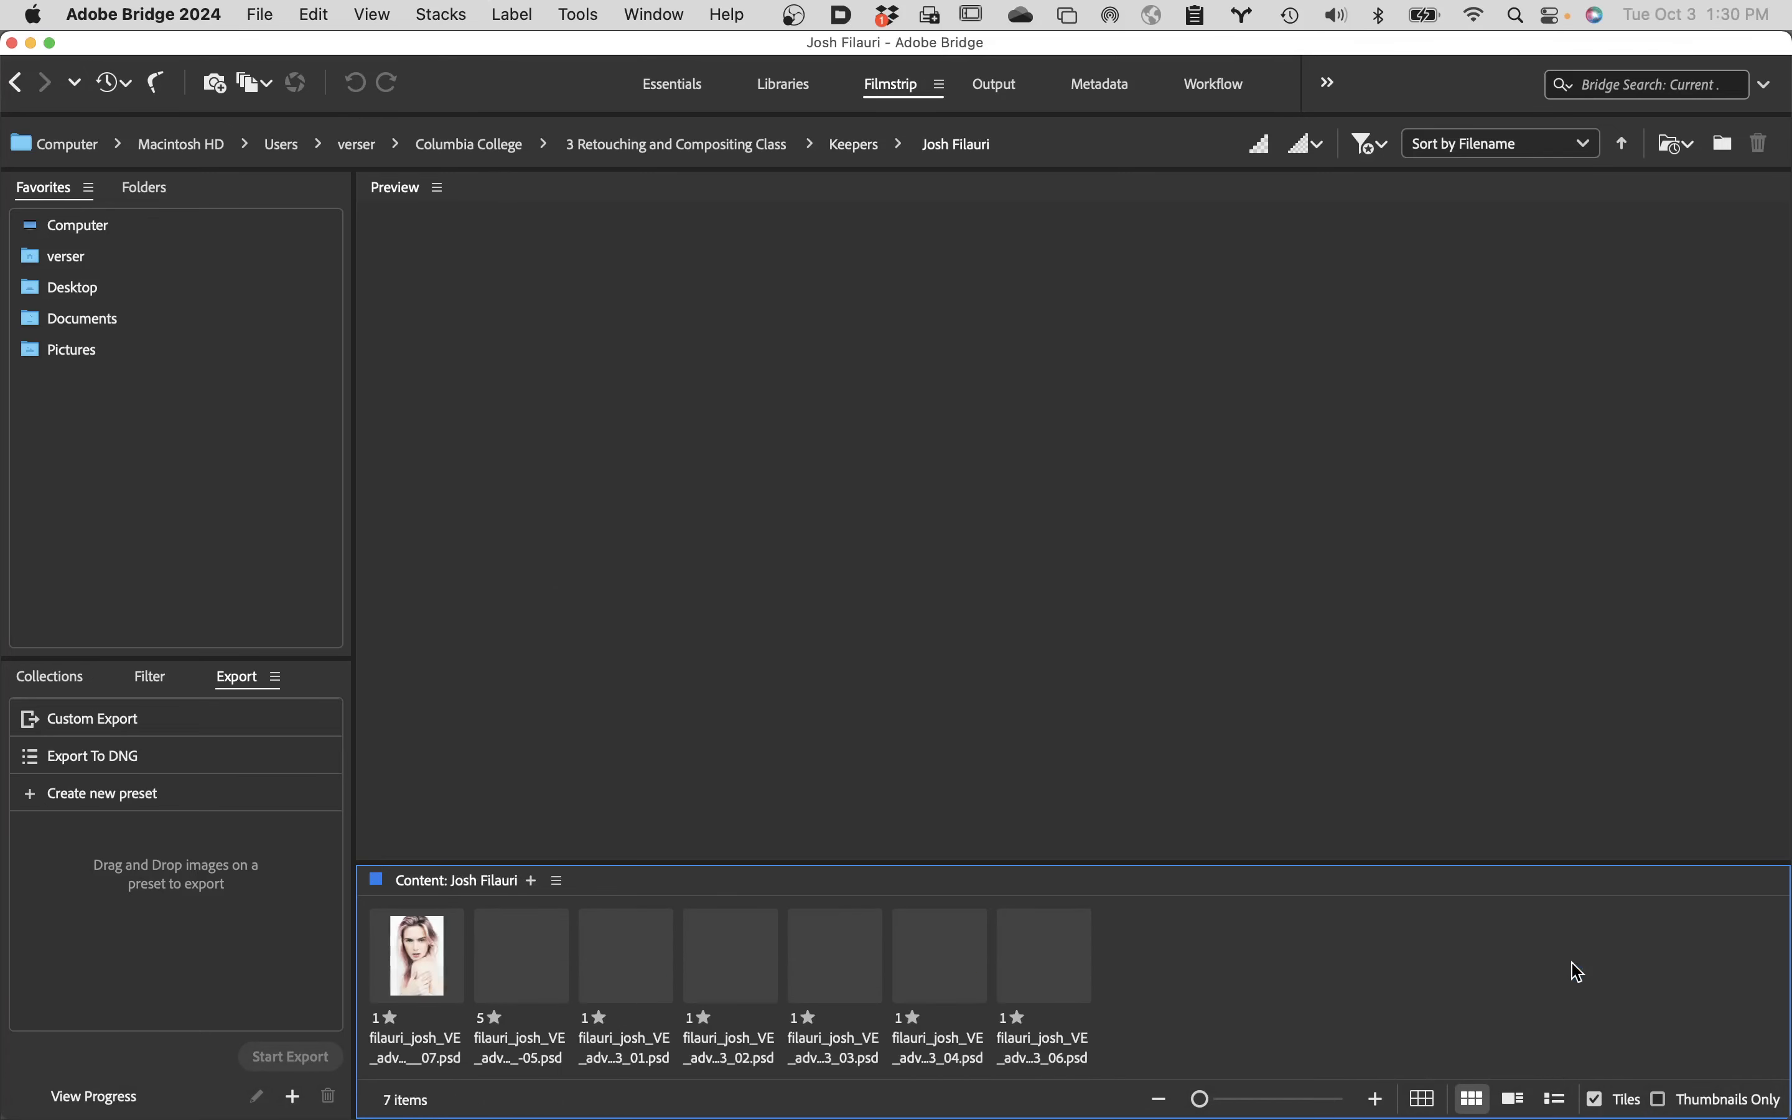
{"action": "left_click", "coordinate": [413, 954]}
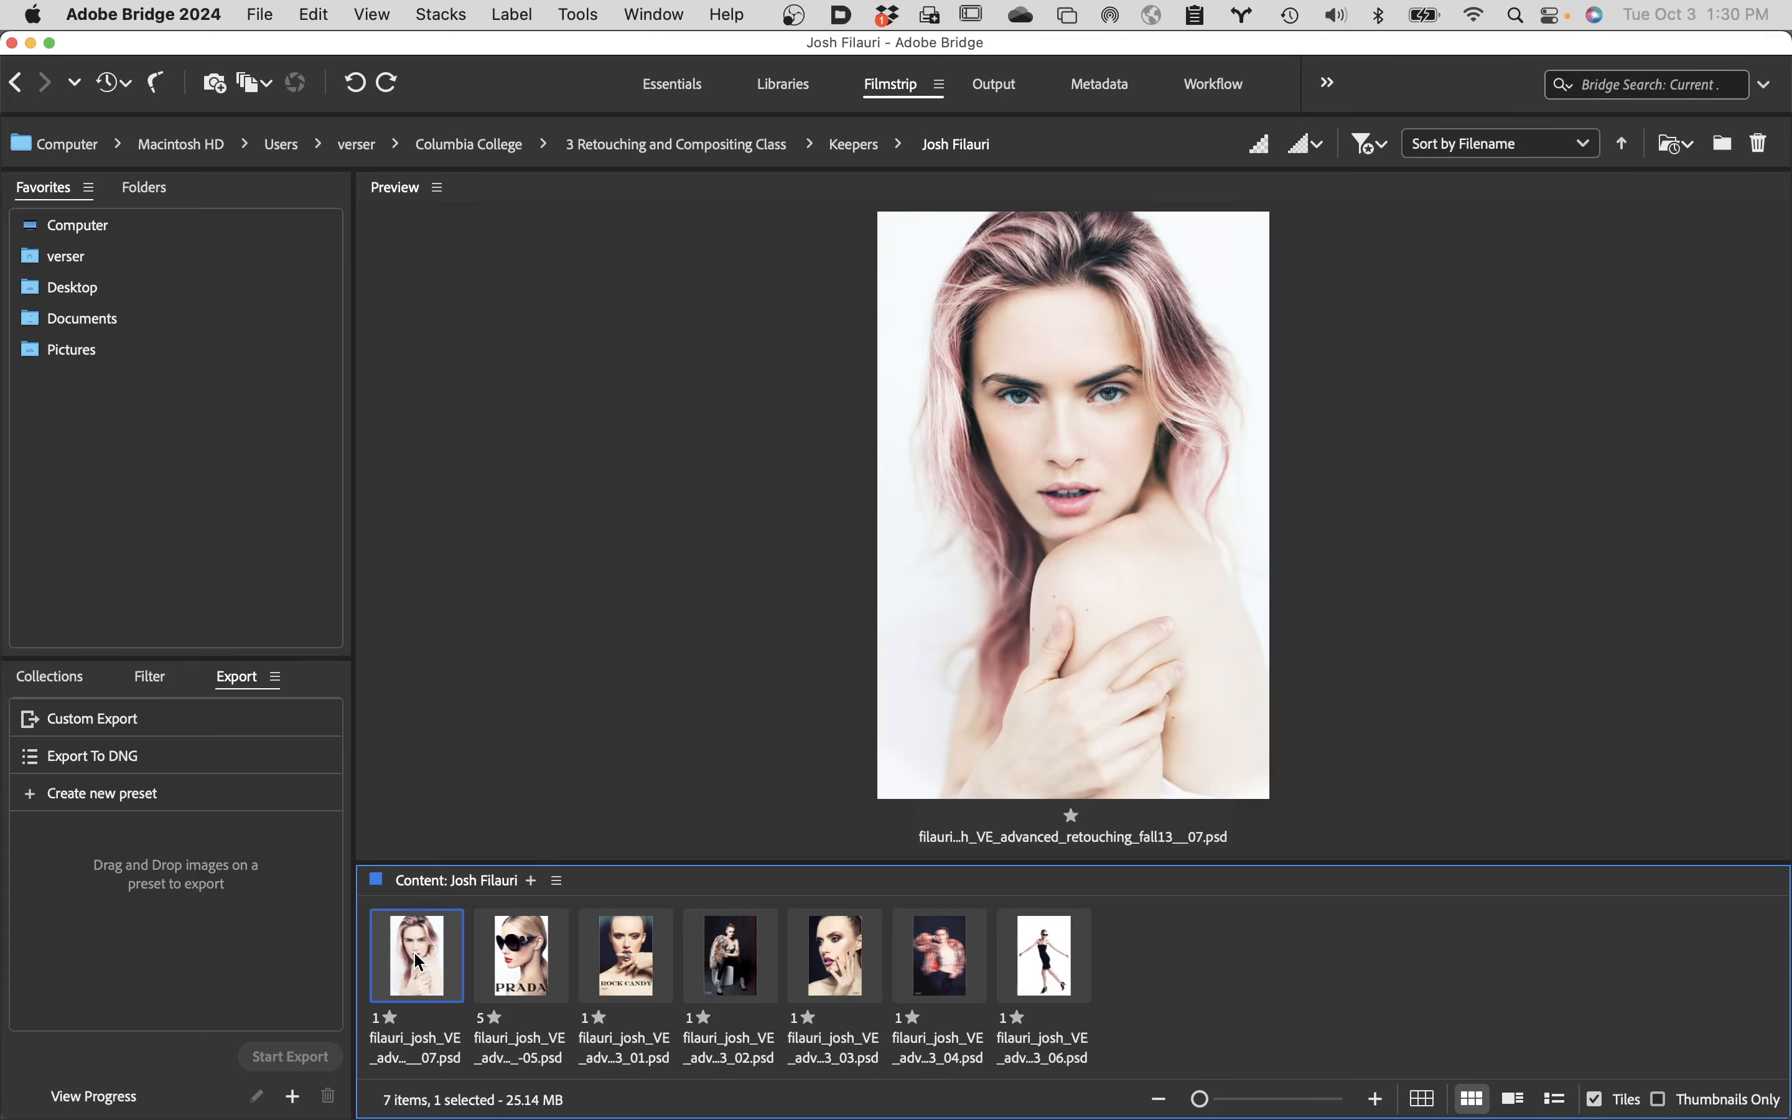
{"action": "double_click", "coordinate": [414, 952]}
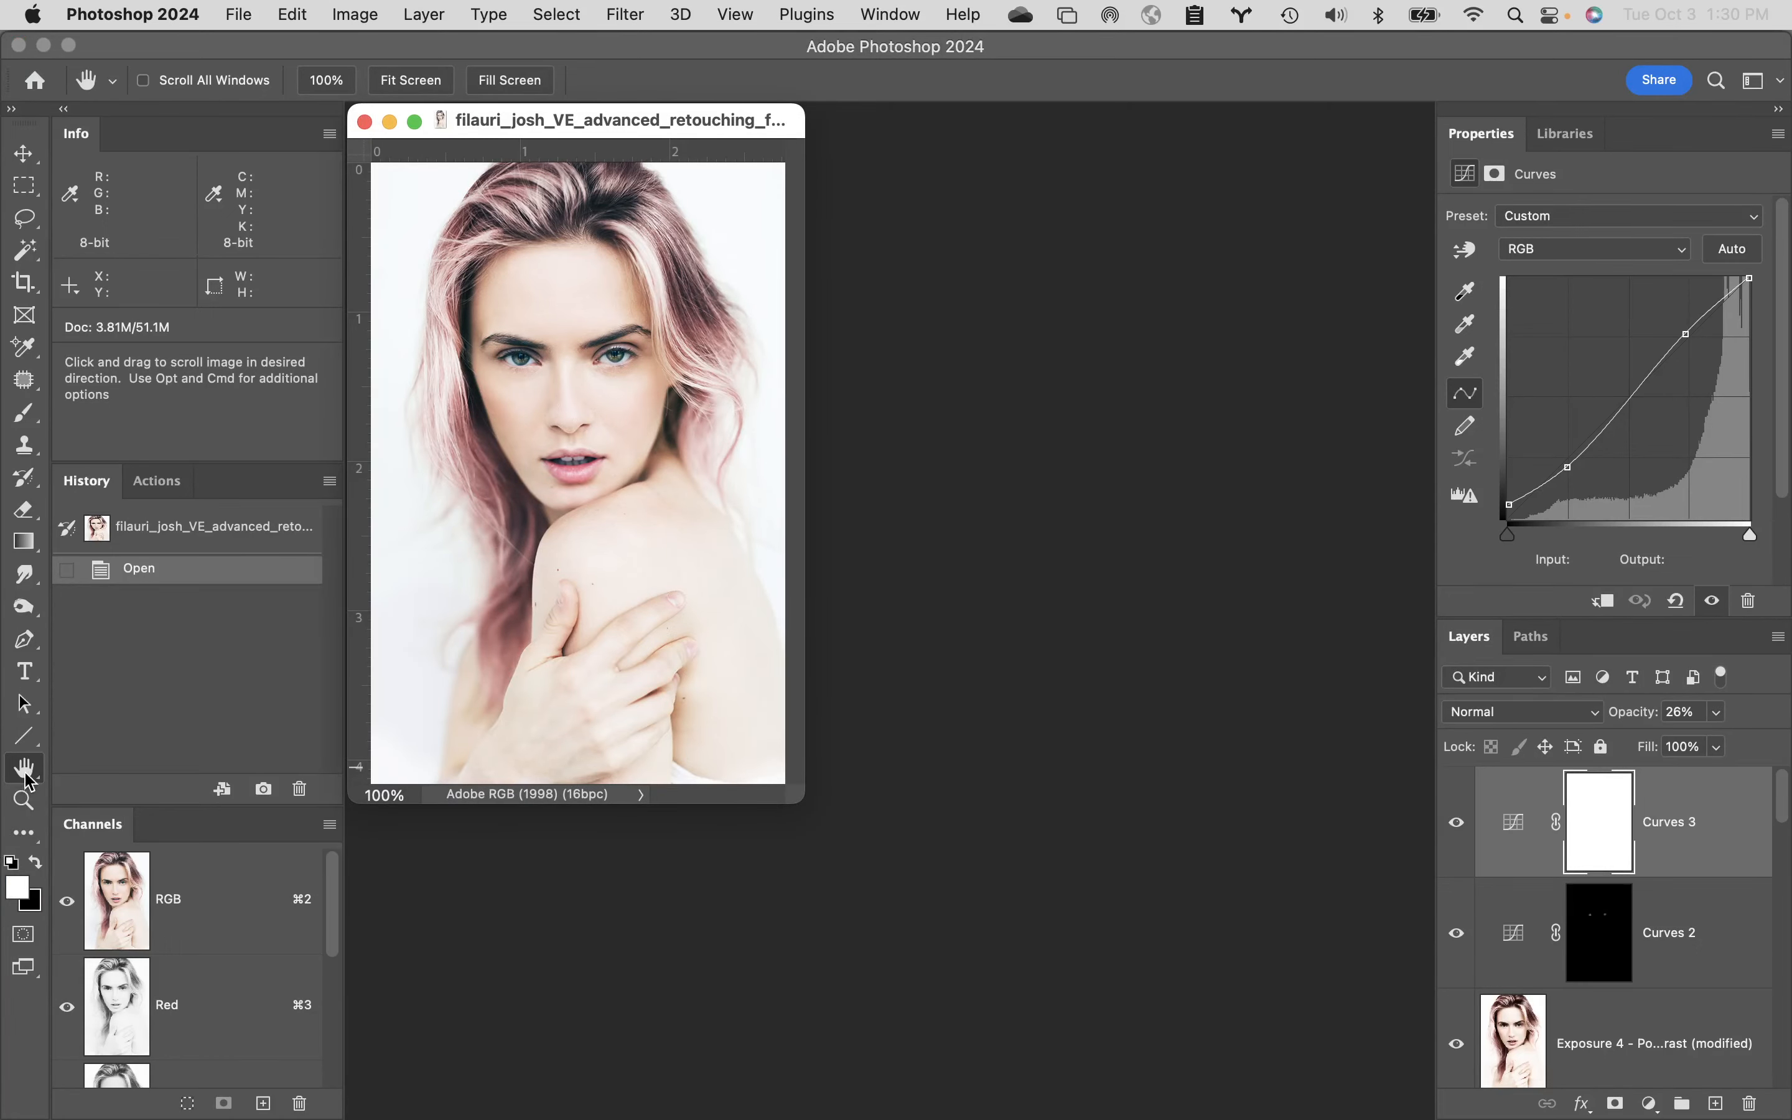
- Fit the portrait to the screen and compare it with the original by repeatedly isolating the Background layer and restoring all layers
{"action": "double_click", "coordinate": [24, 770]}
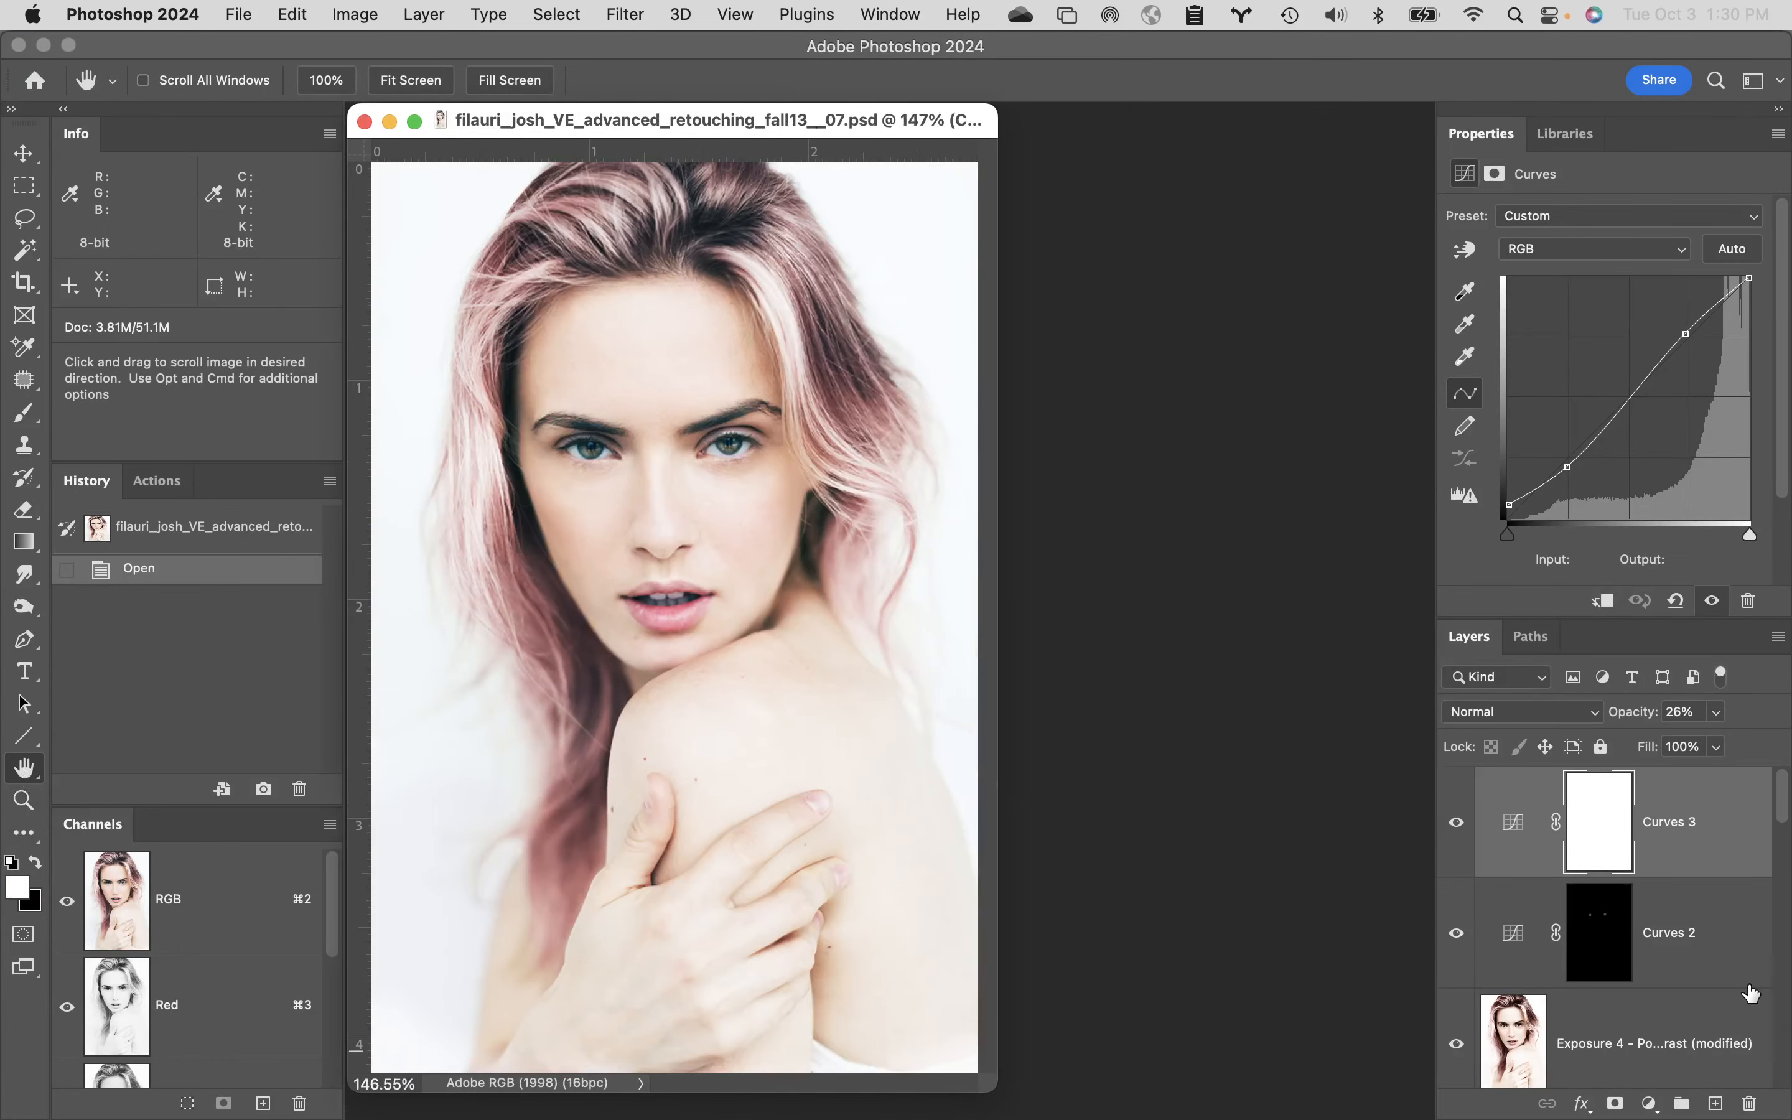
{"action": "scroll", "coordinate": [1752, 992], "scroll_direction": "down", "scroll_amount": 5}
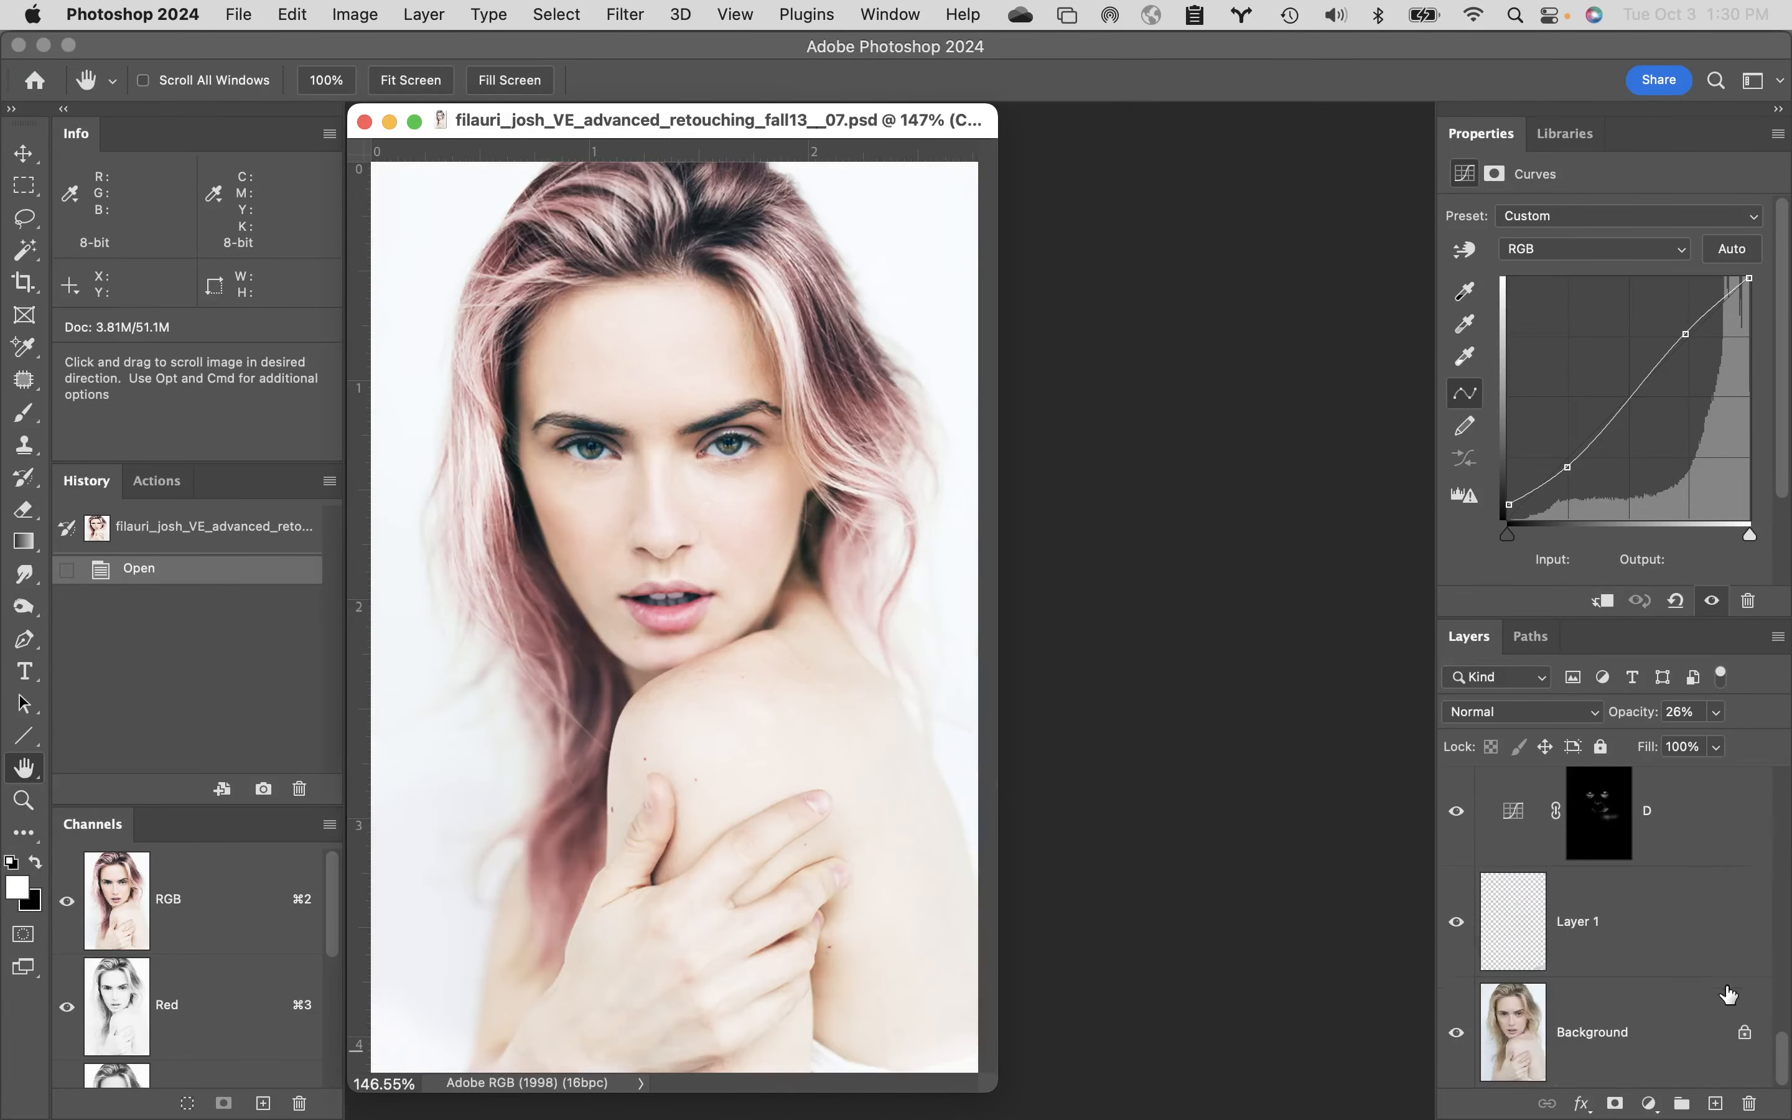
{"action": "left_click", "coordinate": [1457, 1034], "text": "alt"}
{"action": "left_click", "coordinate": [1457, 1035], "text": "alt"}
{"action": "left_click", "coordinate": [1457, 1035], "text": "alt"}
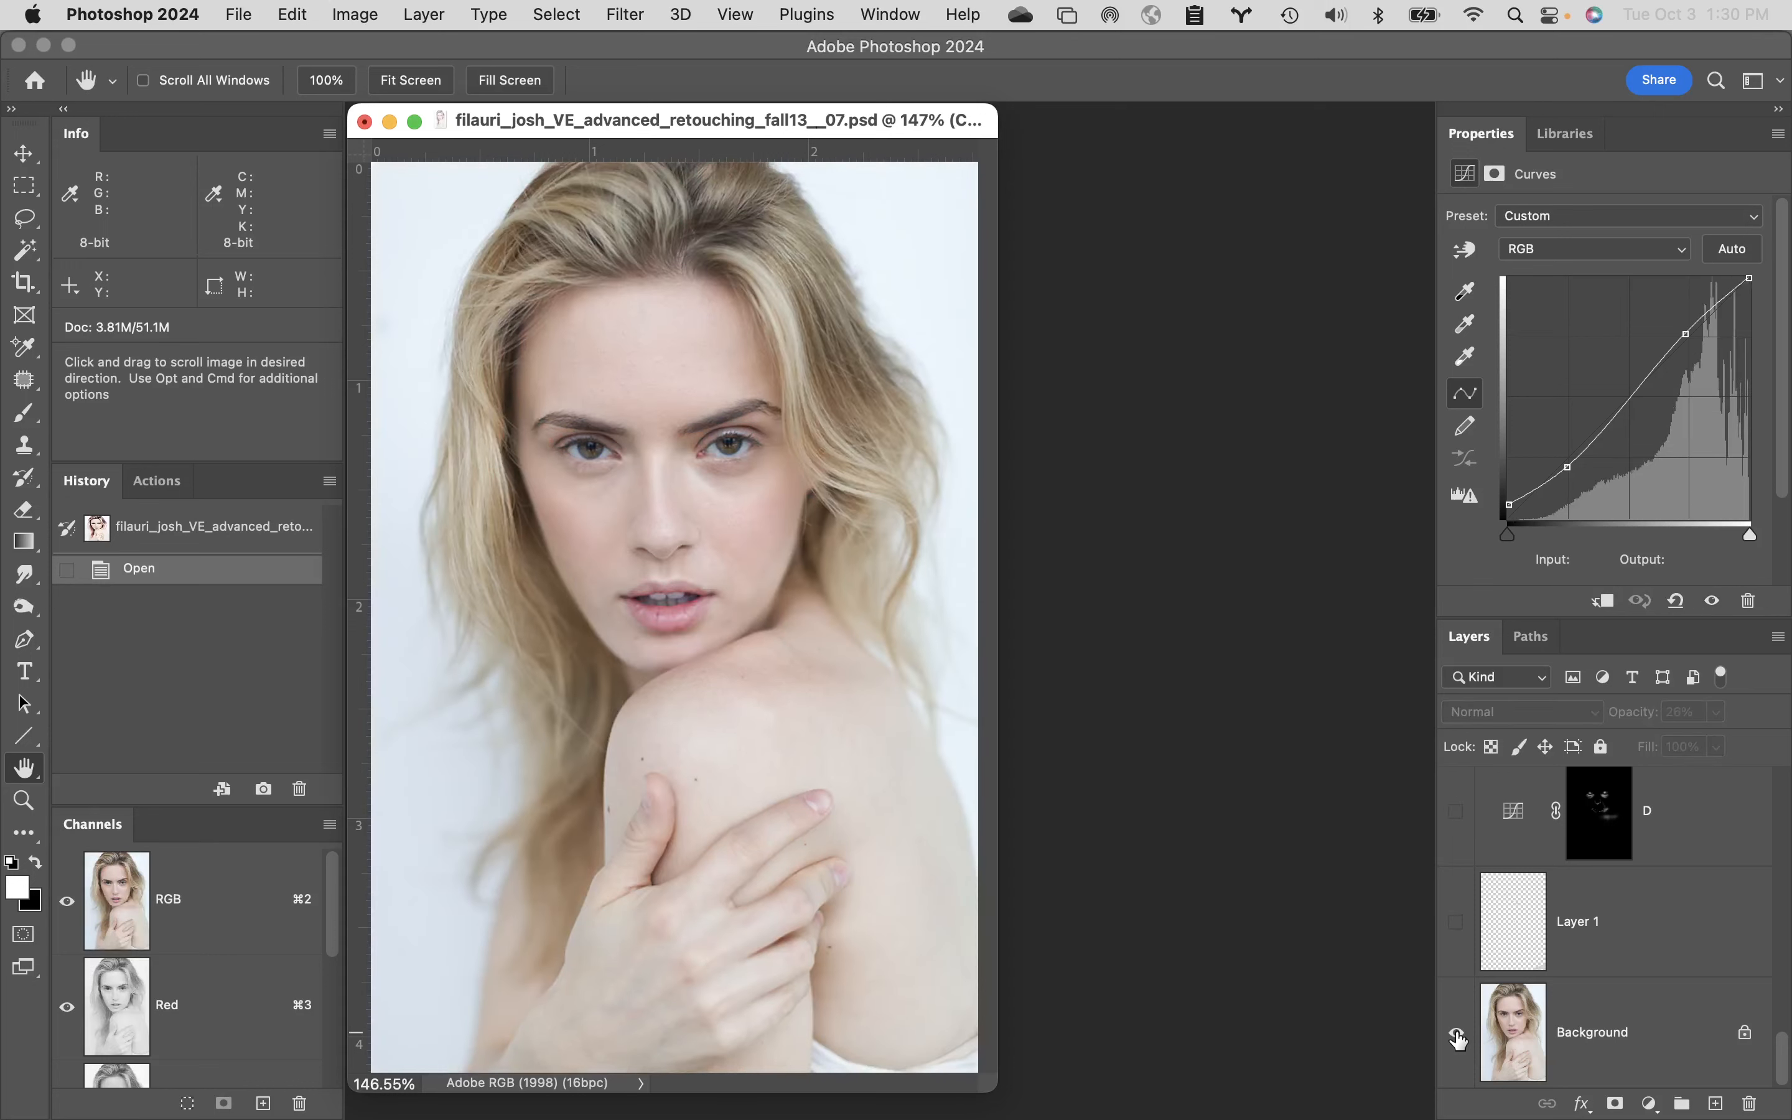
{"action": "left_click", "coordinate": [1457, 1035], "text": "alt"}
{"action": "left_click", "coordinate": [1457, 1034], "text": "alt"}
{"action": "left_click", "coordinate": [1457, 1035], "text": "alt"}
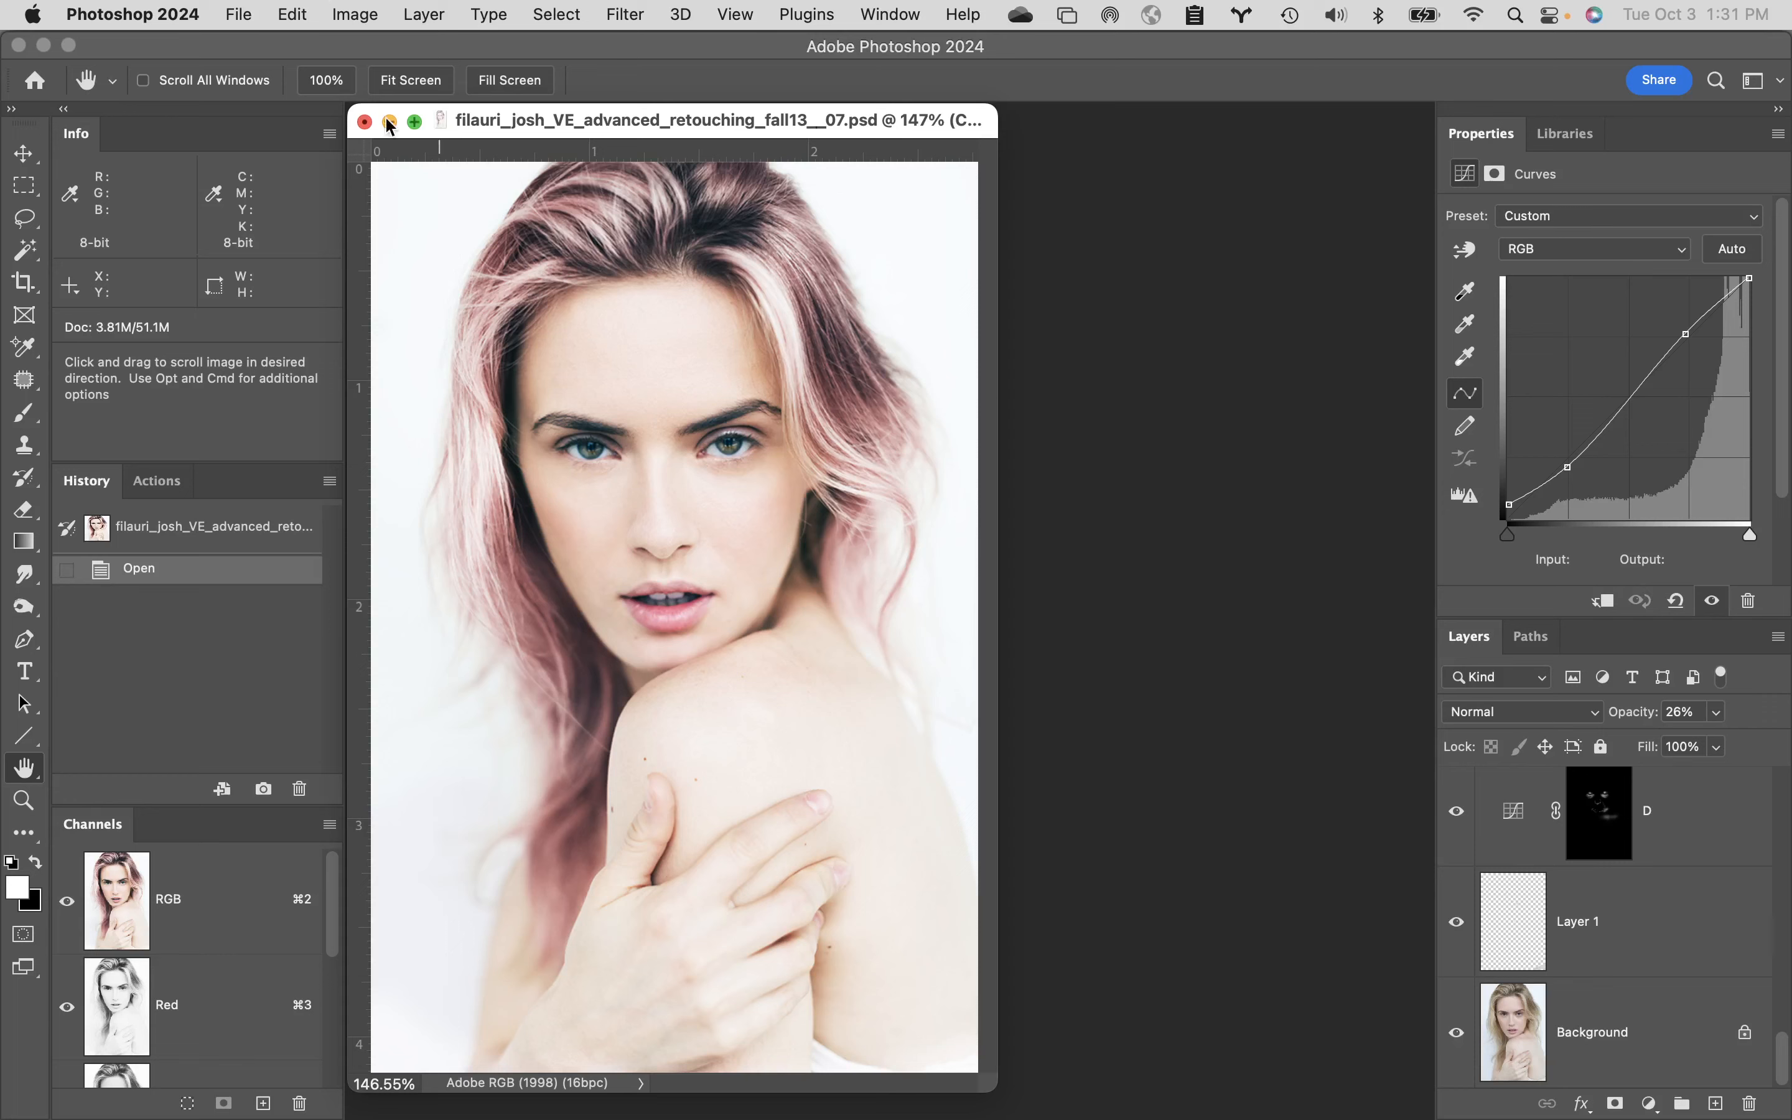
- Close the portrait without saving and switch to Adobe Bridge
{"action": "left_click", "coordinate": [366, 121]}
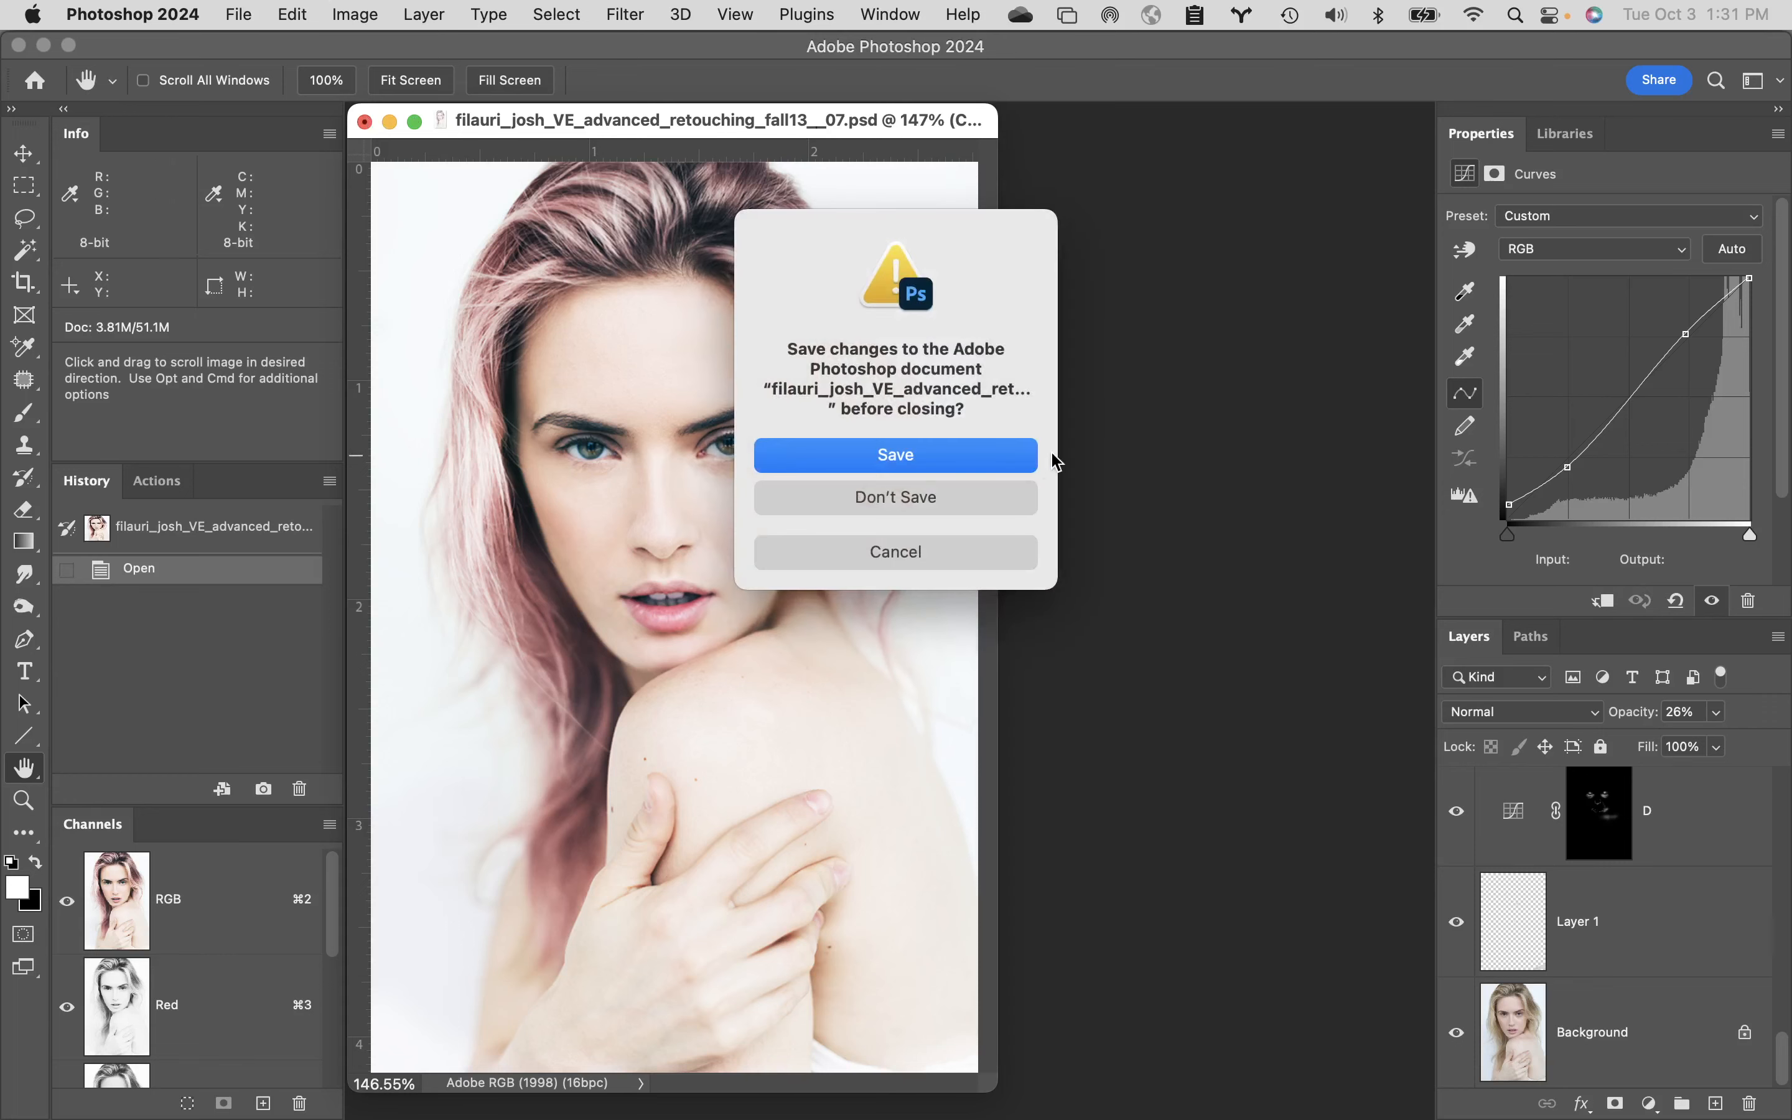
{"action": "left_click", "coordinate": [994, 511]}
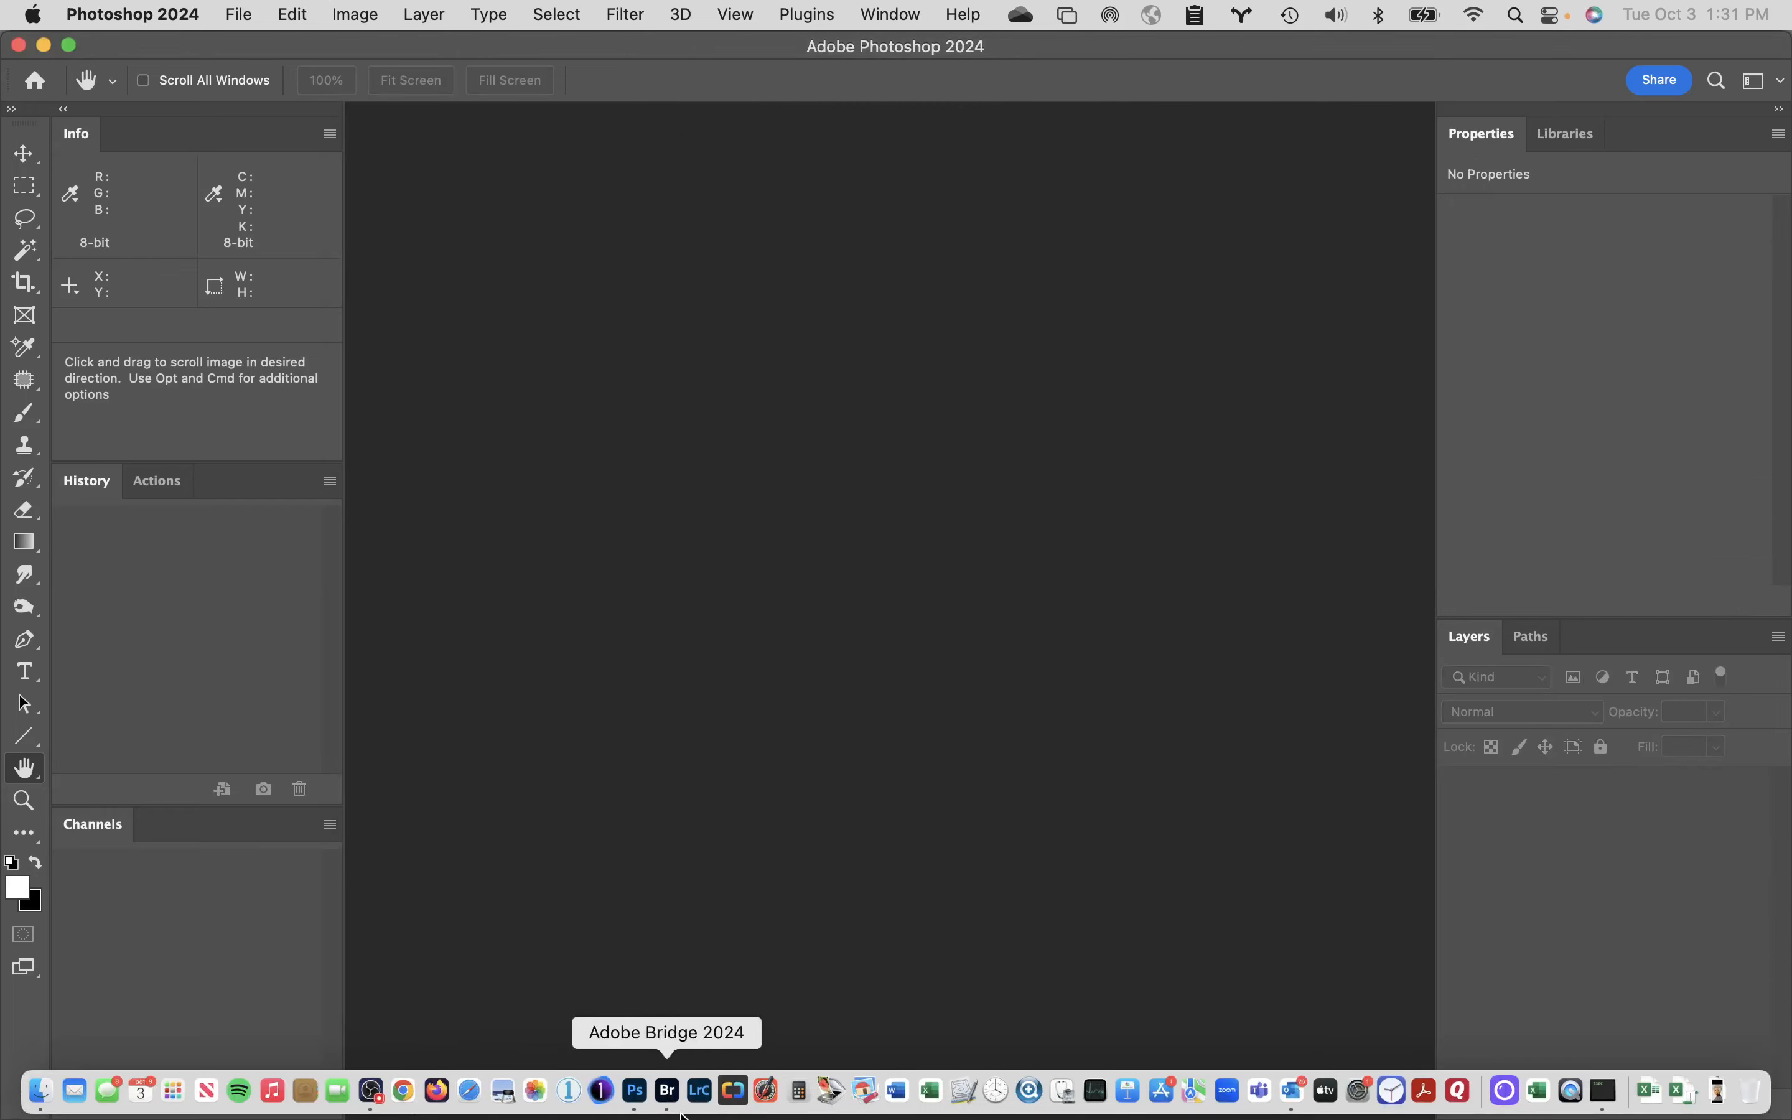
{"action": "left_click", "coordinate": [669, 1095]}
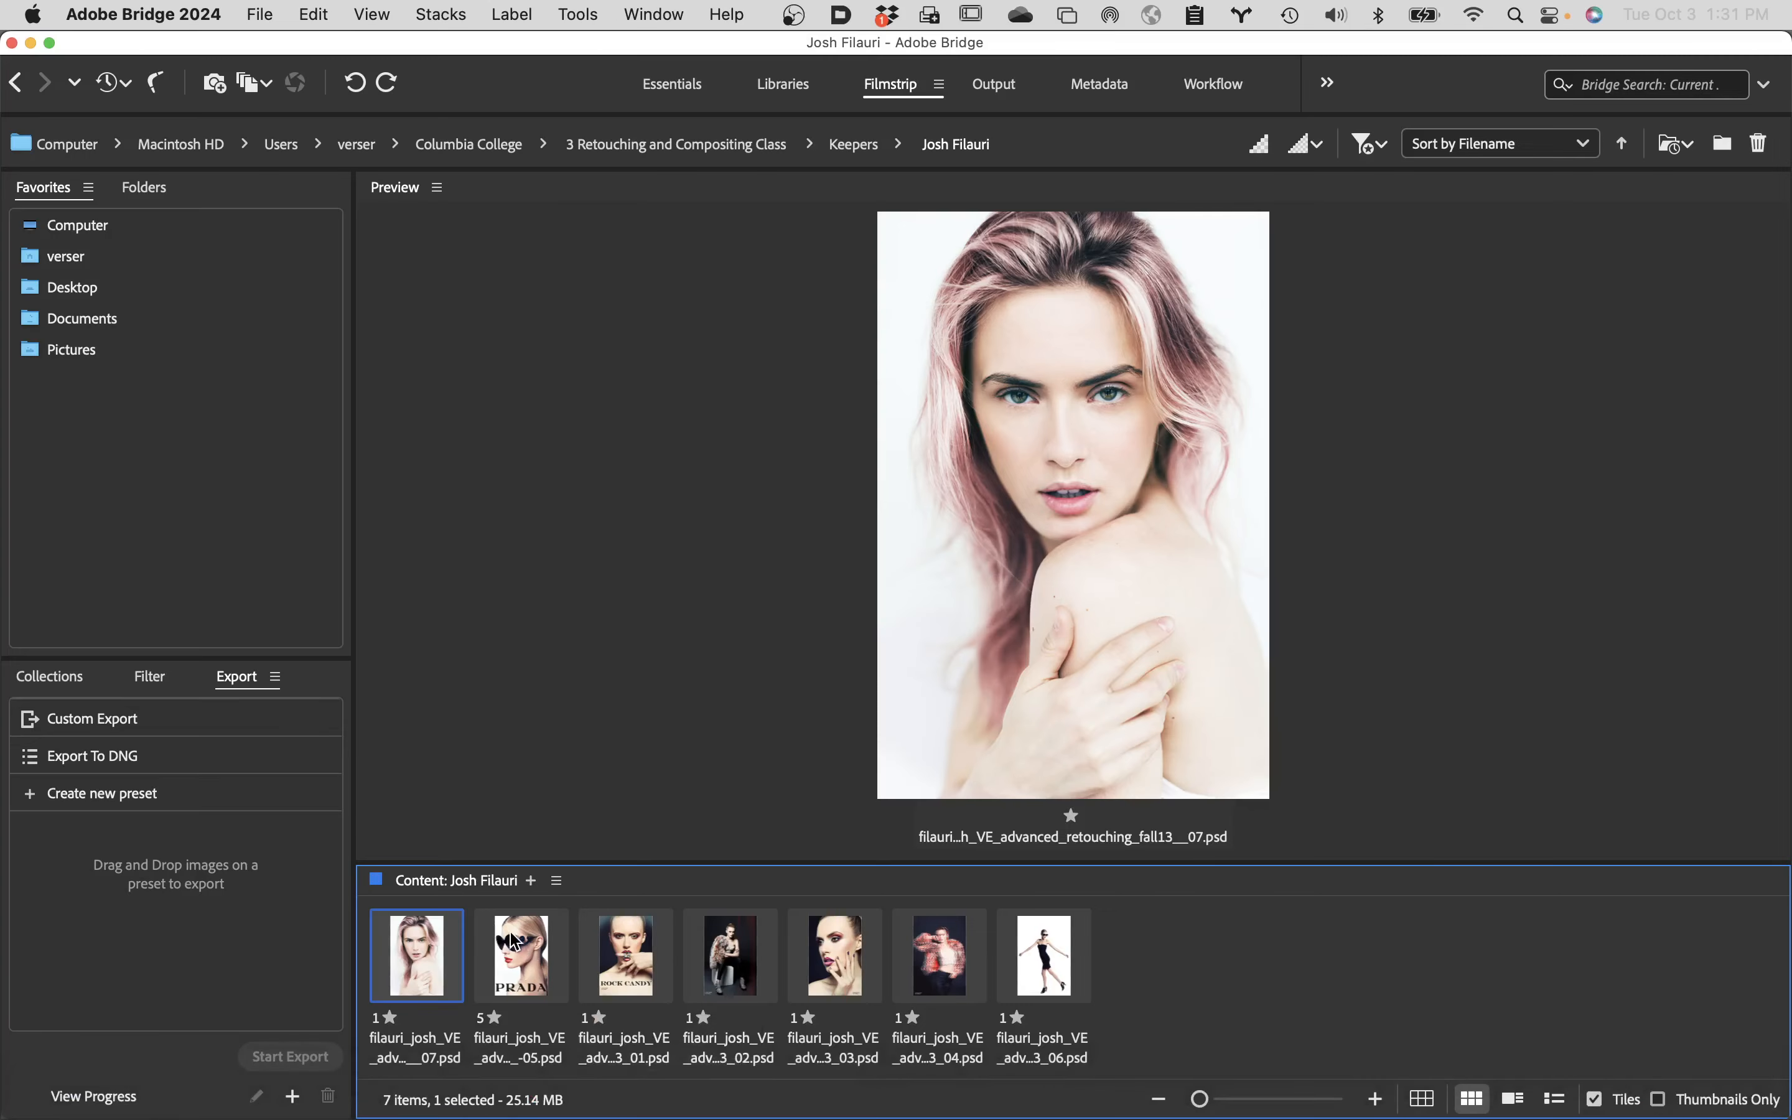
- Preview the twelfth student's remaining images one by one, from the Prada portrait ending in 05 through the full-length figure ending in 06
{"action": "left_click", "coordinate": [519, 944]}
{"action": "key", "text": "Right"}
{"action": "key", "text": "Right"}
{"action": "key", "text": "Right"}
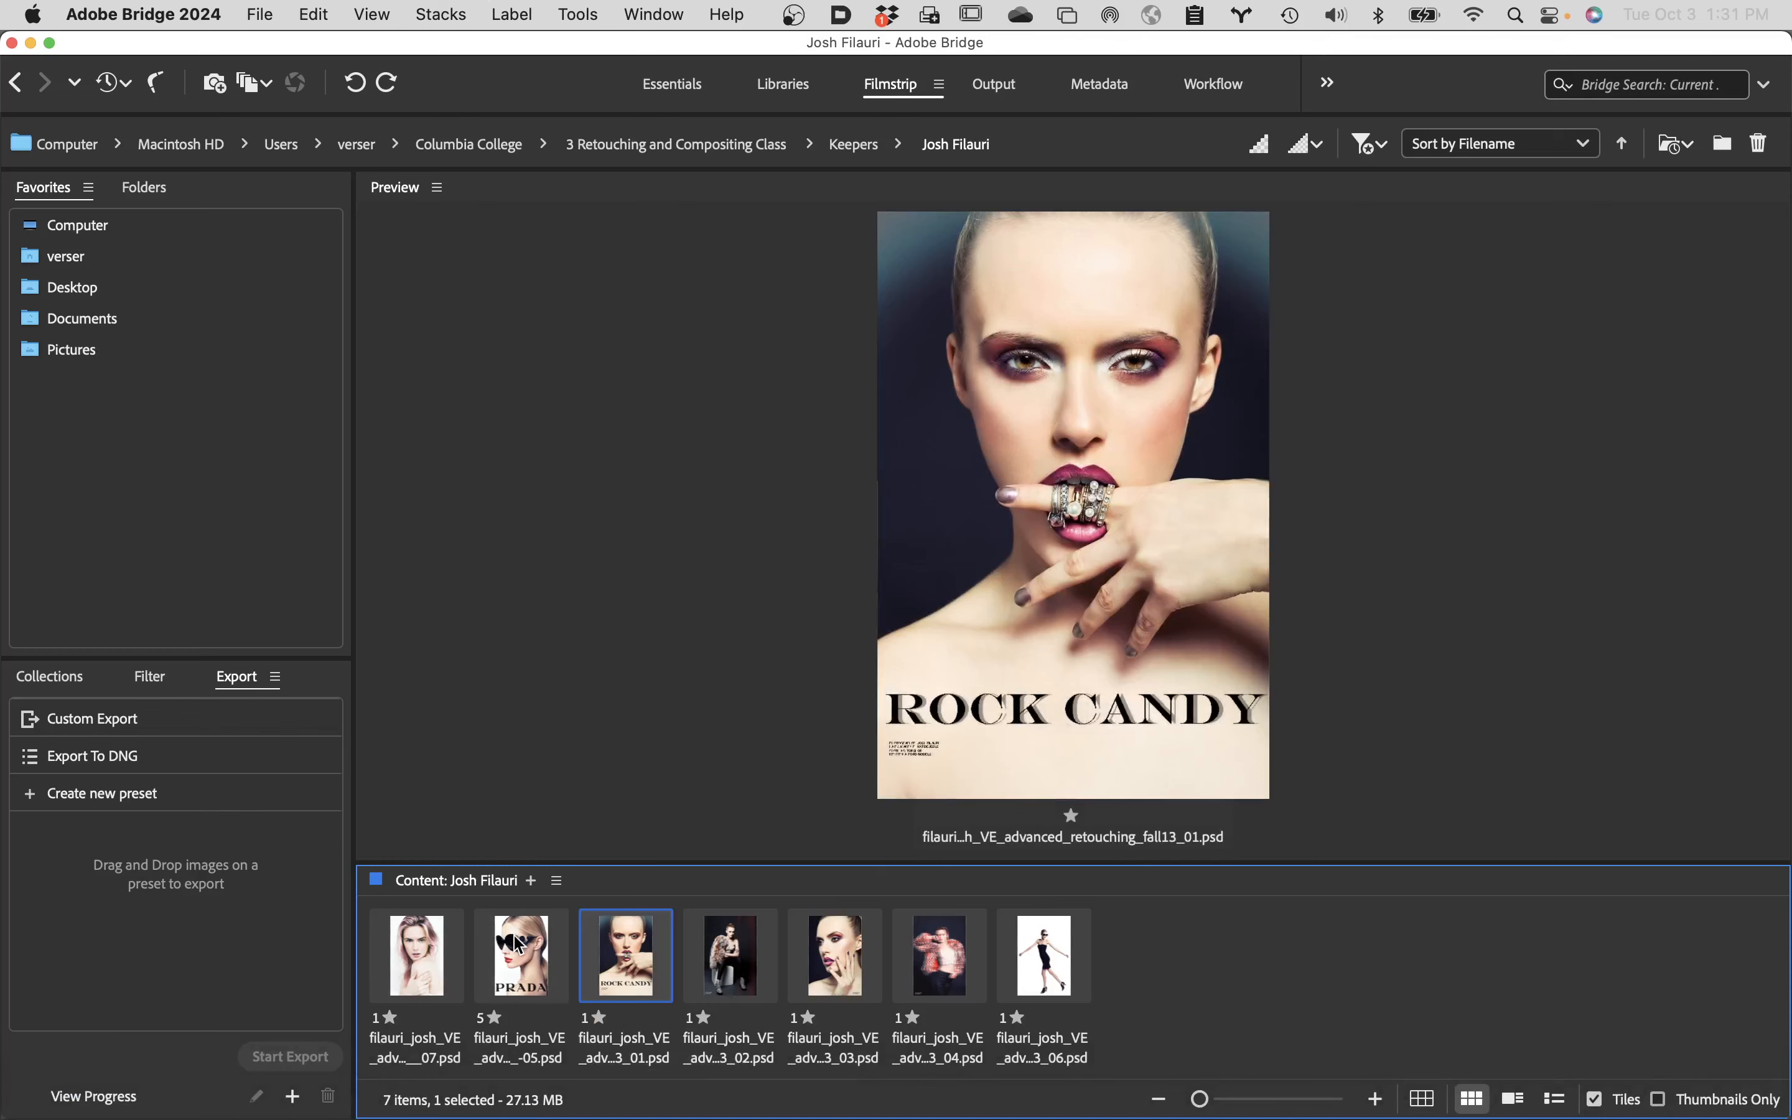
{"action": "key", "text": "Right"}
{"action": "key", "text": "Right"}
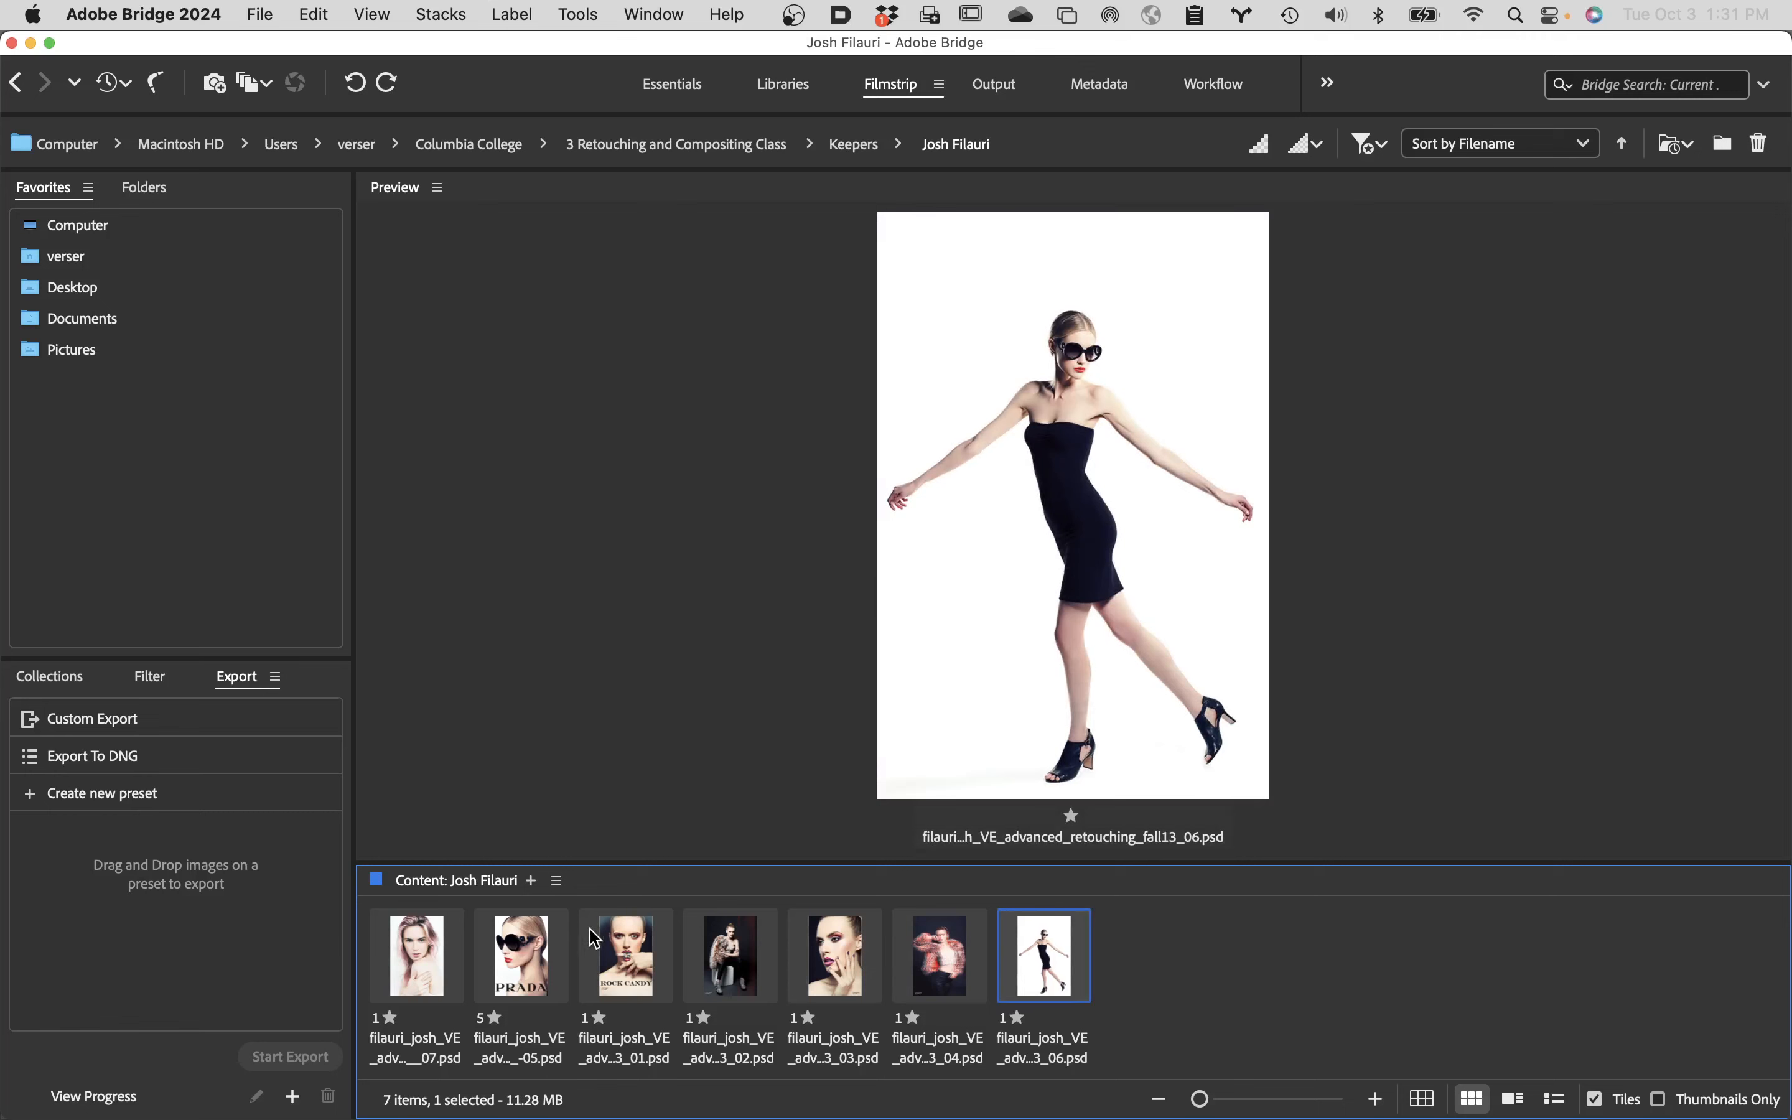
- Return to the Keepers folder and open the thirteenth student's folder
{"action": "left_click", "coordinate": [15, 82]}
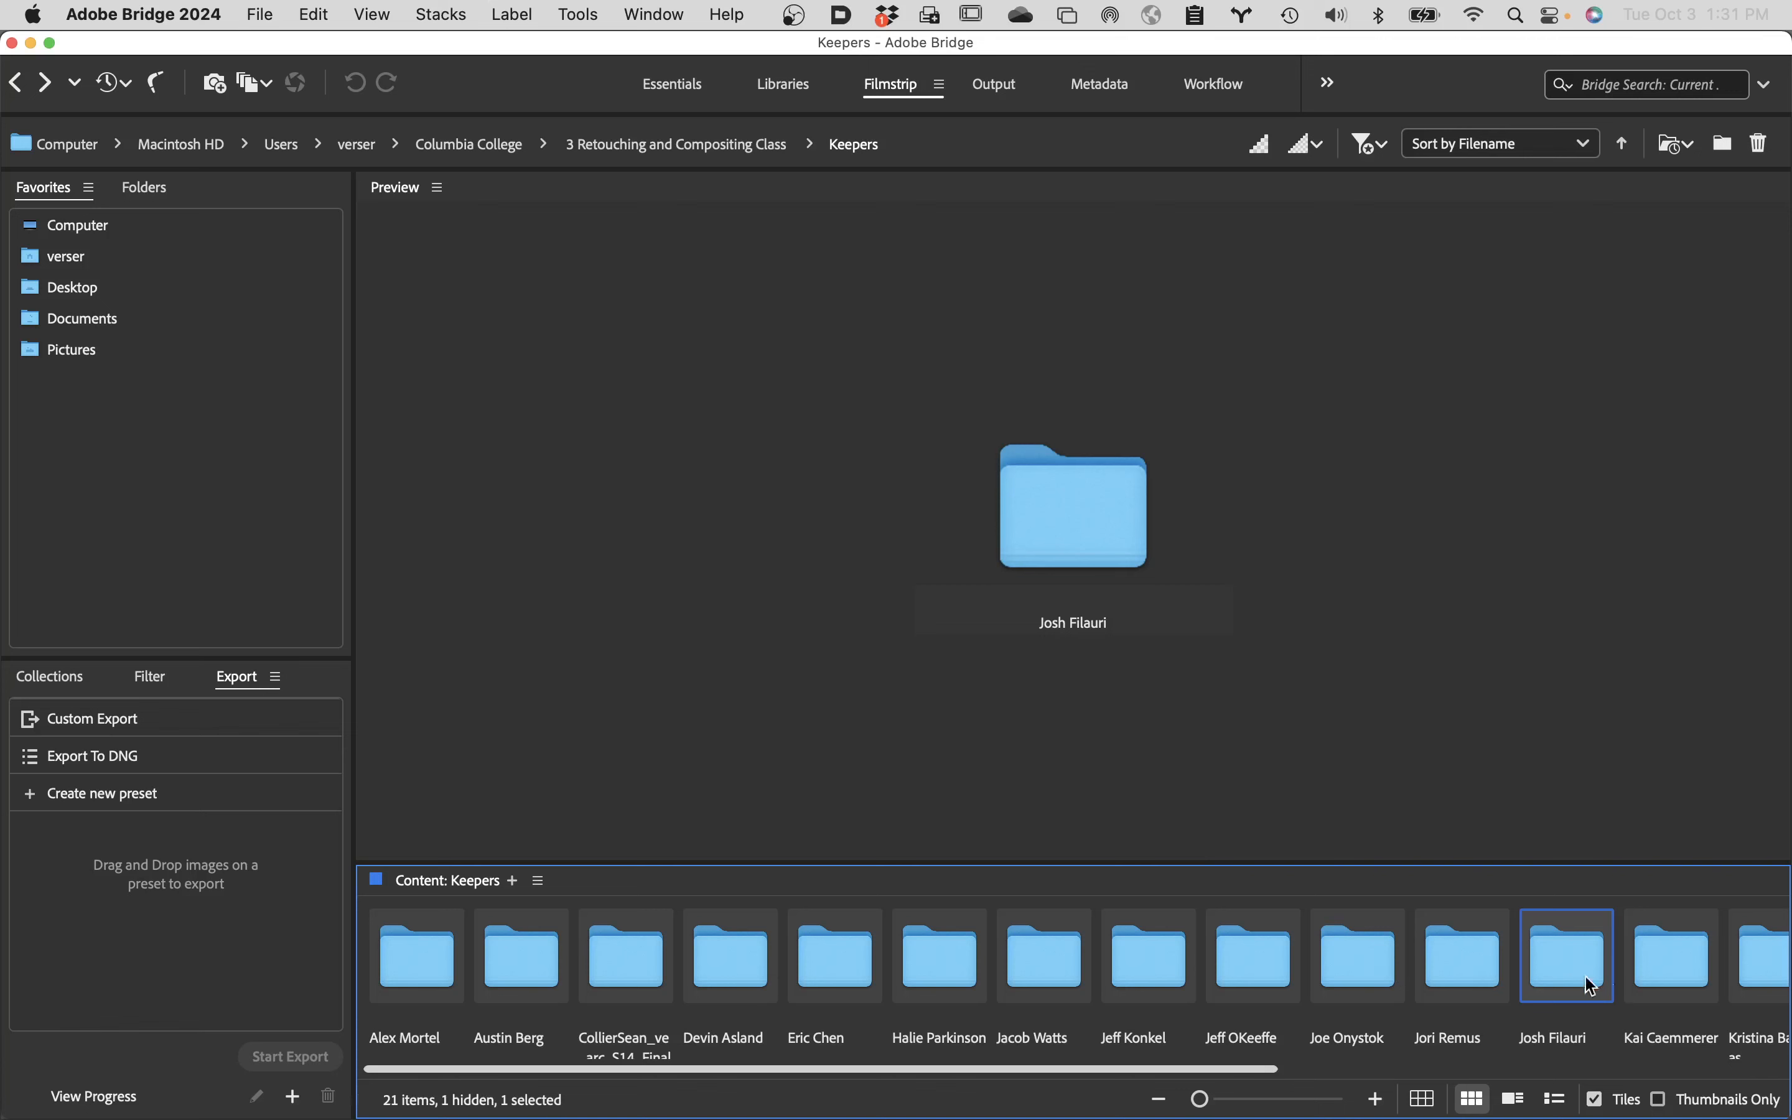
{"action": "double_click", "coordinate": [1678, 969]}
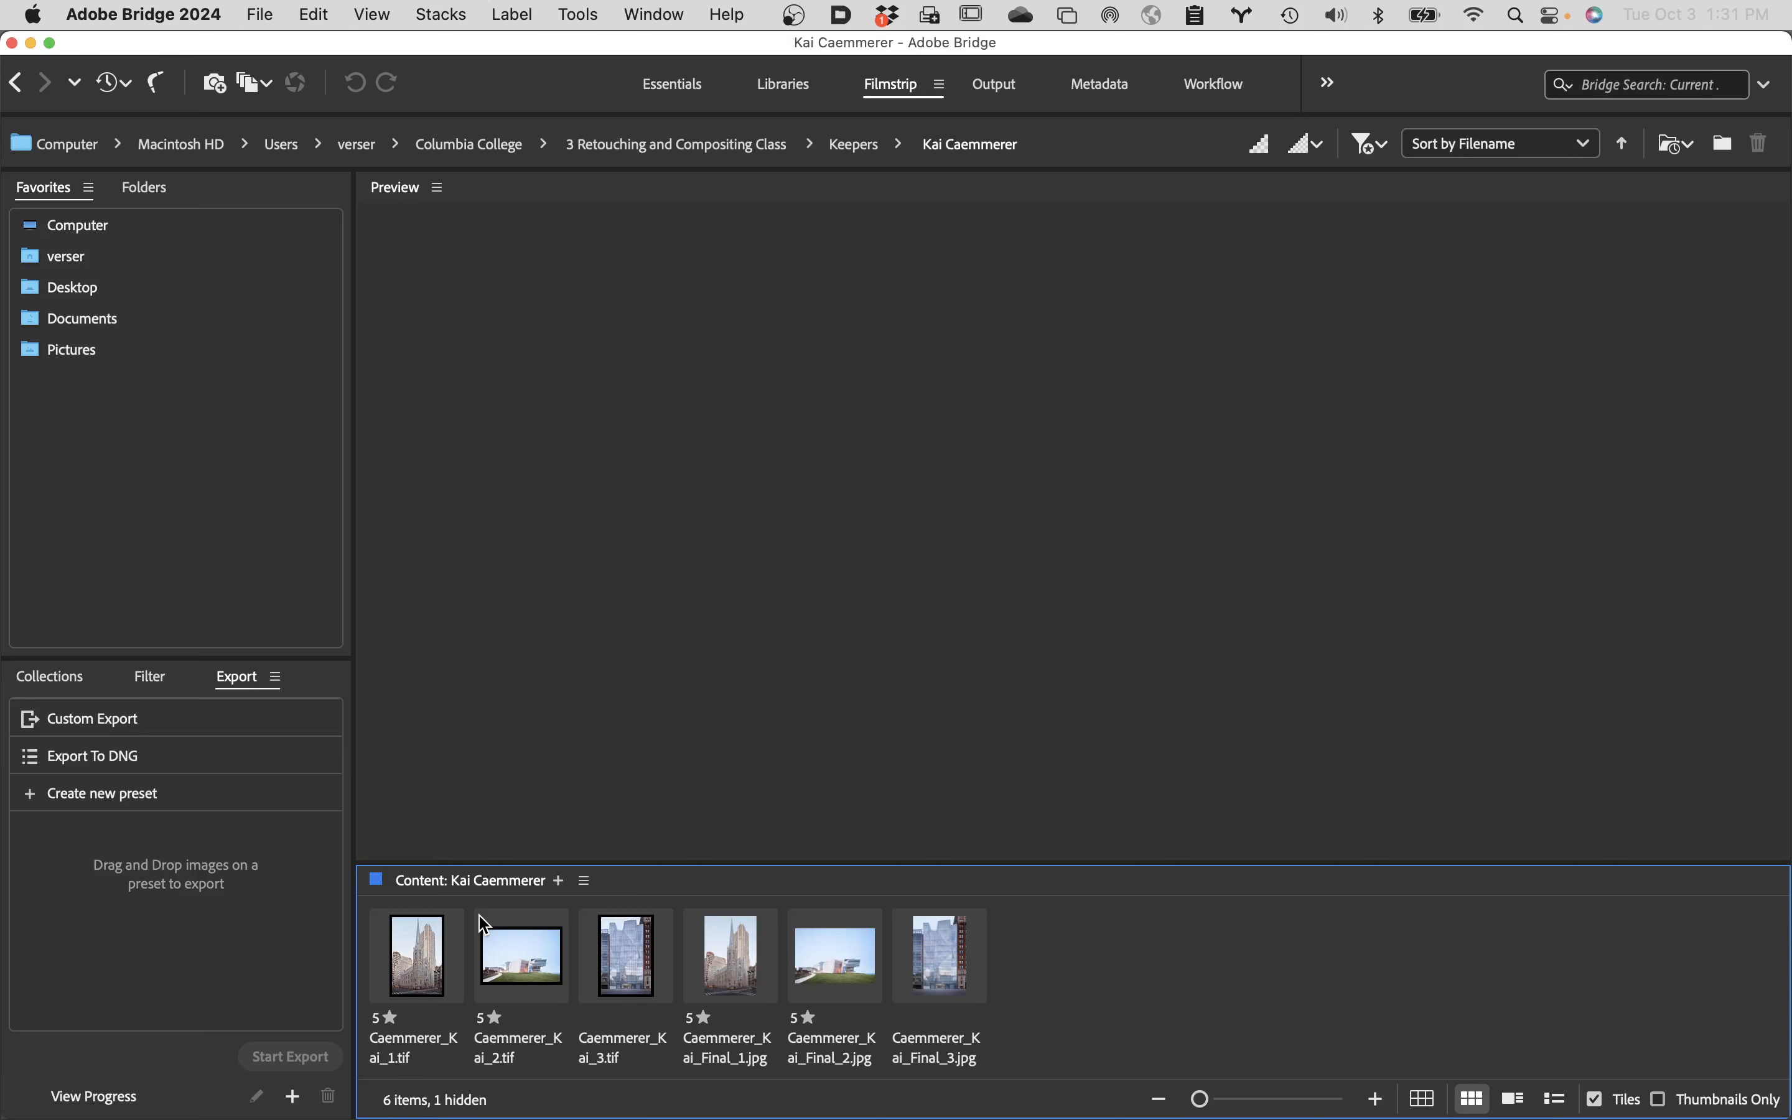
- Preview the thirteenth student's church image and lakeside building images, and open the layered lakeside building TIFF ending in 2 in Photoshop
{"action": "left_click", "coordinate": [412, 952]}
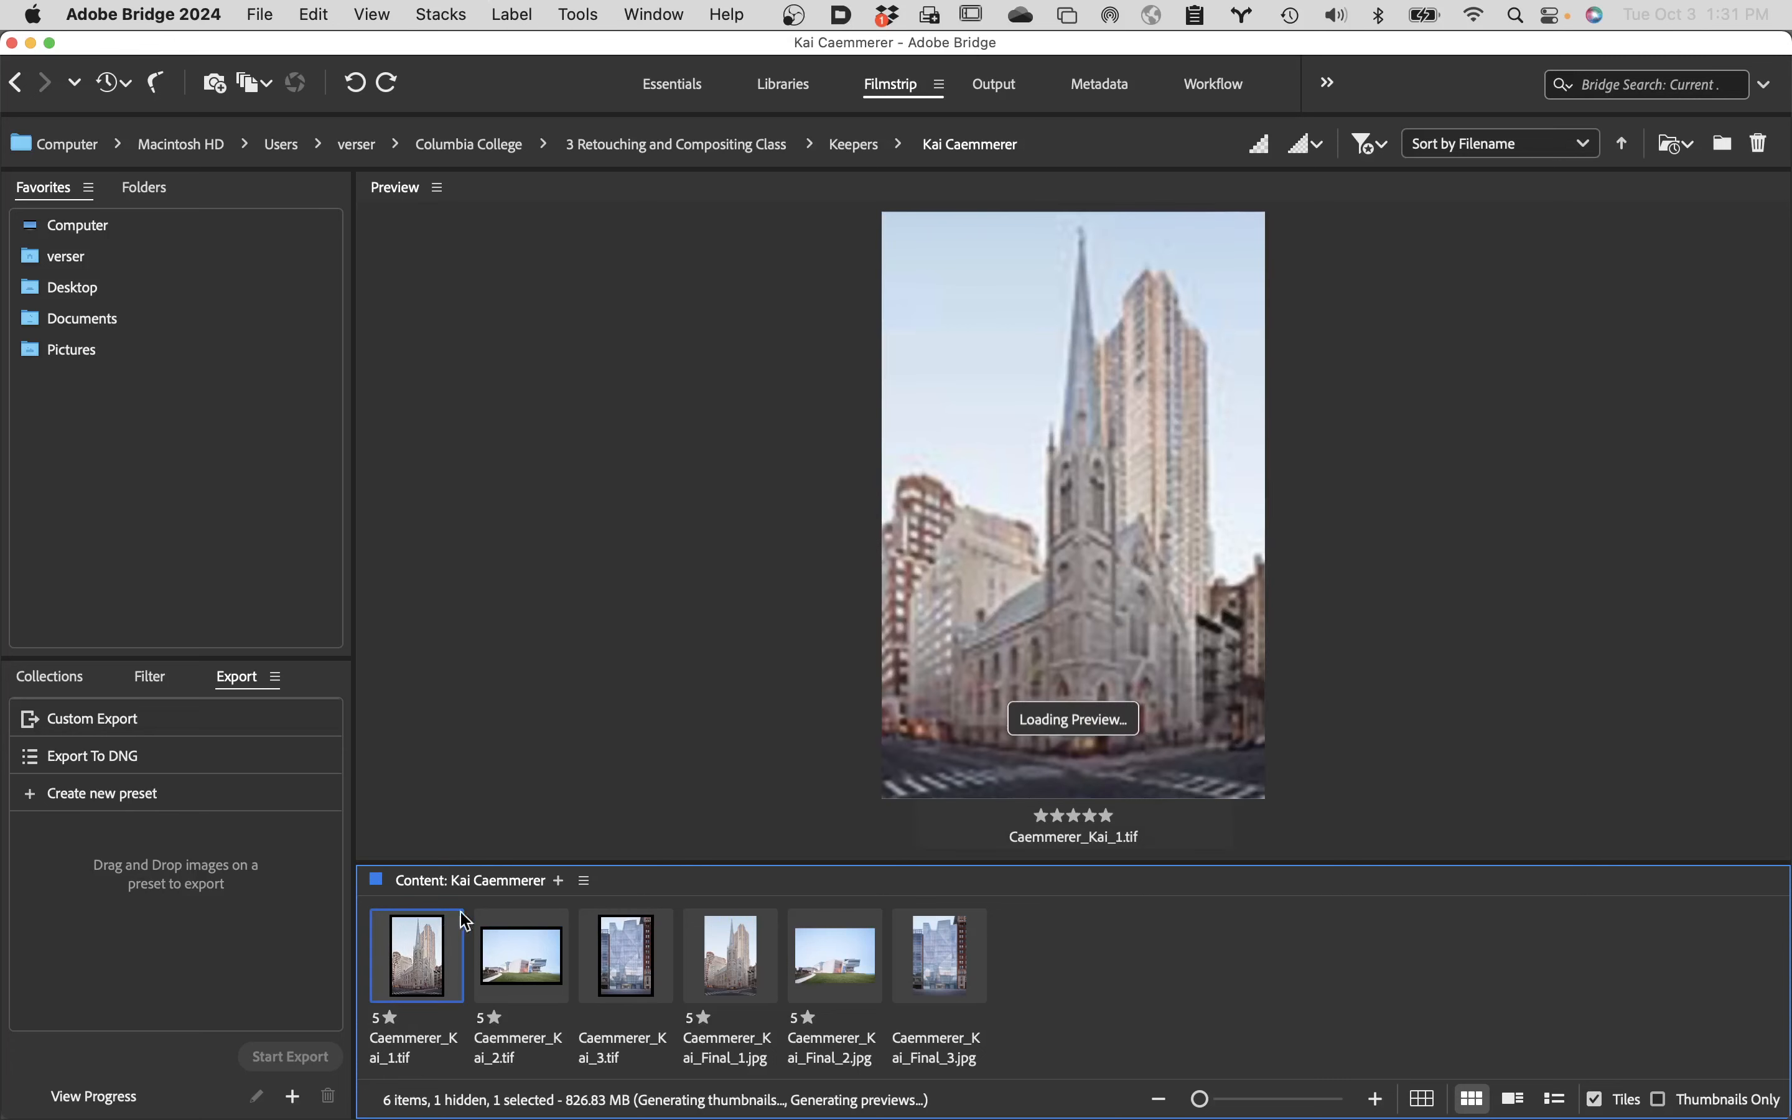
{"action": "left_click", "coordinate": [543, 967]}
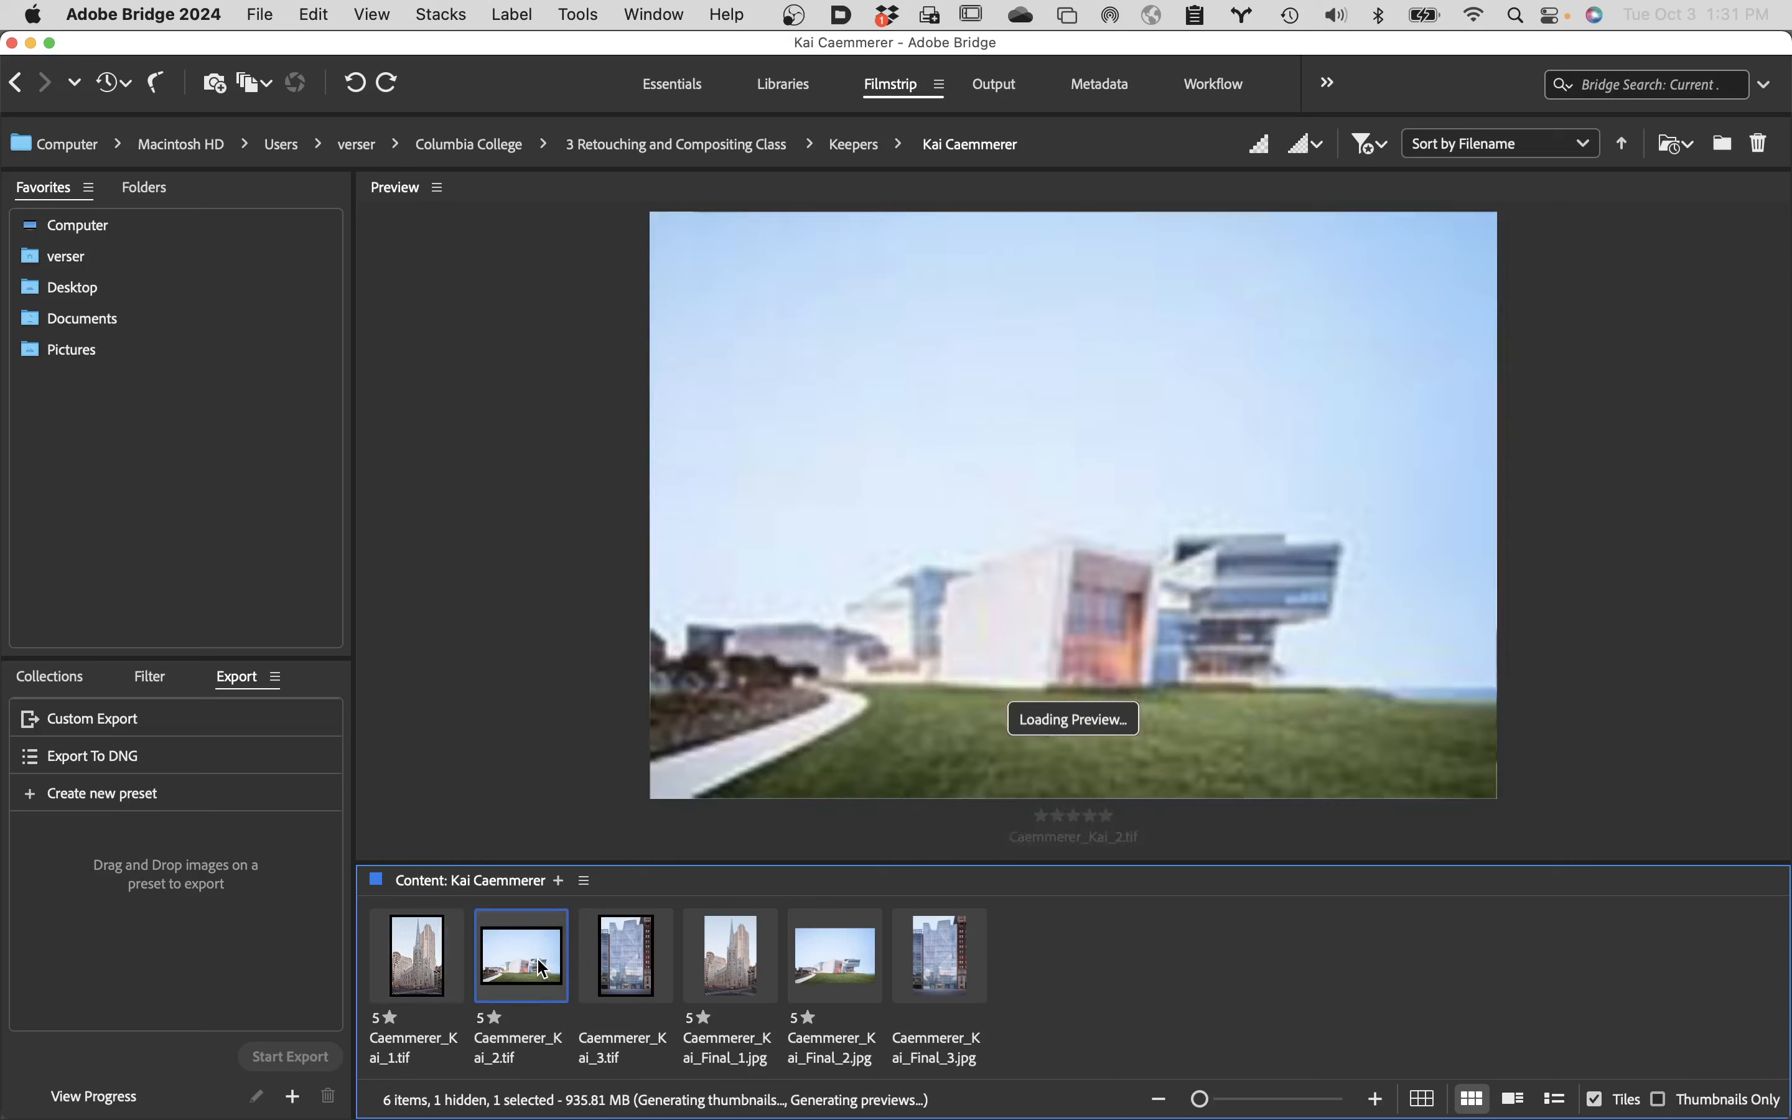
{"action": "left_click", "coordinate": [842, 975]}
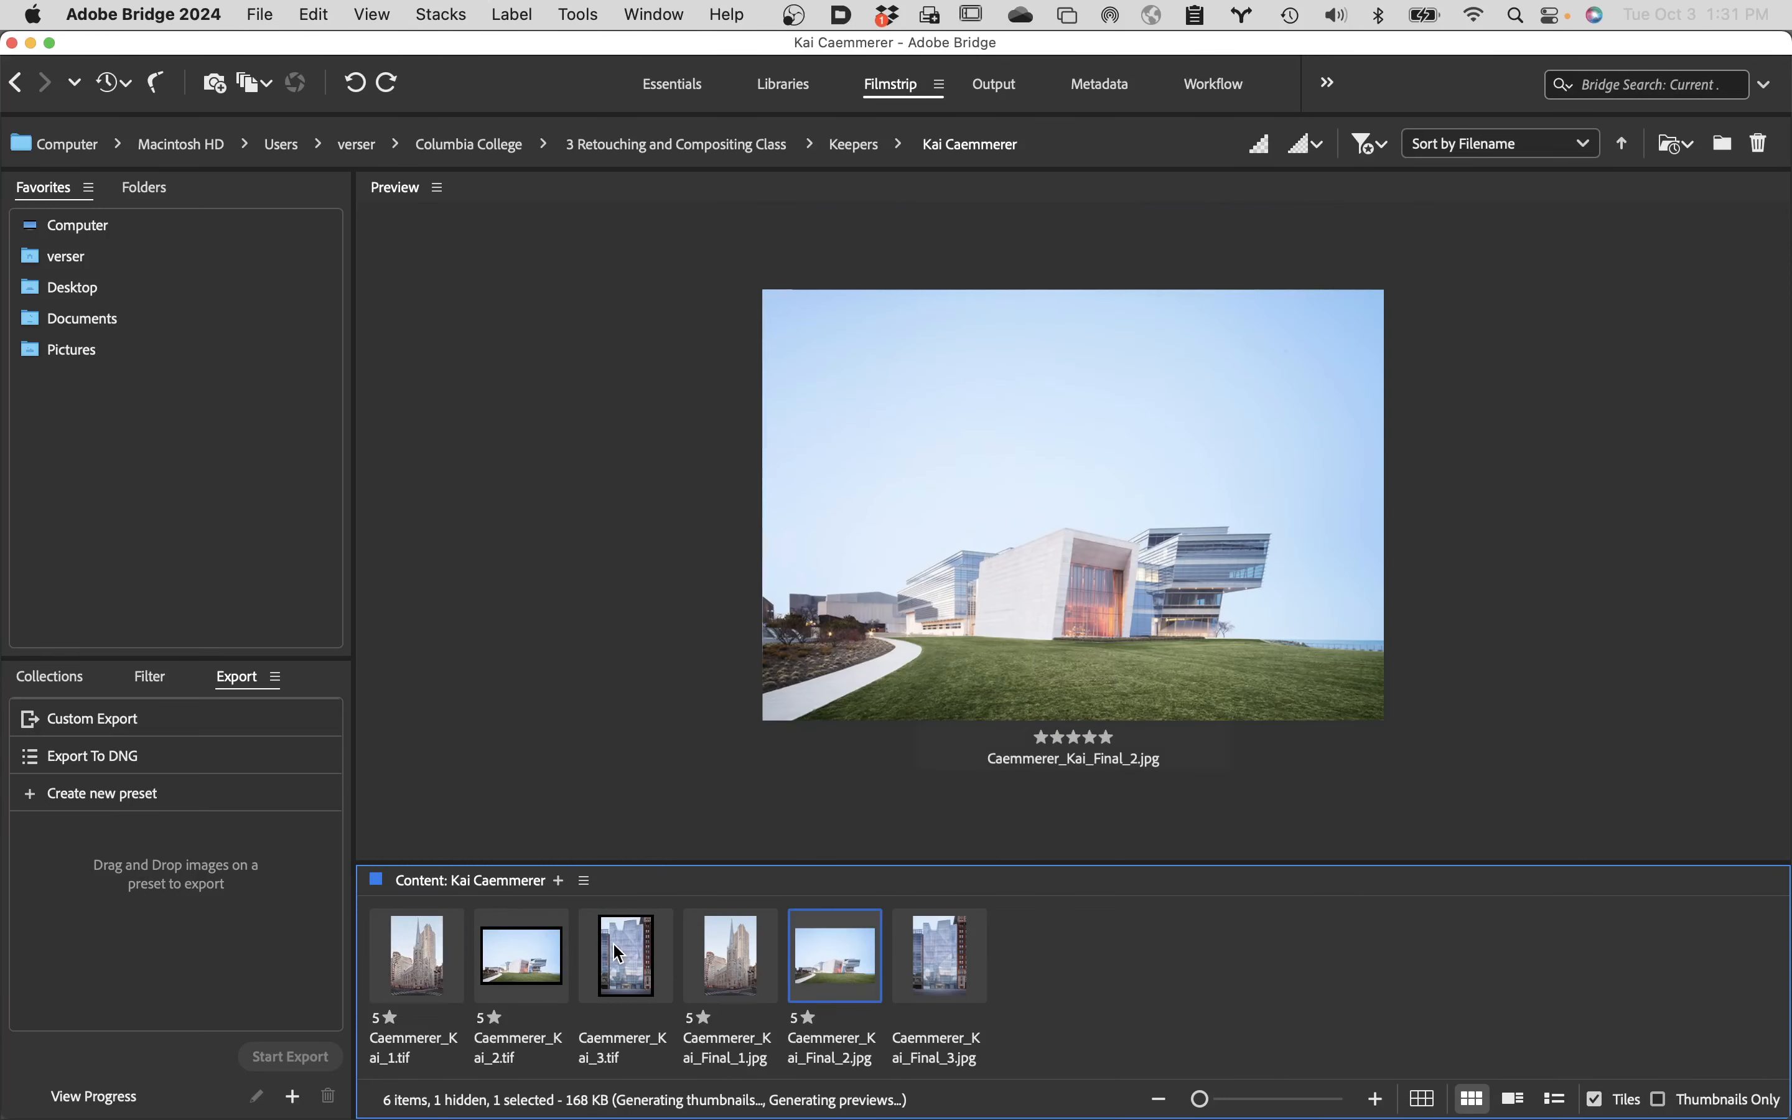
{"action": "double_click", "coordinate": [523, 963]}
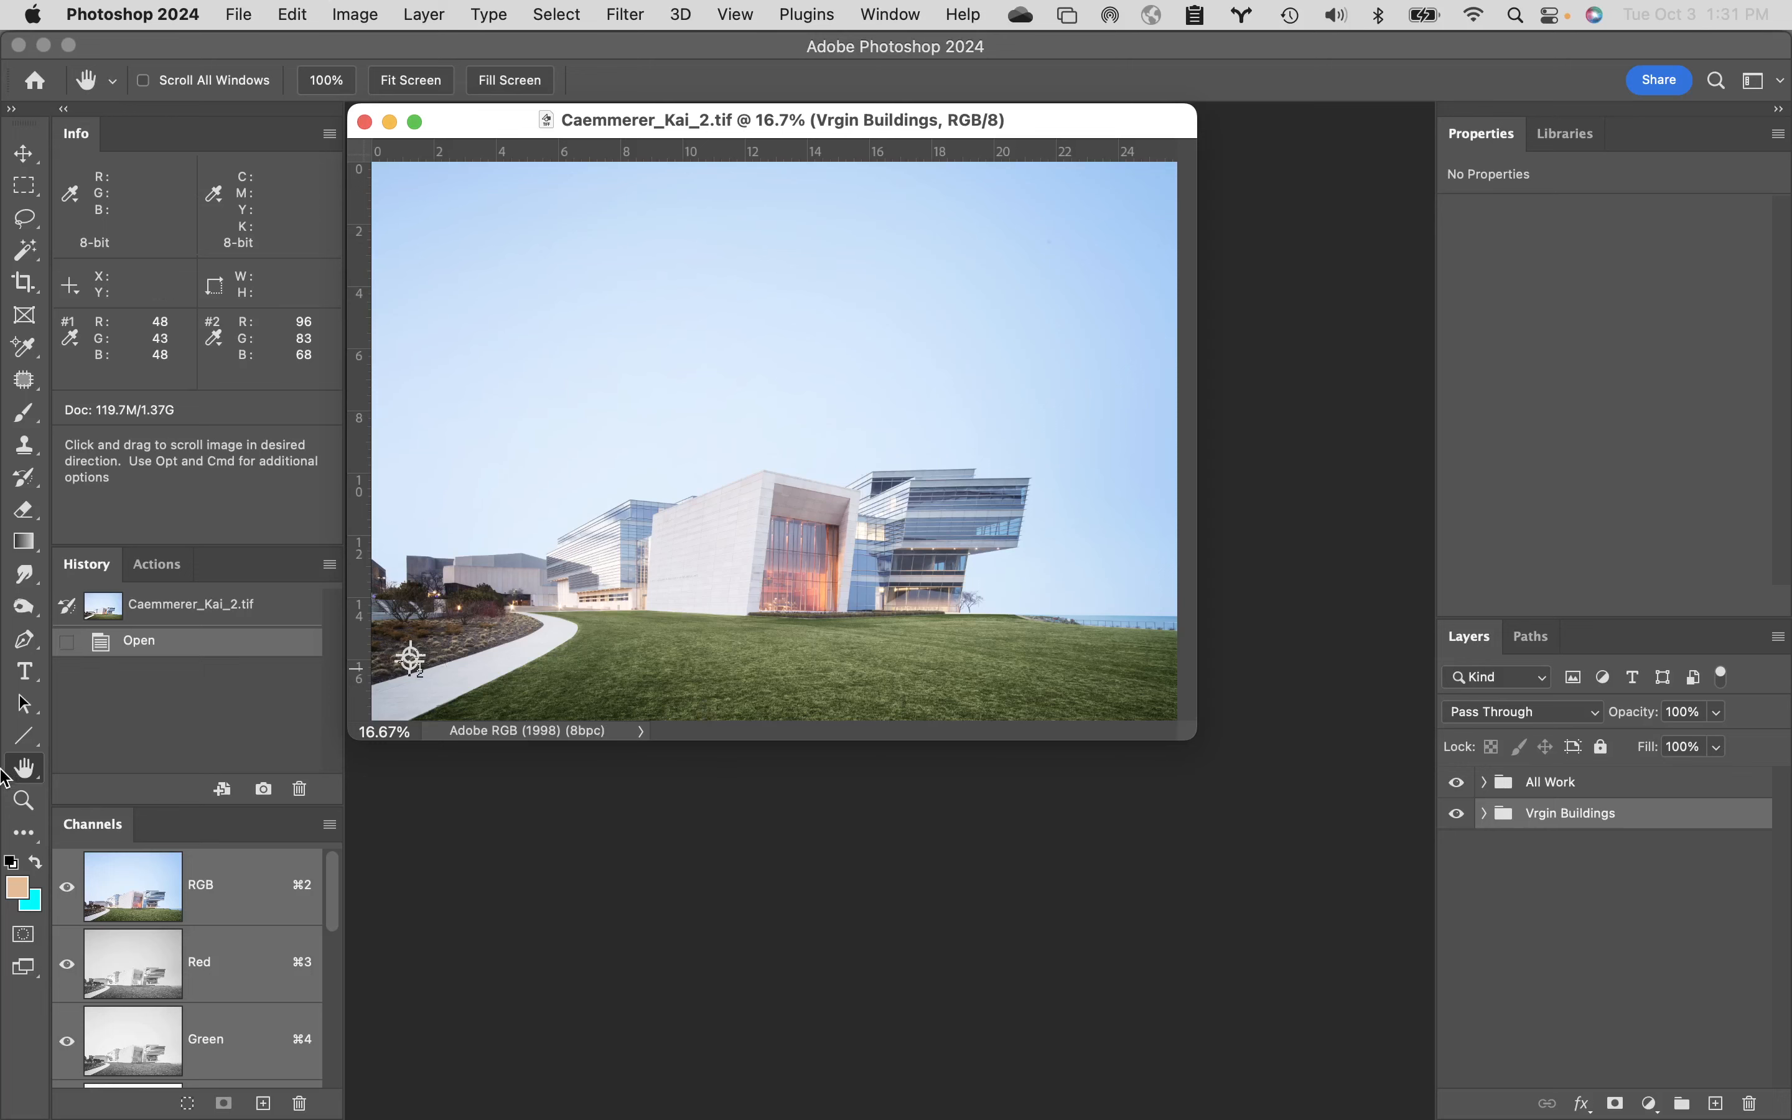
- Fit the building image to the screen and compare it with the original by repeatedly isolating the Vrgin Buildings group and restoring all layers
{"action": "double_click", "coordinate": [23, 771]}
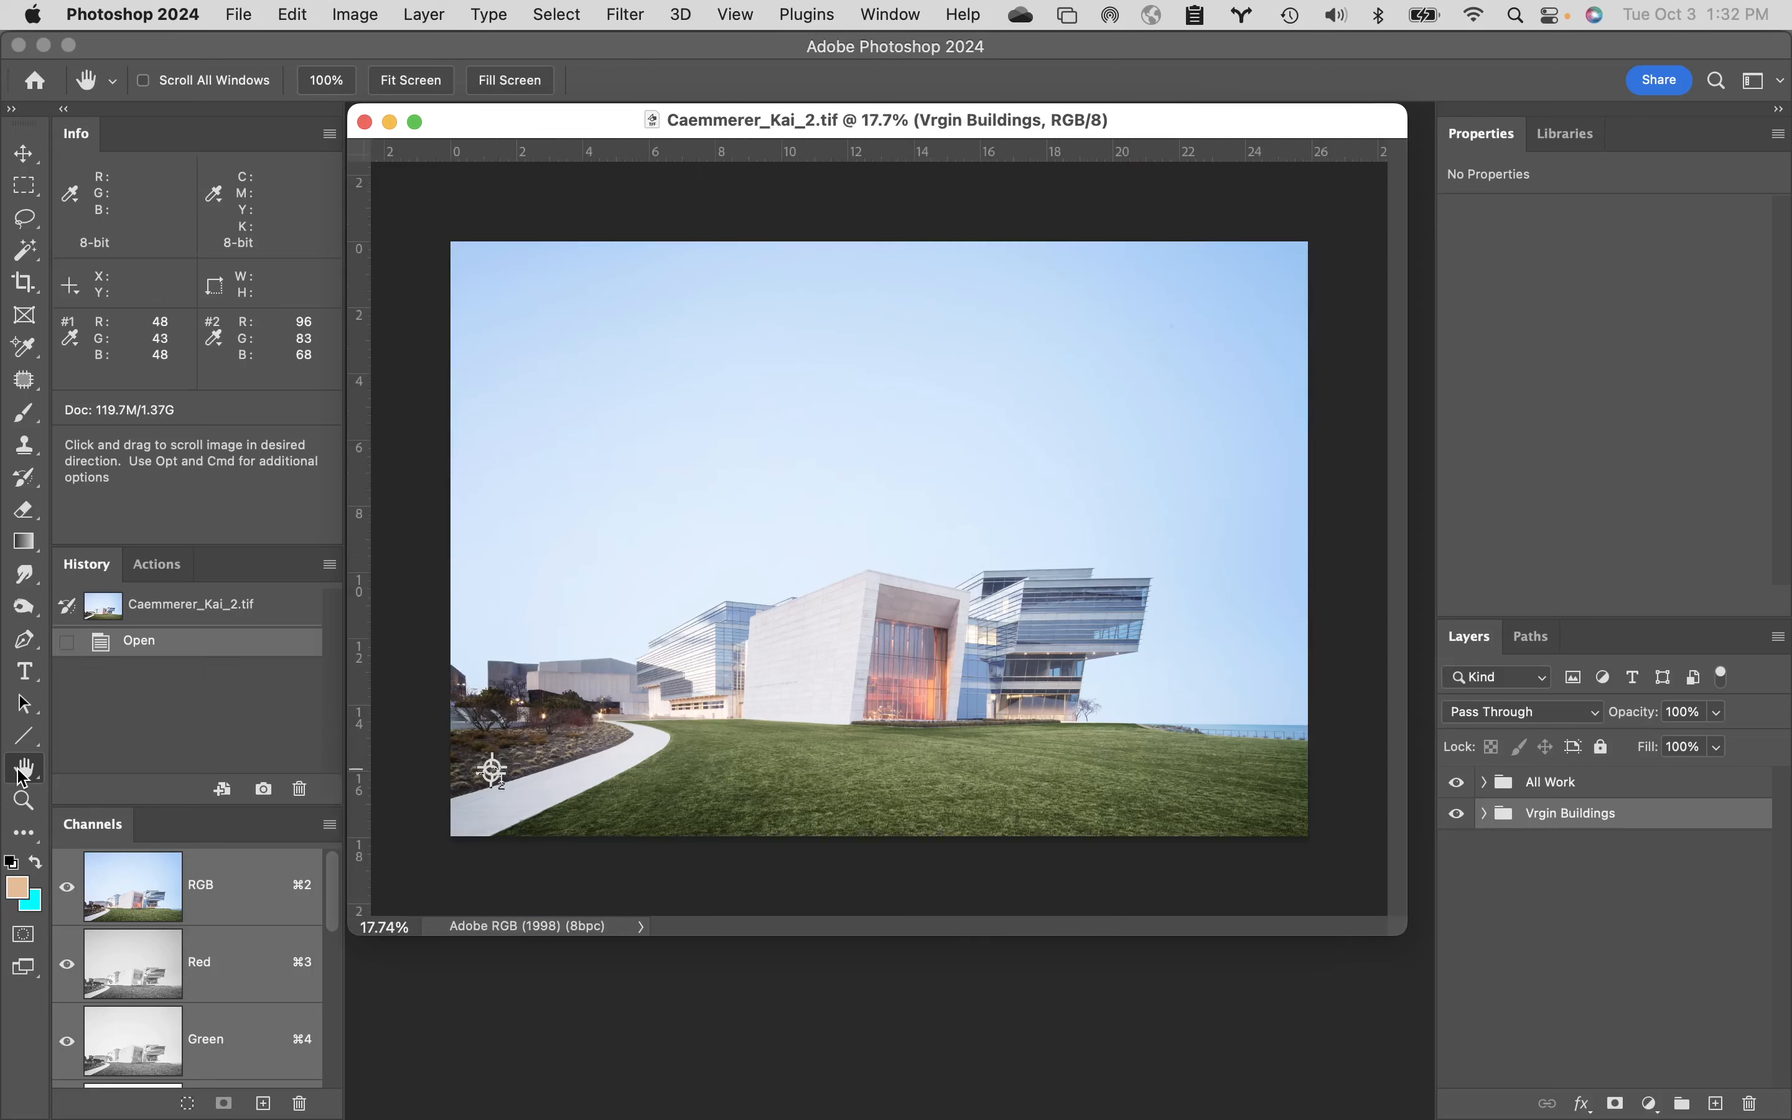
{"action": "left_click", "coordinate": [1457, 815], "text": "alt"}
{"action": "left_click", "coordinate": [1459, 816], "text": "alt"}
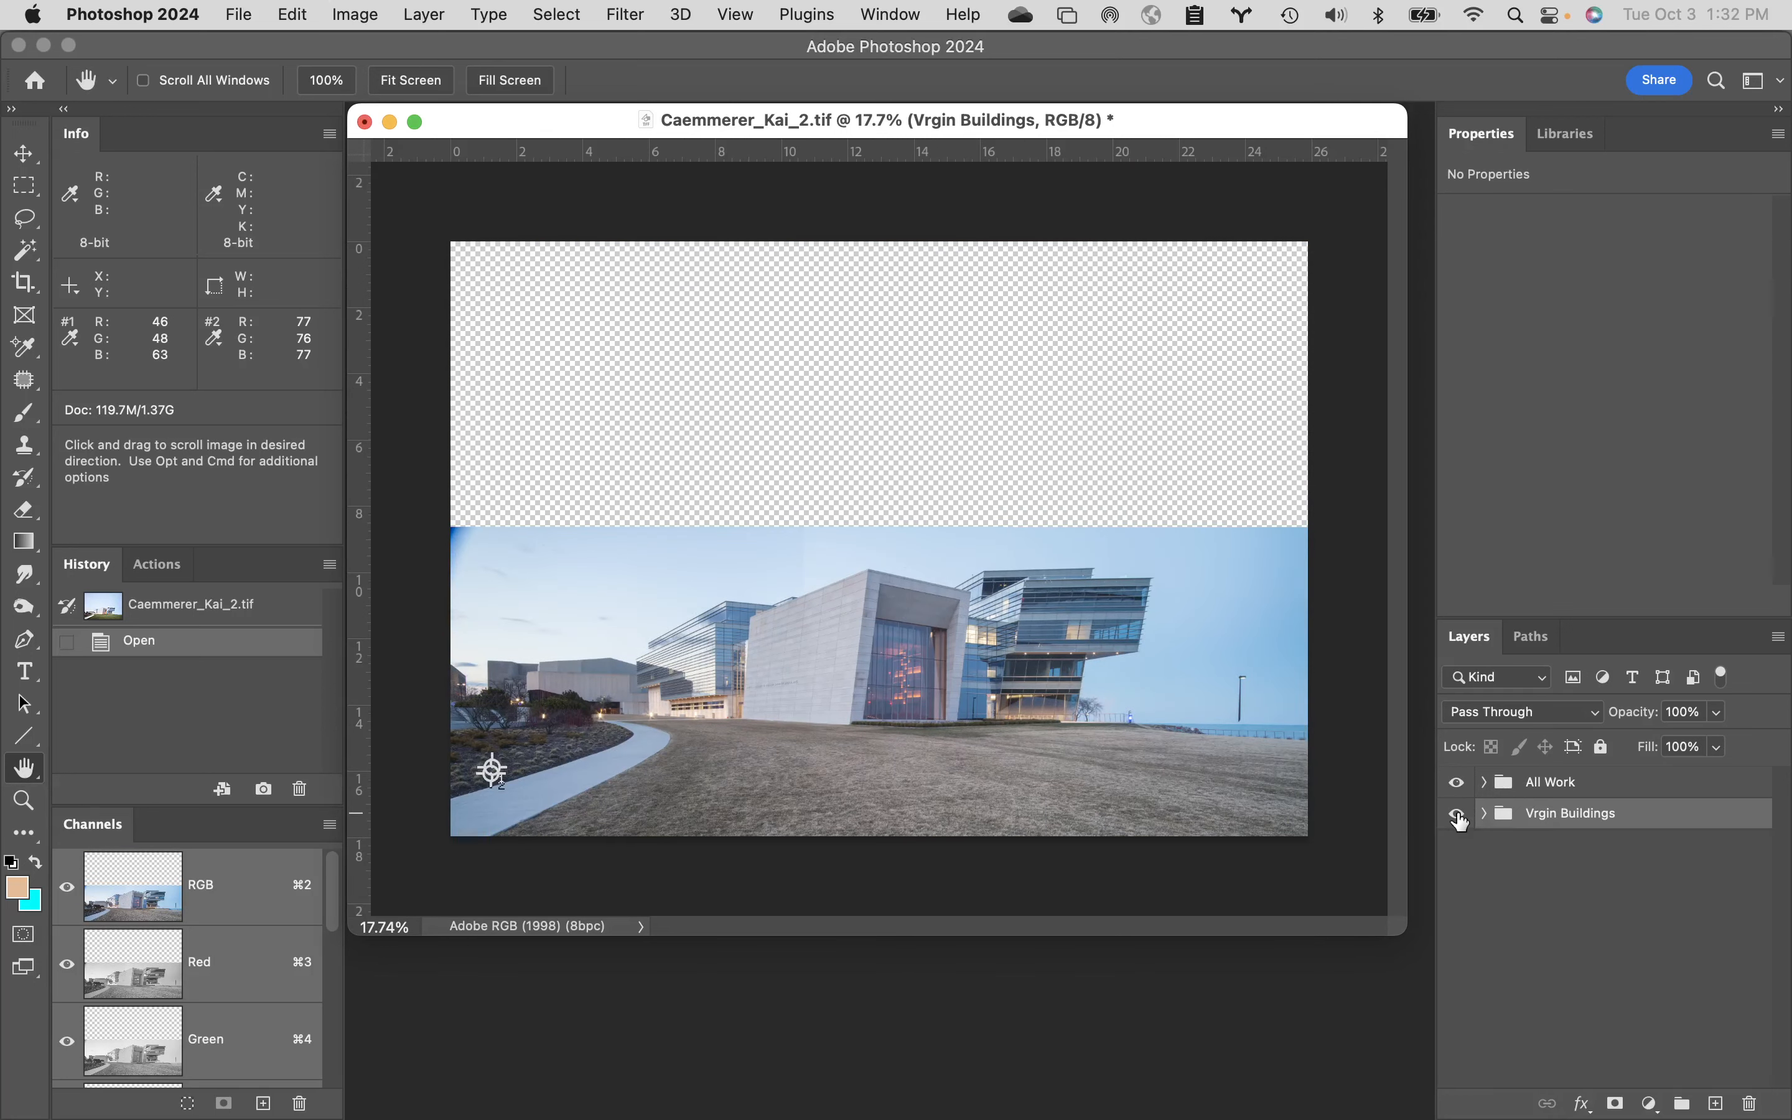
{"action": "left_click", "coordinate": [1458, 816], "text": "alt"}
{"action": "left_click", "coordinate": [1459, 816], "text": "alt"}
- Zoom in on the glass entrance to 33.3% and compare the retouched building with the isolated Vrgin Buildings group
{"action": "key", "text": "super+space"}
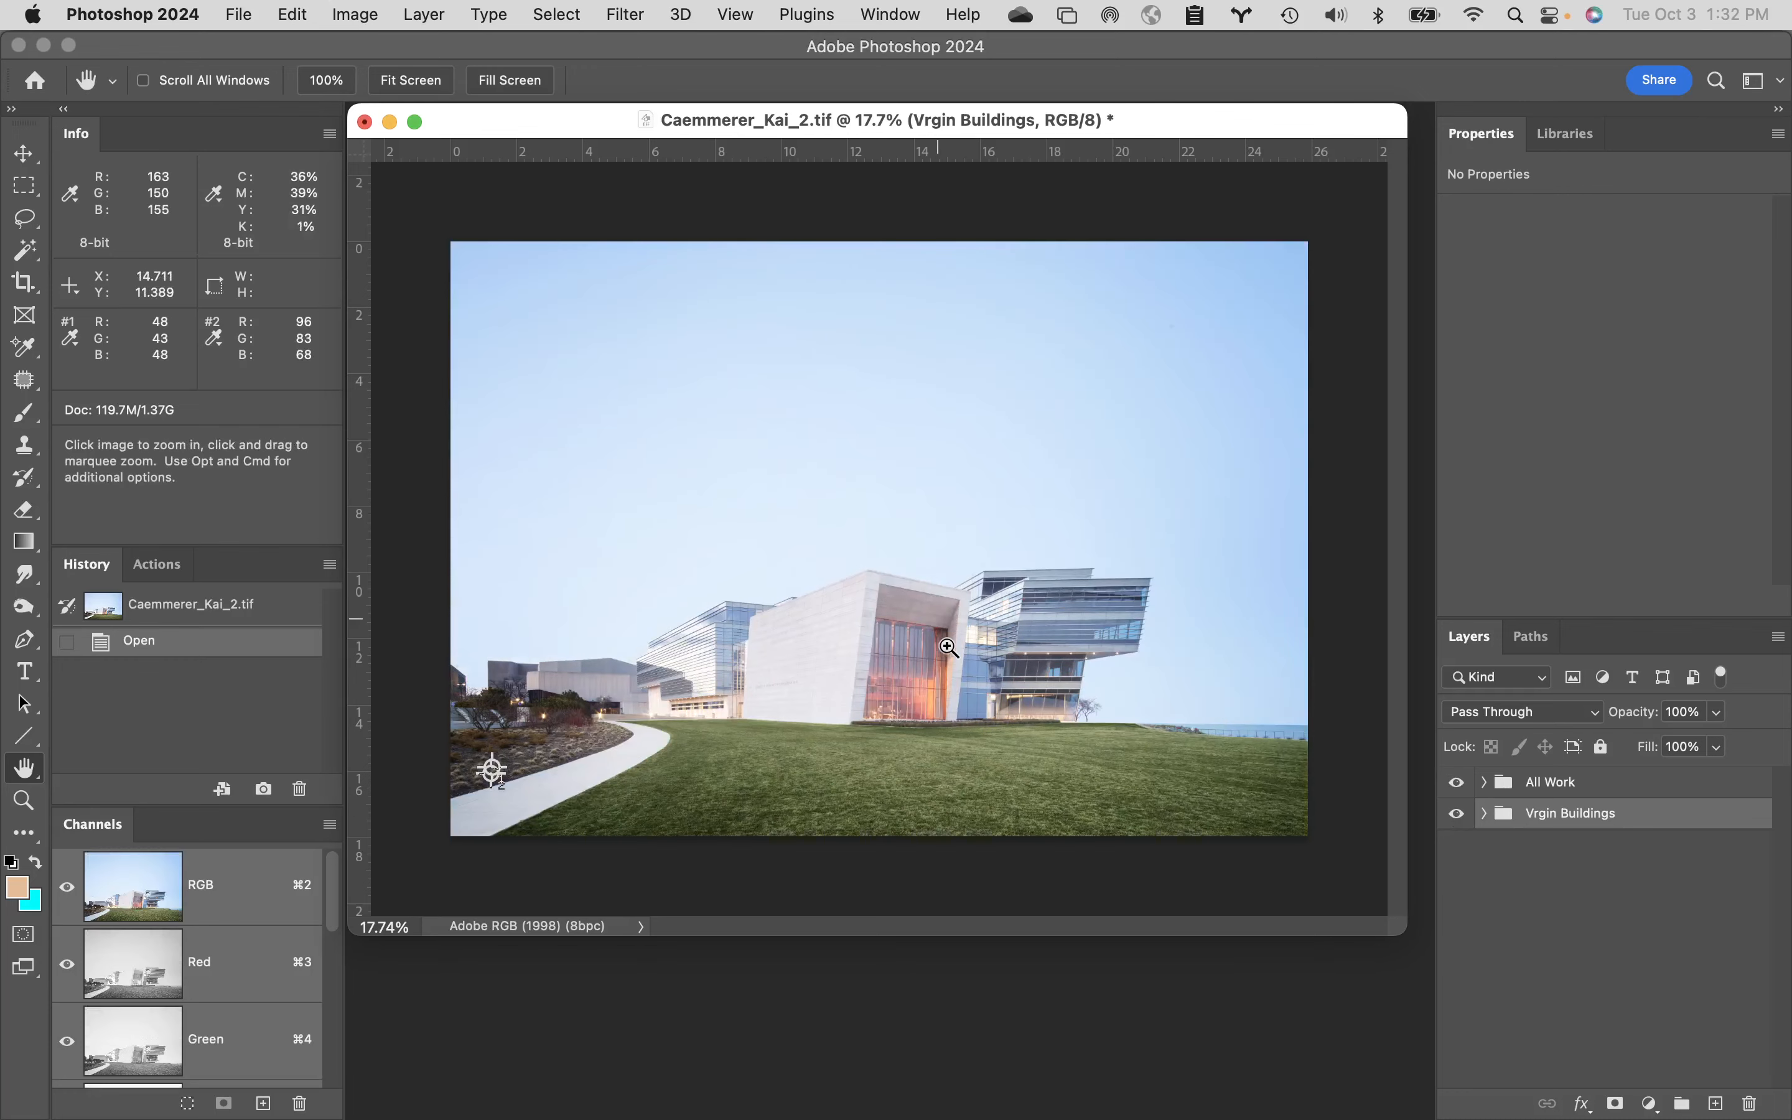
{"action": "left_click", "coordinate": [948, 647]}
{"action": "left_click", "coordinate": [951, 803]}
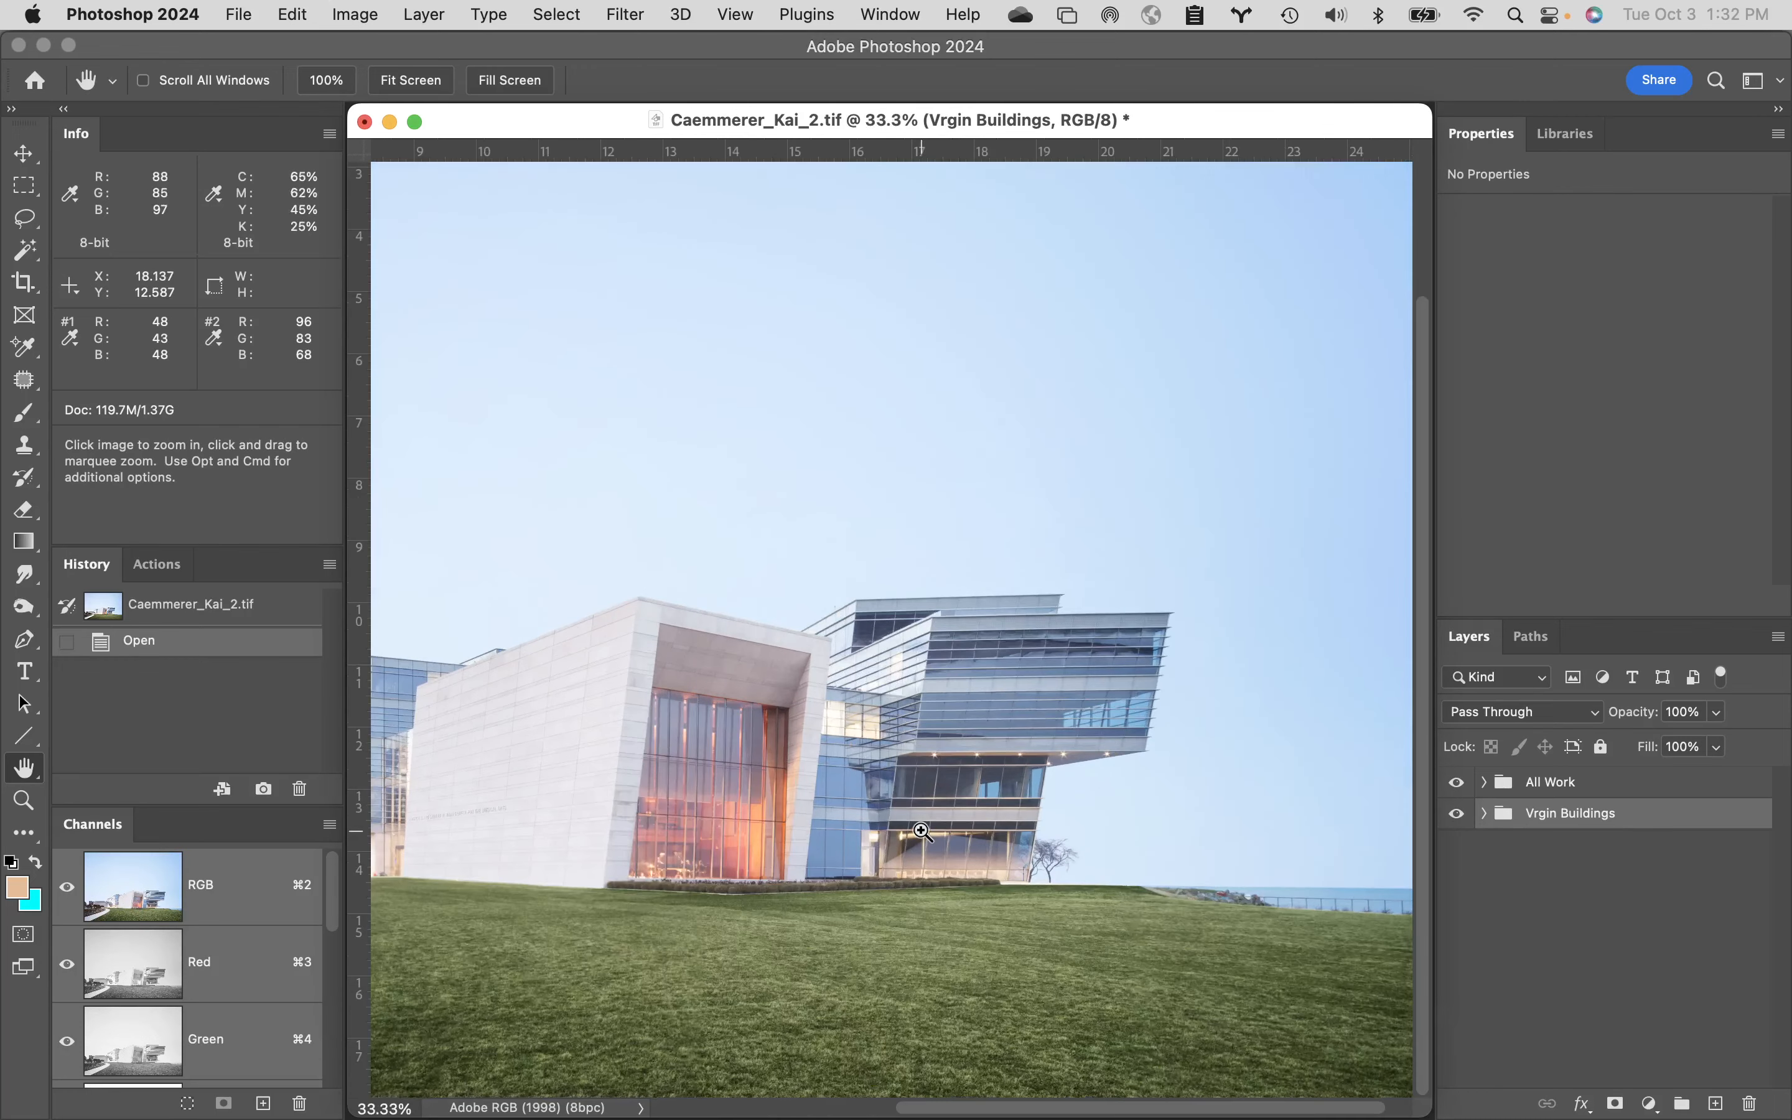
{"action": "left_click", "coordinate": [1458, 816], "text": "alt"}
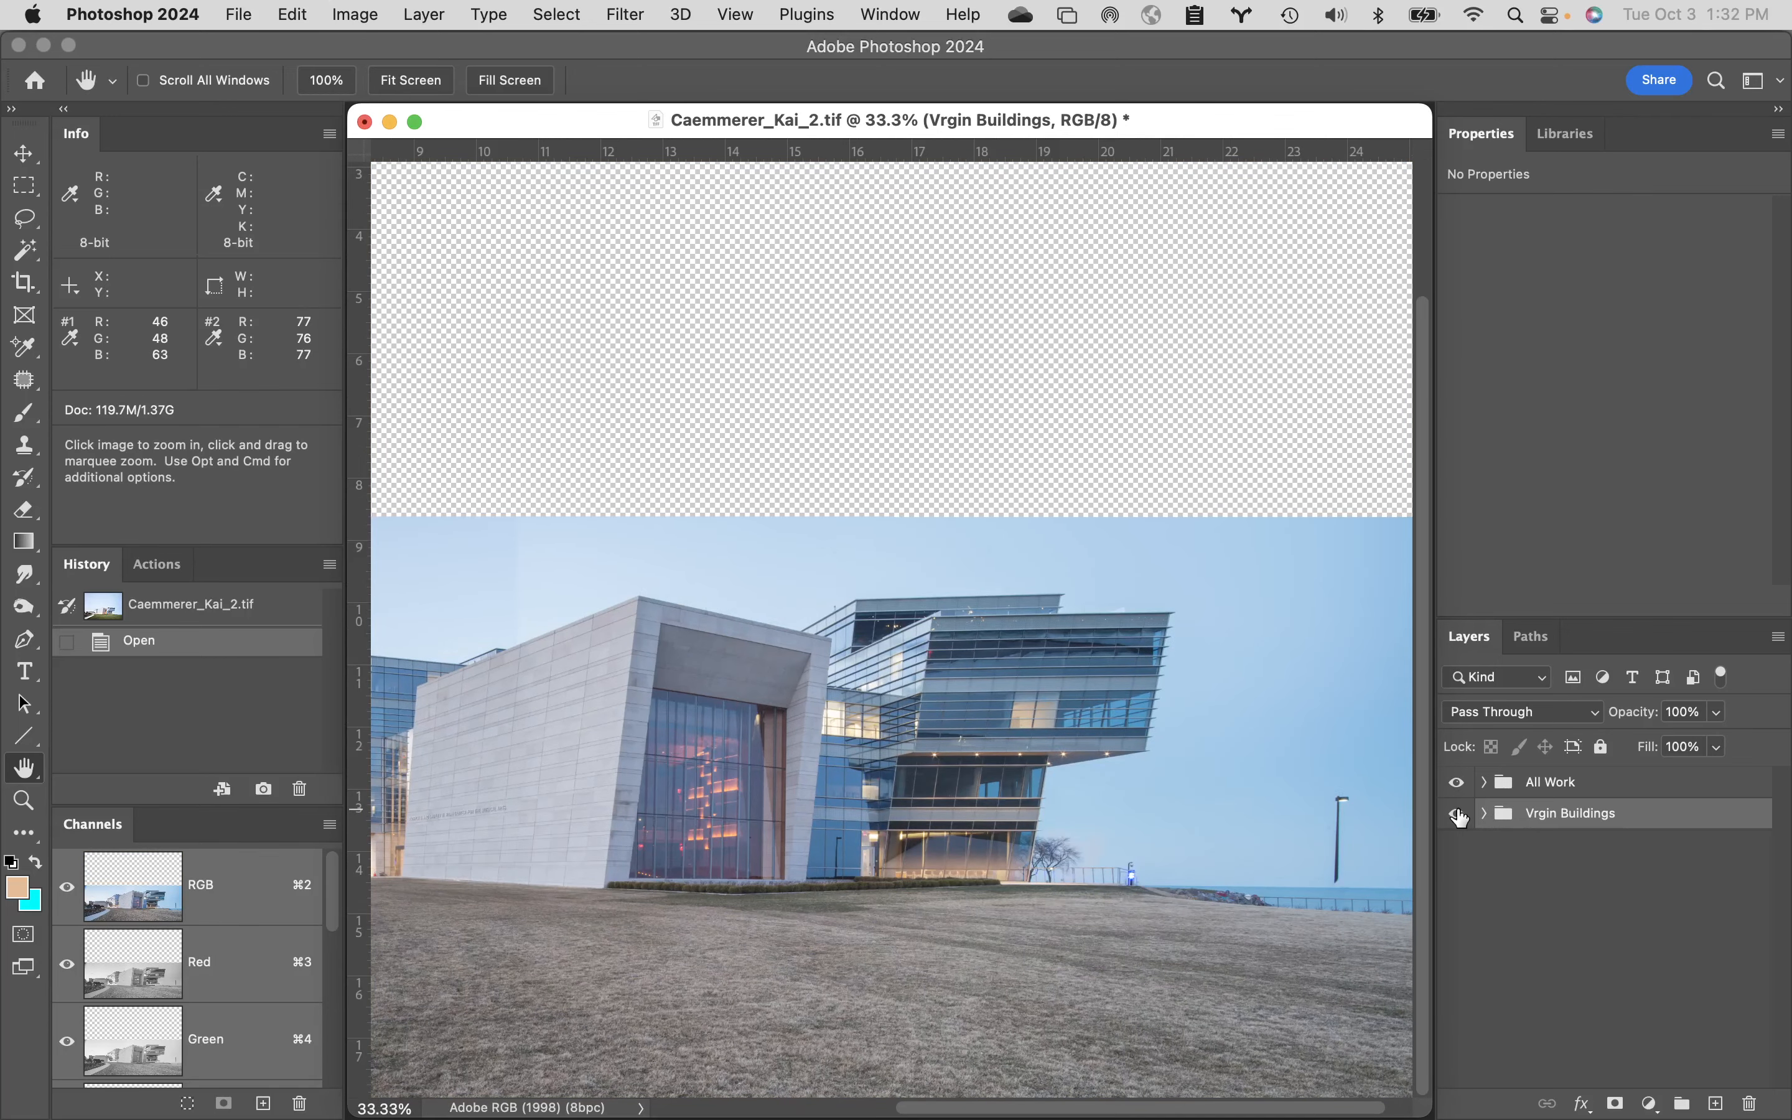
{"action": "left_click", "coordinate": [1458, 817], "text": "alt"}
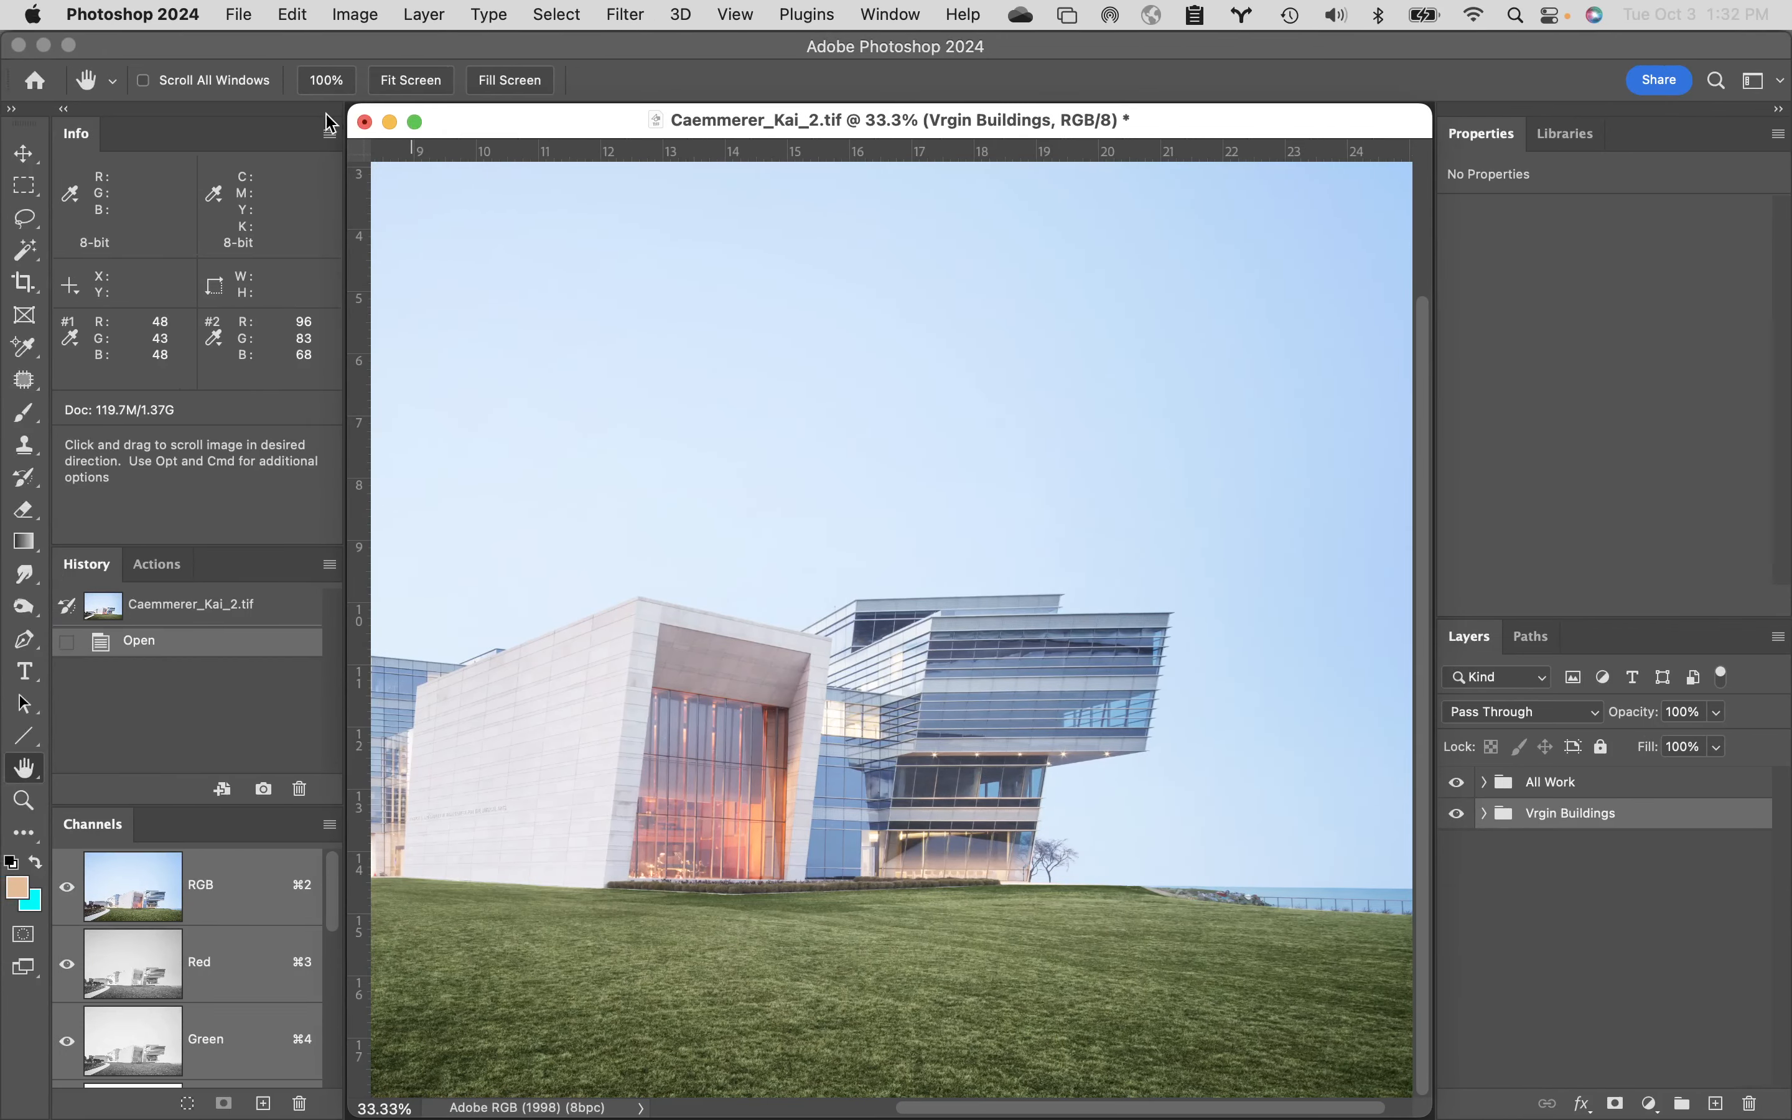
- Close the building image without saving and switch to Adobe Bridge
{"action": "left_click", "coordinate": [363, 122]}
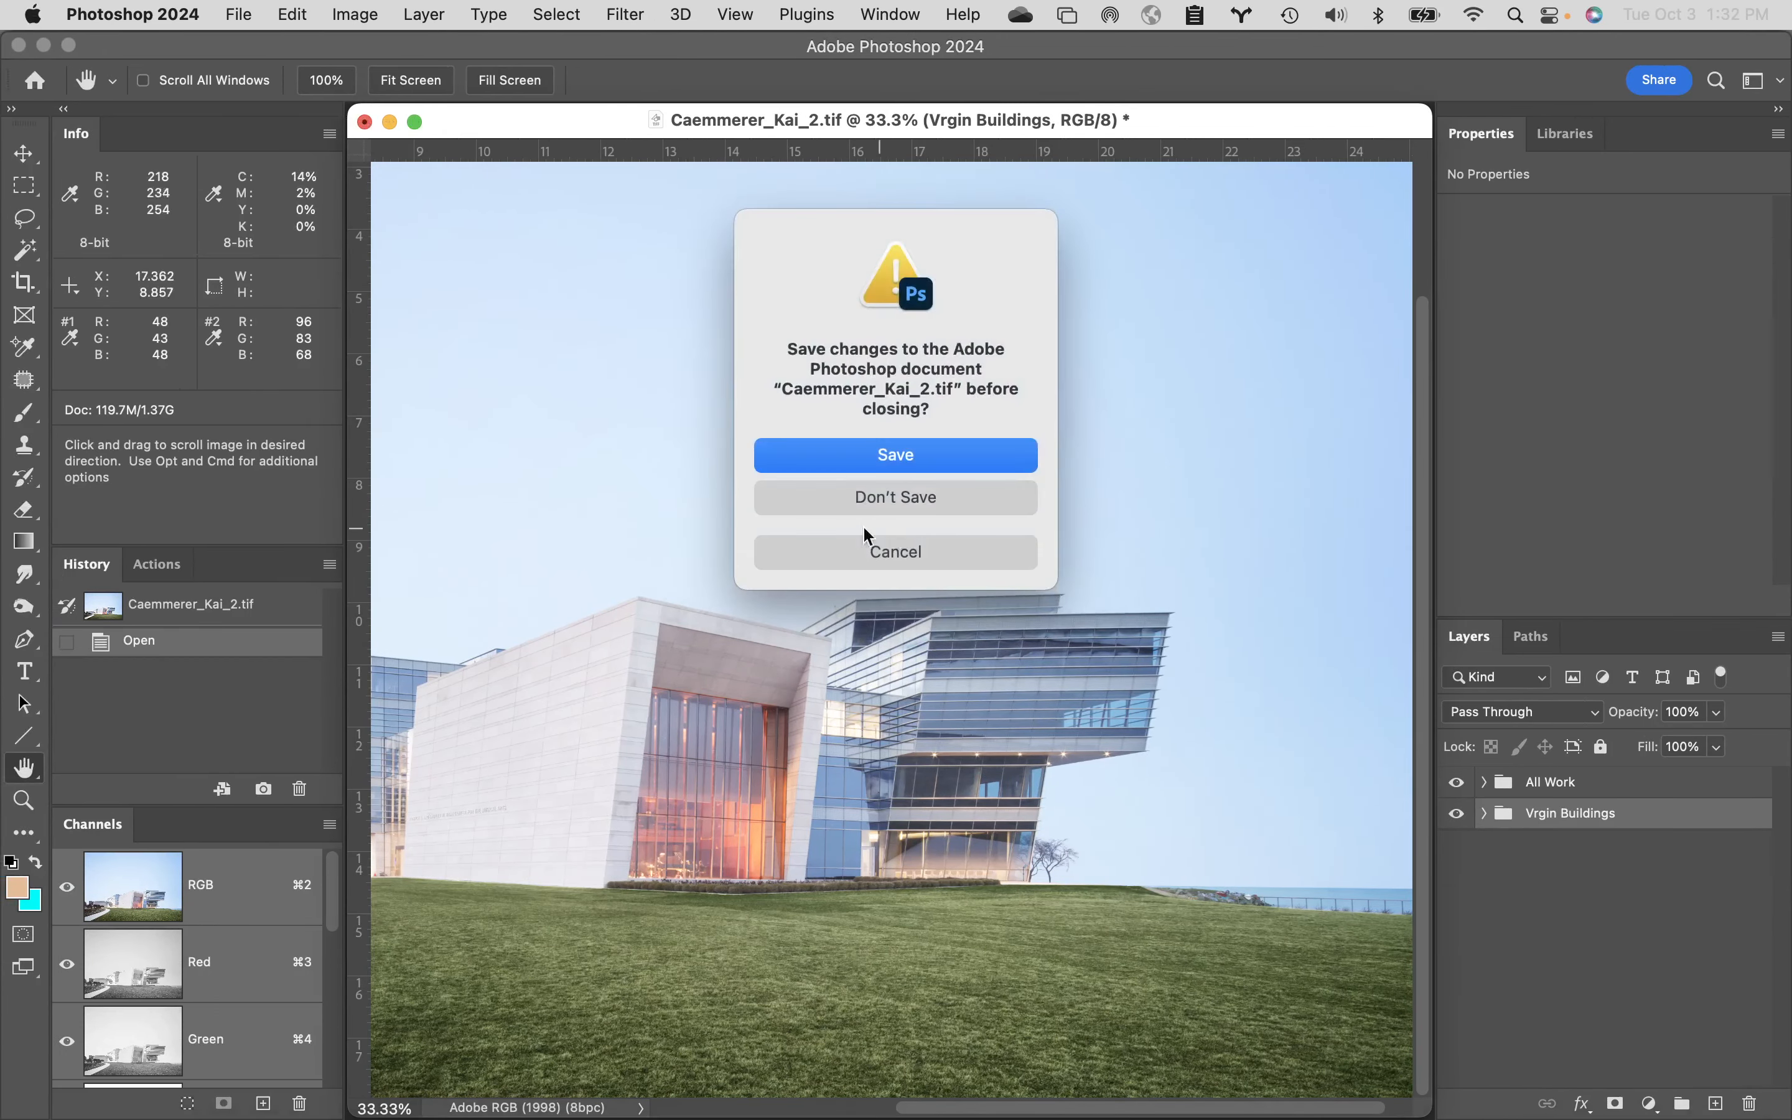
{"action": "left_click", "coordinate": [855, 506]}
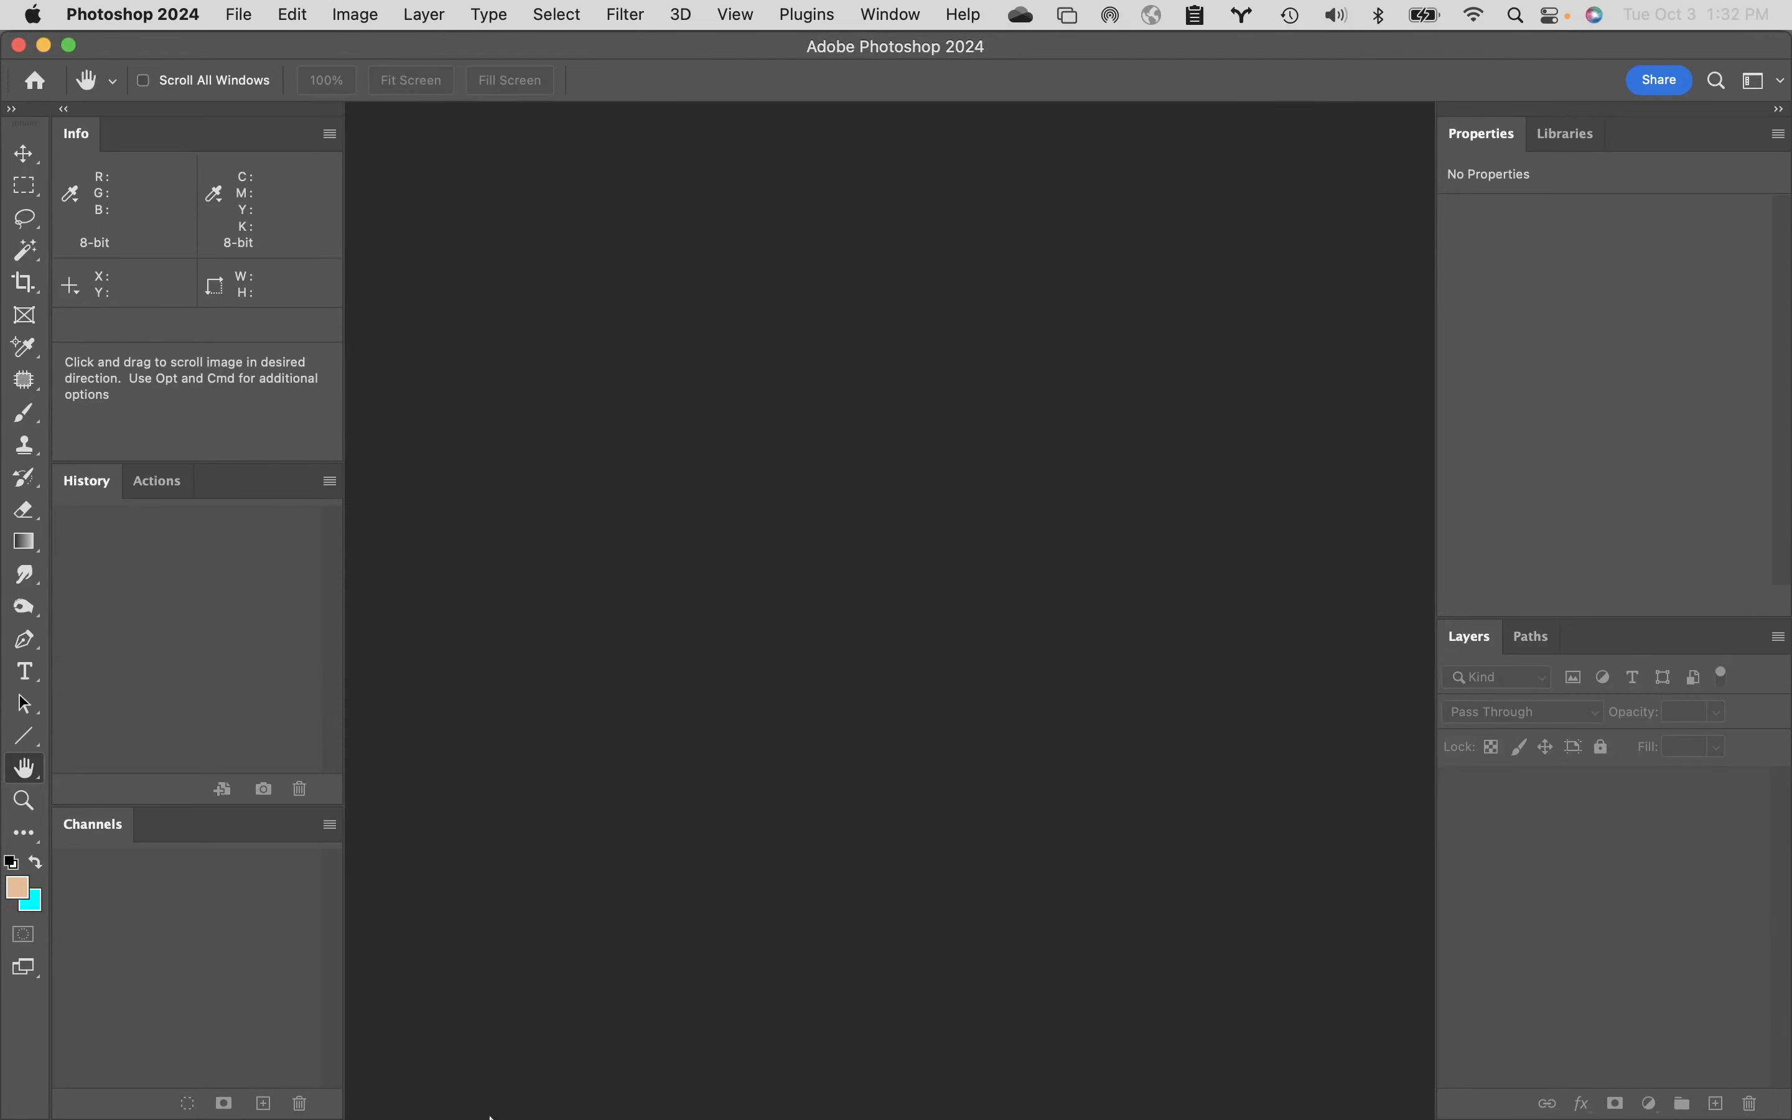
{"action": "mouse_move", "coordinate": [470, 1111]}
{"action": "left_click", "coordinate": [667, 1095]}
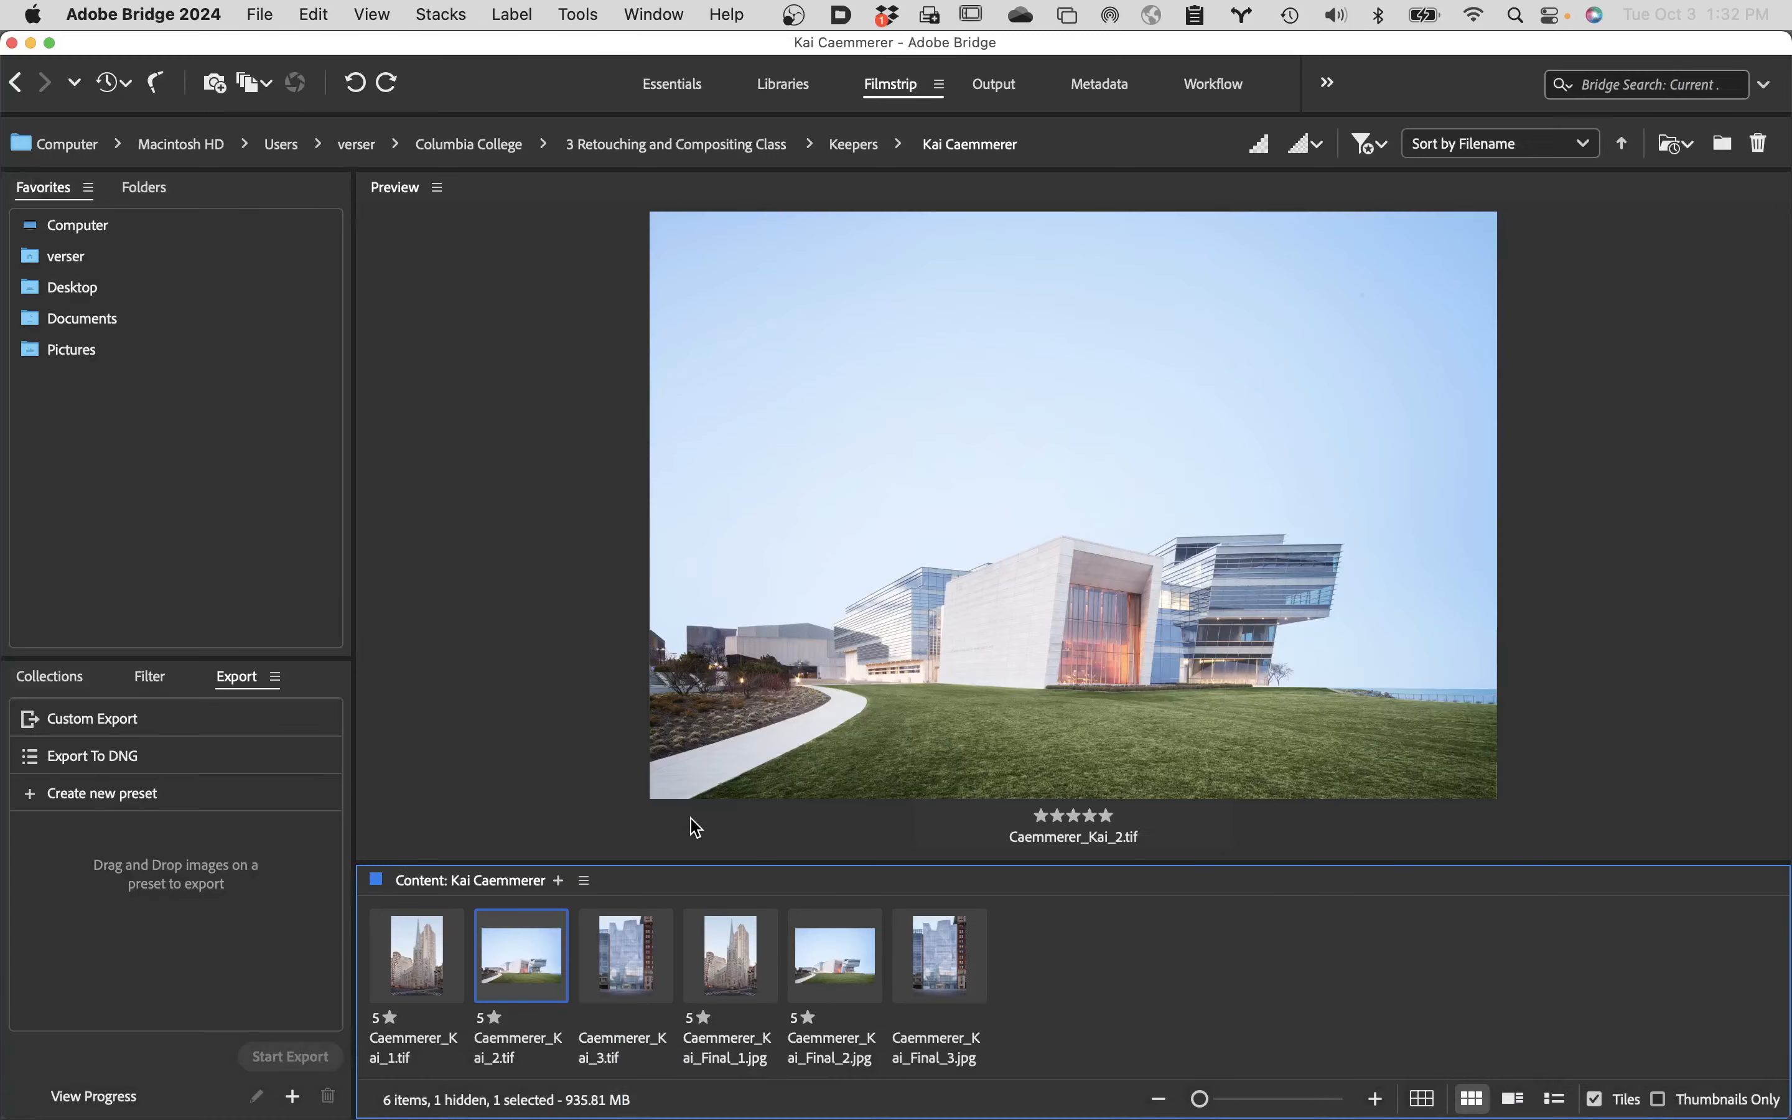
- Return to the Keepers folder and open the seventeenth student's folder
{"action": "left_click", "coordinate": [15, 82]}
{"action": "mouse_move", "coordinate": [1184, 1104]}
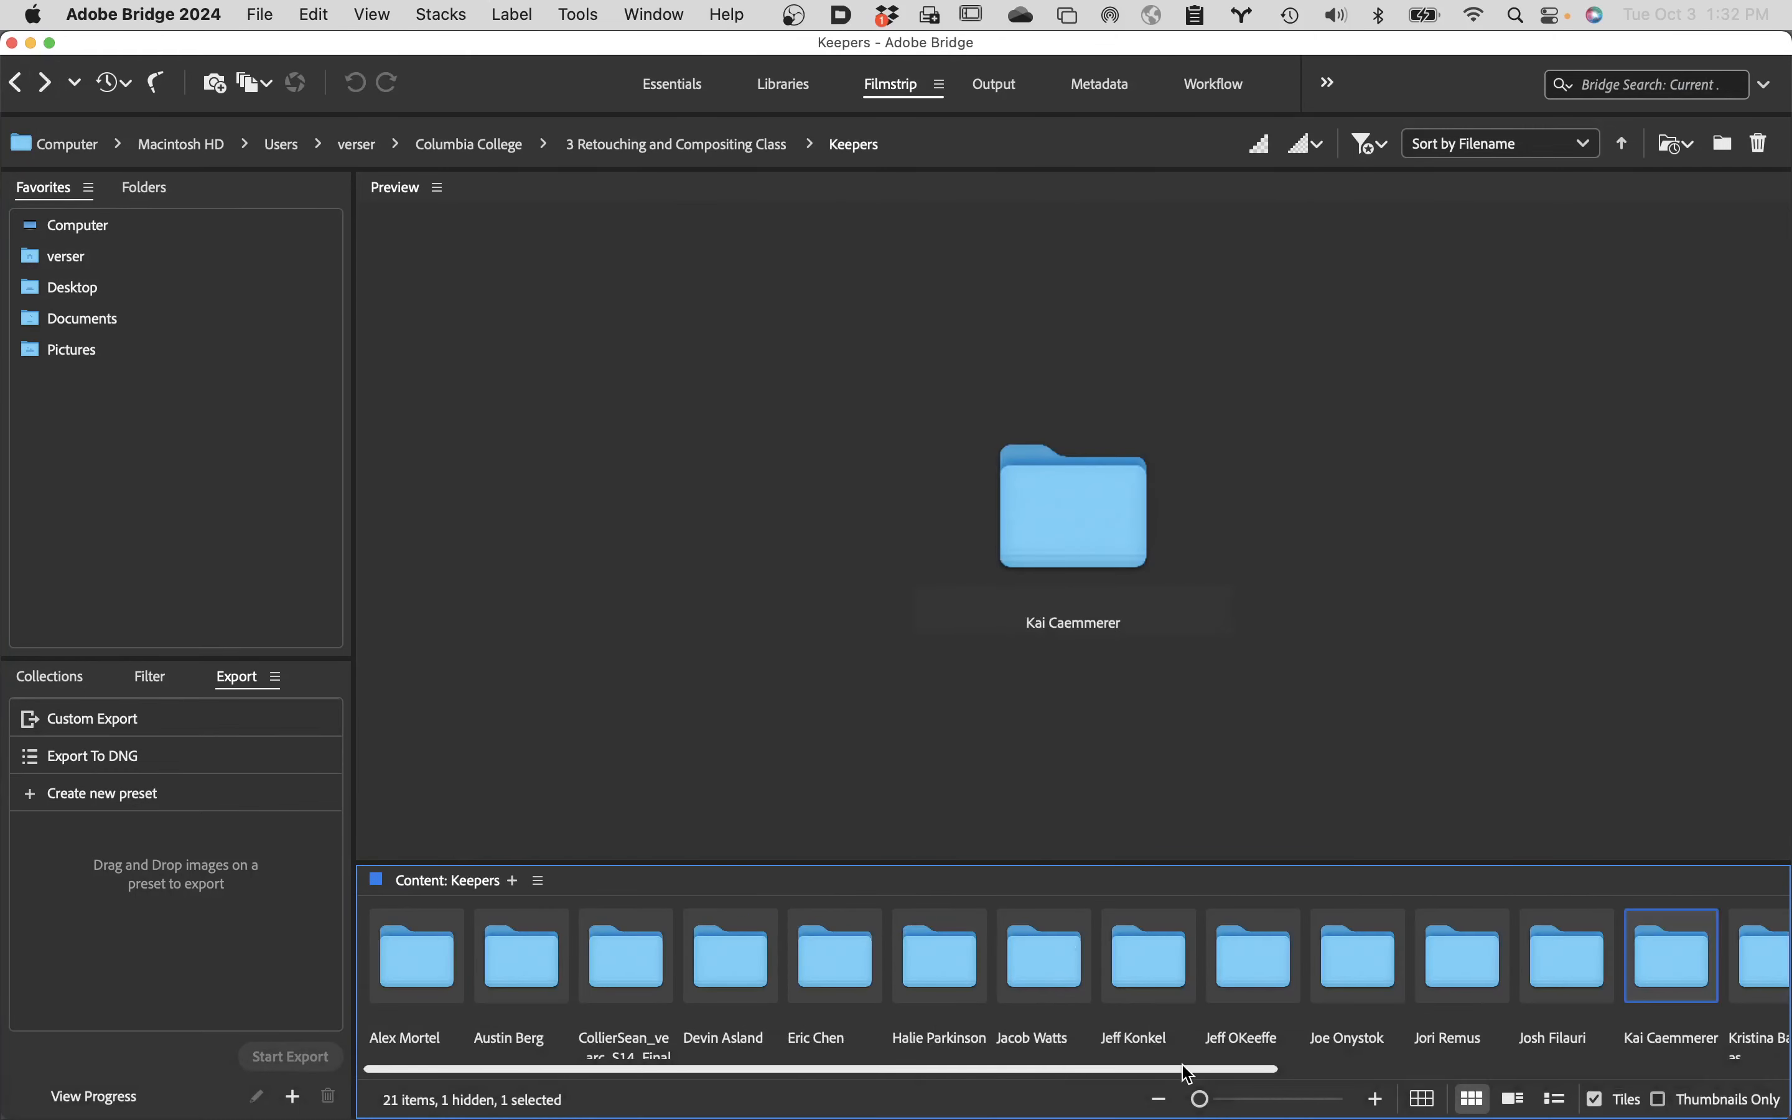
{"action": "left_click_drag", "start_coordinate": [1211, 1068], "coordinate": [1737, 1117]}
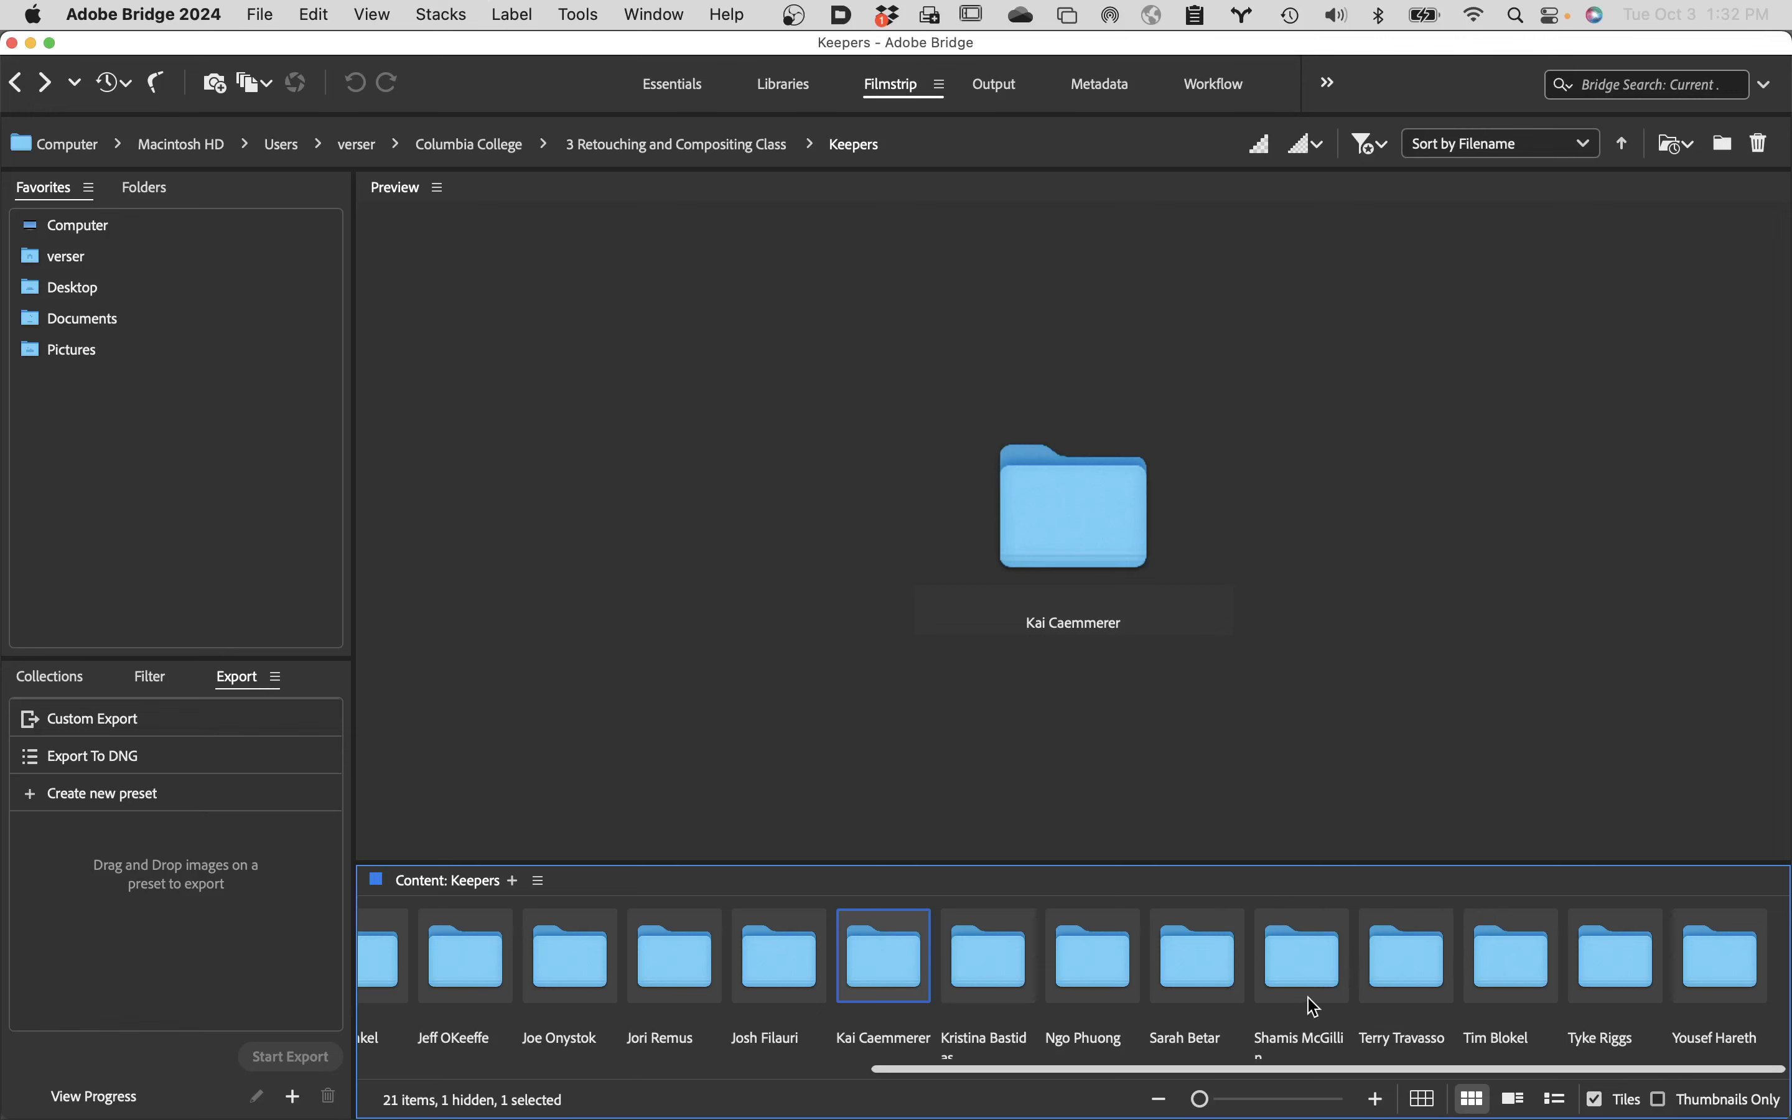
{"action": "left_click", "coordinate": [1326, 976]}
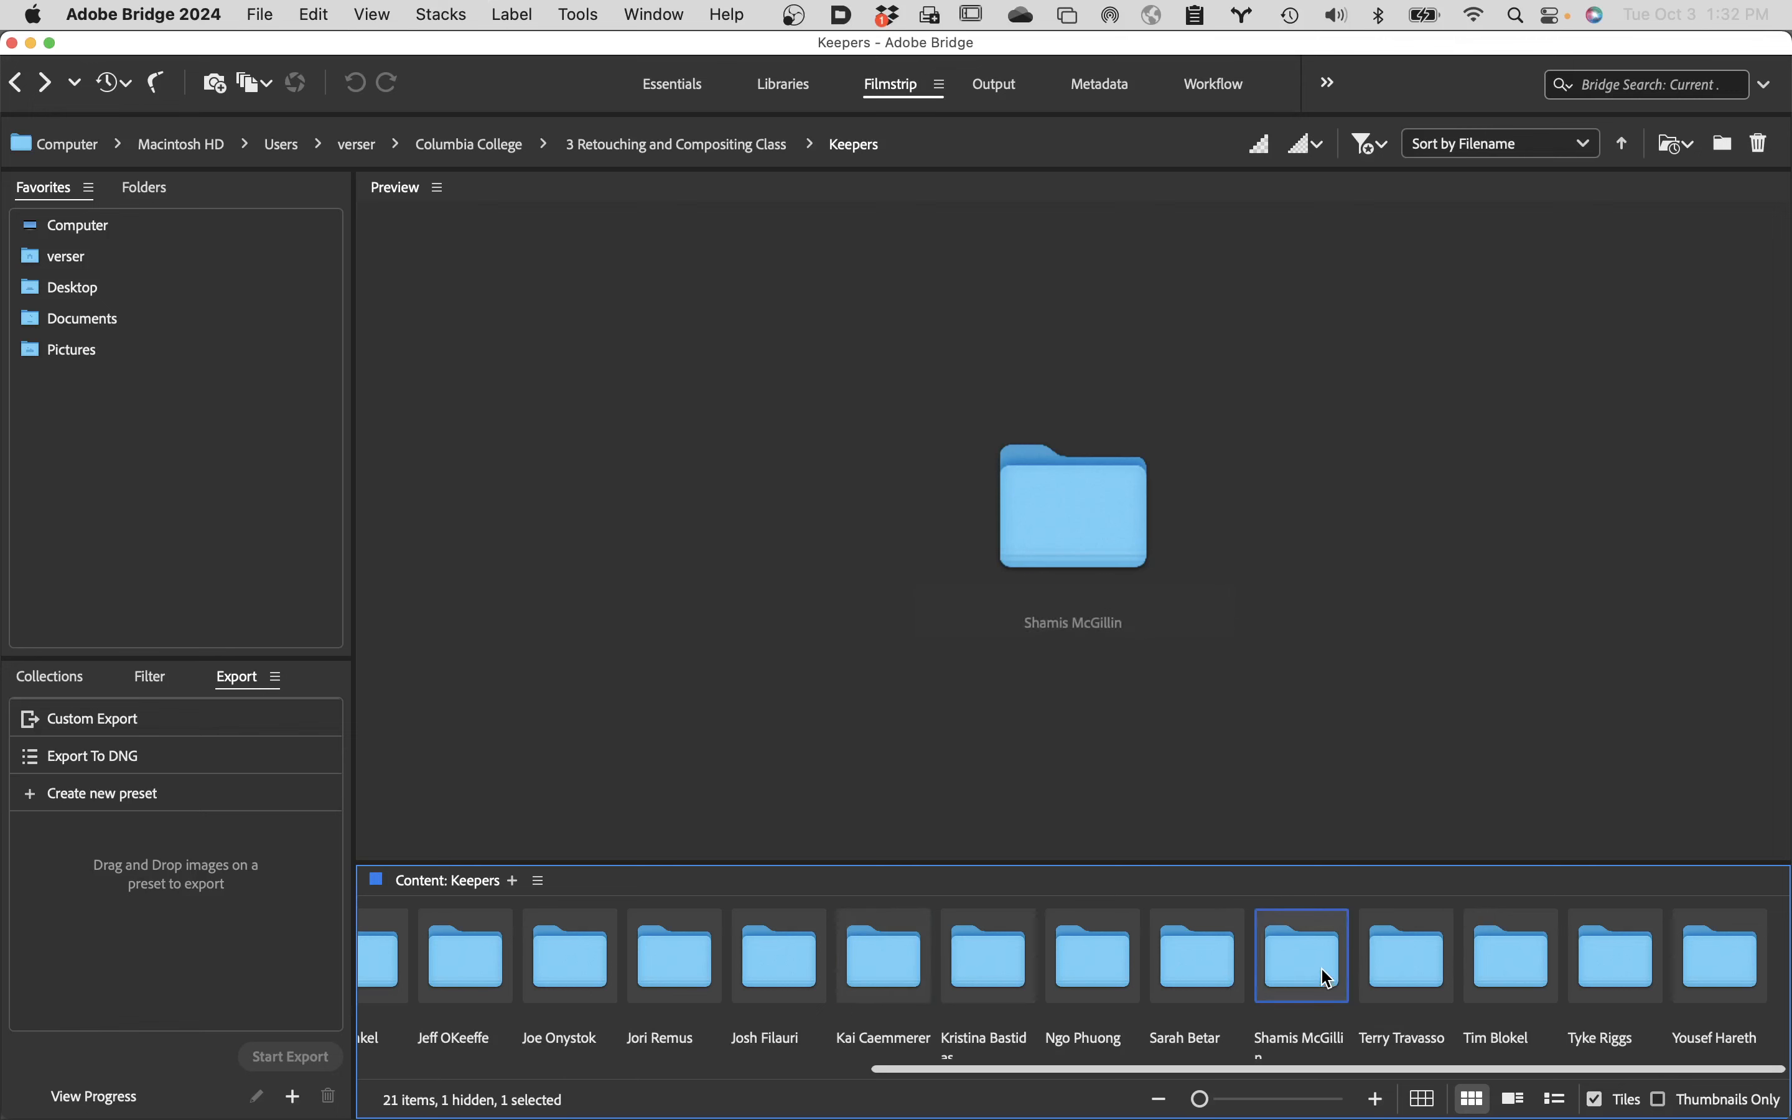
{"action": "double_click", "coordinate": [1326, 976]}
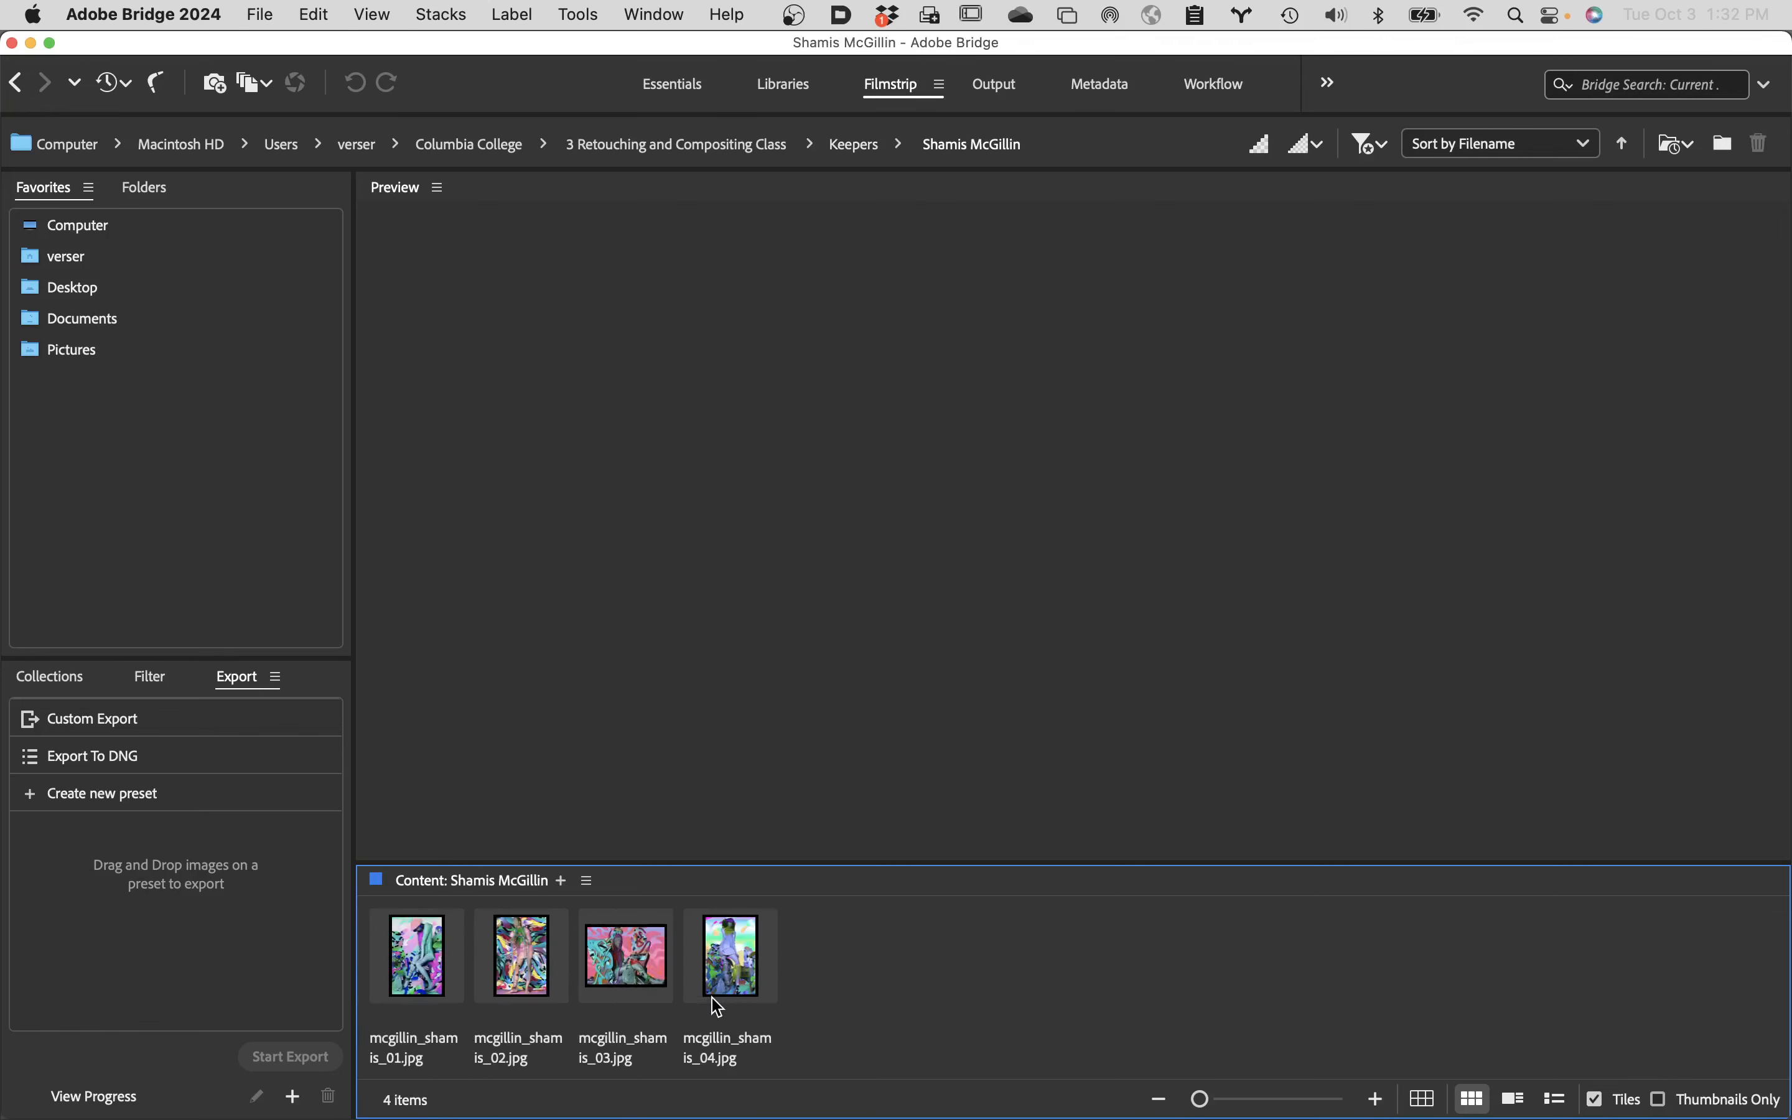
- Preview the seventeenth student's images ending in 01 to 04, and open the 01 image in Photoshop using its embedded color profile
{"action": "left_click", "coordinate": [417, 950]}
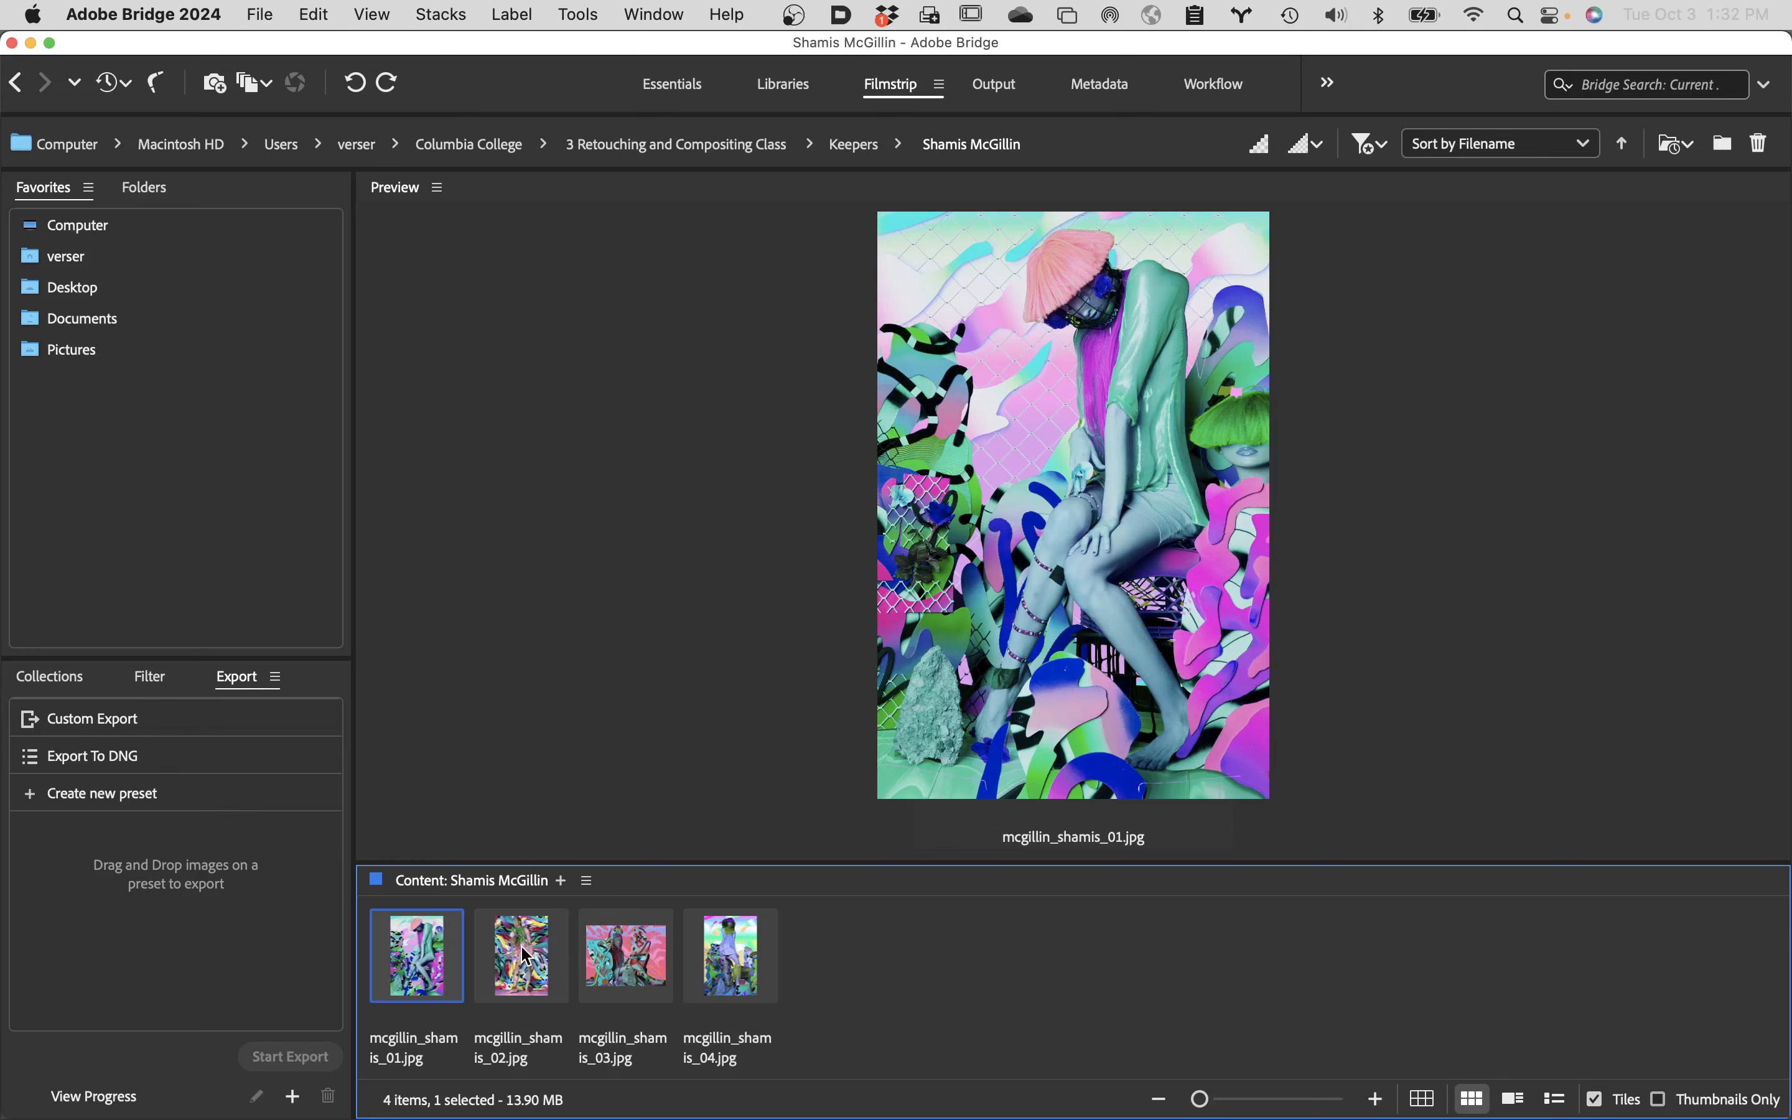
{"action": "left_click", "coordinate": [524, 953]}
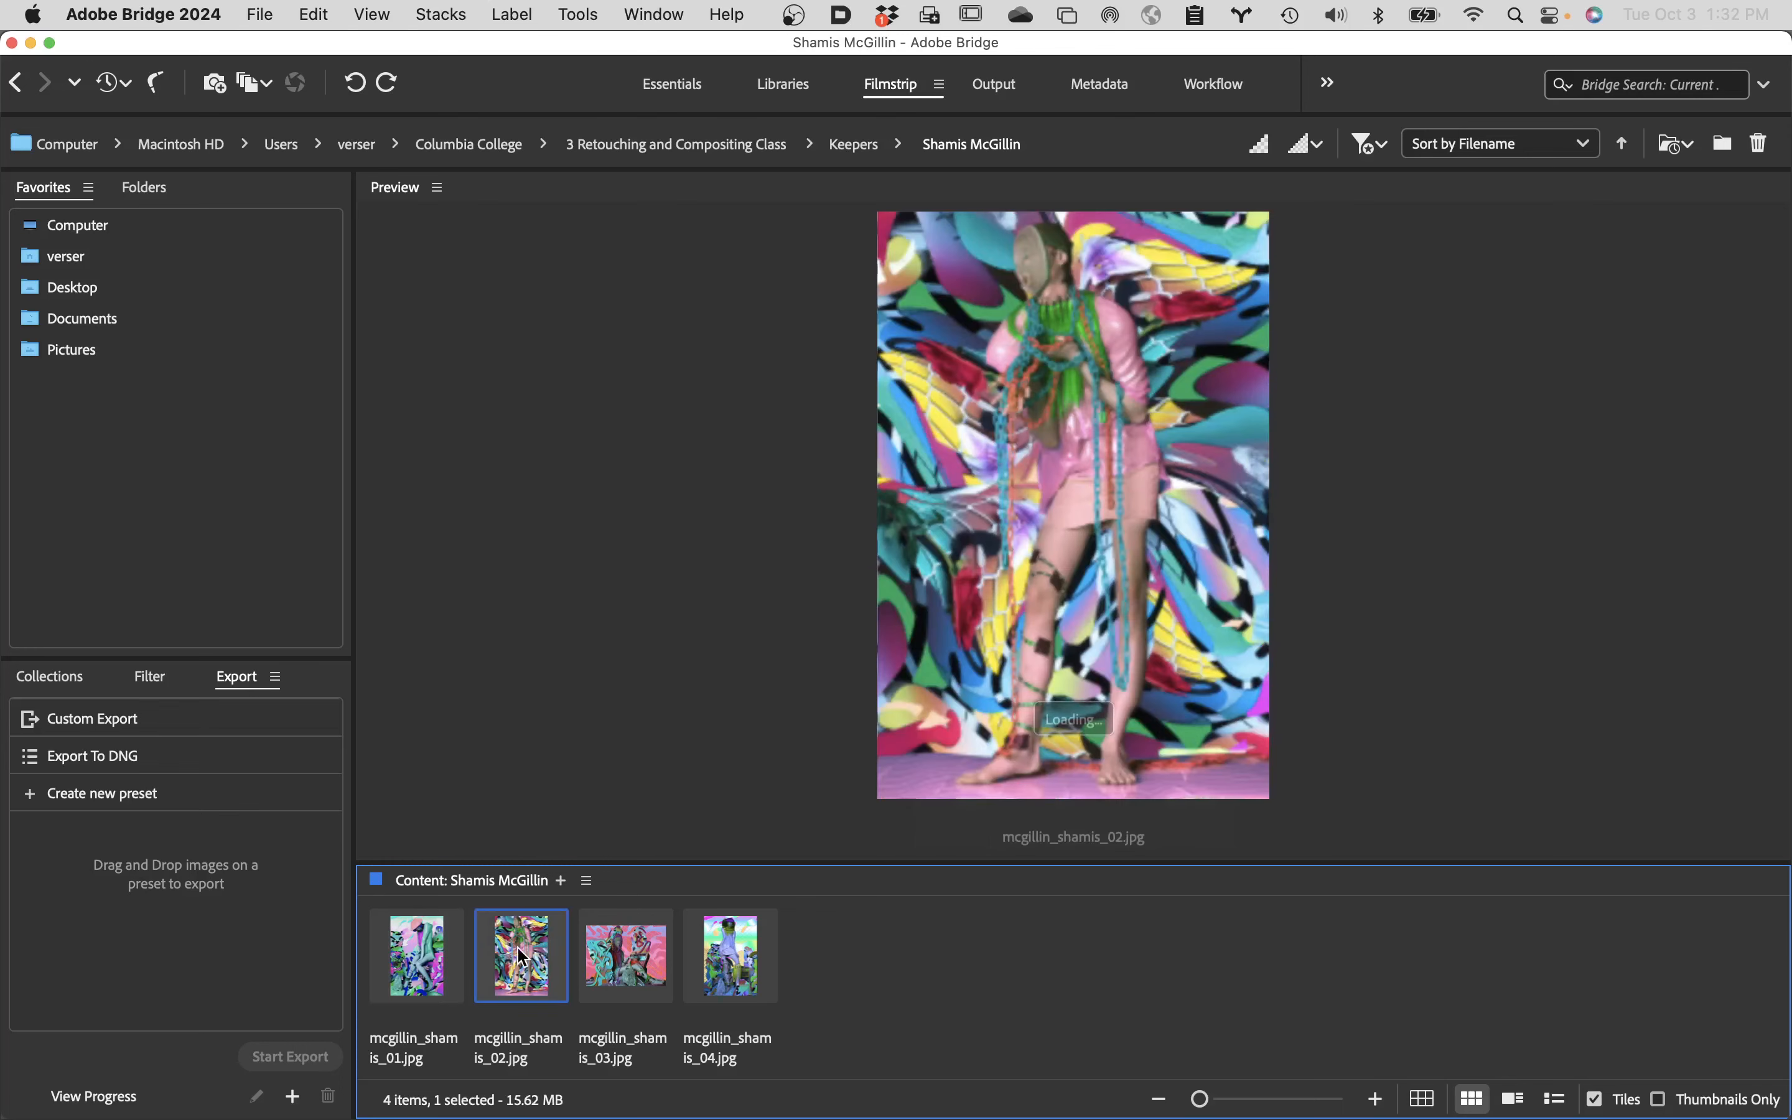
{"action": "left_click", "coordinate": [624, 950]}
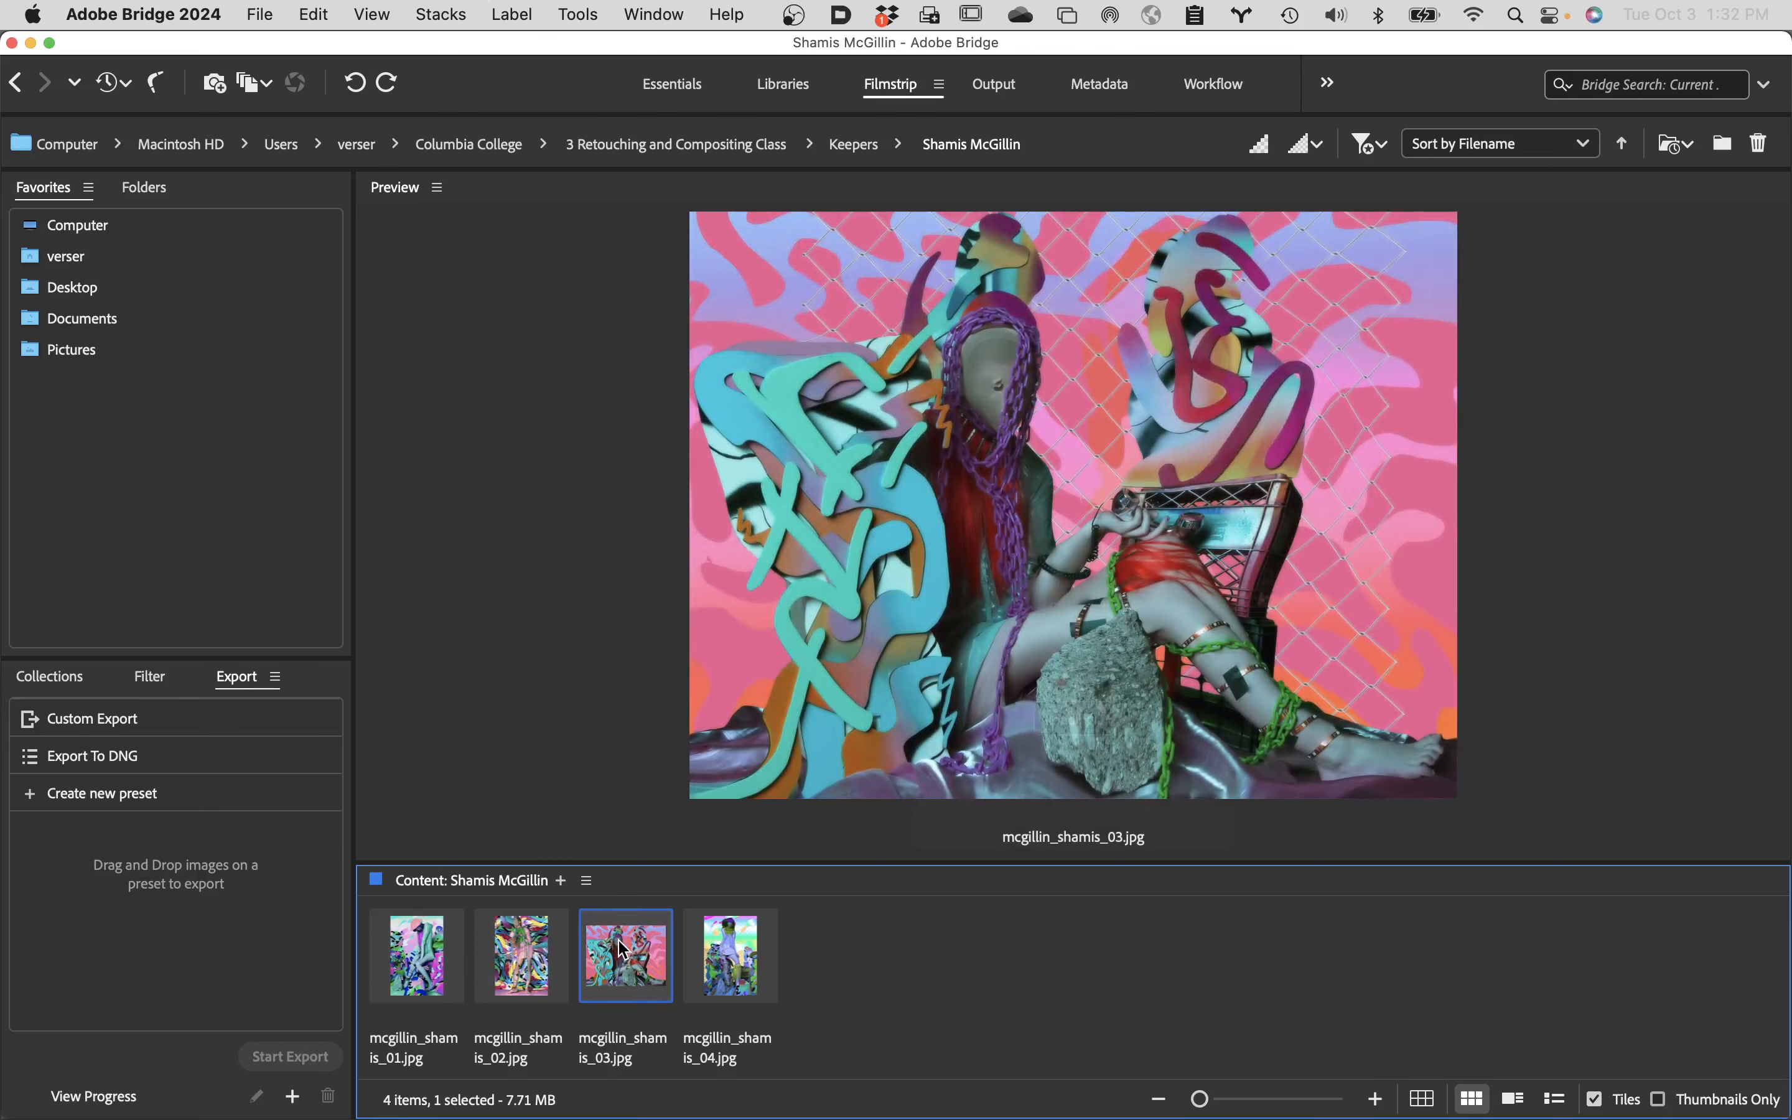
{"action": "left_click", "coordinate": [728, 948]}
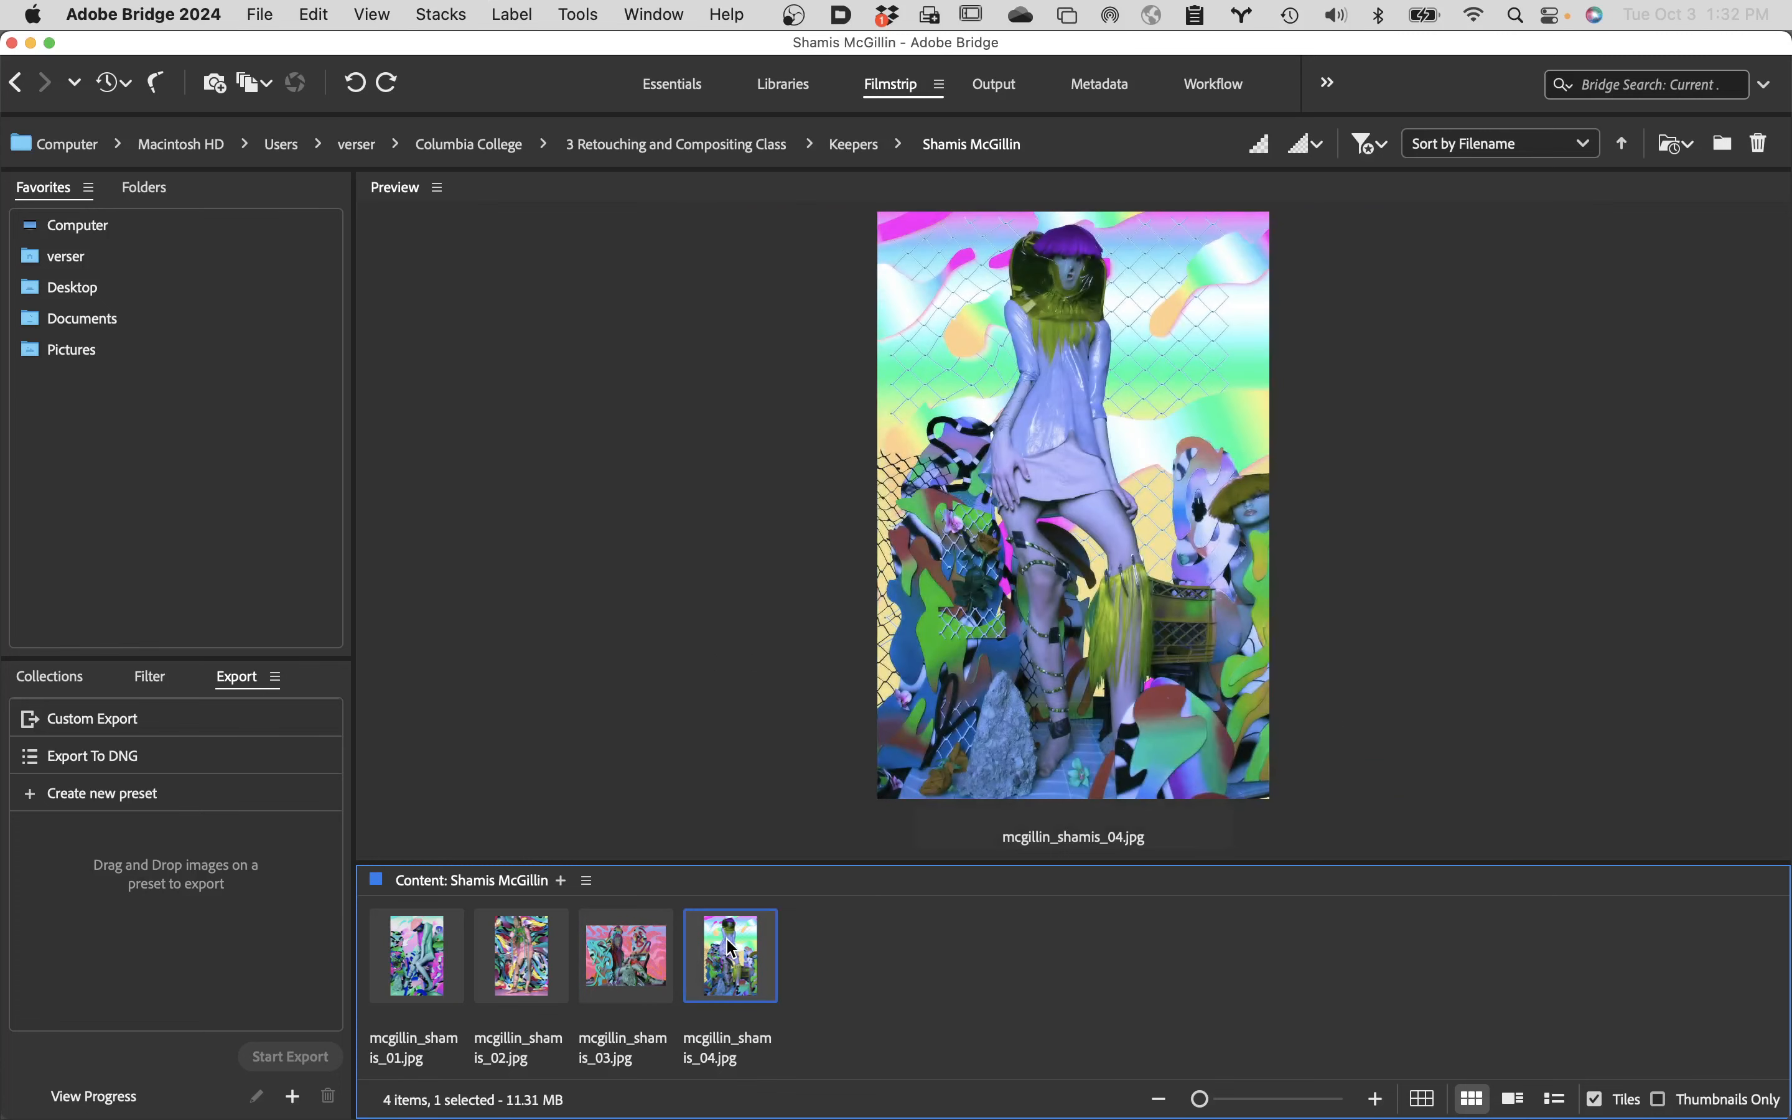
{"action": "double_click", "coordinate": [726, 937]}
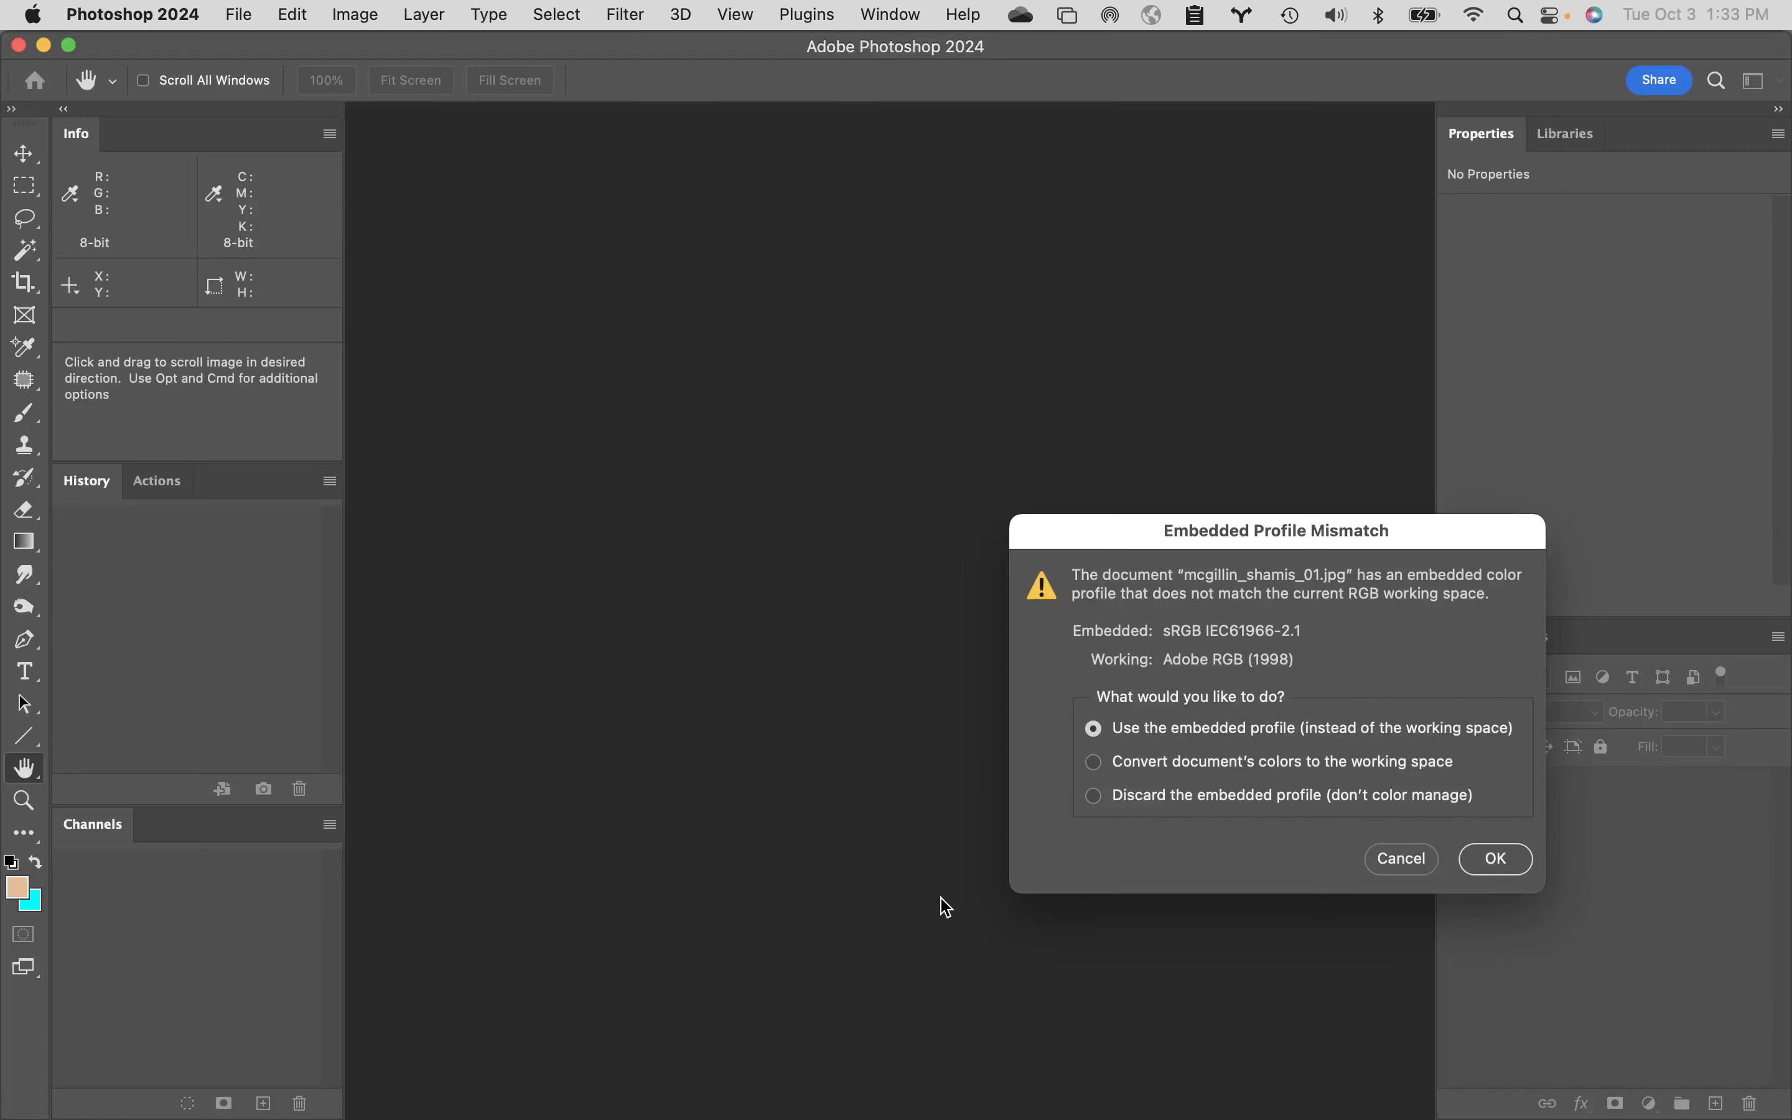
{"action": "left_click", "coordinate": [1490, 860]}
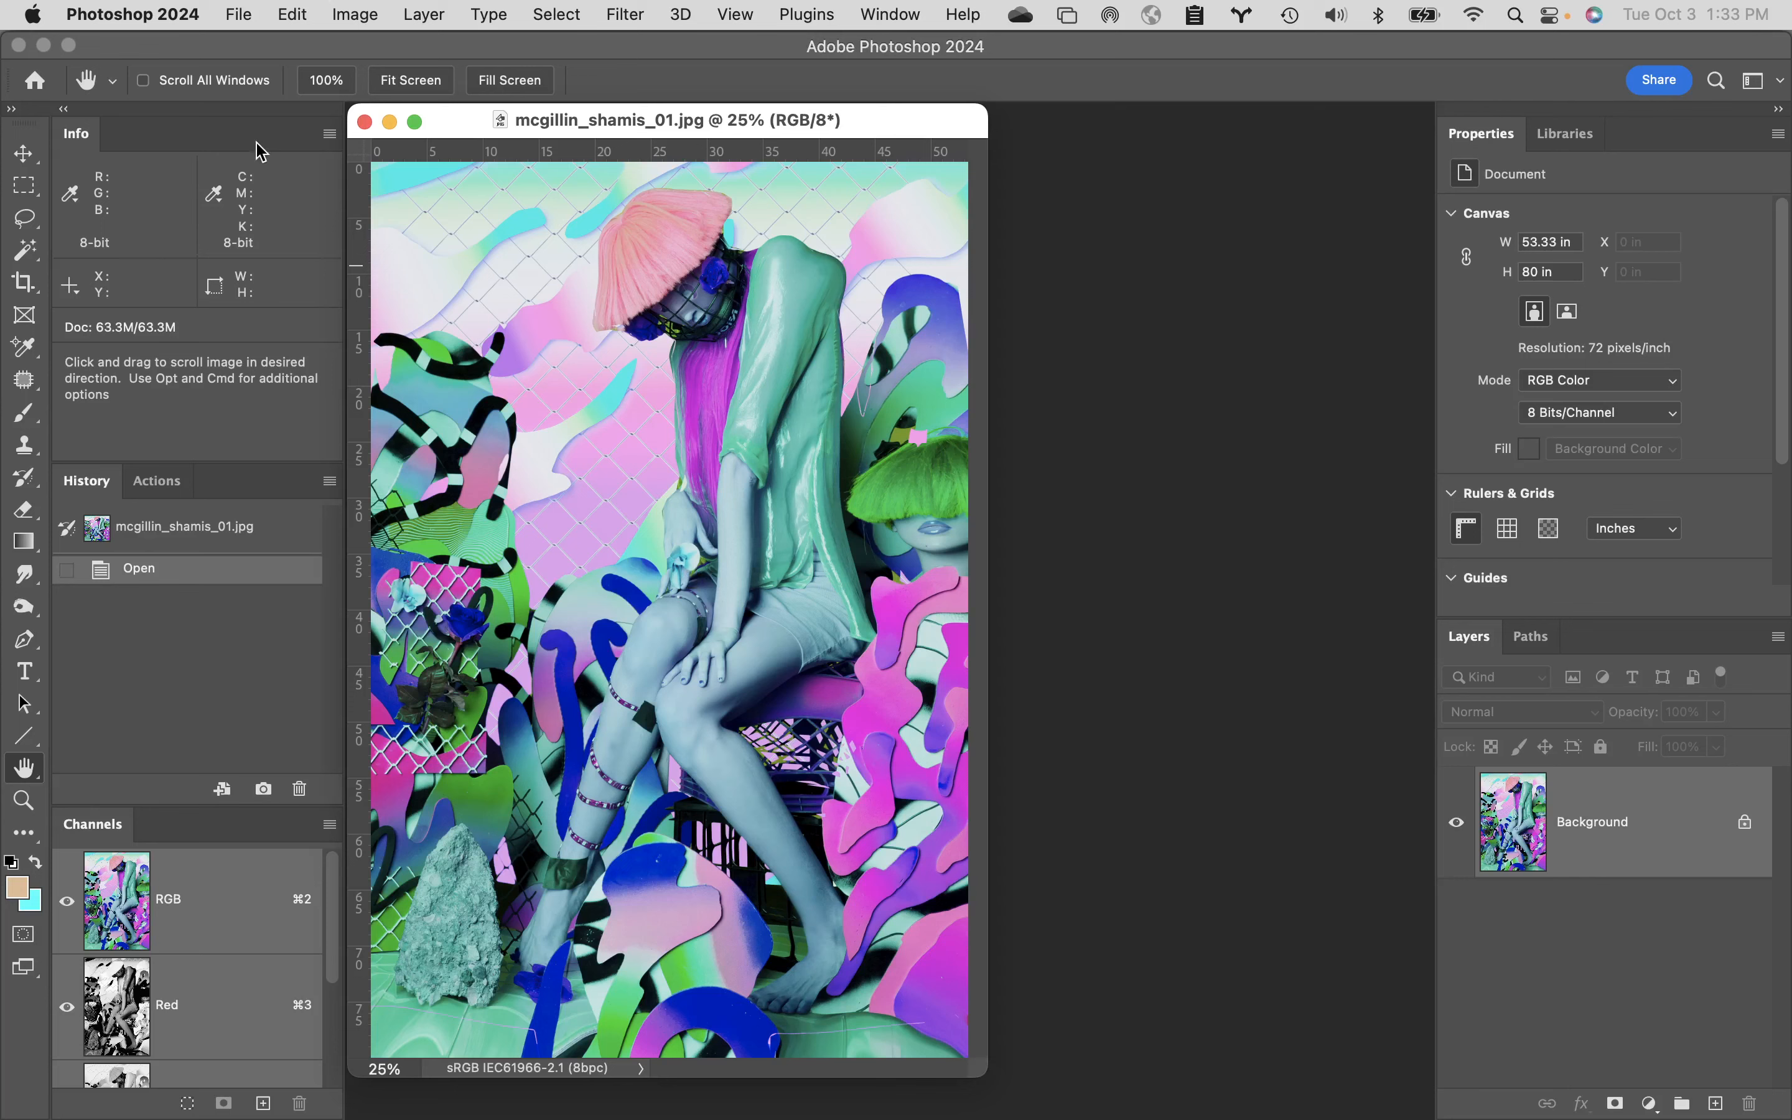
- Close the colorful seated-figure image and switch to Adobe Bridge
{"action": "left_click", "coordinate": [365, 124]}
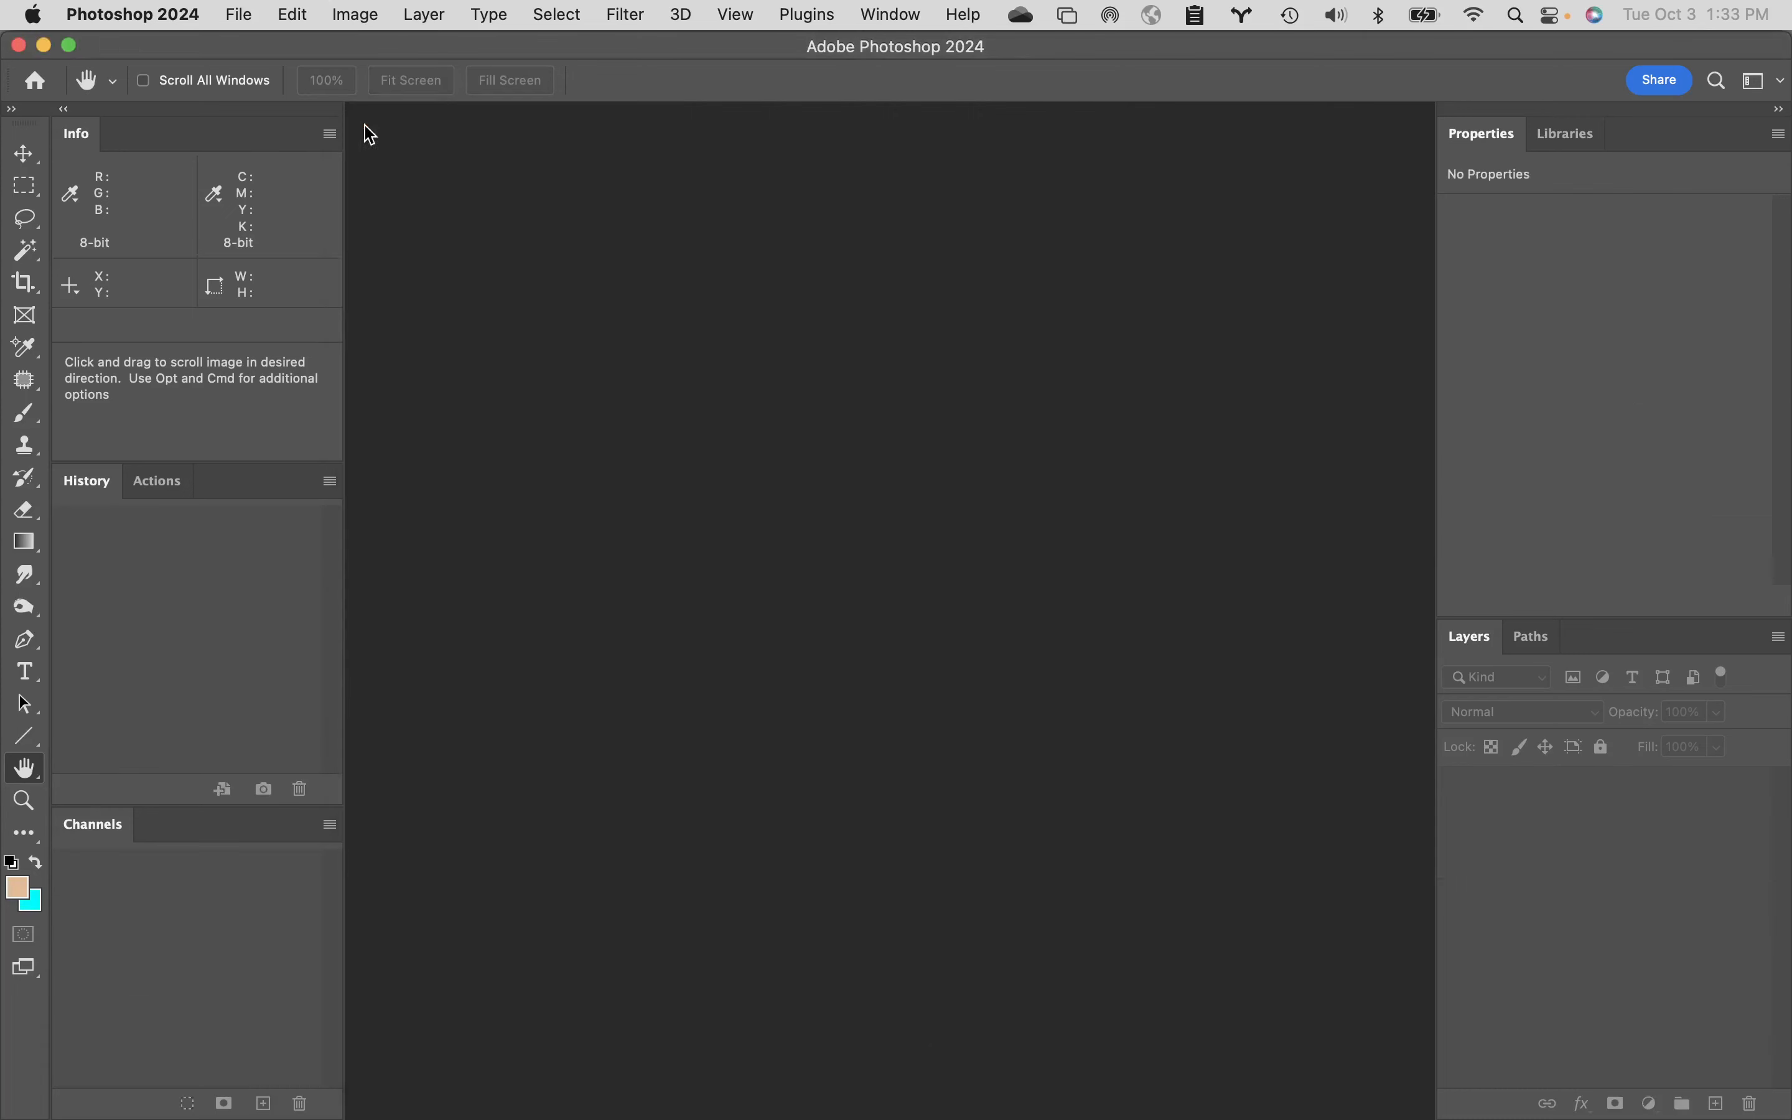
{"action": "mouse_move", "coordinate": [268, 1115]}
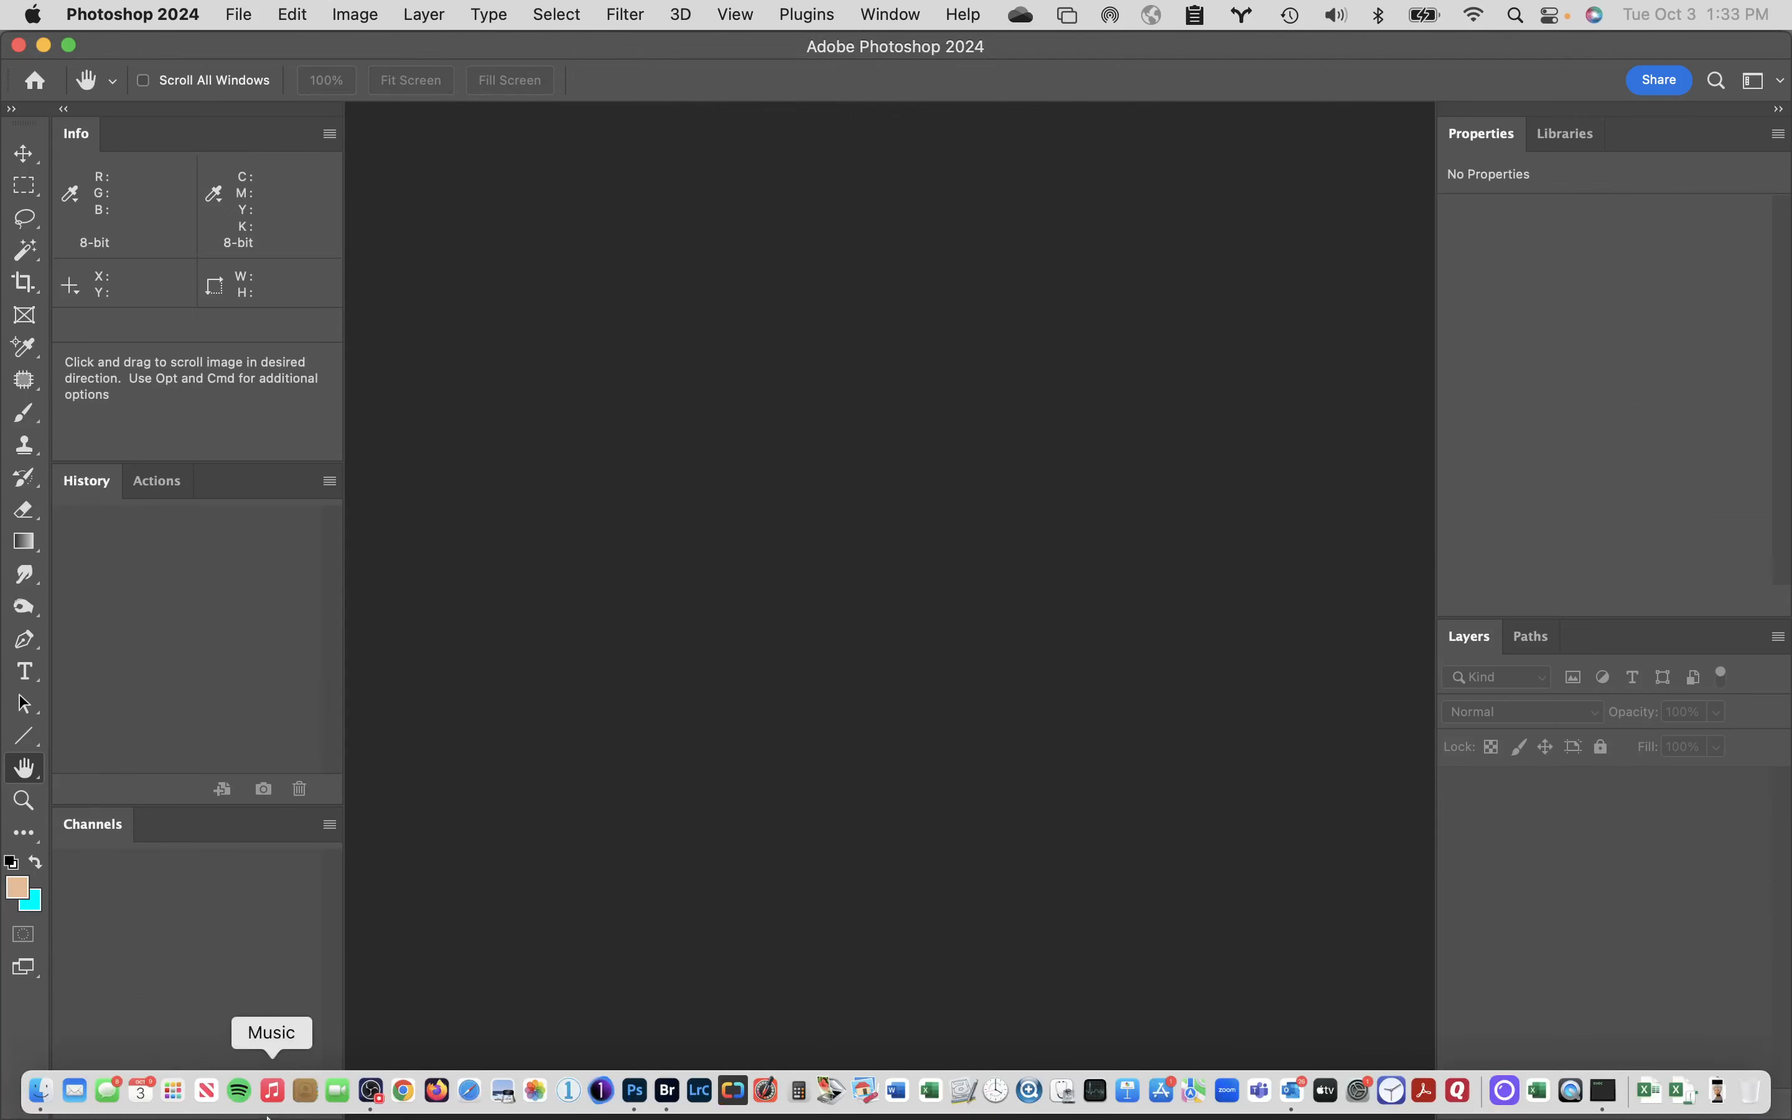
{"action": "left_click", "coordinate": [40, 1090]}
{"action": "mouse_move", "coordinate": [534, 1111]}
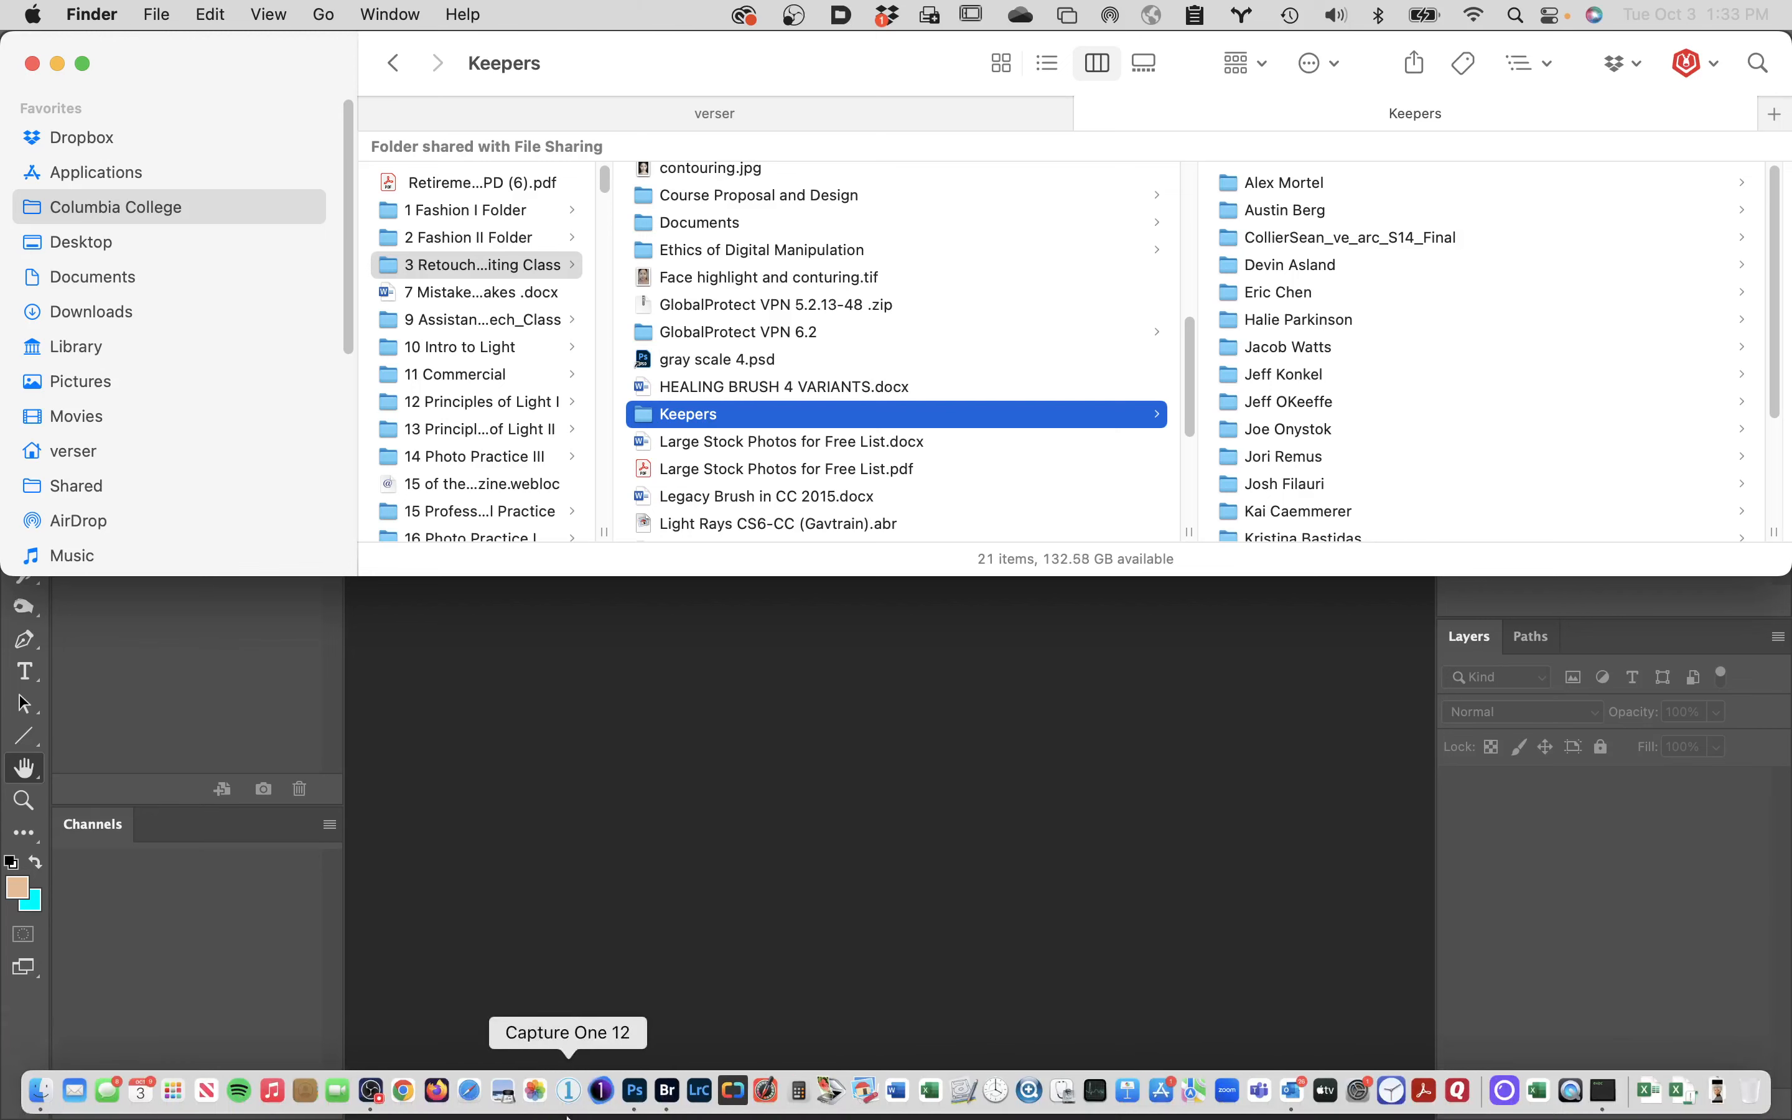
{"action": "left_click", "coordinate": [669, 1089]}
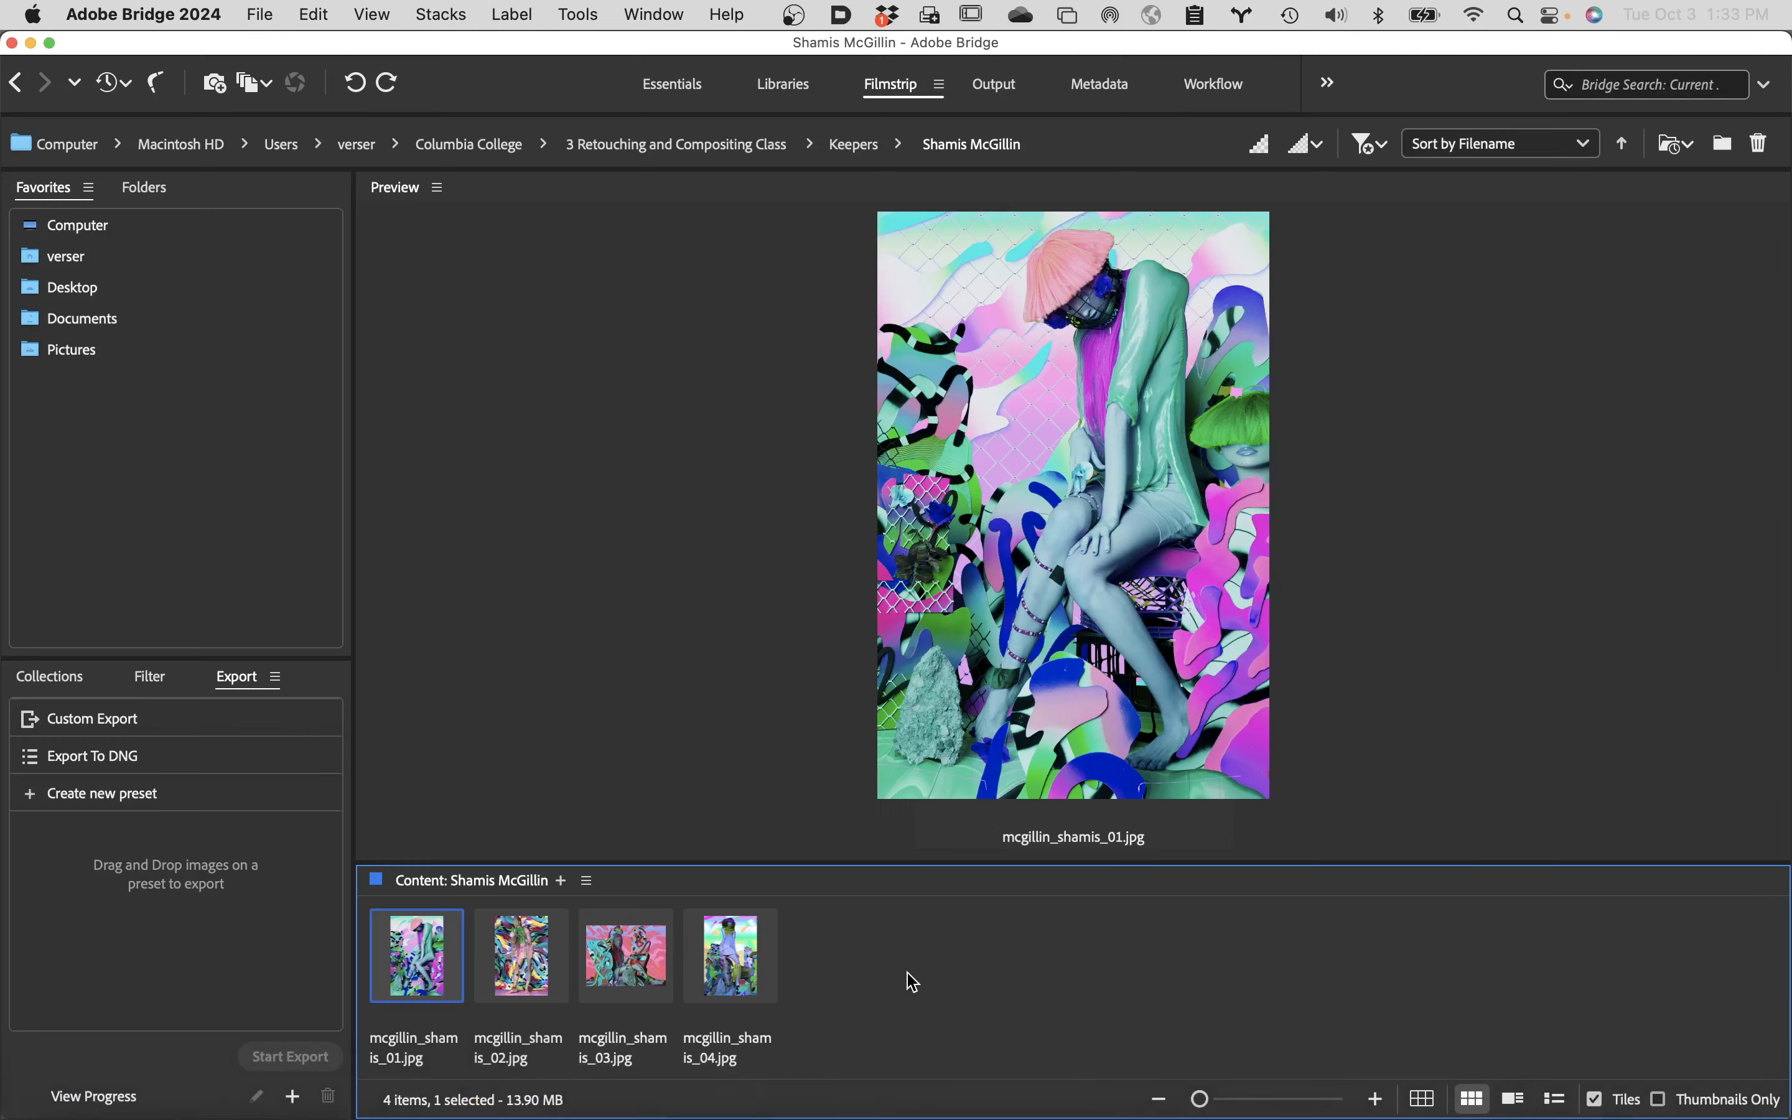
- Return to the Keepers folder and open the sixteenth student's folder
{"action": "left_click", "coordinate": [15, 81]}
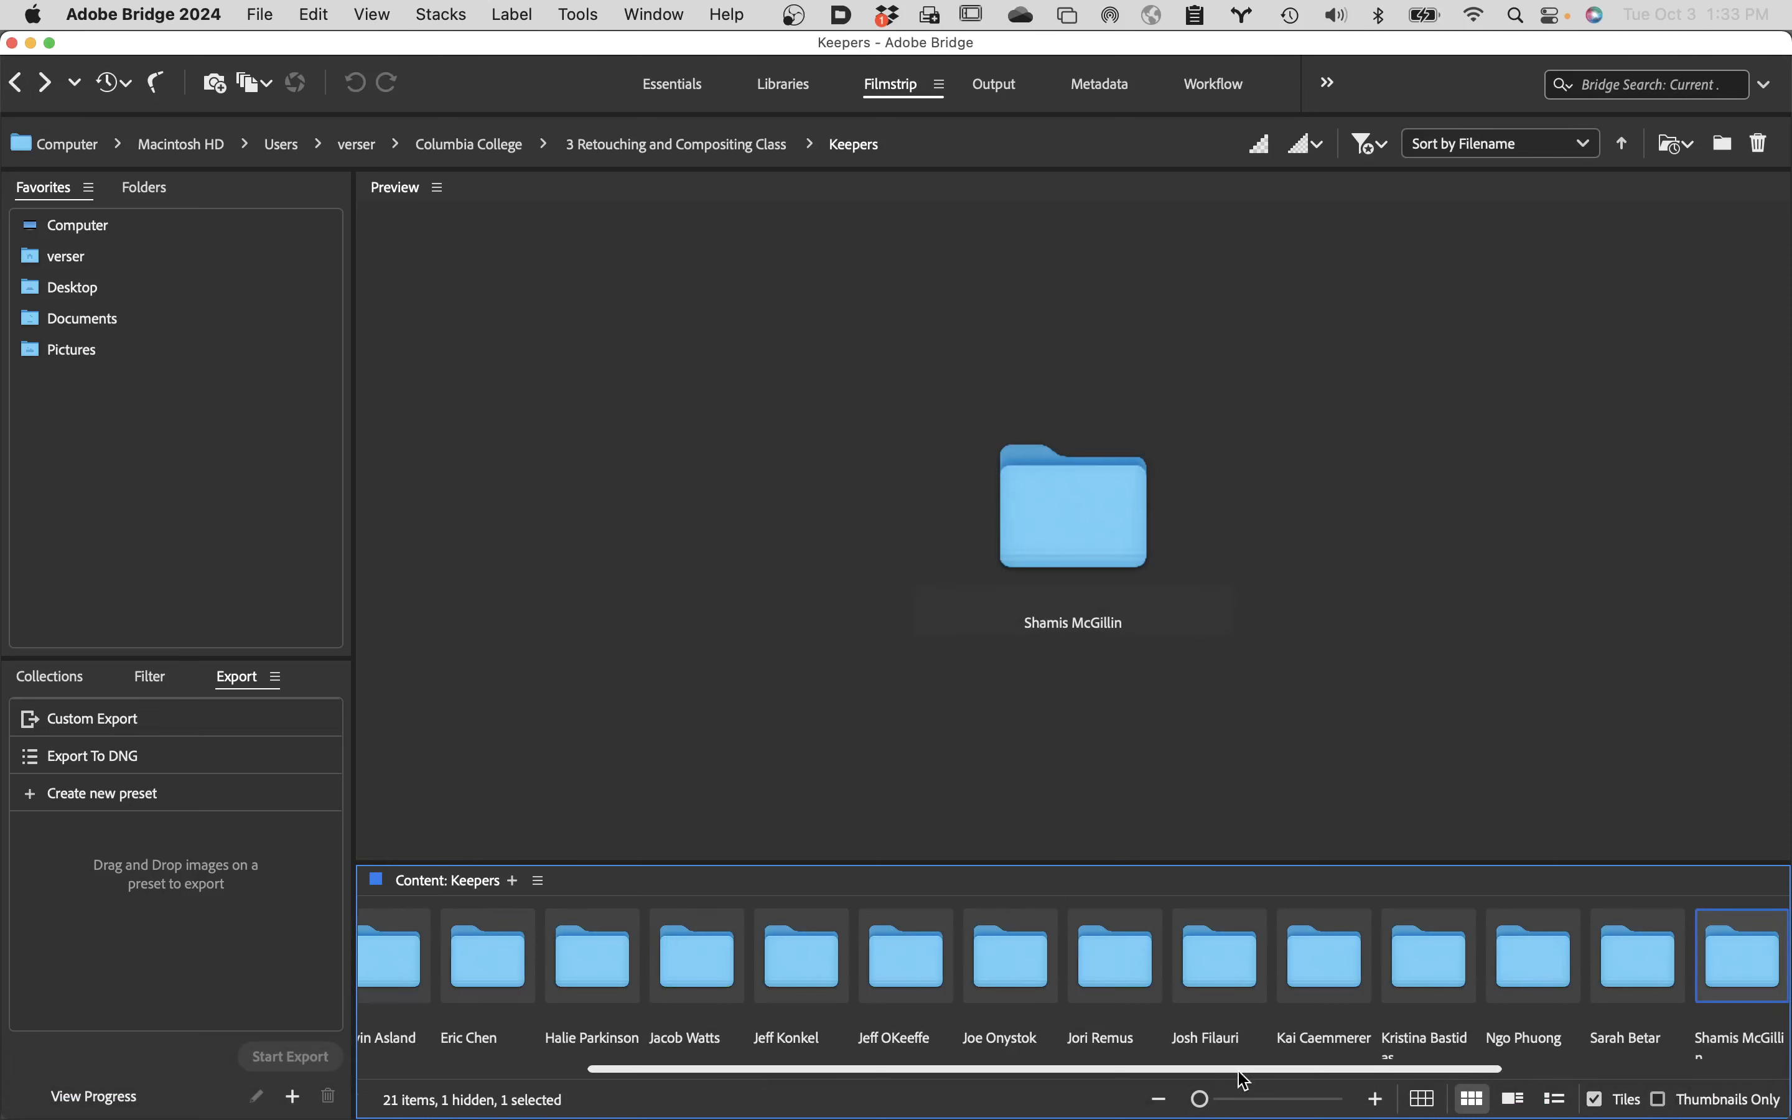
{"action": "left_click_drag", "start_coordinate": [1230, 1072], "coordinate": [1503, 1104]}
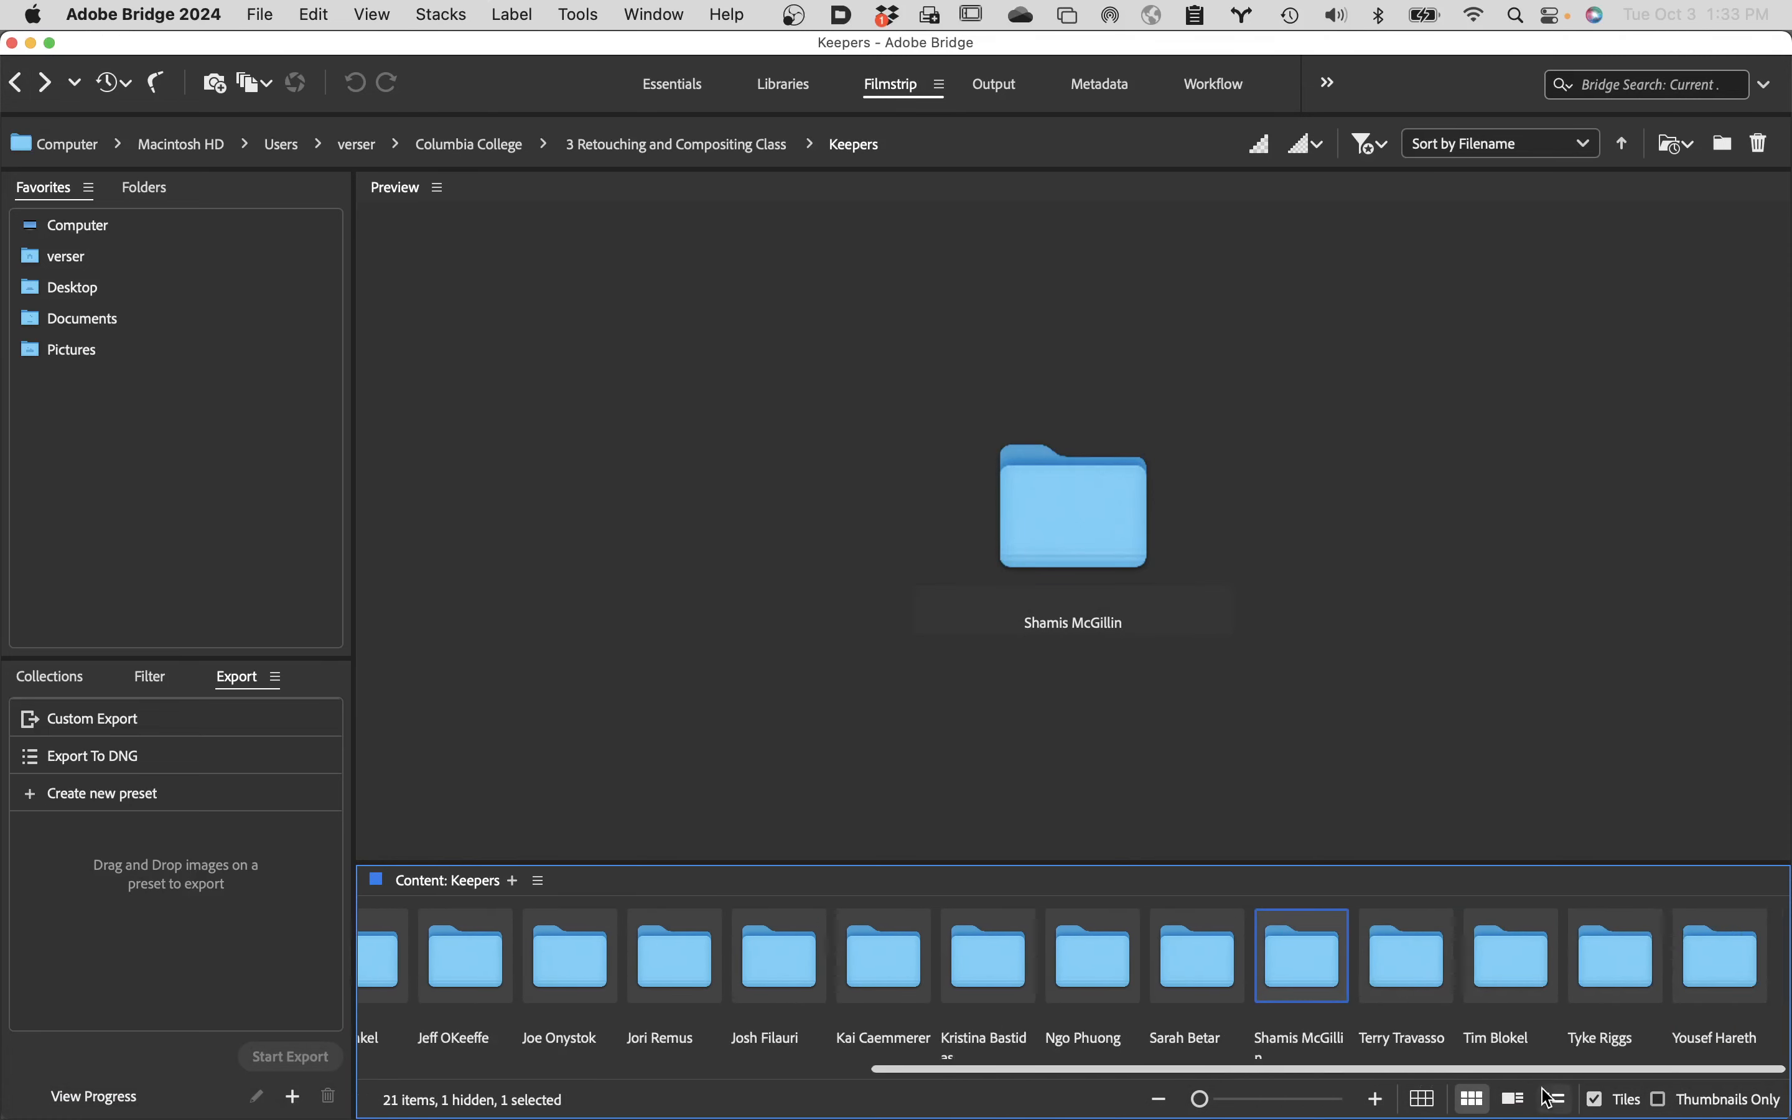
{"action": "left_click", "coordinate": [1214, 963]}
{"action": "double_click", "coordinate": [1214, 963]}
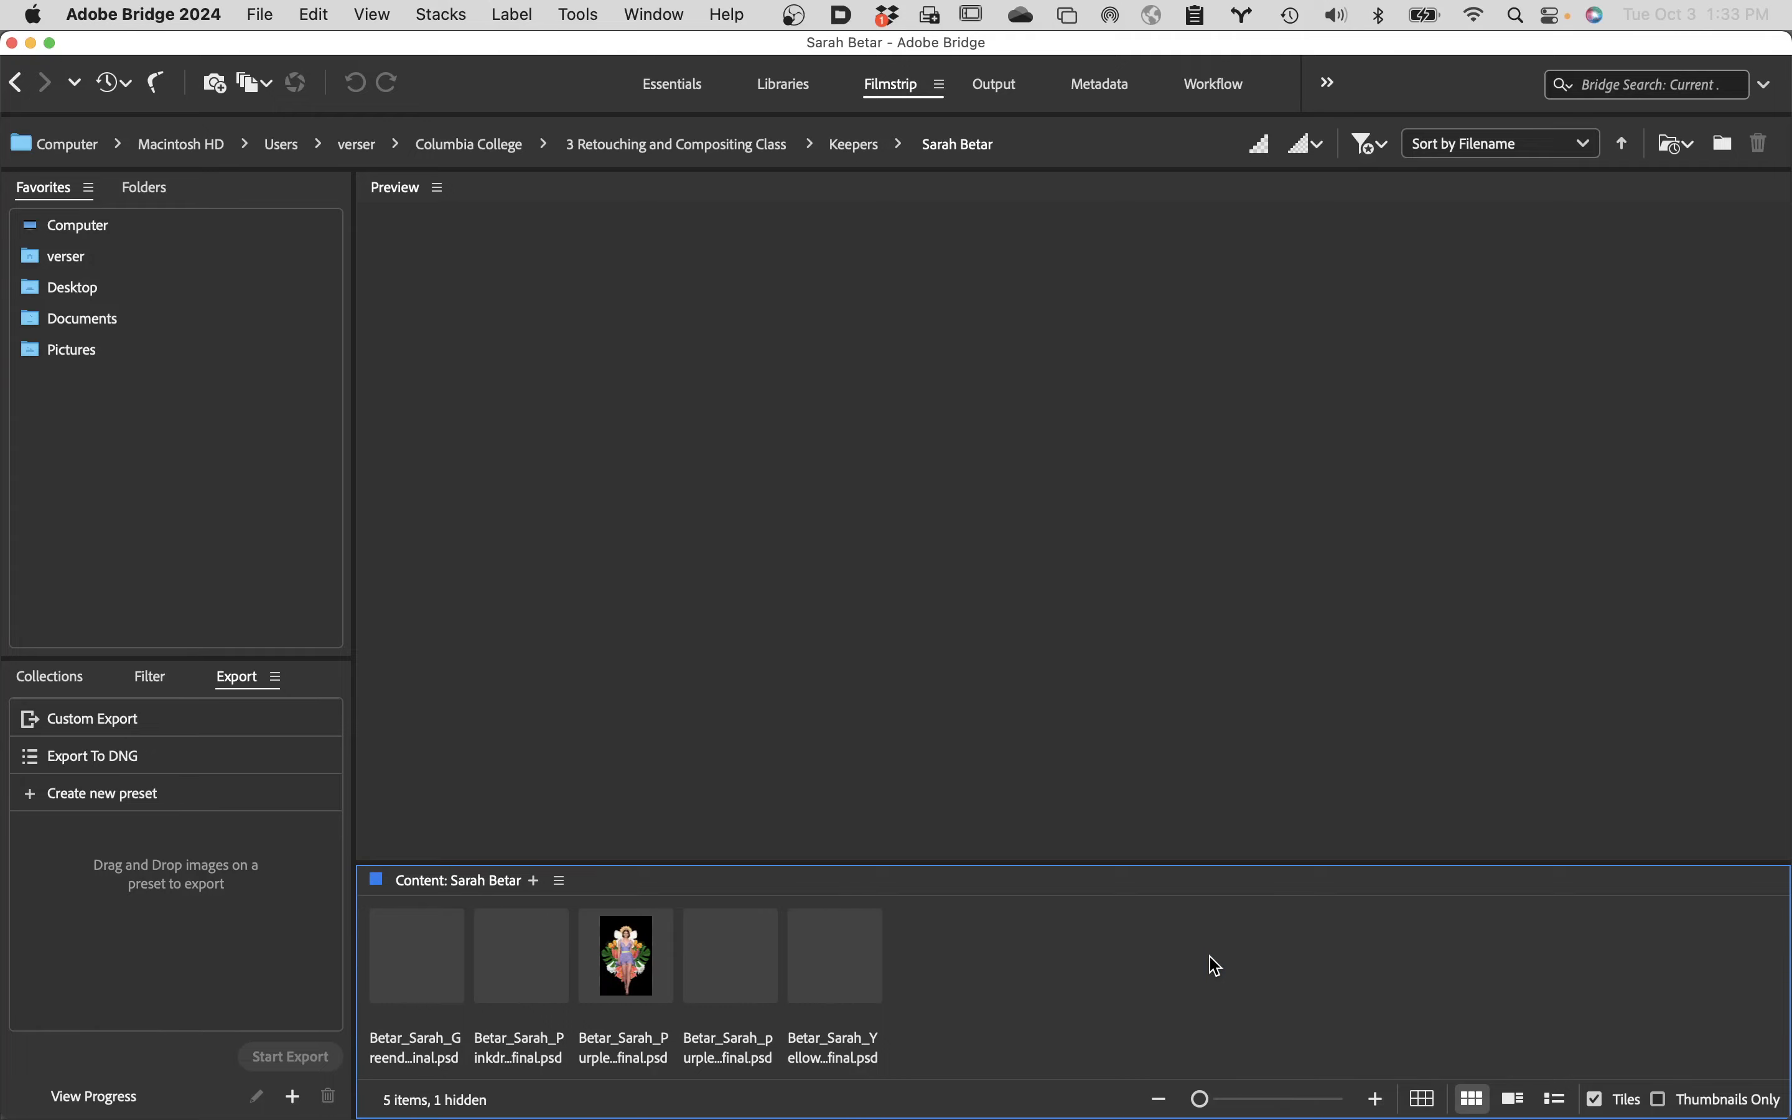
- Open the sixteenth student's green-dress composite in Photoshop and fit it to the screen
{"action": "double_click", "coordinate": [436, 942]}
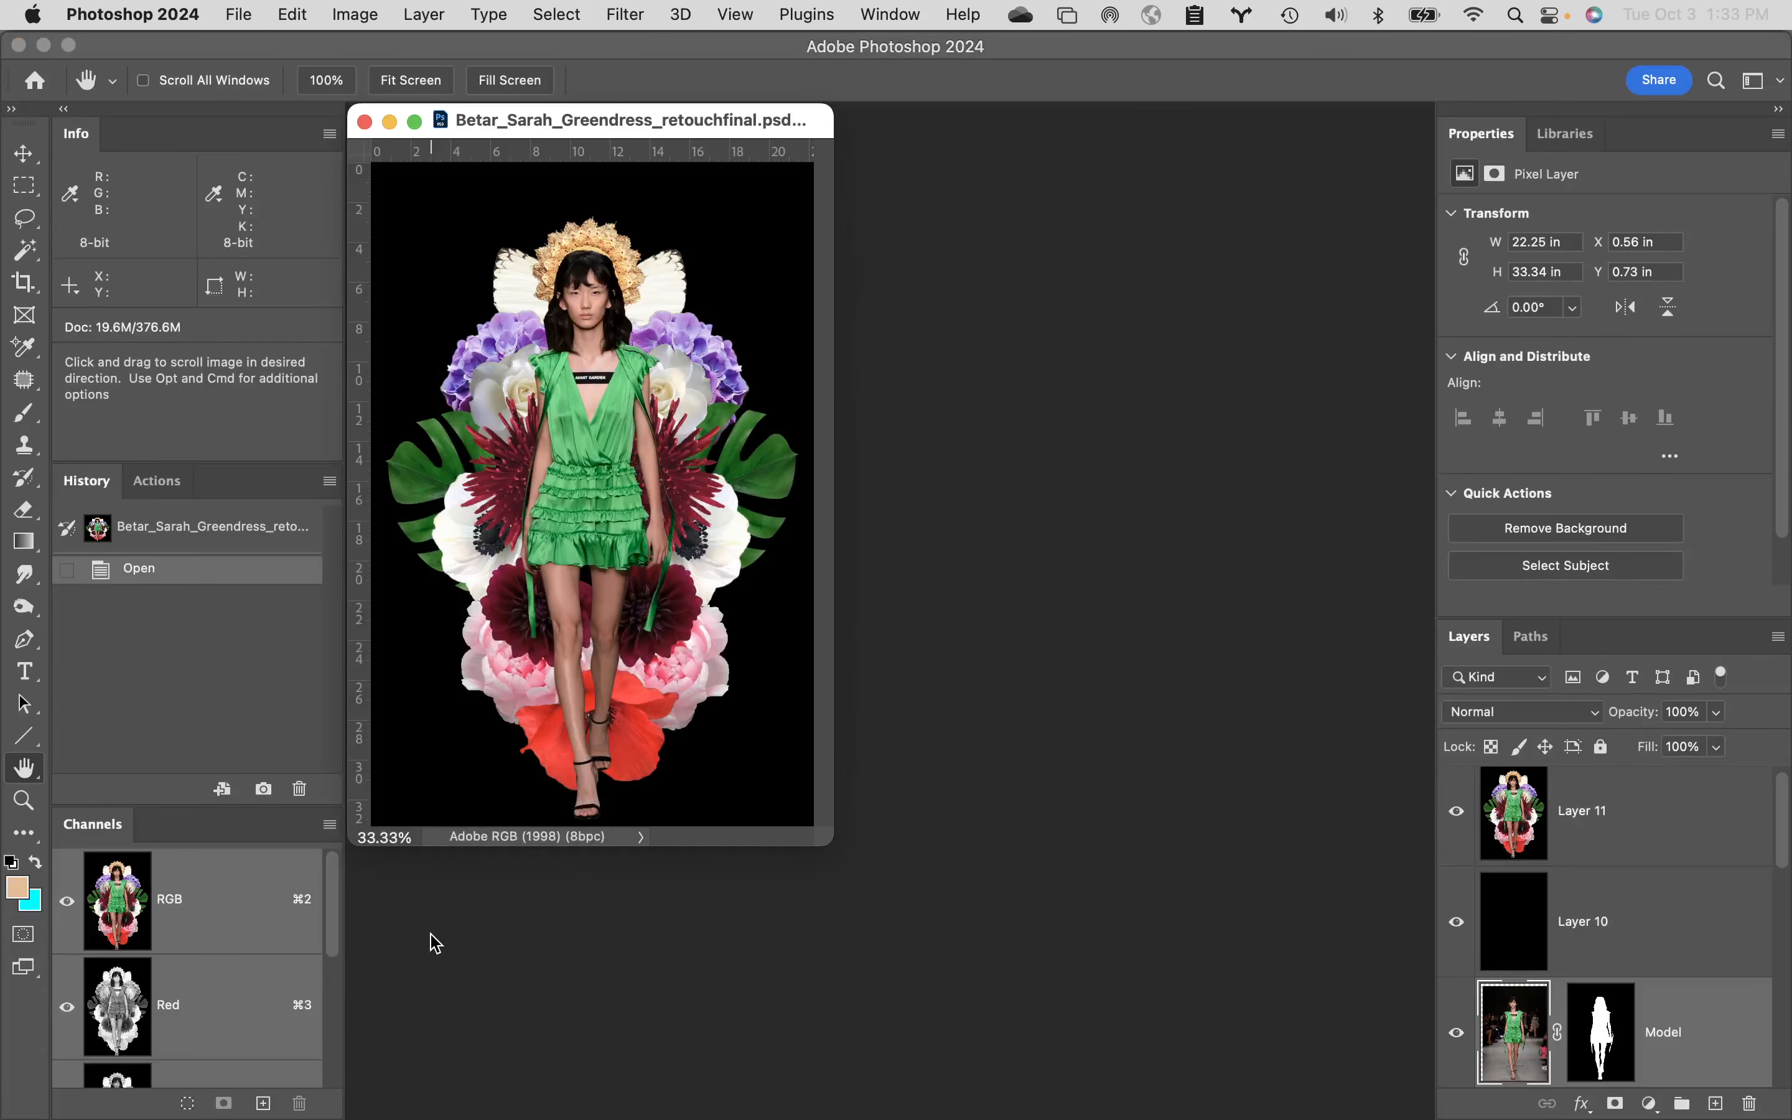
{"action": "double_click", "coordinate": [22, 770]}
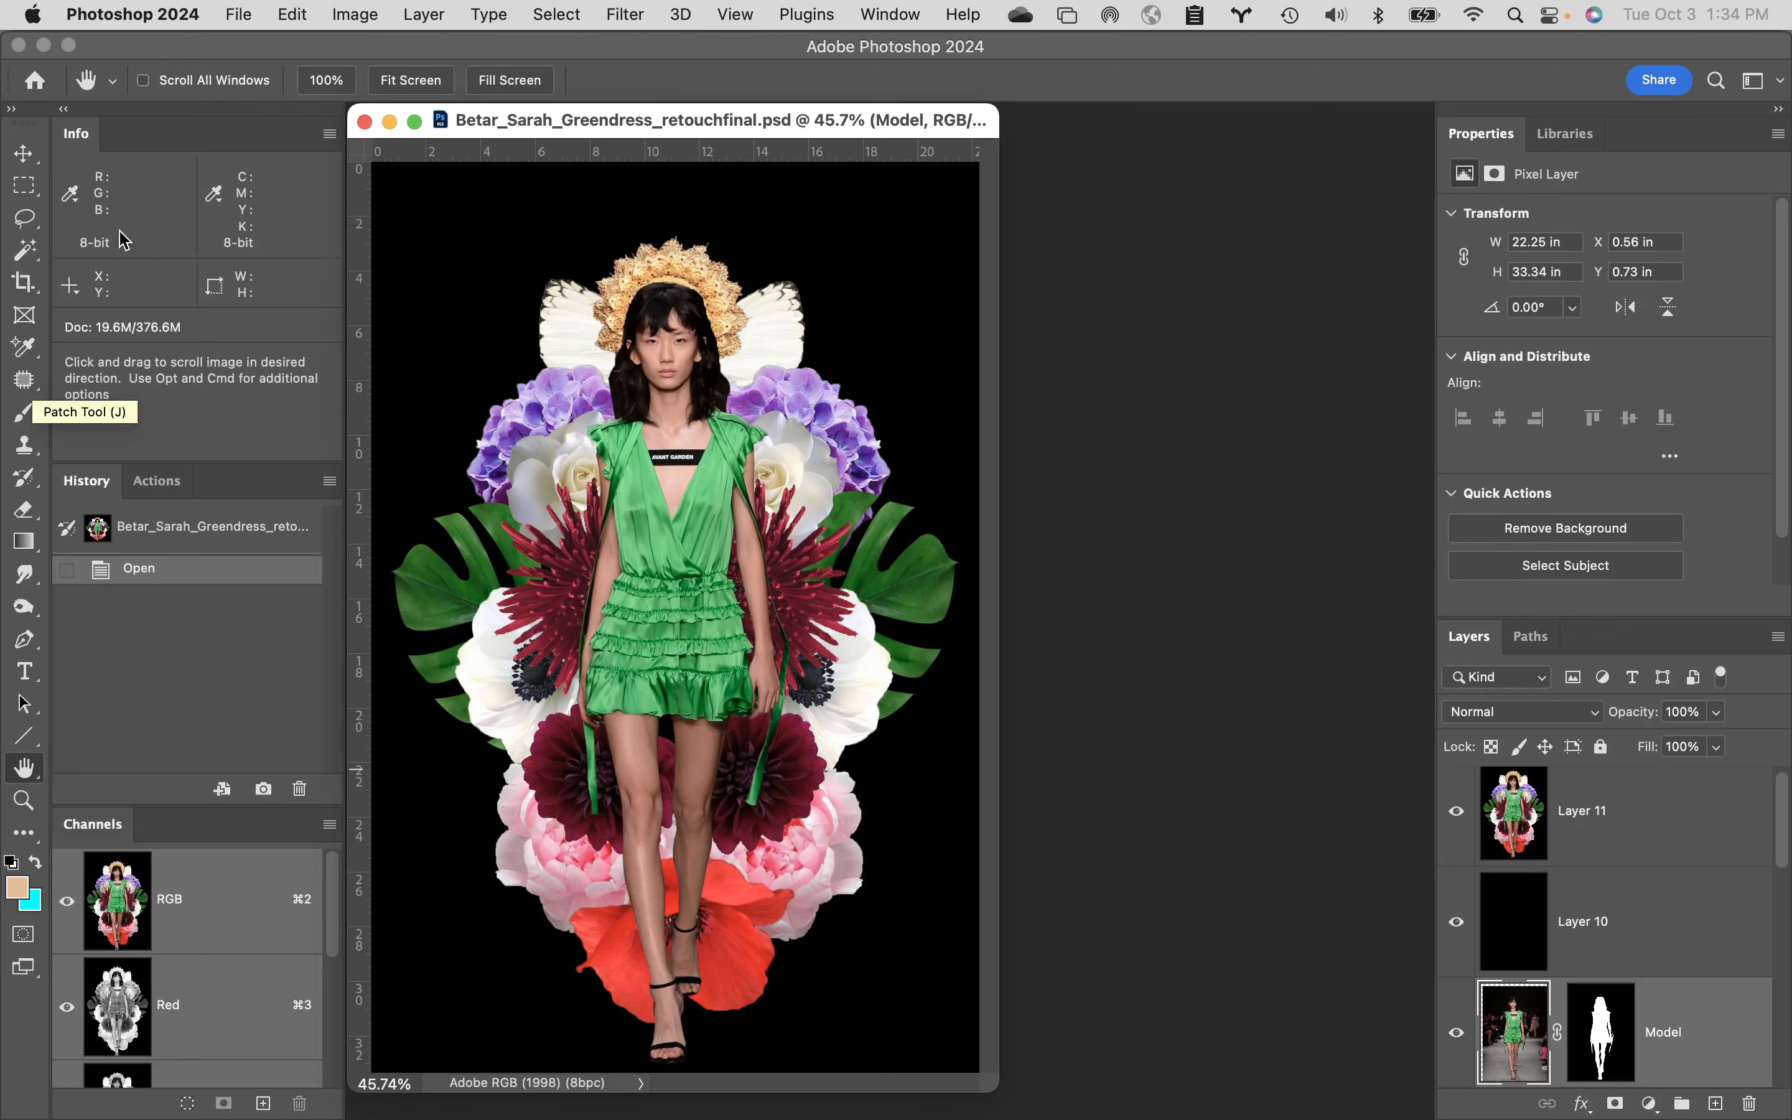
- Close the green-dress composite and return to the Keepers folder in Adobe Bridge
{"action": "left_click", "coordinate": [365, 121]}
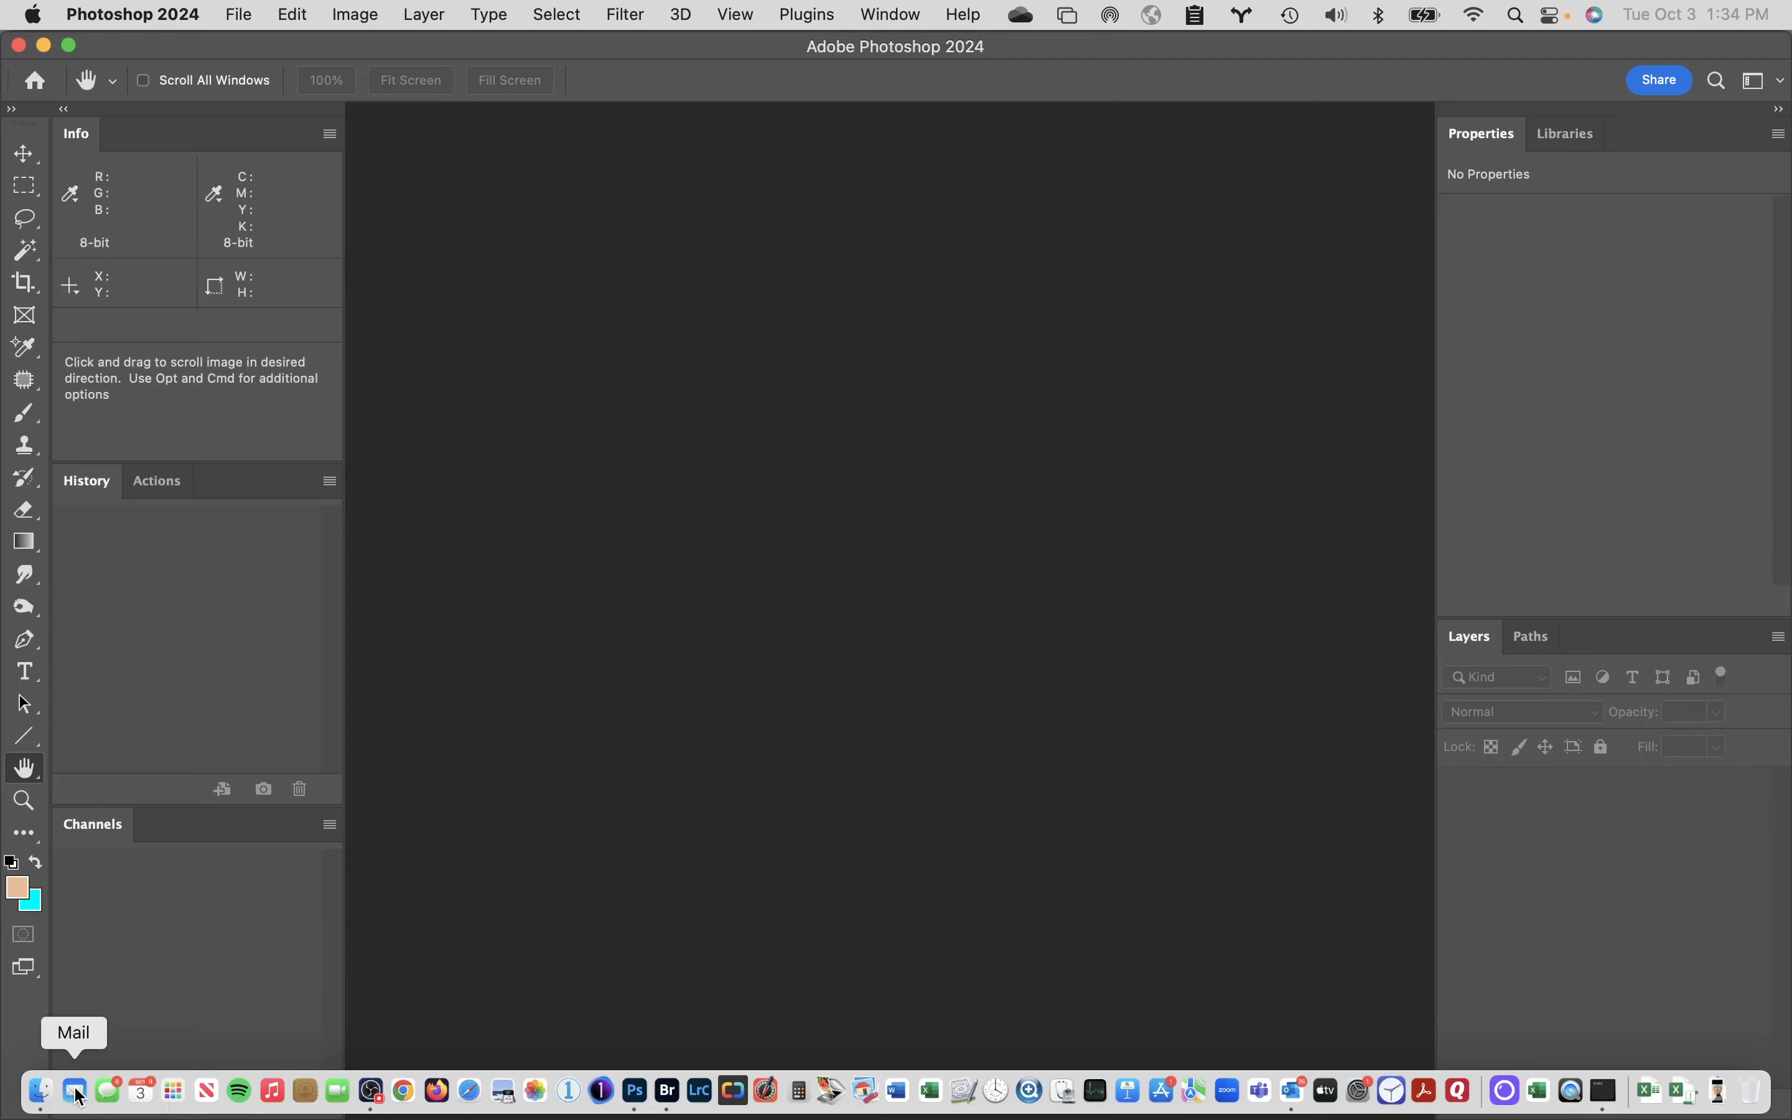
{"action": "left_click", "coordinate": [664, 1084]}
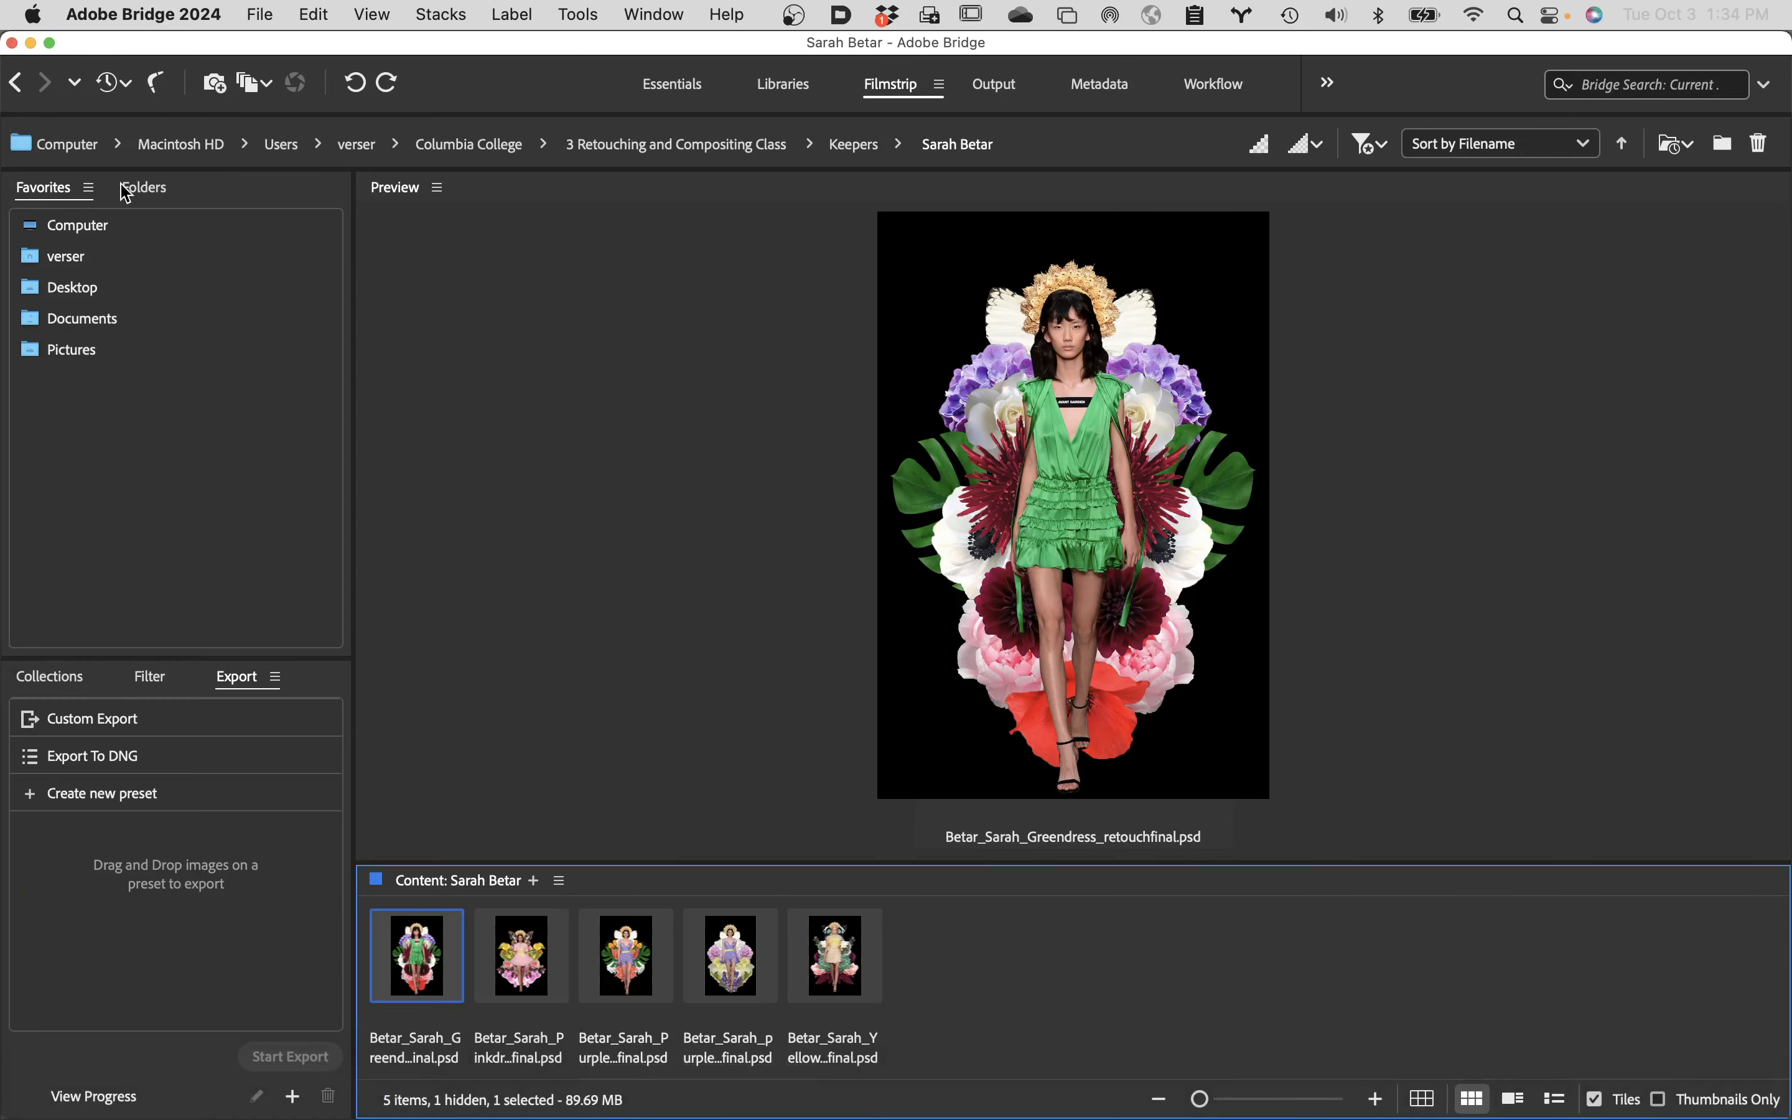
{"action": "left_click", "coordinate": [16, 81]}
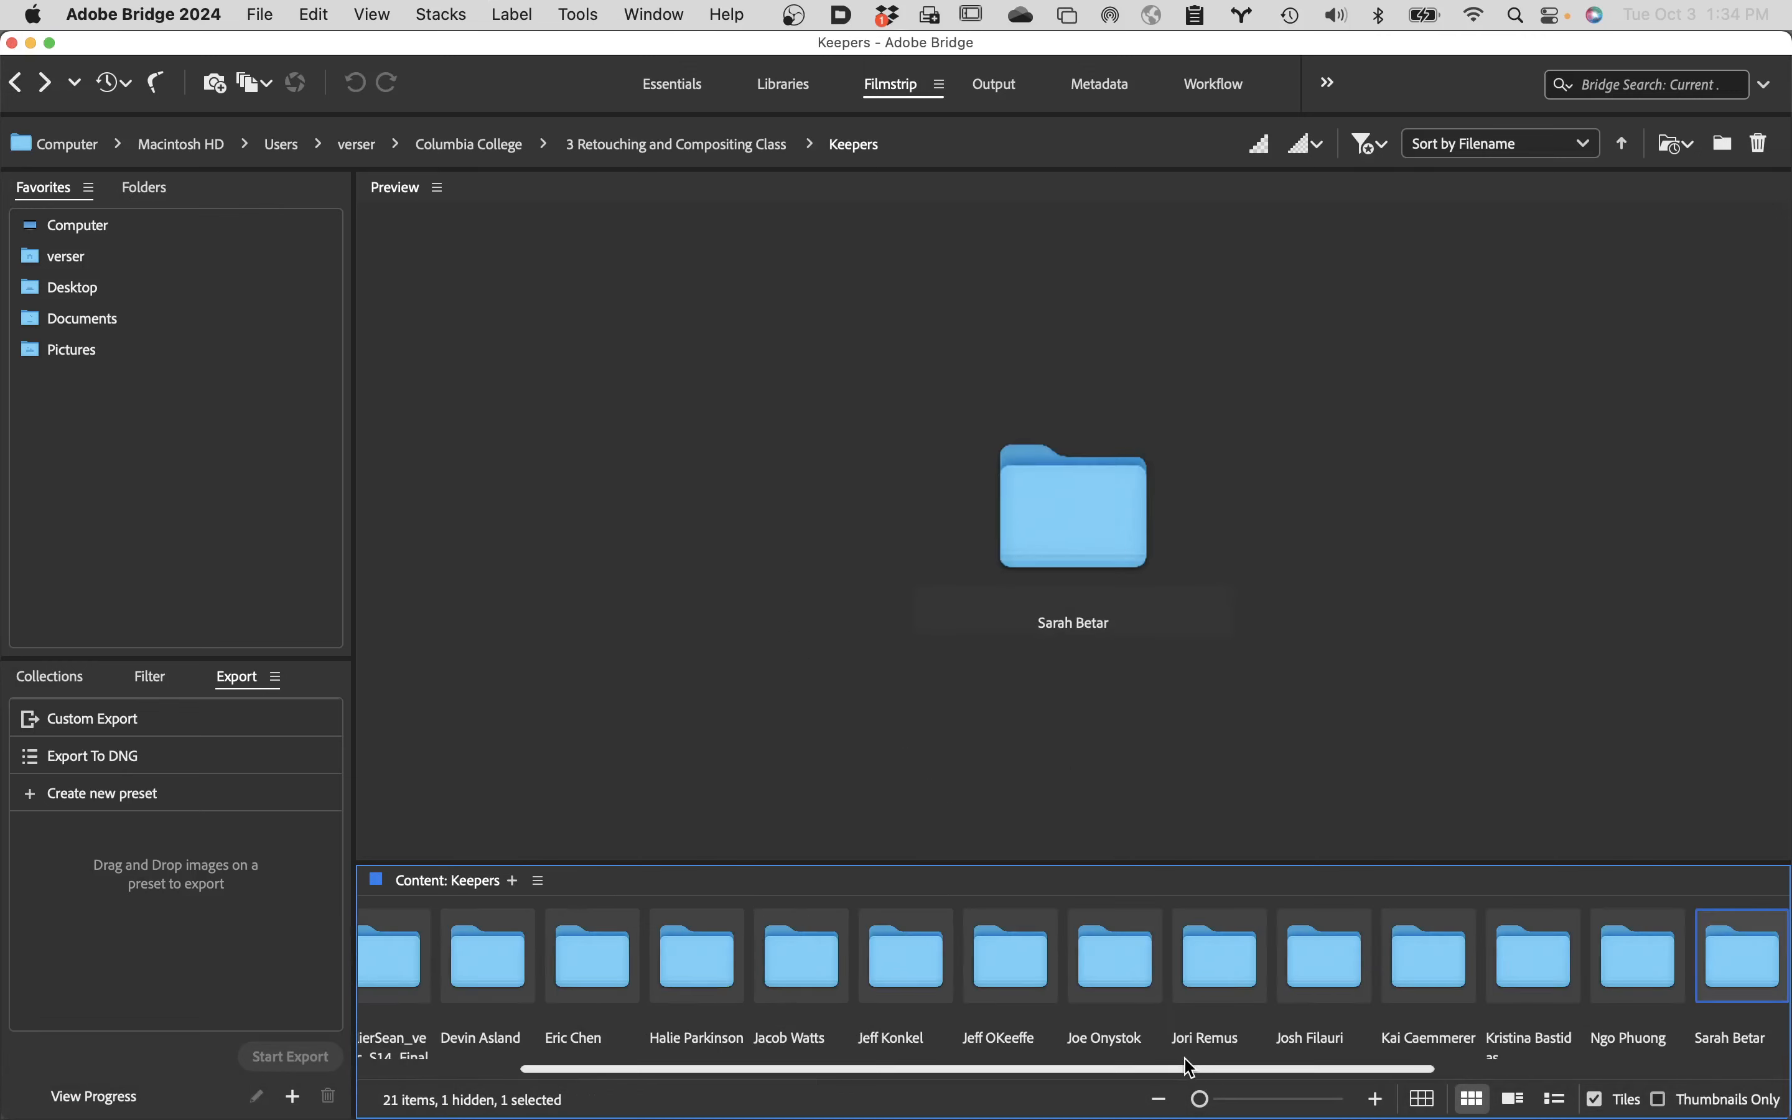
- Open the eighteenth student's folder and preview the first three red sports car images
{"action": "left_click_drag", "start_coordinate": [1192, 1069], "coordinate": [1562, 1074]}
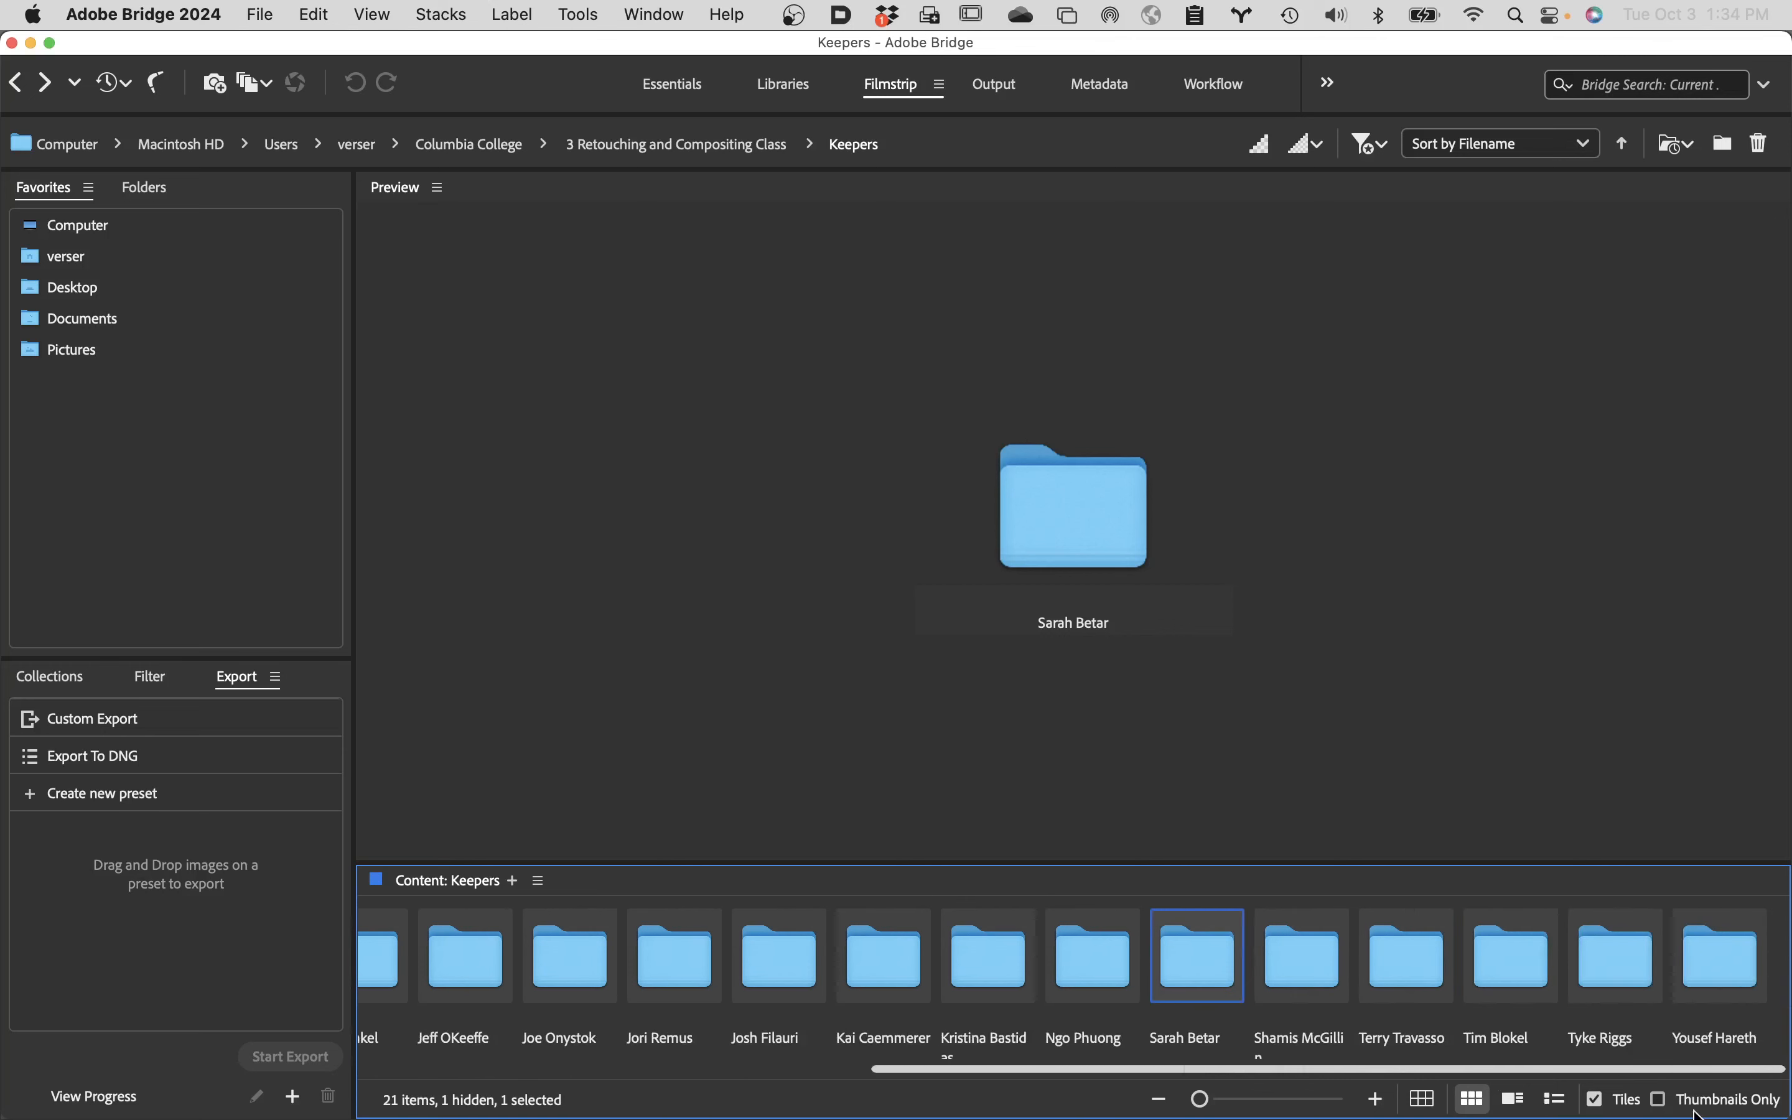
{"action": "left_click", "coordinate": [1410, 955]}
{"action": "double_click", "coordinate": [1403, 944]}
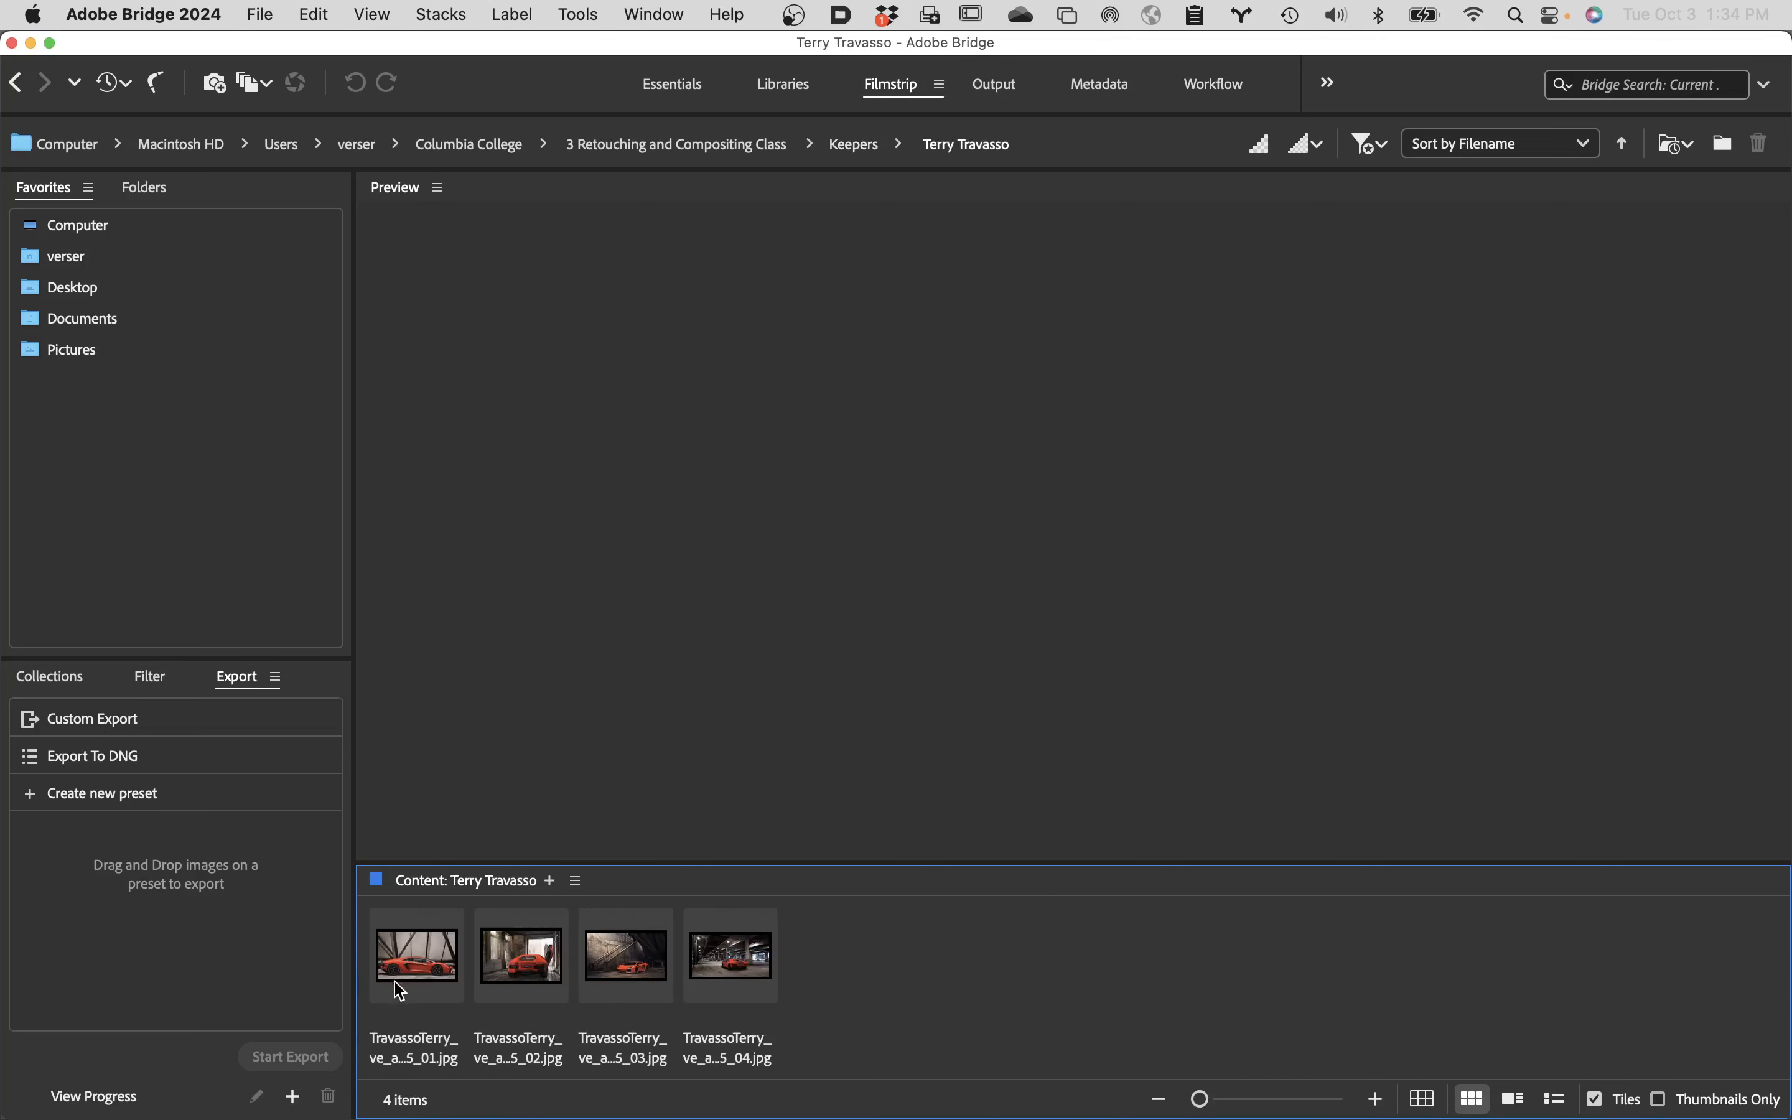
{"action": "left_click", "coordinate": [418, 945]}
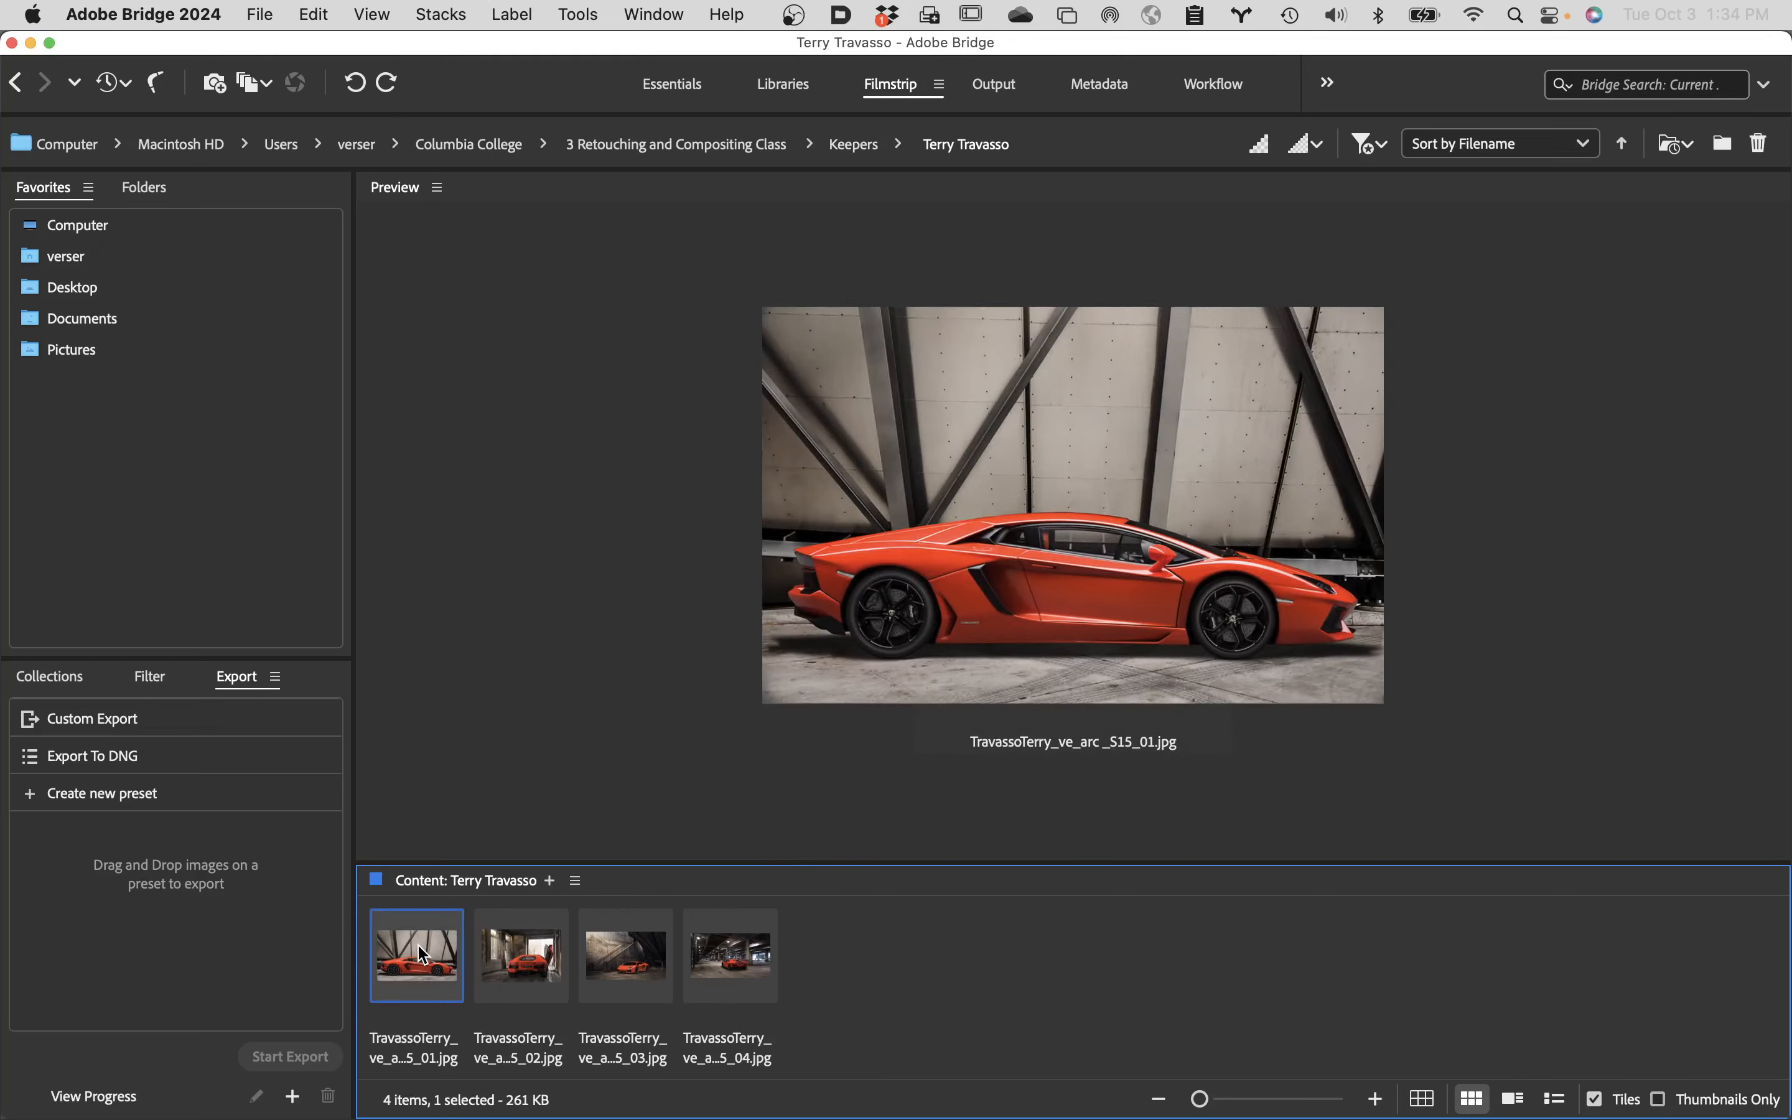
{"action": "left_click", "coordinate": [521, 969]}
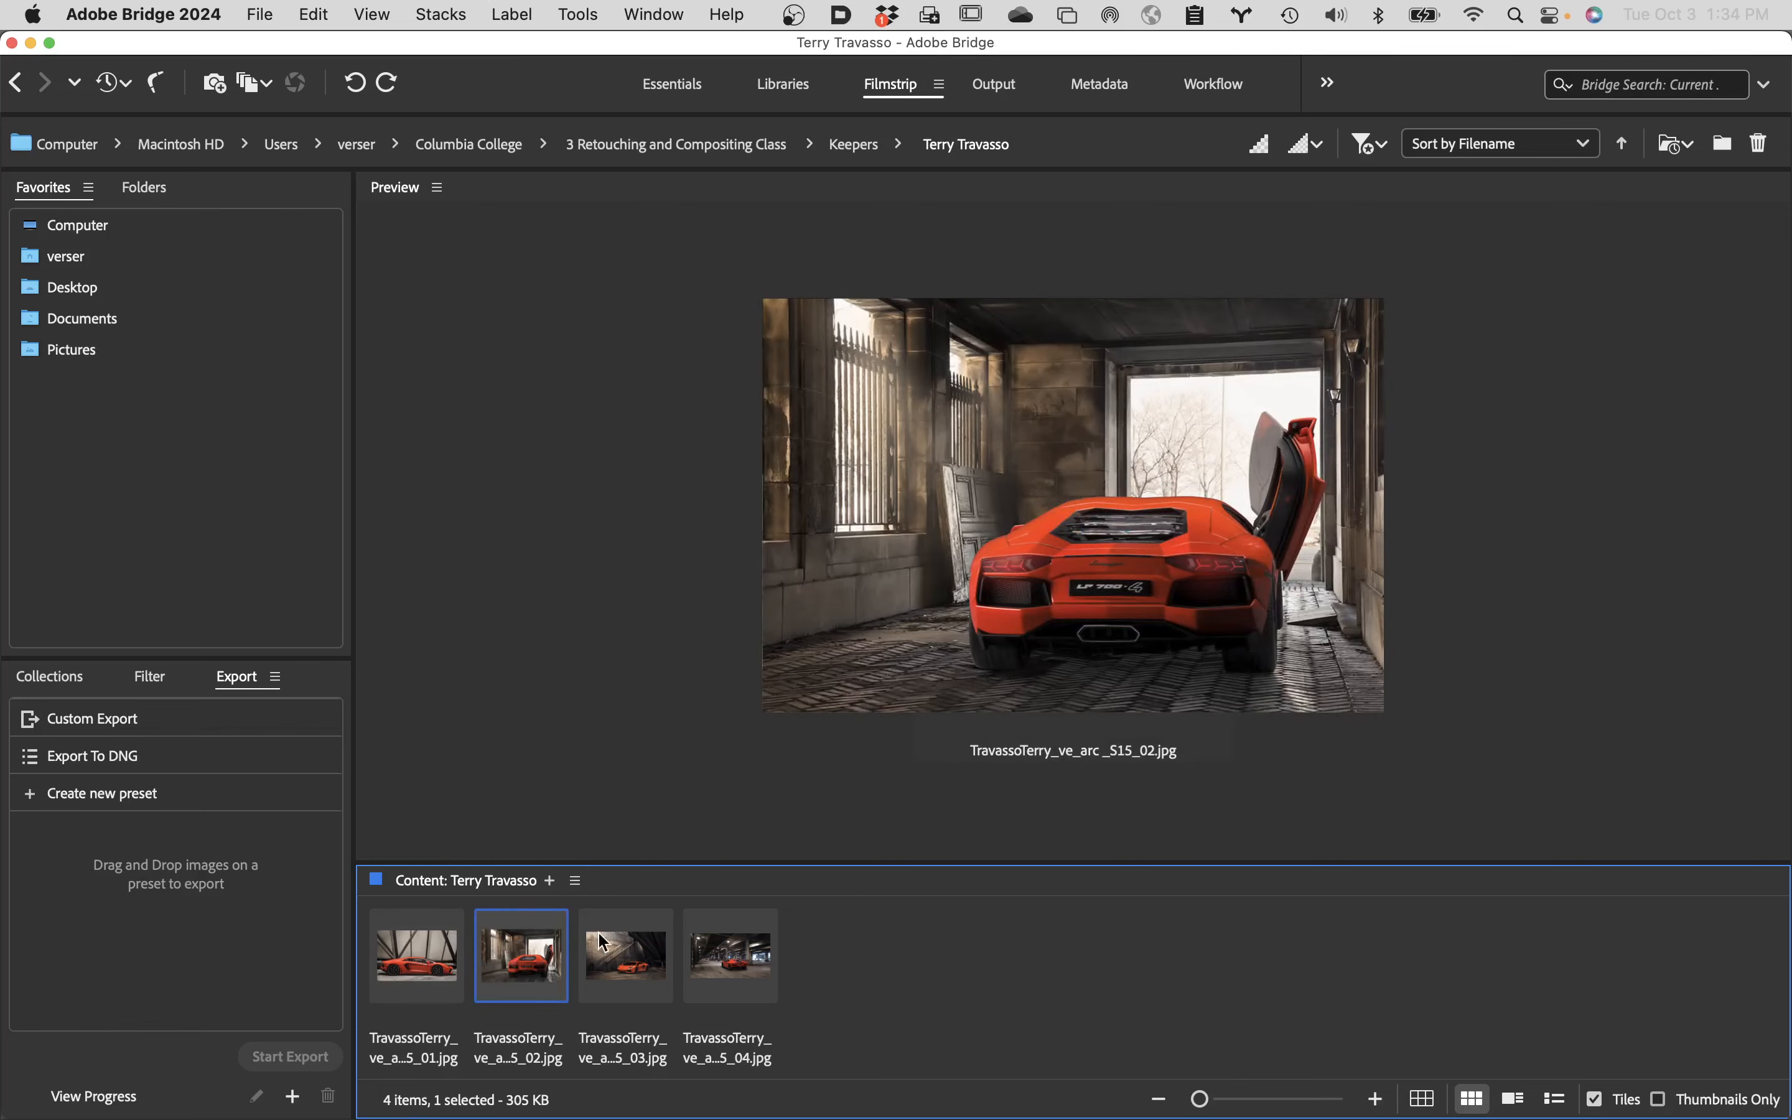
{"action": "left_click", "coordinate": [636, 948]}
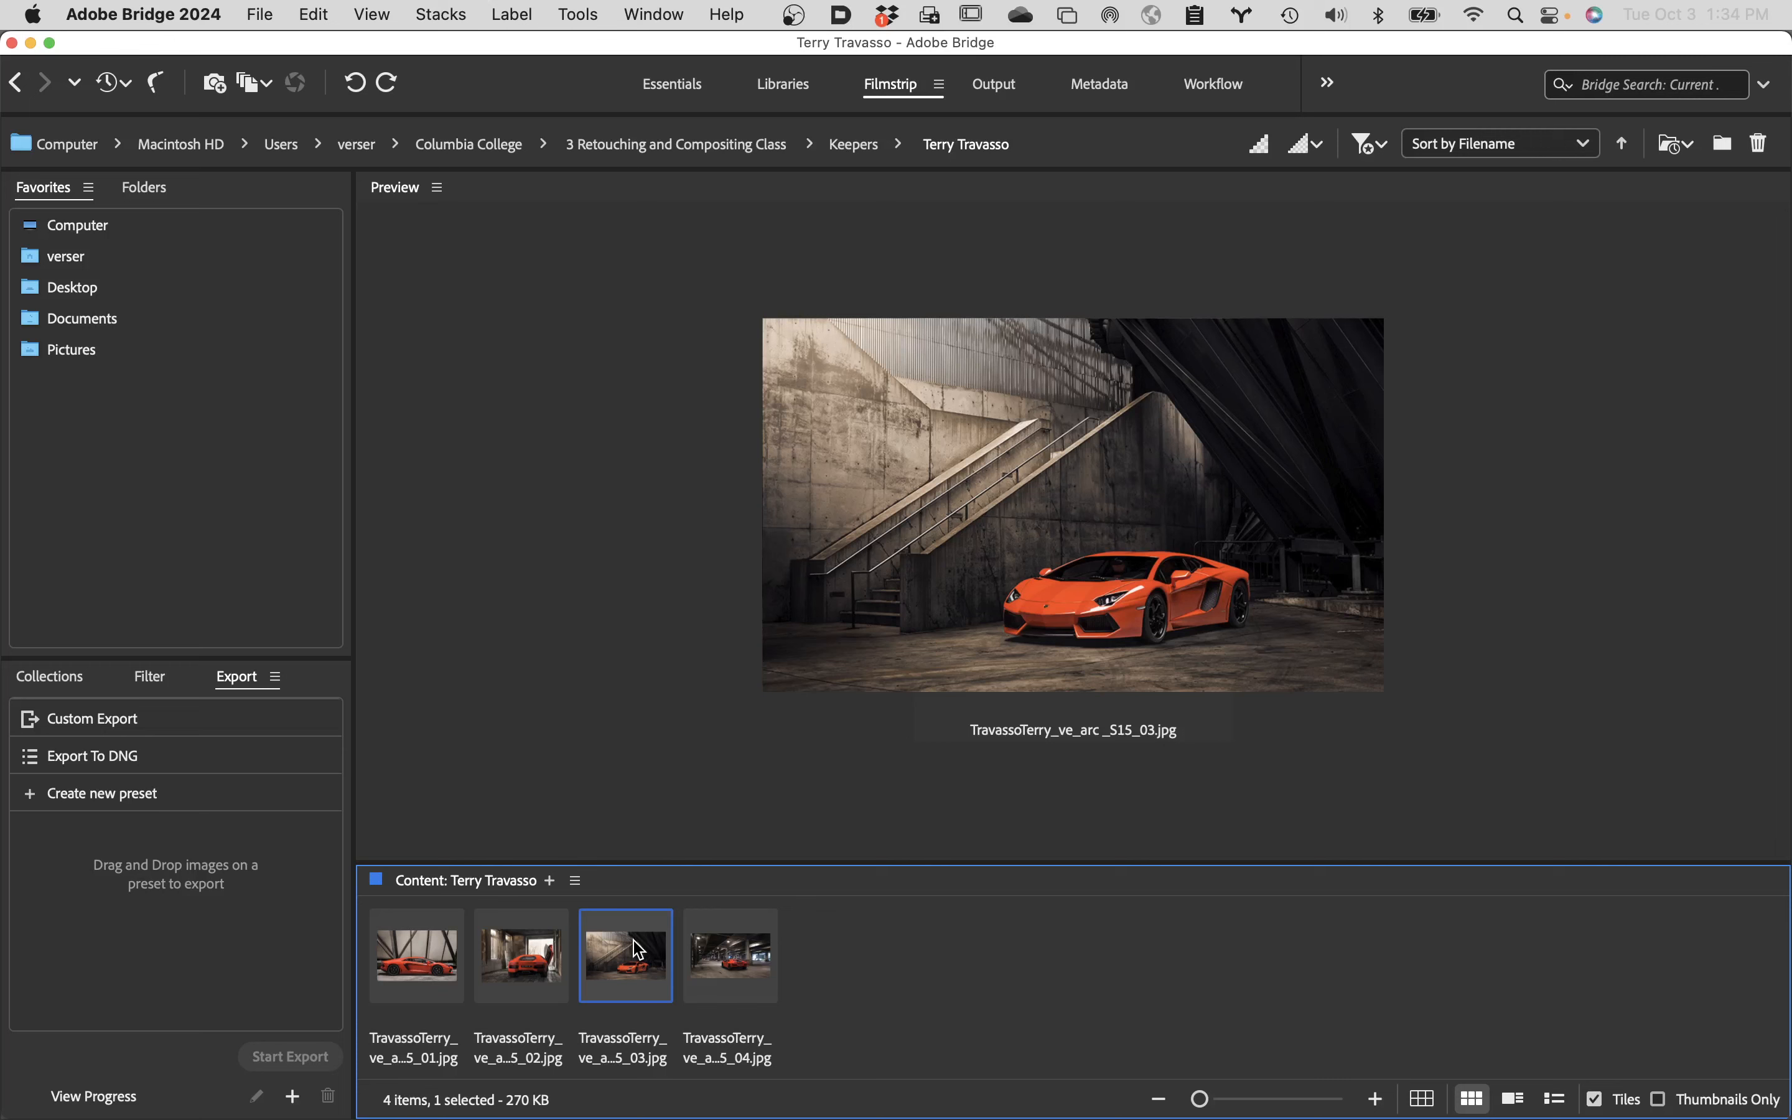
{"action": "left_click", "coordinate": [436, 961]}
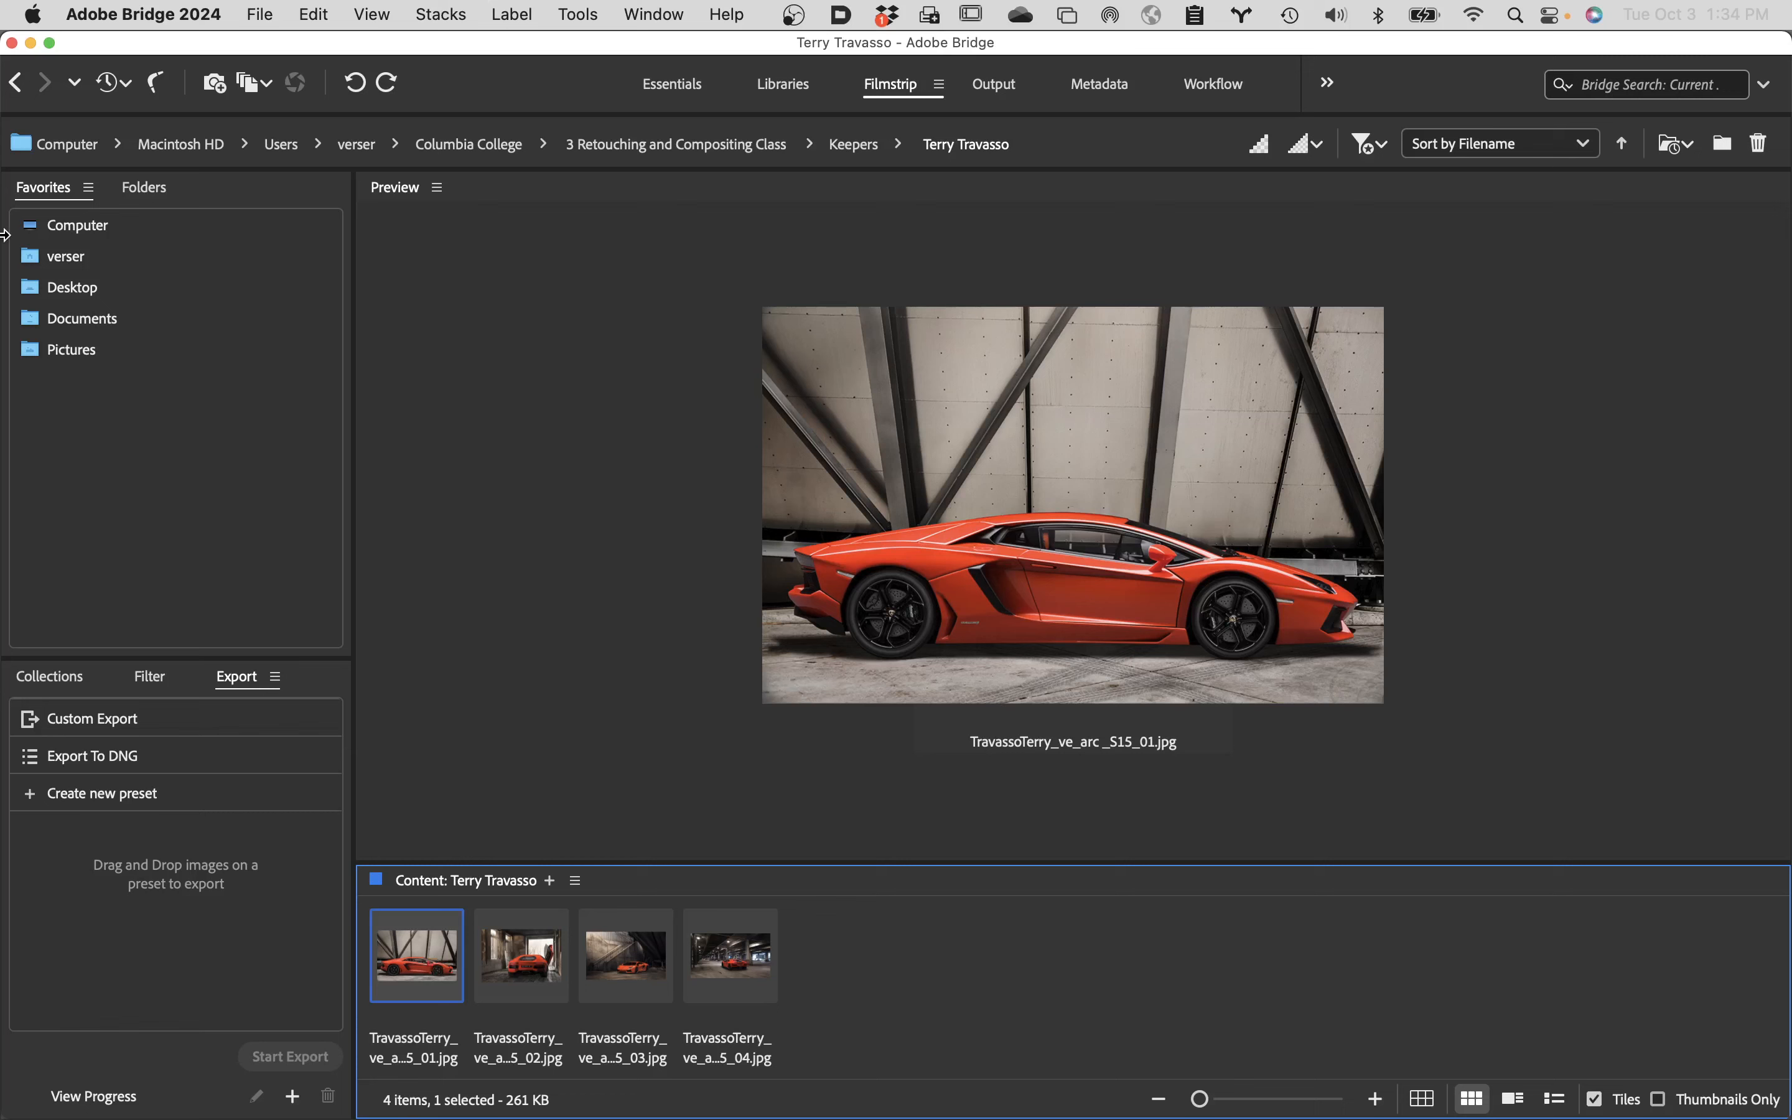
- Return to the Keepers folder and open the nineteenth student's folder
{"action": "left_click", "coordinate": [14, 85]}
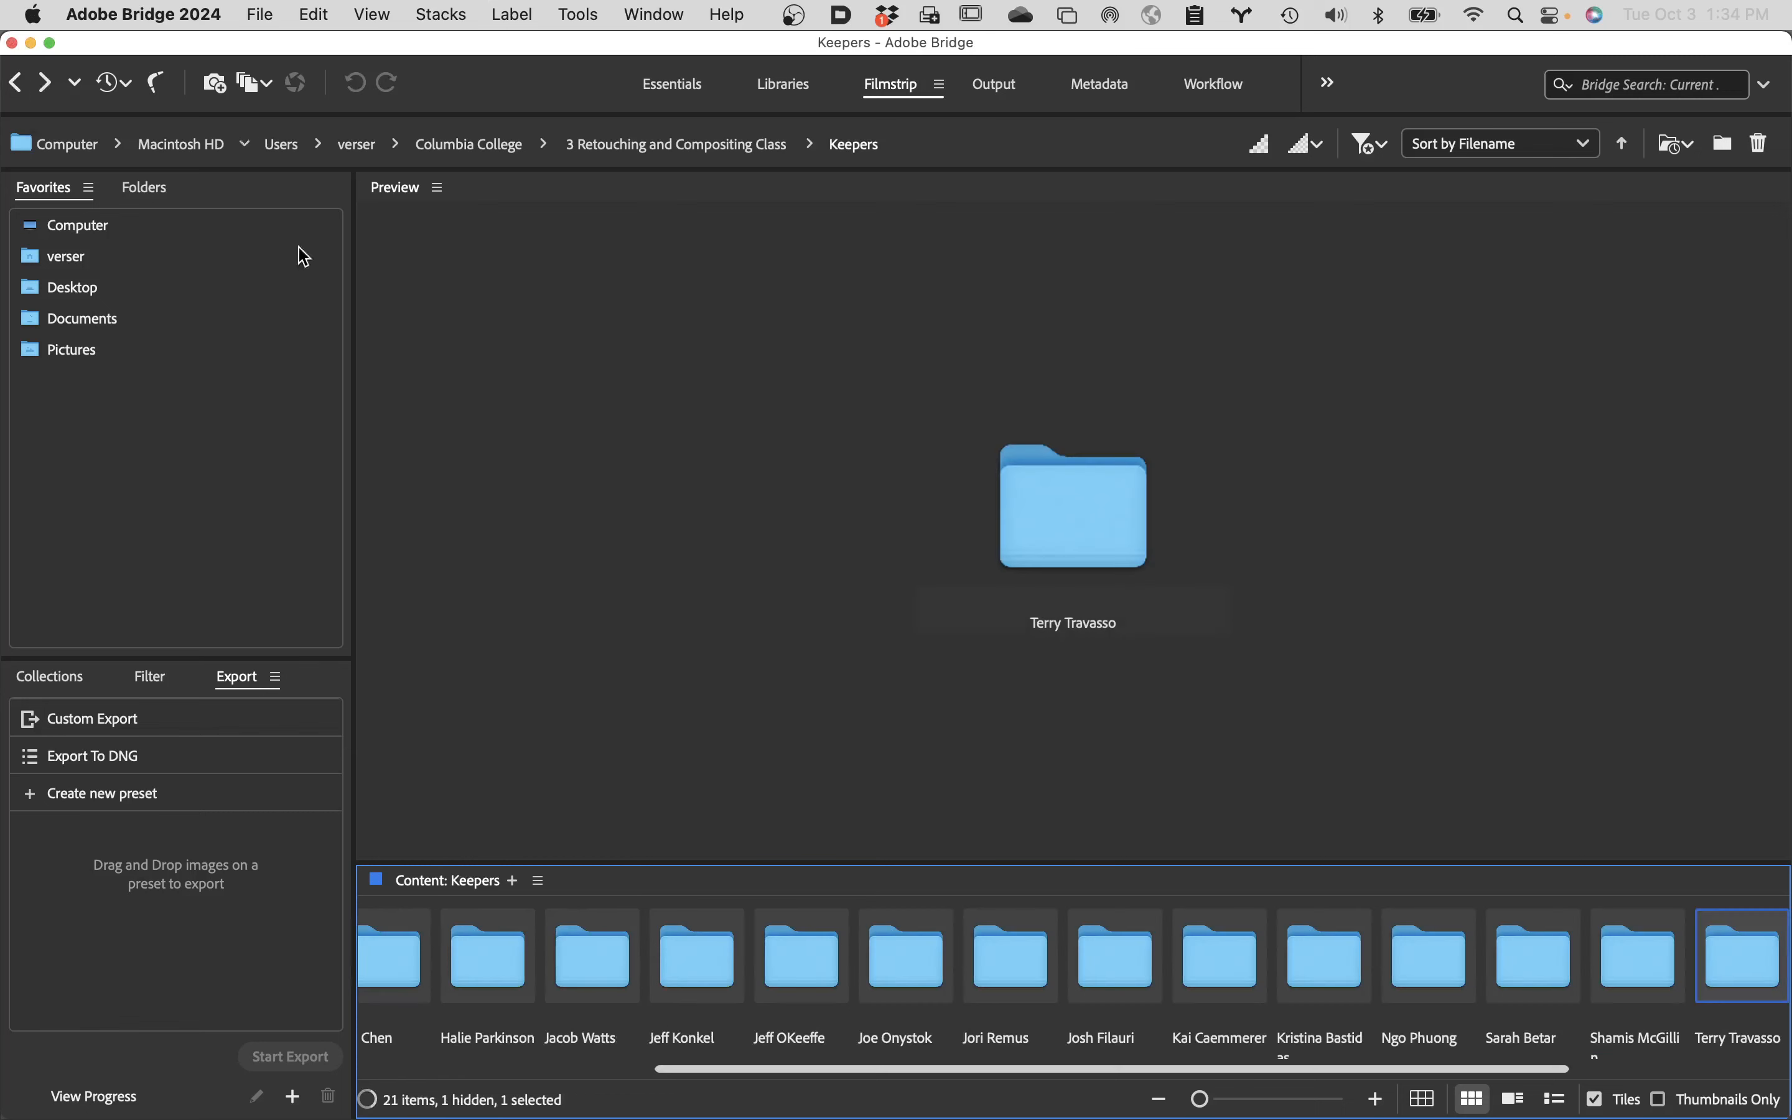
{"action": "left_click_drag", "start_coordinate": [1499, 1080], "coordinate": [1769, 1096]}
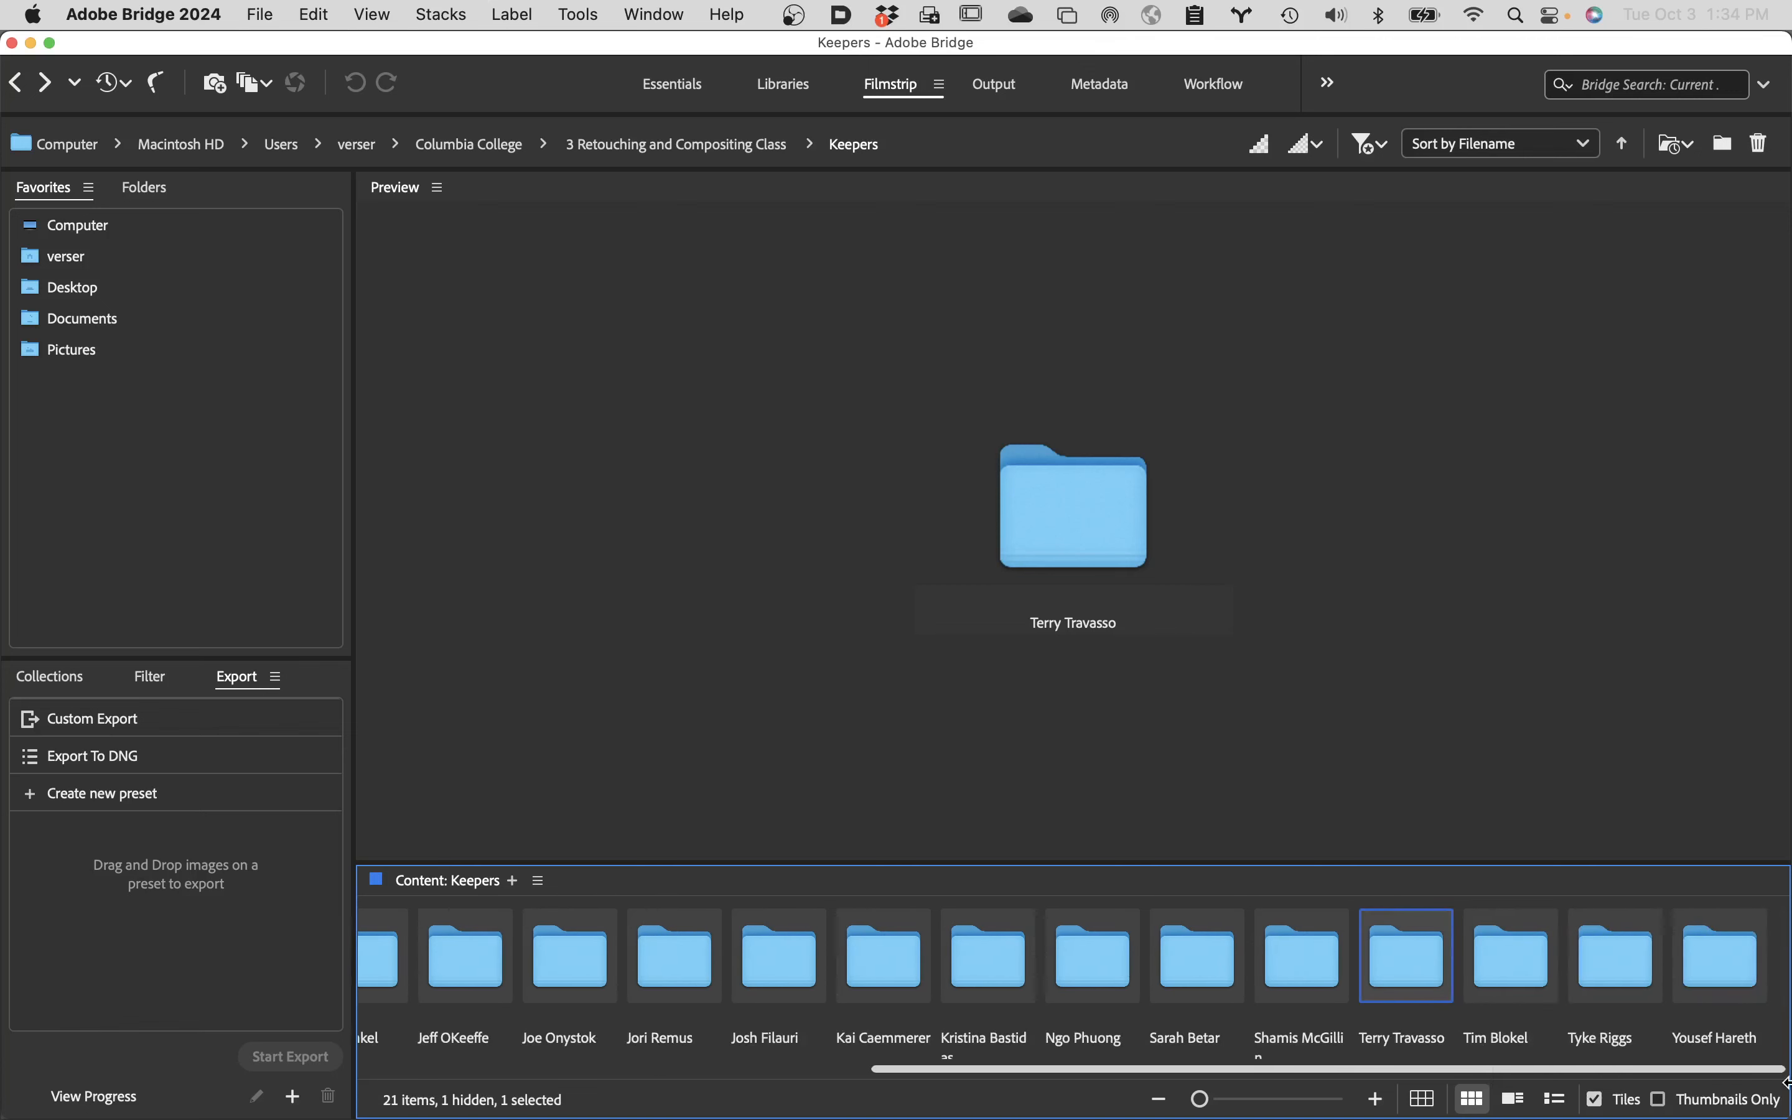
{"action": "left_click", "coordinate": [1518, 954]}
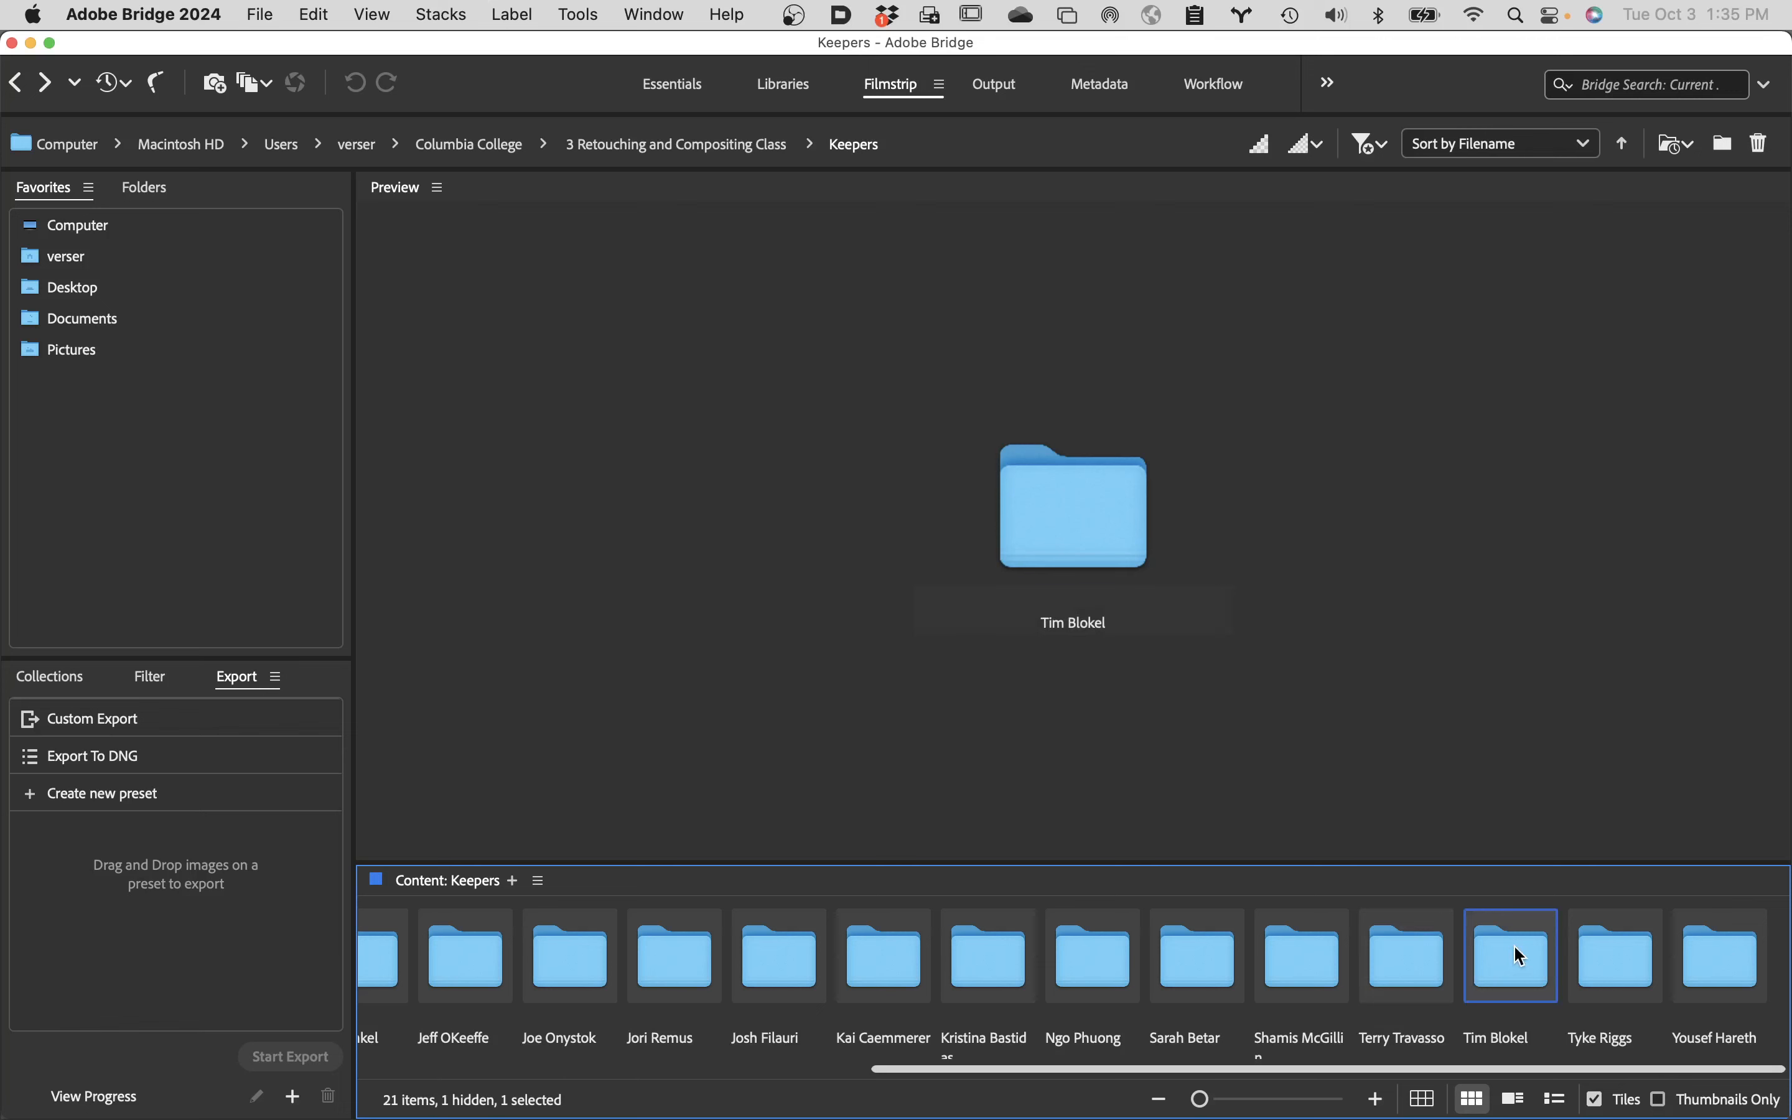
{"action": "double_click", "coordinate": [1514, 954]}
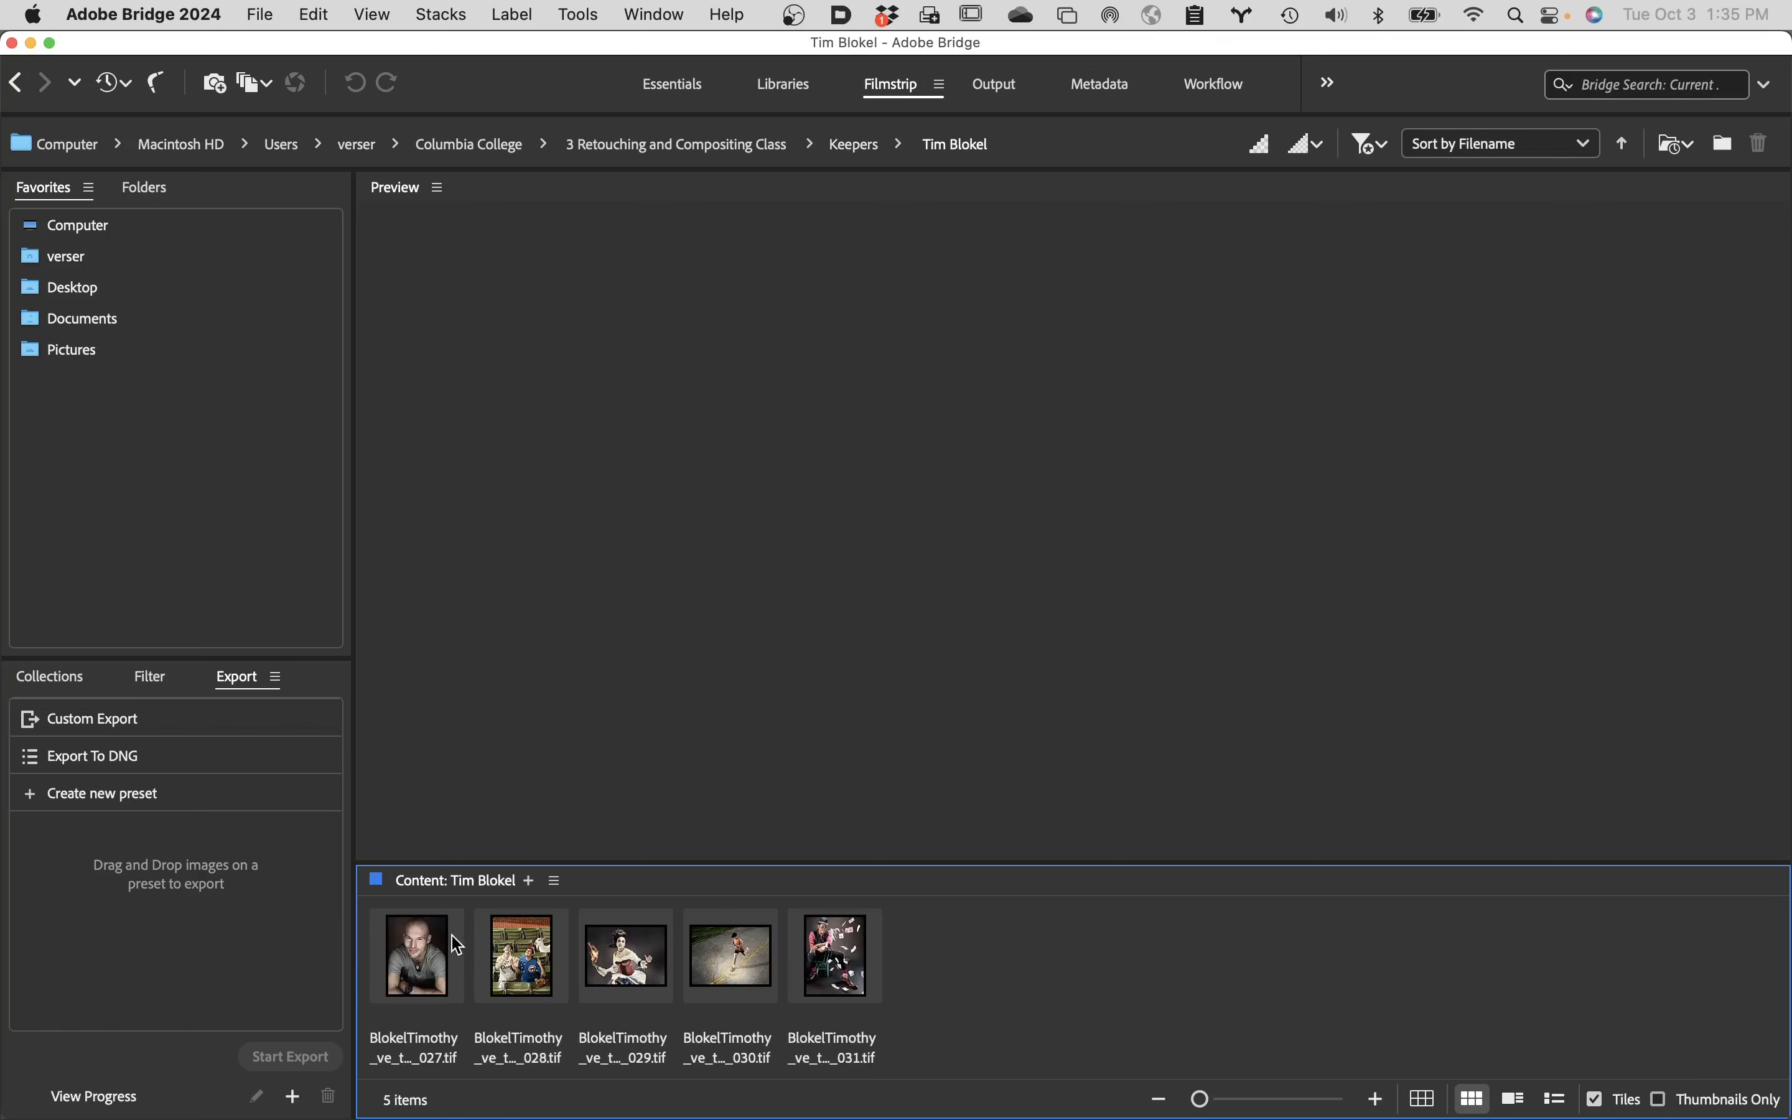
- Open the image of the woman holding a flaming bottle in Photoshop and fit it to the screen
{"action": "double_click", "coordinate": [624, 954]}
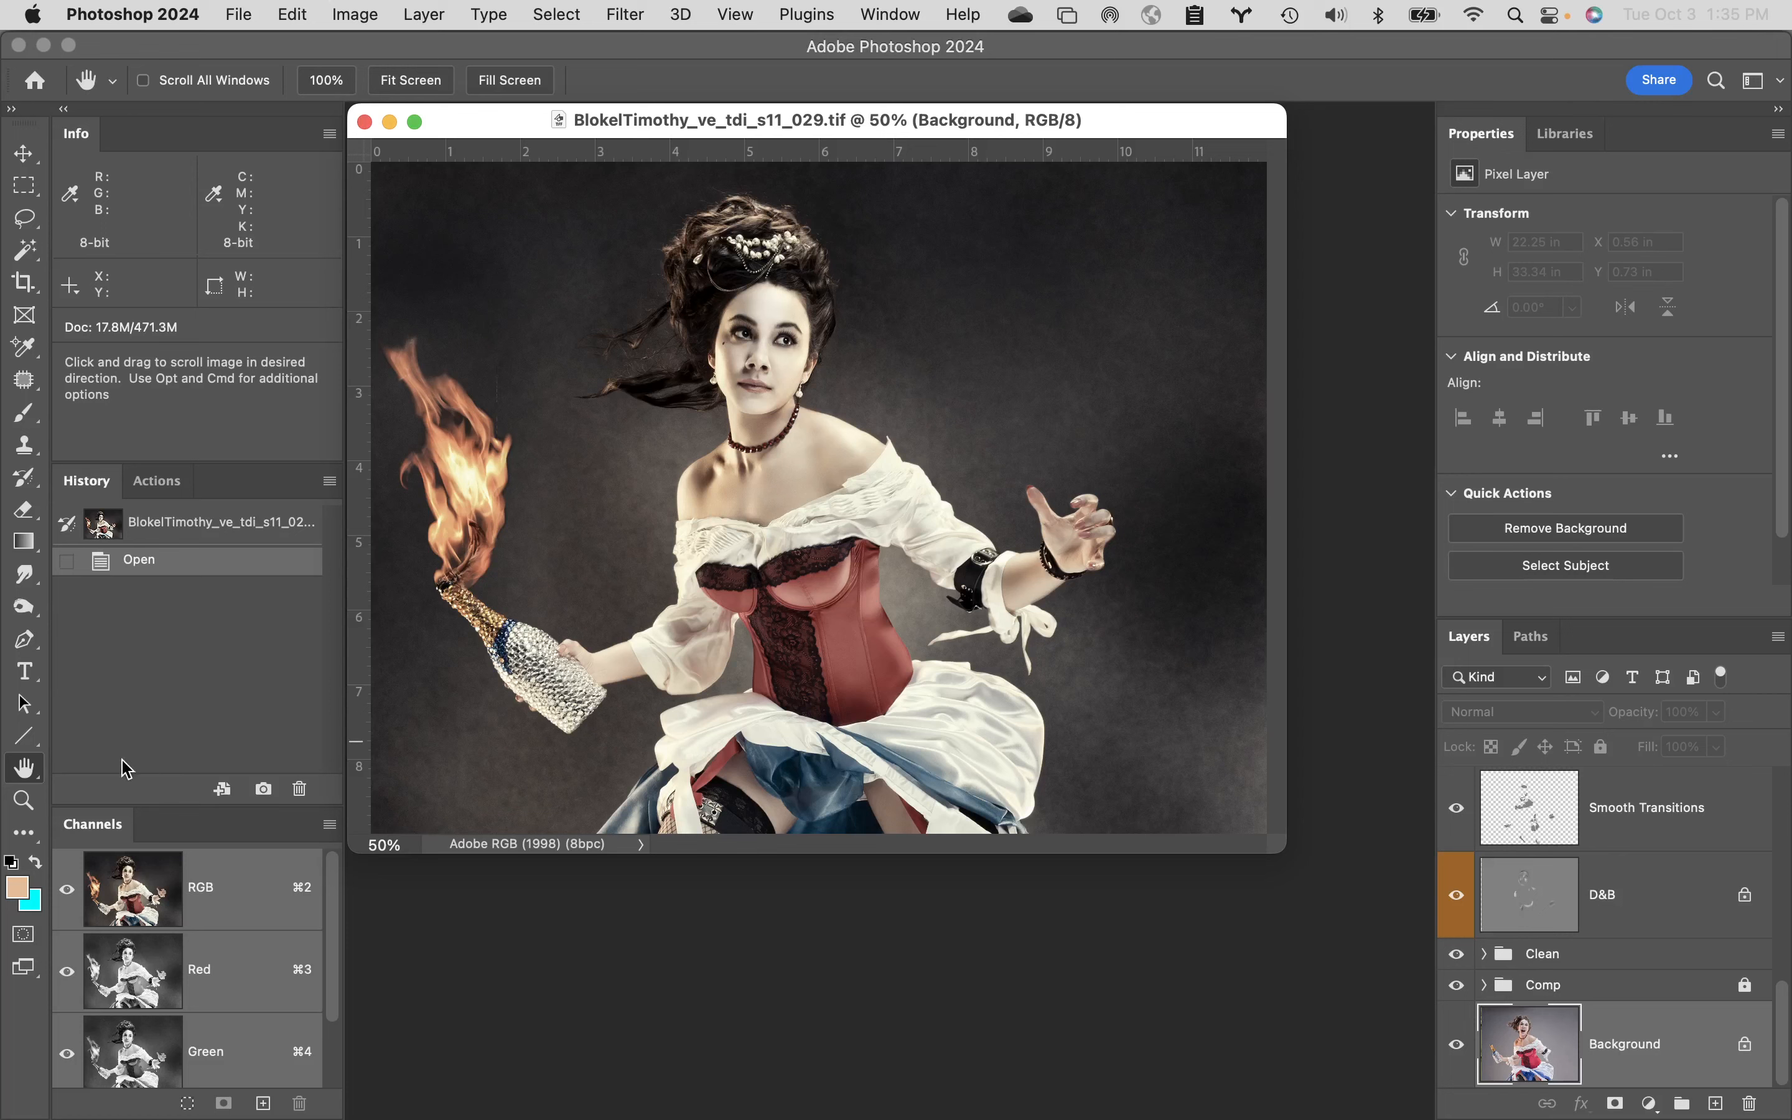
{"action": "left_click", "coordinate": [27, 772]}
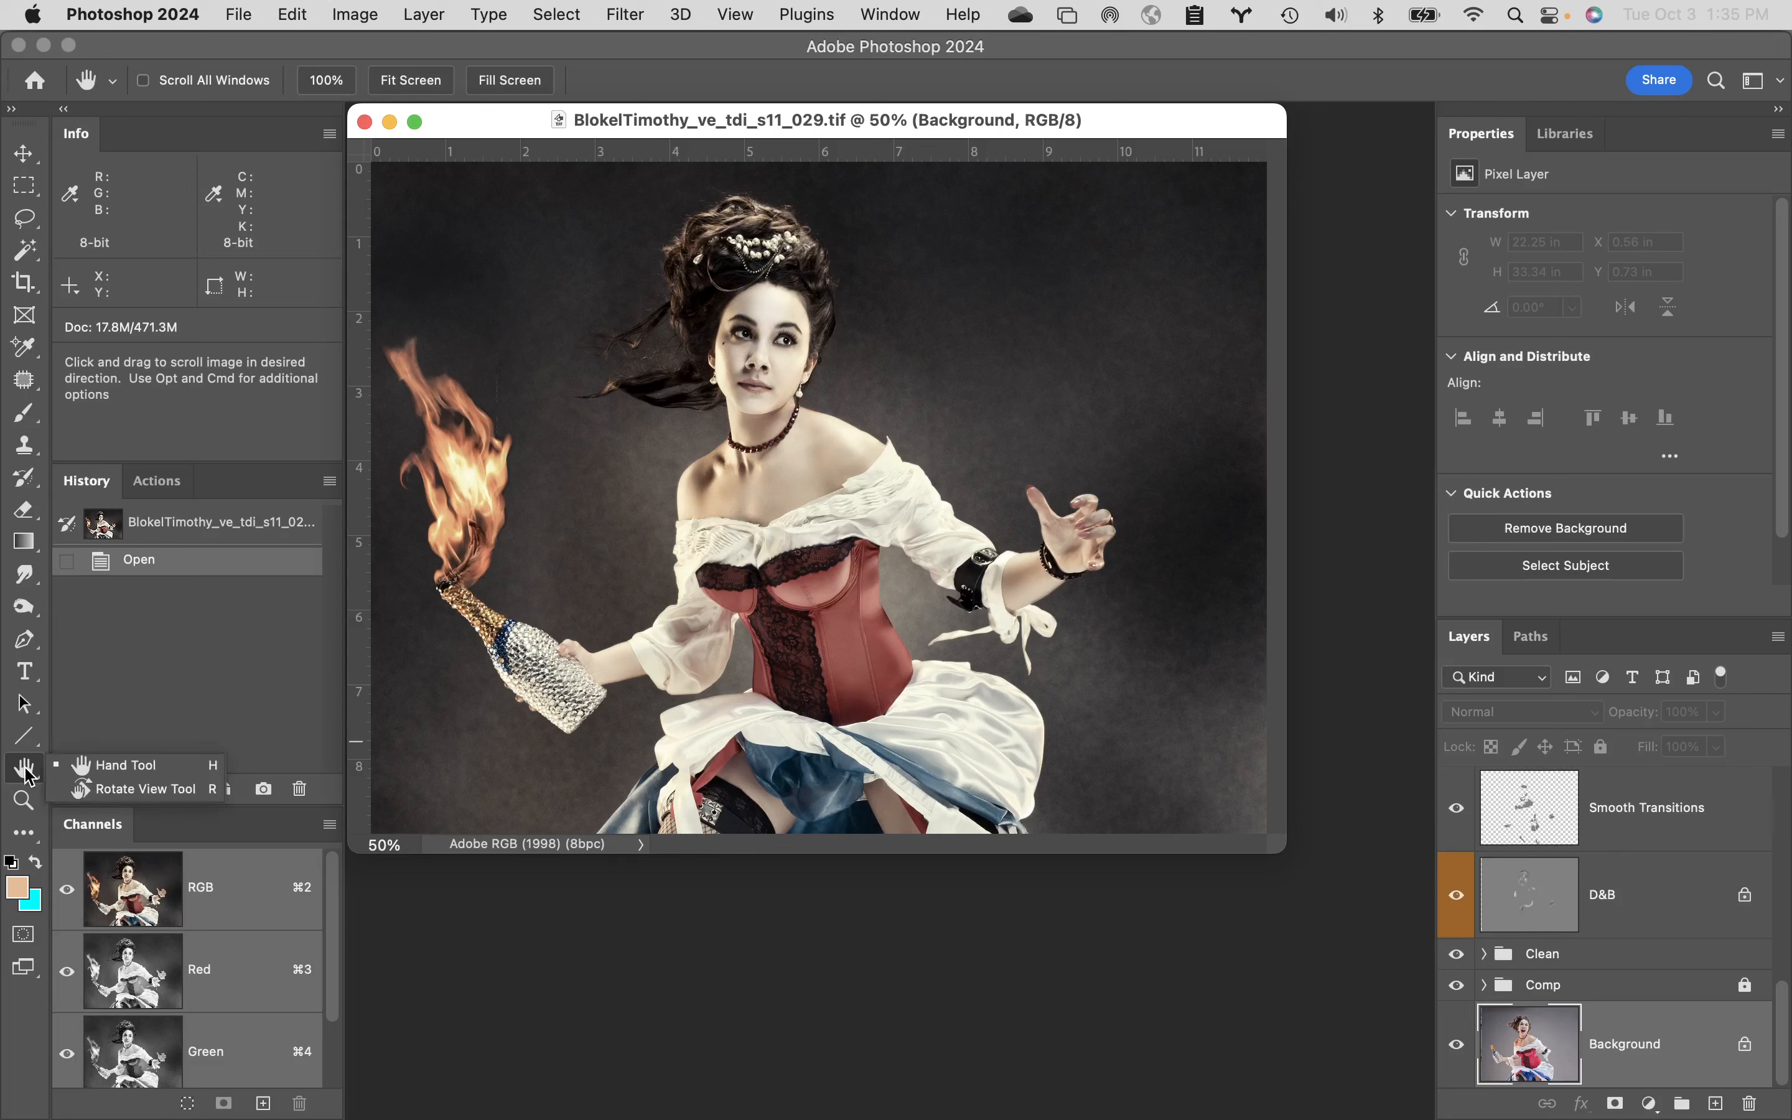
{"action": "left_click", "coordinate": [24, 775]}
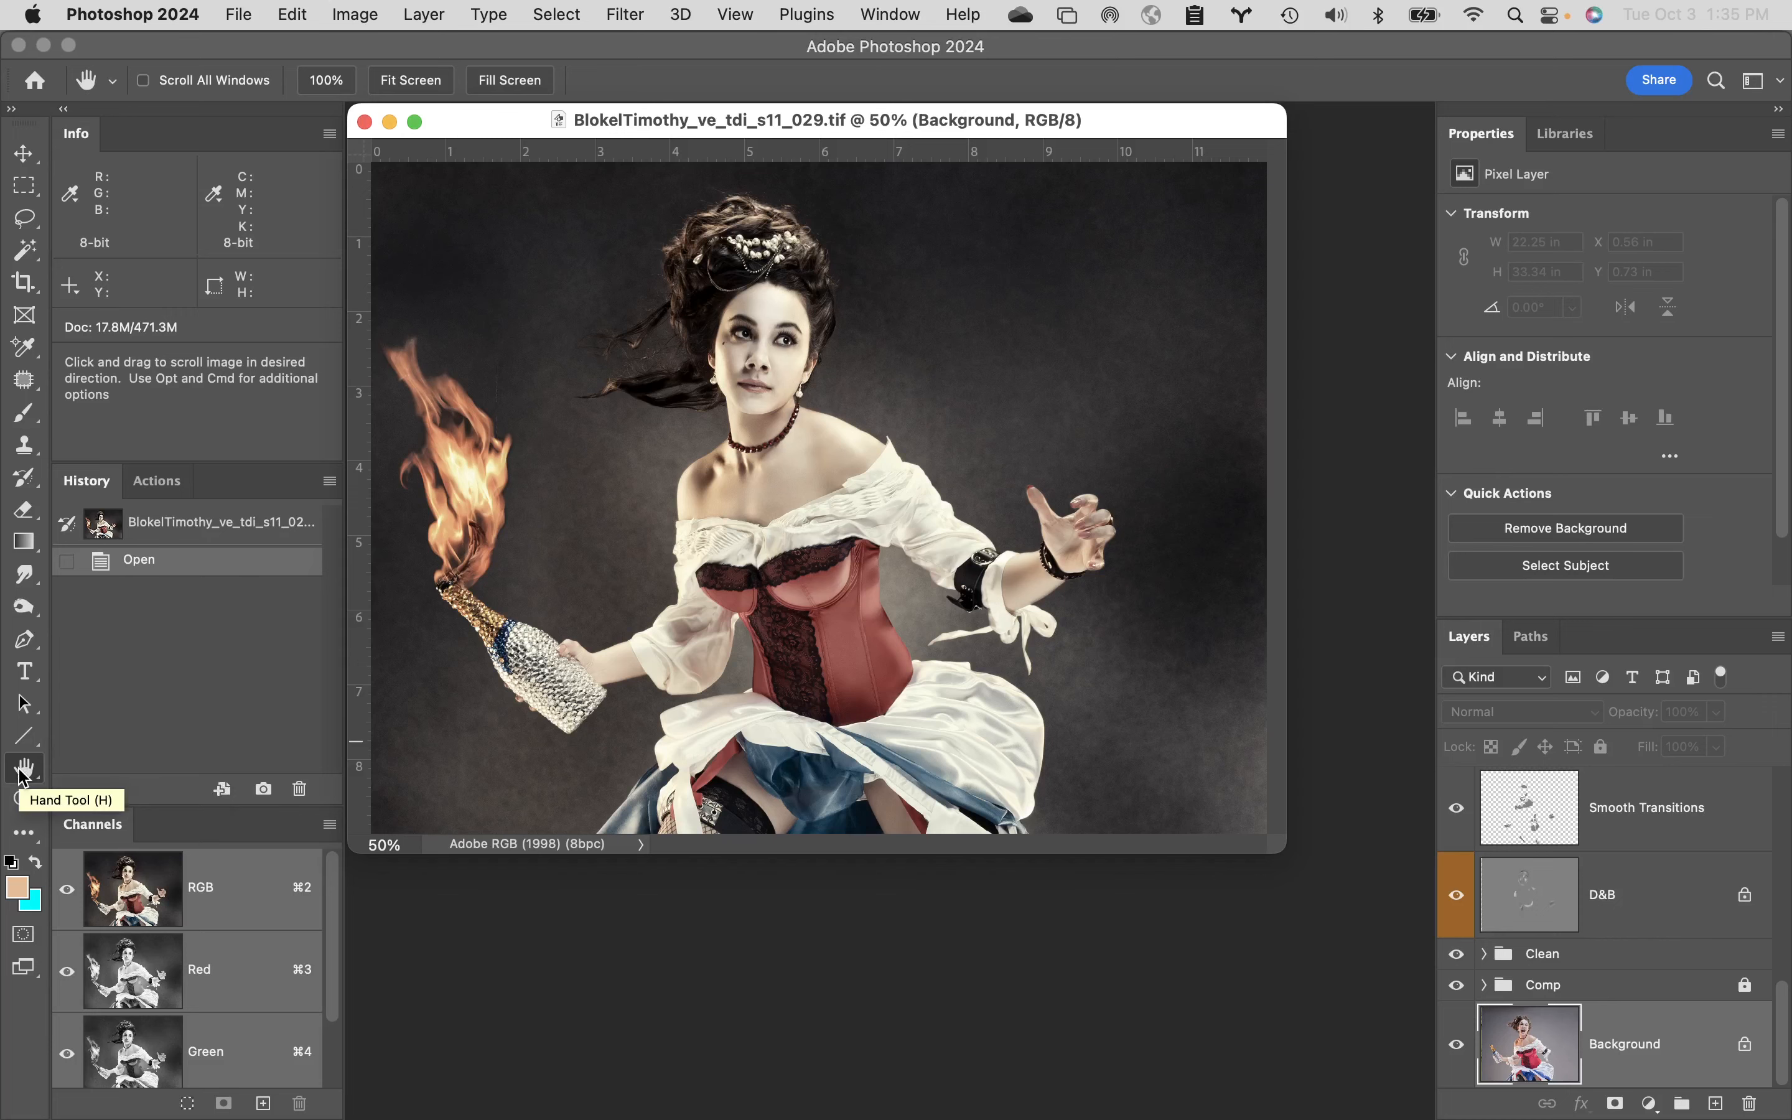
{"action": "double_click", "coordinate": [25, 774]}
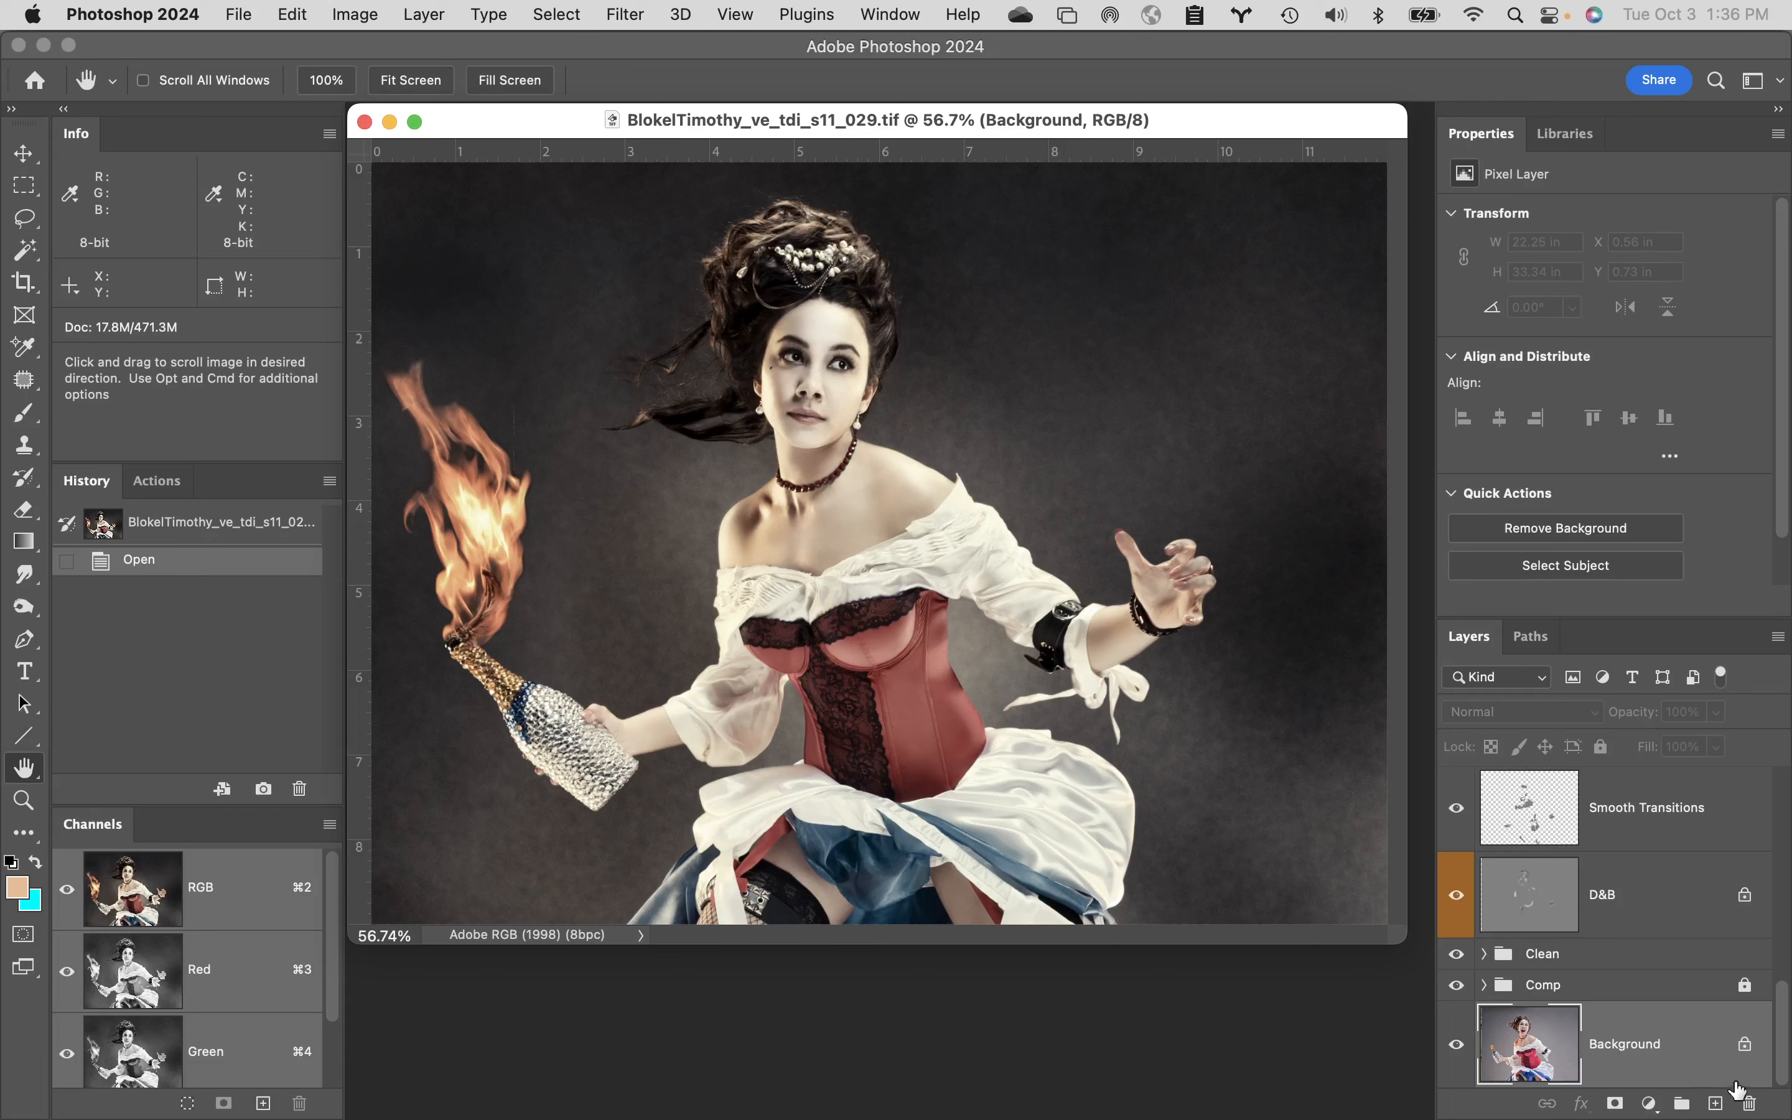
- Compare the flaming-bottle composite with its Background layer alone, and close the image without saving changes
{"action": "left_click", "coordinate": [1457, 1046], "text": "alt"}
{"action": "left_click", "coordinate": [1457, 1047], "text": "alt"}
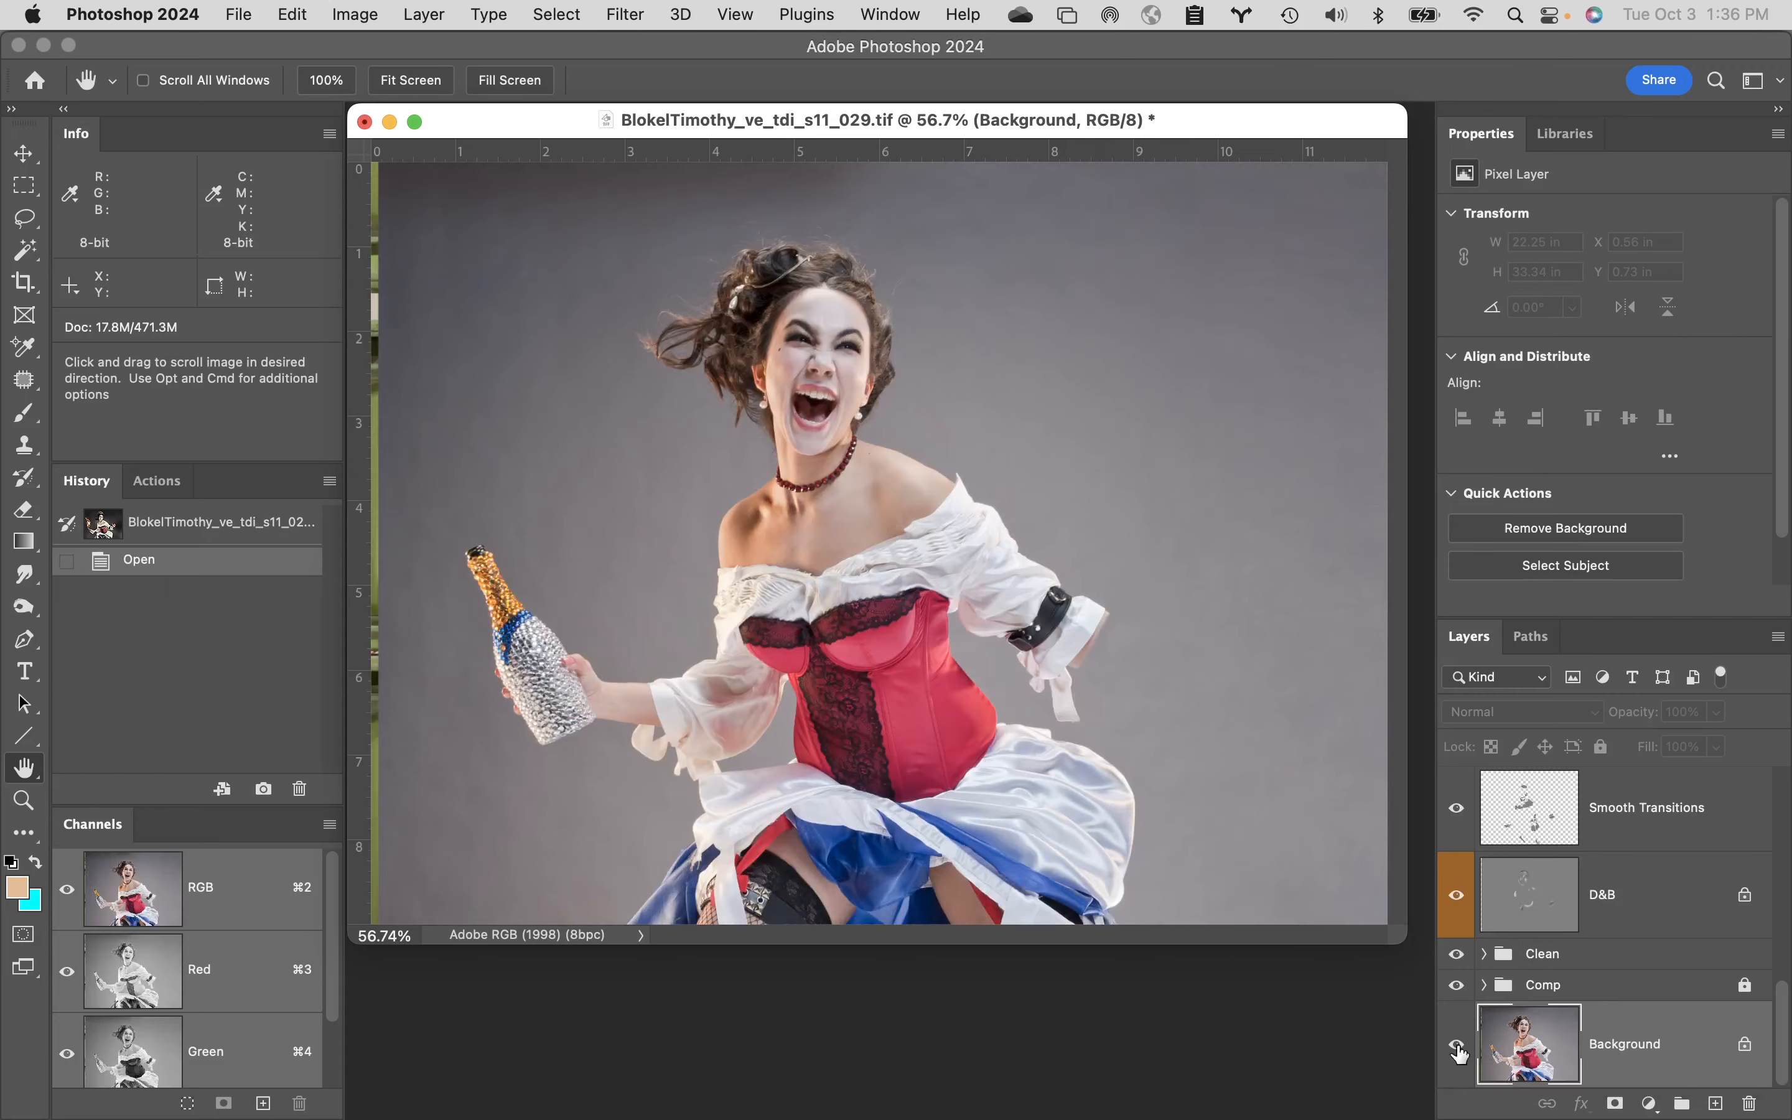
{"action": "left_click", "coordinate": [1457, 1047], "text": "alt"}
{"action": "left_click", "coordinate": [1457, 1048], "text": "alt"}
{"action": "left_click", "coordinate": [1457, 1049], "text": "alt"}
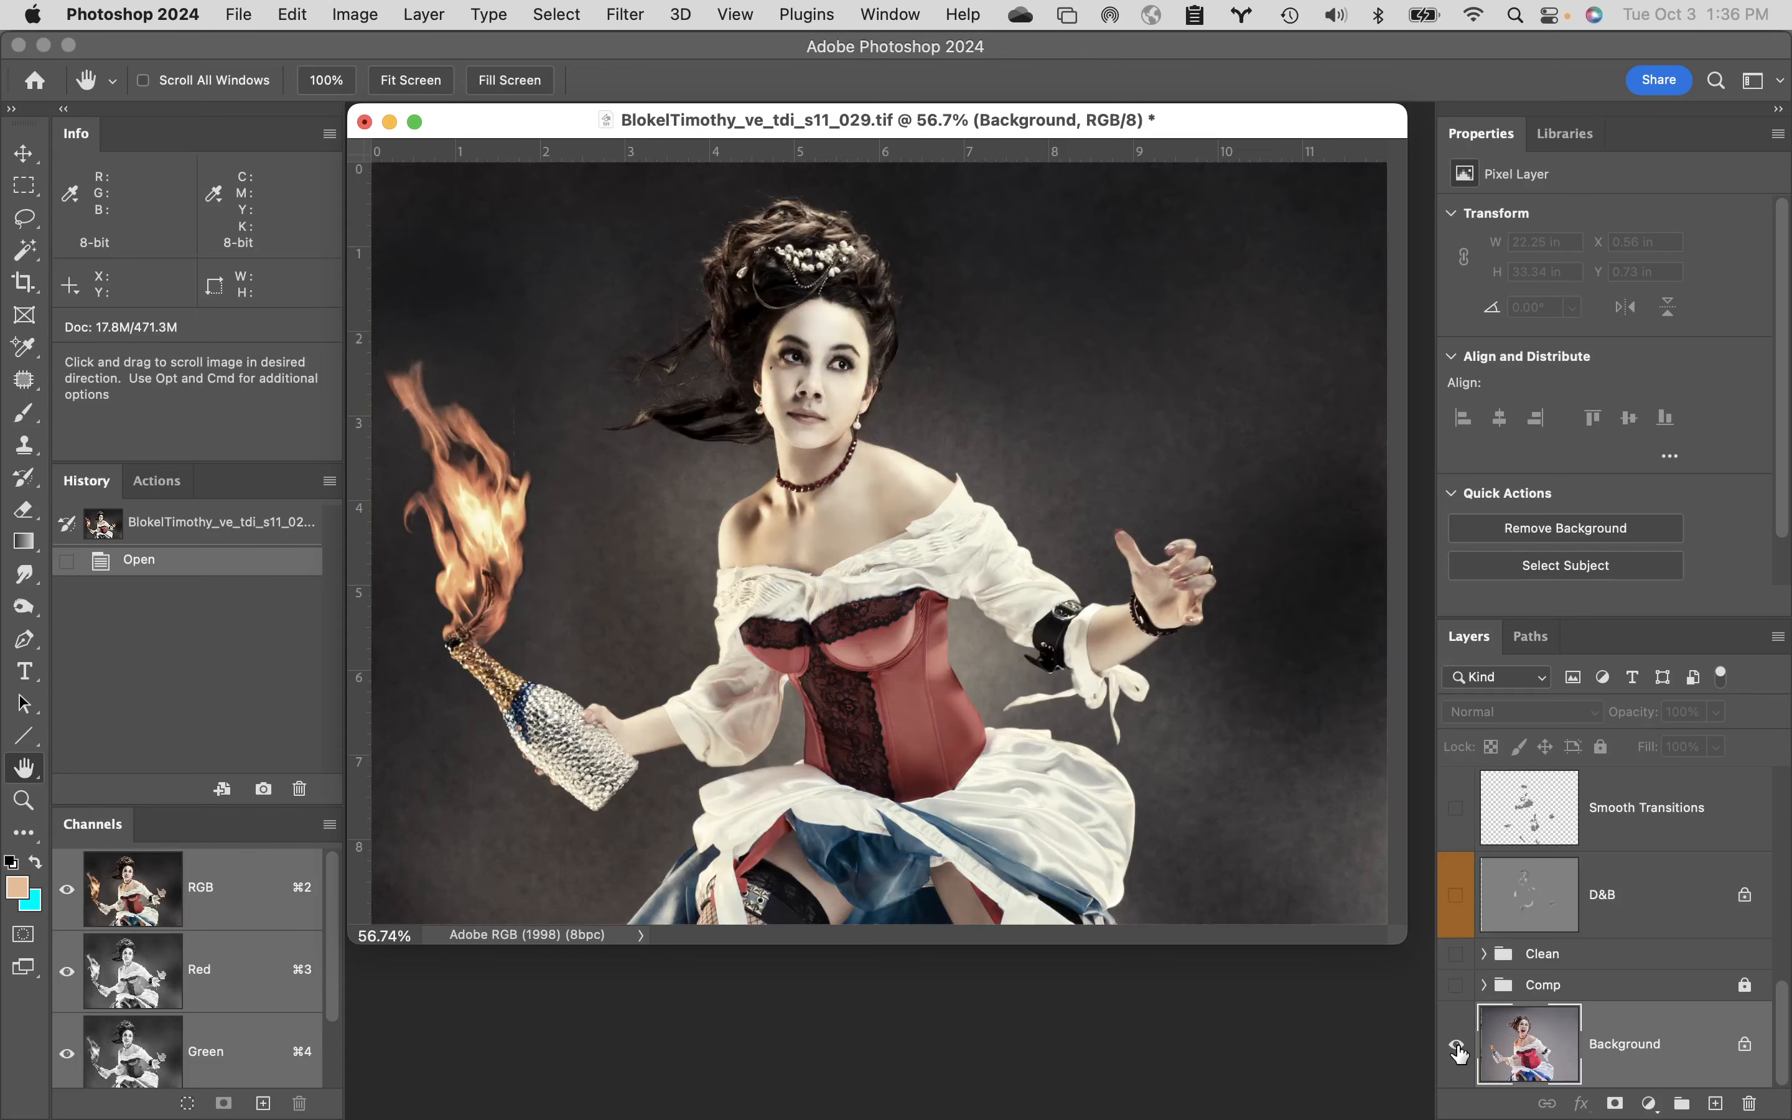
{"action": "left_click", "coordinate": [1457, 1048], "text": "alt"}
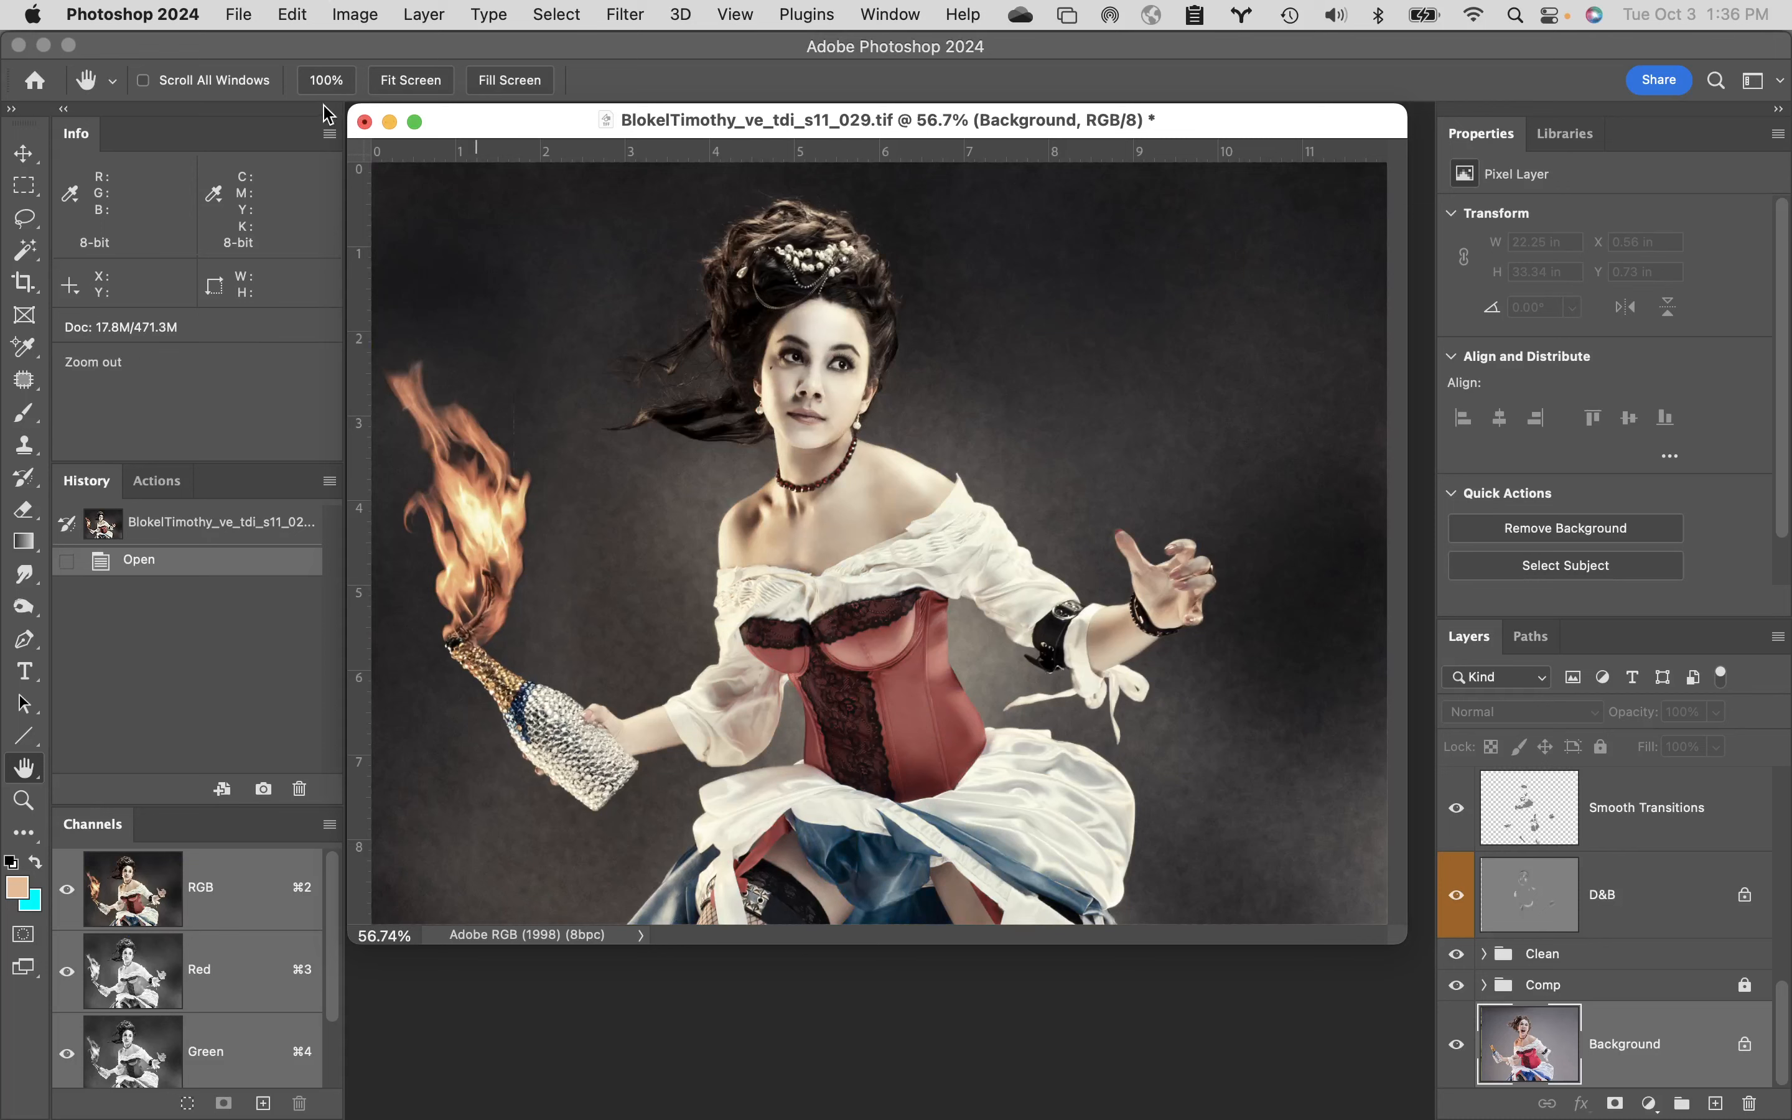
{"action": "left_click", "coordinate": [365, 122]}
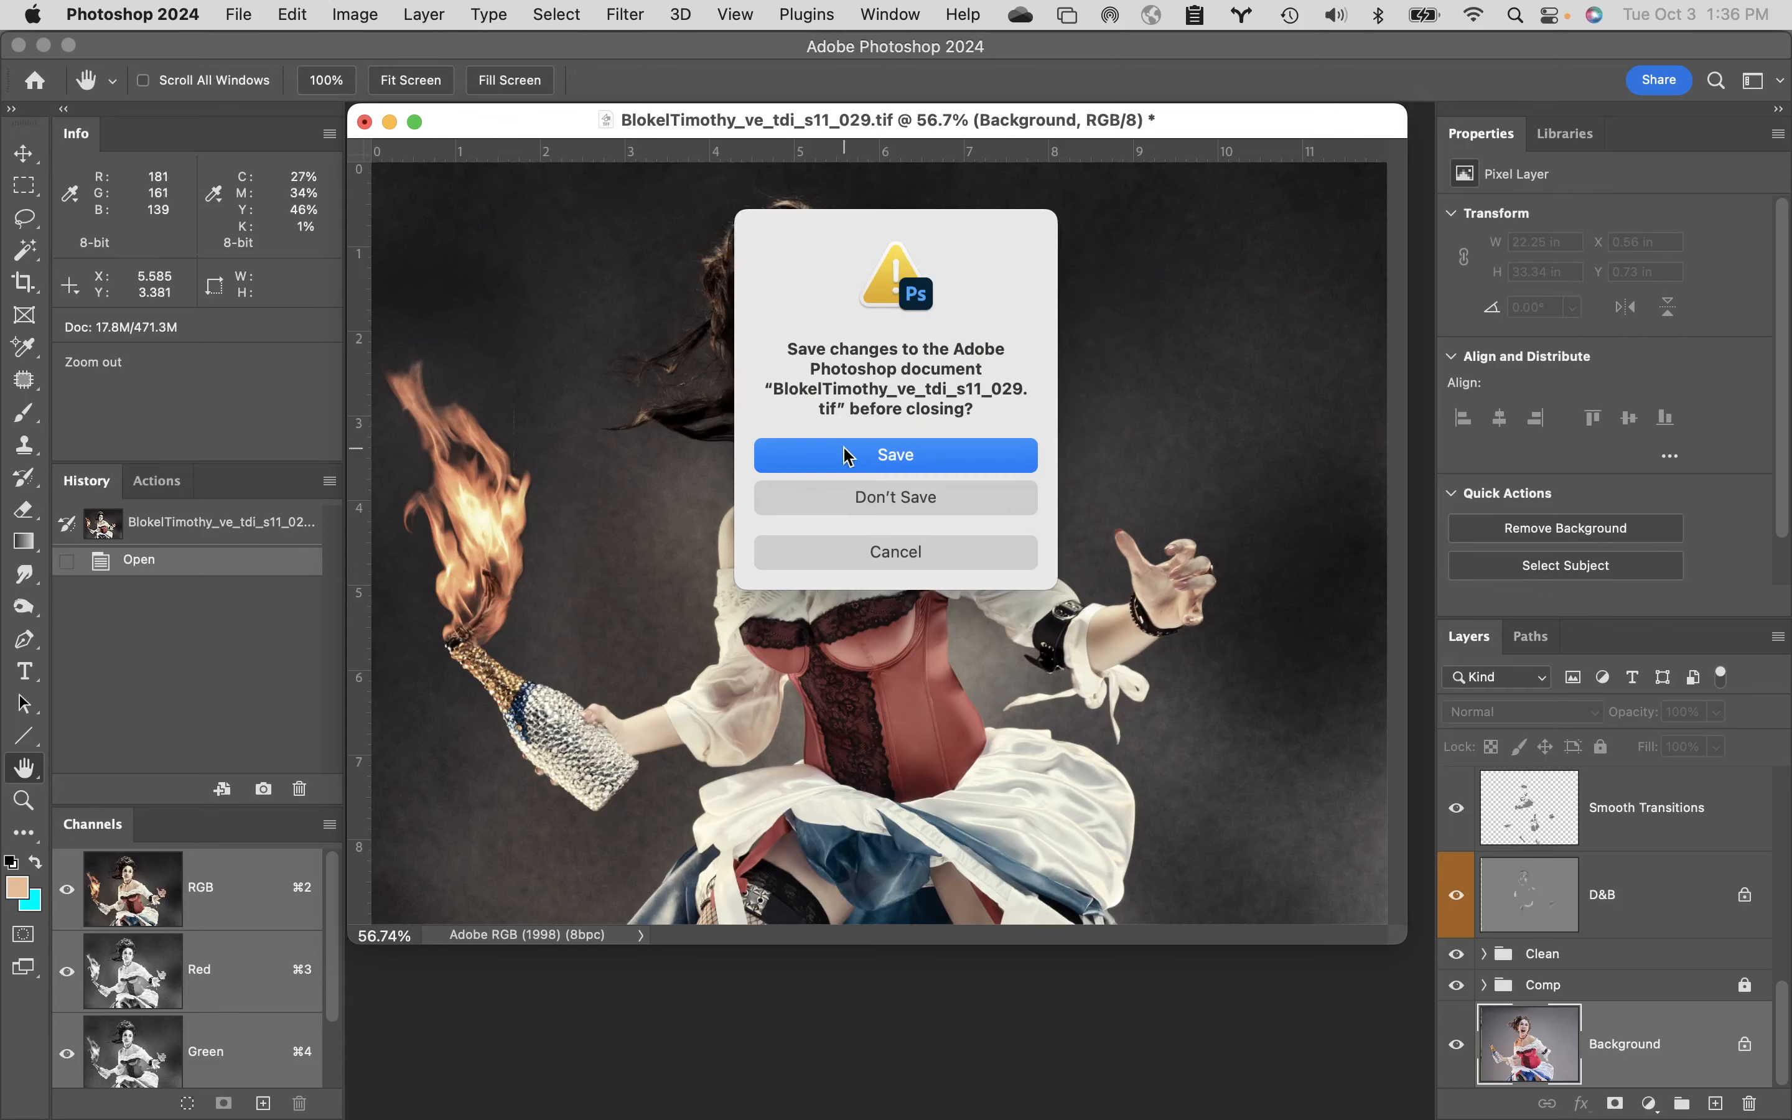
{"action": "left_click", "coordinate": [896, 511]}
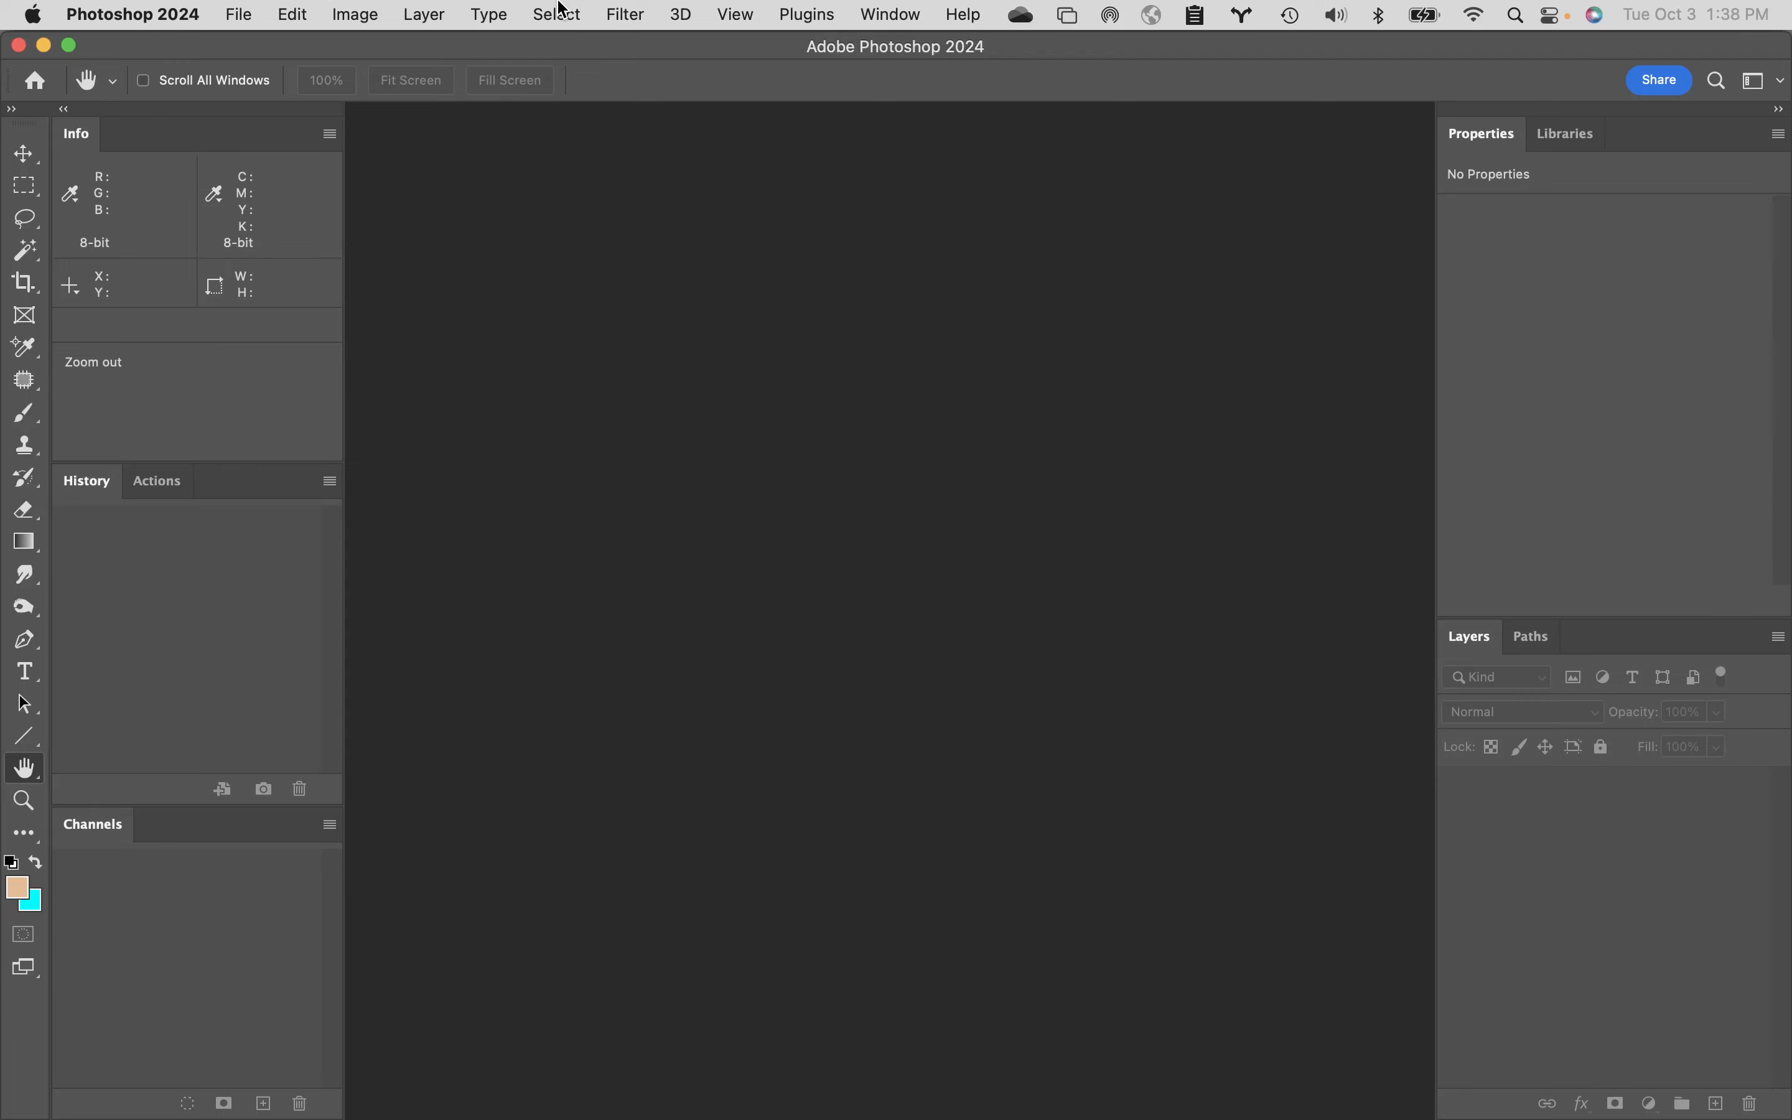
- Switch to Finder and open the Week 4 Turnin folder from _Retouching FA23 on Toss Volume in Adobe Bridge
{"action": "mouse_move", "coordinate": [444, 1118]}
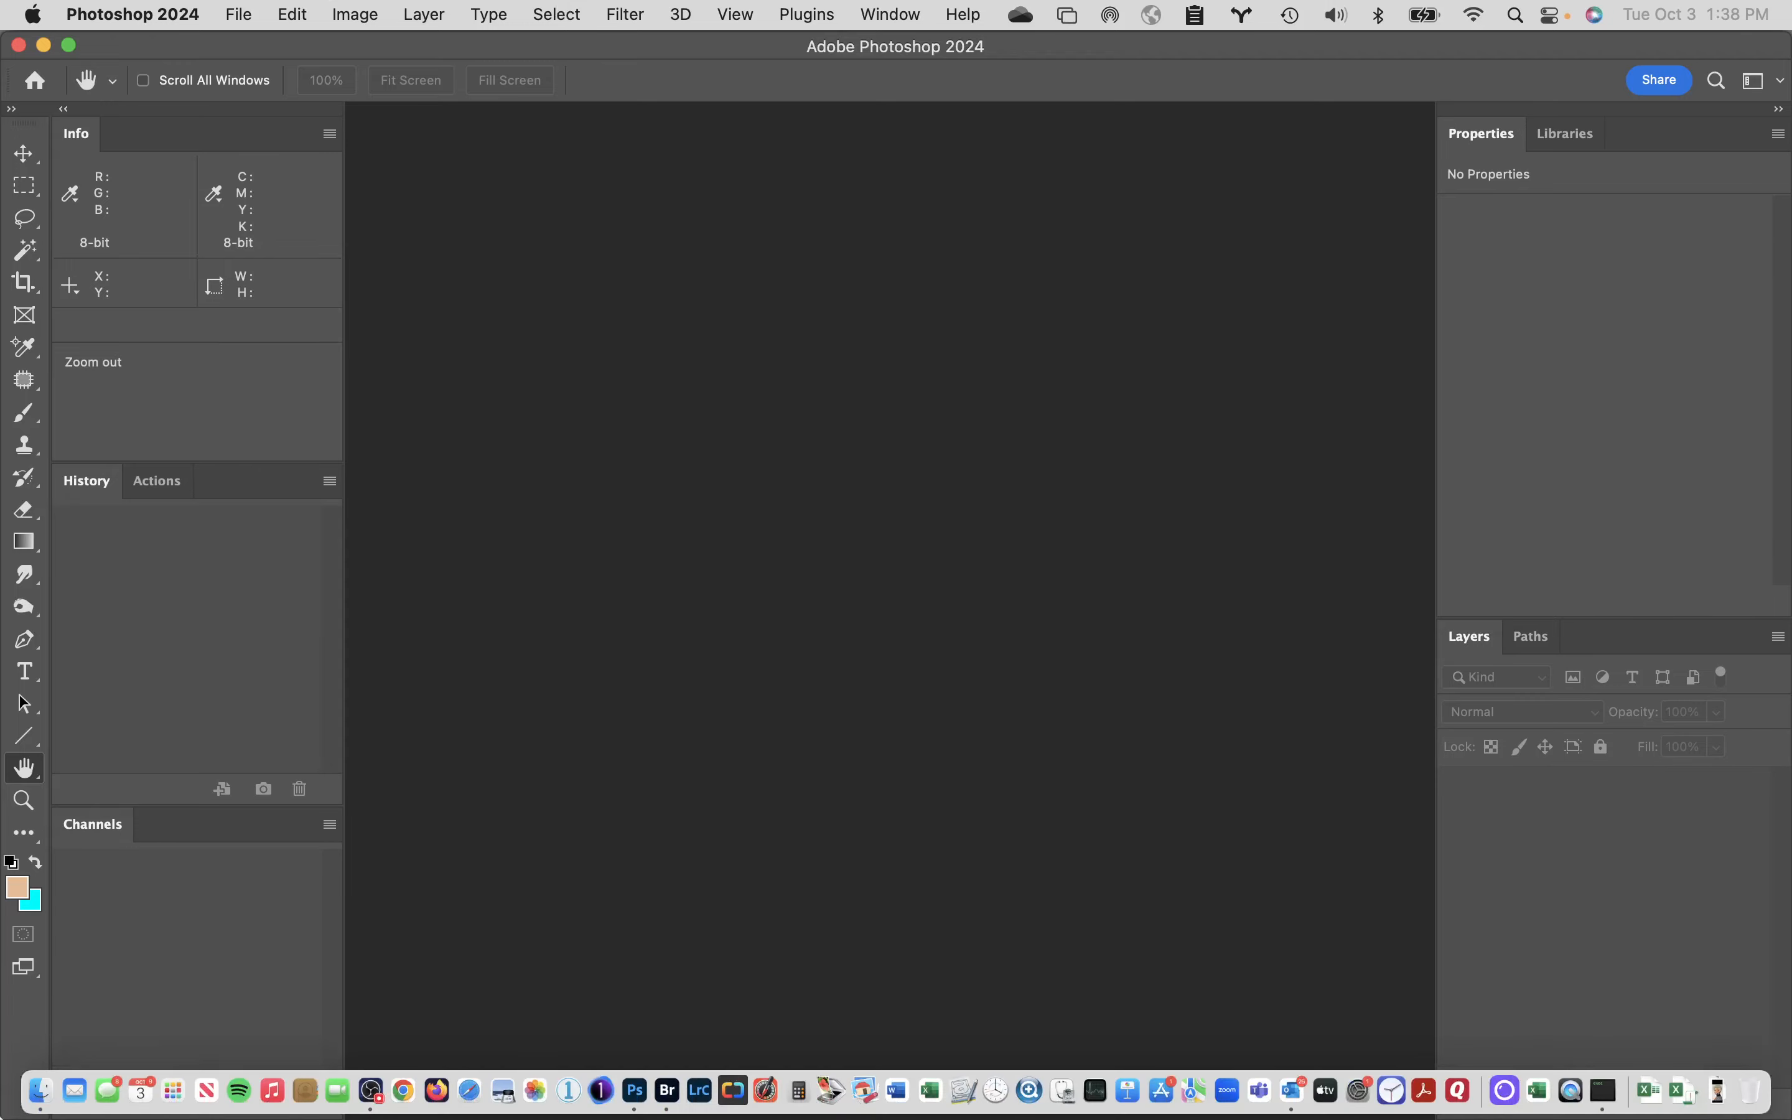
{"action": "left_click", "coordinate": [40, 1090]}
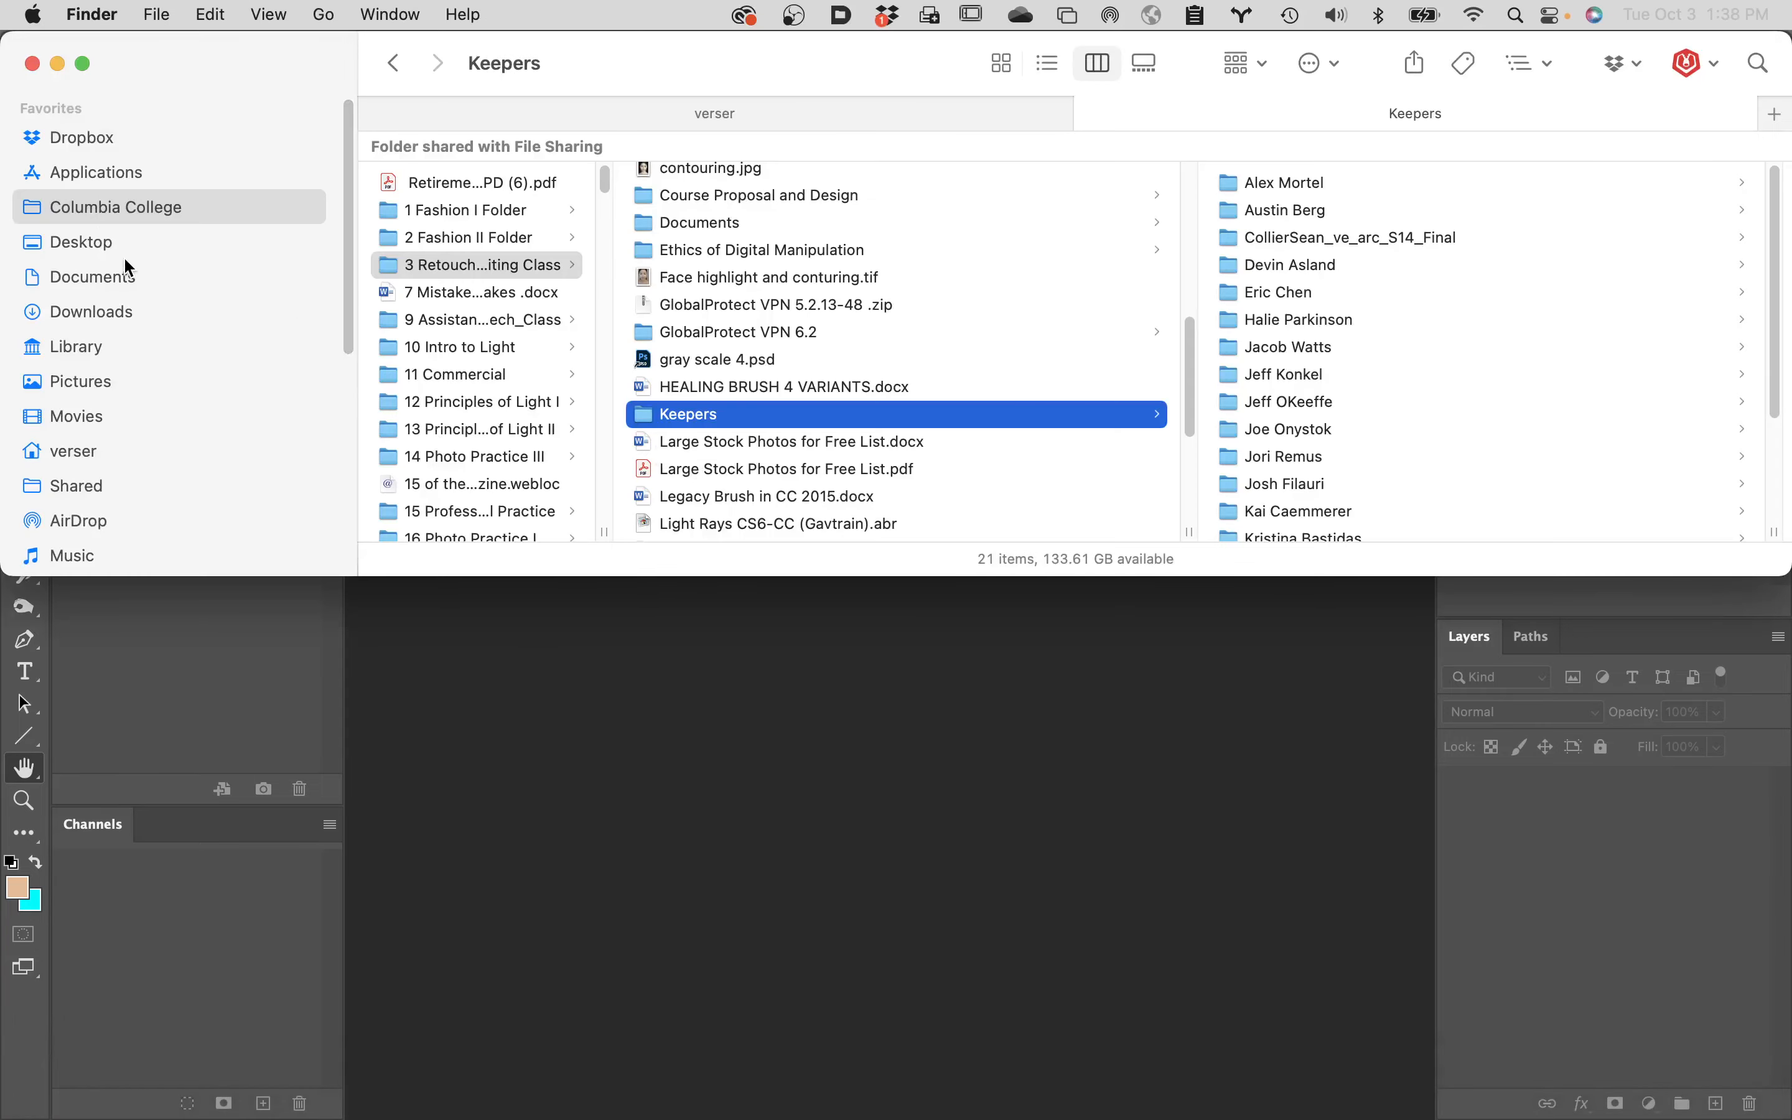
{"action": "scroll", "coordinate": [191, 404], "scroll_direction": "down", "scroll_amount": 5}
{"action": "left_click", "coordinate": [108, 401]}
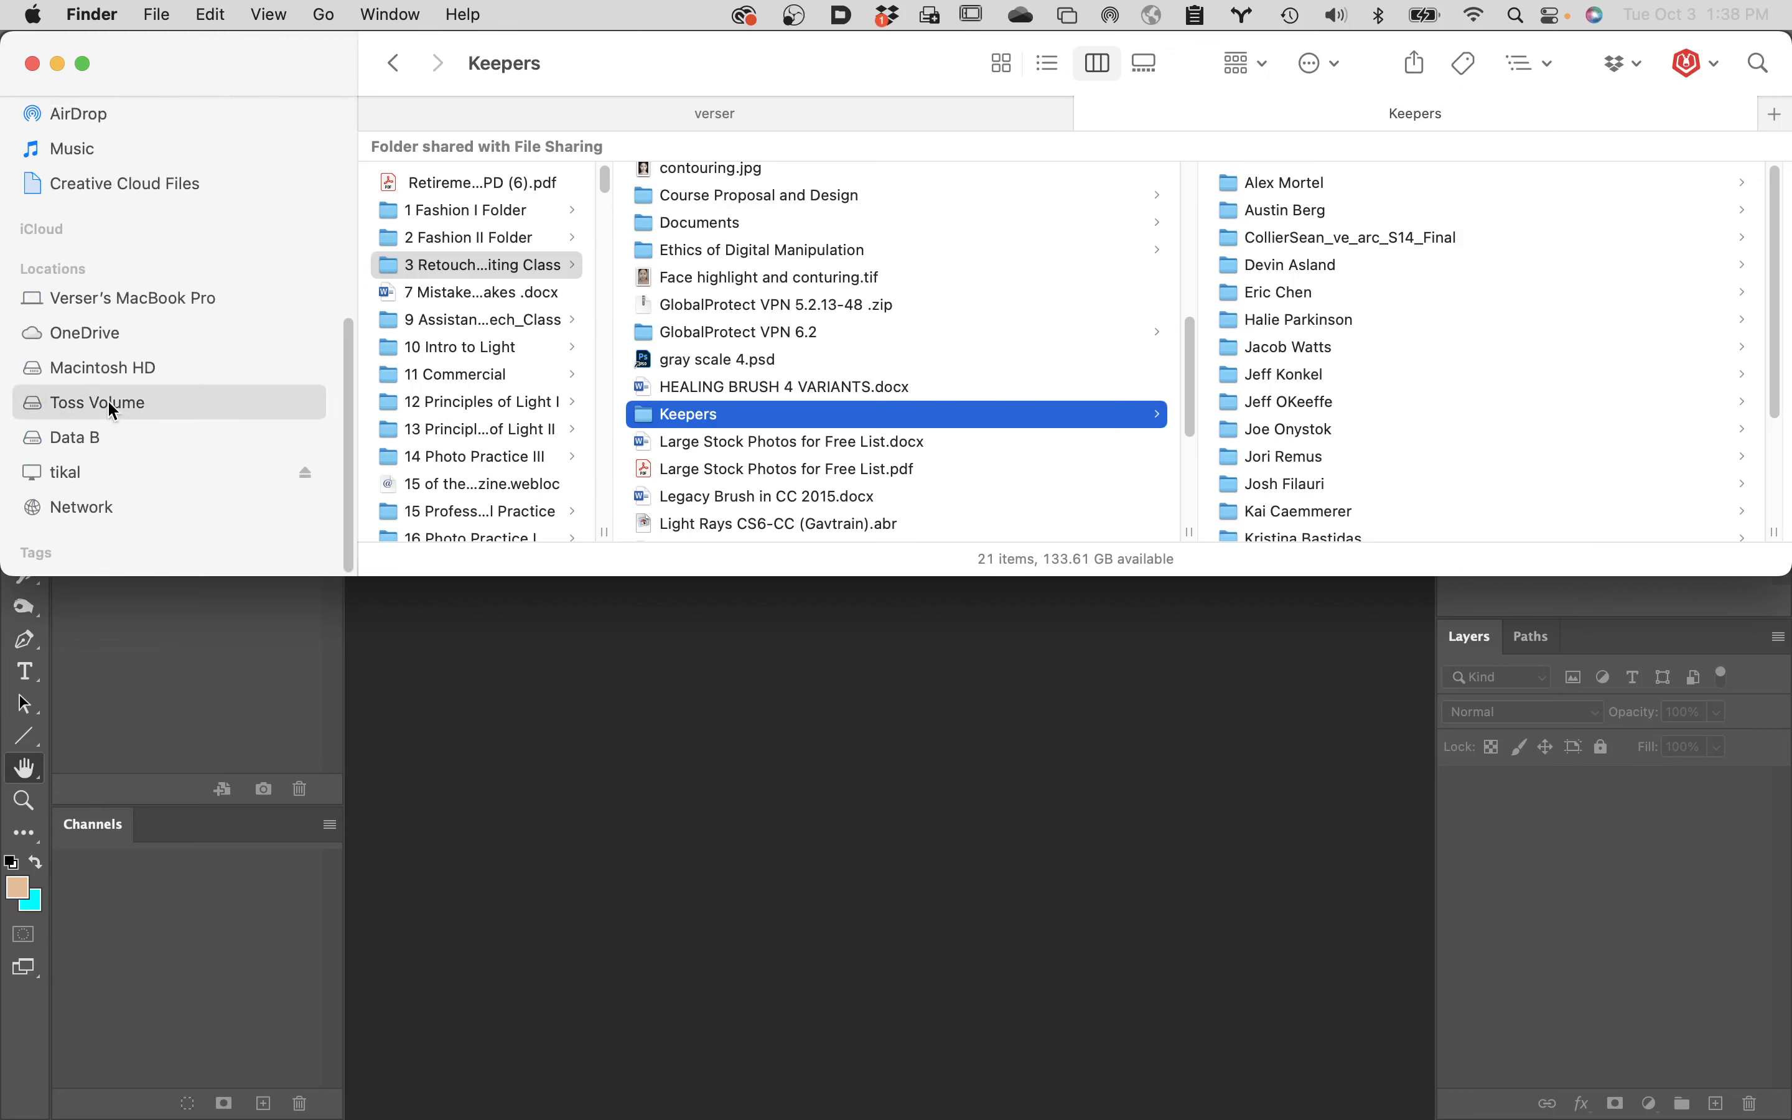
{"action": "left_click", "coordinate": [379, 211]}
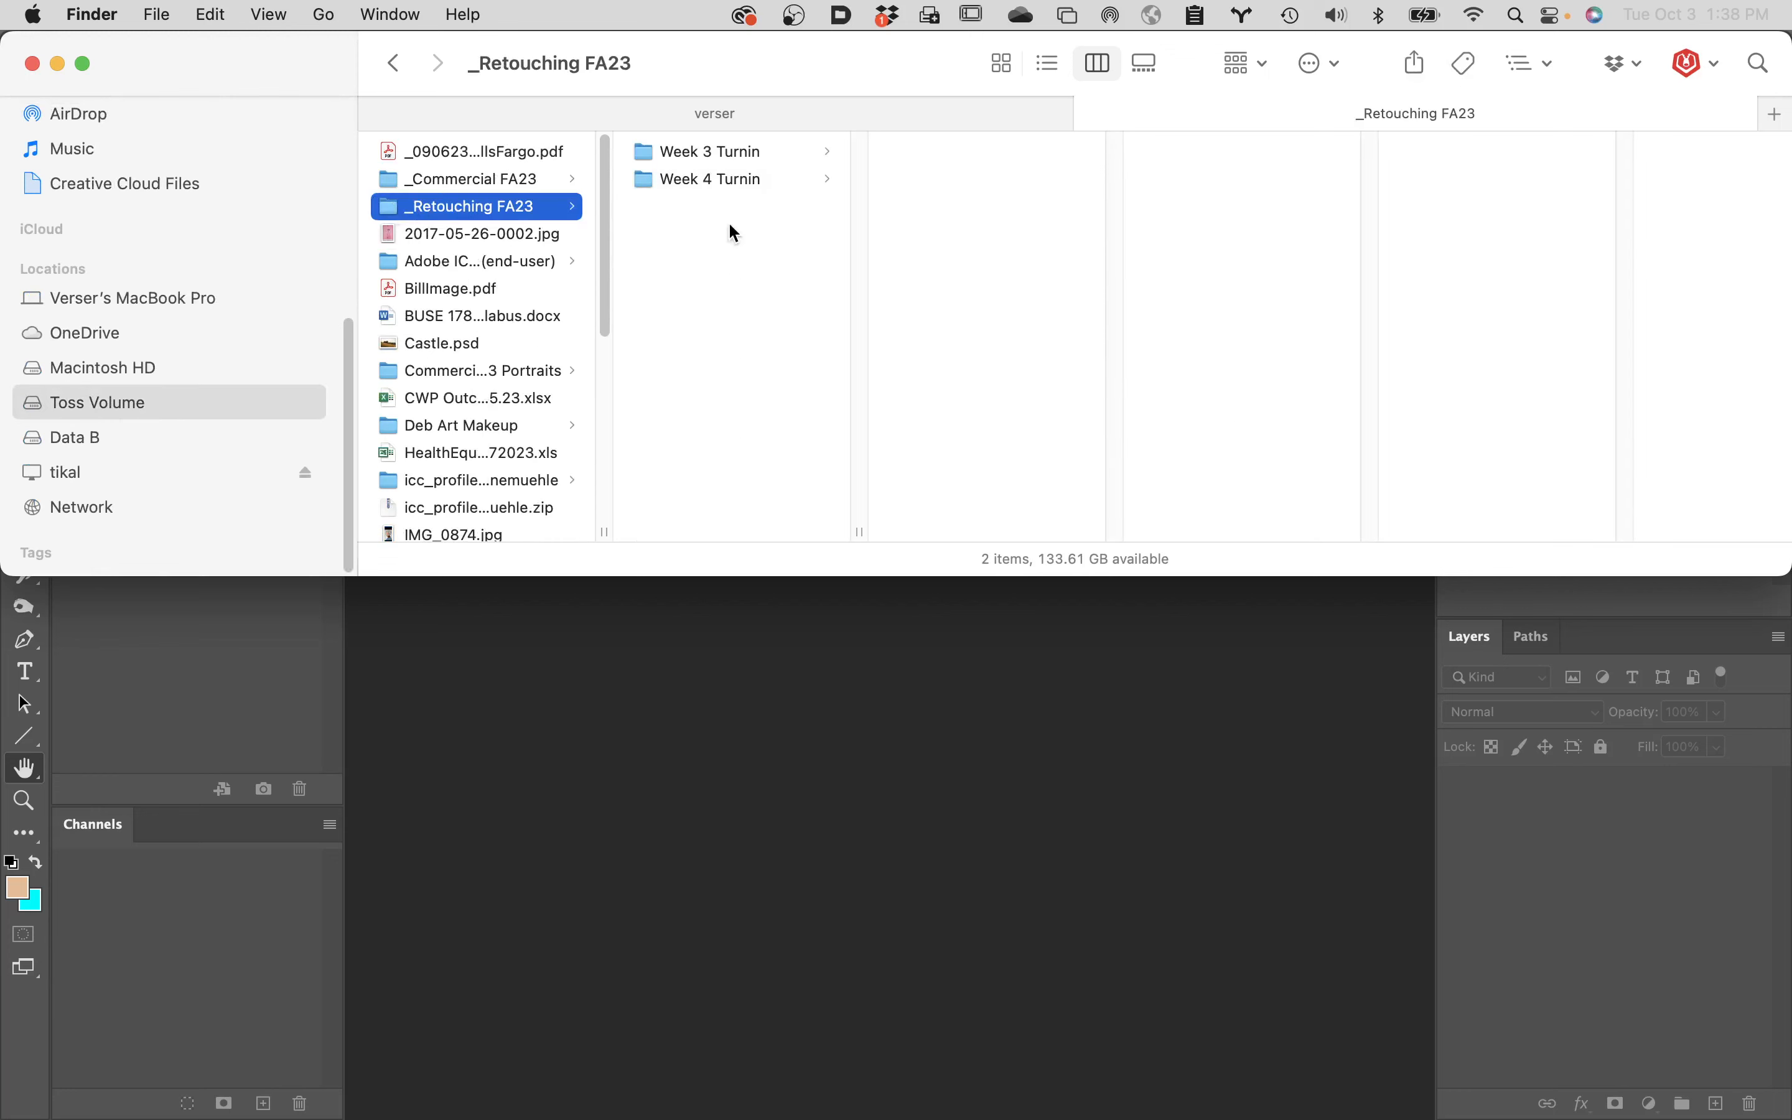
{"action": "left_click_drag", "start_coordinate": [655, 189], "coordinate": [669, 1090]}
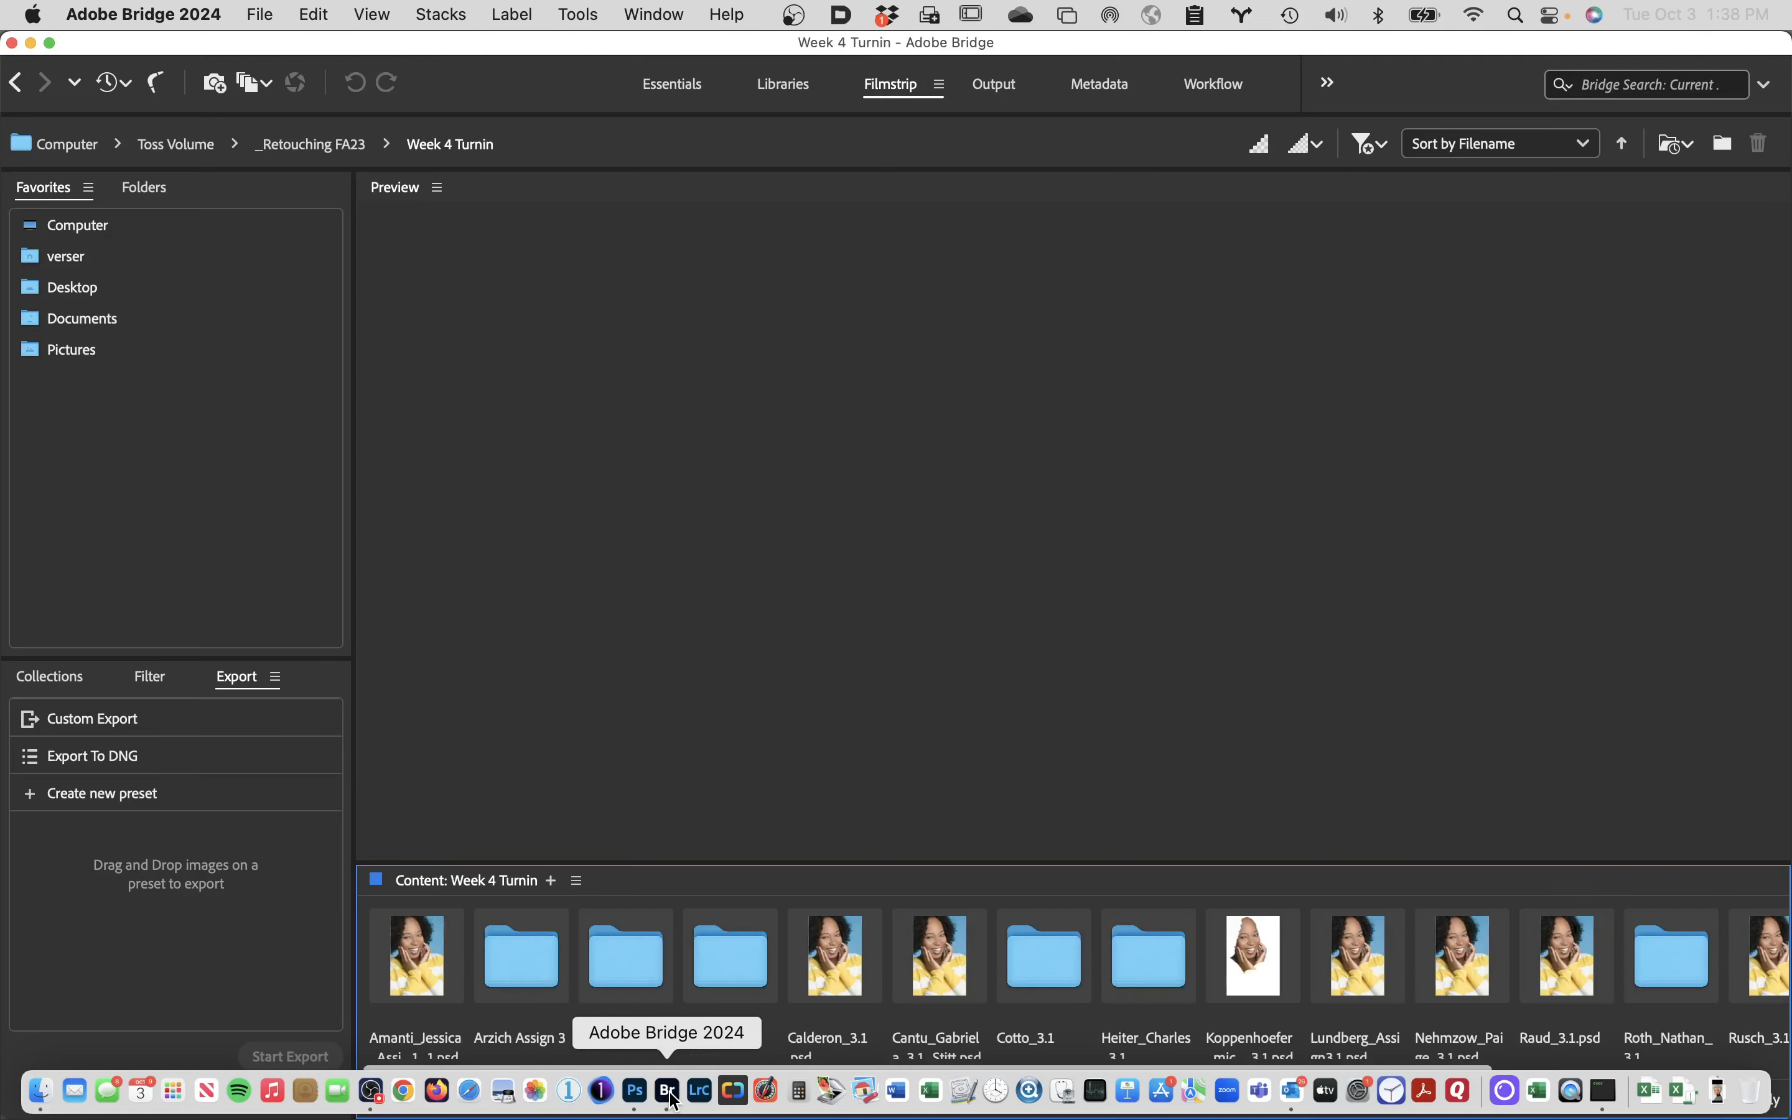
- Open the first student's Assignment 3.1 portrait PSD in Photoshop and fit it to the screen
{"action": "double_click", "coordinate": [415, 963]}
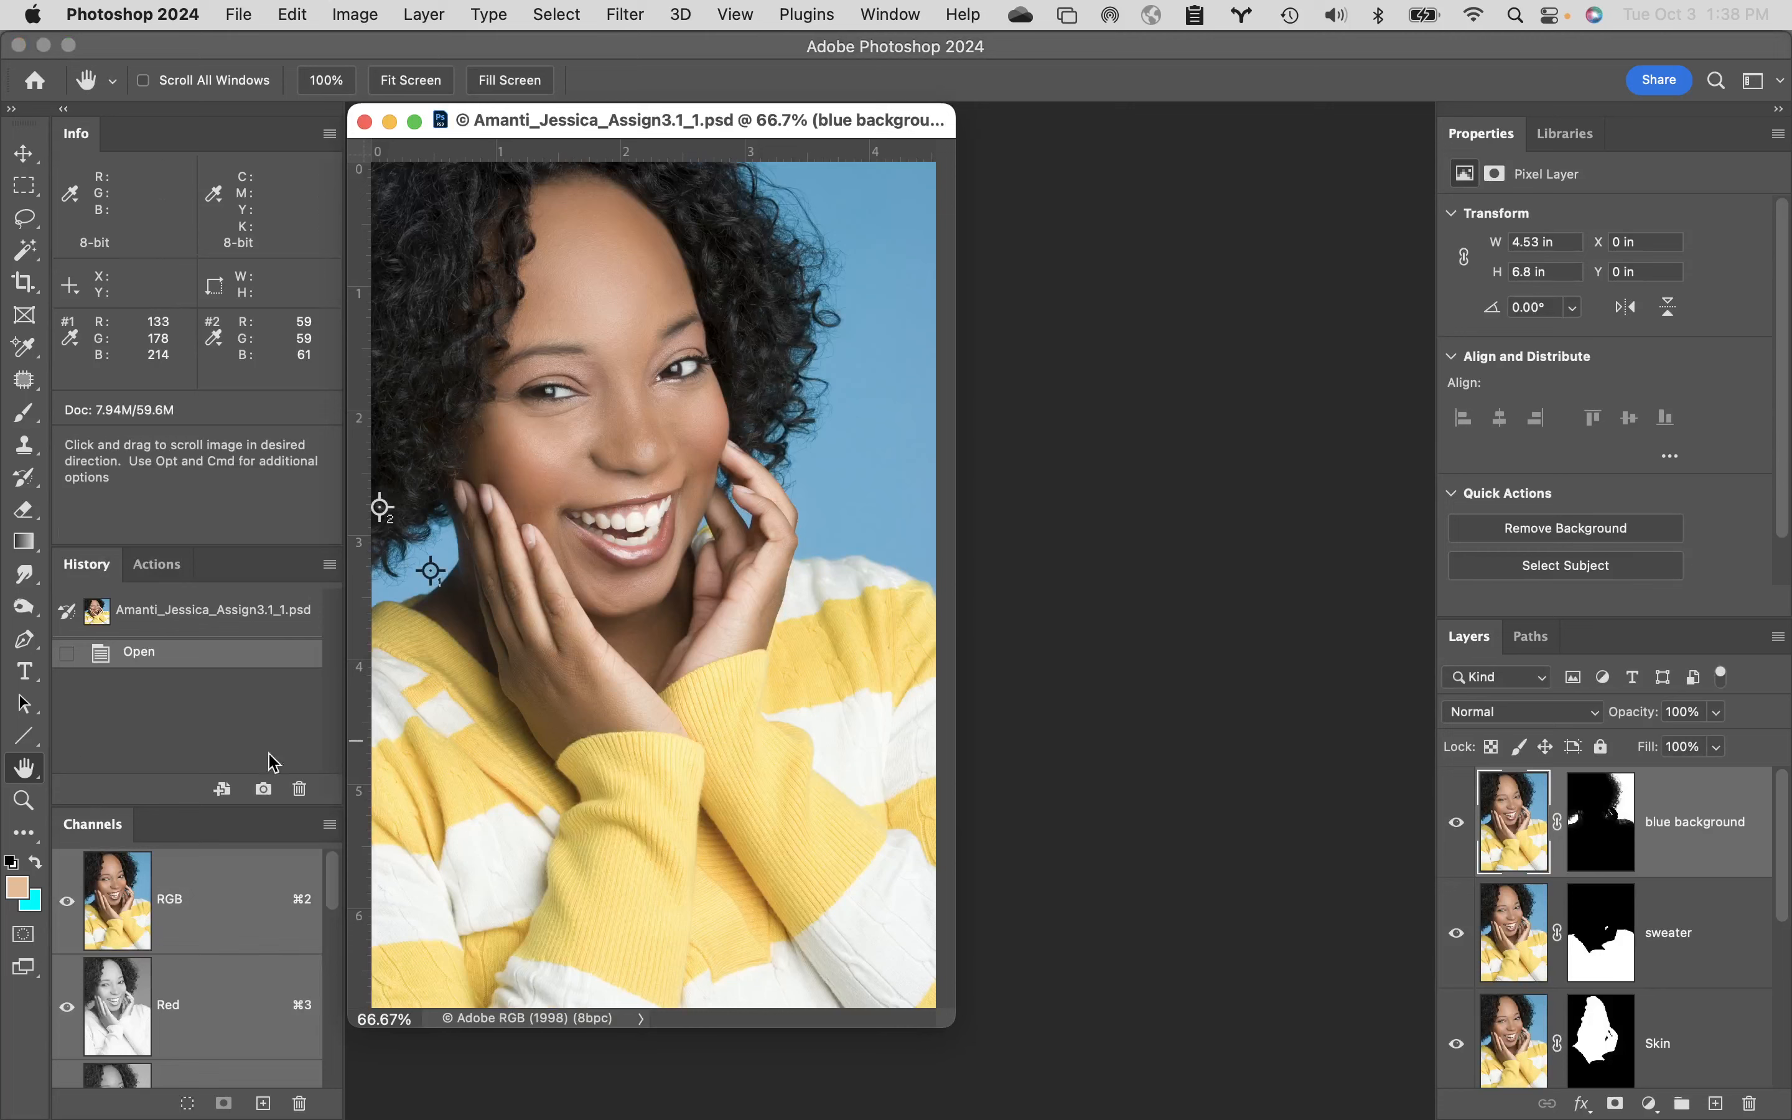
{"action": "double_click", "coordinate": [24, 772]}
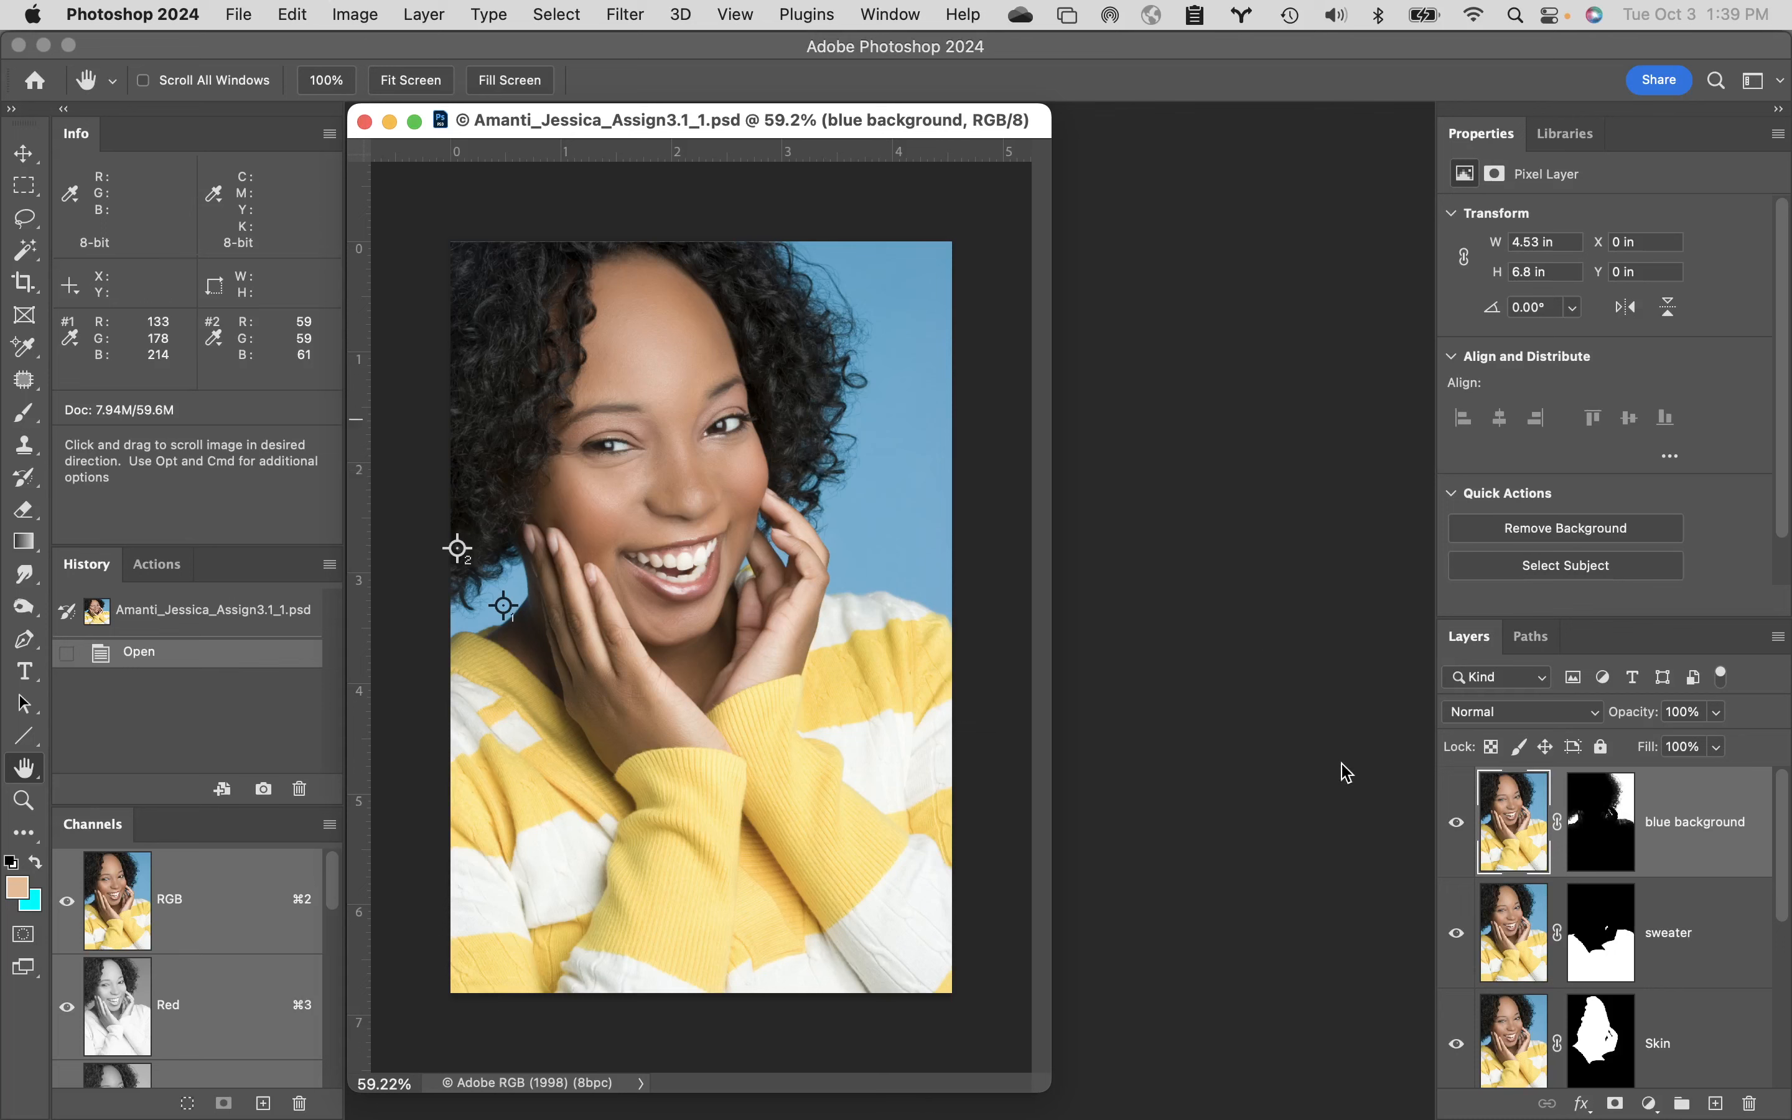
- Enlarge the layer list area and hide the portrait's Background layer
{"action": "scroll", "coordinate": [1613, 941], "scroll_direction": "down", "scroll_amount": 3}
{"action": "scroll", "coordinate": [1613, 941], "scroll_direction": "up", "scroll_amount": 3}
{"action": "left_click_drag", "start_coordinate": [1604, 618], "coordinate": [1604, 423]}
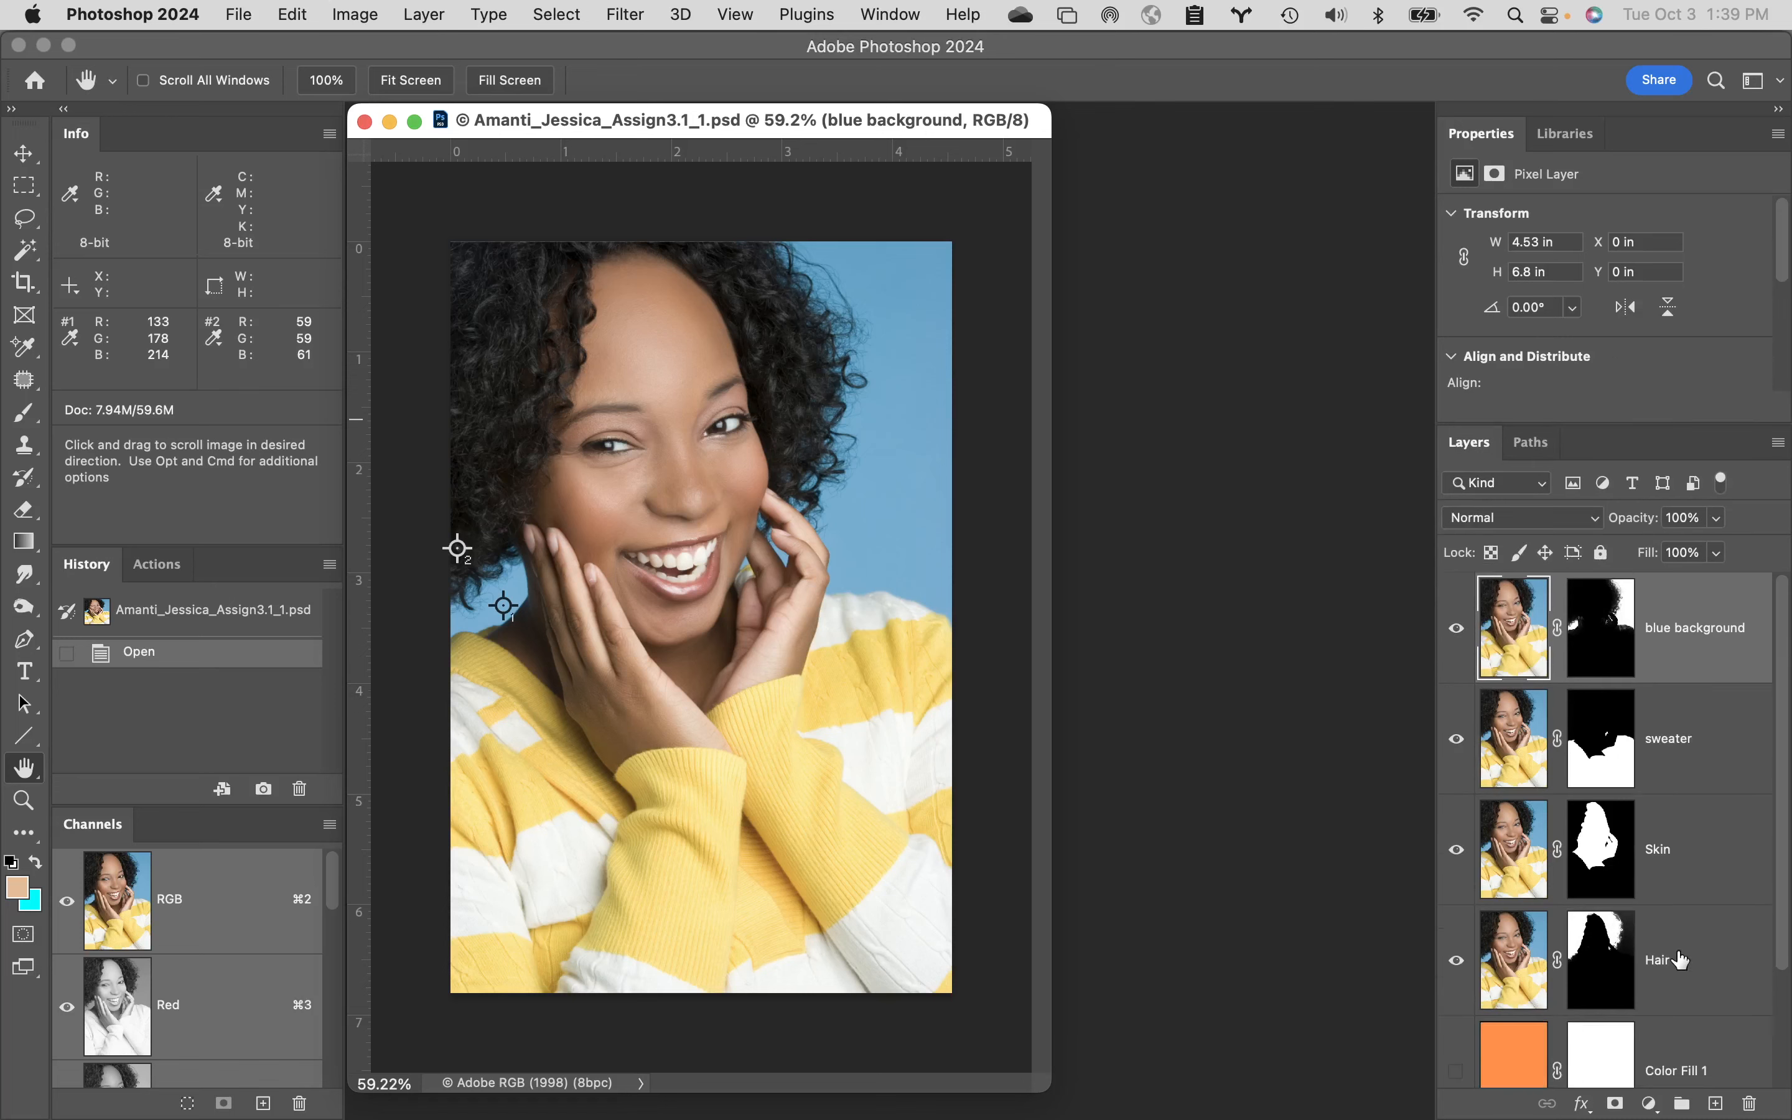
{"action": "scroll", "coordinate": [1681, 960], "scroll_direction": "down", "scroll_amount": 2}
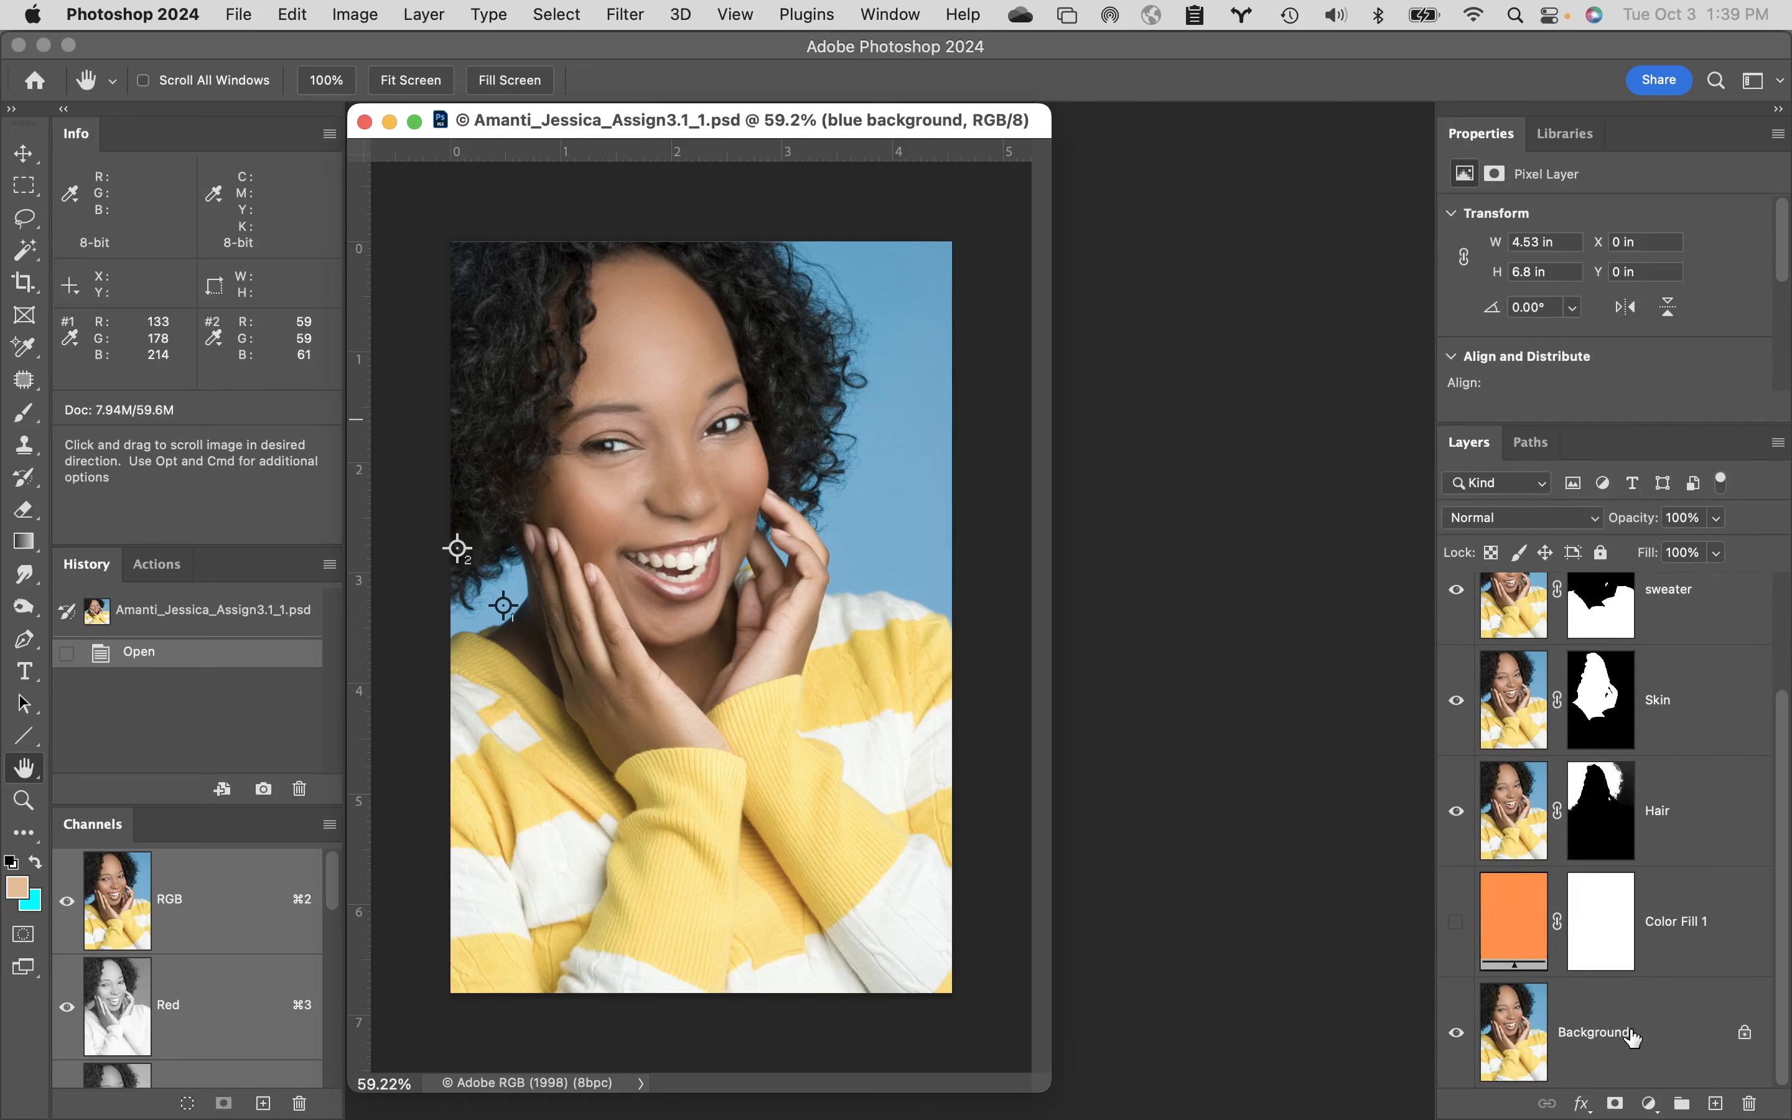
{"action": "left_click", "coordinate": [1456, 1034]}
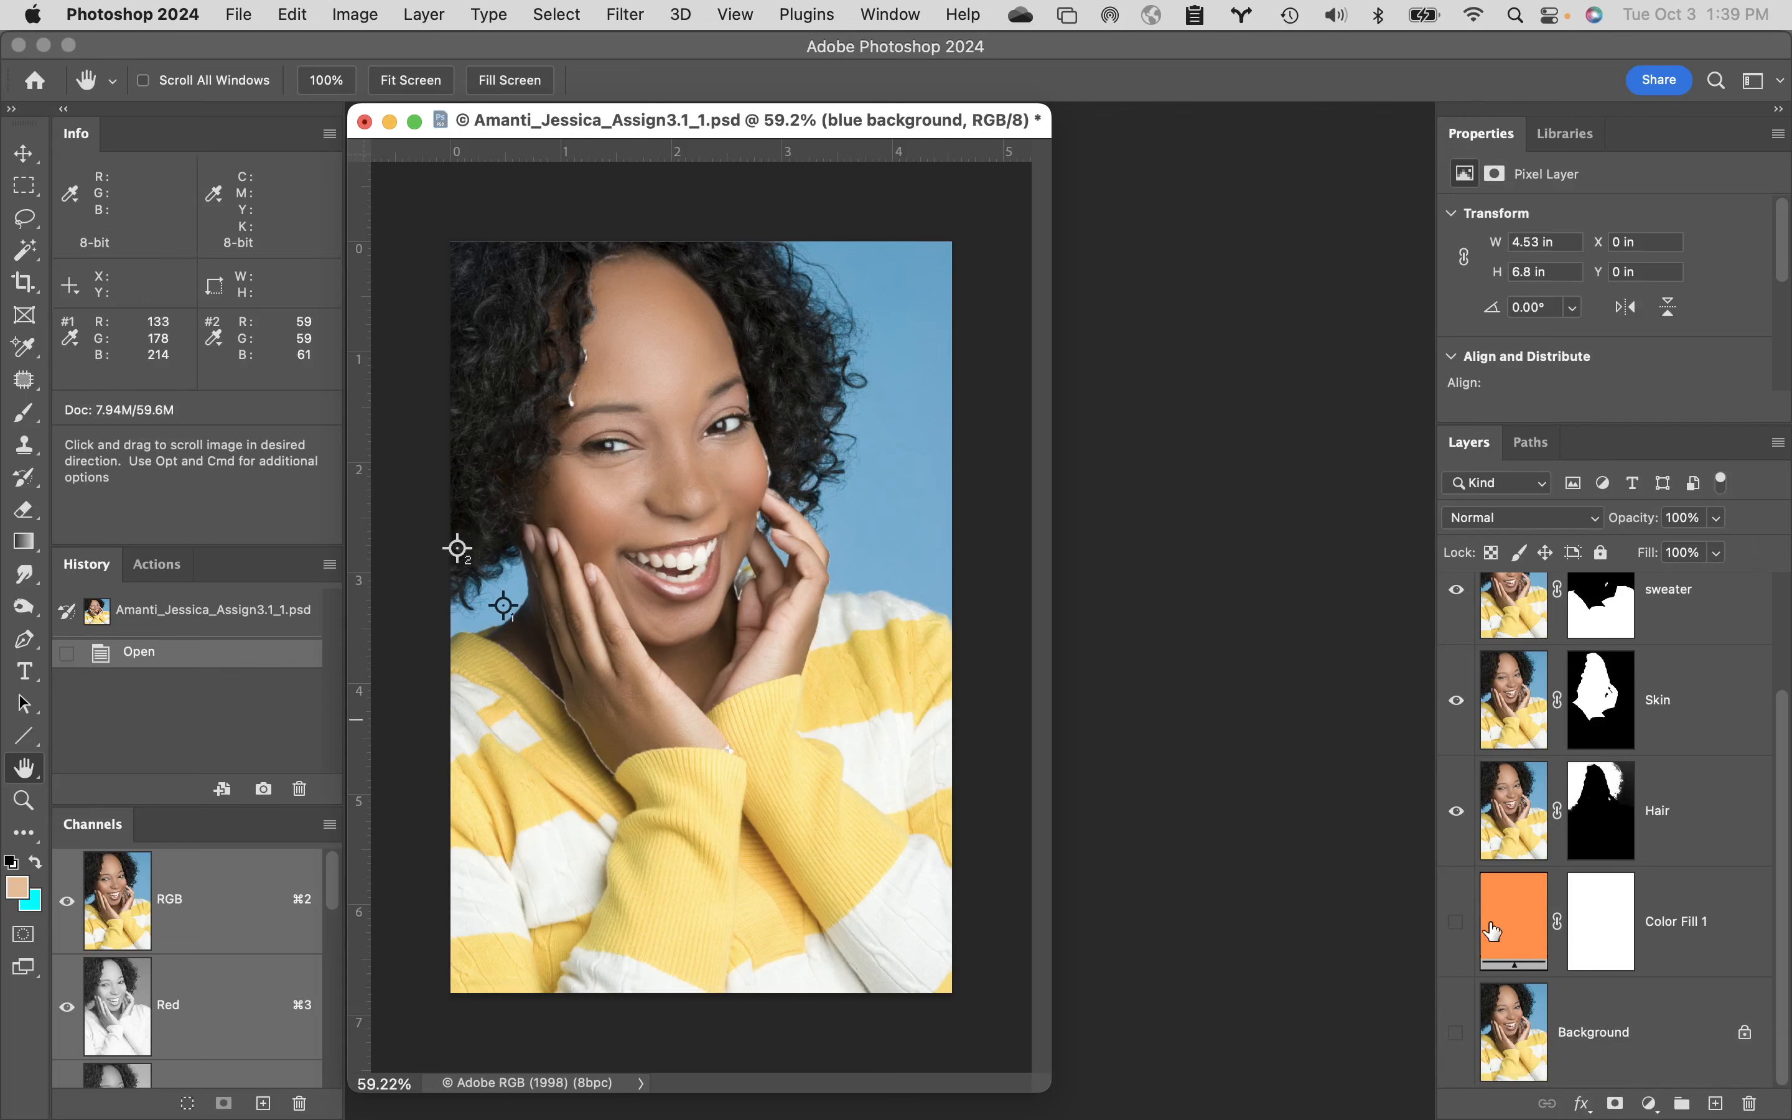
- Show only the blue background layer to check its mask, and restore the visibility of the other layers
{"action": "scroll", "coordinate": [1531, 940], "scroll_direction": "up", "scroll_amount": 2}
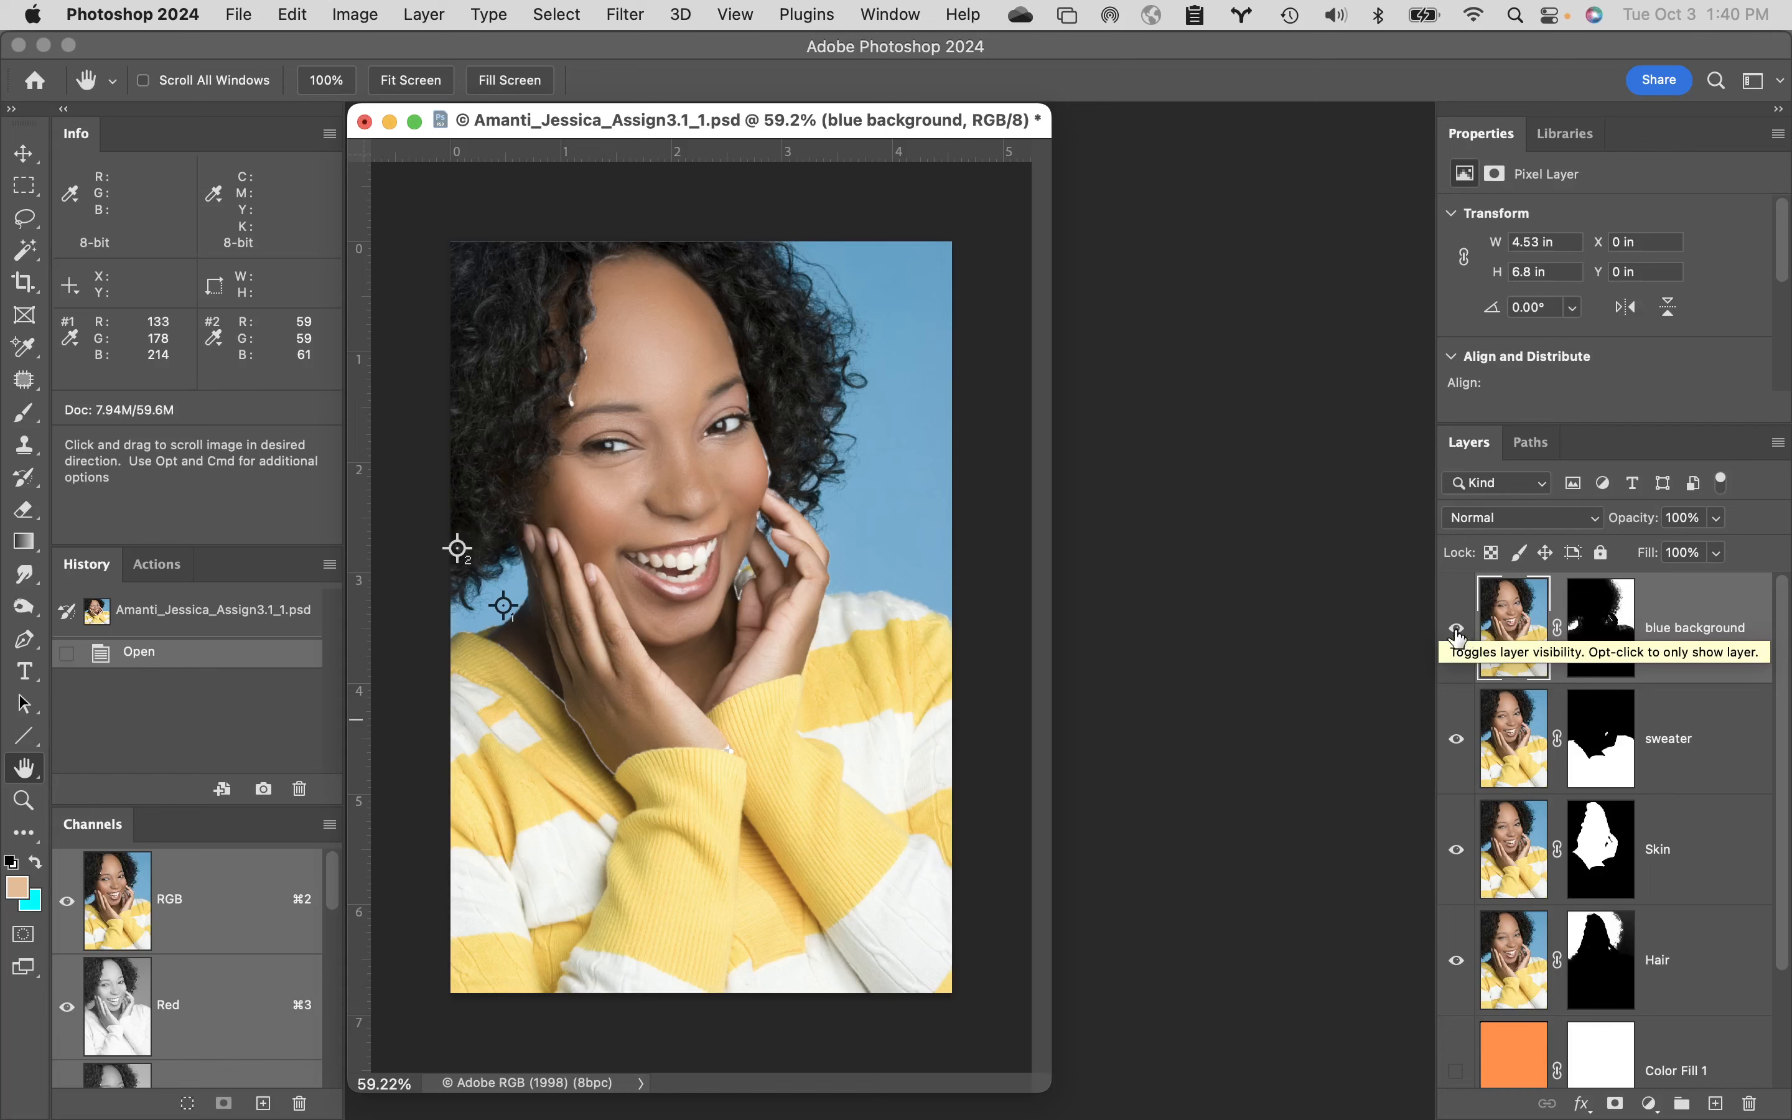
{"action": "left_click", "coordinate": [1458, 636], "text": "alt"}
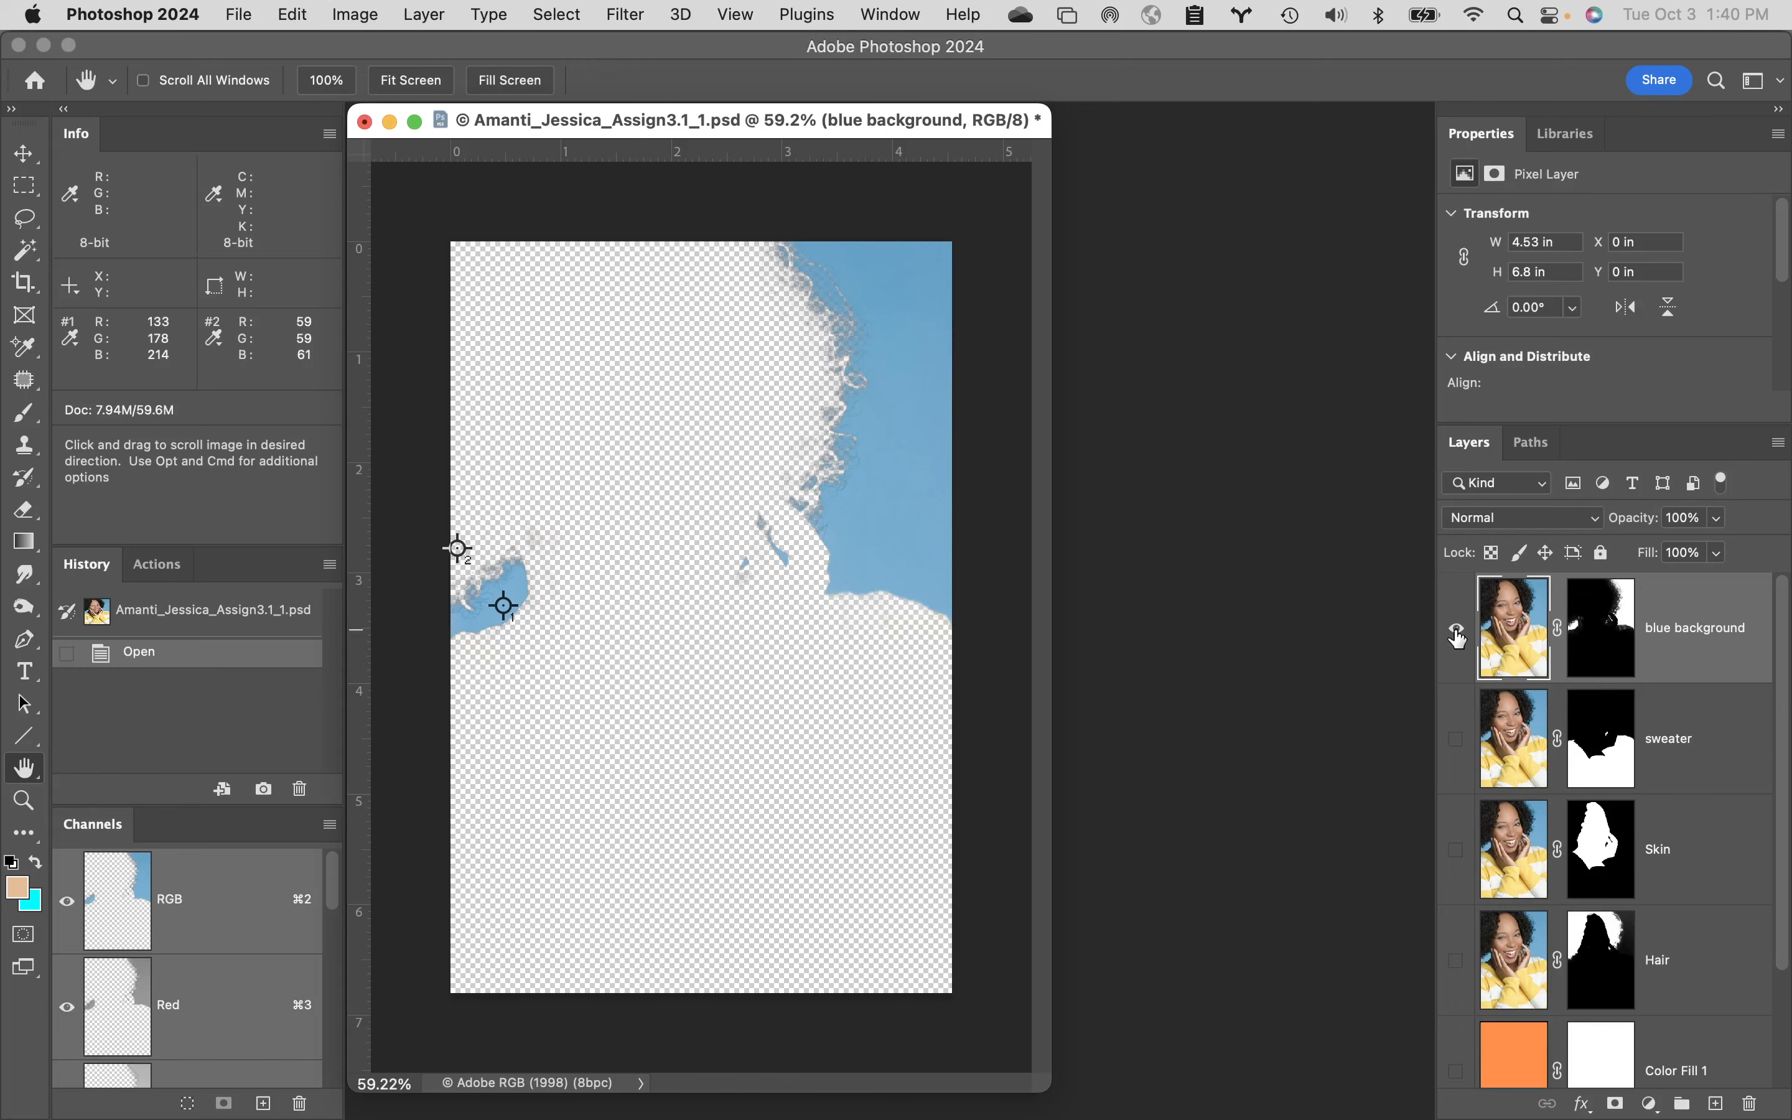
{"action": "left_click", "coordinate": [1457, 635], "text": "alt"}
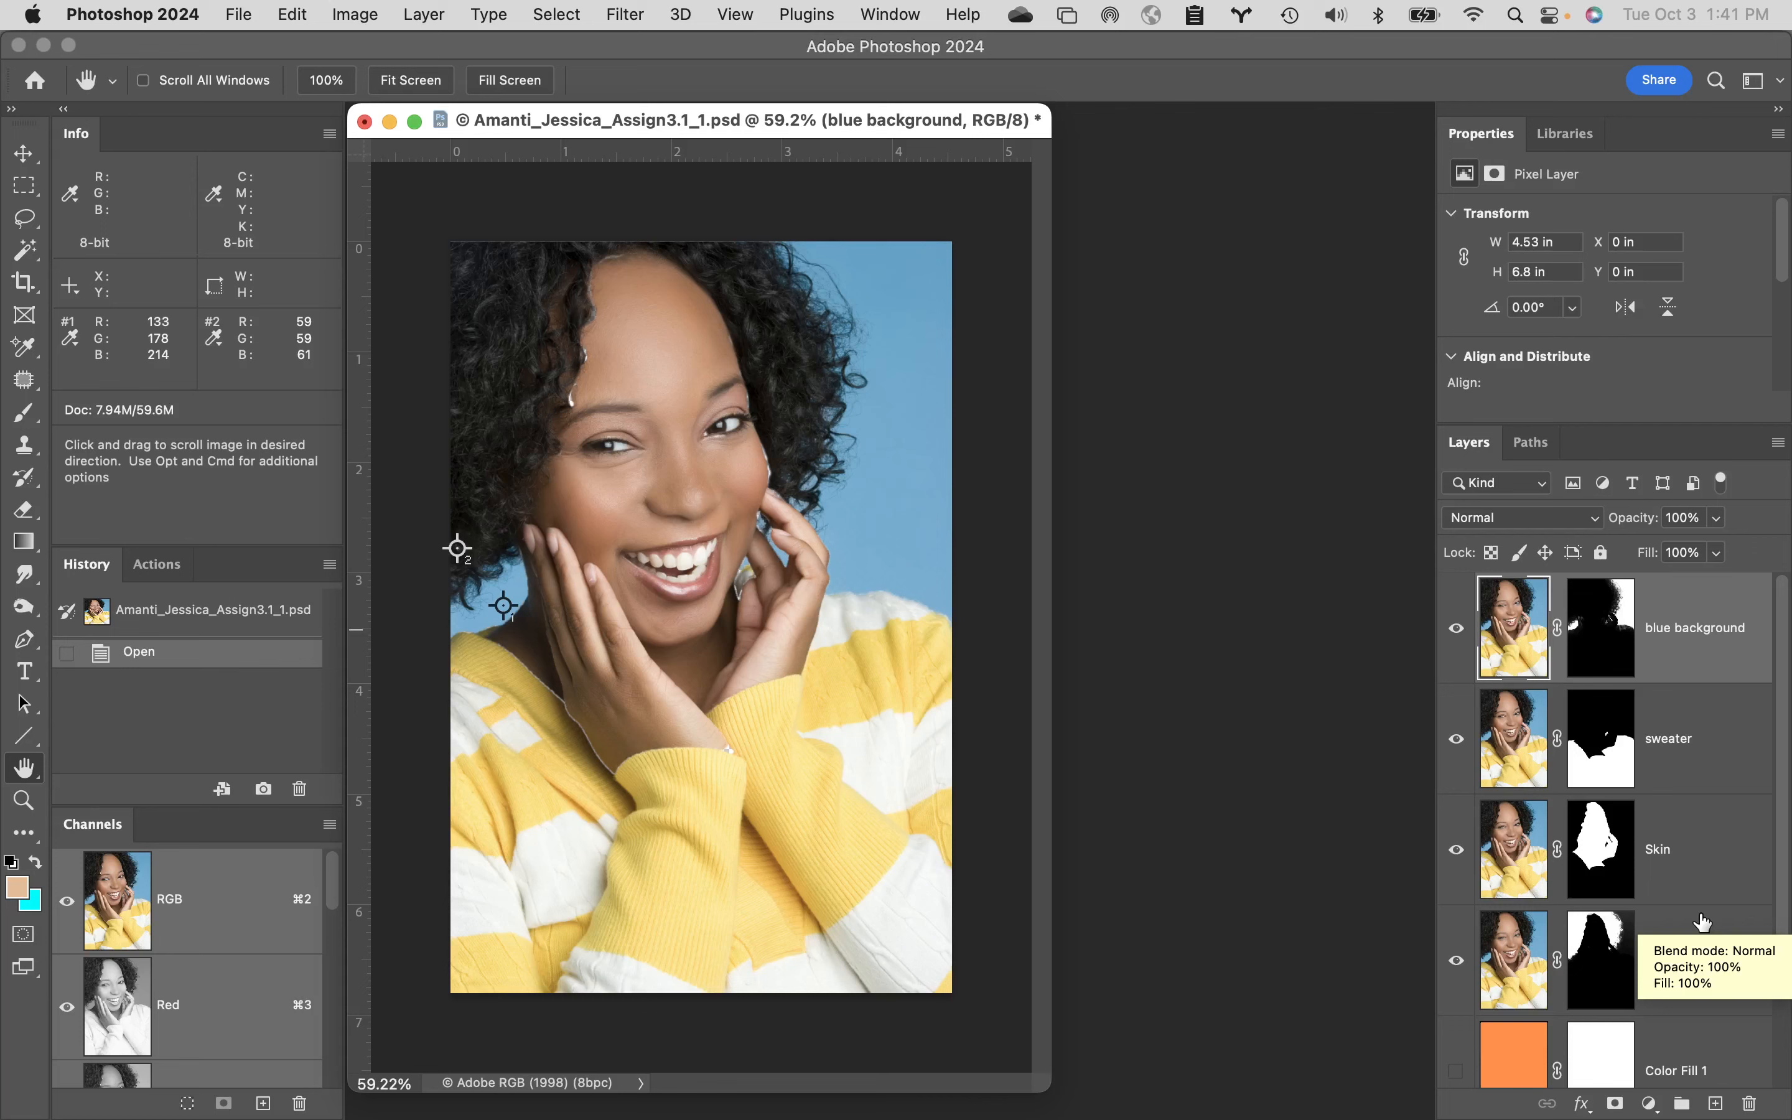
- Isolate the blue background layer again and examine its masked hair edge at 200% magnification
{"action": "left_click", "coordinate": [1459, 634], "text": "alt"}
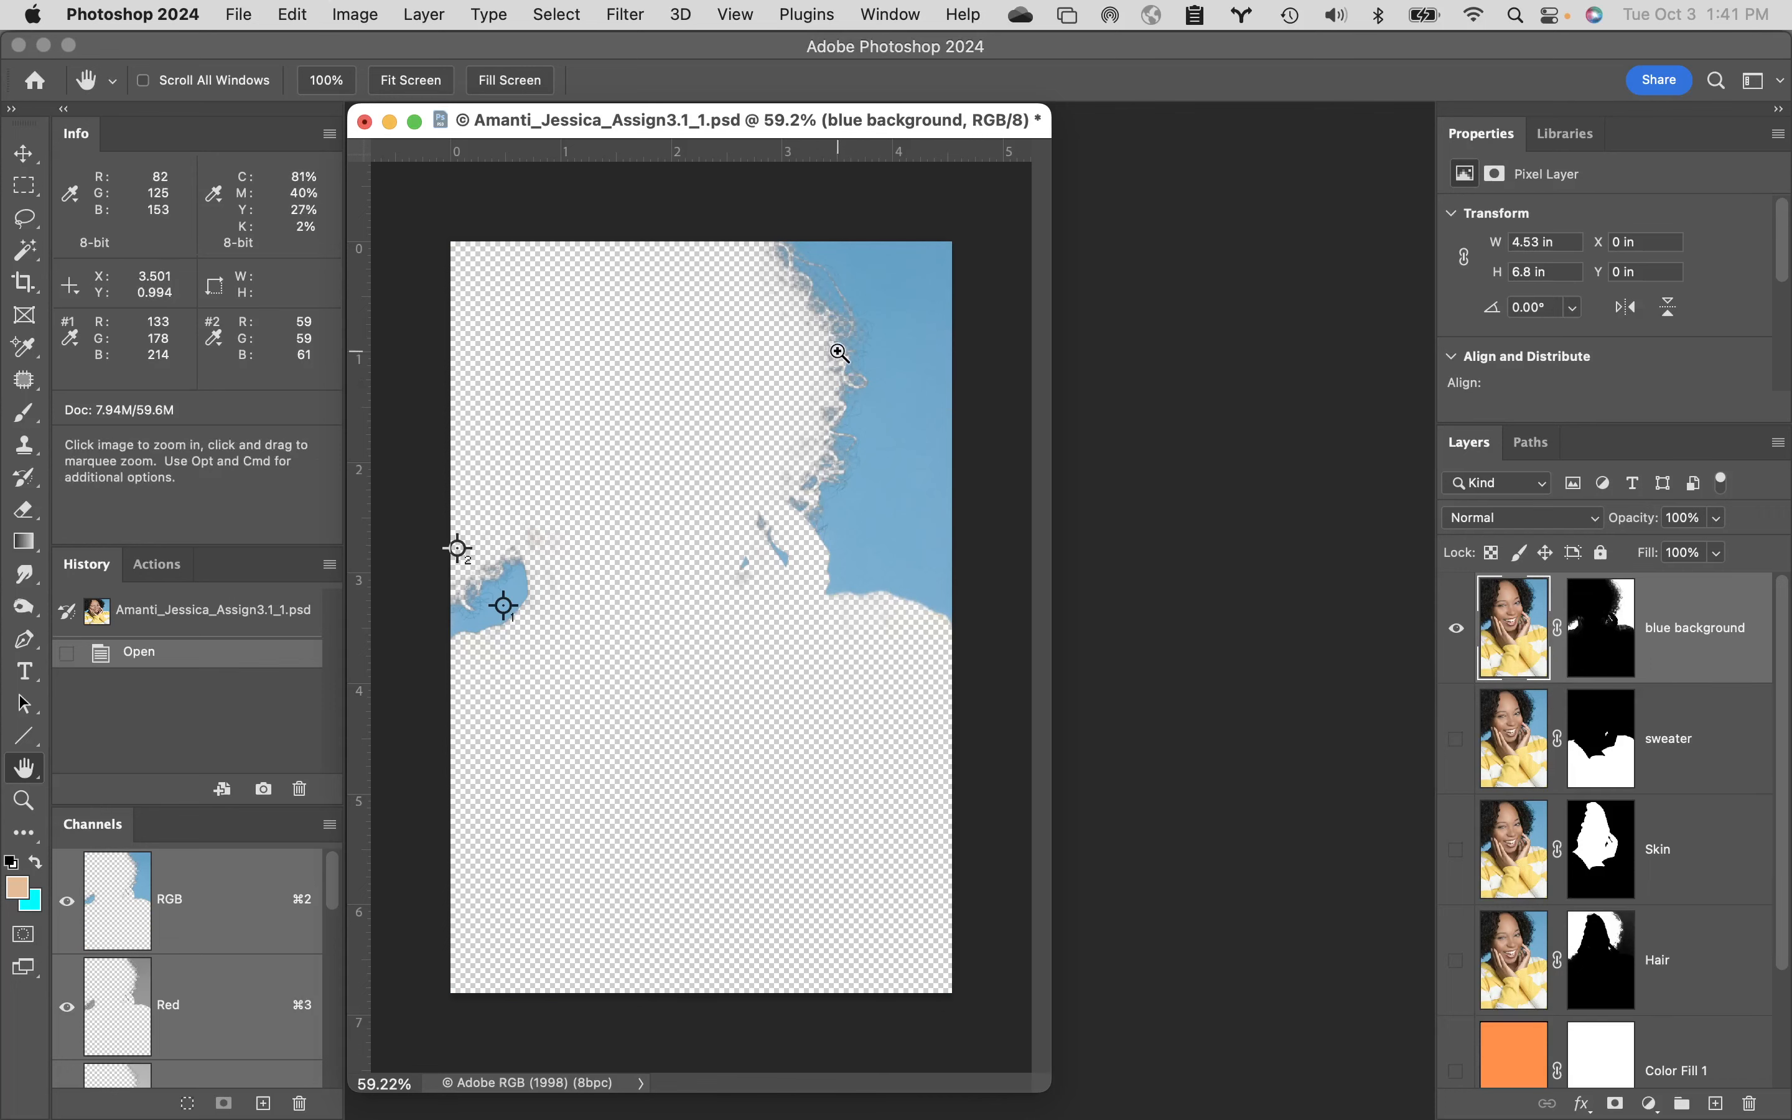
{"action": "left_click", "coordinate": [835, 303]}
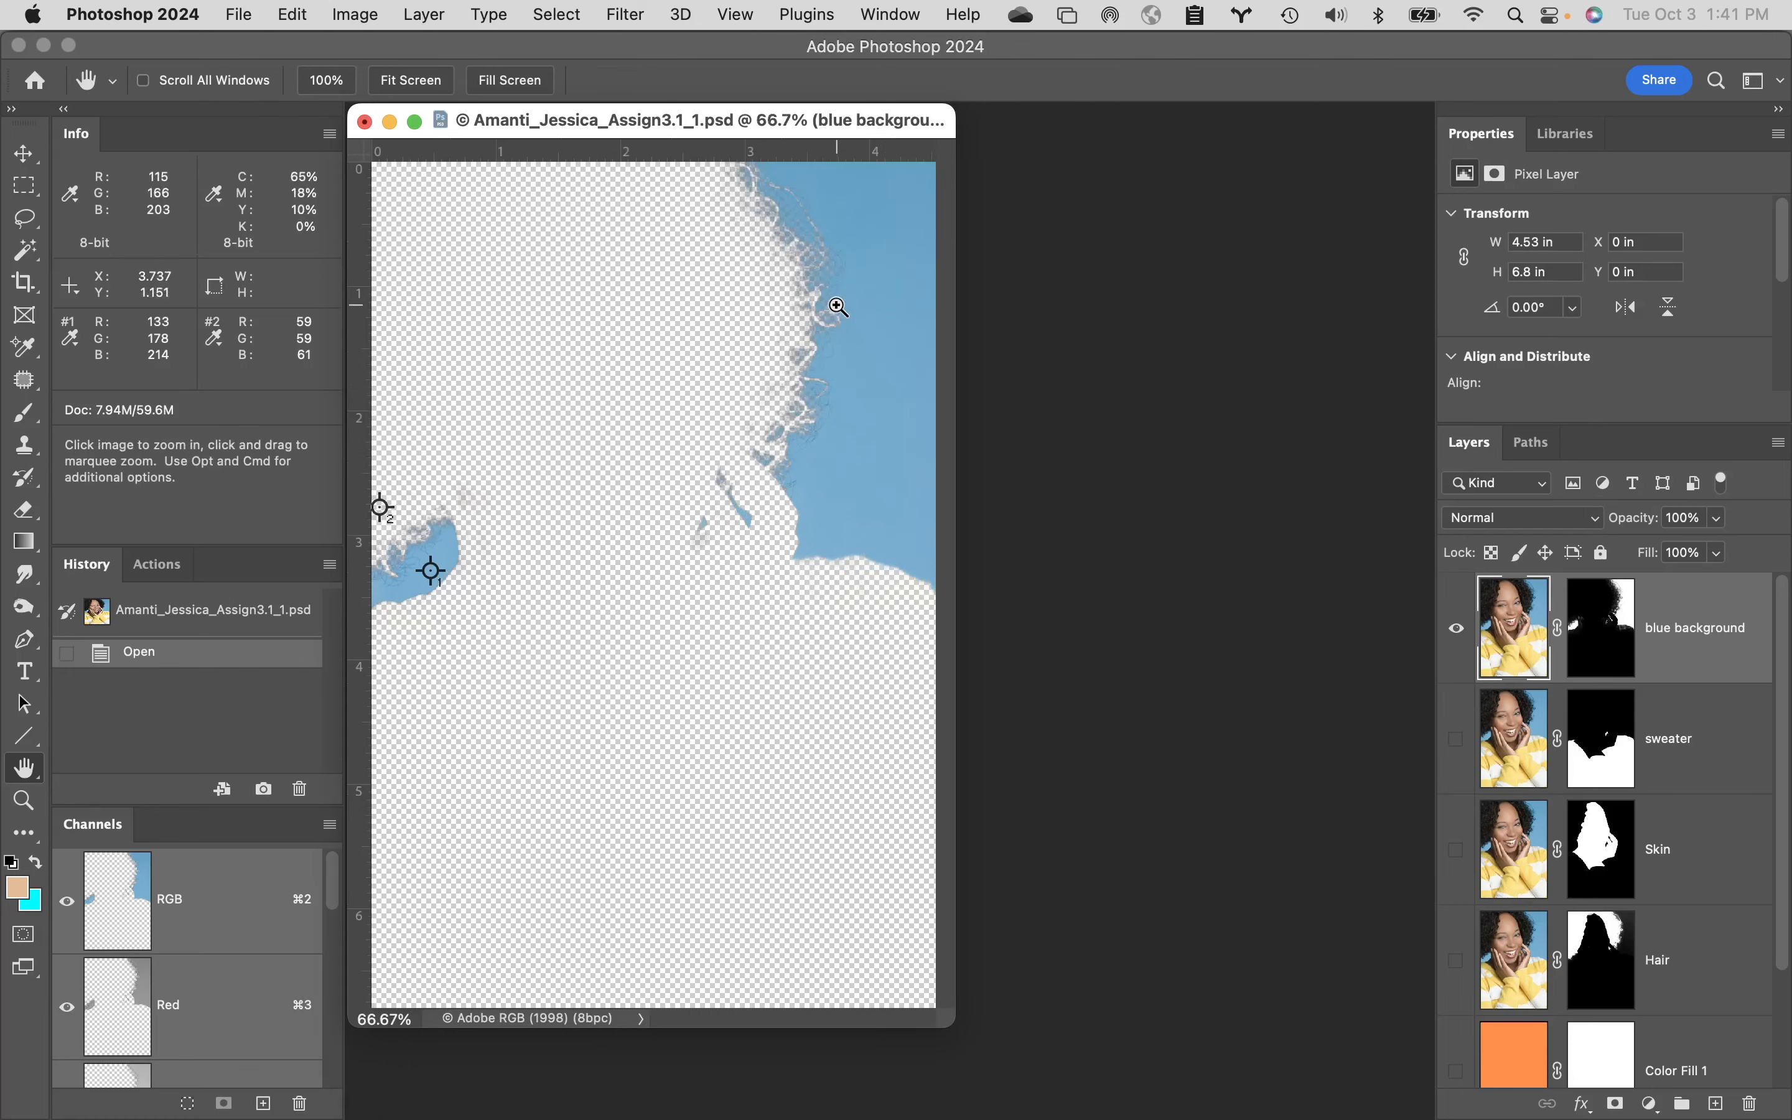
{"action": "left_click", "coordinate": [790, 280]}
{"action": "left_click", "coordinate": [1032, 332]}
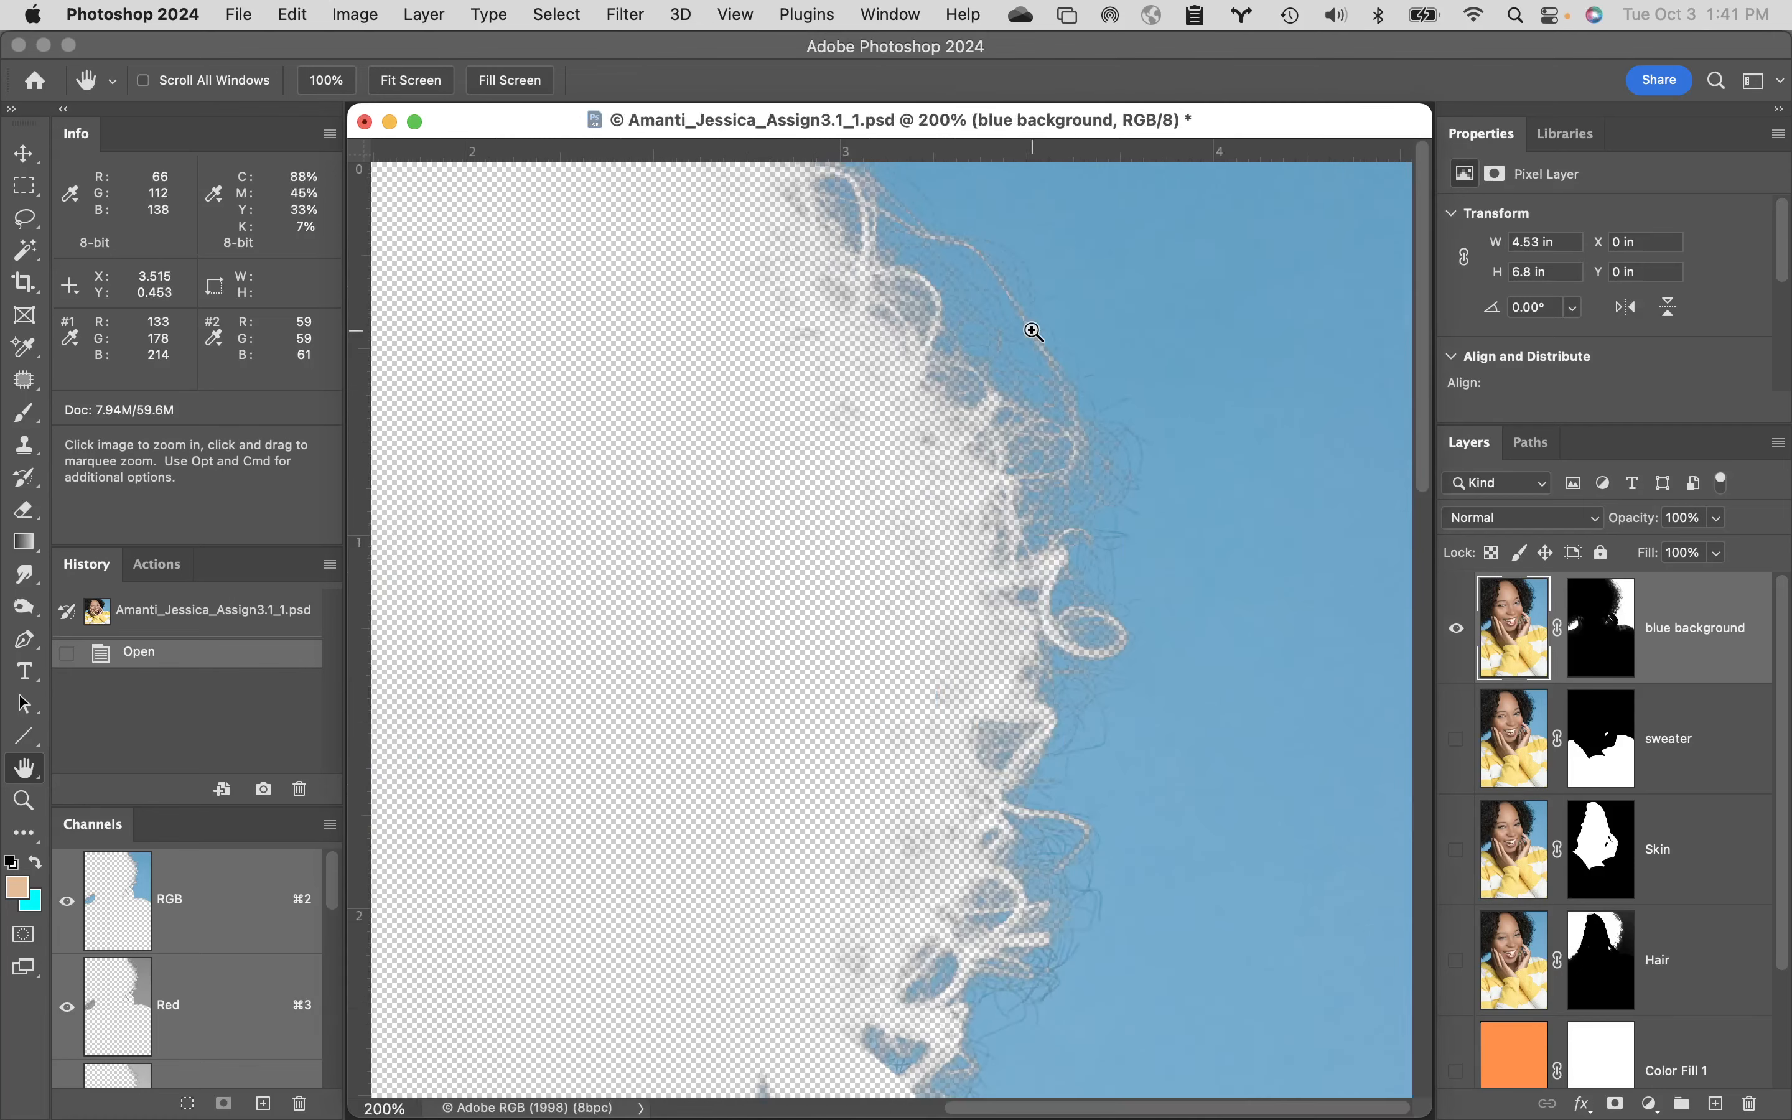
- Compare the blue background layer's grayscale mask with its masked result along the hair edge at 300% magnification
{"action": "left_click", "coordinate": [1033, 335]}
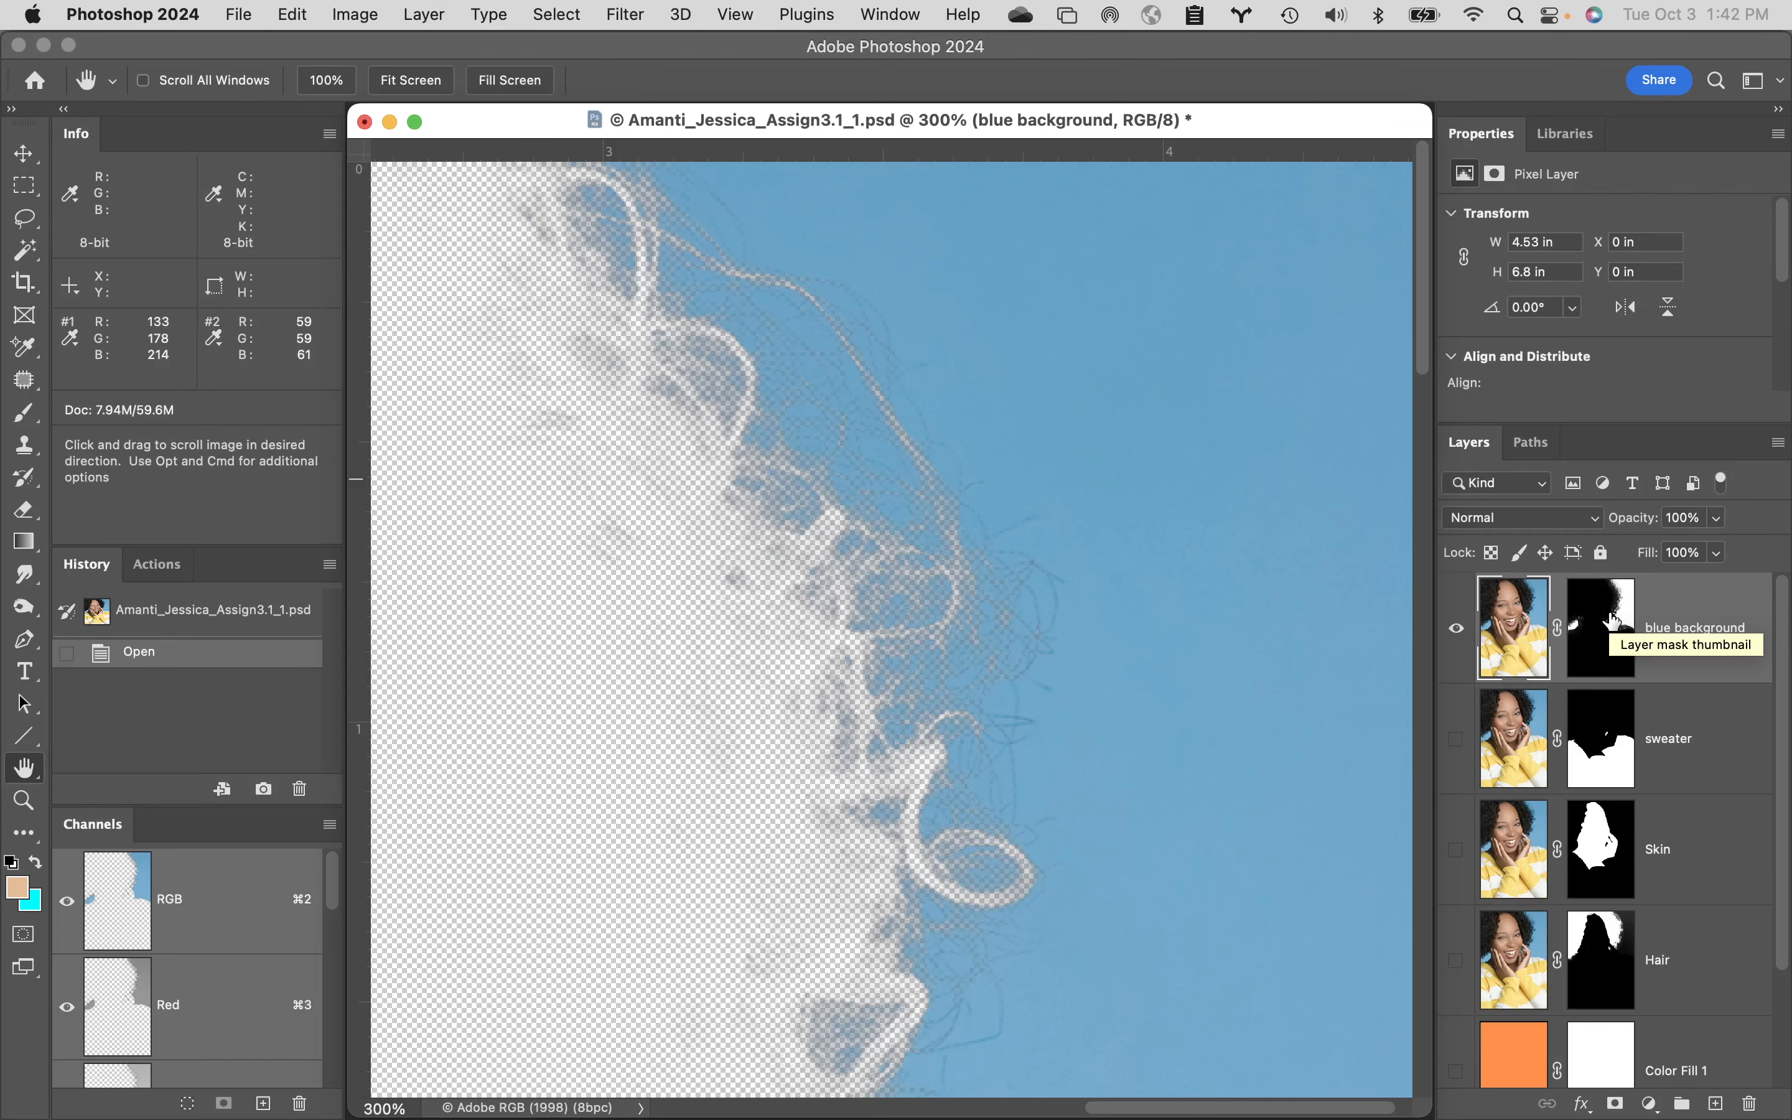
{"action": "left_click", "coordinate": [1613, 620], "text": "alt"}
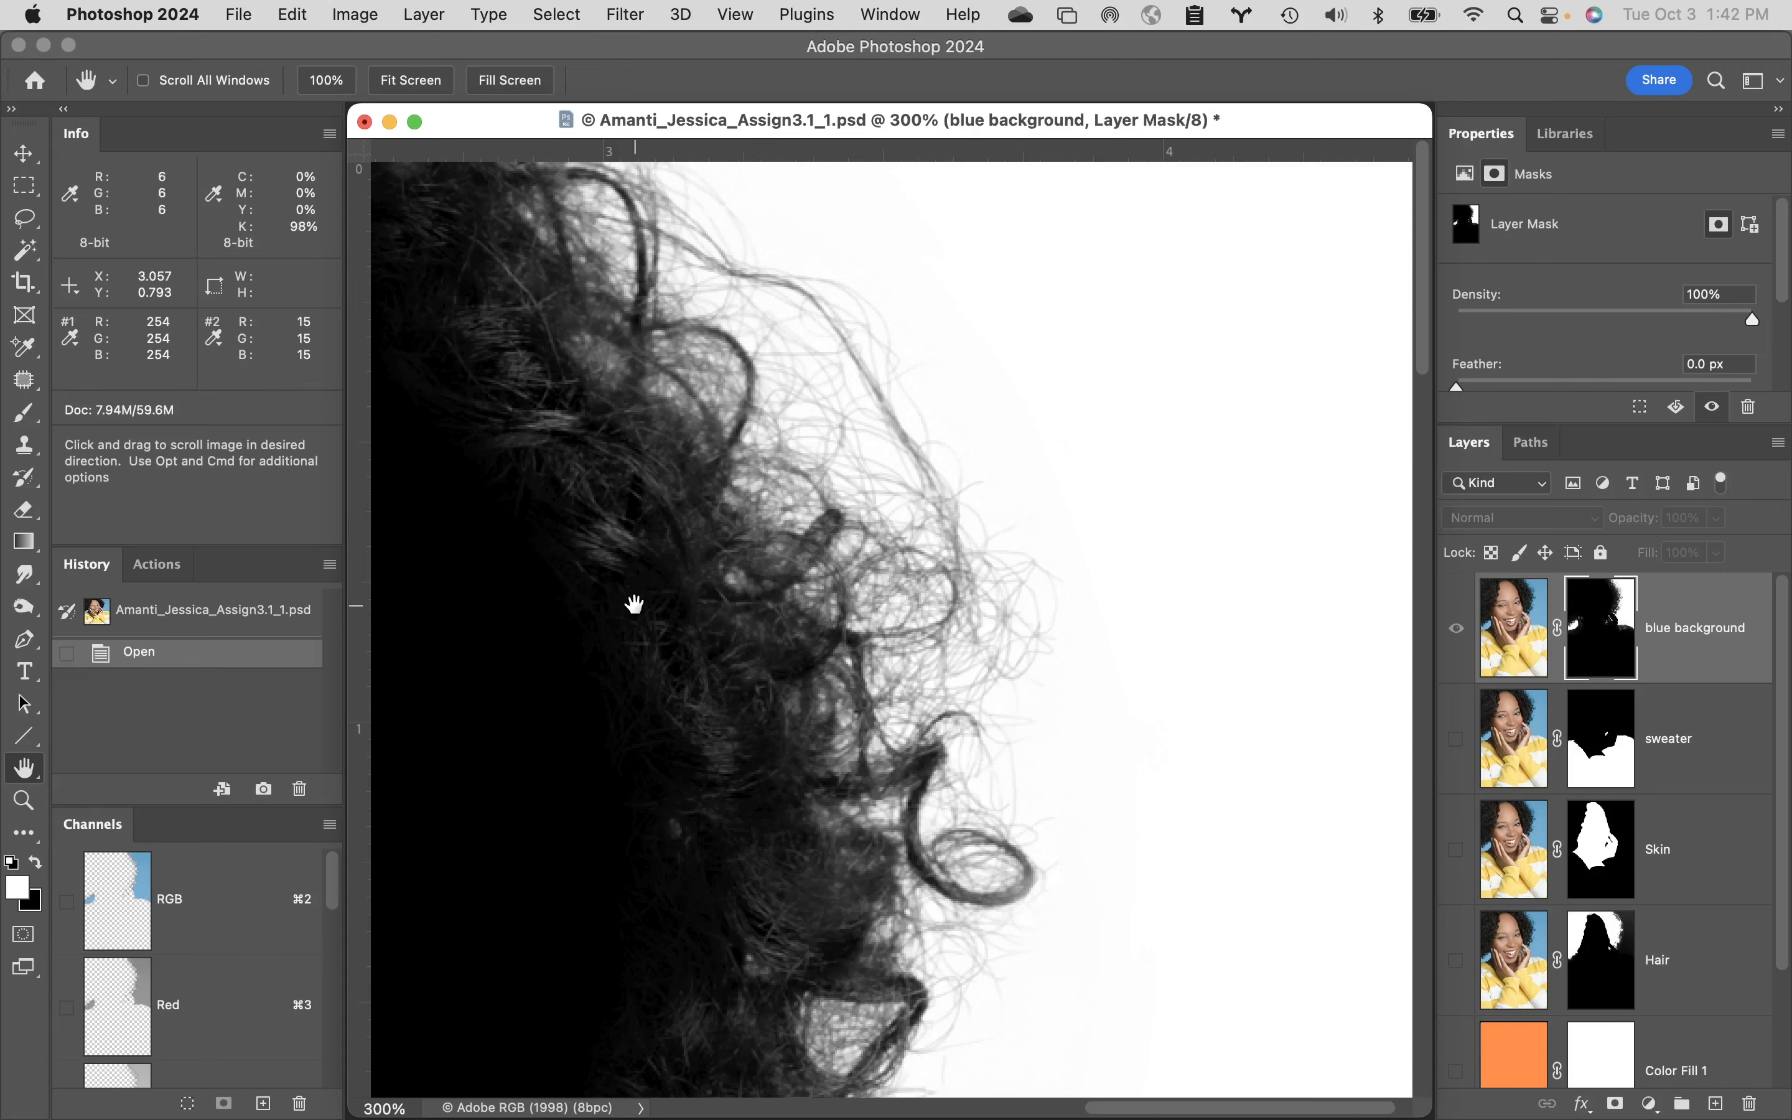
{"action": "left_click_drag", "start_coordinate": [634, 605], "coordinate": [920, 587]}
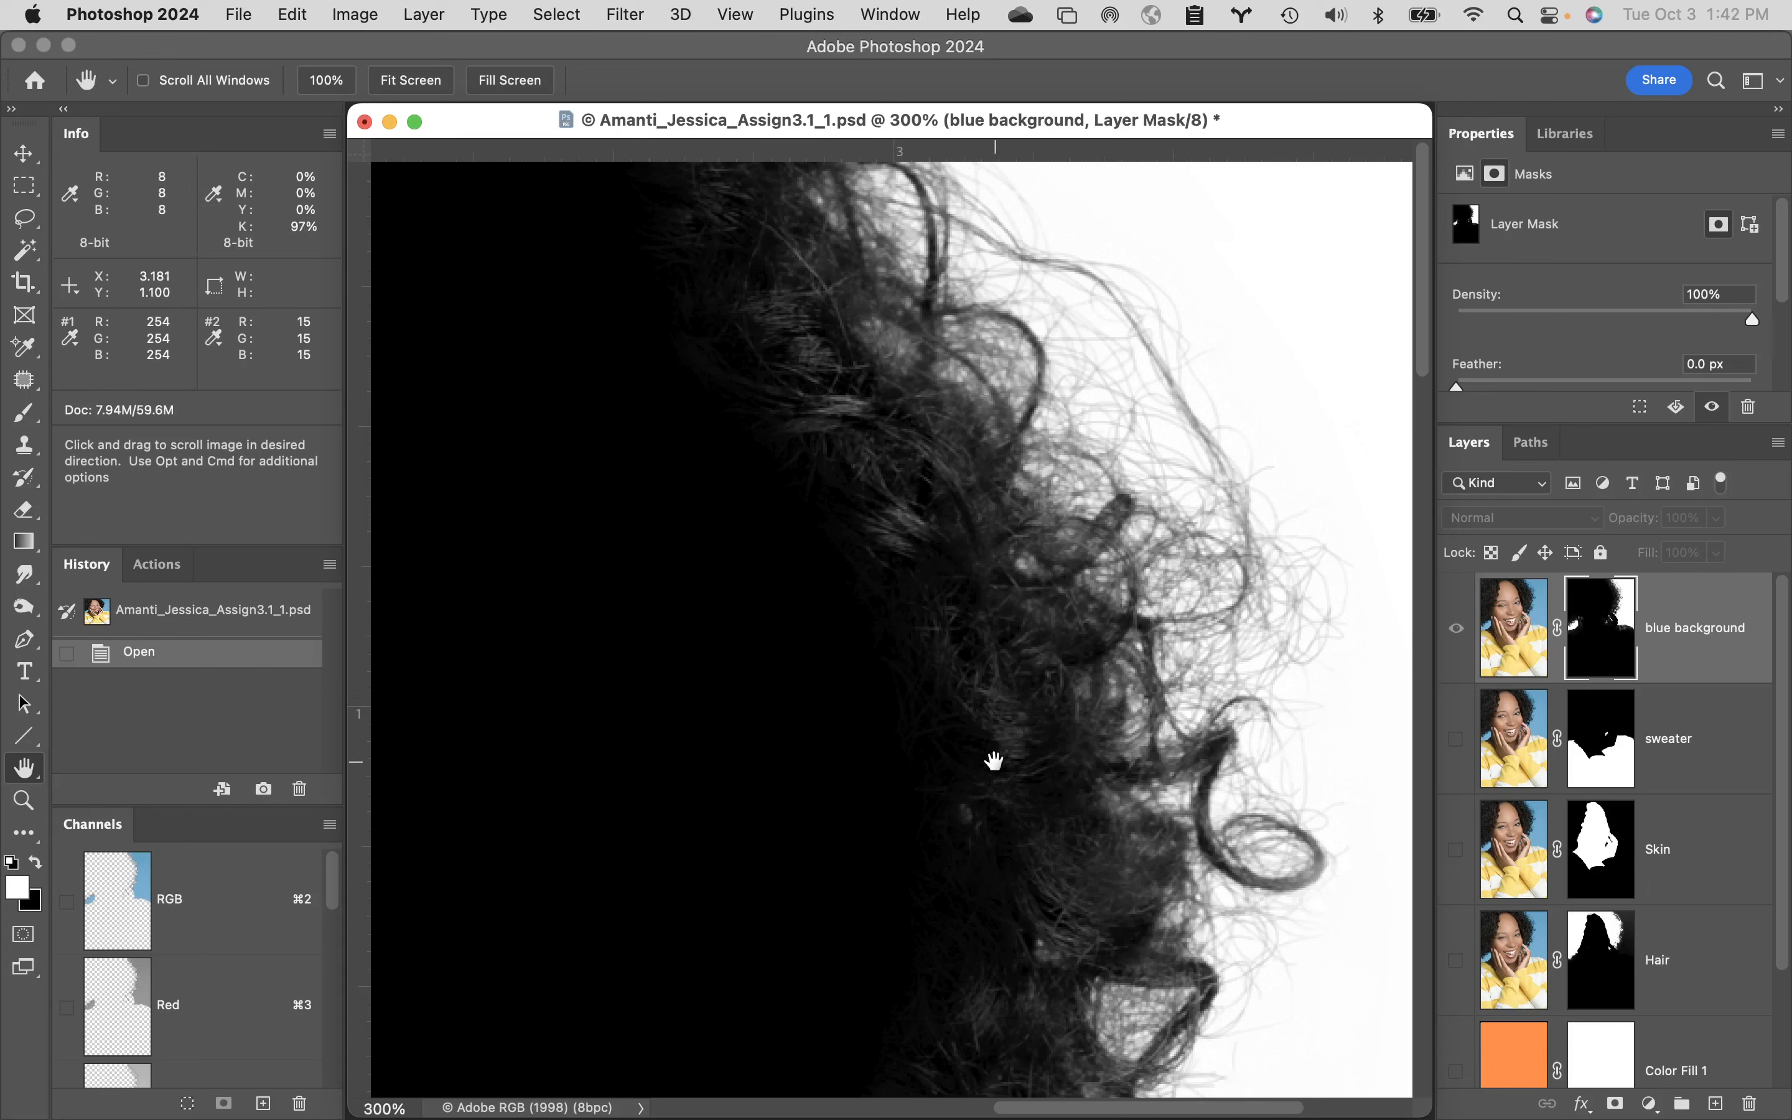
{"action": "left_click", "coordinate": [1598, 639], "text": "alt"}
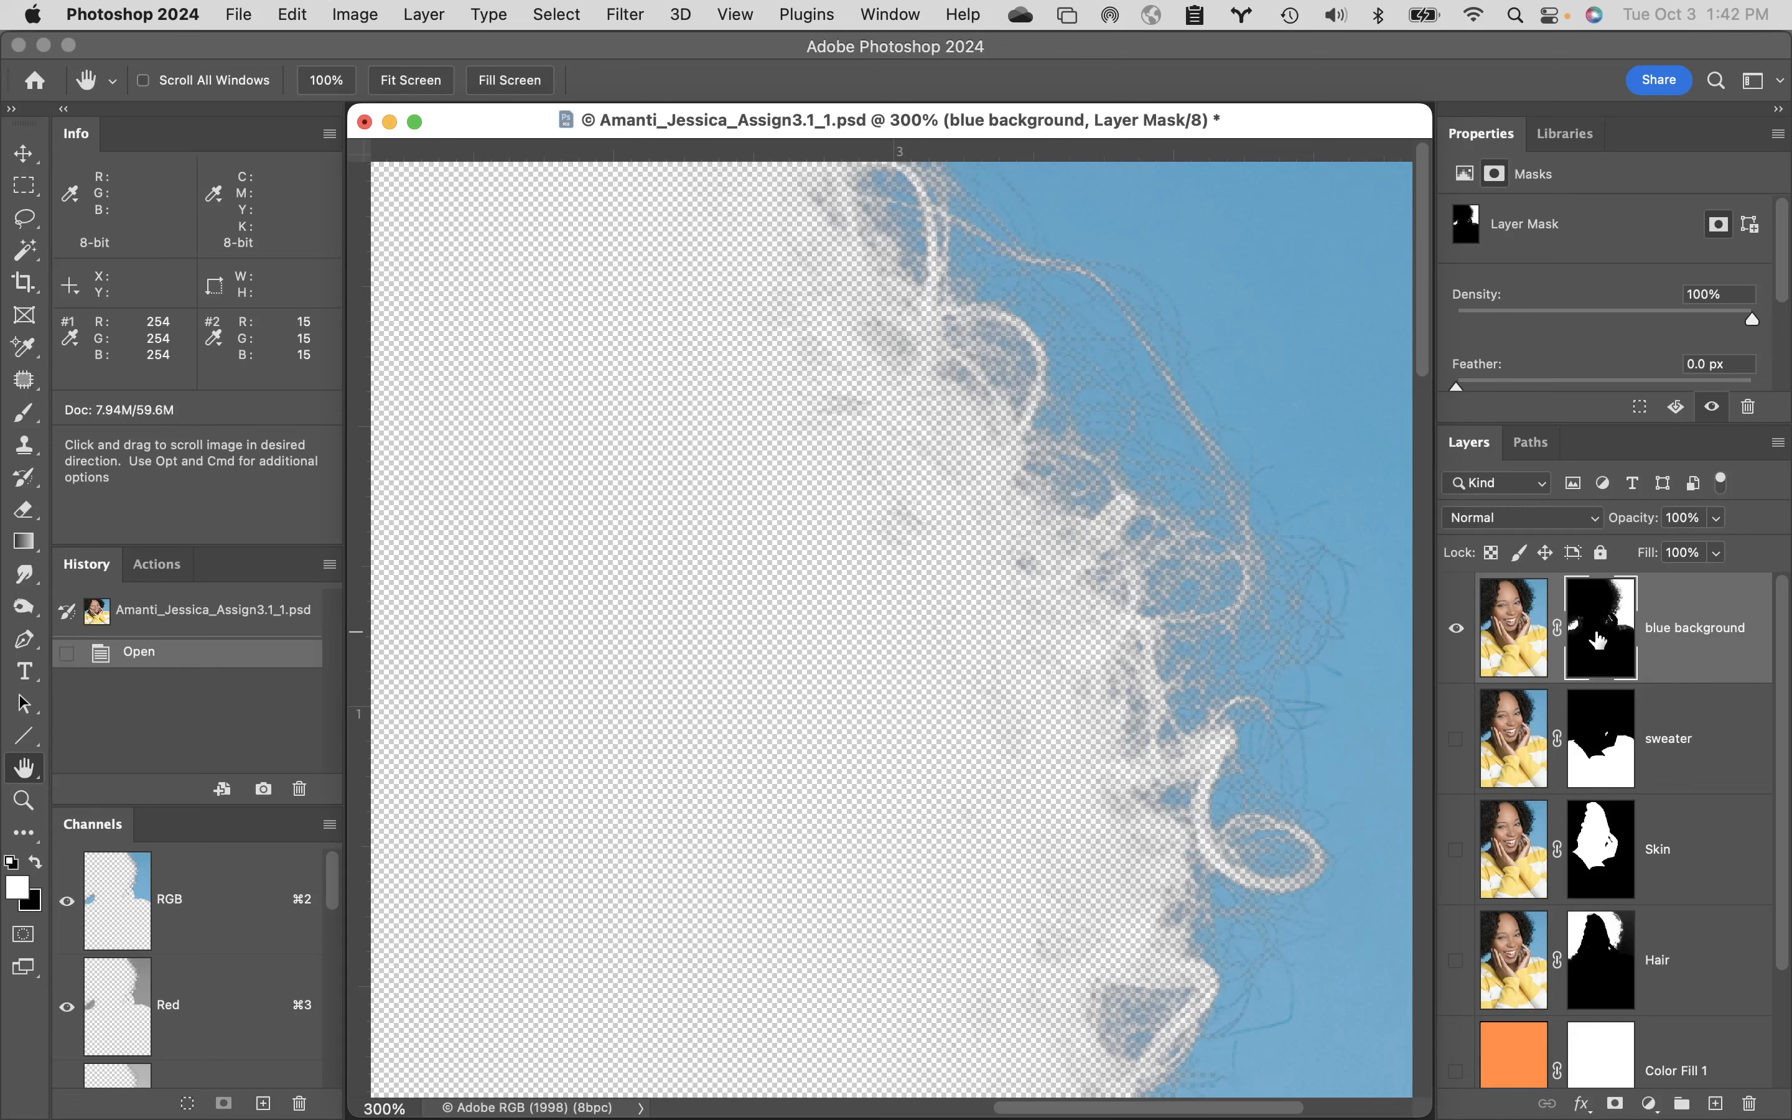
{"action": "left_click", "coordinate": [1599, 640], "text": "alt"}
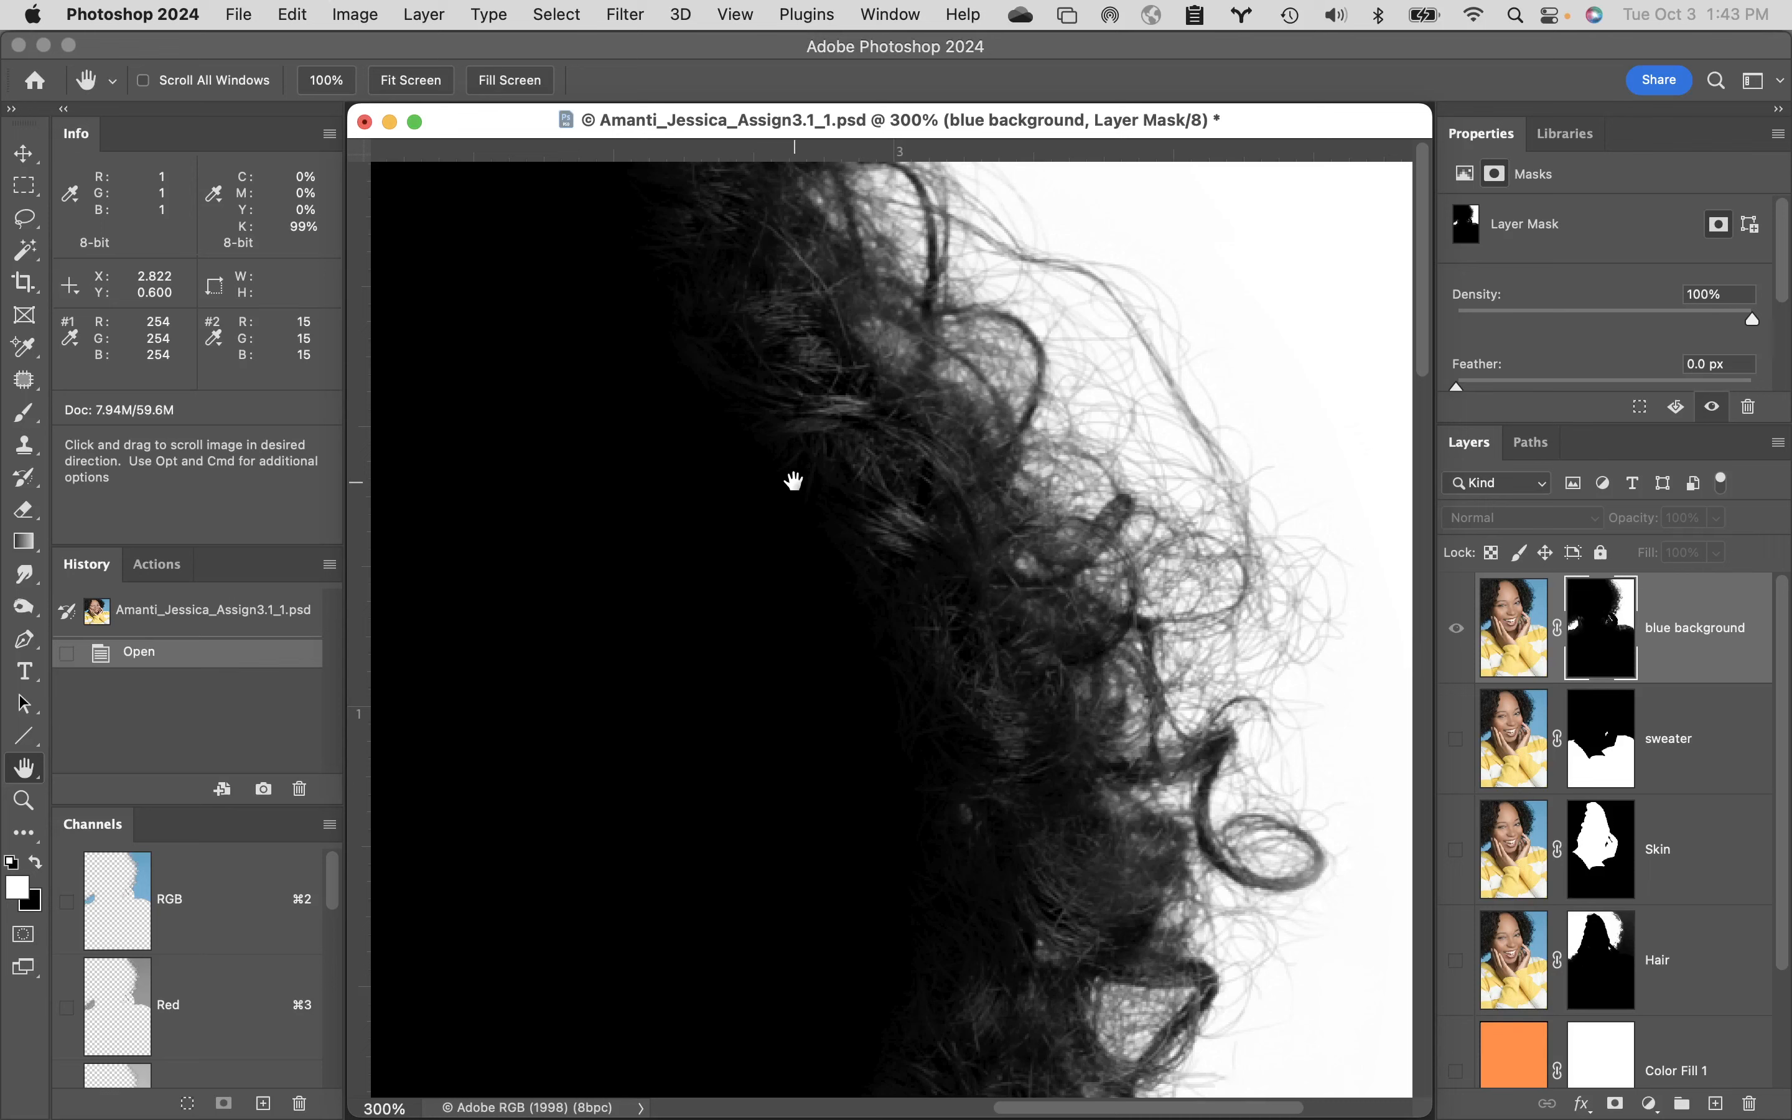
- Set up a black Brush at 300 px with 4% hardness for retouching the blue background layer's mask
{"action": "key", "text": "b"}
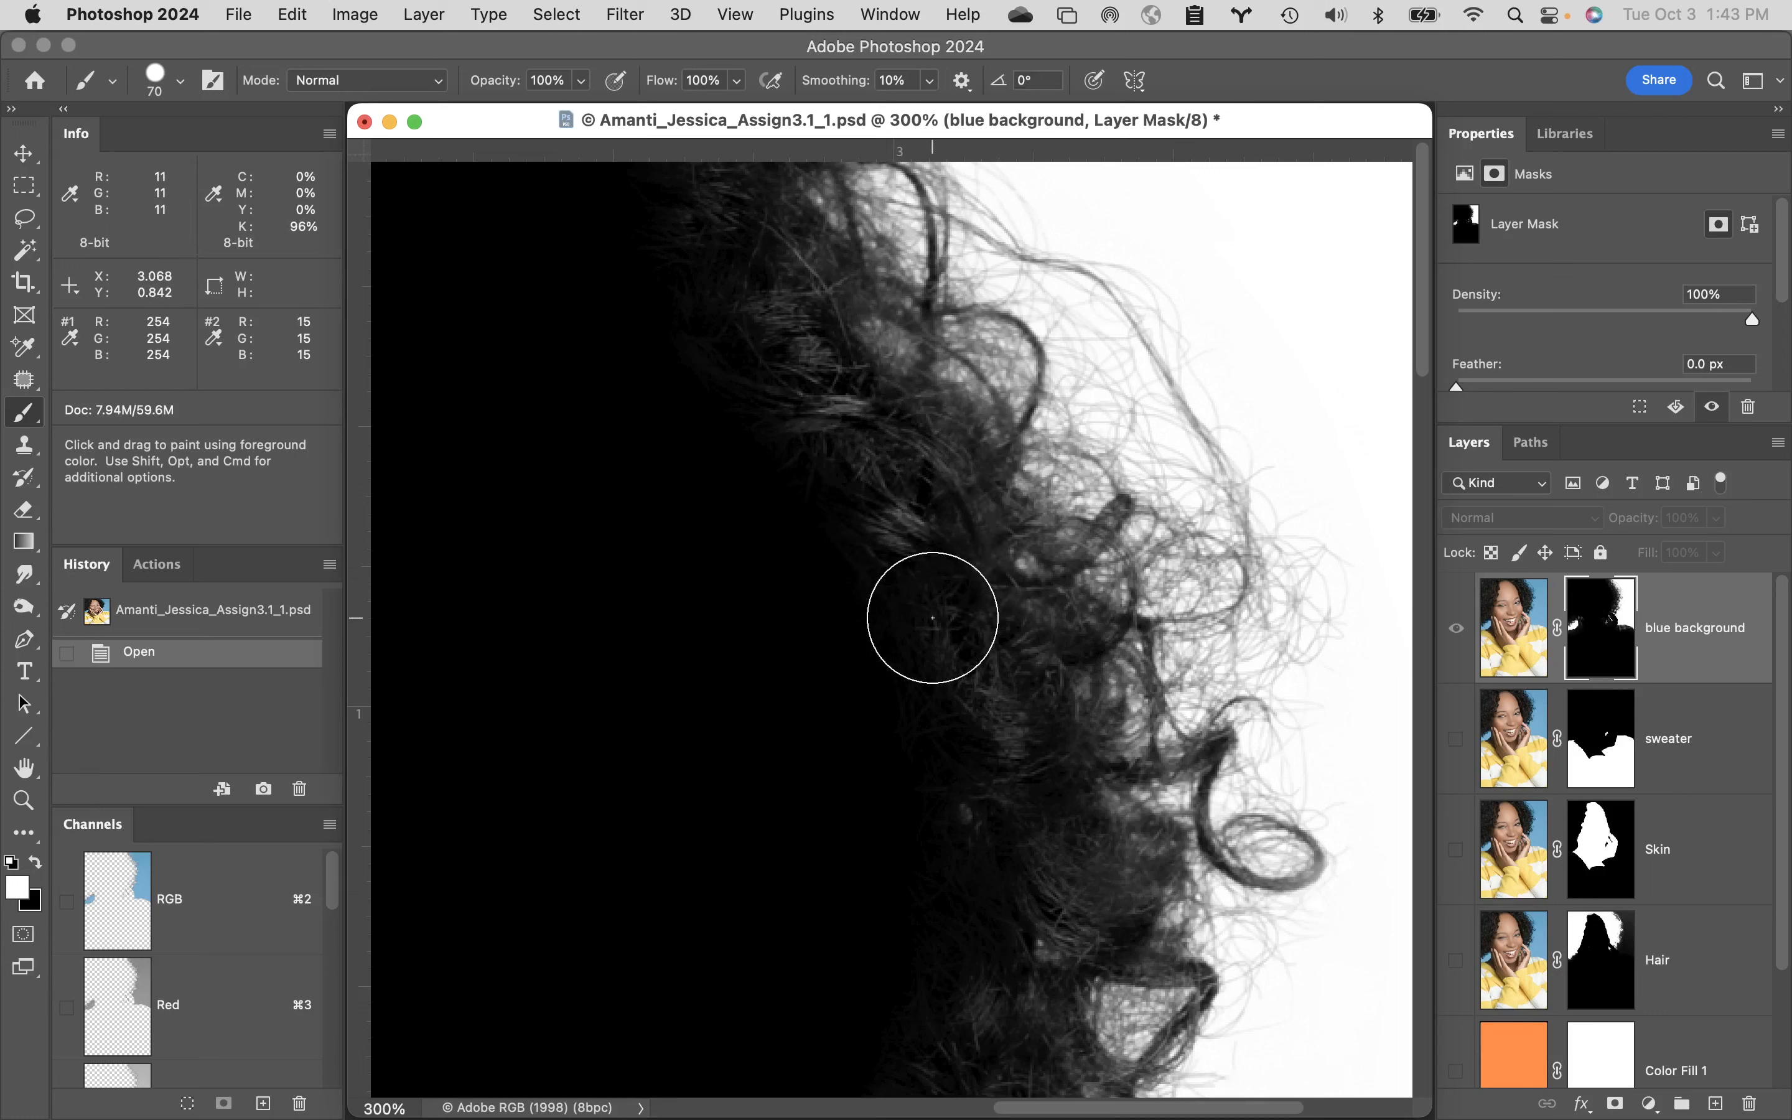
{"action": "key", "text": "bracketright"}
{"action": "key", "text": "bracketright"}
{"action": "key", "text": "bracketright"}
{"action": "key", "text": "bracketright"}
{"action": "key", "text": "bracketright"}
{"action": "key", "text": "bracketright"}
{"action": "key", "text": "bracketright"}
{"action": "key", "text": "bracketright"}
{"action": "key", "text": "bracketright"}
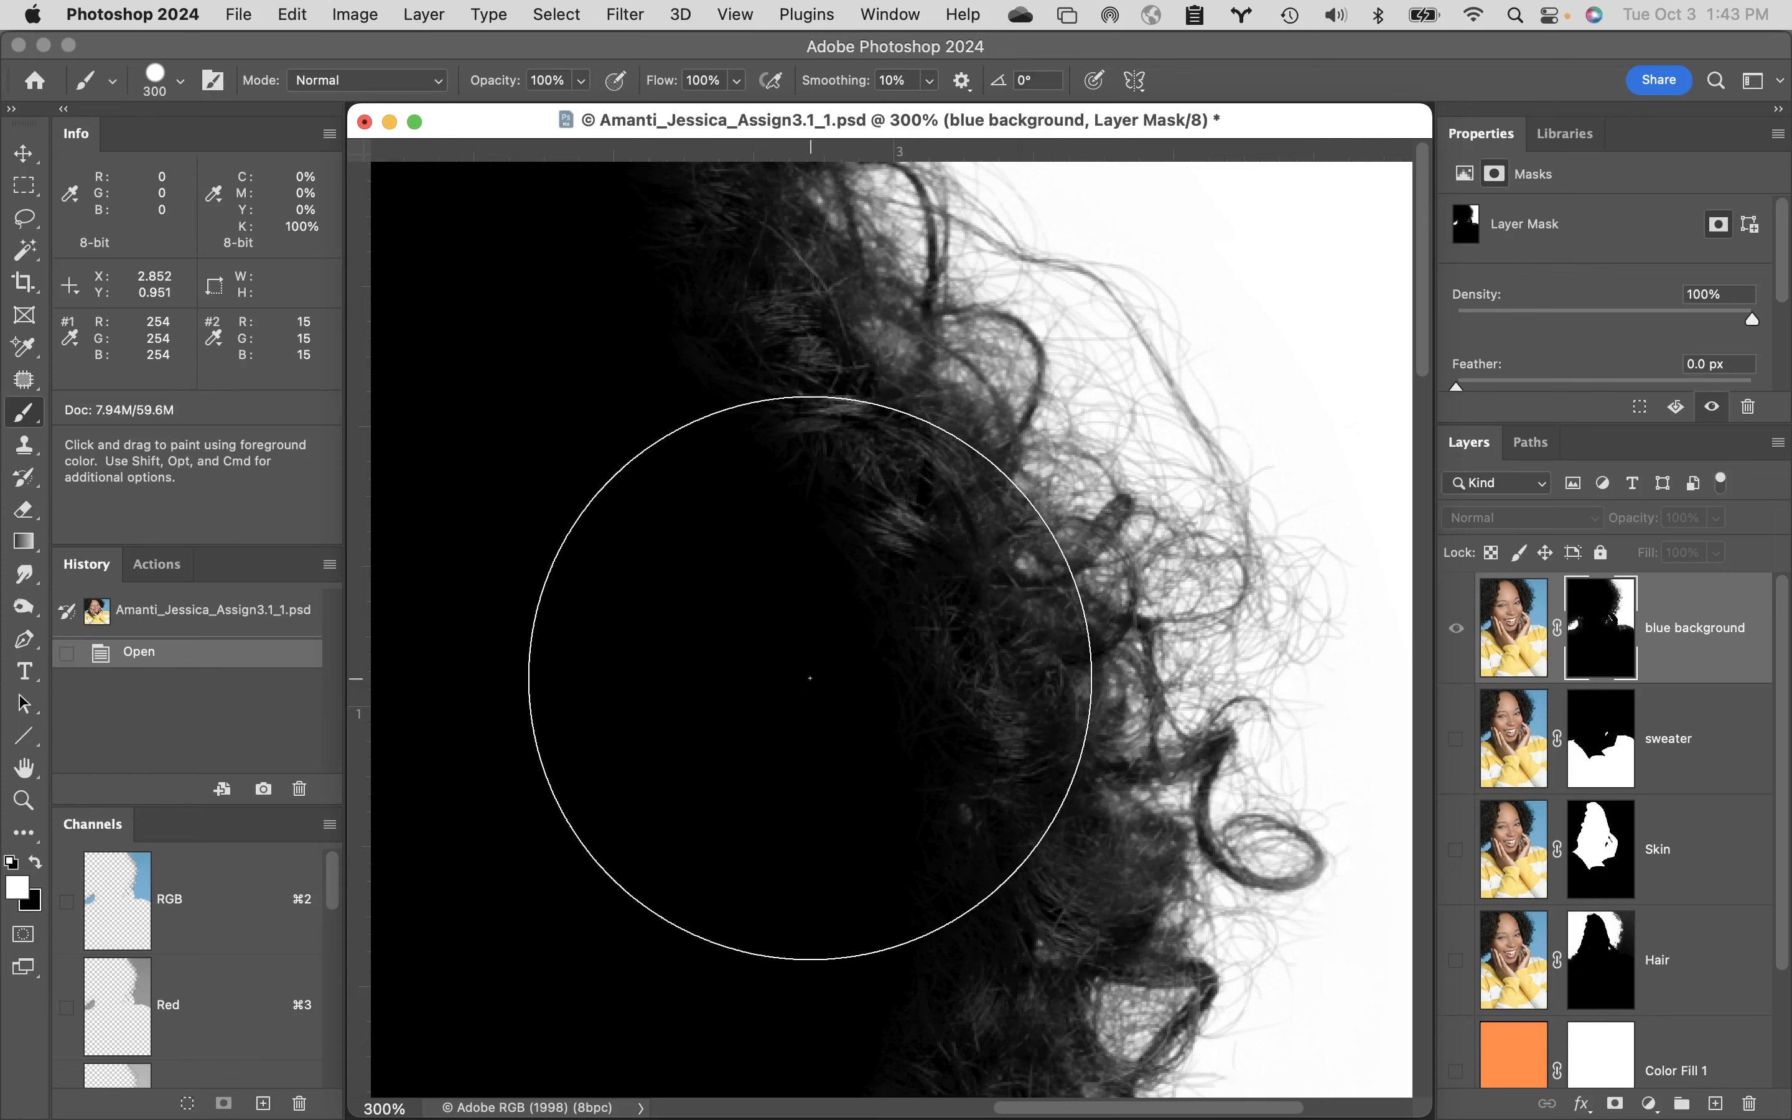
{"action": "left_click", "coordinate": [181, 82]}
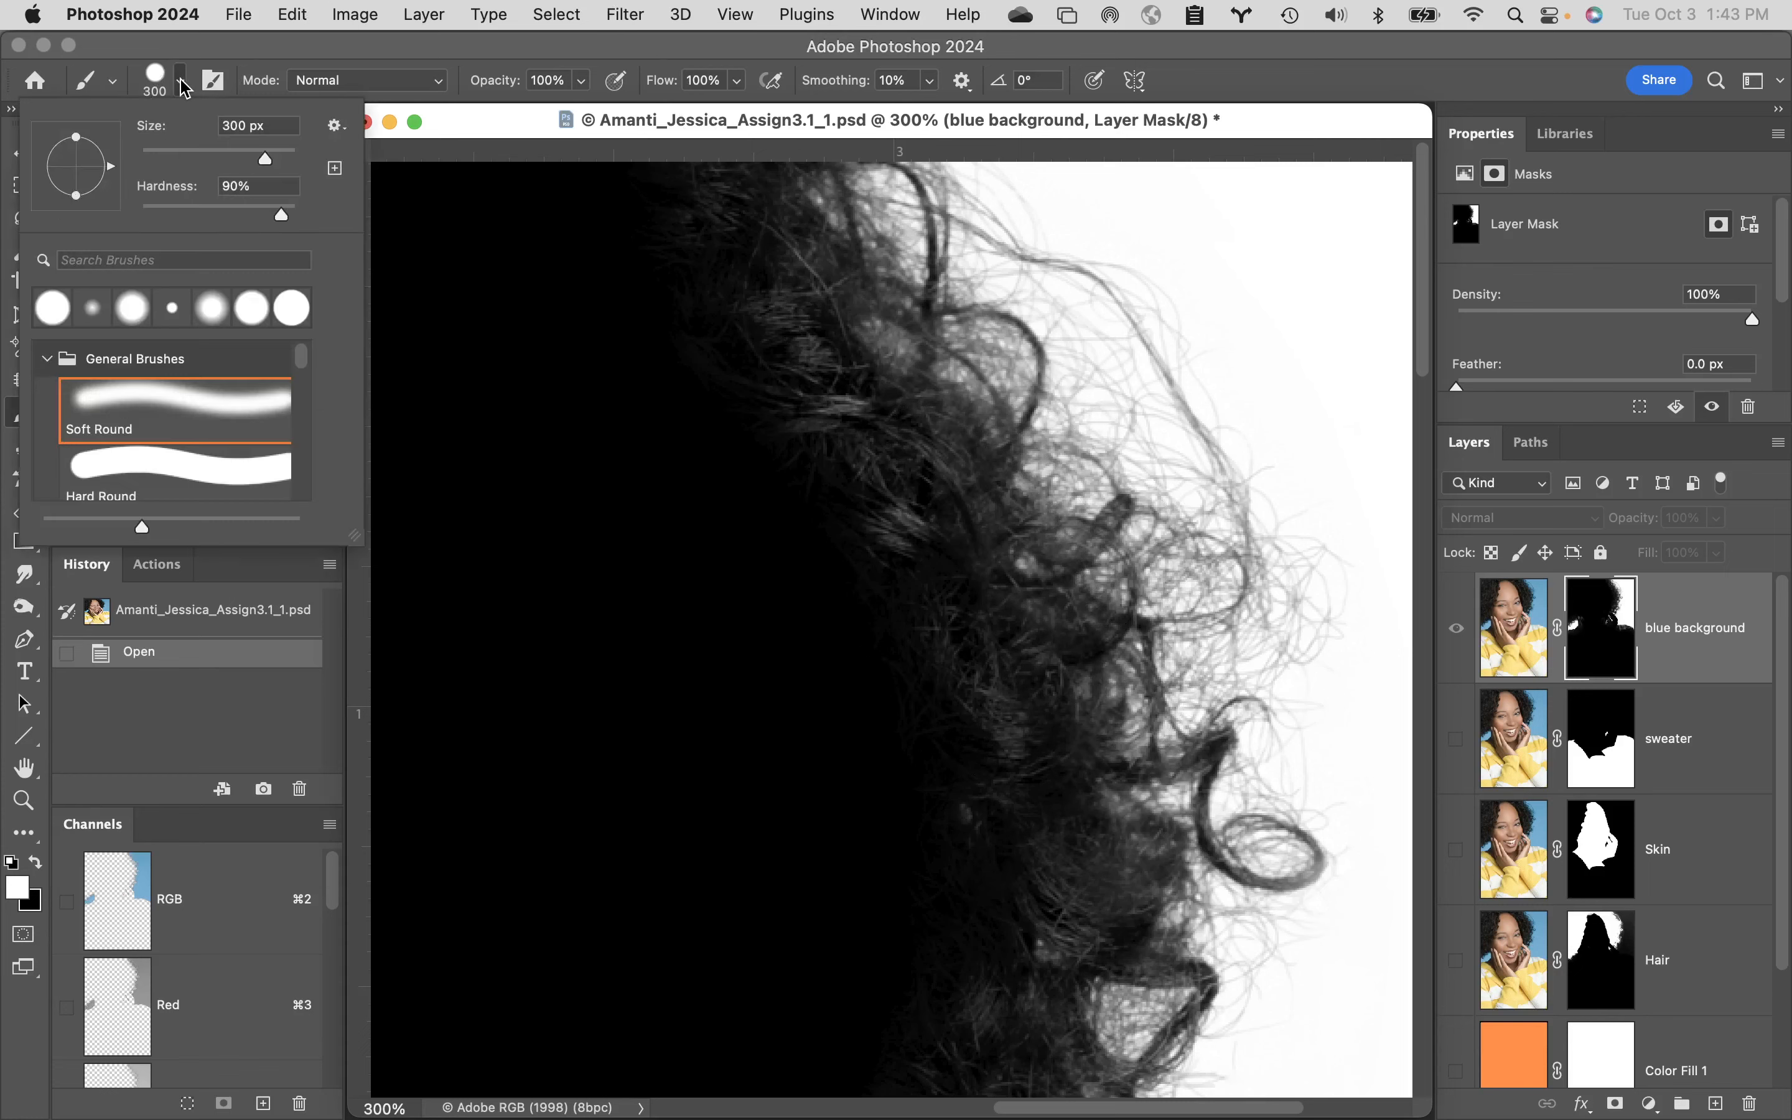
{"action": "left_click", "coordinate": [148, 215]}
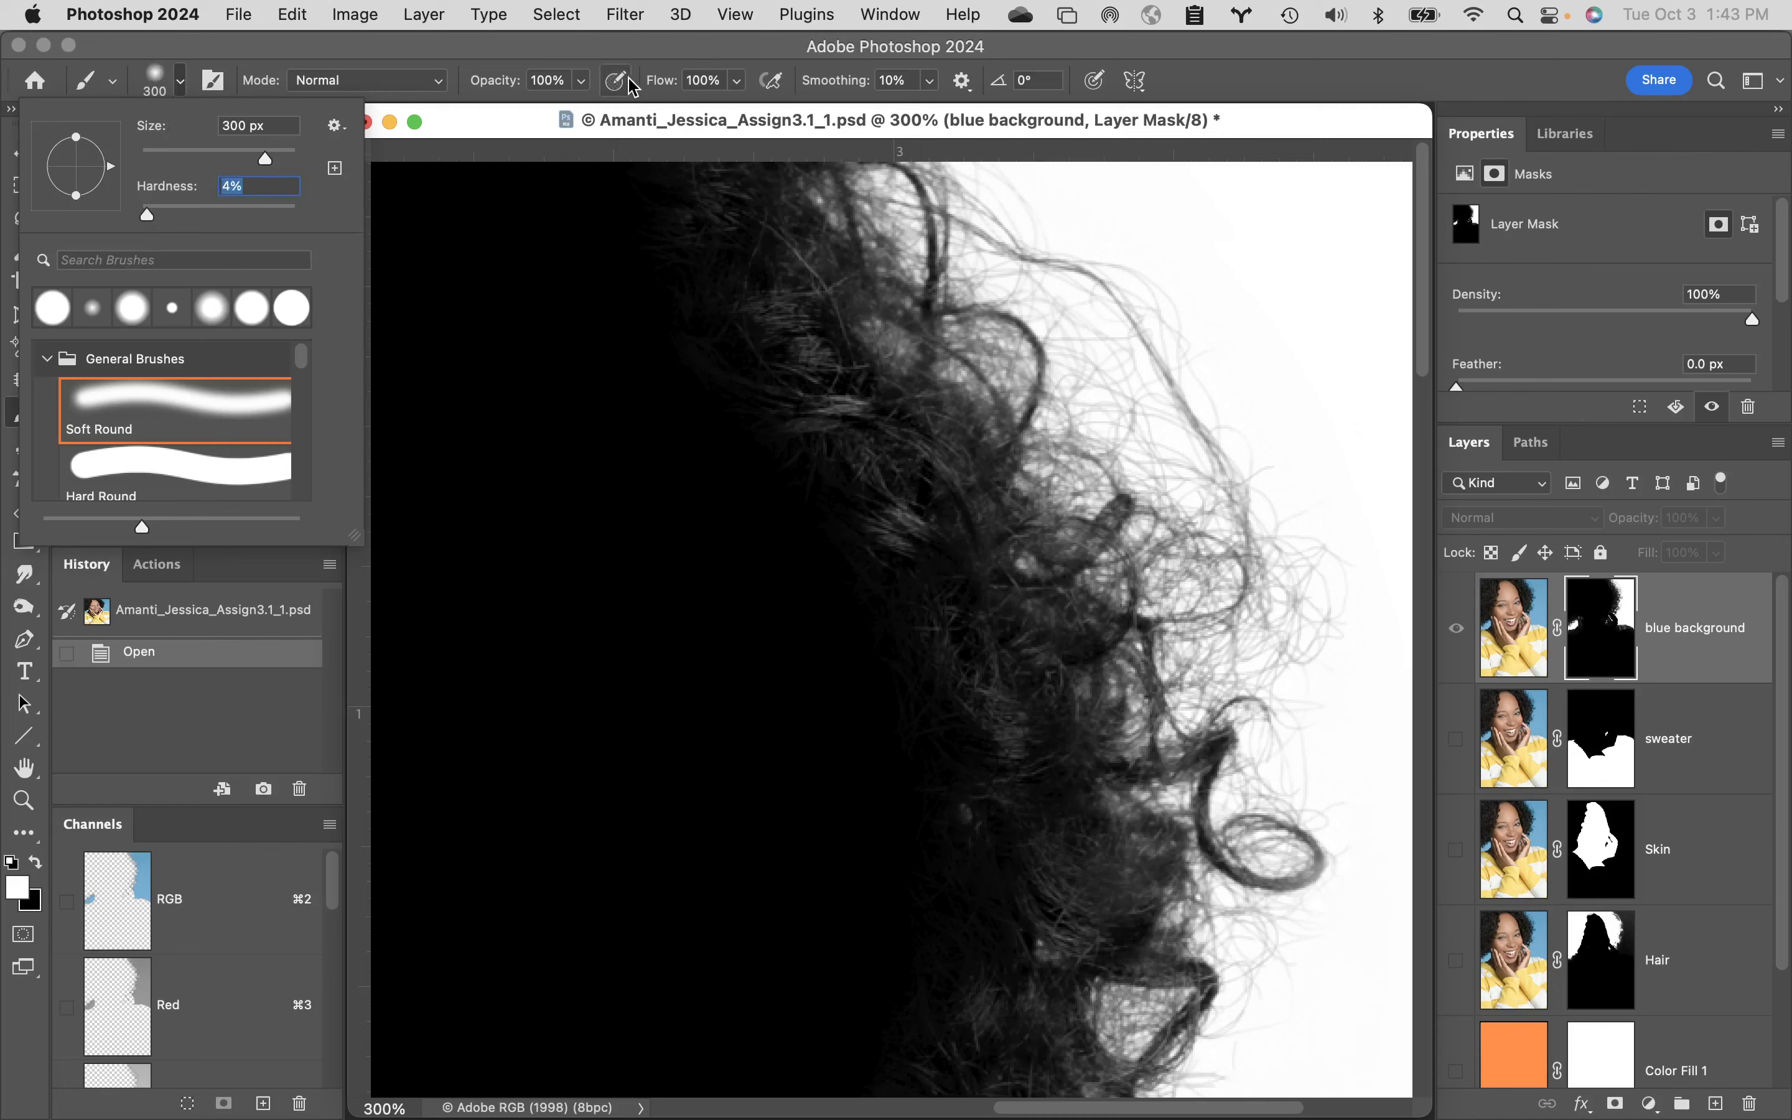
{"action": "left_click", "coordinate": [626, 44]}
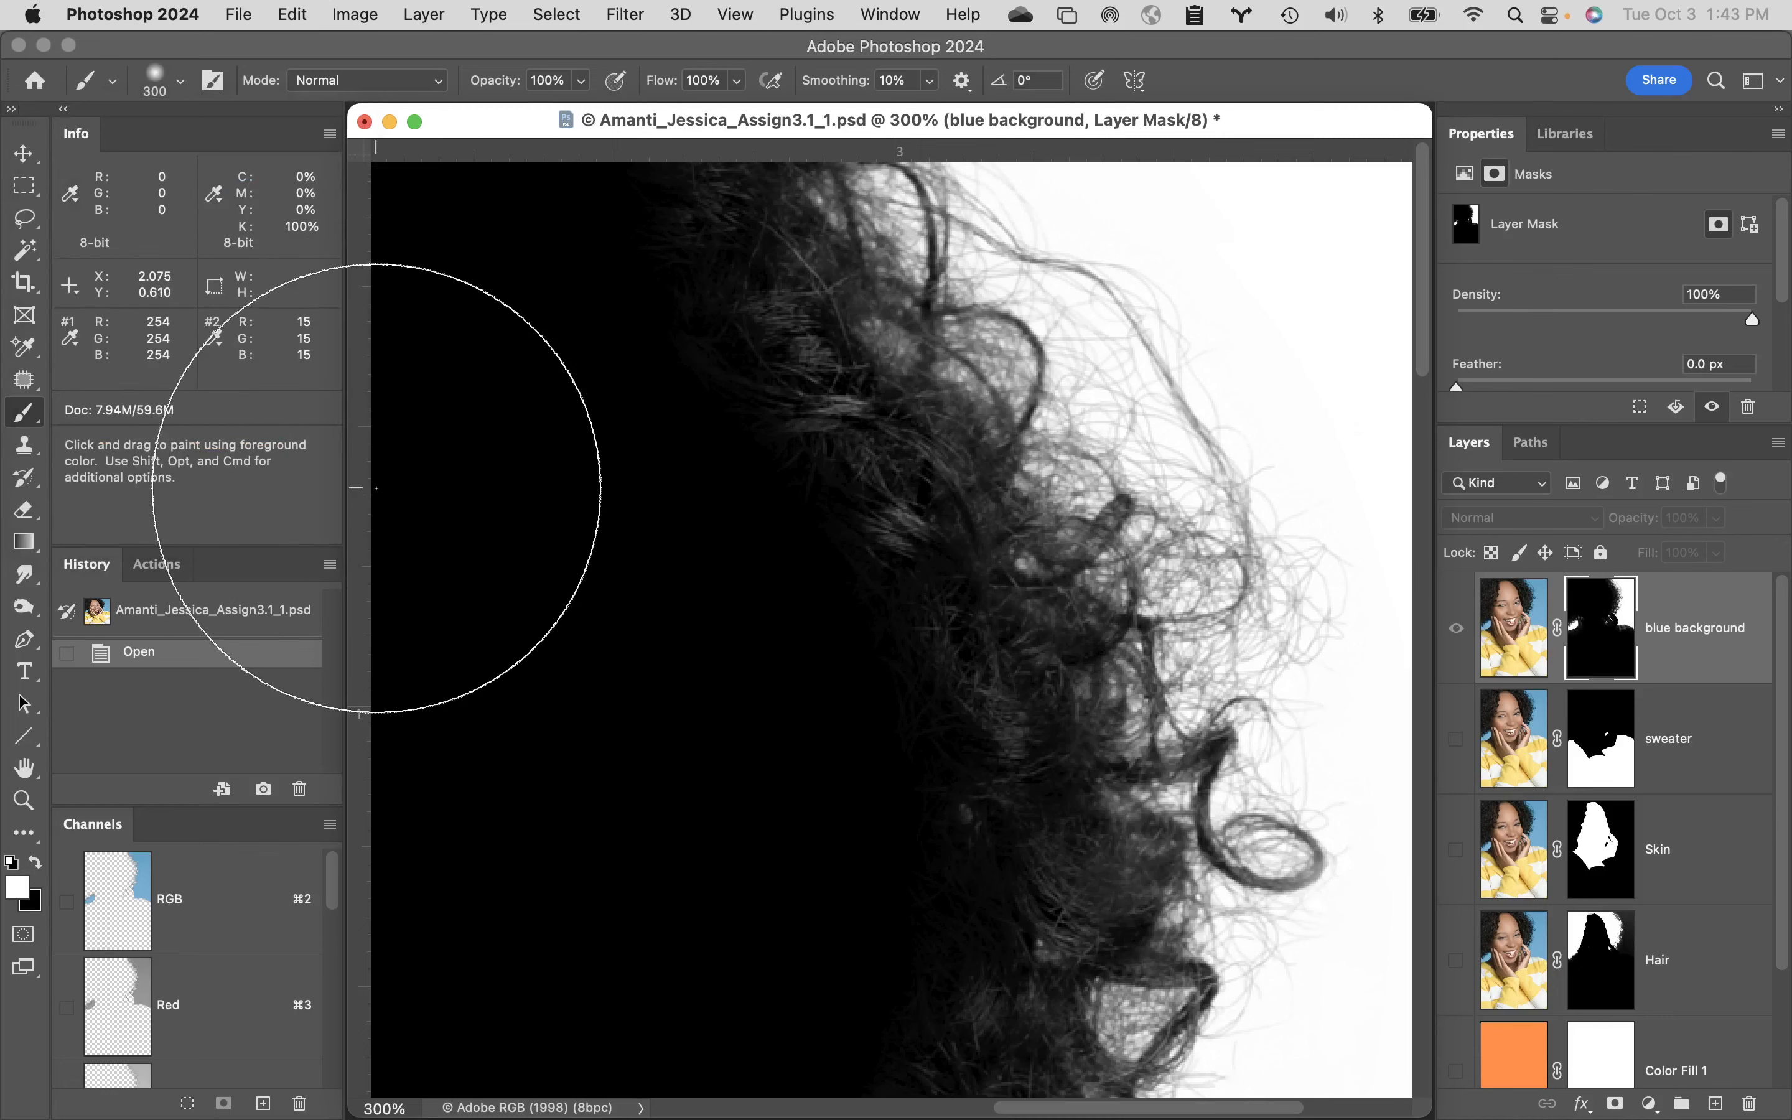
{"action": "key", "text": "x"}
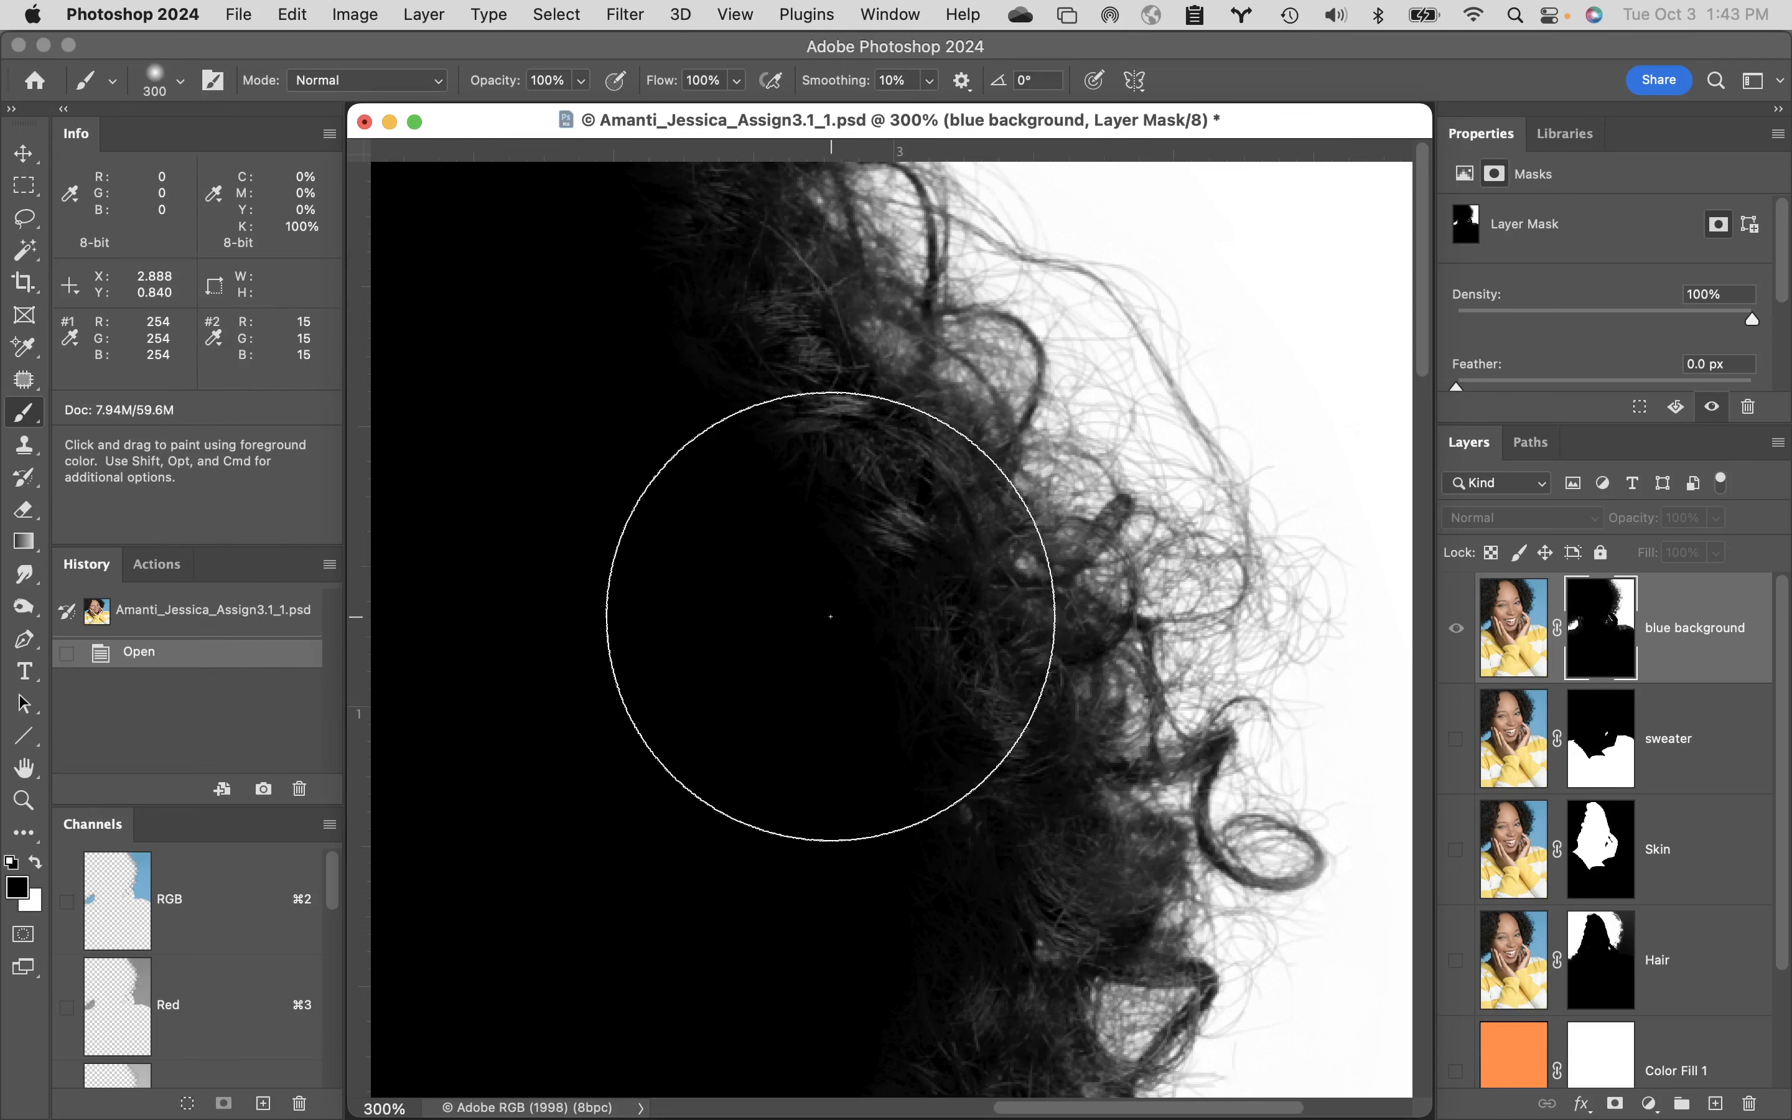
- Try one dab of black in Normal mode over the mask's inner hair edge, and undo it
{"action": "left_click", "coordinate": [783, 579]}
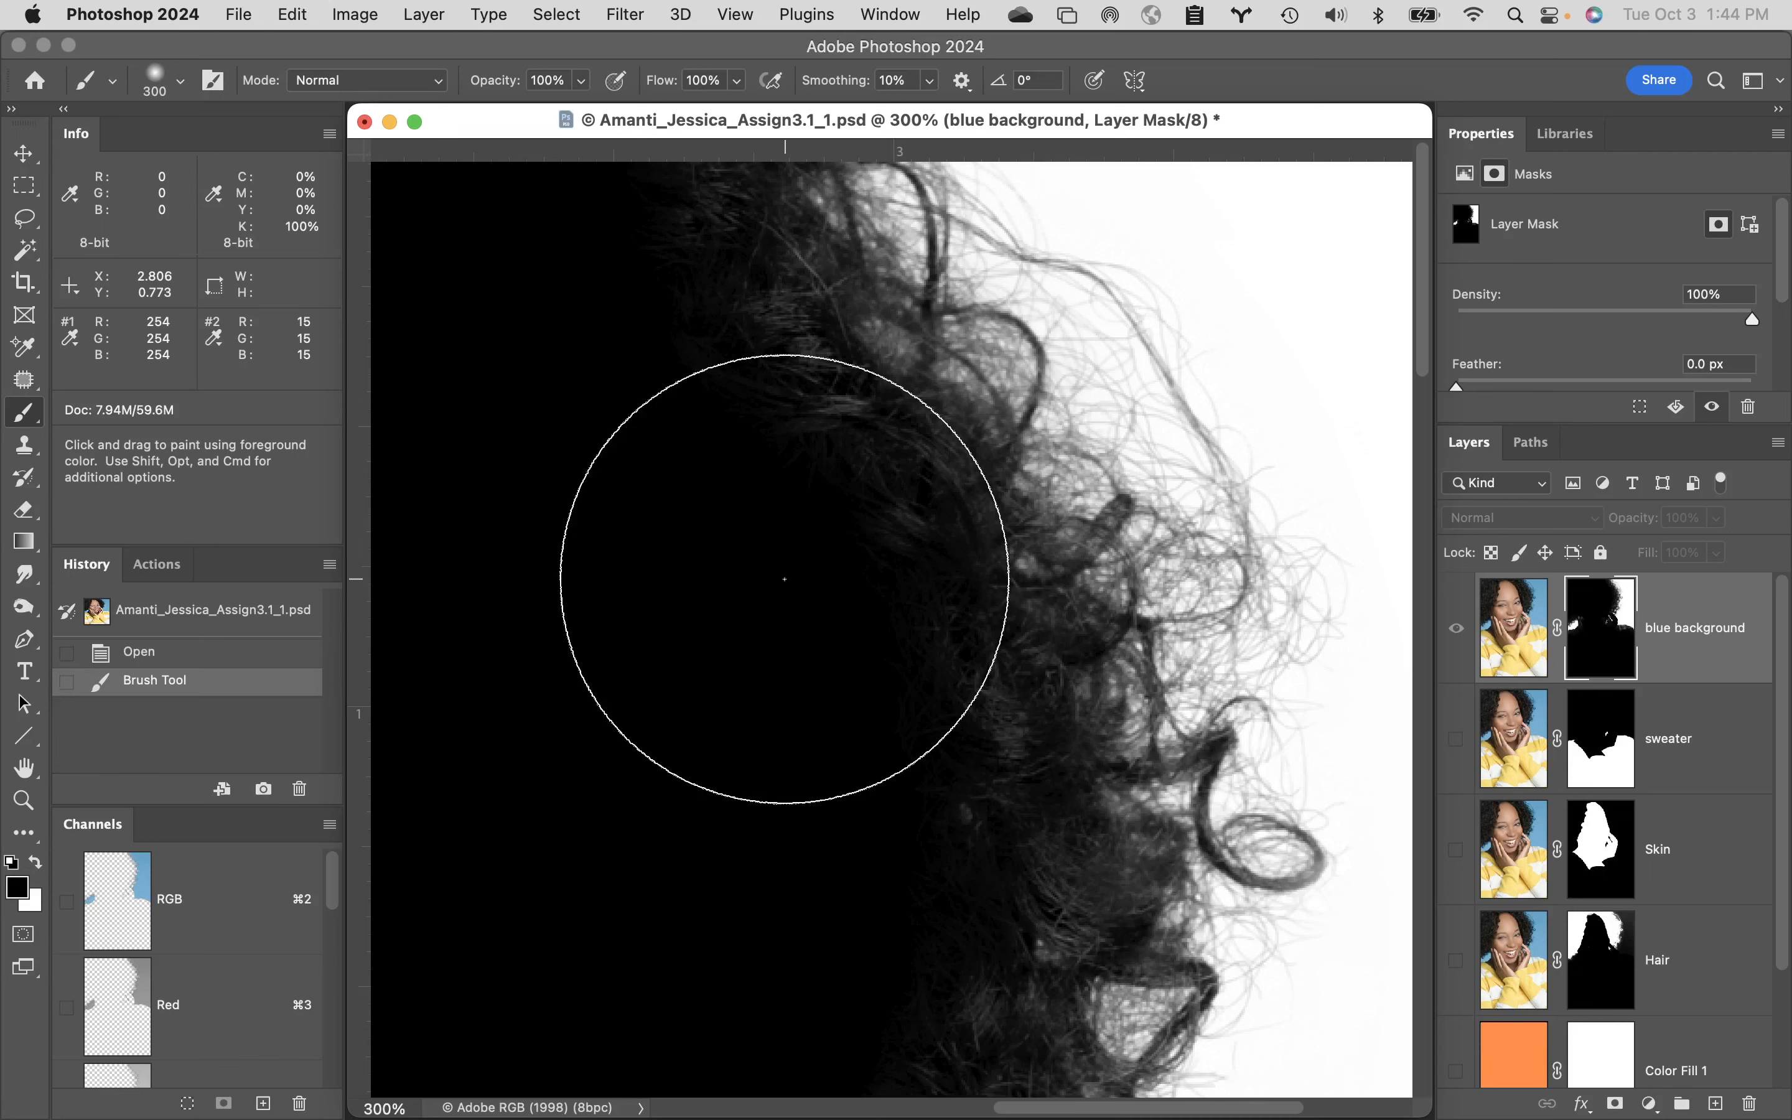
{"action": "key", "text": "super+z"}
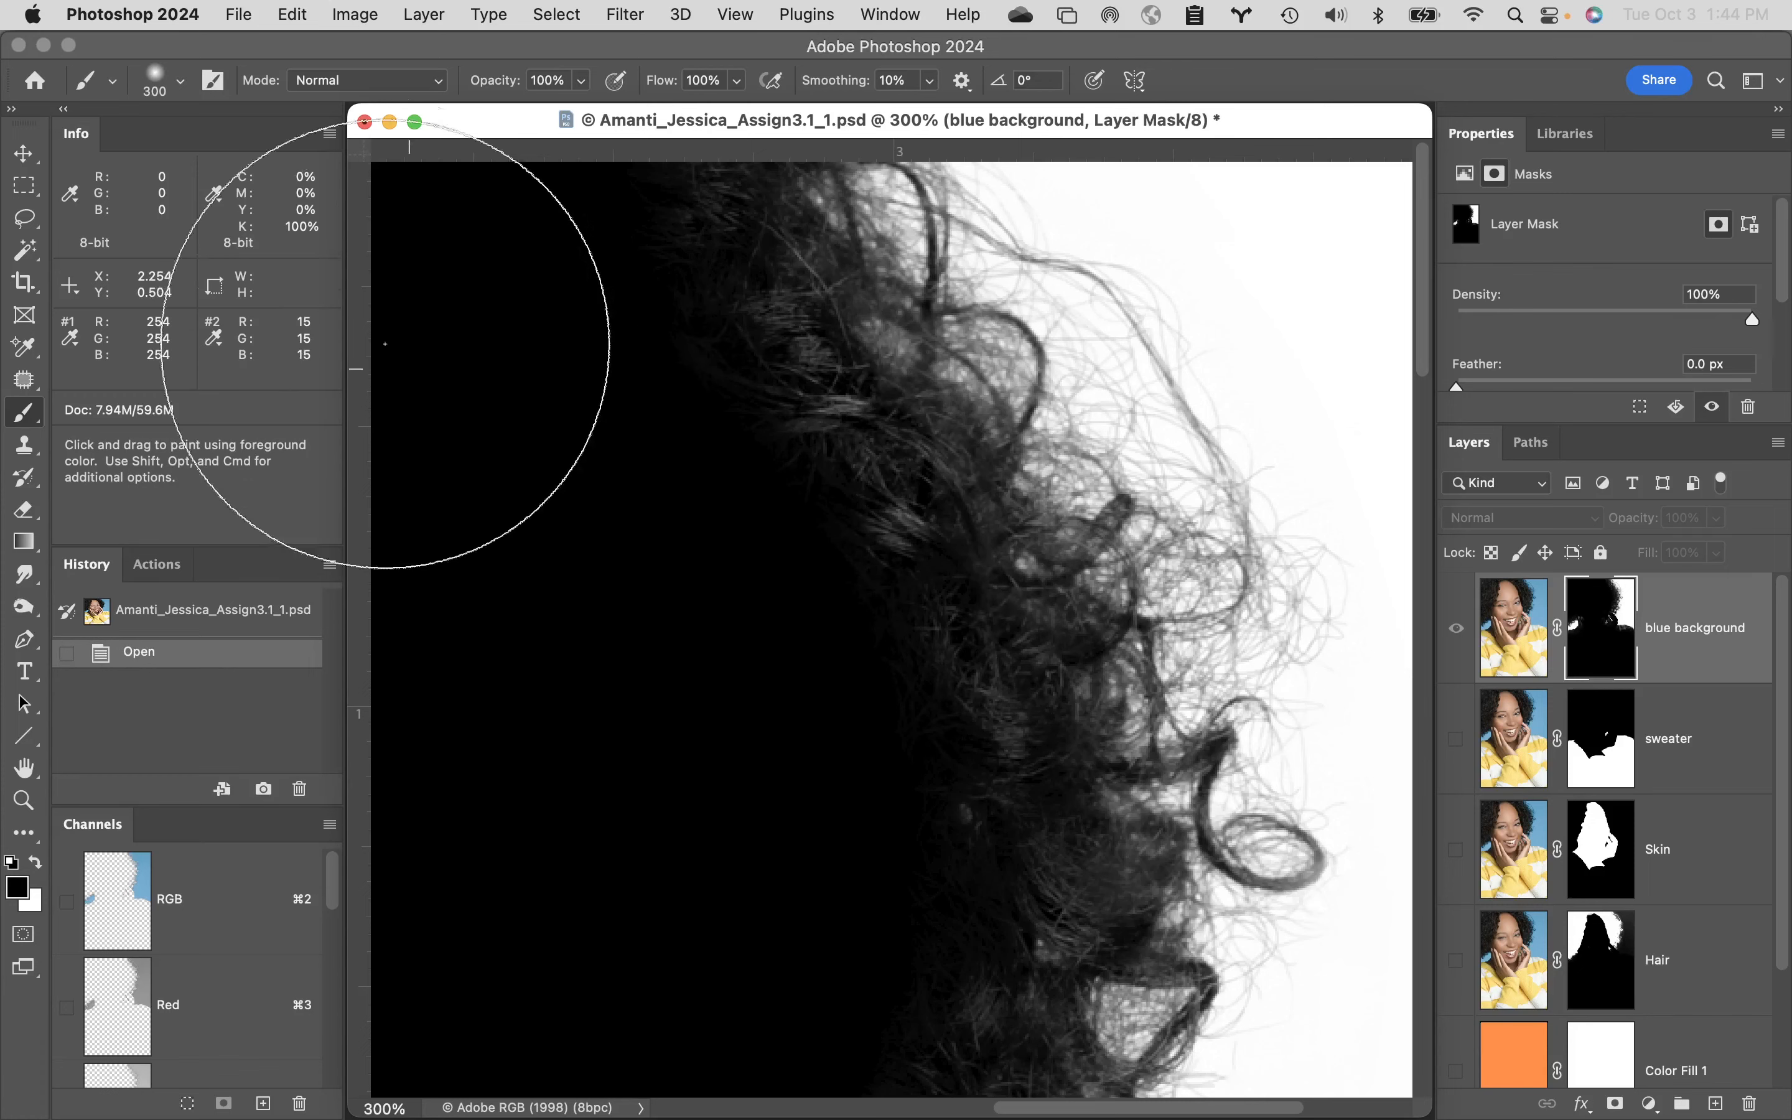
- Set the brush mode to Overlay and paint black over the gray areas inside the mask's hair edge
{"action": "left_click", "coordinate": [393, 80]}
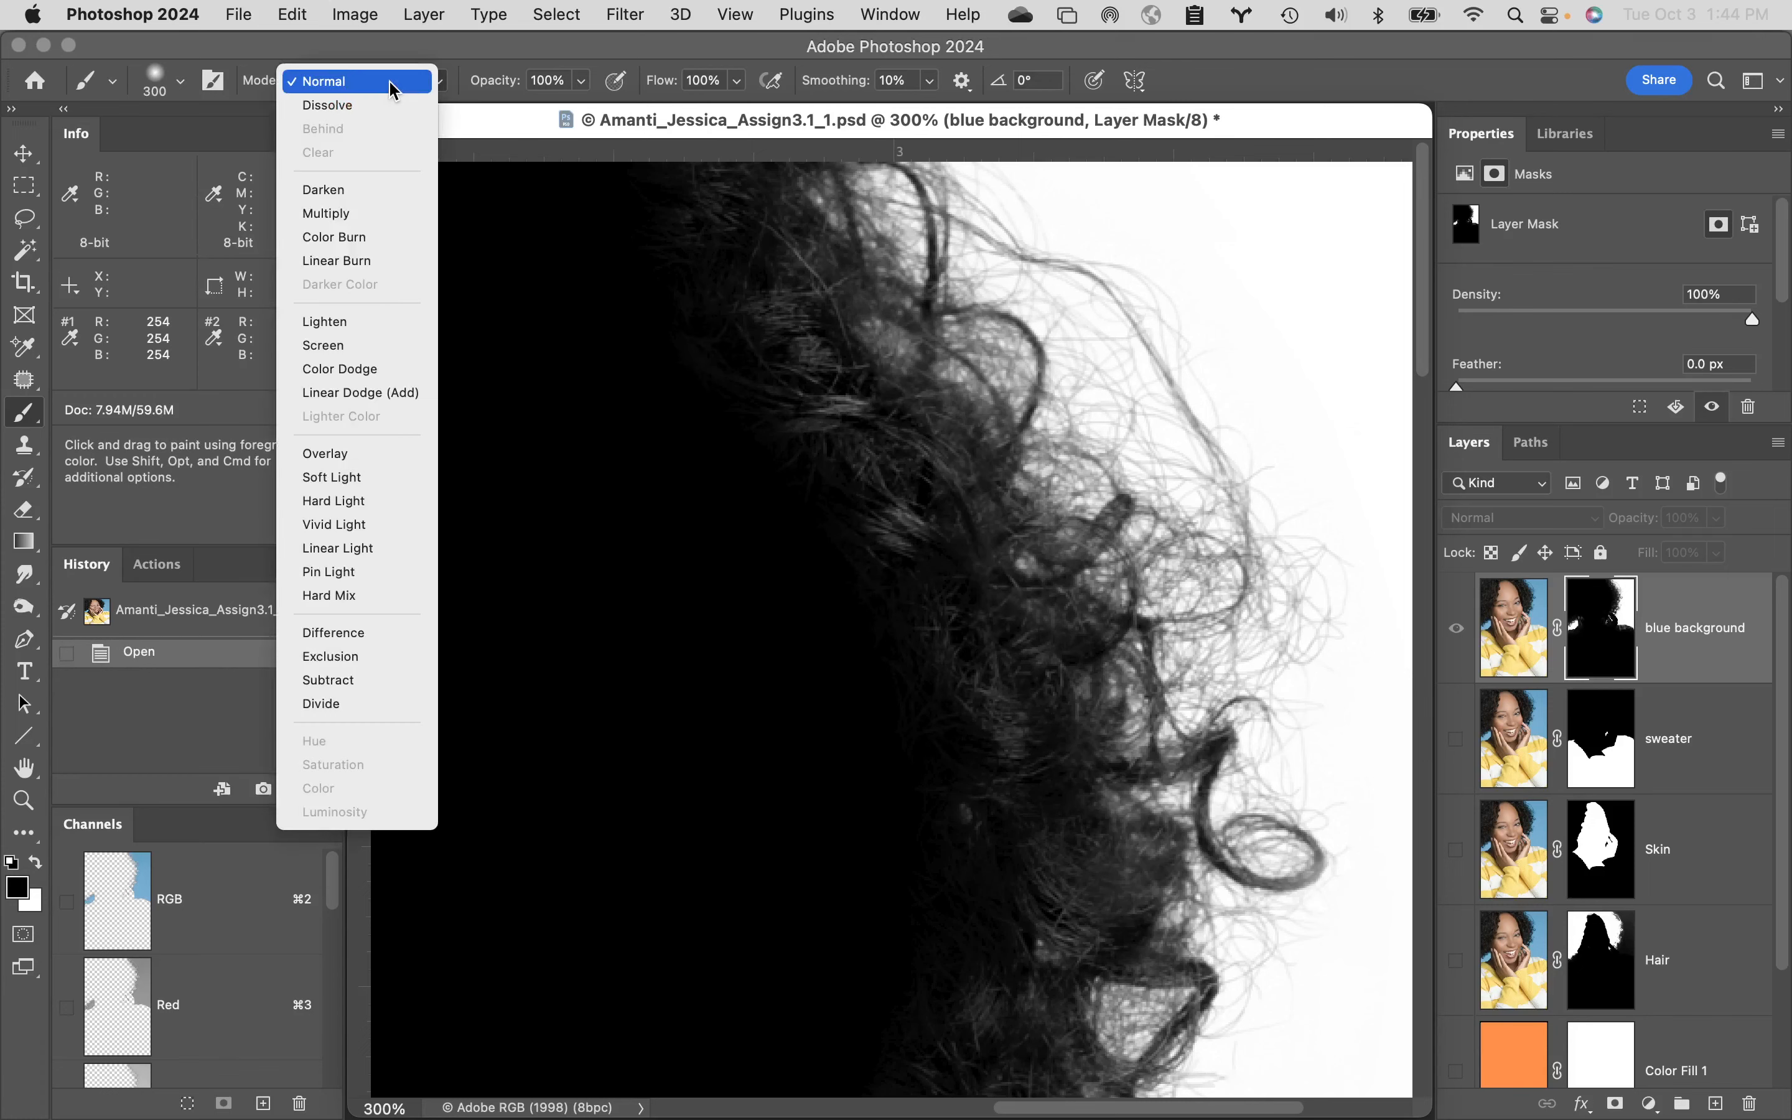
{"action": "left_click", "coordinate": [334, 452]}
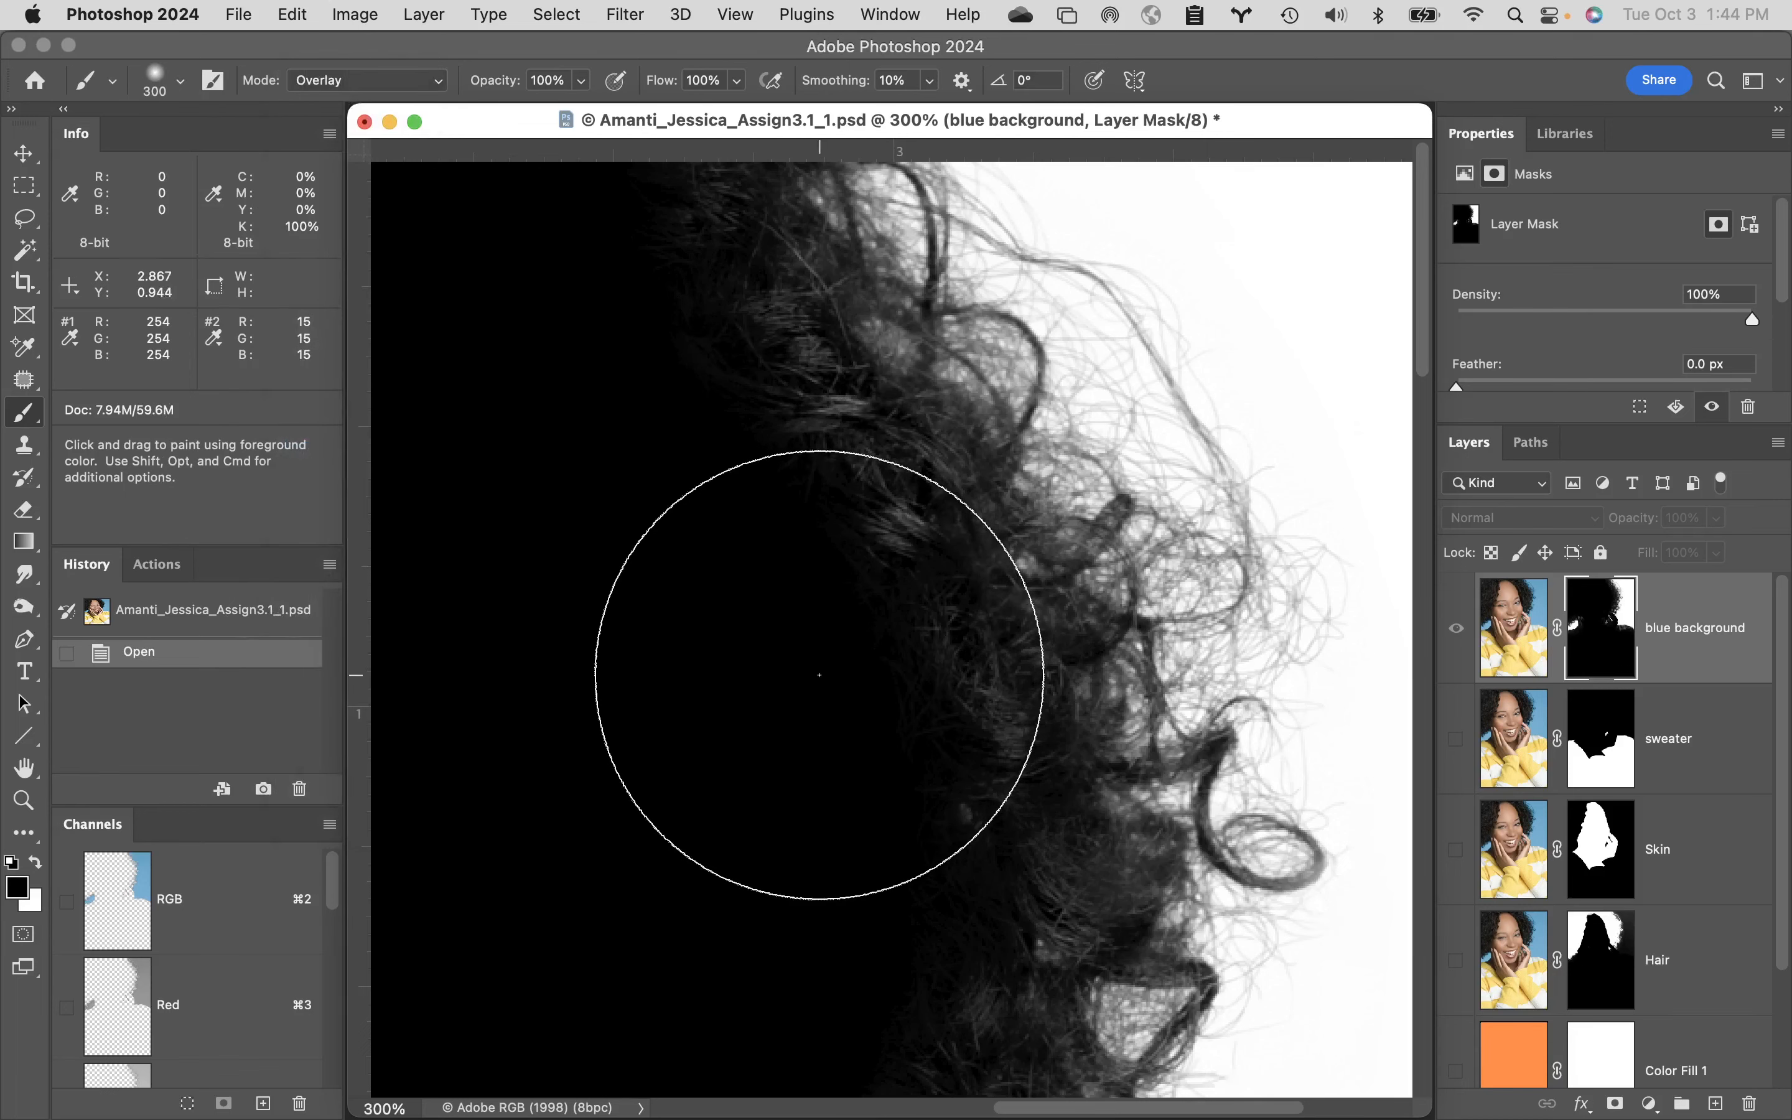
{"action": "left_click_drag", "start_coordinate": [819, 675], "coordinate": [784, 622]}
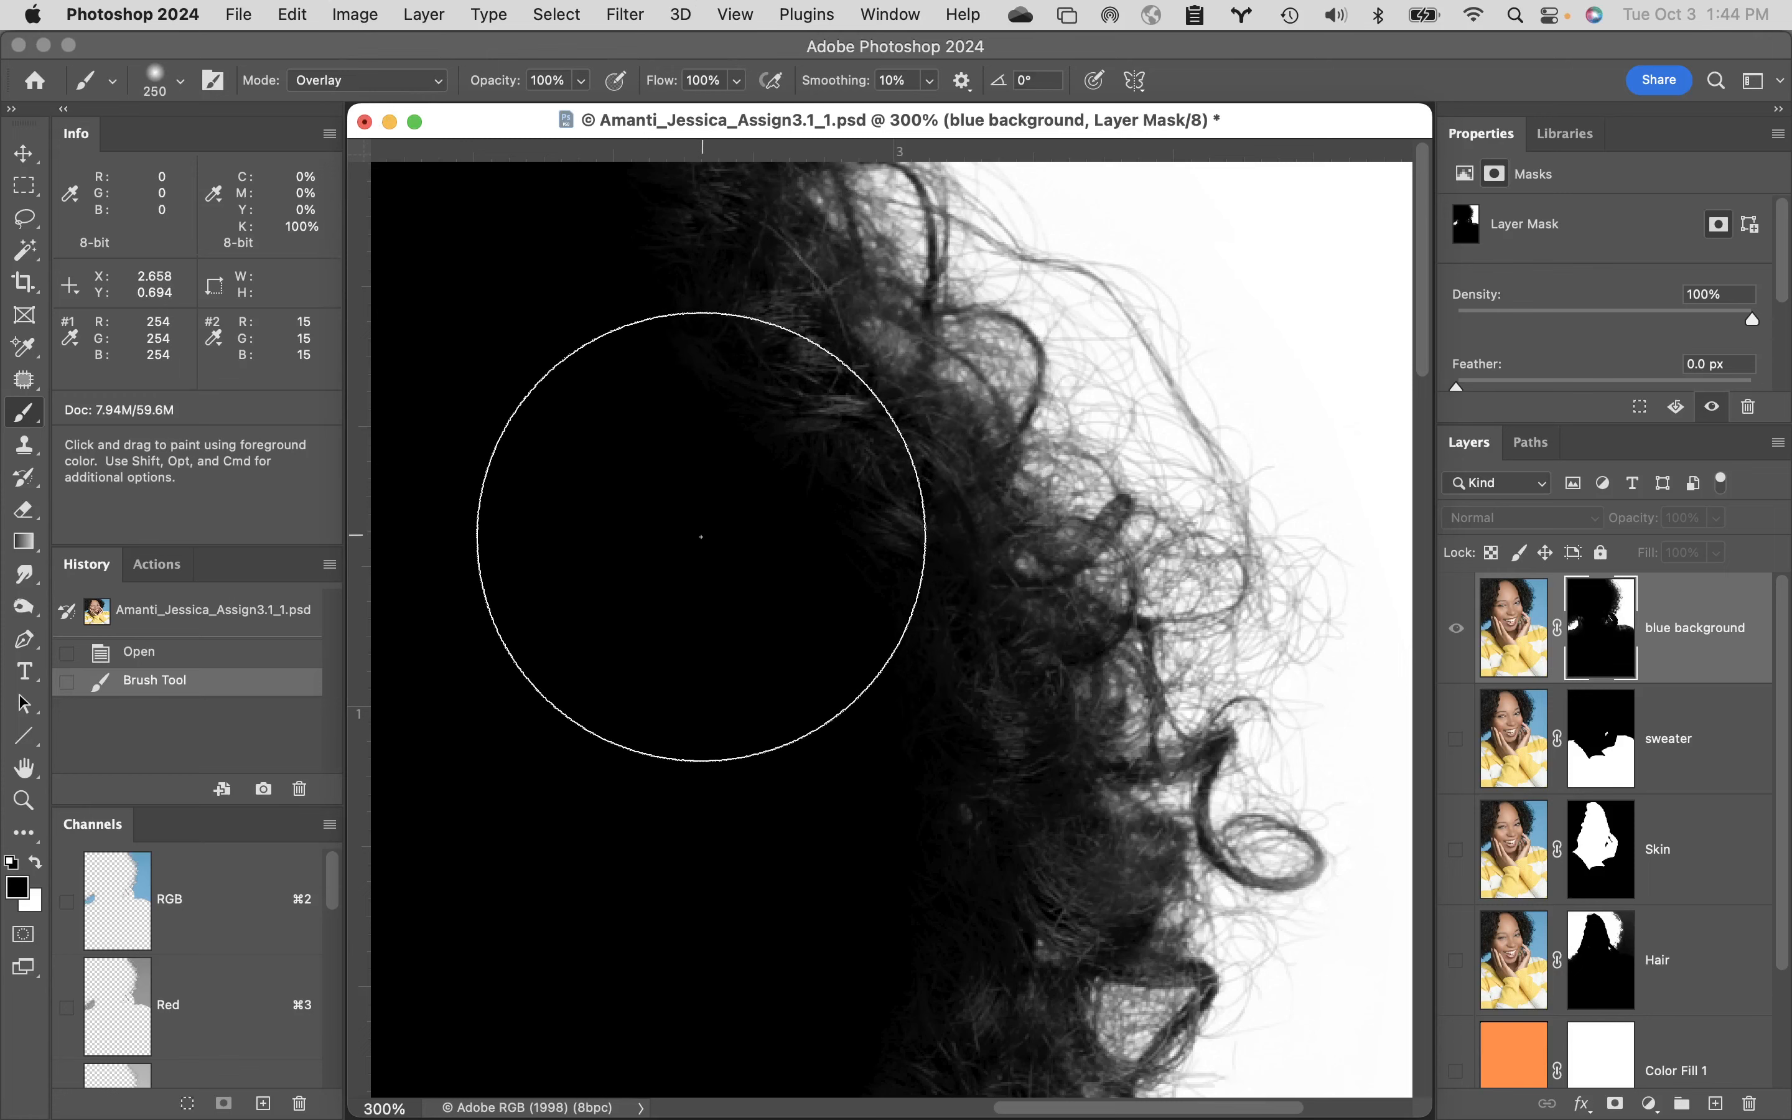
- Reduce the brush size to 150 px
{"action": "key", "text": "bracketleft"}
{"action": "key", "text": "bracketleft"}
{"action": "key", "text": "bracketleft"}
{"action": "key", "text": "bracketleft"}
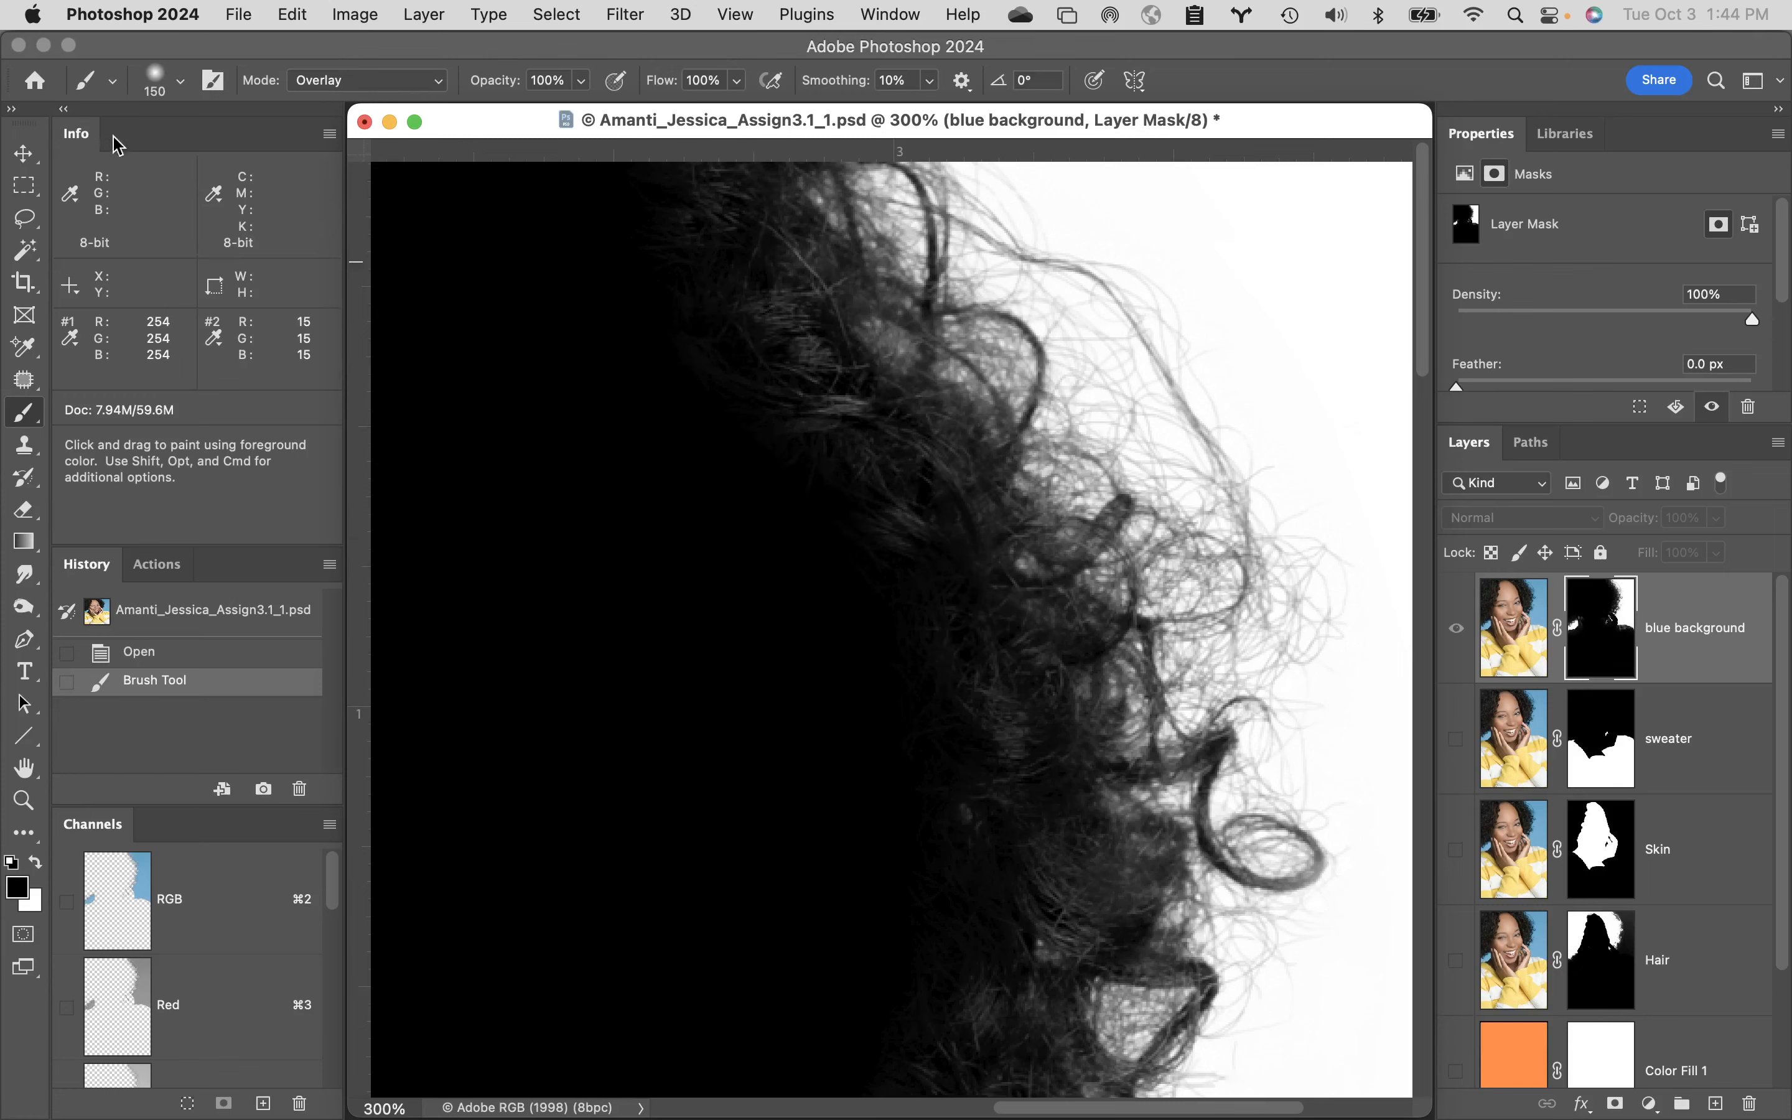
- Try painting black along the inner hair edge in Overlay mode with 100% brush hardness, and undo the stroke
{"action": "left_click", "coordinate": [180, 80]}
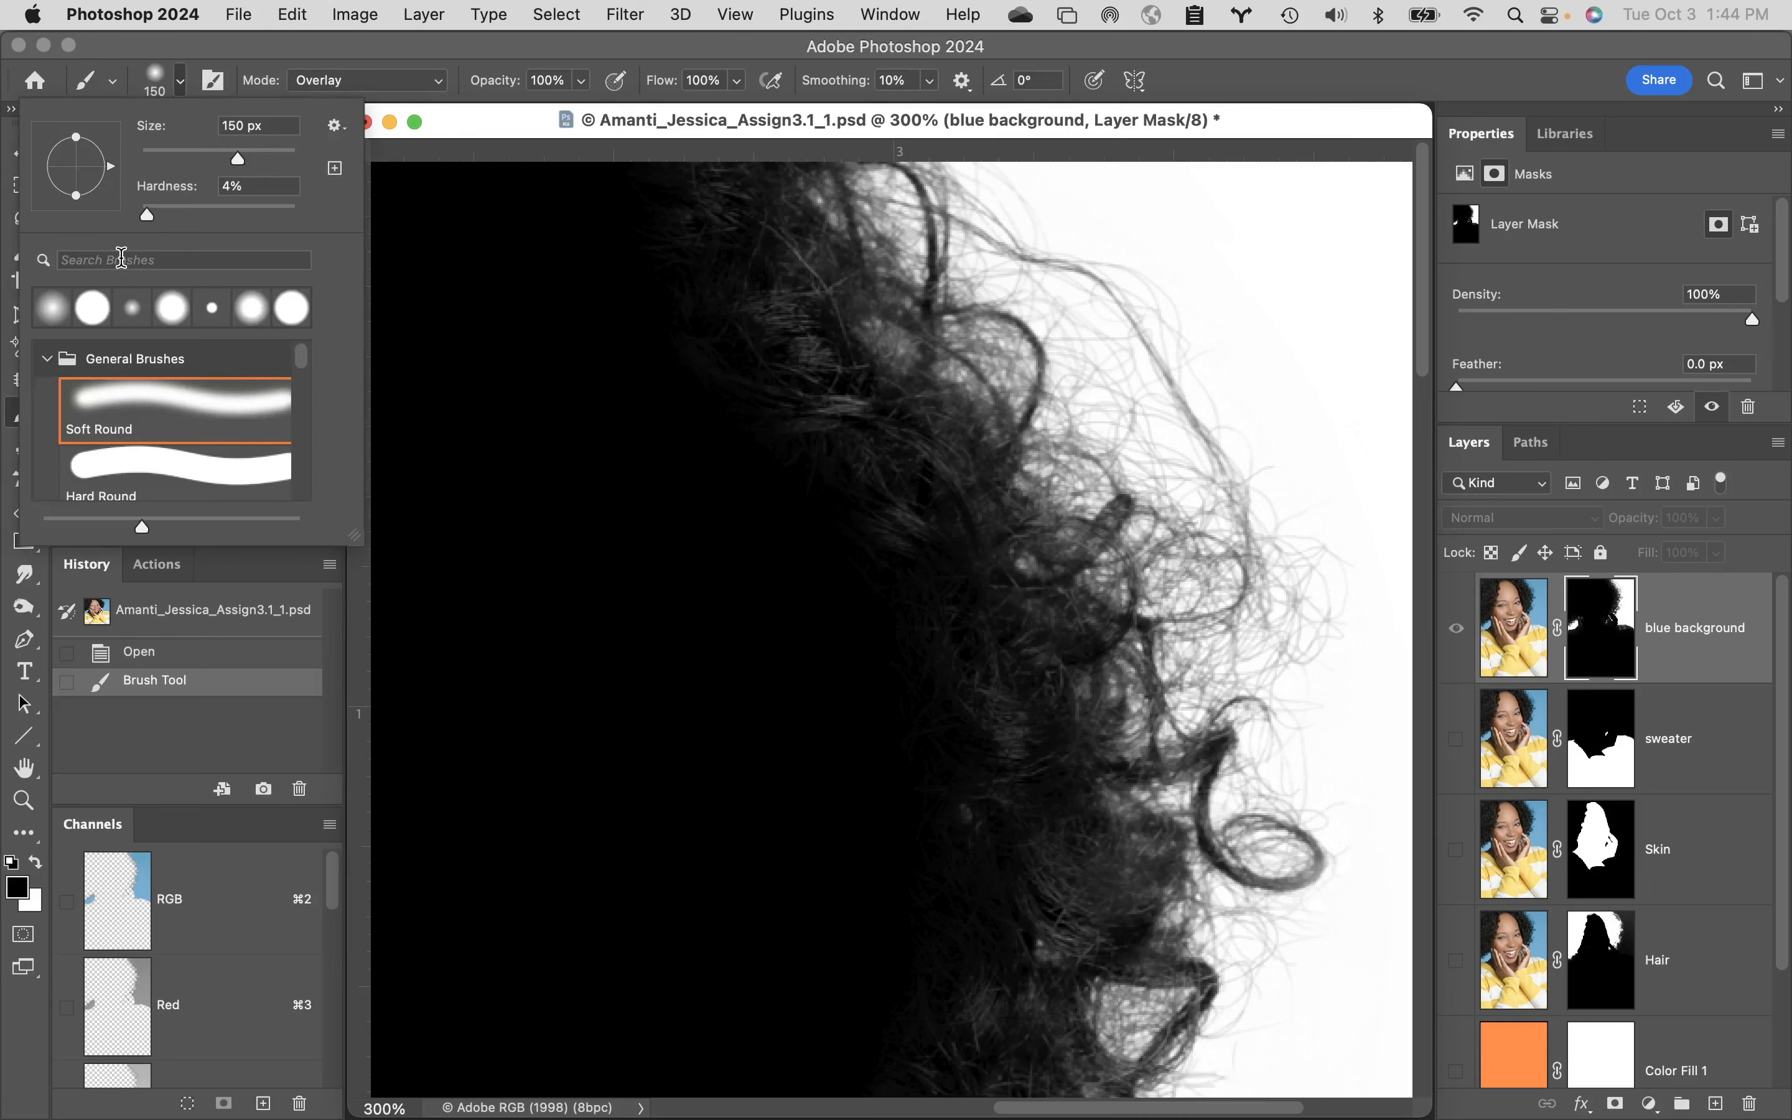
{"action": "left_click_drag", "start_coordinate": [148, 219], "coordinate": [296, 214]}
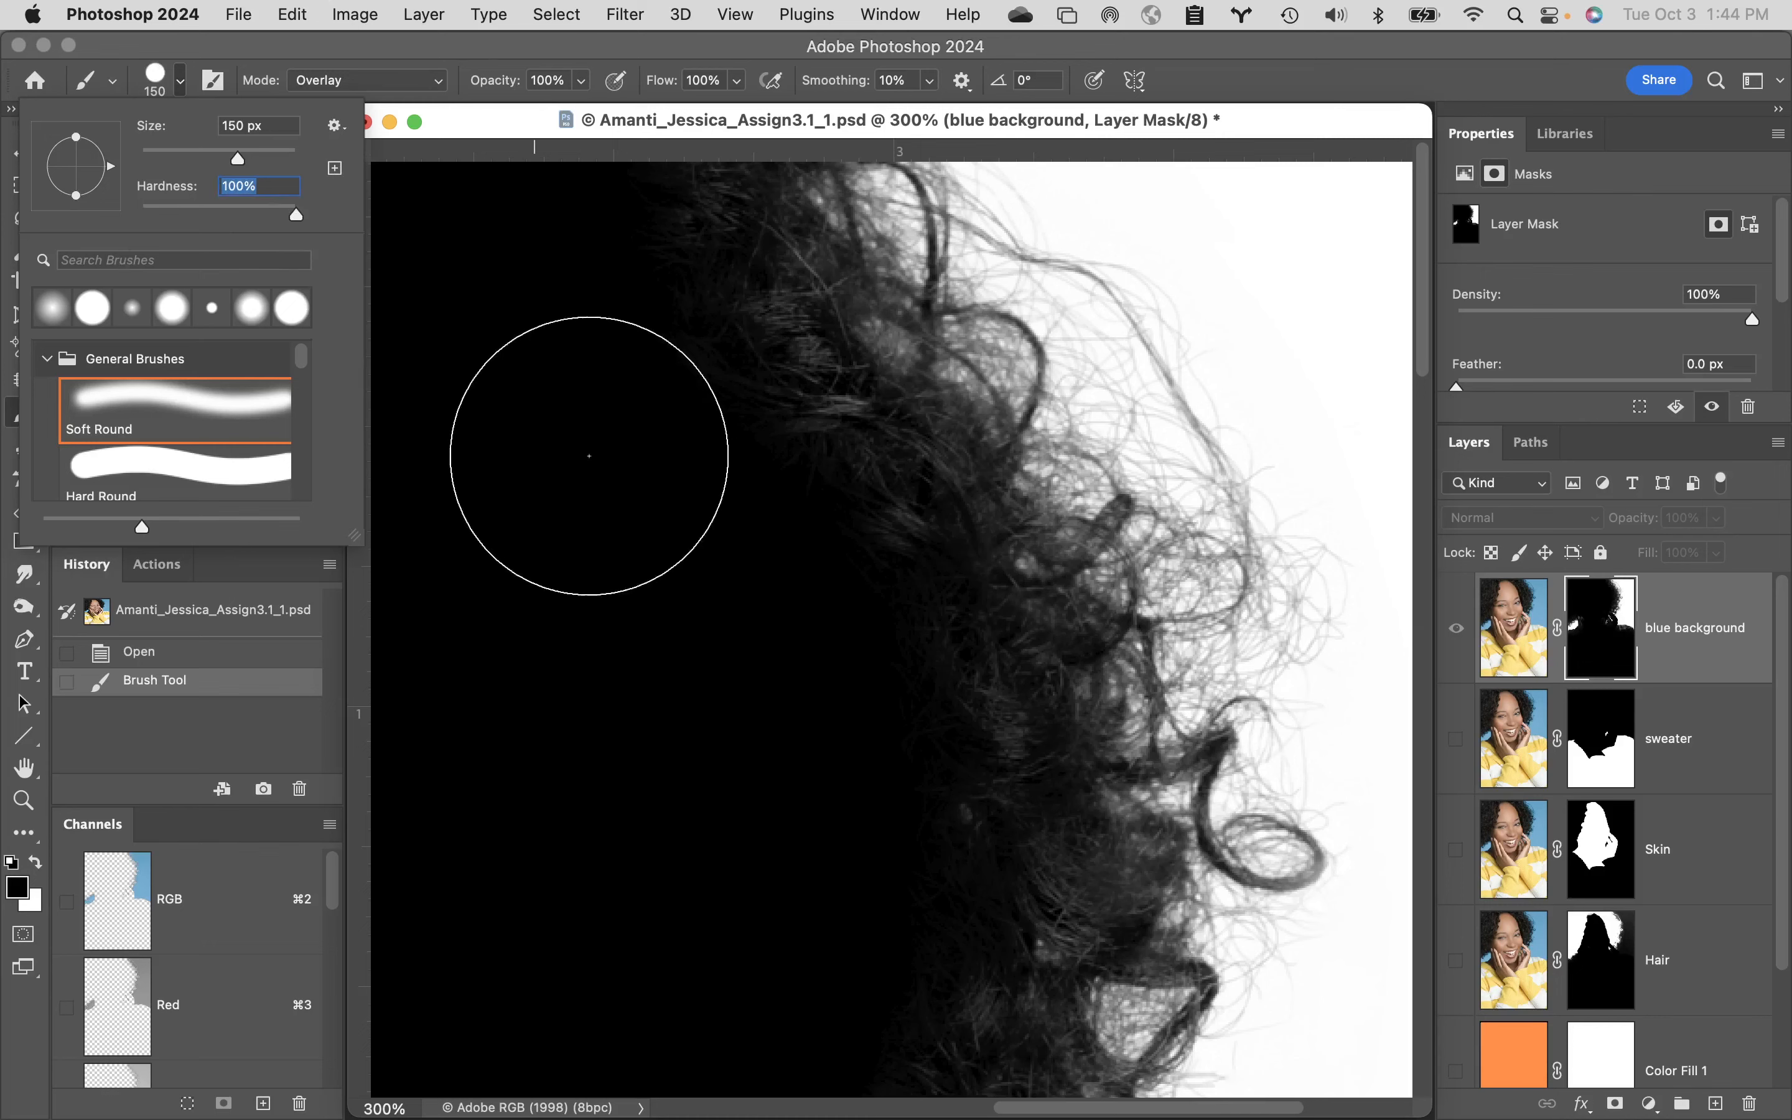
{"action": "mouse_move", "coordinate": [658, 457]}
{"action": "left_mouse_down"}
{"action": "mouse_move", "coordinate": [851, 824]}
{"action": "mouse_move", "coordinate": [817, 836]}
{"action": "mouse_move", "coordinate": [639, 426]}
{"action": "left_mouse_up"}
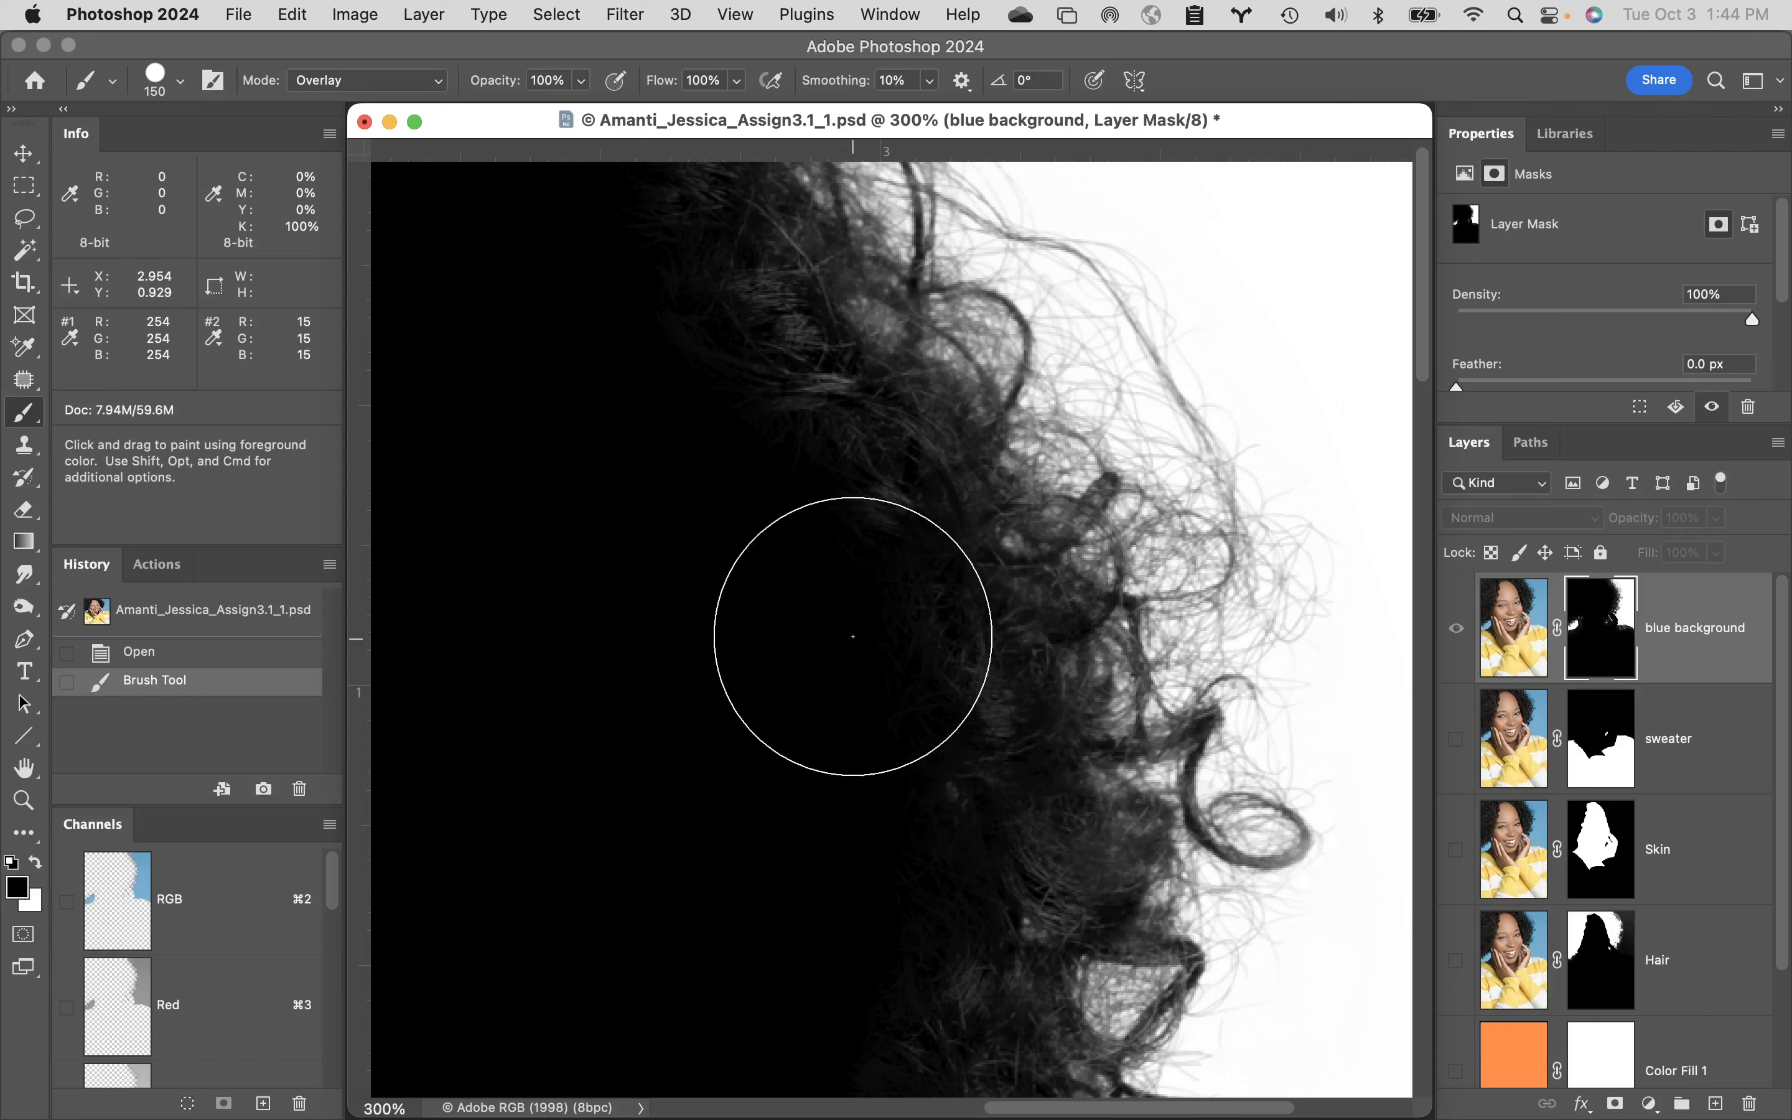
{"action": "mouse_move", "coordinate": [848, 644]}
{"action": "left_mouse_down"}
{"action": "mouse_move", "coordinate": [900, 716]}
{"action": "mouse_move", "coordinate": [880, 712]}
{"action": "mouse_move", "coordinate": [1011, 843]}
{"action": "left_mouse_up"}
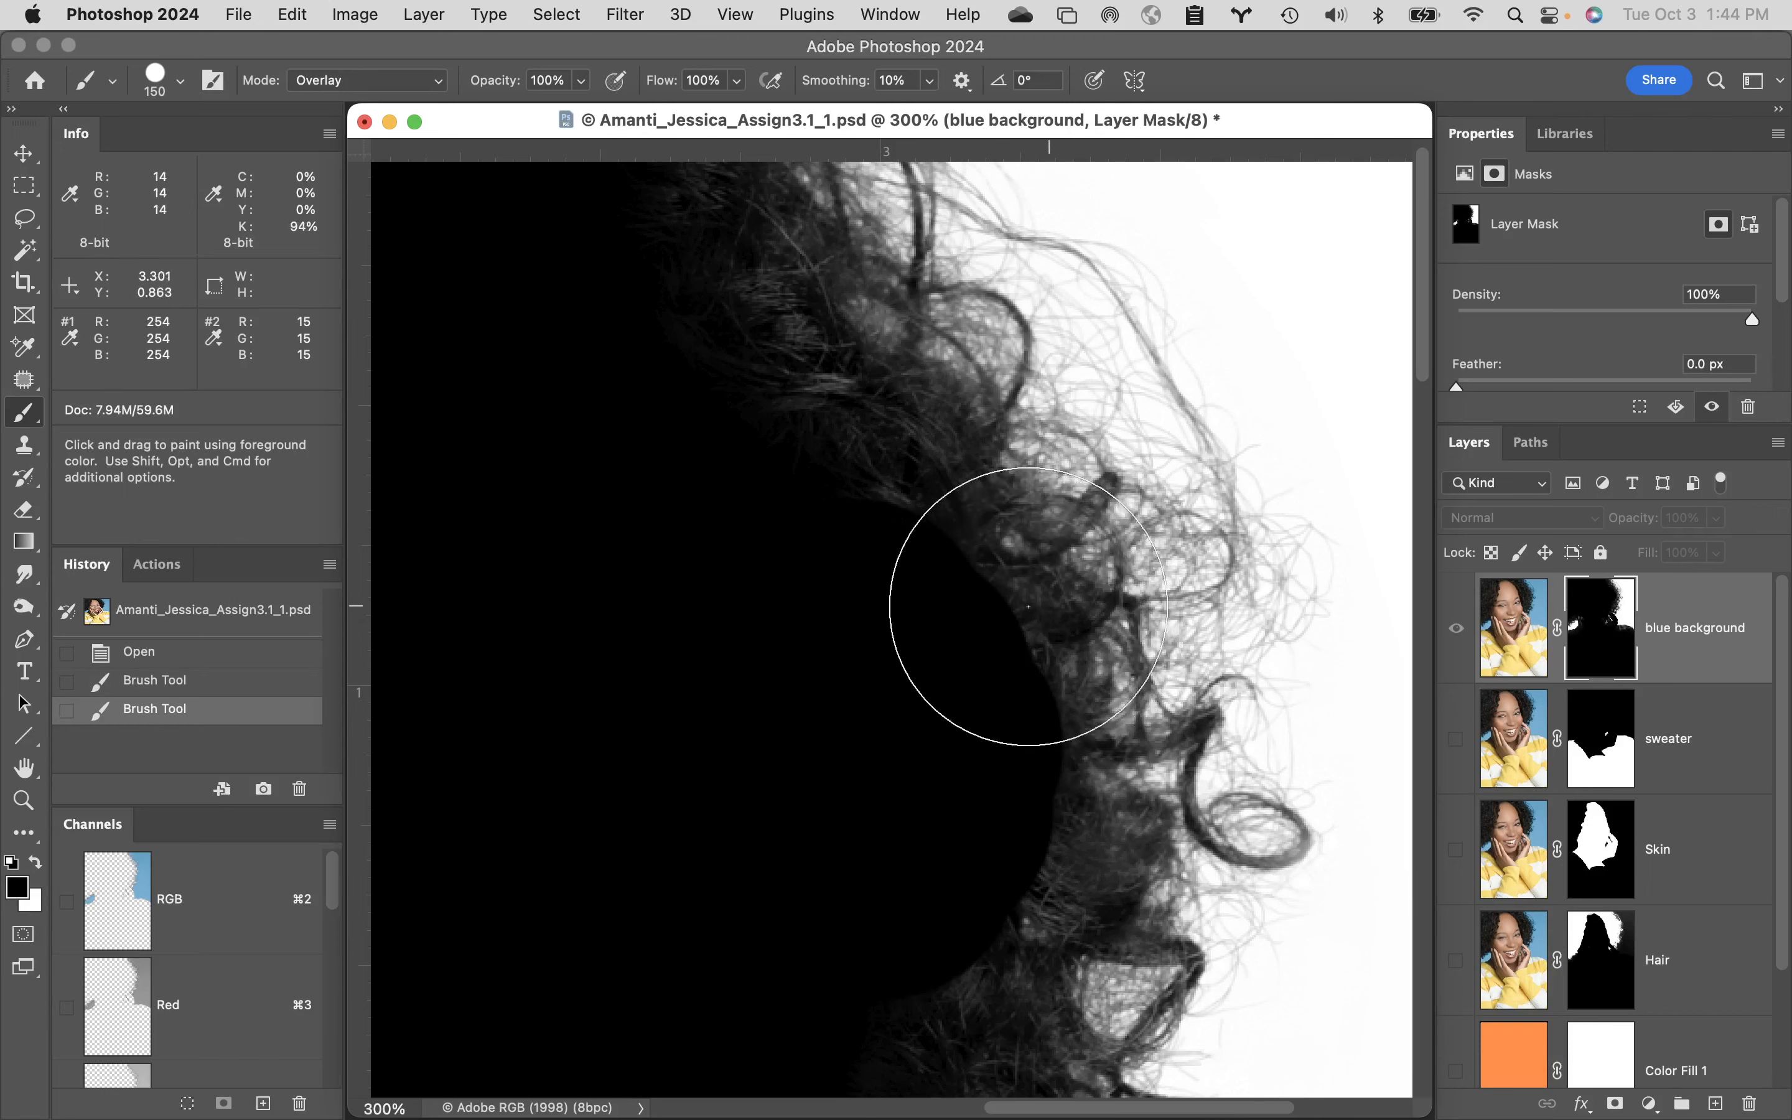
{"action": "key", "text": "super+z"}
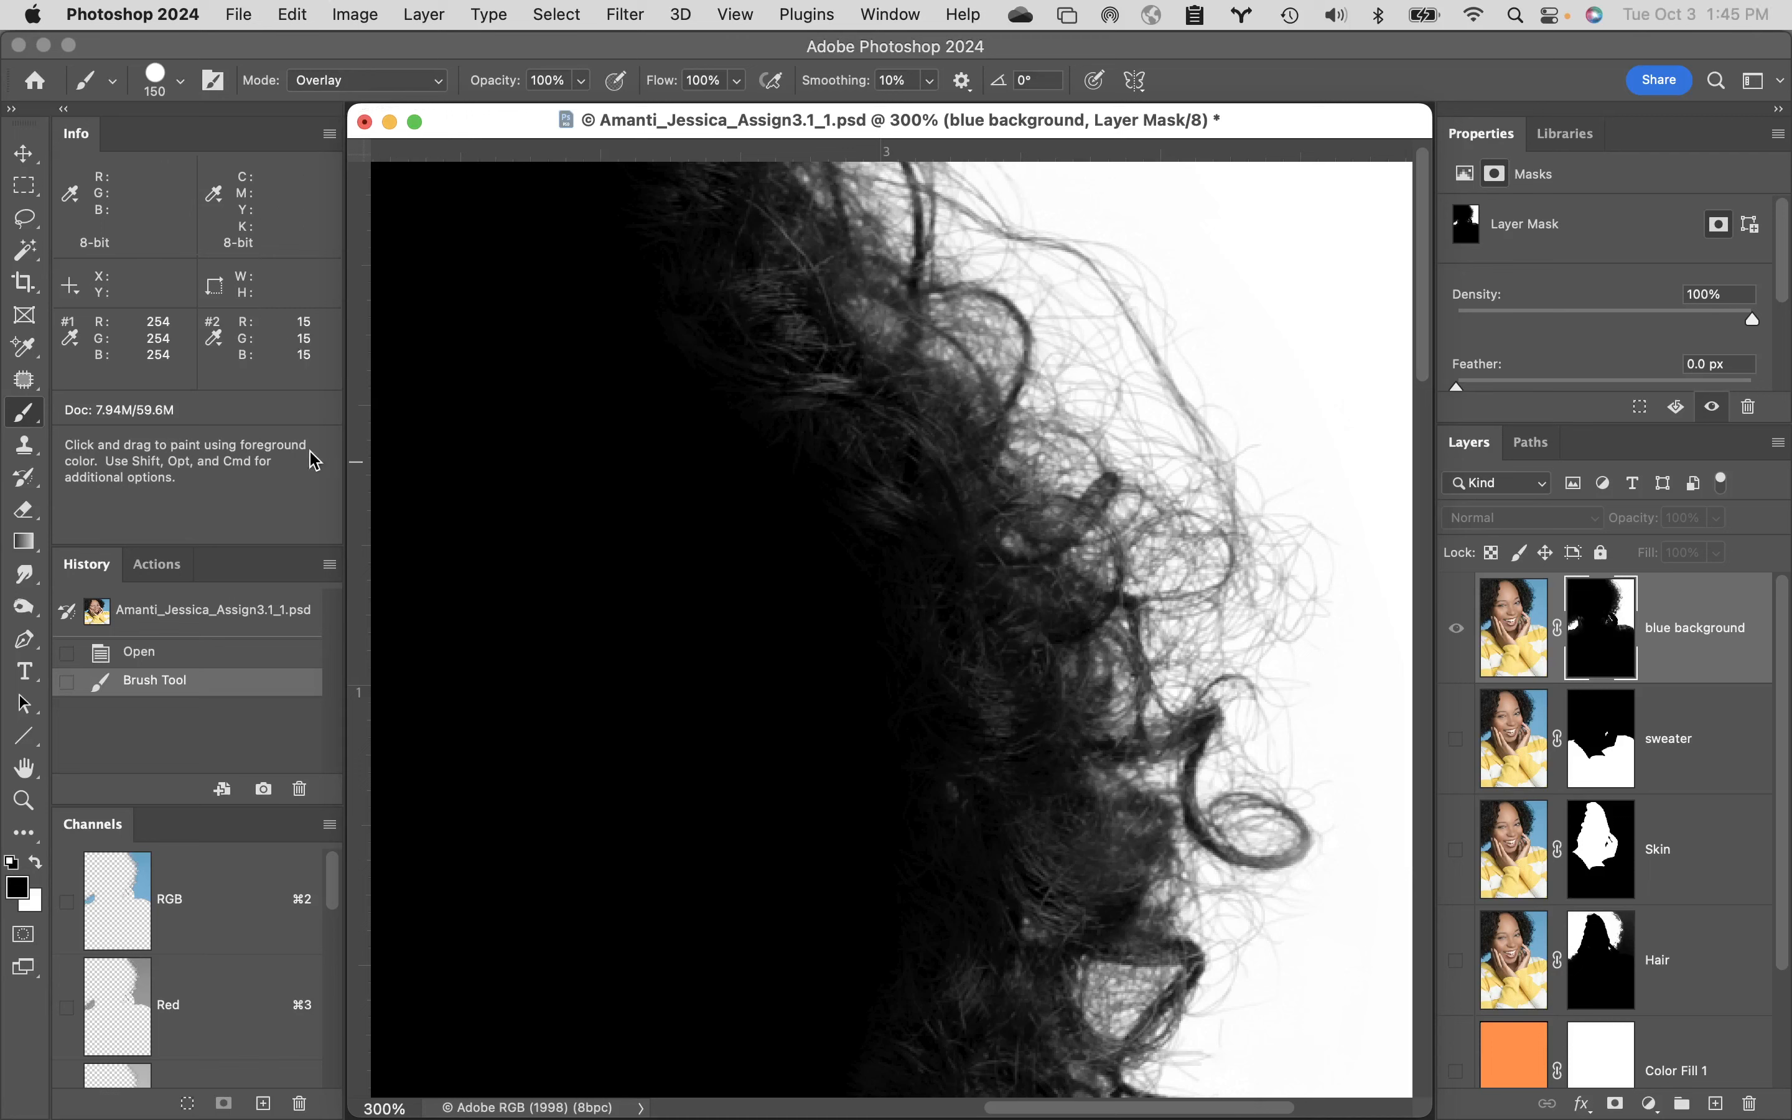
- Soften the 150 px brush and paint black in Overlay mode along the inner hair edge down toward the hand
{"action": "left_click", "coordinate": [182, 81]}
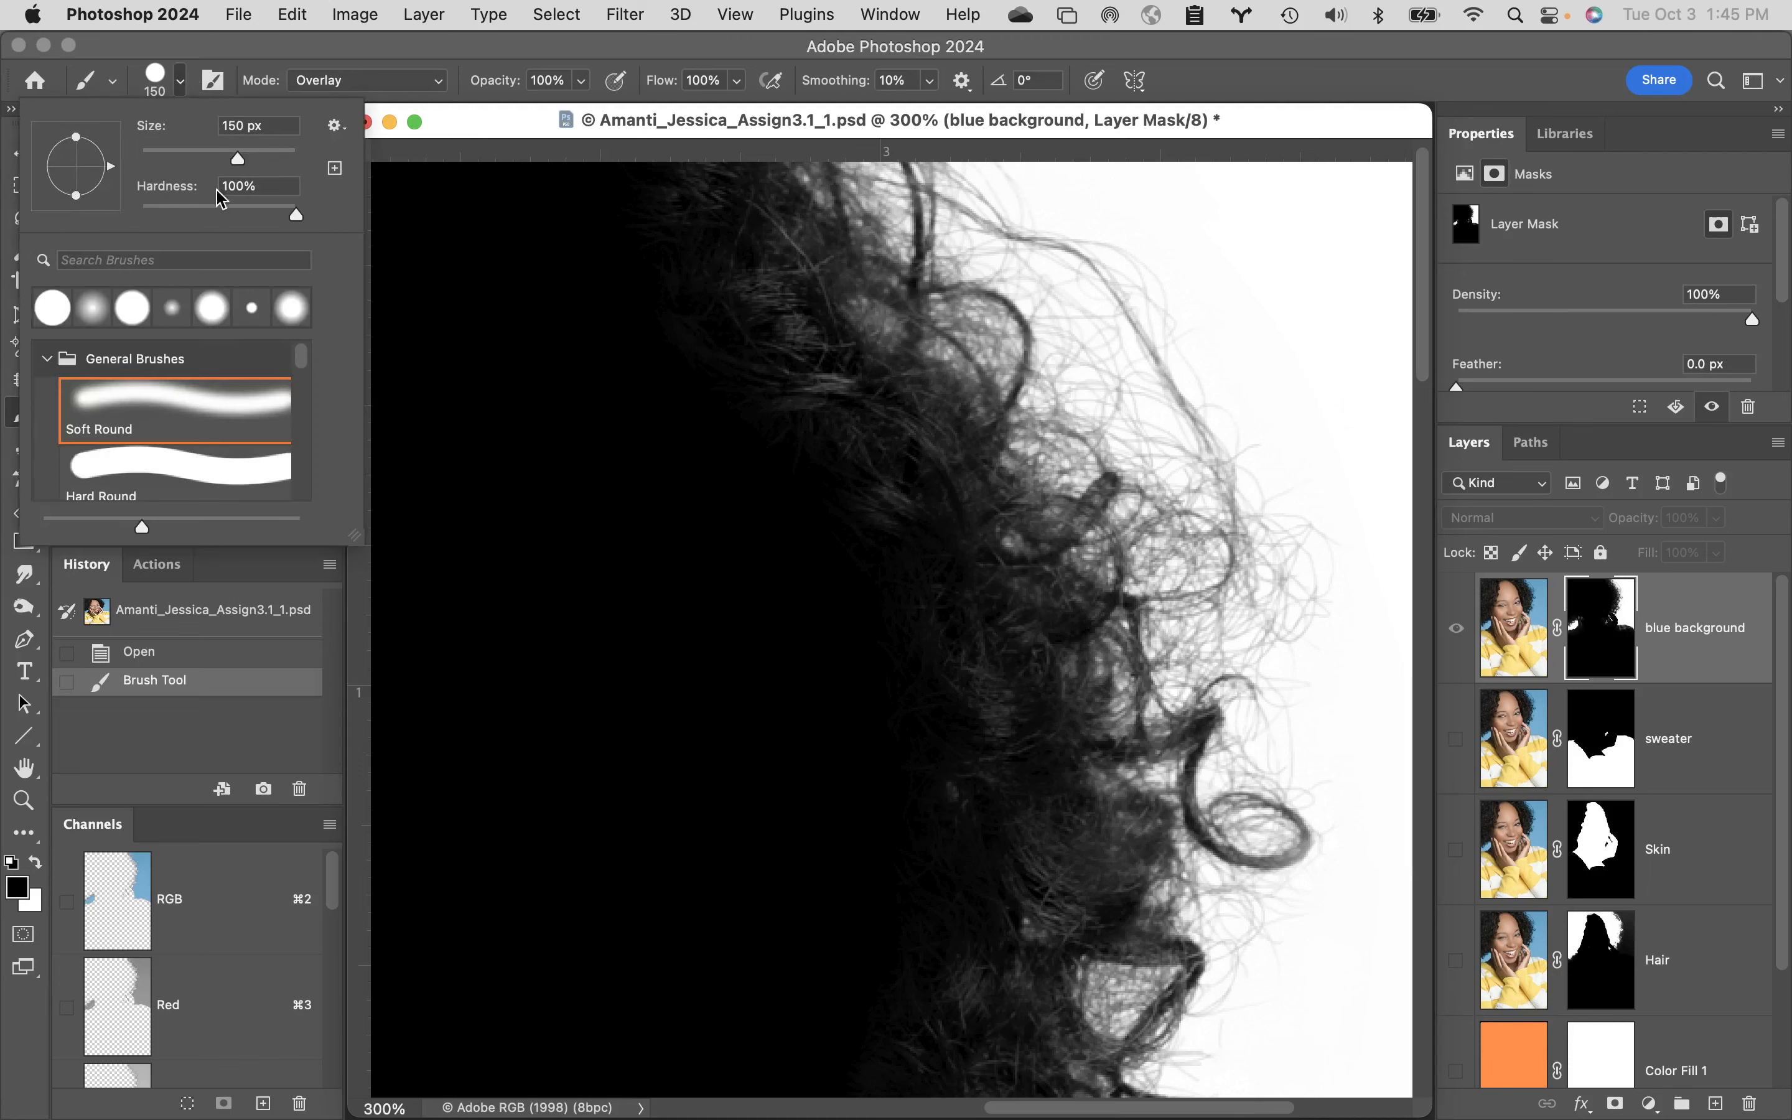
{"action": "left_click", "coordinate": [211, 209]}
{"action": "left_click", "coordinate": [436, 48]}
{"action": "mouse_move", "coordinate": [839, 556]}
{"action": "left_mouse_down"}
{"action": "mouse_move", "coordinate": [852, 600]}
{"action": "mouse_move", "coordinate": [634, 276]}
{"action": "left_mouse_up"}
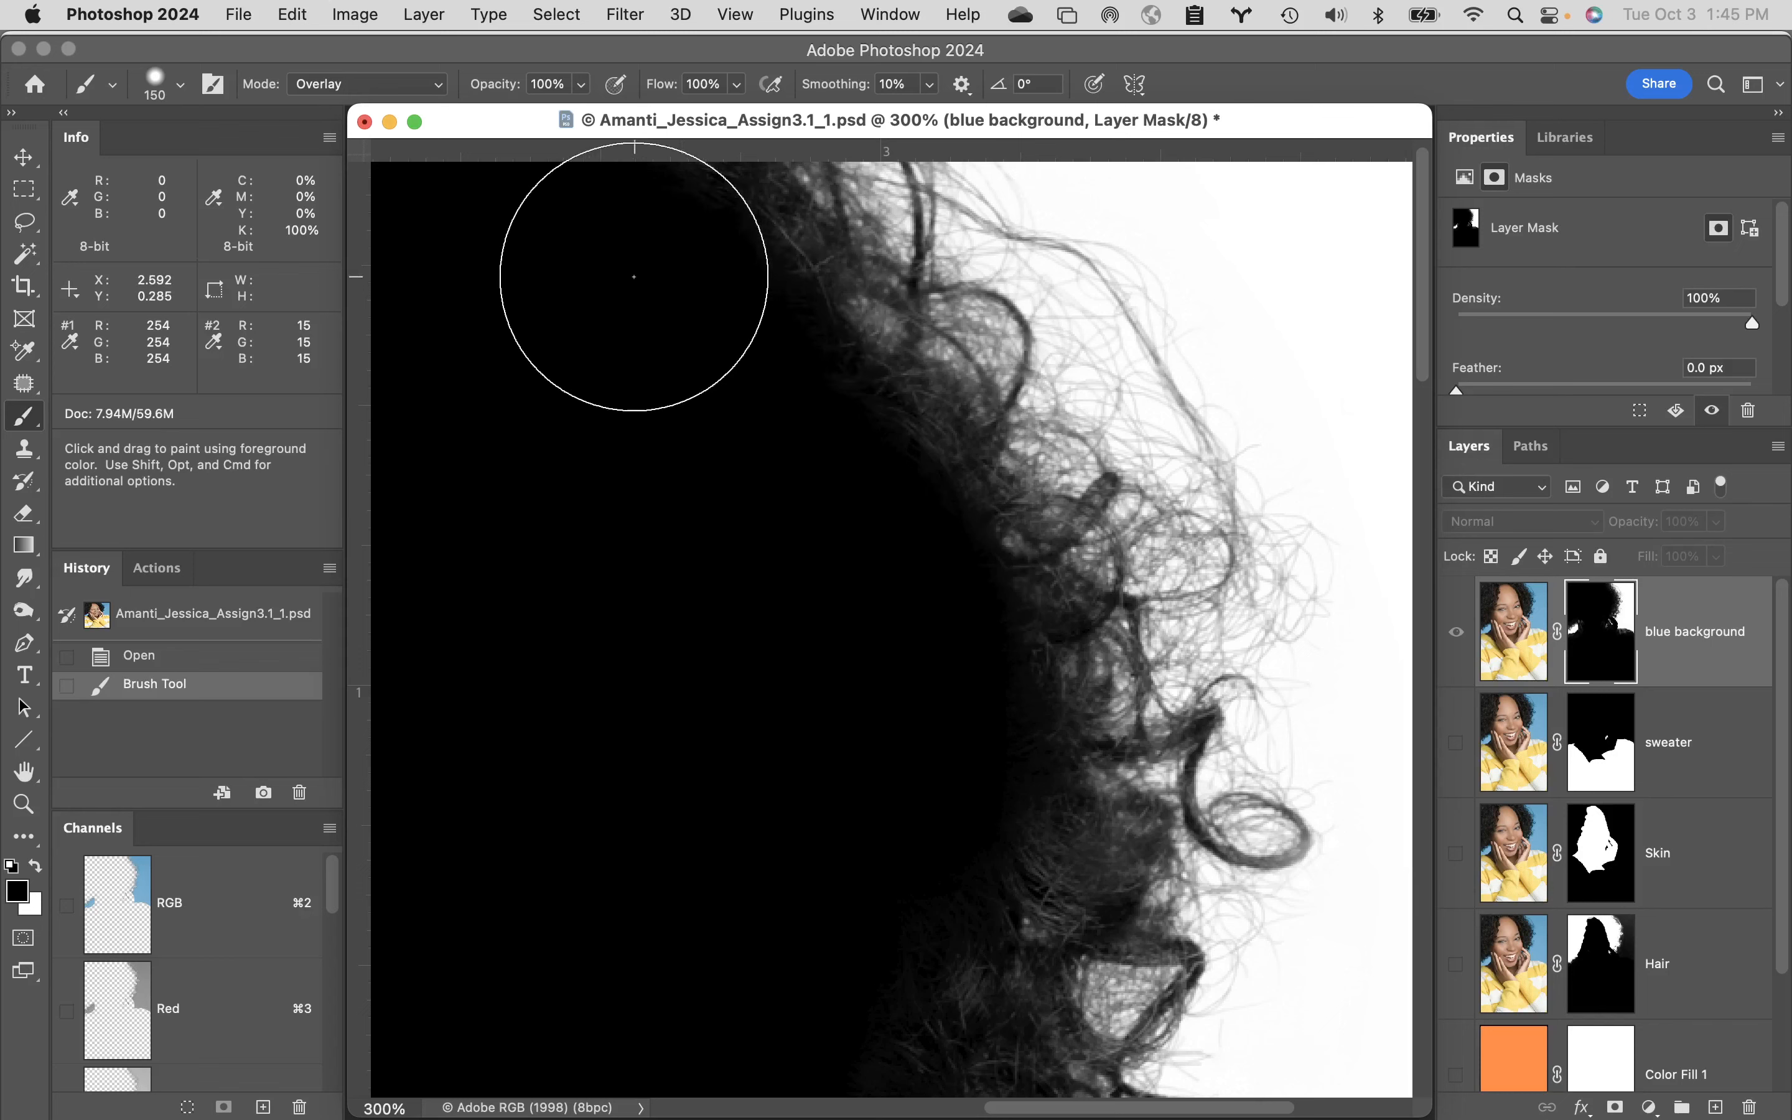
{"action": "mouse_move", "coordinate": [855, 634]}
{"action": "left_mouse_down"}
{"action": "mouse_move", "coordinate": [952, 756]}
{"action": "mouse_move", "coordinate": [872, 920]}
{"action": "mouse_move", "coordinate": [905, 941]}
{"action": "mouse_move", "coordinate": [828, 777]}
{"action": "mouse_move", "coordinate": [848, 192]}
{"action": "left_mouse_up"}
{"action": "key", "text": "space"}
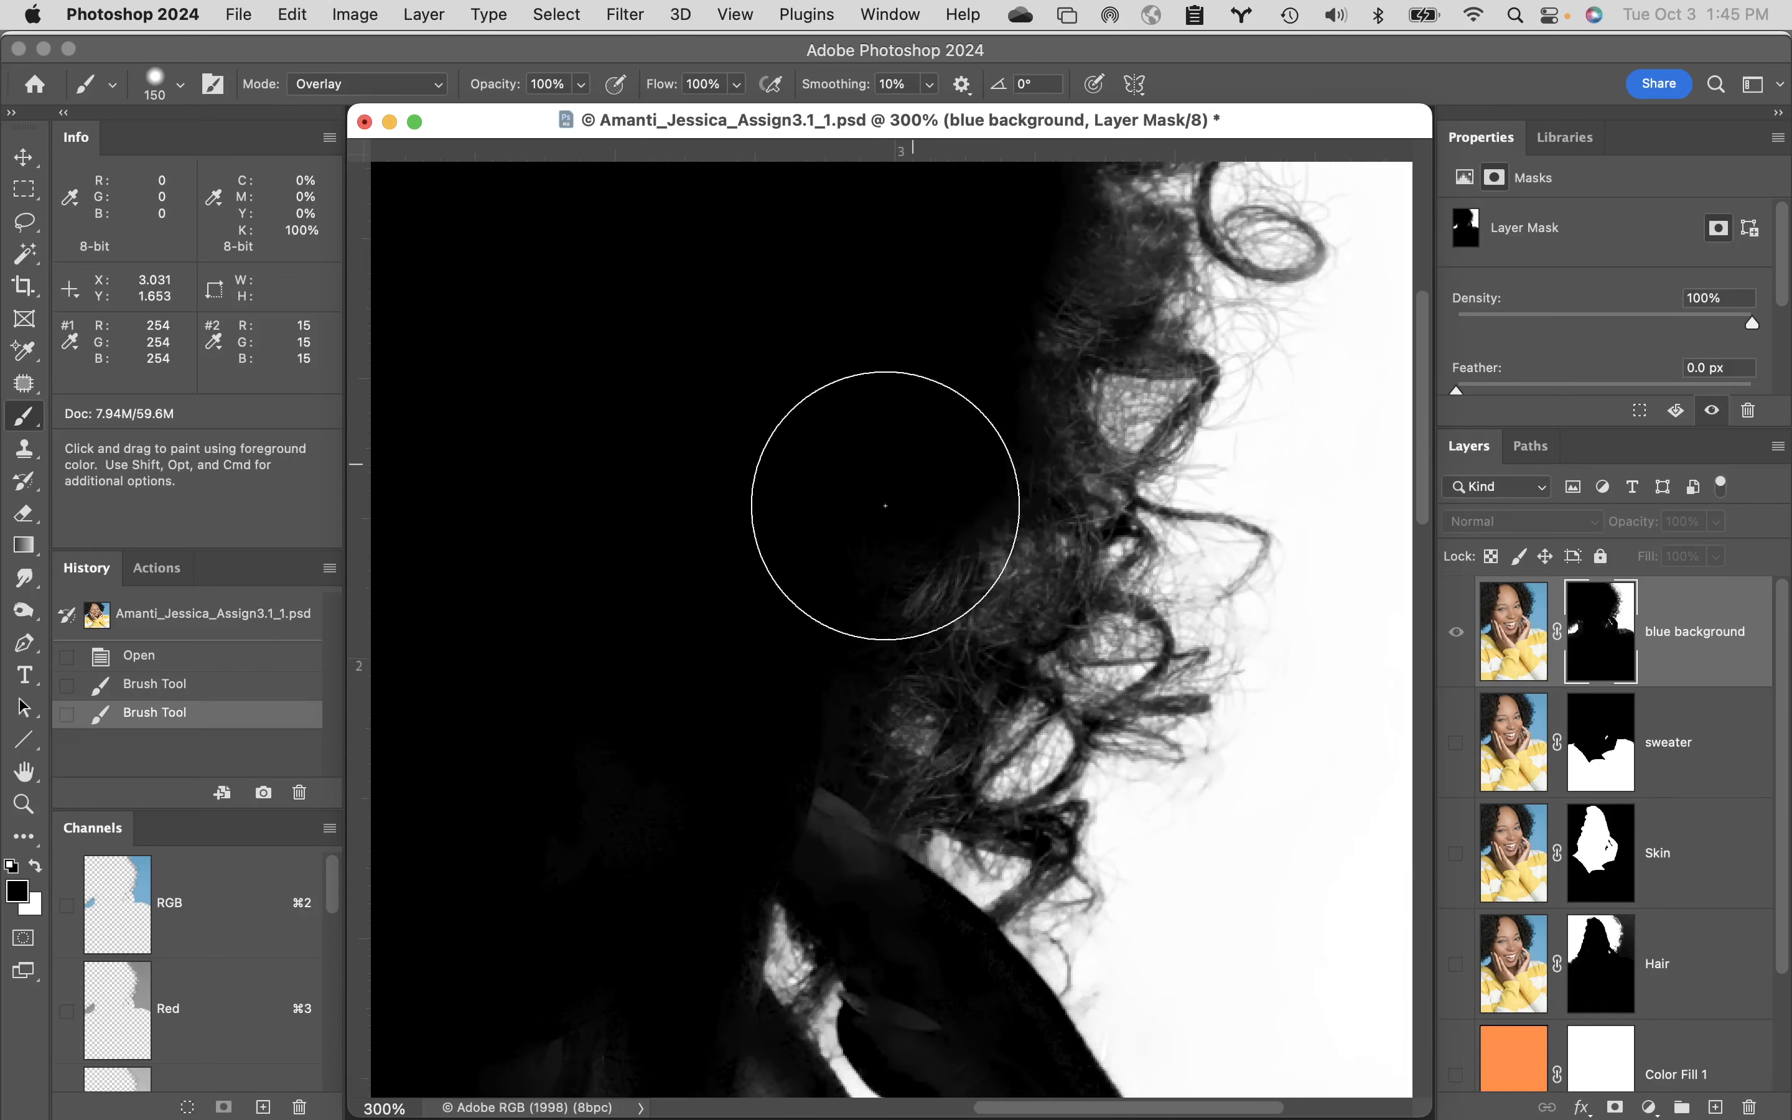
{"action": "mouse_move", "coordinate": [884, 505]}
{"action": "left_mouse_down"}
{"action": "mouse_move", "coordinate": [816, 571]}
{"action": "mouse_move", "coordinate": [795, 627]}
{"action": "mouse_move", "coordinate": [919, 760]}
{"action": "left_mouse_up"}
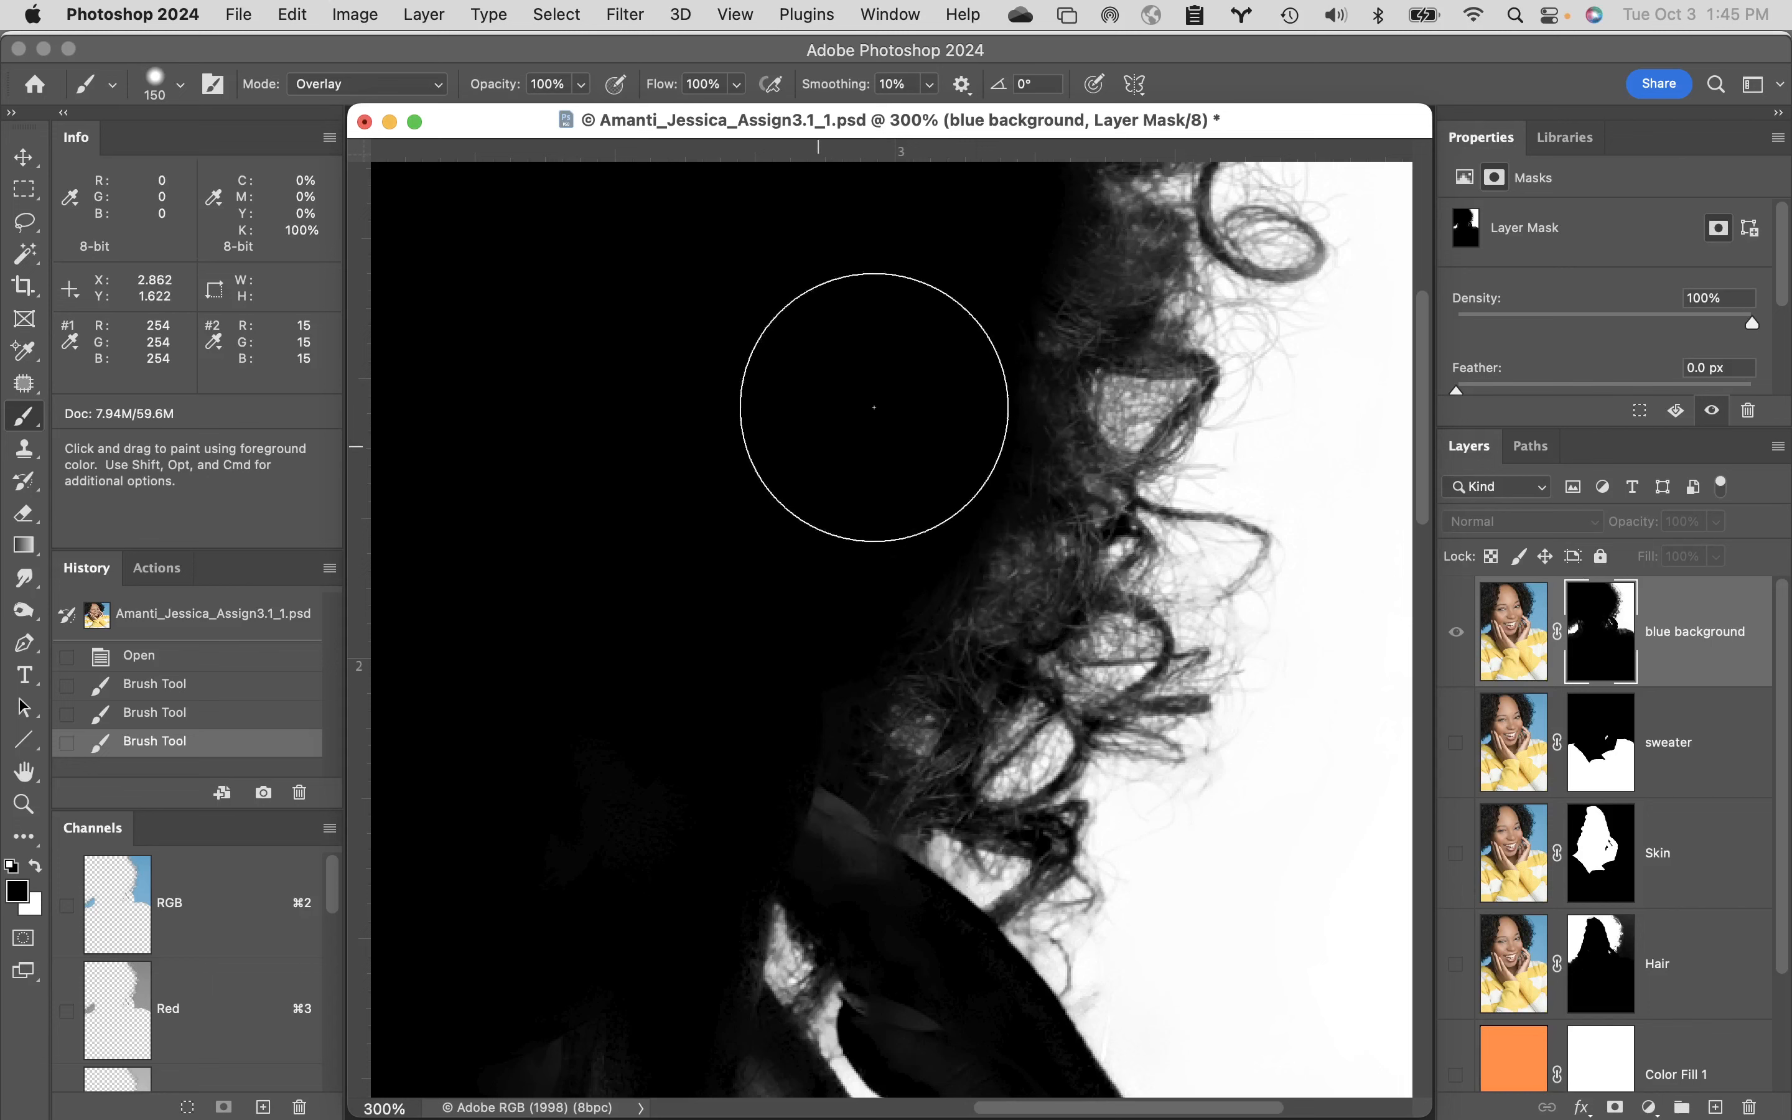
- Revert the image to its opened state and apply Levels to the mask with a black input of 11, comparing before and after
{"action": "left_click", "coordinate": [199, 656]}
{"action": "mouse_move", "coordinate": [911, 448]}
{"action": "left_mouse_down"}
{"action": "mouse_move", "coordinate": [747, 798]}
{"action": "mouse_move", "coordinate": [760, 929]}
{"action": "left_mouse_up"}
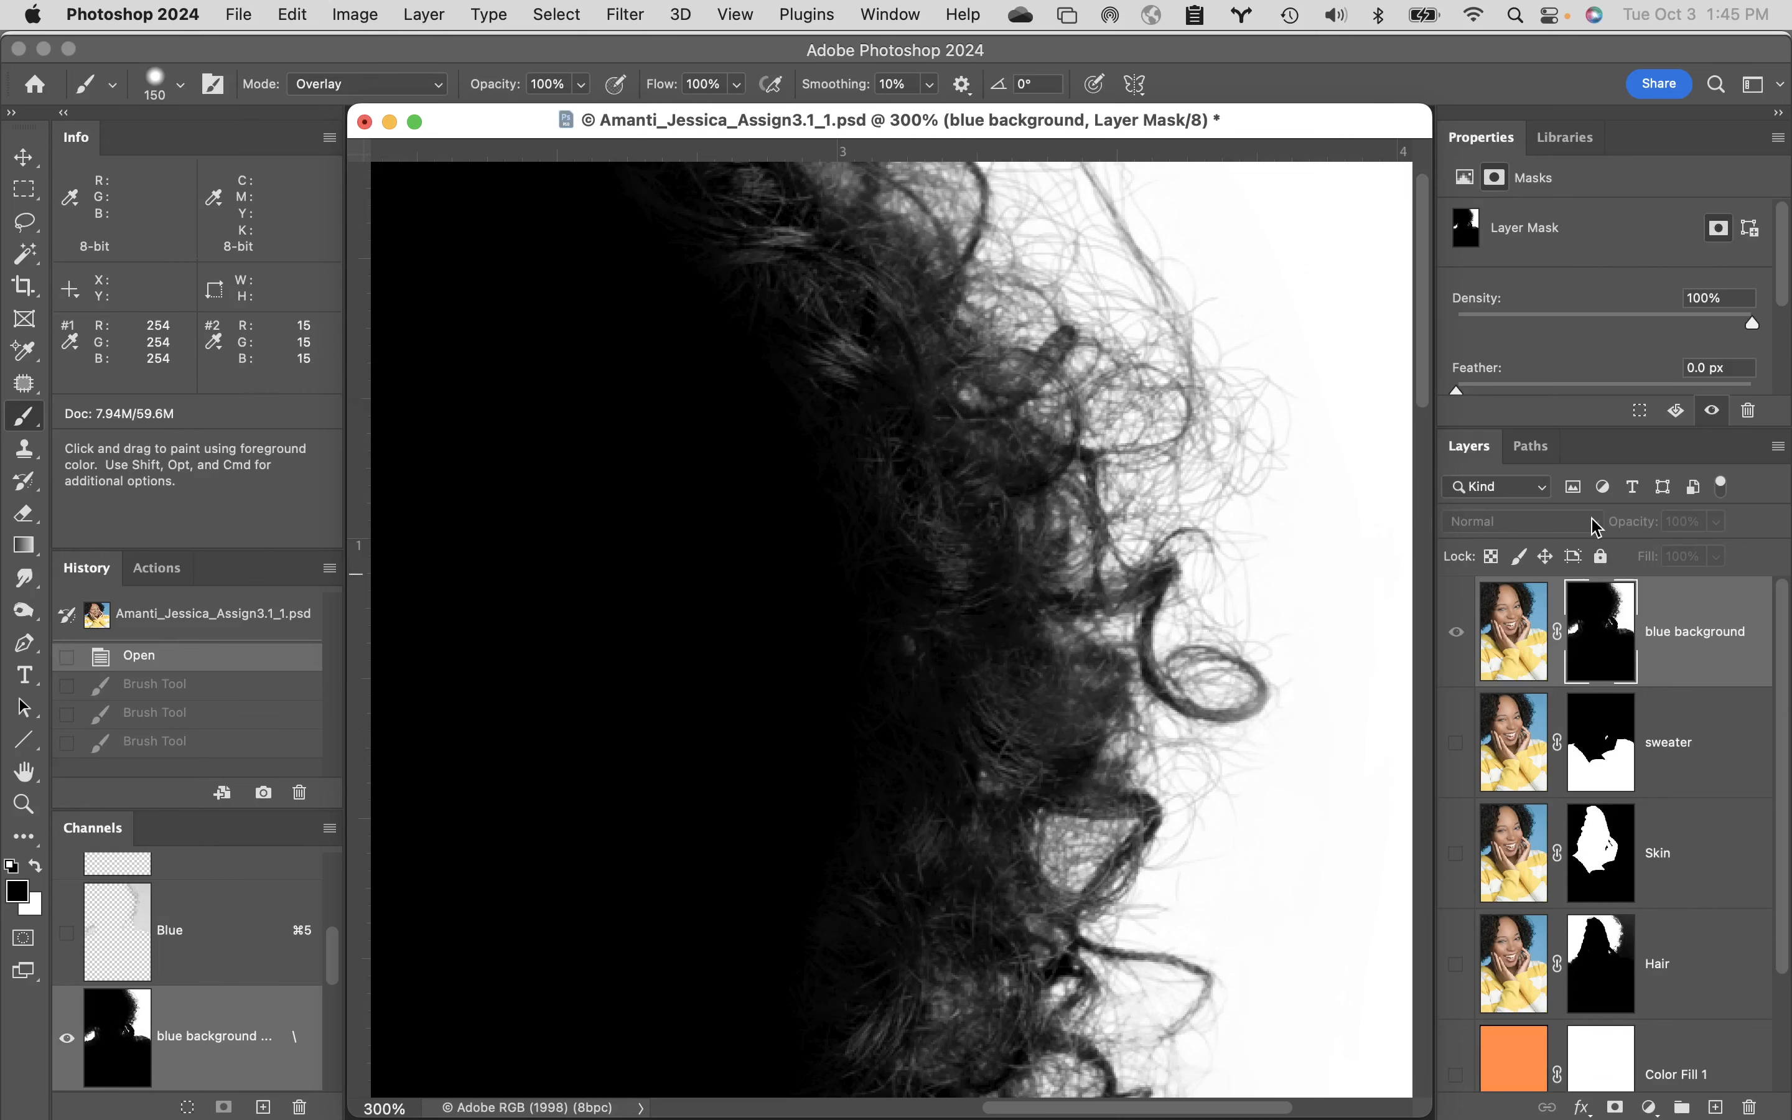
{"action": "key", "text": "super+l"}
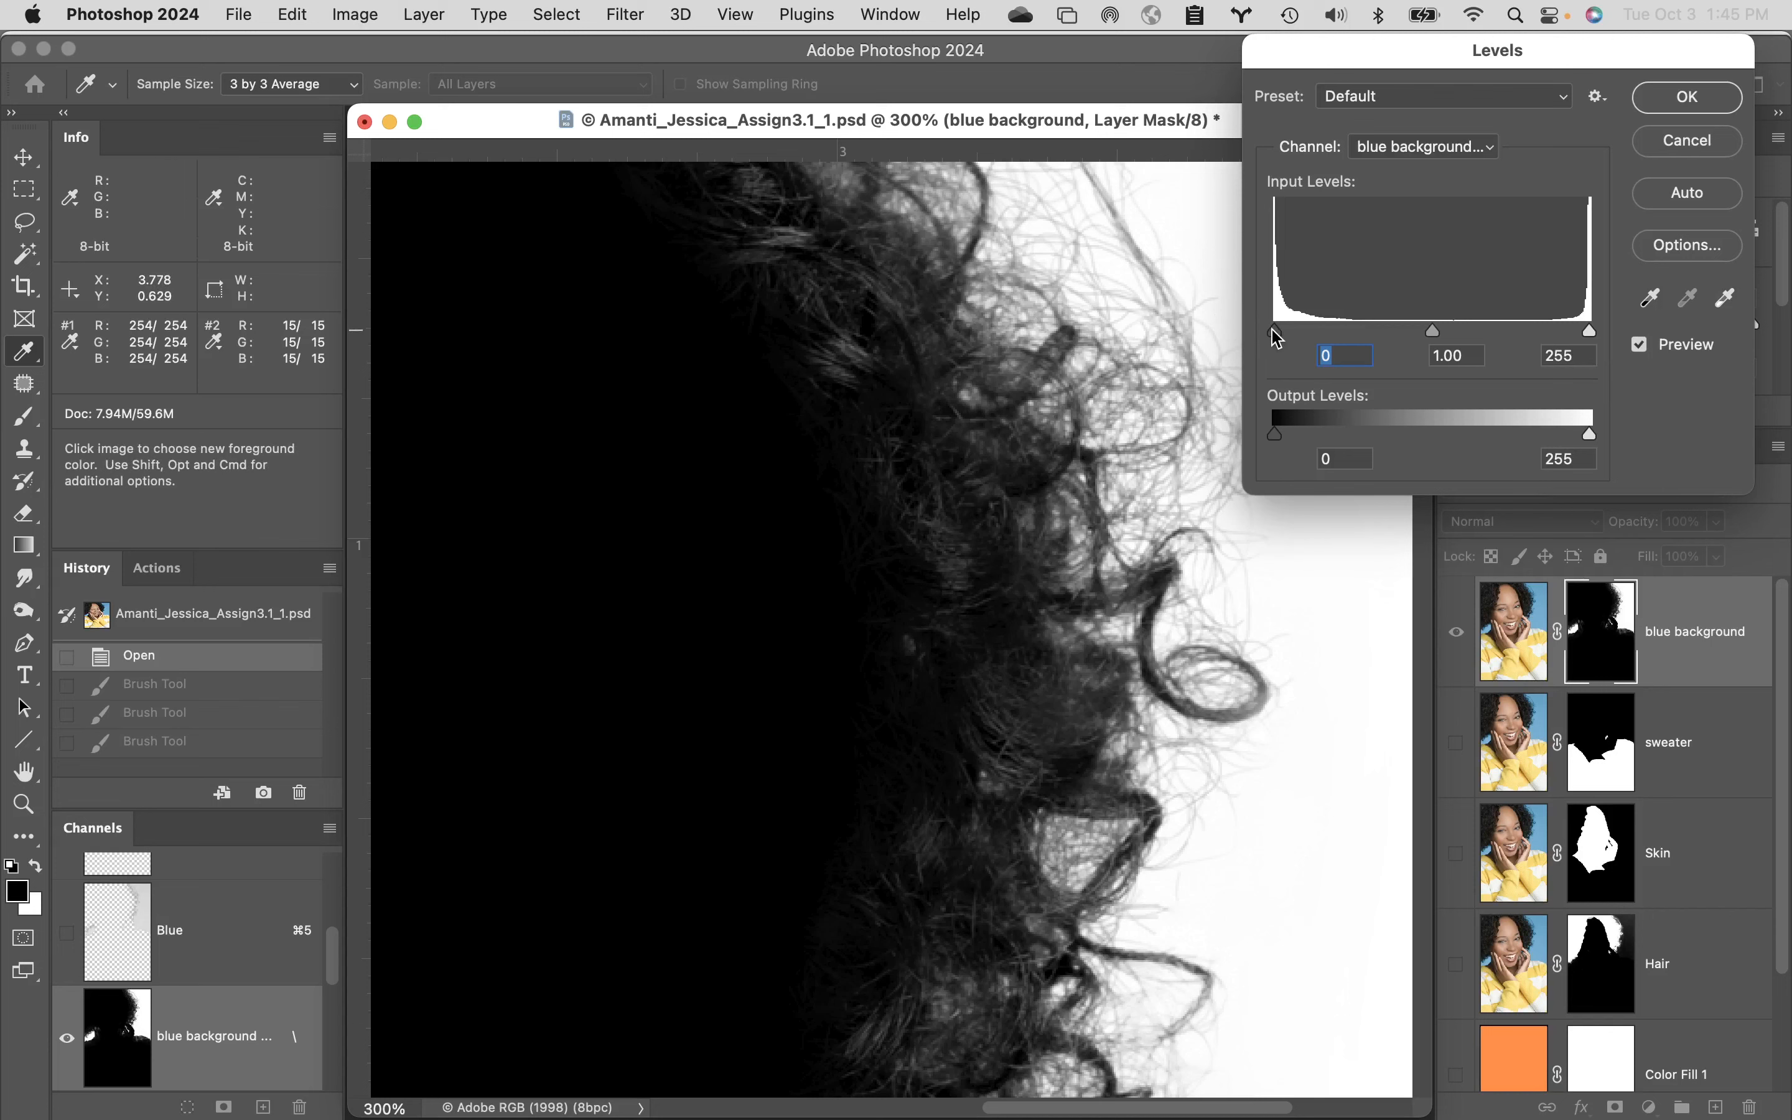
{"action": "mouse_move", "coordinate": [1276, 331]}
{"action": "left_mouse_down"}
{"action": "mouse_move", "coordinate": [1321, 331]}
{"action": "mouse_move", "coordinate": [1289, 330]}
{"action": "left_mouse_up"}
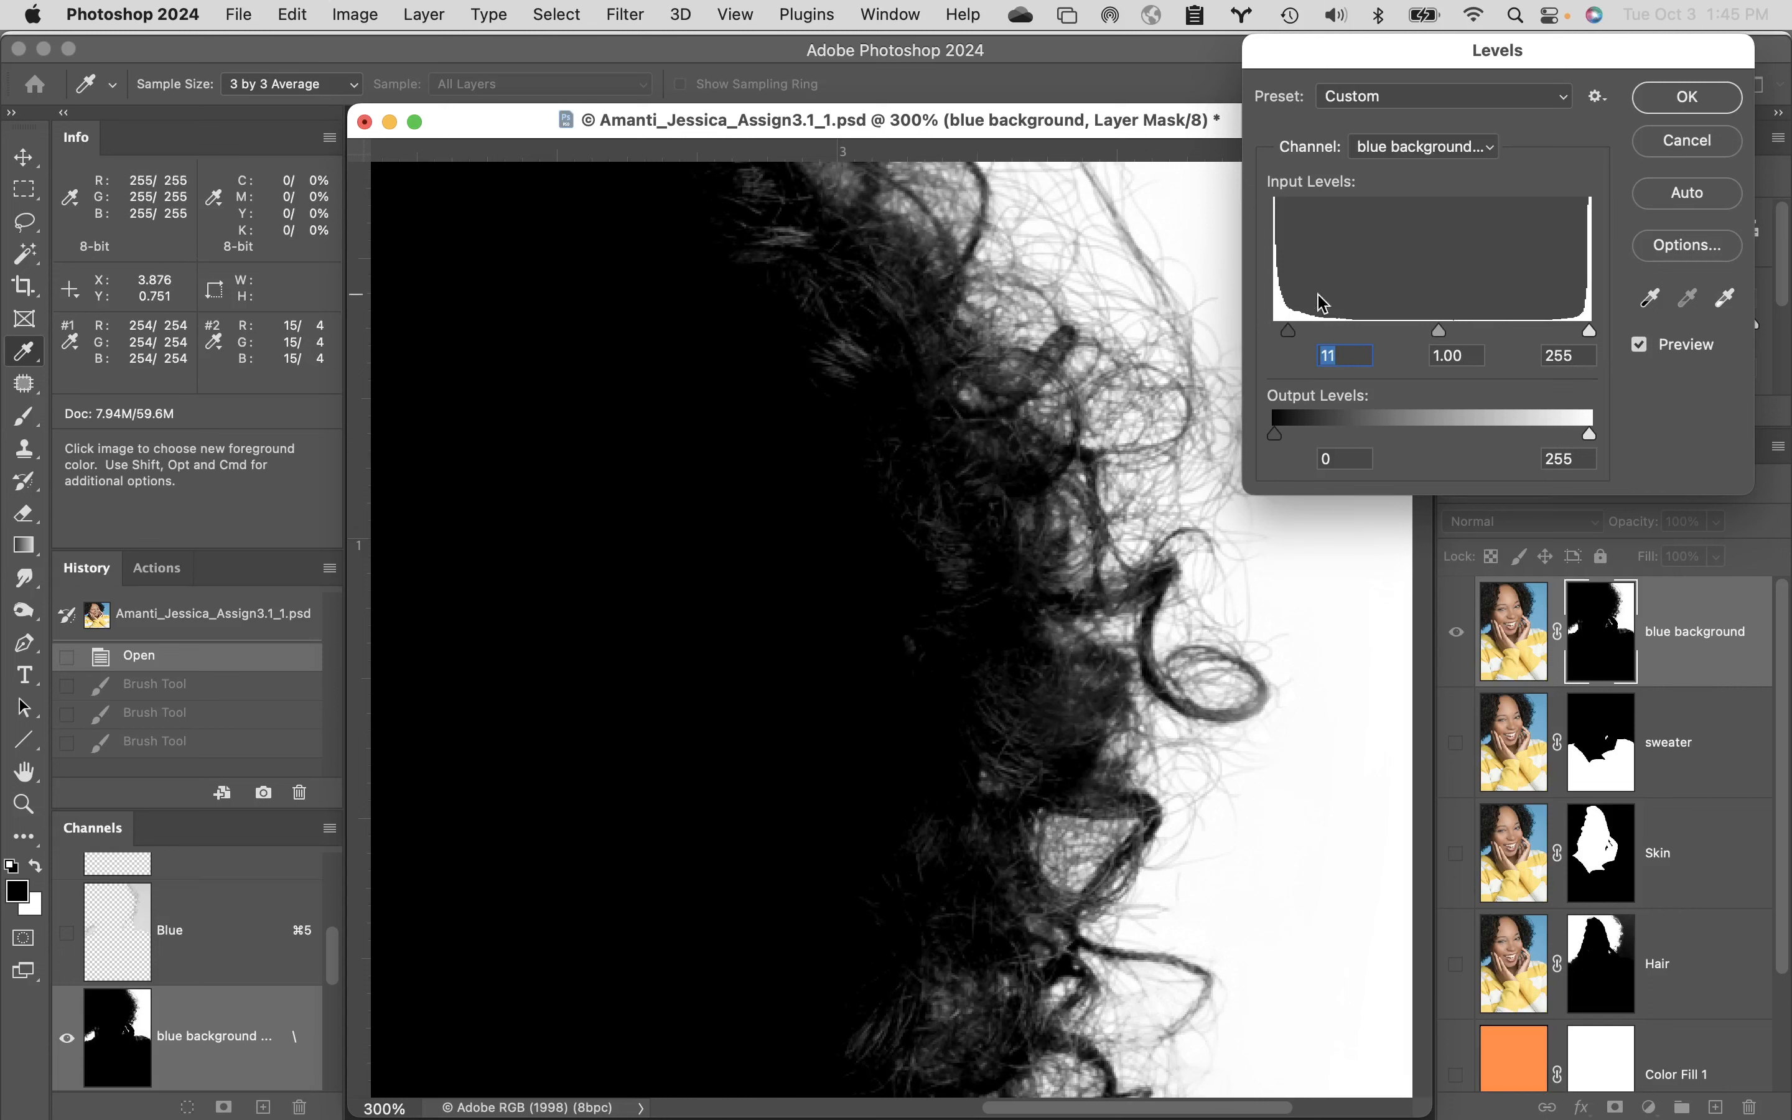
{"action": "left_click", "coordinate": [1639, 350]}
{"action": "left_click", "coordinate": [1642, 350]}
{"action": "left_click", "coordinate": [1641, 347]}
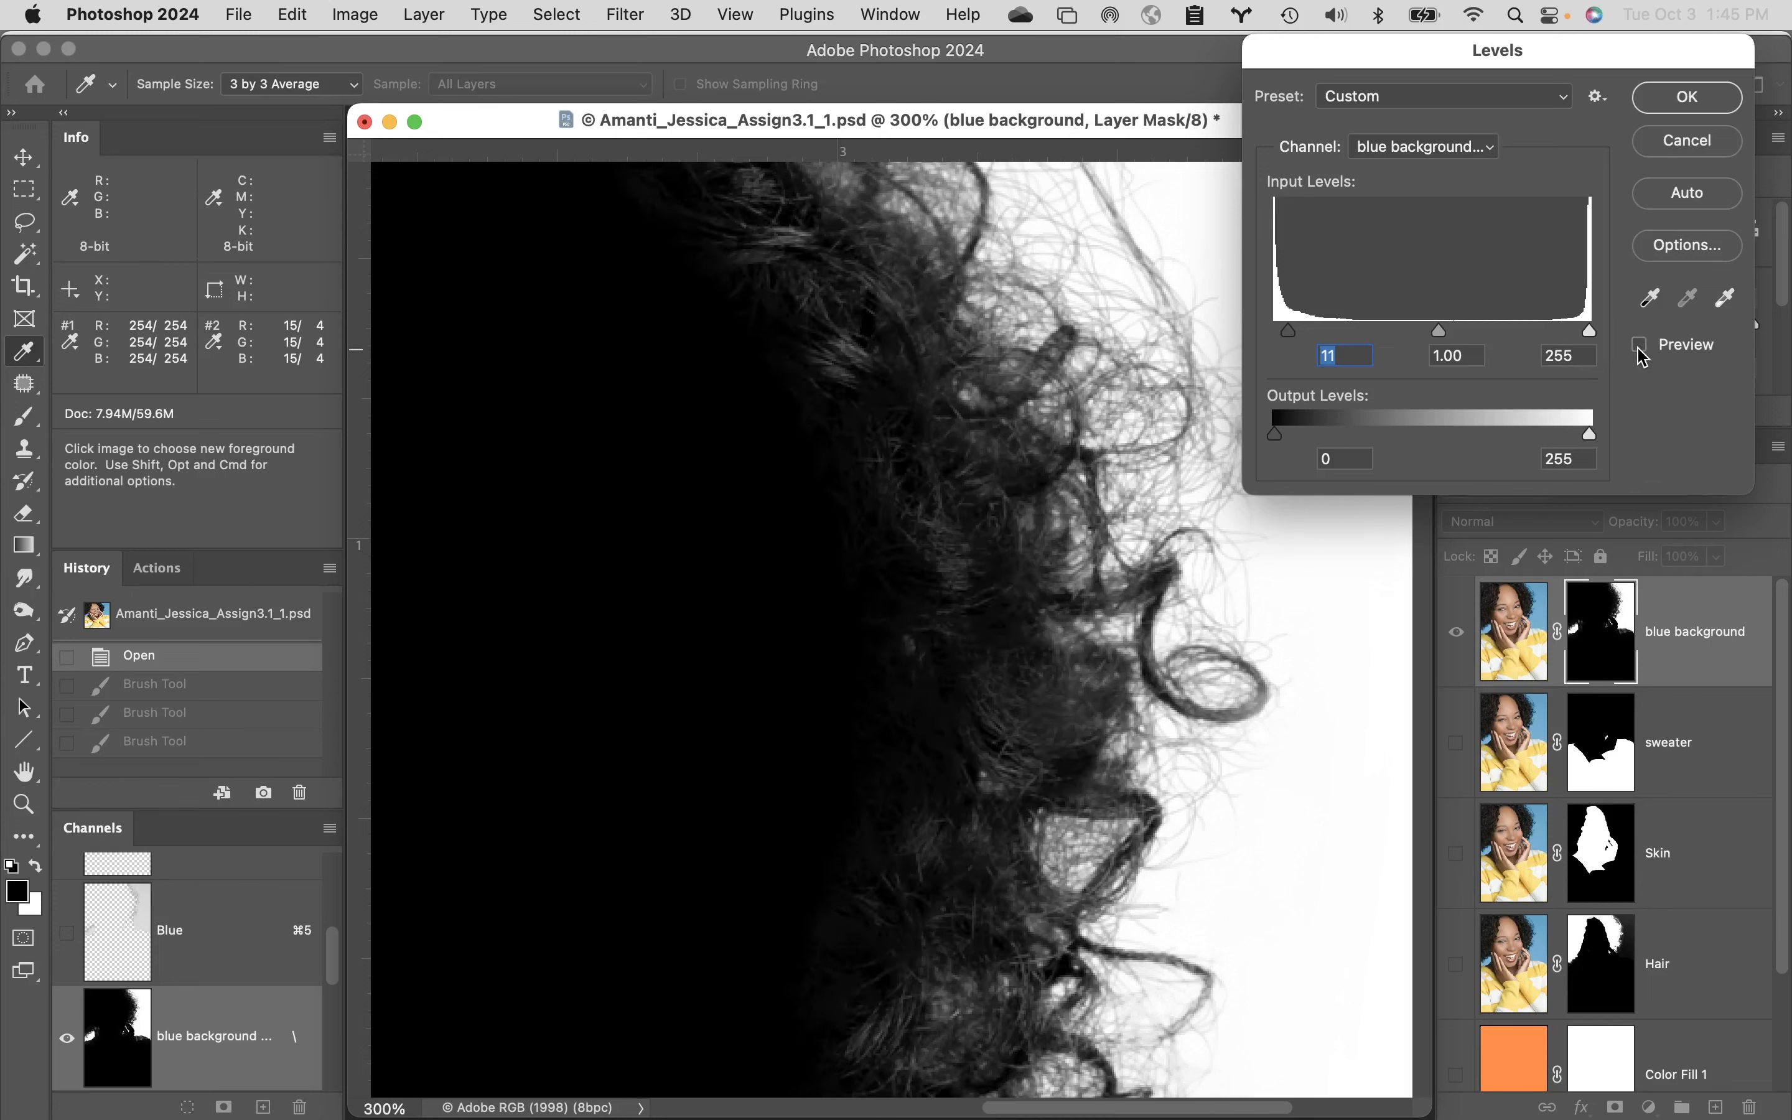
{"action": "left_click", "coordinate": [1640, 347]}
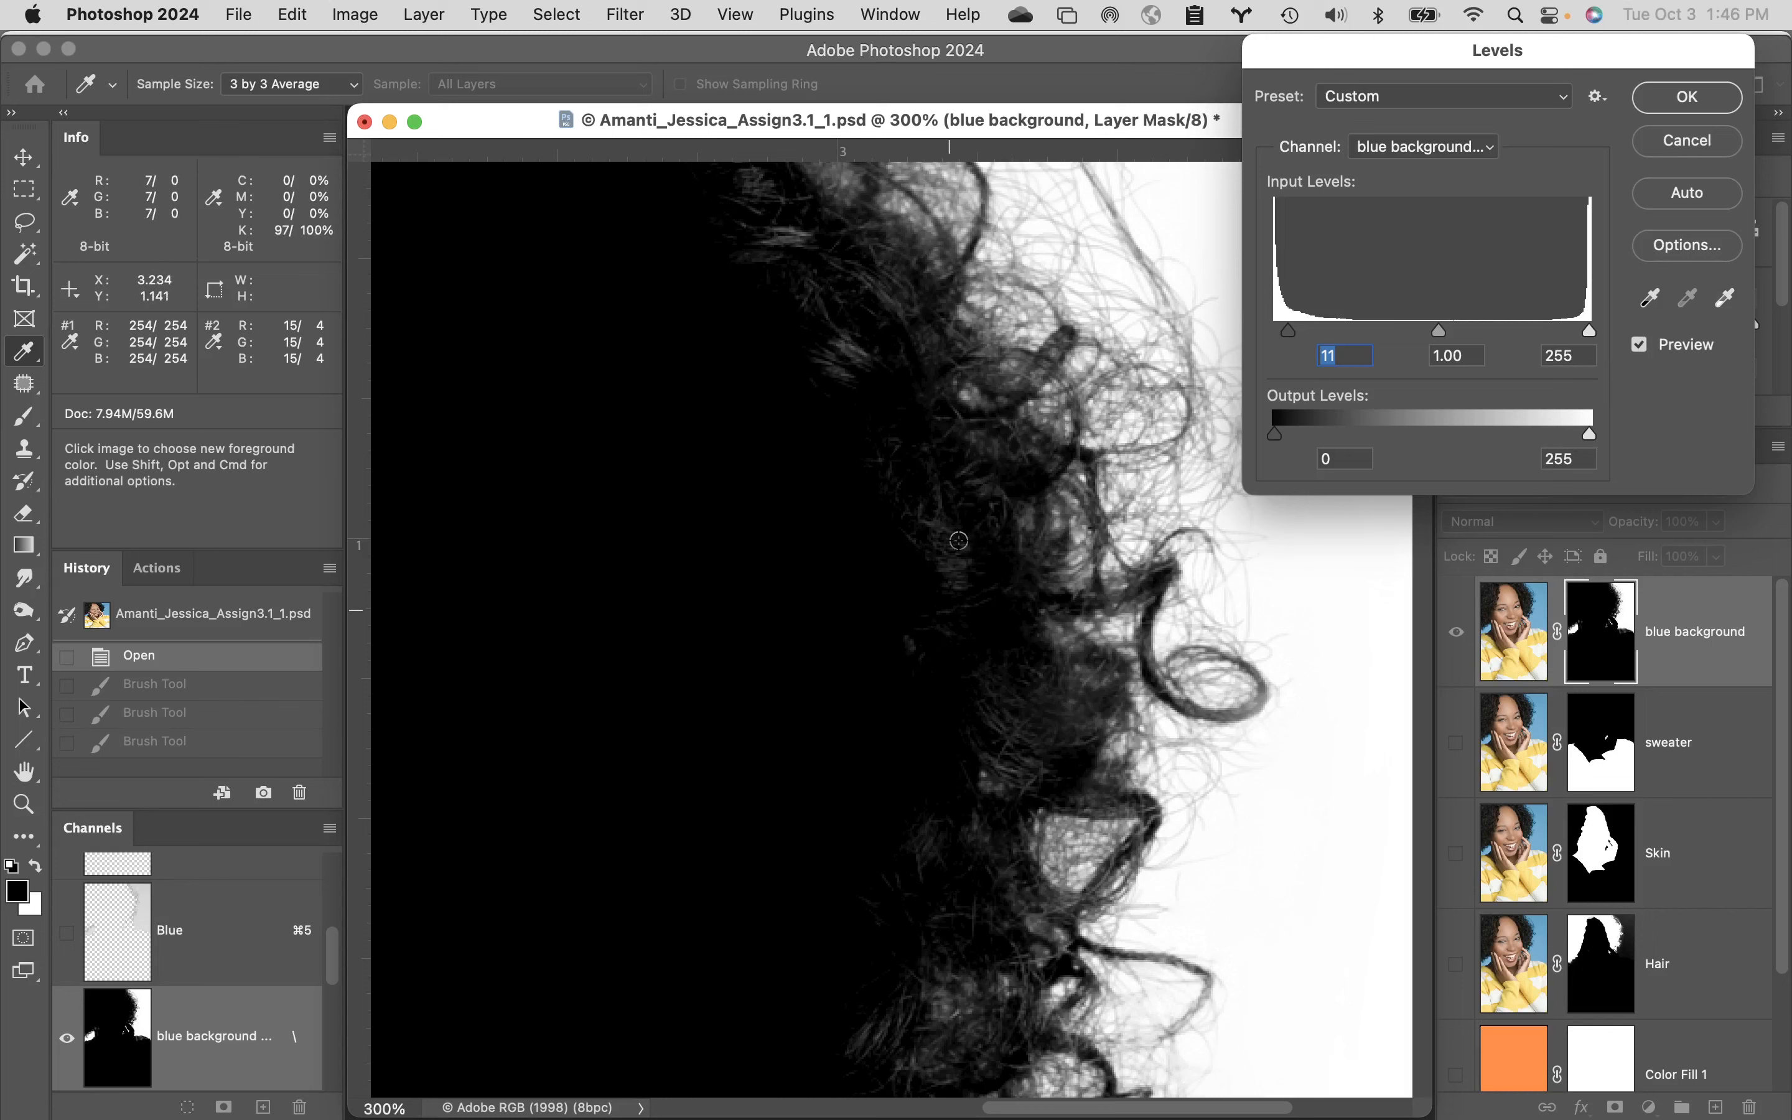
{"action": "left_click", "coordinate": [1696, 108]}
- Paint soft black strokes in Overlay mode over the remaining gray areas inside the mask's hair edge
{"action": "mouse_move", "coordinate": [1032, 639]}
{"action": "left_mouse_down"}
{"action": "mouse_move", "coordinate": [840, 591]}
{"action": "mouse_move", "coordinate": [782, 532]}
{"action": "mouse_move", "coordinate": [766, 419]}
{"action": "mouse_move", "coordinate": [715, 347]}
{"action": "mouse_move", "coordinate": [704, 289]}
{"action": "mouse_move", "coordinate": [760, 605]}
{"action": "mouse_move", "coordinate": [831, 683]}
{"action": "mouse_move", "coordinate": [903, 702]}
{"action": "mouse_move", "coordinate": [852, 738]}
{"action": "mouse_move", "coordinate": [841, 853]}
{"action": "mouse_move", "coordinate": [817, 892]}
{"action": "mouse_move", "coordinate": [891, 810]}
{"action": "mouse_move", "coordinate": [850, 595]}
{"action": "mouse_move", "coordinate": [856, 318]}
{"action": "left_mouse_up"}
{"action": "key", "text": "space"}
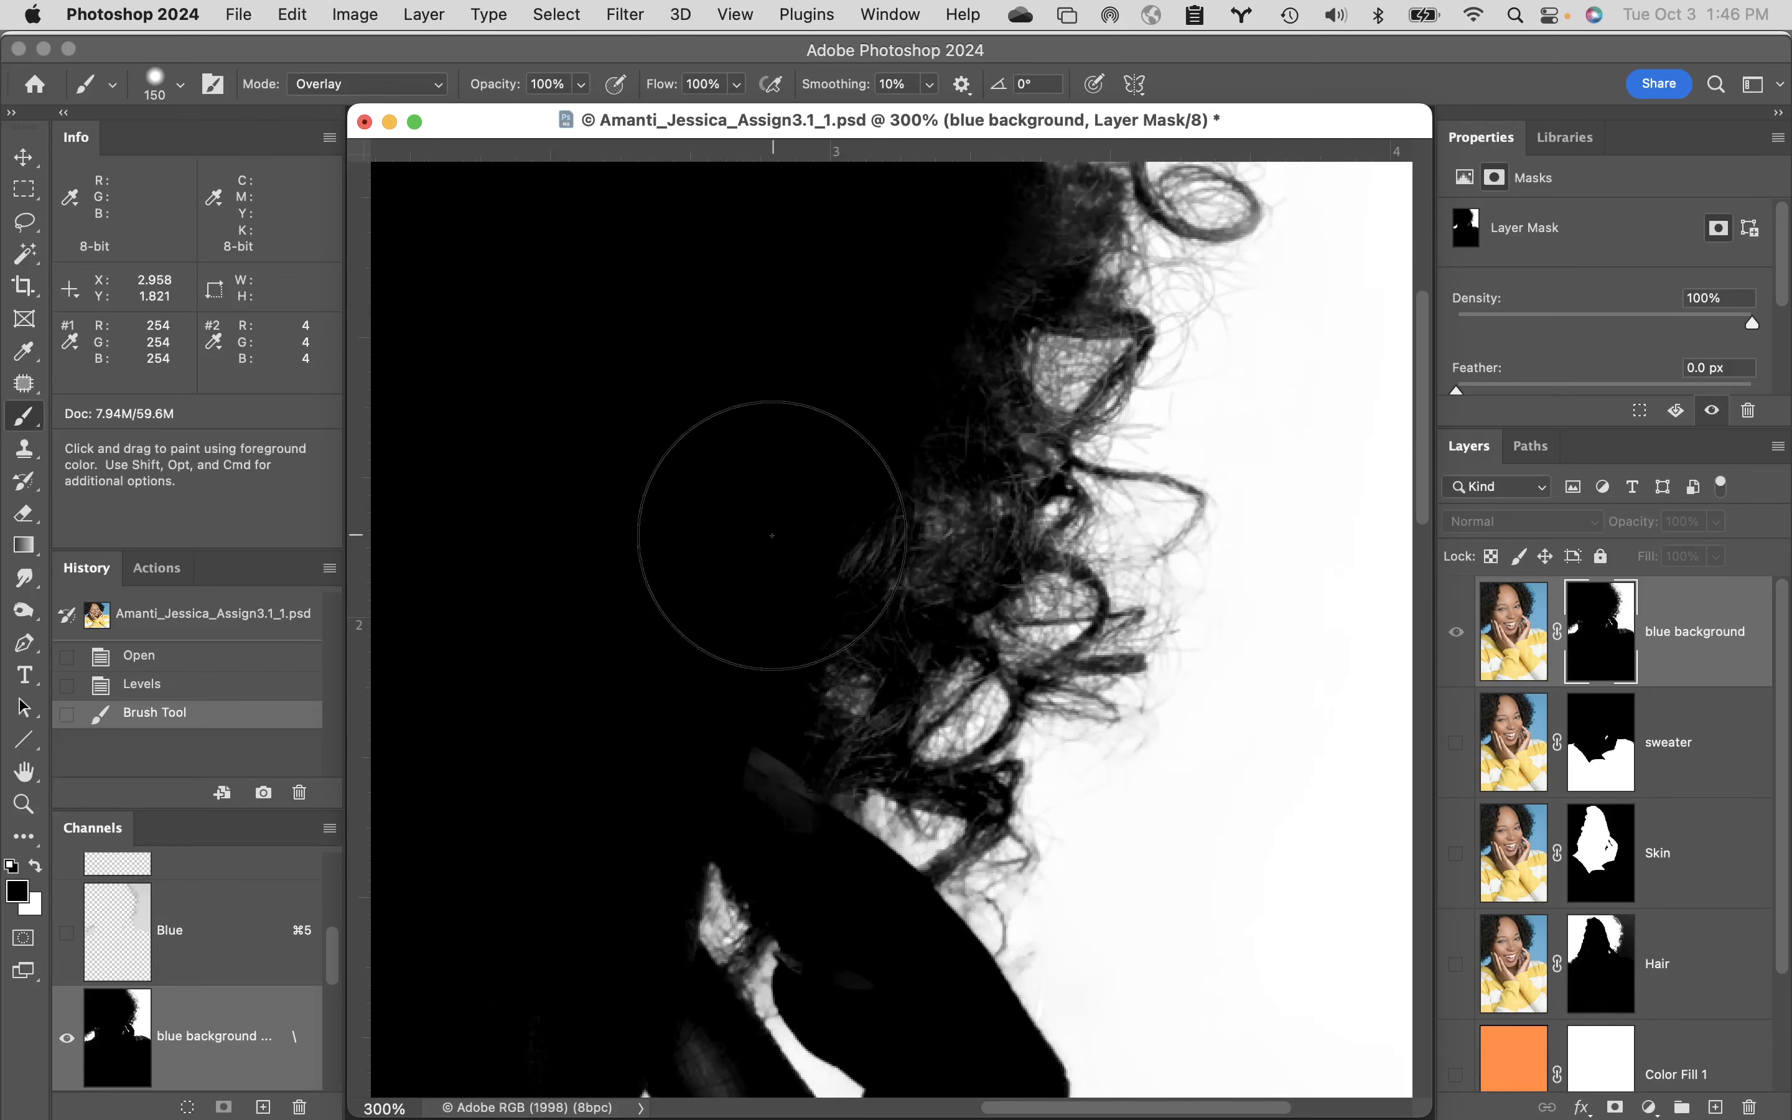
{"action": "left_click_drag", "start_coordinate": [720, 540], "coordinate": [799, 564]}
- Inspect the mask around the hand and sweater shoulder at 200%, and return to the normal view of the layer
{"action": "left_click", "coordinate": [852, 763], "text": "alt"}
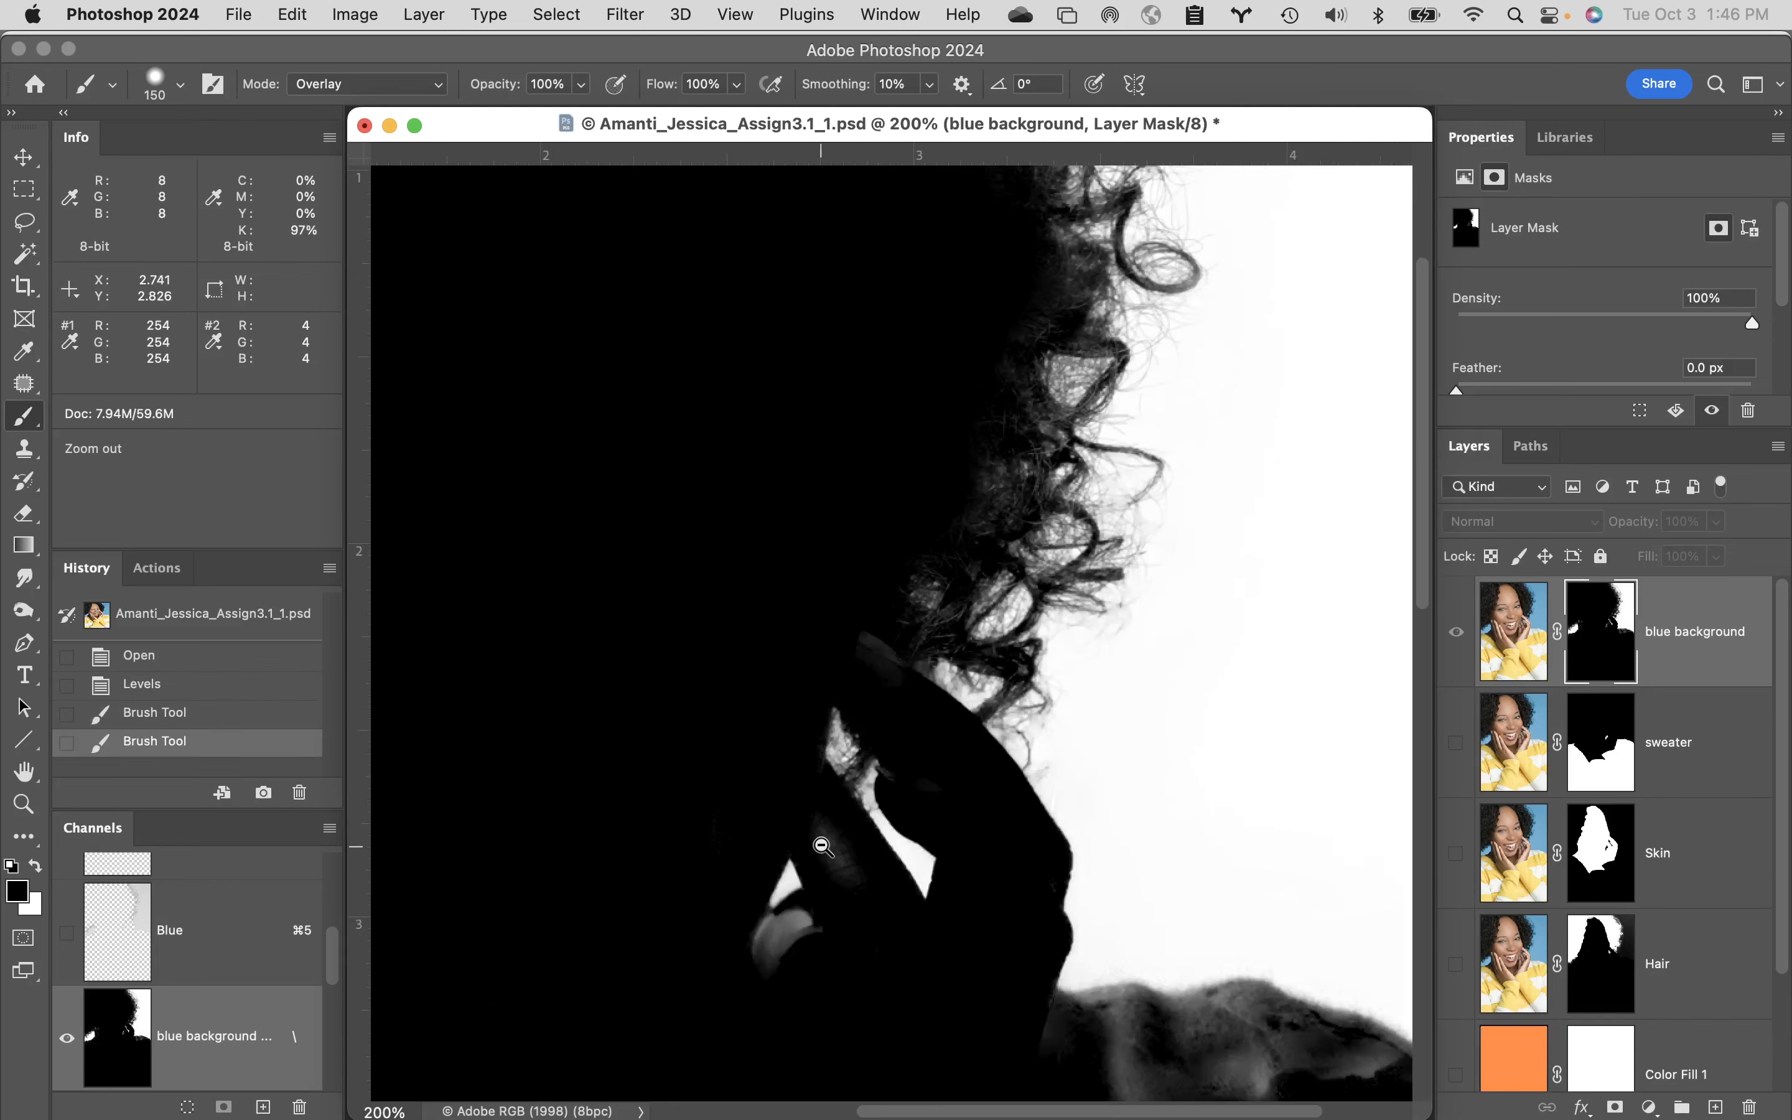
{"action": "left_click", "coordinate": [844, 866], "text": "alt"}
{"action": "left_click", "coordinate": [1113, 759]}
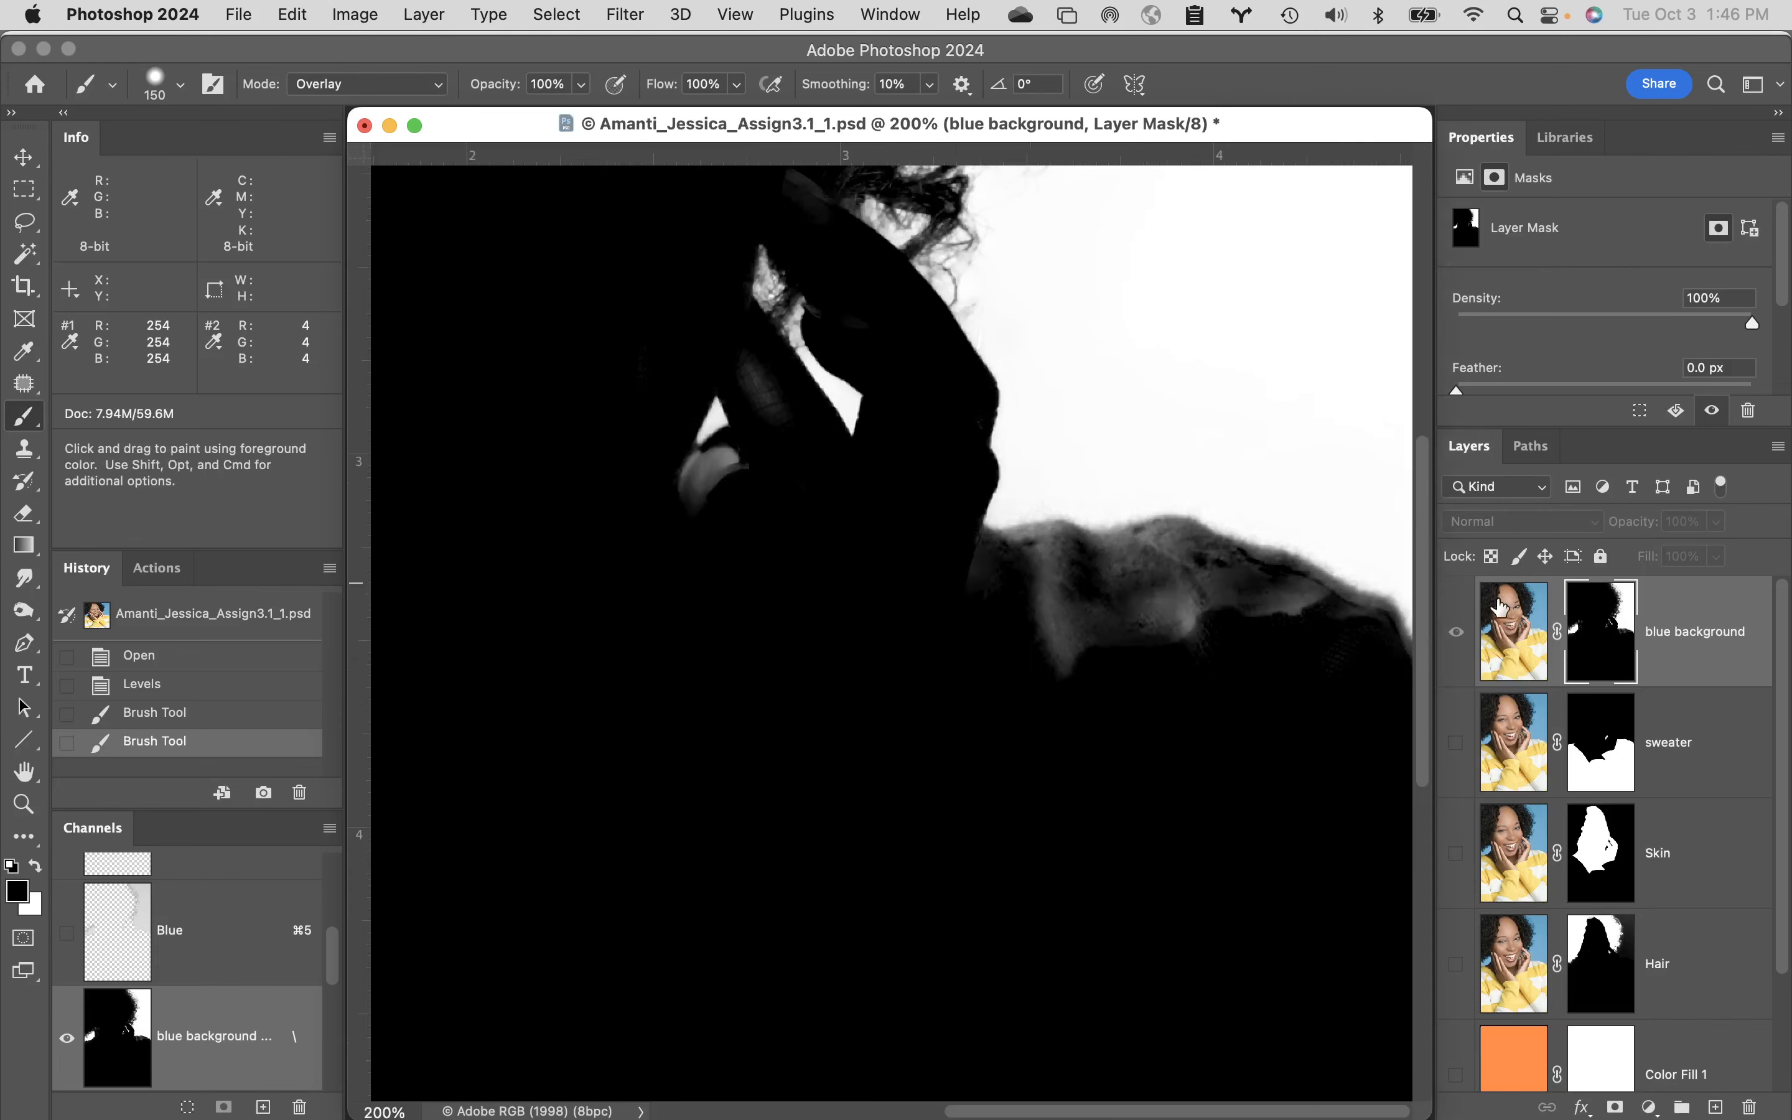
{"action": "left_click", "coordinate": [1610, 662], "text": "alt"}
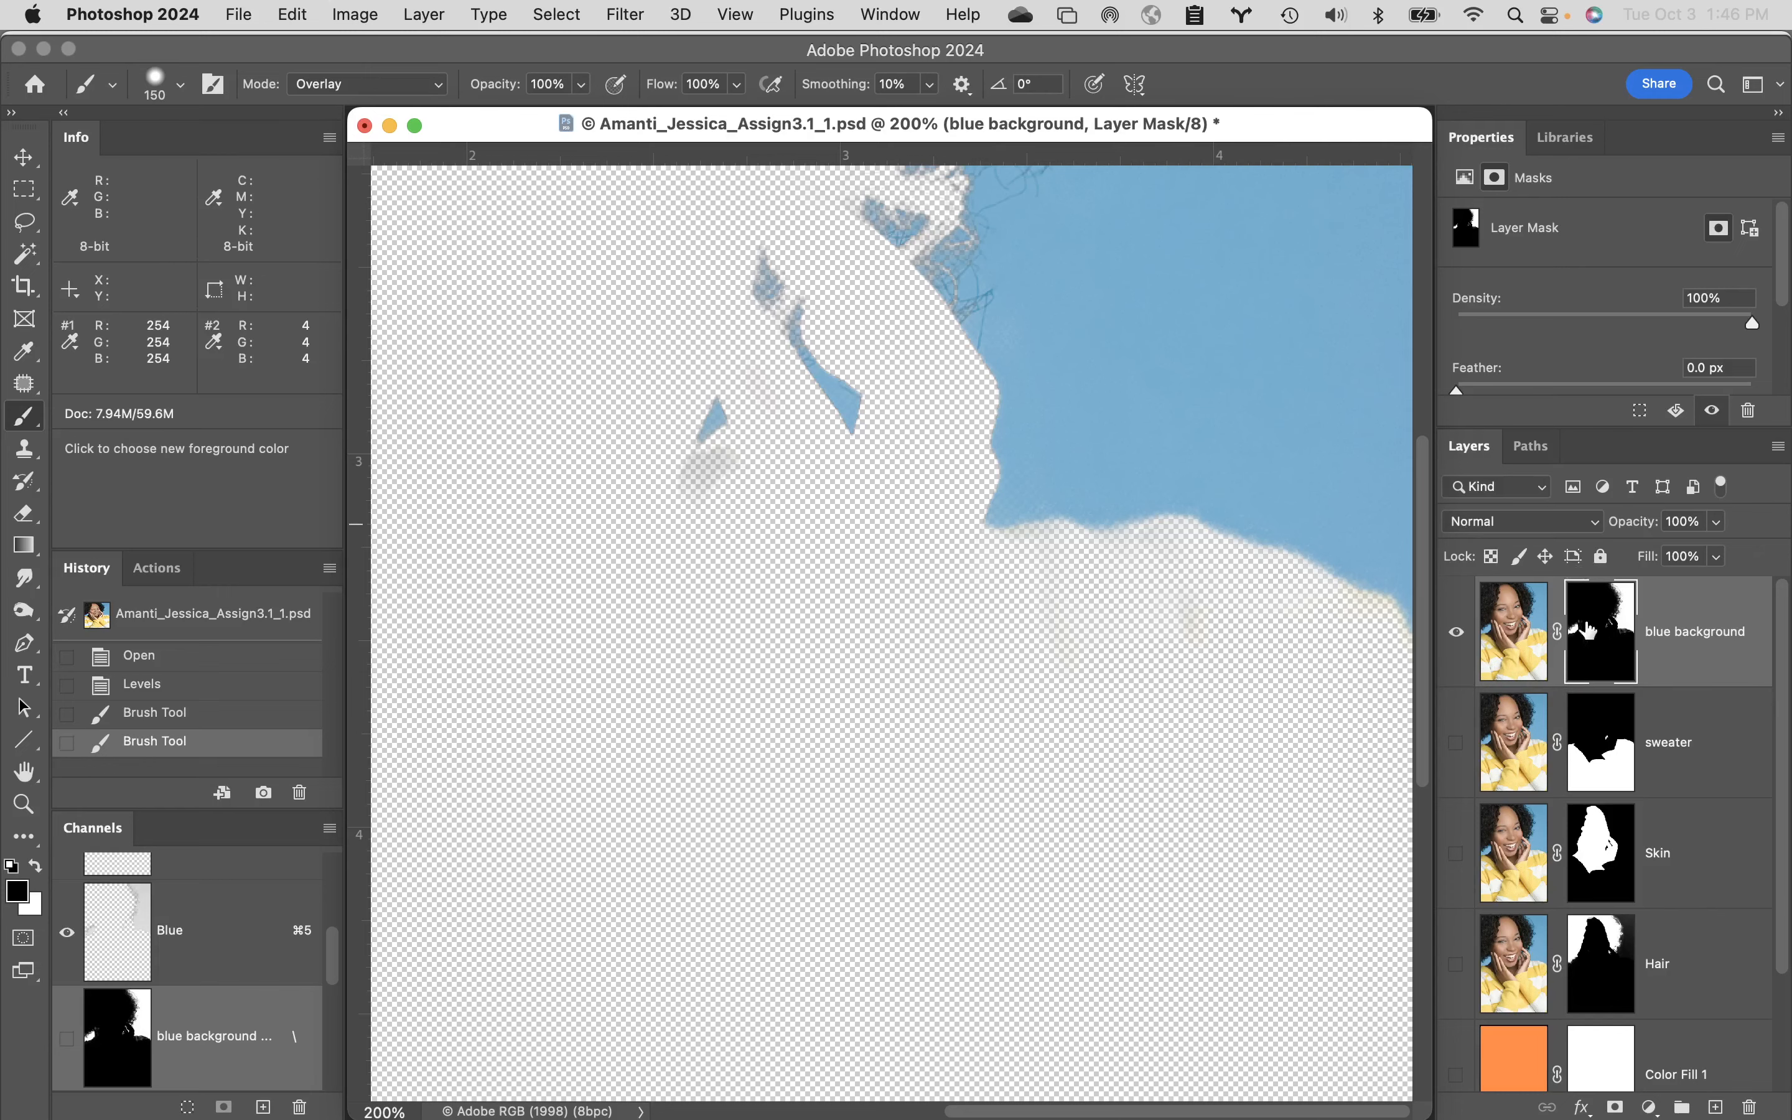
- Show the blue background layer's mask and paint black in Overlay mode over the gray sweater shoulder area
{"action": "left_click", "coordinate": [1599, 630], "text": "alt"}
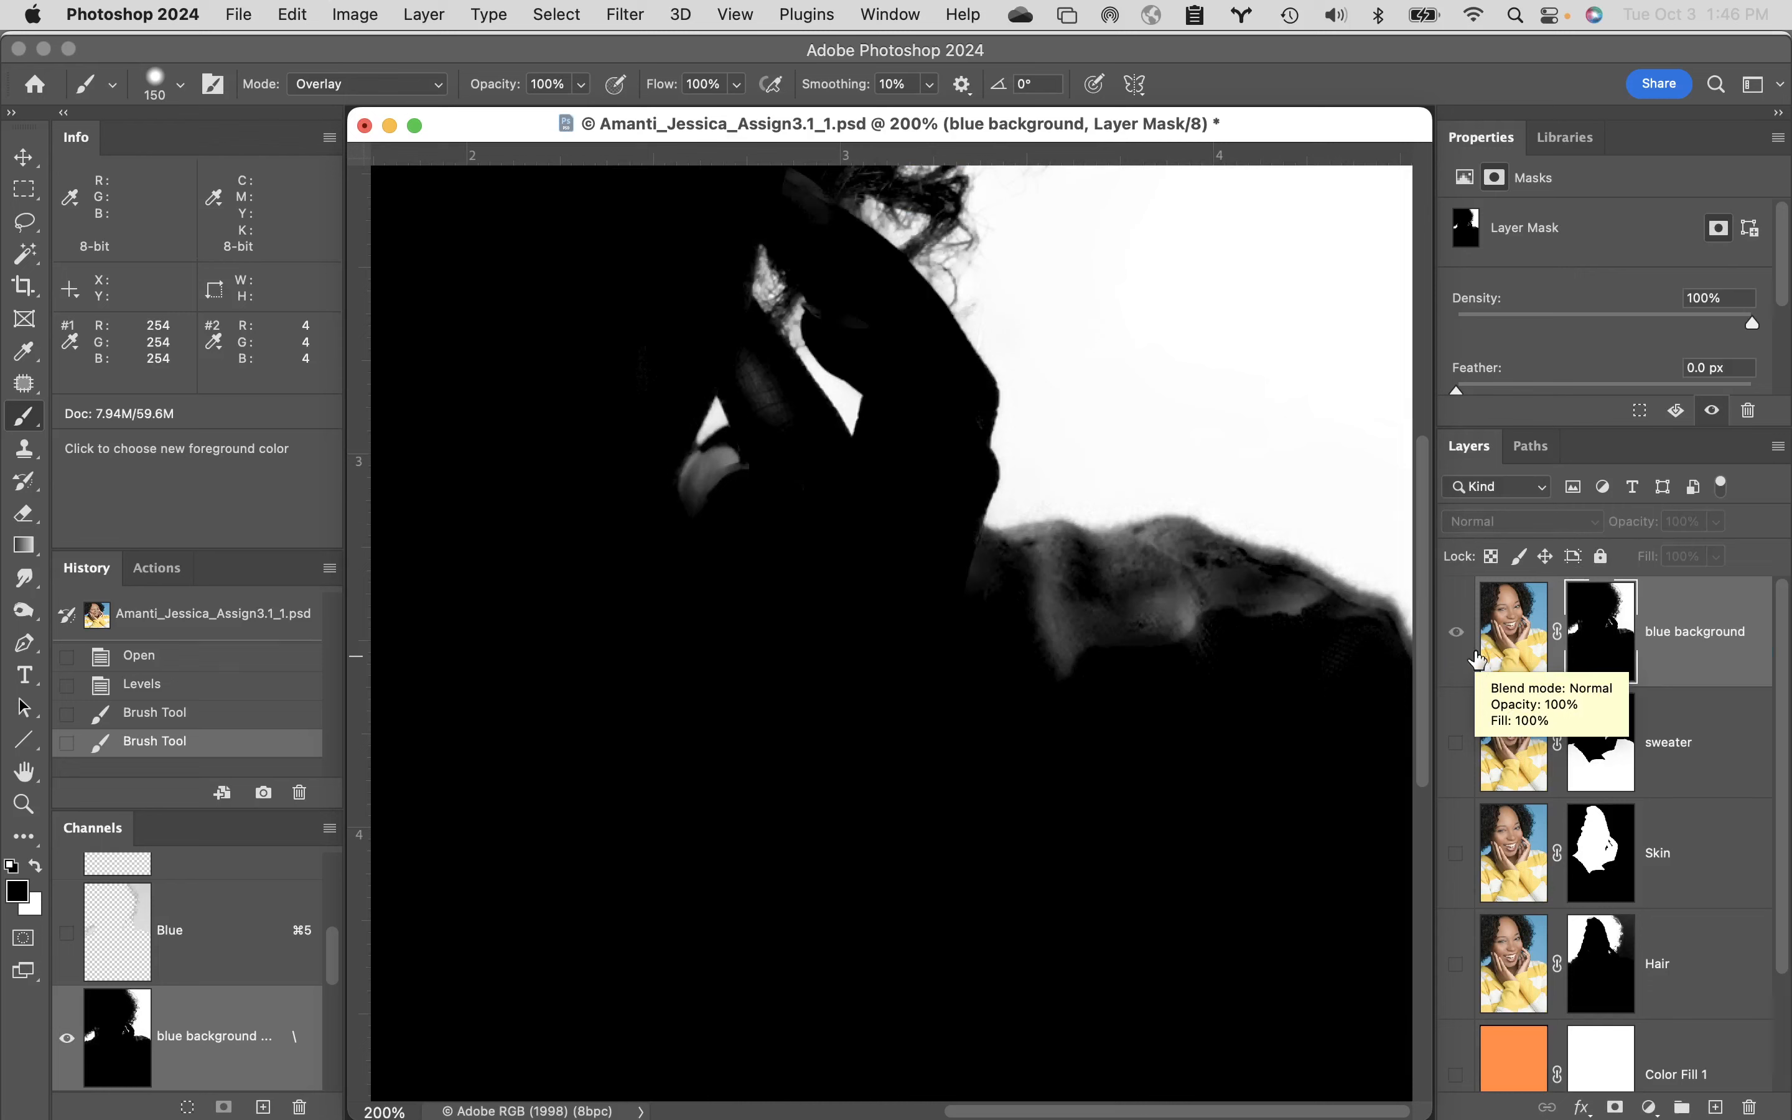
{"action": "mouse_move", "coordinate": [1052, 640]}
{"action": "left_mouse_down"}
{"action": "mouse_move", "coordinate": [1162, 474]}
{"action": "mouse_move", "coordinate": [1349, 563]}
{"action": "mouse_move", "coordinate": [1359, 601]}
{"action": "mouse_move", "coordinate": [1079, 675]}
{"action": "mouse_move", "coordinate": [1274, 615]}
{"action": "left_mouse_up"}
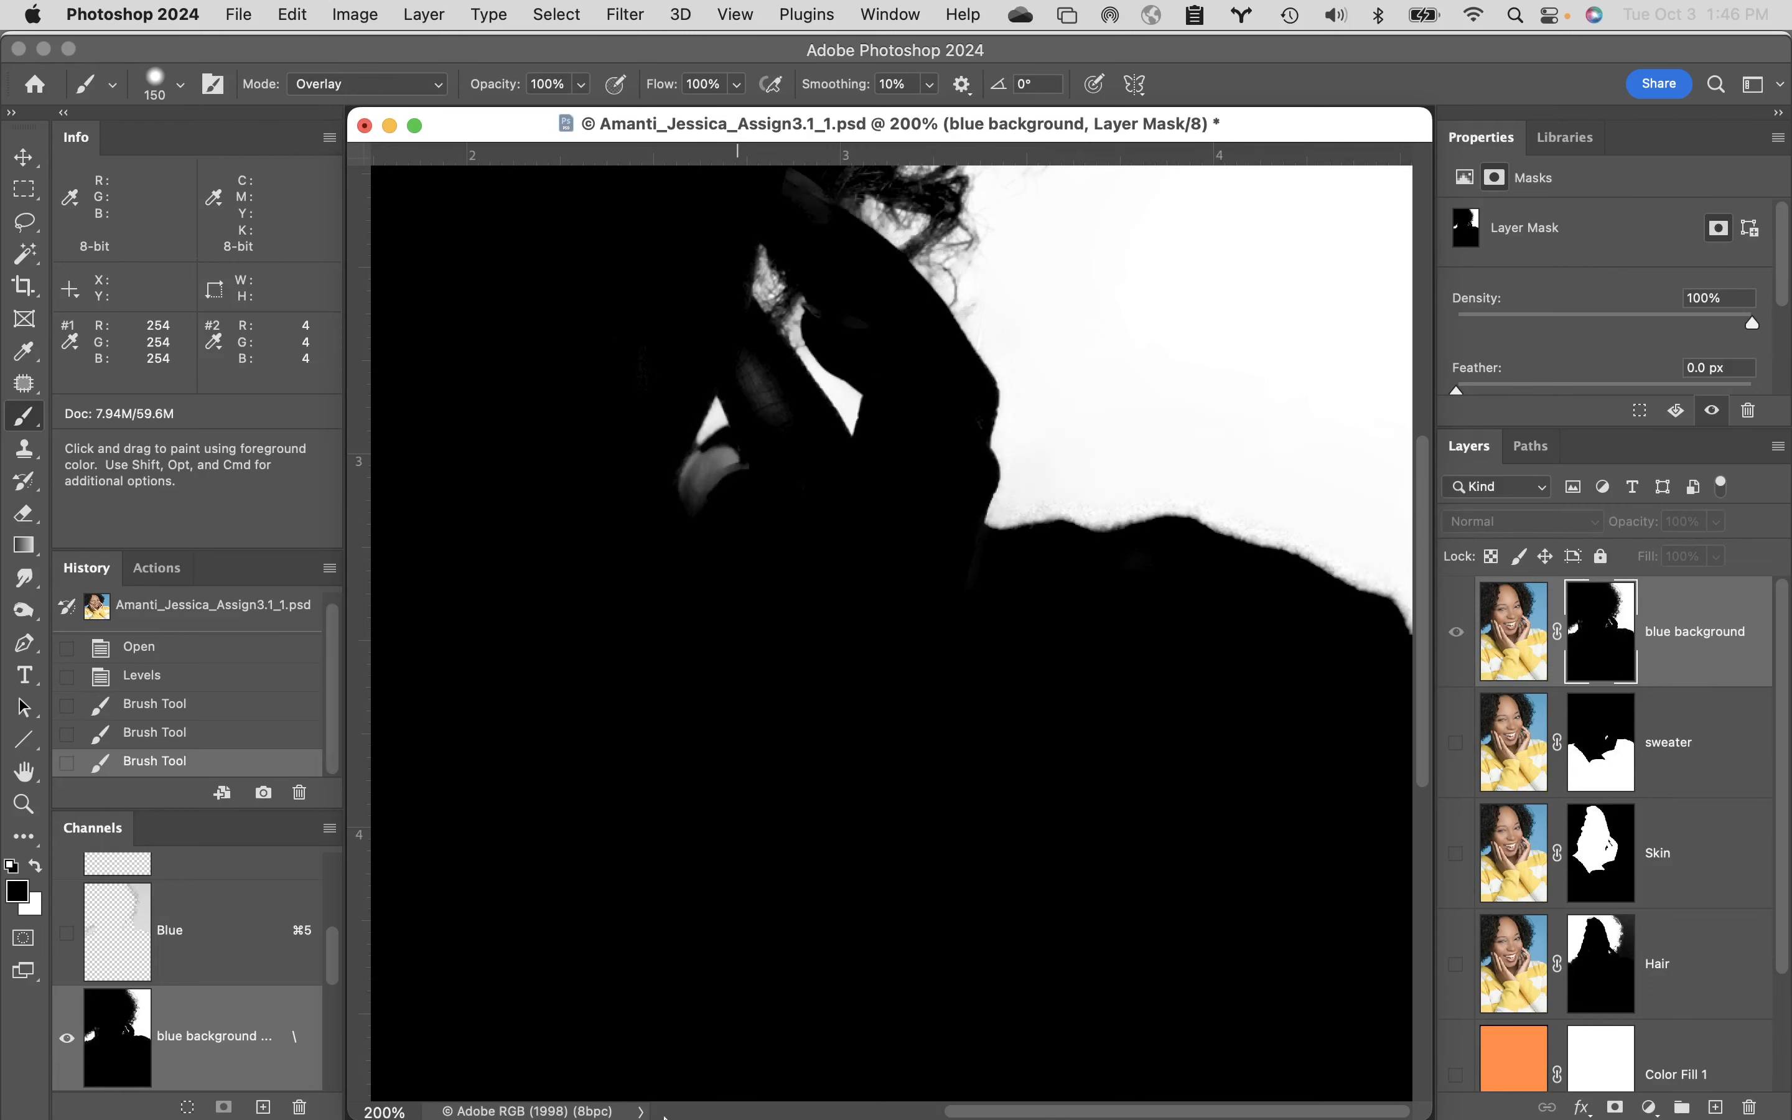
{"action": "mouse_move", "coordinate": [657, 1115]}
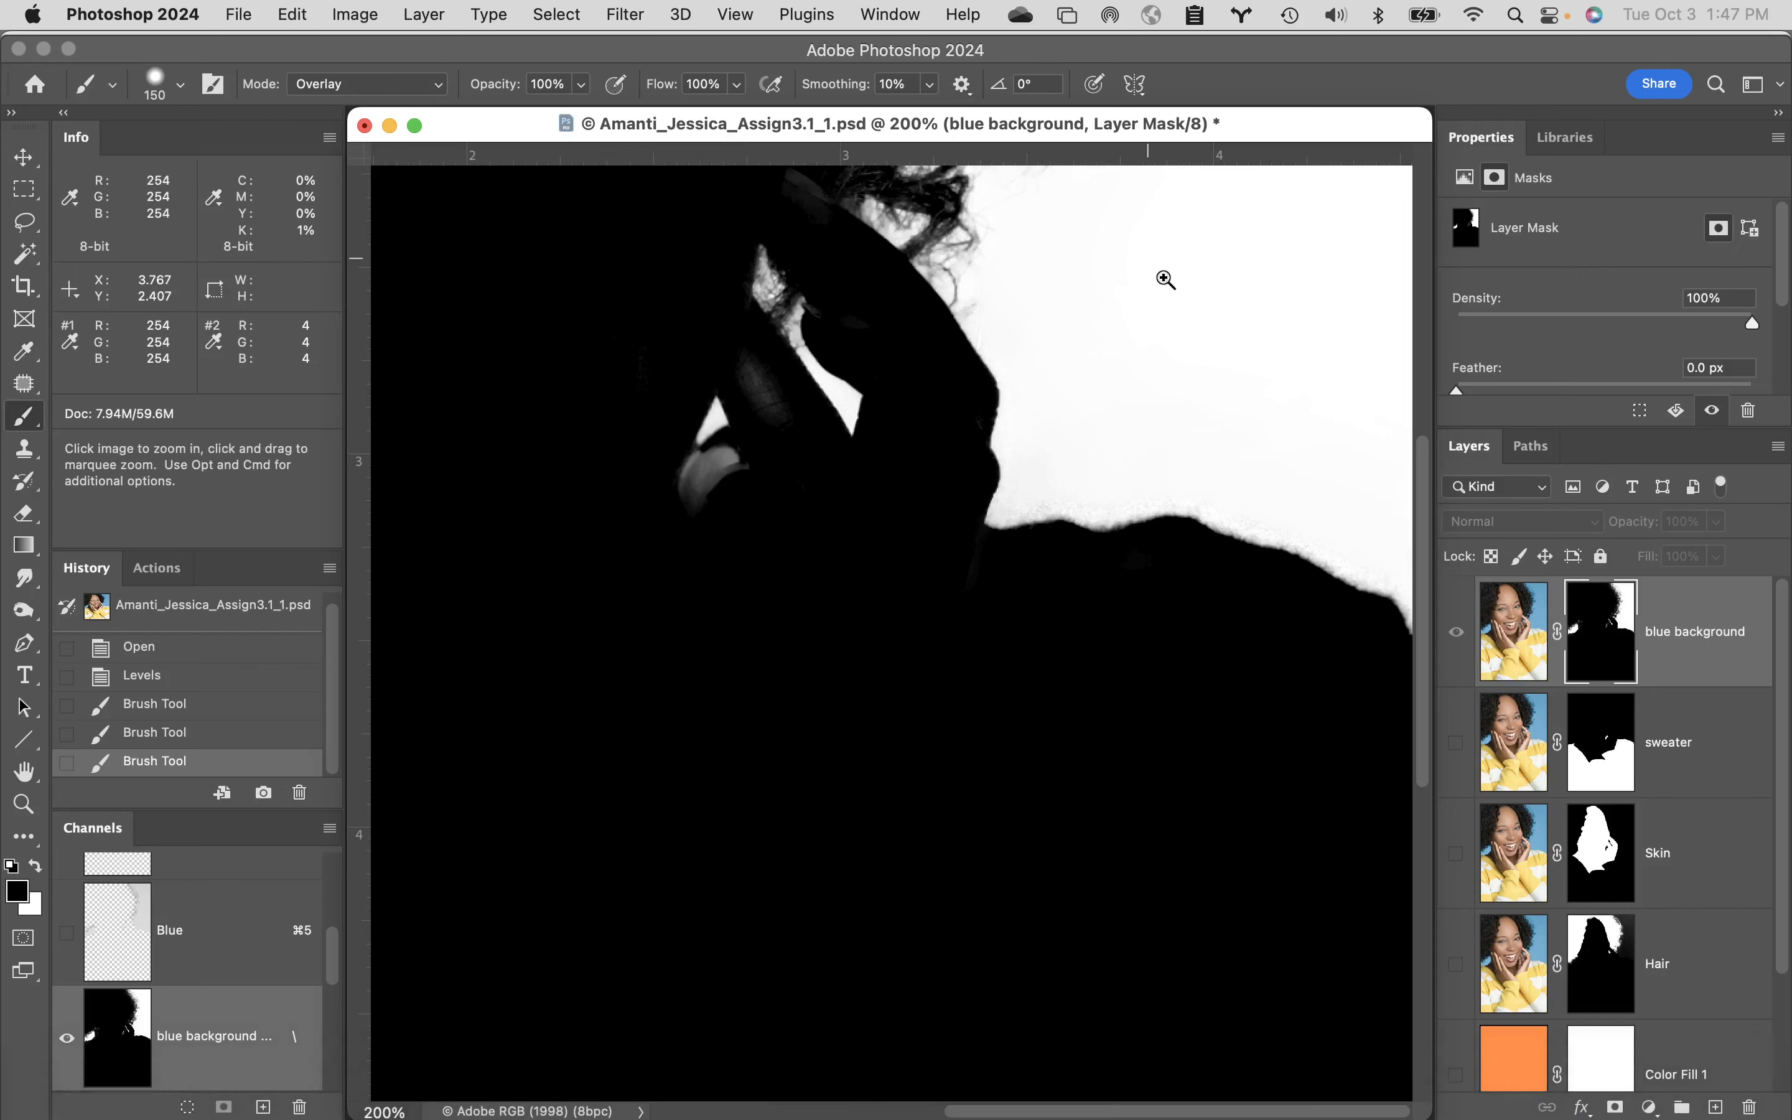
- Zoom in to 500% on the mask's shoulder edge and reduce the brush to 25 px with 0% hardness
{"action": "left_click", "coordinate": [1177, 542]}
{"action": "left_click", "coordinate": [1024, 662]}
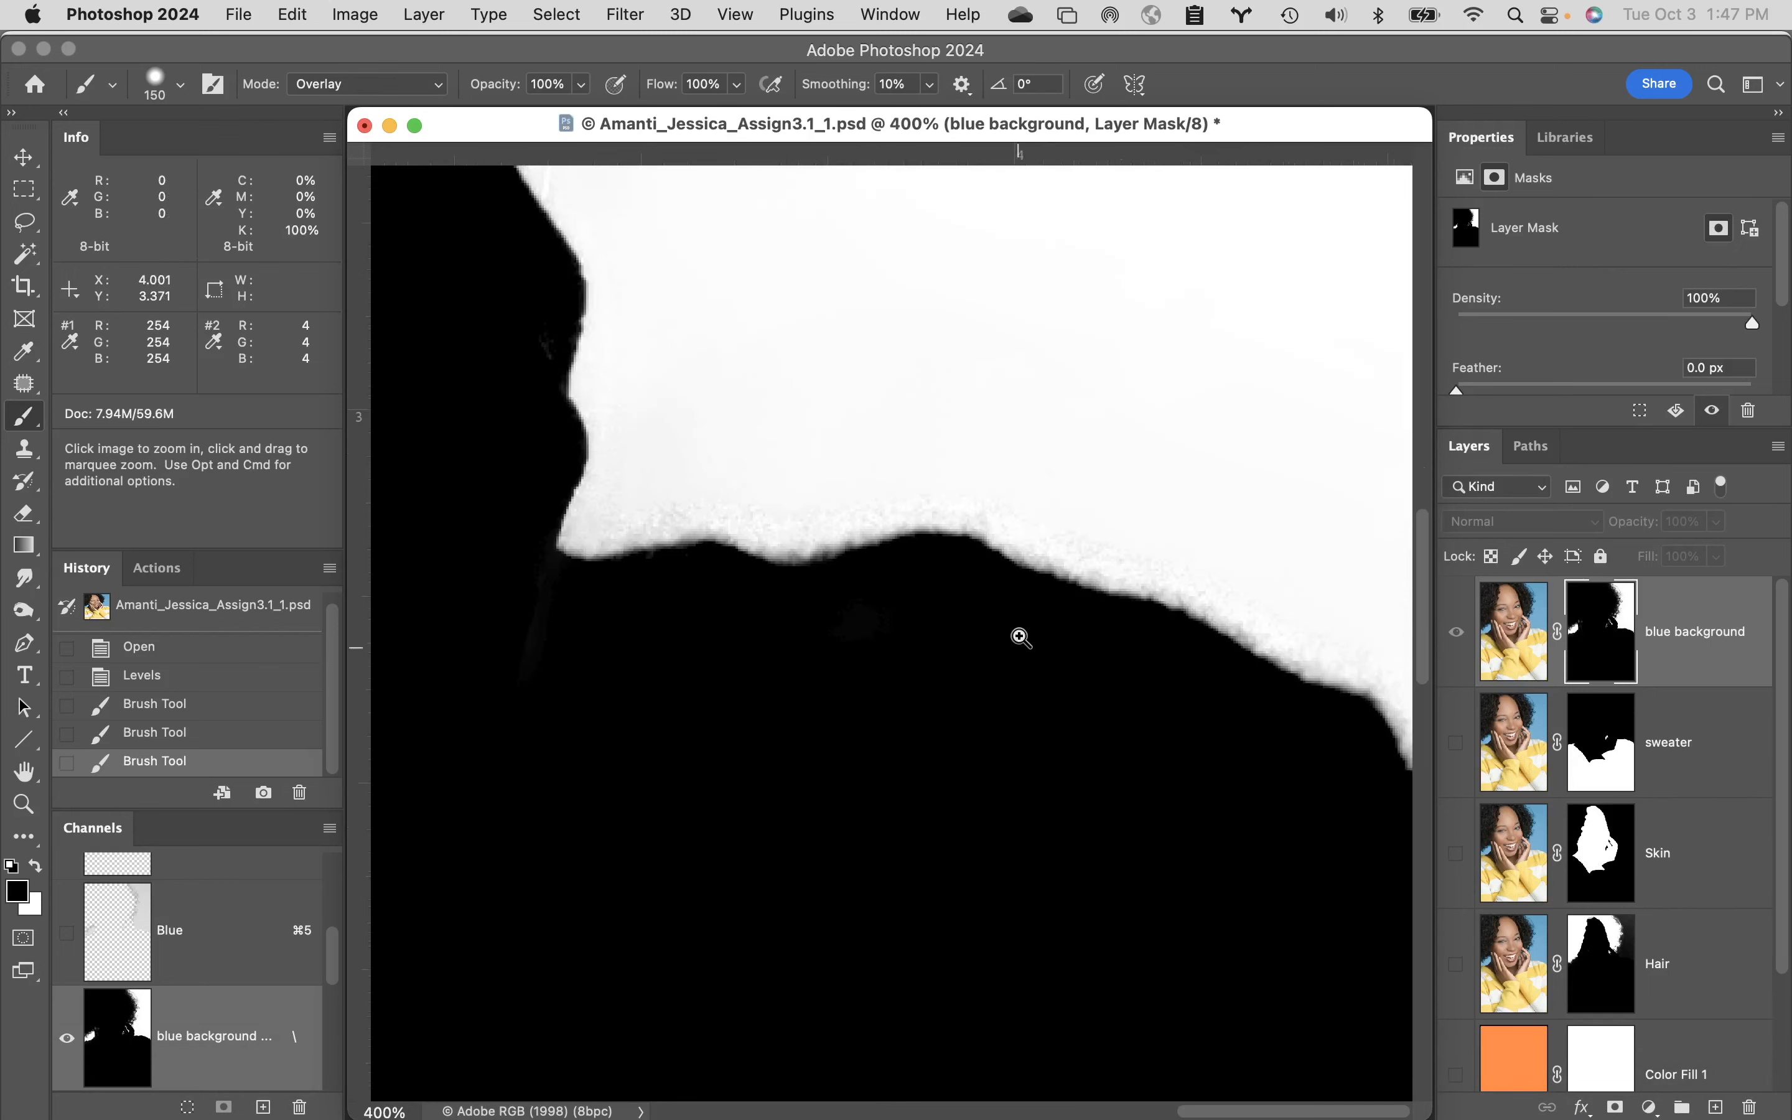
{"action": "left_click", "coordinate": [896, 578]}
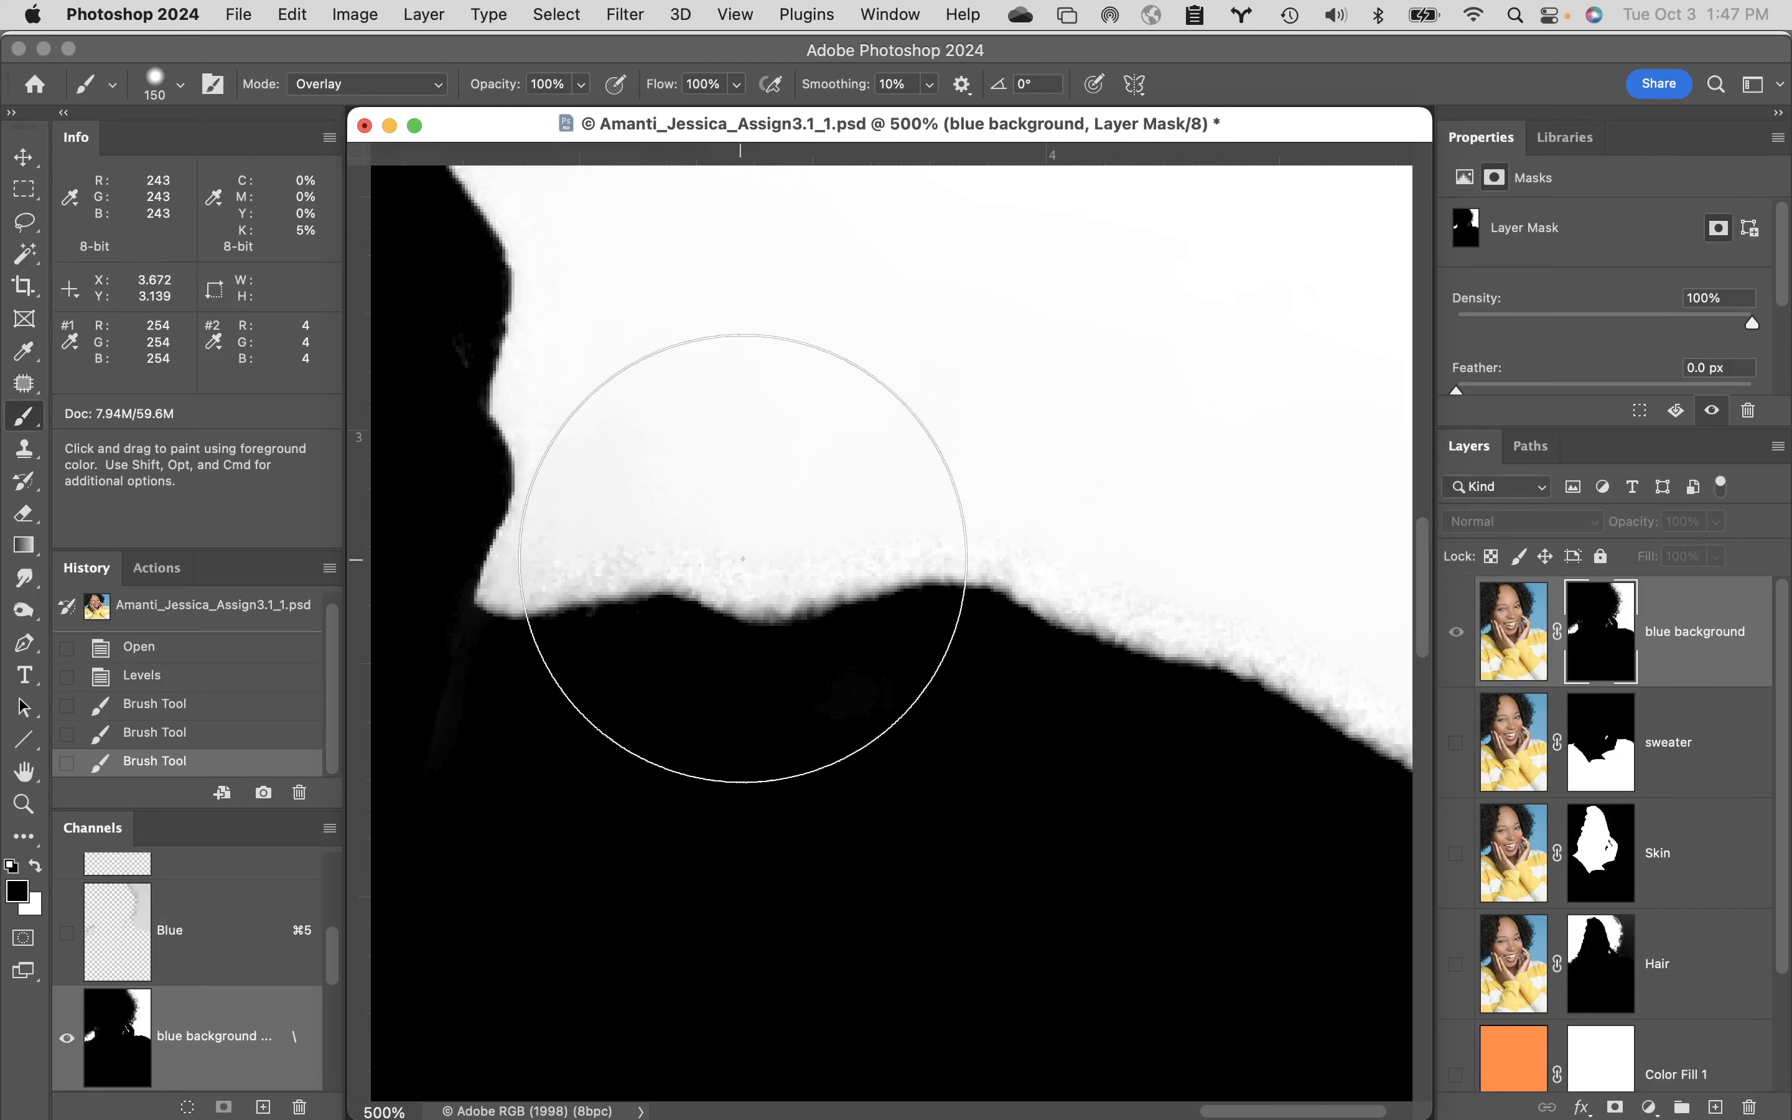
{"action": "key", "text": "bracketleft"}
{"action": "key", "text": "bracketleft"}
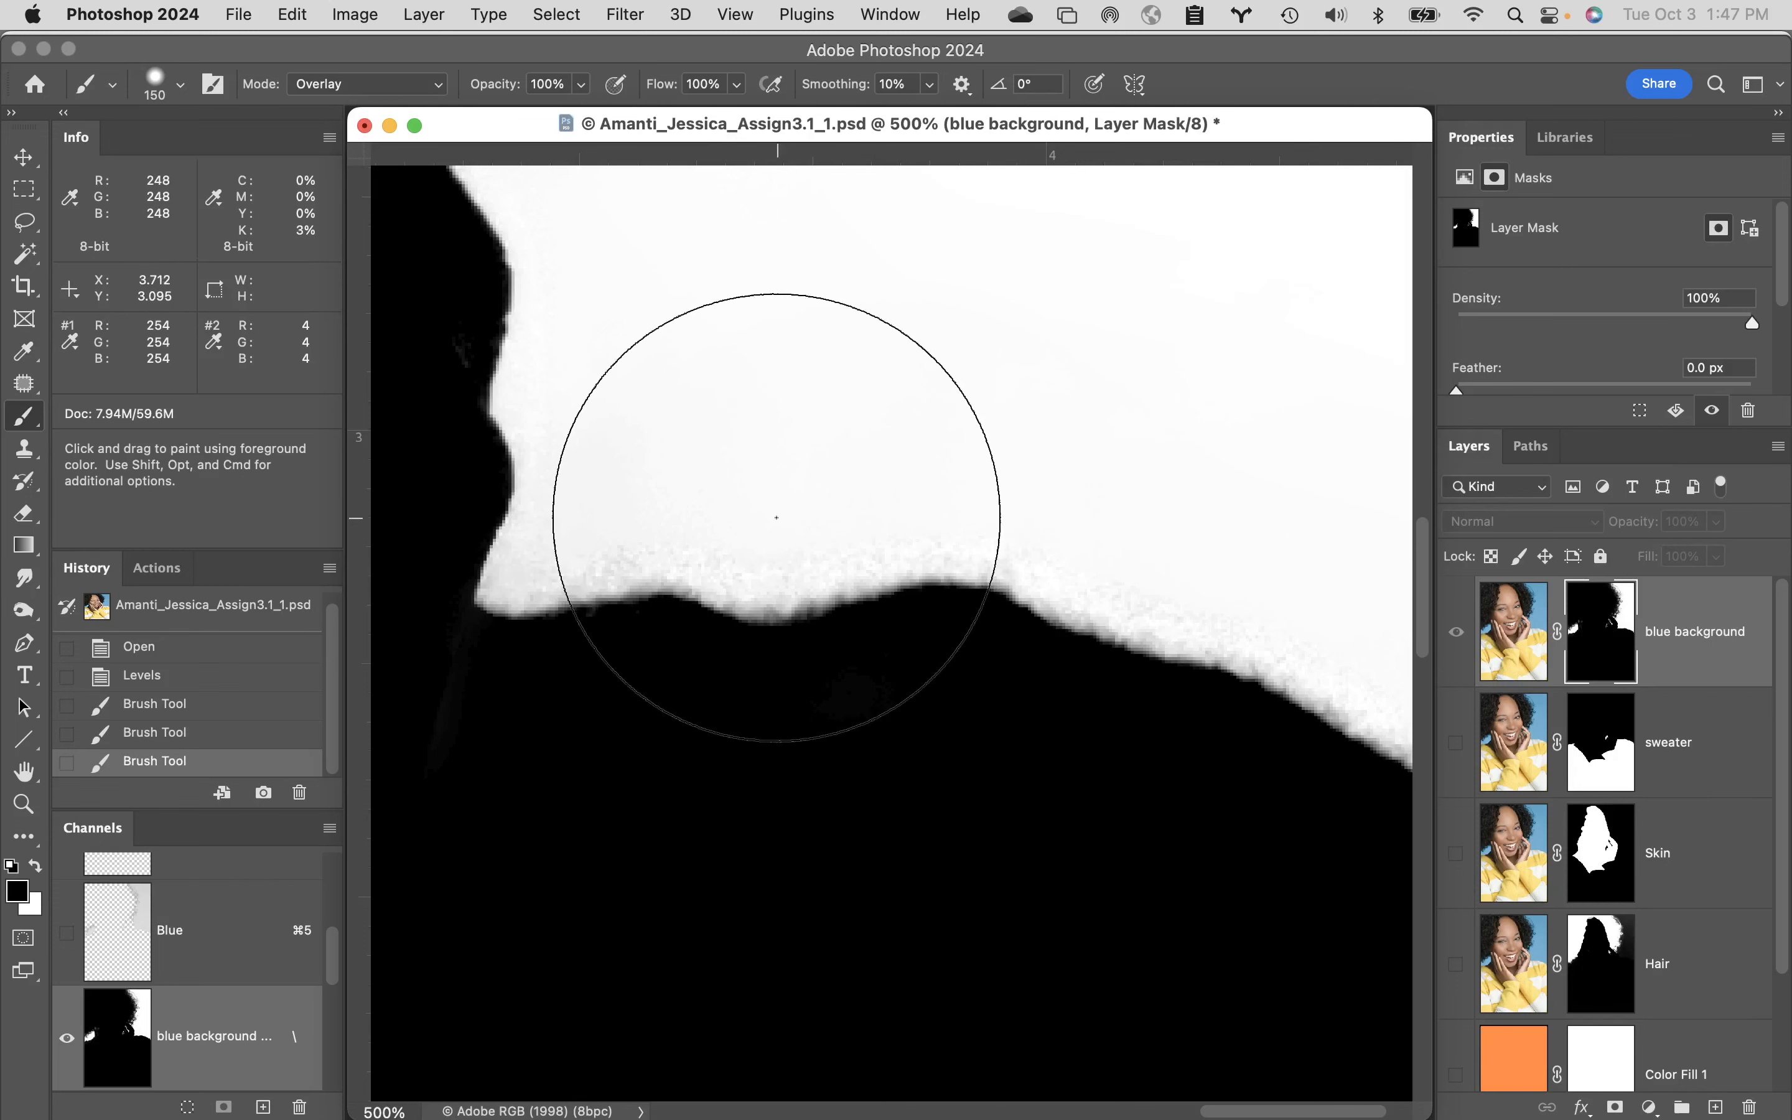
{"action": "key", "text": "bracketleft"}
{"action": "key", "text": "bracketleft"}
{"action": "key", "text": "bracketleft"}
{"action": "key", "text": "bracketleft"}
{"action": "key", "text": "bracketleft"}
{"action": "key", "text": "bracketleft"}
{"action": "key", "text": "bracketleft"}
{"action": "key", "text": "bracketleft"}
{"action": "key", "text": "bracketleft"}
{"action": "key", "text": "bracketleft"}
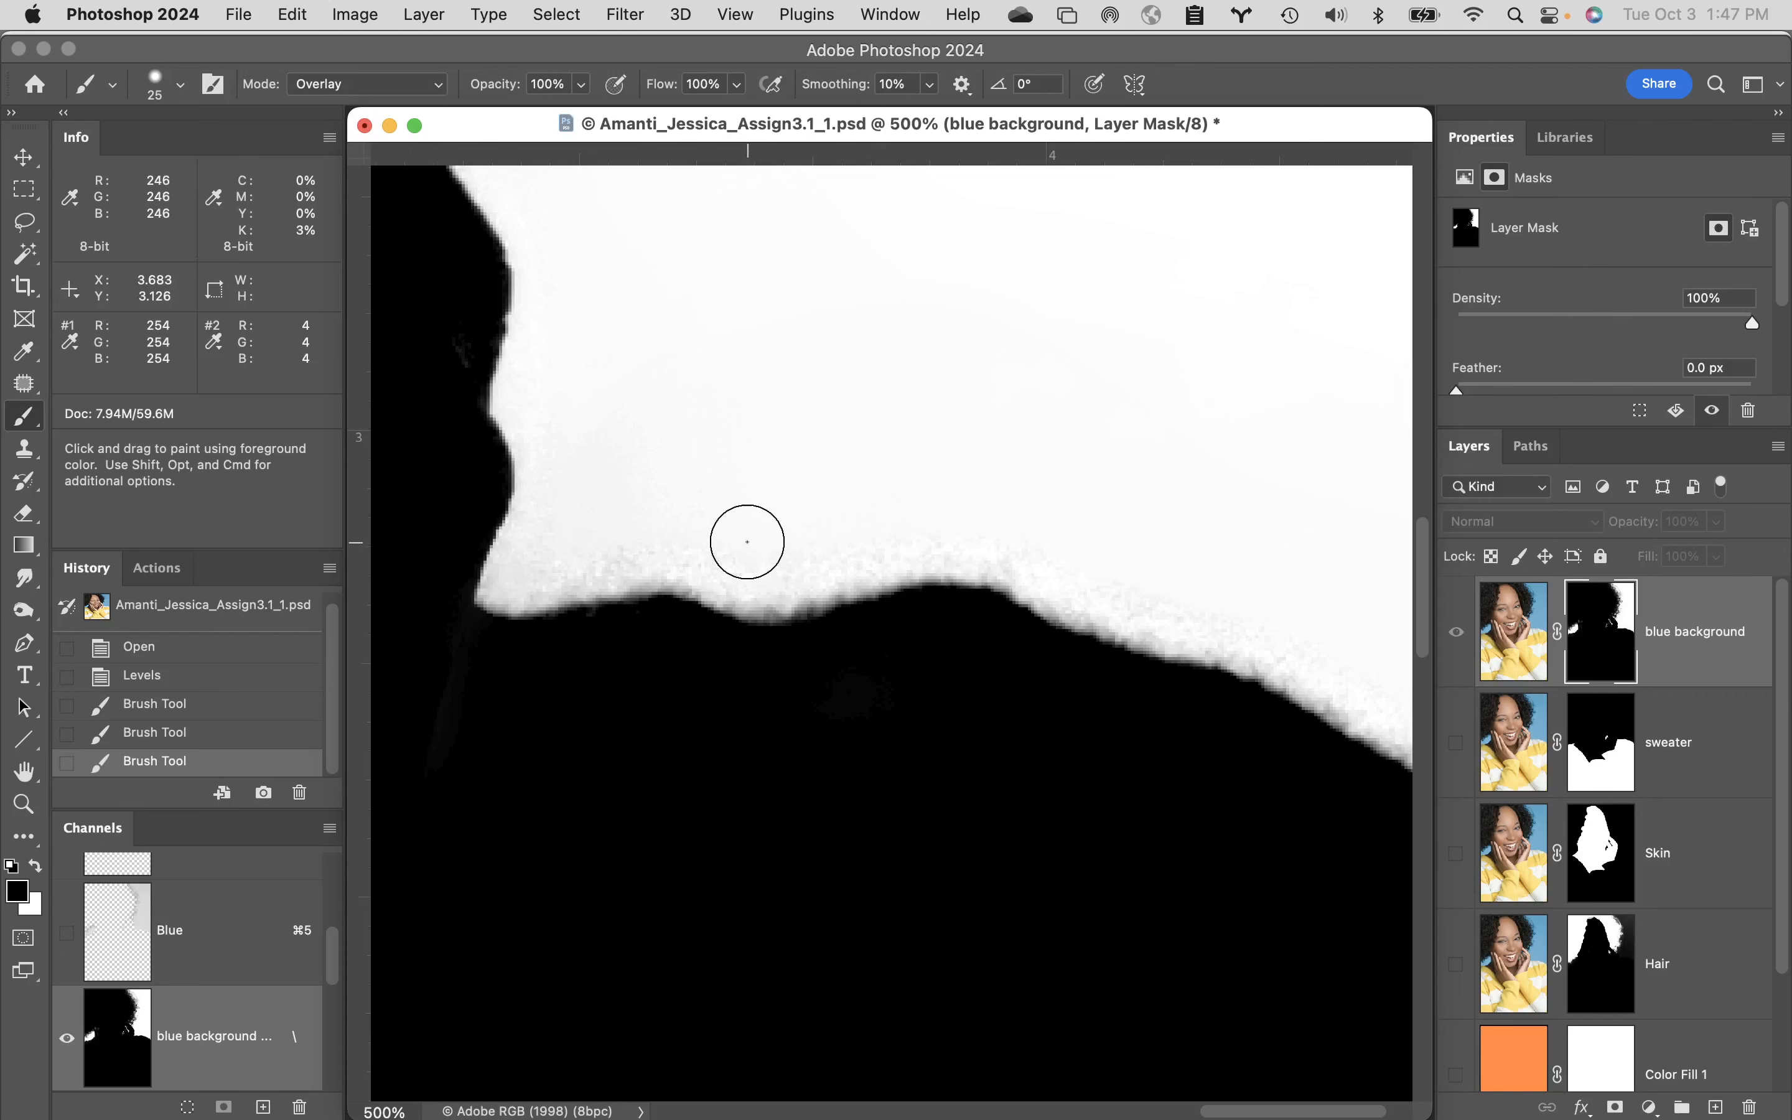
{"action": "left_click", "coordinate": [180, 85]}
{"action": "left_click_drag", "start_coordinate": [209, 217], "coordinate": [89, 249]}
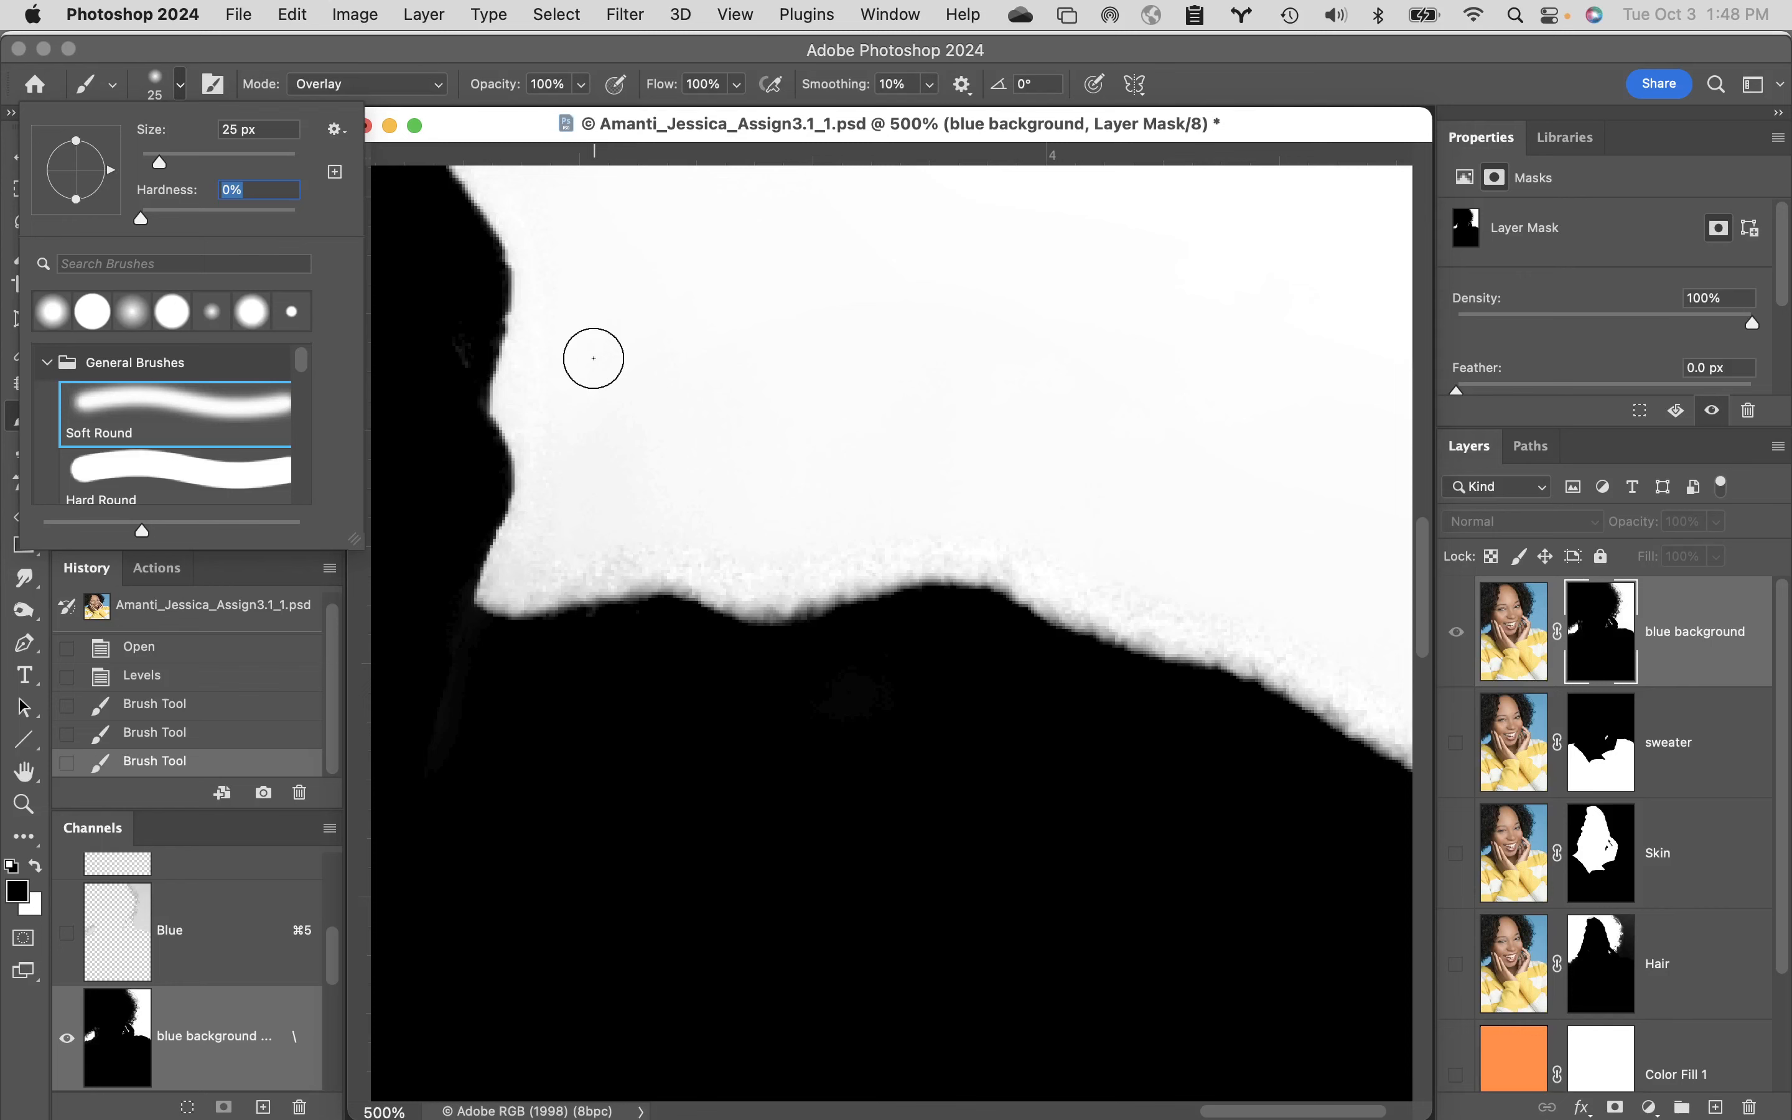
- Begin a new document measured in inches and set its width to 10 inches
{"action": "key", "text": "super+n"}
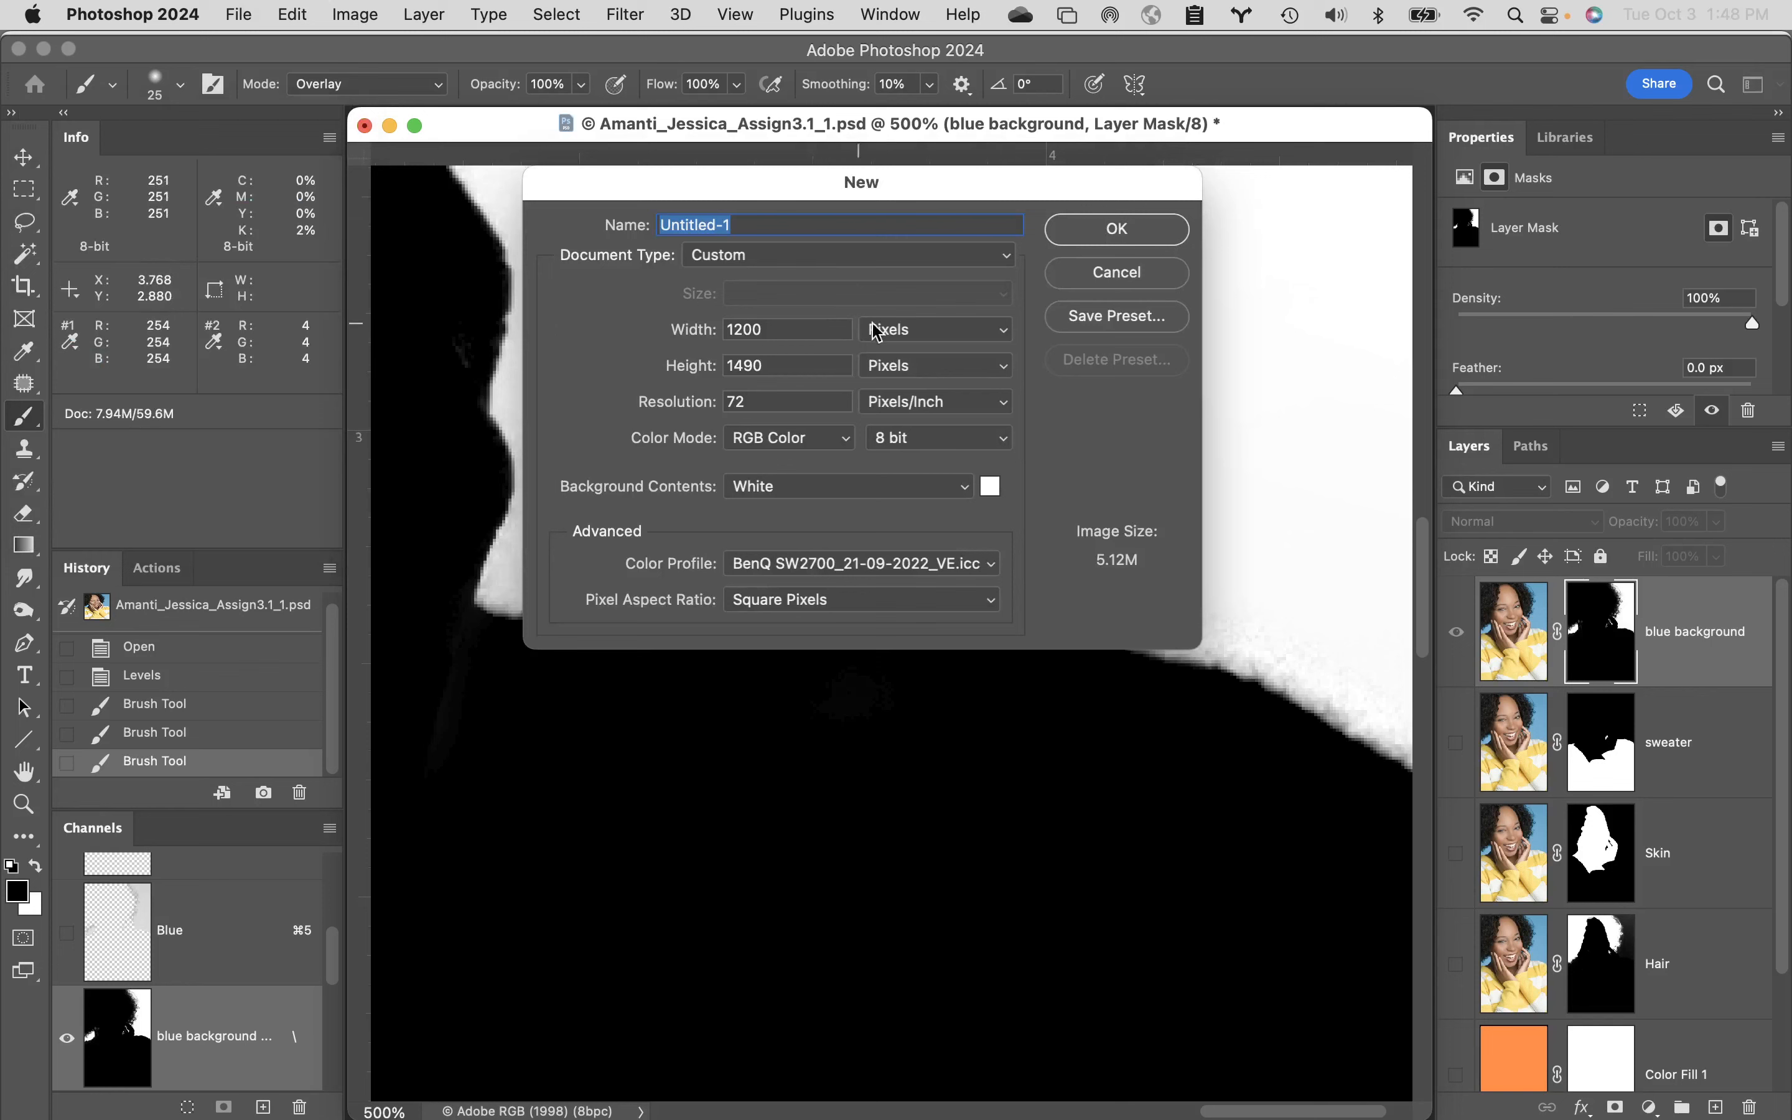
{"action": "left_click", "coordinate": [927, 338]}
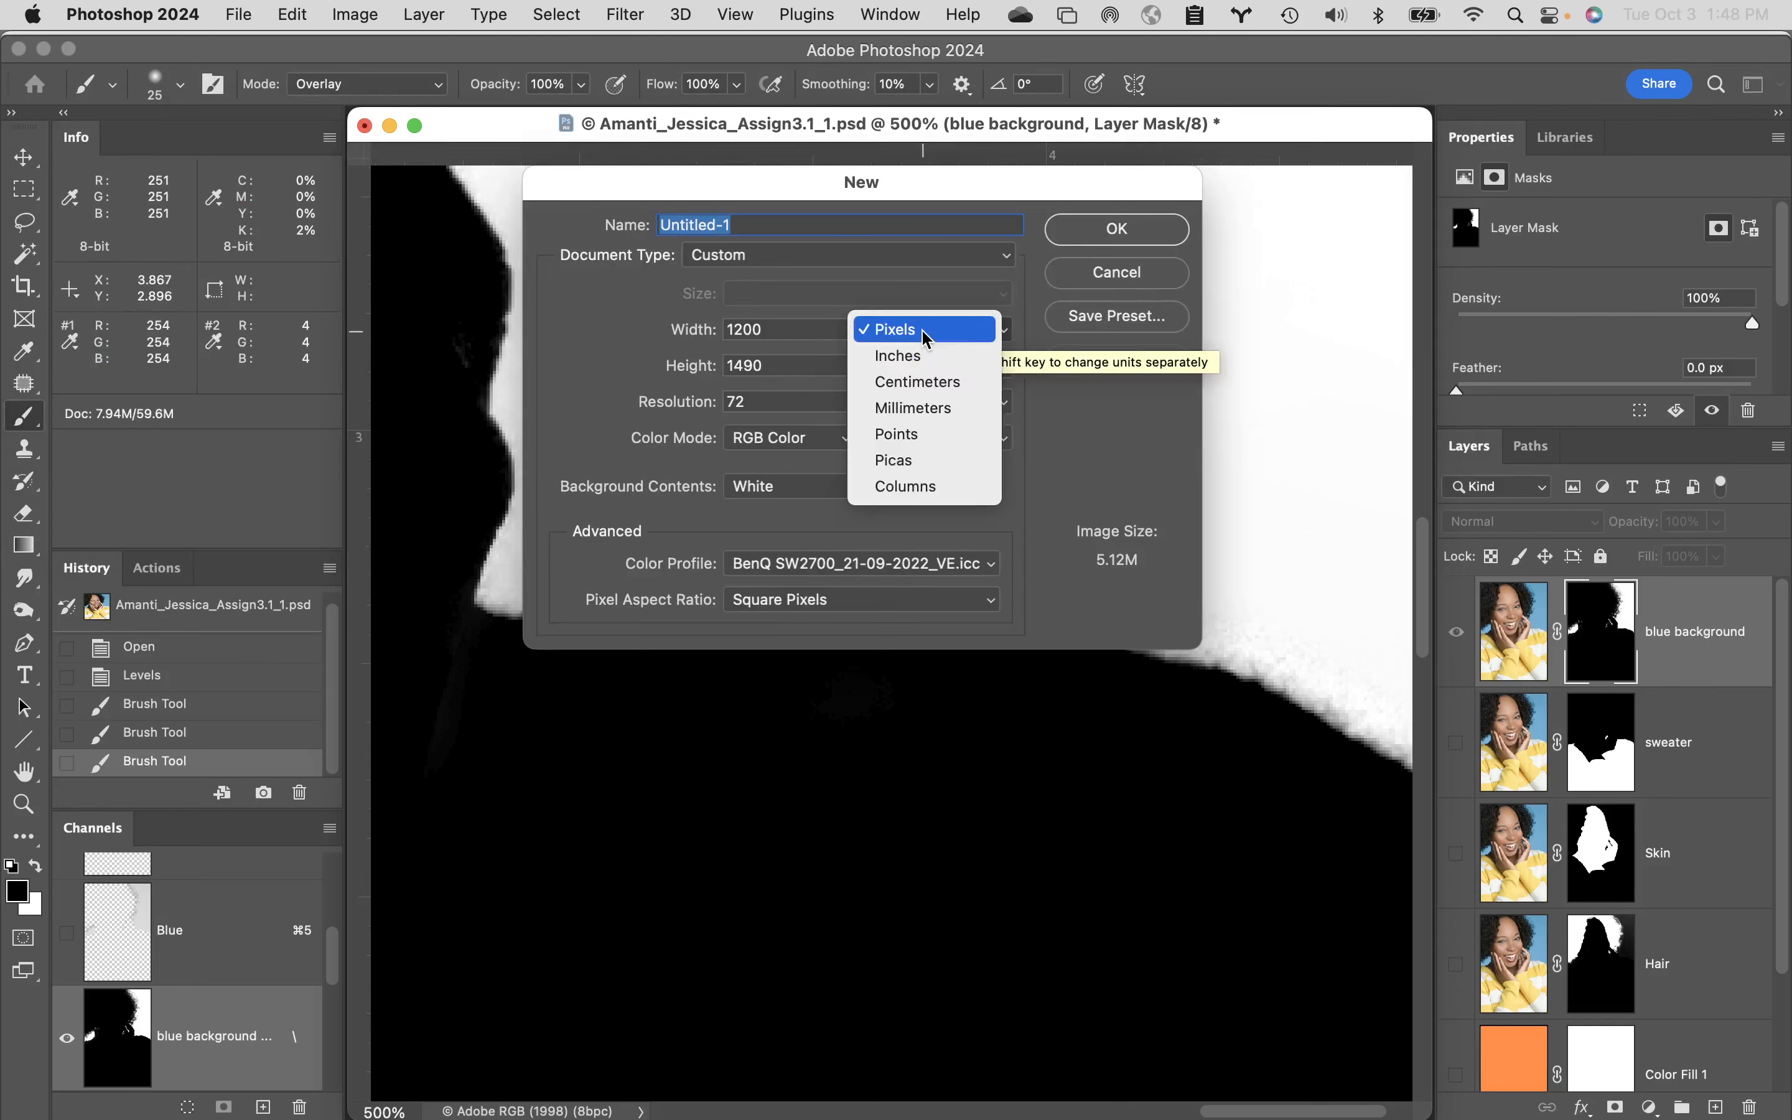
{"action": "left_click", "coordinate": [930, 355]}
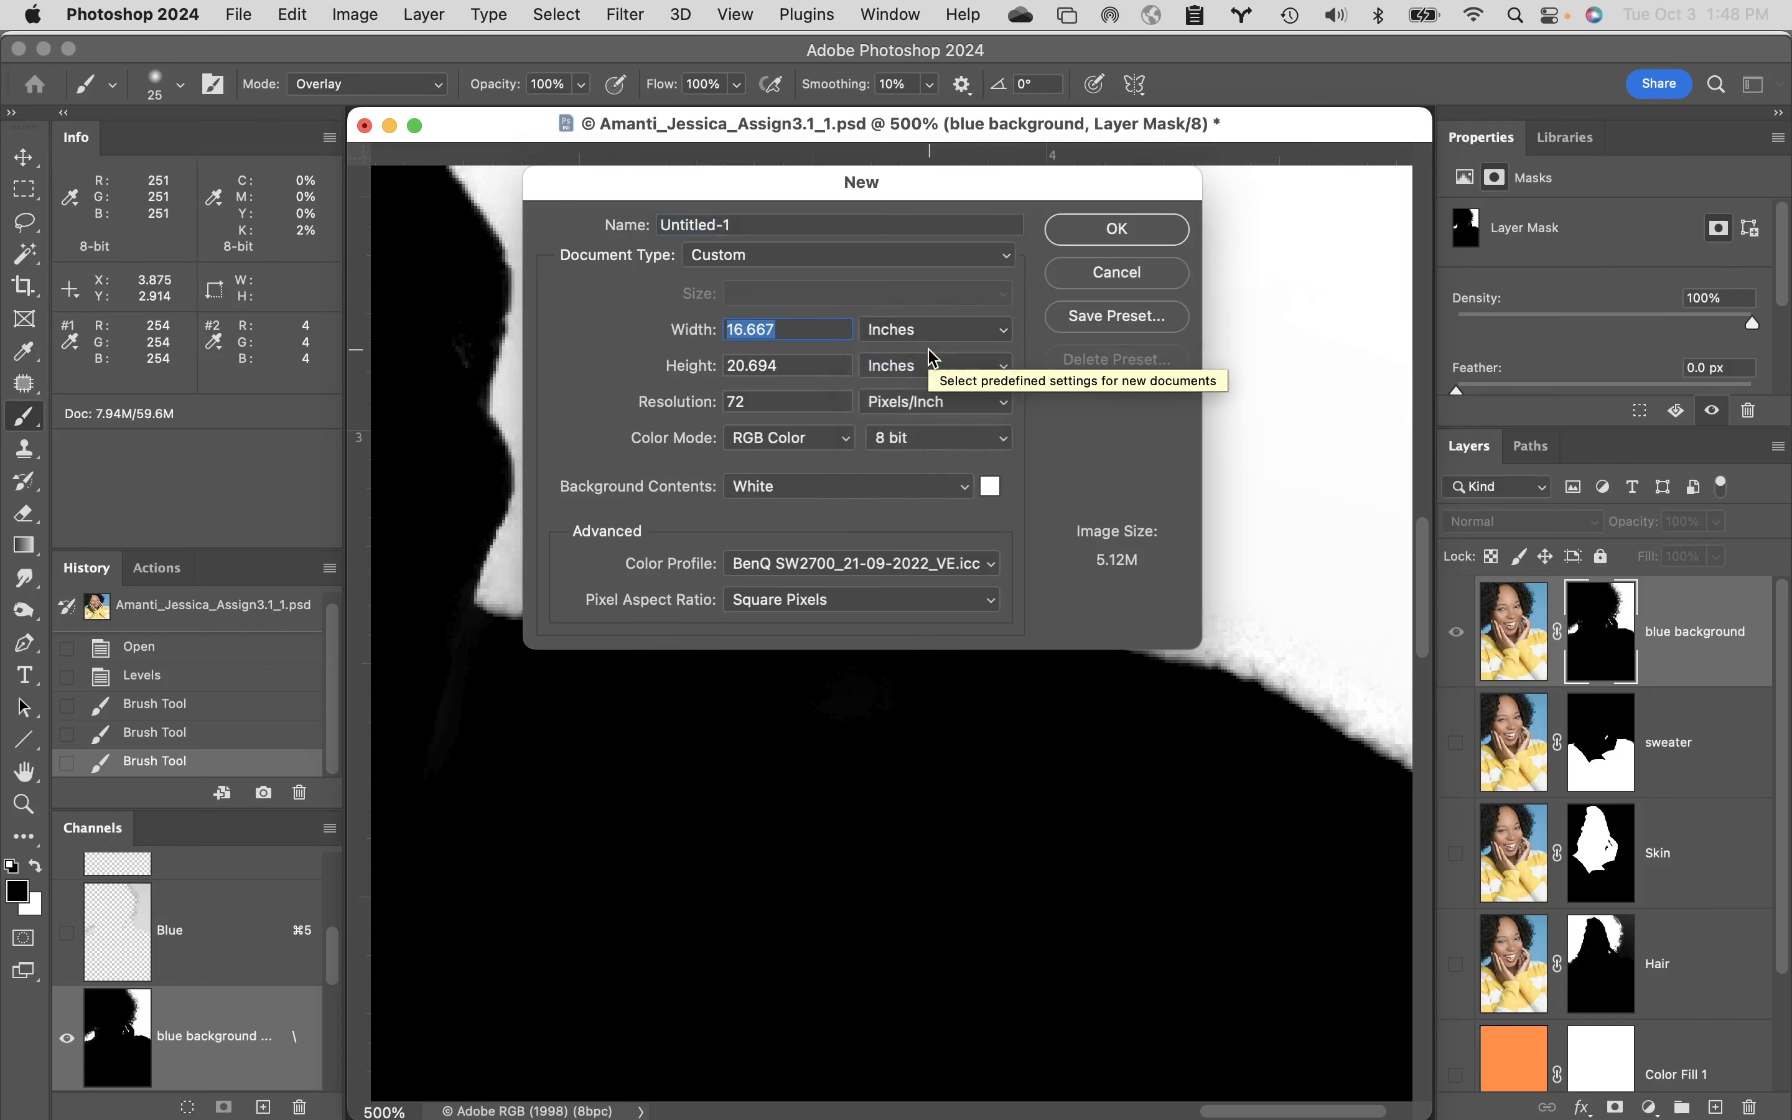
{"action": "scroll", "coordinate": [925, 355], "scroll_direction": "right", "scroll_amount": 1}
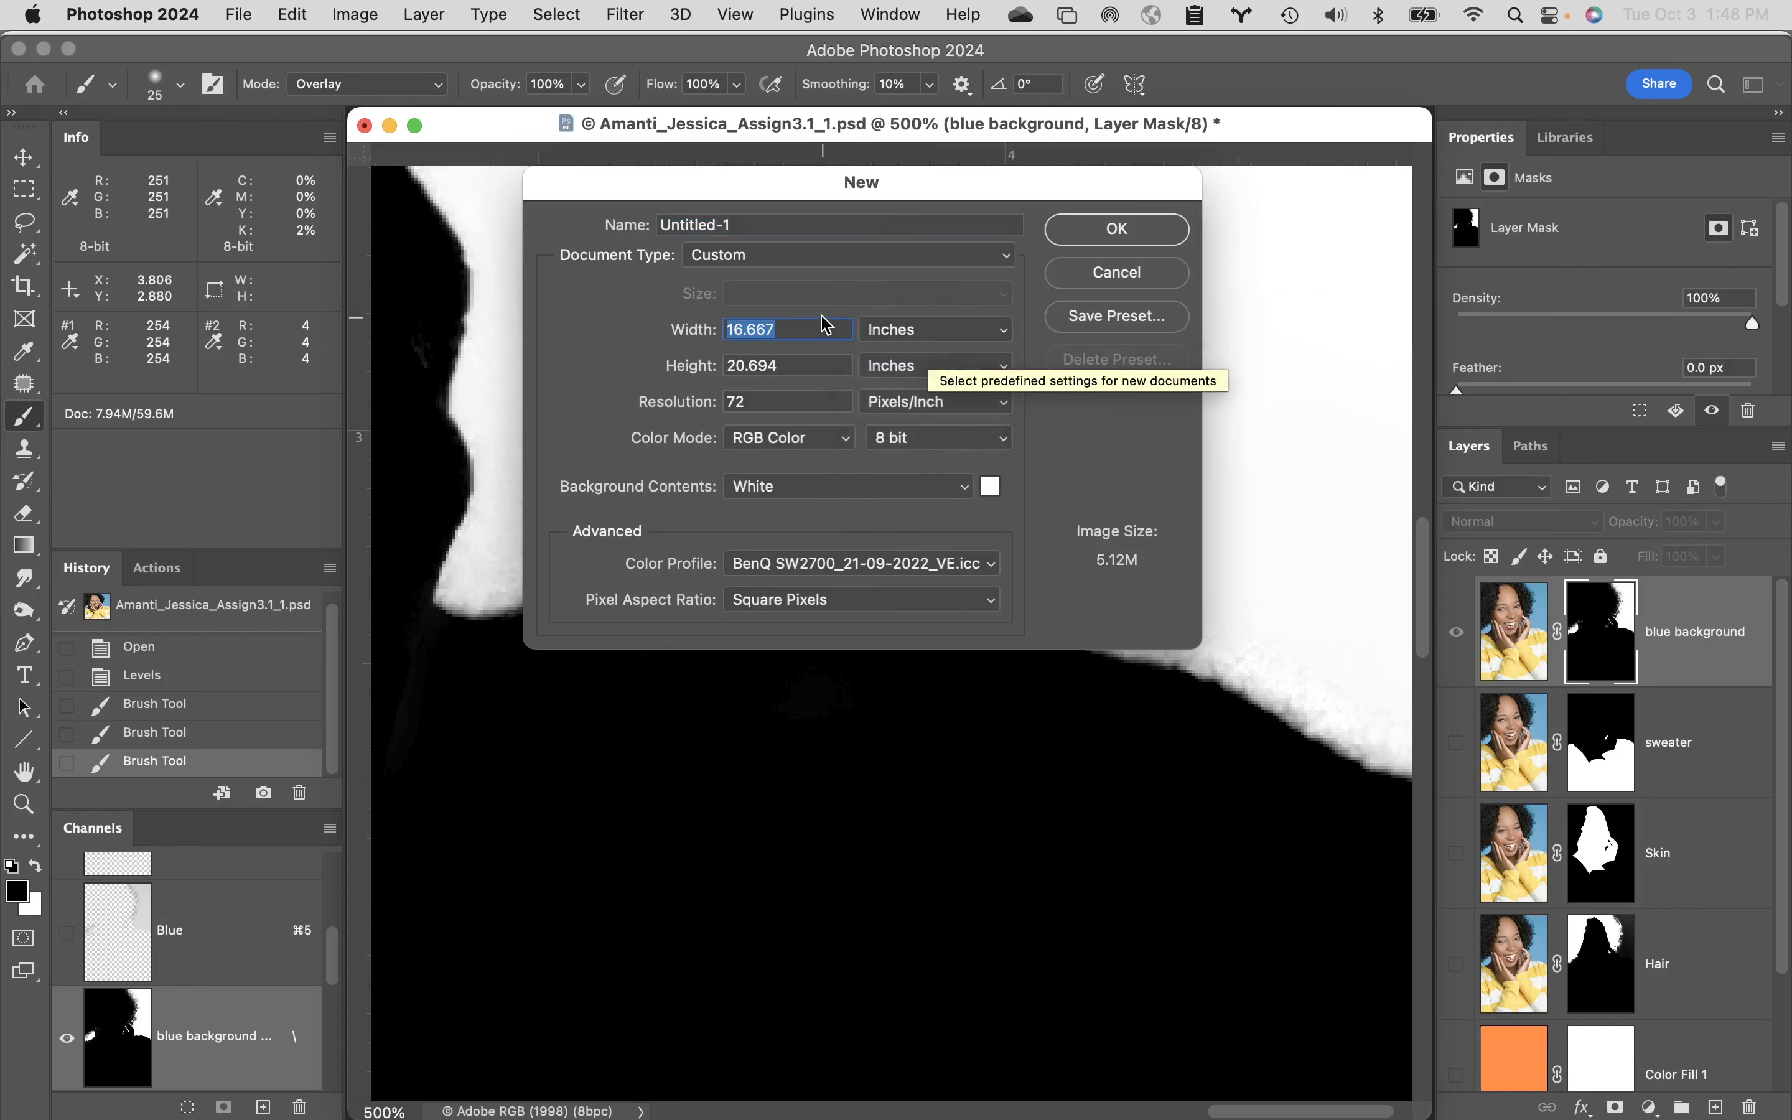
{"action": "scroll", "coordinate": [822, 322], "scroll_direction": "down", "scroll_amount": 9}
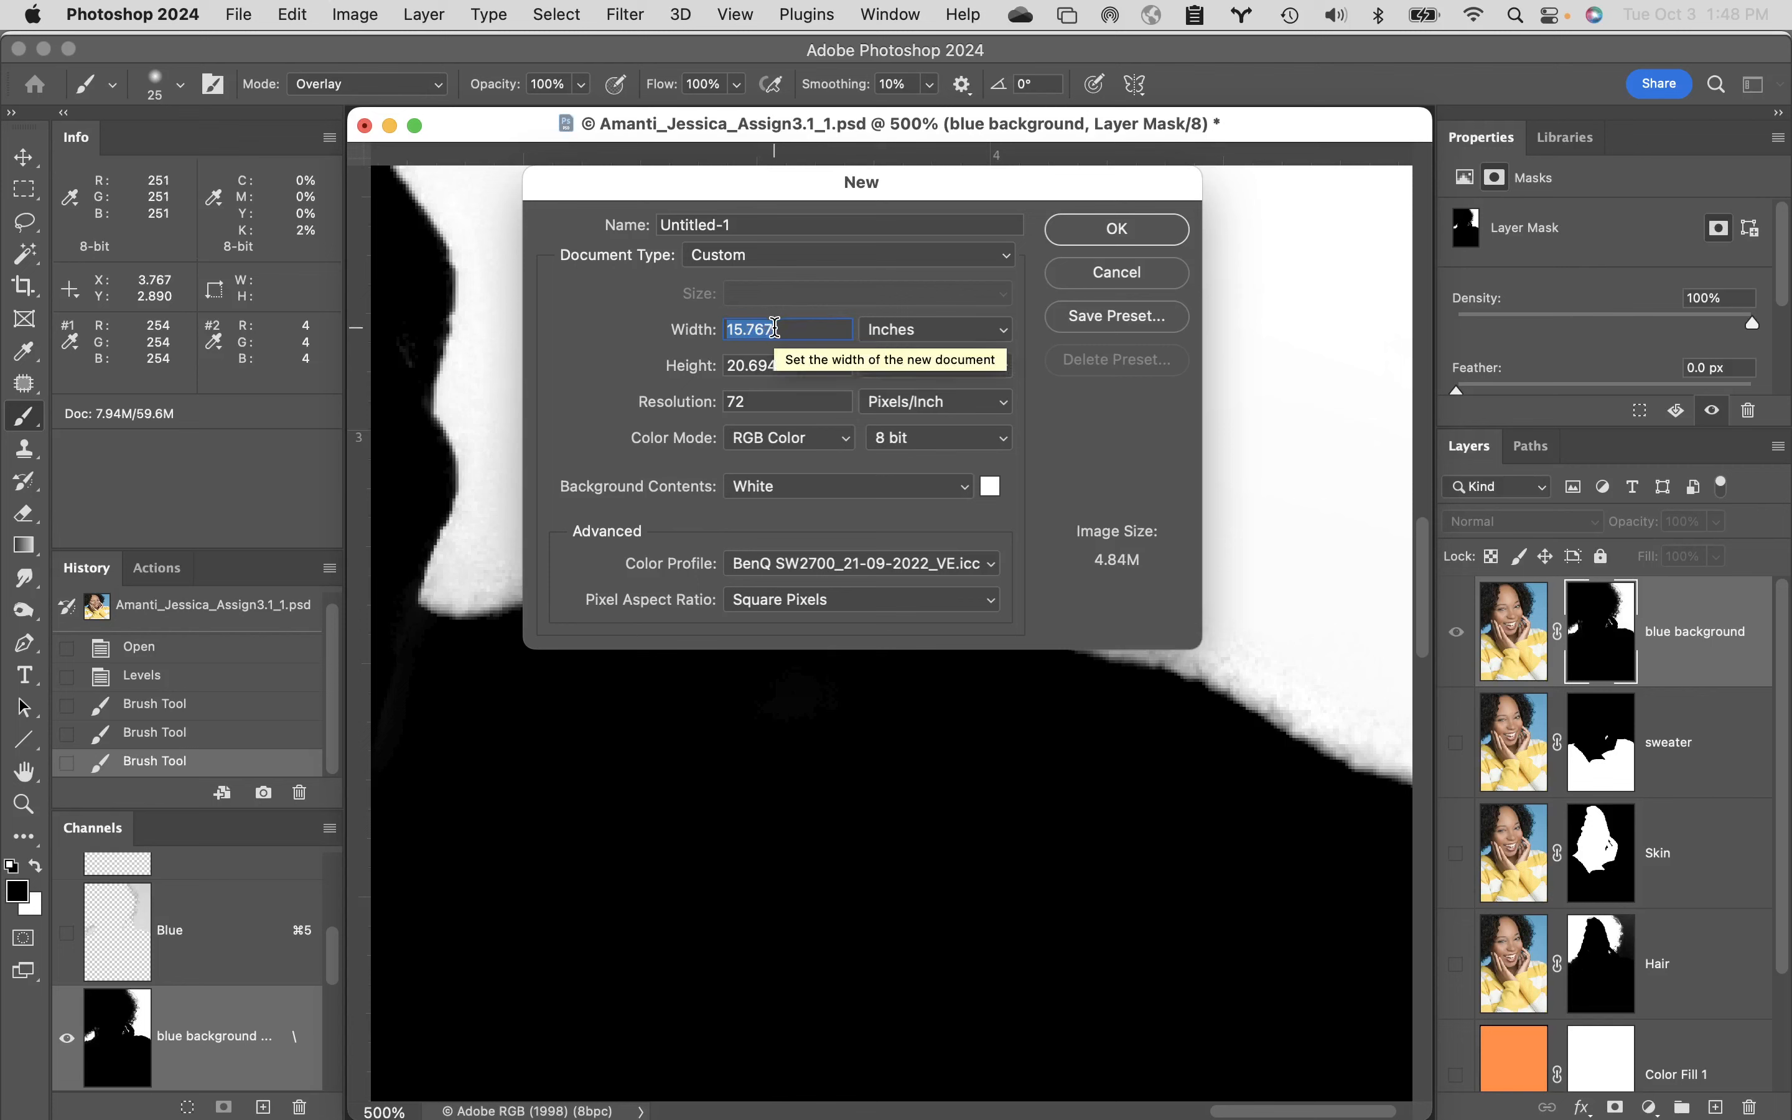
{"action": "type", "text": "10"}
{"action": "key", "text": "Tab"}
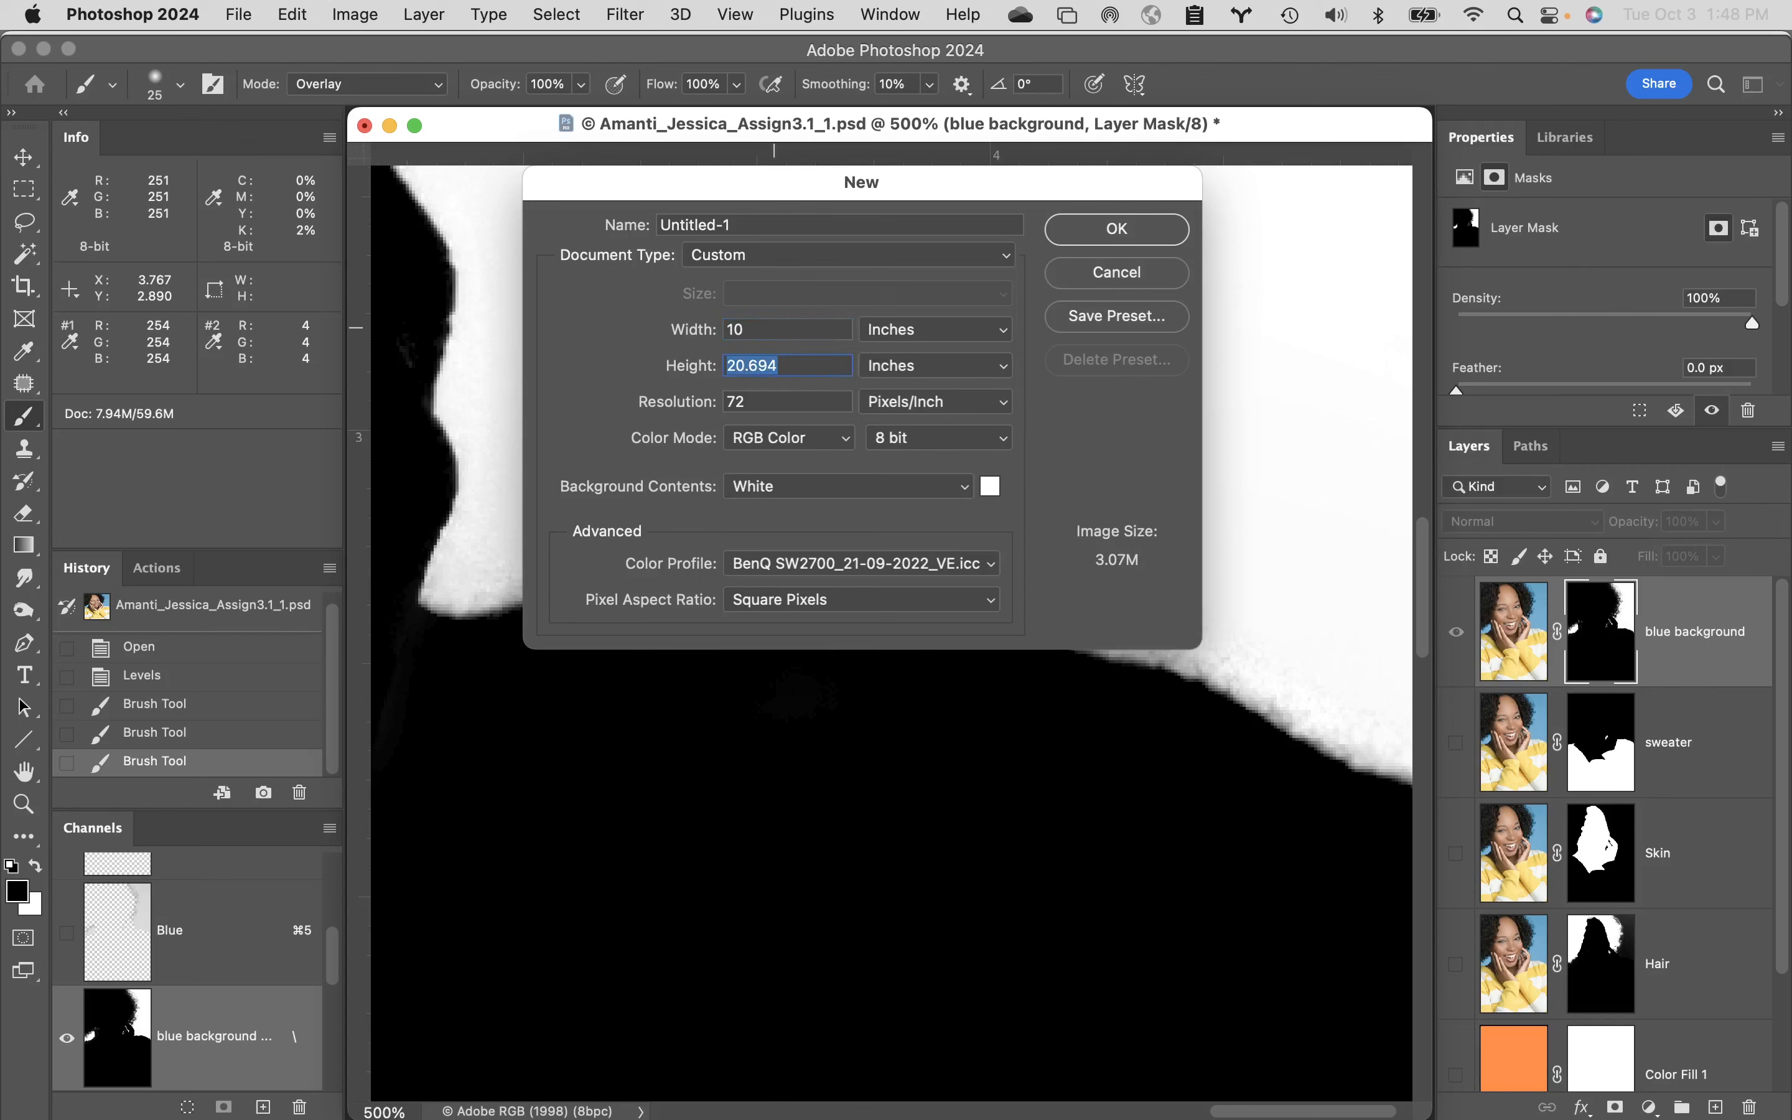
- Create a 10 by 8 inch document at 300 pixels/inch with a white background
{"action": "type", "text": "8"}
{"action": "key", "text": "Tab"}
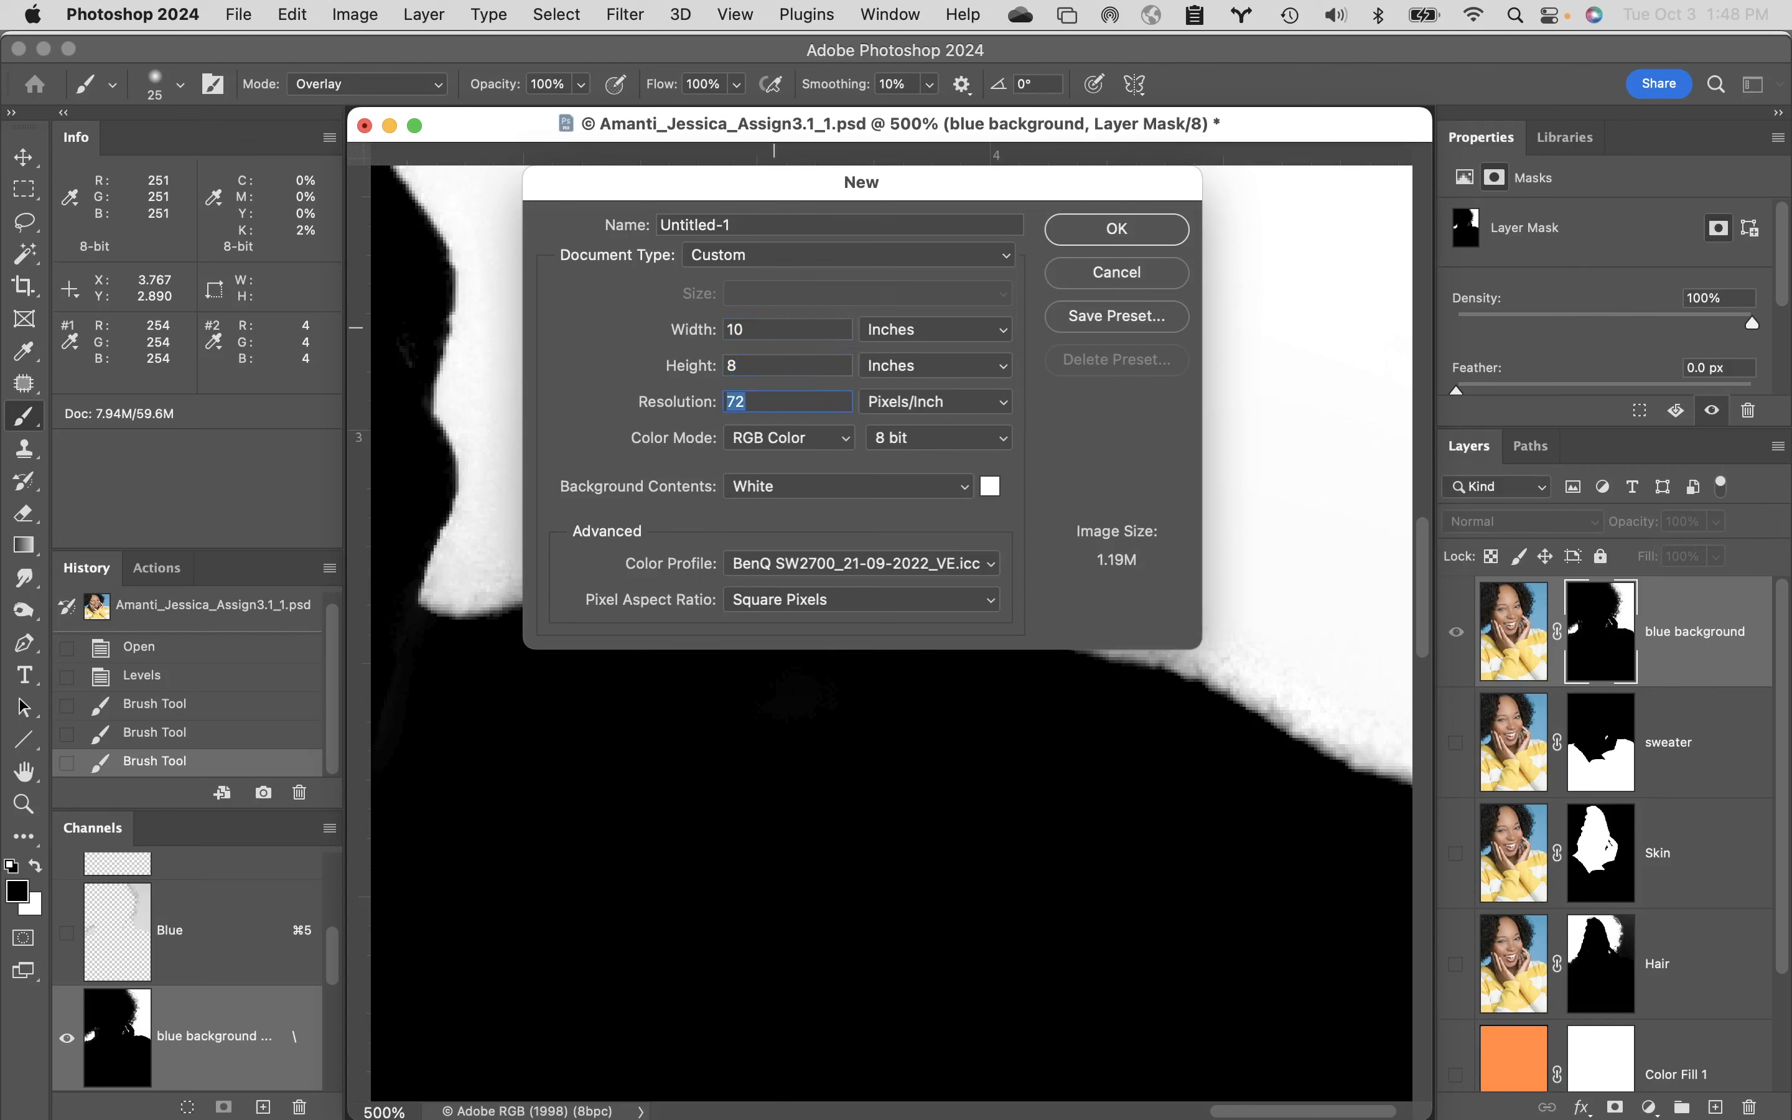
{"action": "type", "text": "300"}
{"action": "left_click", "coordinate": [1026, 429]}
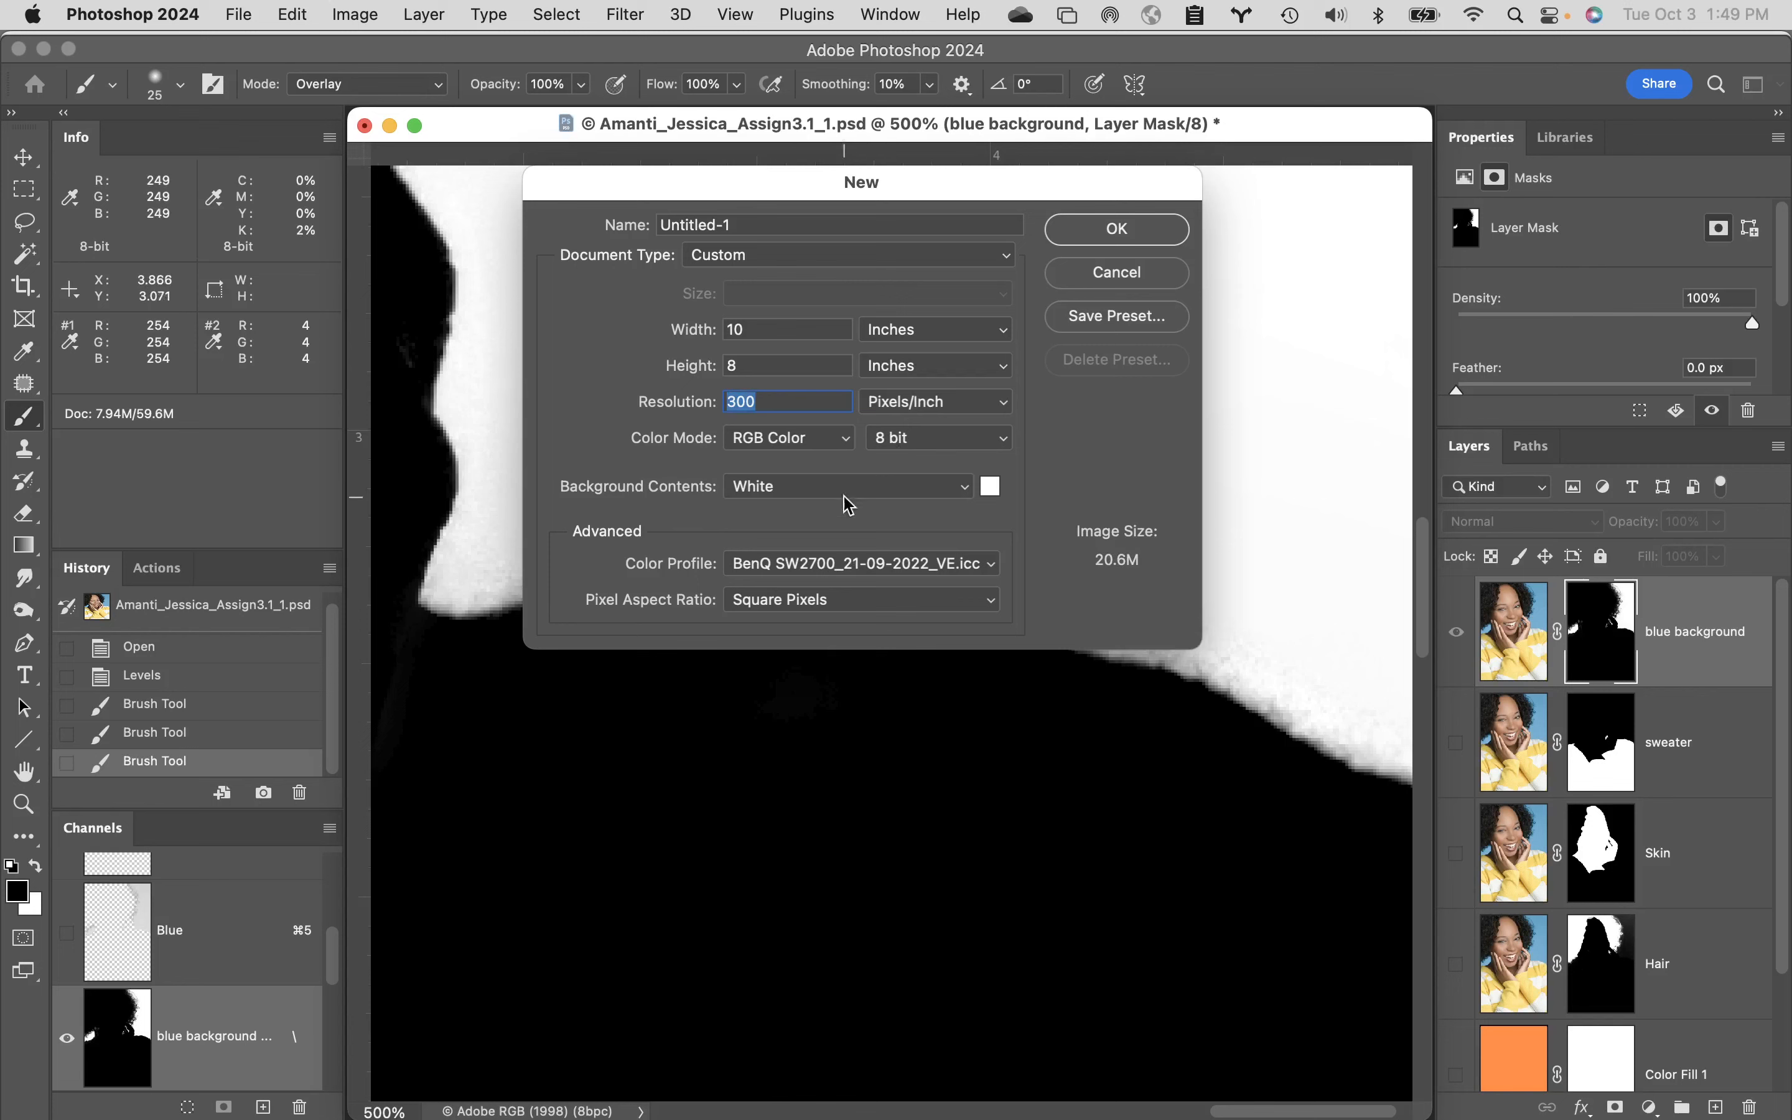
{"action": "left_click", "coordinate": [962, 491]}
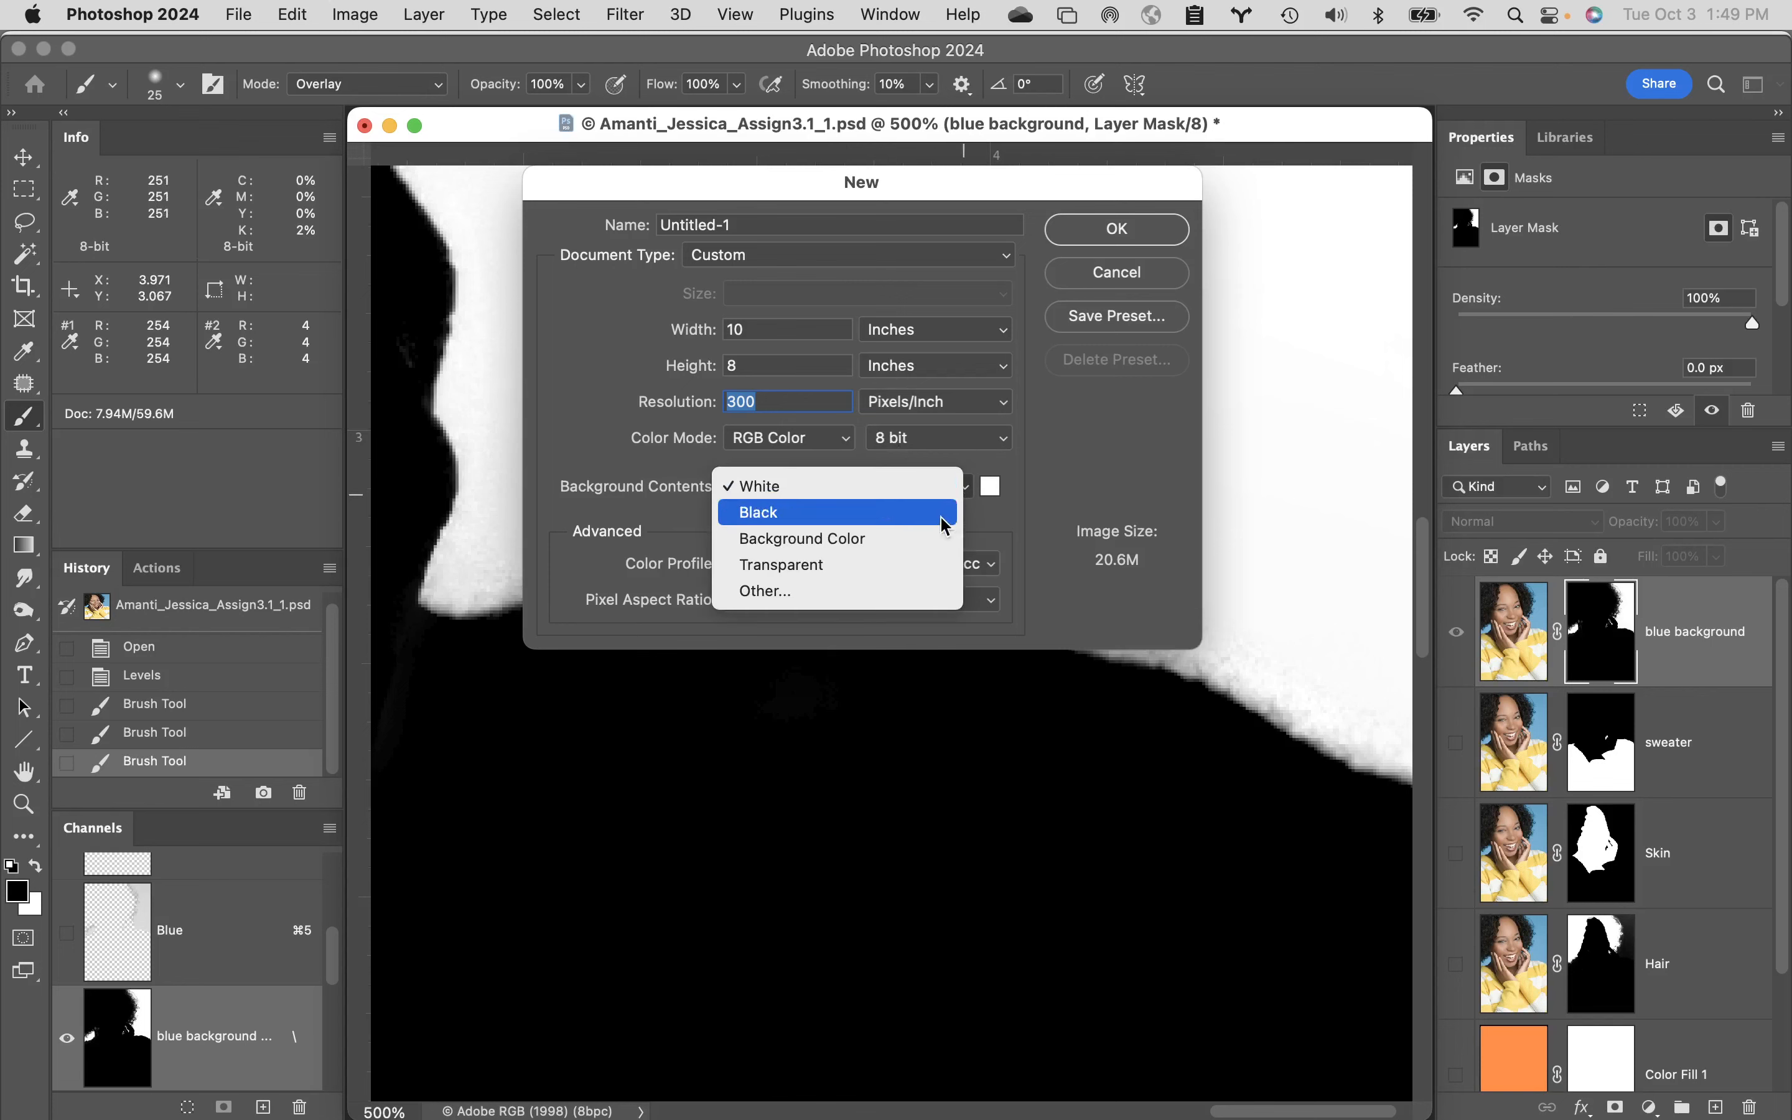
{"action": "left_click", "coordinate": [1084, 476]}
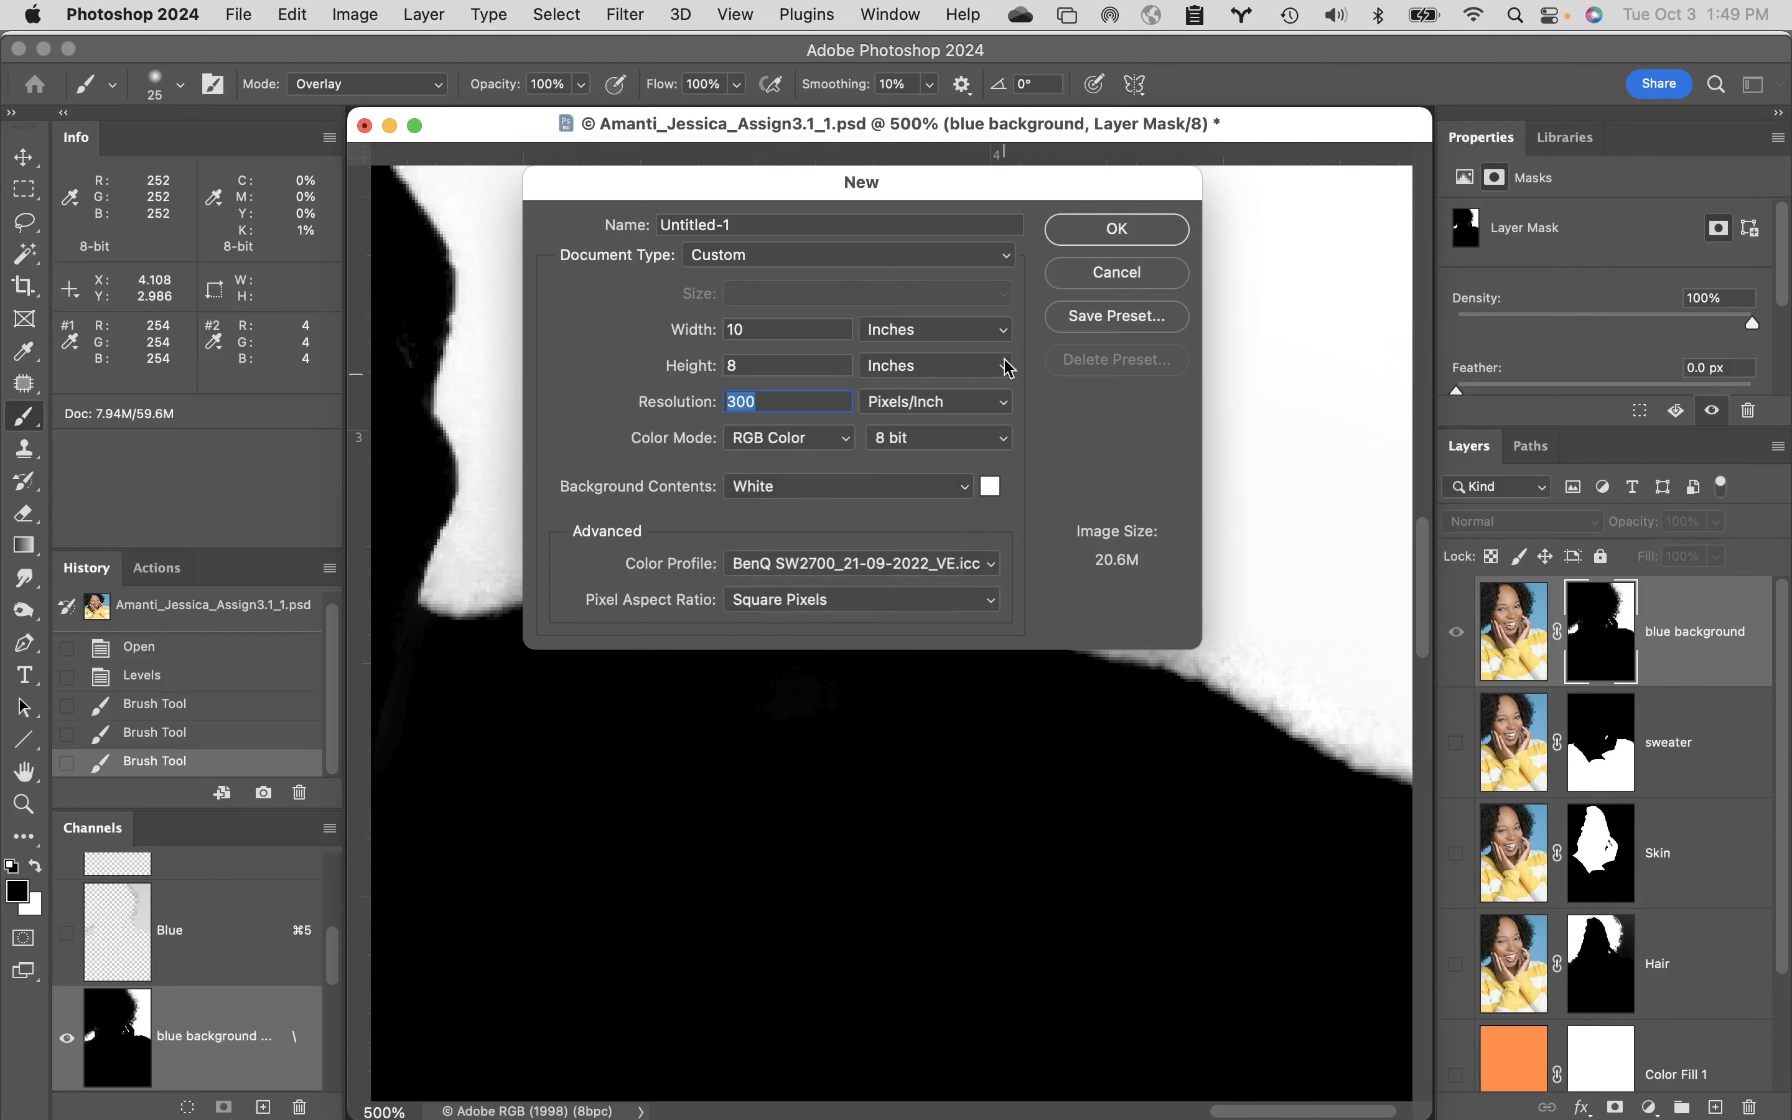
{"action": "left_click", "coordinate": [1144, 230]}
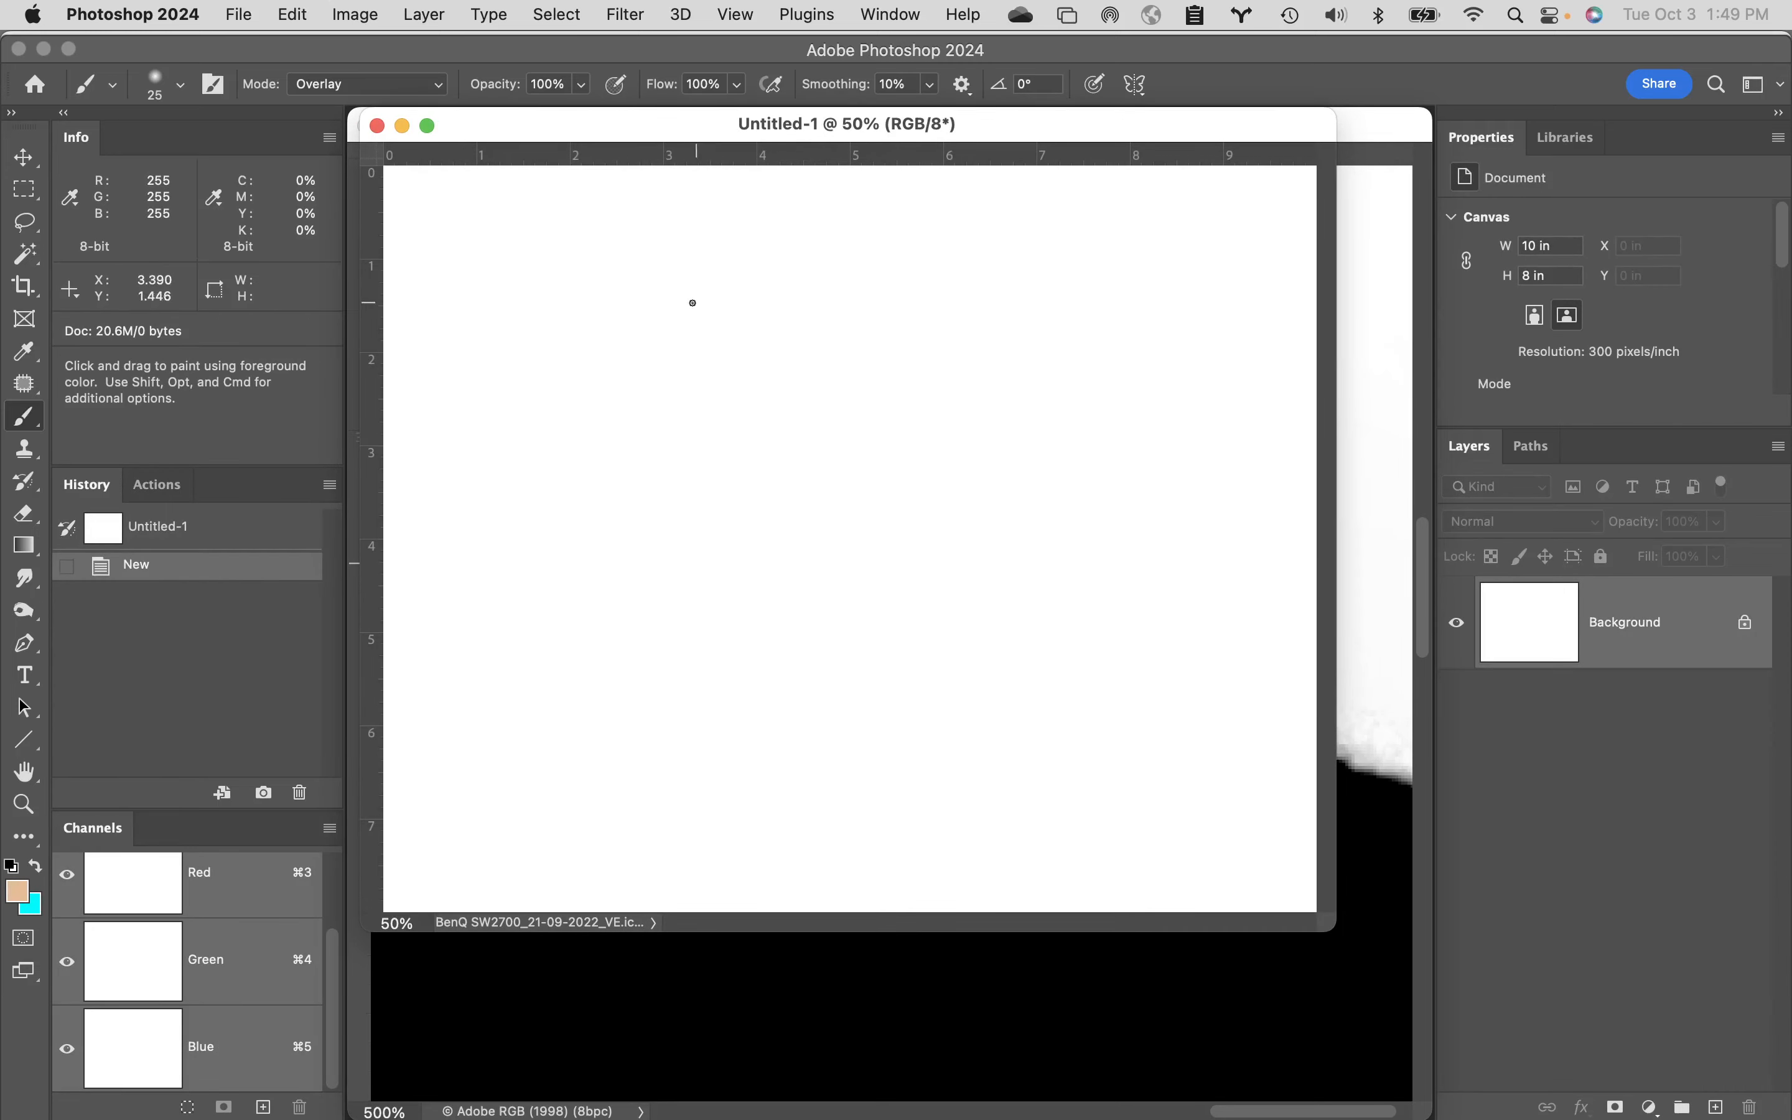
- Enlarge the brush to 500 px and set its blending mode to Normal
{"action": "key", "text": "bracketright"}
{"action": "key", "text": "bracketright"}
{"action": "key", "text": "bracketright"}
{"action": "key", "text": "bracketright"}
{"action": "key", "text": "bracketright"}
{"action": "key", "text": "bracketright"}
{"action": "key", "text": "bracketright"}
{"action": "key", "text": "bracketright"}
{"action": "key", "text": "bracketright"}
{"action": "key", "text": "bracketright"}
{"action": "key", "text": "bracketright"}
{"action": "key", "text": "bracketright"}
{"action": "key", "text": "bracketright"}
{"action": "key", "text": "bracketright"}
{"action": "key", "text": "bracketright"}
{"action": "key", "text": "bracketright"}
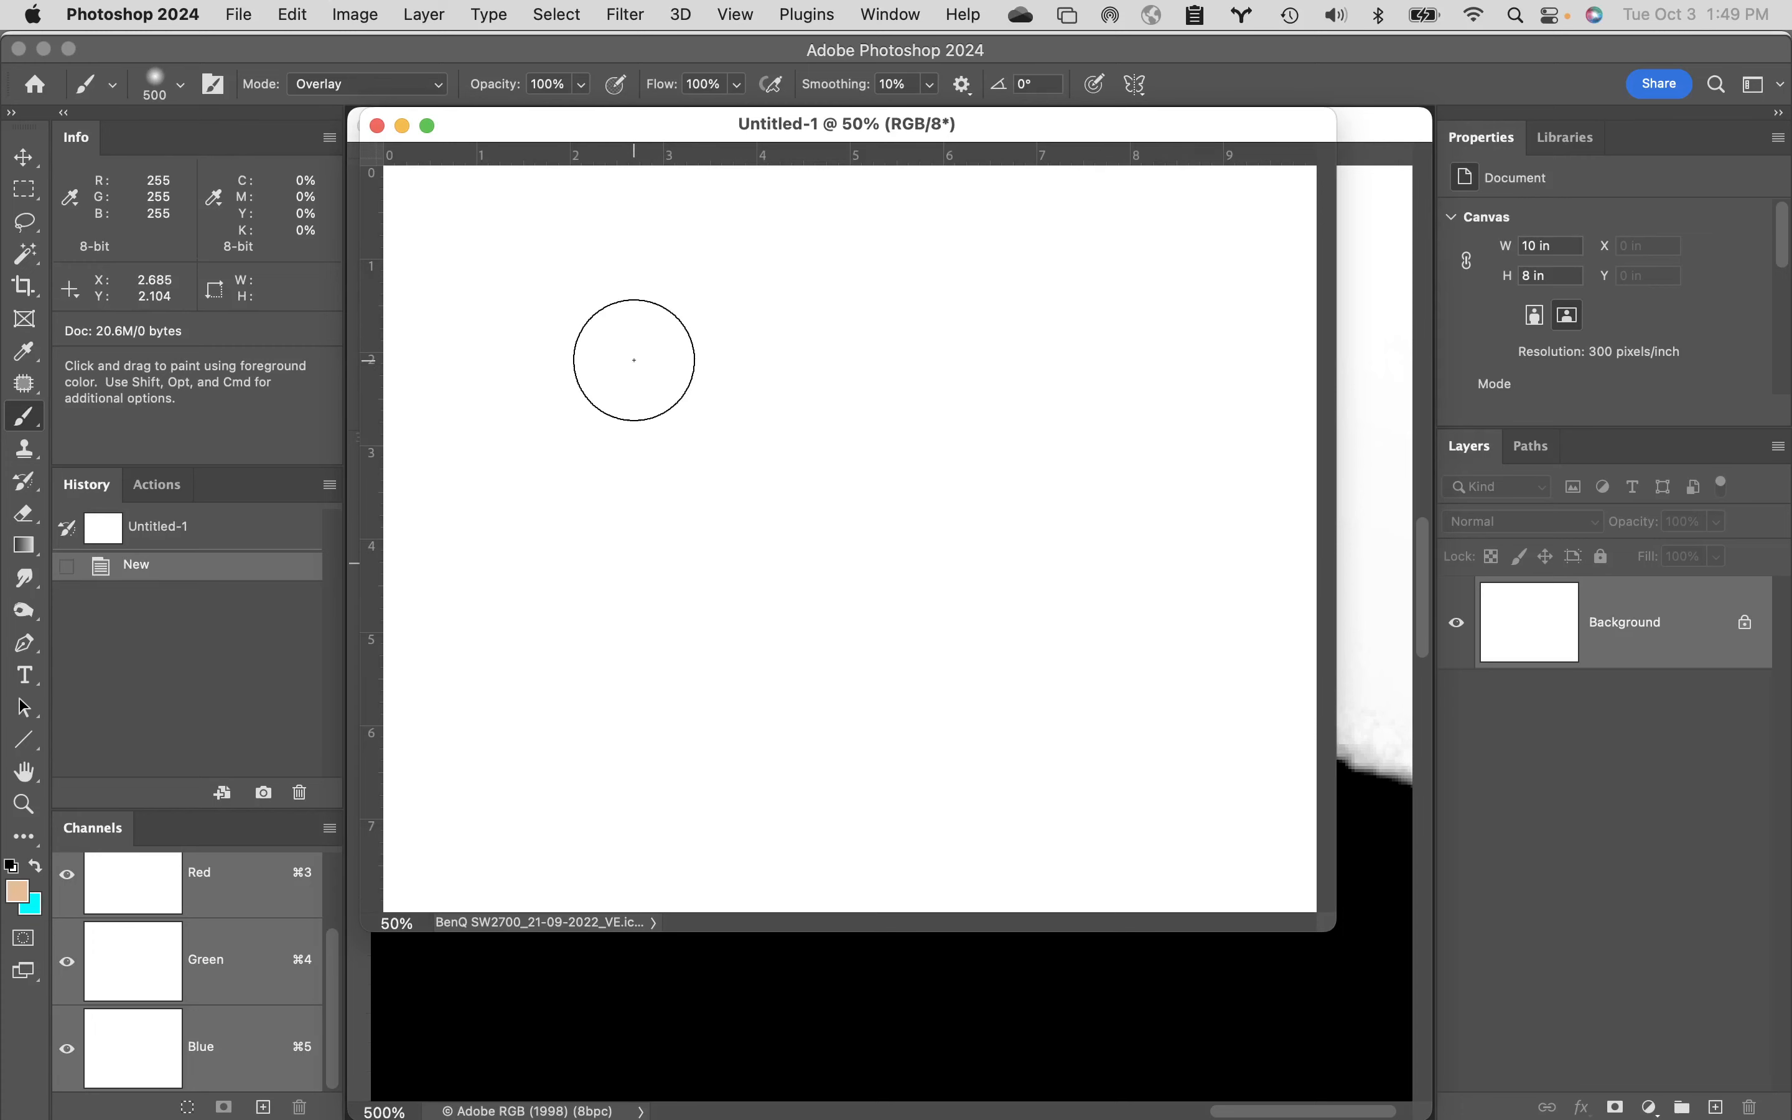
{"action": "key", "text": "Return"}
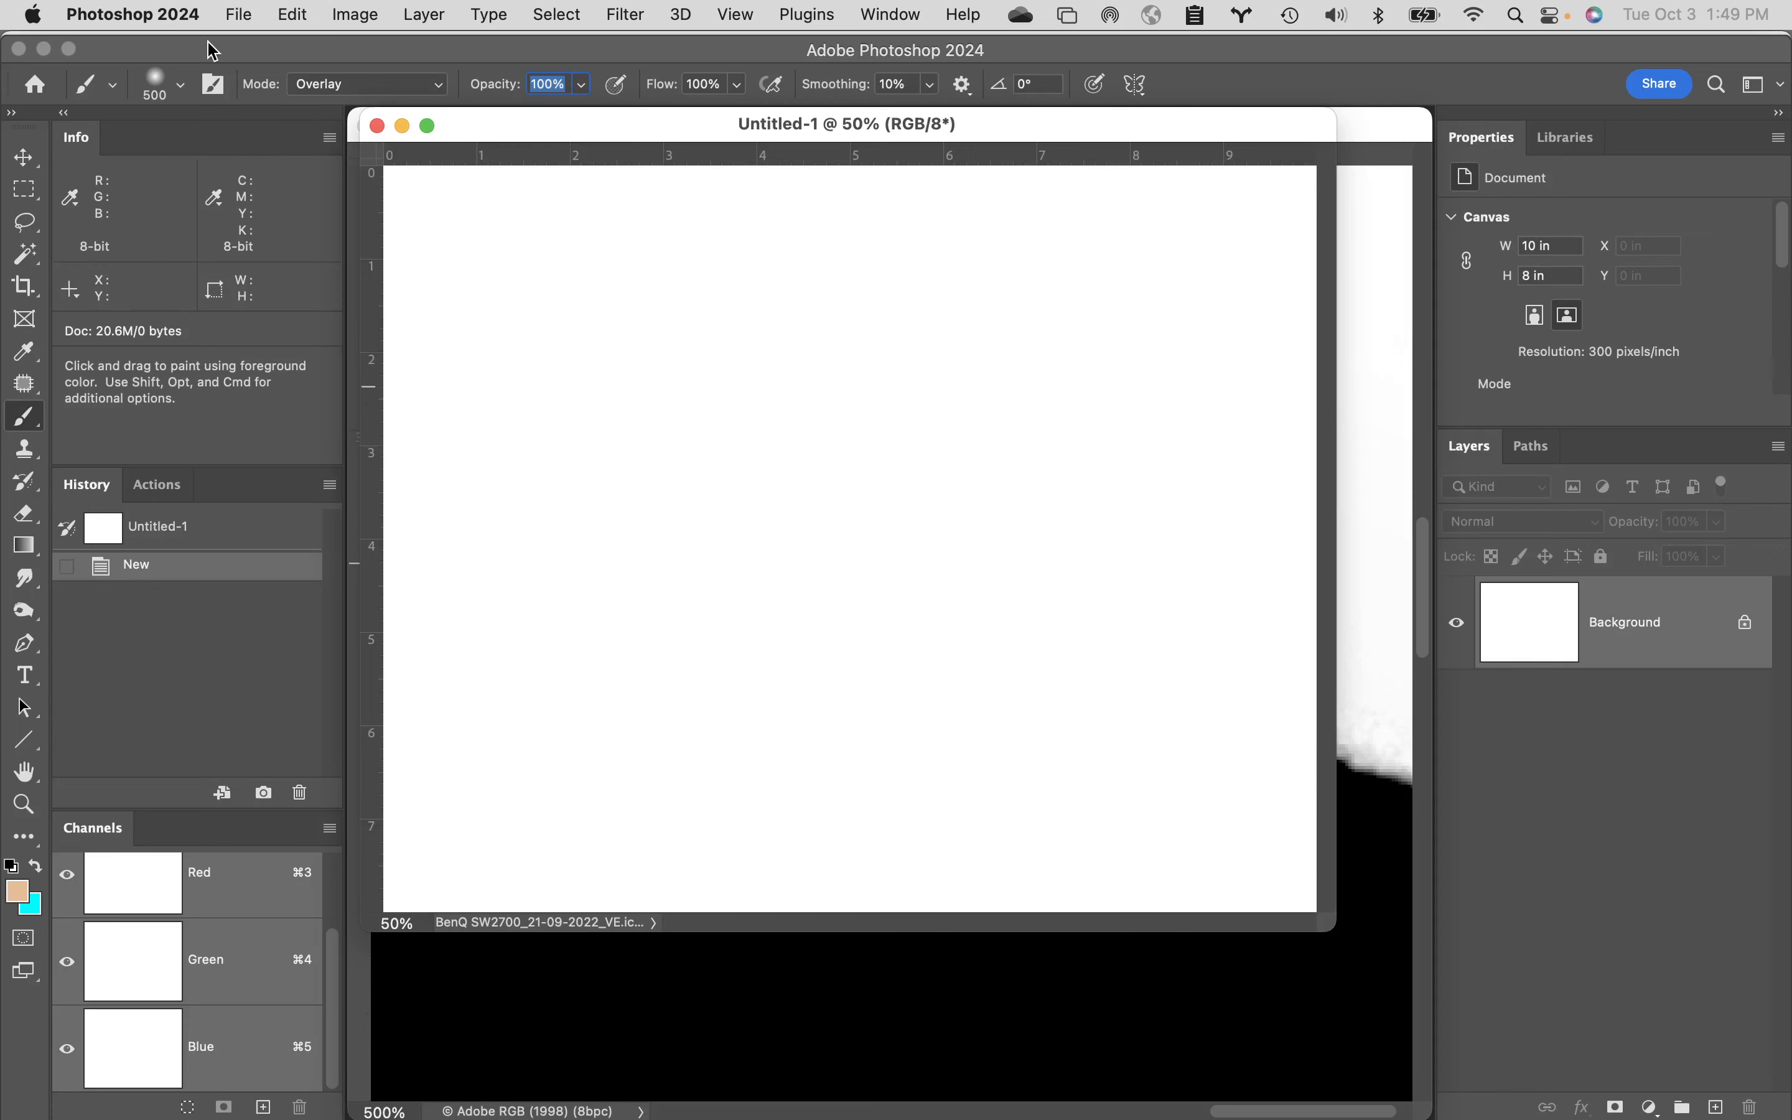
{"action": "left_click", "coordinate": [355, 80]}
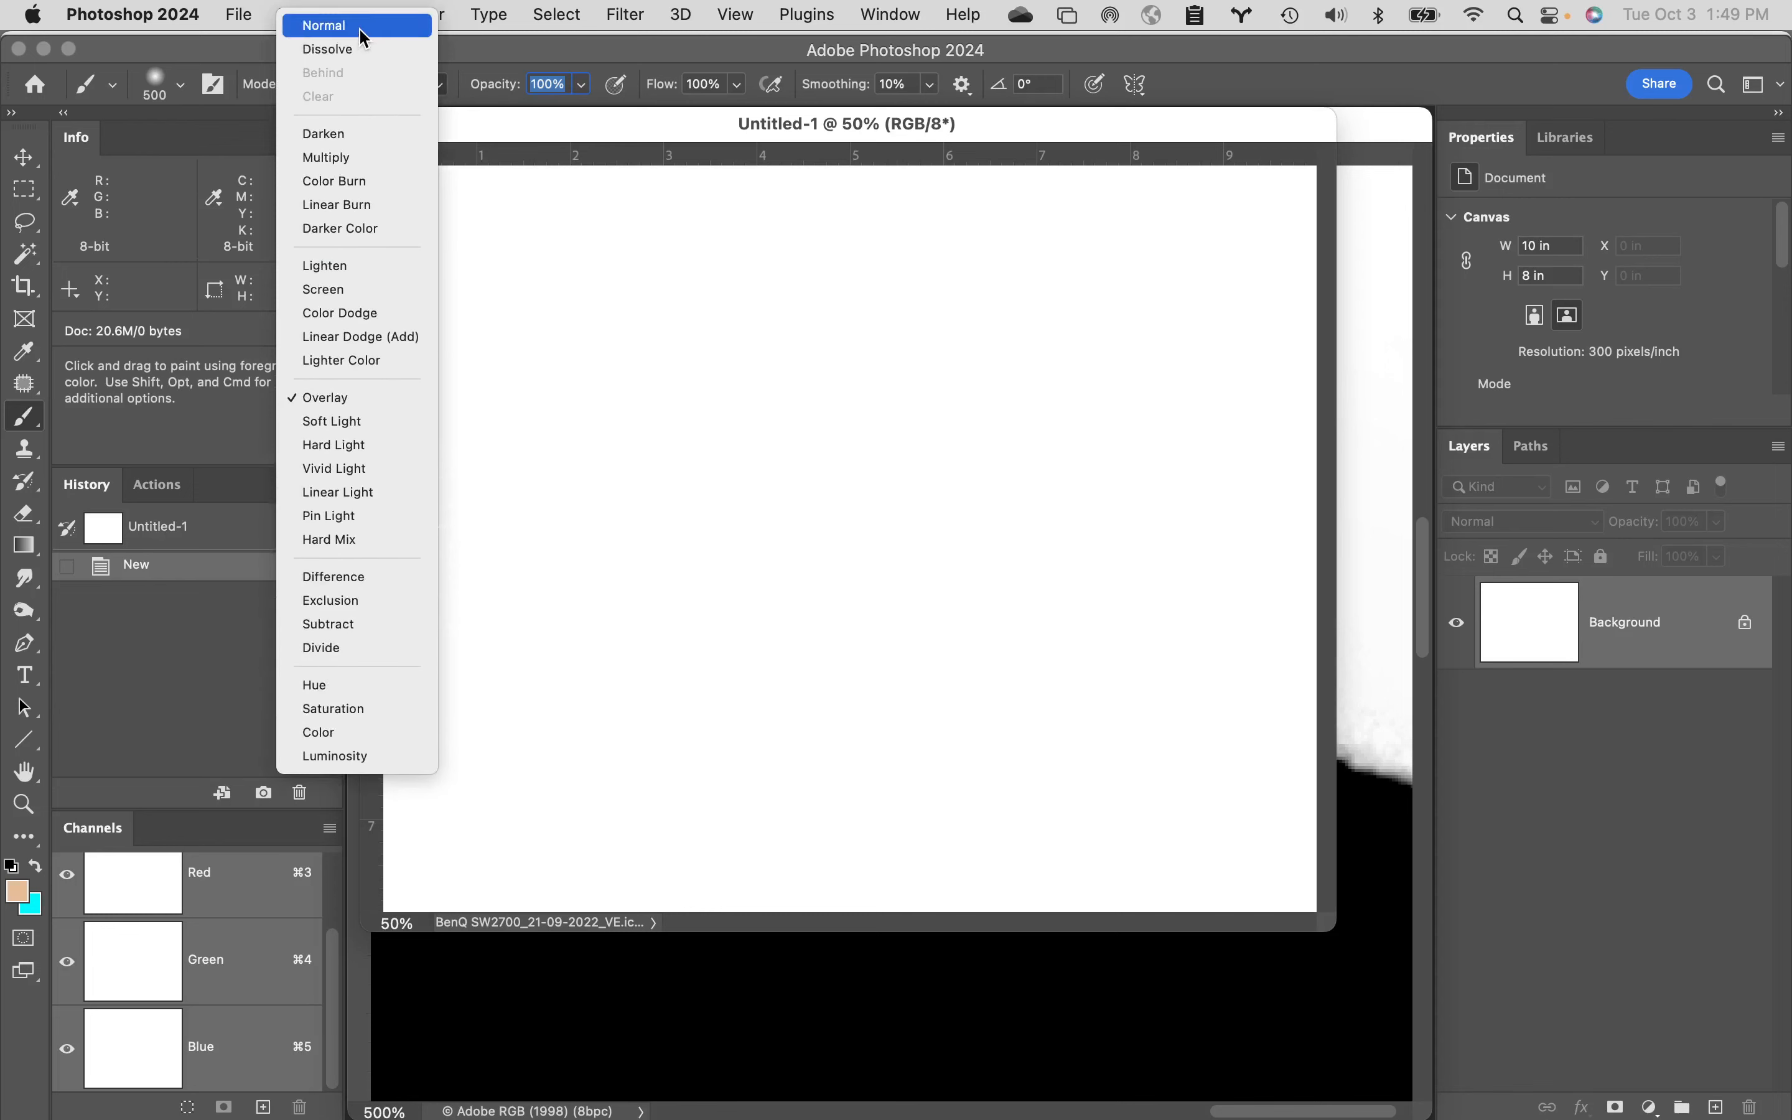
{"action": "left_click", "coordinate": [360, 23]}
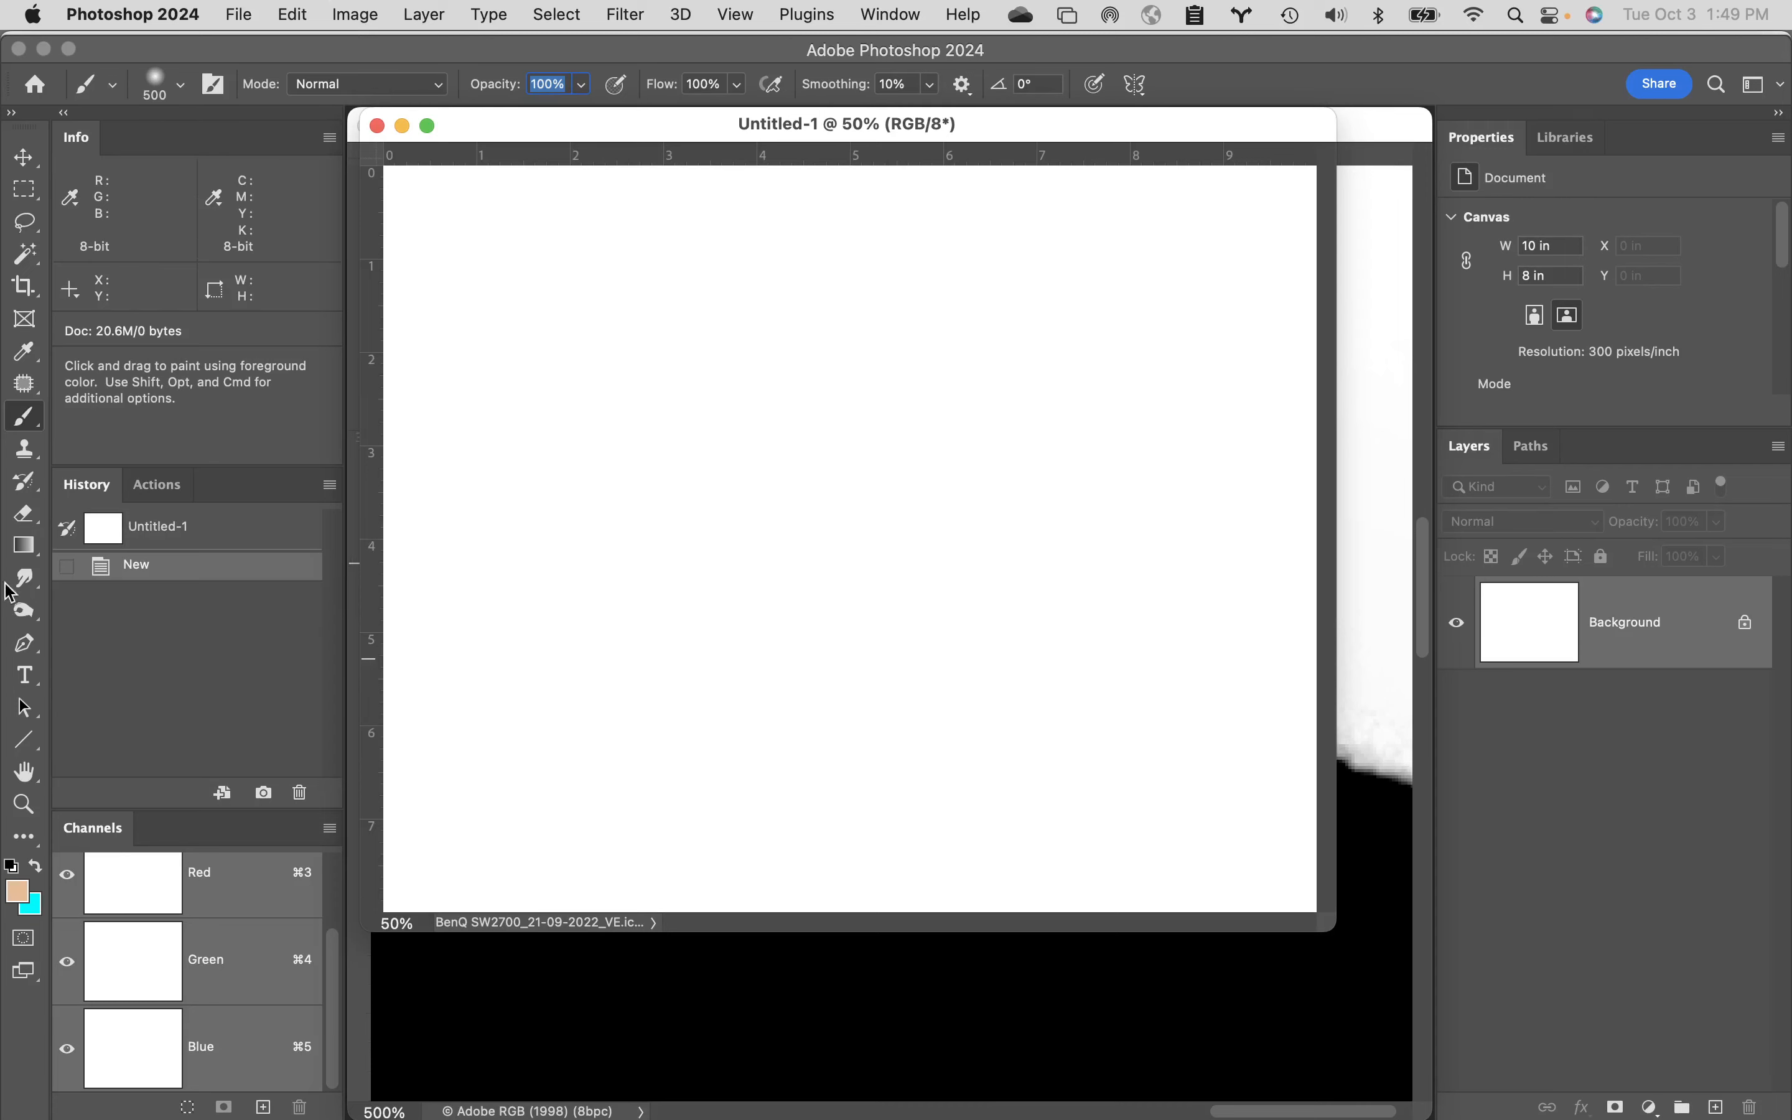
- Set the brush hardness to 100% and paint a thick stroke in default black across the upper part of the canvas
{"action": "double_click", "coordinate": [16, 780]}
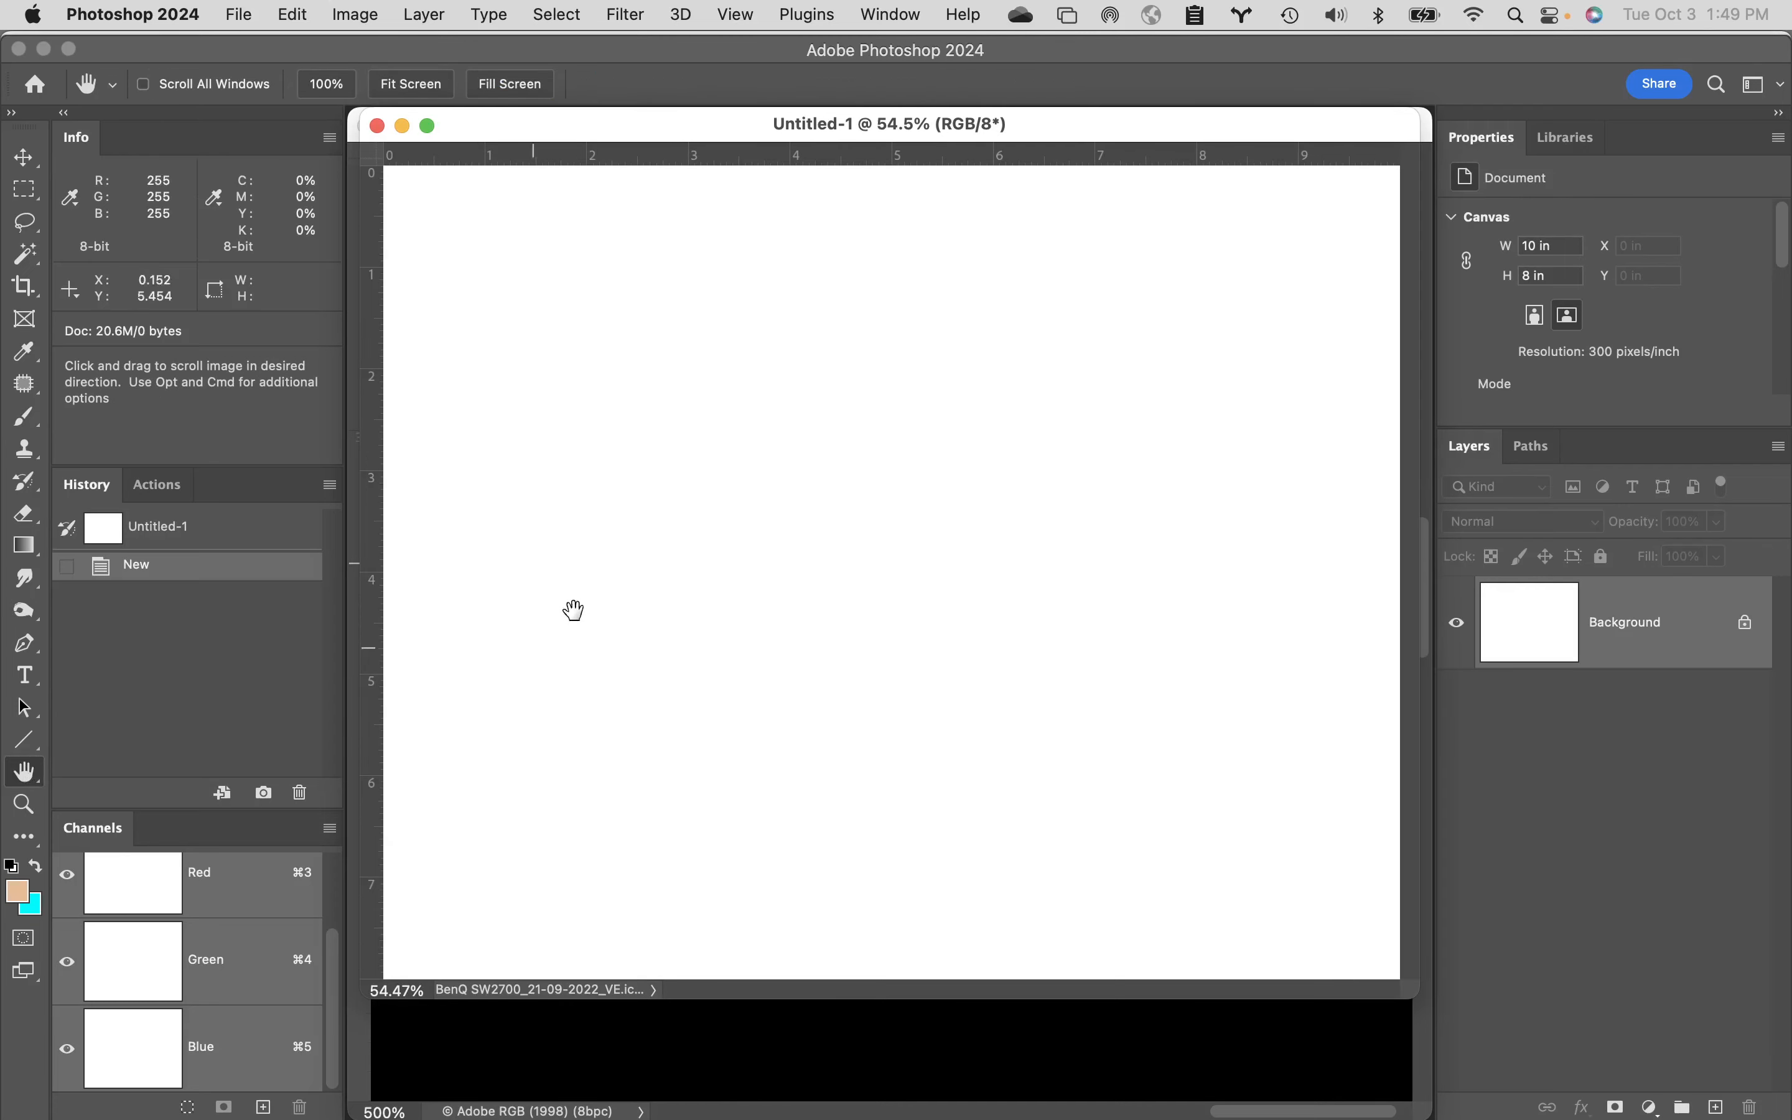
{"action": "key", "text": "b"}
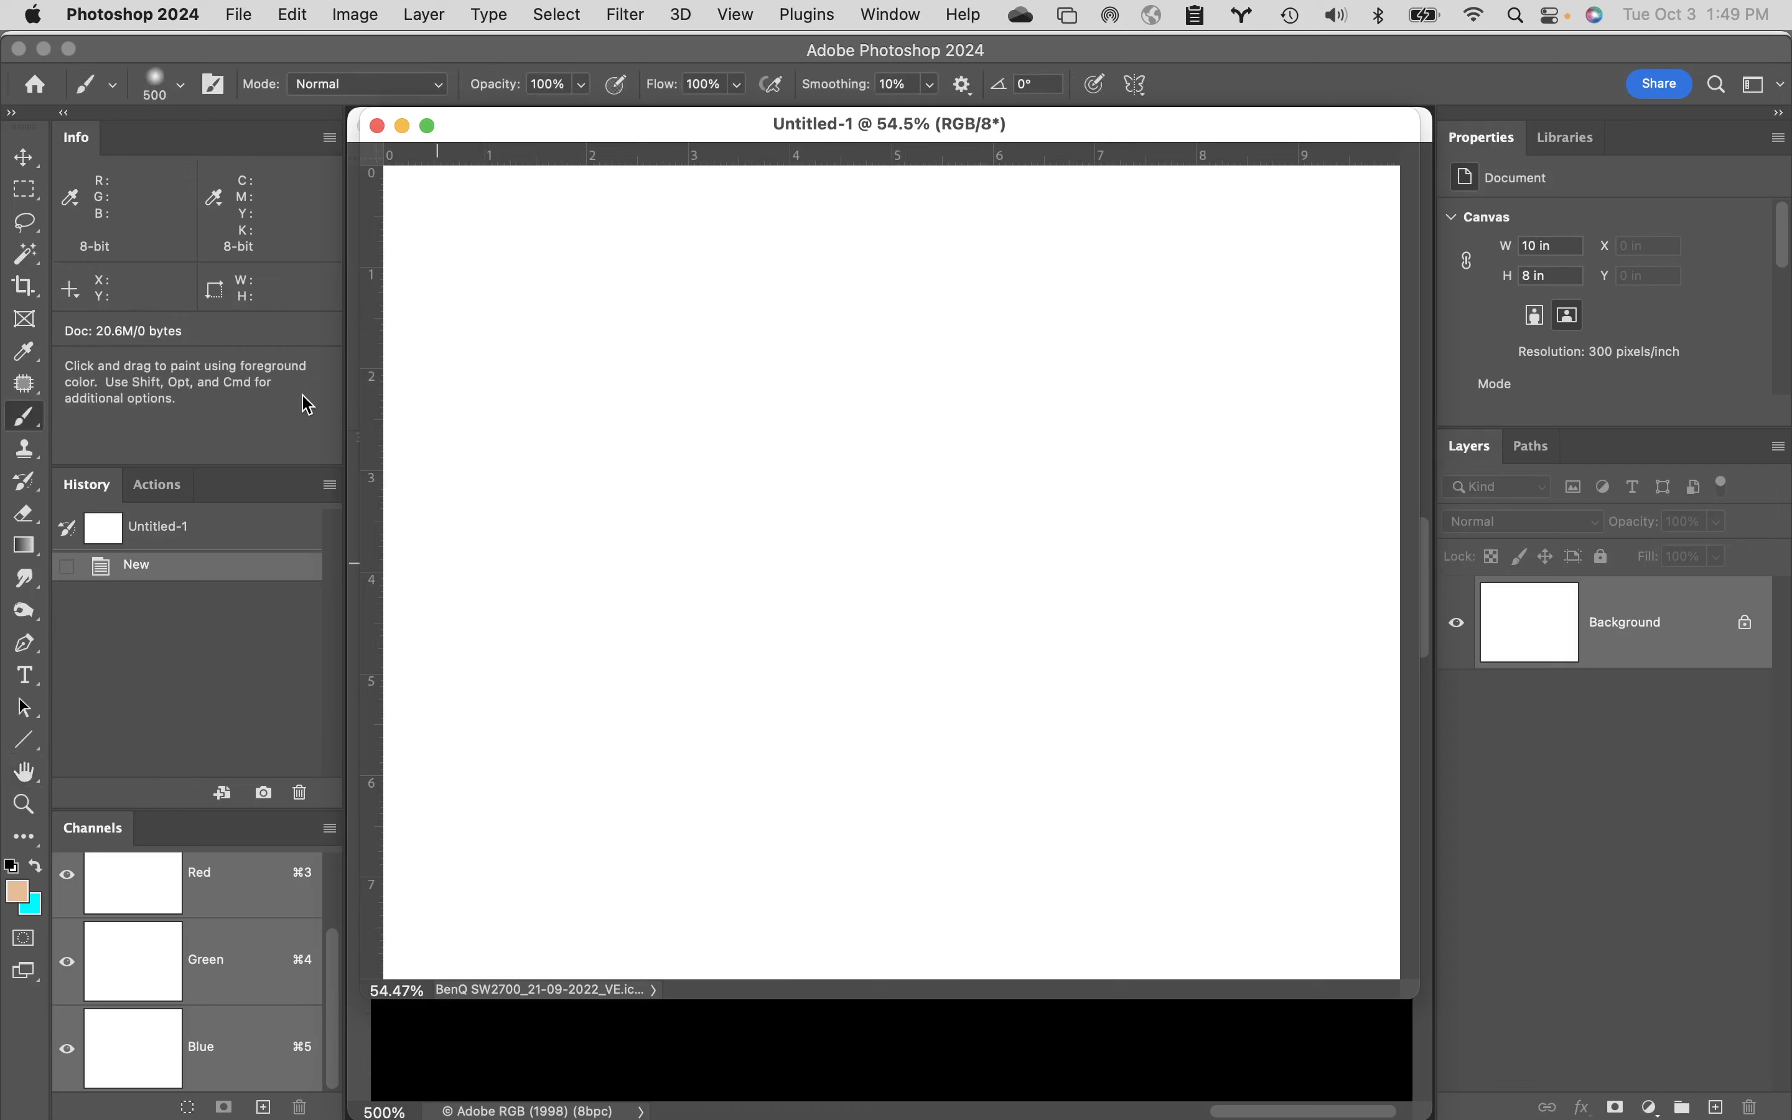
{"action": "left_click", "coordinate": [180, 84]}
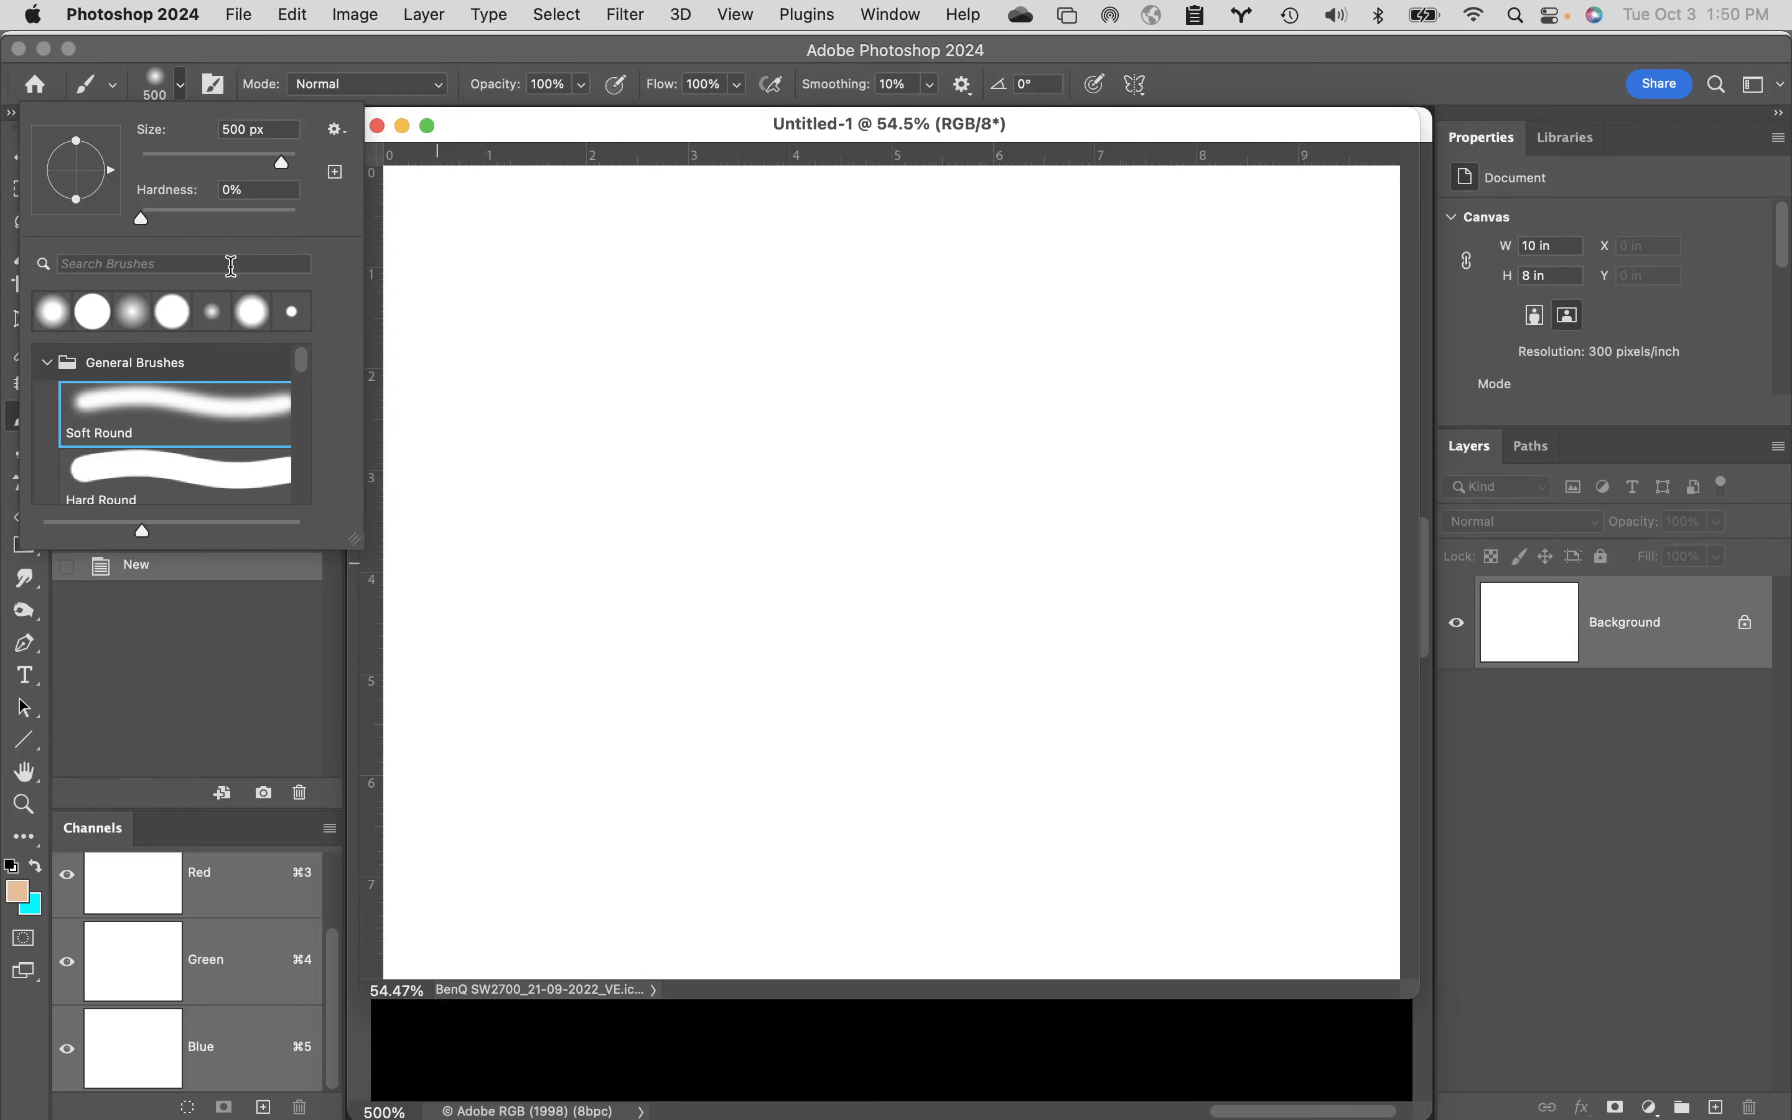
{"action": "left_click_drag", "start_coordinate": [144, 215], "coordinate": [350, 225]}
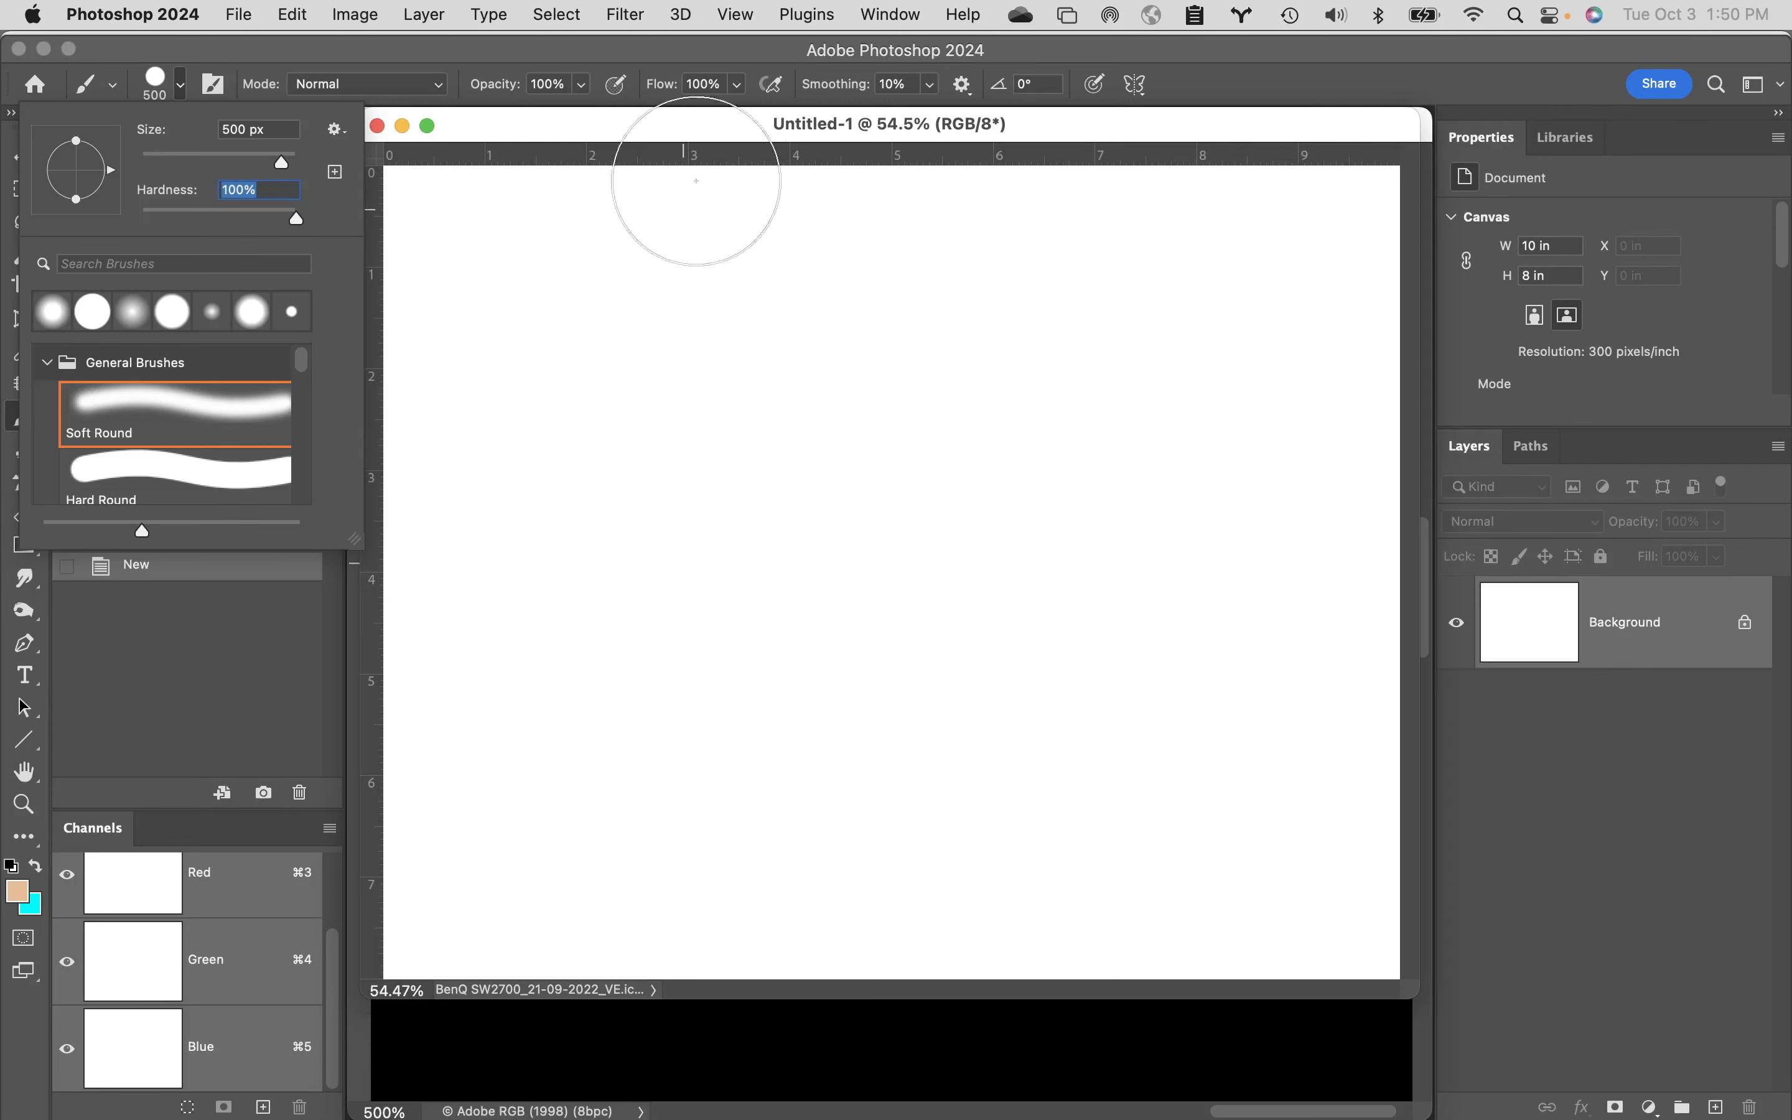
{"action": "left_click", "coordinate": [840, 57]}
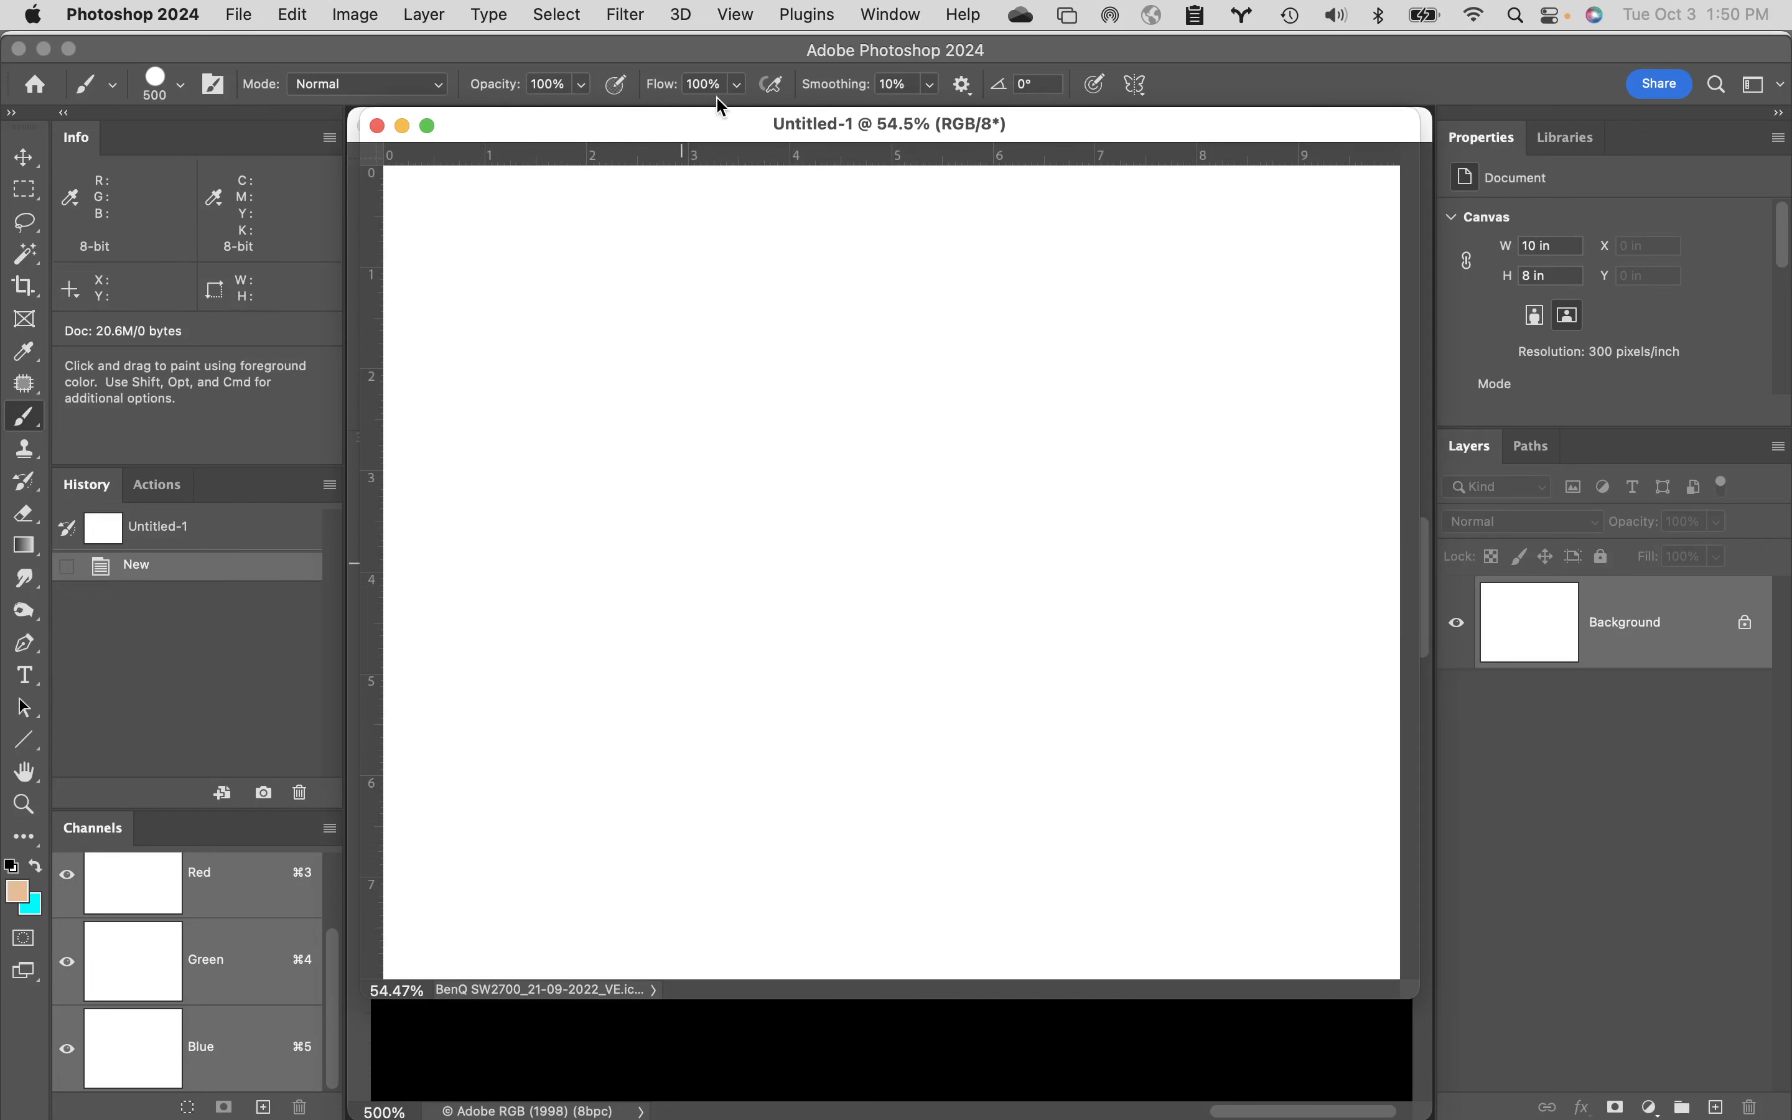
{"action": "key", "text": "d"}
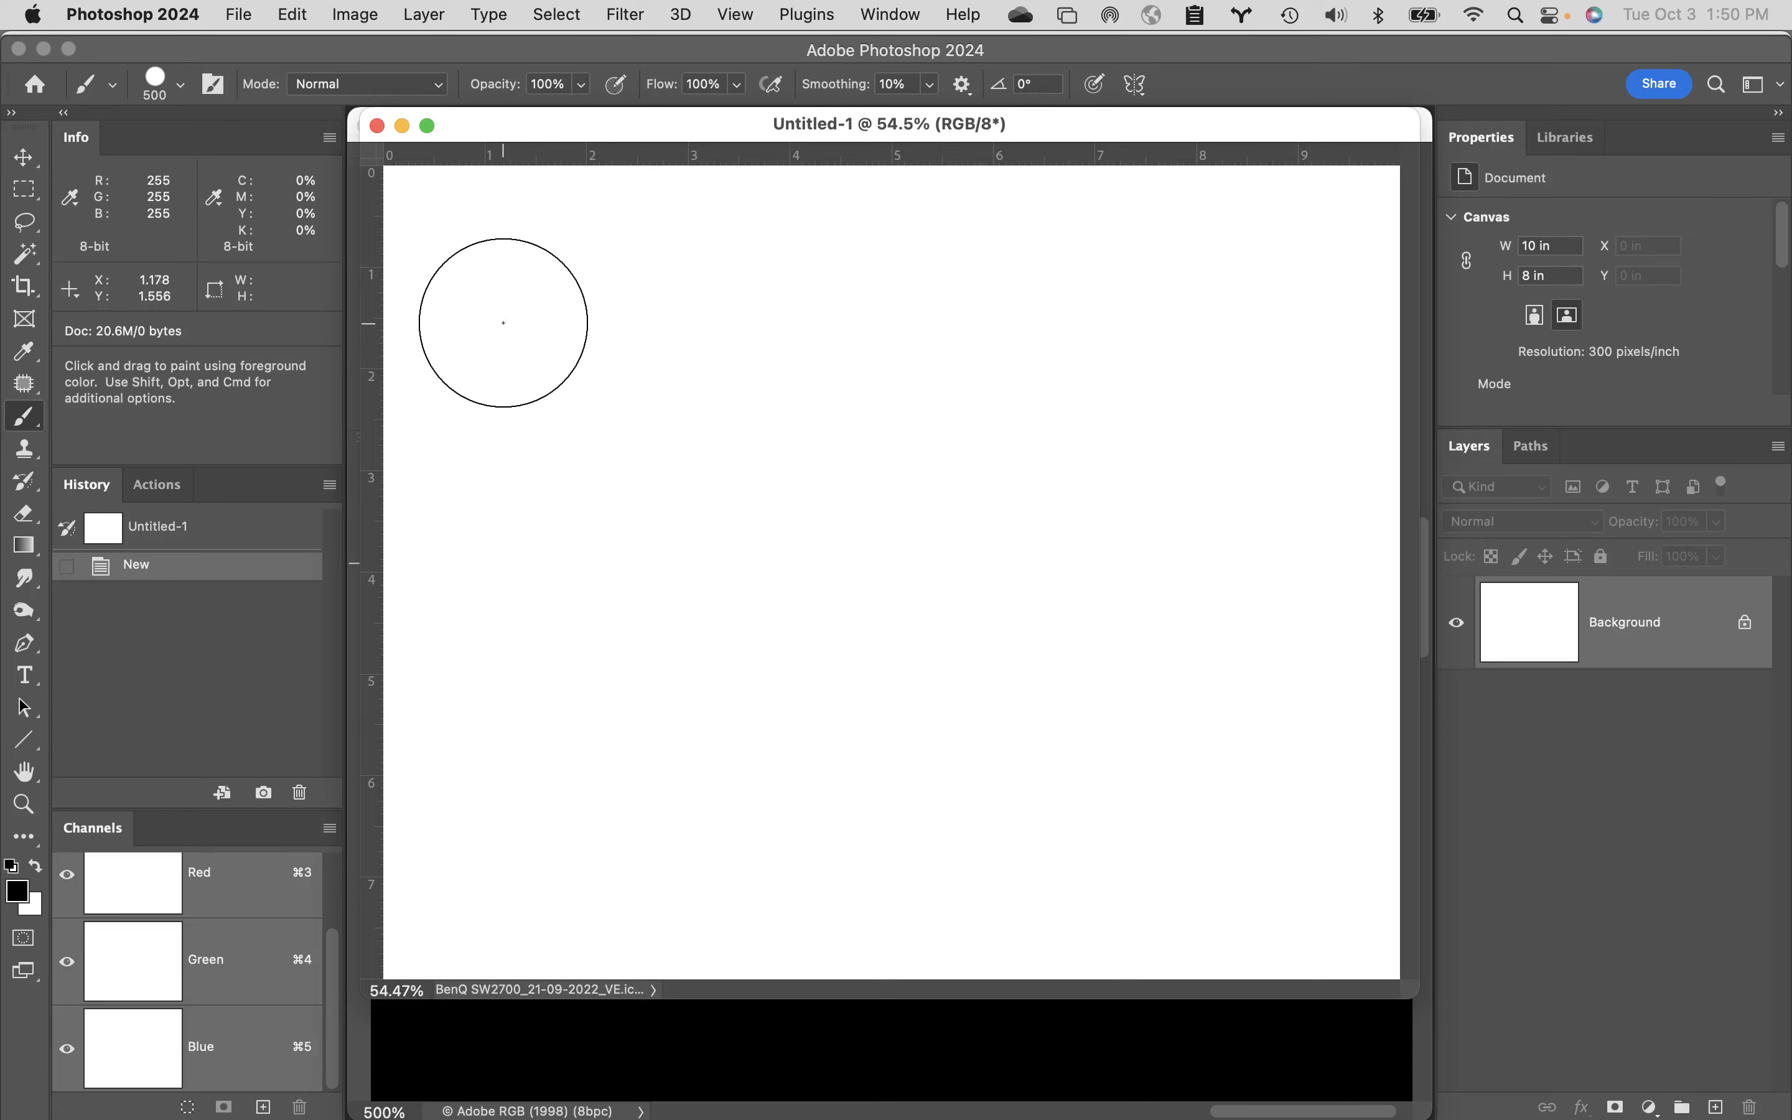
{"action": "mouse_move", "coordinate": [516, 324]}
{"action": "left_mouse_down"}
{"action": "mouse_move", "coordinate": [972, 276]}
{"action": "mouse_move", "coordinate": [1207, 329]}
{"action": "left_mouse_up"}
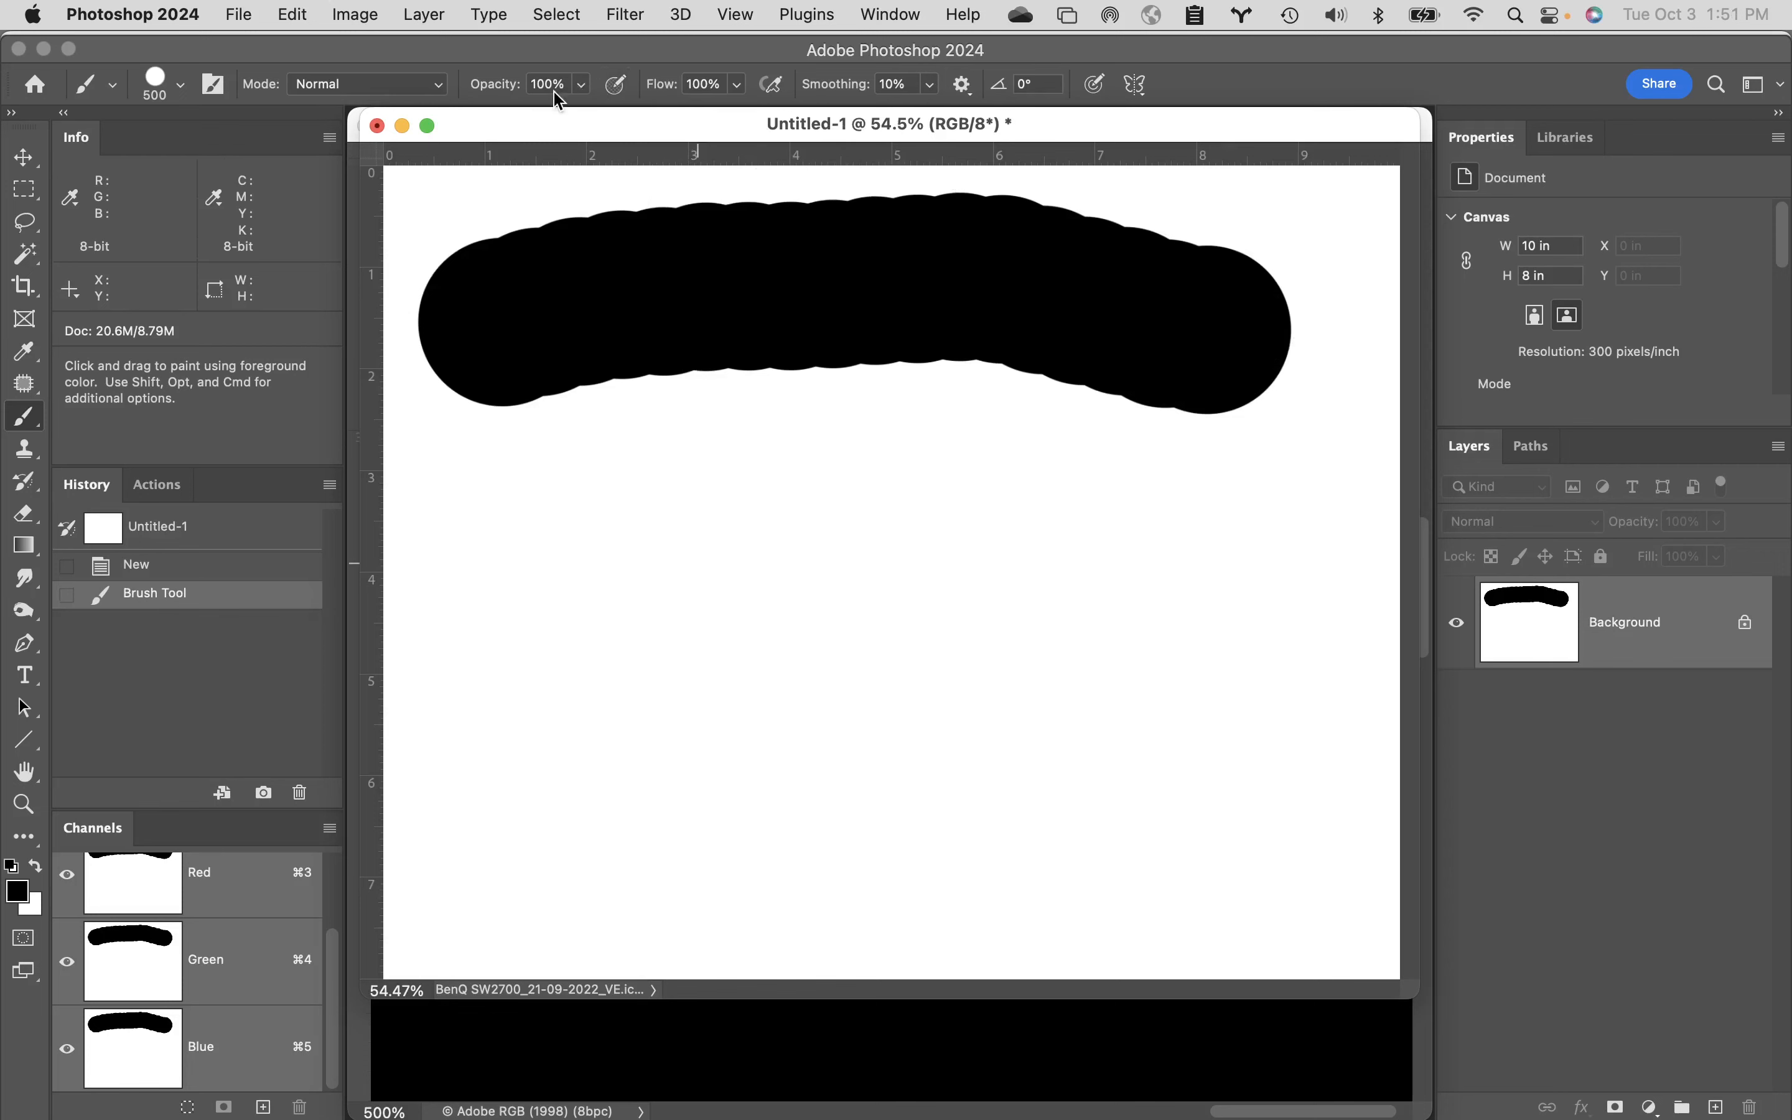
- Reduce the brush opacity to 51%
{"action": "left_click", "coordinate": [583, 86]}
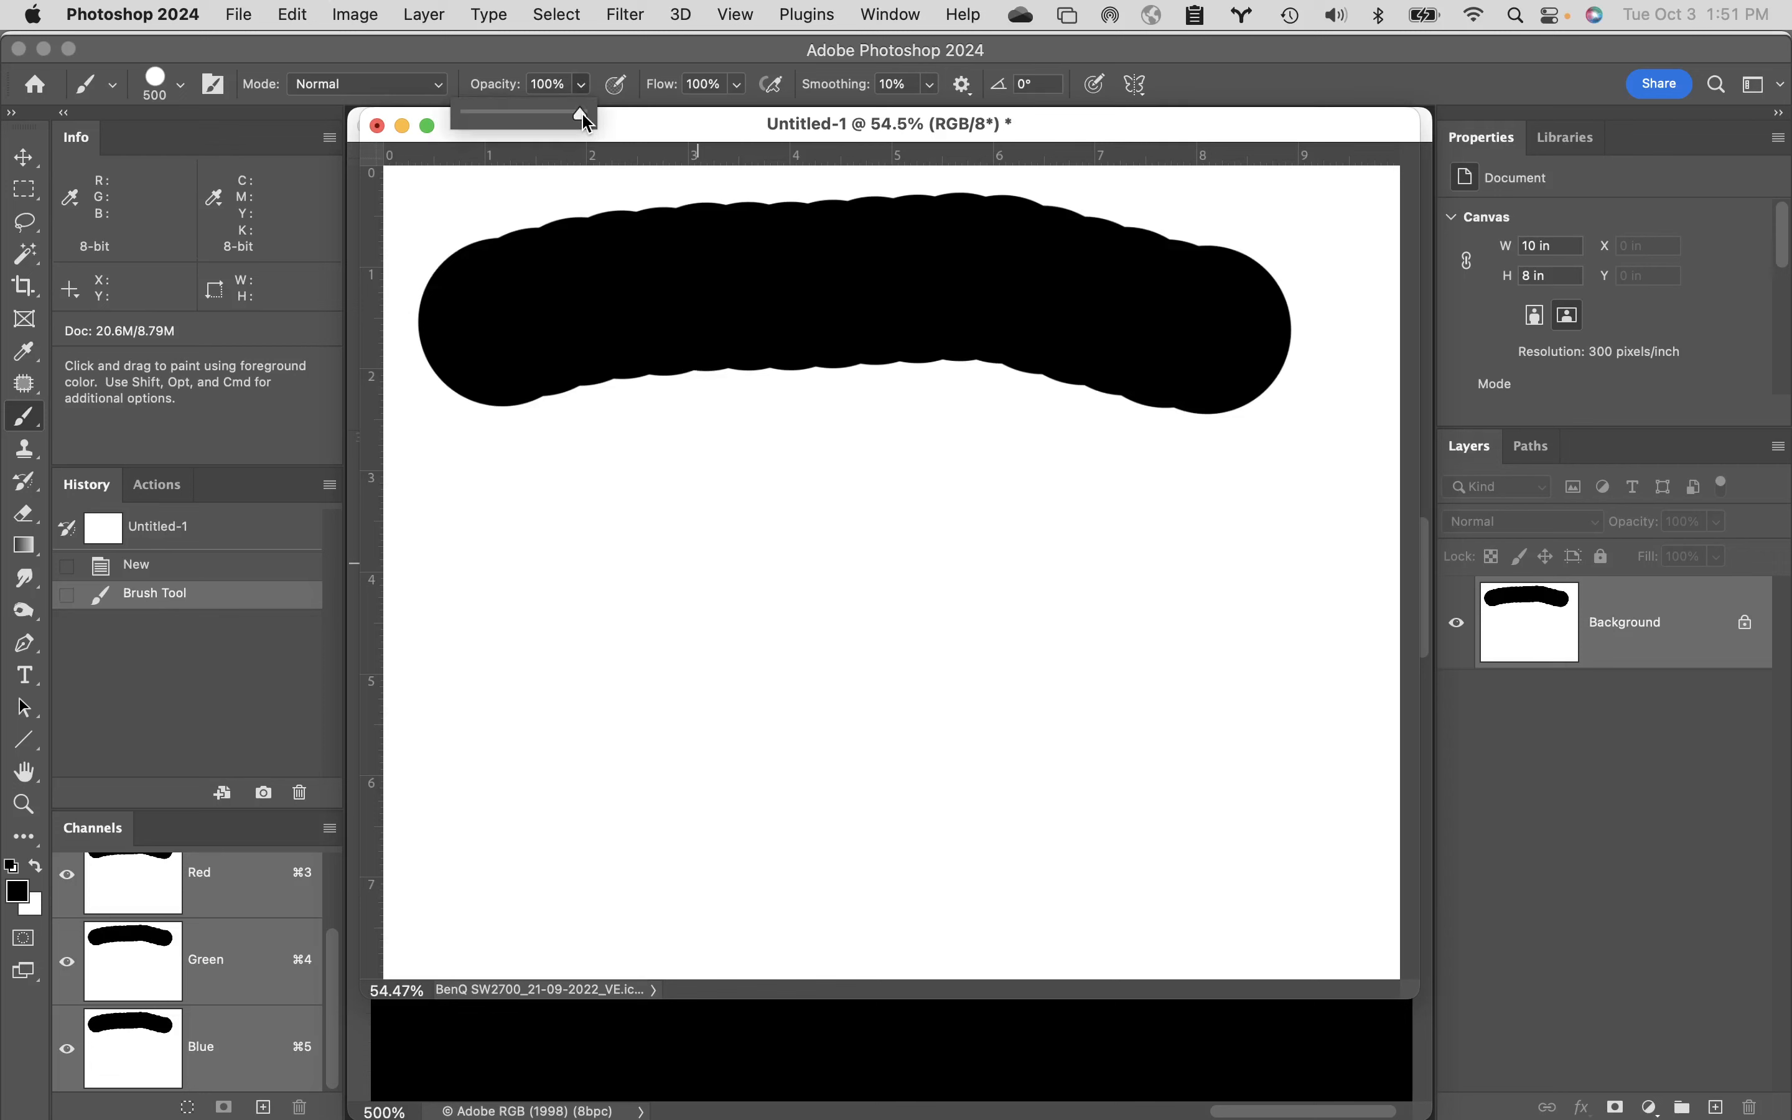
{"action": "left_click_drag", "start_coordinate": [581, 116], "coordinate": [523, 117]}
{"action": "left_click_drag", "start_coordinate": [595, 53], "coordinate": [593, 54]}
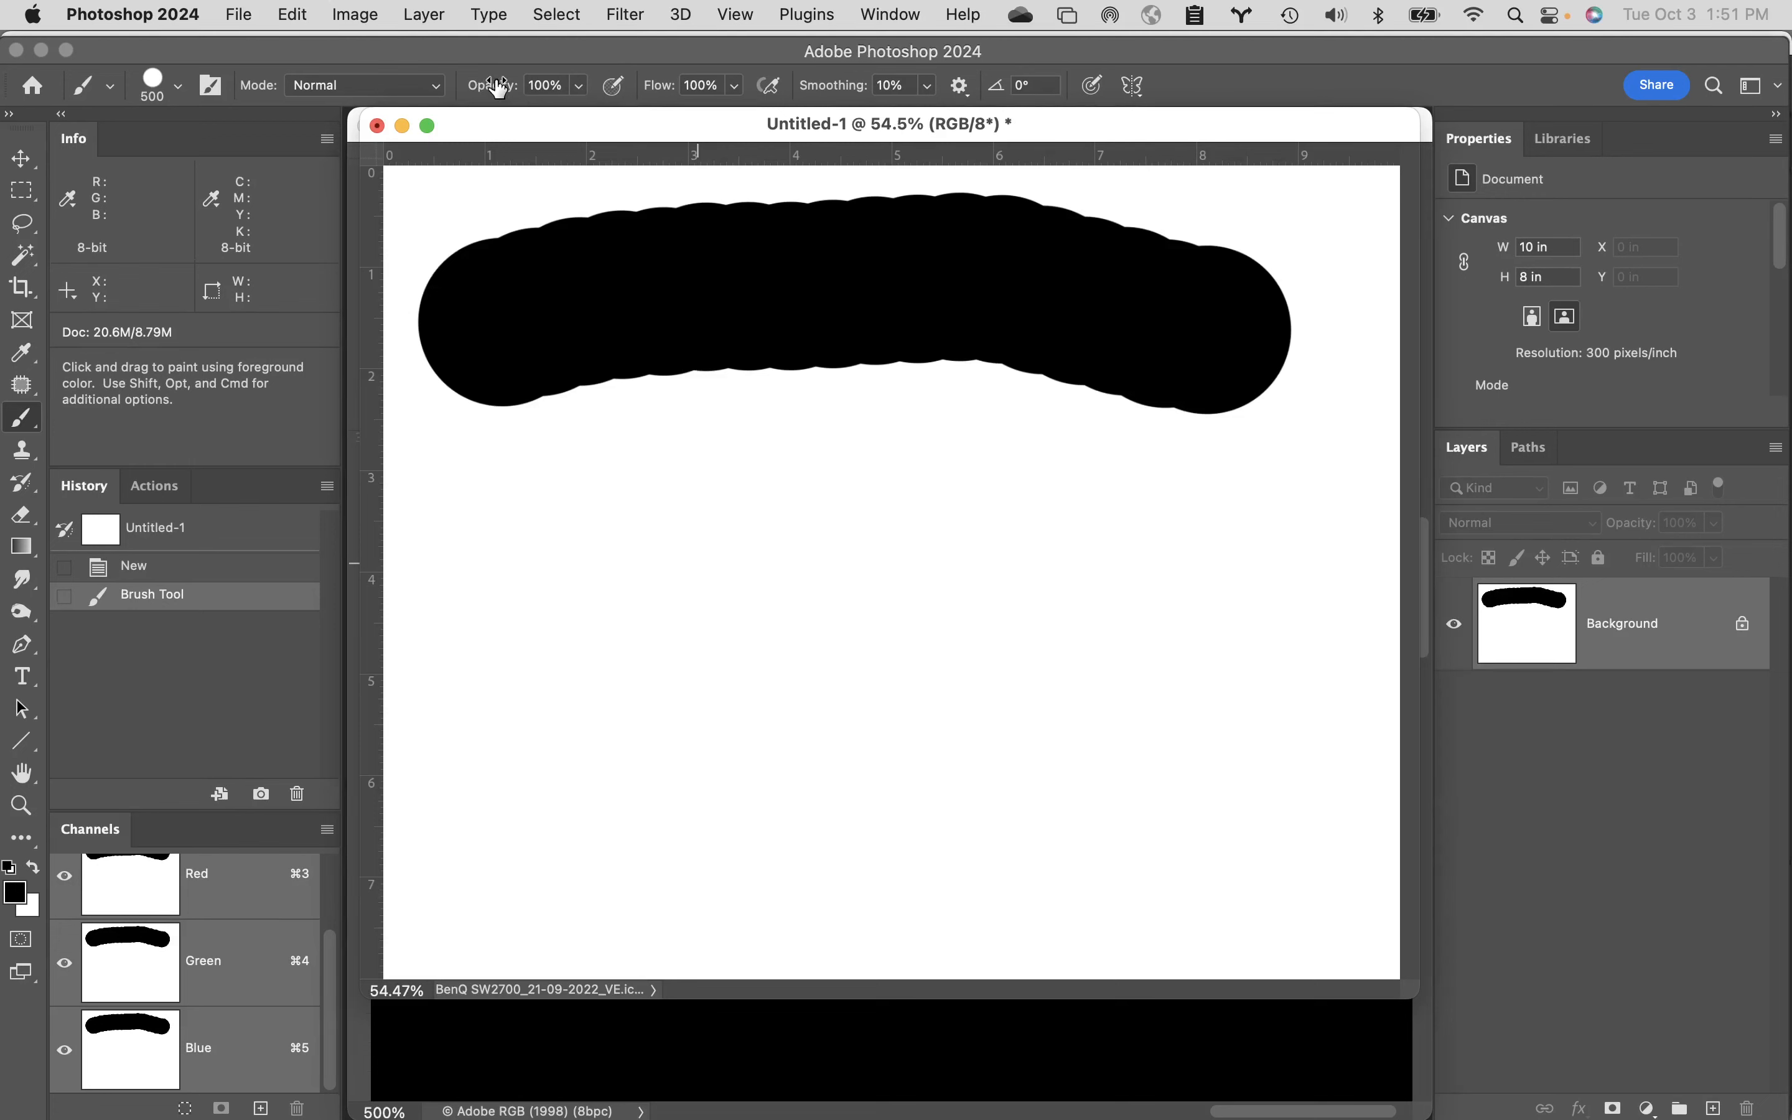
{"action": "left_click_drag", "start_coordinate": [497, 86], "coordinate": [432, 105]}
{"action": "key", "text": "Return"}
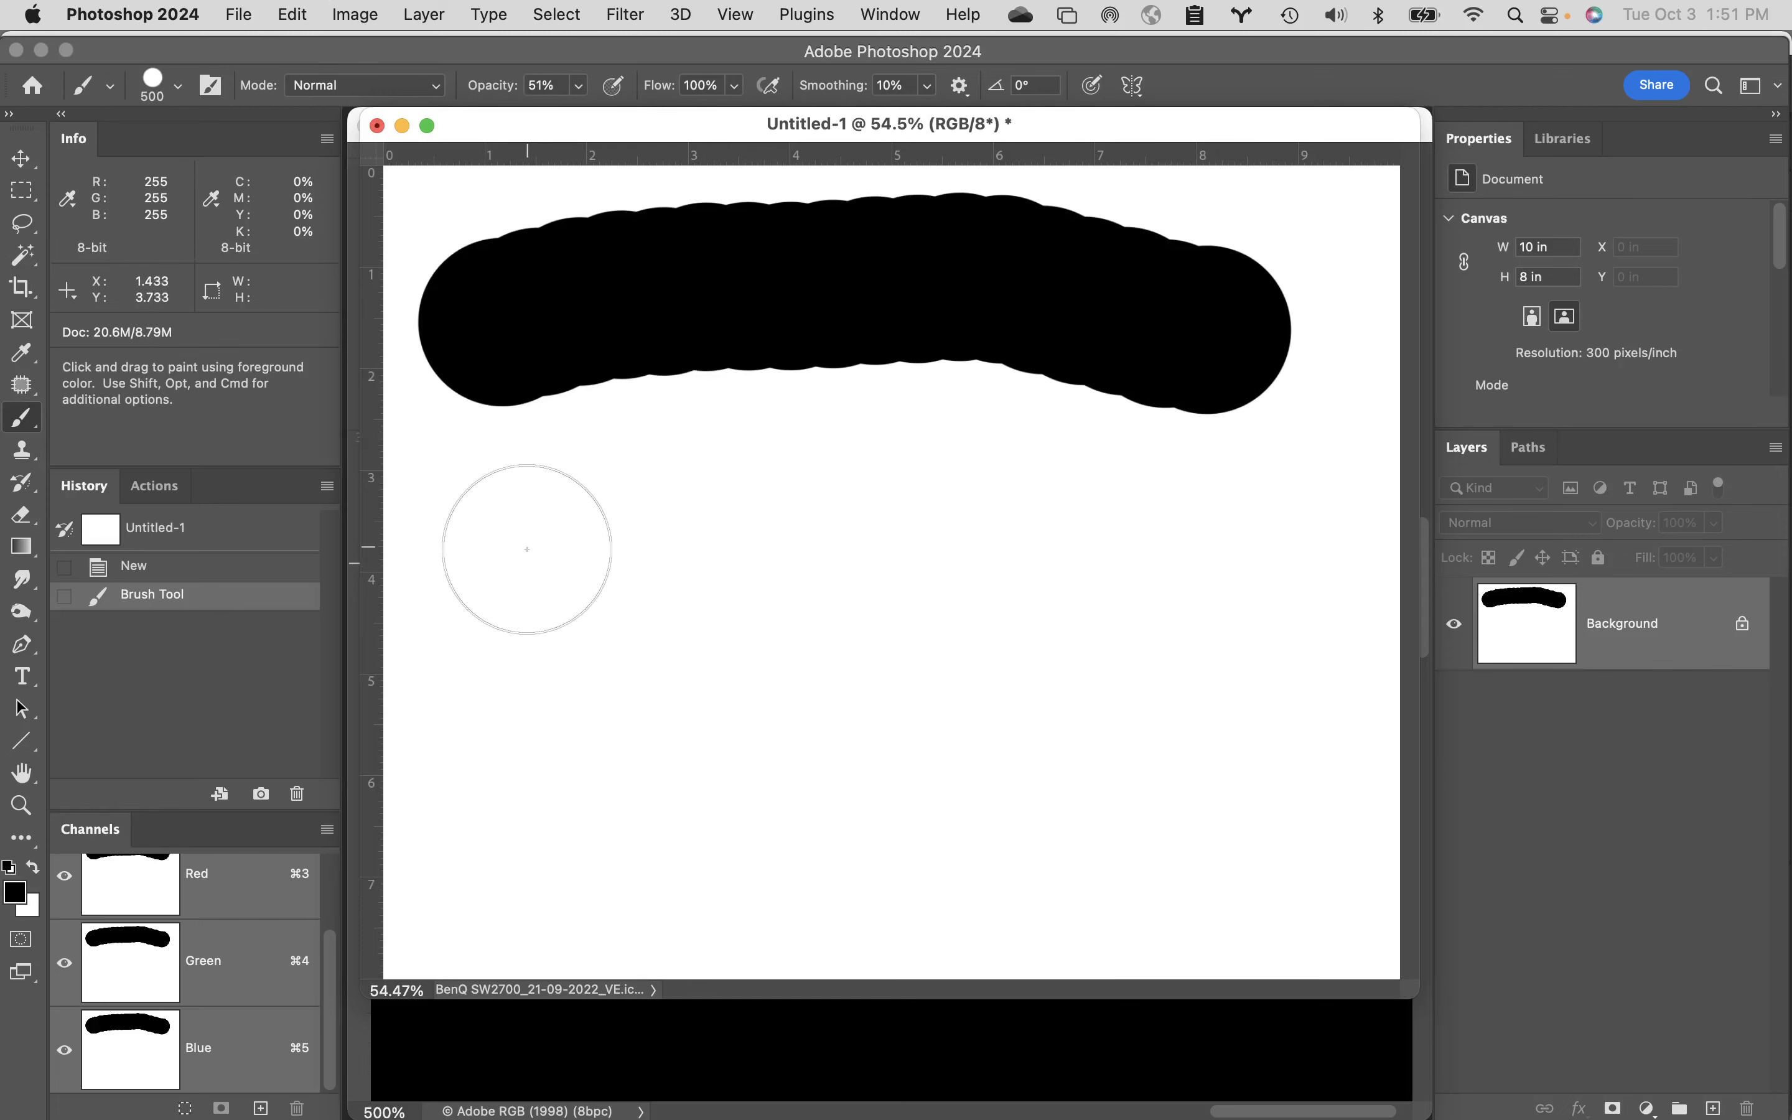
- Paint a semi-transparent stroke below the black one, and cover it with a second overlapping stroke
{"action": "left_click", "coordinate": [510, 536]}
{"action": "mouse_move", "coordinate": [509, 536]}
{"action": "left_mouse_down"}
{"action": "mouse_move", "coordinate": [1267, 532]}
{"action": "mouse_move", "coordinate": [535, 543]}
{"action": "mouse_move", "coordinate": [981, 551]}
{"action": "mouse_move", "coordinate": [1191, 530]}
{"action": "mouse_move", "coordinate": [897, 520]}
{"action": "mouse_move", "coordinate": [507, 546]}
{"action": "mouse_move", "coordinate": [1175, 527]}
{"action": "mouse_move", "coordinate": [789, 537]}
{"action": "left_mouse_up"}
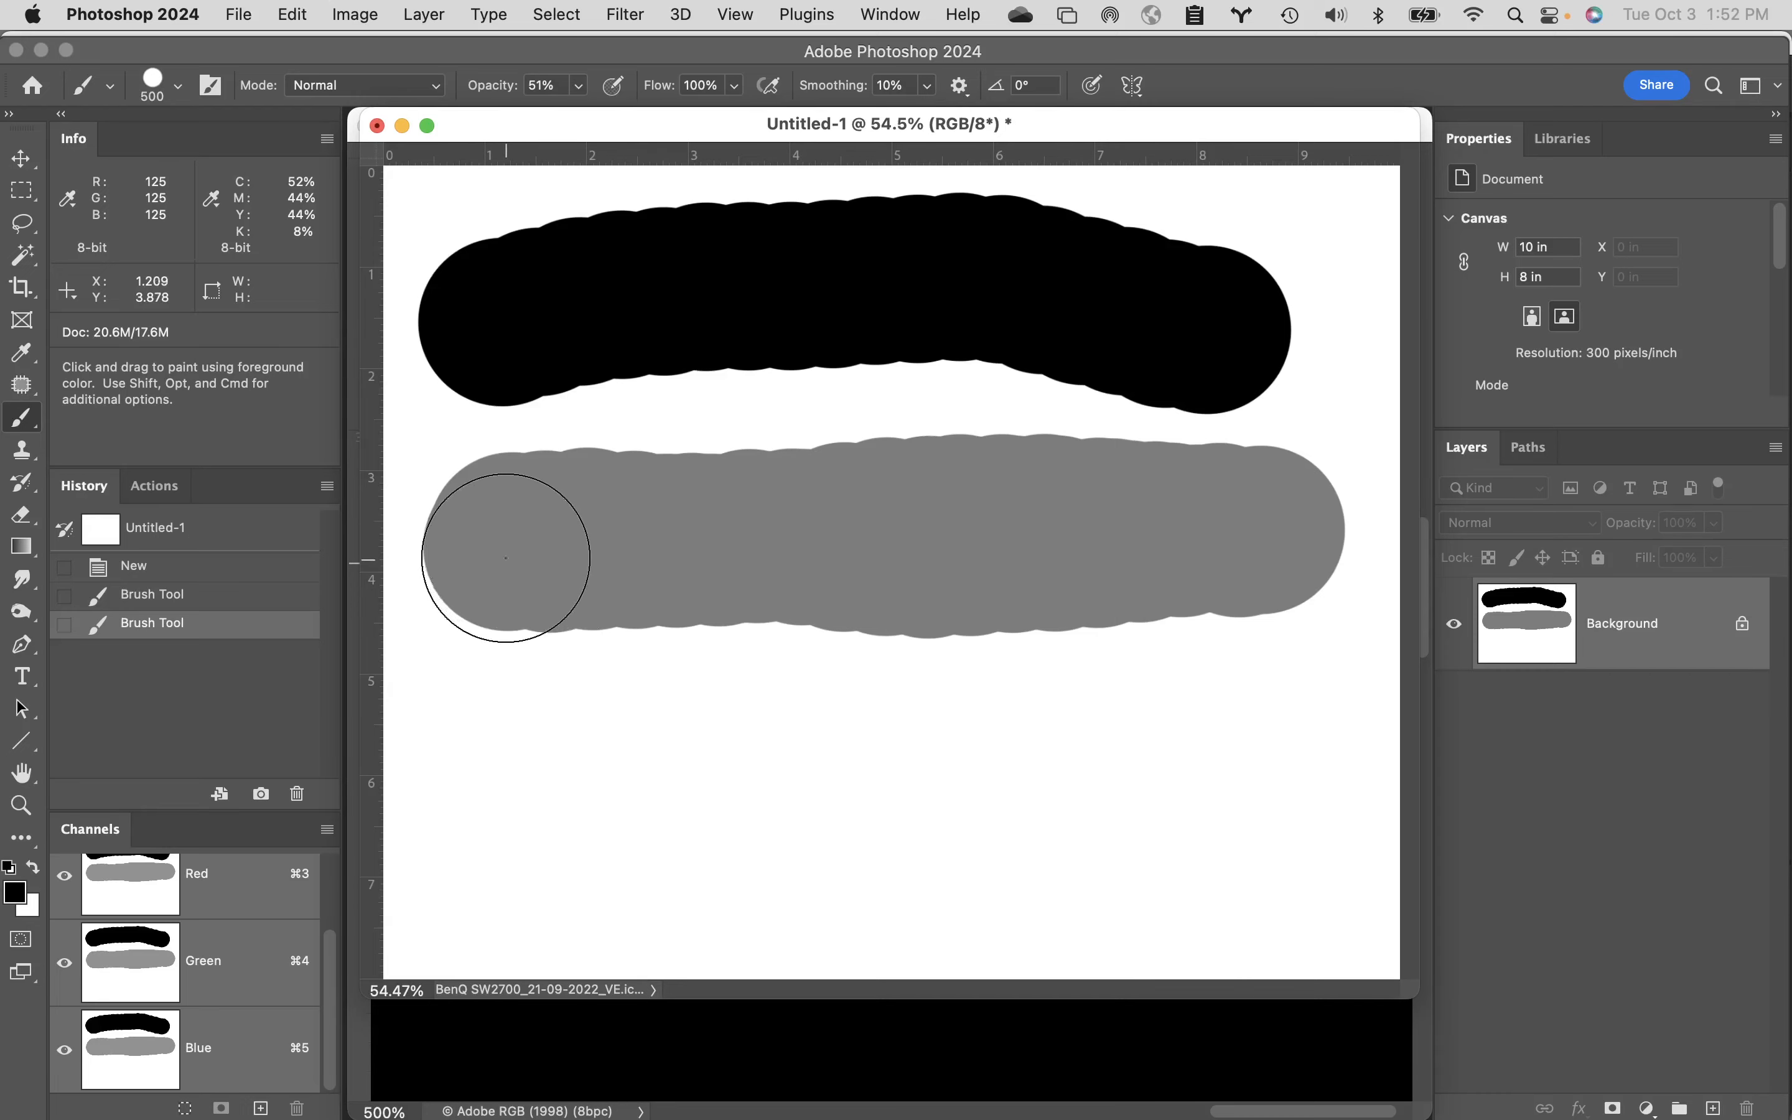
{"action": "left_click", "coordinate": [512, 549]}
{"action": "mouse_move", "coordinate": [516, 543]}
{"action": "left_mouse_down"}
{"action": "mouse_move", "coordinate": [633, 510]}
{"action": "mouse_move", "coordinate": [906, 510]}
{"action": "mouse_move", "coordinate": [1174, 561]}
{"action": "mouse_move", "coordinate": [1269, 540]}
{"action": "mouse_move", "coordinate": [564, 554]}
{"action": "mouse_move", "coordinate": [1197, 534]}
{"action": "mouse_move", "coordinate": [638, 533]}
{"action": "left_mouse_up"}
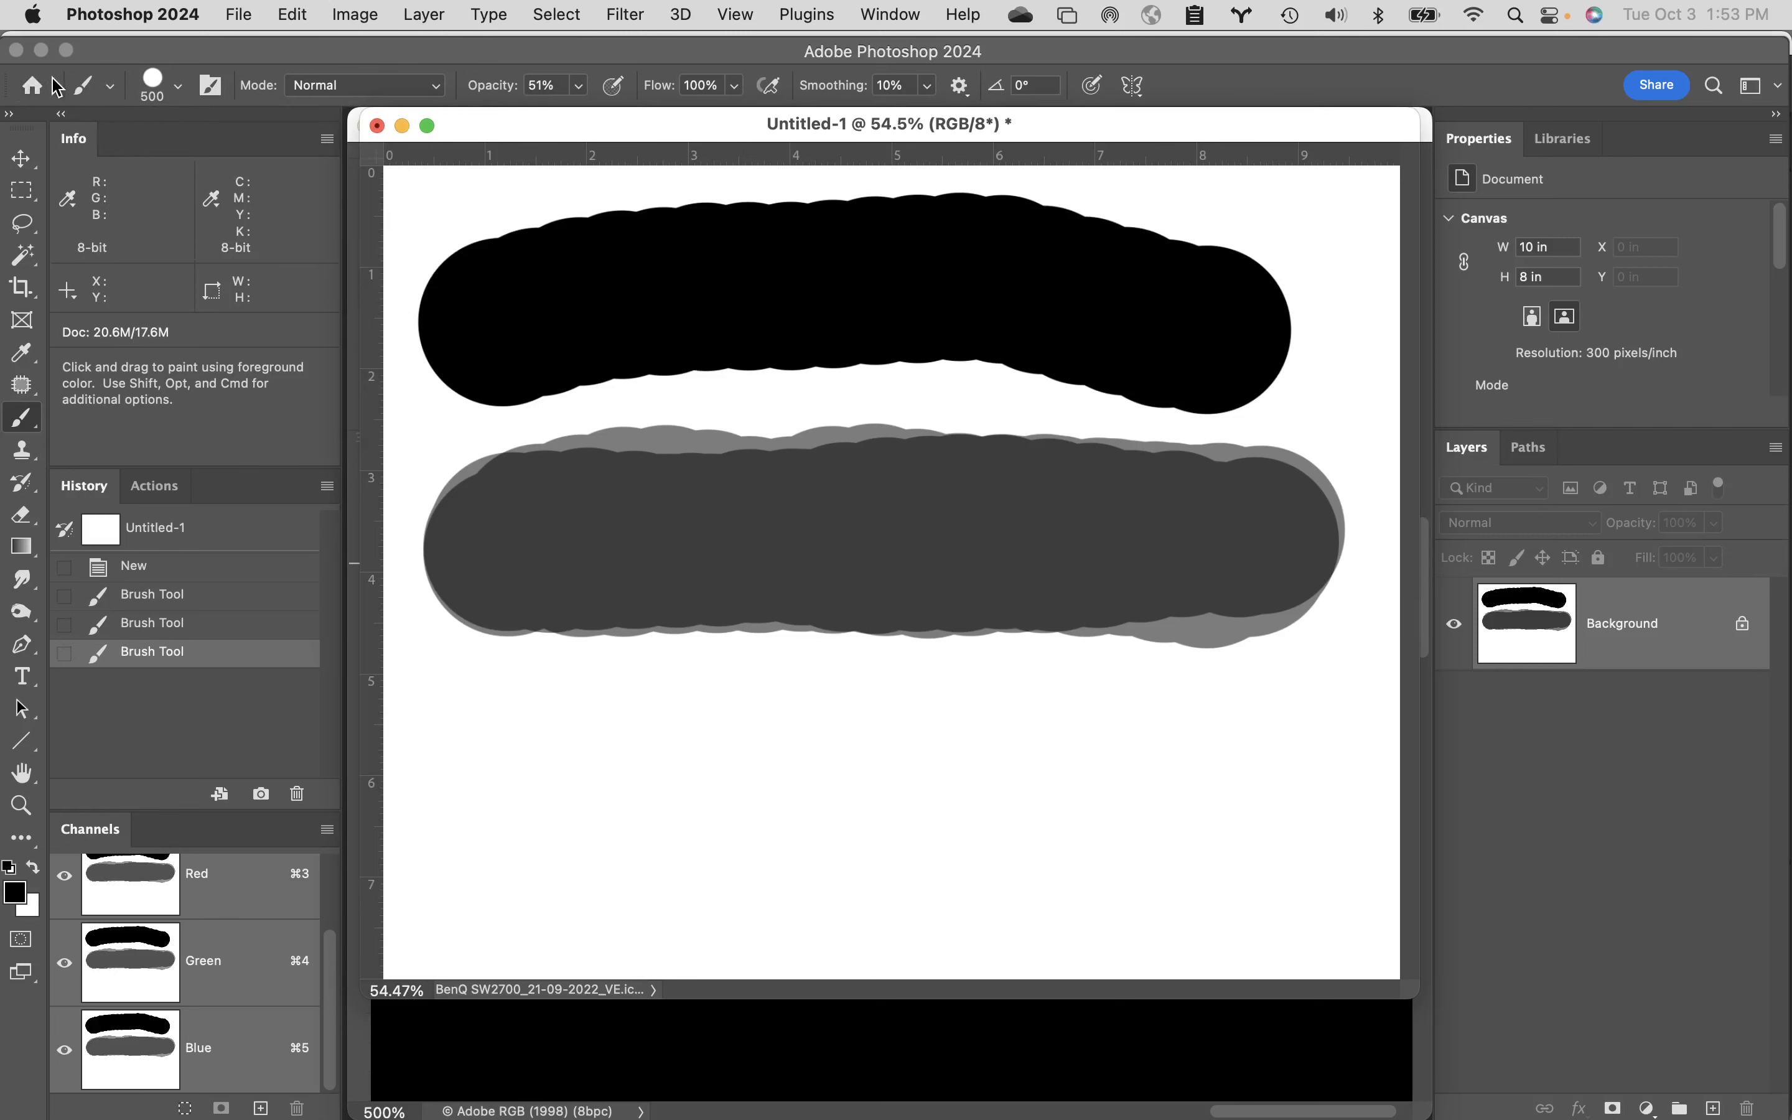
- Collapse General Brushes, enlarge the brush picker, and examine the installed brush groups and the picker's options
{"action": "left_click", "coordinate": [110, 87]}
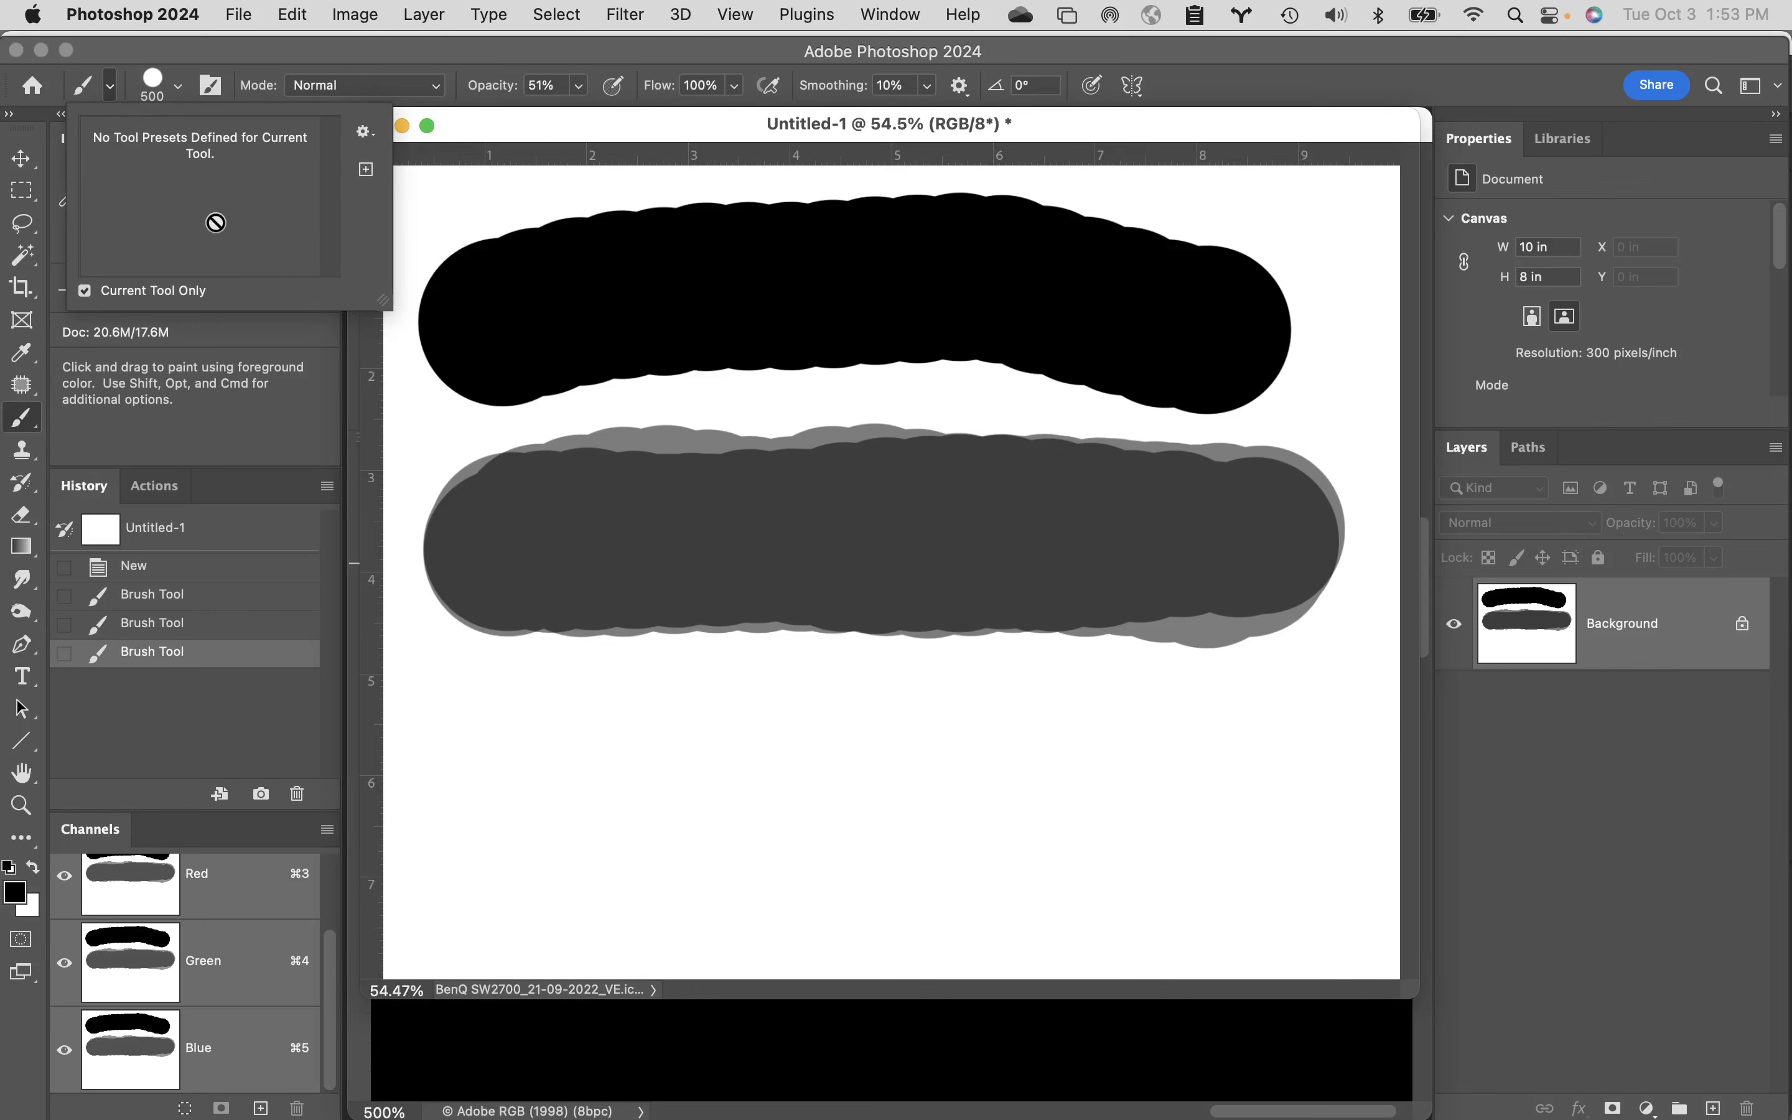
{"action": "left_click", "coordinate": [191, 58]}
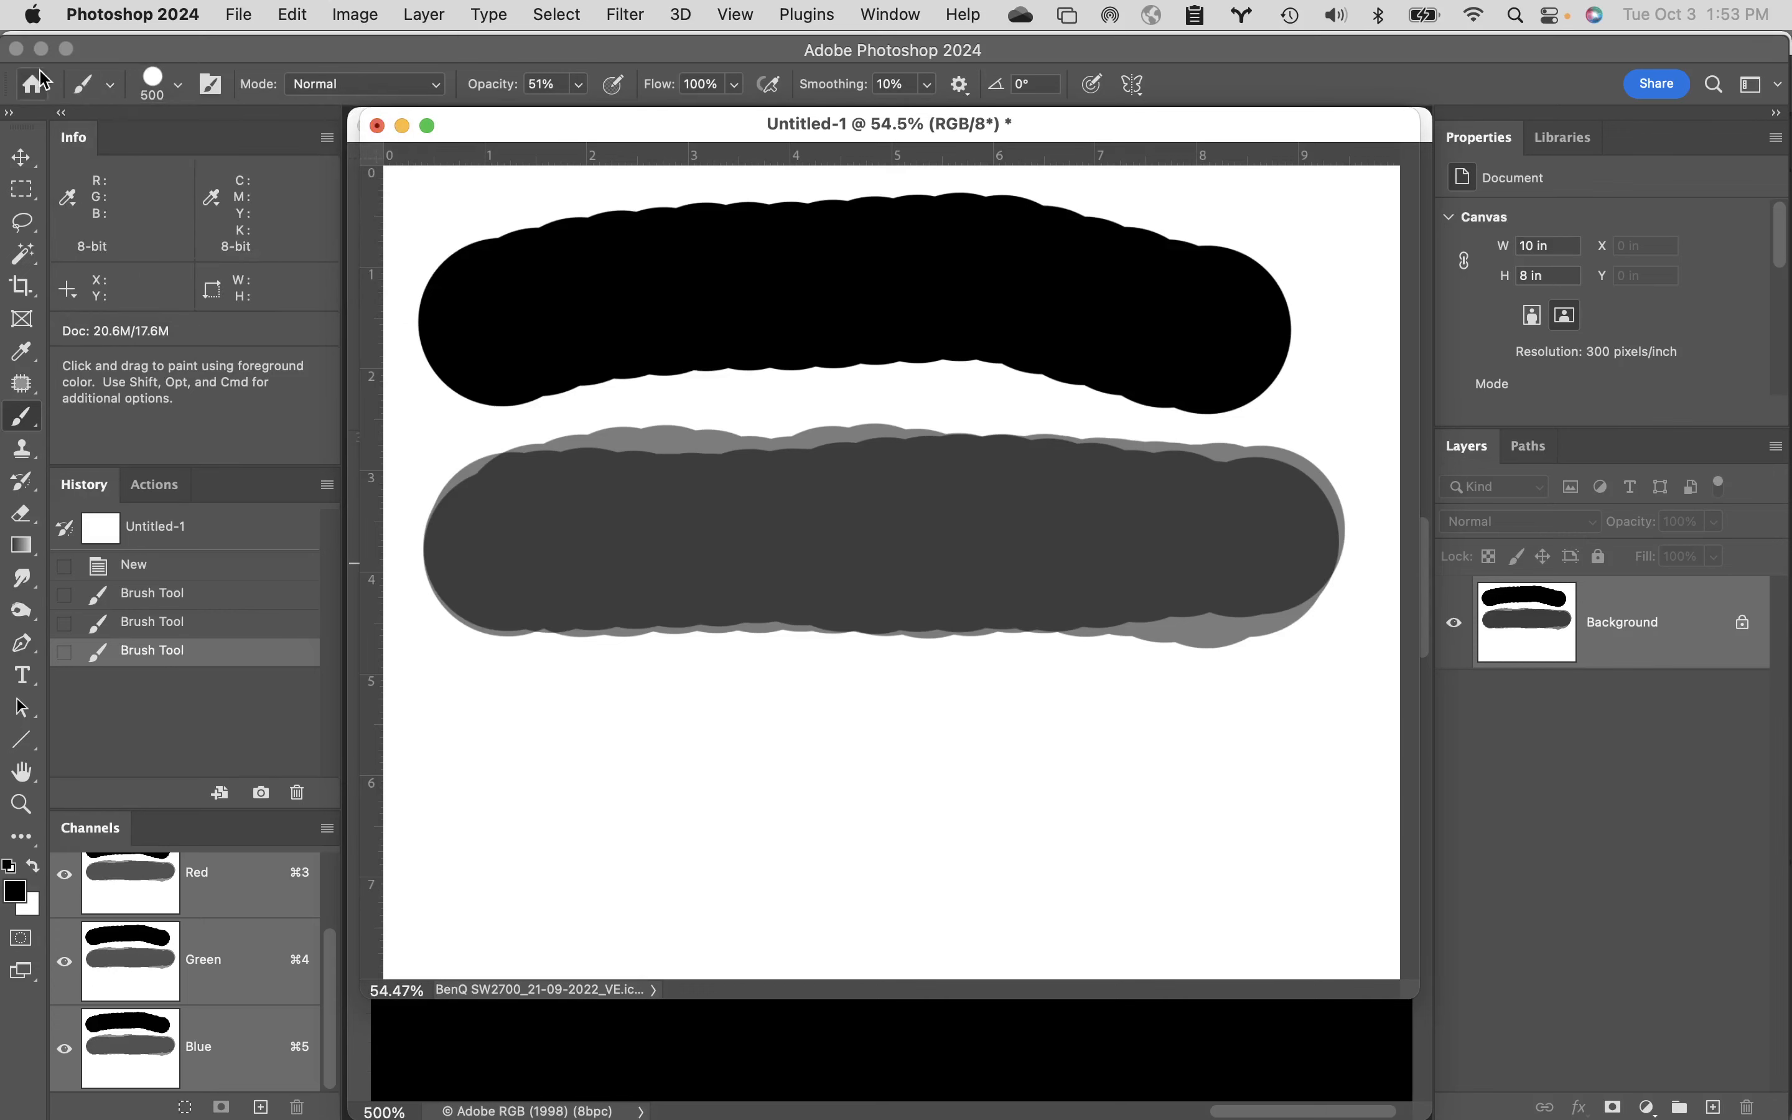
{"action": "left_click", "coordinate": [179, 86]}
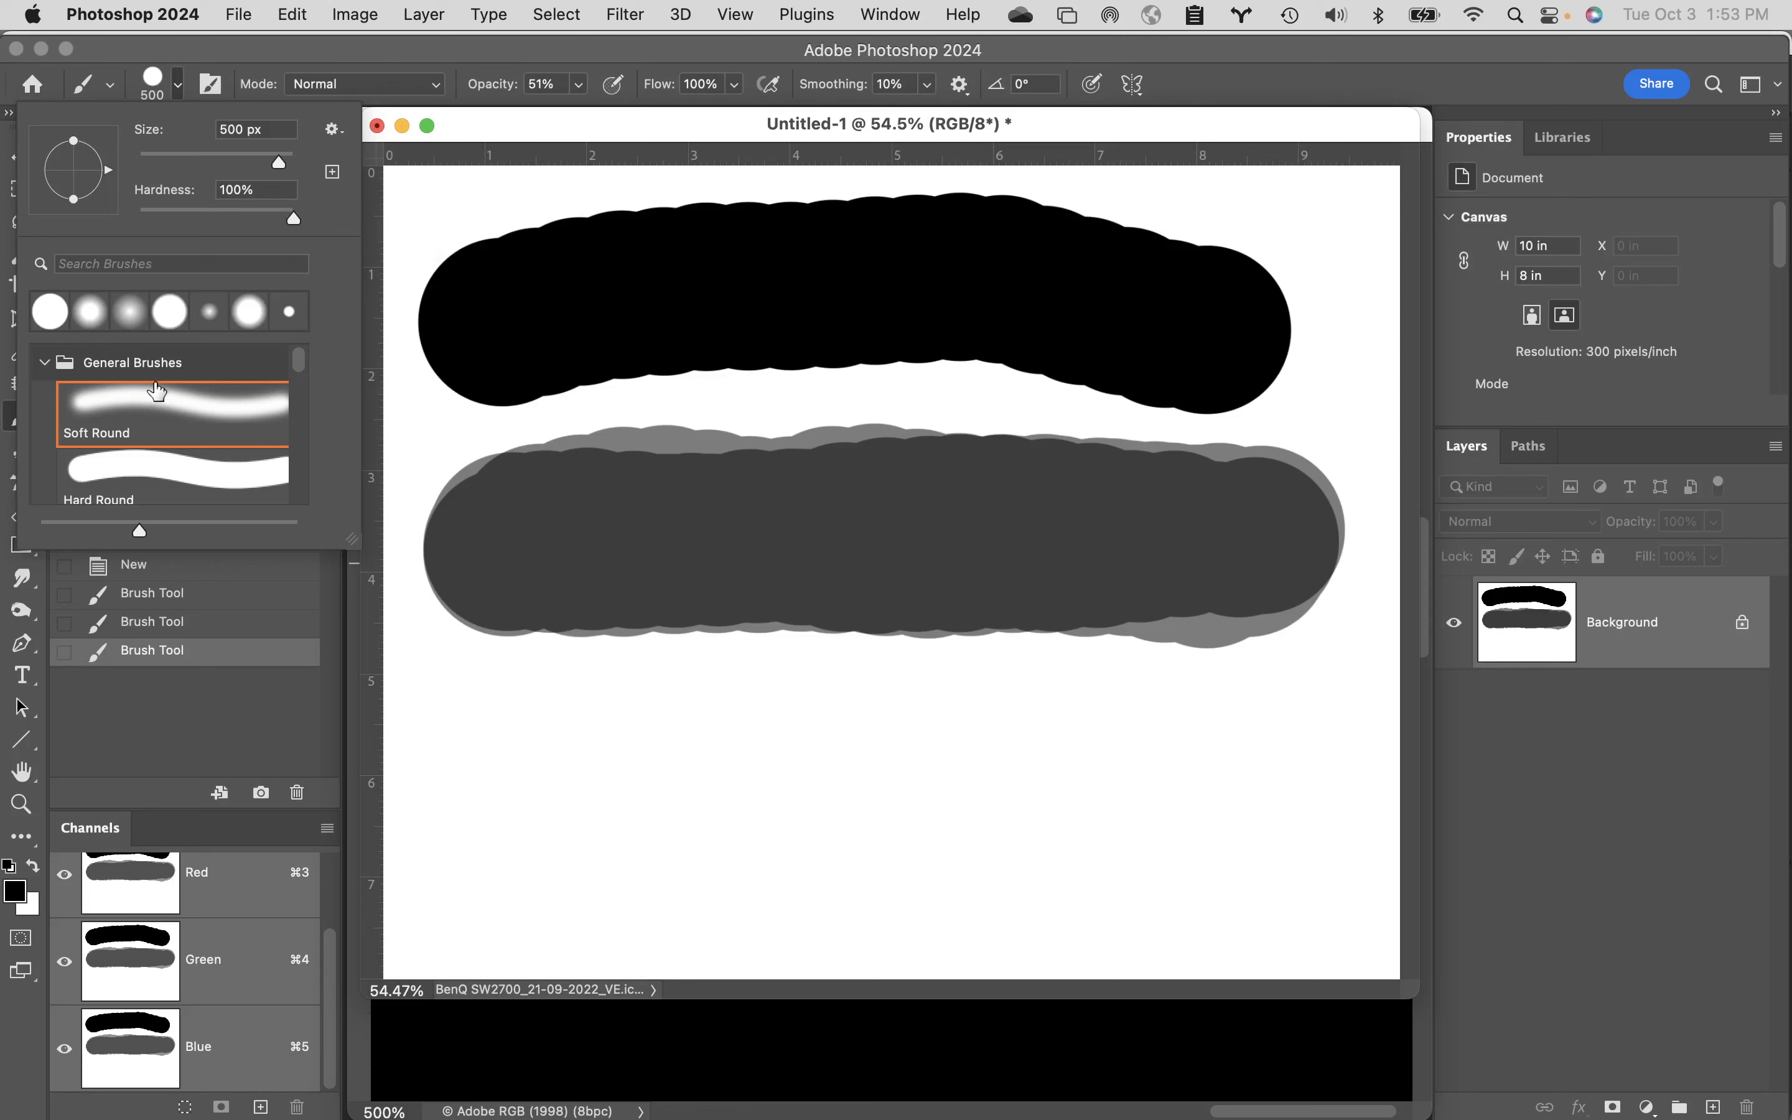
{"action": "left_click", "coordinate": [48, 367]}
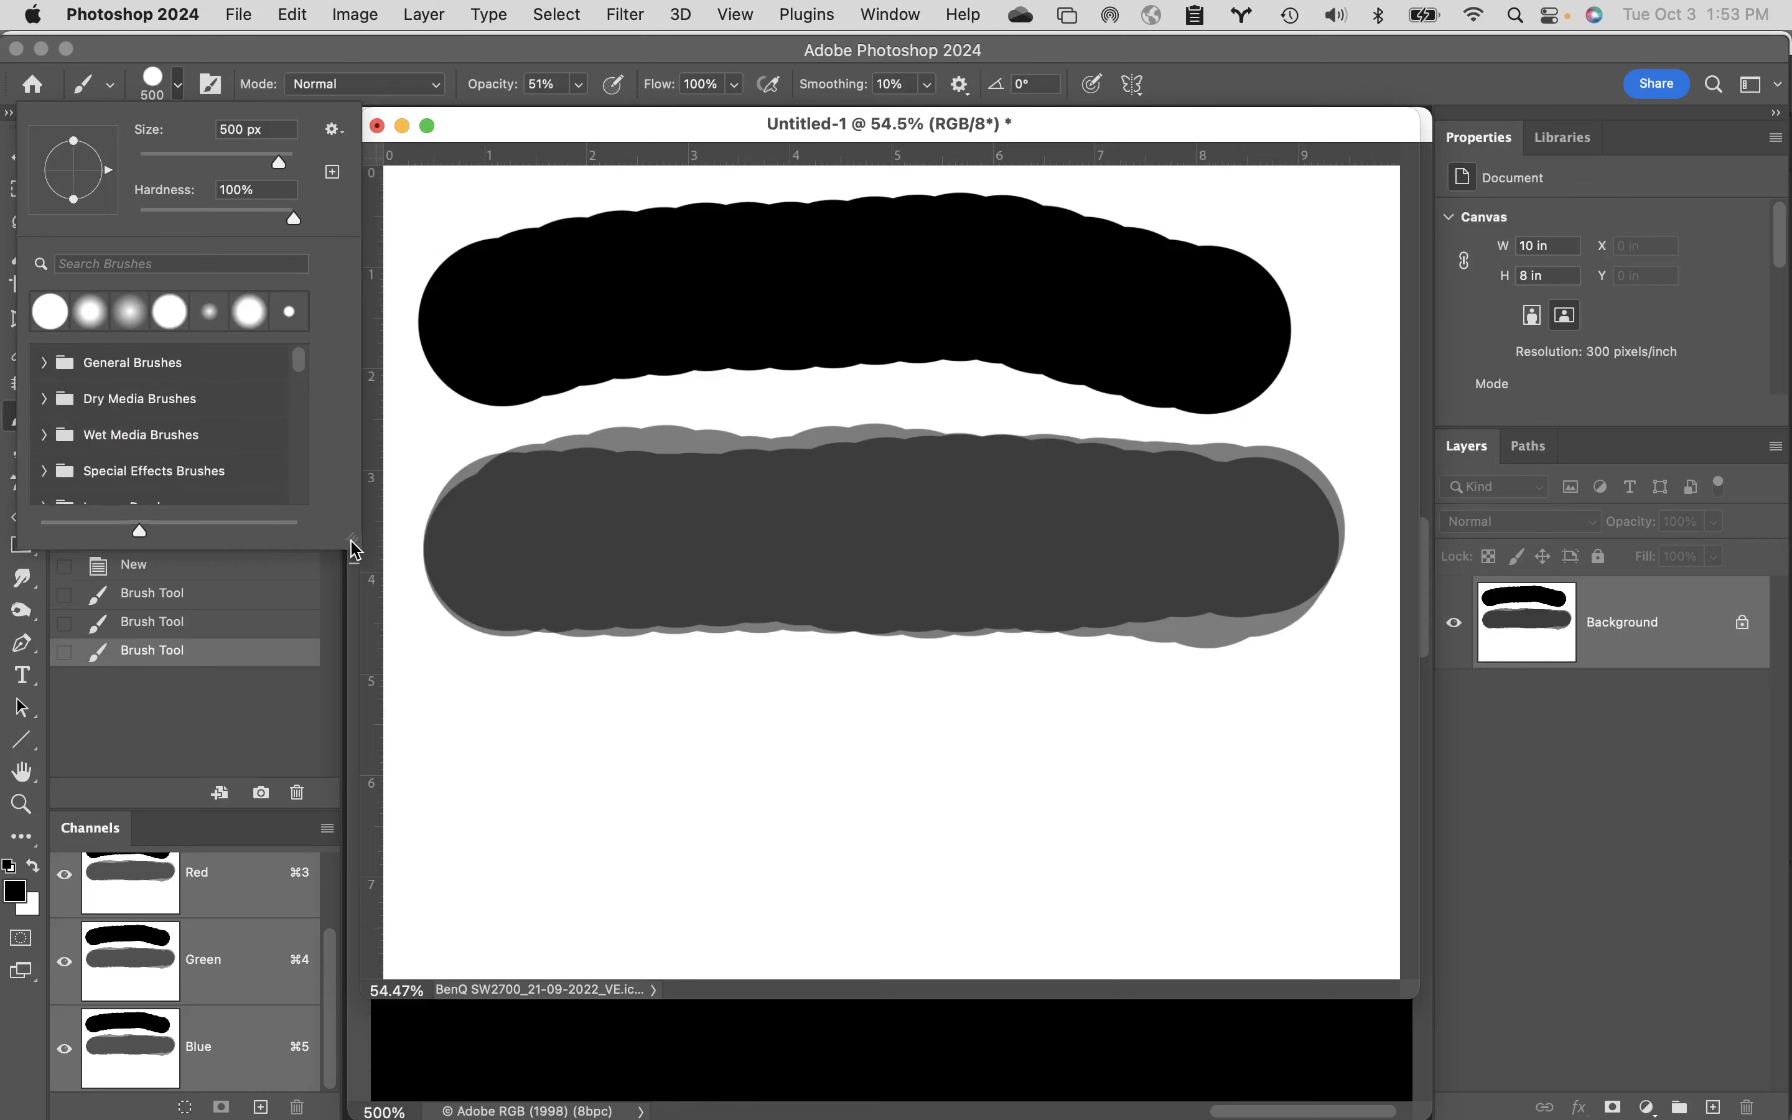
{"action": "left_click_drag", "start_coordinate": [354, 549], "coordinate": [461, 973]}
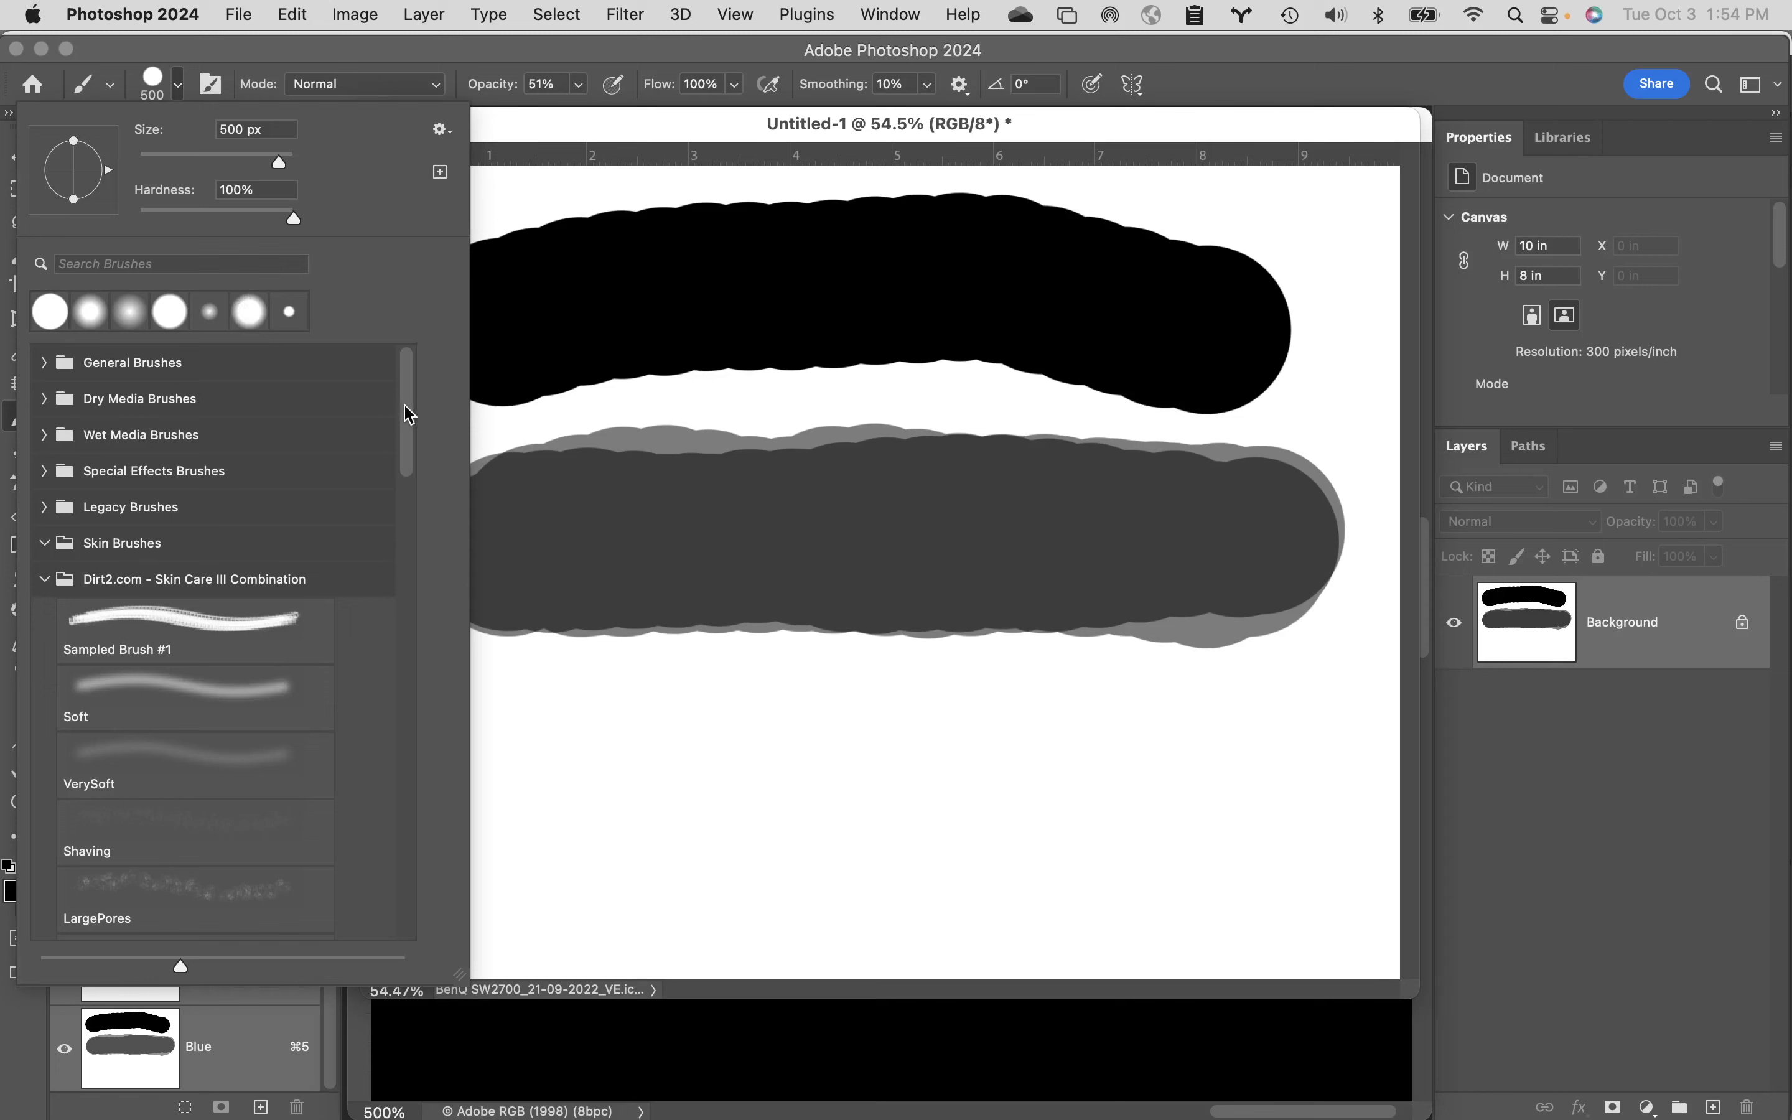
{"action": "mouse_move", "coordinate": [405, 412]}
{"action": "left_mouse_down"}
{"action": "mouse_move", "coordinate": [439, 720]}
{"action": "mouse_move", "coordinate": [407, 910]}
{"action": "left_mouse_up"}
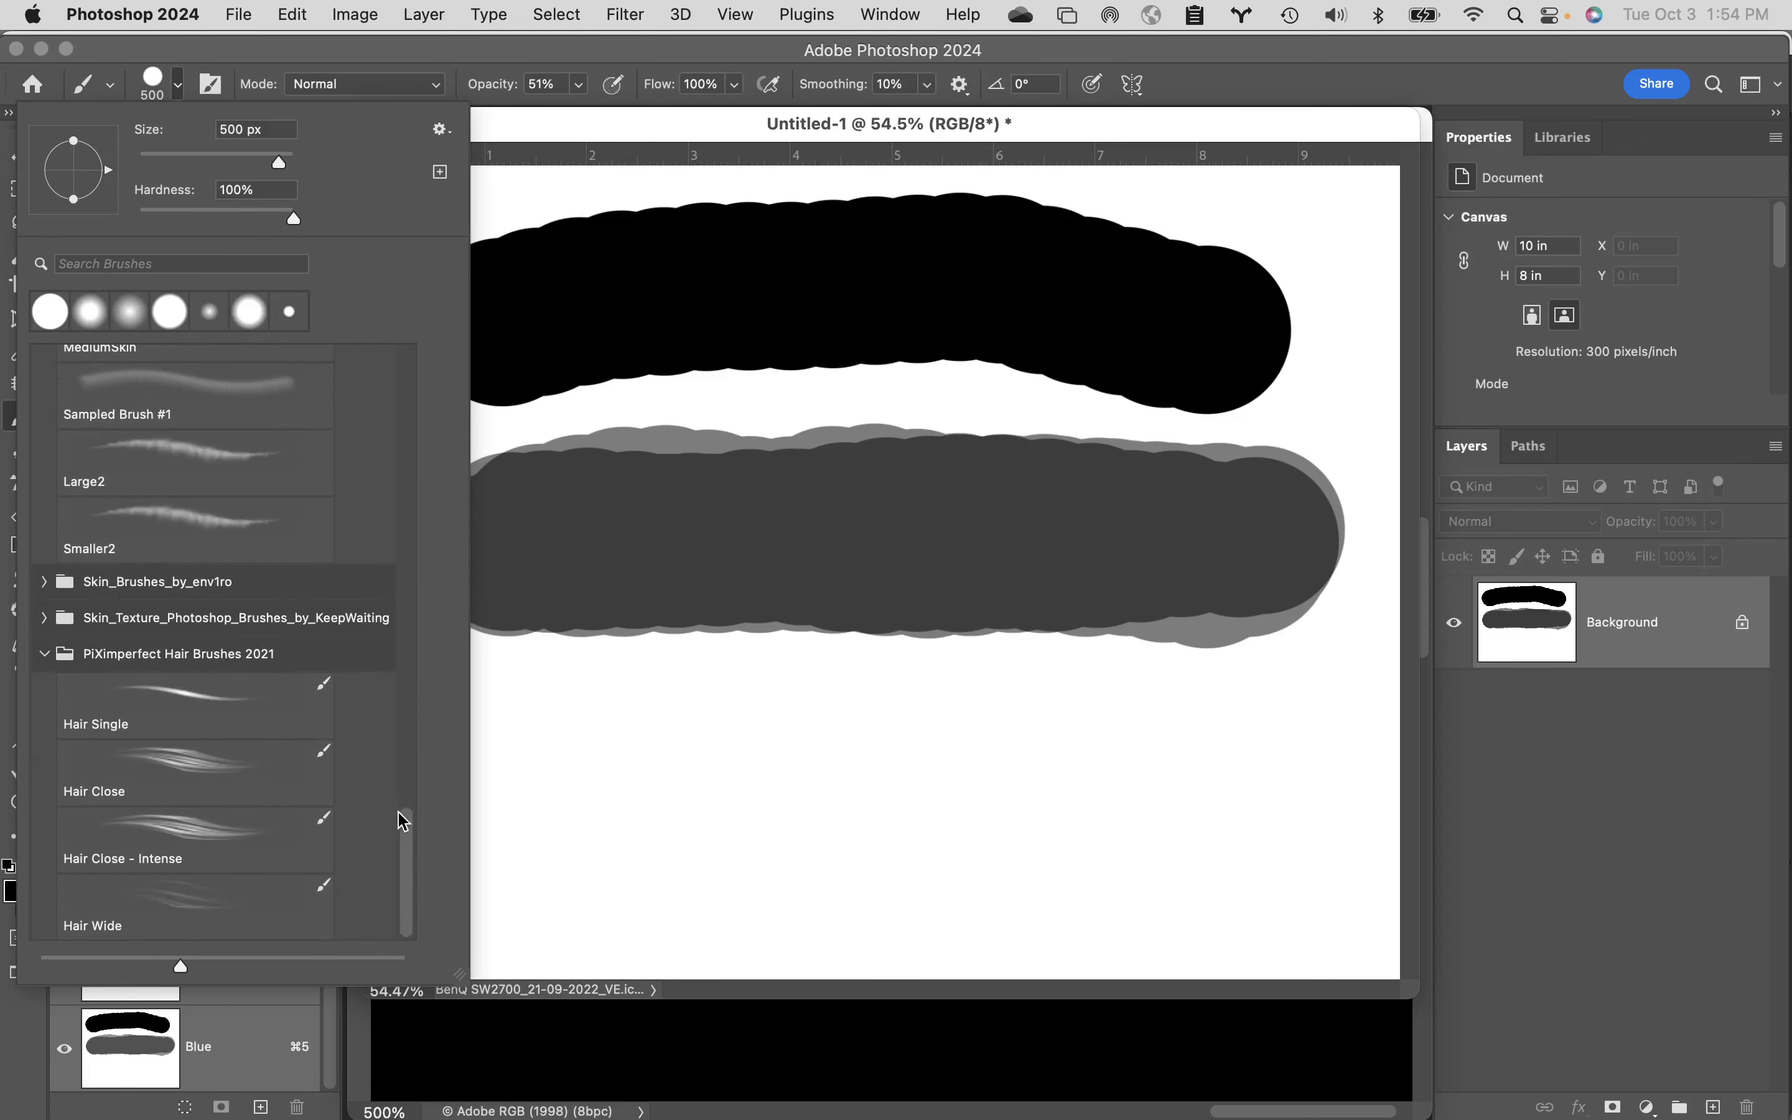
{"action": "left_click_drag", "start_coordinate": [403, 838], "coordinate": [377, 376]}
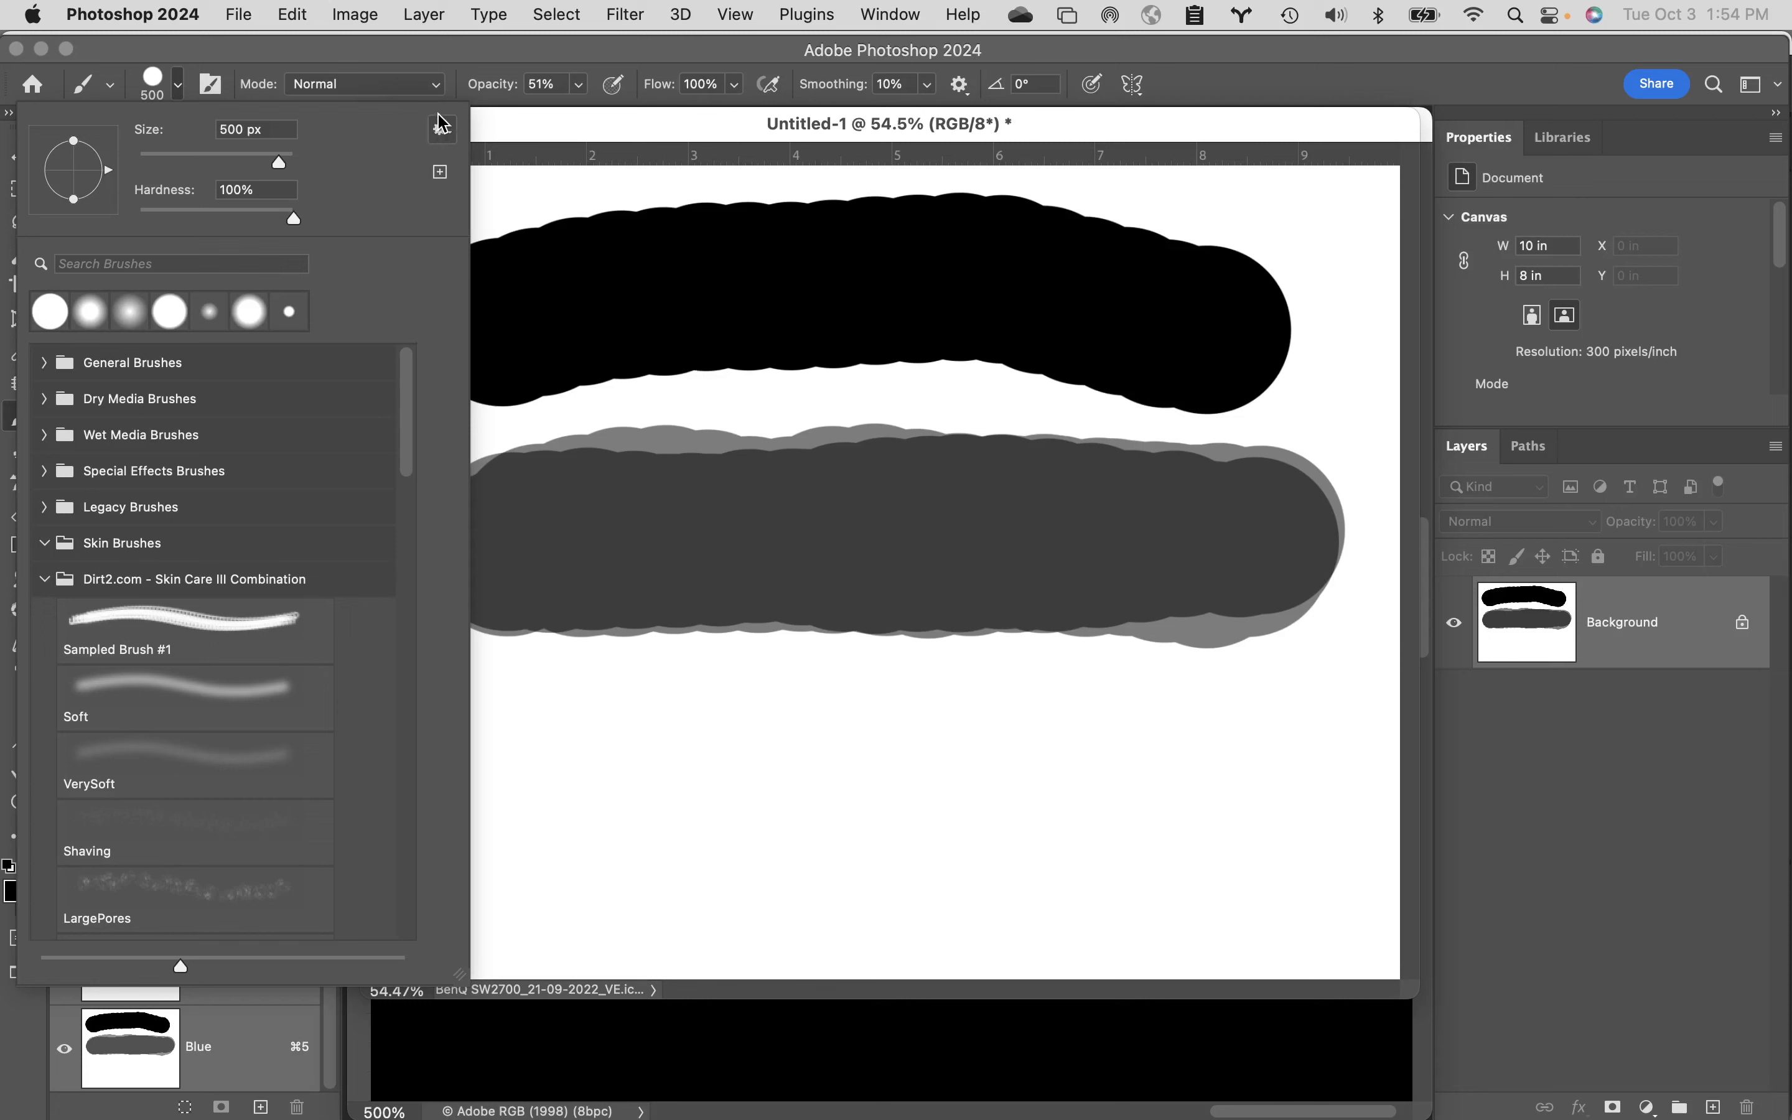
{"action": "left_click", "coordinate": [445, 128]}
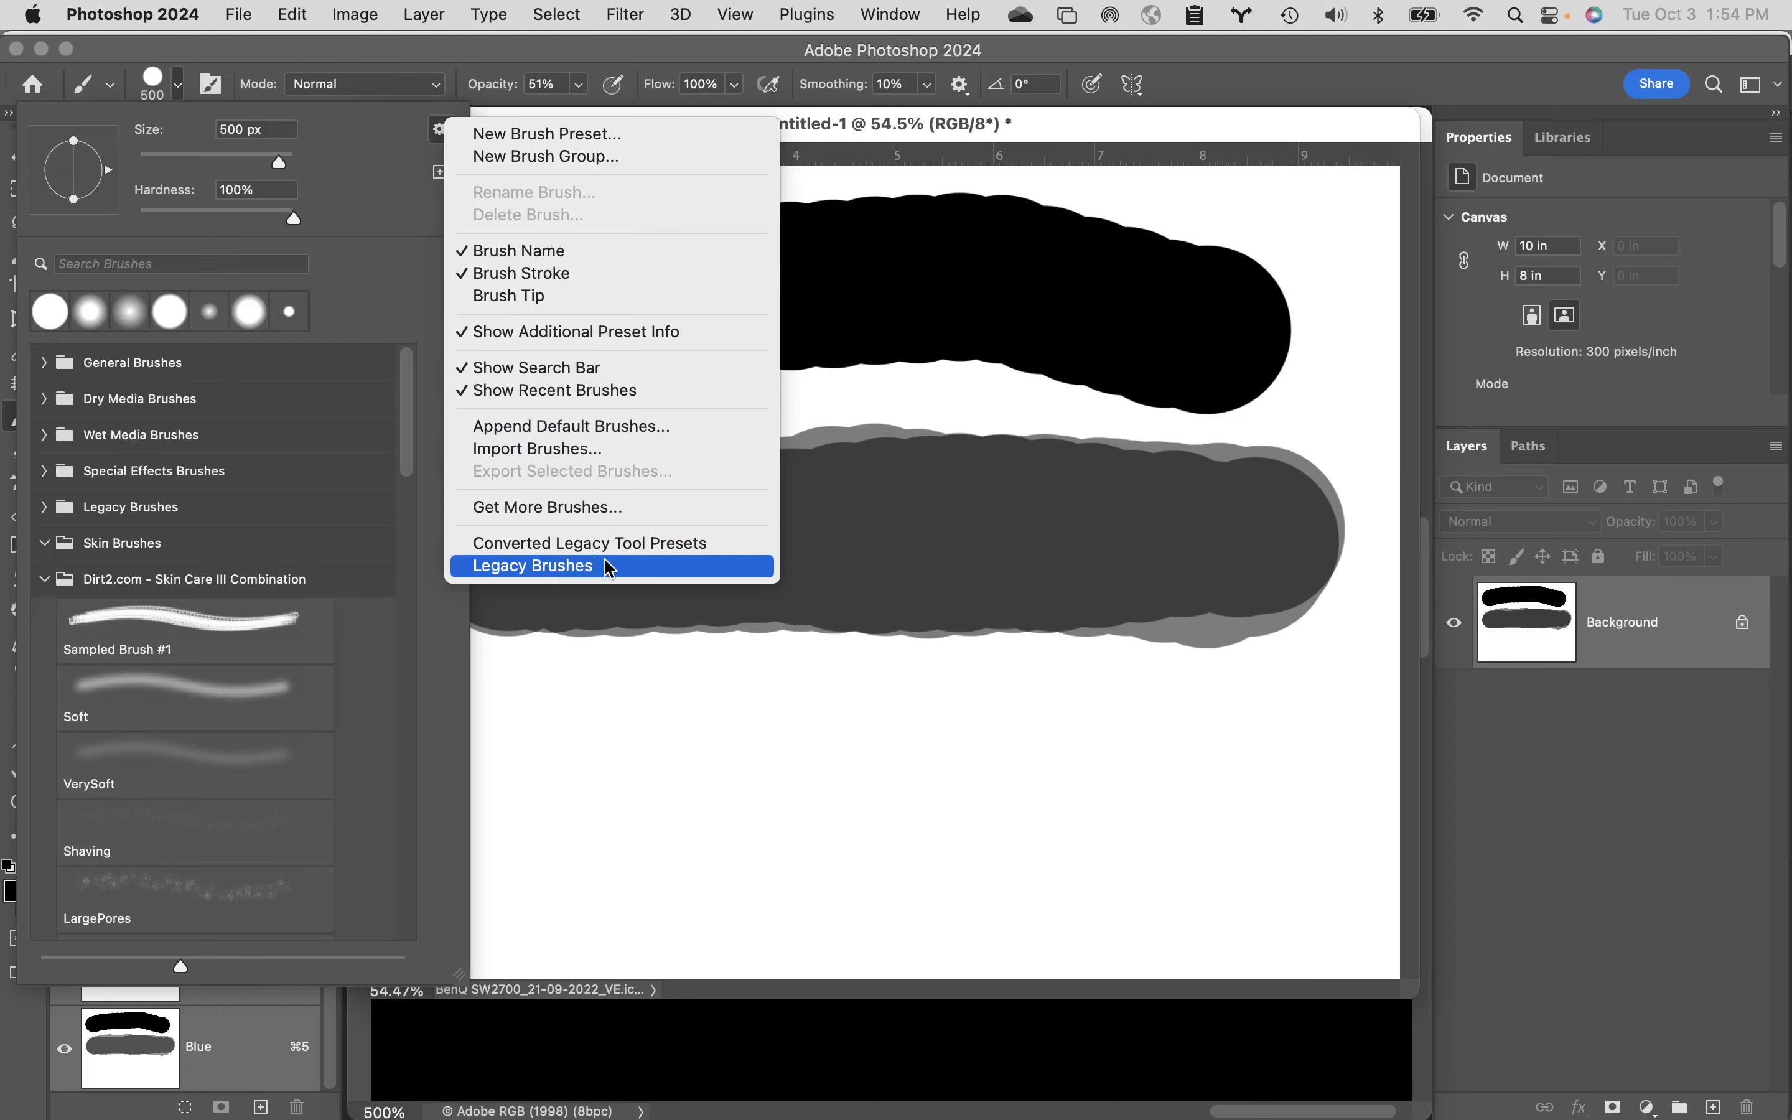
{"action": "left_click", "coordinate": [336, 579]}
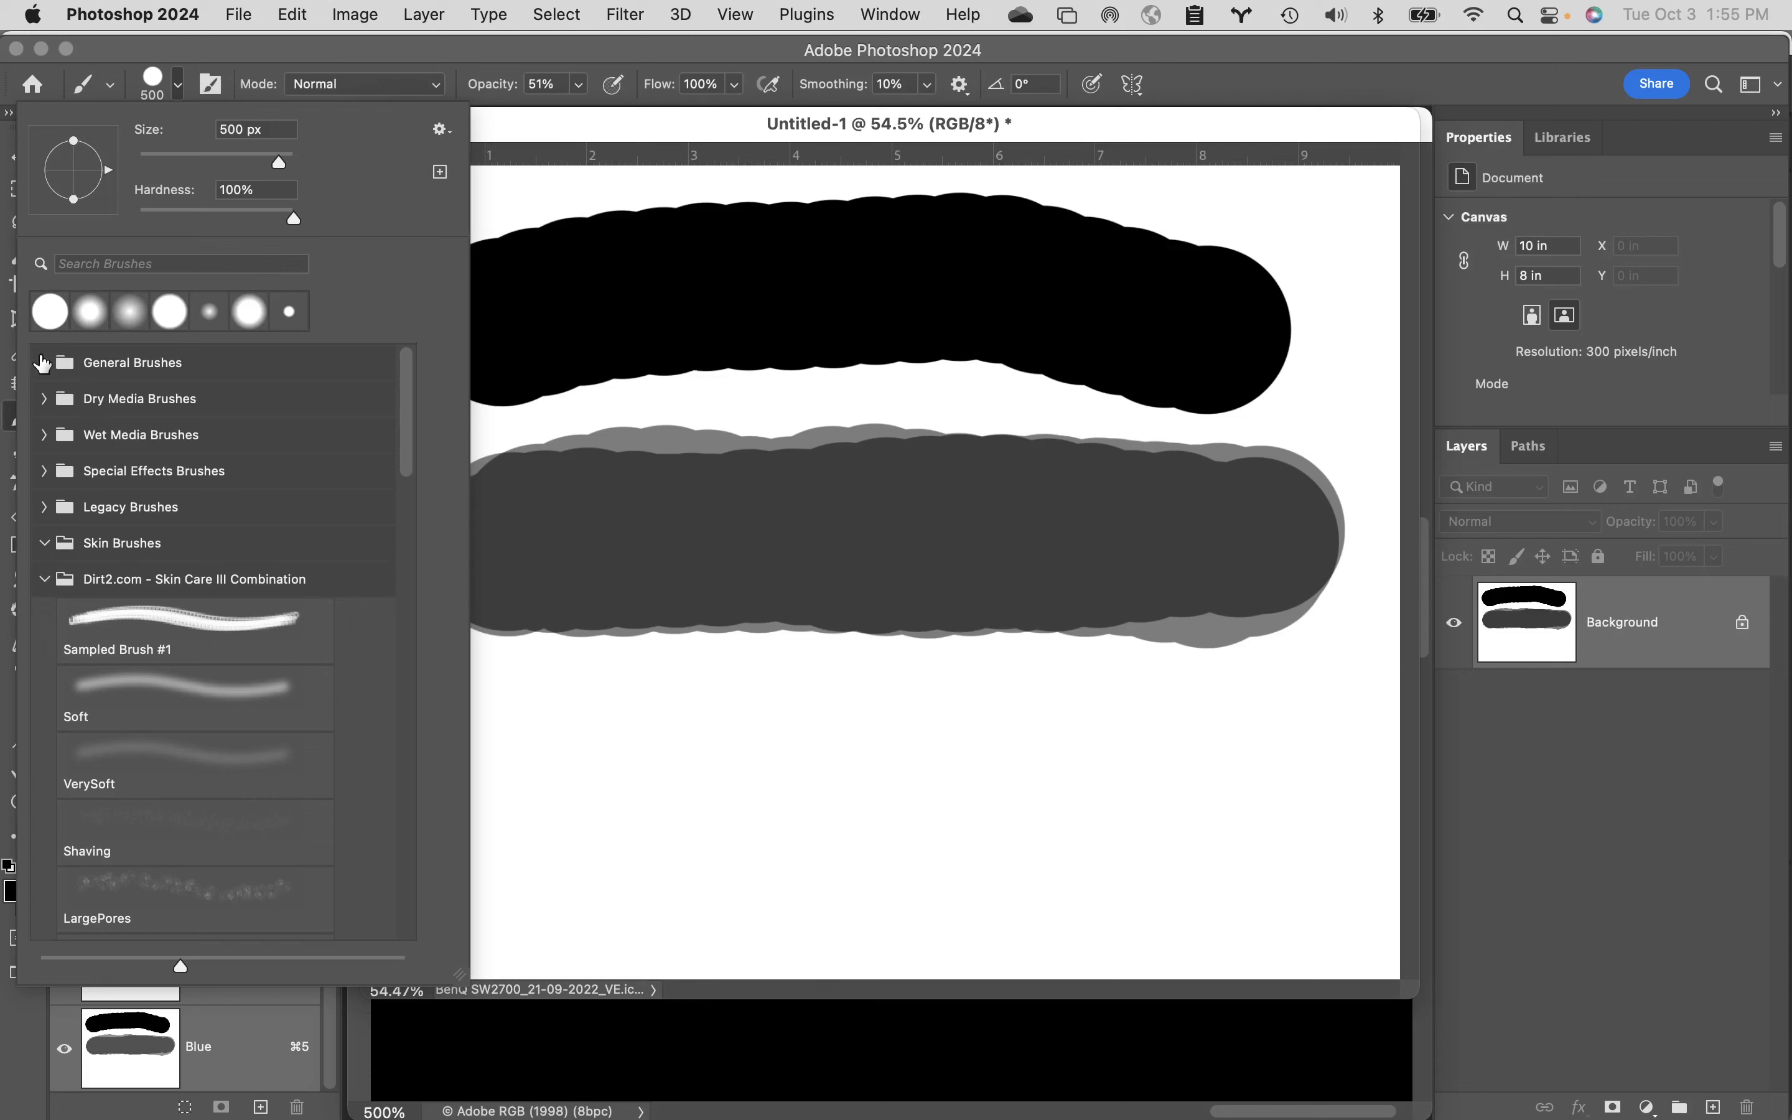
- Choose the LargePores brush from the skin brushes and paint a dab below the gray strokes
{"action": "left_click", "coordinate": [46, 364]}
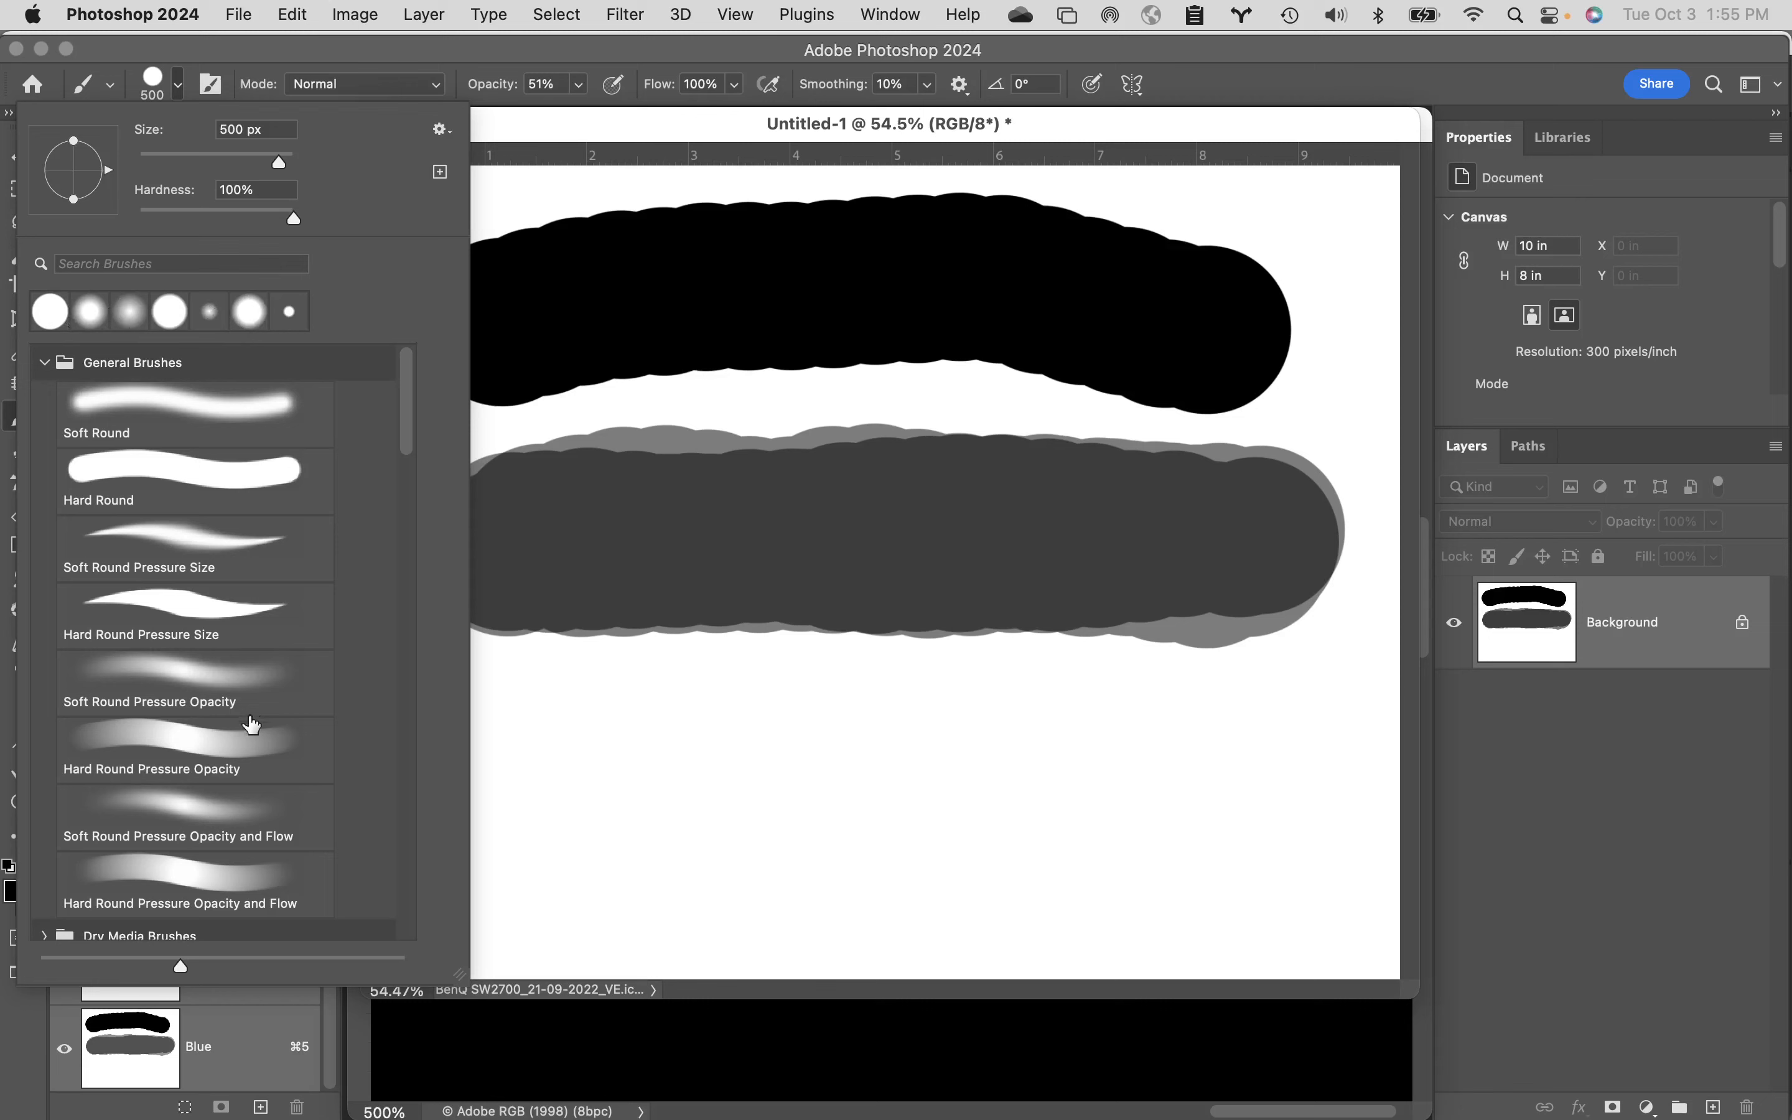
{"action": "left_click_drag", "start_coordinate": [406, 433], "coordinate": [406, 551]}
{"action": "left_click", "coordinate": [212, 772]}
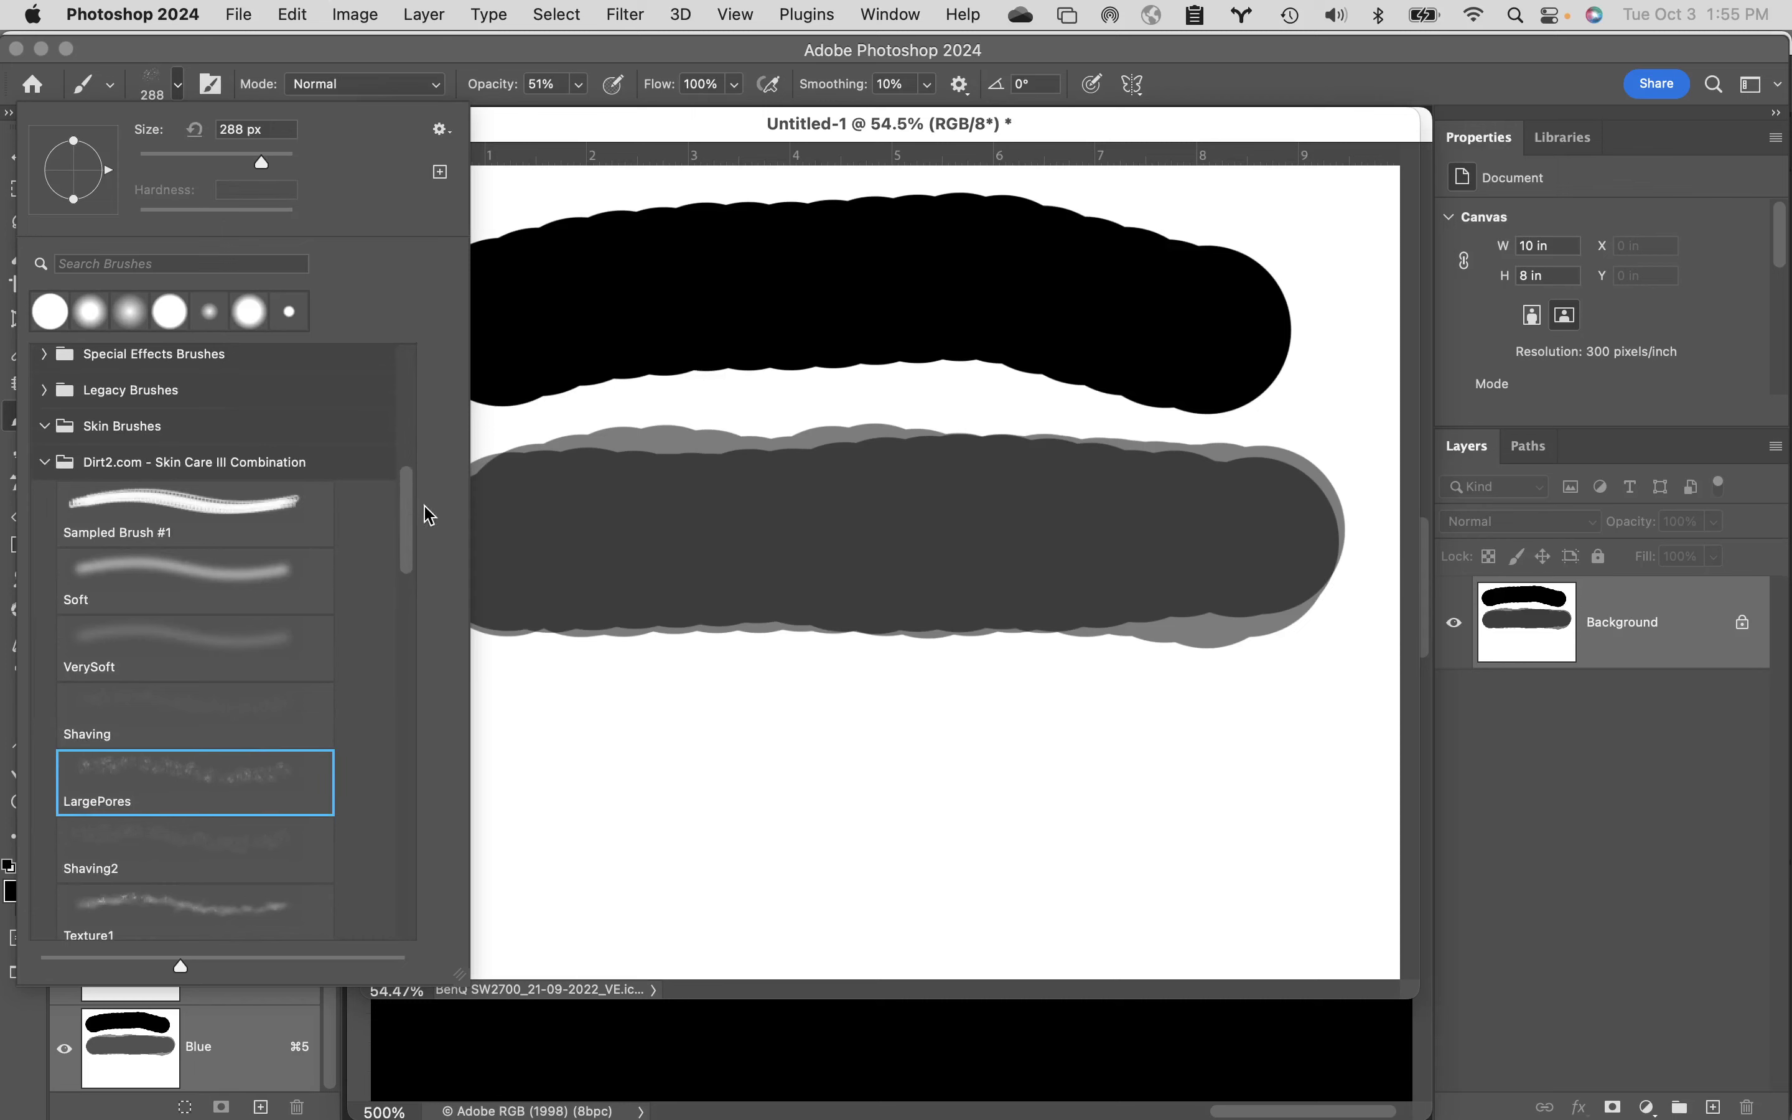
{"action": "left_click", "coordinate": [648, 755]}
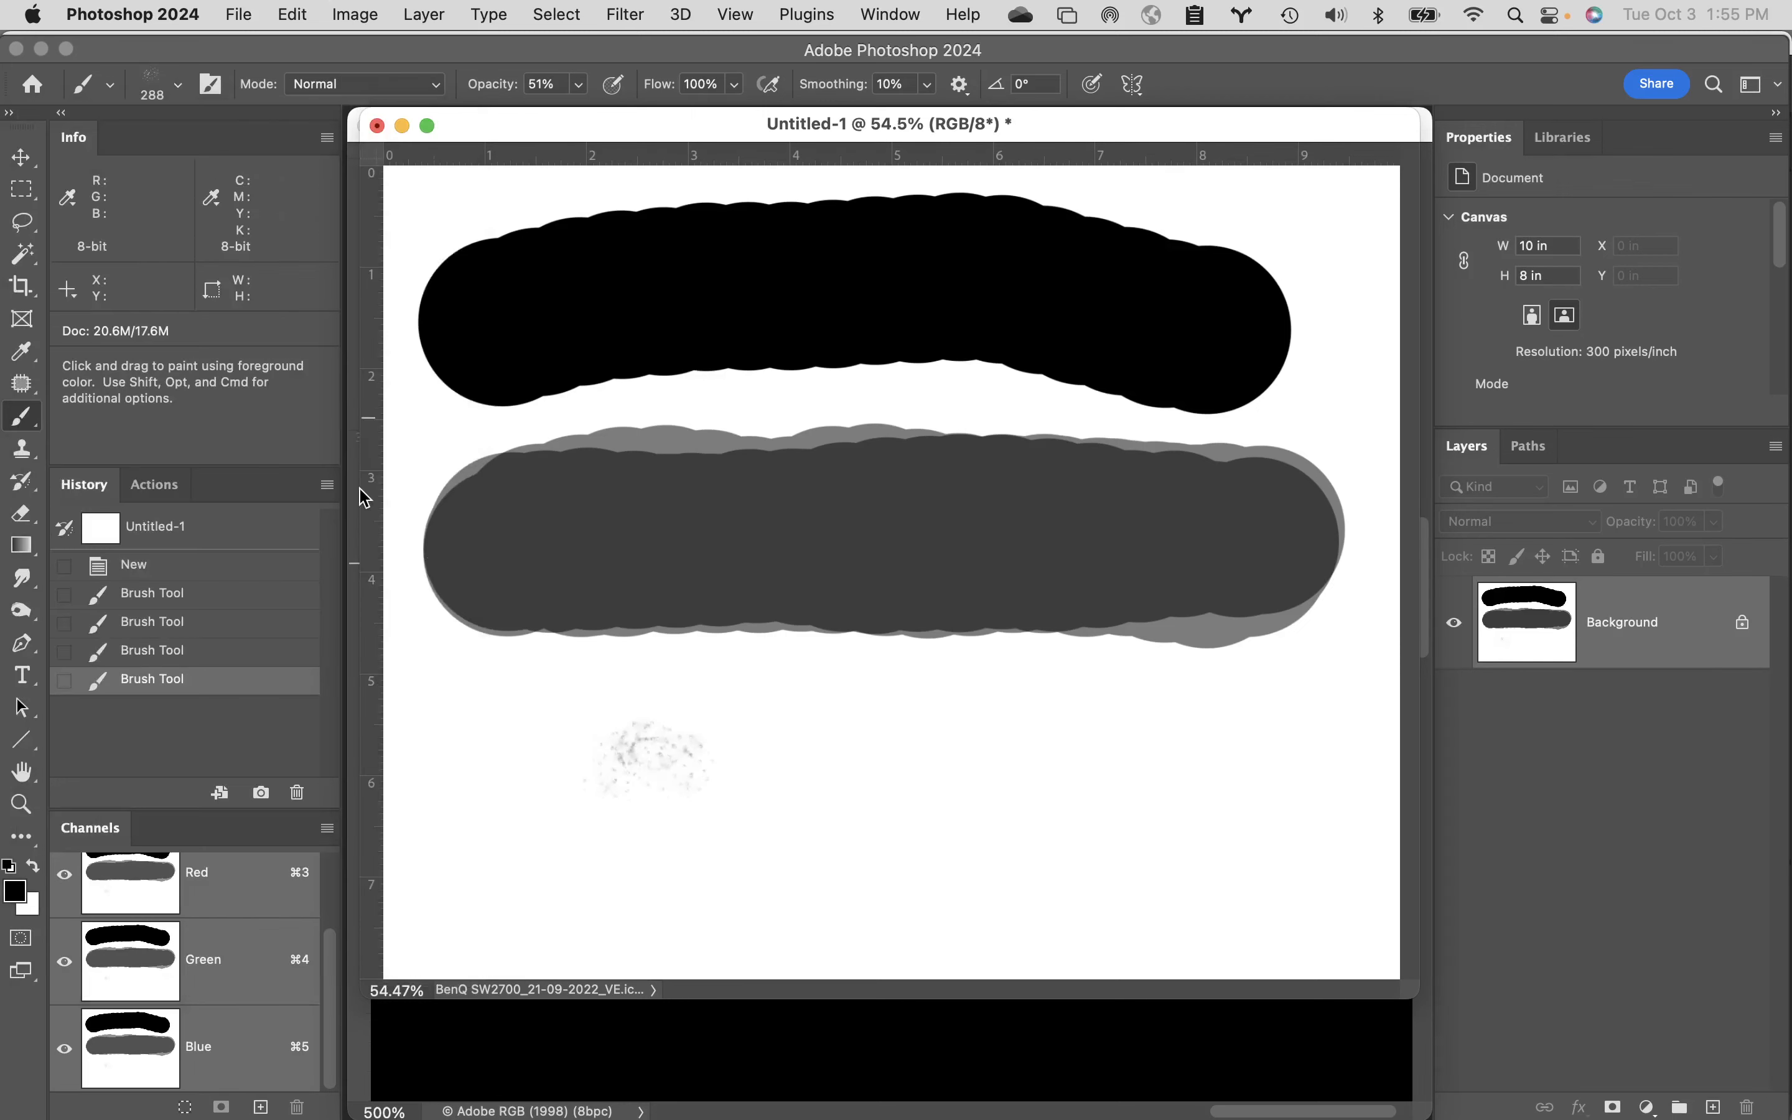
- Try the Hard Round and Soft Round Pressure Opacity presets in General Brushes, and choose Soft Round as the brush
{"action": "left_click", "coordinate": [178, 86]}
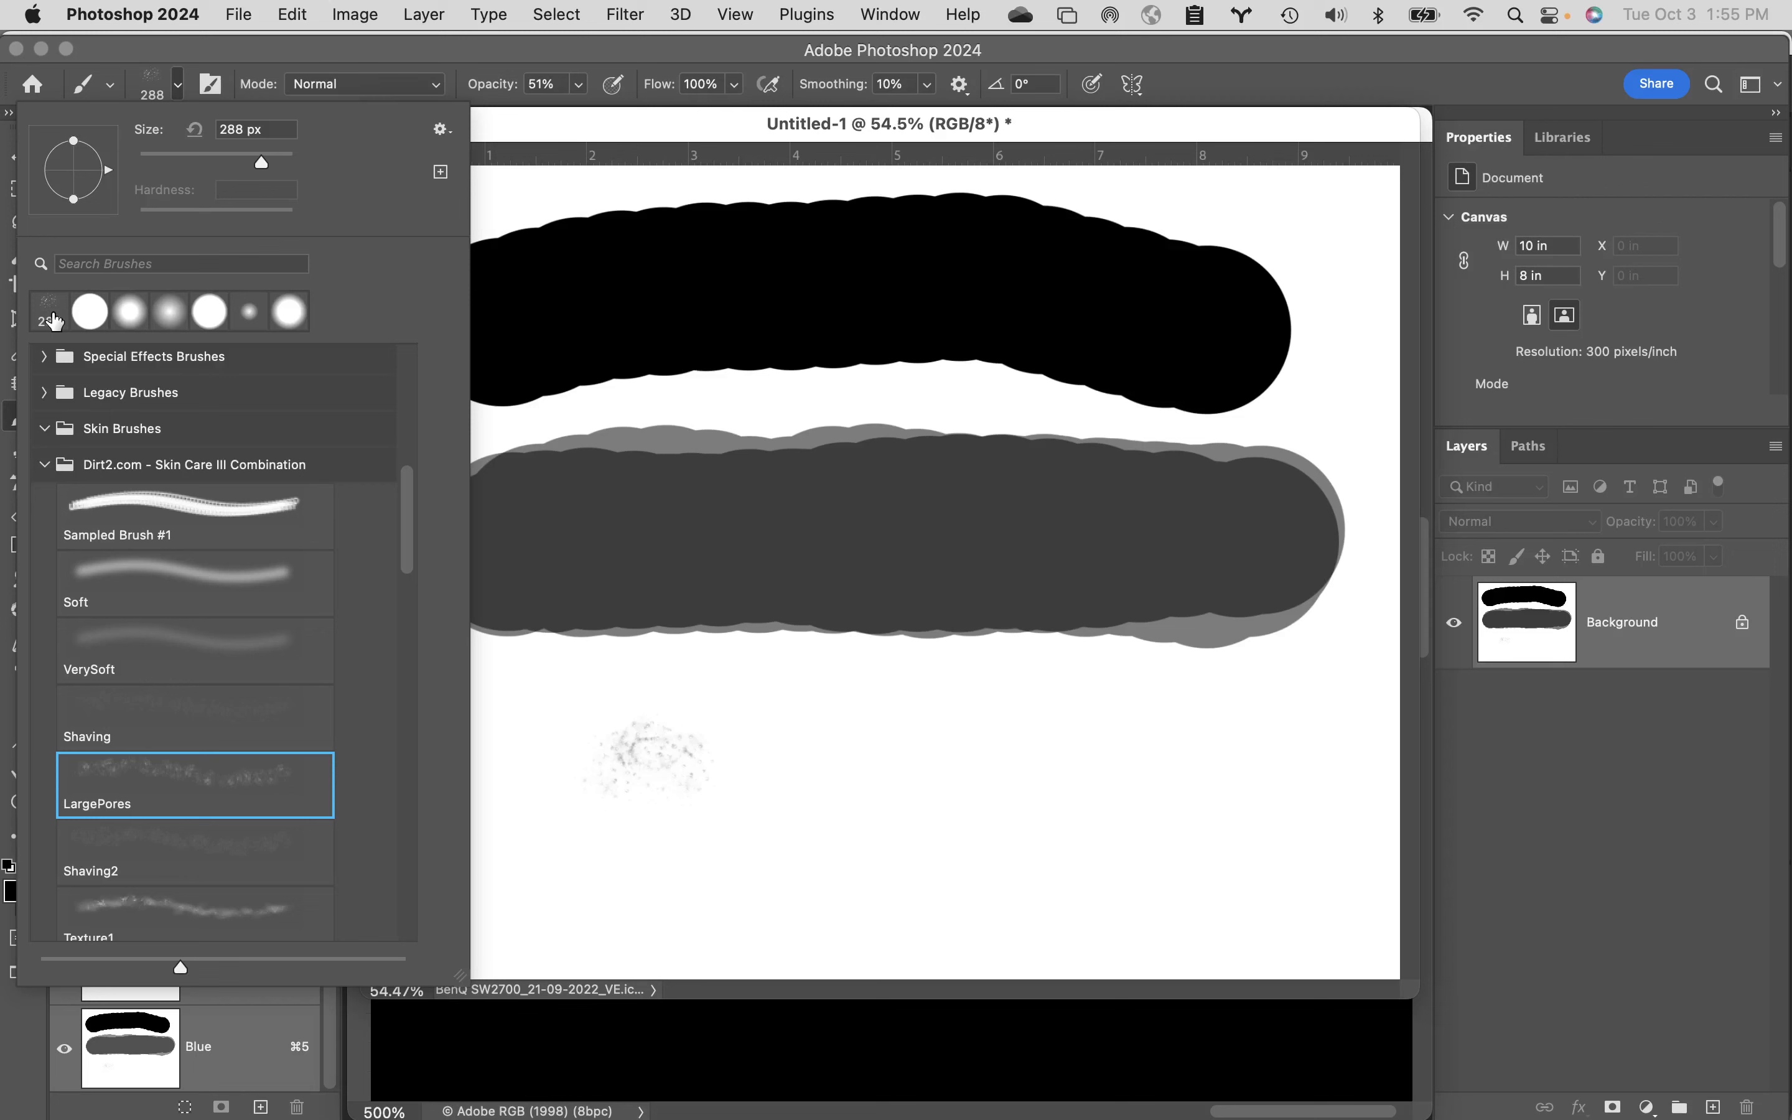
{"action": "left_click_drag", "start_coordinate": [404, 516], "coordinate": [398, 317]}
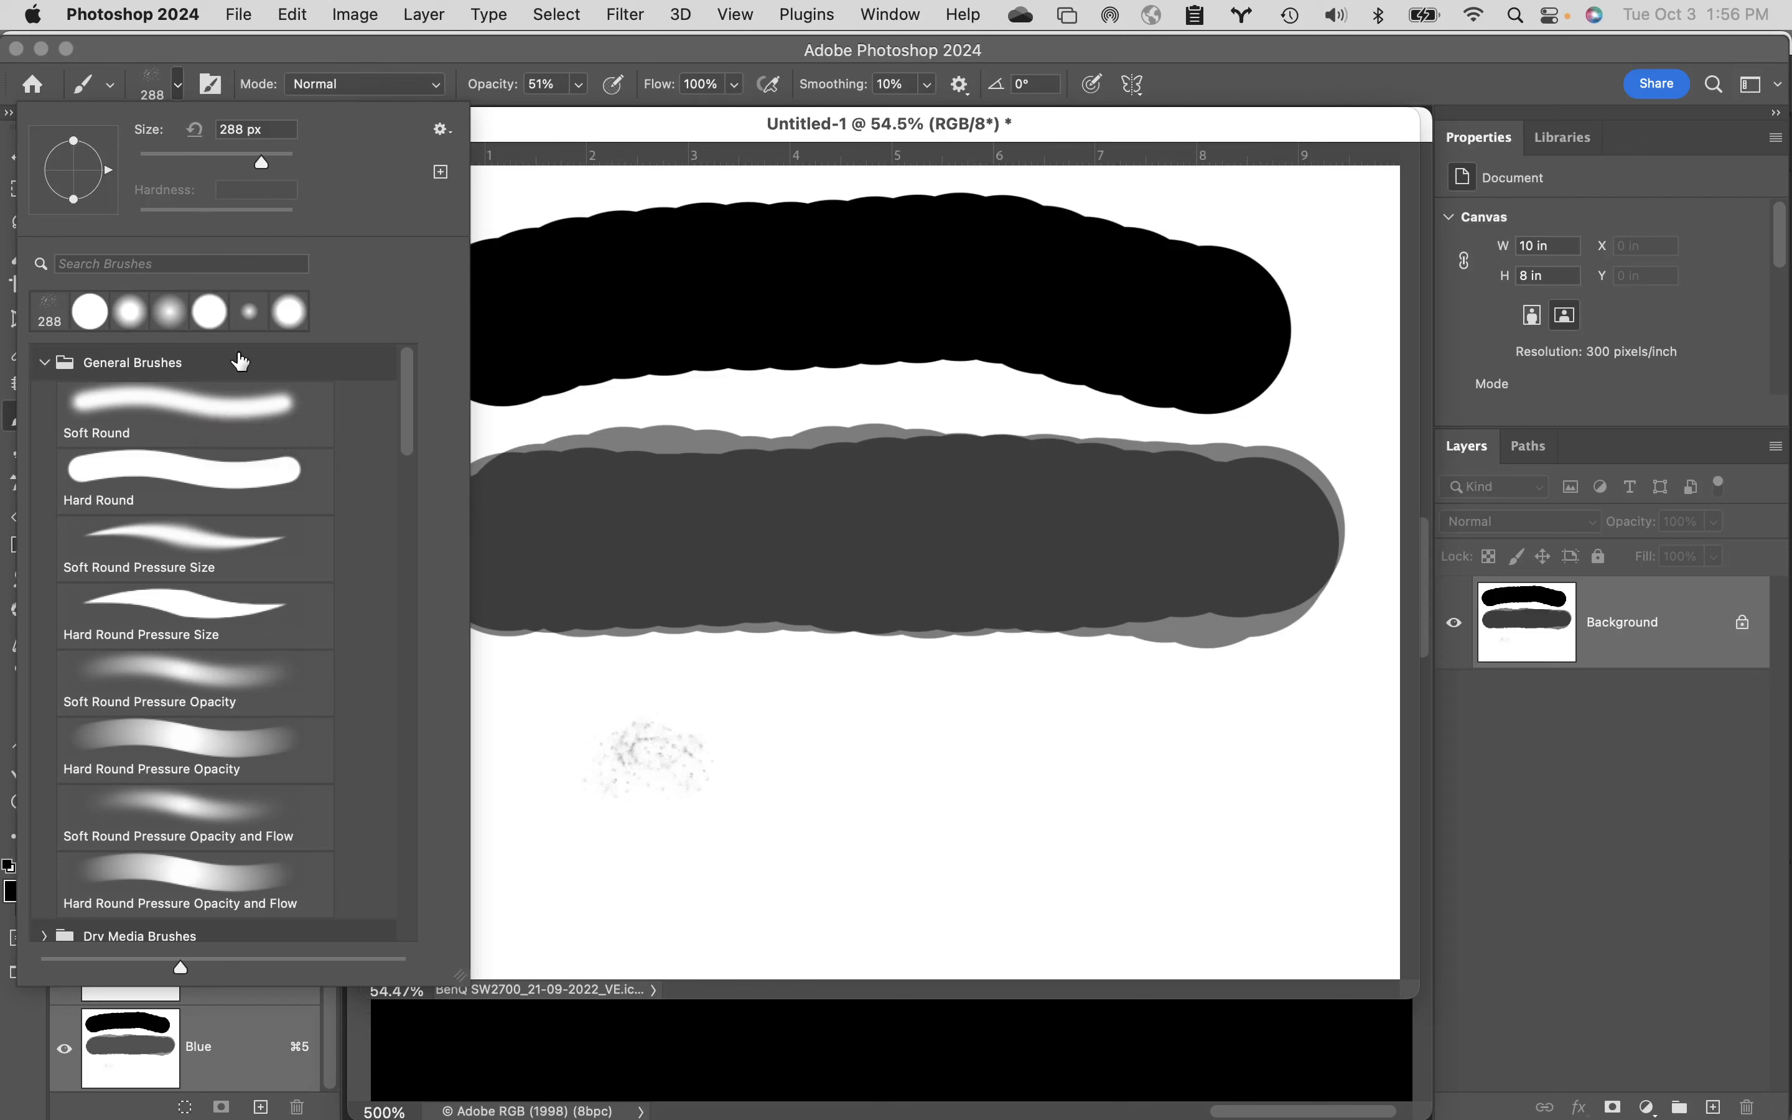
{"action": "left_click", "coordinate": [250, 406]}
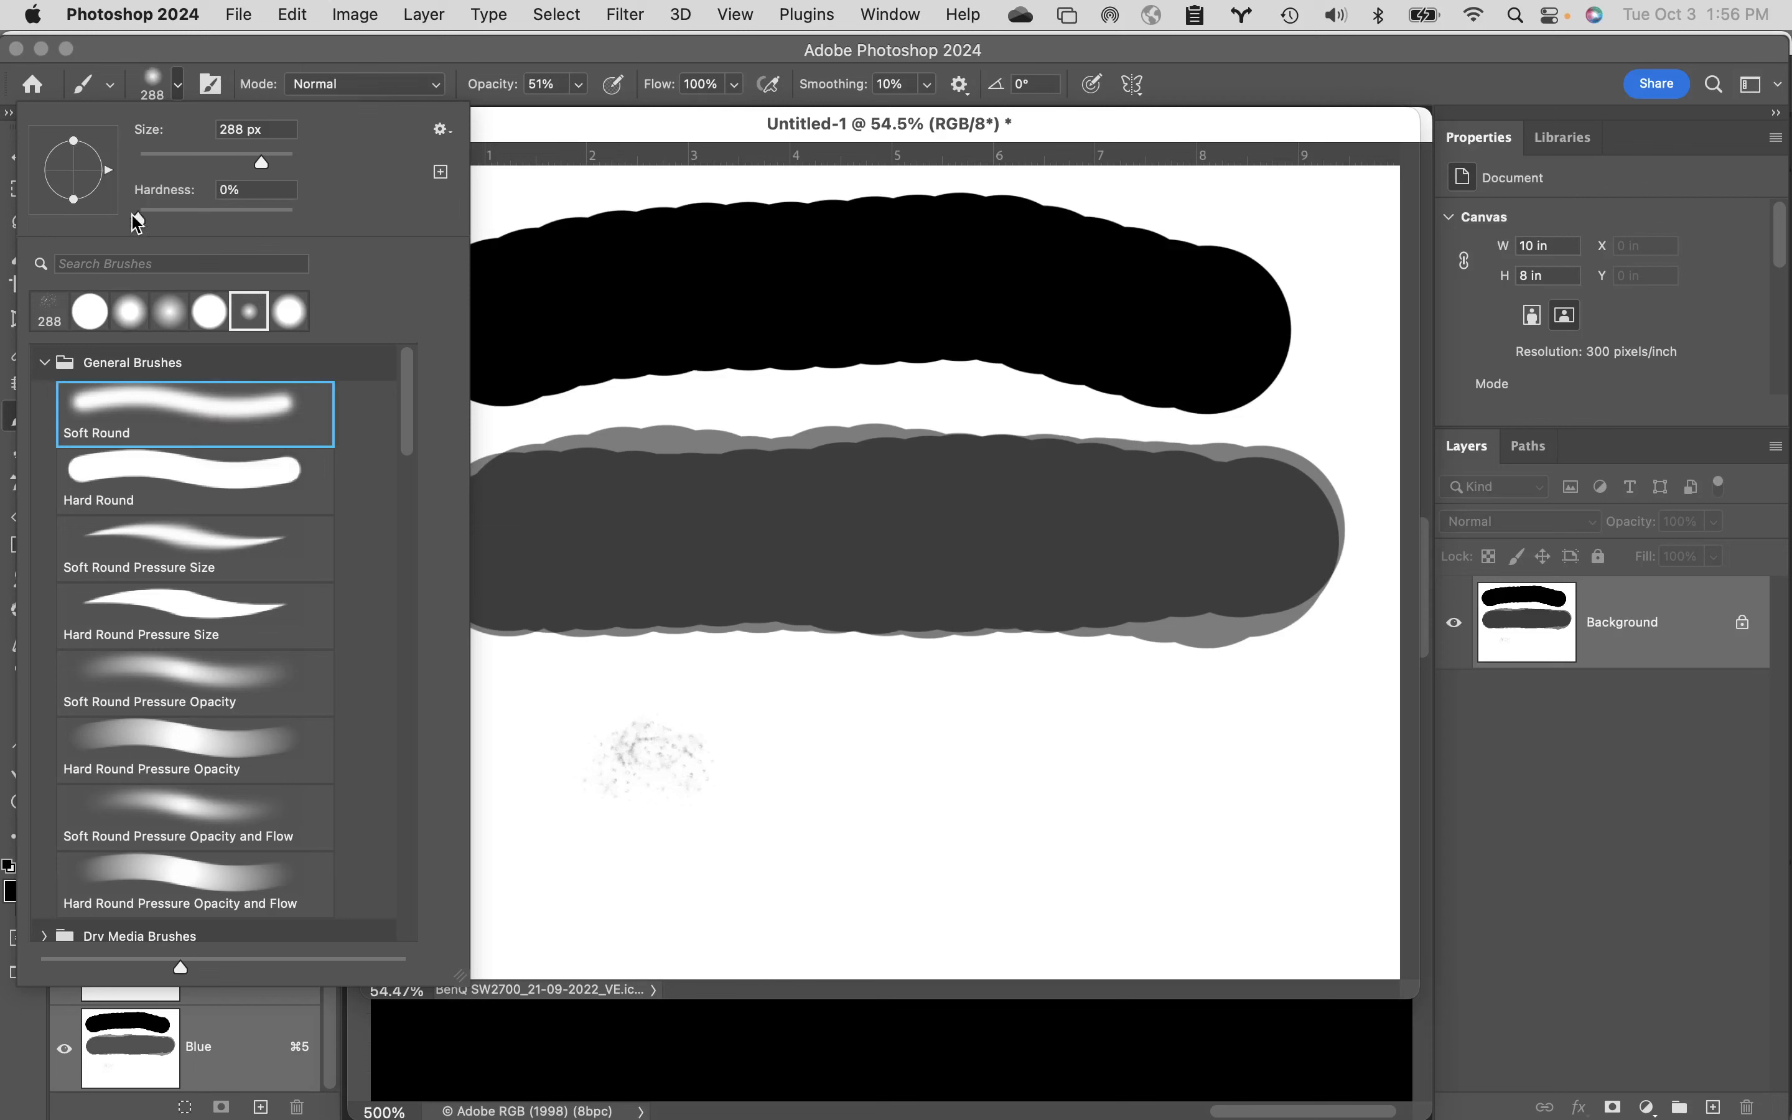
{"action": "left_click", "coordinate": [256, 477]}
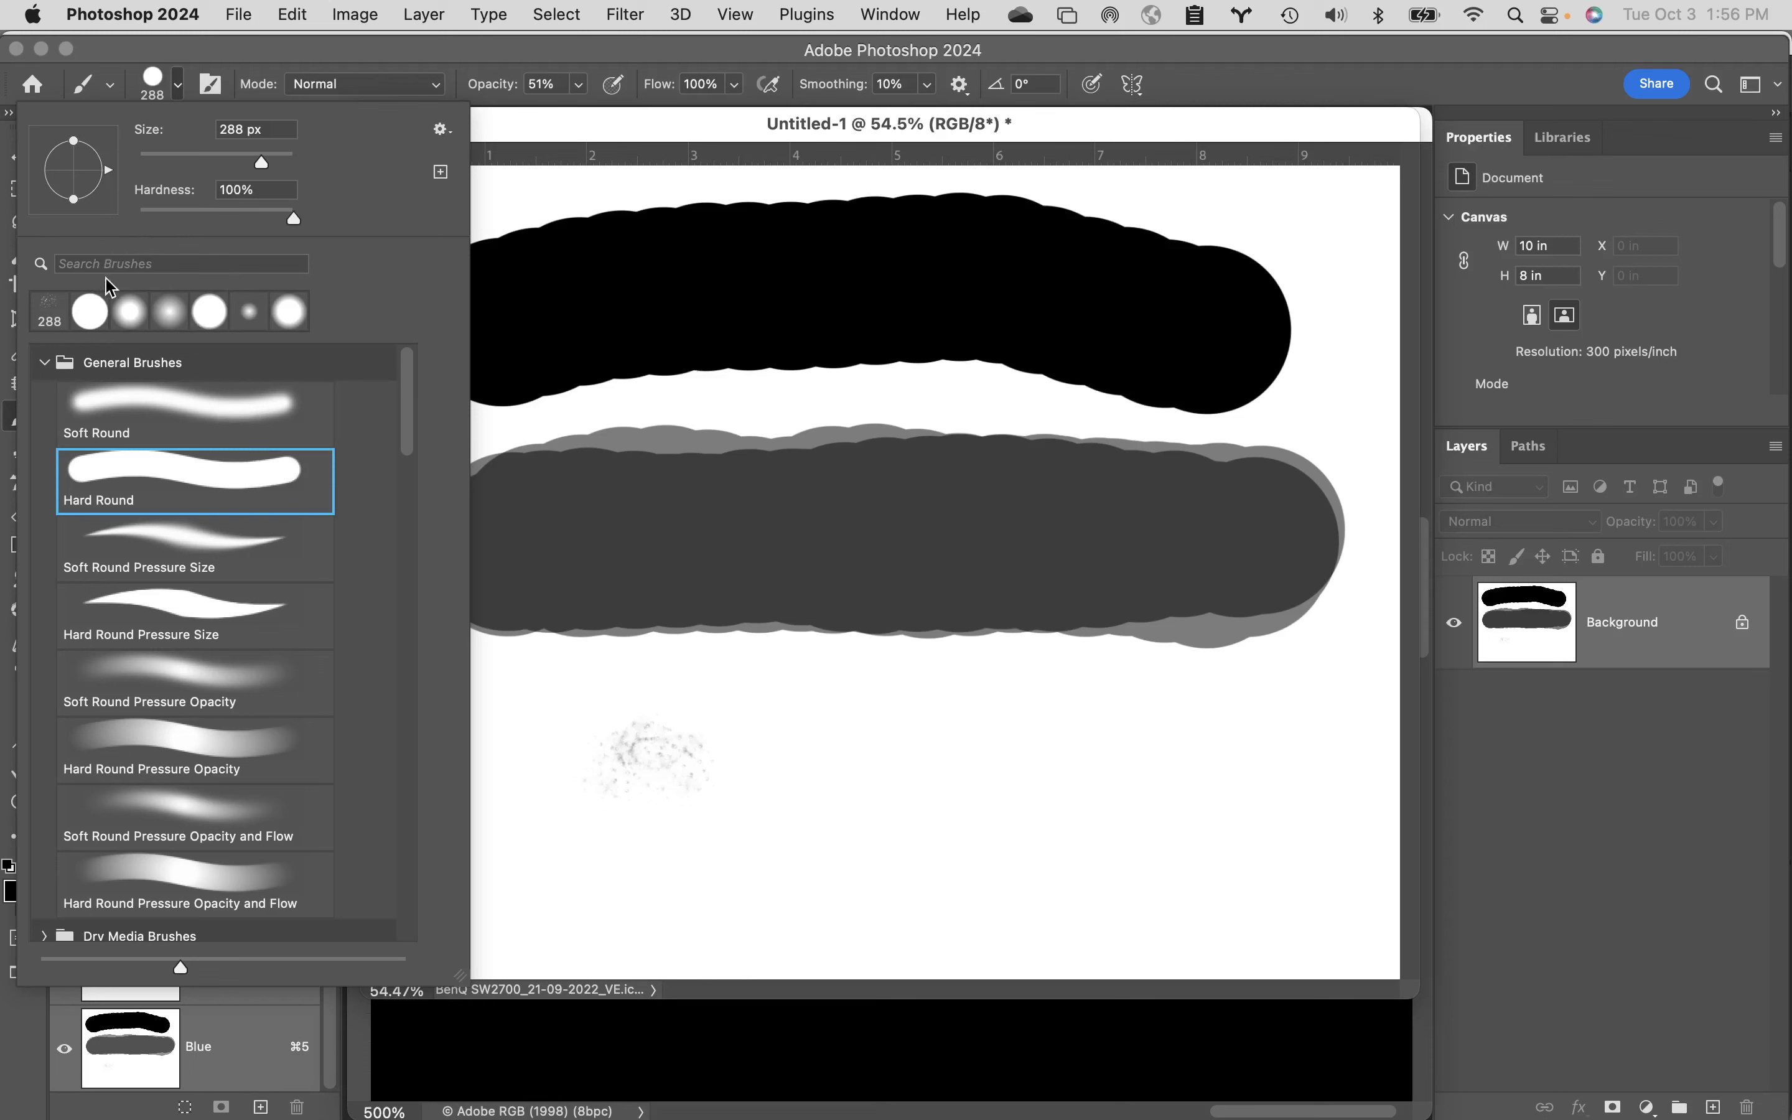
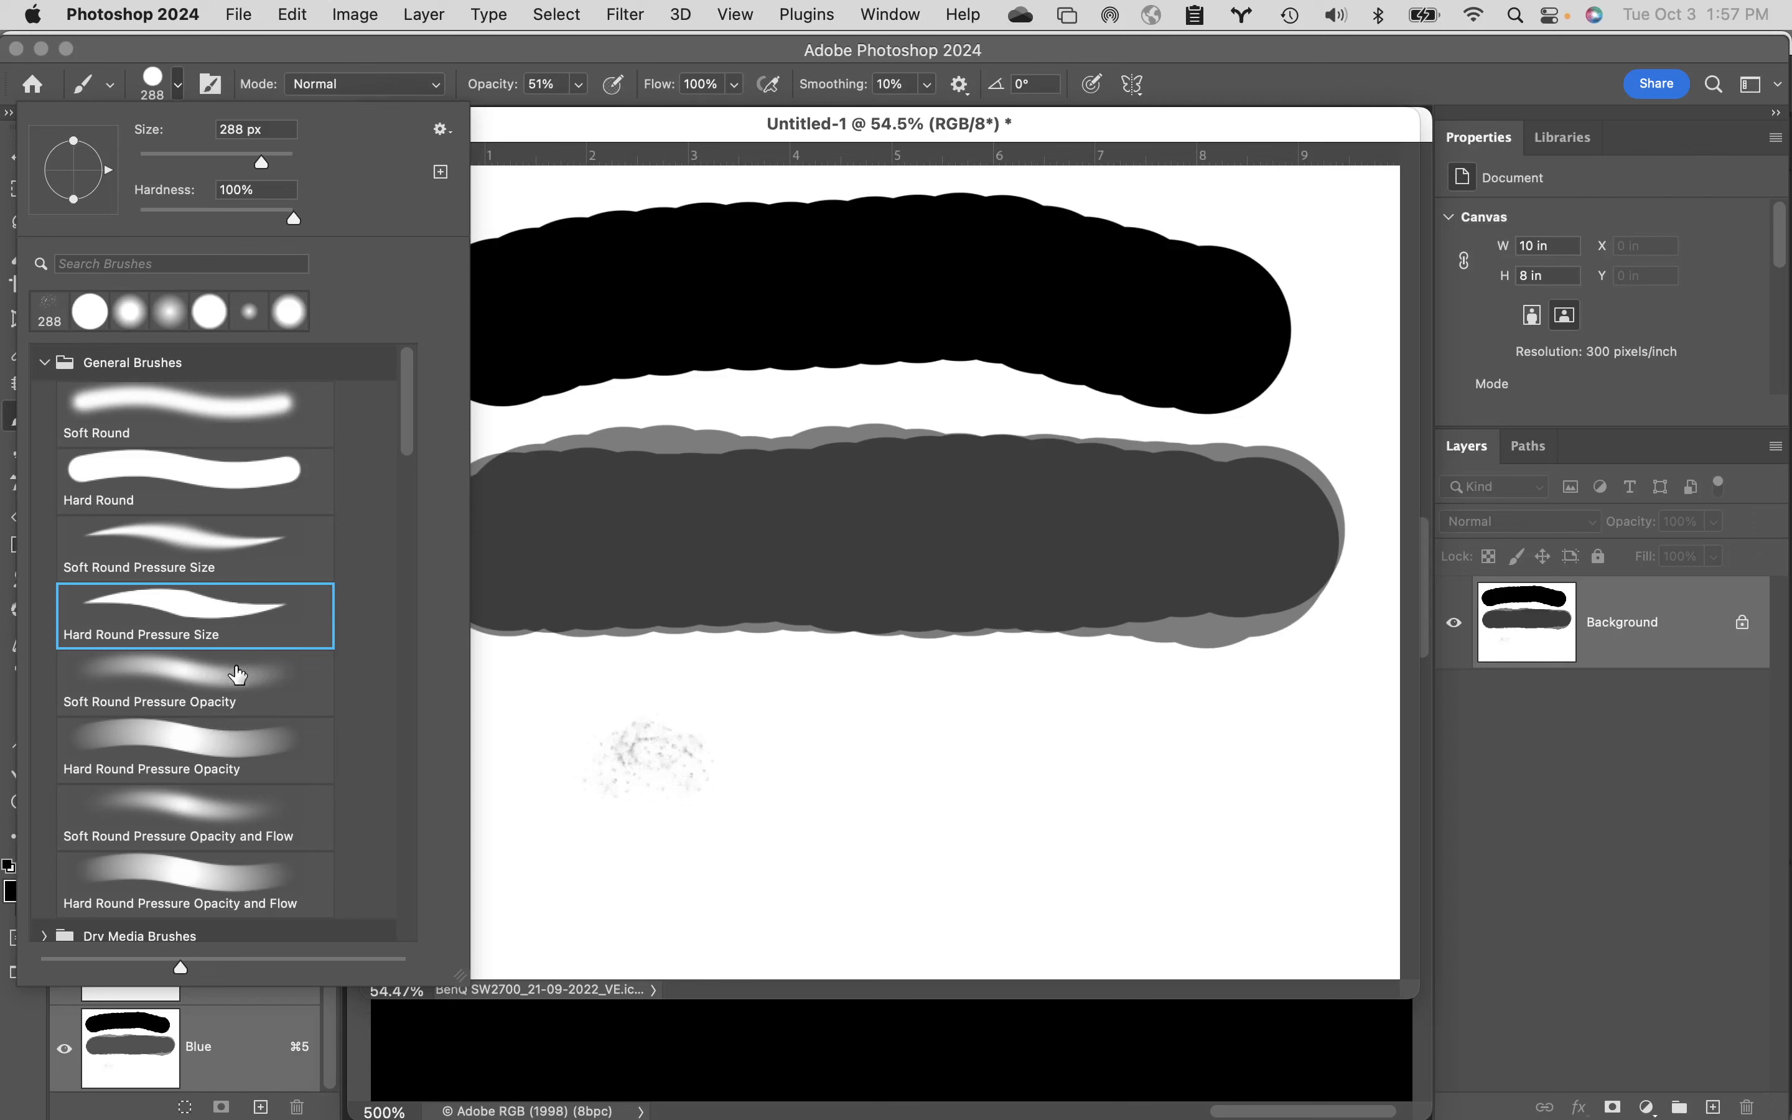
{"action": "left_click", "coordinate": [242, 672]}
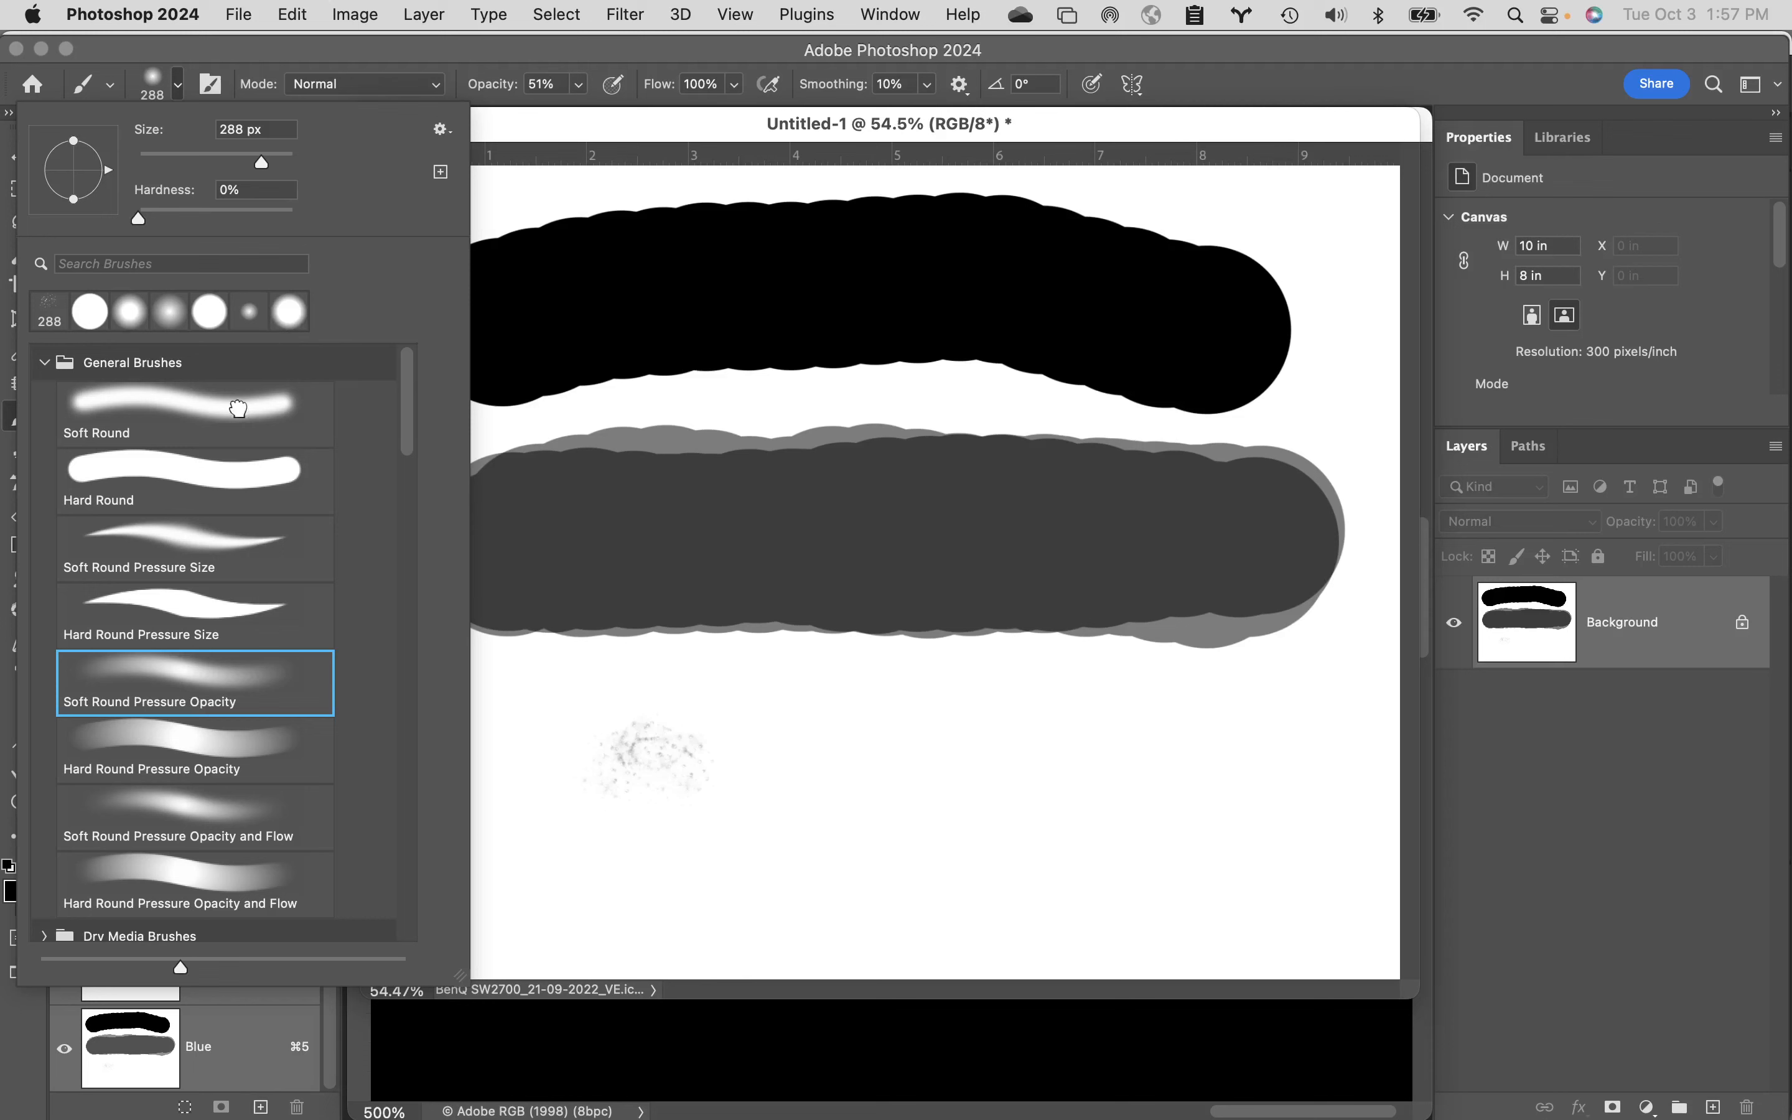
{"action": "left_click", "coordinate": [237, 409]}
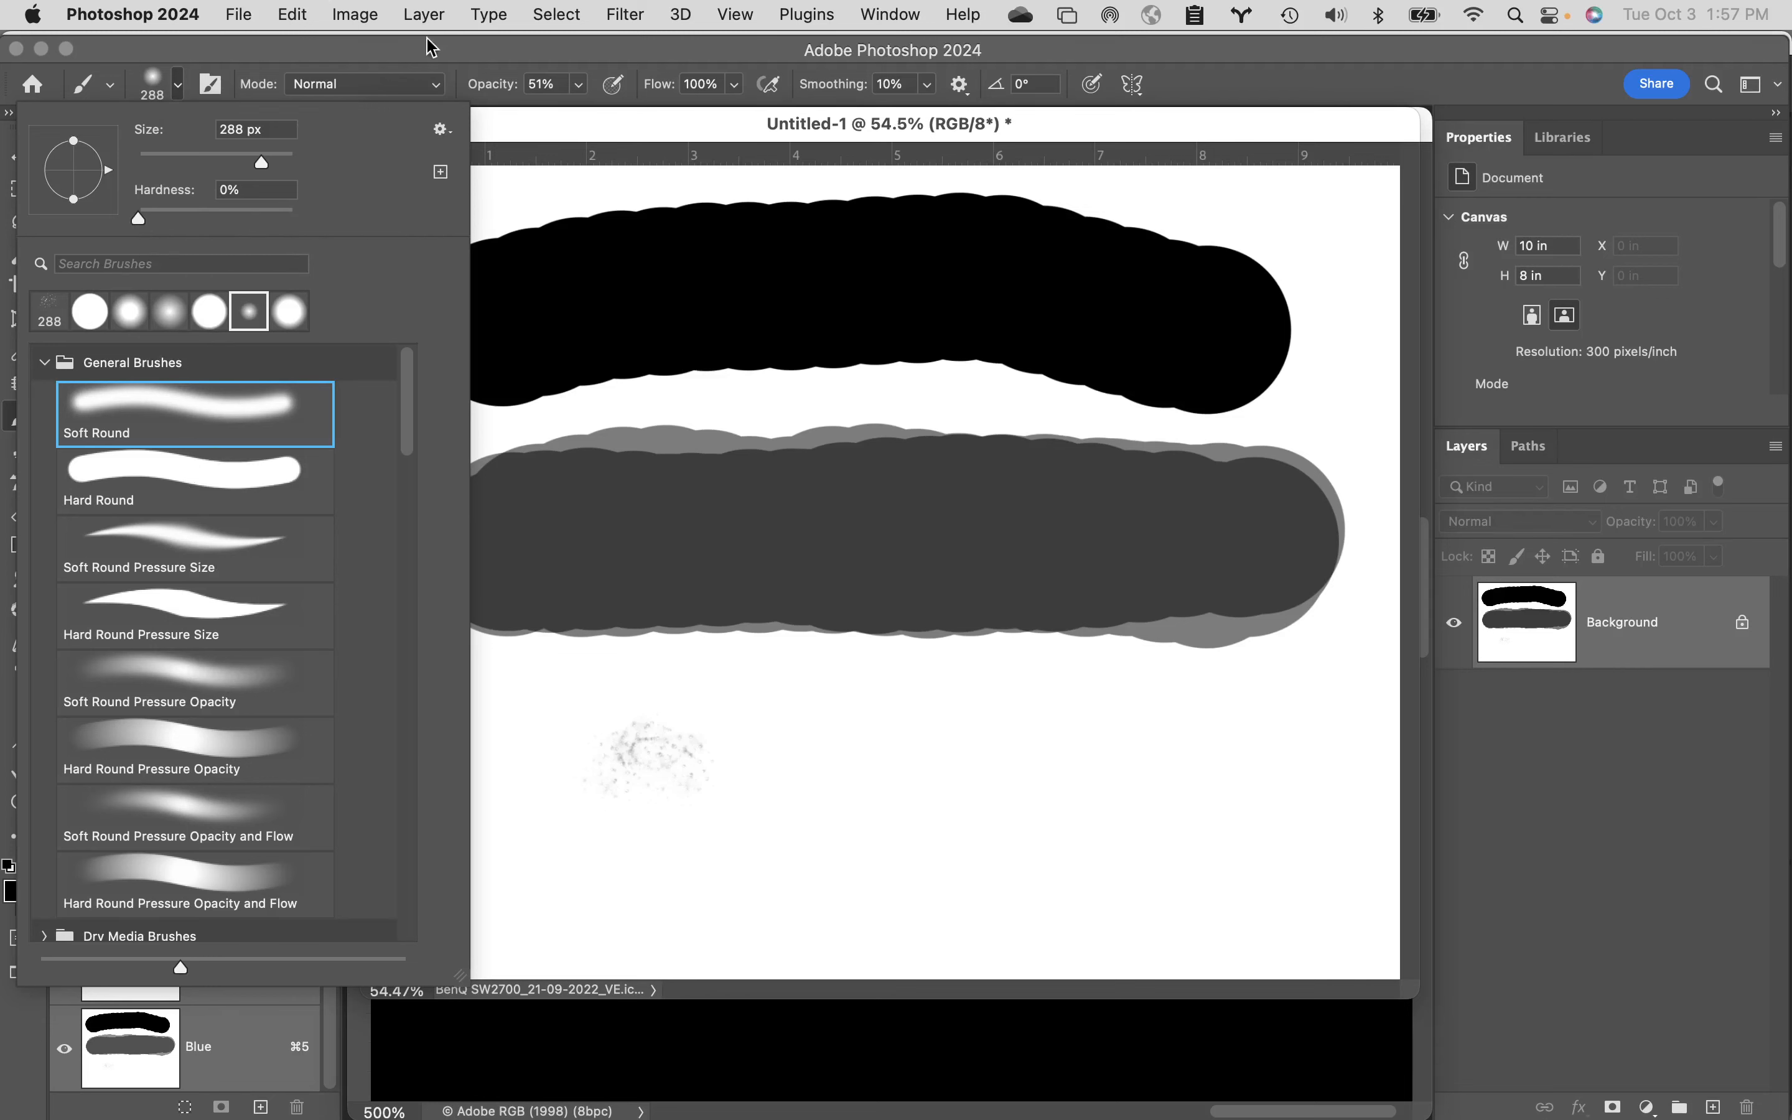
{"action": "left_click", "coordinate": [523, 54]}
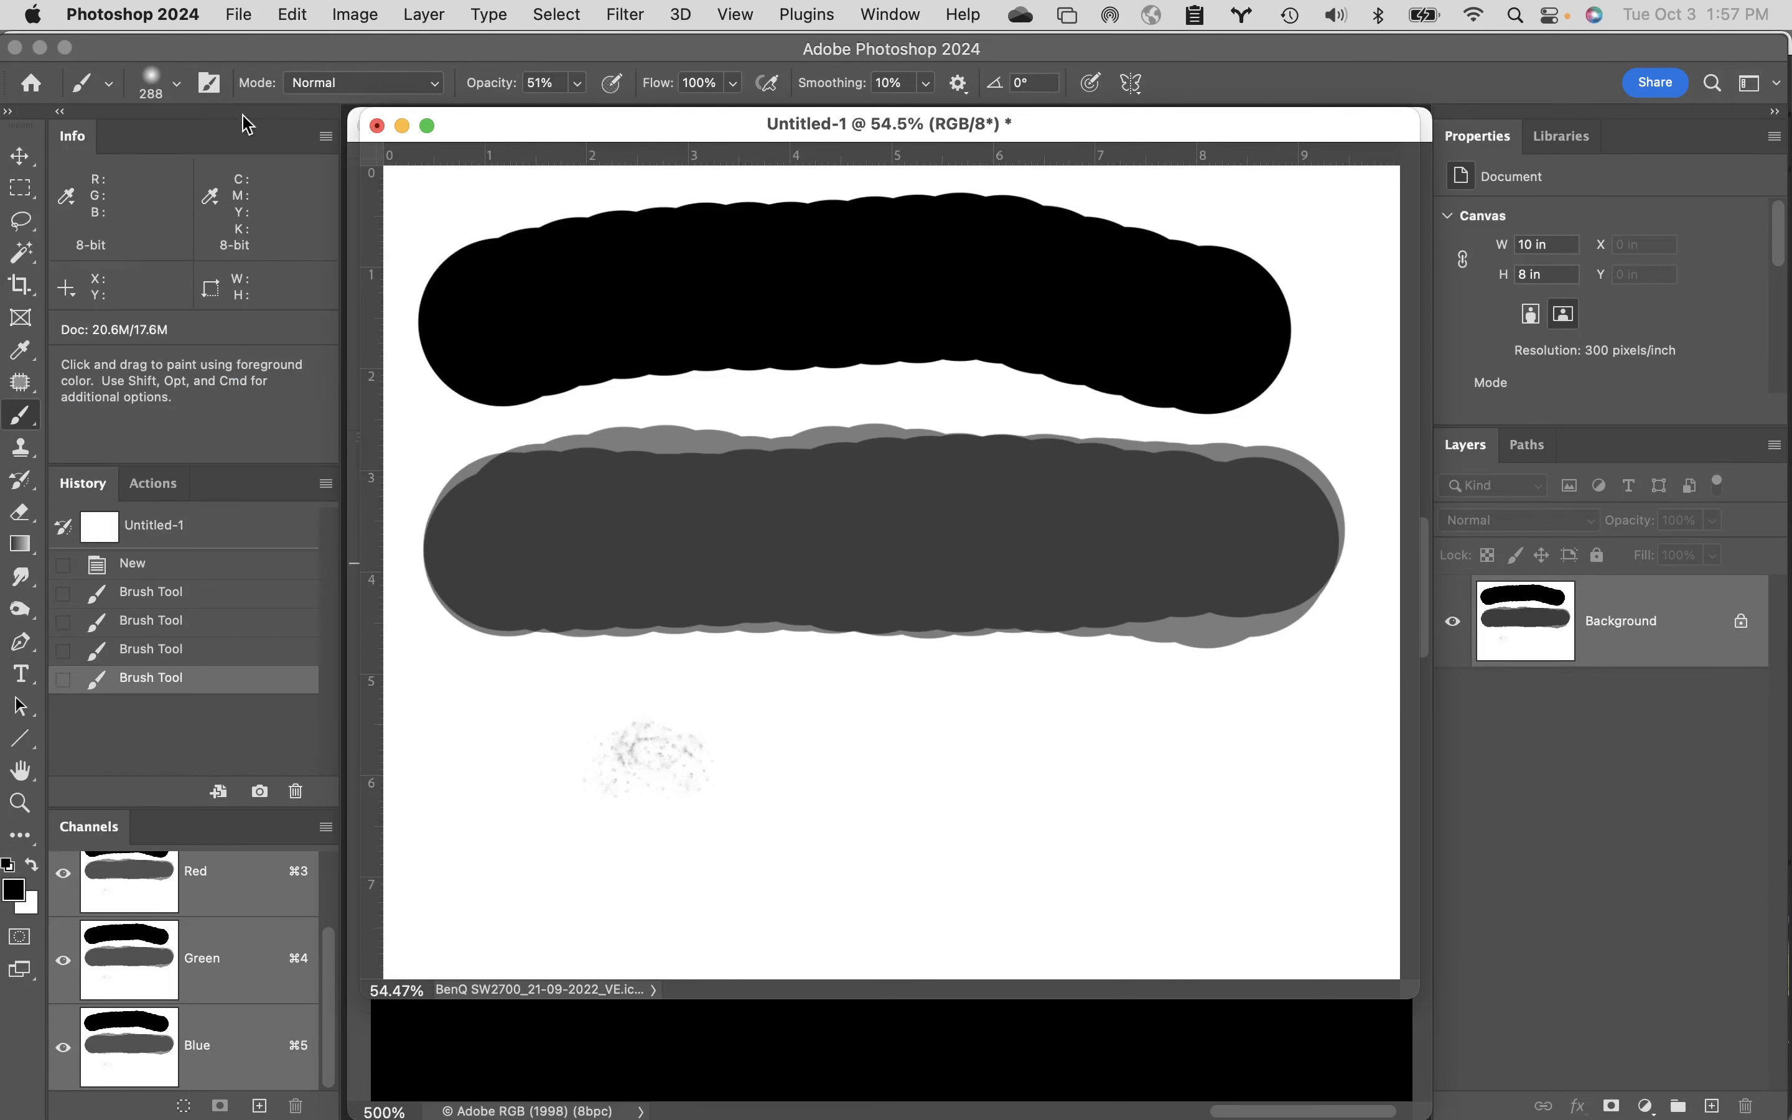
- Set the brush hardness to 100% and enlarge the brush to 500 px
{"action": "left_click", "coordinate": [175, 86]}
{"action": "left_click_drag", "start_coordinate": [155, 208], "coordinate": [694, 74]}
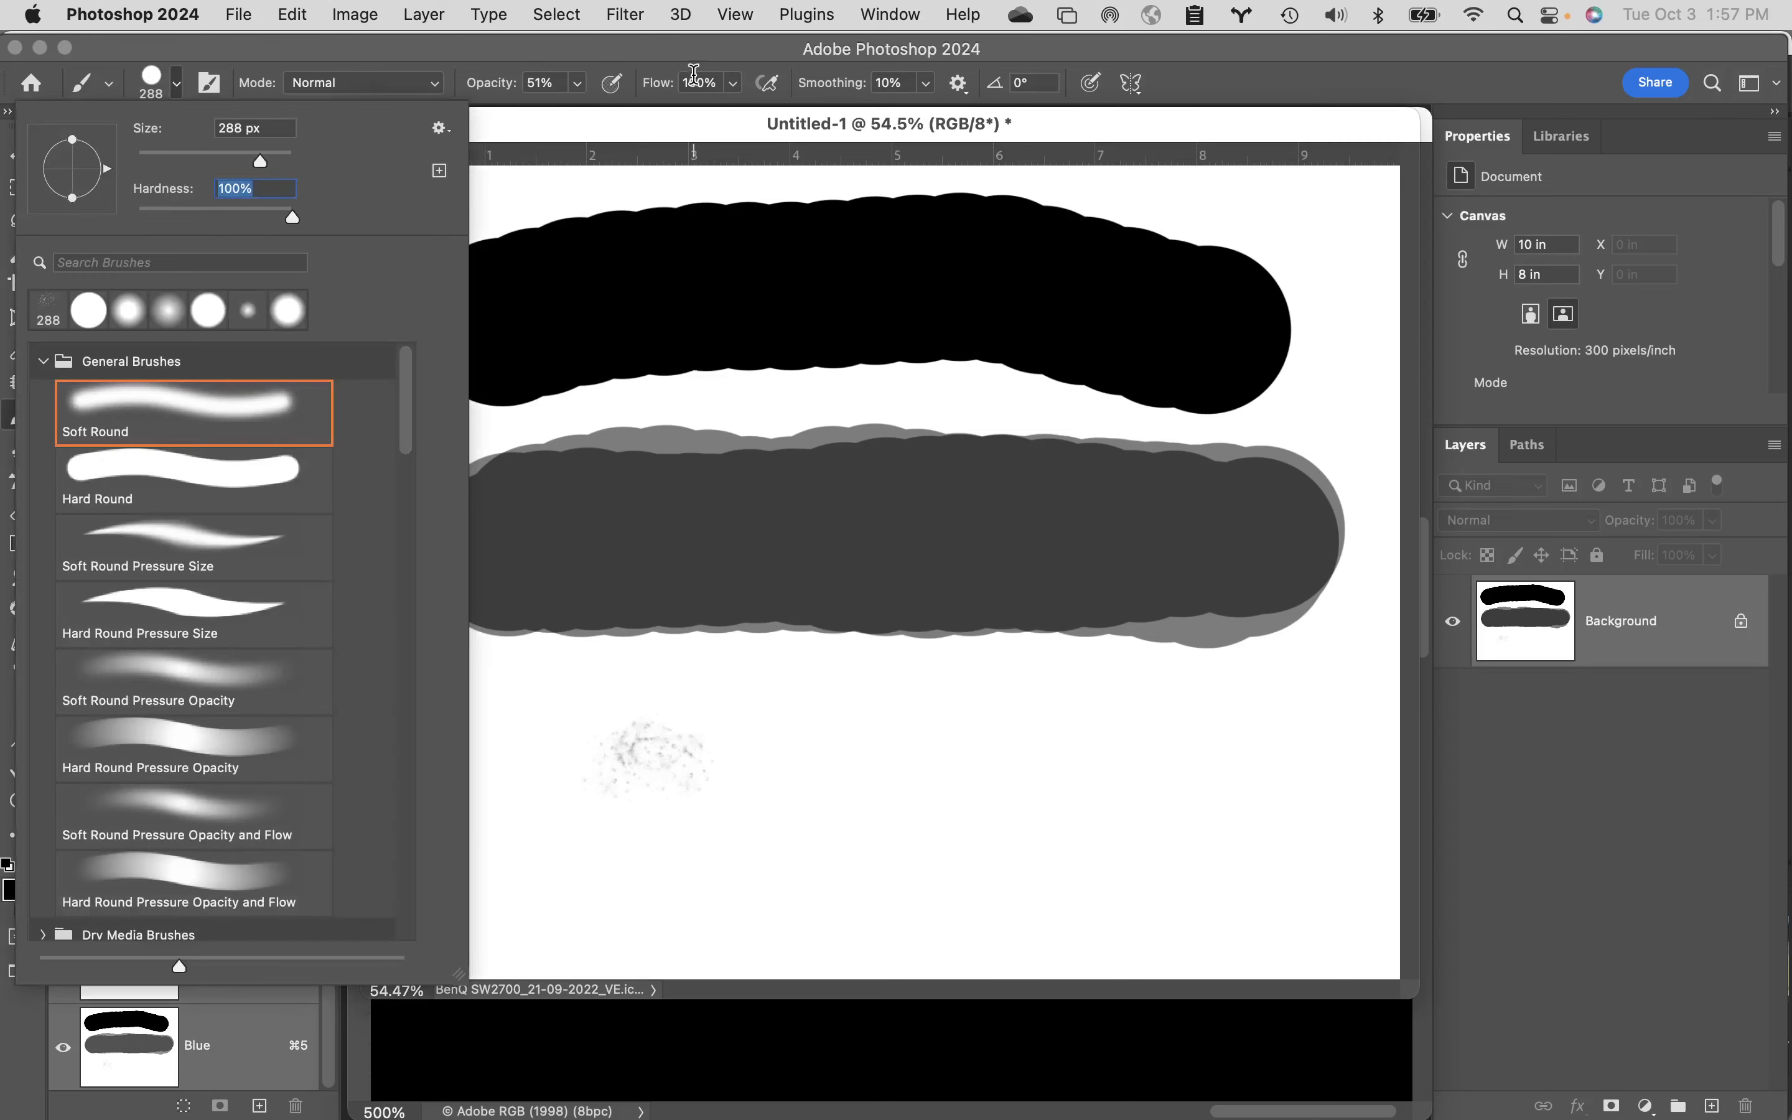
{"action": "left_click", "coordinate": [742, 58]}
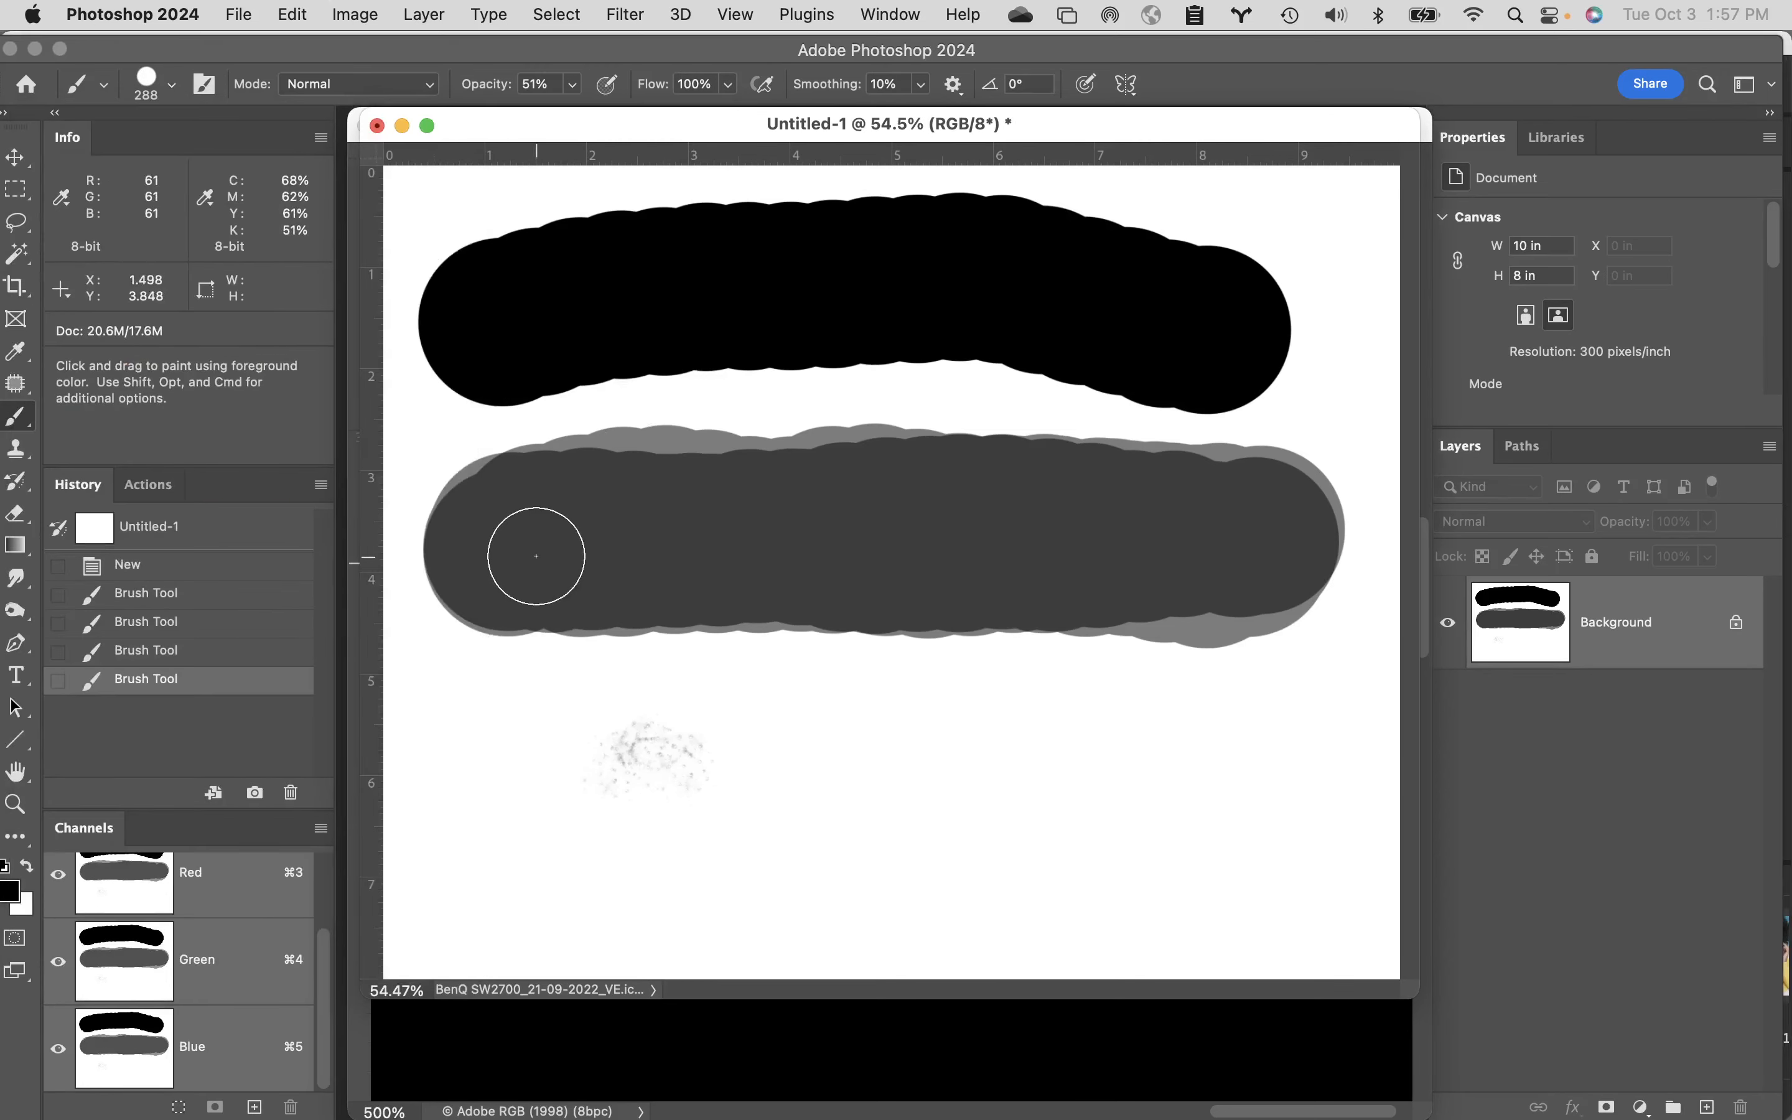
{"action": "key", "text": "bracketright"}
{"action": "key", "text": "bracketright"}
{"action": "key", "text": "bracketright"}
{"action": "key", "text": "bracketright"}
{"action": "key", "text": "bracketright"}
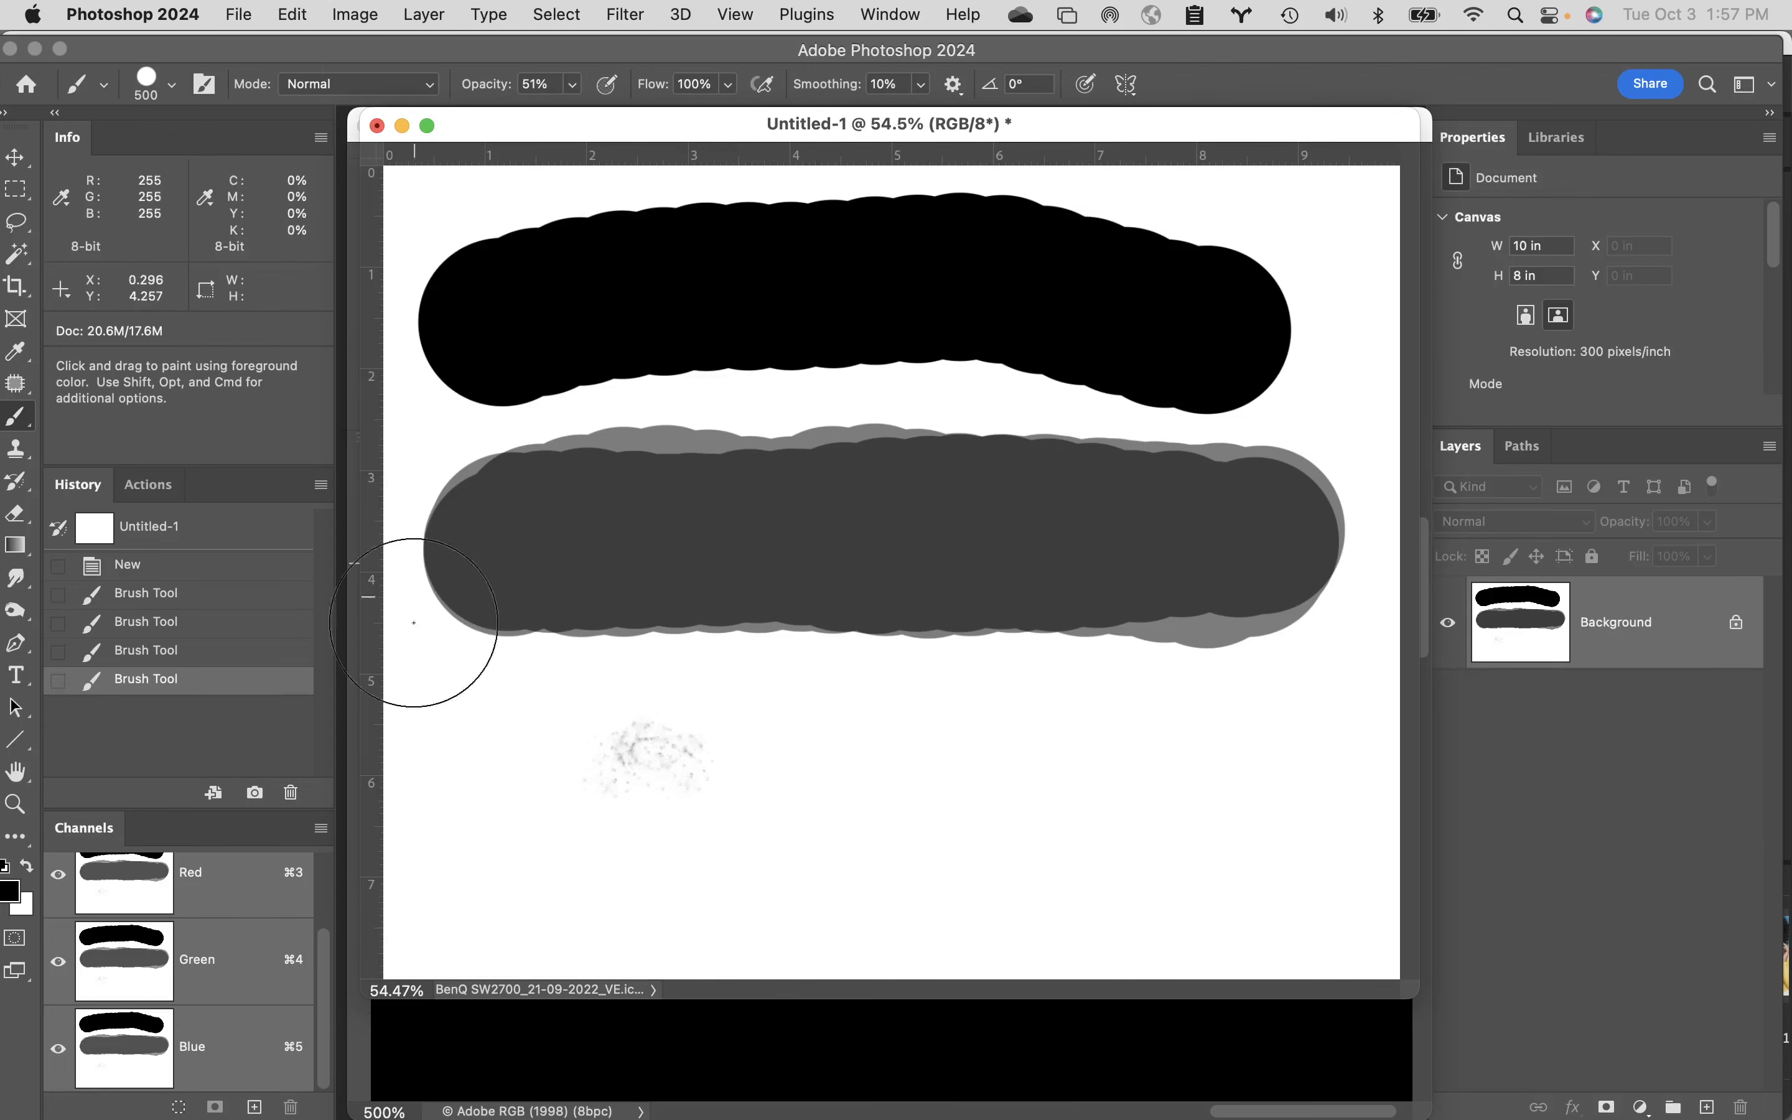
- Paint several overlapping semi-transparent strokes over the gray band to build up darker tones toward its middle
{"action": "mouse_move", "coordinate": [525, 537]}
{"action": "left_mouse_down"}
{"action": "mouse_move", "coordinate": [901, 520]}
{"action": "mouse_move", "coordinate": [1287, 538]}
{"action": "mouse_move", "coordinate": [970, 531]}
{"action": "mouse_move", "coordinate": [814, 556]}
{"action": "left_mouse_up"}
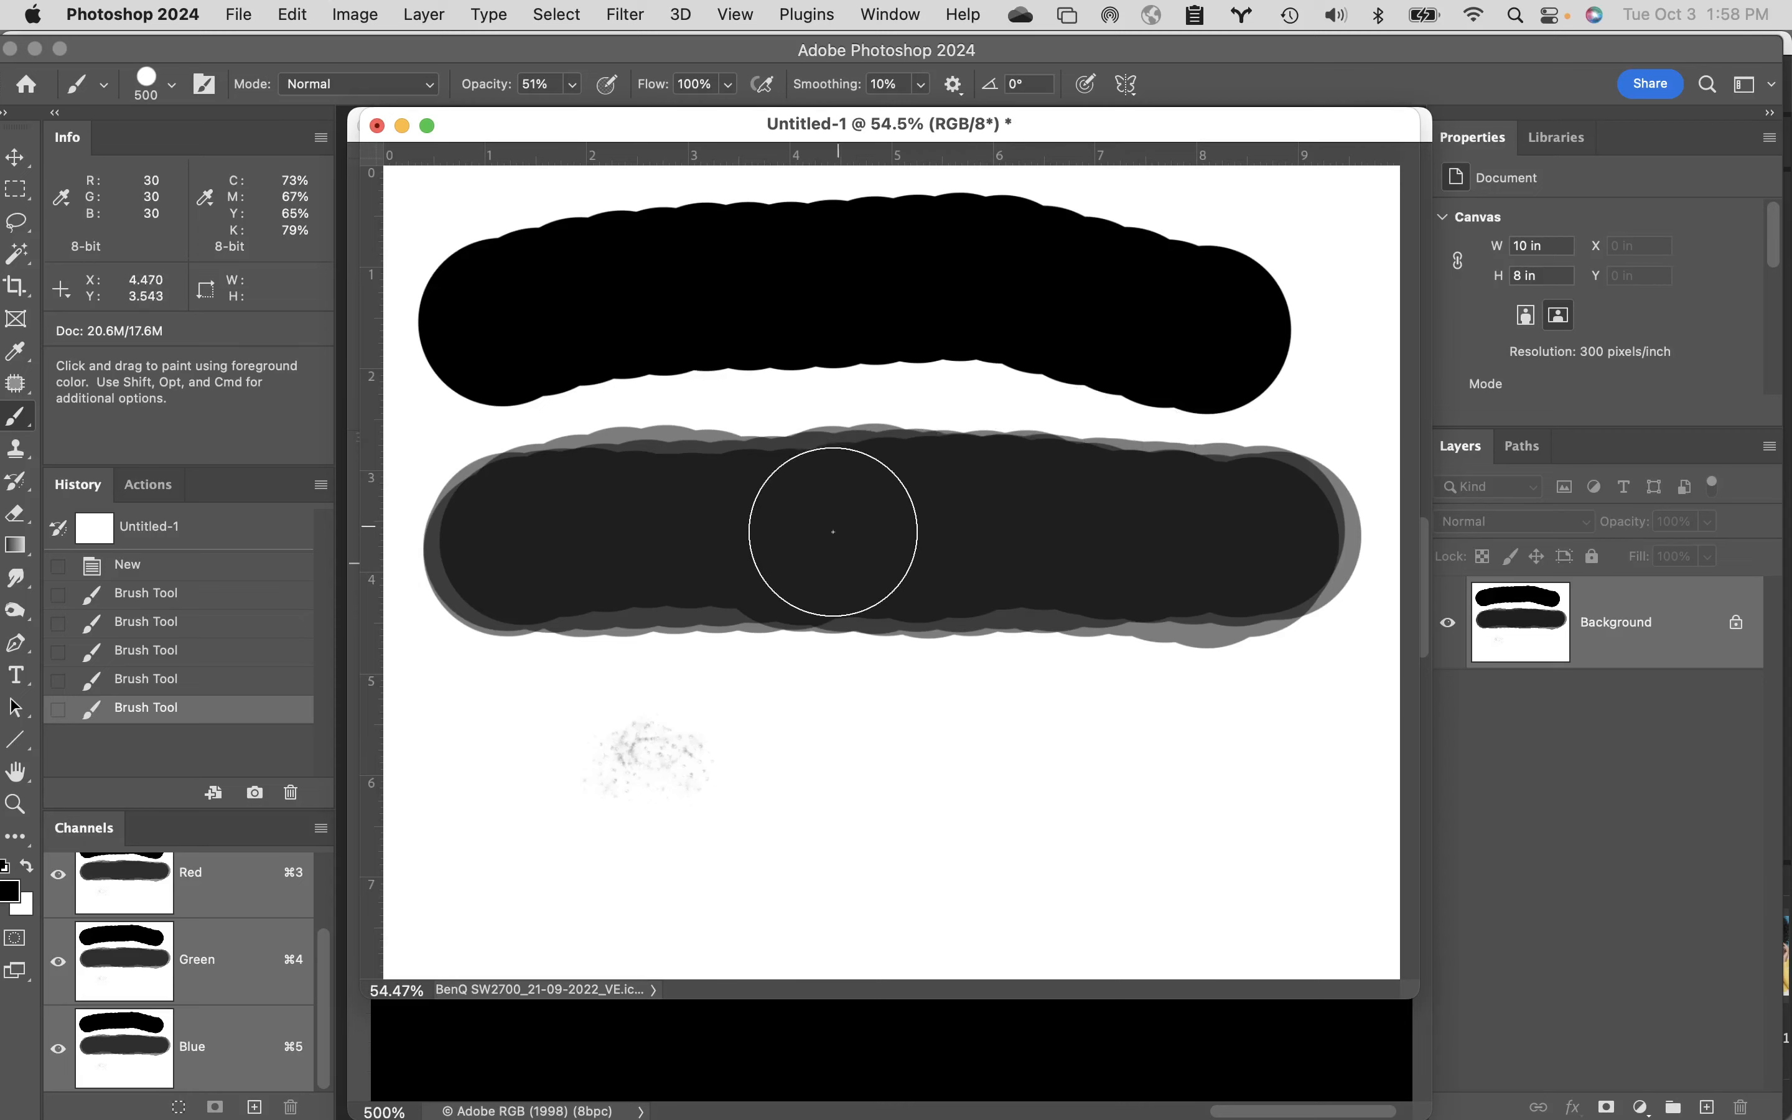
{"action": "left_click_drag", "start_coordinate": [751, 547], "coordinate": [990, 500]}
{"action": "mouse_move", "coordinate": [990, 504]}
{"action": "left_mouse_down"}
{"action": "mouse_move", "coordinate": [815, 511]}
{"action": "mouse_move", "coordinate": [998, 530]}
{"action": "left_mouse_up"}
{"action": "mouse_move", "coordinate": [860, 545]}
{"action": "left_mouse_down"}
{"action": "mouse_move", "coordinate": [892, 507]}
{"action": "mouse_move", "coordinate": [833, 564]}
{"action": "mouse_move", "coordinate": [996, 488]}
{"action": "left_mouse_up"}
{"action": "mouse_move", "coordinate": [612, 529]}
{"action": "left_mouse_down"}
{"action": "mouse_move", "coordinate": [788, 512]}
{"action": "mouse_move", "coordinate": [788, 532]}
{"action": "mouse_move", "coordinate": [792, 500]}
{"action": "left_mouse_up"}
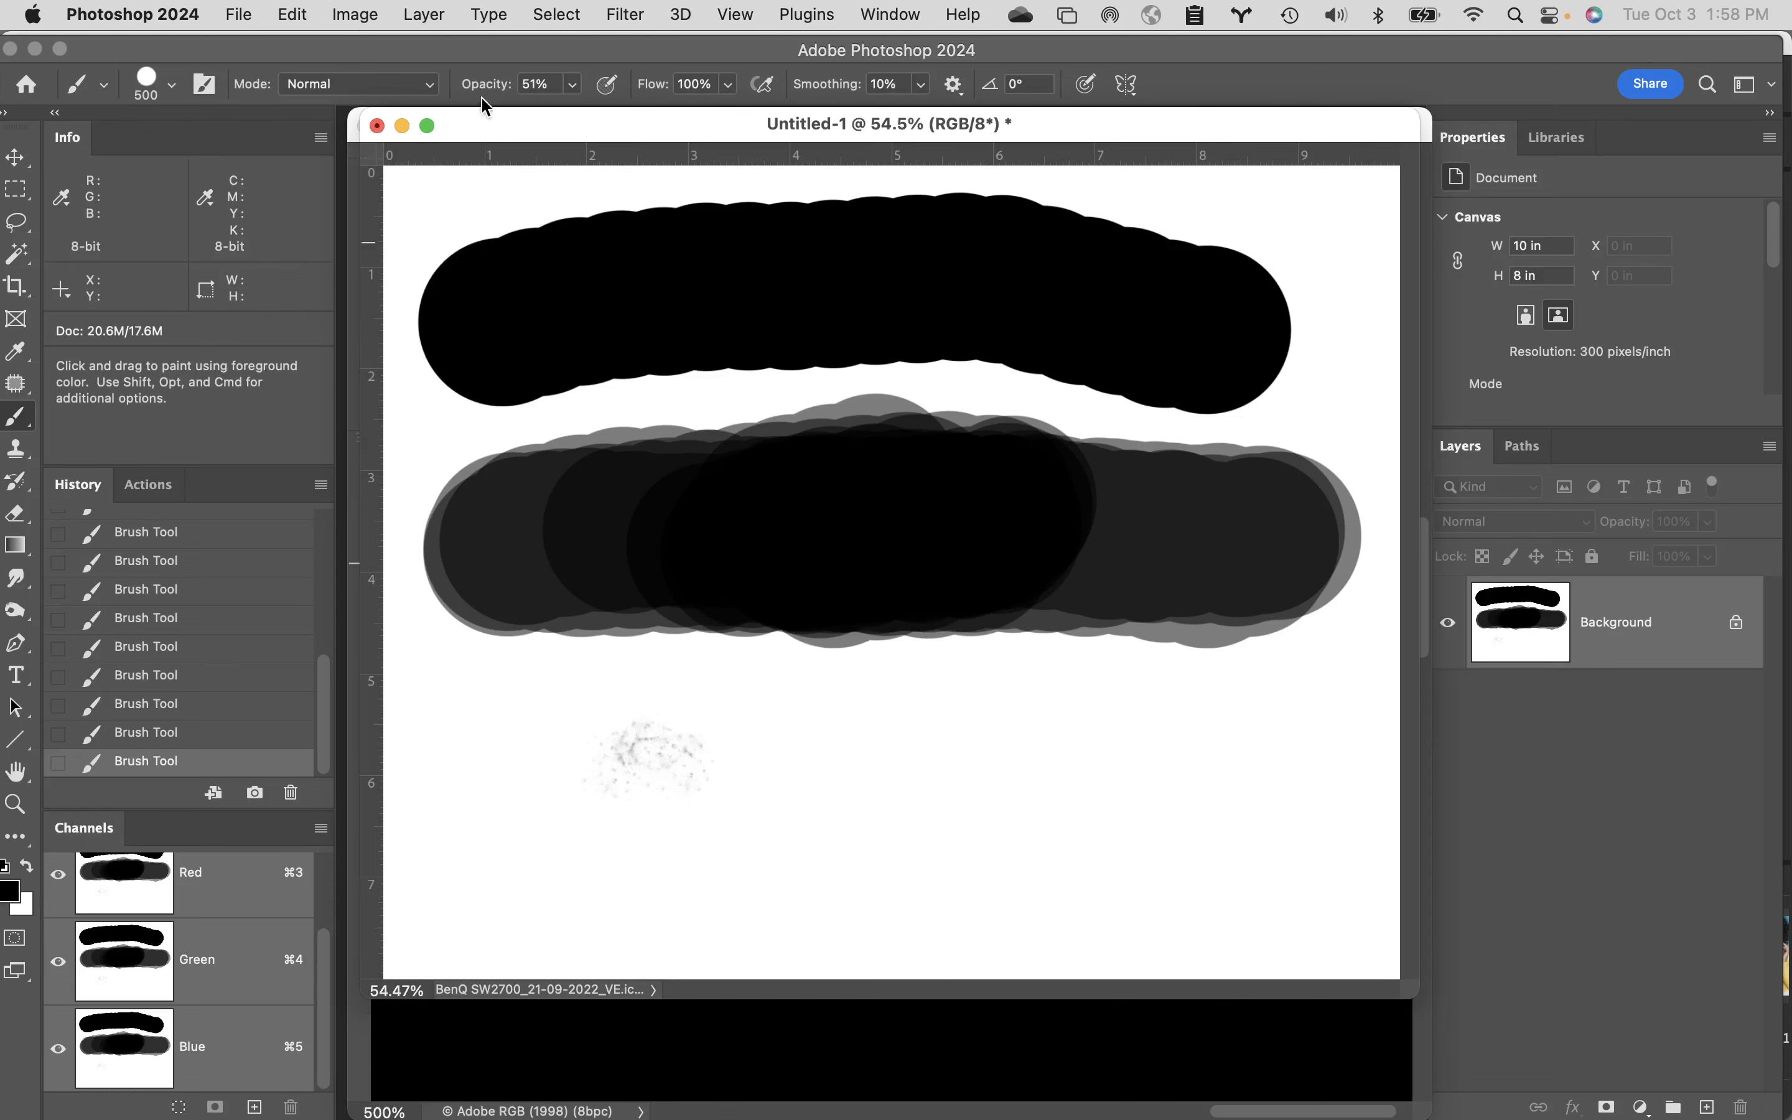
- Set the brush opacity to 100% and the flow to 11%
{"action": "left_click_drag", "start_coordinate": [483, 93], "coordinate": [490, 92]}
{"action": "left_click_drag", "start_coordinate": [658, 92], "coordinate": [590, 102]}
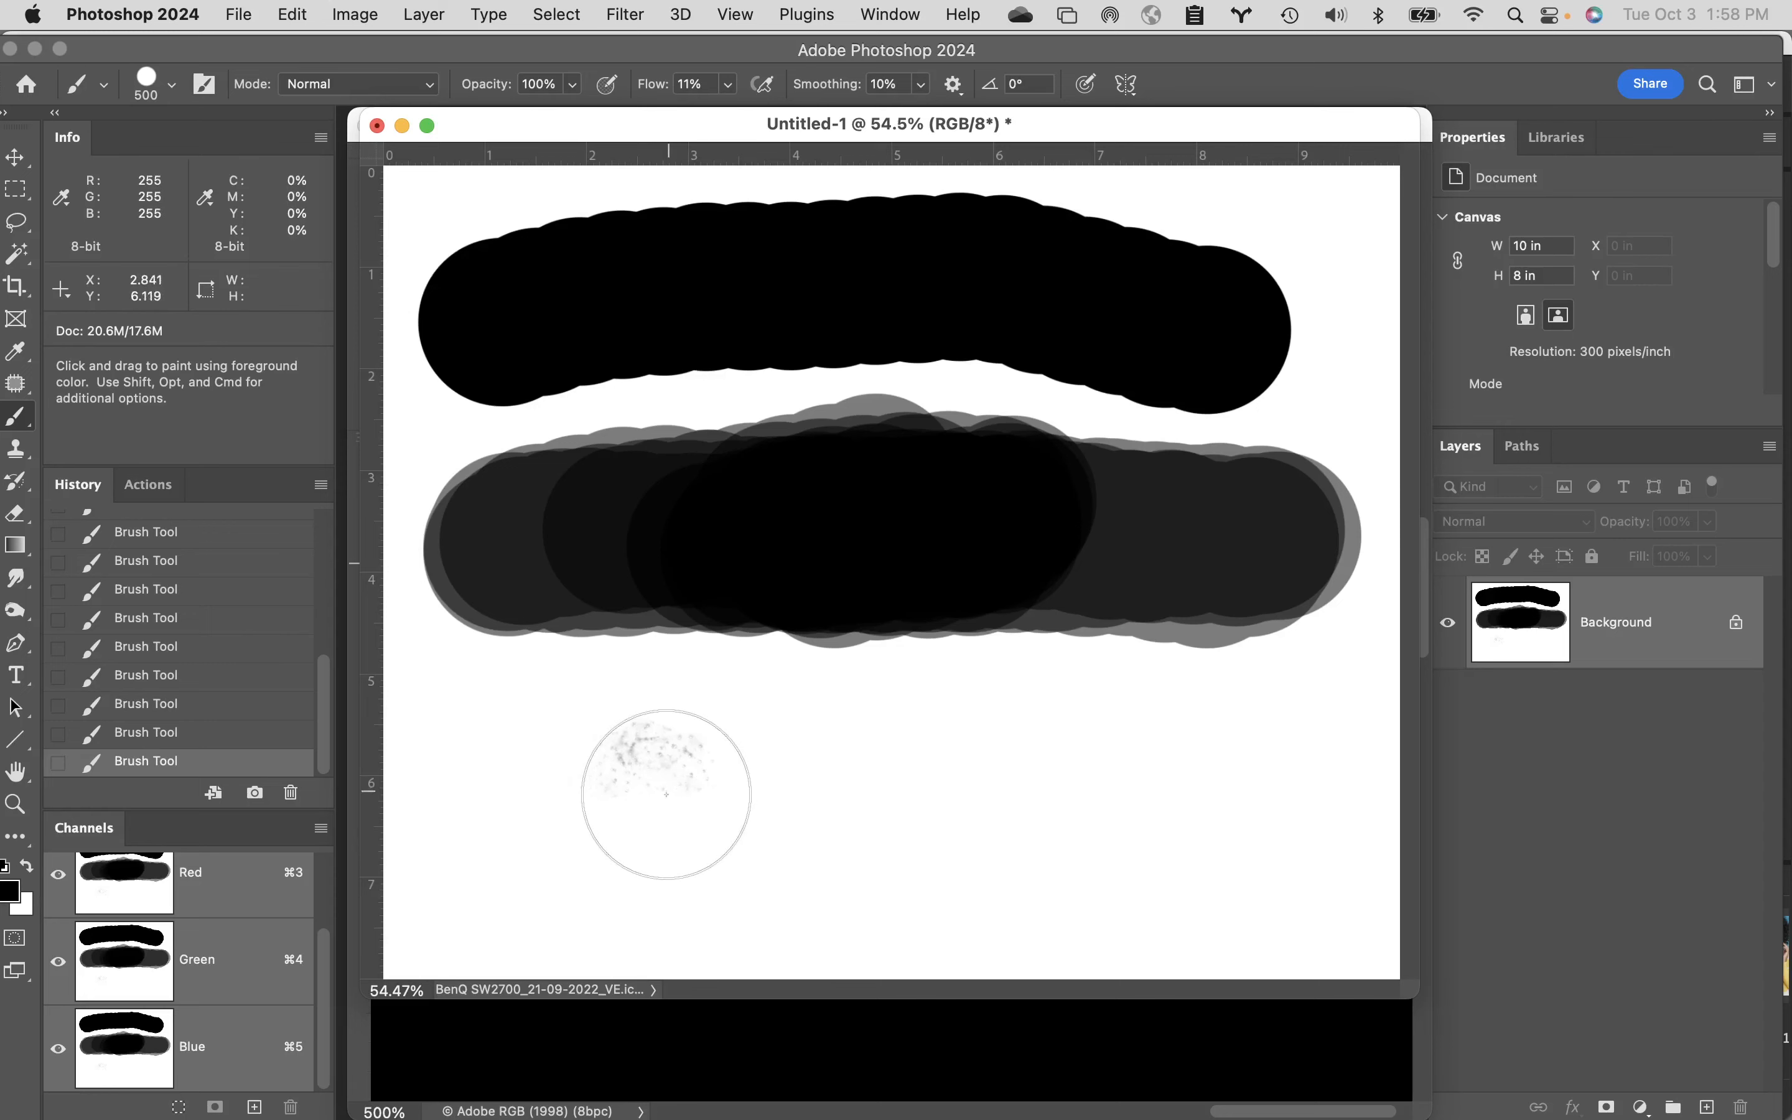
{"action": "mouse_move", "coordinate": [683, 130]}
{"action": "left_mouse_down"}
{"action": "mouse_move", "coordinate": [746, 139]}
{"action": "mouse_move", "coordinate": [667, 115]}
{"action": "left_mouse_up"}
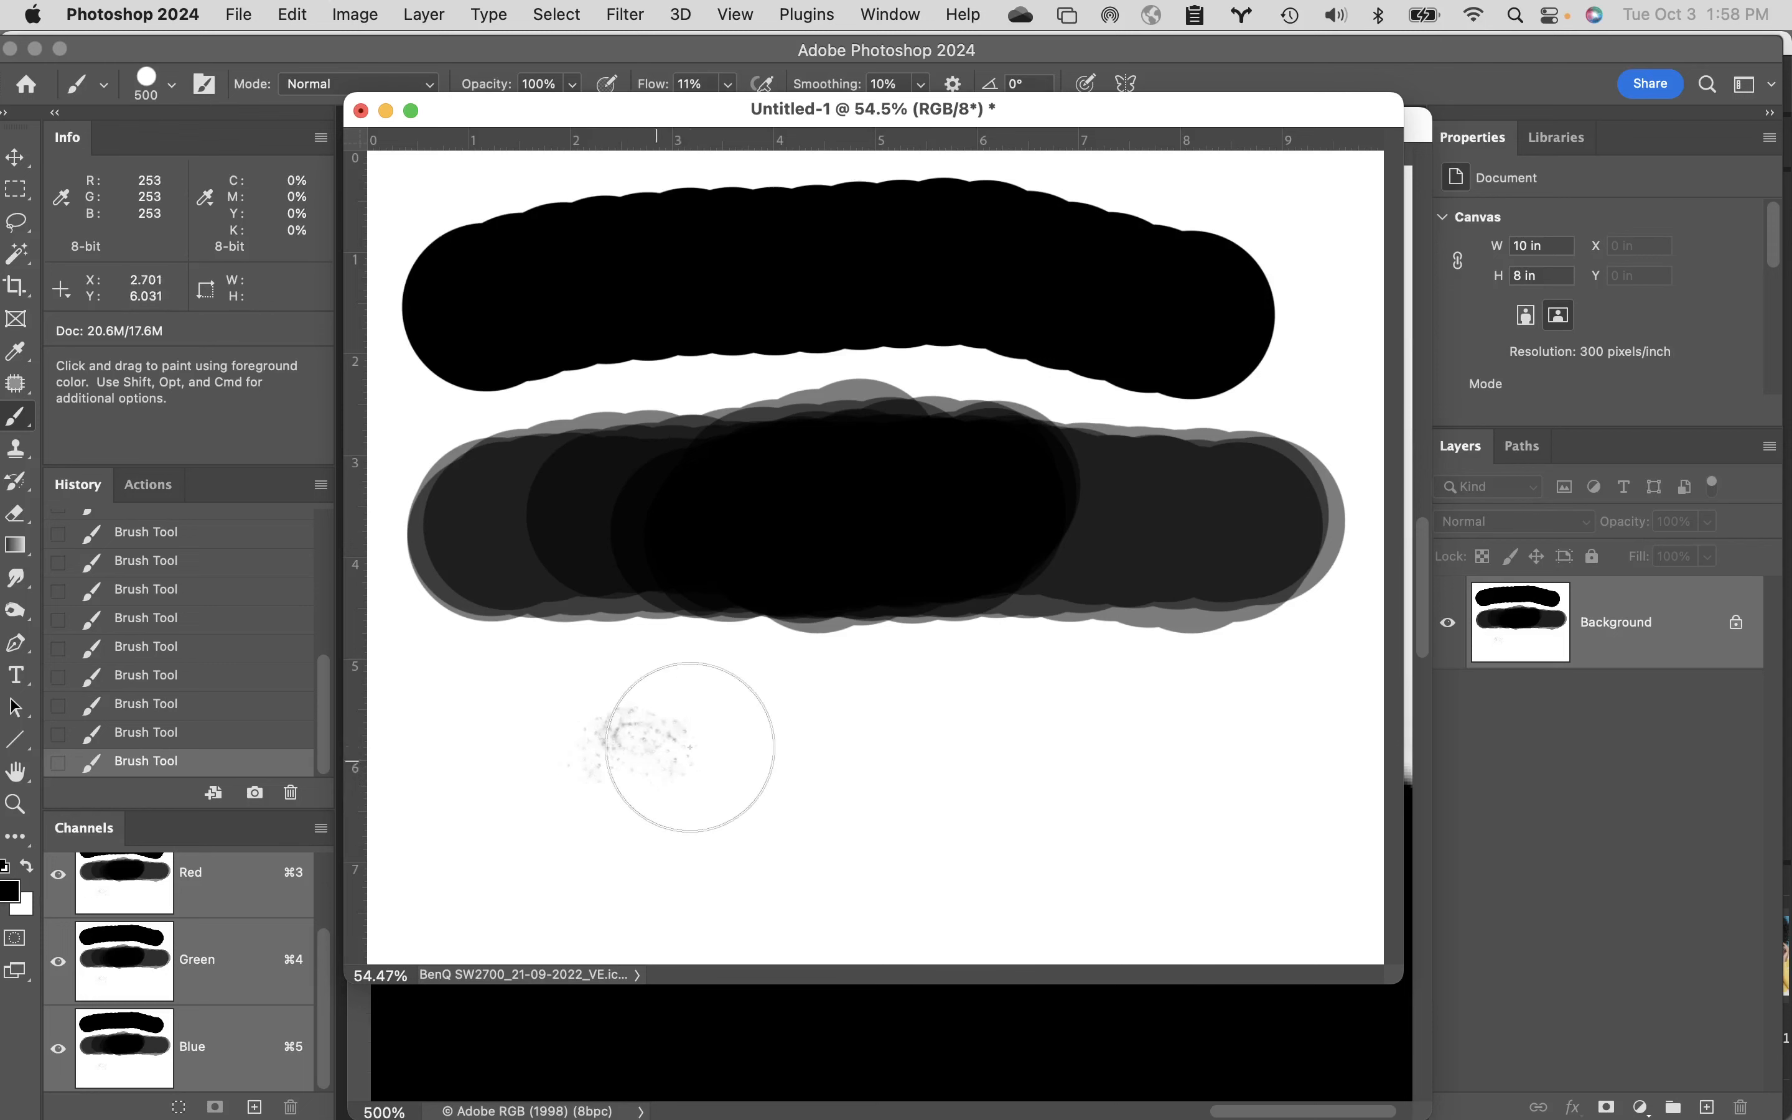
- Lasso the textured dab below the strokes, fill the selection with the white background color, and deselect
{"action": "key", "text": "l"}
{"action": "mouse_move", "coordinate": [744, 698]}
{"action": "left_mouse_down"}
{"action": "mouse_move", "coordinate": [682, 657]}
{"action": "mouse_move", "coordinate": [552, 707]}
{"action": "mouse_move", "coordinate": [620, 896]}
{"action": "mouse_move", "coordinate": [733, 670]}
{"action": "mouse_move", "coordinate": [743, 695]}
{"action": "left_mouse_up"}
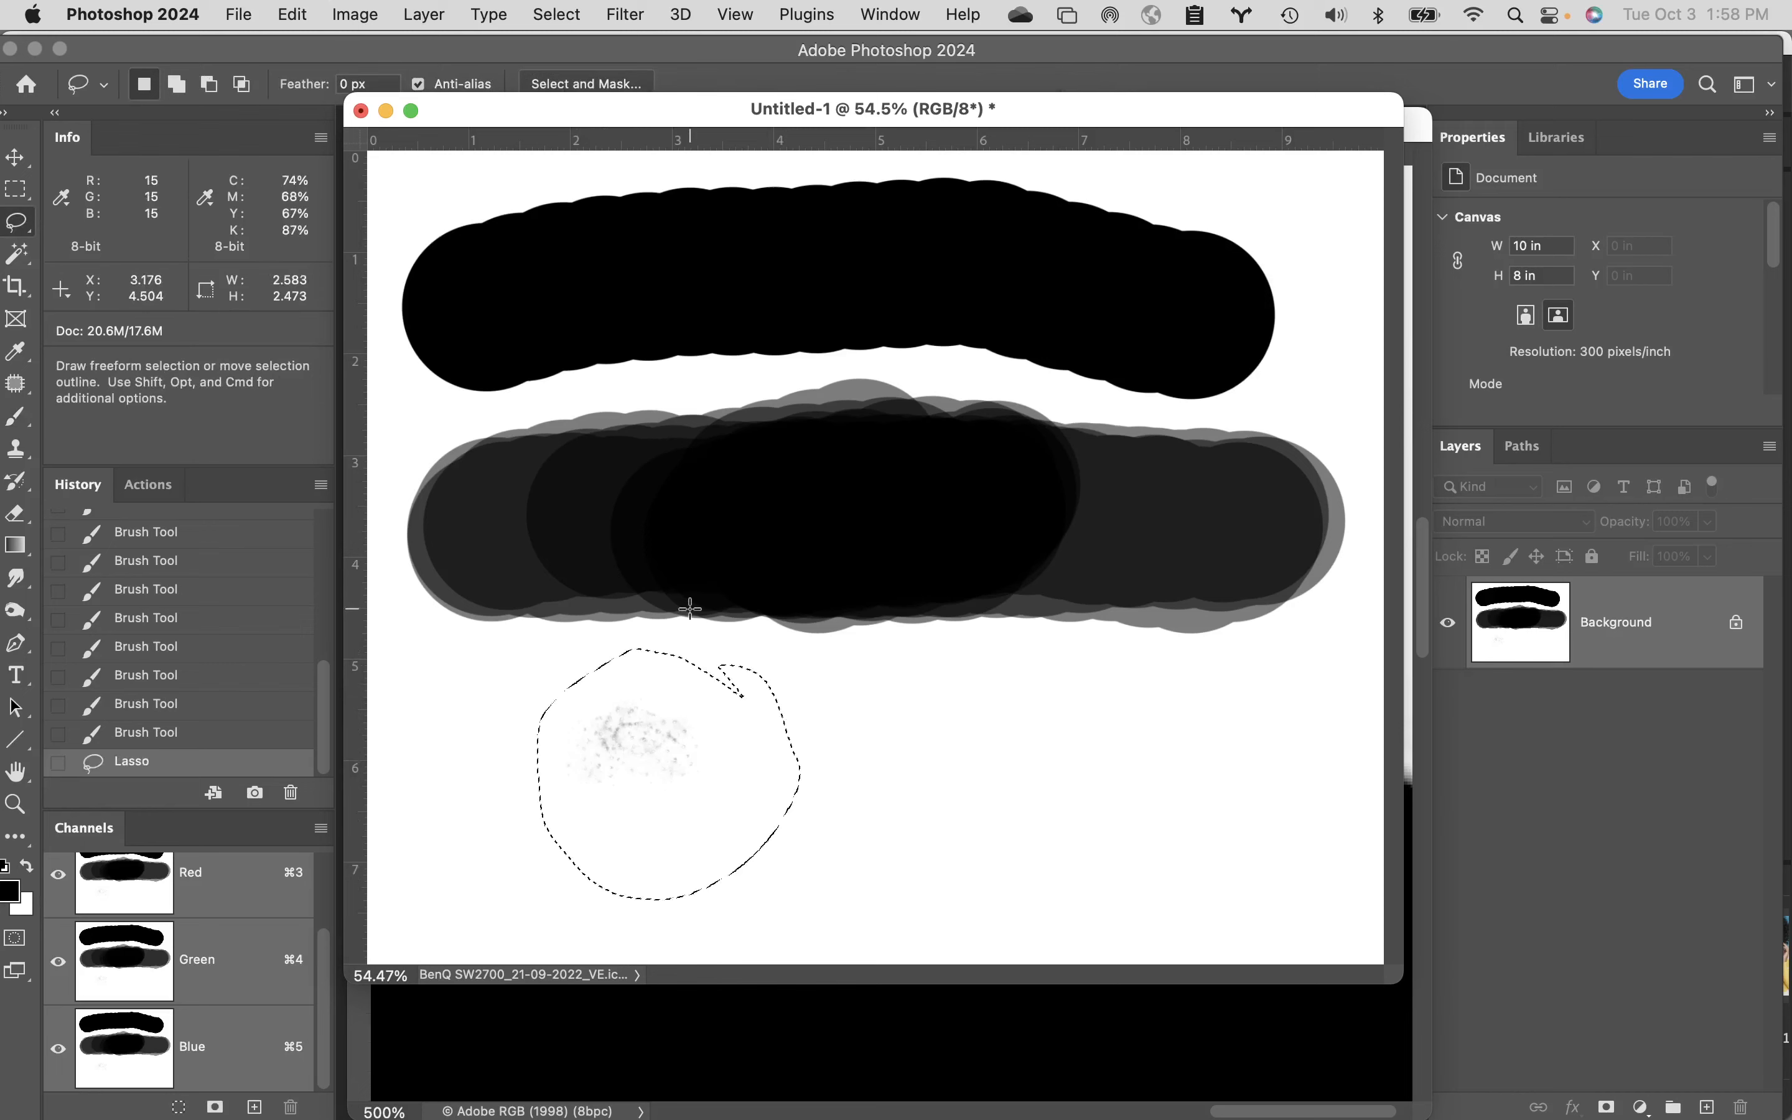
{"action": "key", "text": "super+BackSpace"}
{"action": "key", "text": "super+d"}
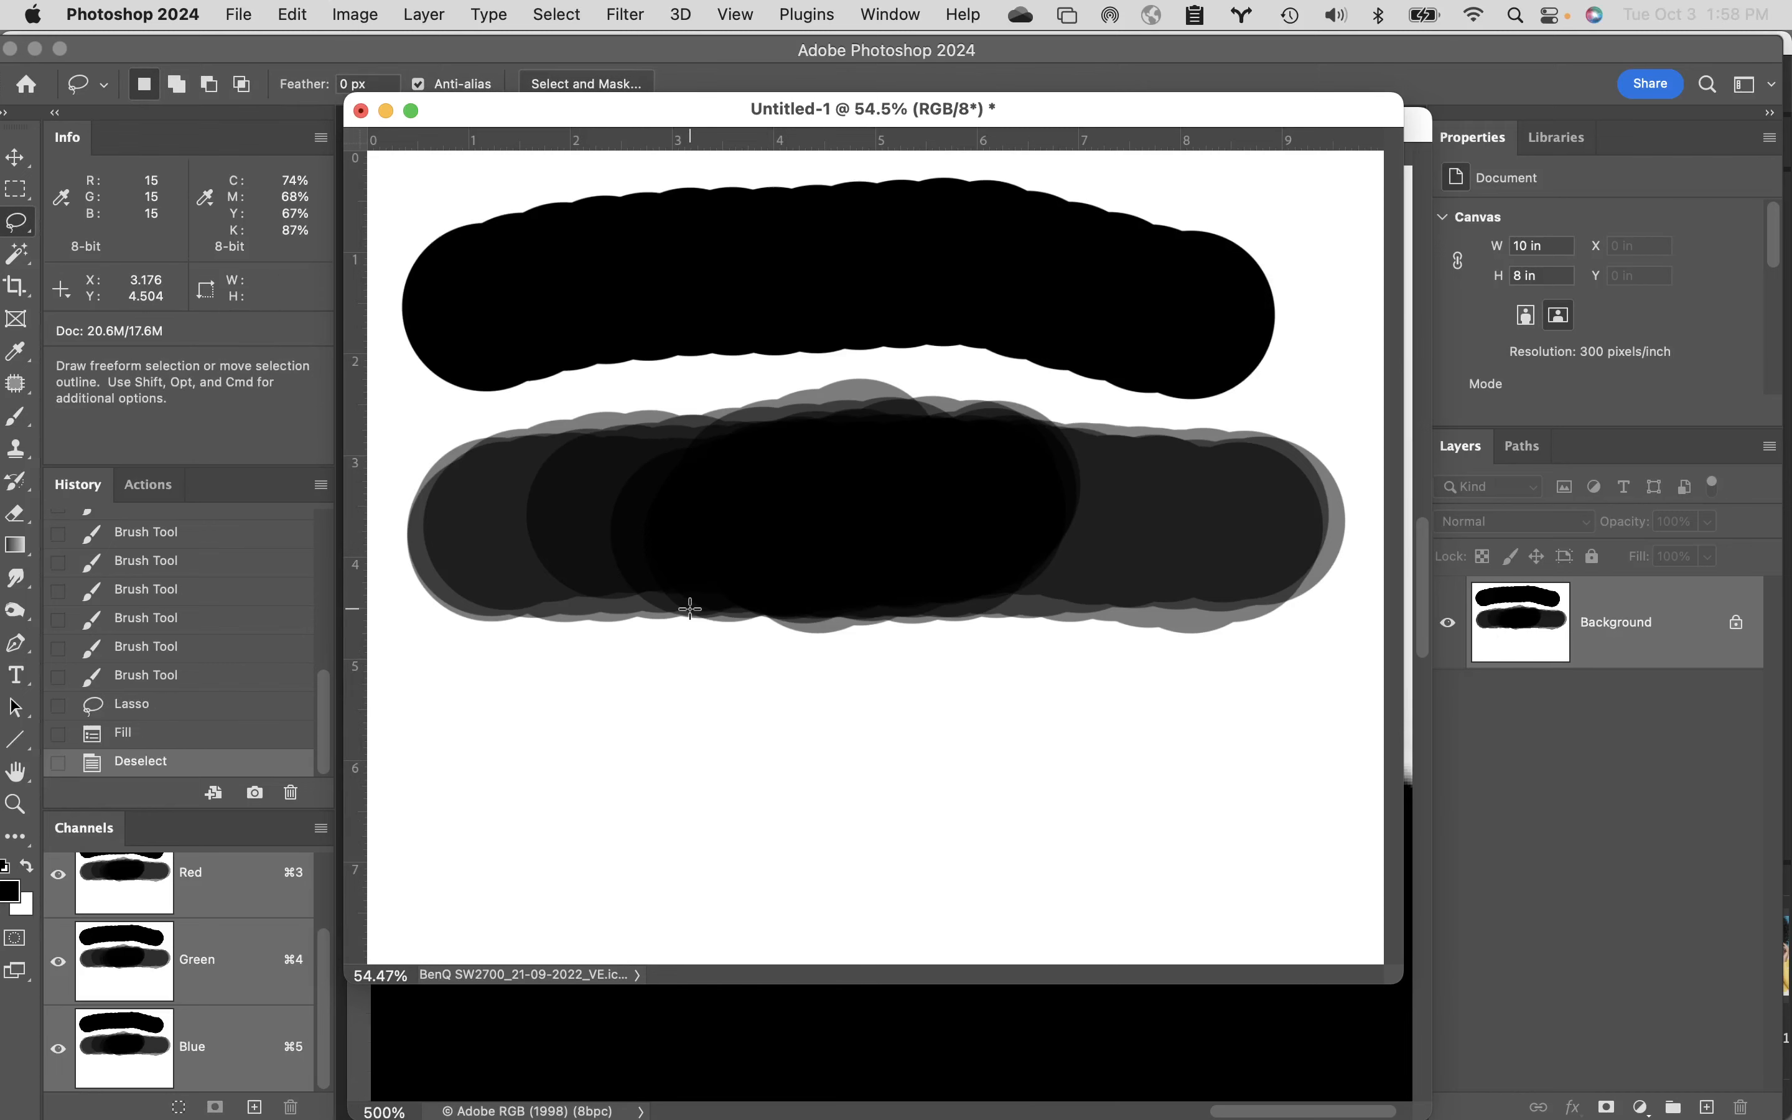
- Paint back and forth with the low-flow brush in the empty area below the gray band, building the stroke up to black
{"action": "key", "text": "b"}
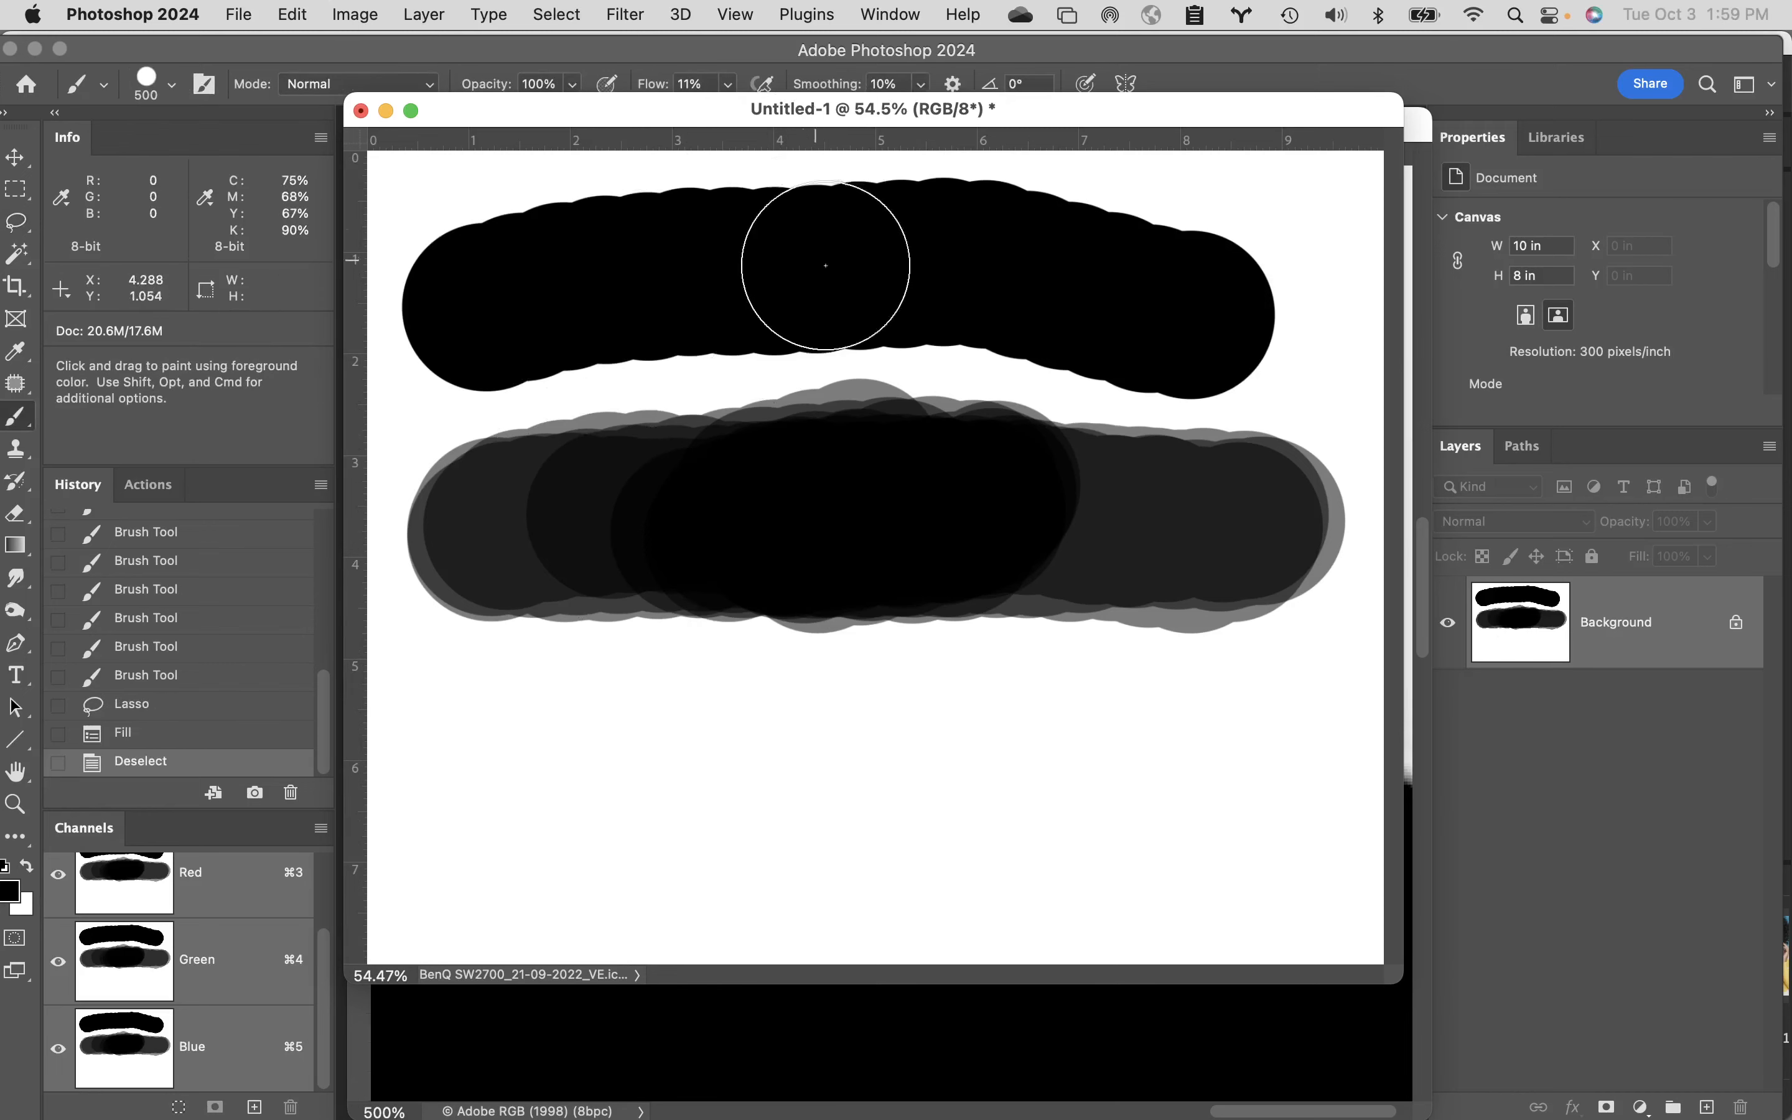
{"action": "left_click_drag", "start_coordinate": [688, 119], "coordinate": [692, 133]}
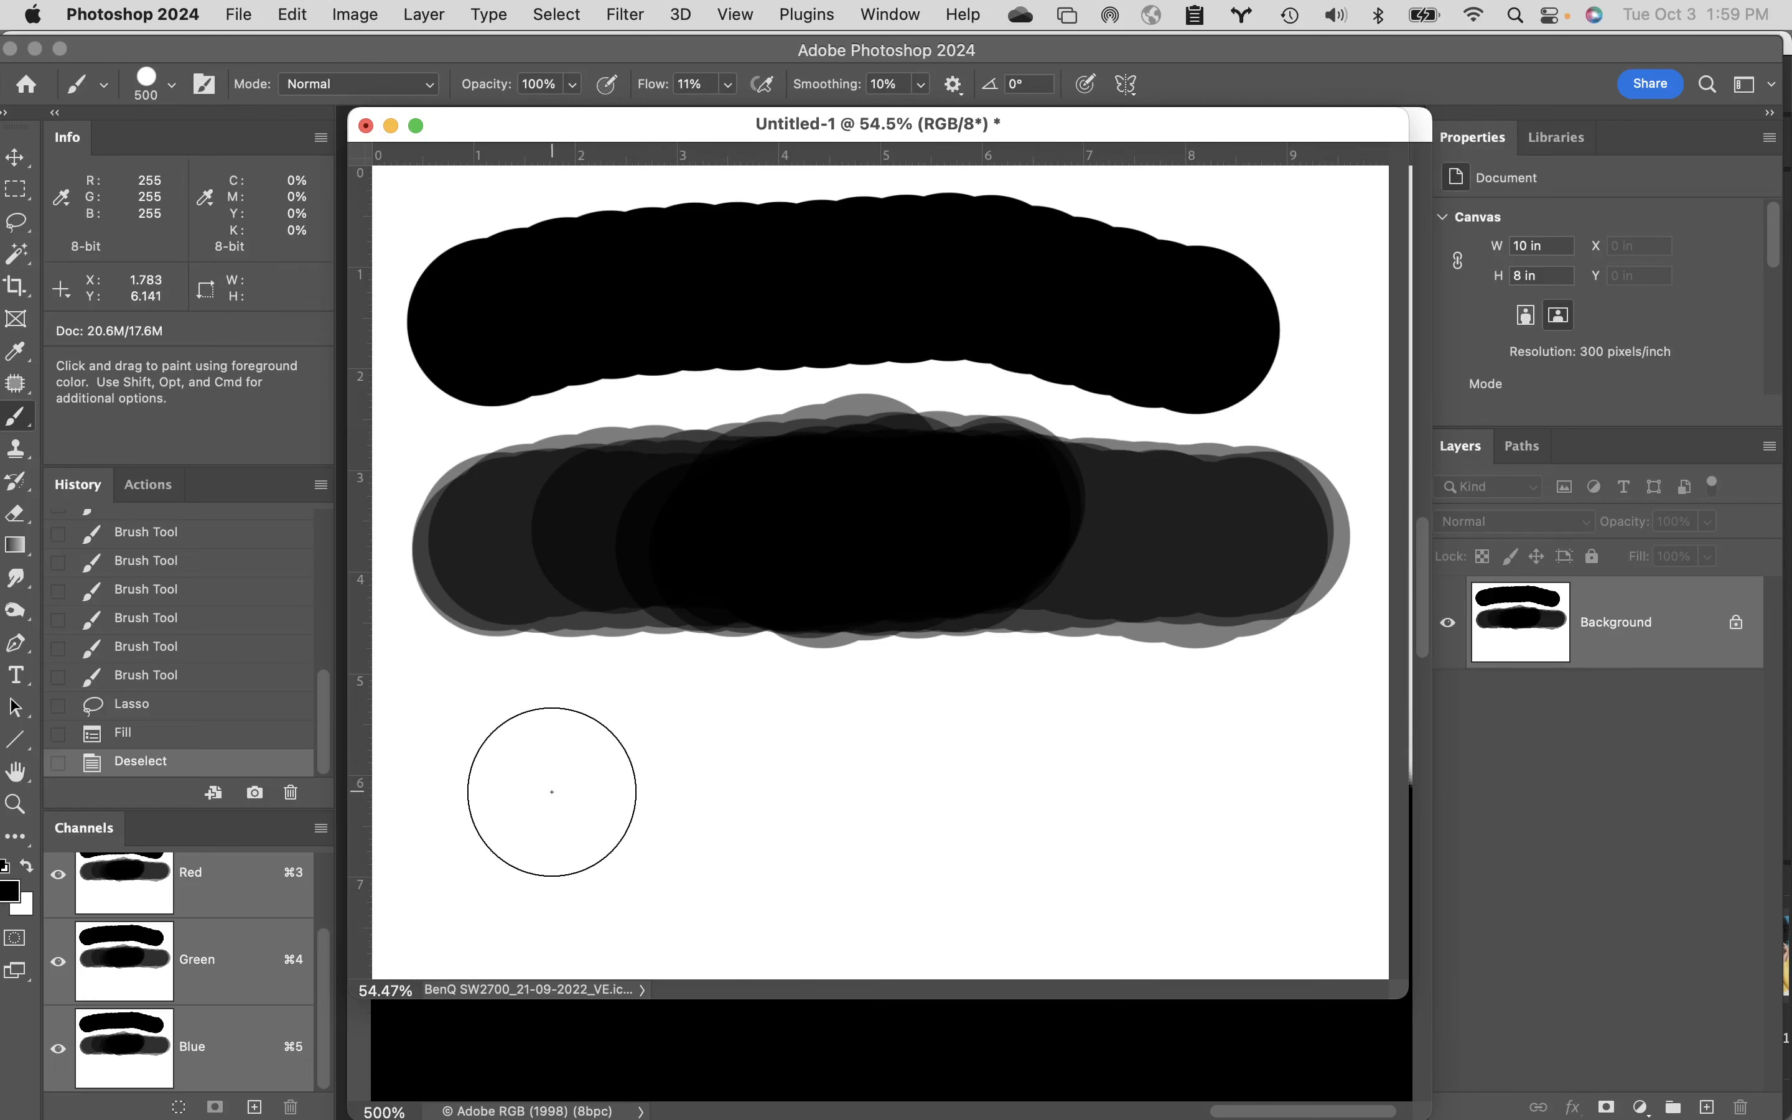
{"action": "mouse_move", "coordinate": [552, 787]}
{"action": "left_mouse_down"}
{"action": "mouse_move", "coordinate": [923, 796]}
{"action": "mouse_move", "coordinate": [1067, 771]}
{"action": "mouse_move", "coordinate": [1189, 789]}
{"action": "mouse_move", "coordinate": [1033, 759]}
{"action": "mouse_move", "coordinate": [780, 790]}
{"action": "mouse_move", "coordinate": [560, 770]}
{"action": "mouse_move", "coordinate": [802, 790]}
{"action": "mouse_move", "coordinate": [1174, 775]}
{"action": "mouse_move", "coordinate": [601, 793]}
{"action": "mouse_move", "coordinate": [565, 787]}
{"action": "mouse_move", "coordinate": [1187, 773]}
{"action": "mouse_move", "coordinate": [555, 806]}
{"action": "mouse_move", "coordinate": [1127, 775]}
{"action": "mouse_move", "coordinate": [759, 771]}
{"action": "mouse_move", "coordinate": [562, 794]}
{"action": "mouse_move", "coordinate": [1097, 767]}
{"action": "mouse_move", "coordinate": [602, 793]}
{"action": "mouse_move", "coordinate": [893, 796]}
{"action": "mouse_move", "coordinate": [1054, 775]}
{"action": "mouse_move", "coordinate": [623, 784]}
{"action": "mouse_move", "coordinate": [1066, 799]}
{"action": "mouse_move", "coordinate": [1044, 804]}
{"action": "mouse_move", "coordinate": [614, 787]}
{"action": "left_mouse_up"}
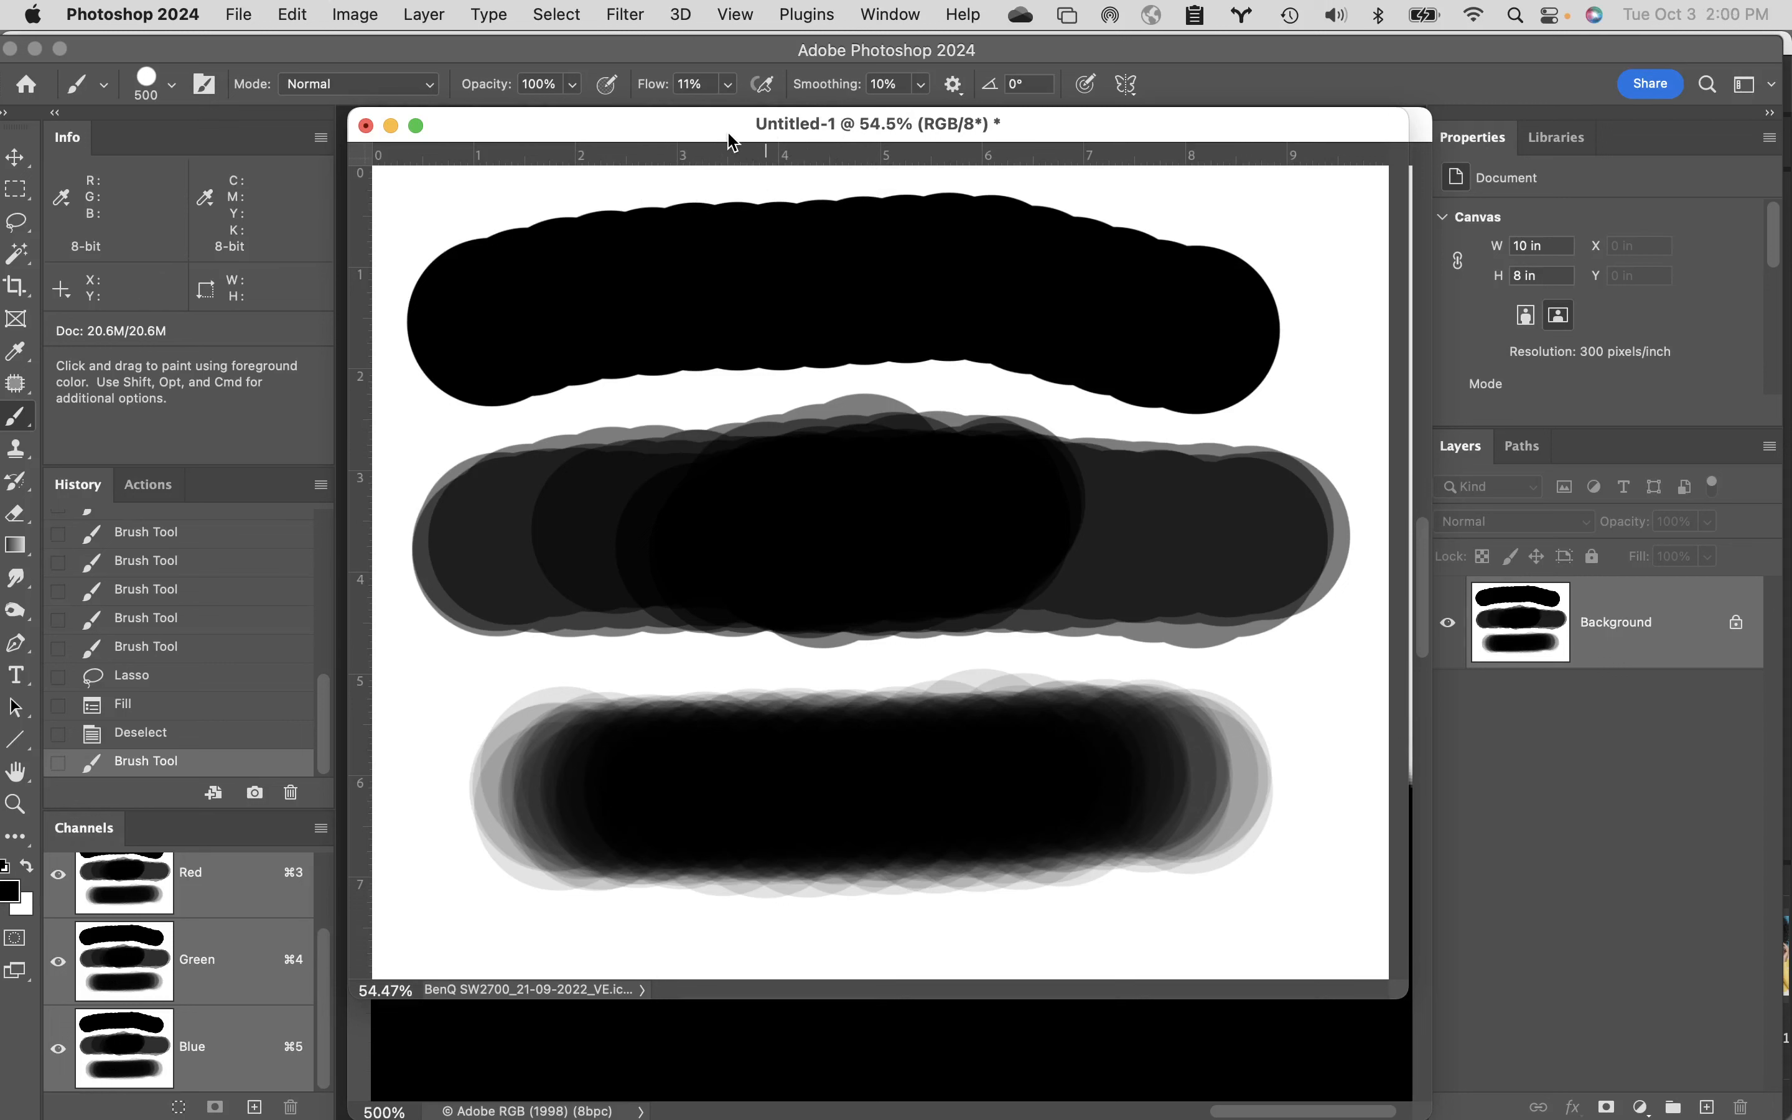
- Fill the whole canvas with white and paint a back-and-forth low-flow stroke across its upper part
{"action": "key", "text": "super+BackSpace"}
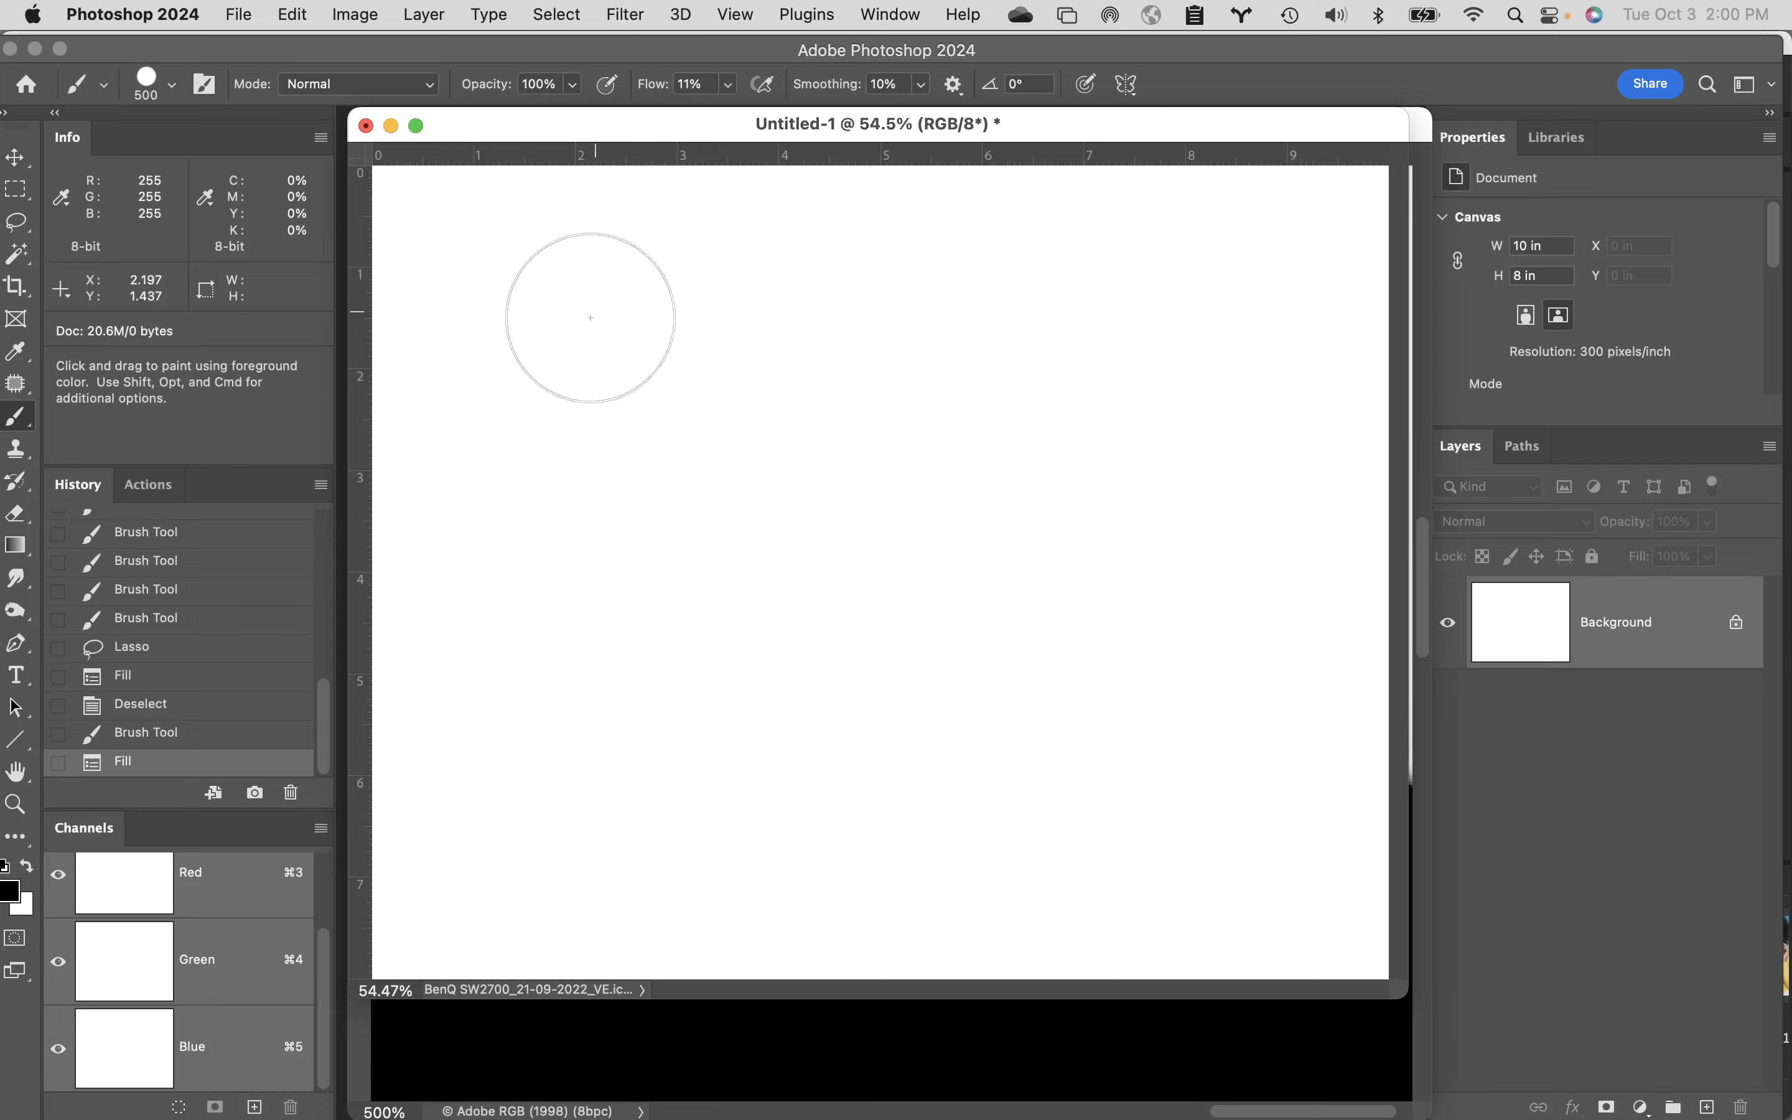
{"action": "mouse_move", "coordinate": [516, 316]}
{"action": "left_mouse_down"}
{"action": "mouse_move", "coordinate": [569, 302]}
{"action": "mouse_move", "coordinate": [1174, 345]}
{"action": "mouse_move", "coordinate": [529, 326]}
{"action": "mouse_move", "coordinate": [1092, 311]}
{"action": "mouse_move", "coordinate": [667, 304]}
{"action": "mouse_move", "coordinate": [932, 315]}
{"action": "mouse_move", "coordinate": [583, 353]}
{"action": "mouse_move", "coordinate": [1020, 352]}
{"action": "mouse_move", "coordinate": [586, 307]}
{"action": "mouse_move", "coordinate": [1049, 313]}
{"action": "mouse_move", "coordinate": [970, 302]}
{"action": "mouse_move", "coordinate": [962, 326]}
{"action": "mouse_move", "coordinate": [873, 318]}
{"action": "left_mouse_up"}
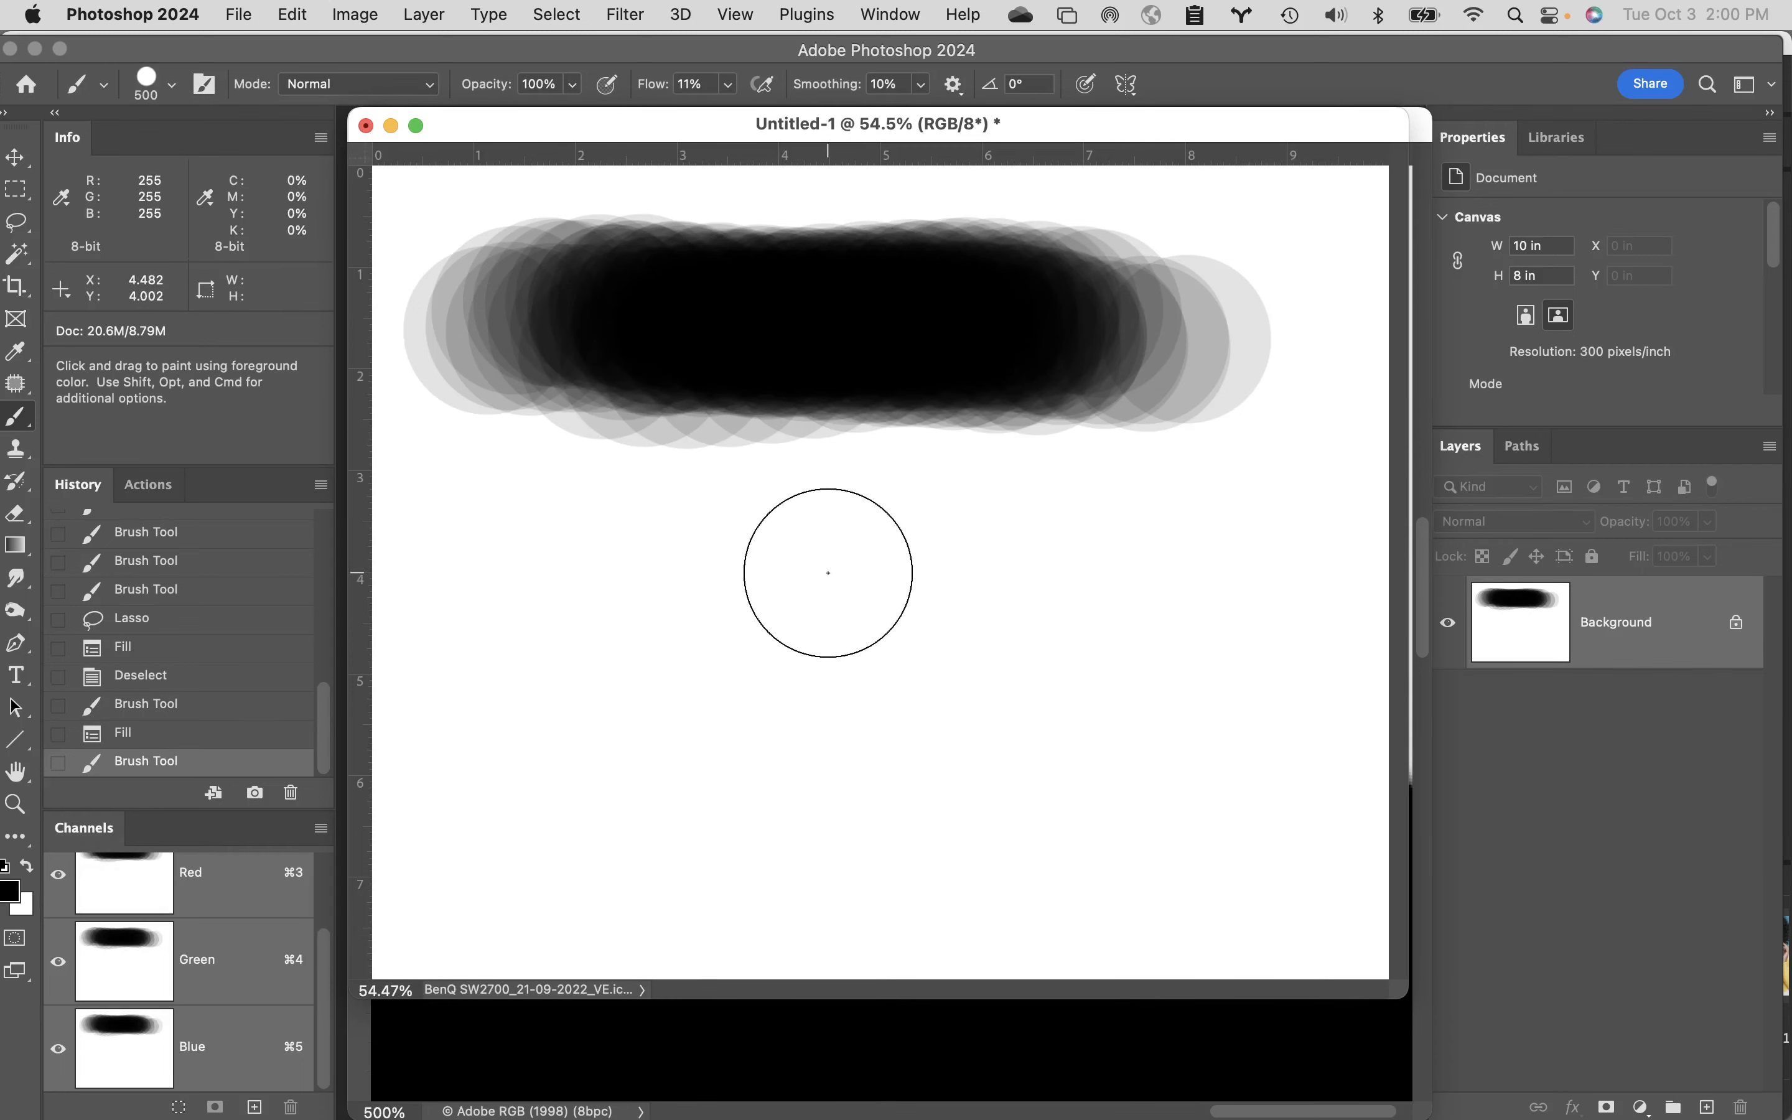
- Paint a light dab in the middle of the canvas, and build up a dark dab below it with airbrush-style build-up enabled
{"action": "left_click", "coordinate": [826, 567]}
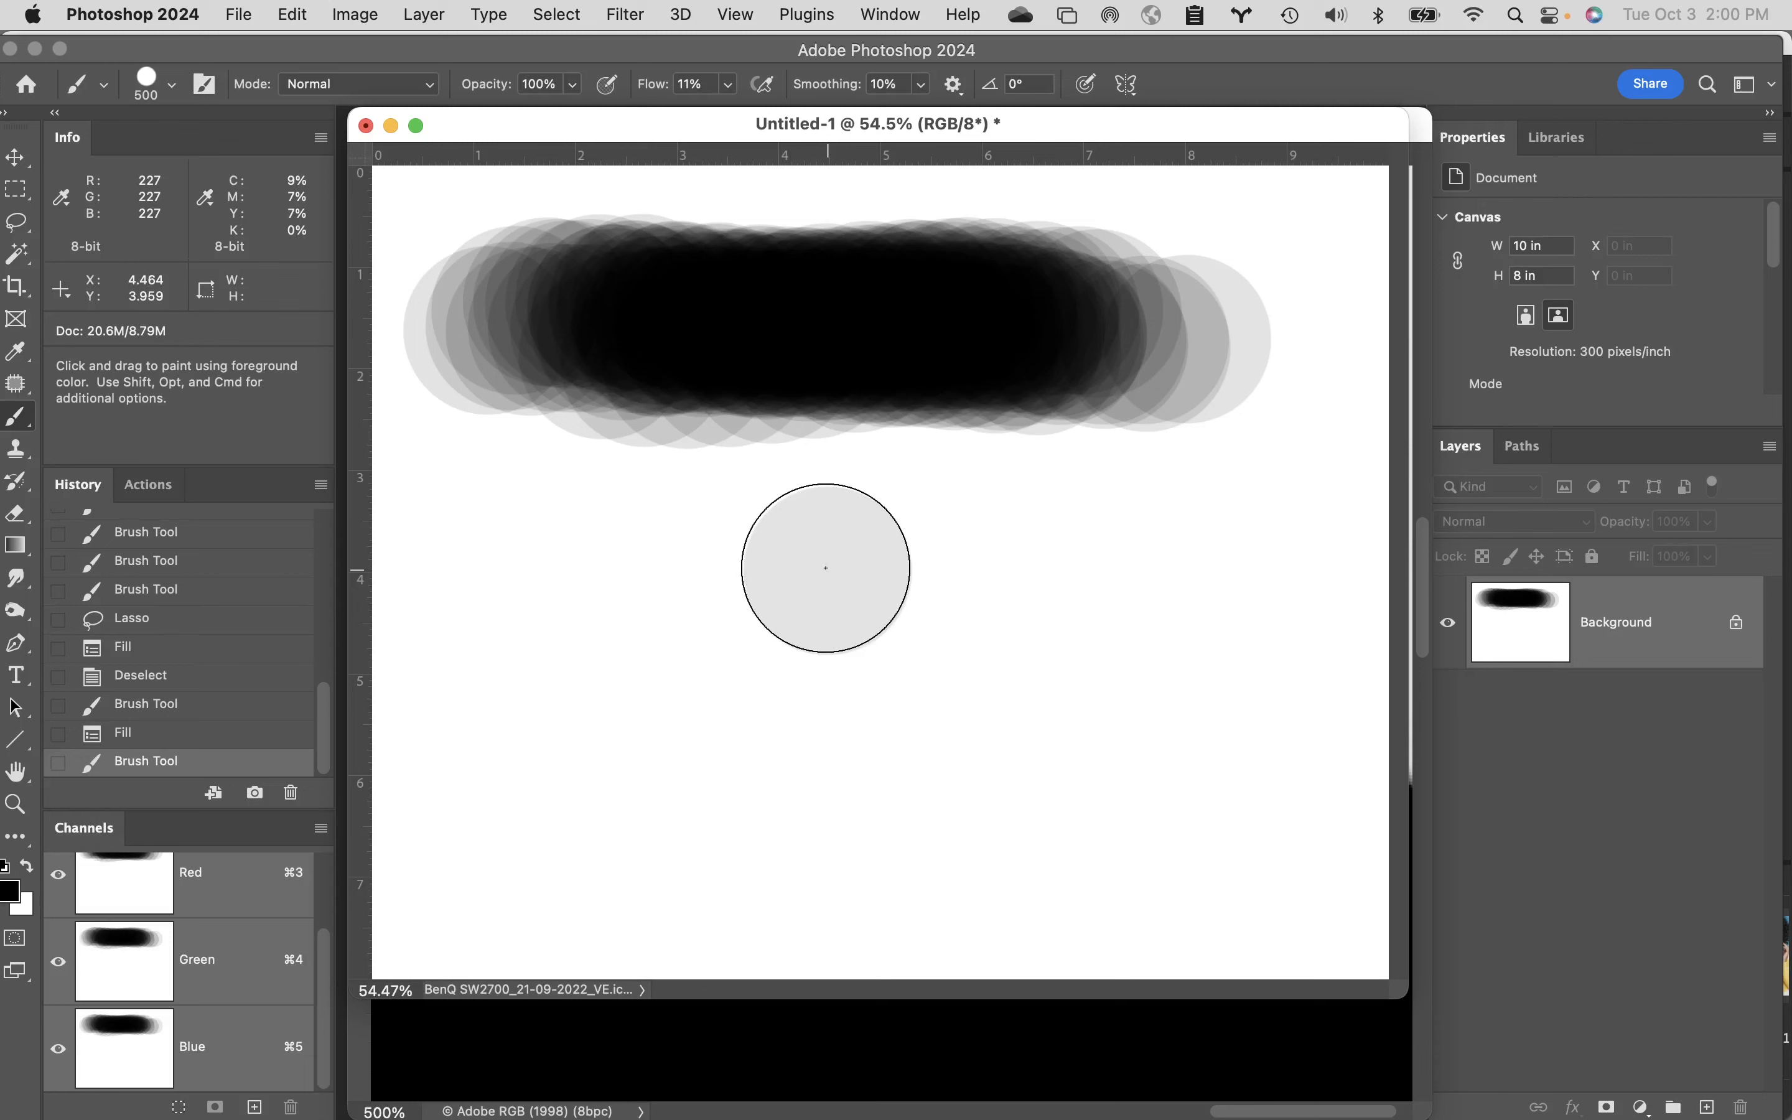
{"action": "left_click", "coordinate": [826, 568]}
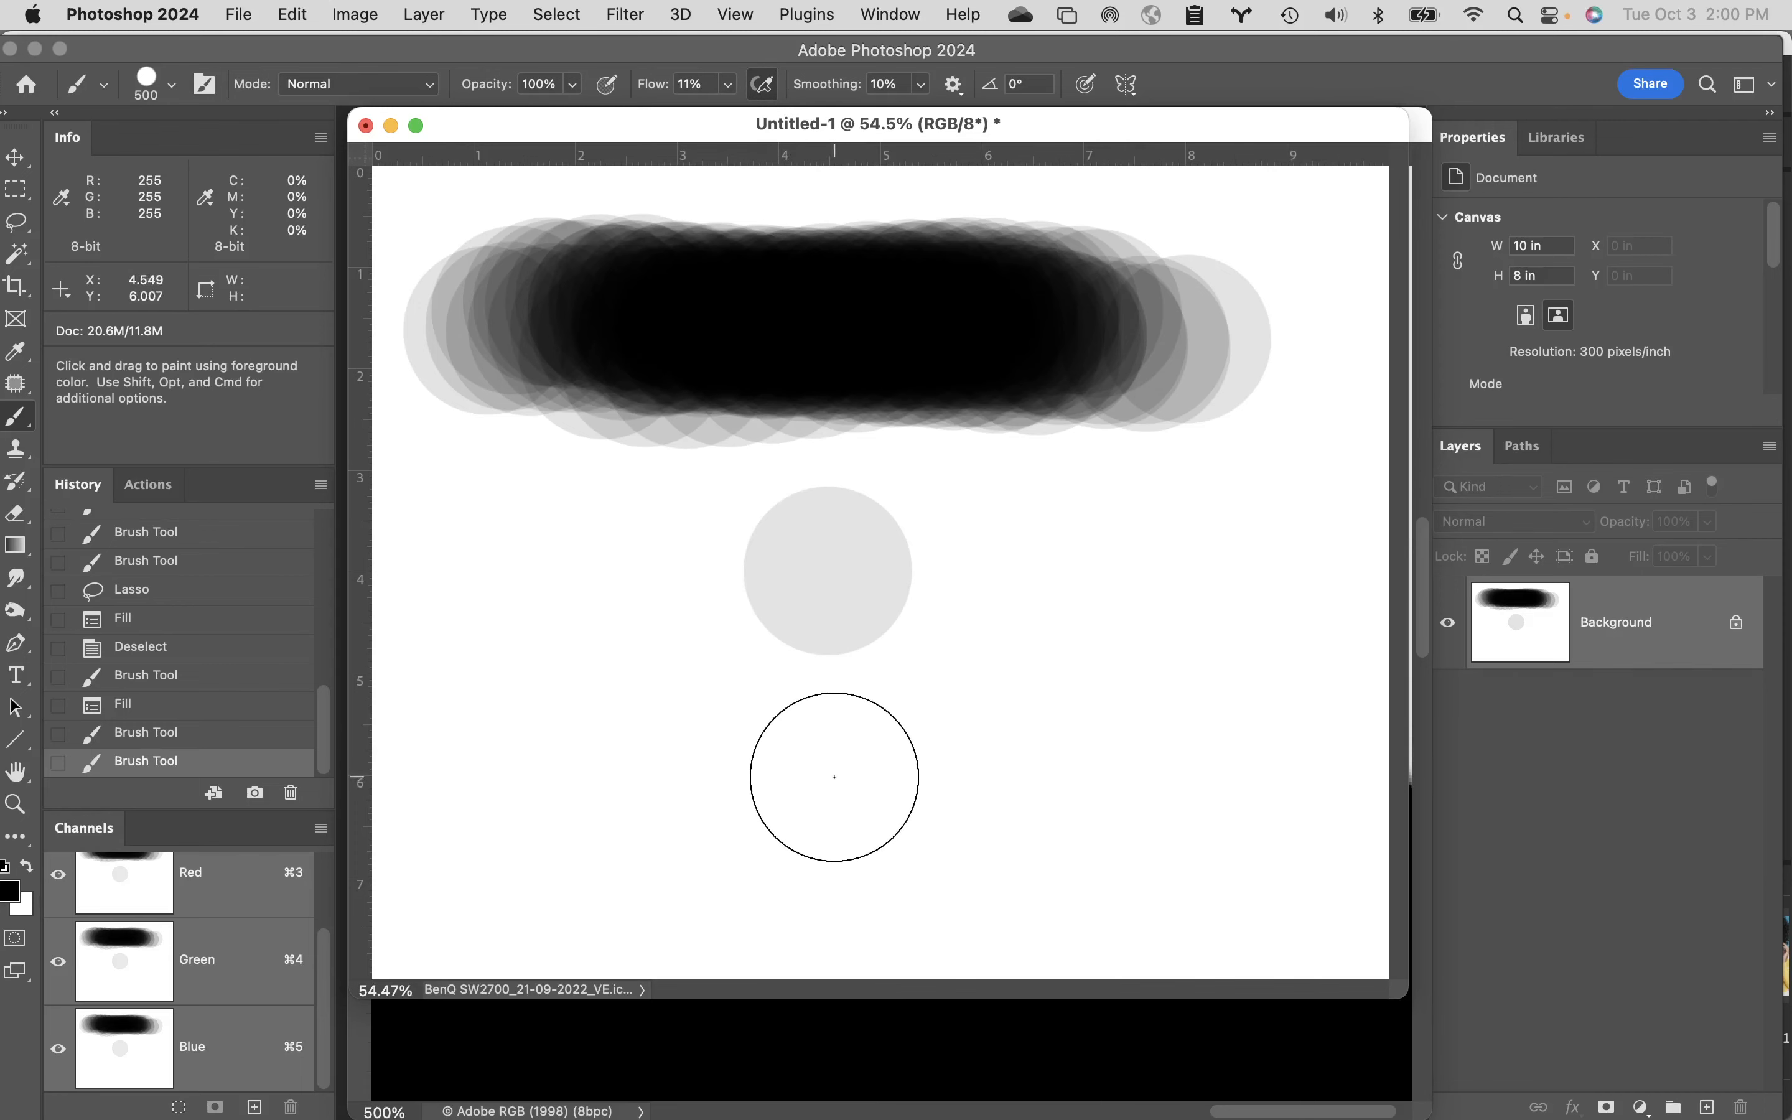
{"action": "left_click_drag", "start_coordinate": [836, 782], "coordinate": [834, 781]}
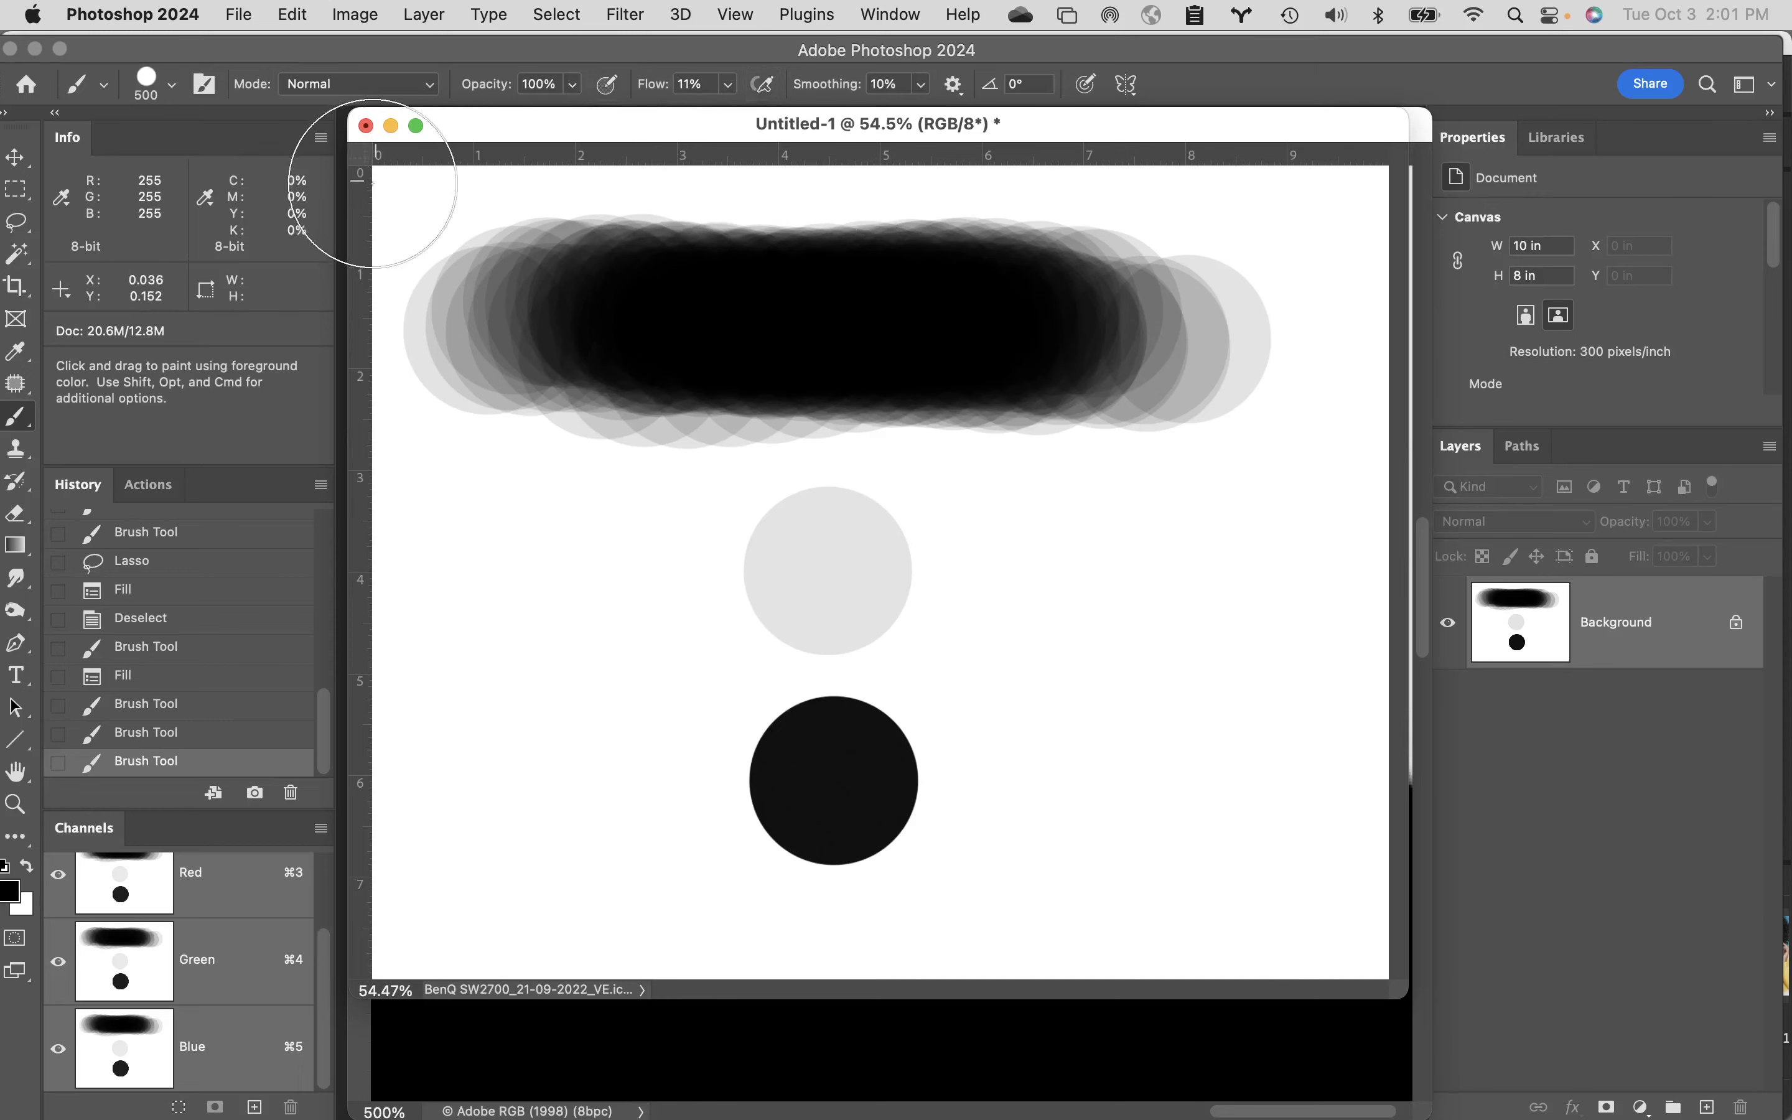
- Close the Untitled-1 practice document without saving it
{"action": "left_click", "coordinate": [366, 127]}
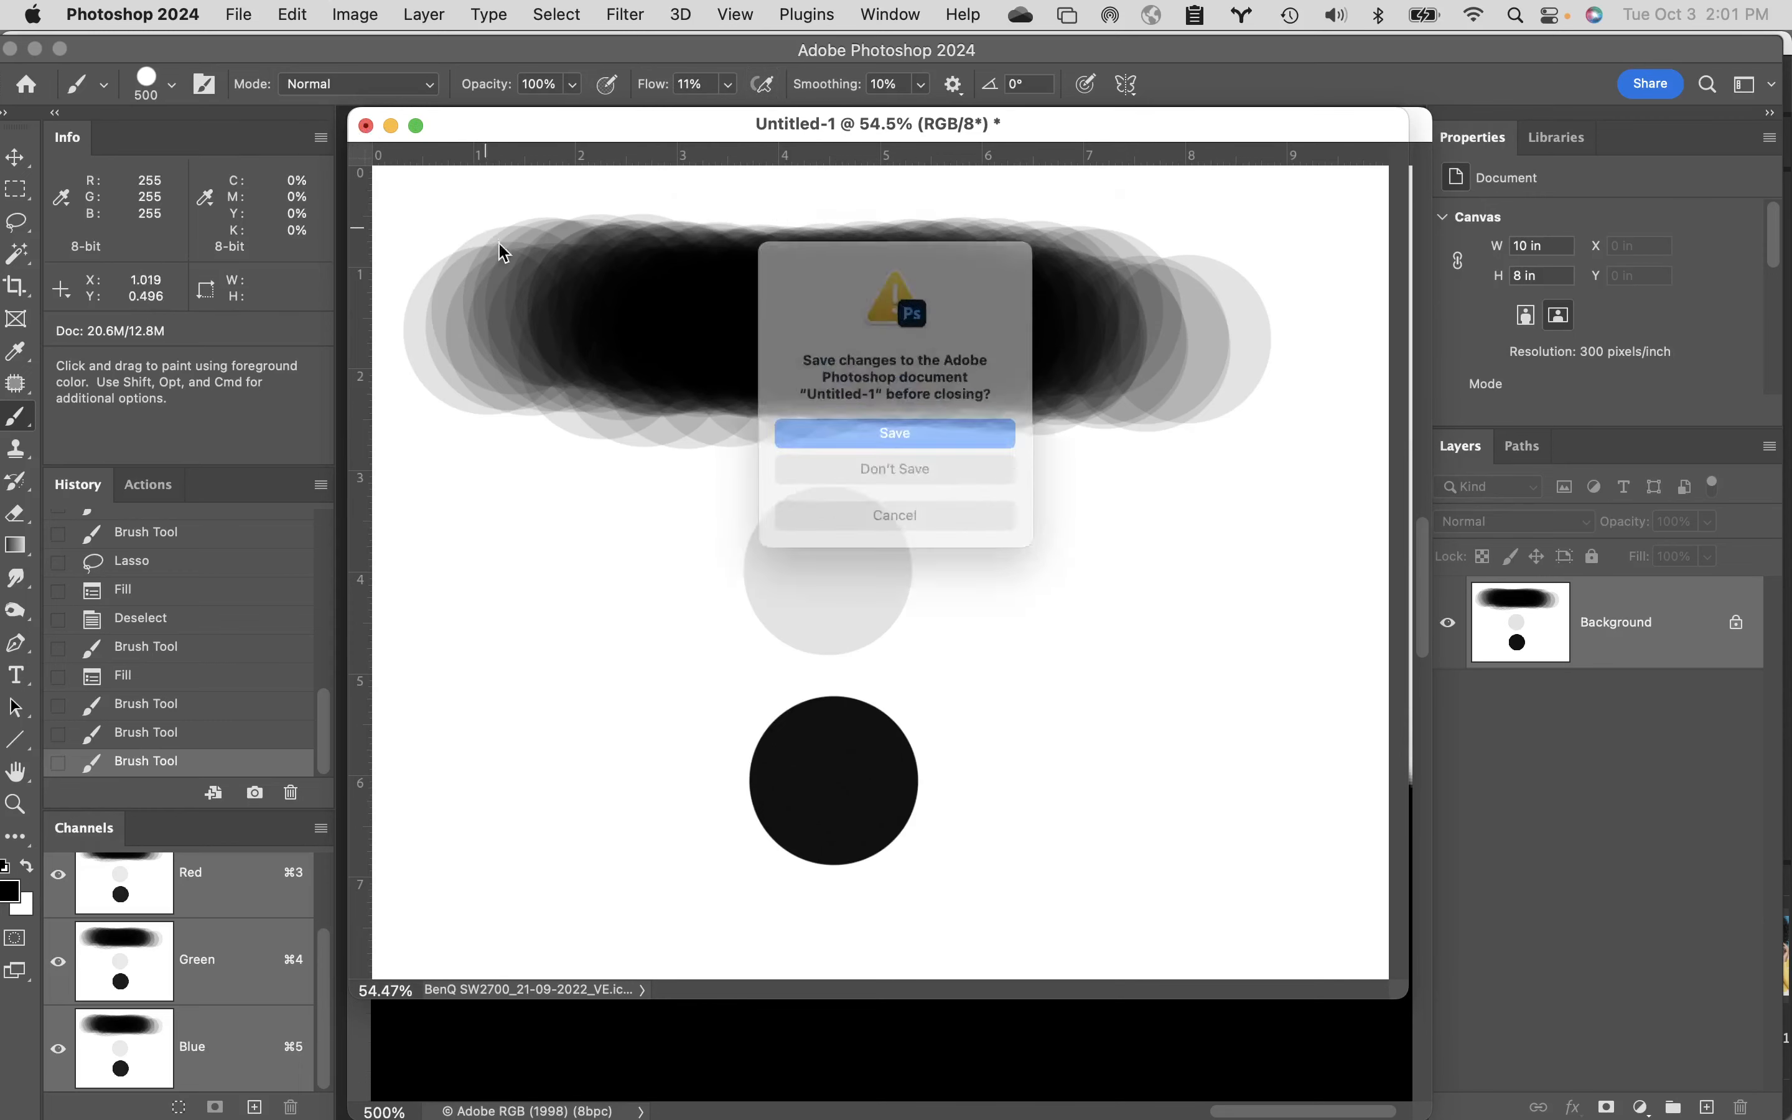
{"action": "left_click", "coordinate": [866, 483]}
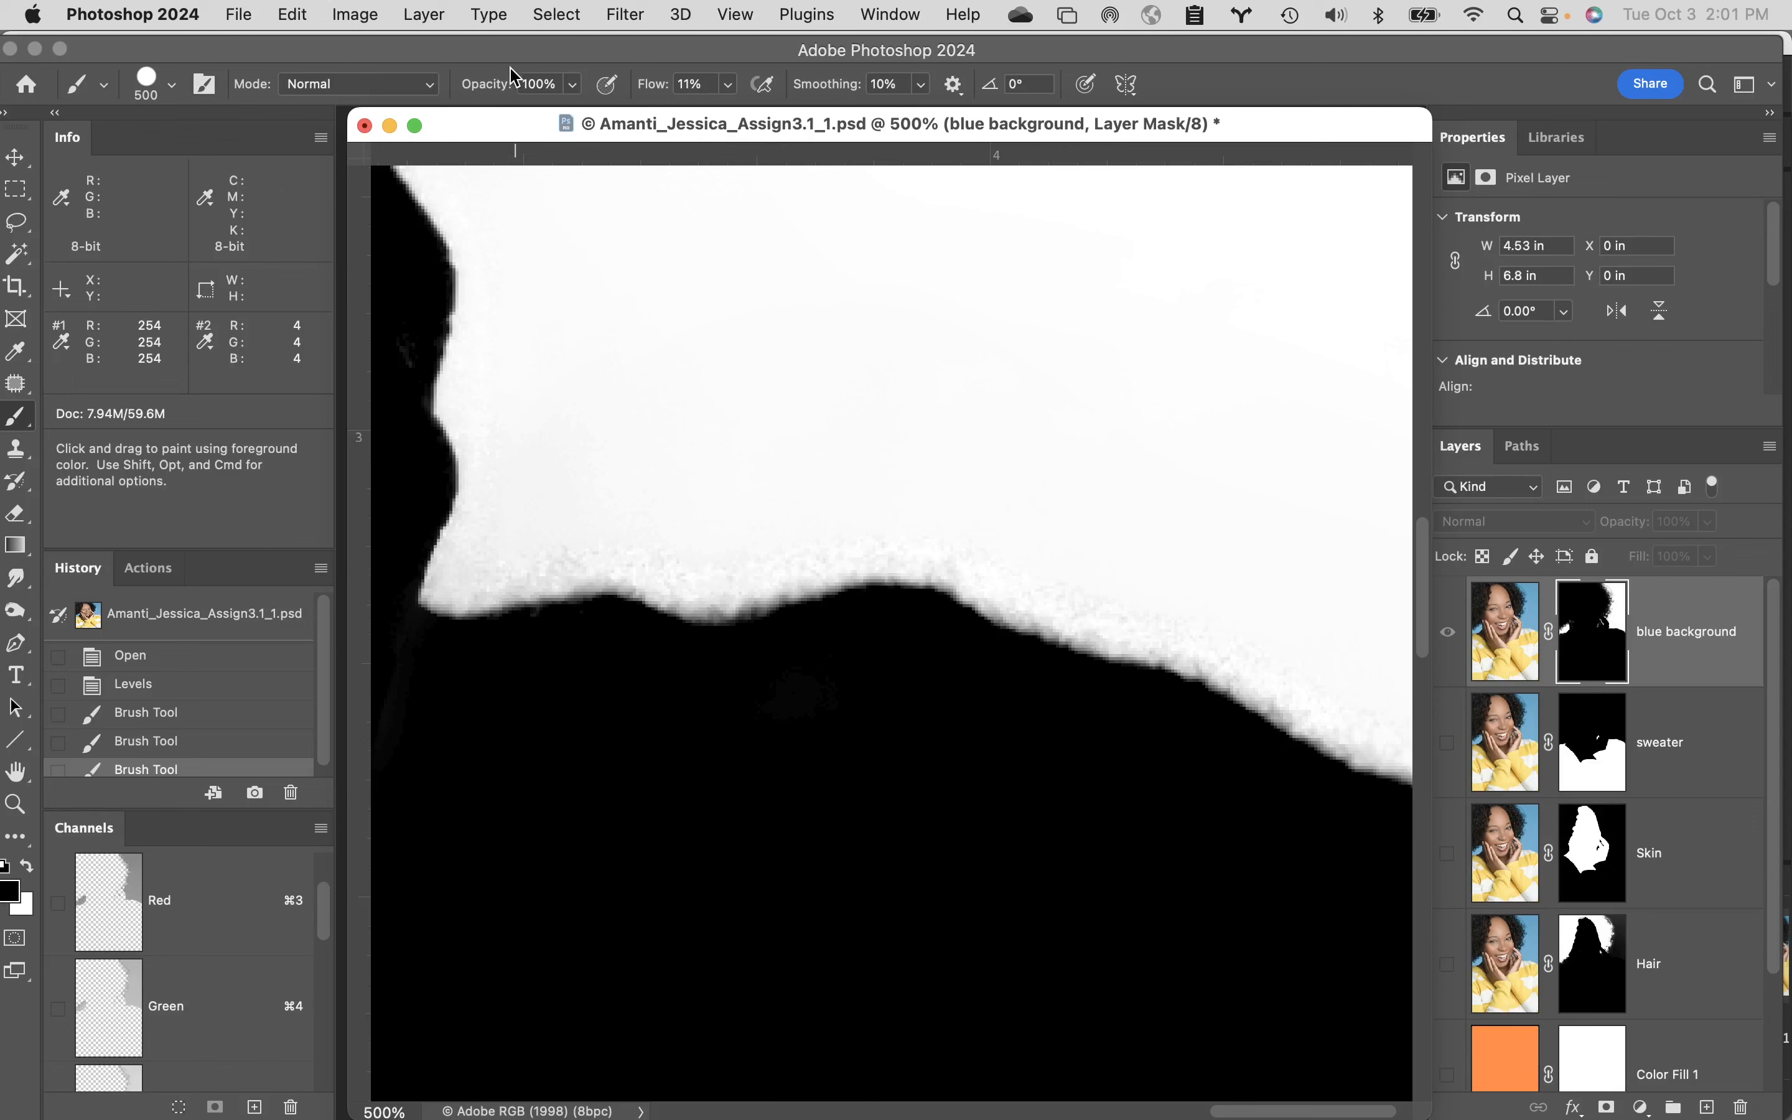
- Set the brush flow to 100% and the opacity to 42%
{"action": "left_click_drag", "start_coordinate": [652, 94], "coordinate": [870, 80]}
{"action": "left_click_drag", "start_coordinate": [648, 86], "coordinate": [670, 82]}
{"action": "left_click_drag", "start_coordinate": [487, 88], "coordinate": [439, 89]}
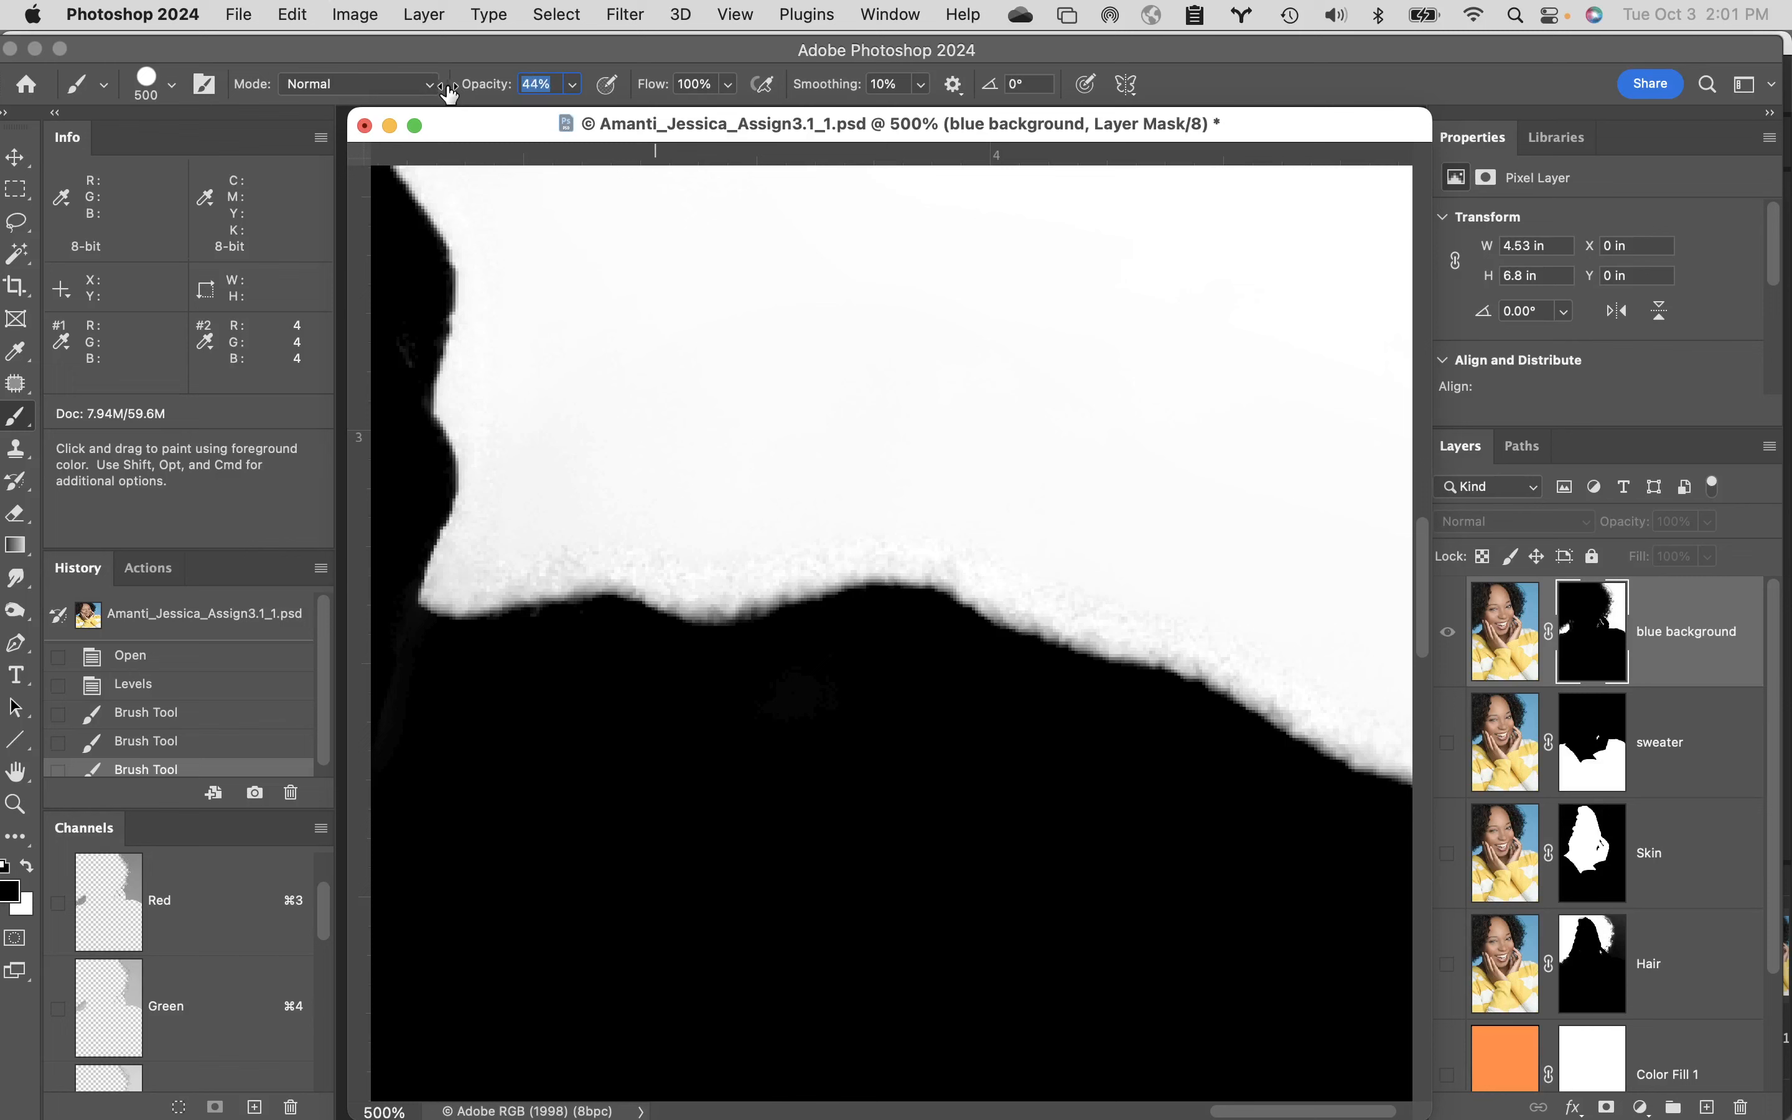
{"action": "left_click_drag", "start_coordinate": [449, 92], "coordinate": [447, 90]}
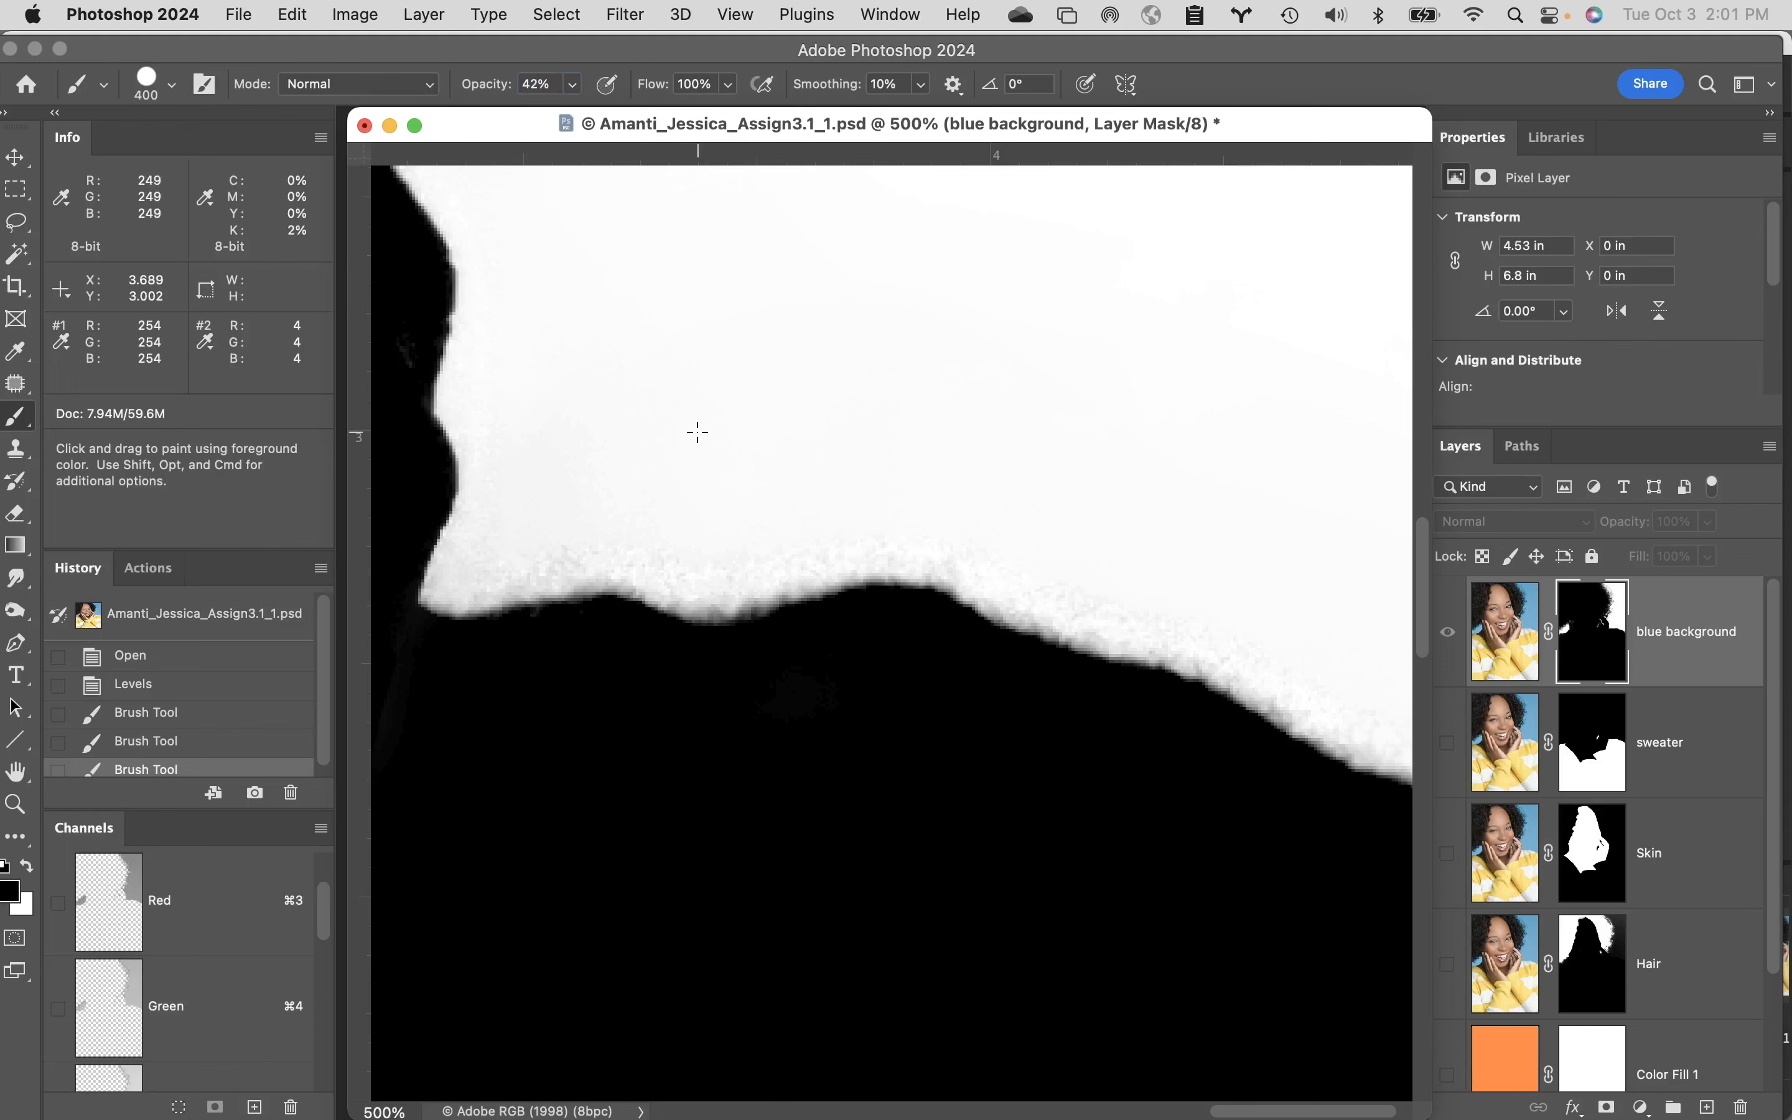
- Reduce the brush size to 30 px for retouching the blue background layer mask
{"action": "key", "text": "bracketleft"}
{"action": "key", "text": "bracketleft"}
{"action": "key", "text": "bracketleft"}
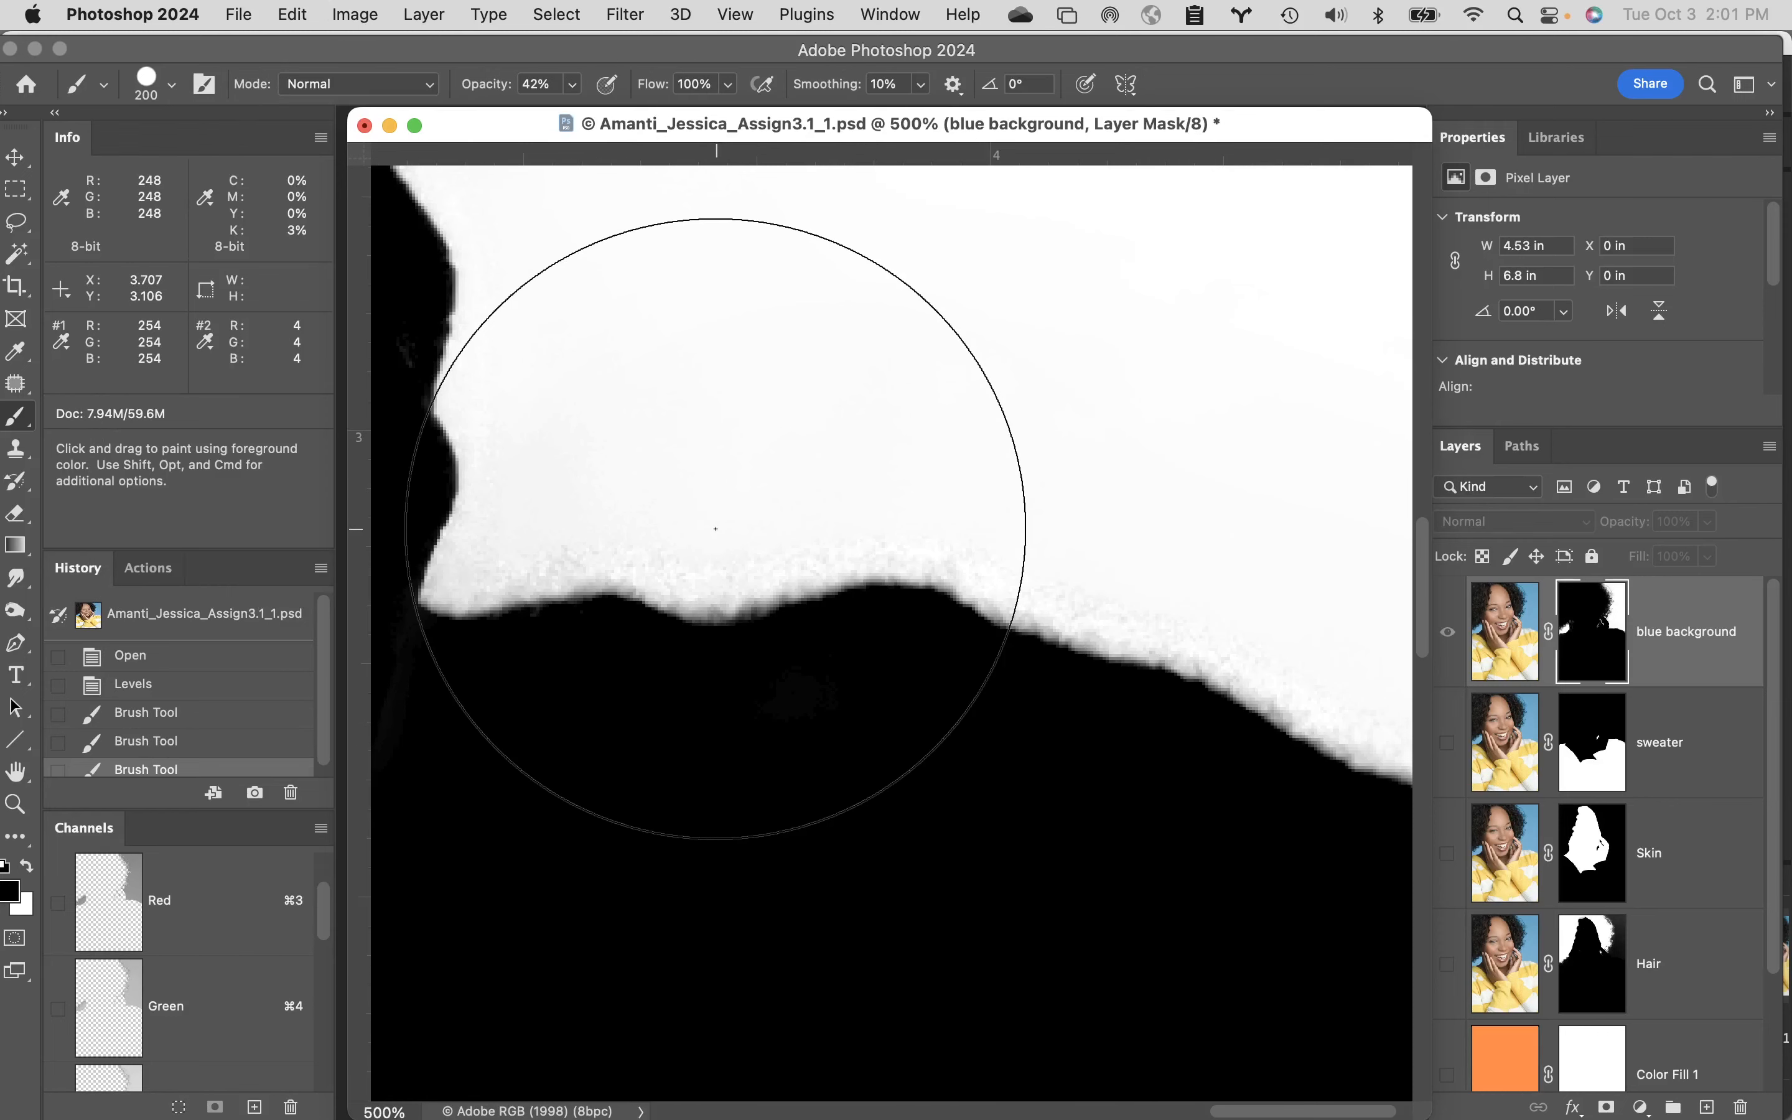
{"action": "key", "text": "bracketleft"}
{"action": "key", "text": "bracketleft"}
{"action": "key", "text": "bracketleft"}
{"action": "key", "text": "bracketleft"}
{"action": "key", "text": "bracketleft"}
{"action": "key", "text": "bracketleft"}
{"action": "key", "text": "bracketleft"}
{"action": "key", "text": "bracketleft"}
{"action": "key", "text": "bracketleft"}
{"action": "key", "text": "bracketleft"}
{"action": "key", "text": "bracketleft"}
{"action": "key", "text": "bracketleft"}
{"action": "key", "text": "bracketleft"}
{"action": "key", "text": "bracketleft"}
{"action": "key", "text": "bracketleft"}
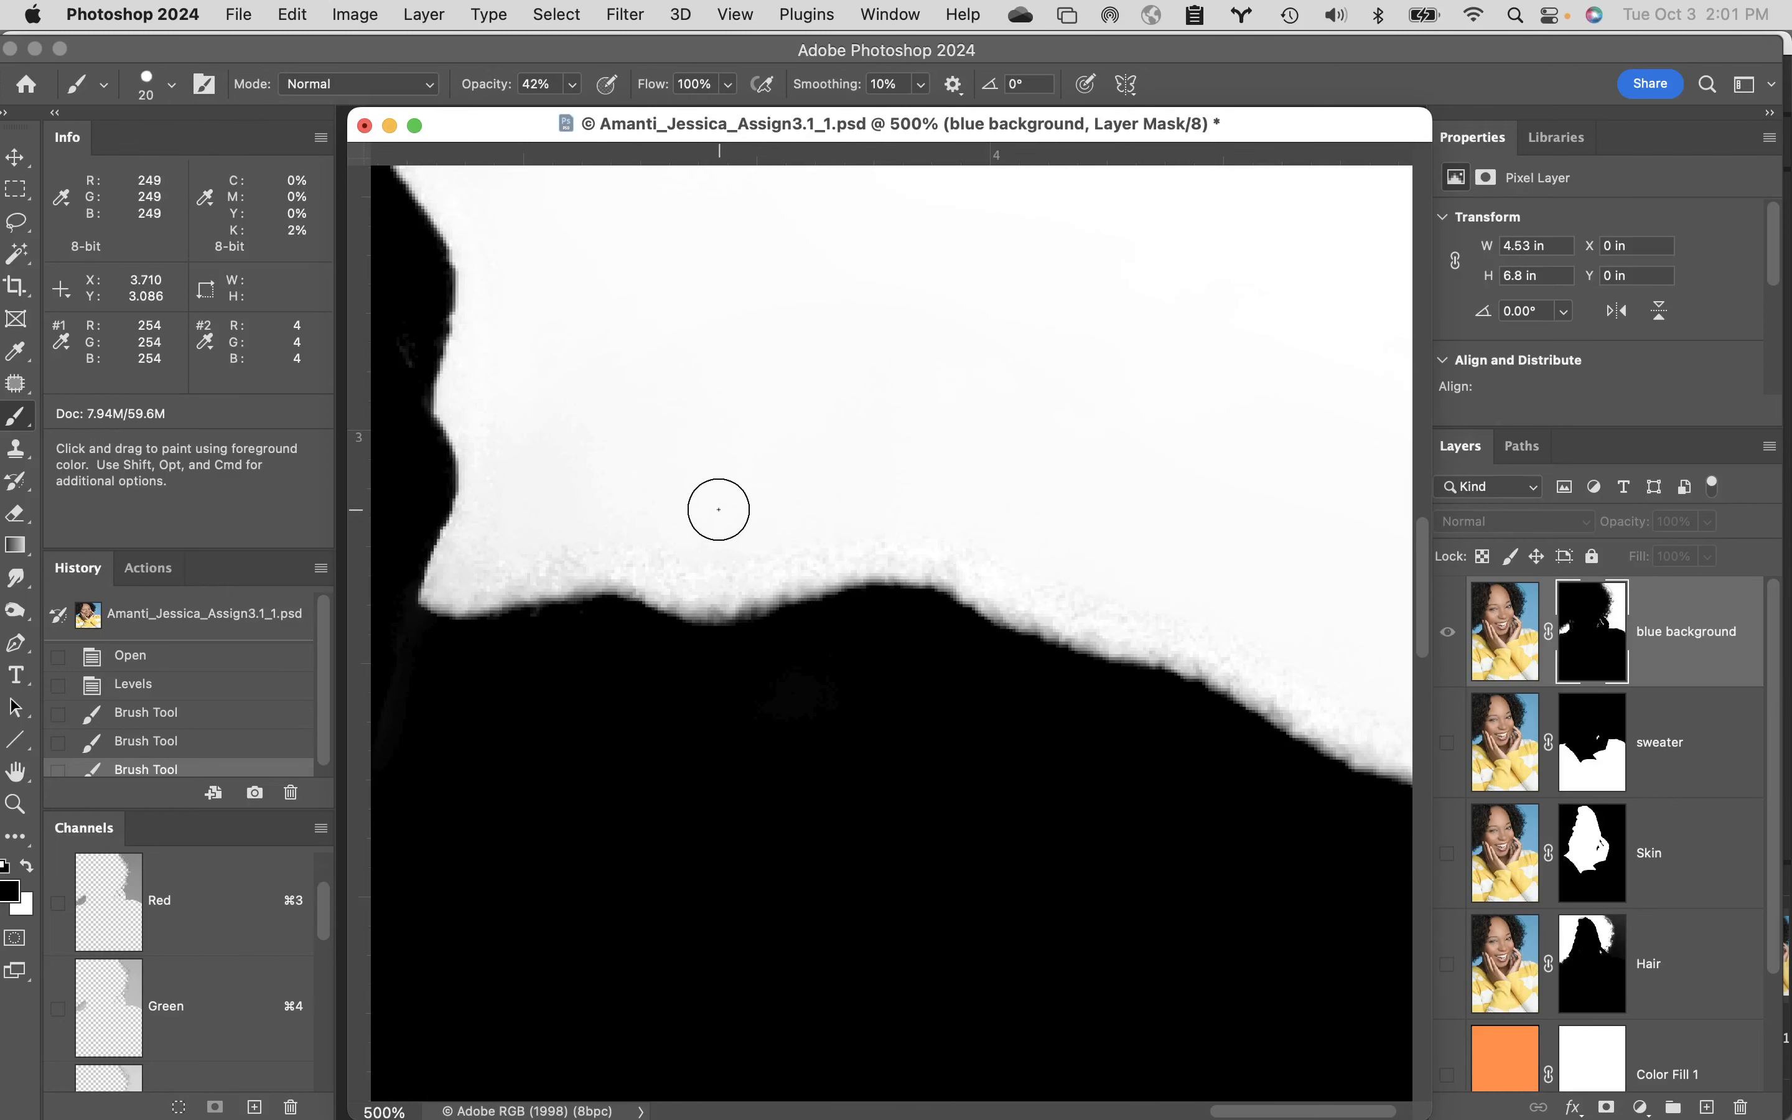
{"action": "key", "text": "bracketright"}
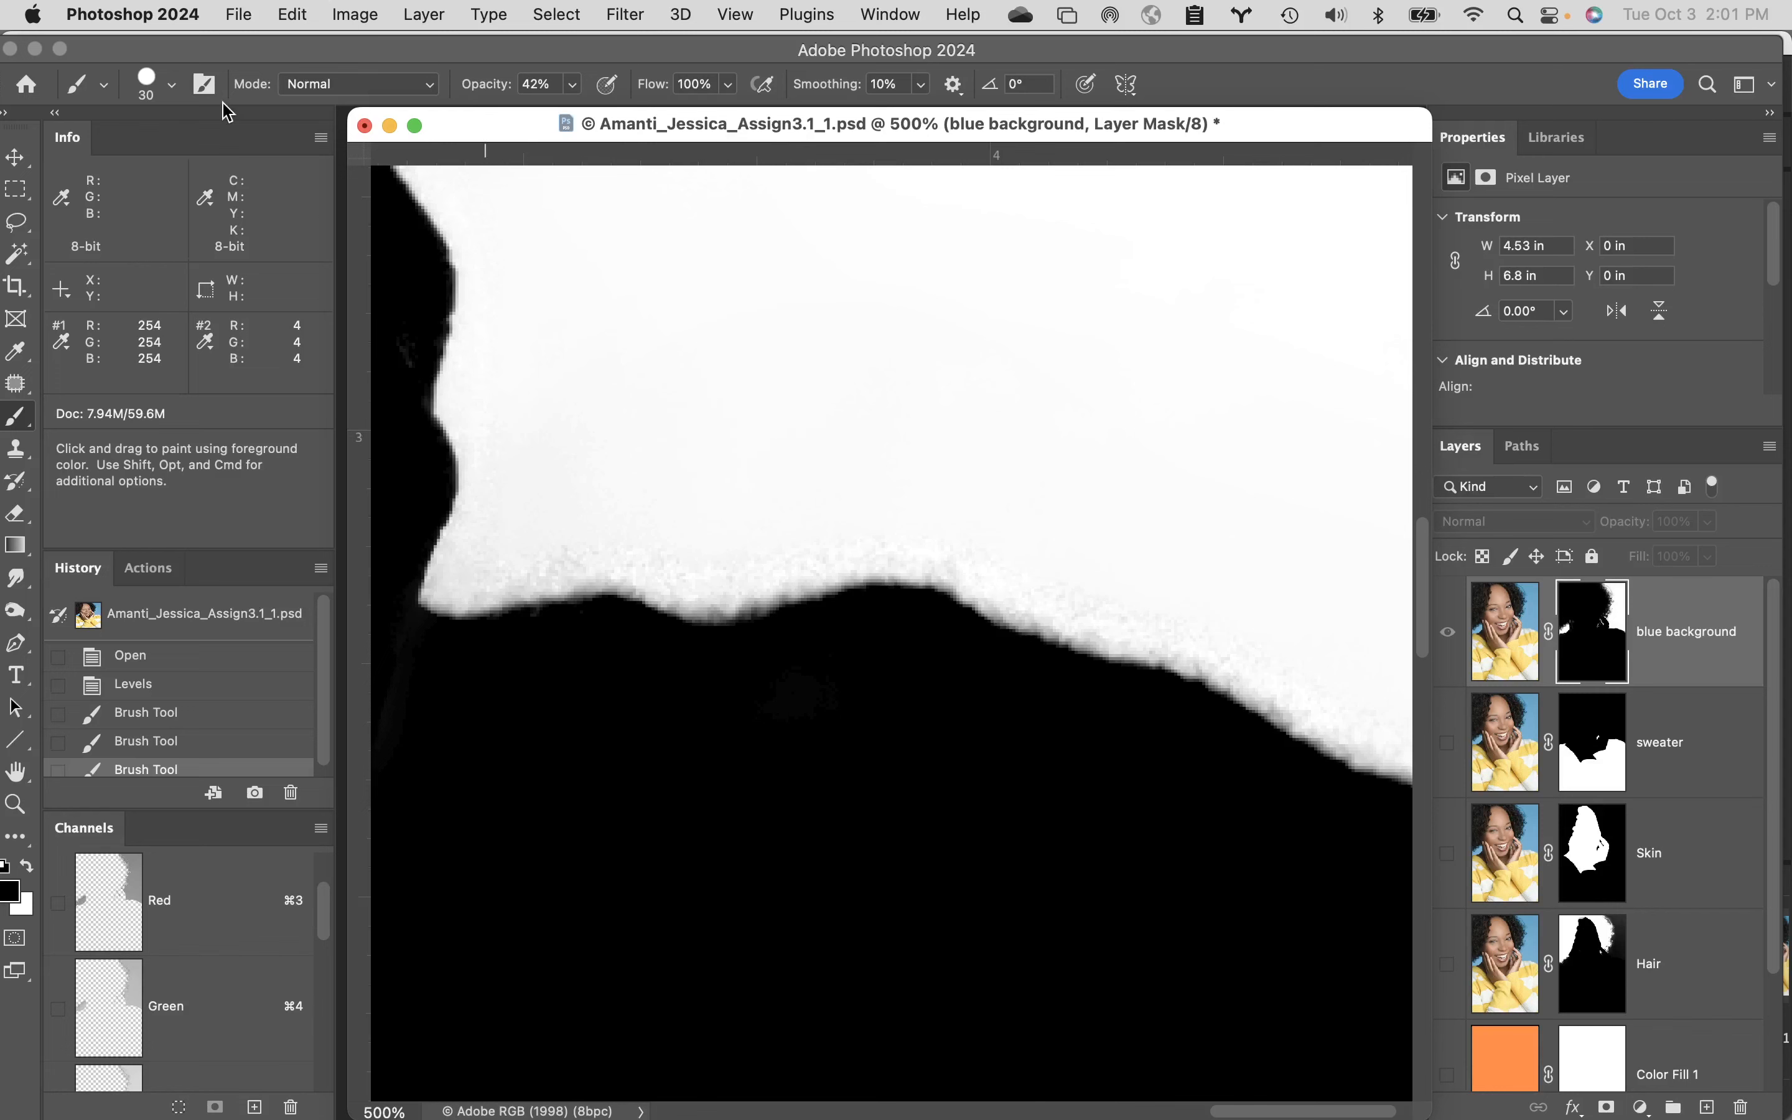
- Set the brush hardness to 0% and swap the foreground and background colors to paint with white
{"action": "left_click", "coordinate": [176, 84]}
{"action": "left_click_drag", "start_coordinate": [282, 220], "coordinate": [128, 216]}
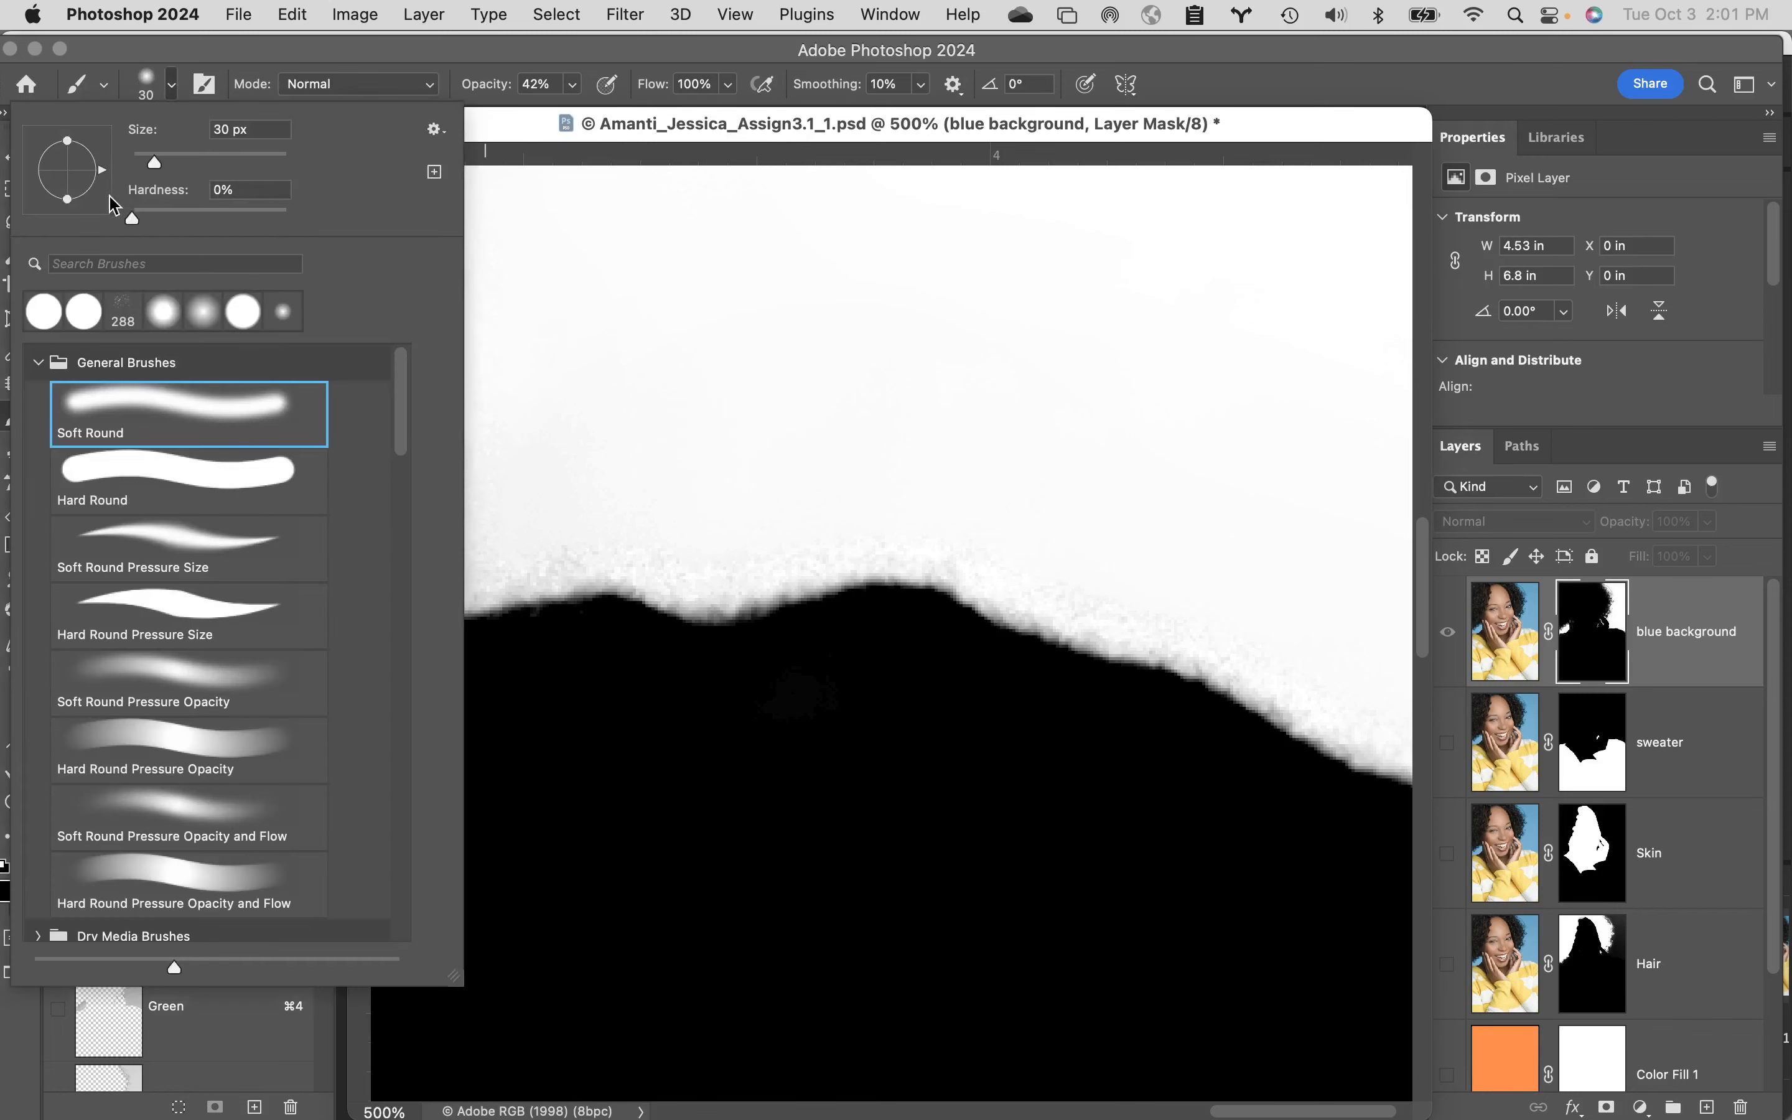
{"action": "left_click", "coordinate": [508, 40]}
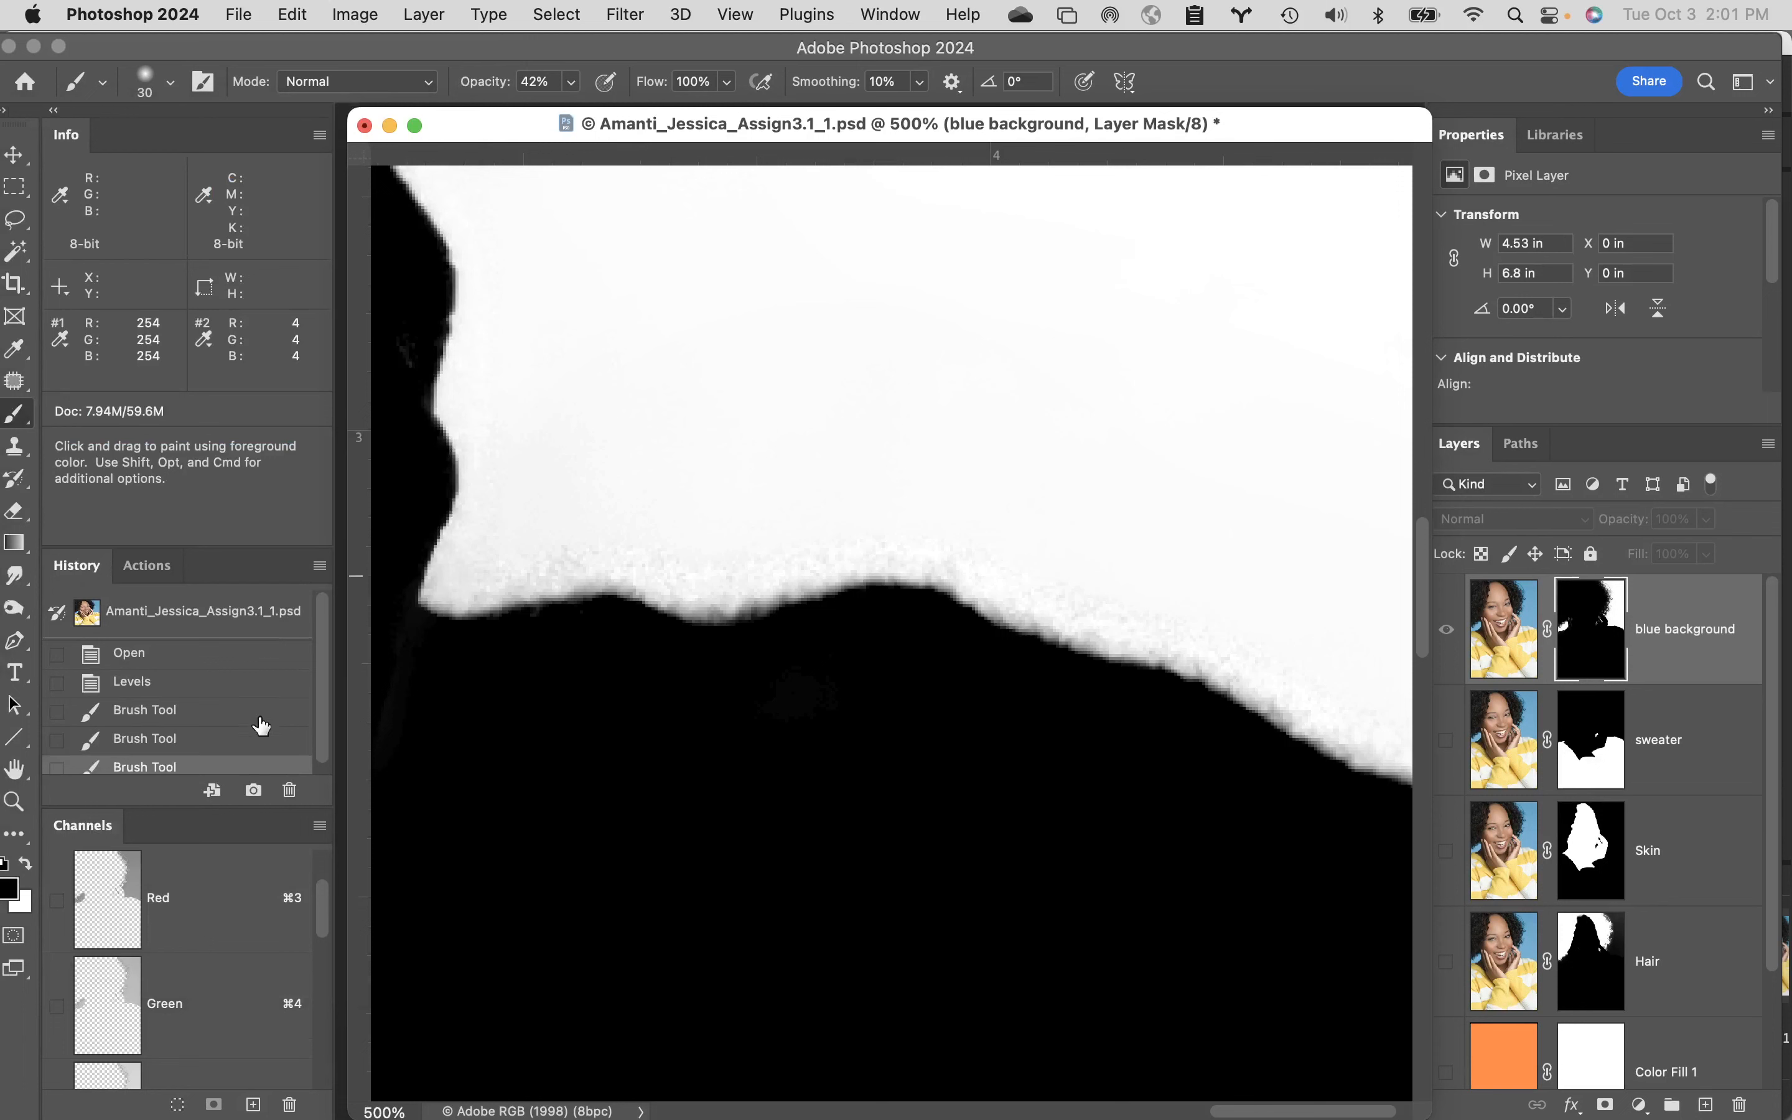
{"action": "key", "text": "x"}
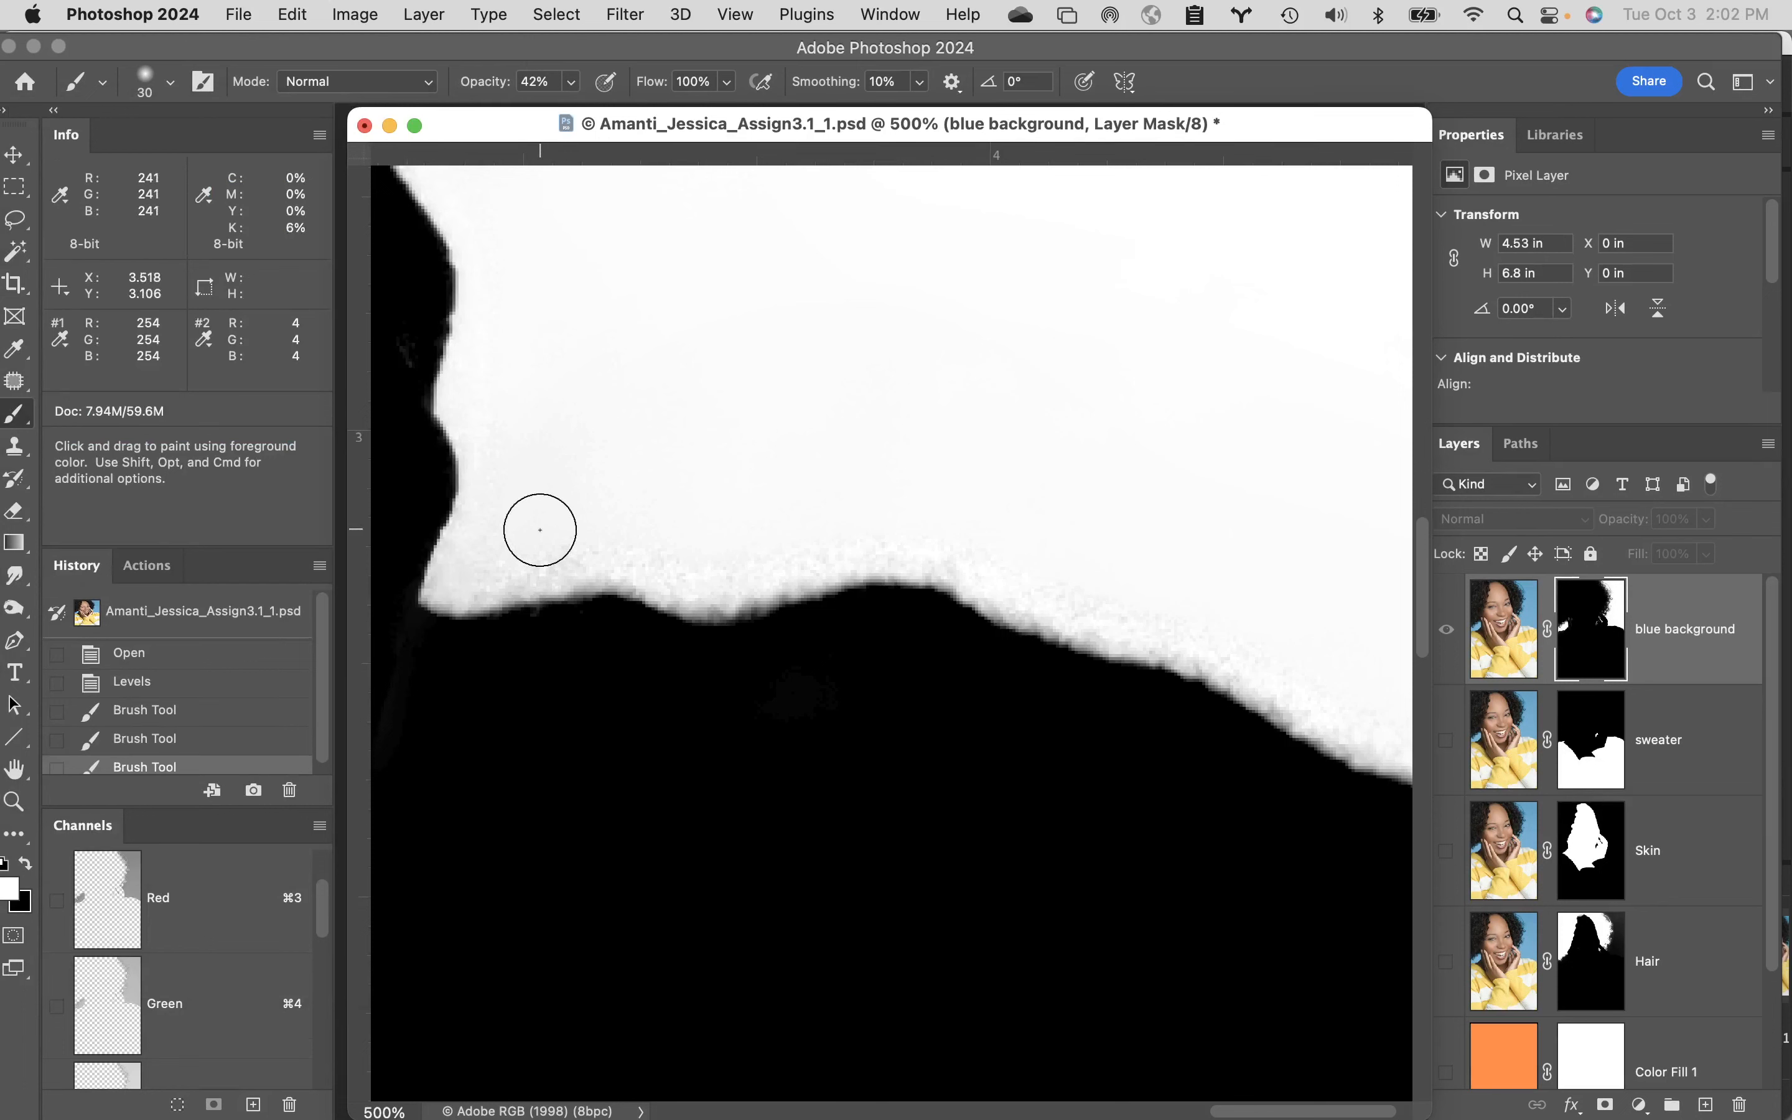
- Set the brush size to 45 px and the brush blending mode to Overlay
{"action": "key", "text": "bracketleft"}
{"action": "key", "text": "bracketleft"}
{"action": "key", "text": "bracketright"}
{"action": "key", "text": "bracketright"}
{"action": "key", "text": "bracketright"}
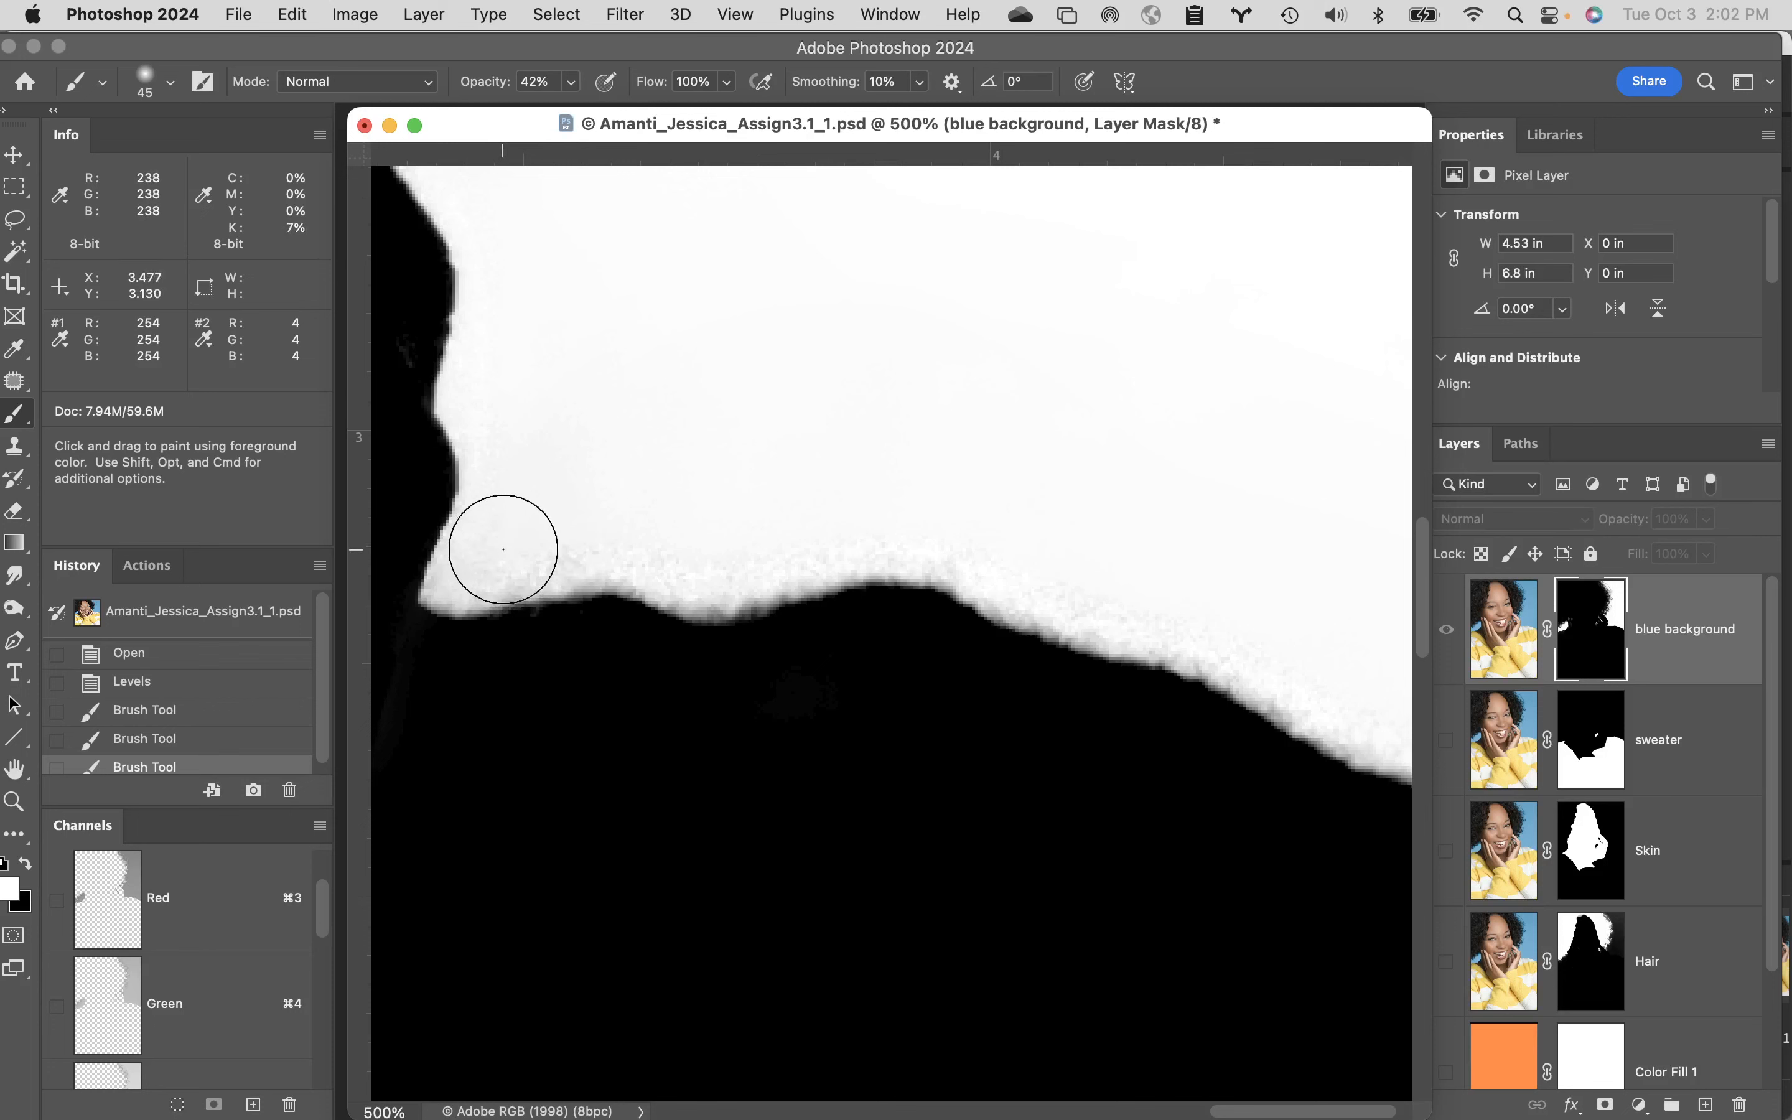
{"action": "left_click", "coordinate": [370, 82]}
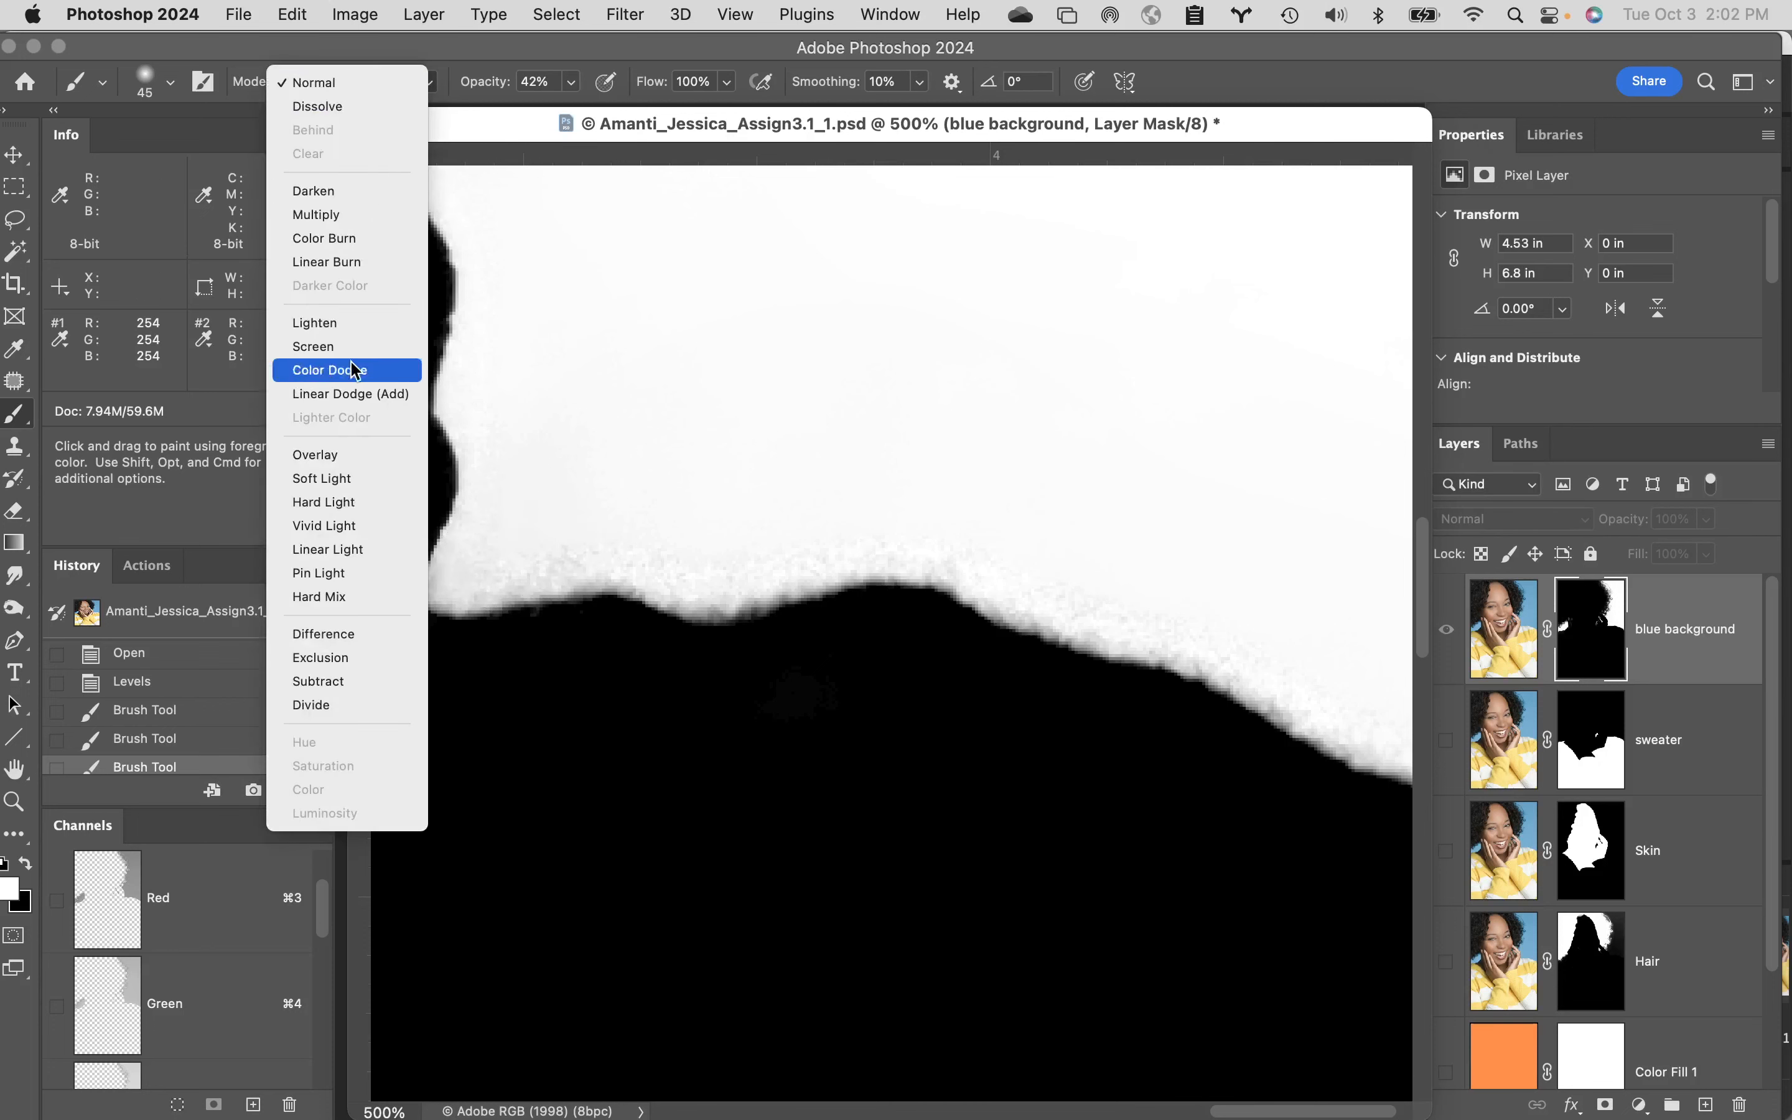
{"action": "left_click", "coordinate": [346, 455]}
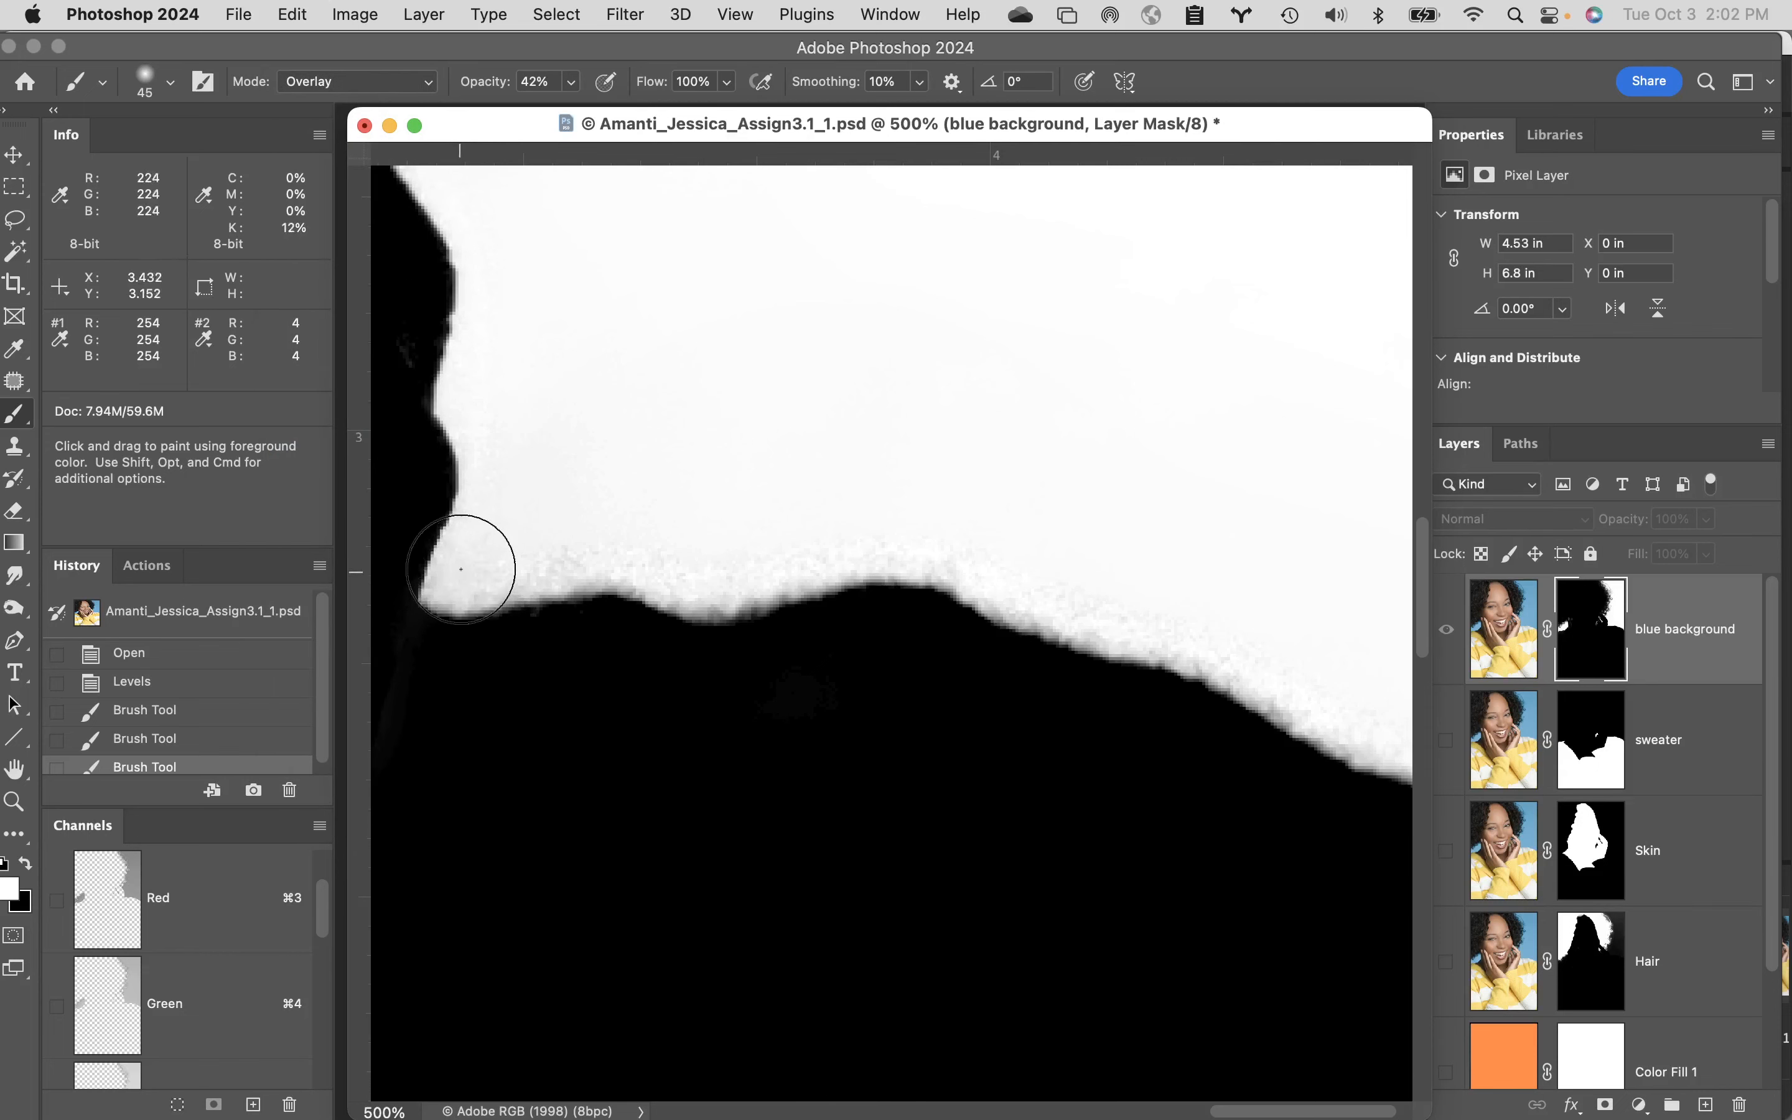
- Paint white along the speckled gray fringe above the shoulder edge in the blue background layer mask
{"action": "mouse_move", "coordinate": [462, 568]}
{"action": "left_mouse_down"}
{"action": "mouse_move", "coordinate": [508, 496]}
{"action": "mouse_move", "coordinate": [773, 347]}
{"action": "left_mouse_up"}
{"action": "mouse_move", "coordinate": [492, 581]}
{"action": "left_mouse_down"}
{"action": "mouse_move", "coordinate": [674, 551]}
{"action": "mouse_move", "coordinate": [659, 576]}
{"action": "mouse_move", "coordinate": [793, 464]}
{"action": "mouse_move", "coordinate": [656, 589]}
{"action": "mouse_move", "coordinate": [770, 527]}
{"action": "mouse_move", "coordinate": [699, 578]}
{"action": "mouse_move", "coordinate": [757, 570]}
{"action": "mouse_move", "coordinate": [813, 503]}
{"action": "mouse_move", "coordinate": [781, 581]}
{"action": "mouse_move", "coordinate": [929, 540]}
{"action": "mouse_move", "coordinate": [962, 505]}
{"action": "mouse_move", "coordinate": [942, 581]}
{"action": "left_mouse_up"}
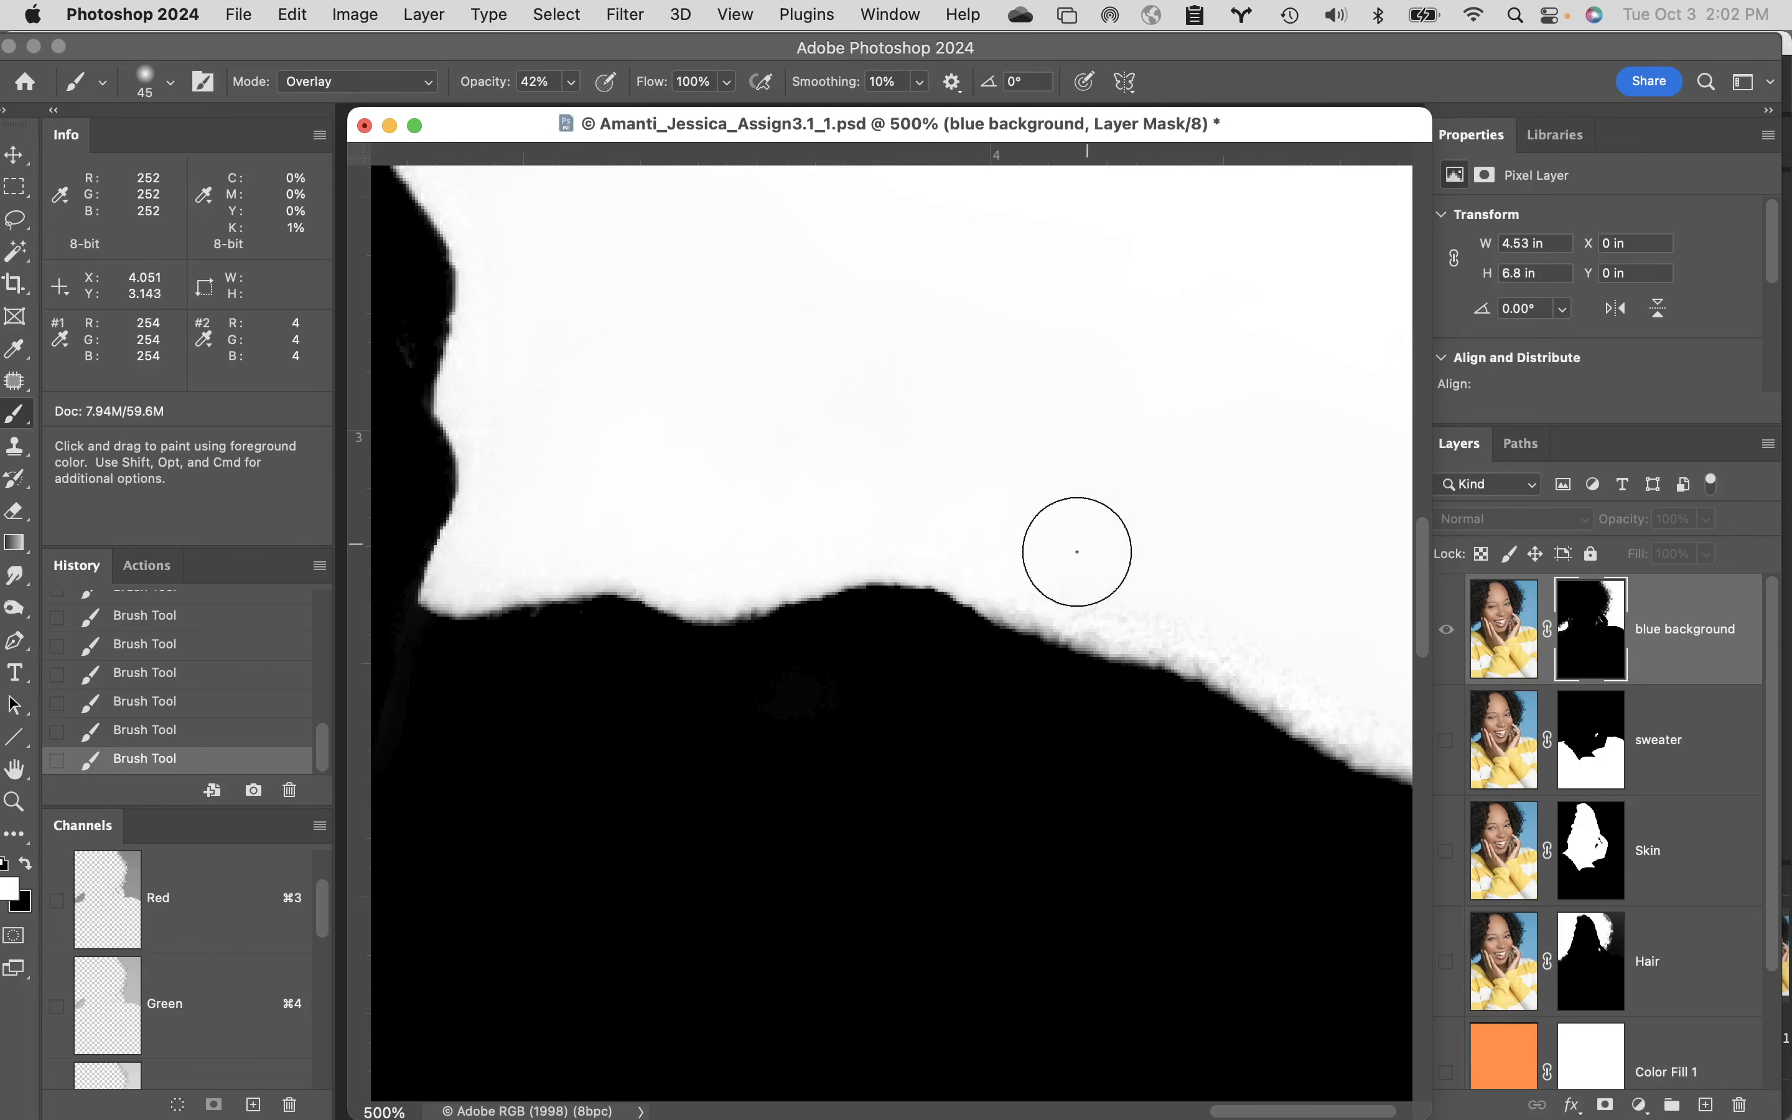
{"action": "mouse_move", "coordinate": [1084, 594]}
{"action": "left_mouse_down"}
{"action": "mouse_move", "coordinate": [1177, 576]}
{"action": "mouse_move", "coordinate": [1236, 585]}
{"action": "mouse_move", "coordinate": [1226, 634]}
{"action": "mouse_move", "coordinate": [1244, 646]}
{"action": "mouse_move", "coordinate": [1330, 630]}
{"action": "mouse_move", "coordinate": [1355, 643]}
{"action": "mouse_move", "coordinate": [1333, 695]}
{"action": "mouse_move", "coordinate": [1372, 712]}
{"action": "left_mouse_up"}
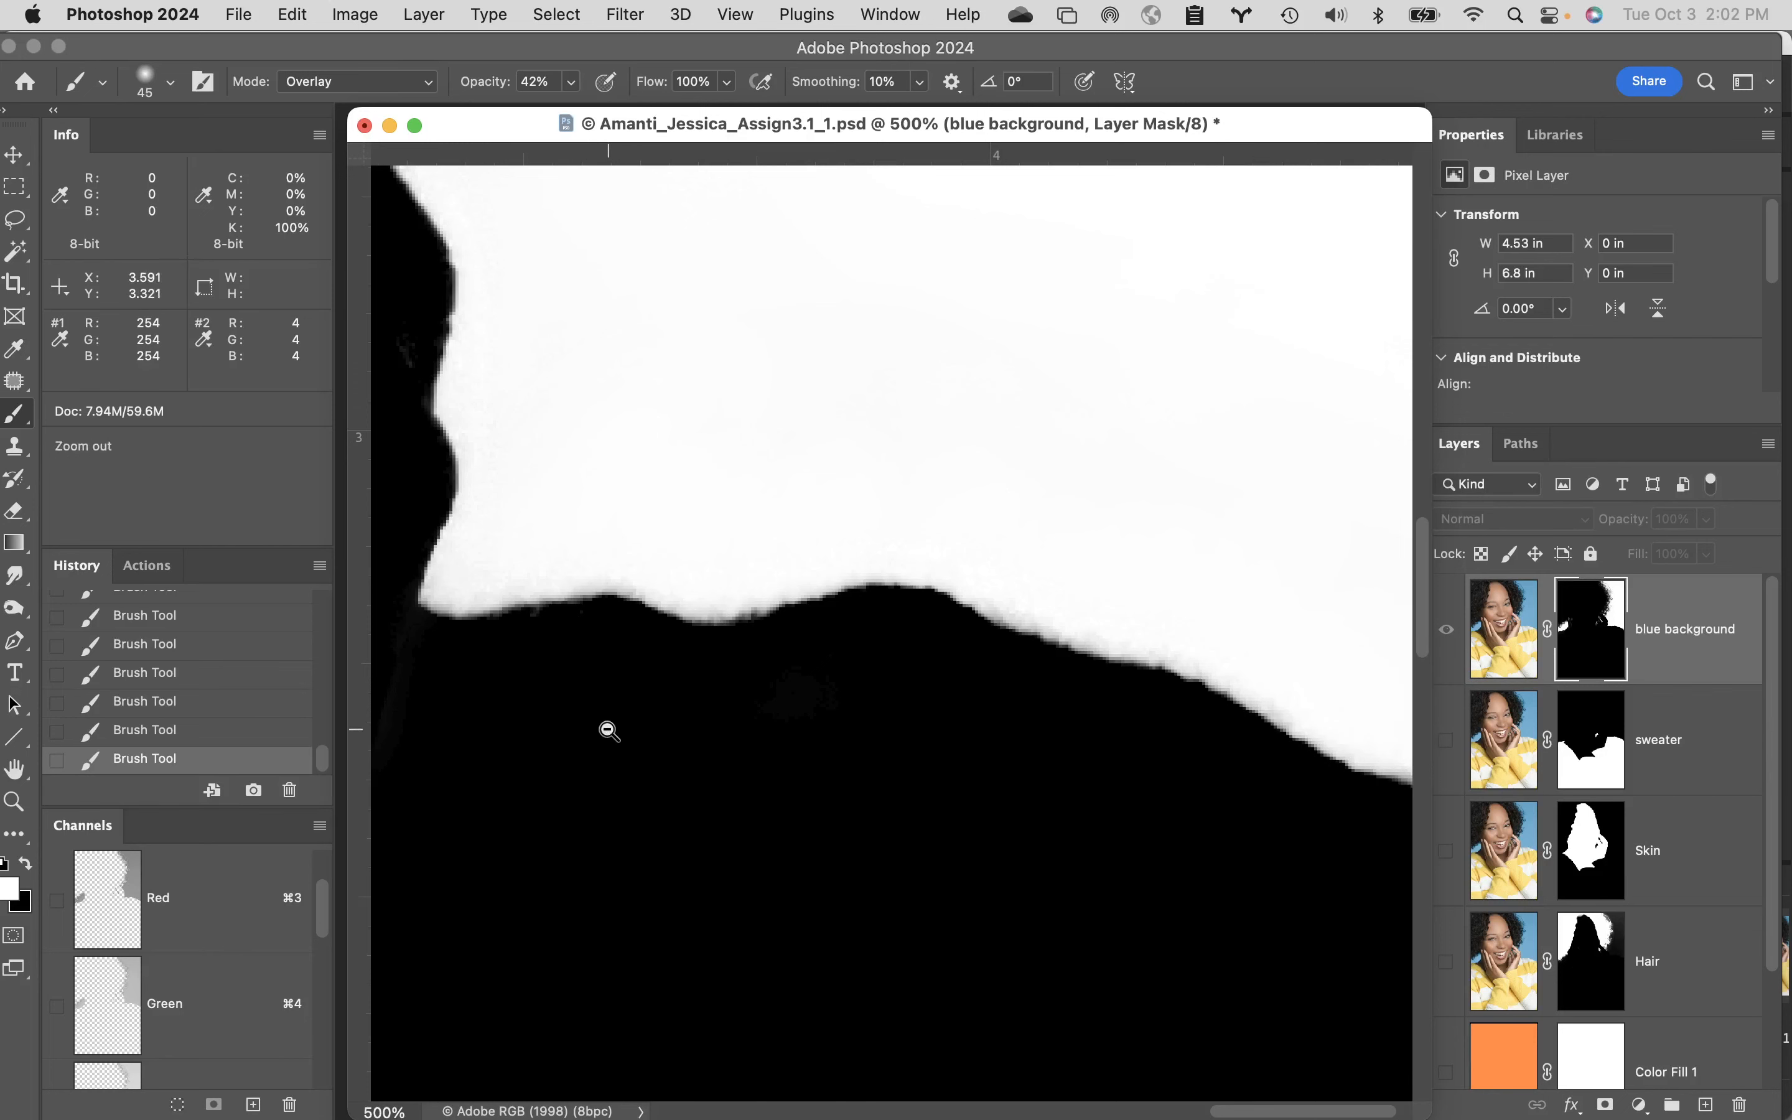
- Set the brush opacity and hardness to 100% and swap the colors to paint the hand area of the mask with black
{"action": "left_click", "coordinate": [720, 775], "text": "alt"}
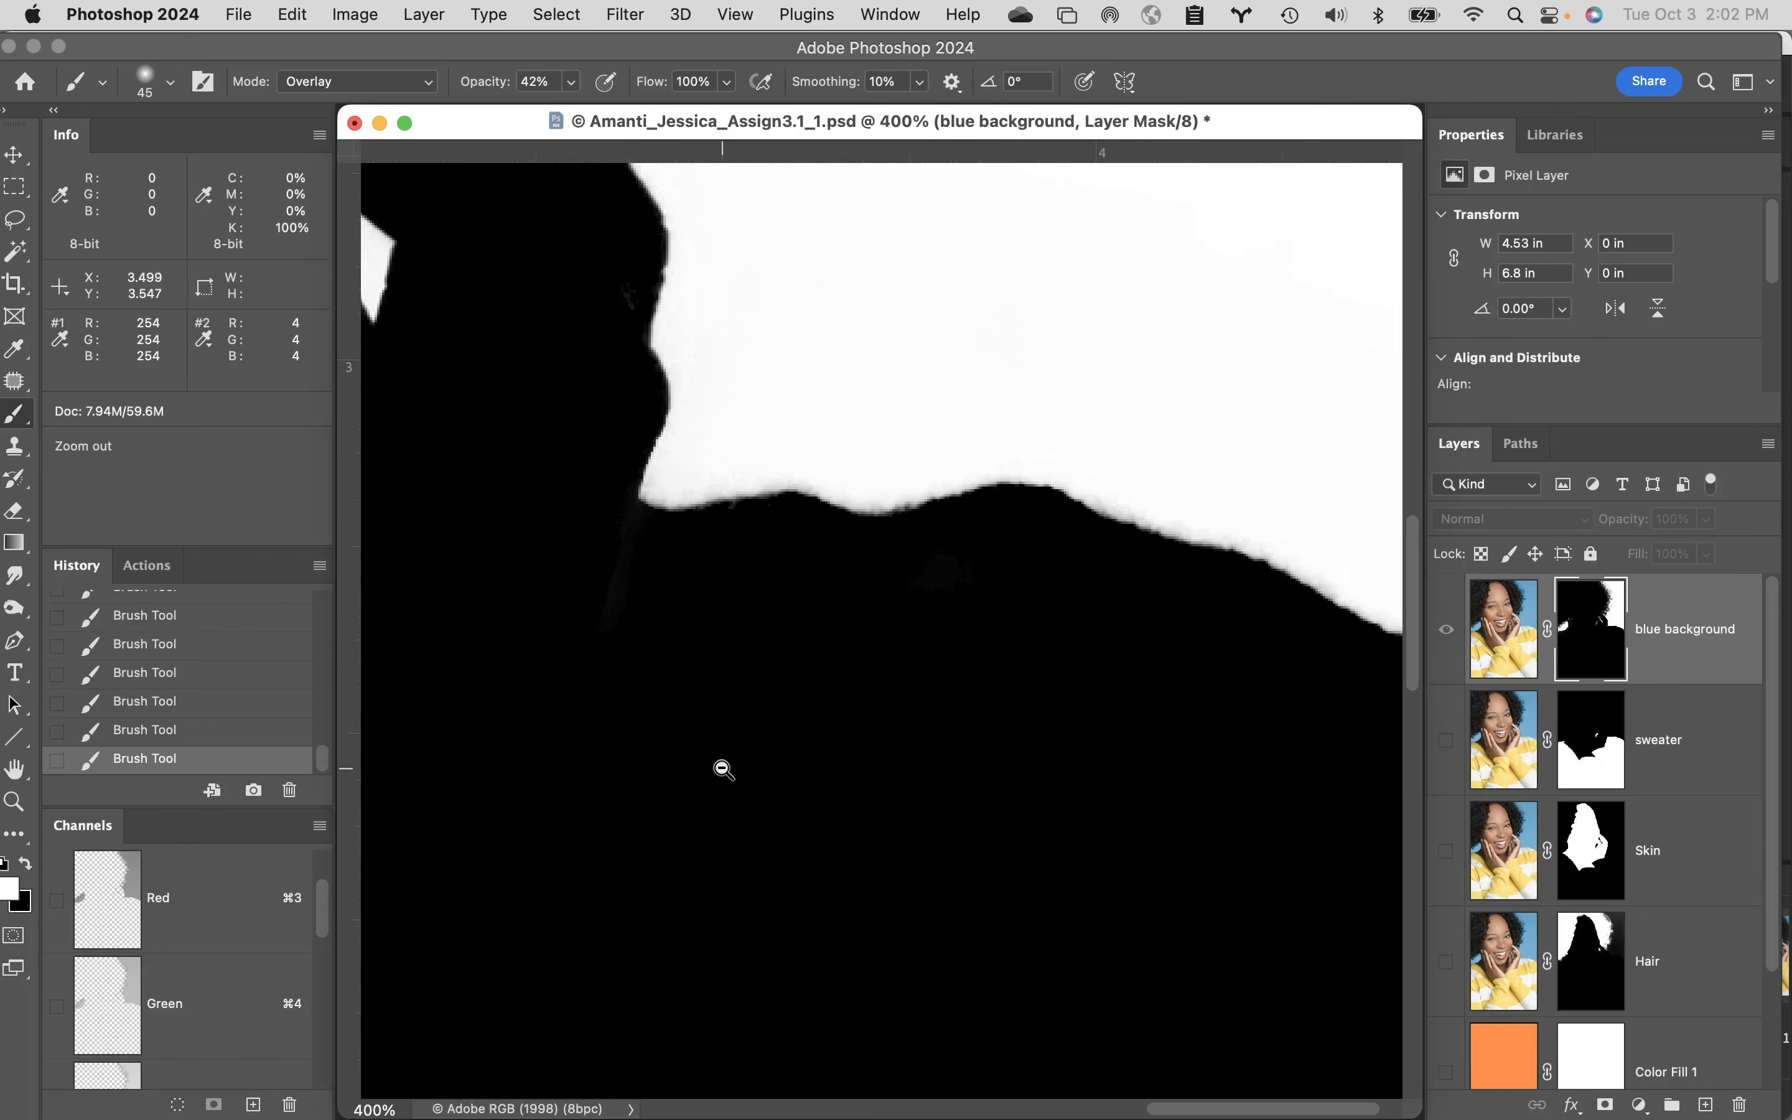
{"action": "left_click", "coordinate": [737, 763], "text": "alt"}
{"action": "key", "text": "space"}
{"action": "mouse_move", "coordinate": [616, 559]}
{"action": "left_mouse_down"}
{"action": "mouse_move", "coordinate": [1028, 828]}
{"action": "mouse_move", "coordinate": [1155, 948]}
{"action": "mouse_move", "coordinate": [1132, 957]}
{"action": "left_mouse_up"}
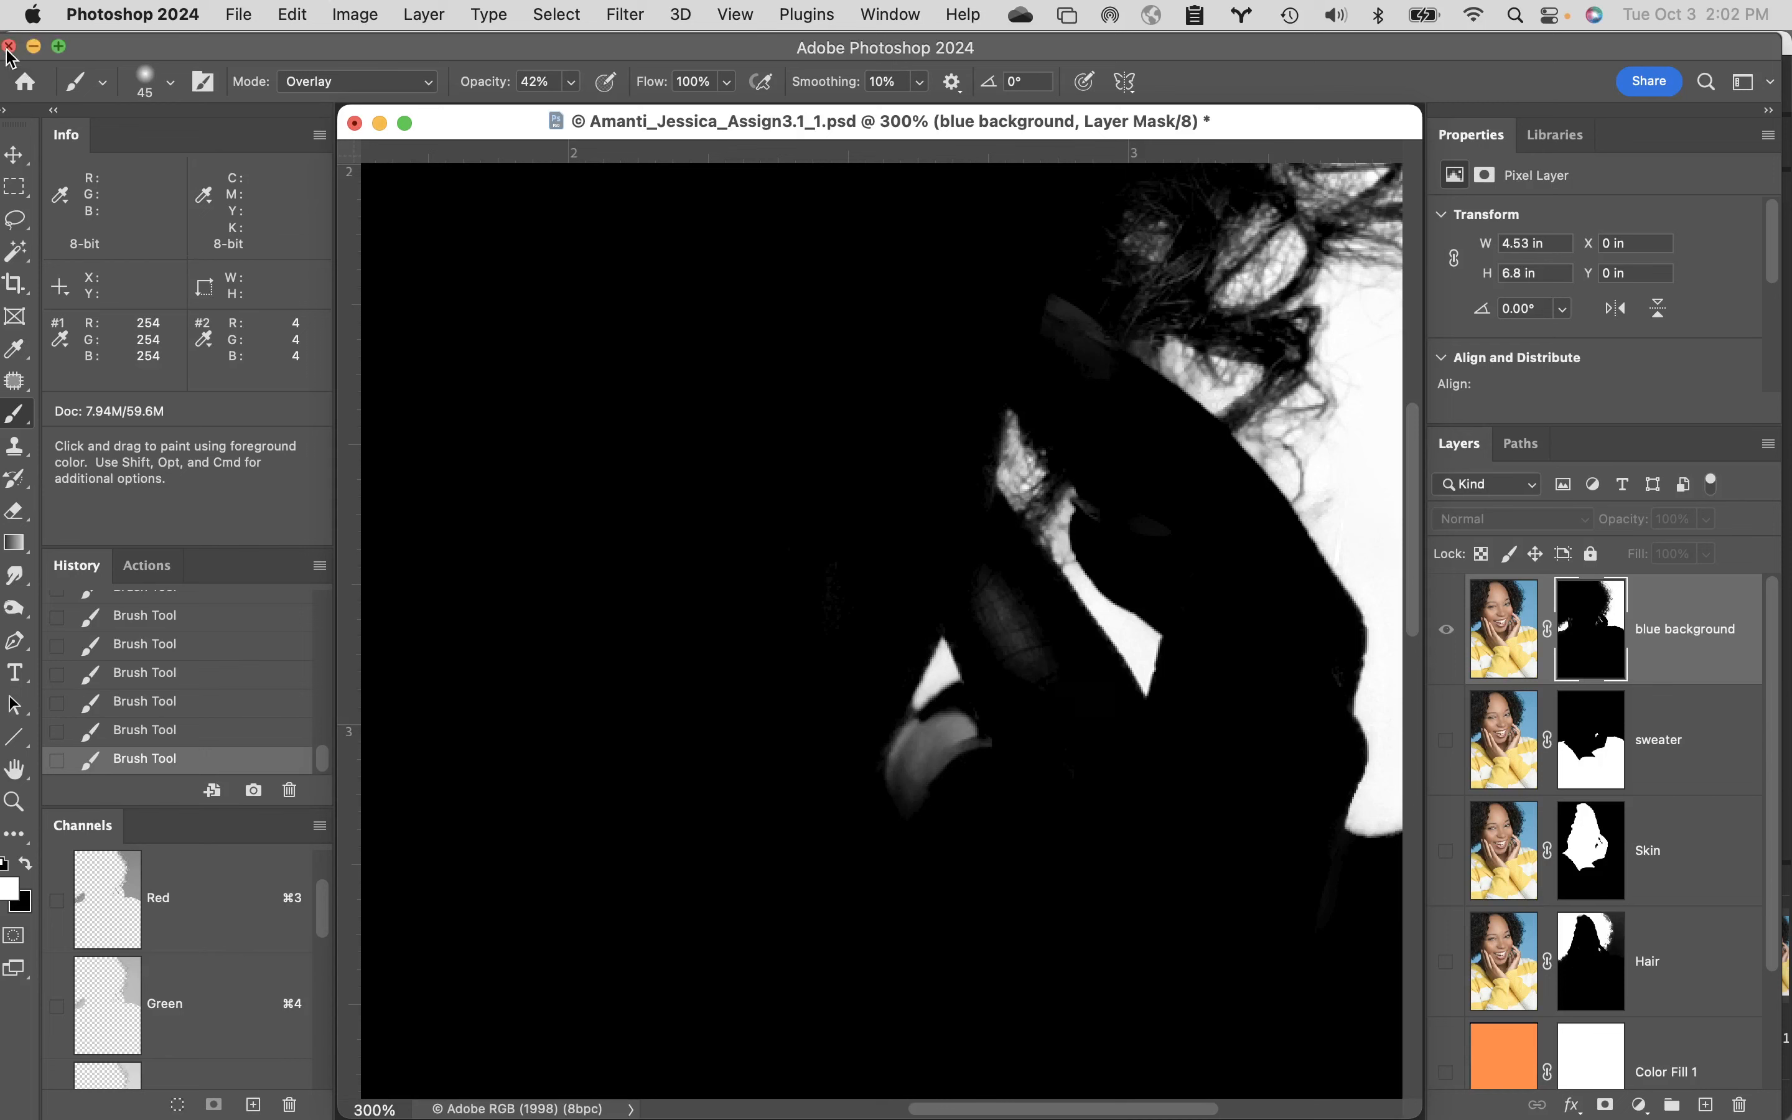
{"action": "left_click_drag", "start_coordinate": [481, 87], "coordinate": [712, 85]}
{"action": "left_click", "coordinate": [171, 81]}
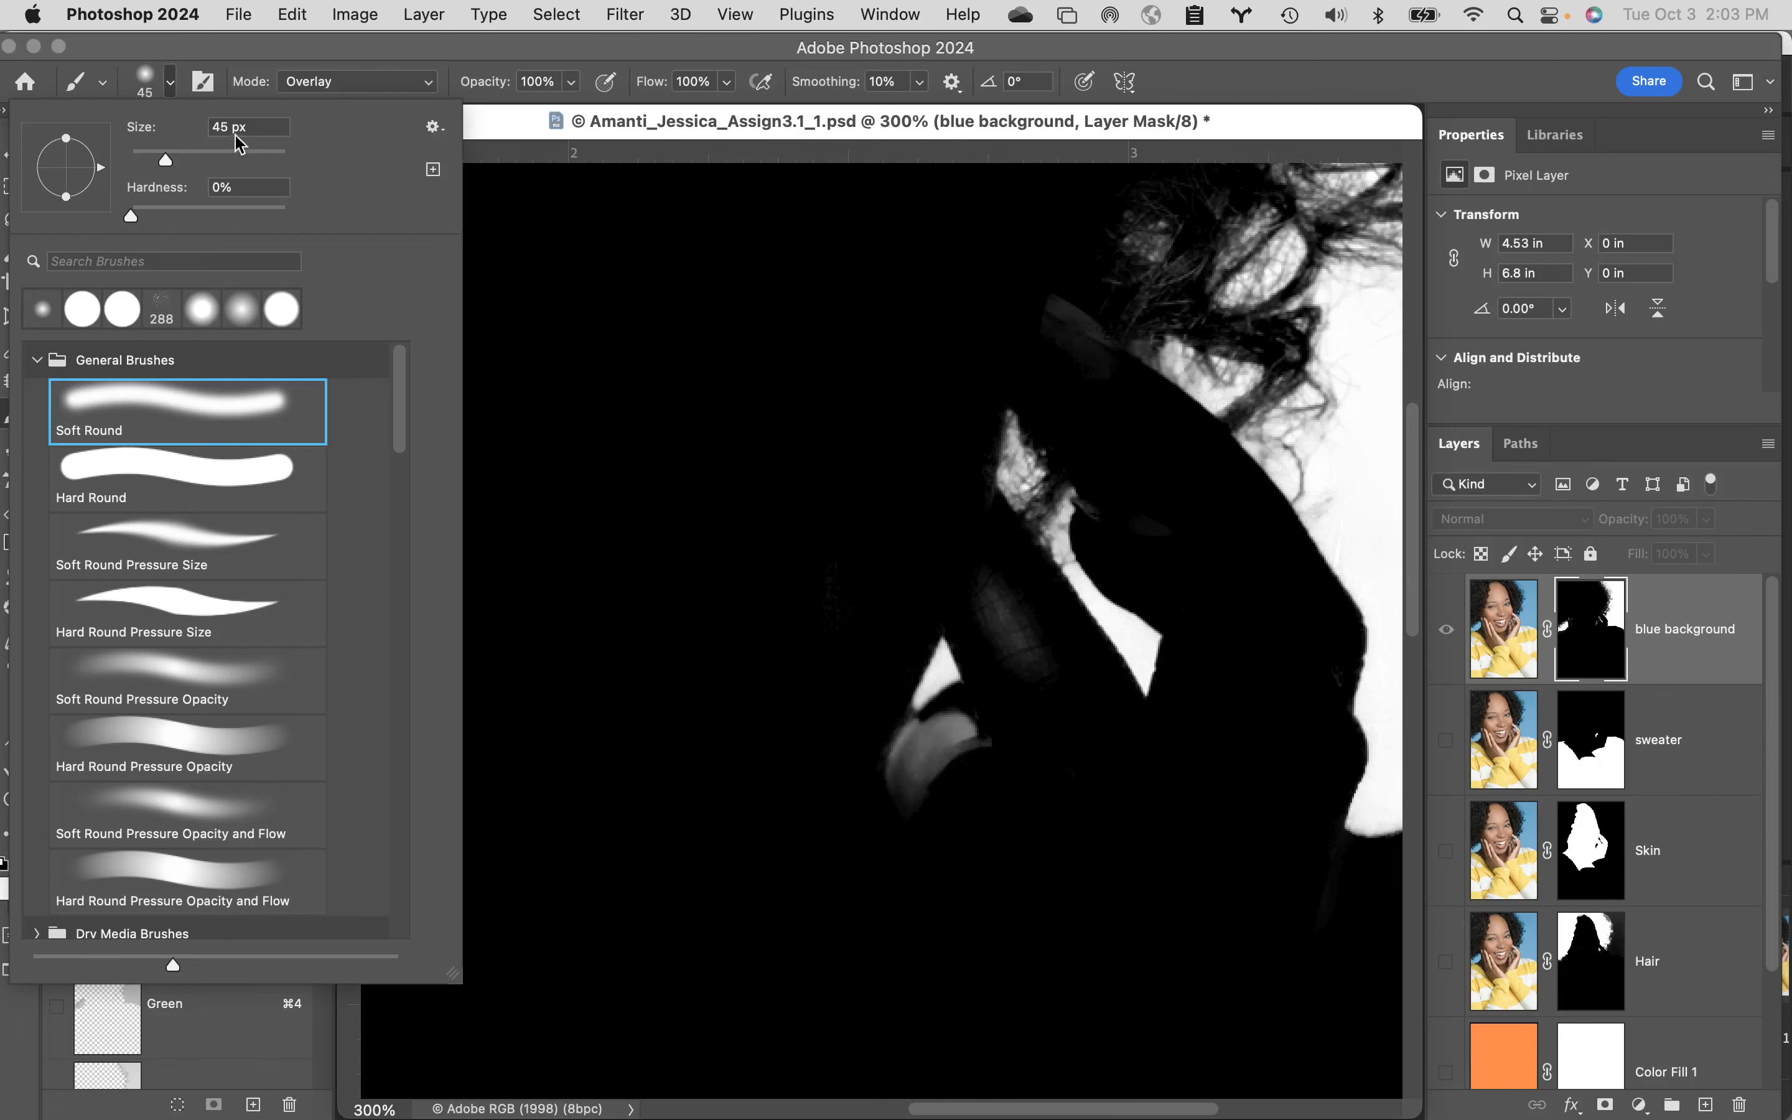
{"action": "left_click_drag", "start_coordinate": [133, 219], "coordinate": [388, 240]}
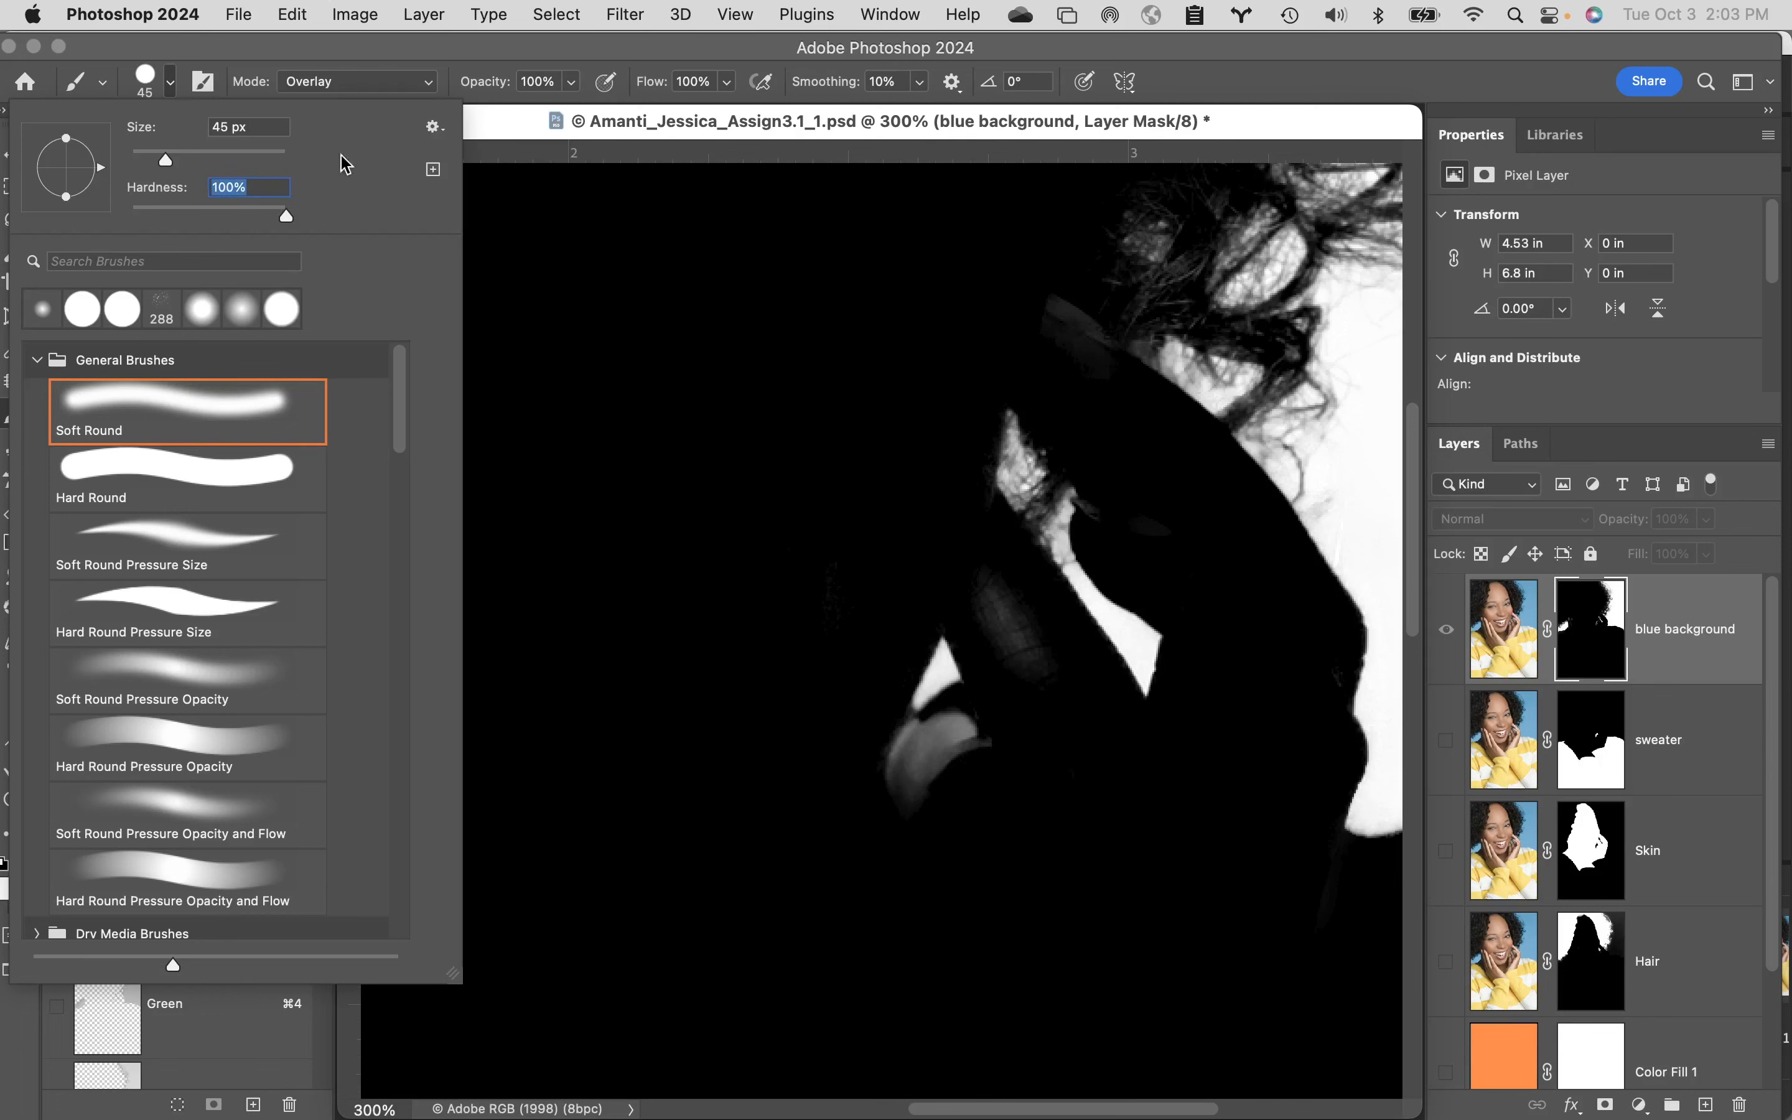
{"action": "left_click", "coordinate": [794, 42]}
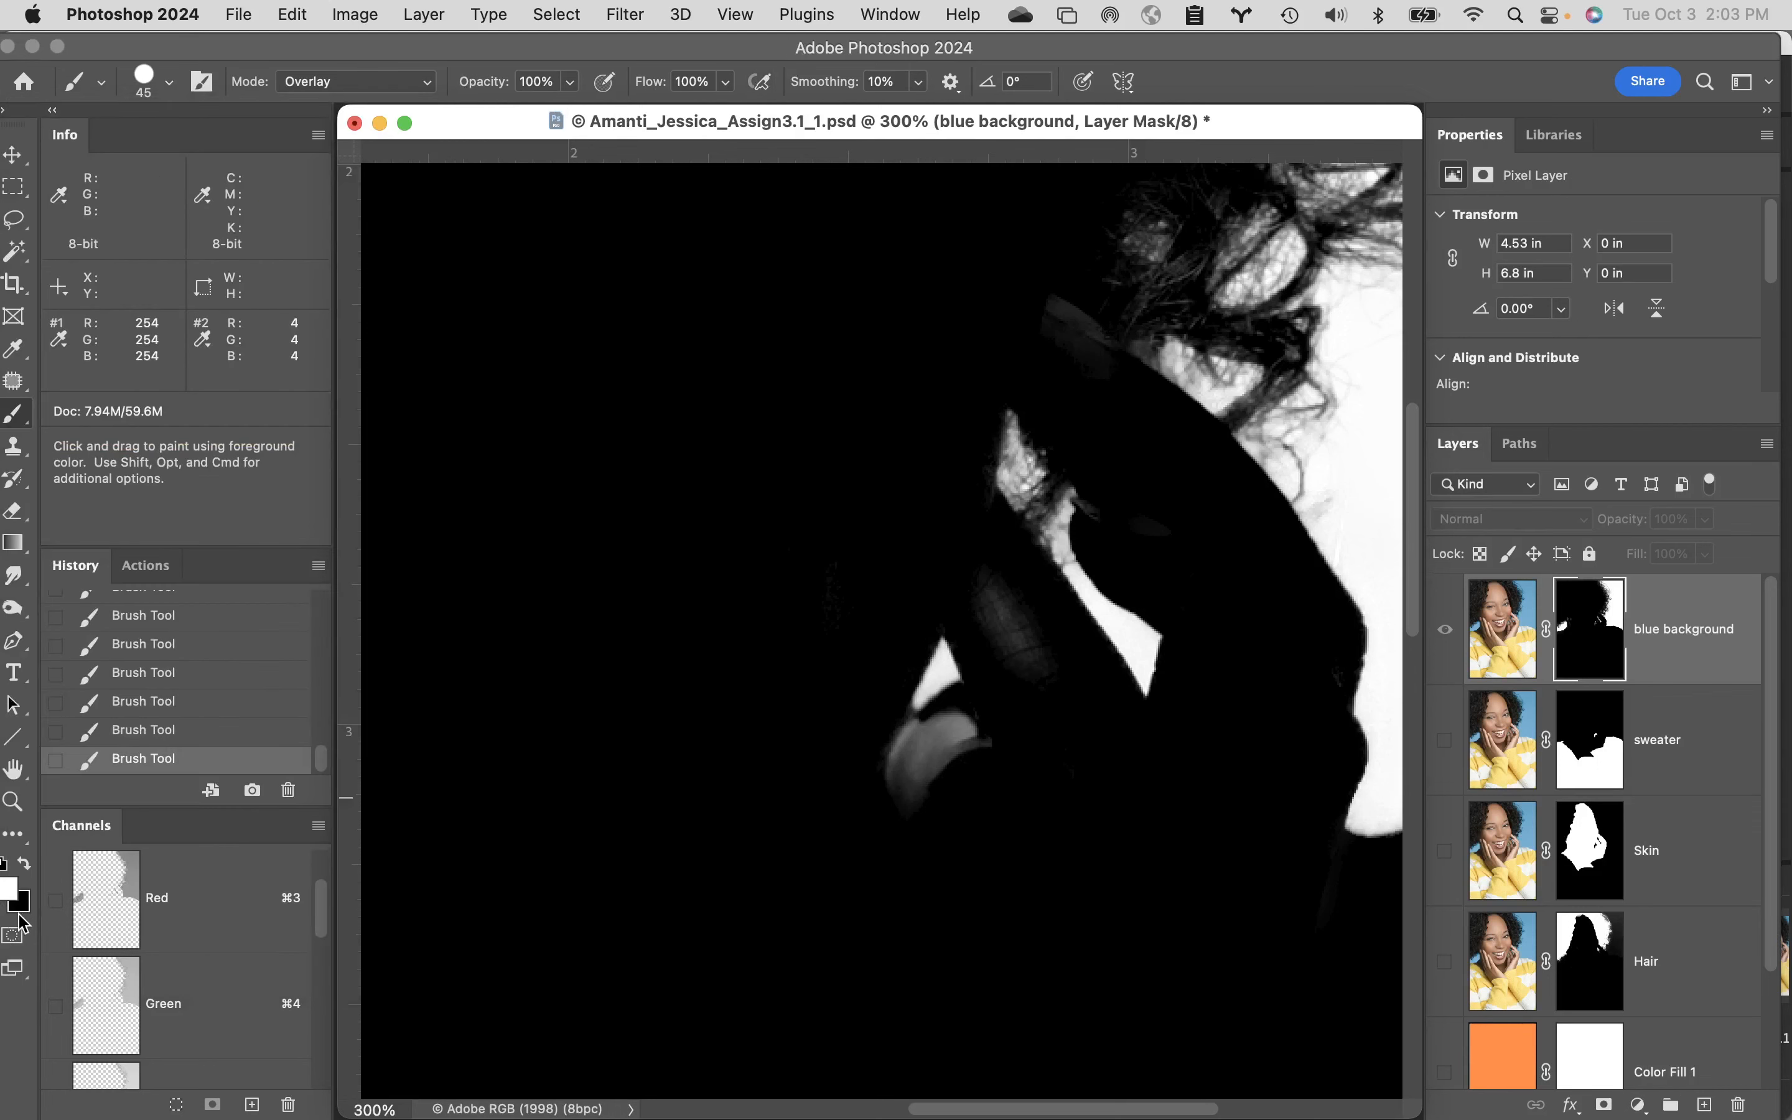
{"action": "key", "text": "x"}
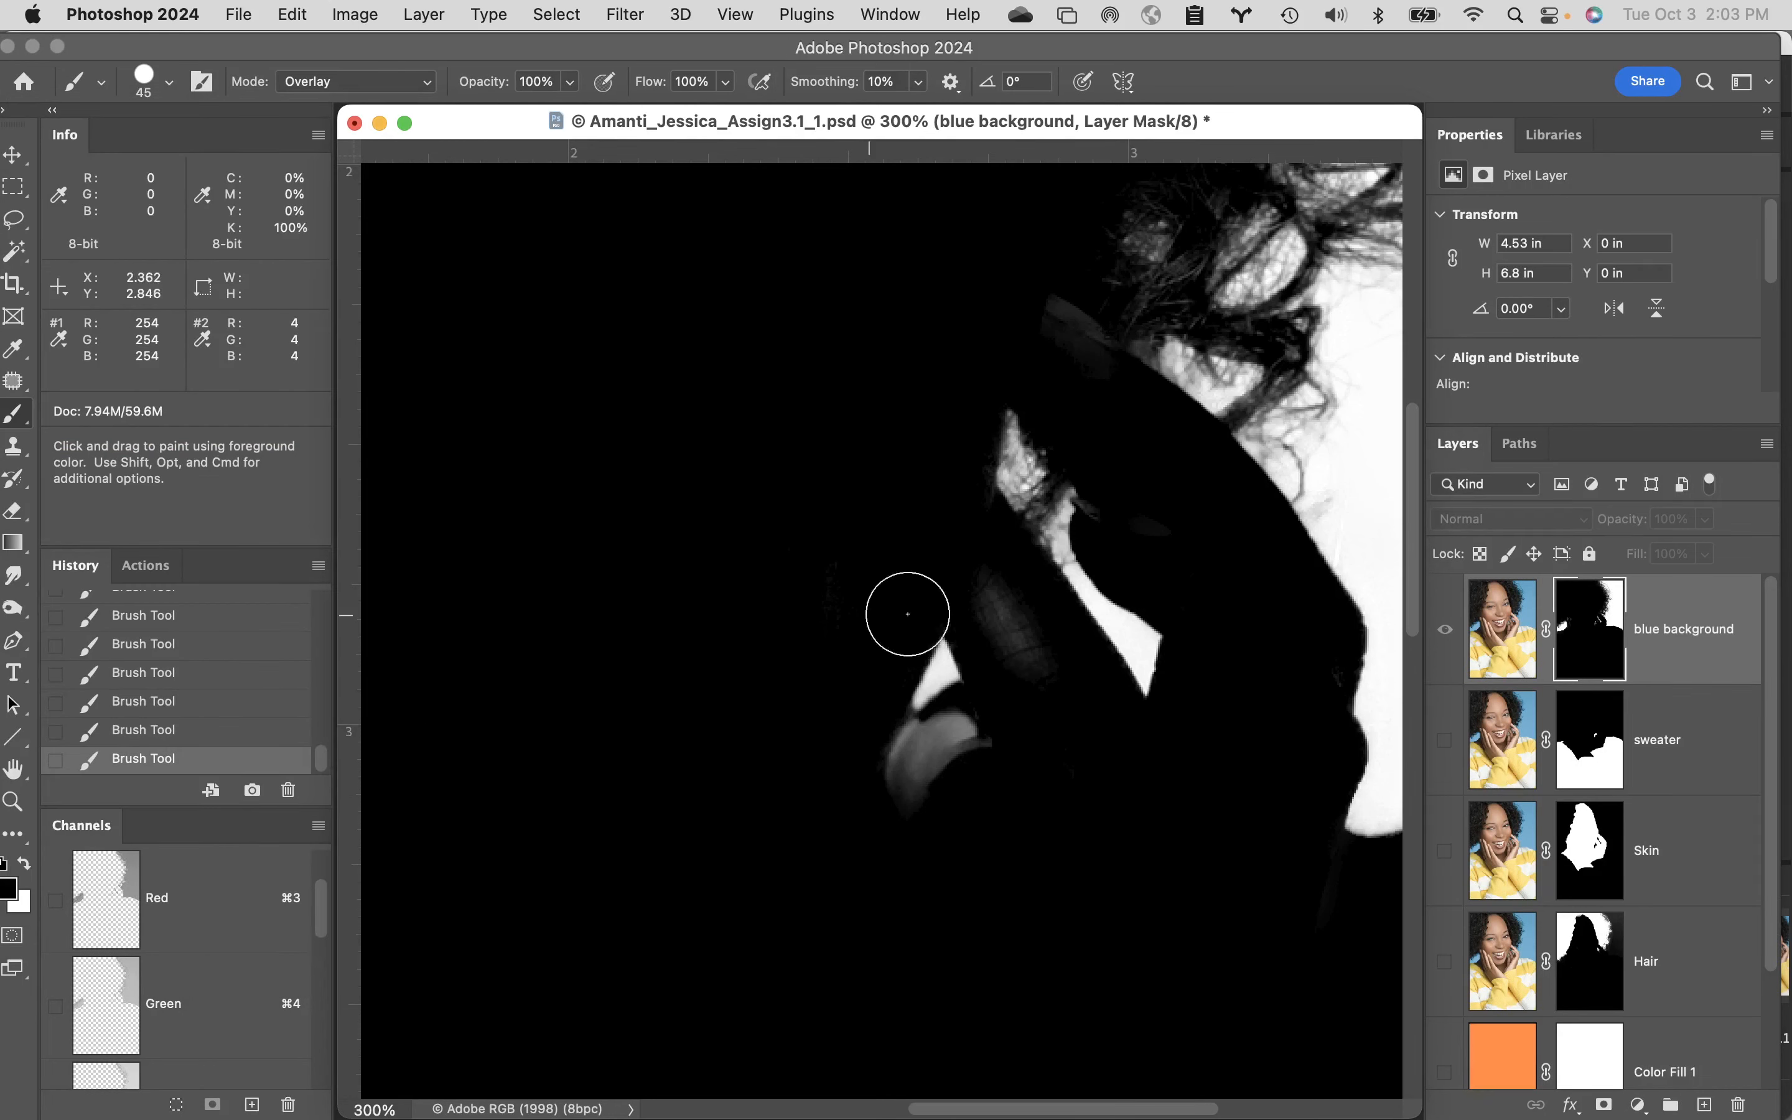
- Paint black over the gray patches on the hand beside the small white gaps, and check the rest of the mask
{"action": "mouse_move", "coordinate": [1068, 642]}
{"action": "left_mouse_down"}
{"action": "mouse_move", "coordinate": [988, 597]}
{"action": "mouse_move", "coordinate": [1067, 750]}
{"action": "mouse_move", "coordinate": [1058, 774]}
{"action": "mouse_move", "coordinate": [975, 773]}
{"action": "mouse_move", "coordinate": [999, 742]}
{"action": "mouse_move", "coordinate": [913, 759]}
{"action": "left_mouse_up"}
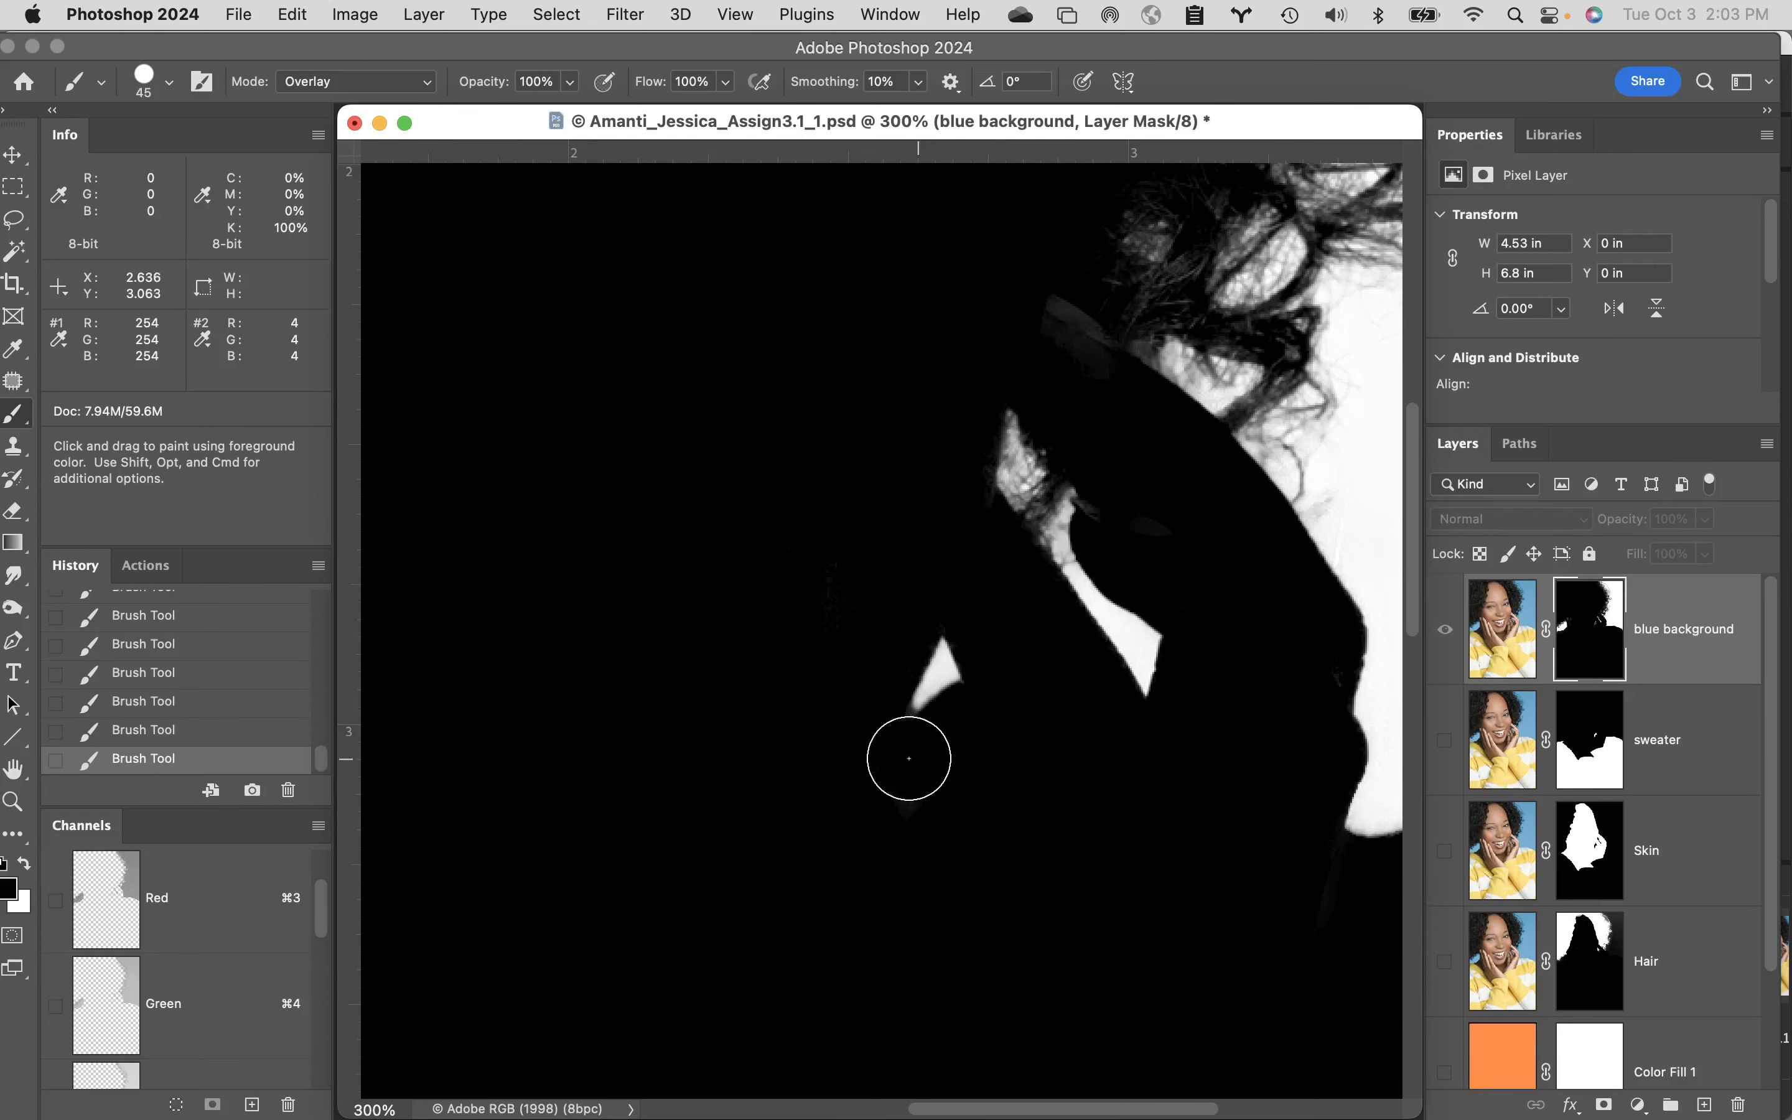
{"action": "left_click_drag", "start_coordinate": [651, 628], "coordinate": [1000, 888]}
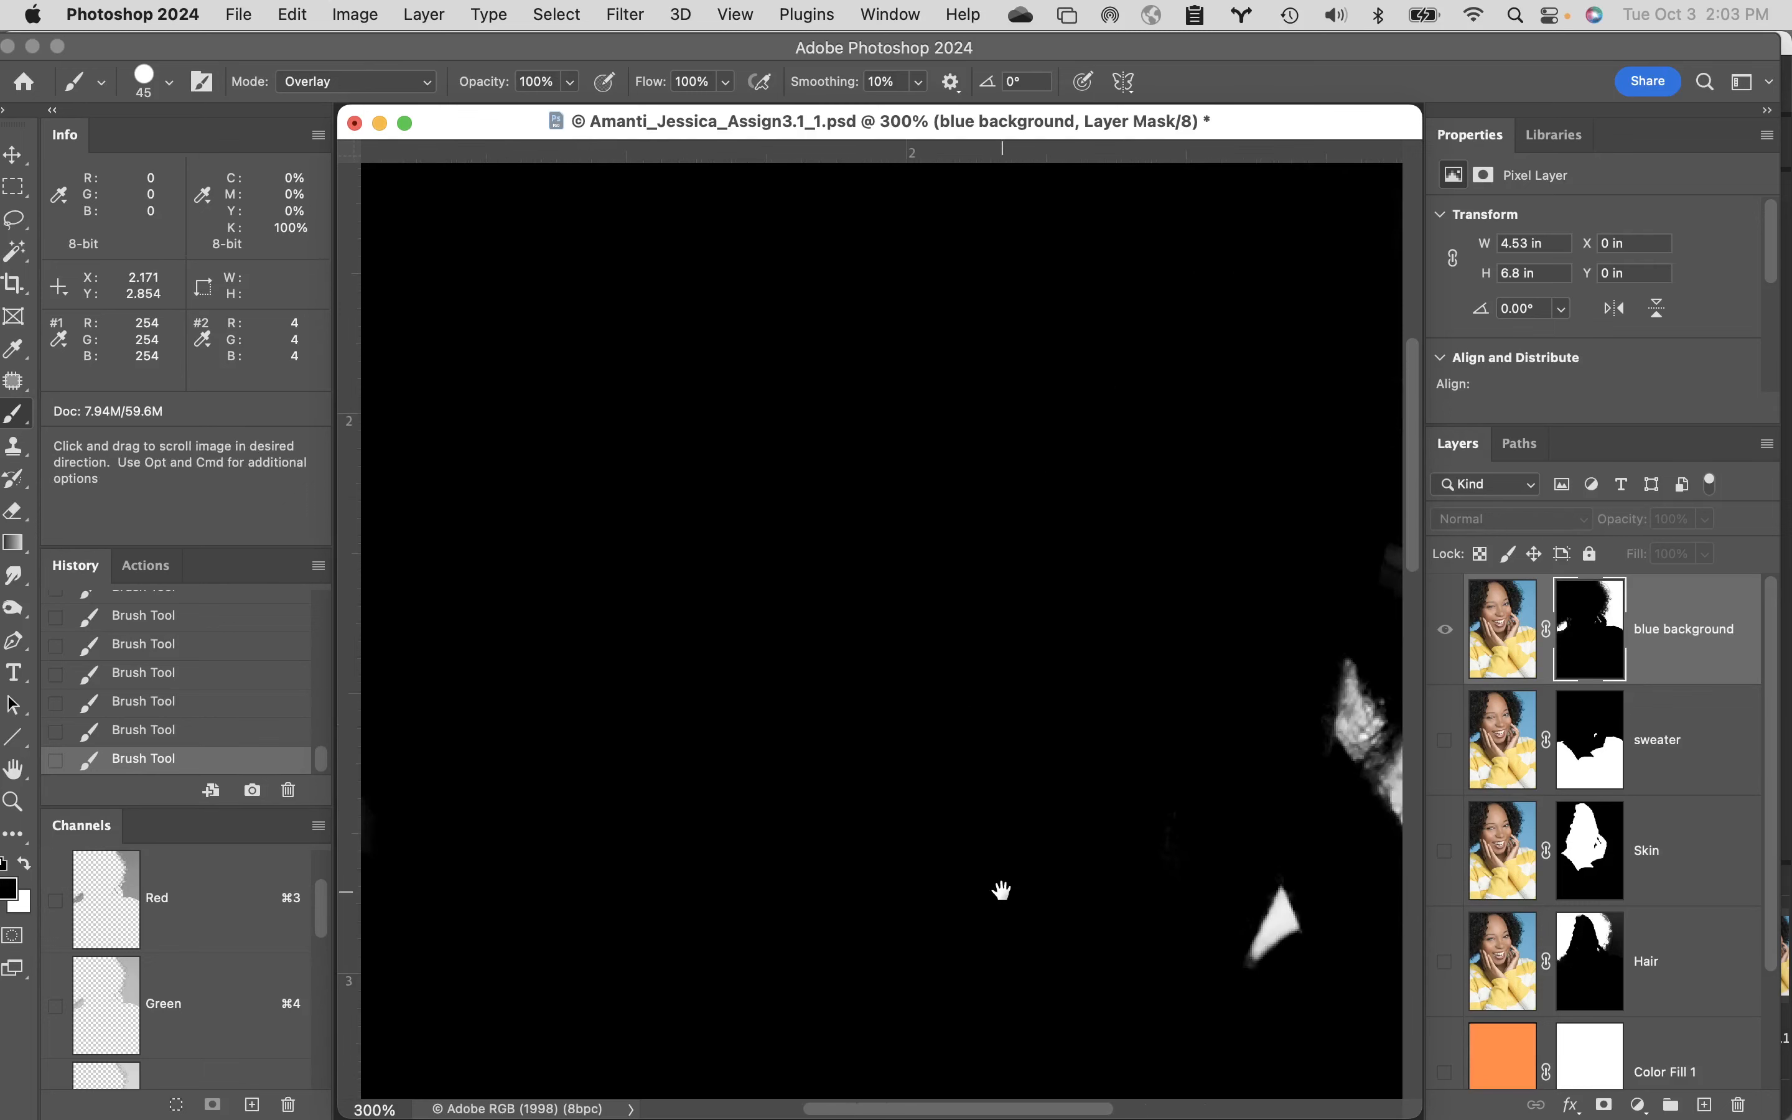
{"action": "left_click", "coordinate": [923, 775], "text": "alt+super"}
{"action": "left_click", "coordinate": [868, 703], "text": "alt+super"}
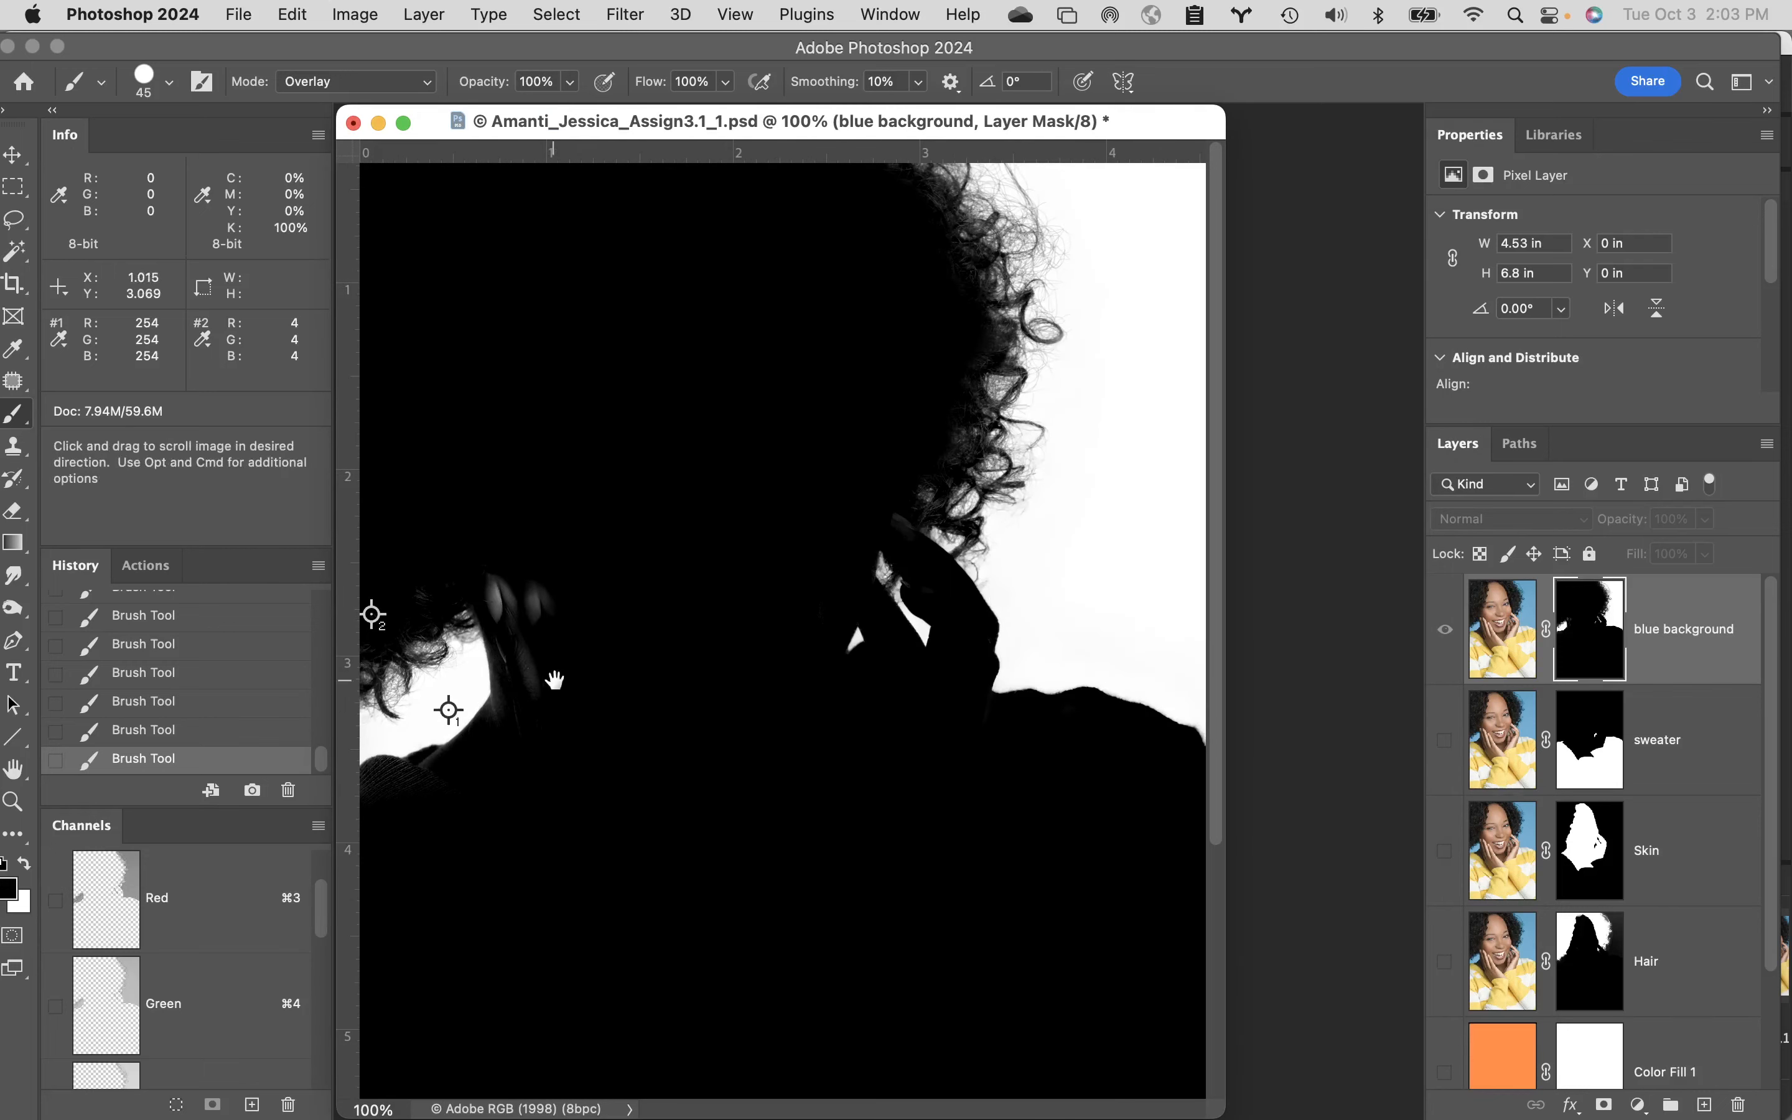
{"action": "left_click", "coordinate": [513, 658], "text": "super"}
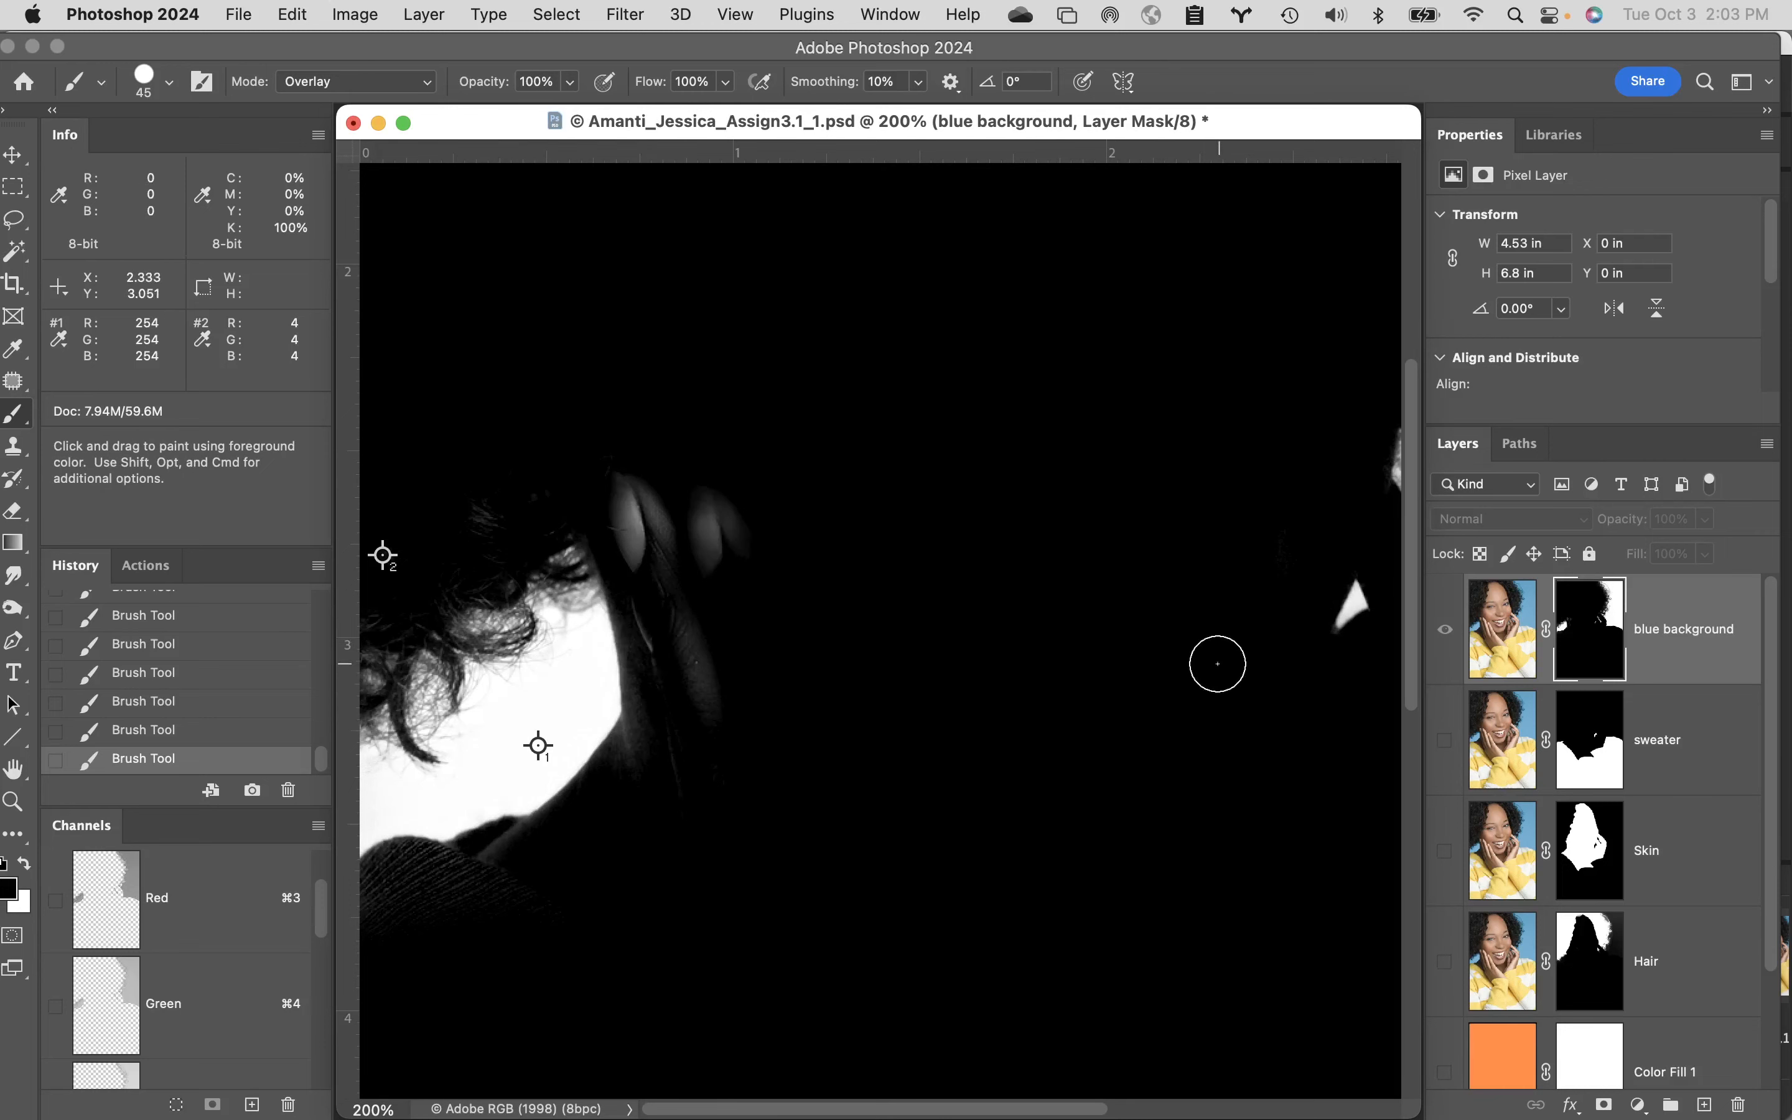
{"action": "double_click", "coordinate": [16, 773]}
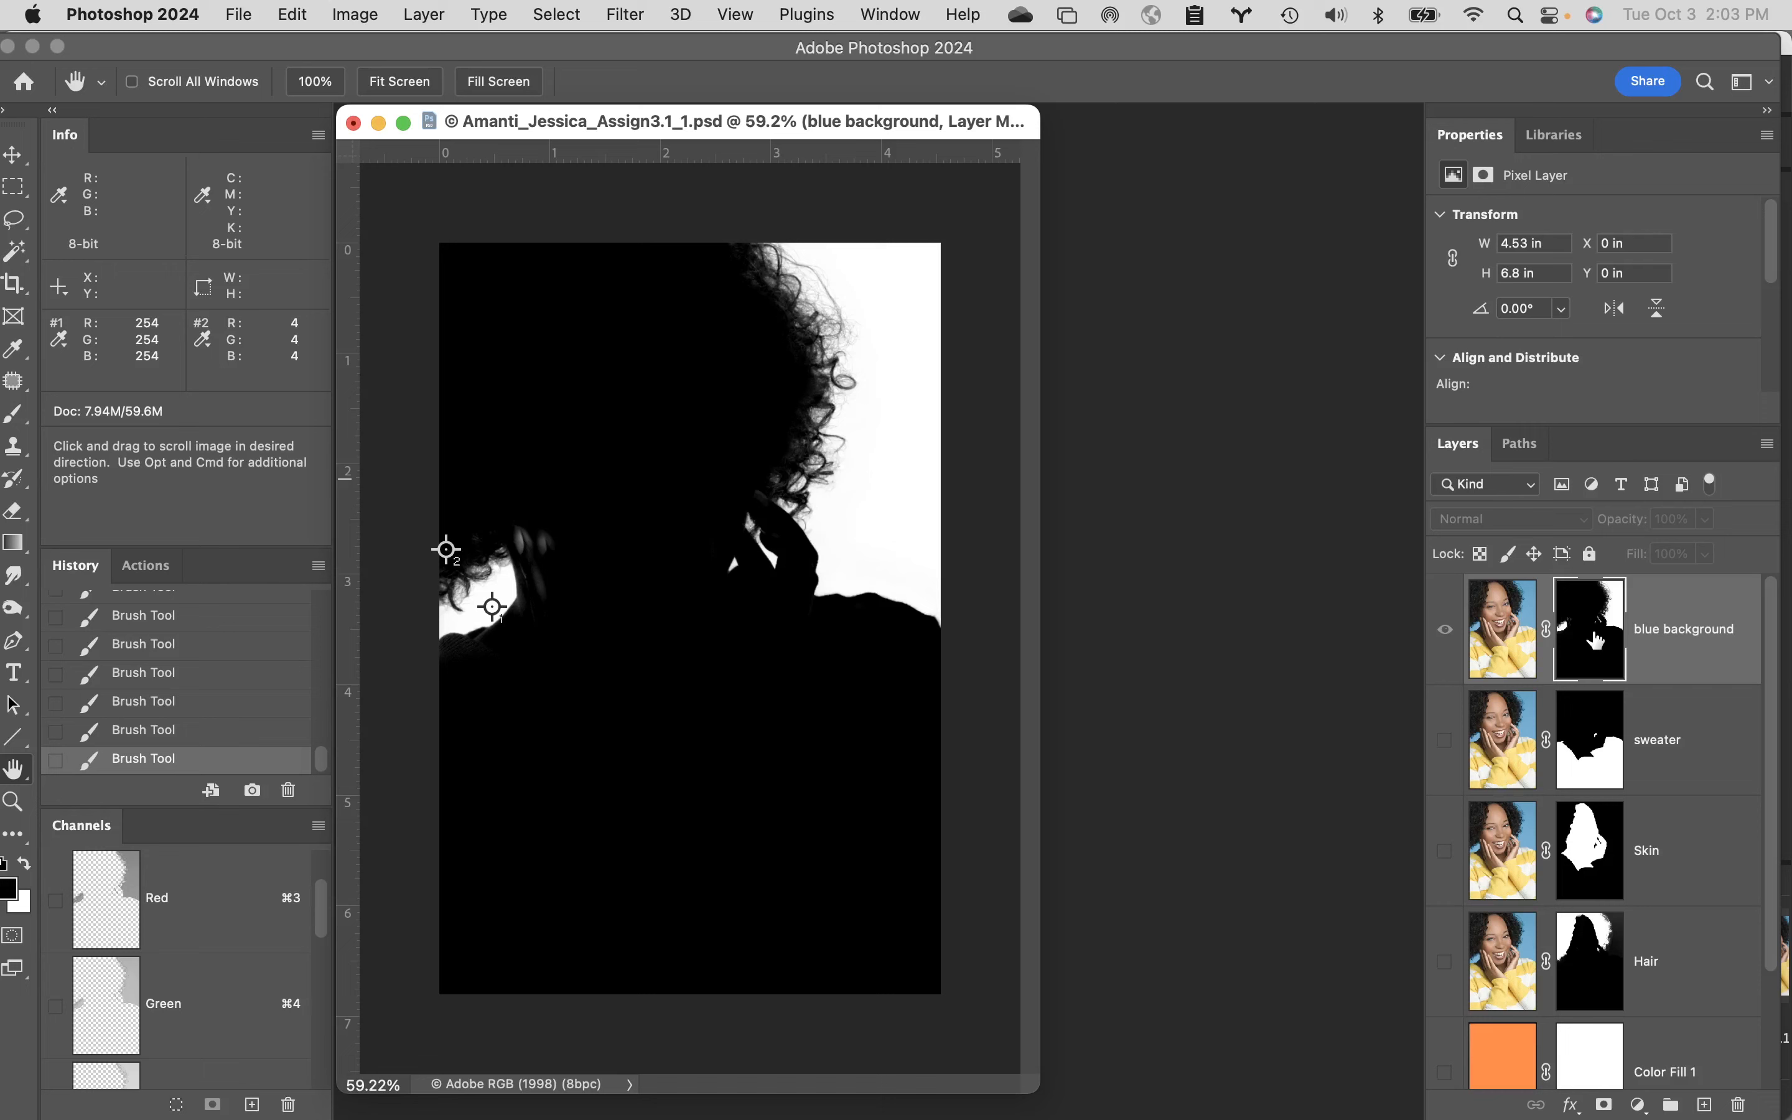
- Toggle the blue background layer's mask view off and on, and invert the mask
{"action": "left_click", "coordinate": [1592, 649]}
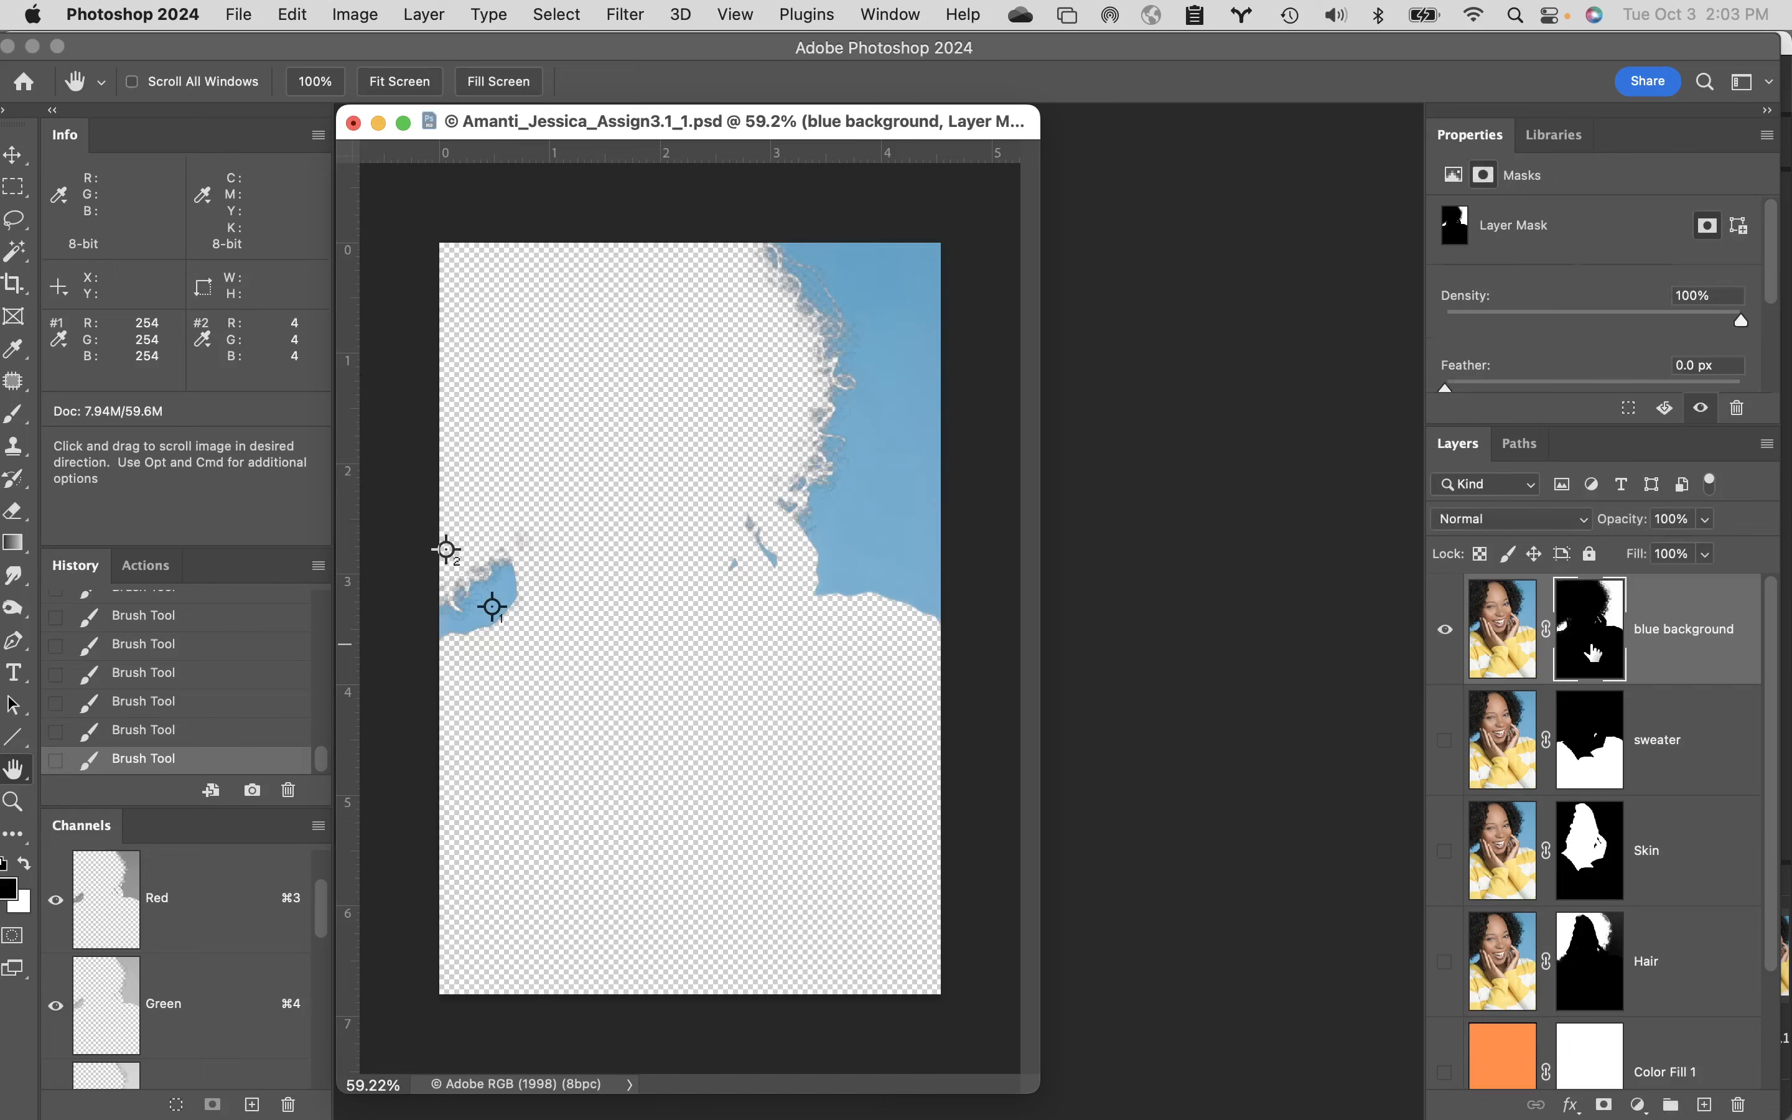
{"action": "left_click", "coordinate": [1593, 656], "text": "alt"}
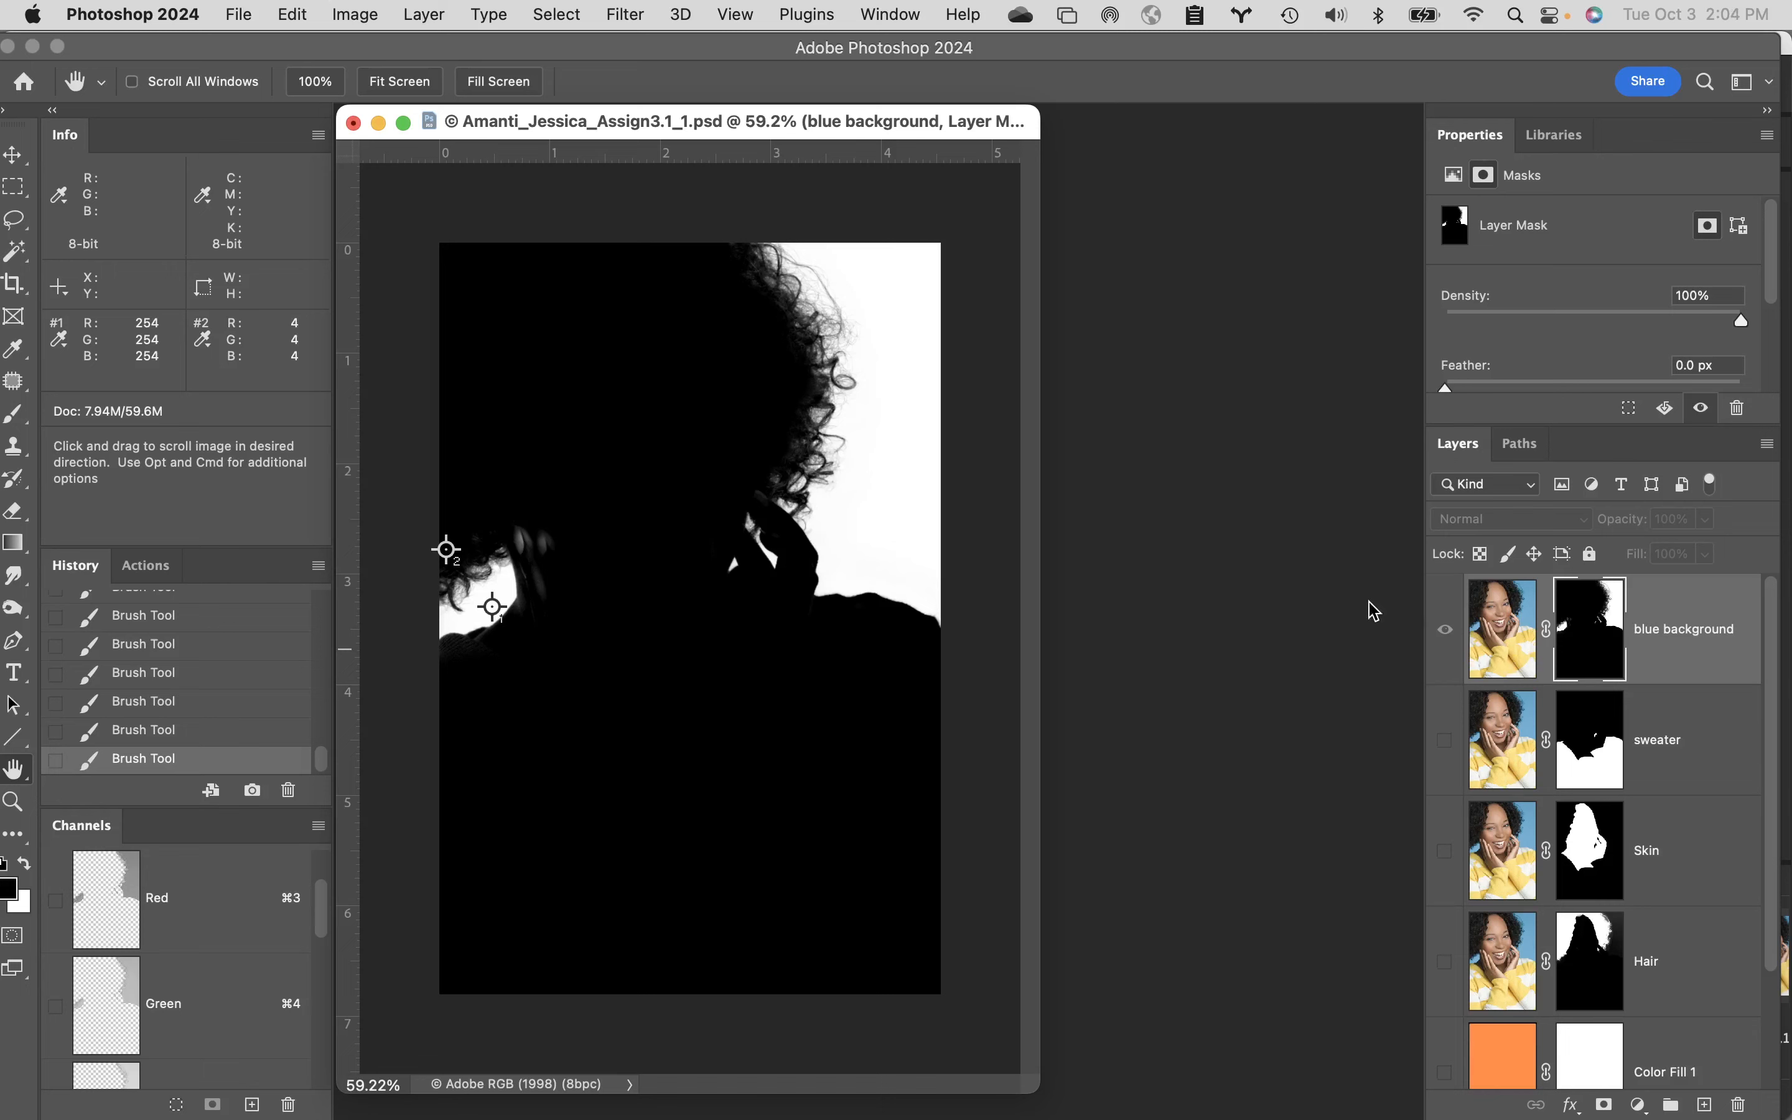
{"action": "key", "text": "cmd+i"}
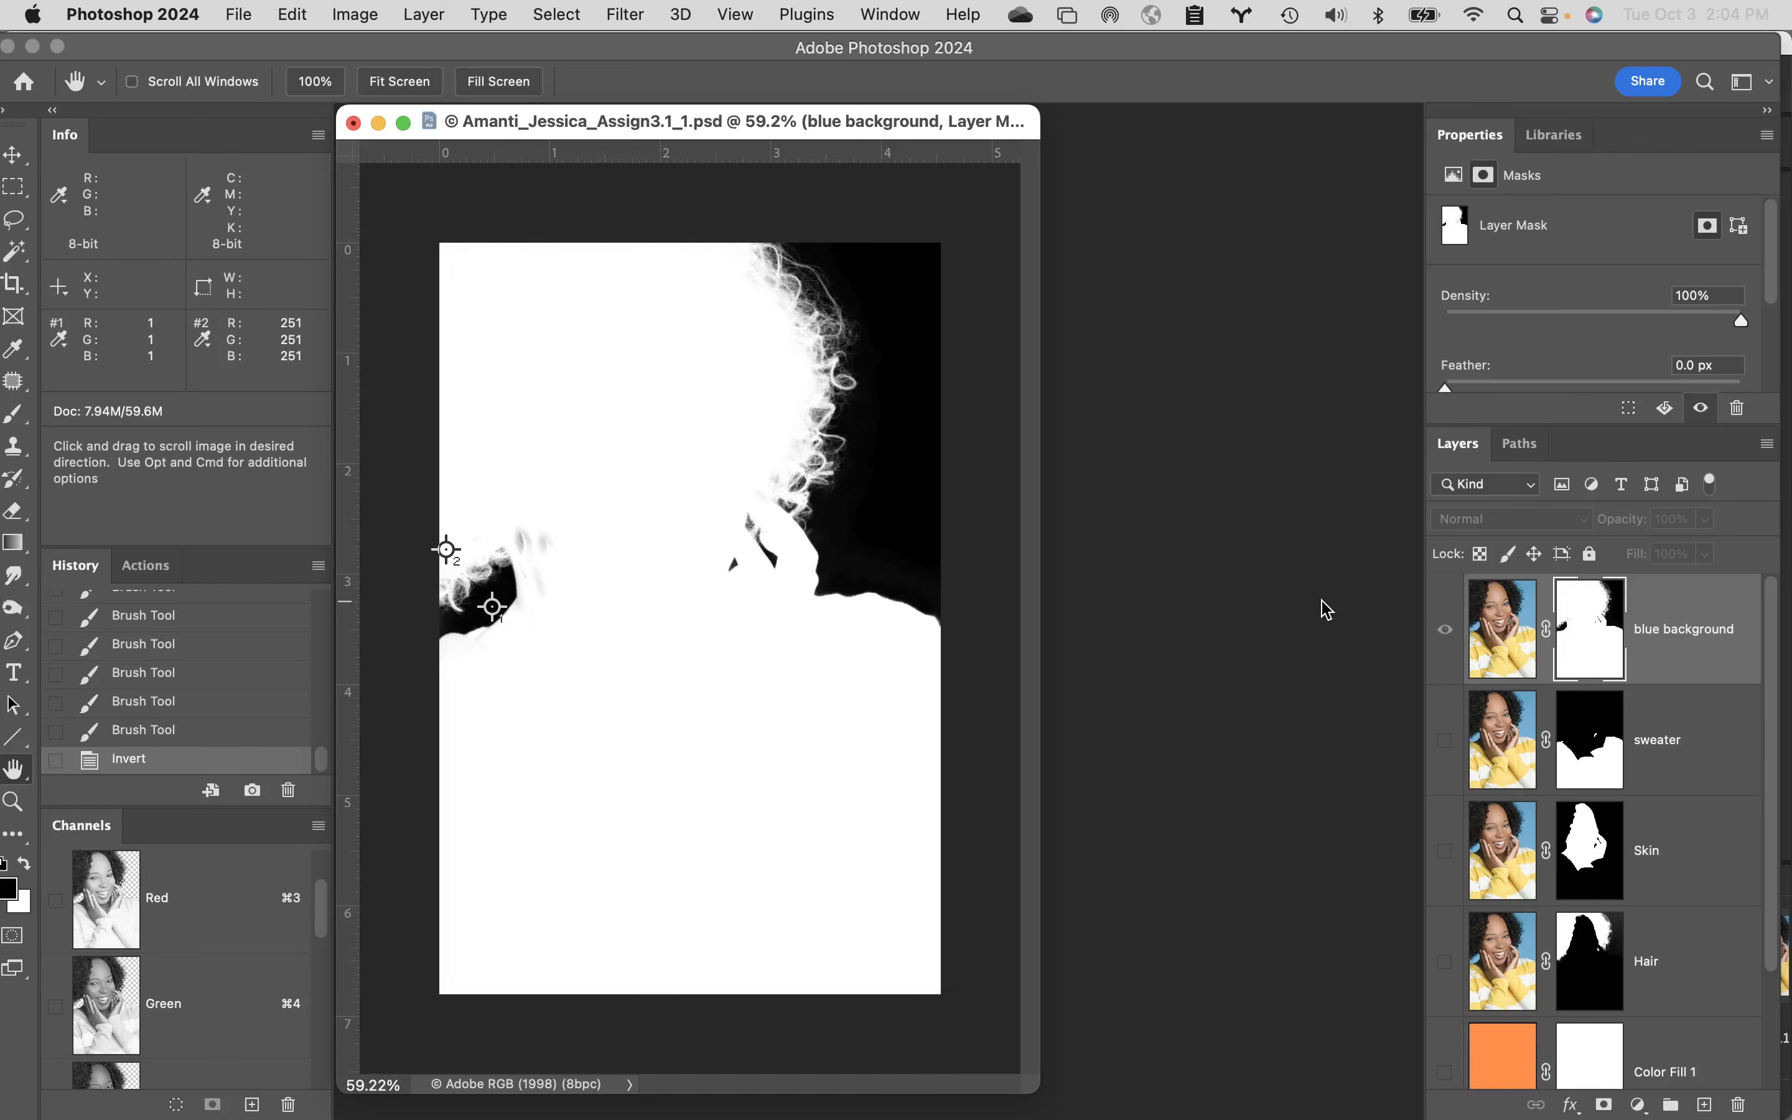
- Examine the curly hair edge in the inverted blue background mask up close, from the top of the head to the hand
{"action": "key", "text": "cmd+equal"}
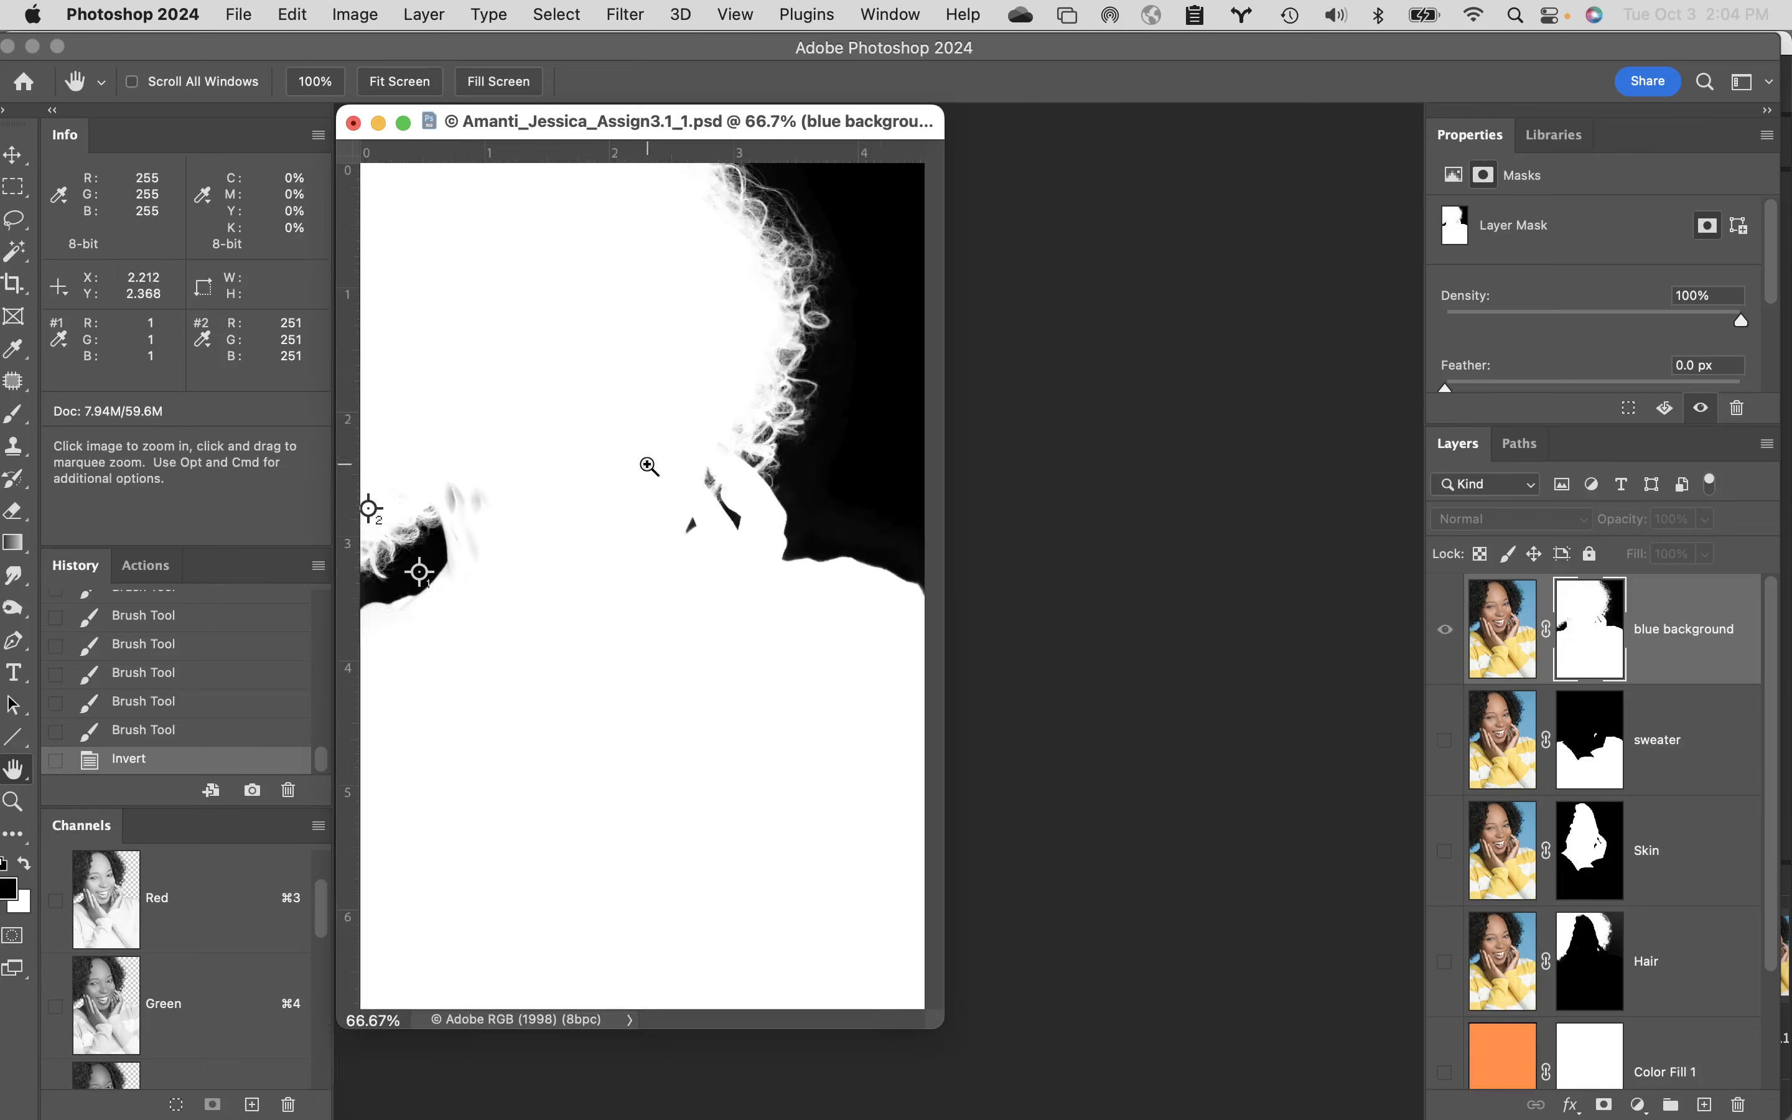
{"action": "left_click", "coordinate": [802, 264], "text": "super"}
{"action": "left_click", "coordinate": [841, 476], "text": "super"}
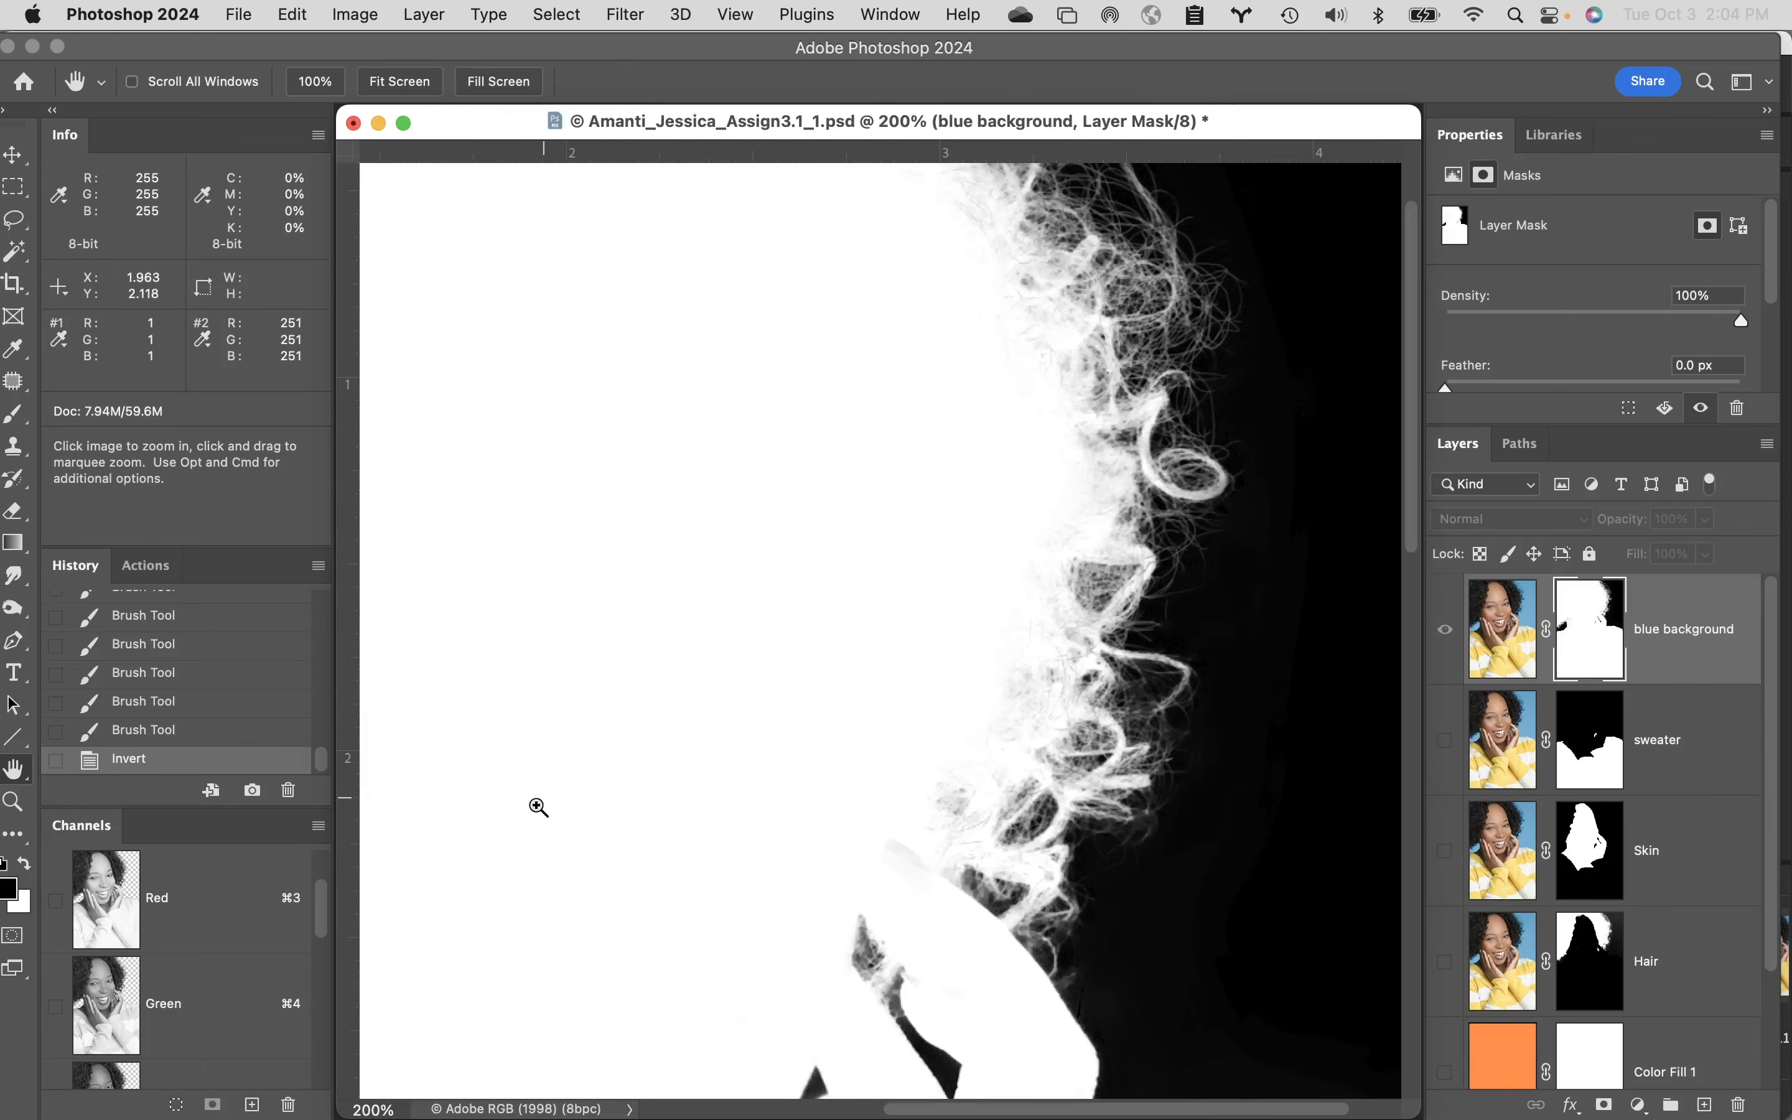
{"action": "left_click_drag", "start_coordinate": [570, 820], "coordinate": [955, 219]}
{"action": "left_click_drag", "start_coordinate": [888, 448], "coordinate": [651, 885]}
{"action": "left_click_drag", "start_coordinate": [744, 580], "coordinate": [405, 800]}
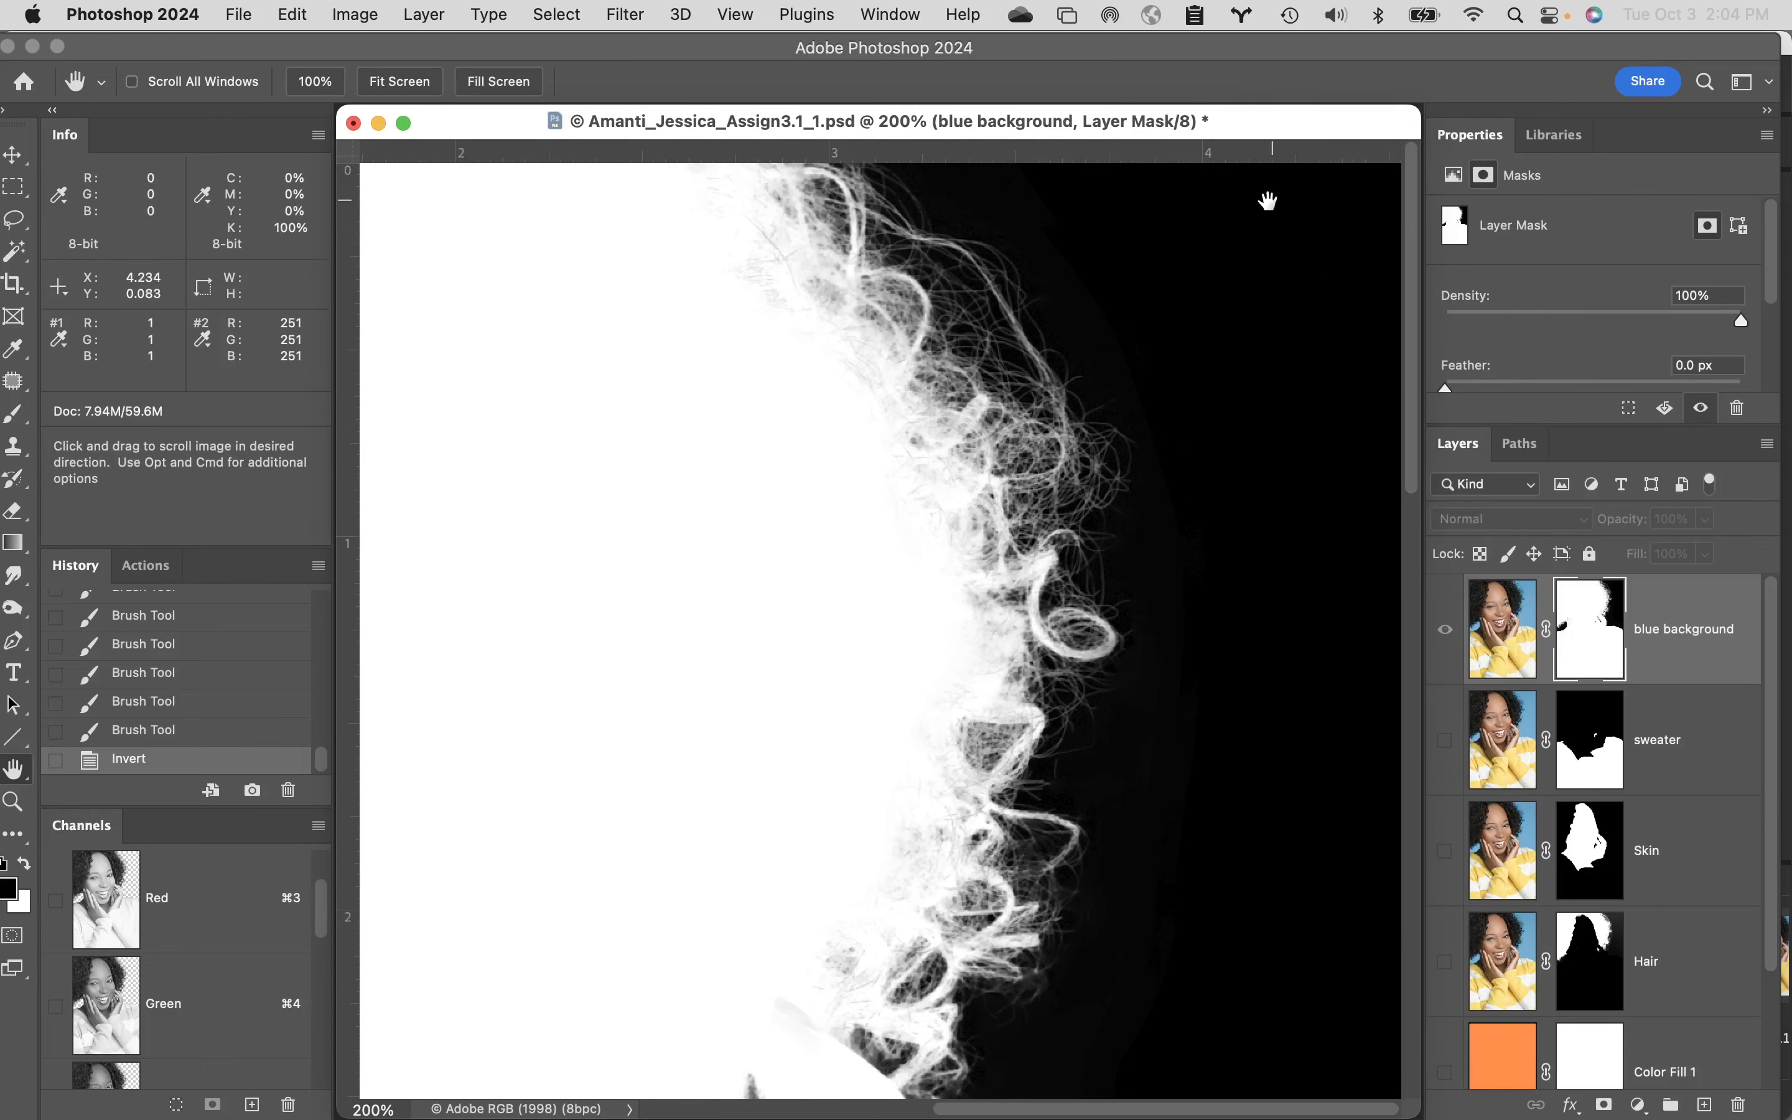
{"action": "left_click", "coordinate": [724, 662], "text": "alt"}
{"action": "left_click", "coordinate": [774, 662], "text": "alt"}
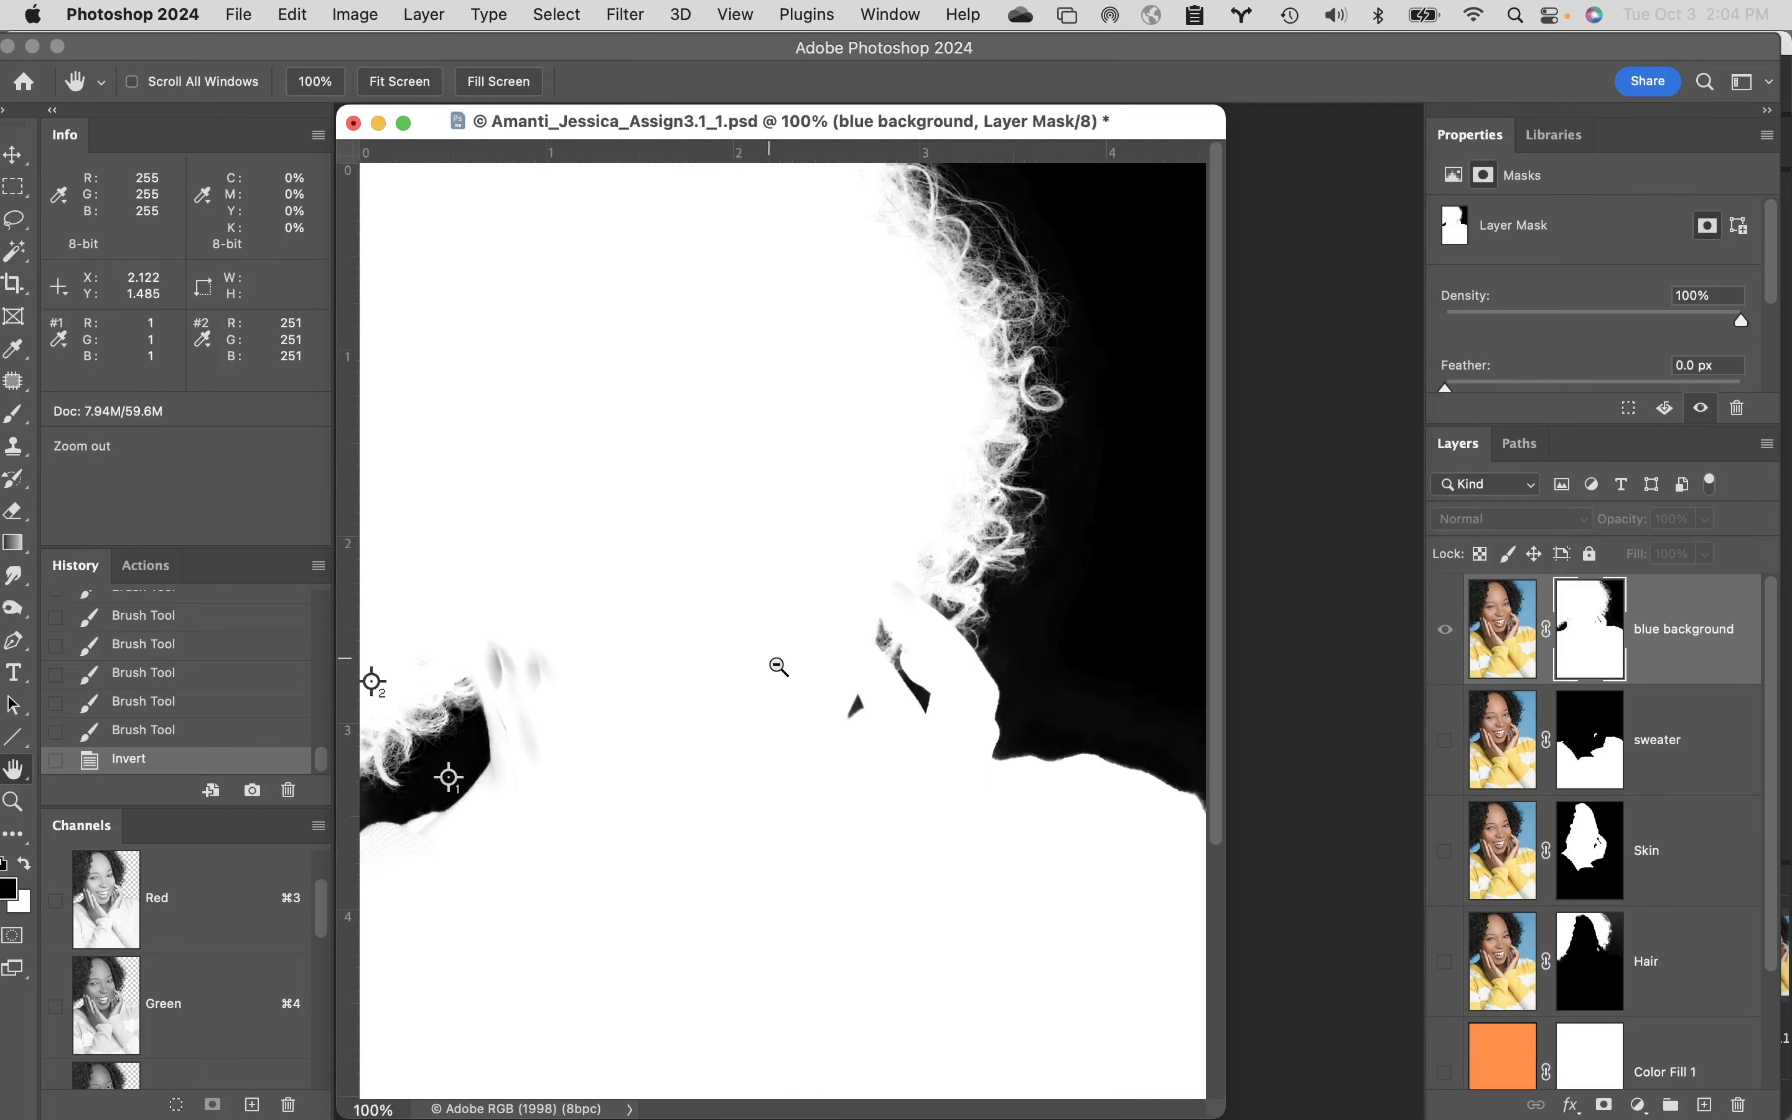
{"action": "left_click", "coordinate": [837, 681], "text": "alt"}
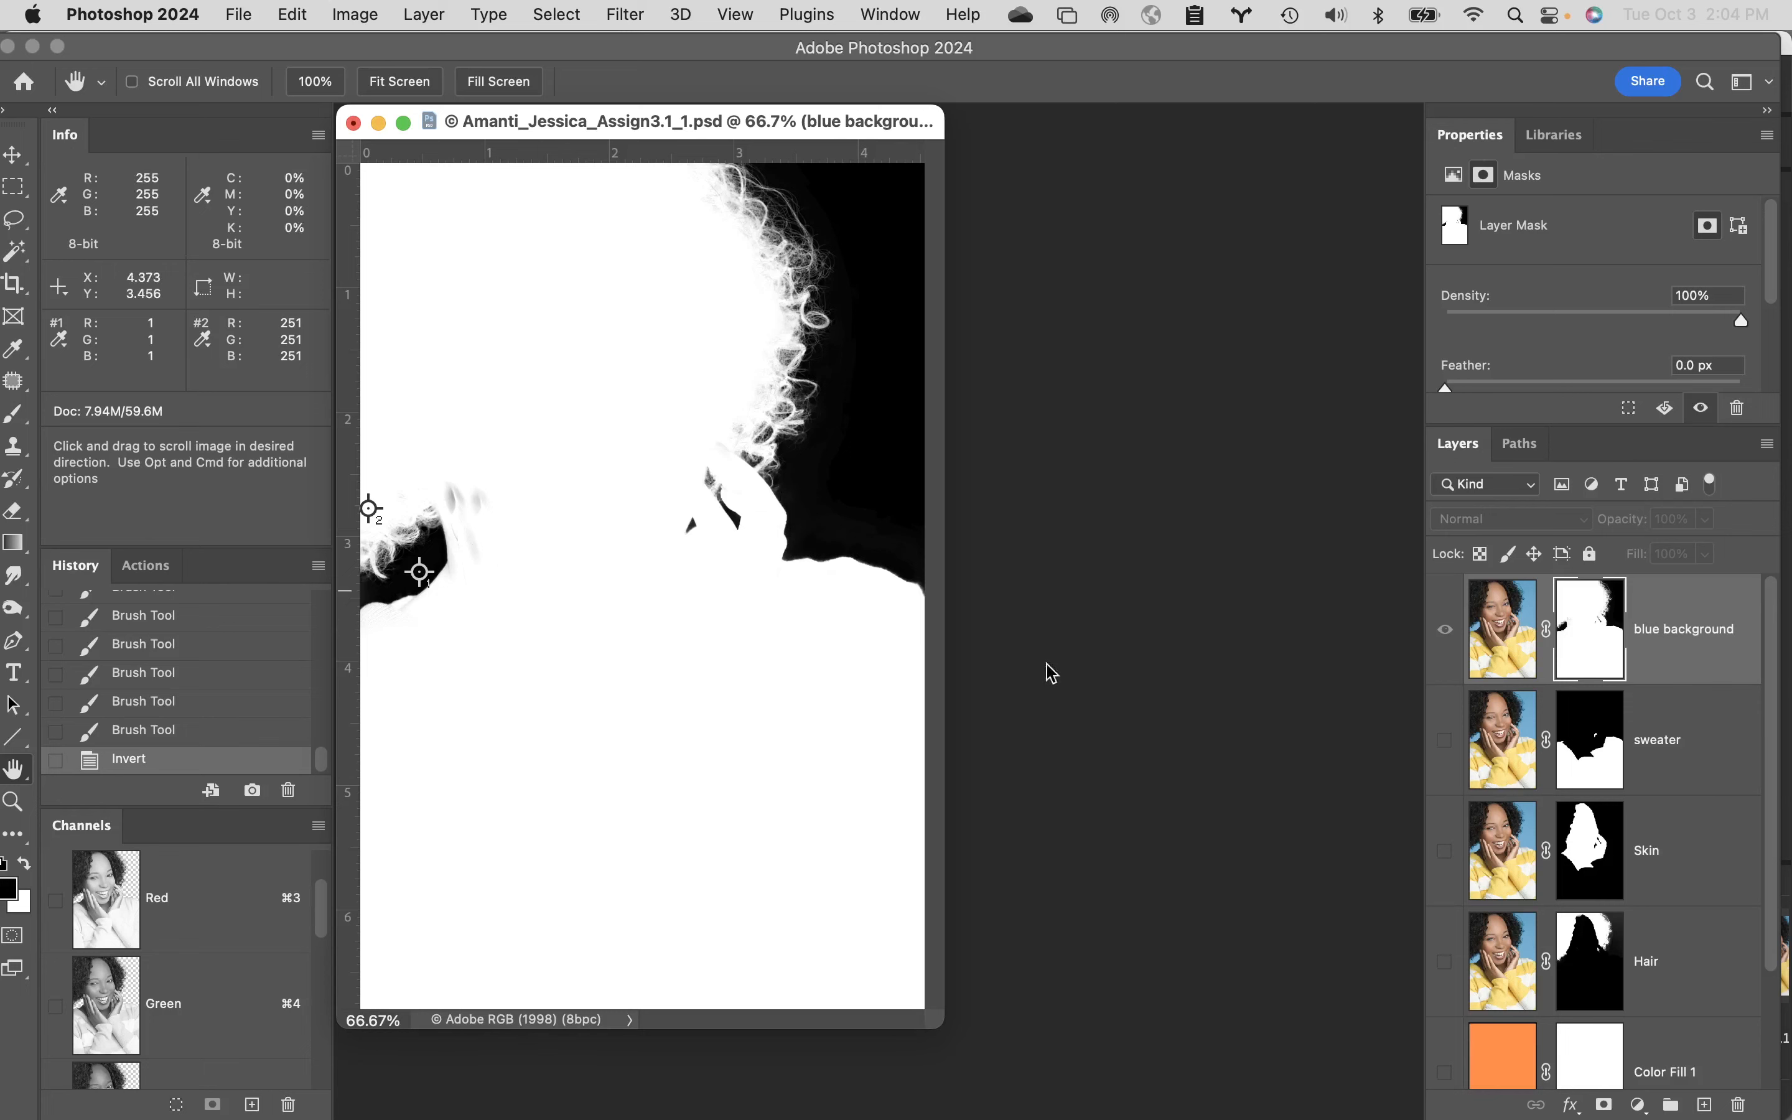
- Leave the mask view and invert the mask twice to compare the isolated blue background with the cut-out portrait around the hair
{"action": "left_click", "coordinate": [1581, 666], "text": "alt"}
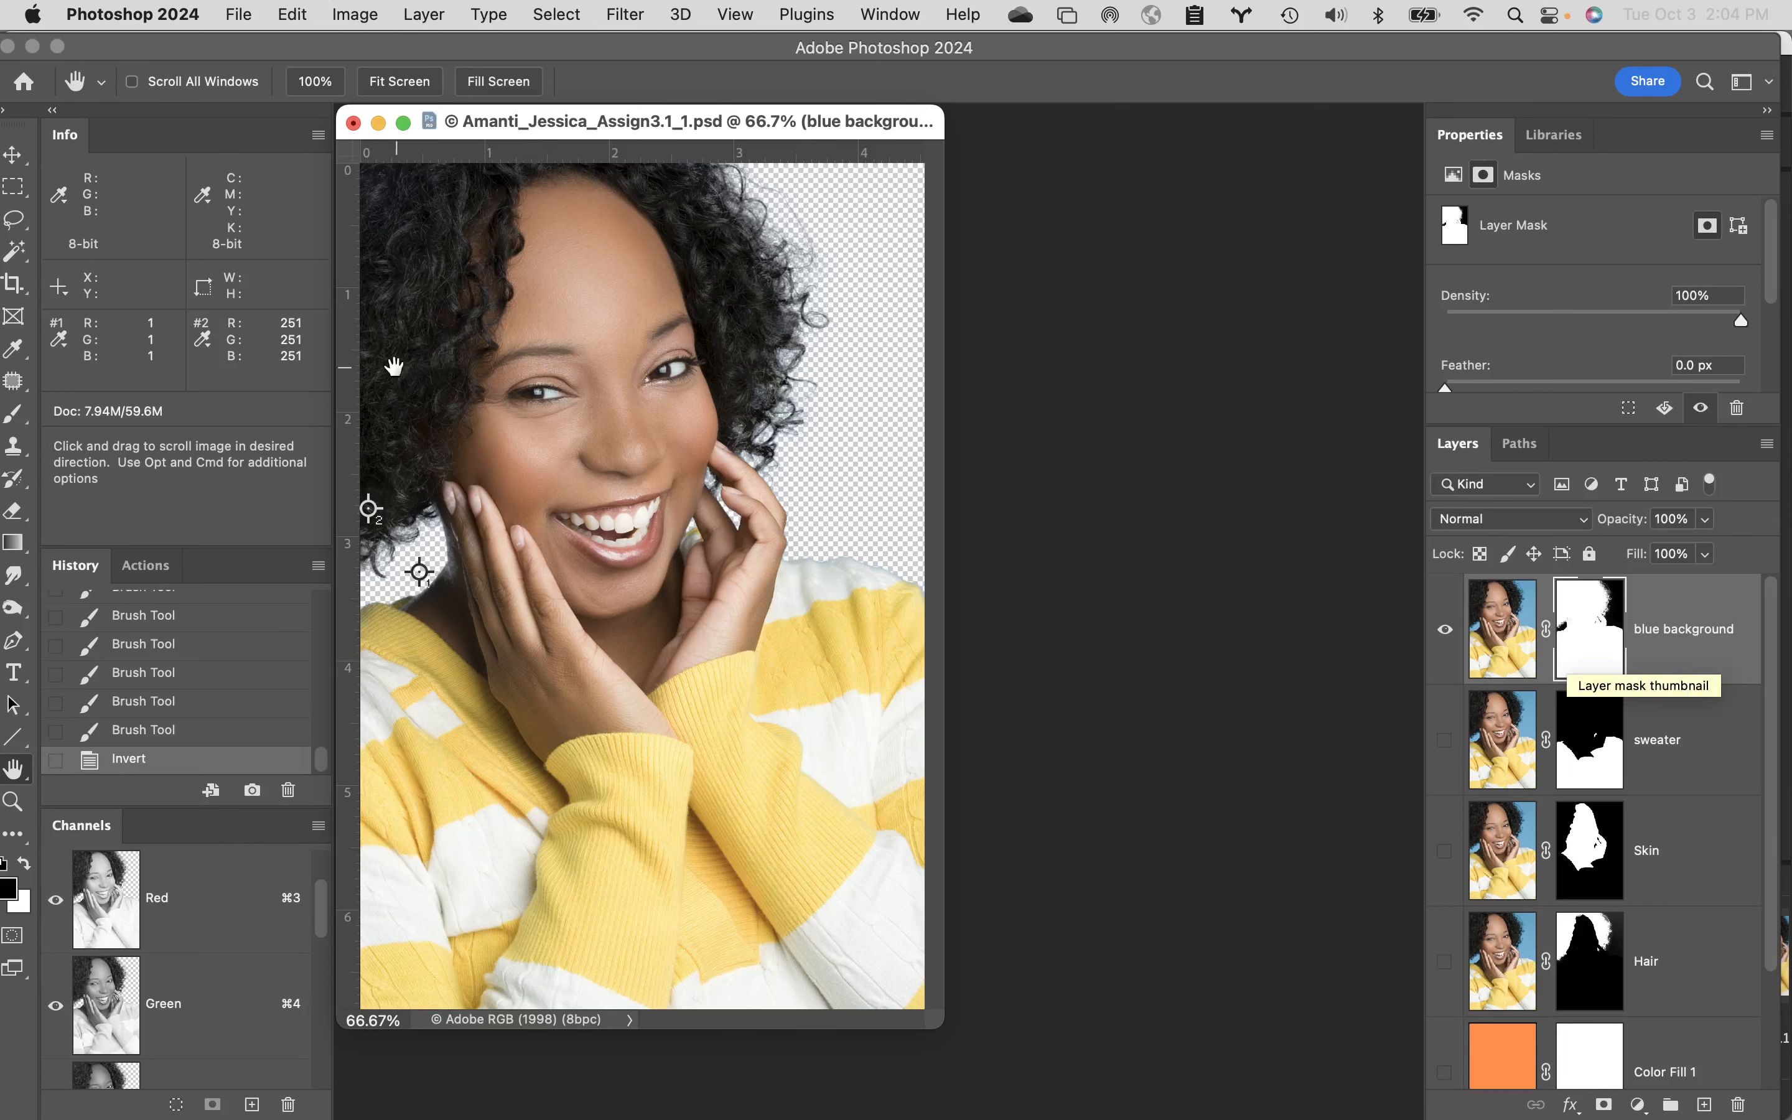
{"action": "key", "text": "super+i"}
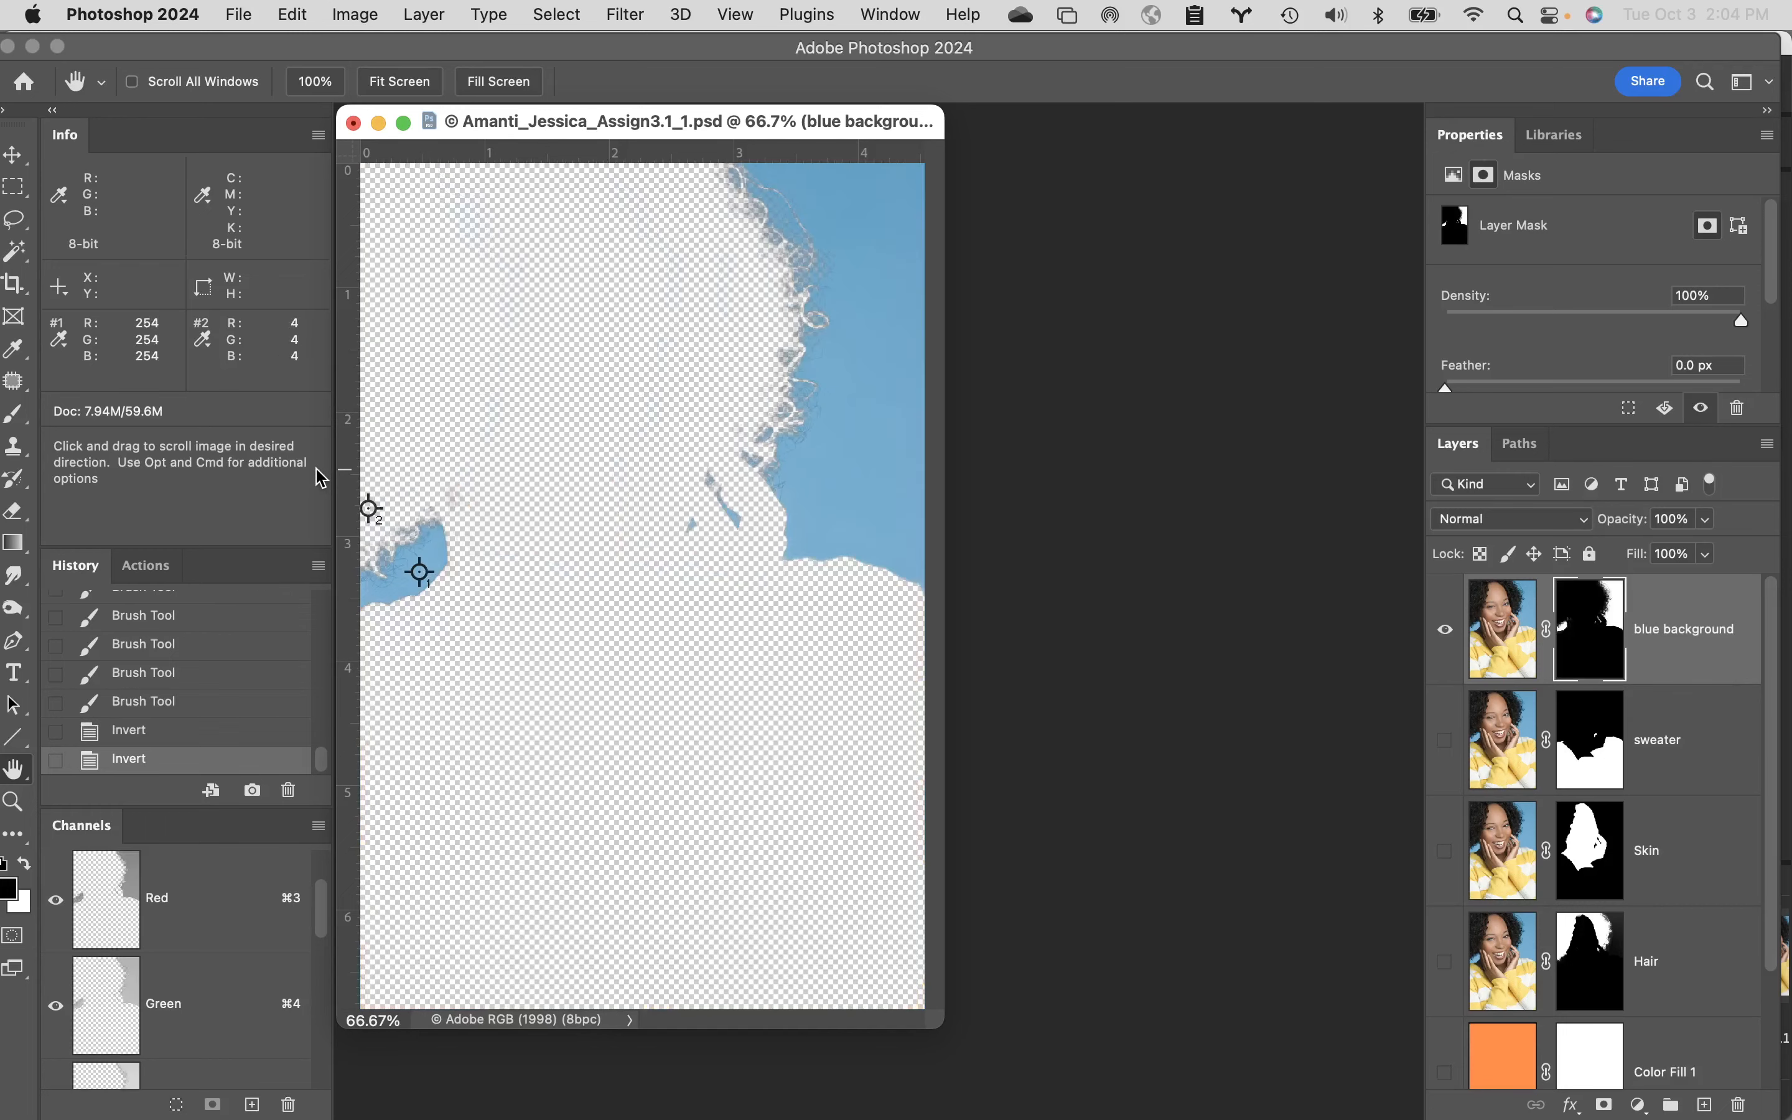
{"action": "key", "text": "super+space"}
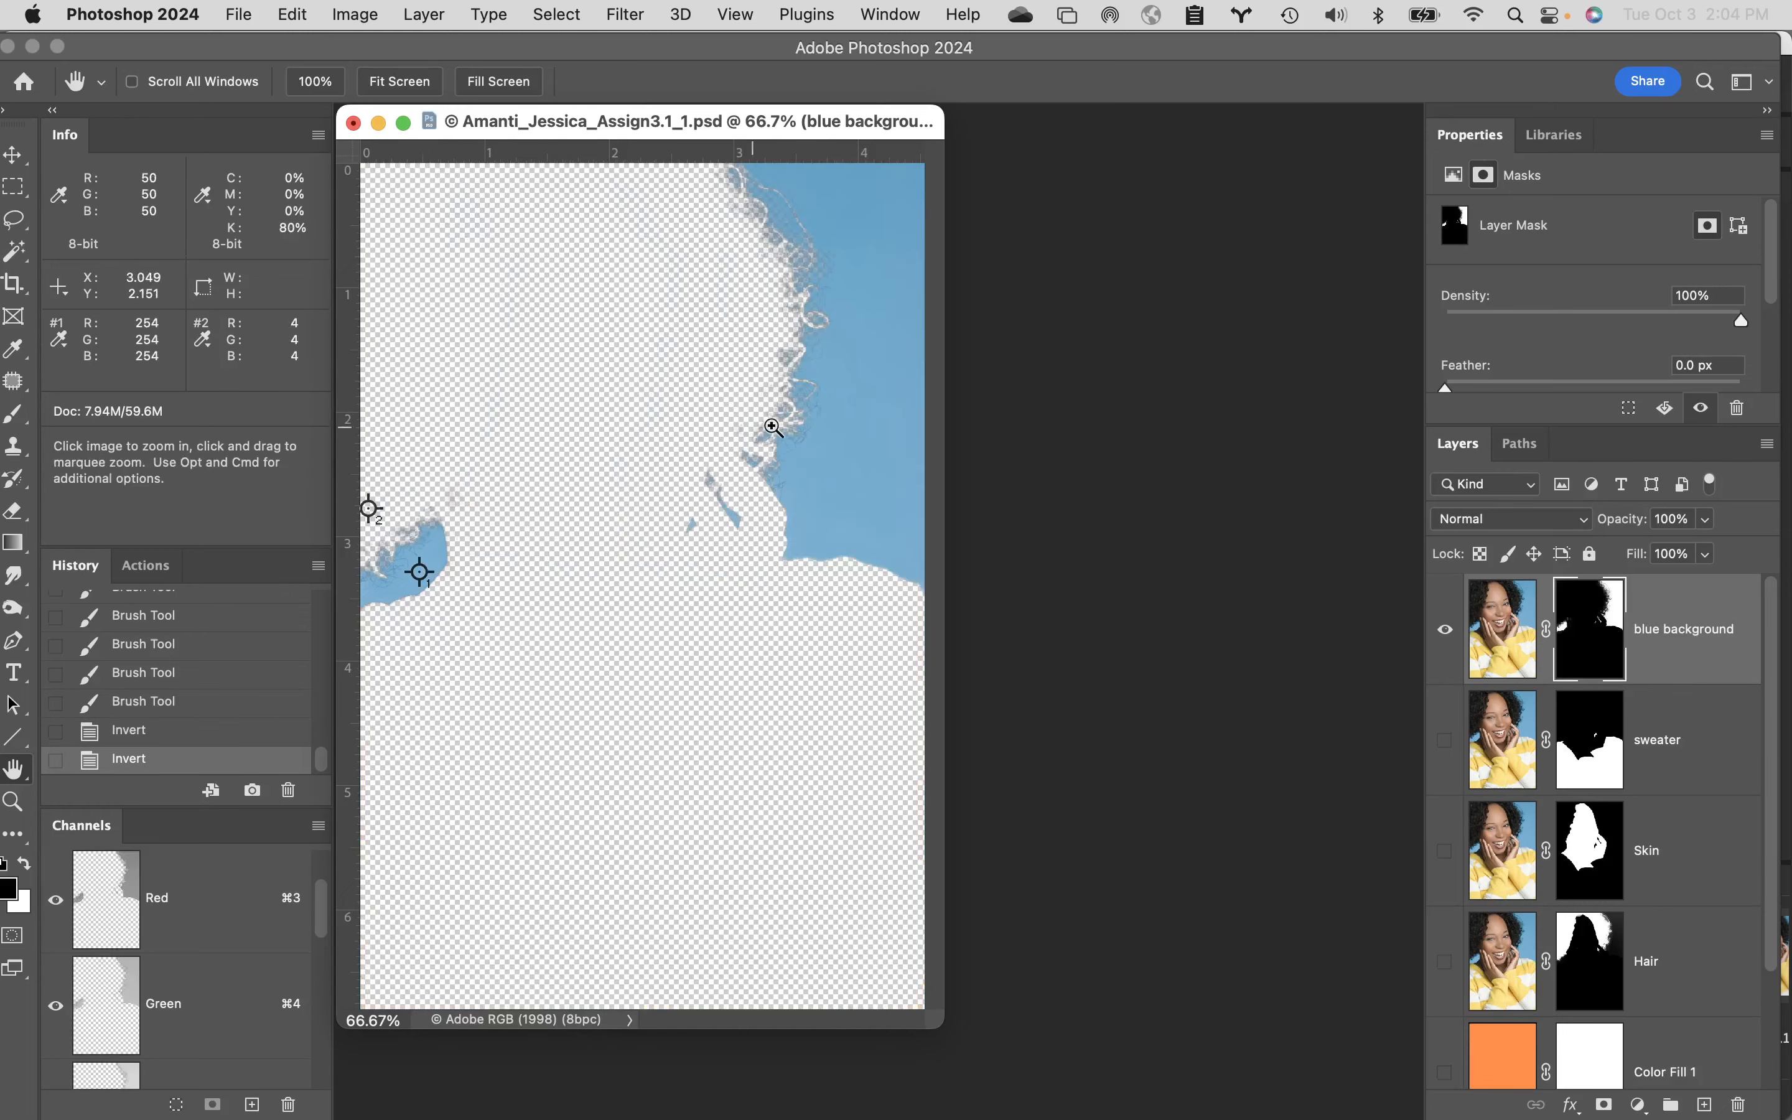
{"action": "left_click", "coordinate": [868, 267], "text": "super"}
{"action": "left_click", "coordinate": [1064, 361], "text": "super"}
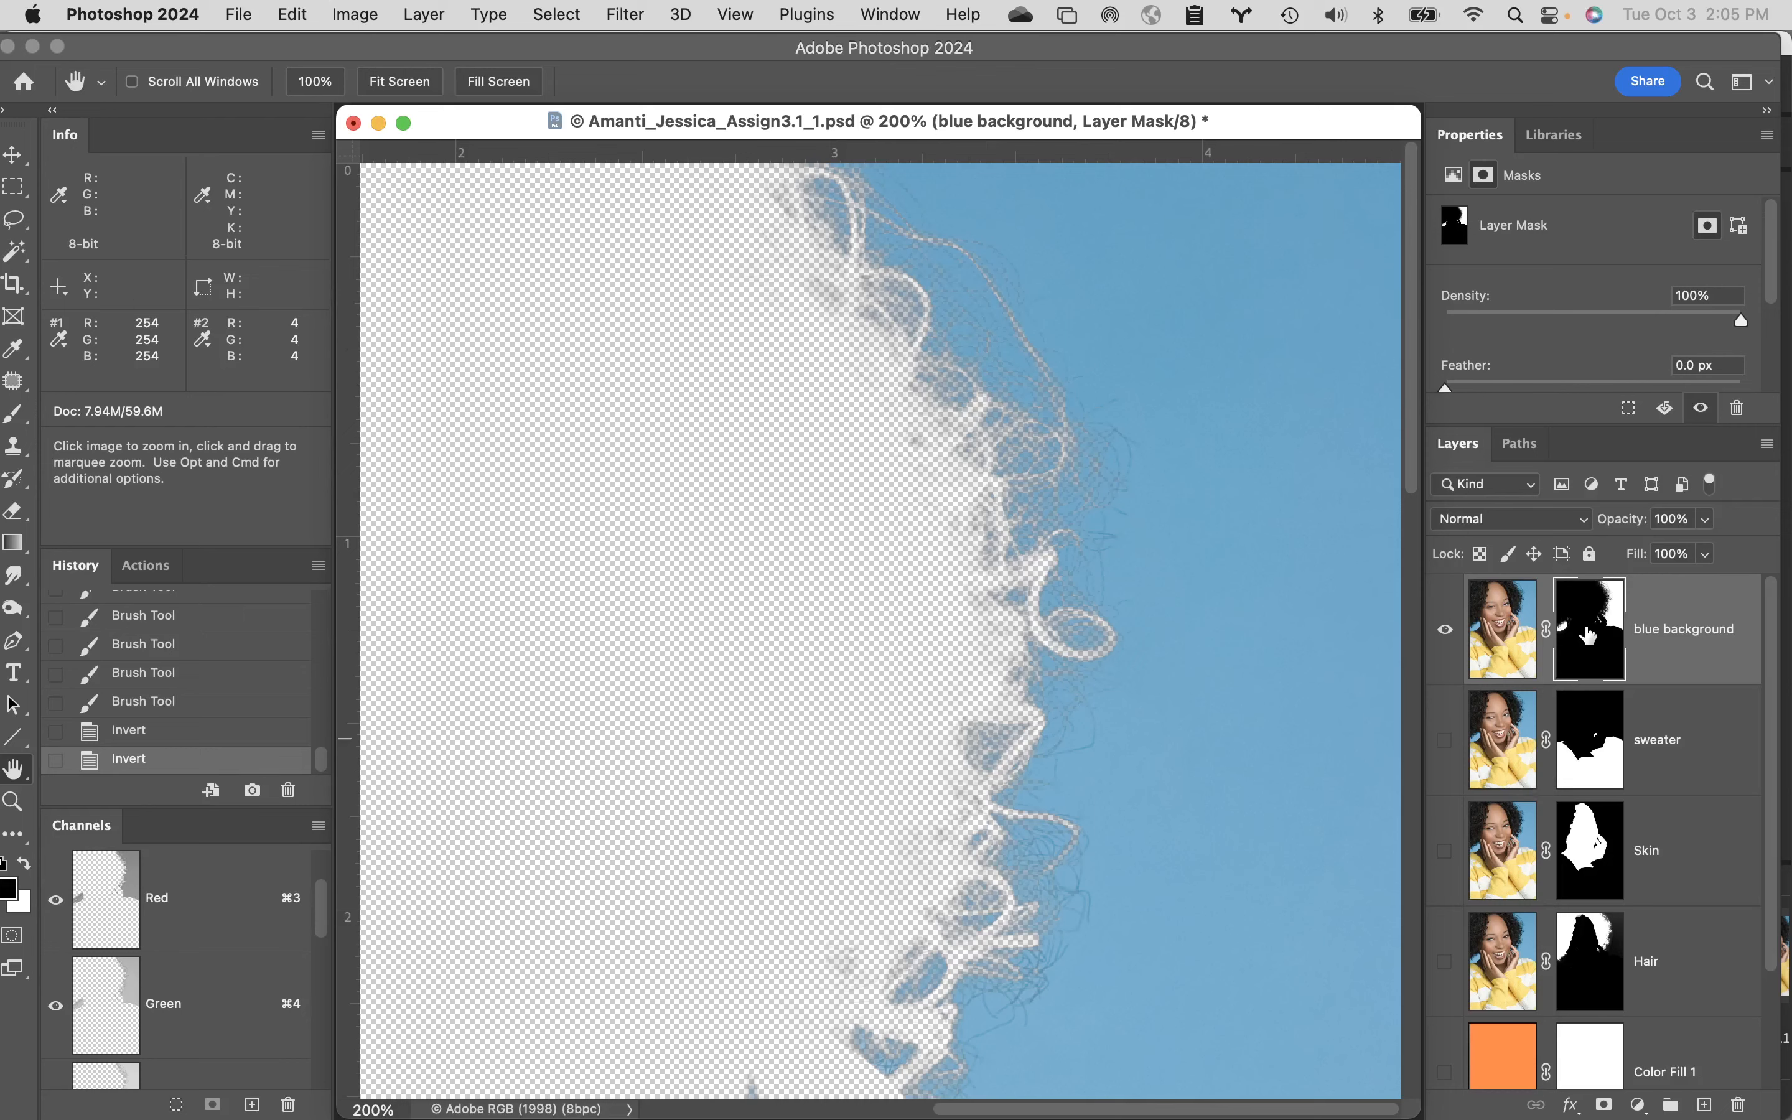
{"action": "key", "text": "super+i"}
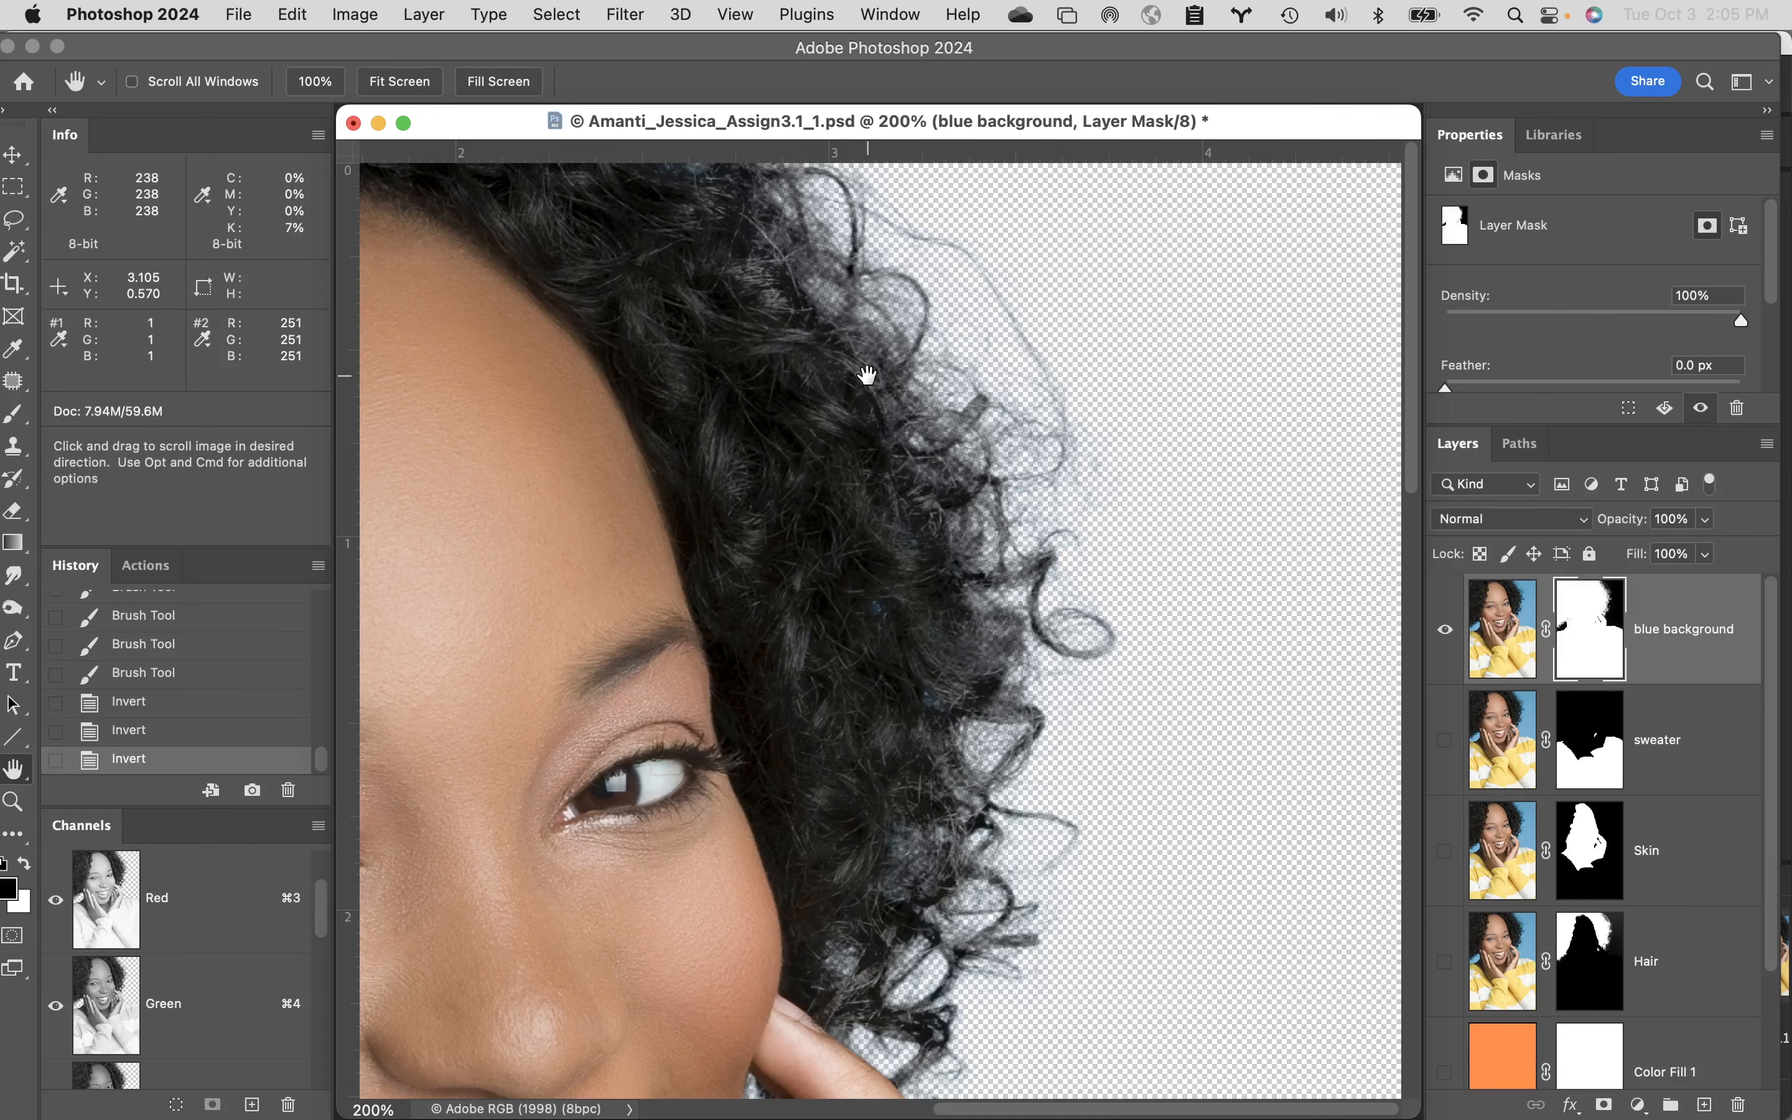
- Close the reviewed portrait document without saving the changes
{"action": "left_click", "coordinate": [354, 124]}
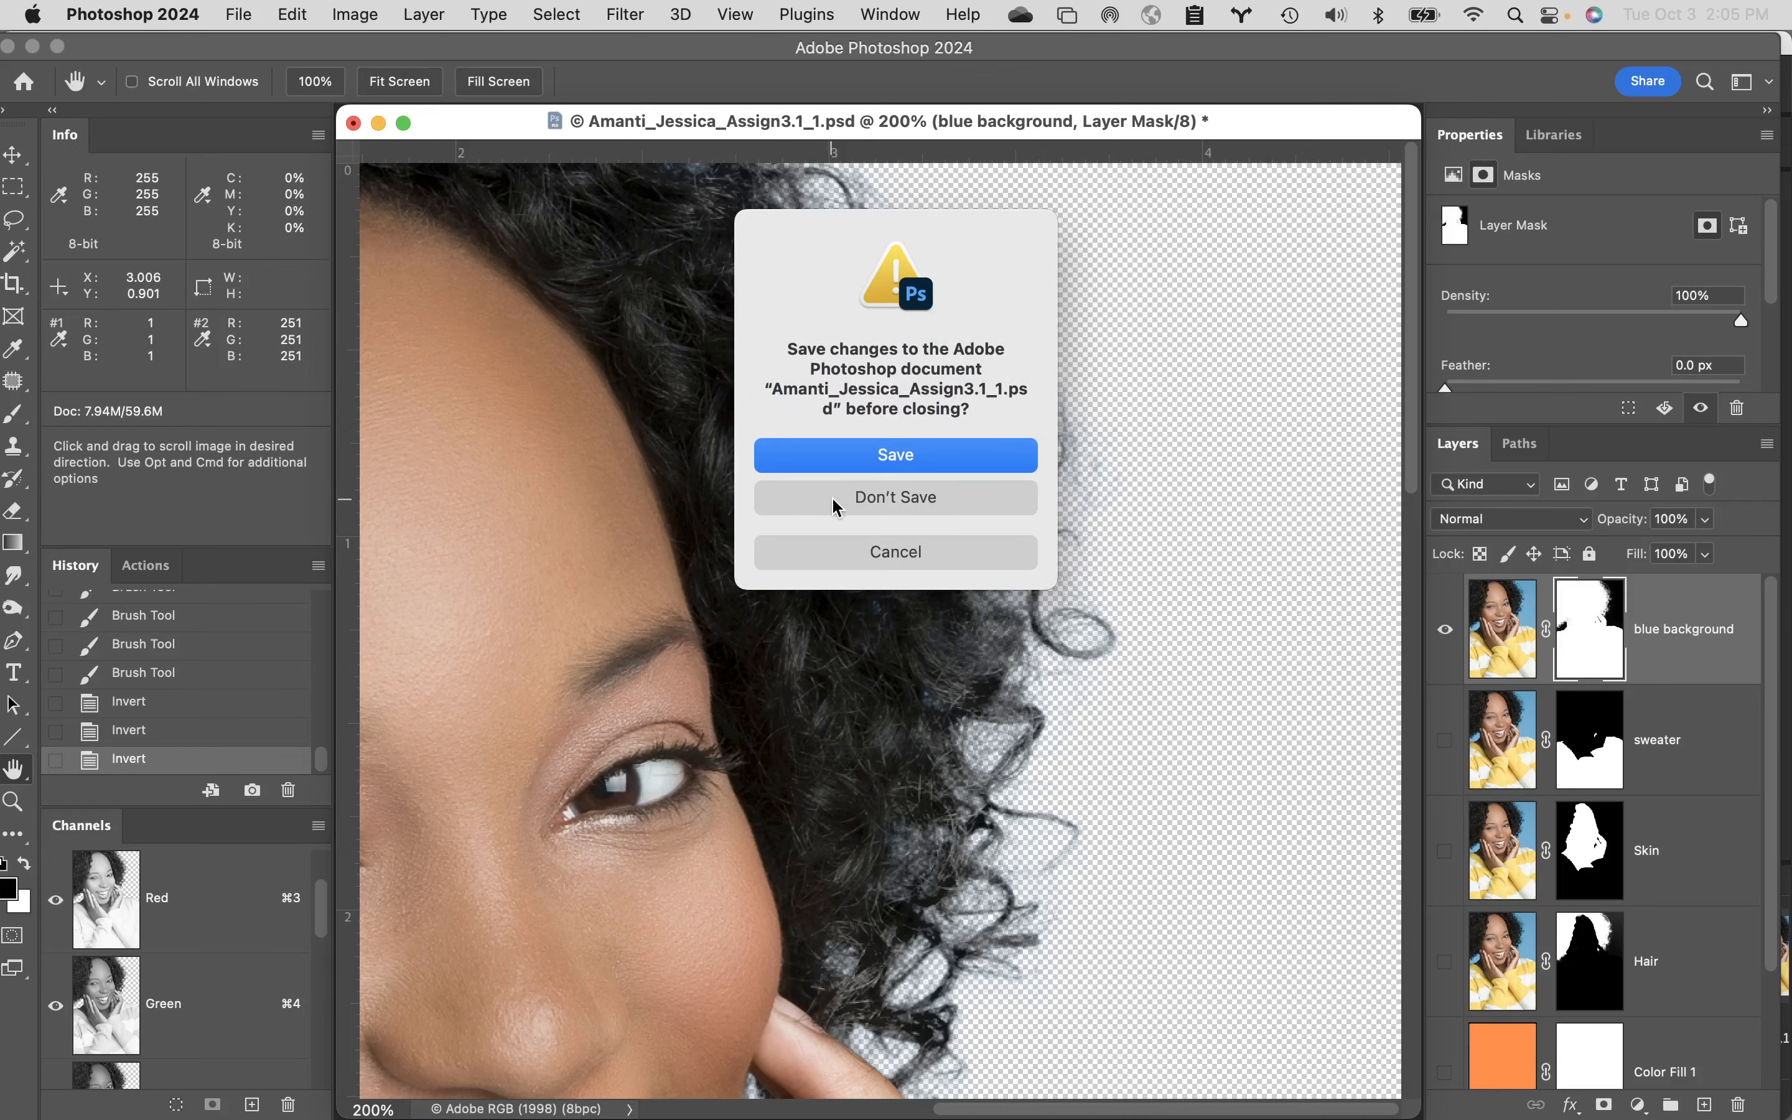
{"action": "left_click", "coordinate": [837, 508]}
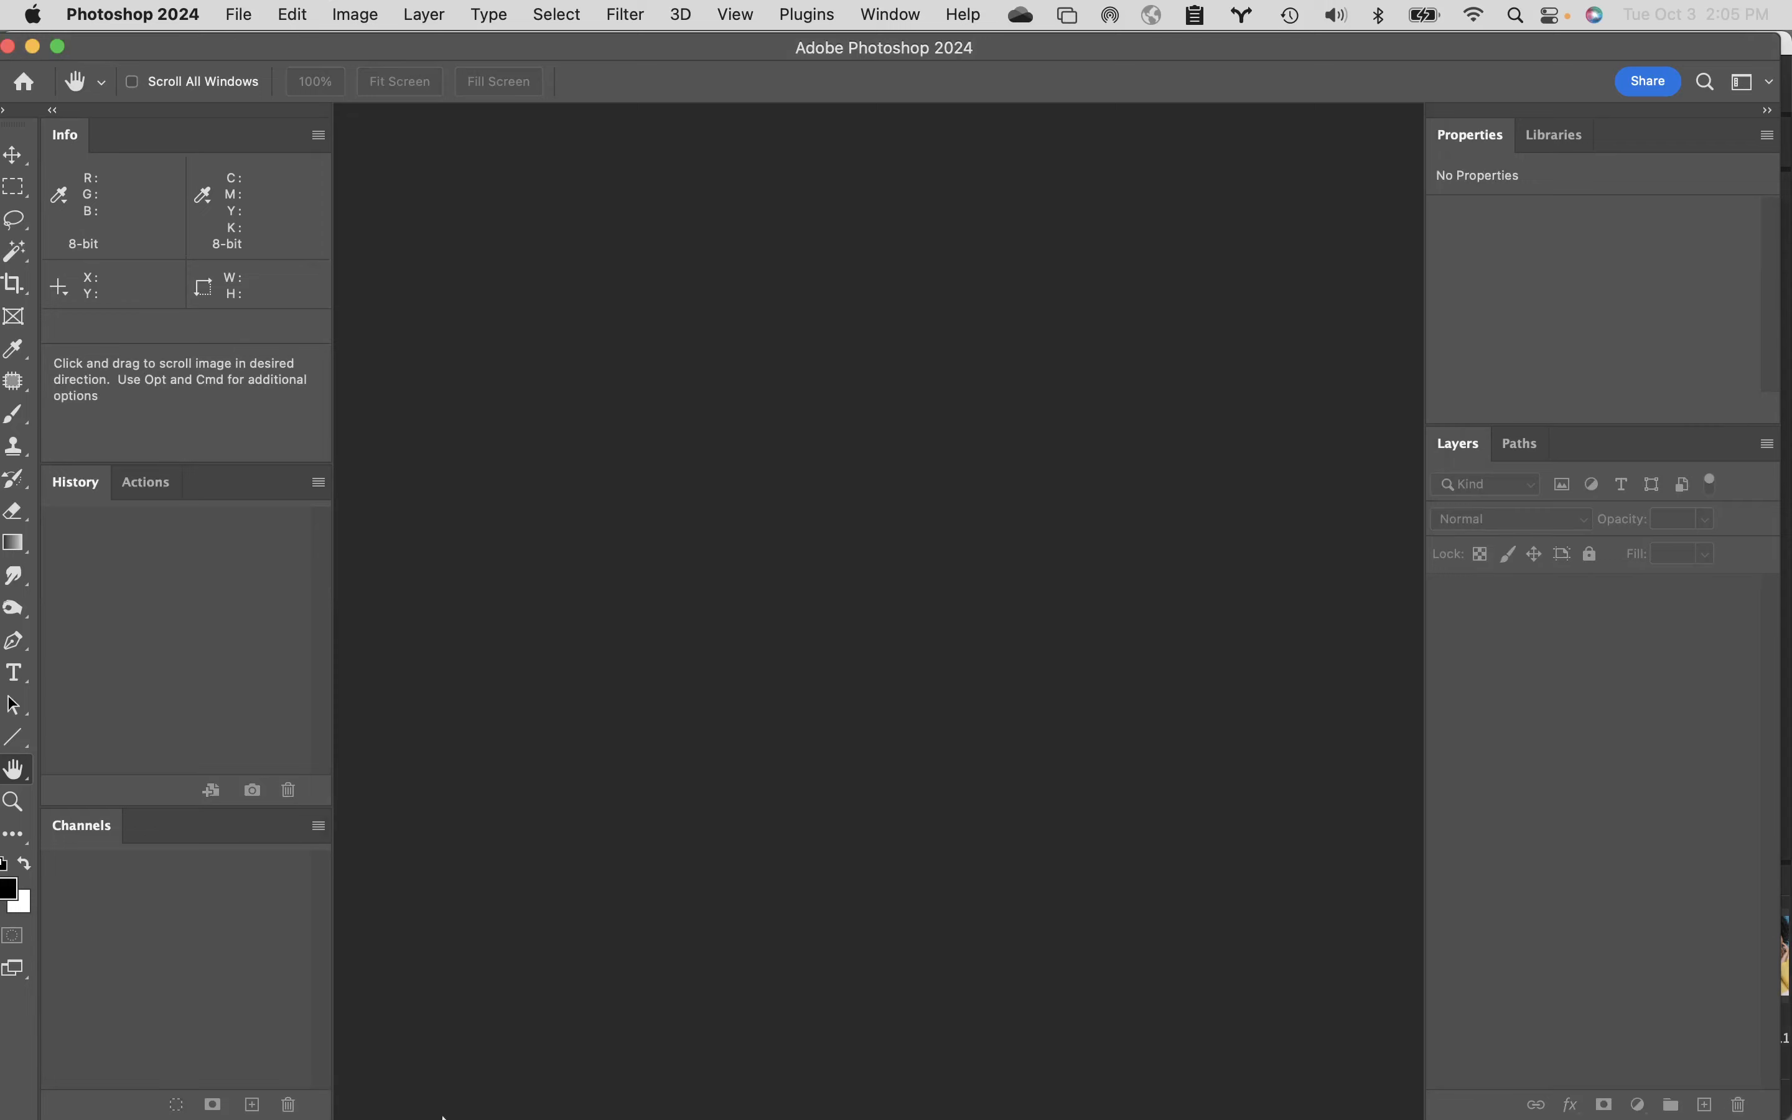
- Switch to Adobe Bridge and open the next student's assignment 3 PSD from its subfolder in Week 4 Turnin
{"action": "mouse_move", "coordinate": [408, 1116]}
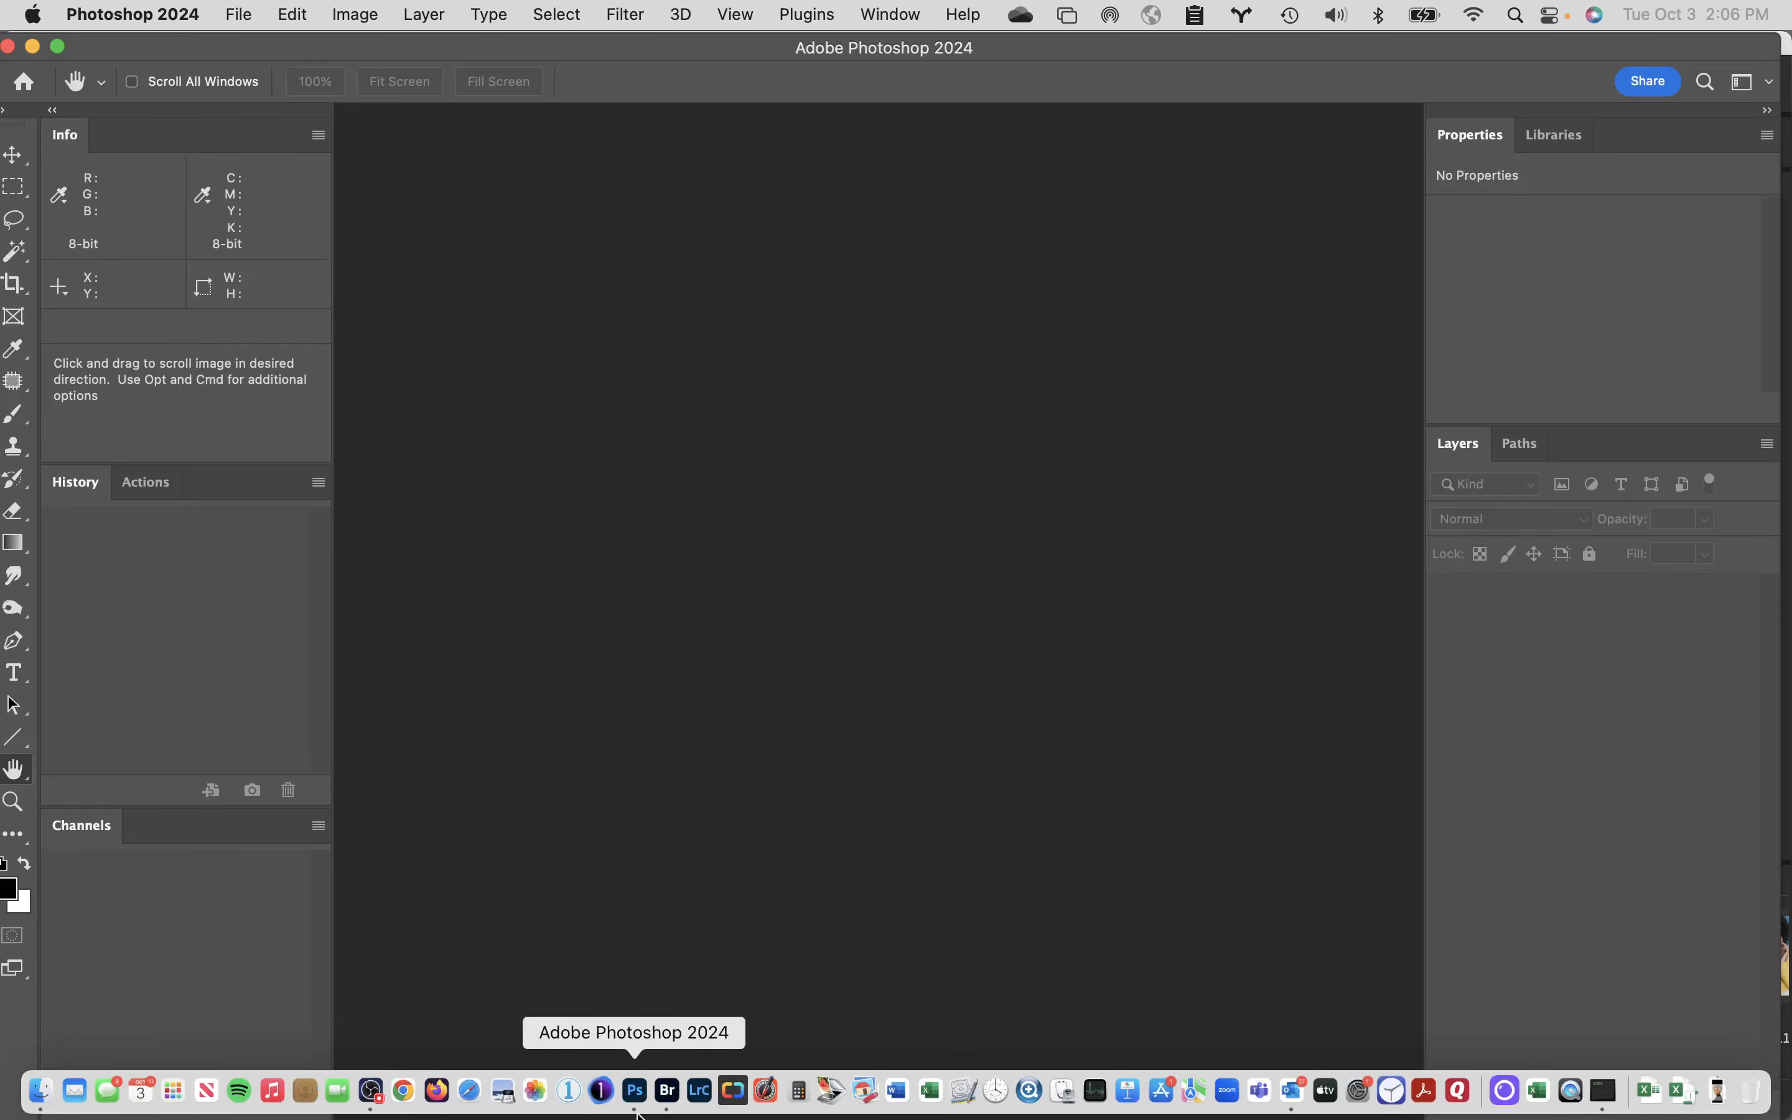
{"action": "left_click", "coordinate": [667, 1089]}
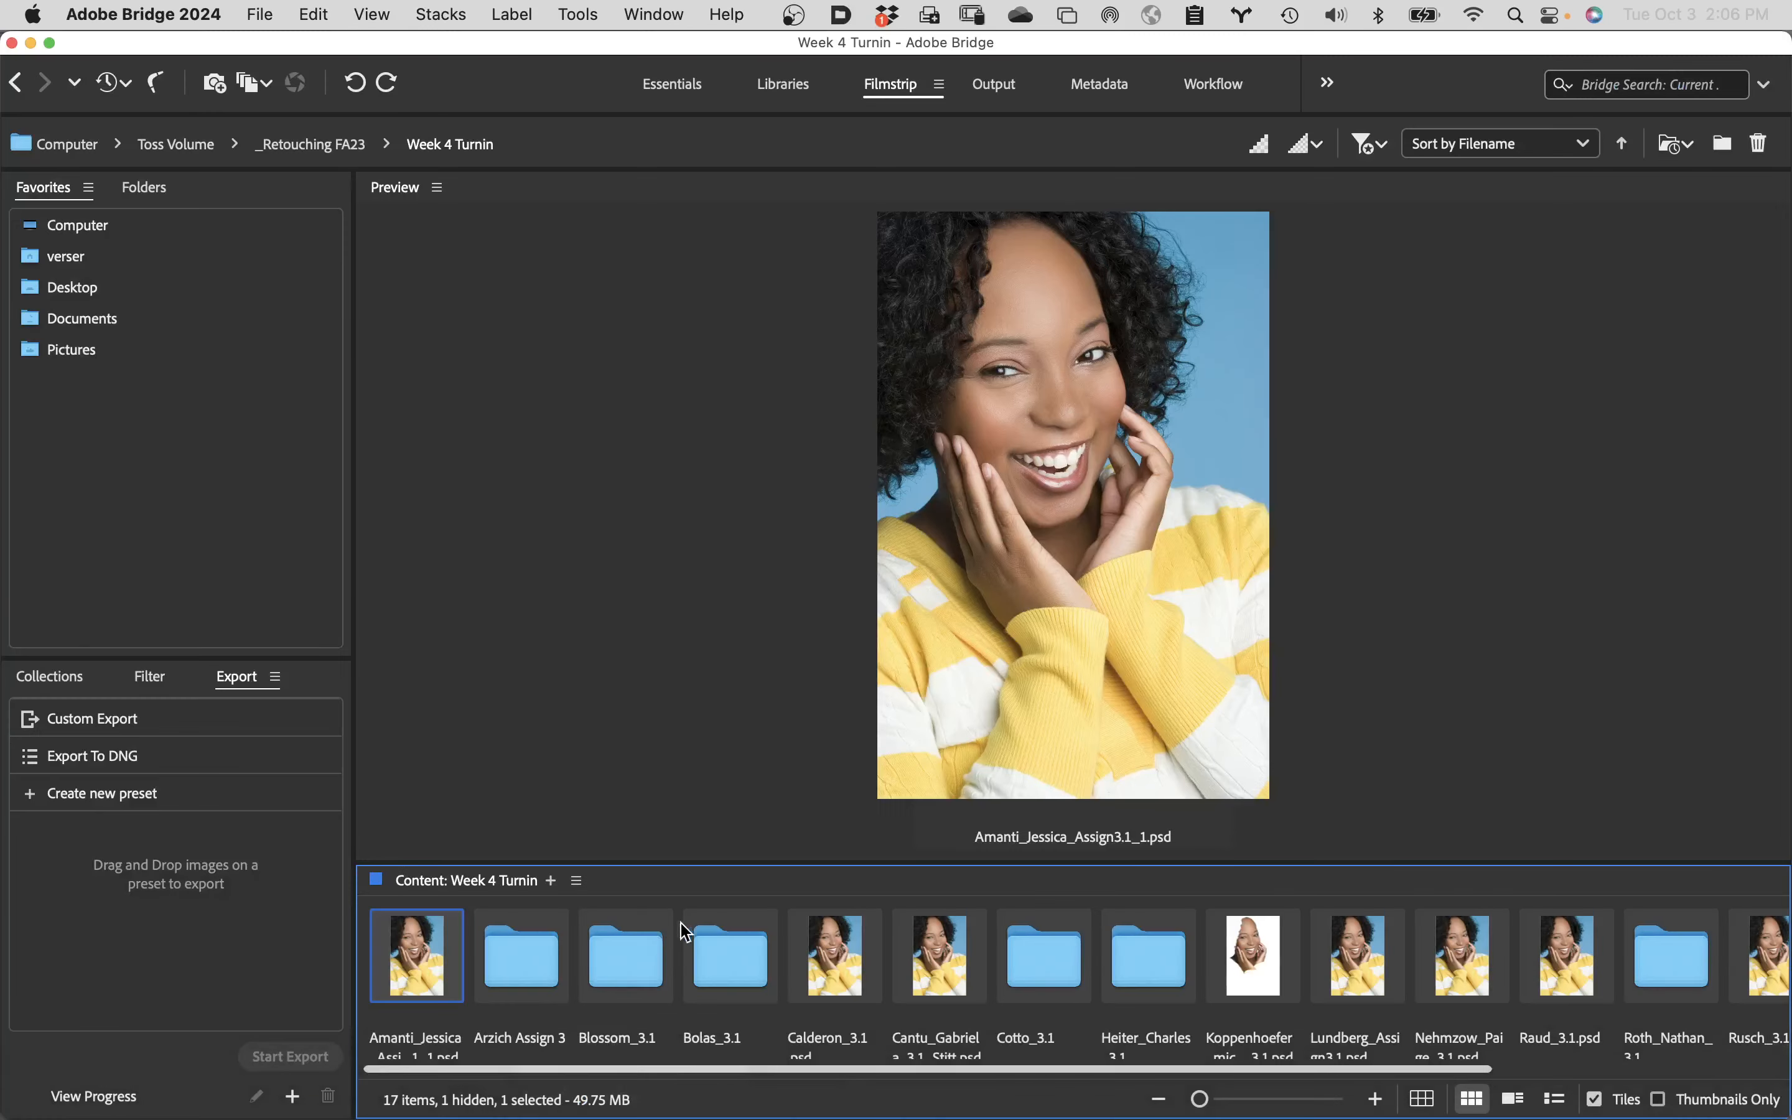
{"action": "left_click", "coordinate": [519, 957]}
{"action": "double_click", "coordinate": [520, 957]}
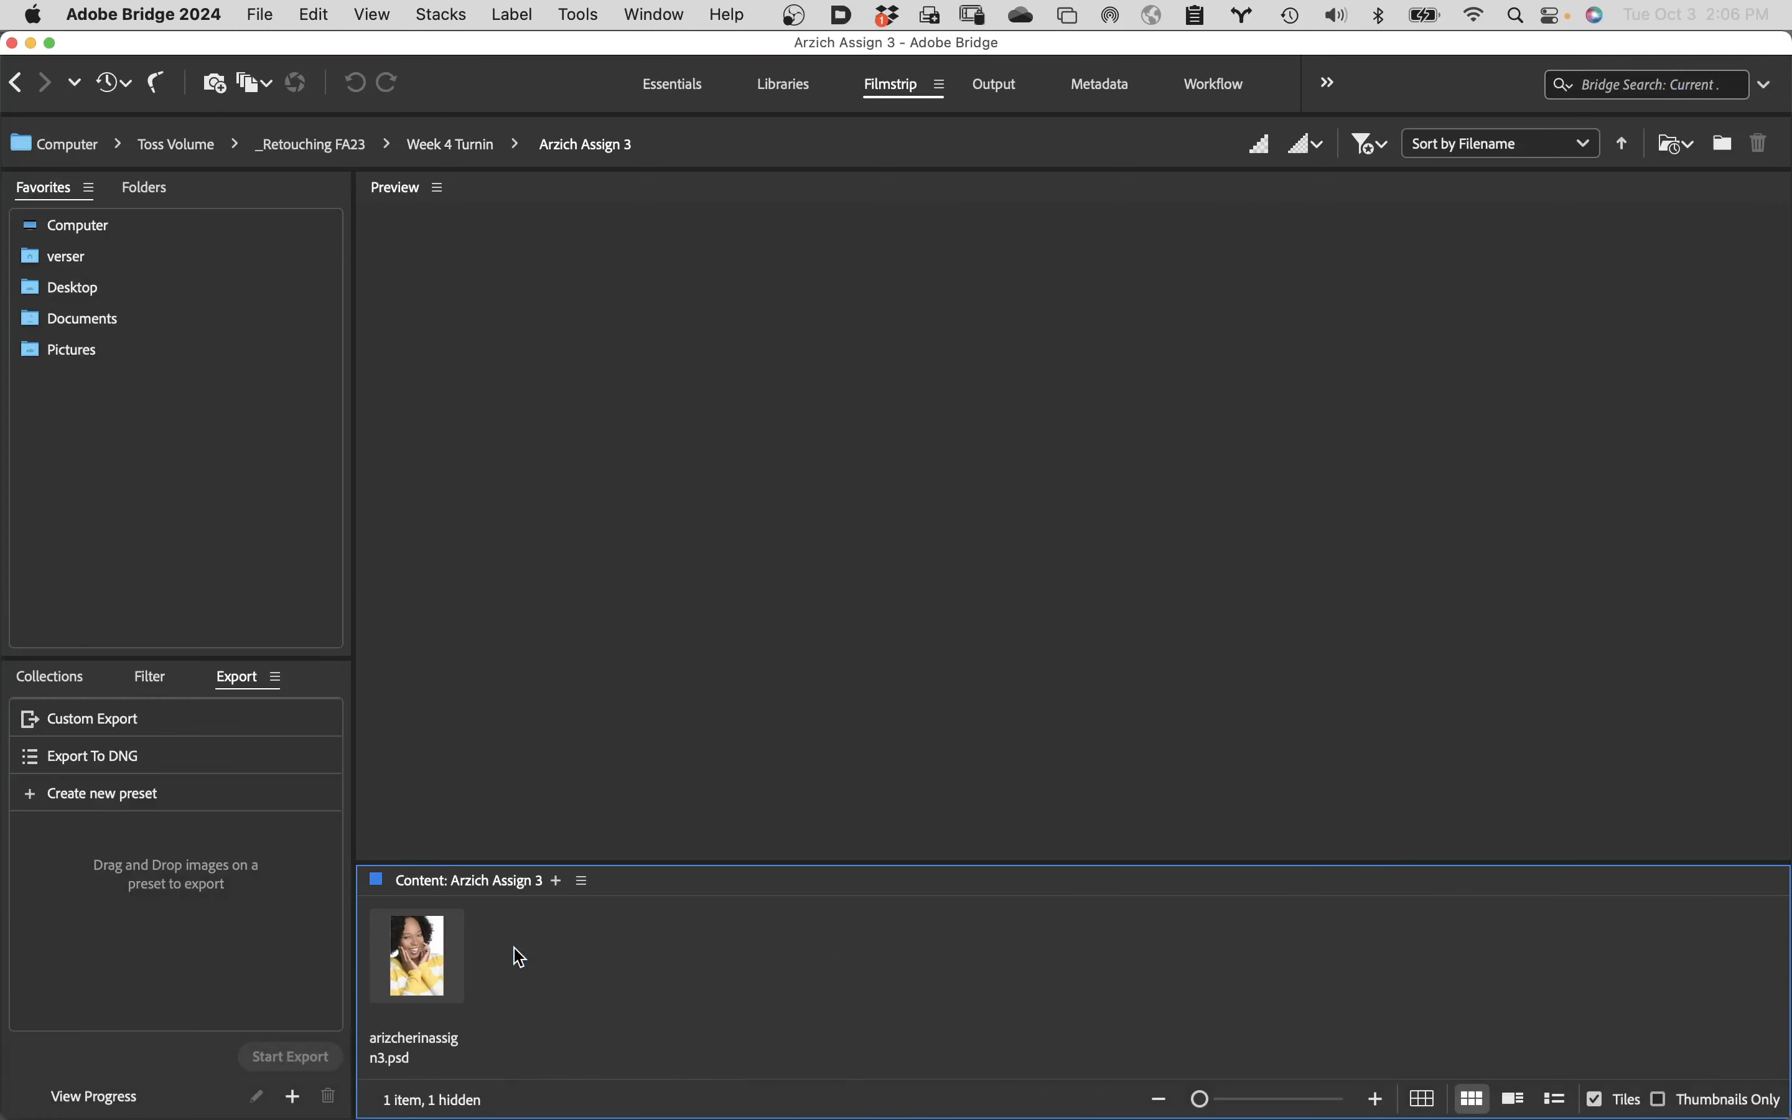
{"action": "double_click", "coordinate": [422, 953]}
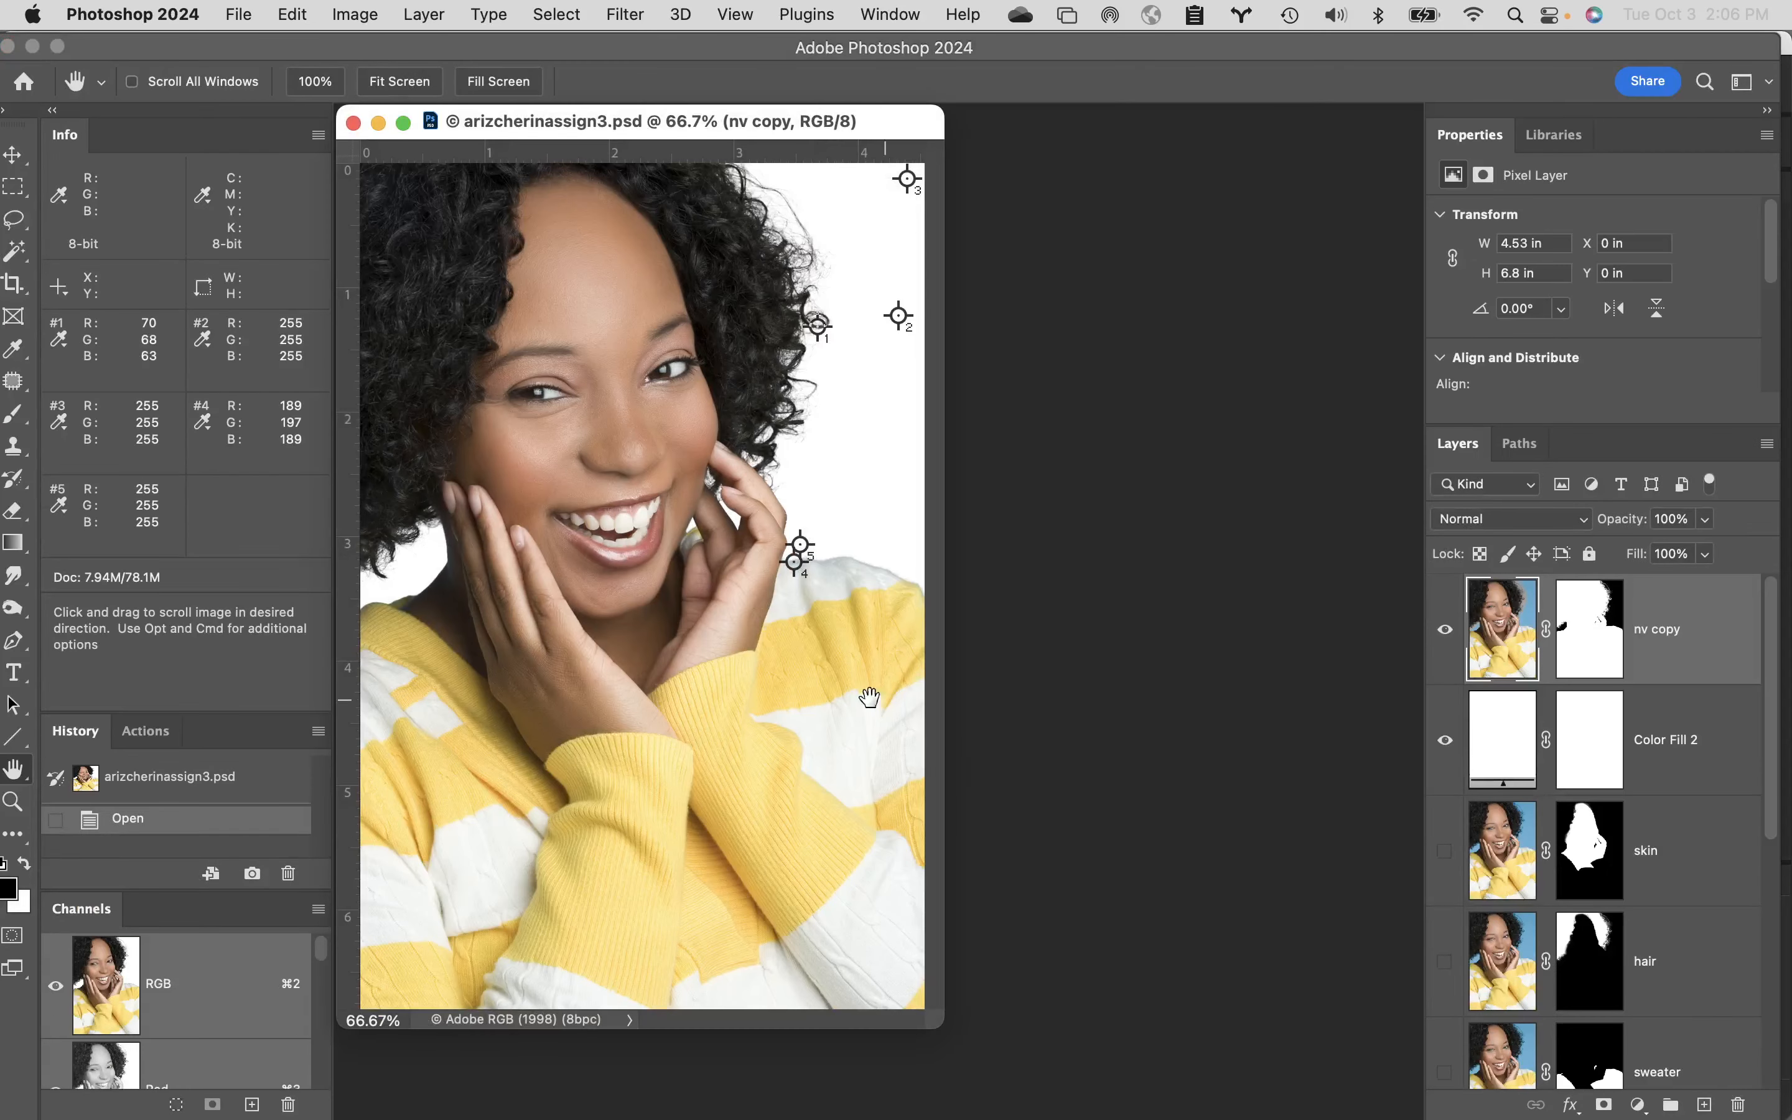
- Look through the layer stack of arizcherinassign3.psd and make only the sweater layer visible
{"action": "double_click", "coordinate": [14, 769]}
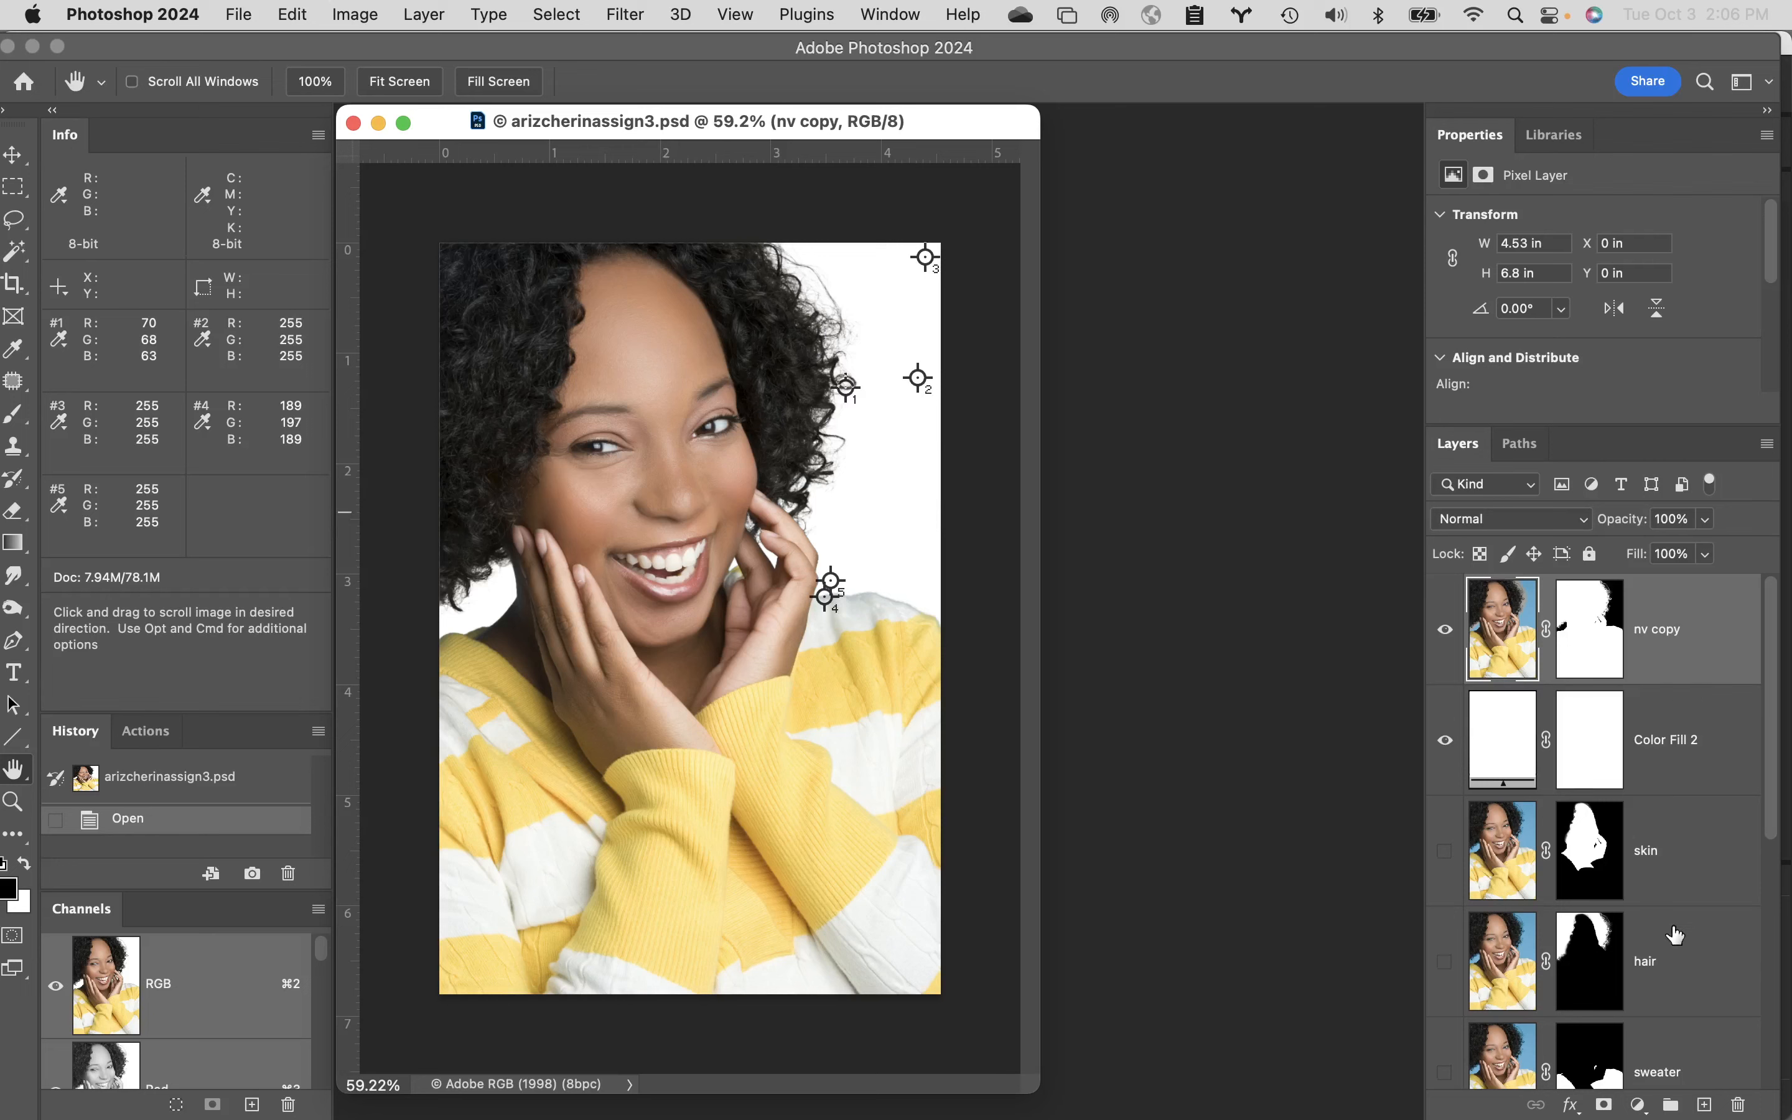
{"action": "scroll", "coordinate": [1678, 935], "scroll_direction": "down", "scroll_amount": 5}
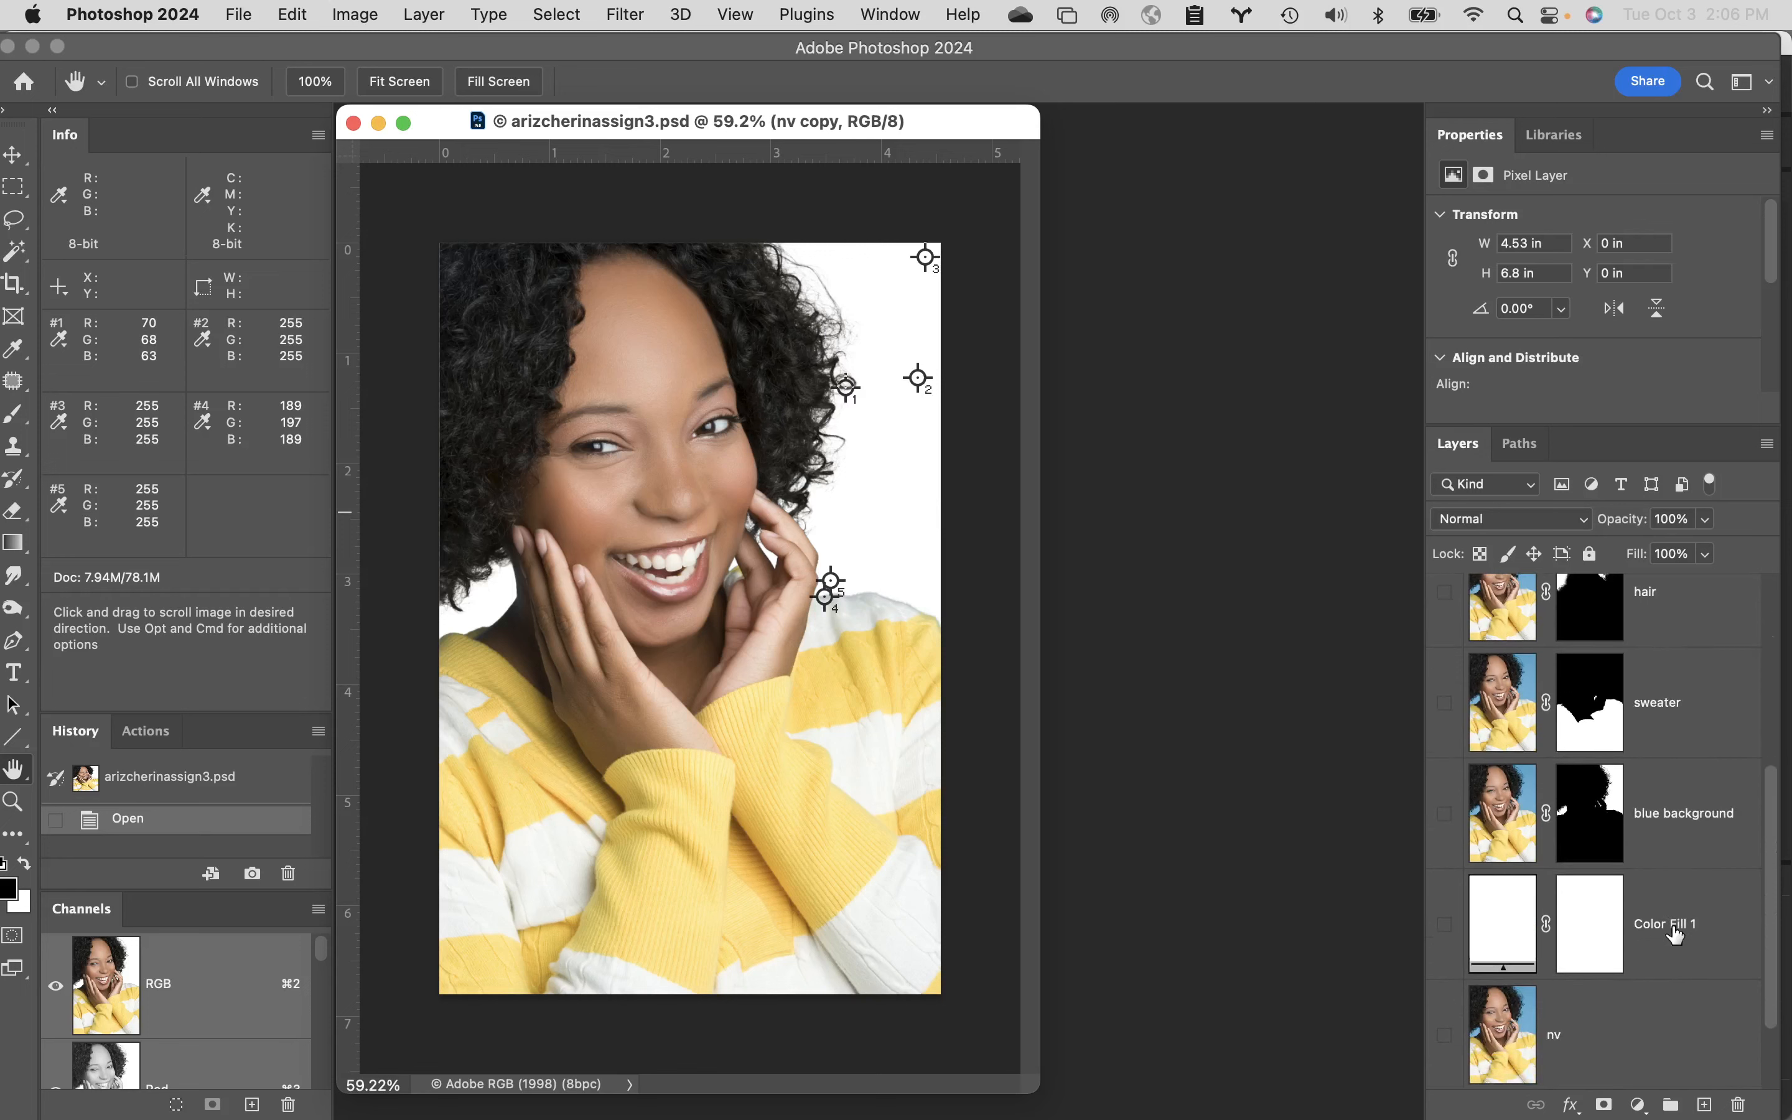
{"action": "scroll", "coordinate": [1625, 800], "scroll_direction": "up", "scroll_amount": 1}
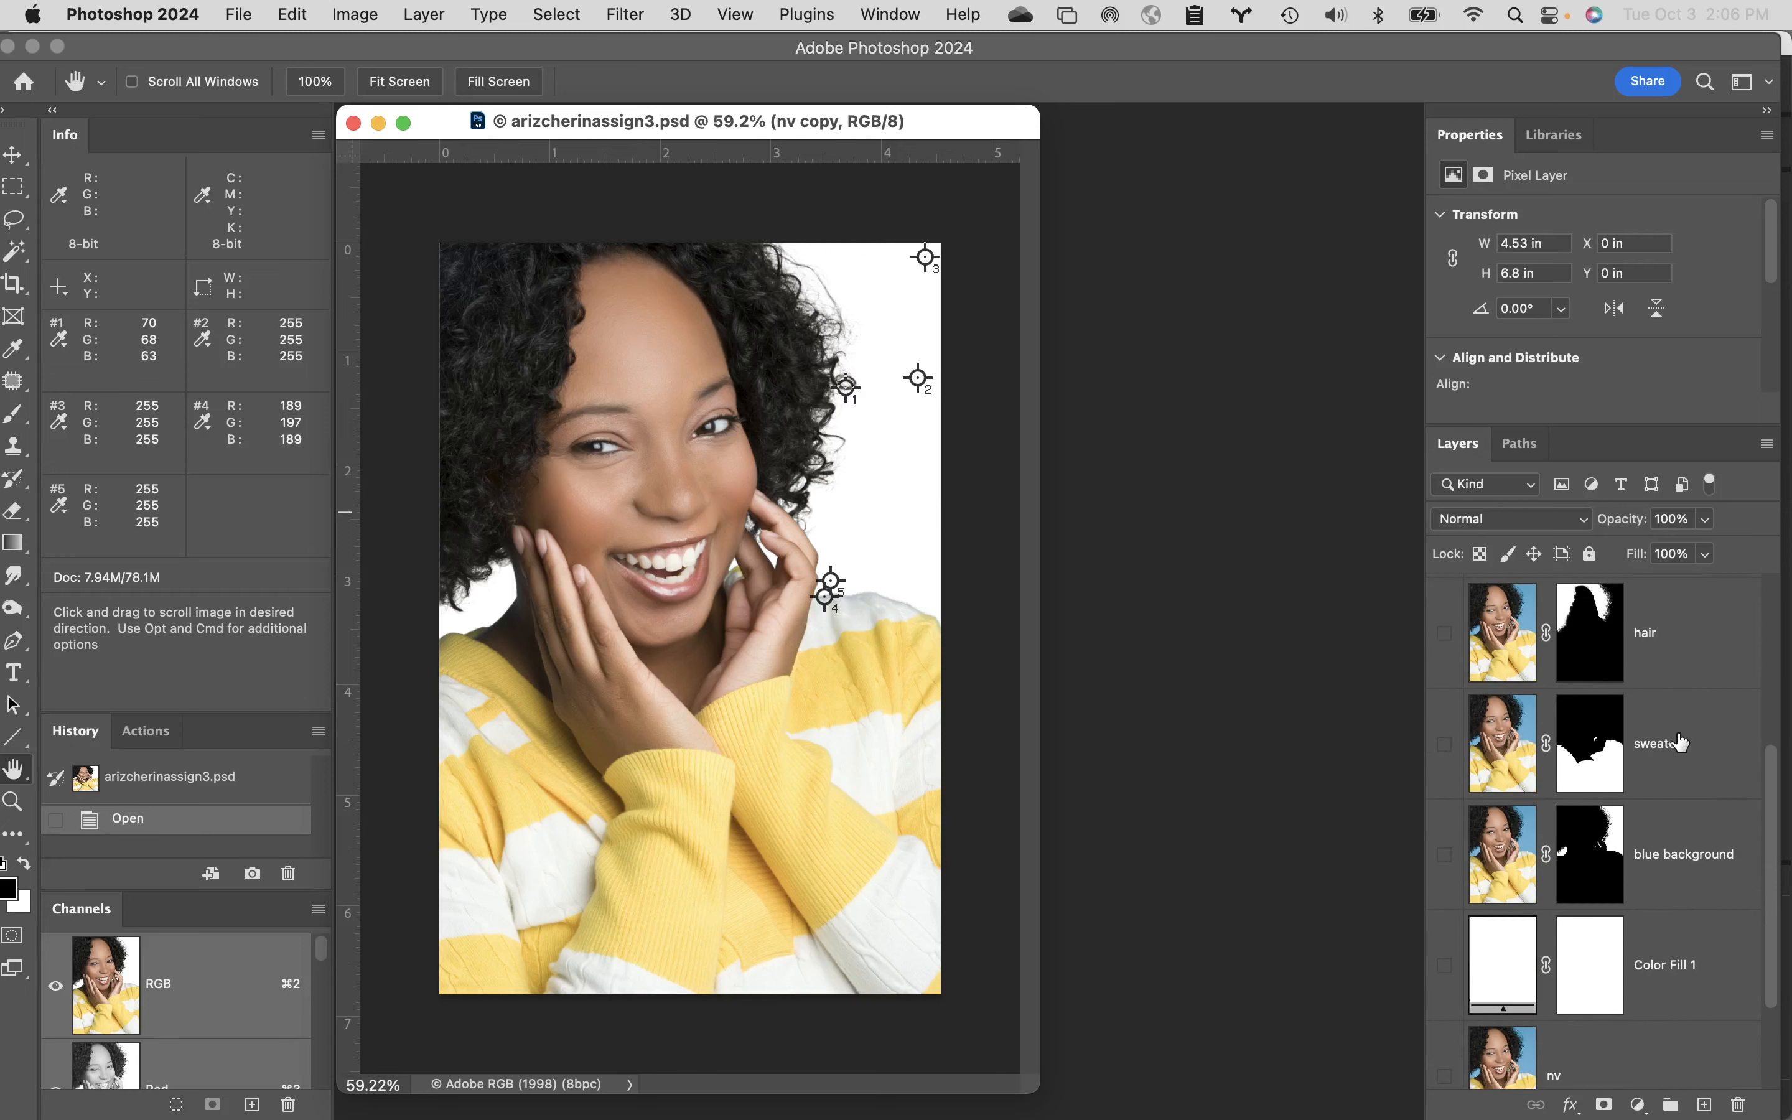
{"action": "scroll", "coordinate": [1678, 755], "scroll_direction": "up", "scroll_amount": 4}
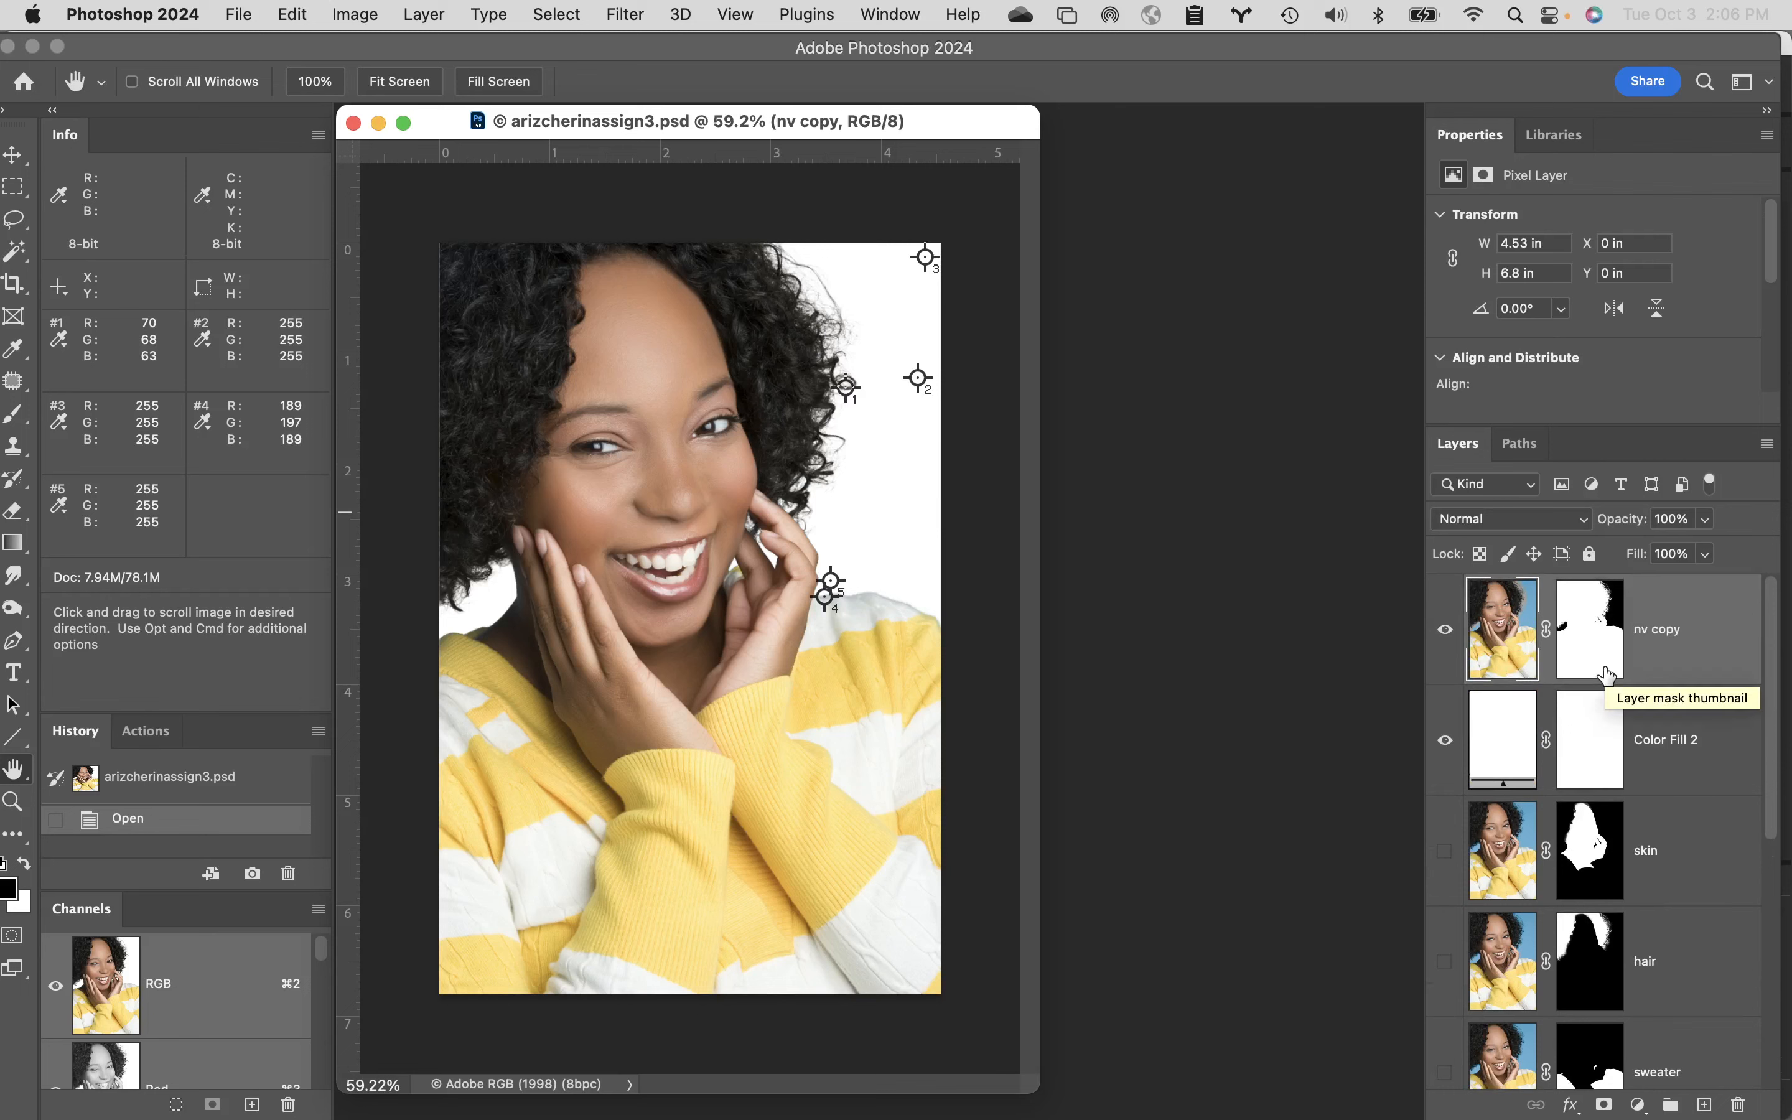
{"action": "scroll", "coordinate": [1684, 748], "scroll_direction": "down", "scroll_amount": 3}
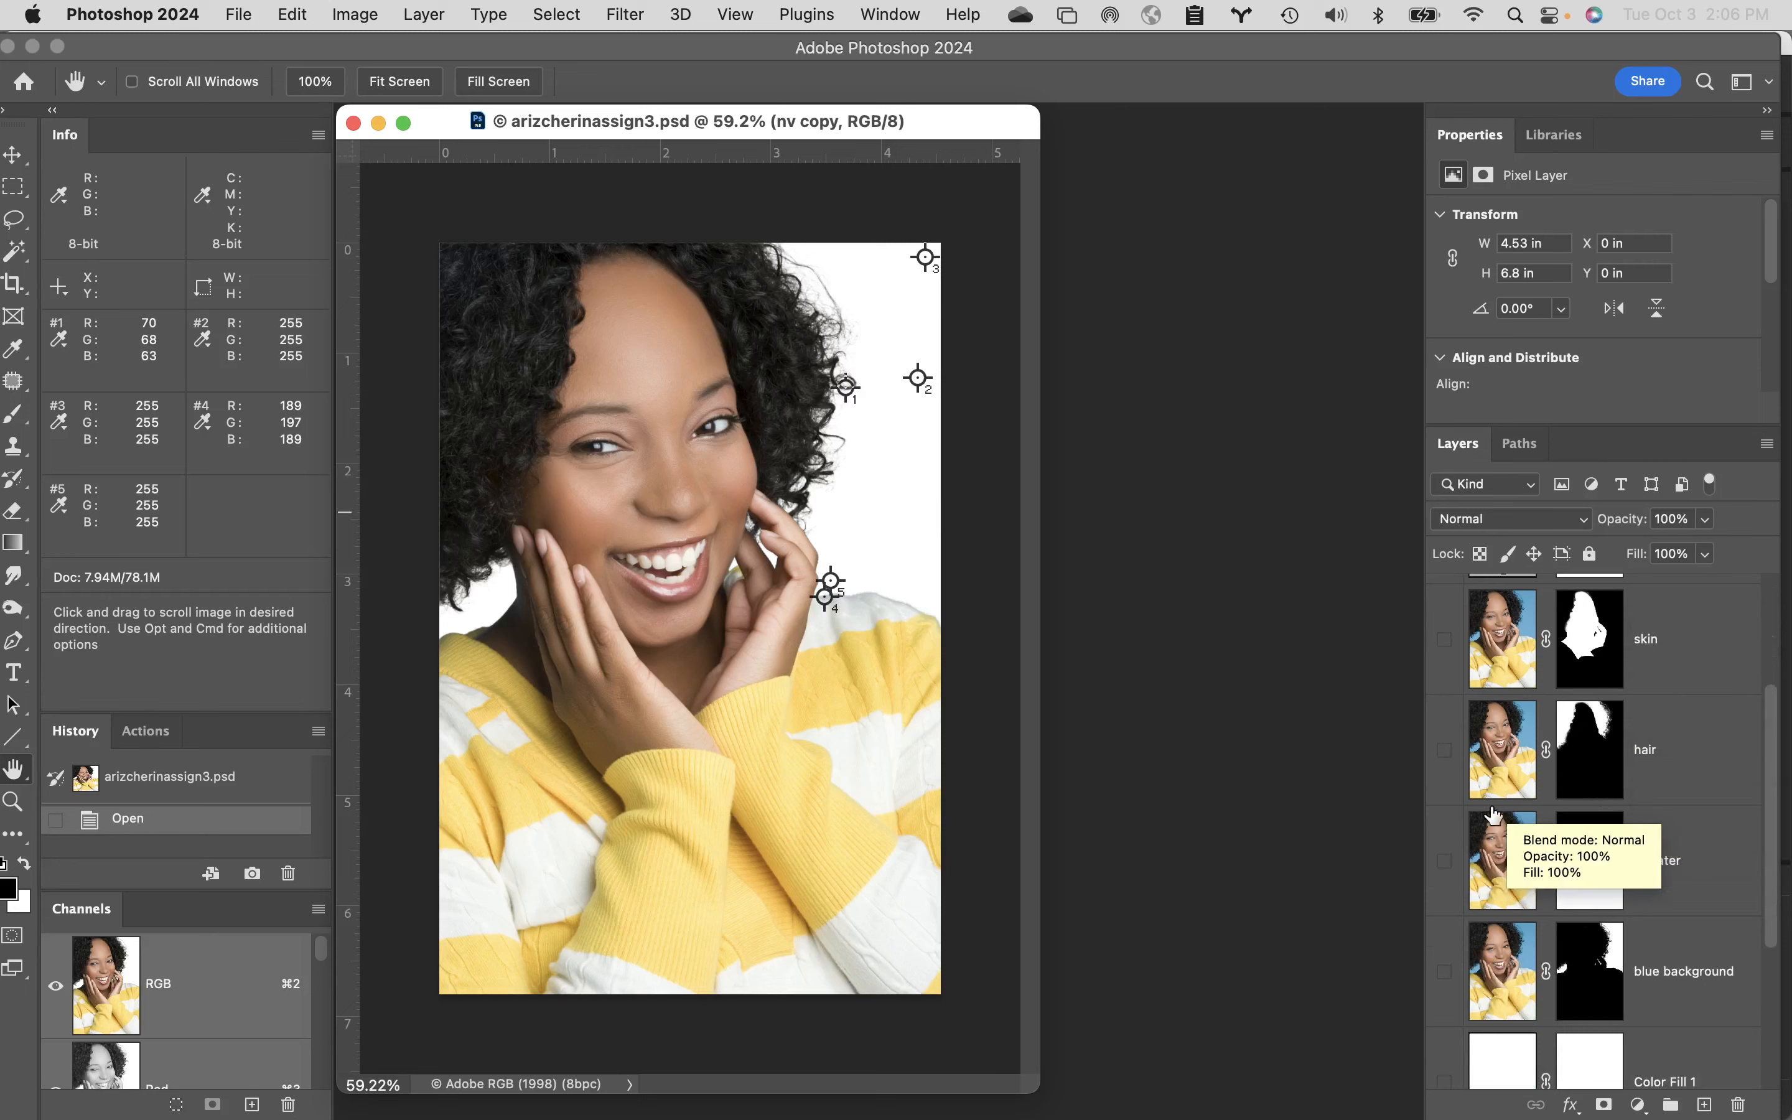
{"action": "left_click", "coordinate": [1446, 860]}
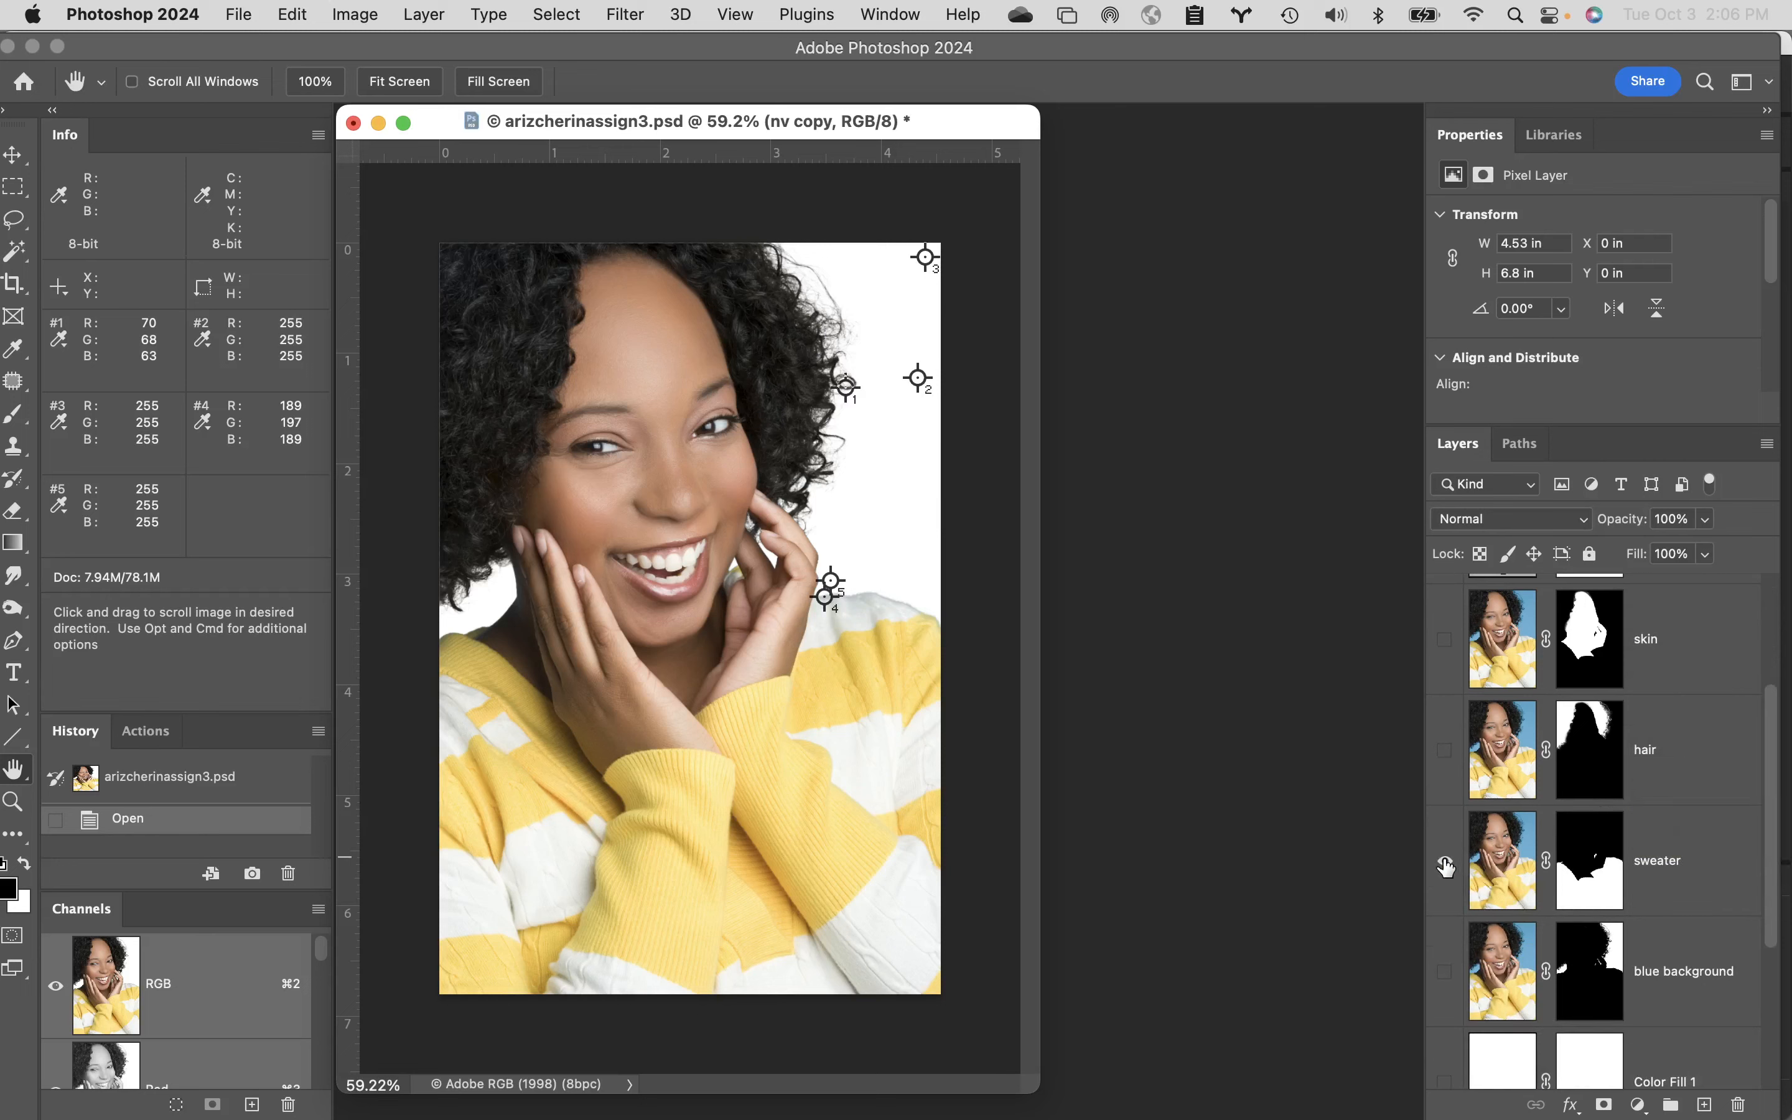
{"action": "left_click", "coordinate": [1446, 863], "text": "alt"}
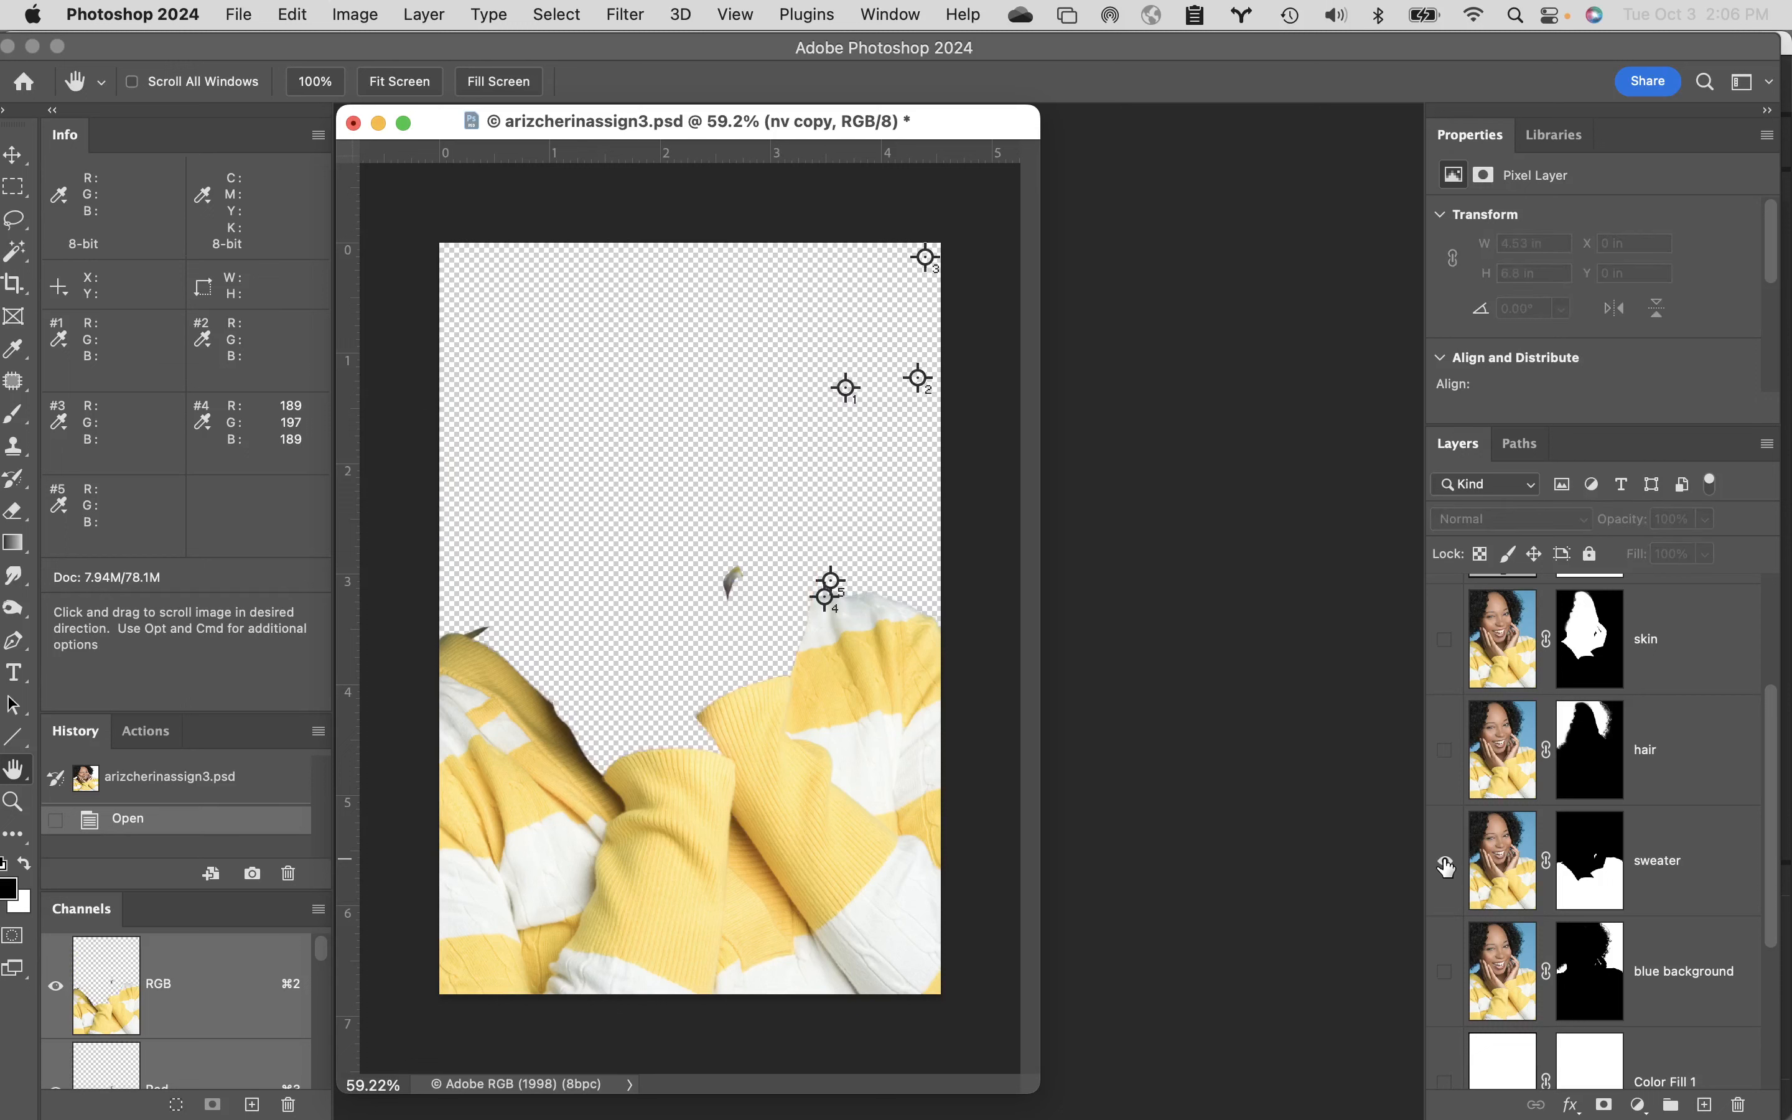
- Disable the sweater layer's mask and examine the original collar and neck edge up close
{"action": "left_click", "coordinate": [507, 679], "text": "super"}
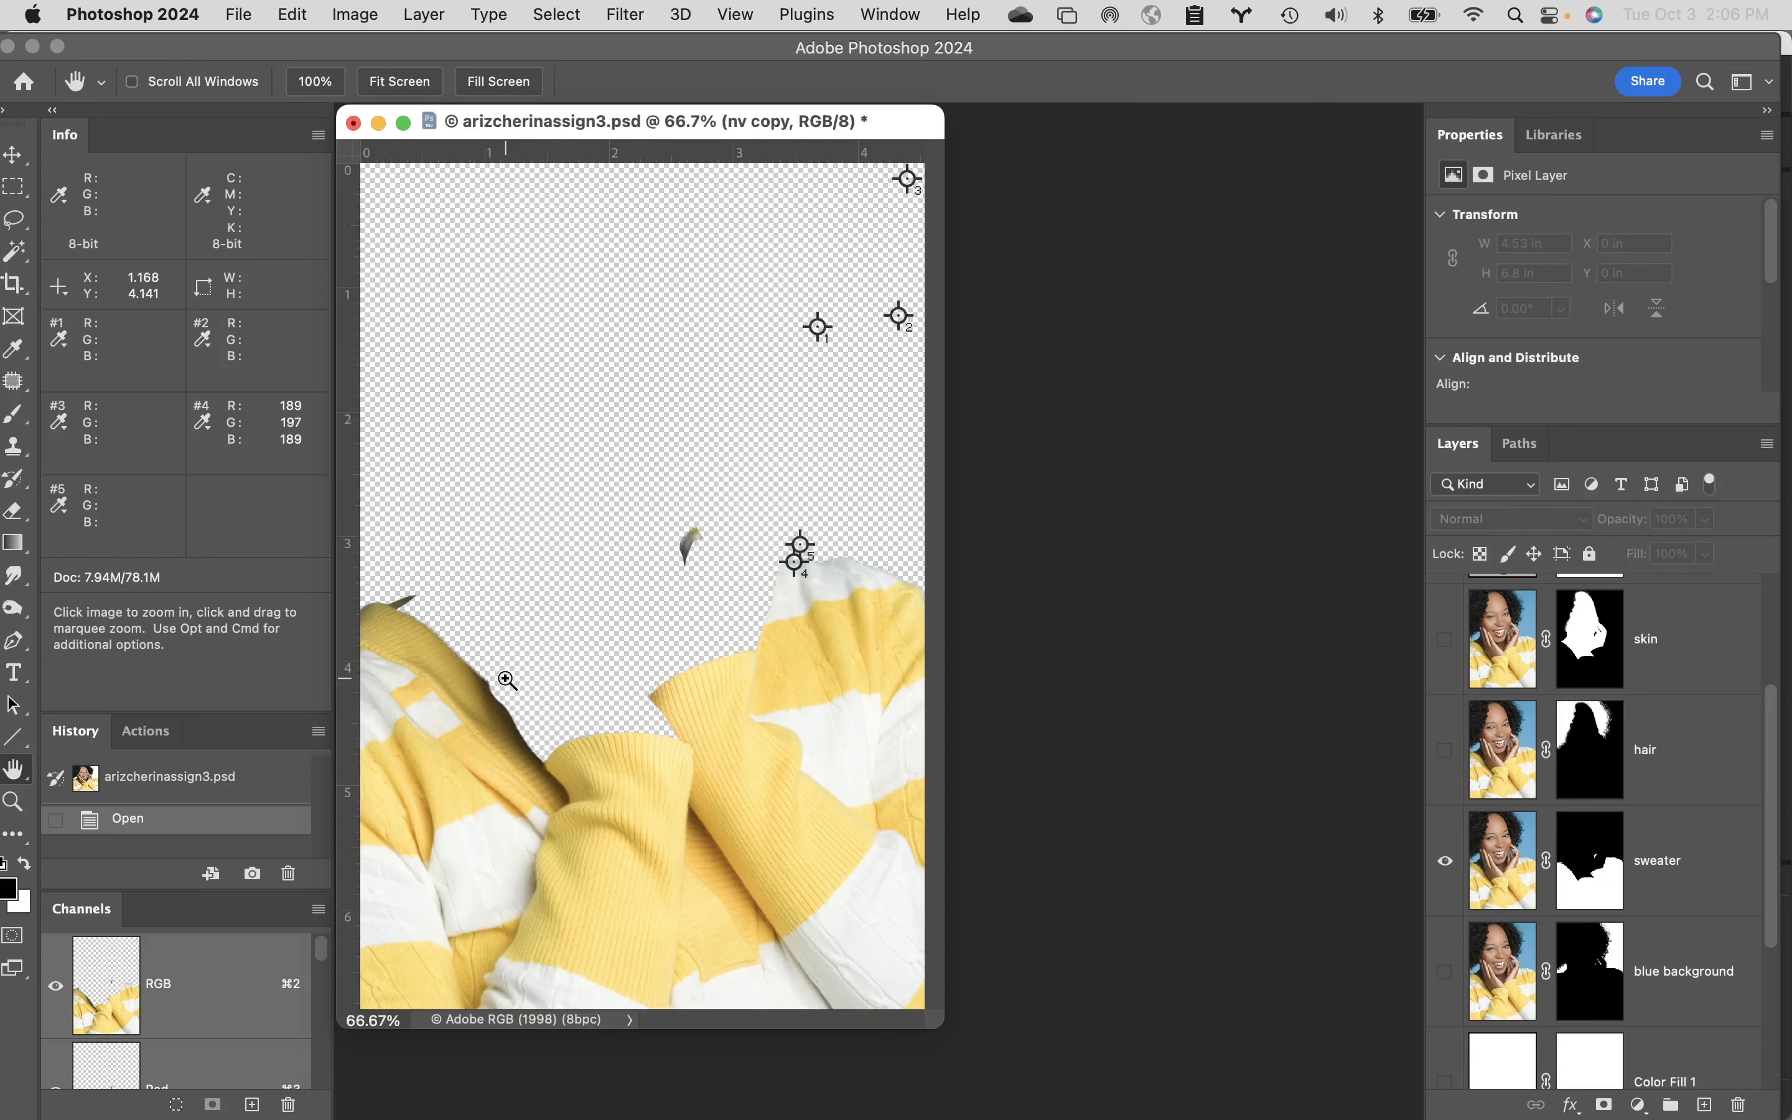
{"action": "left_click", "coordinate": [417, 652]}
{"action": "left_click", "coordinate": [420, 607]}
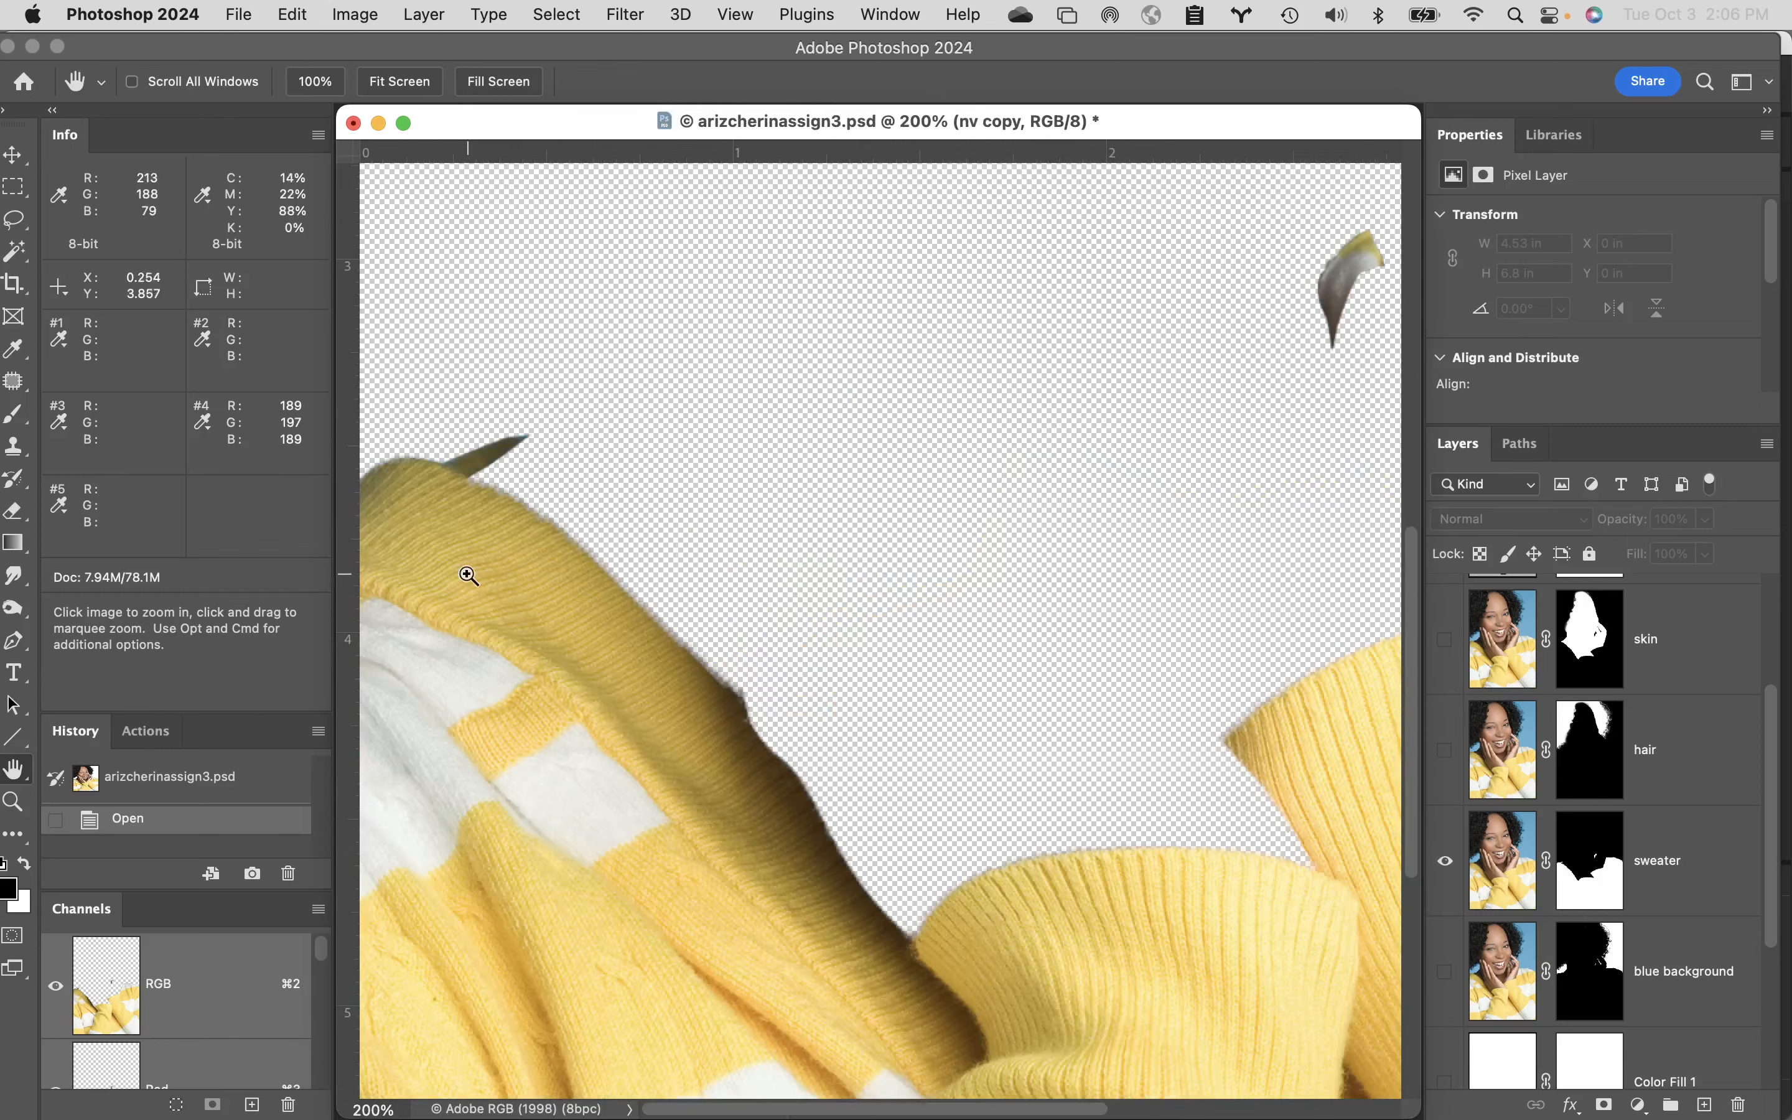
{"action": "left_click", "coordinate": [503, 563]}
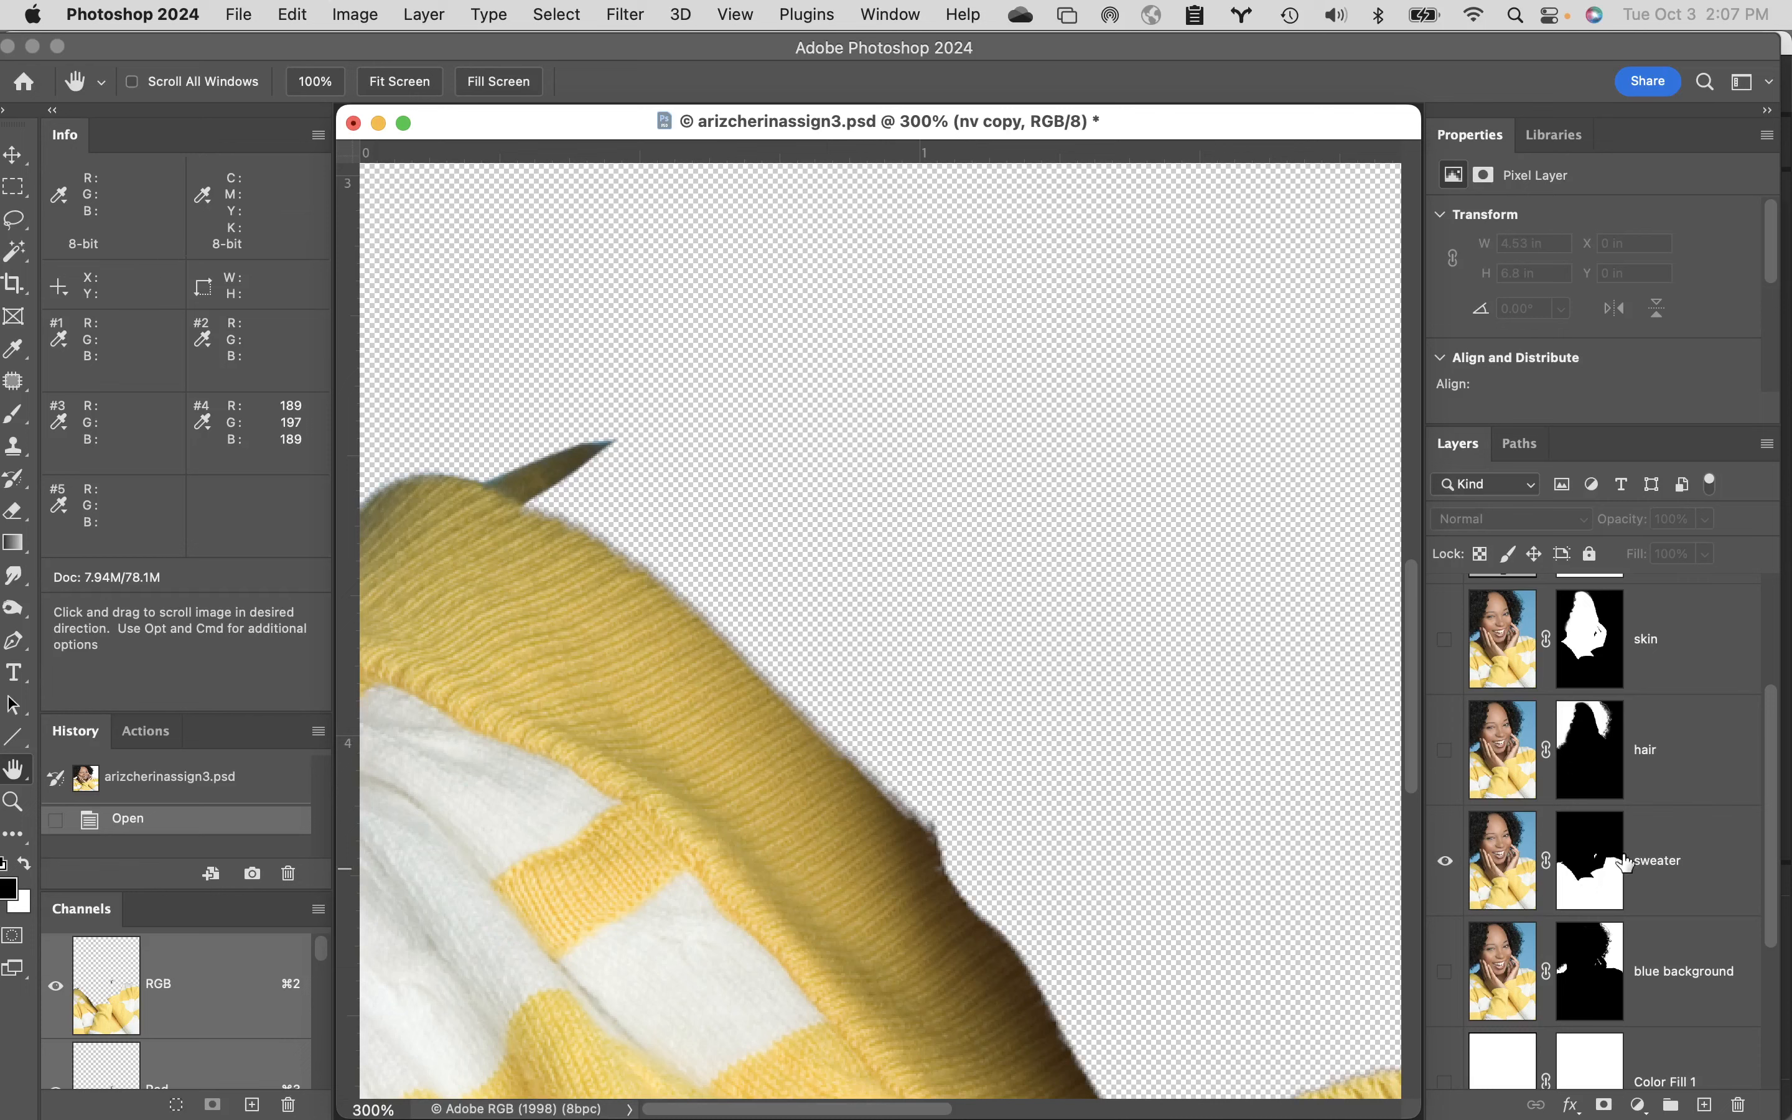
{"action": "left_click", "coordinate": [1594, 861]}
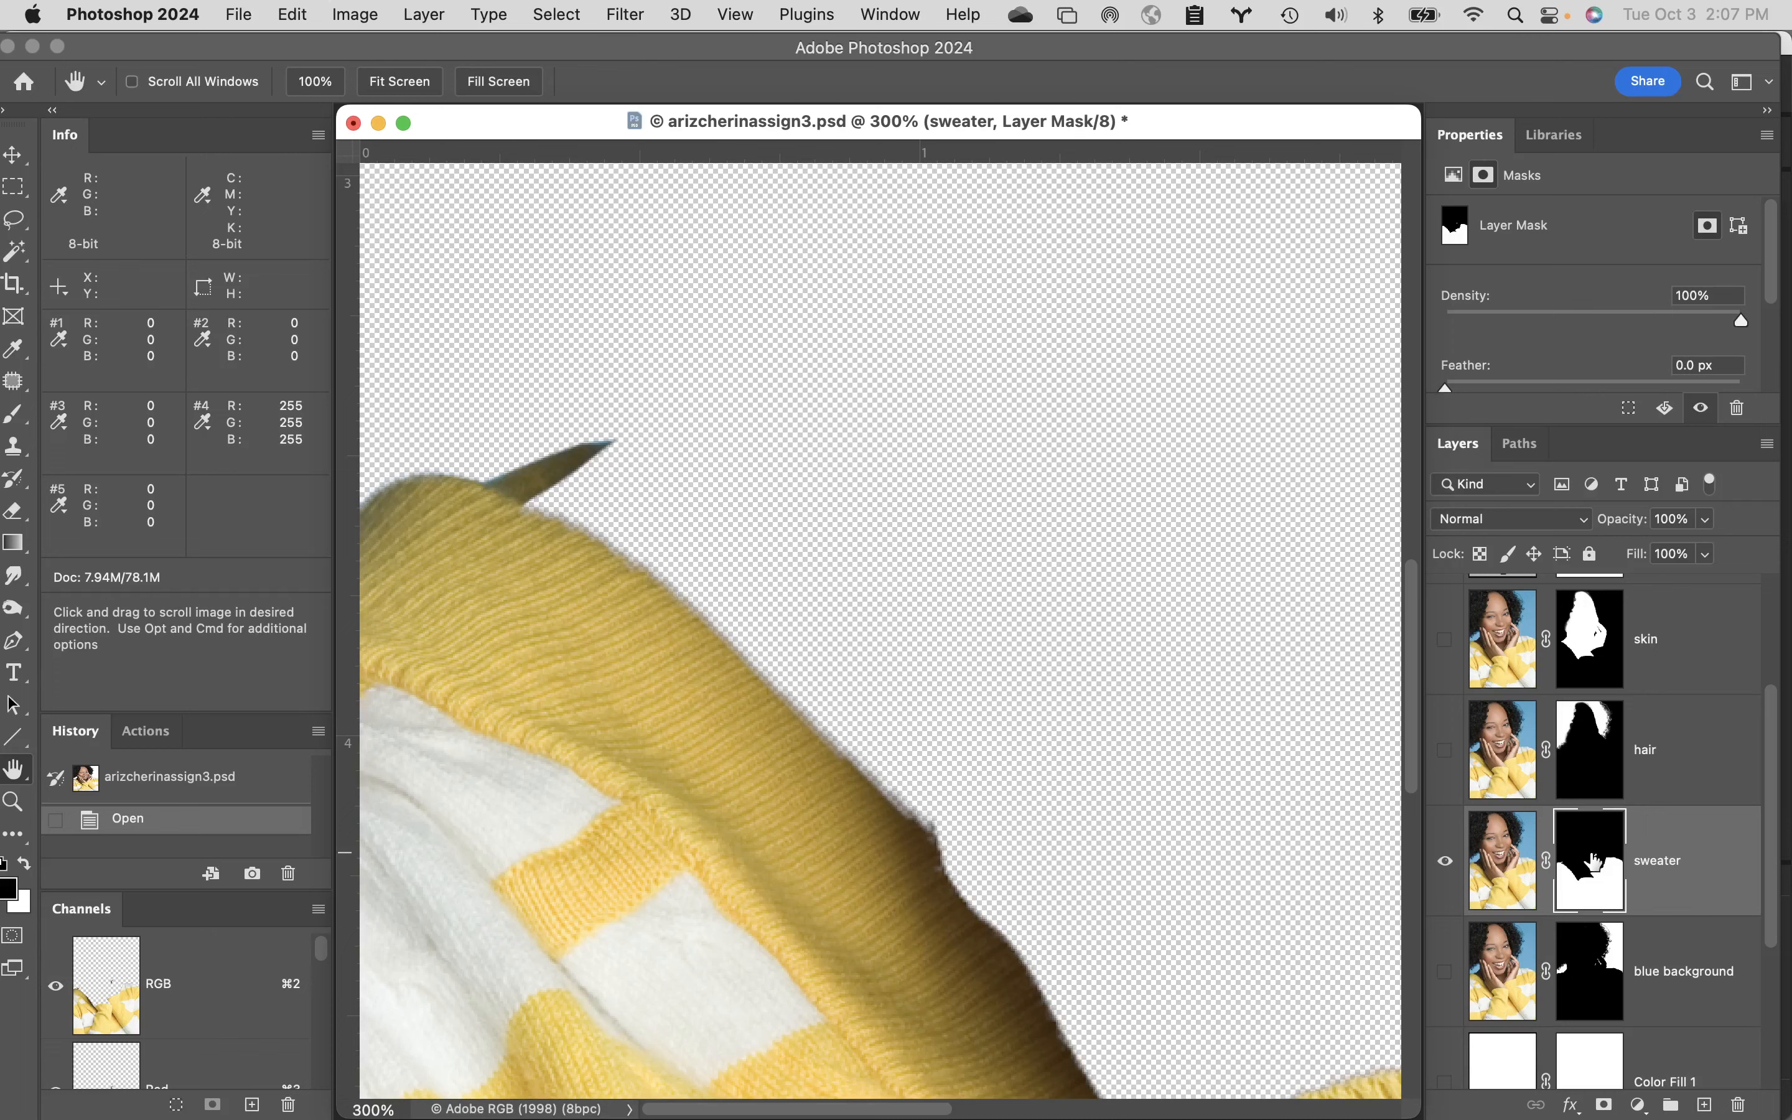
{"action": "left_click", "coordinate": [1594, 859], "text": "shift"}
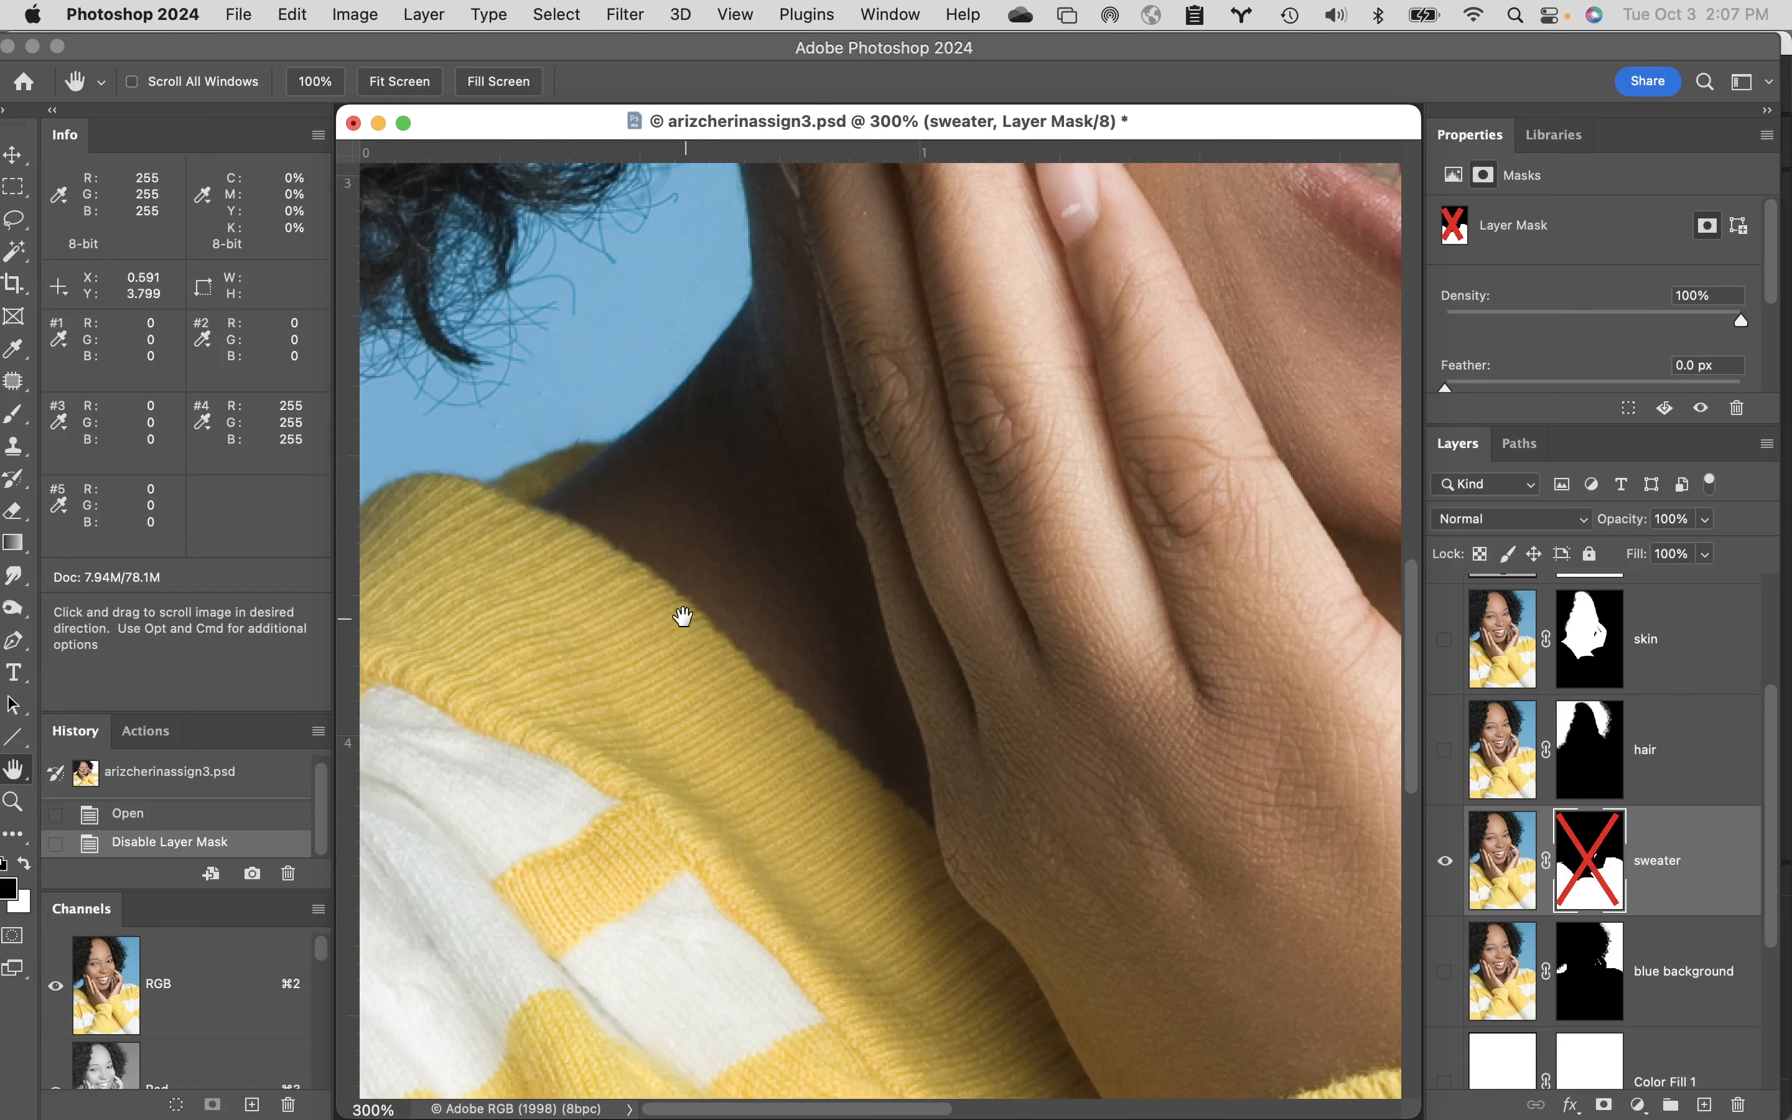
{"action": "key", "text": "super+space"}
{"action": "left_click", "coordinate": [665, 595]}
{"action": "left_click", "coordinate": [700, 635]}
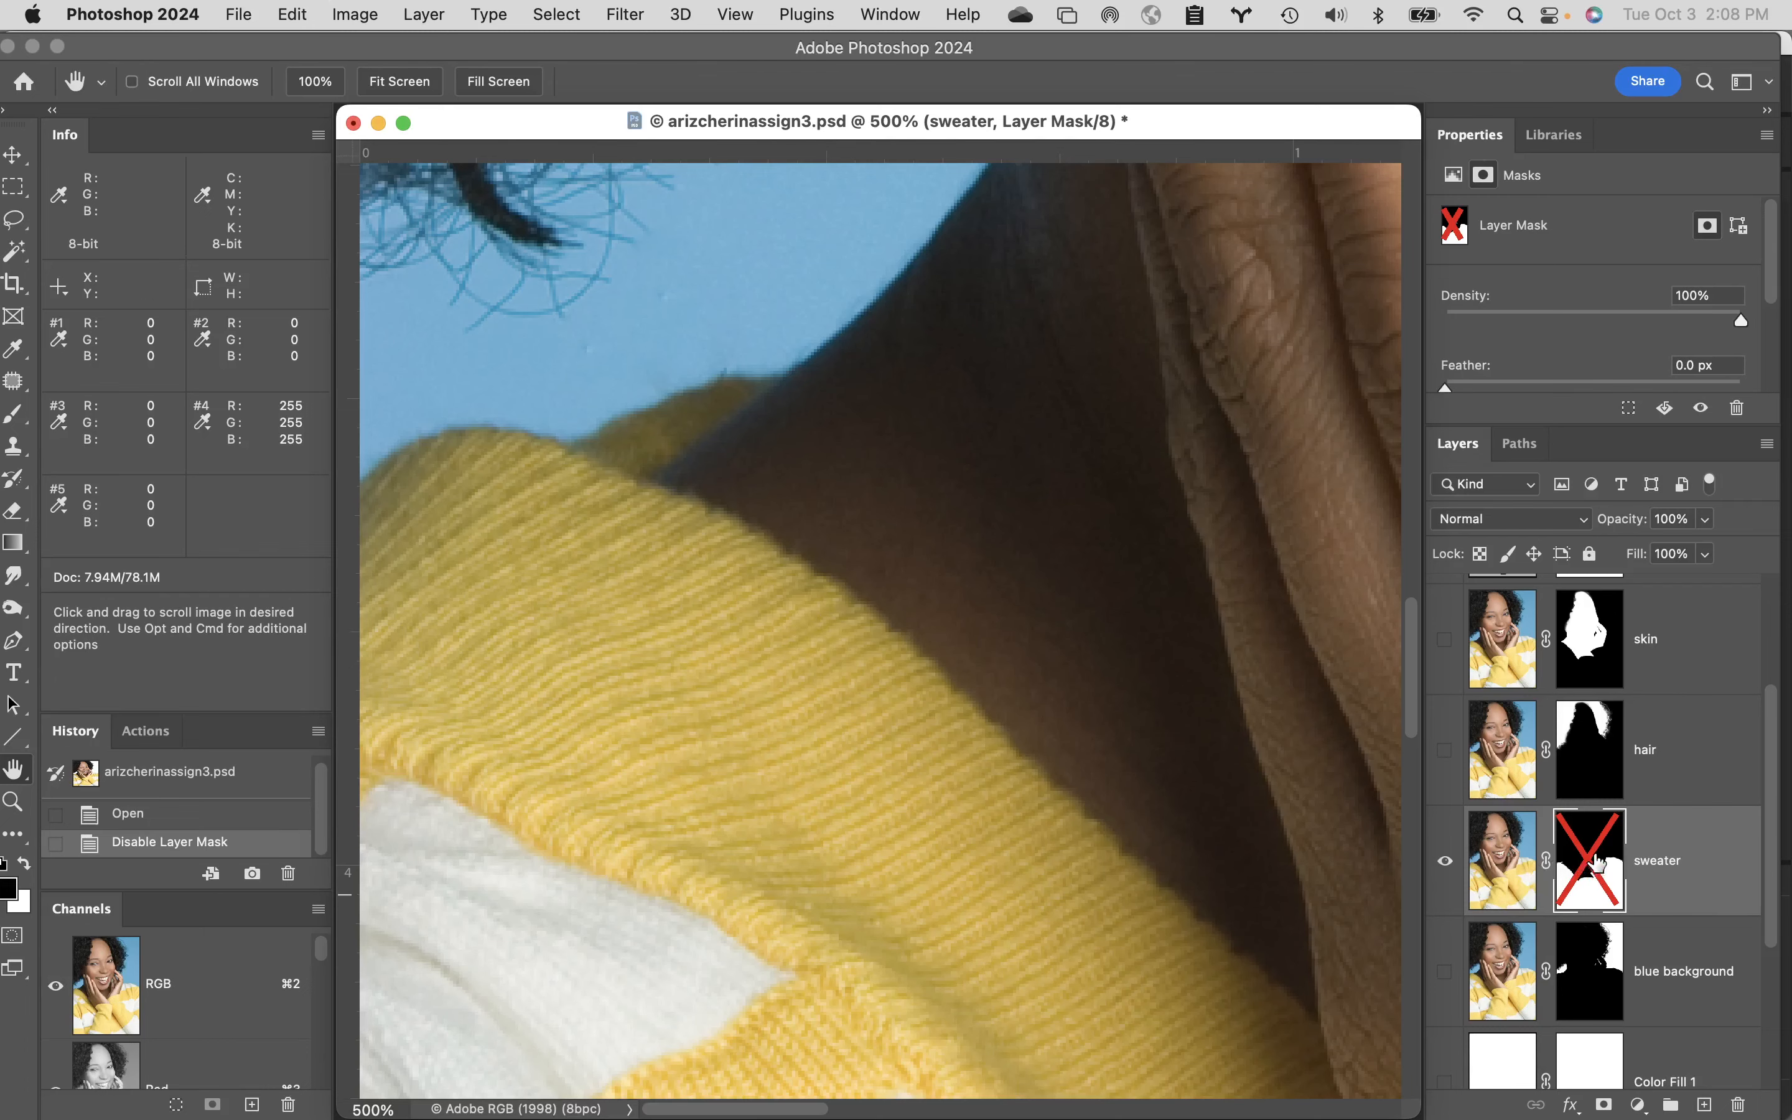
- Toggle the sweater layer's mask on and off repeatedly to compare the collar cut-out with the original, leaving the mask enabled
{"action": "left_click", "coordinate": [1600, 876], "text": "shift"}
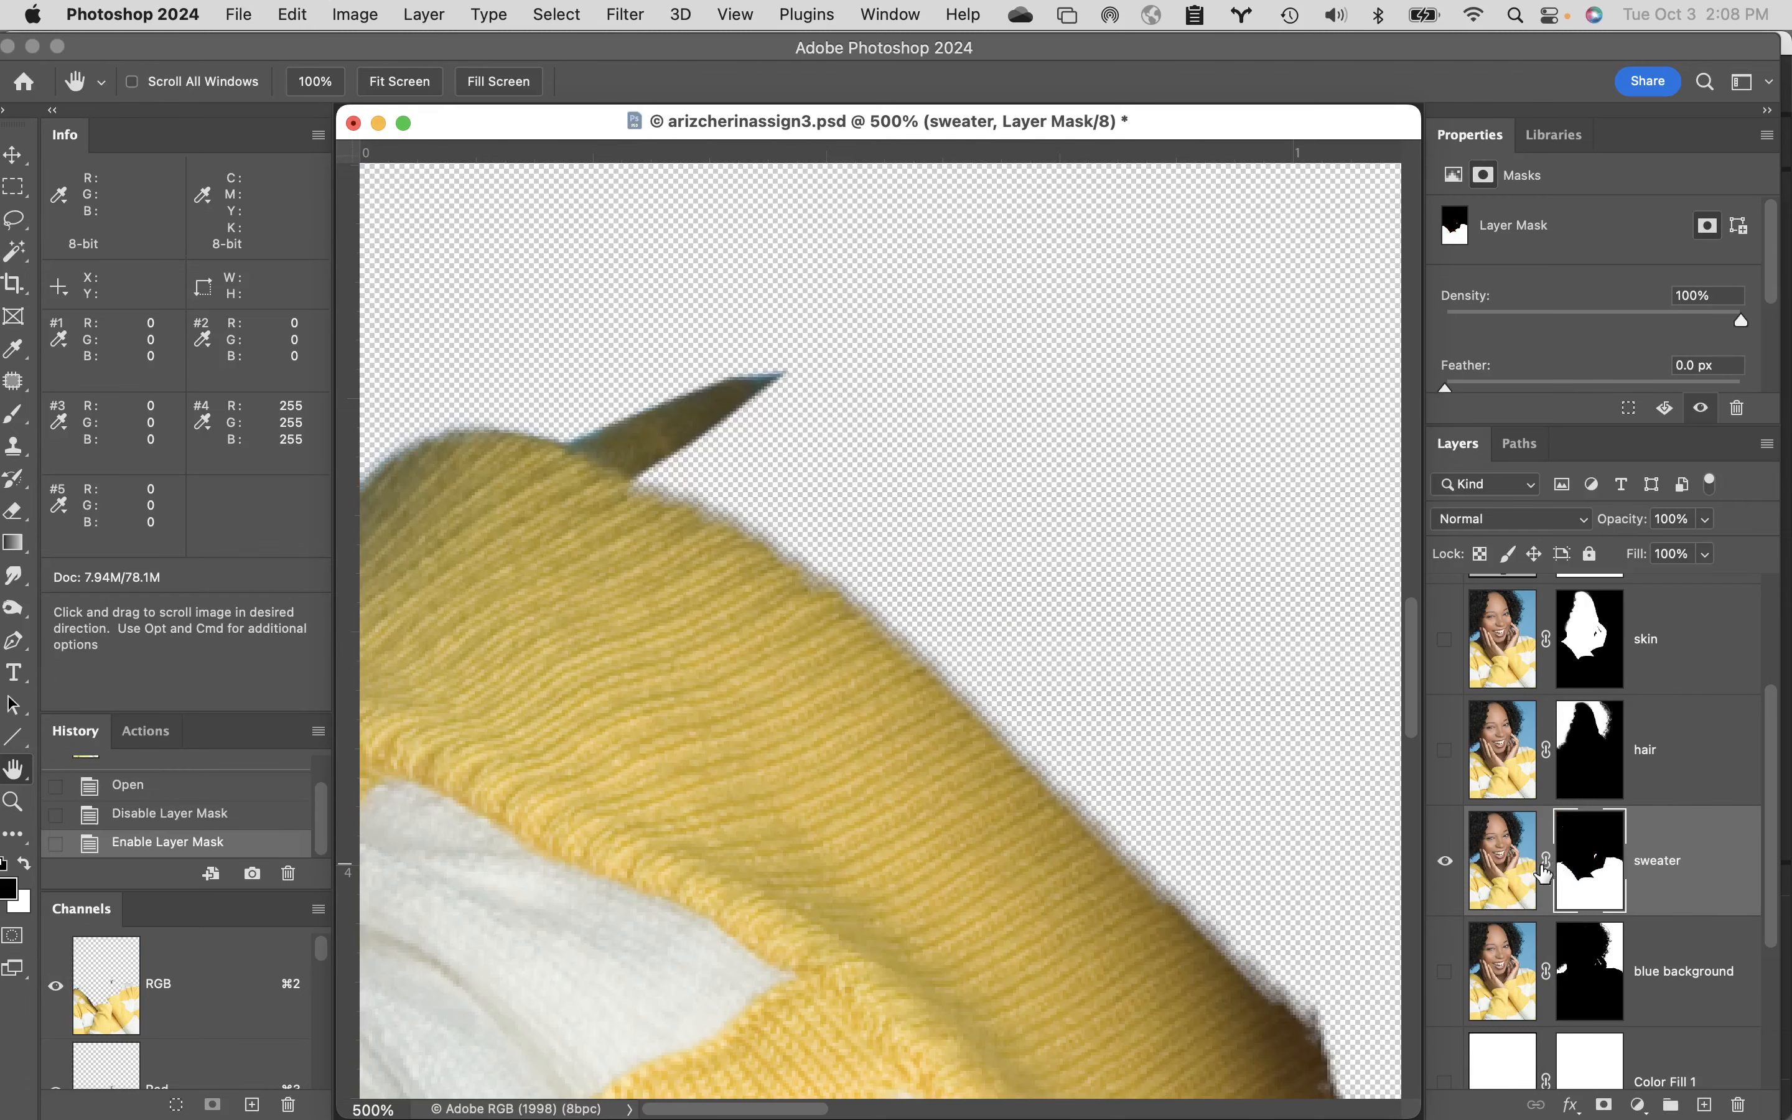
{"action": "left_click", "coordinate": [1564, 875], "text": "shift"}
{"action": "left_click", "coordinate": [1563, 877], "text": "shift"}
{"action": "left_click", "coordinate": [1562, 880], "text": "shift"}
{"action": "left_click", "coordinate": [1560, 882], "text": "shift"}
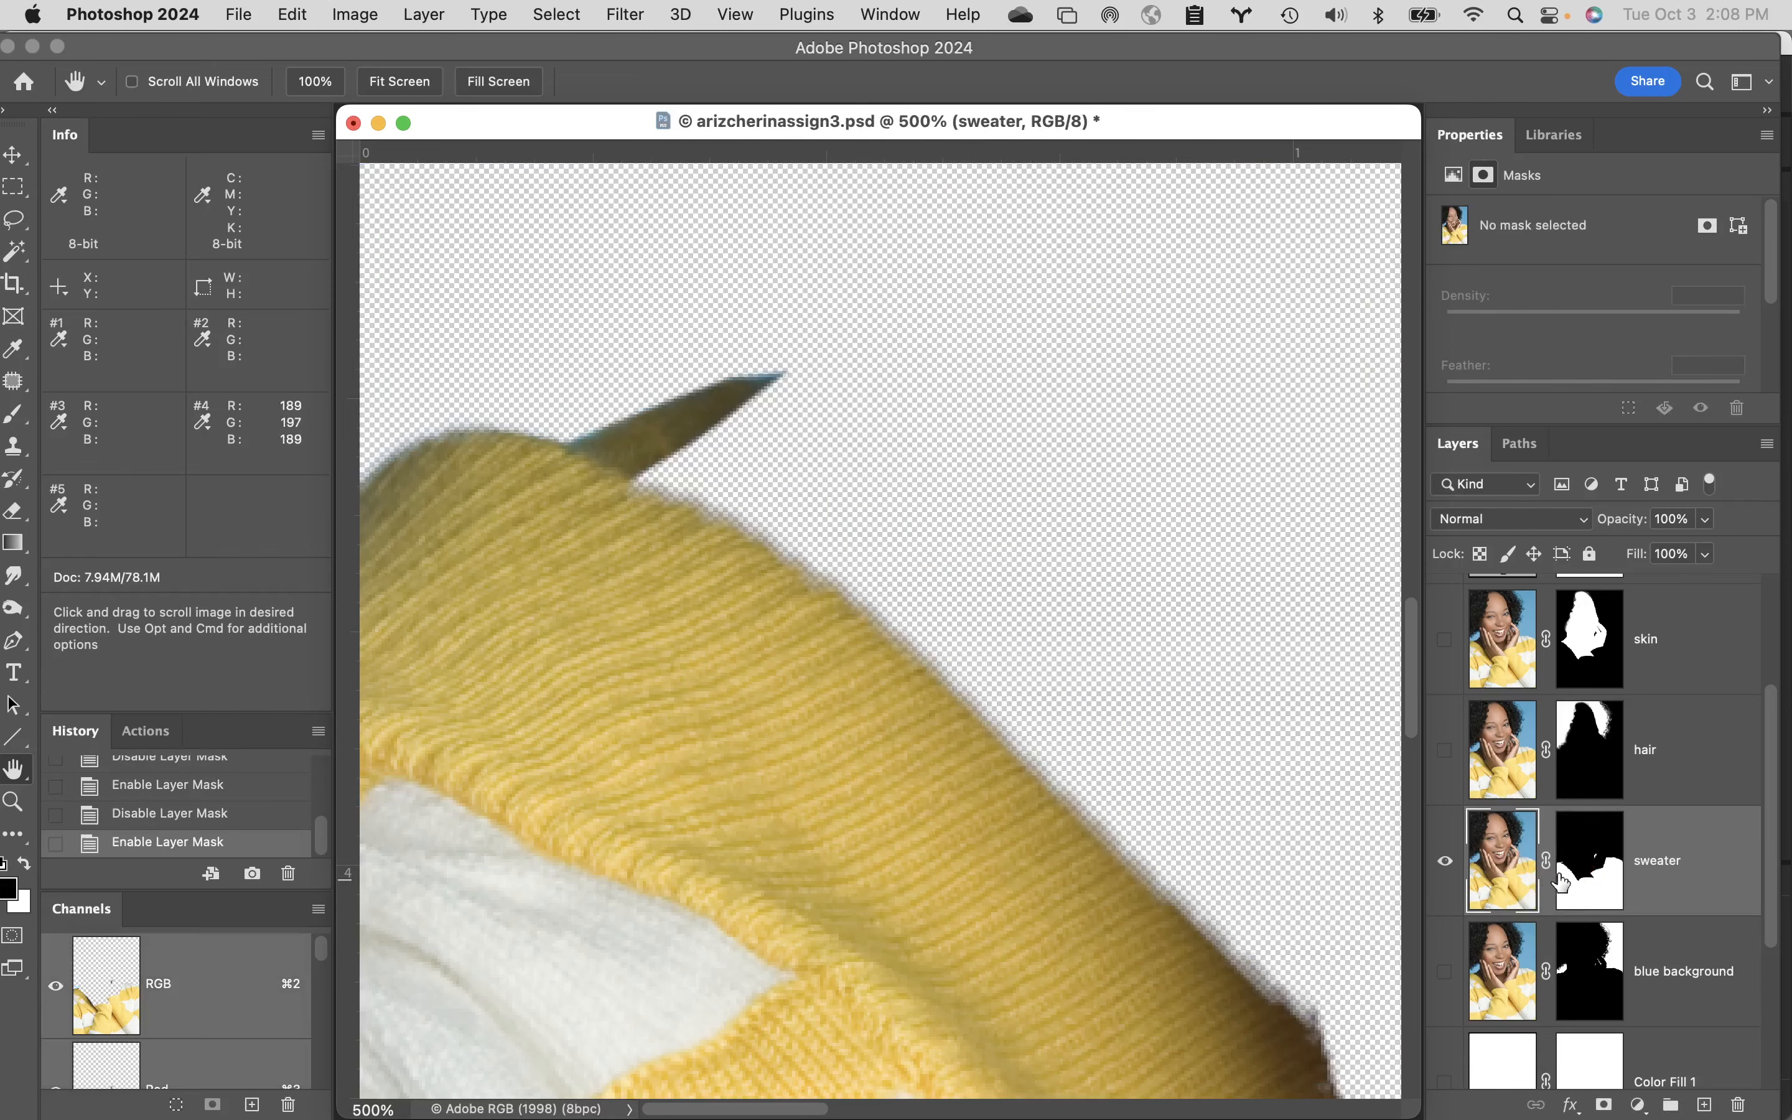
{"action": "left_click", "coordinate": [1581, 878], "text": "shift"}
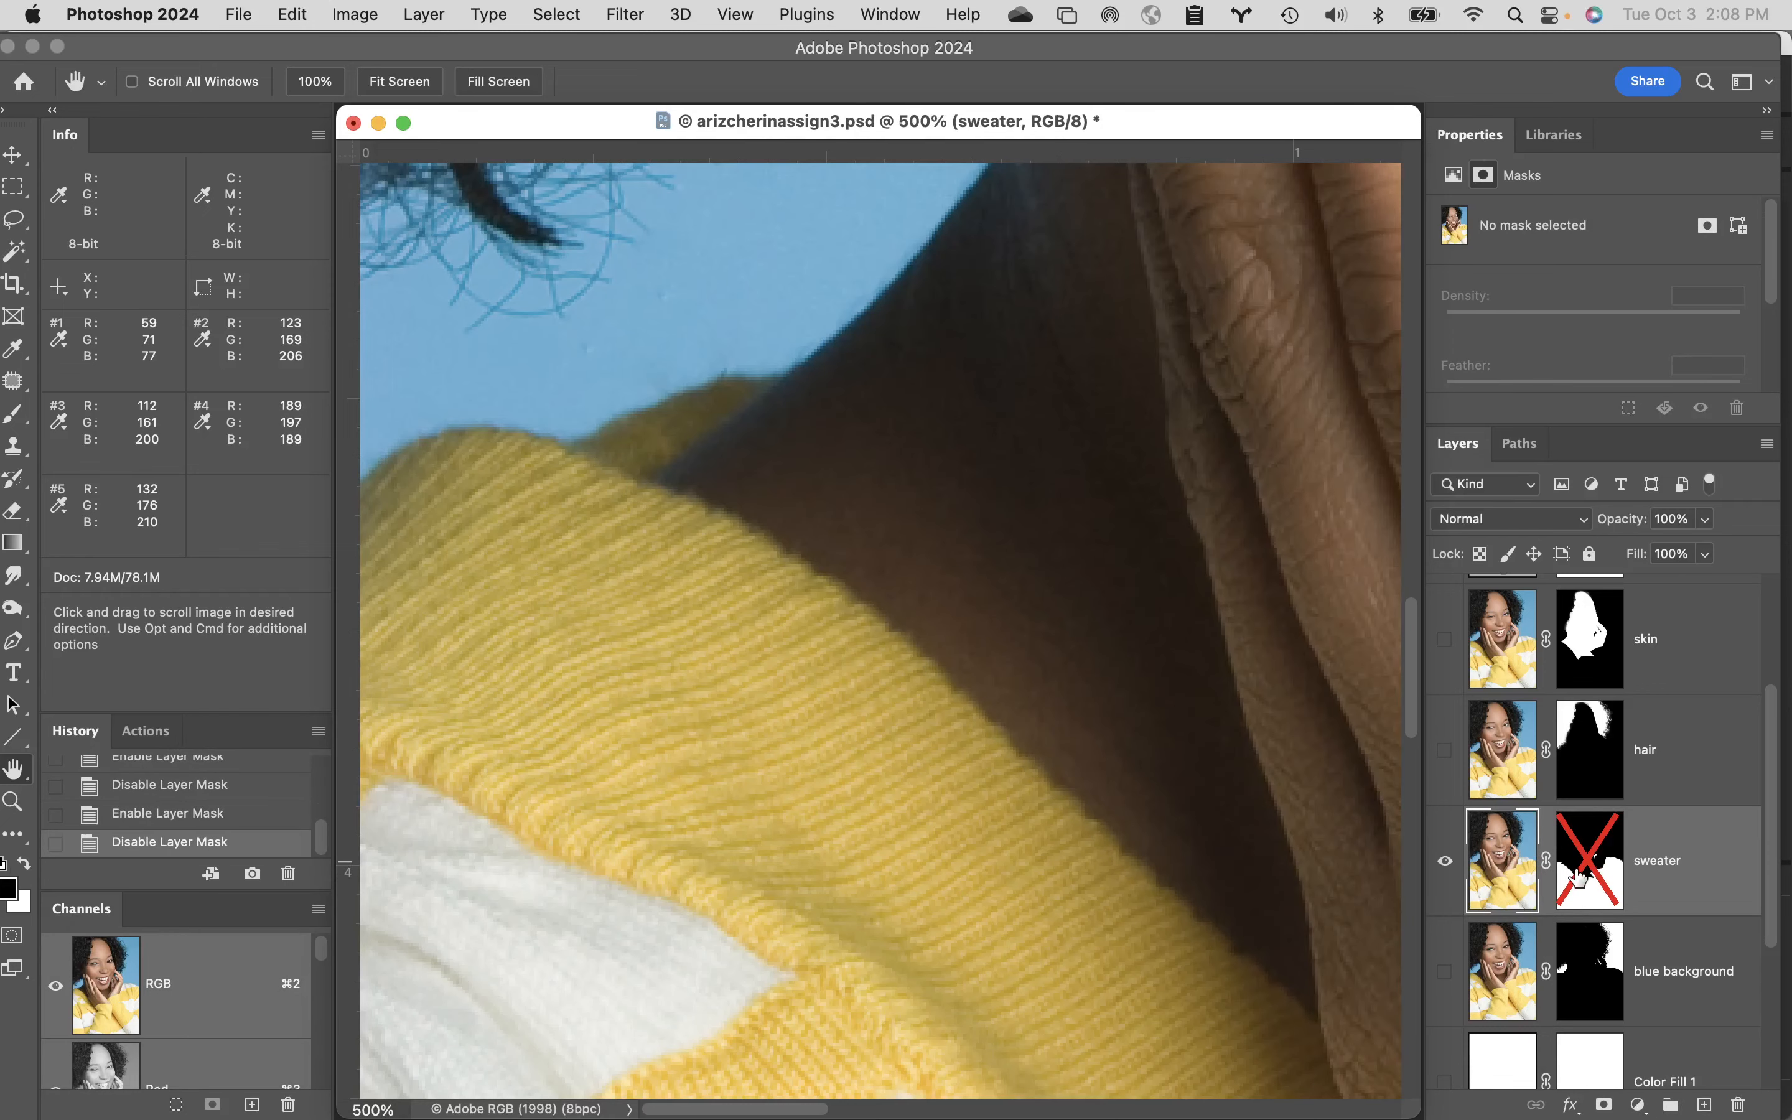
{"action": "left_click", "coordinate": [1582, 874], "text": "shift"}
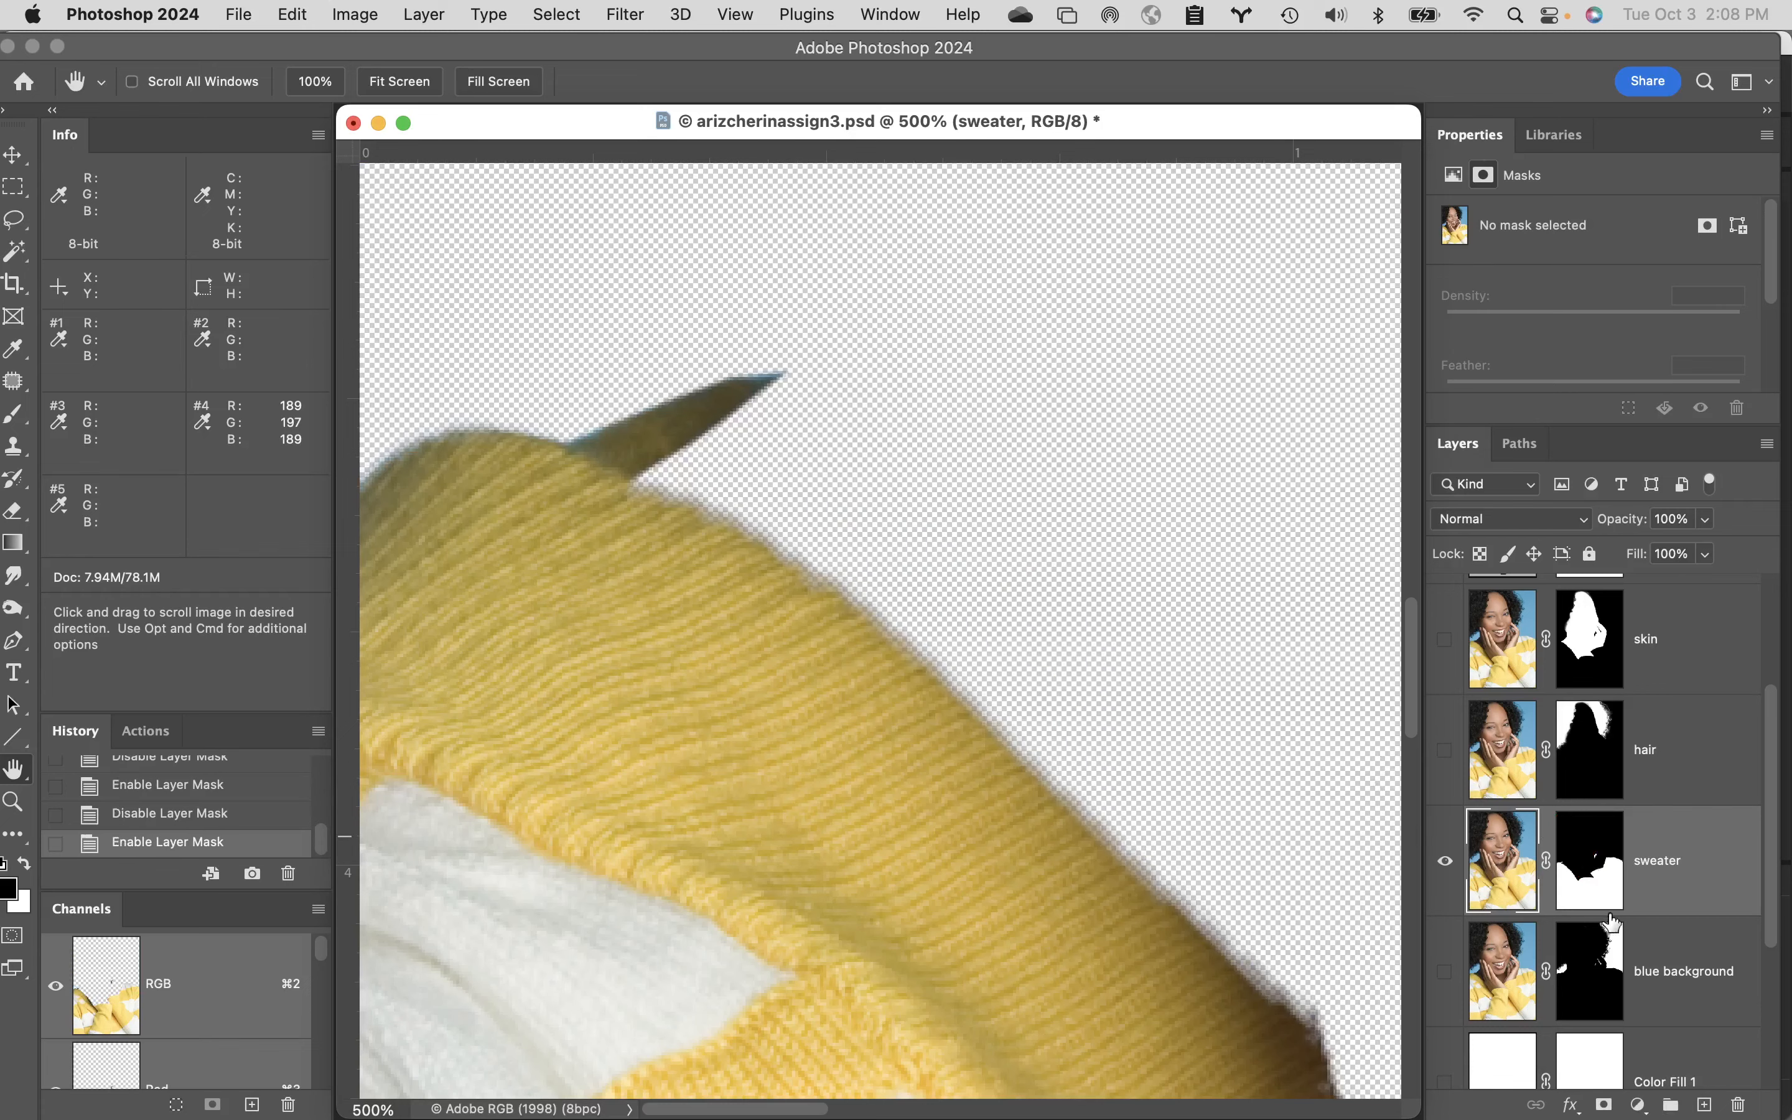
- Select the sweater layer's mask, reveal its full refine options, and invert it twice to compare both sides of the collar edge
{"action": "left_click", "coordinate": [1598, 876]}
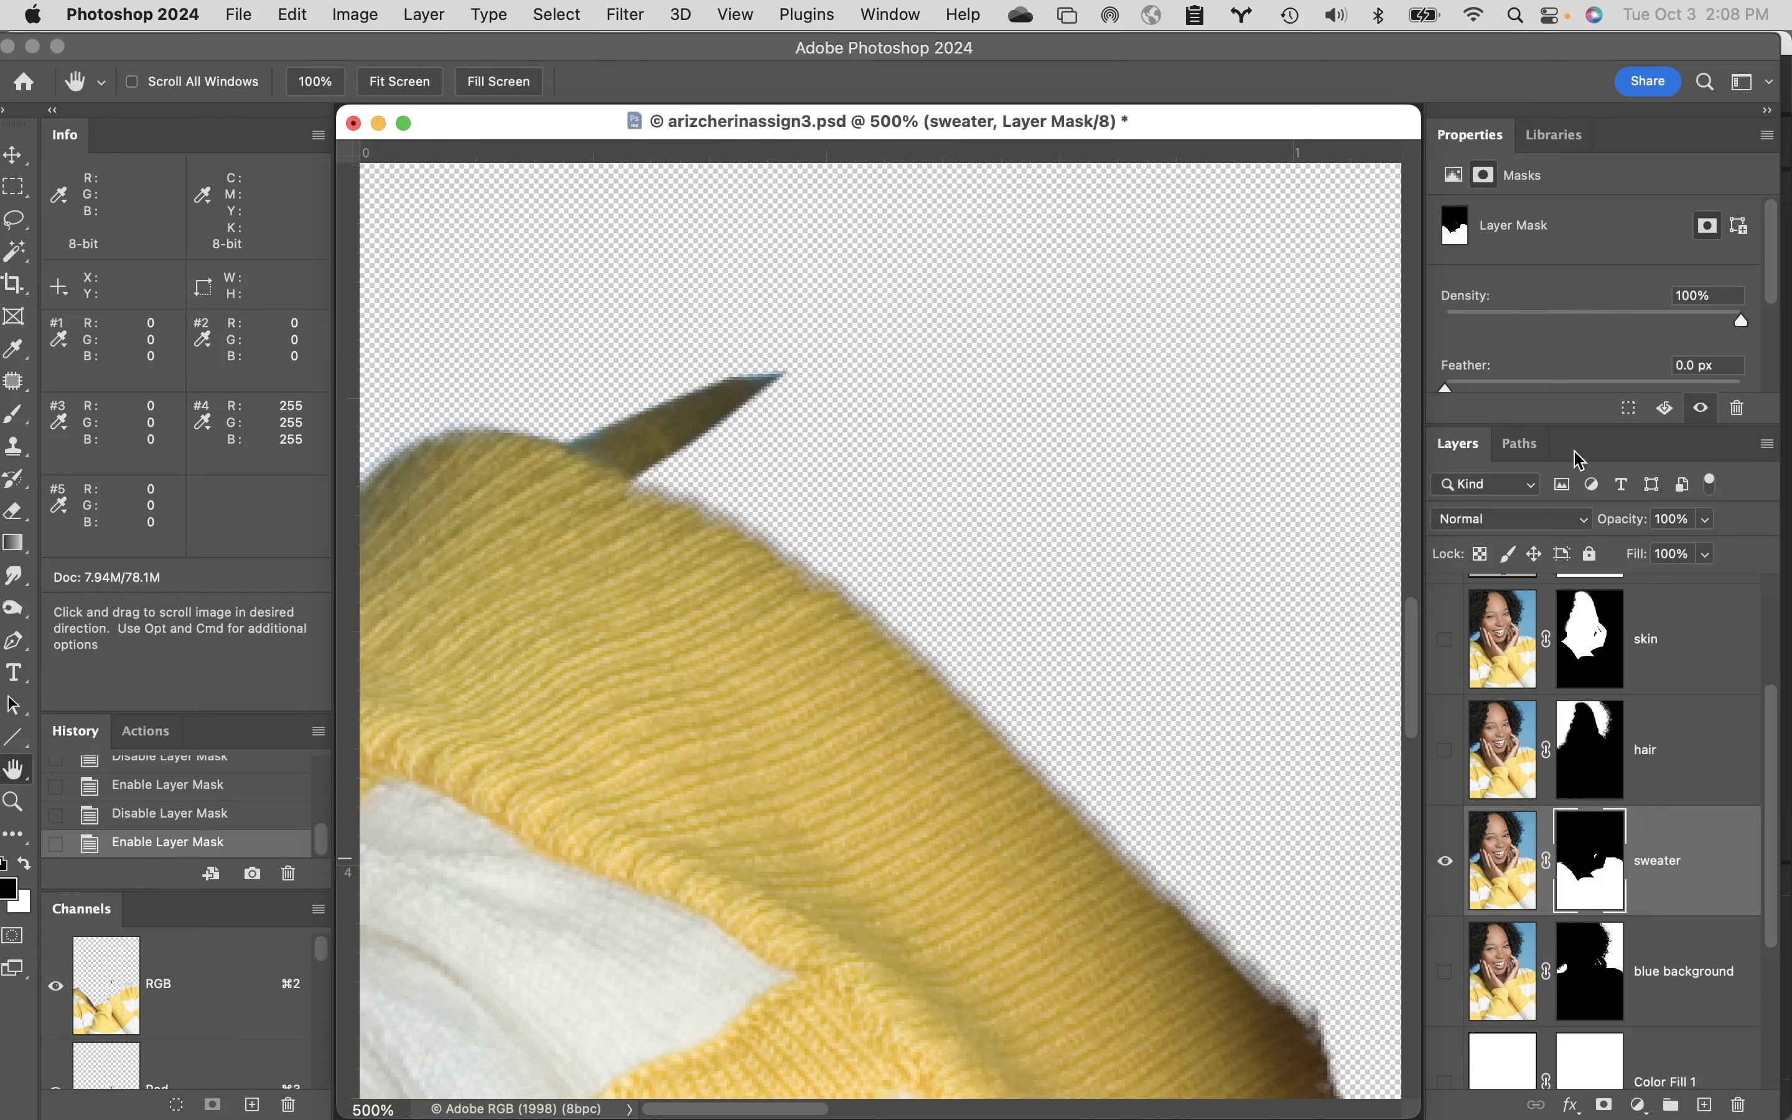
{"action": "left_click_drag", "start_coordinate": [1570, 426], "coordinate": [1574, 518]}
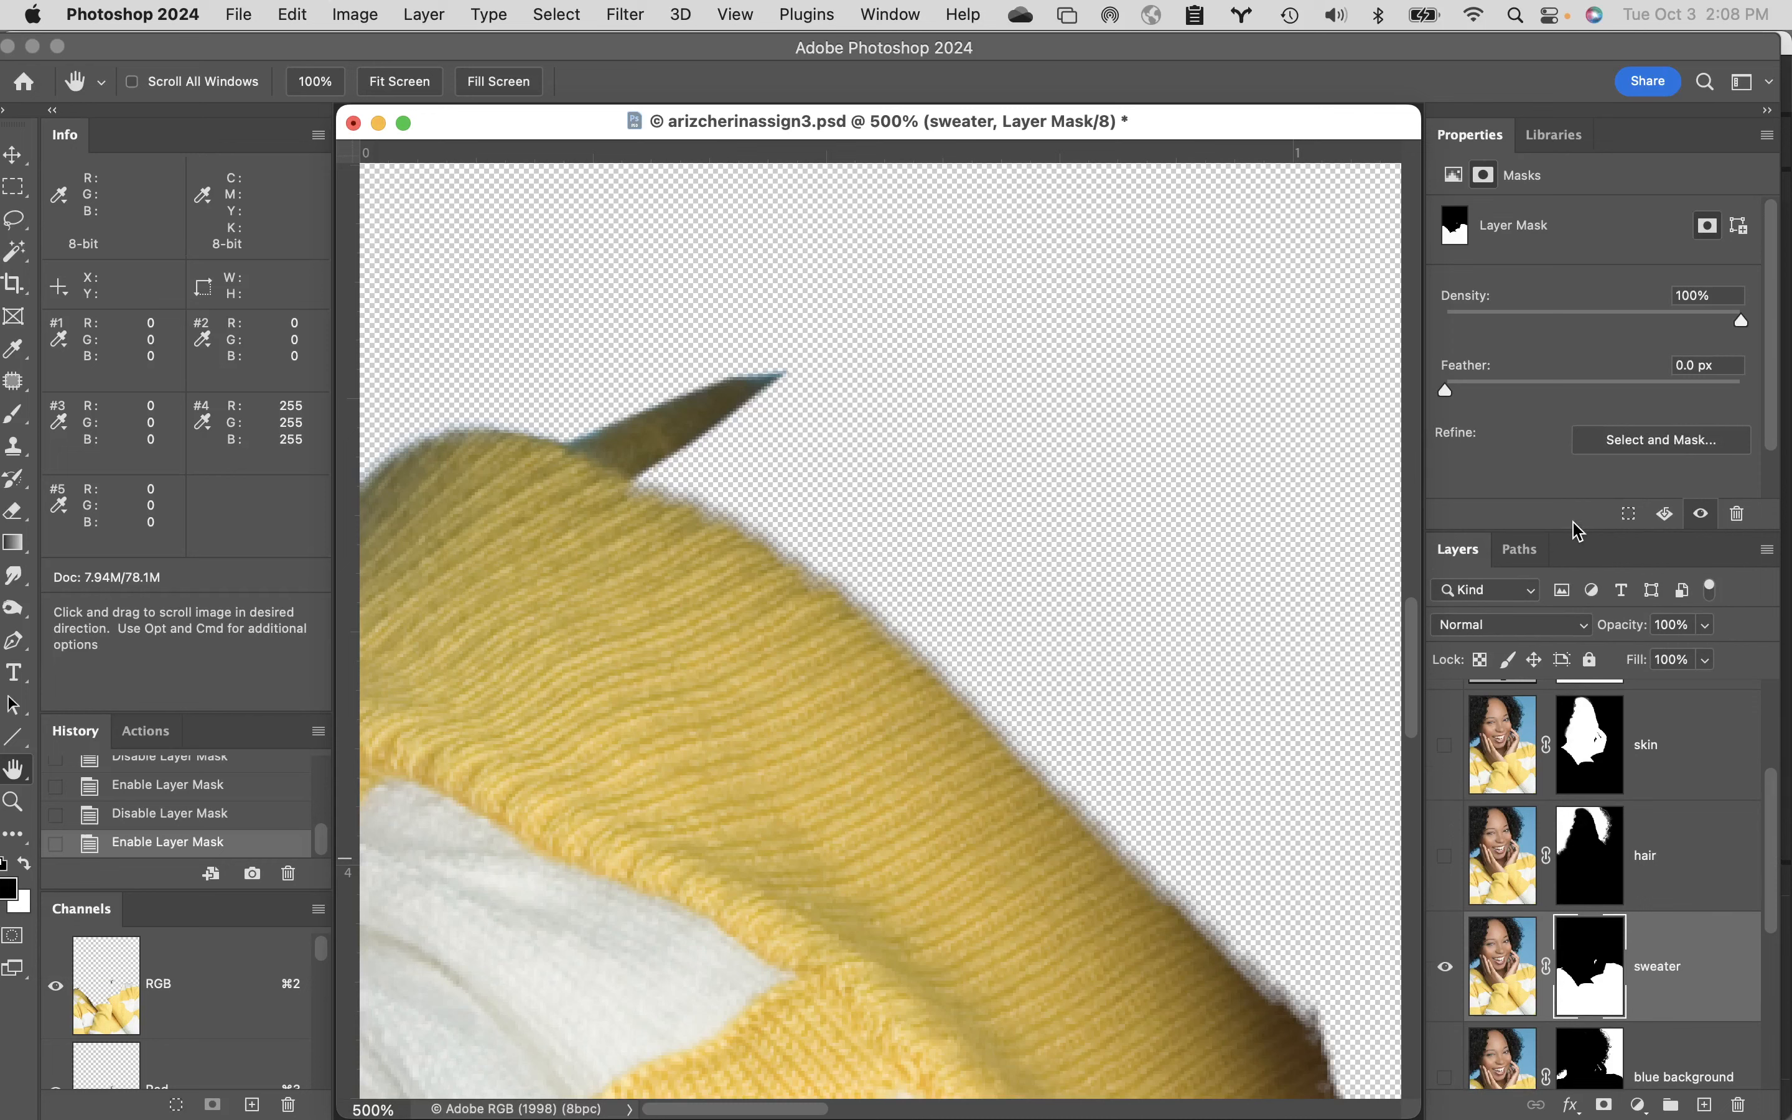
{"action": "left_click_drag", "start_coordinate": [1569, 529], "coordinate": [1562, 594]}
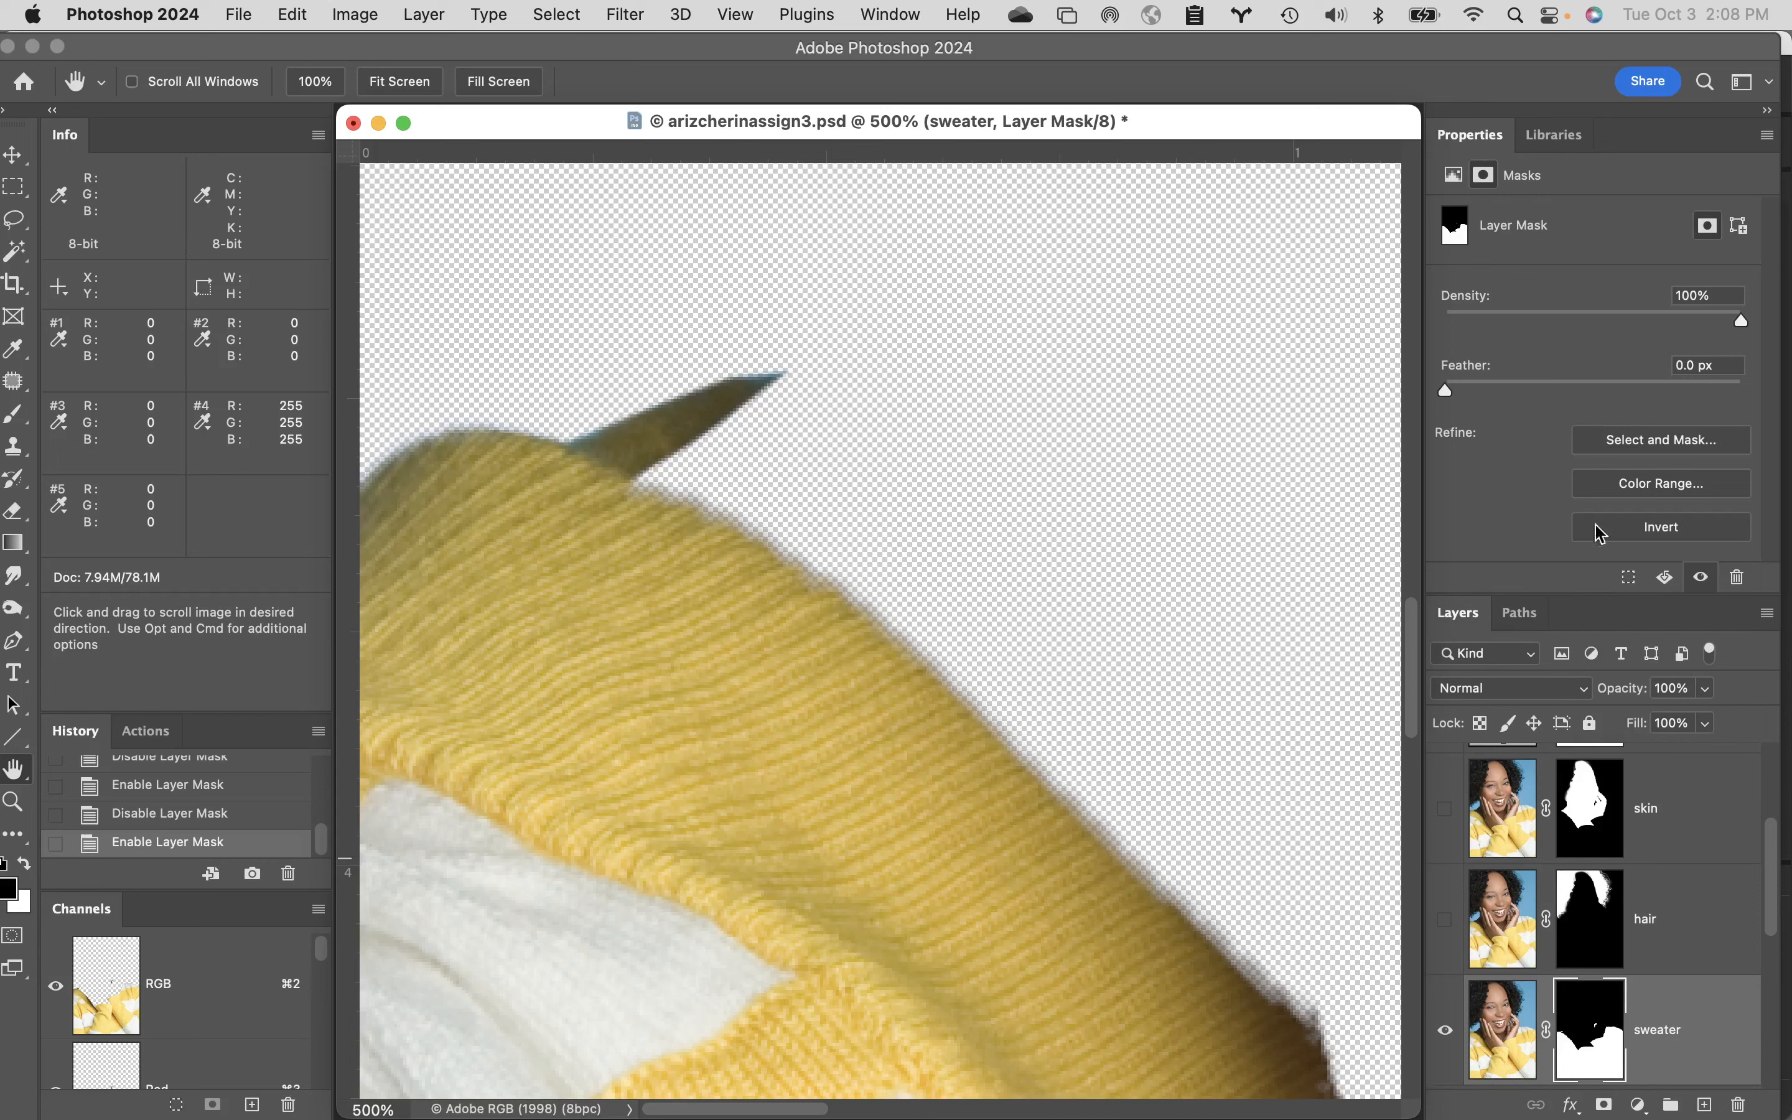
{"action": "left_click", "coordinate": [1645, 531]}
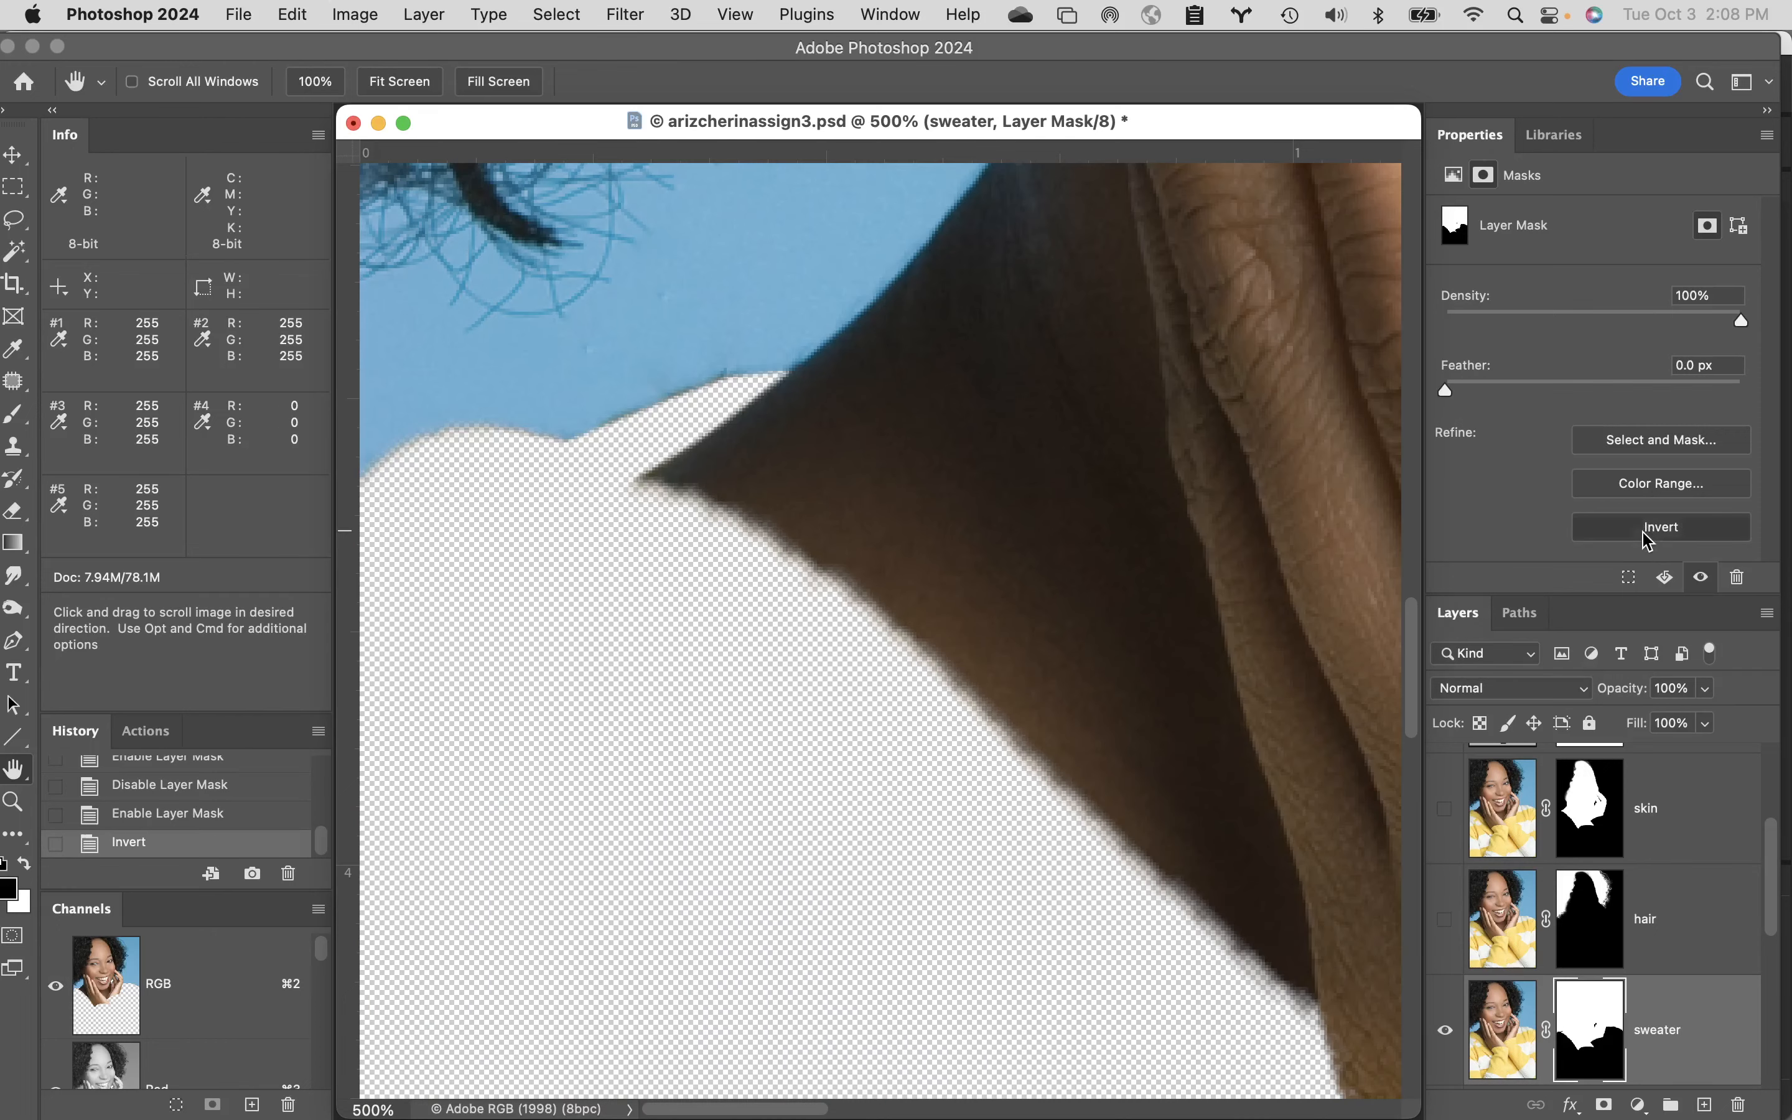
{"action": "left_click", "coordinate": [1648, 530]}
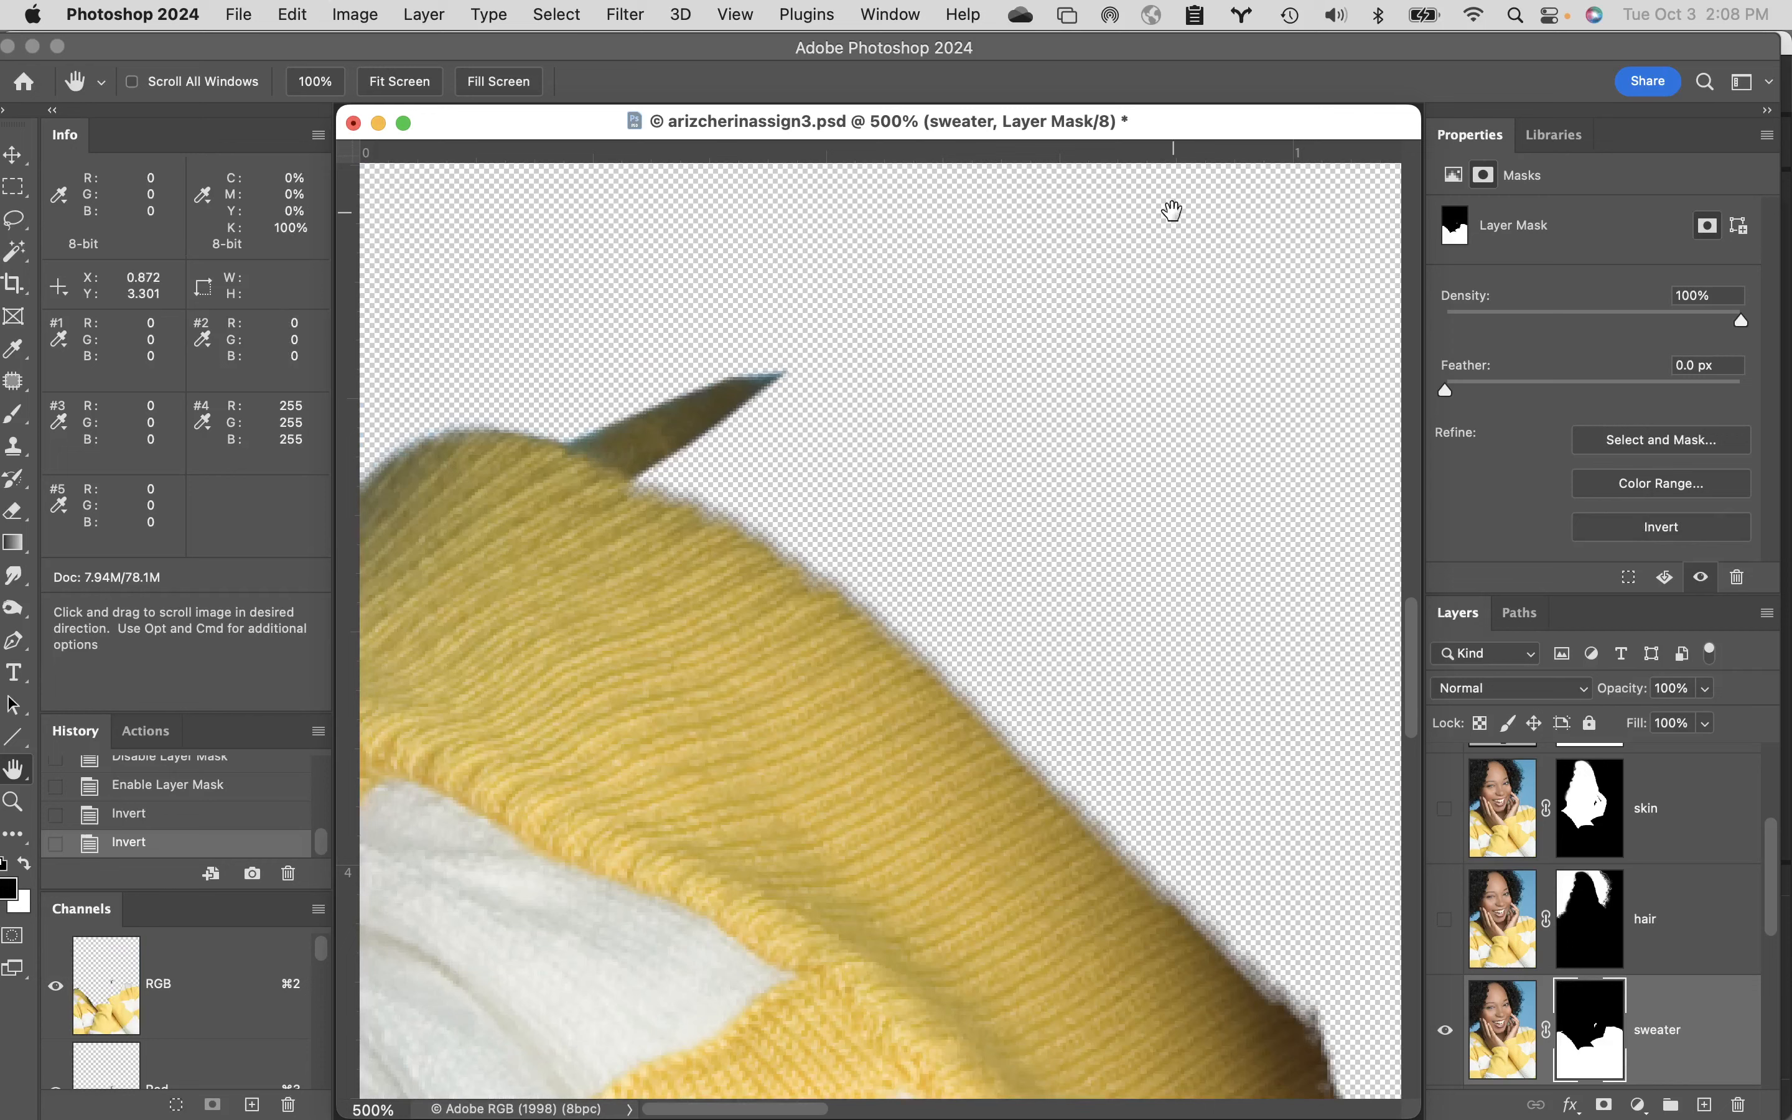
{"action": "left_click", "coordinate": [563, 11]}
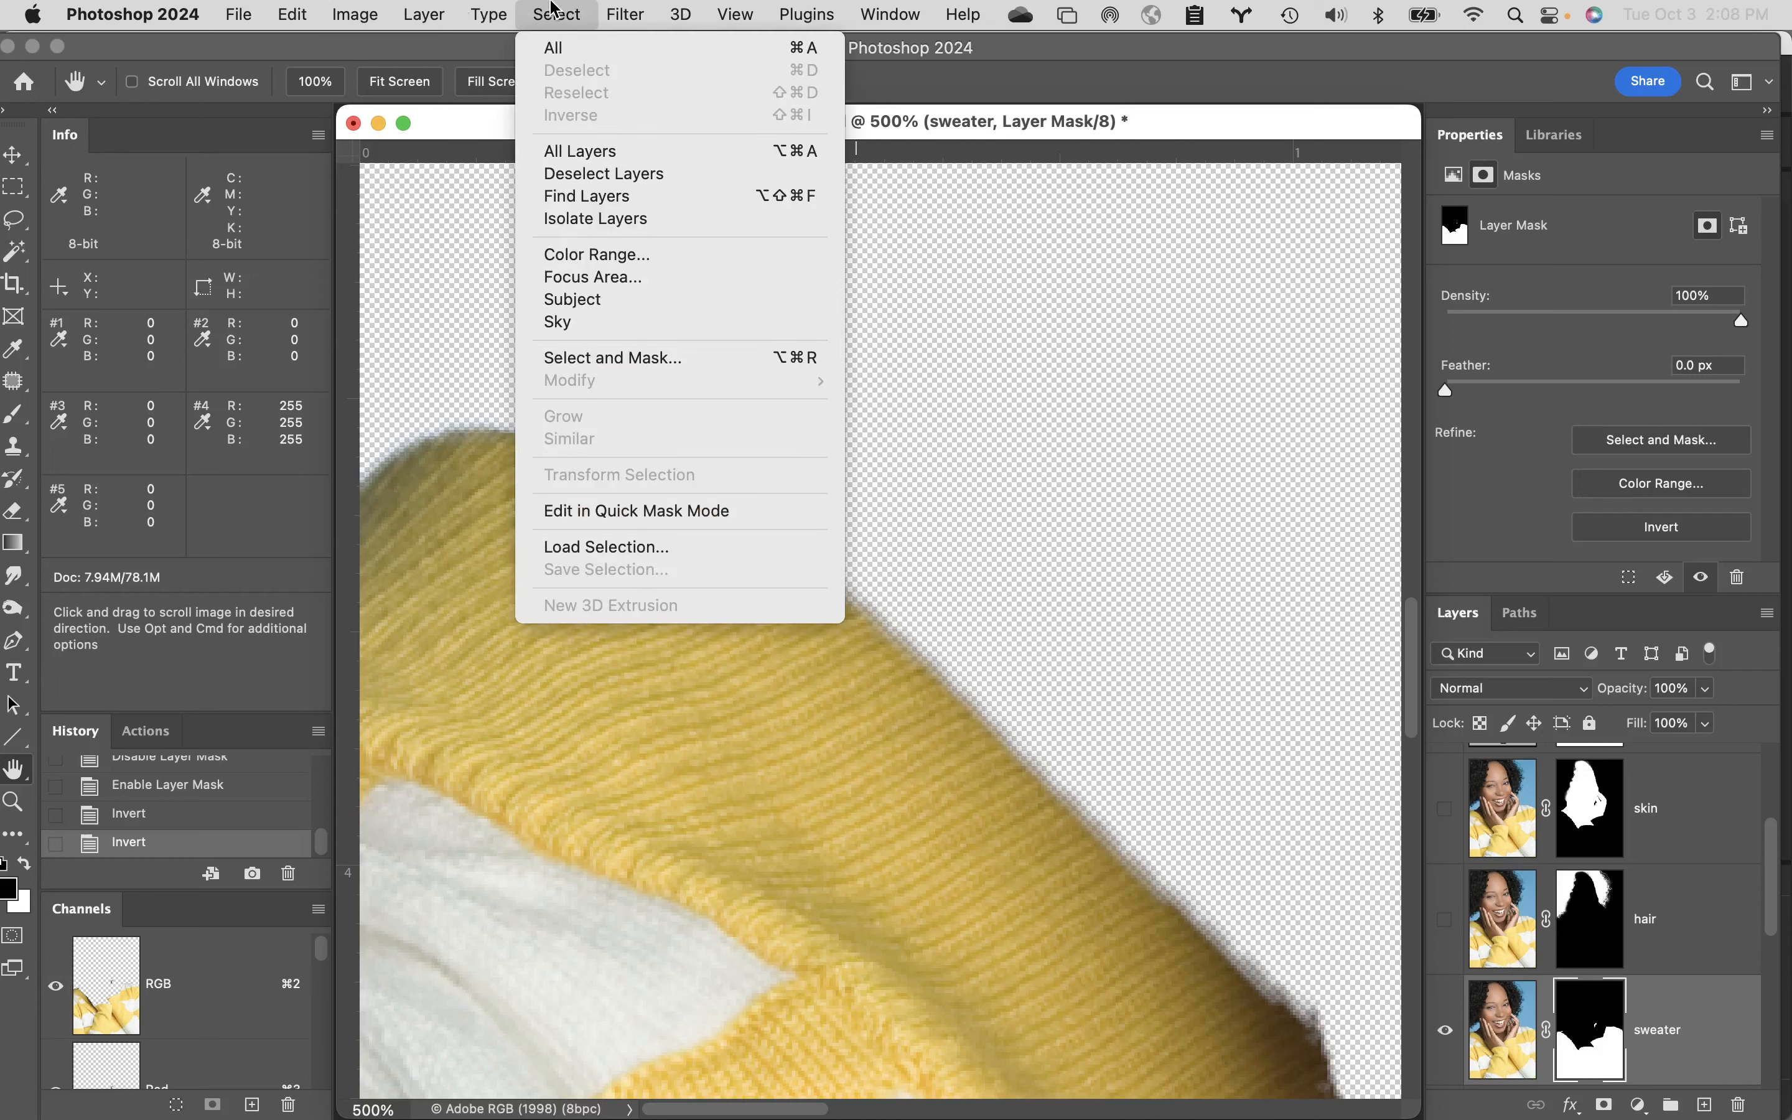
{"action": "left_click", "coordinate": [1055, 474]}
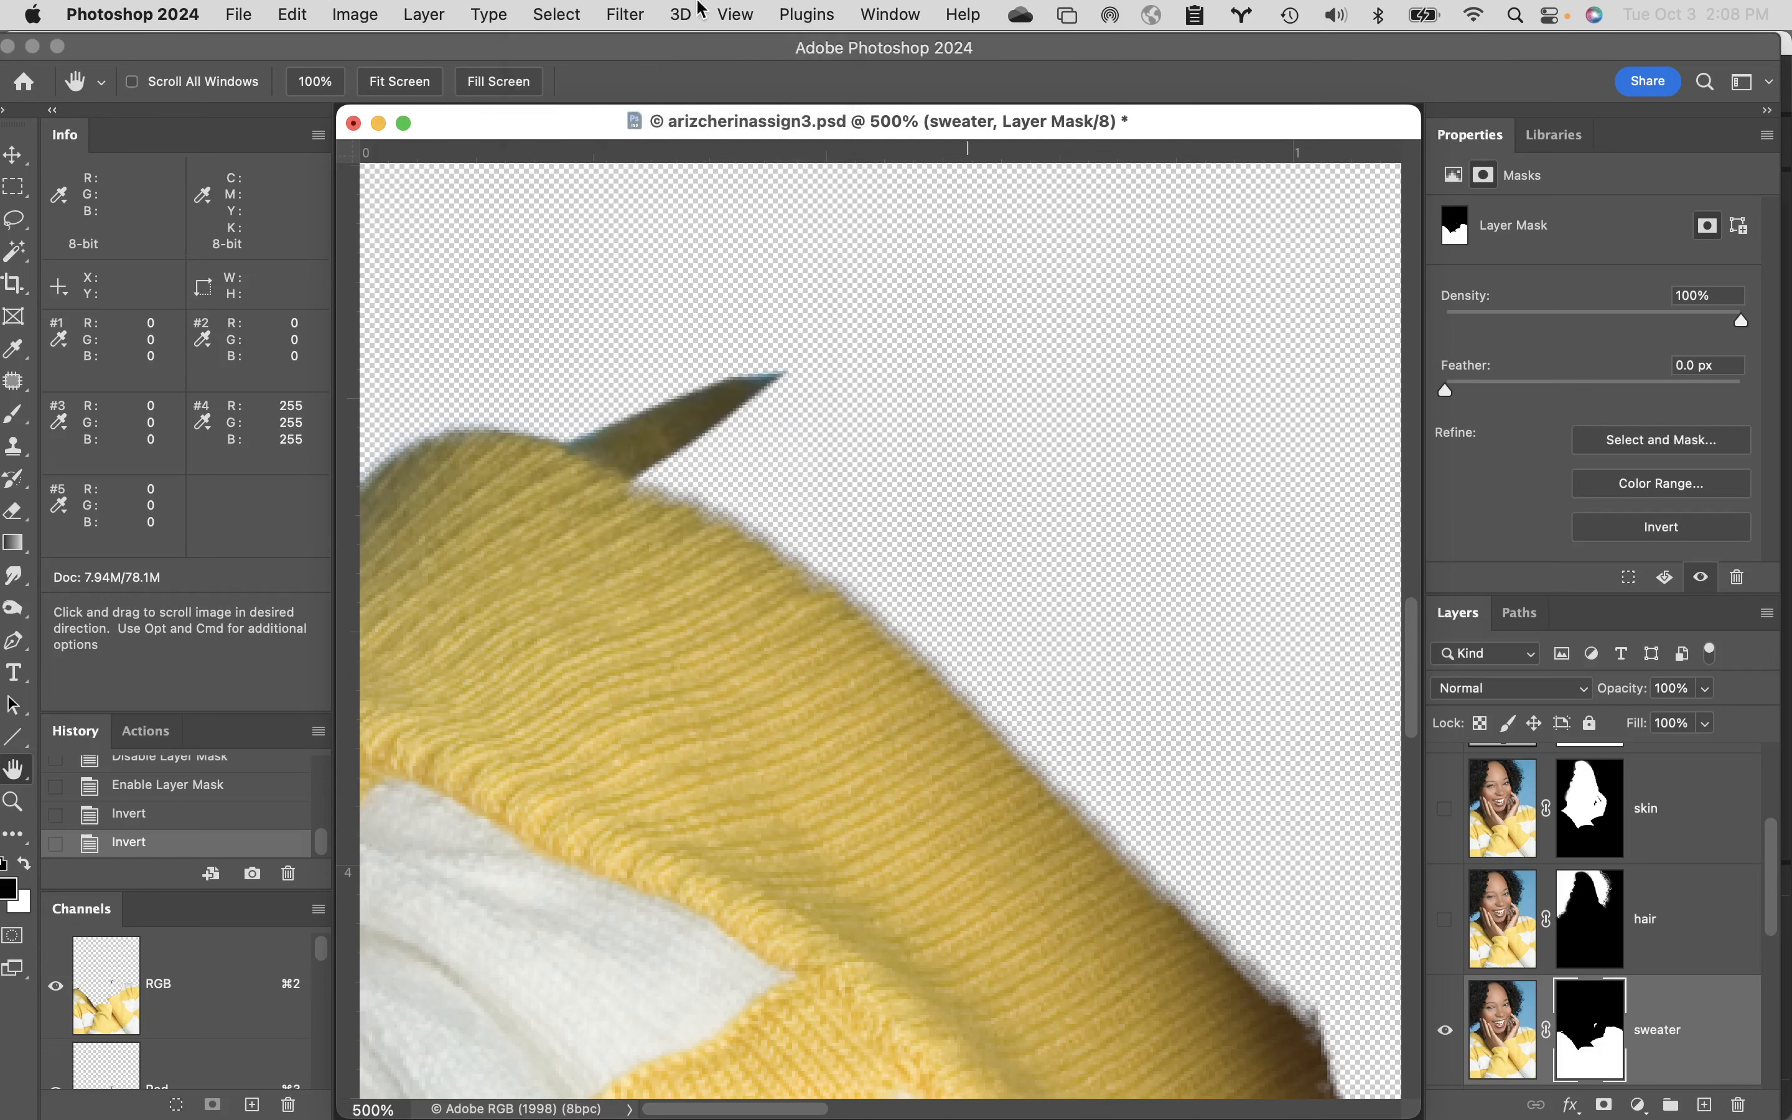
{"action": "left_click", "coordinate": [552, 11]}
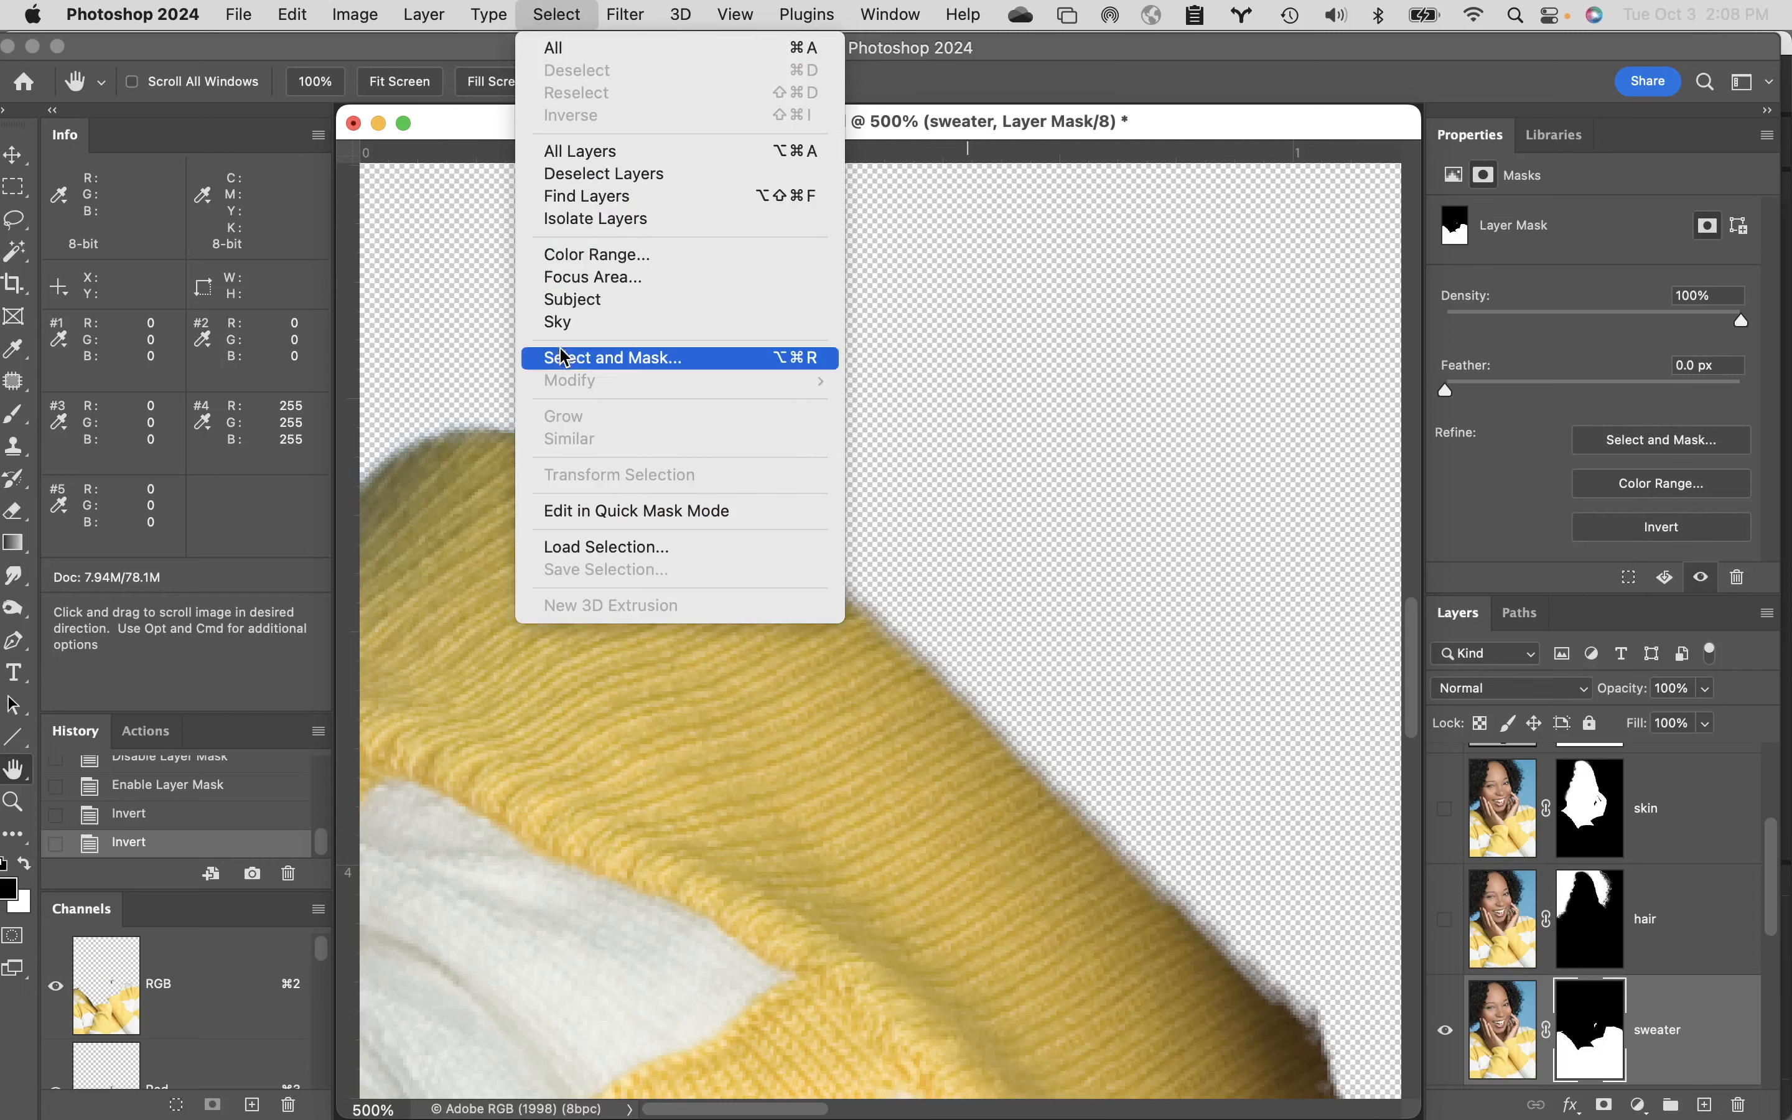
{"action": "left_click", "coordinate": [1078, 522]}
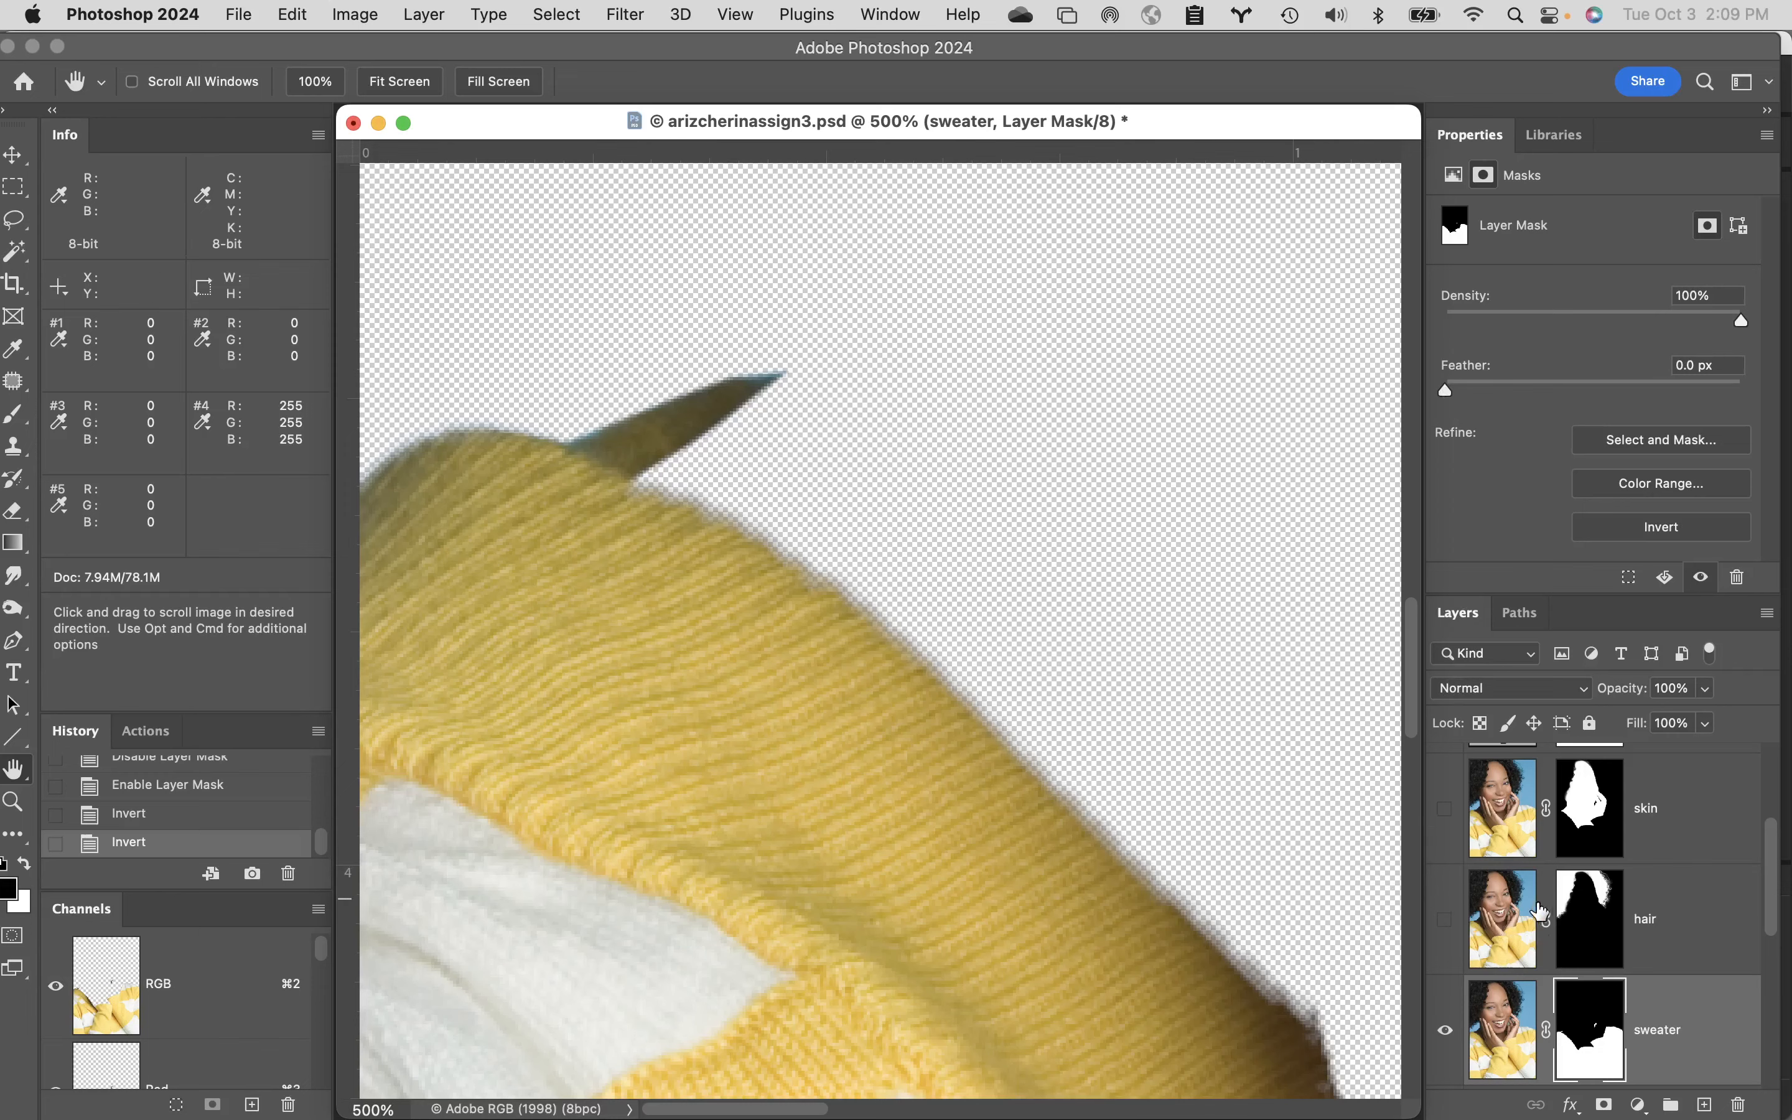
- Try a 4.7 px feather and a 36% density on the sweater mask, restoring them to 0 px and 100%
{"action": "left_click", "coordinate": [1589, 1036], "text": "alt"}
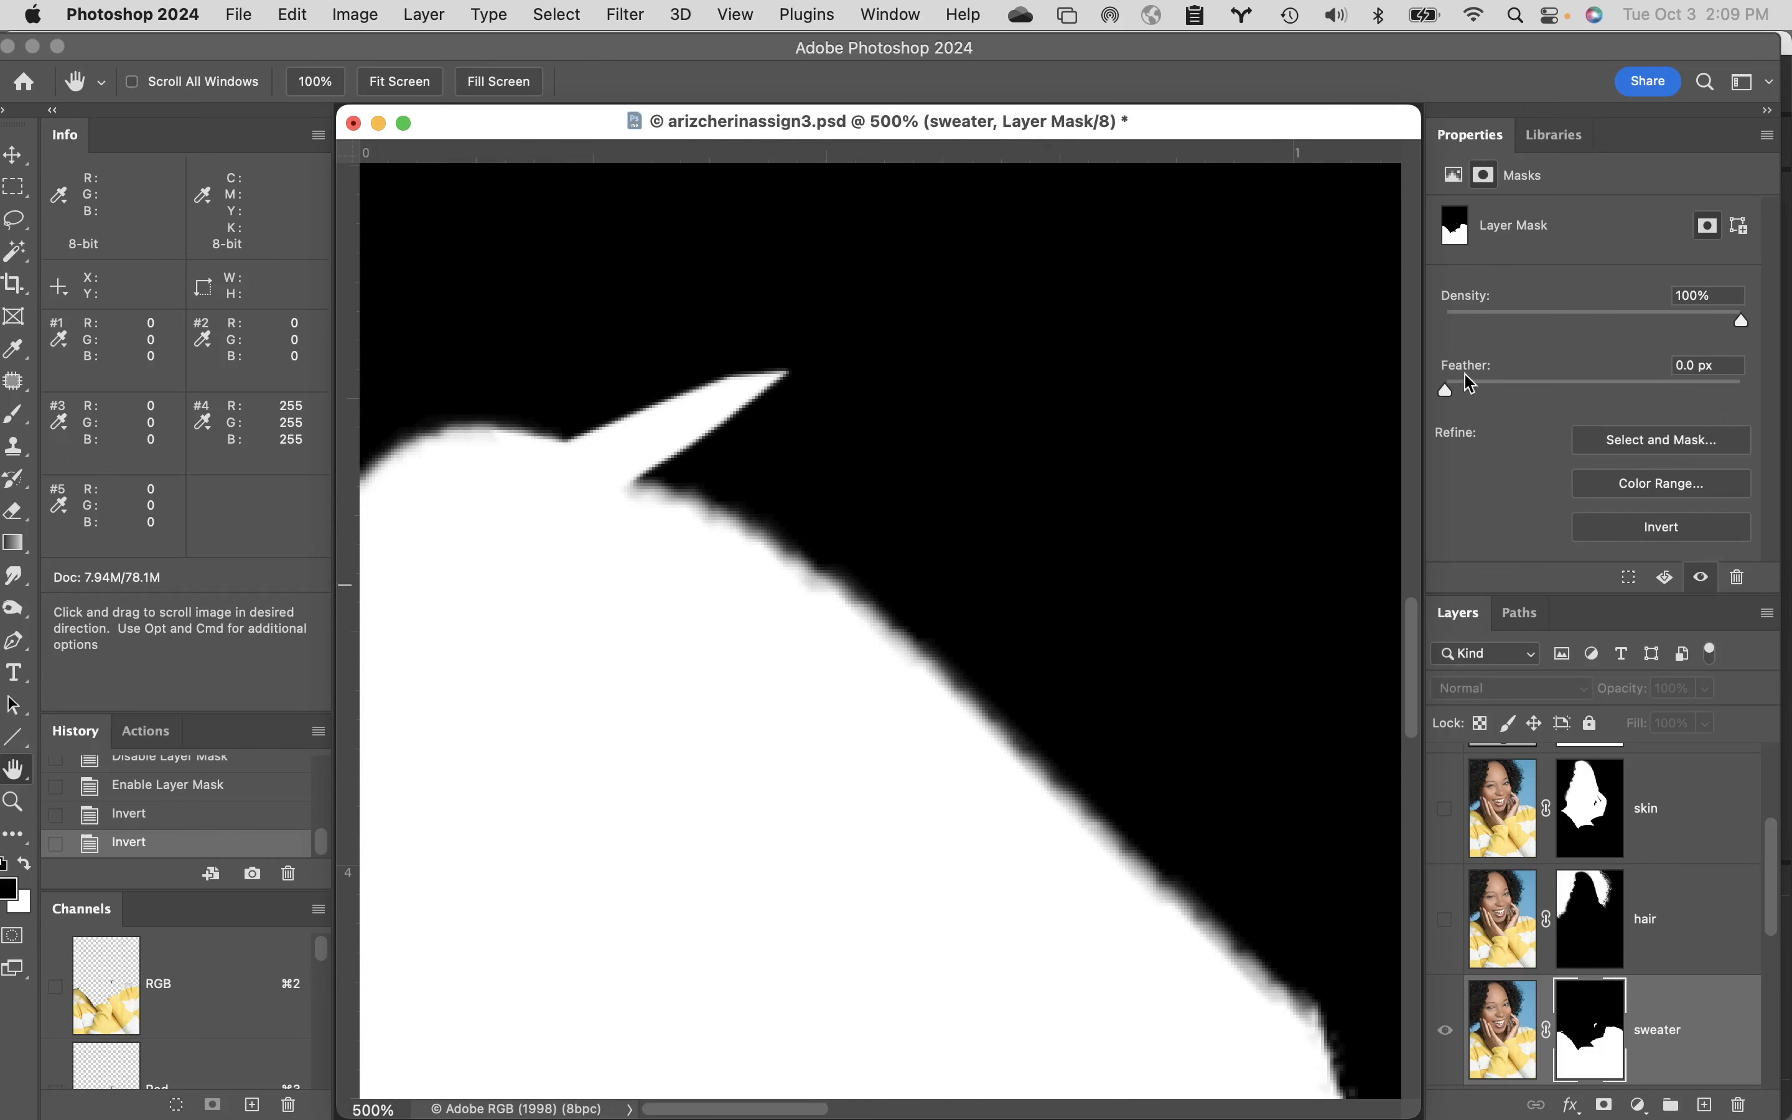
{"action": "left_click_drag", "start_coordinate": [1448, 392], "coordinate": [1523, 392]}
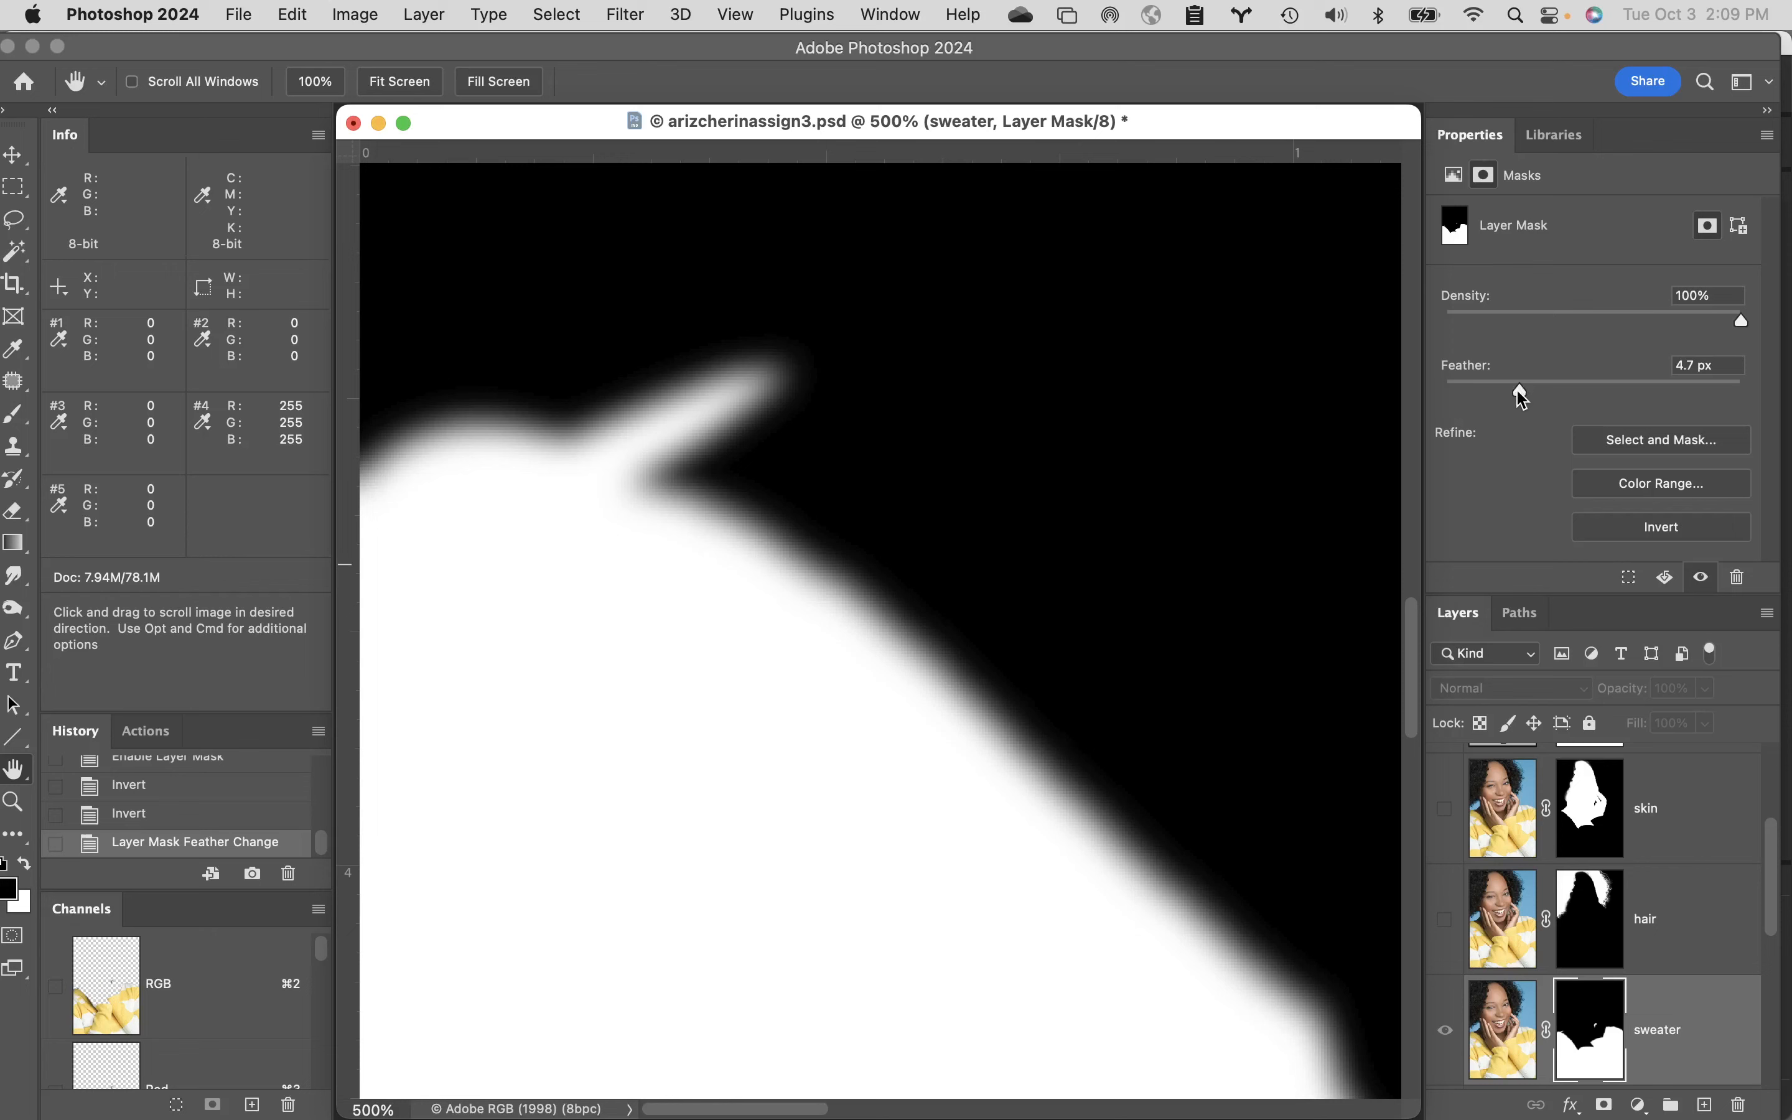
{"action": "left_click_drag", "start_coordinate": [1523, 392], "coordinate": [1392, 386]}
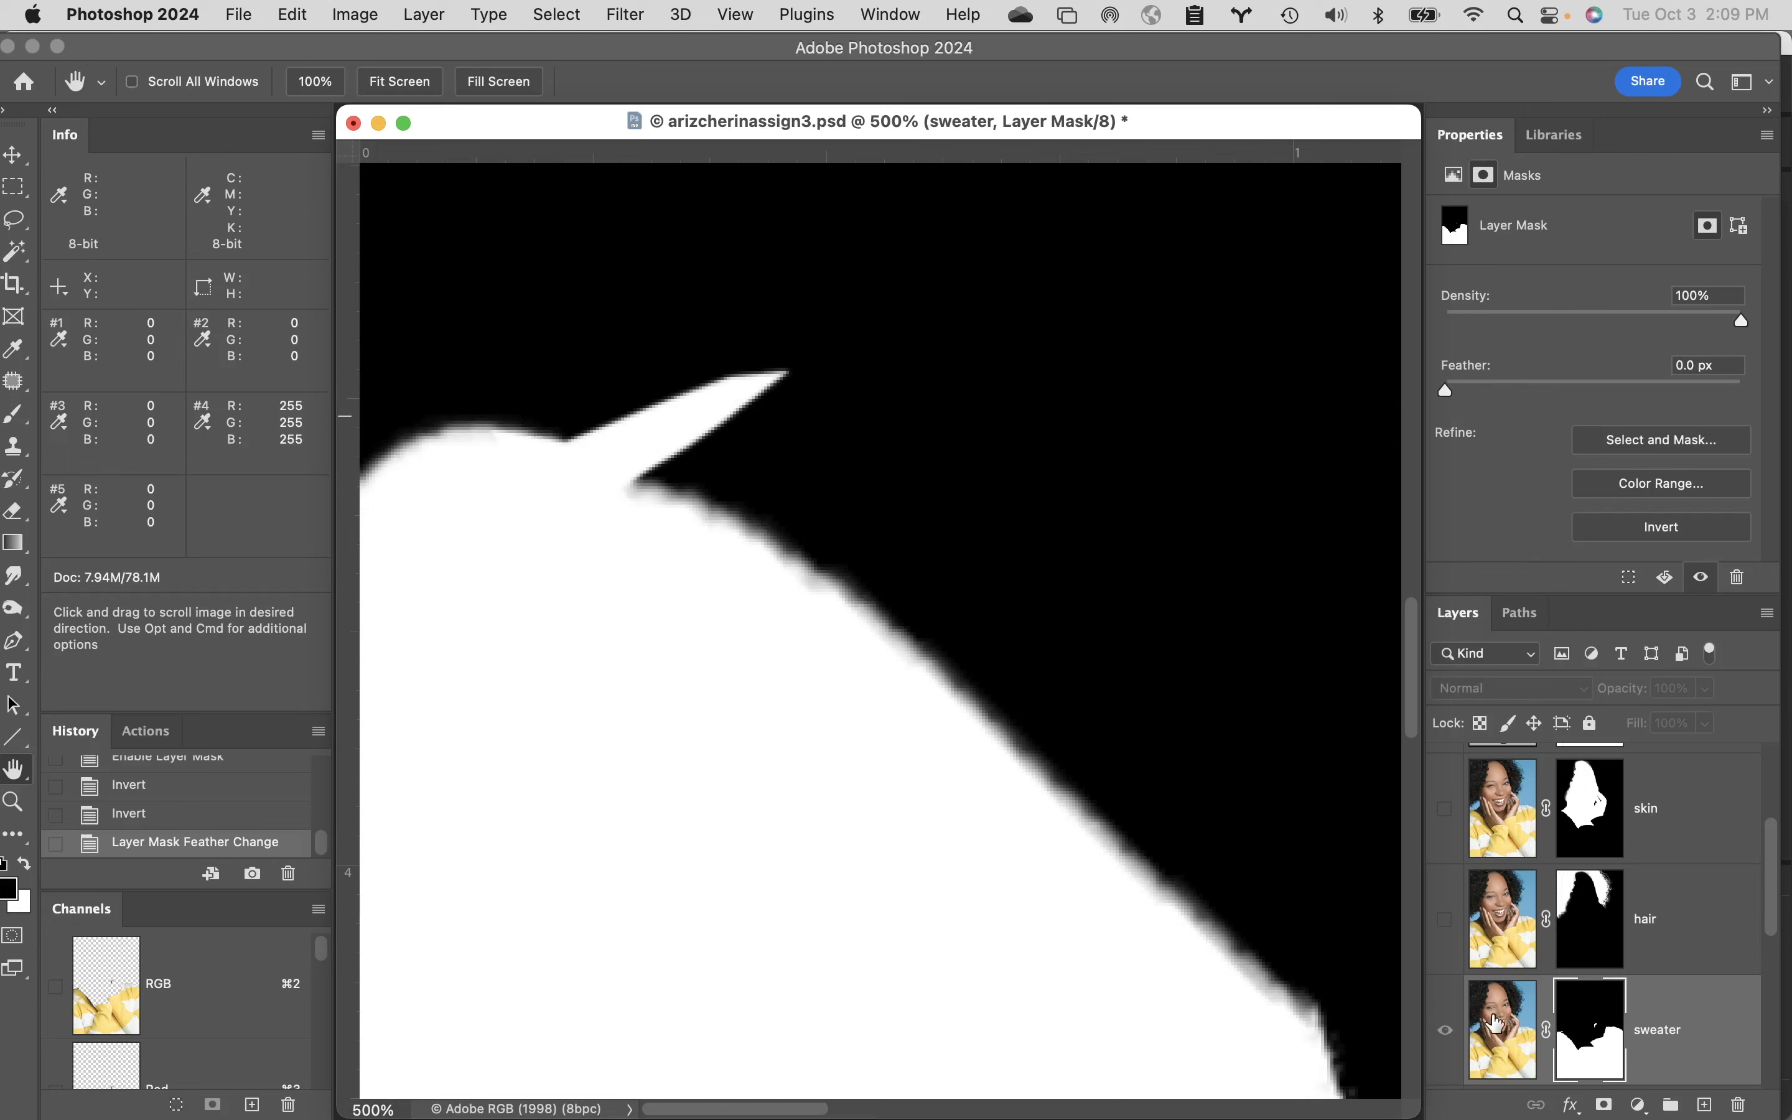
{"action": "left_click", "coordinate": [1605, 1037], "text": "alt"}
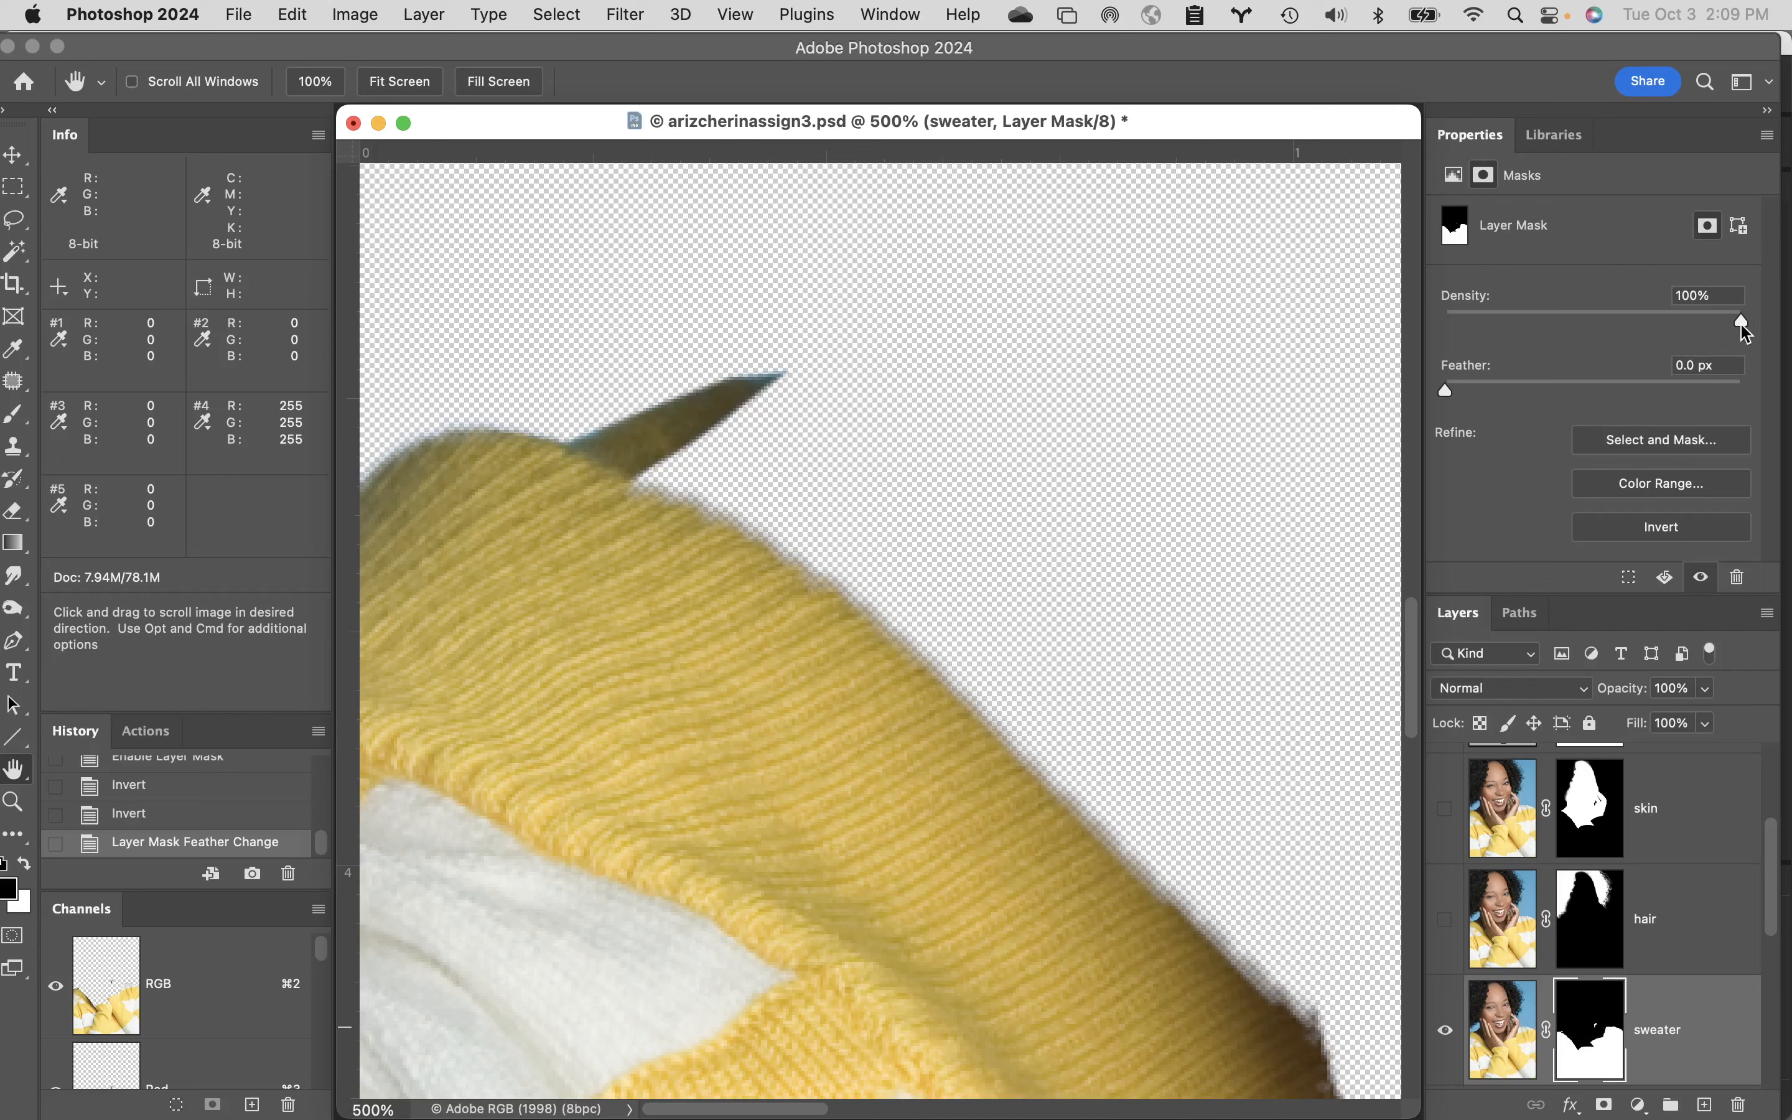
{"action": "left_click_drag", "start_coordinate": [1742, 322], "coordinate": [1555, 323]}
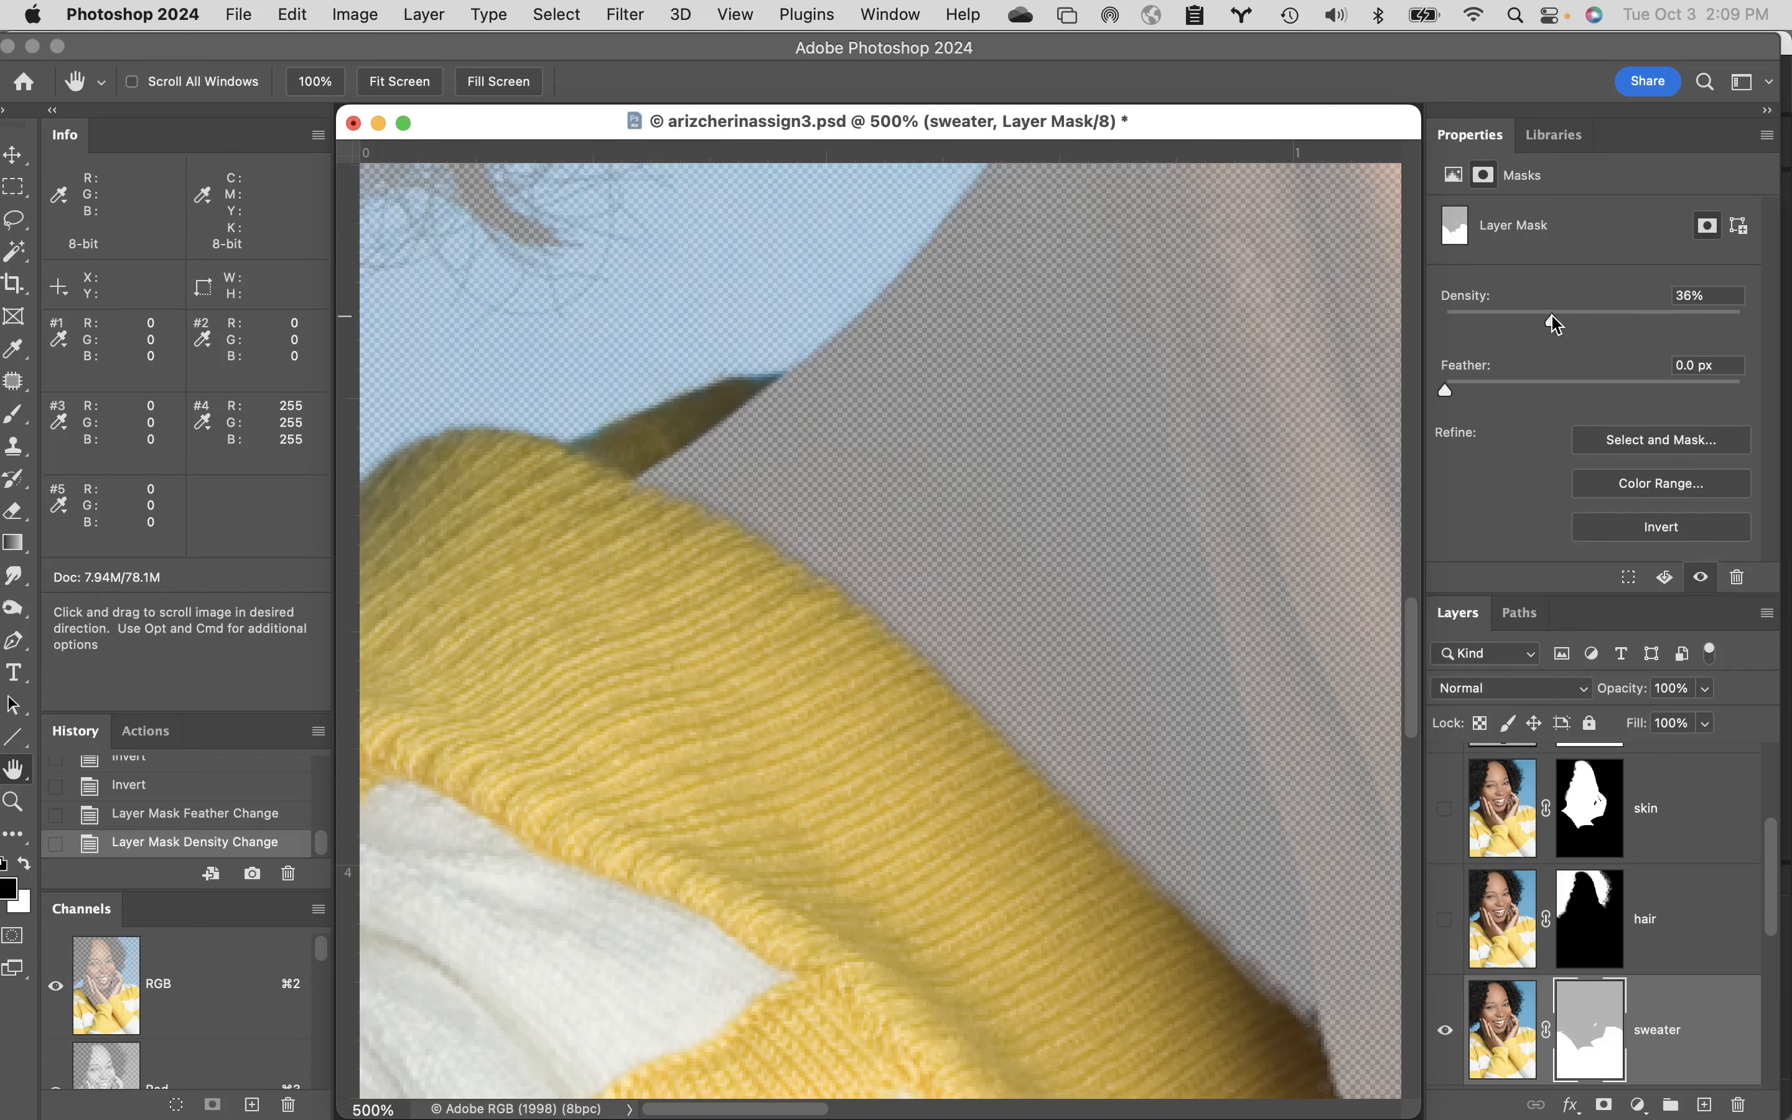
{"action": "left_click_drag", "start_coordinate": [1551, 315], "coordinate": [1788, 367]}
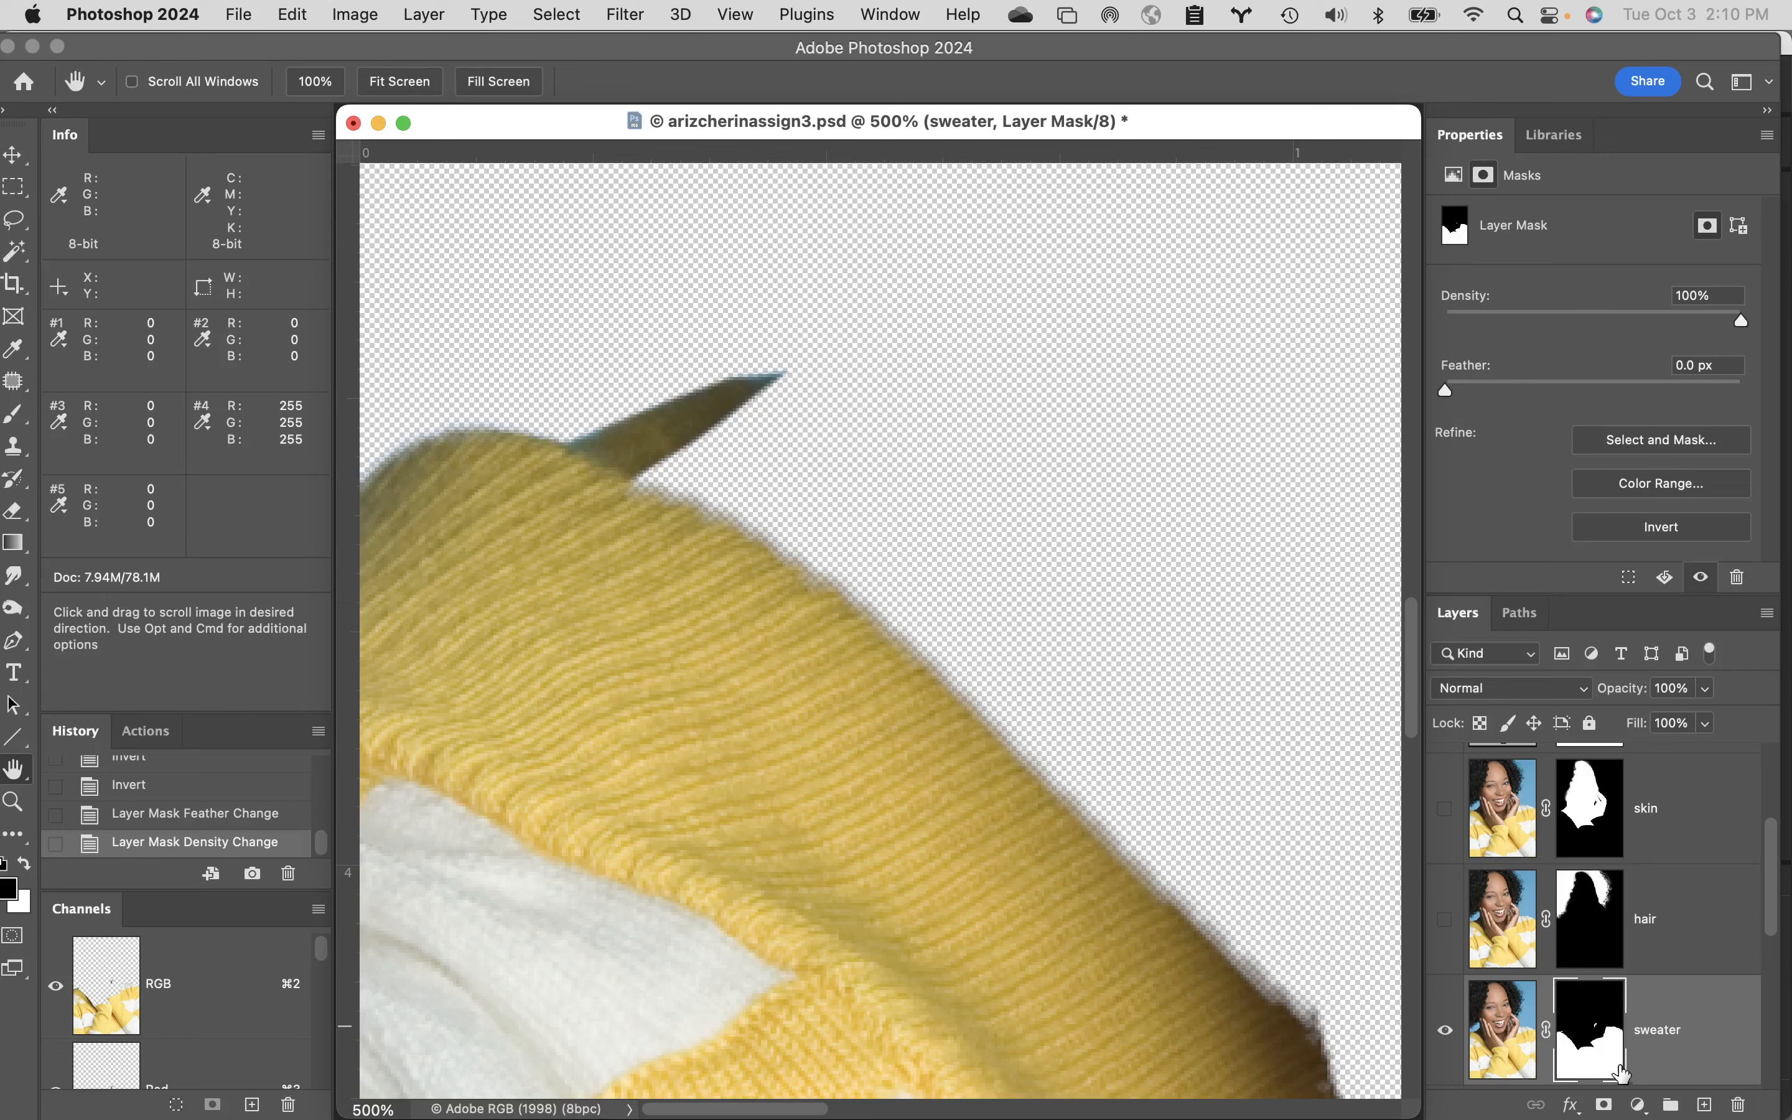
- Open Select and Mask for the sweater layer's mask and set the view mode to On Layers
{"action": "left_click", "coordinate": [555, 13]}
{"action": "left_click", "coordinate": [552, 357]}
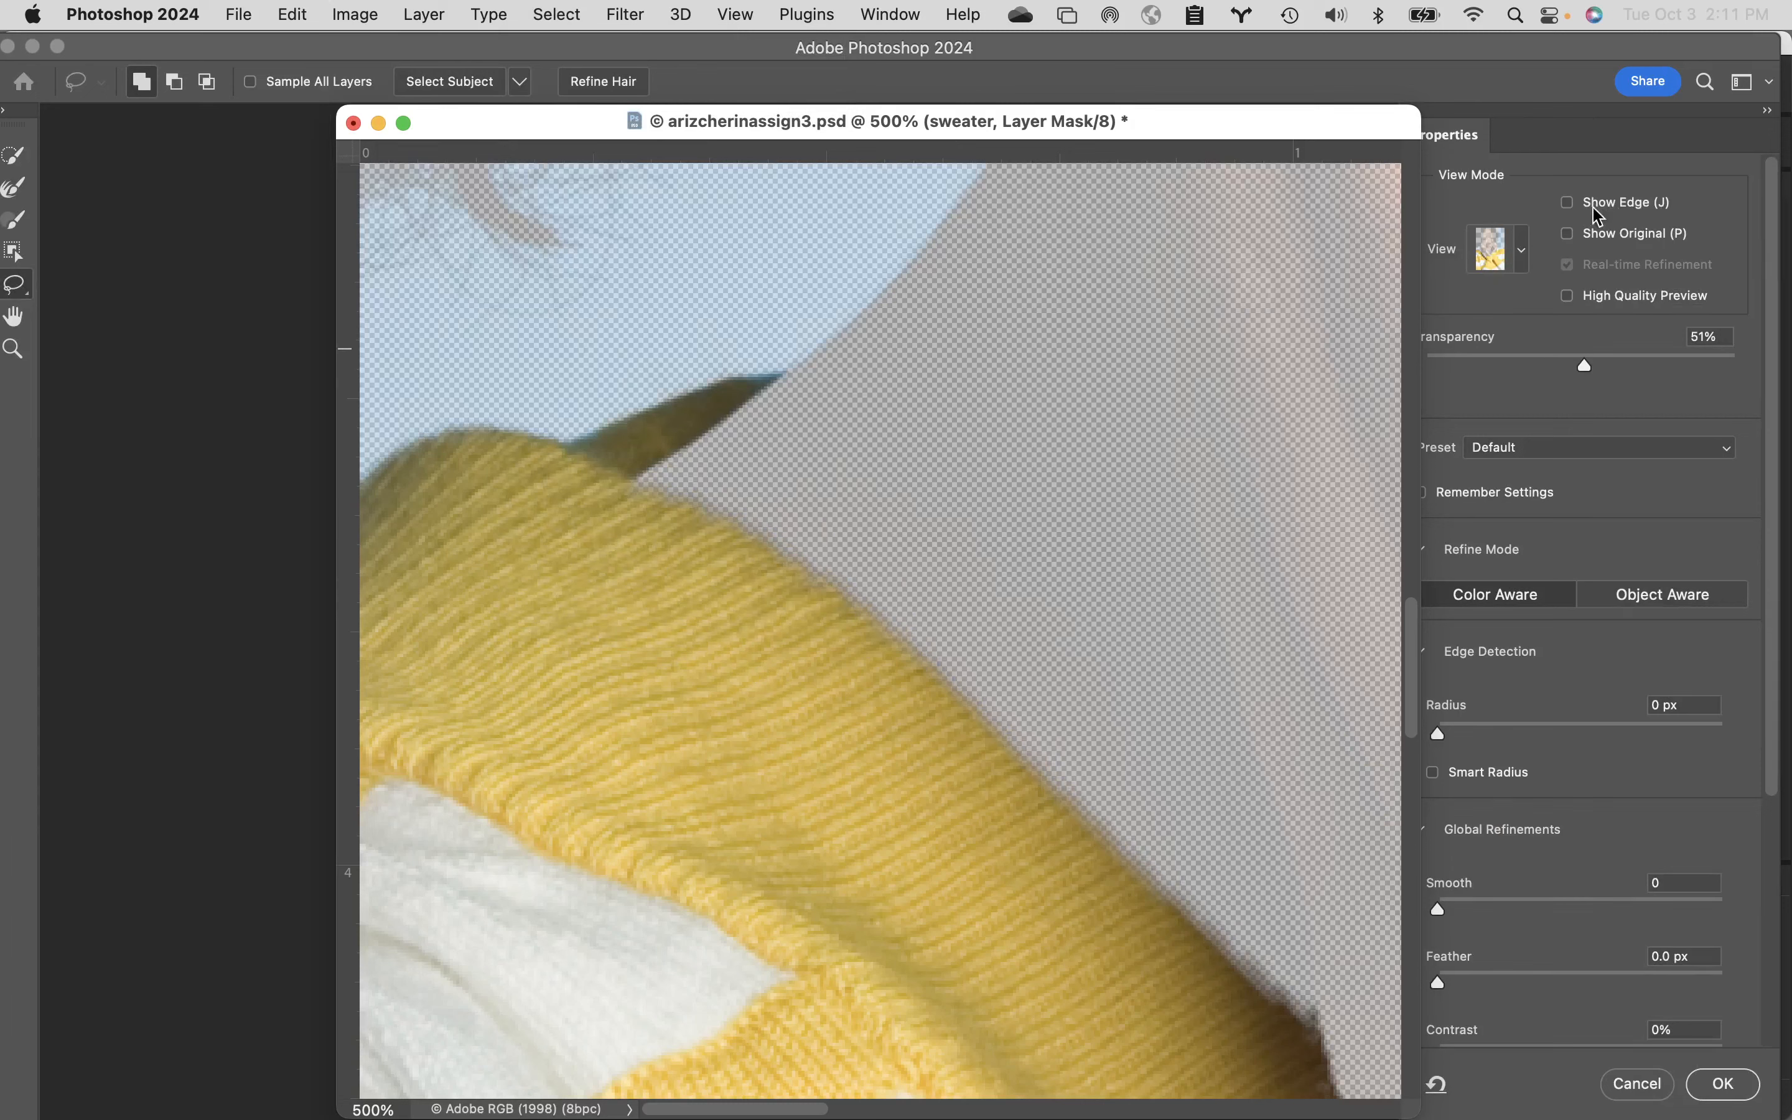
{"action": "left_click", "coordinate": [1523, 254]}
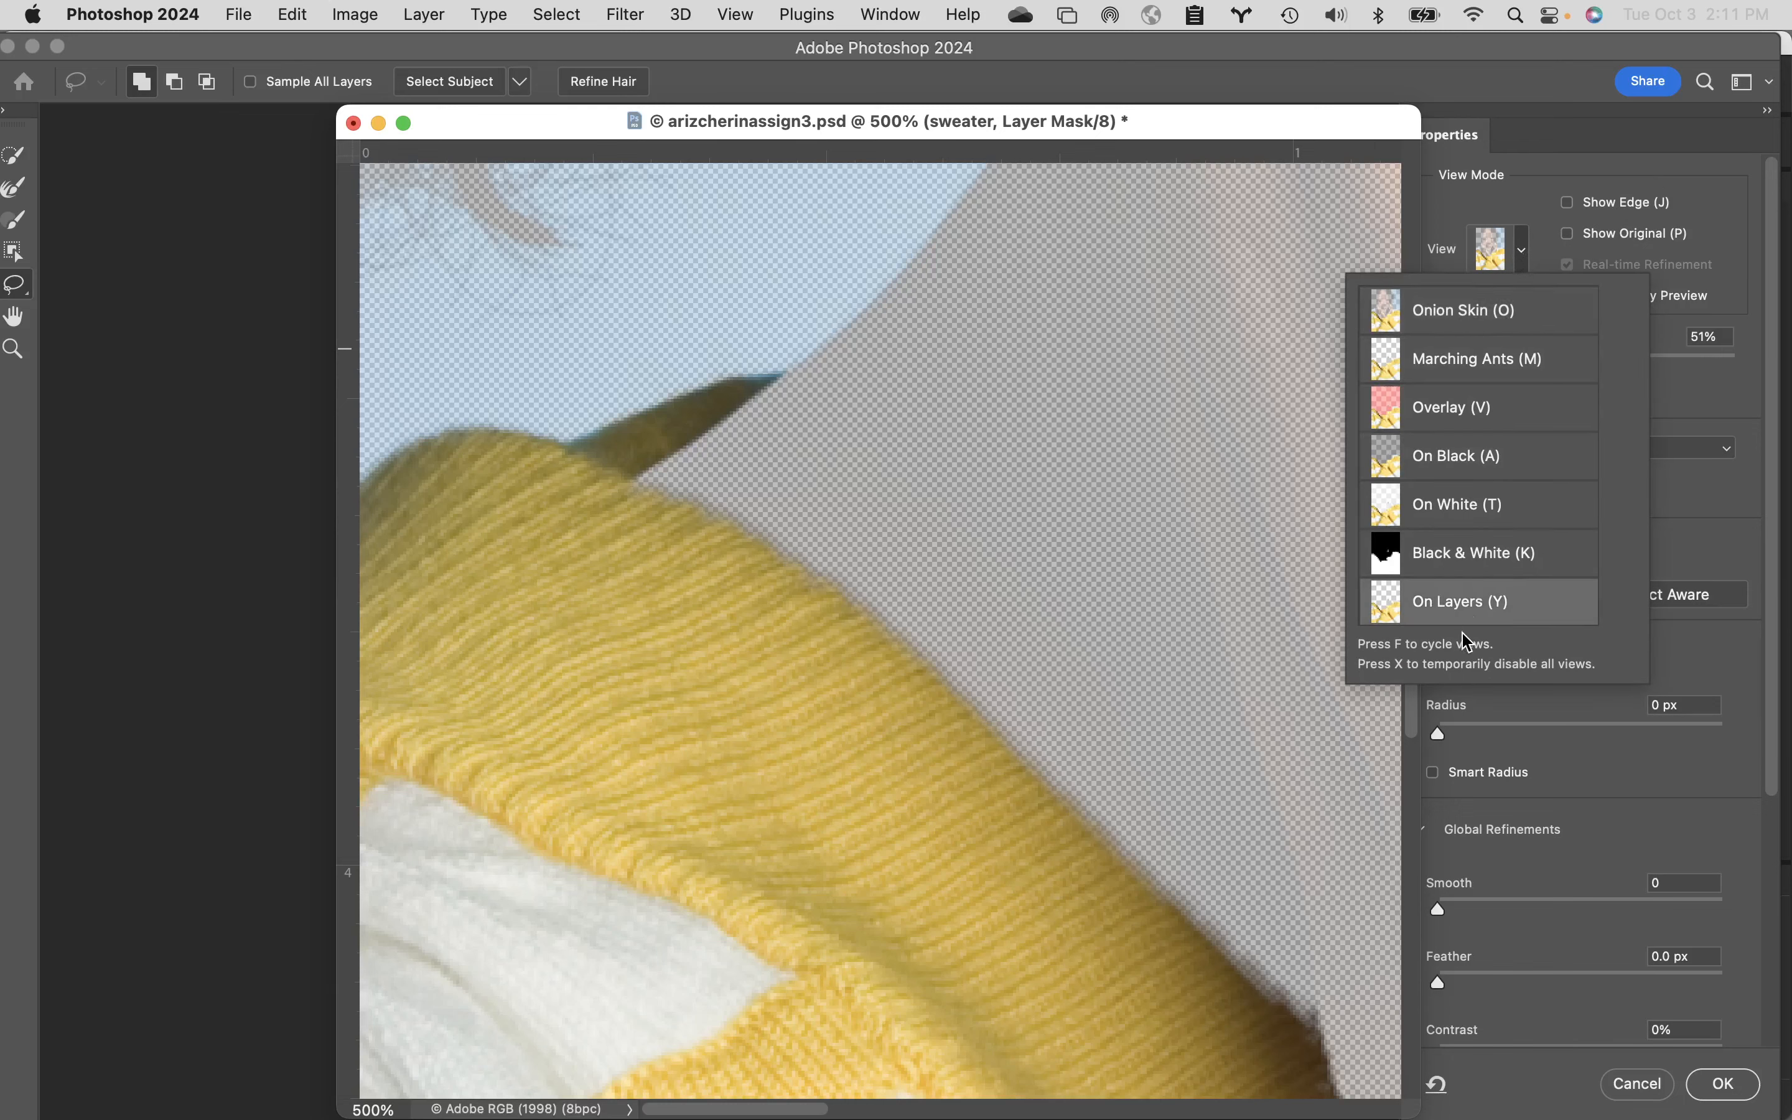
{"action": "left_click", "coordinate": [1444, 612]}
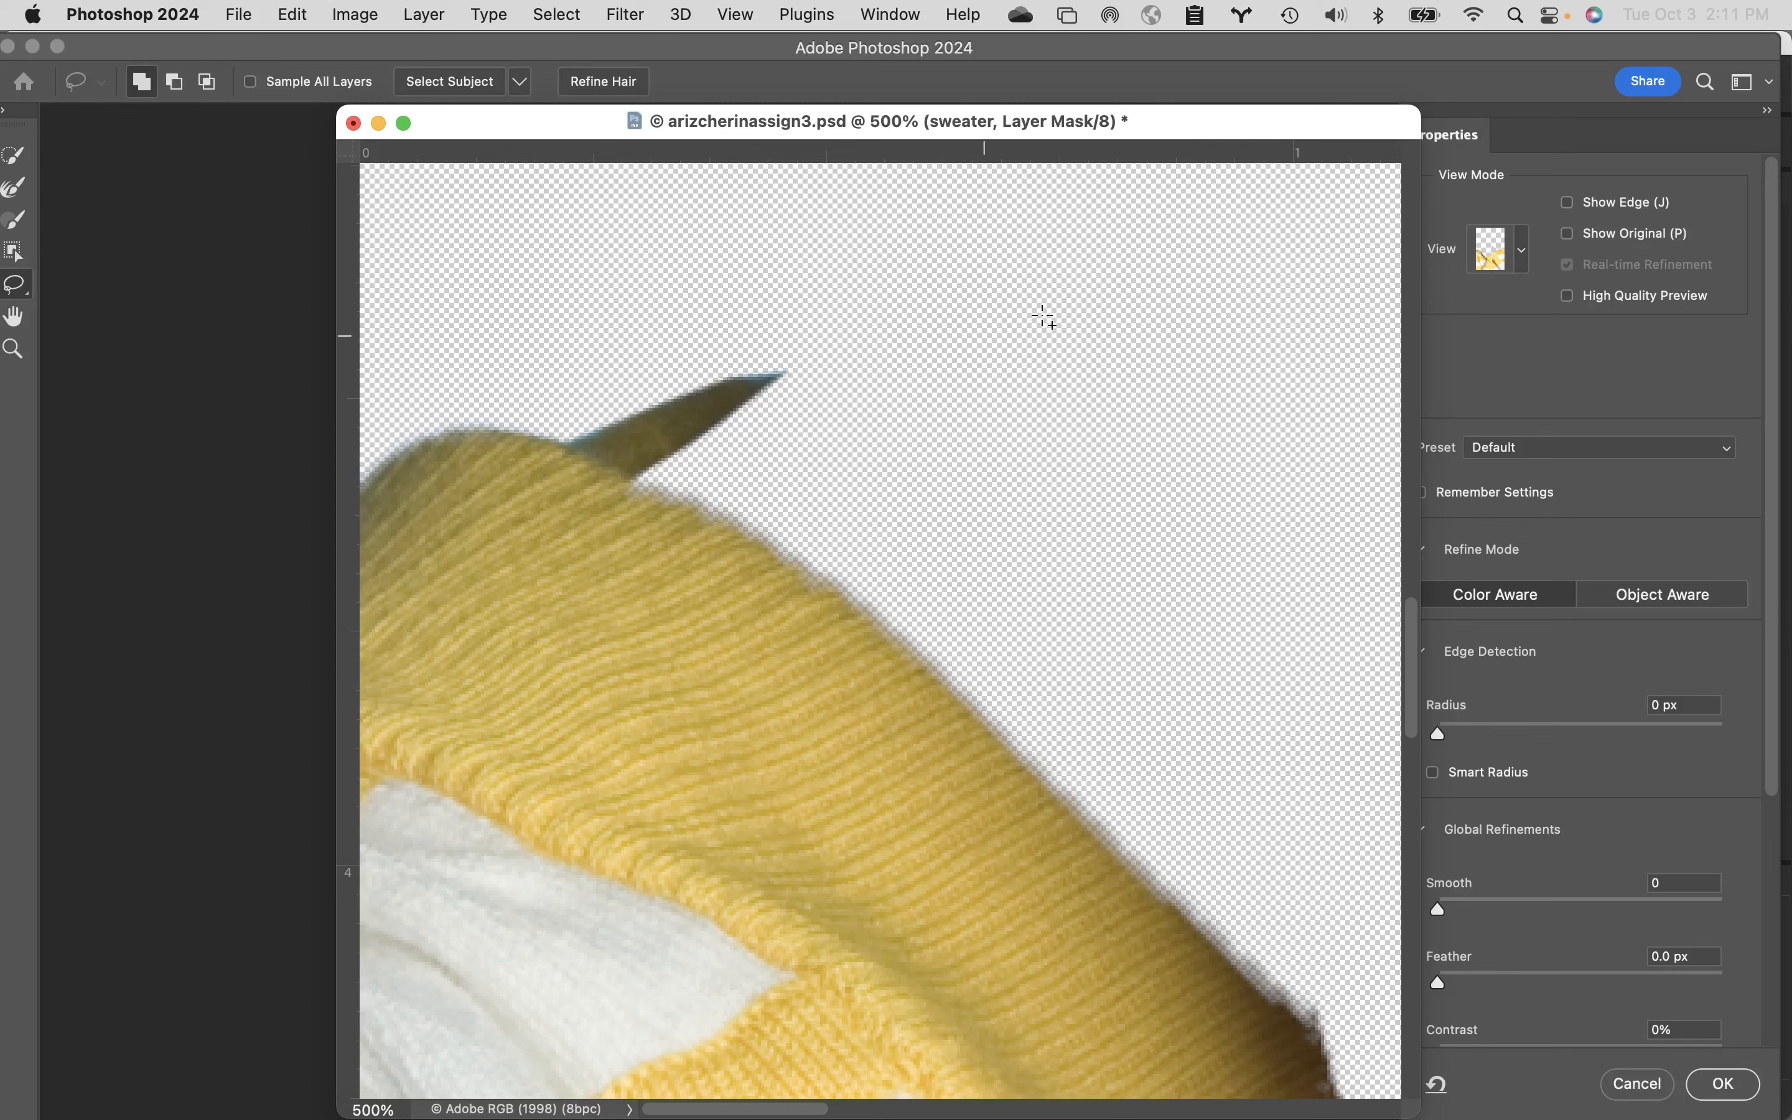
- Look over the Select and Mask view modes and shift the application window so its whole workspace is visible
{"action": "left_click", "coordinate": [1522, 256]}
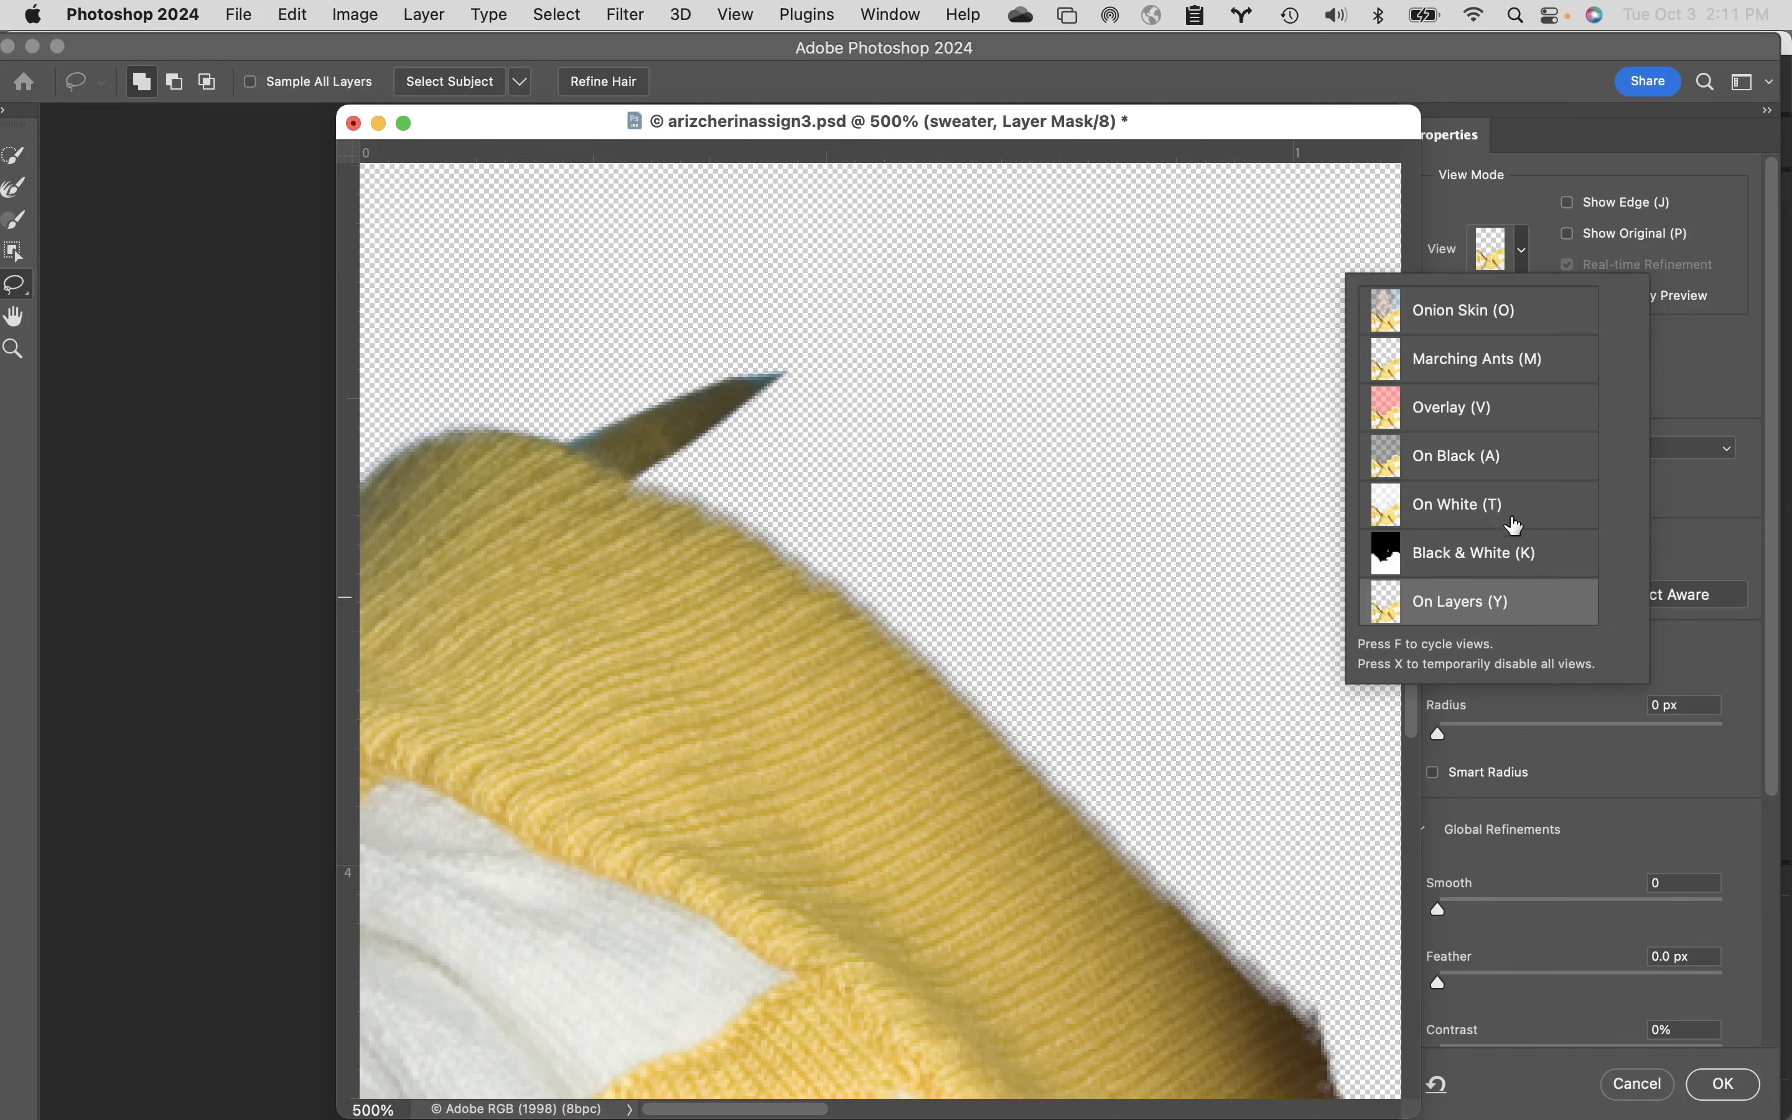
{"action": "left_click", "coordinate": [1690, 502]}
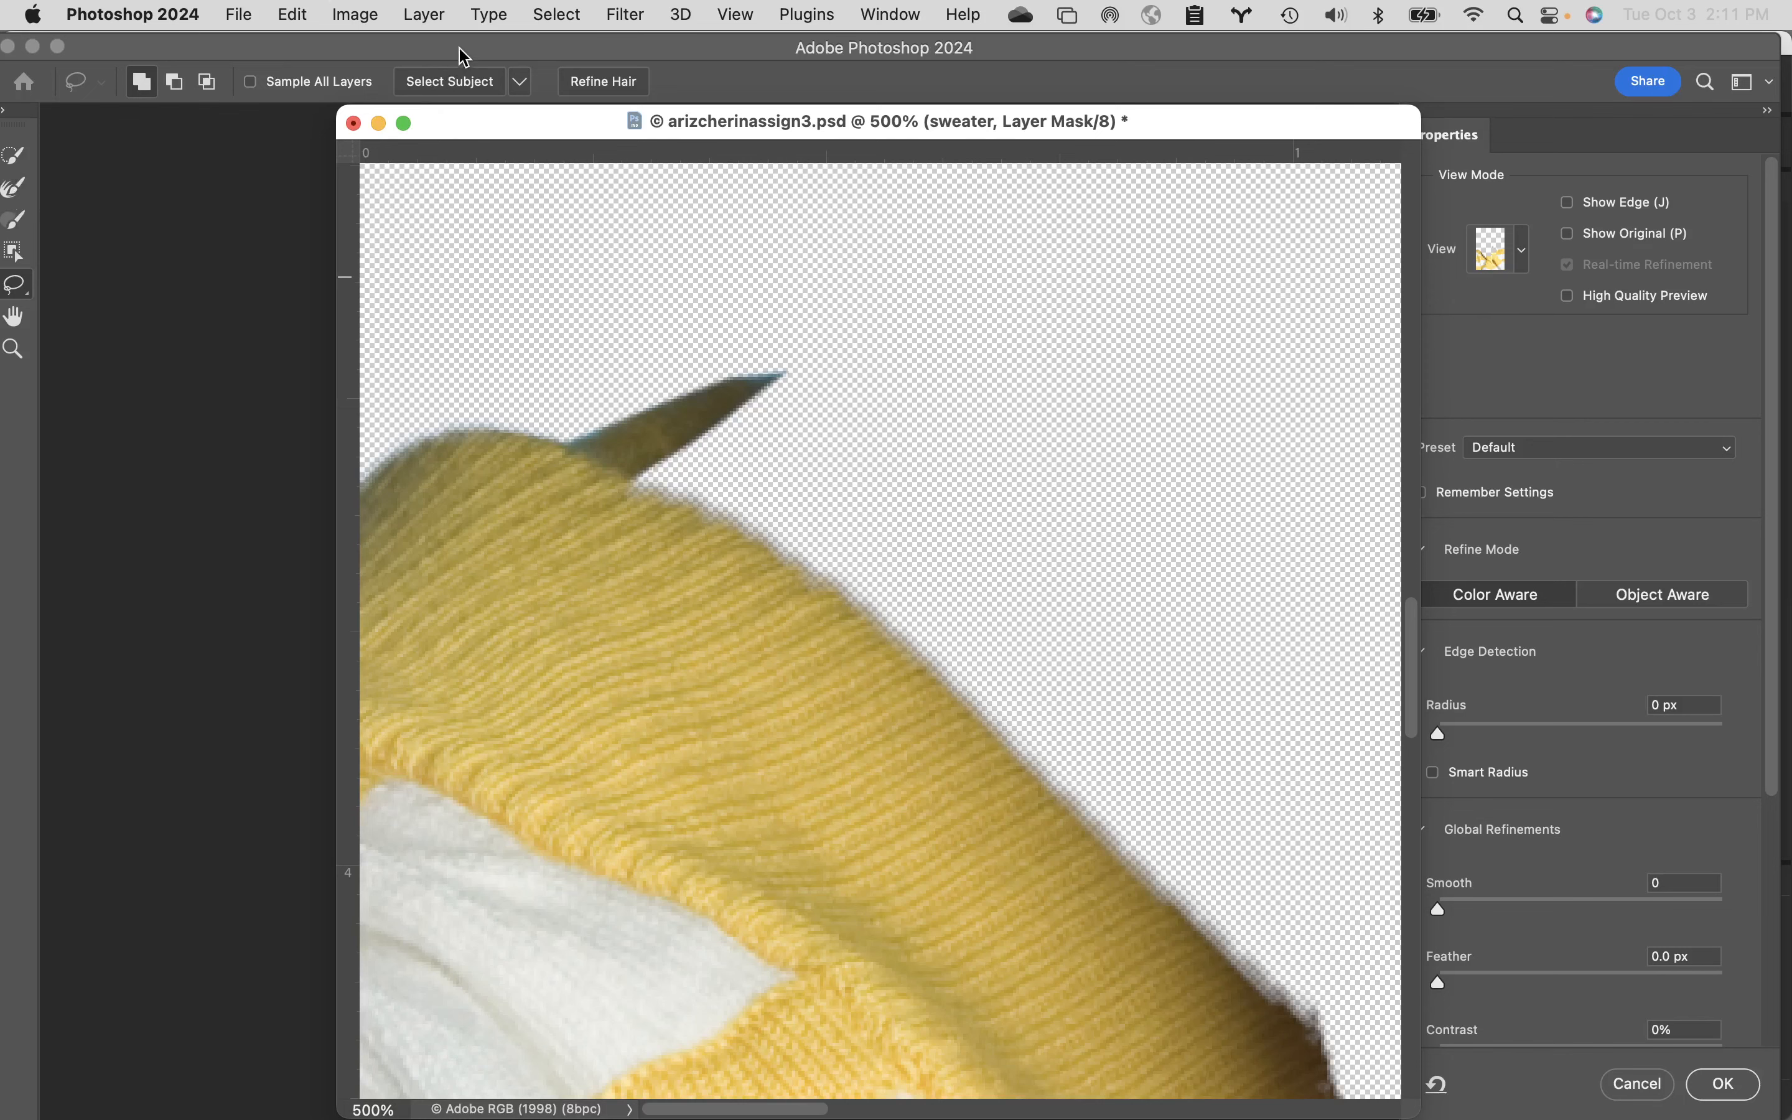
{"action": "left_click_drag", "start_coordinate": [457, 45], "coordinate": [500, 28]}
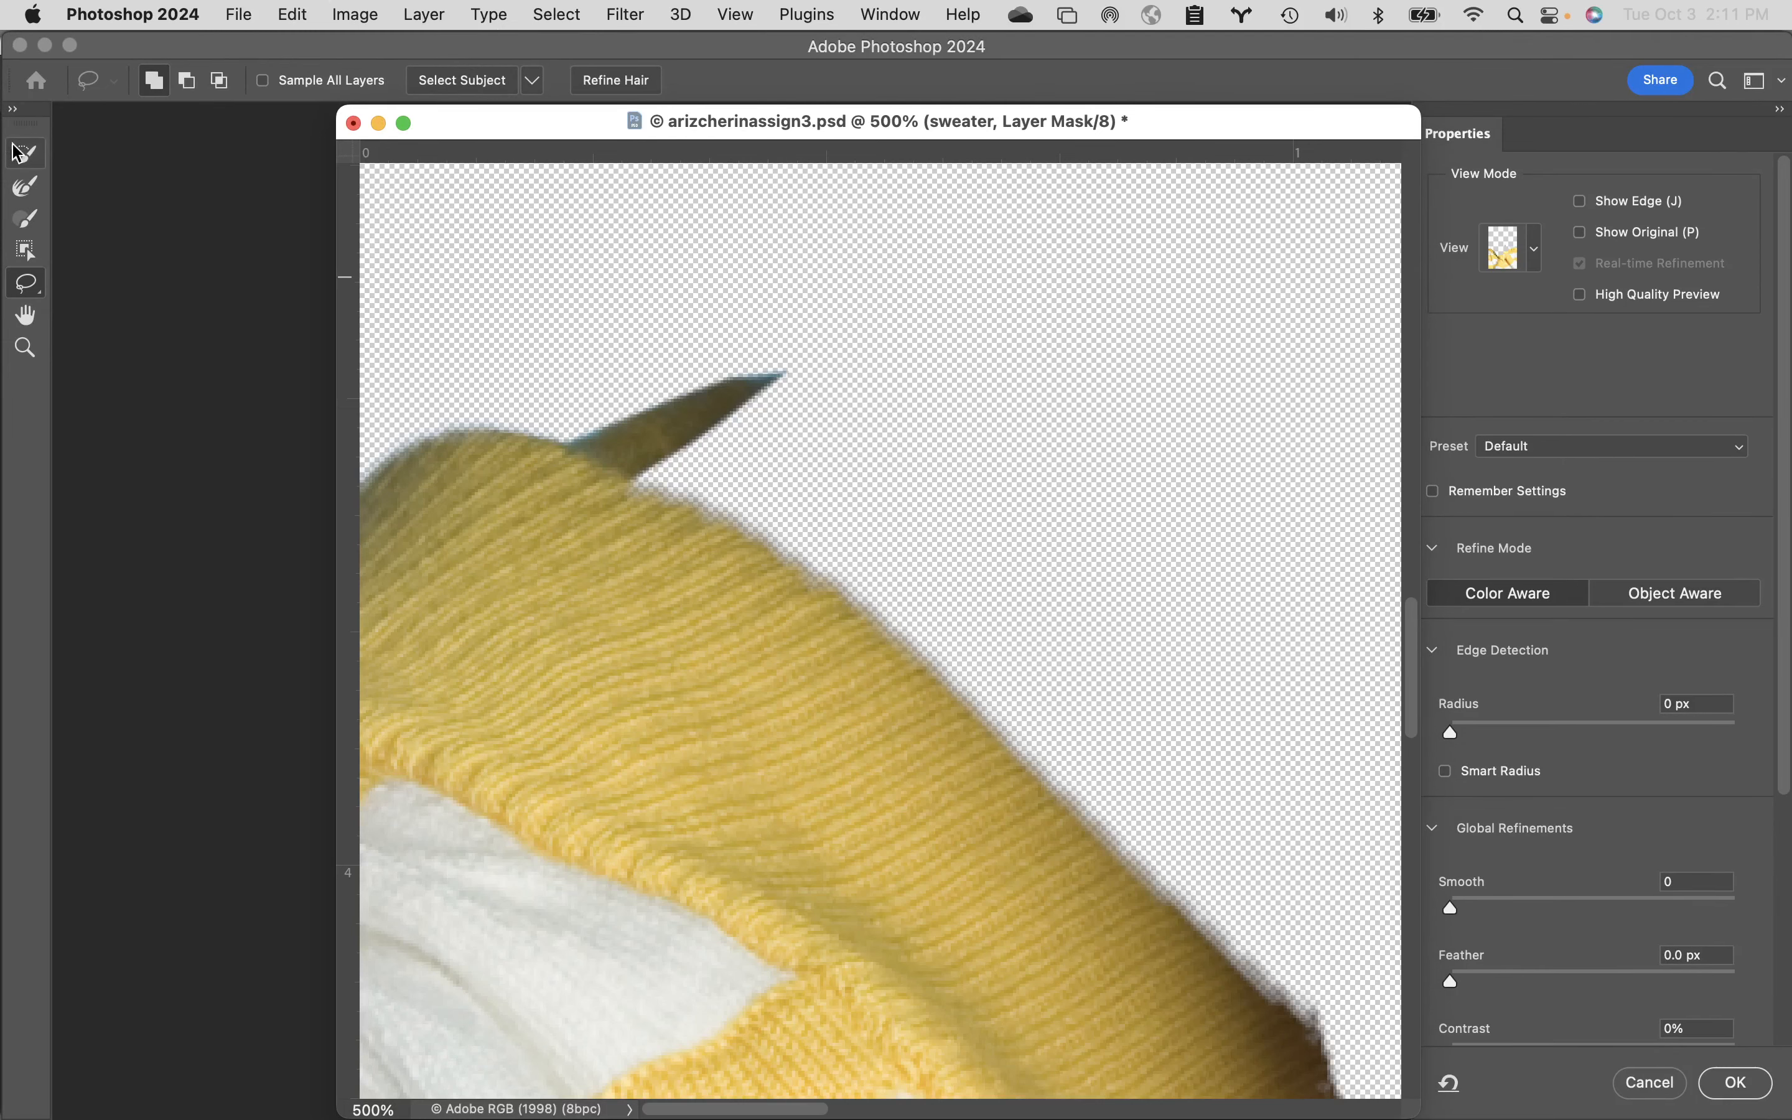
- Choose the Refine Edge Brush and toggle Show Edge on and off twice, leaving it off
{"action": "left_click", "coordinate": [23, 194]}
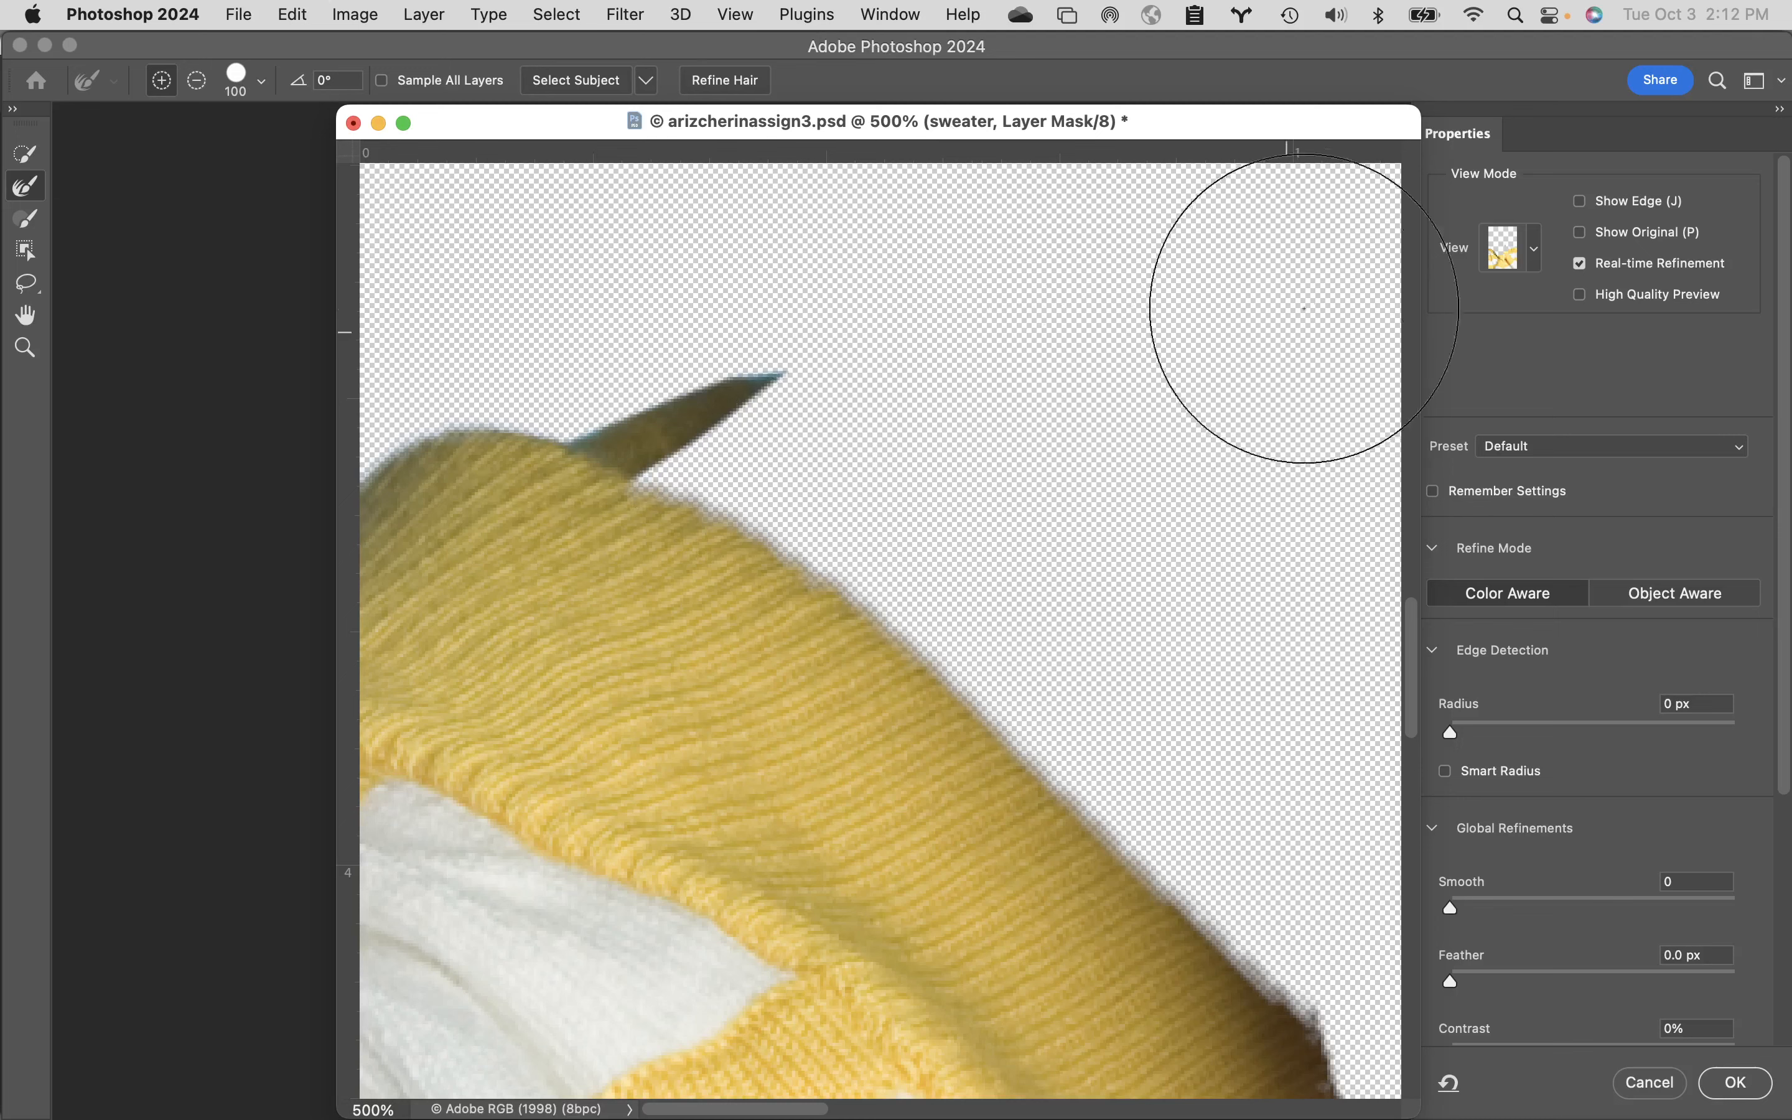
{"action": "left_click", "coordinate": [1581, 204]}
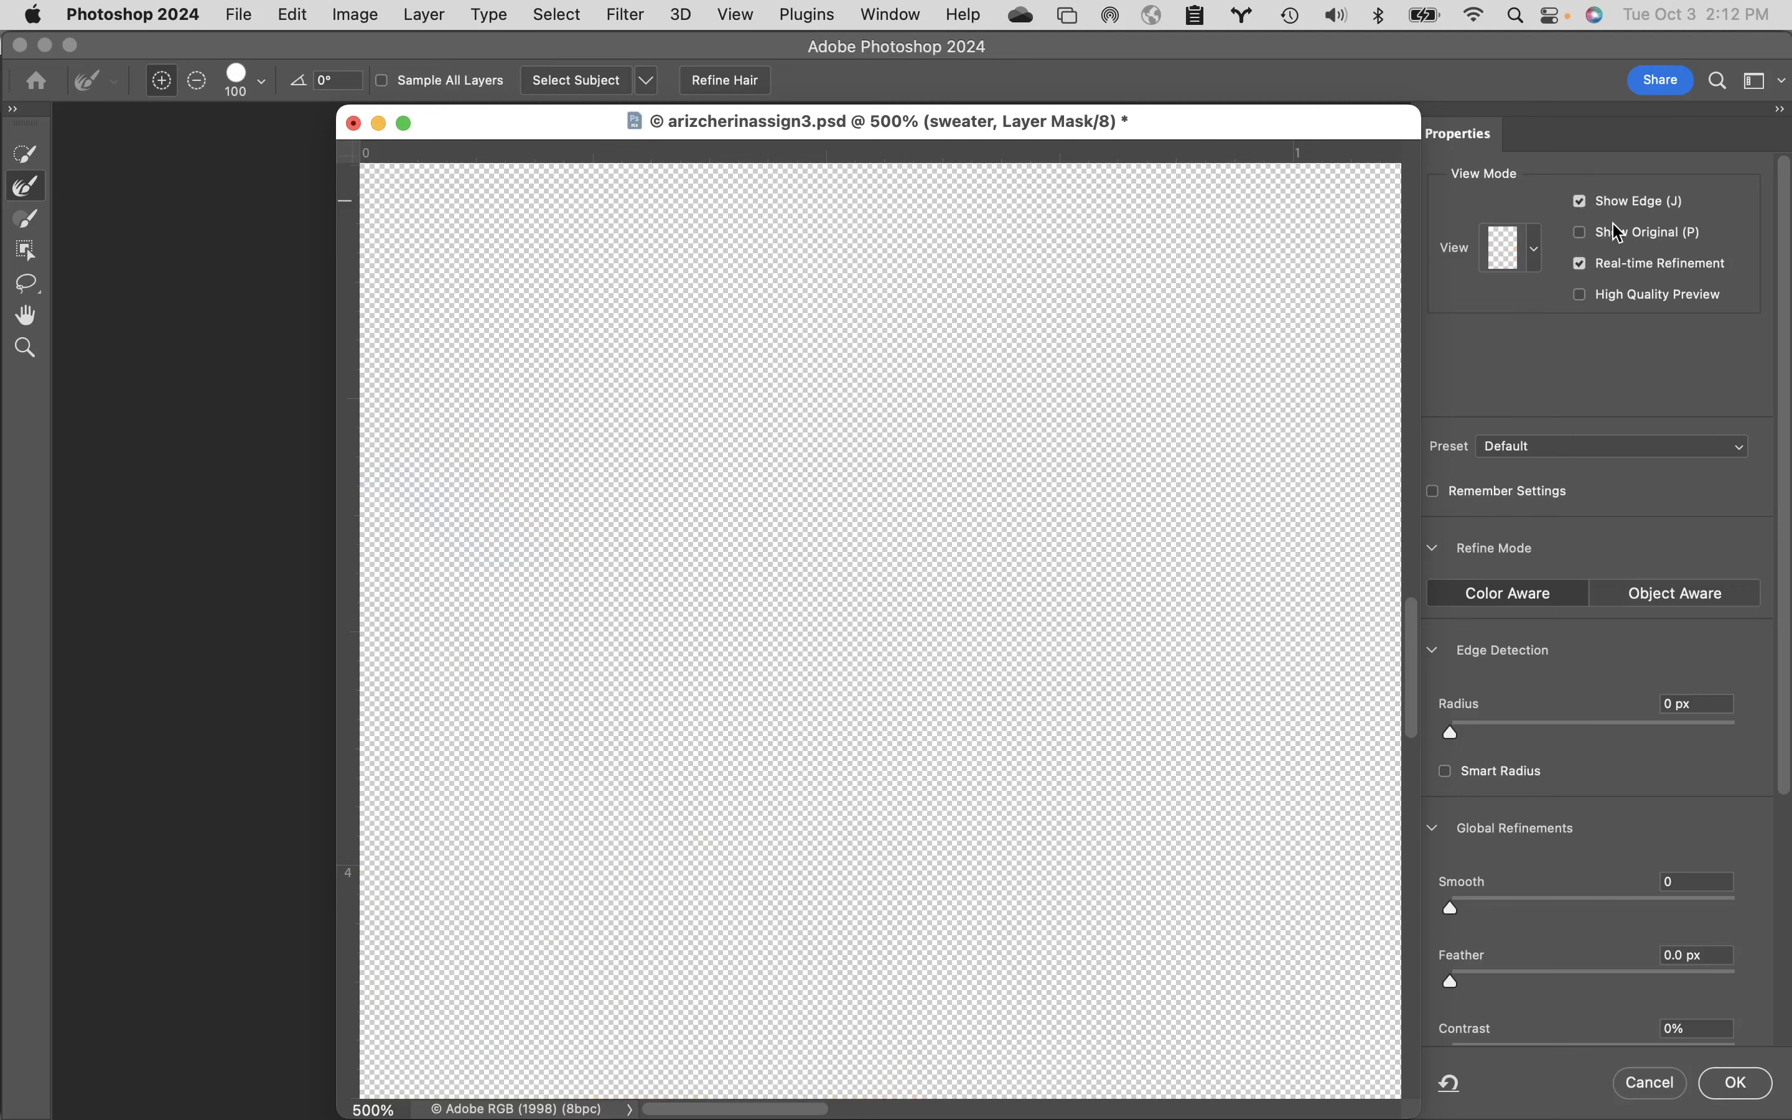
{"action": "left_click", "coordinate": [1580, 201]}
{"action": "left_click", "coordinate": [1580, 202]}
{"action": "left_click", "coordinate": [1581, 206]}
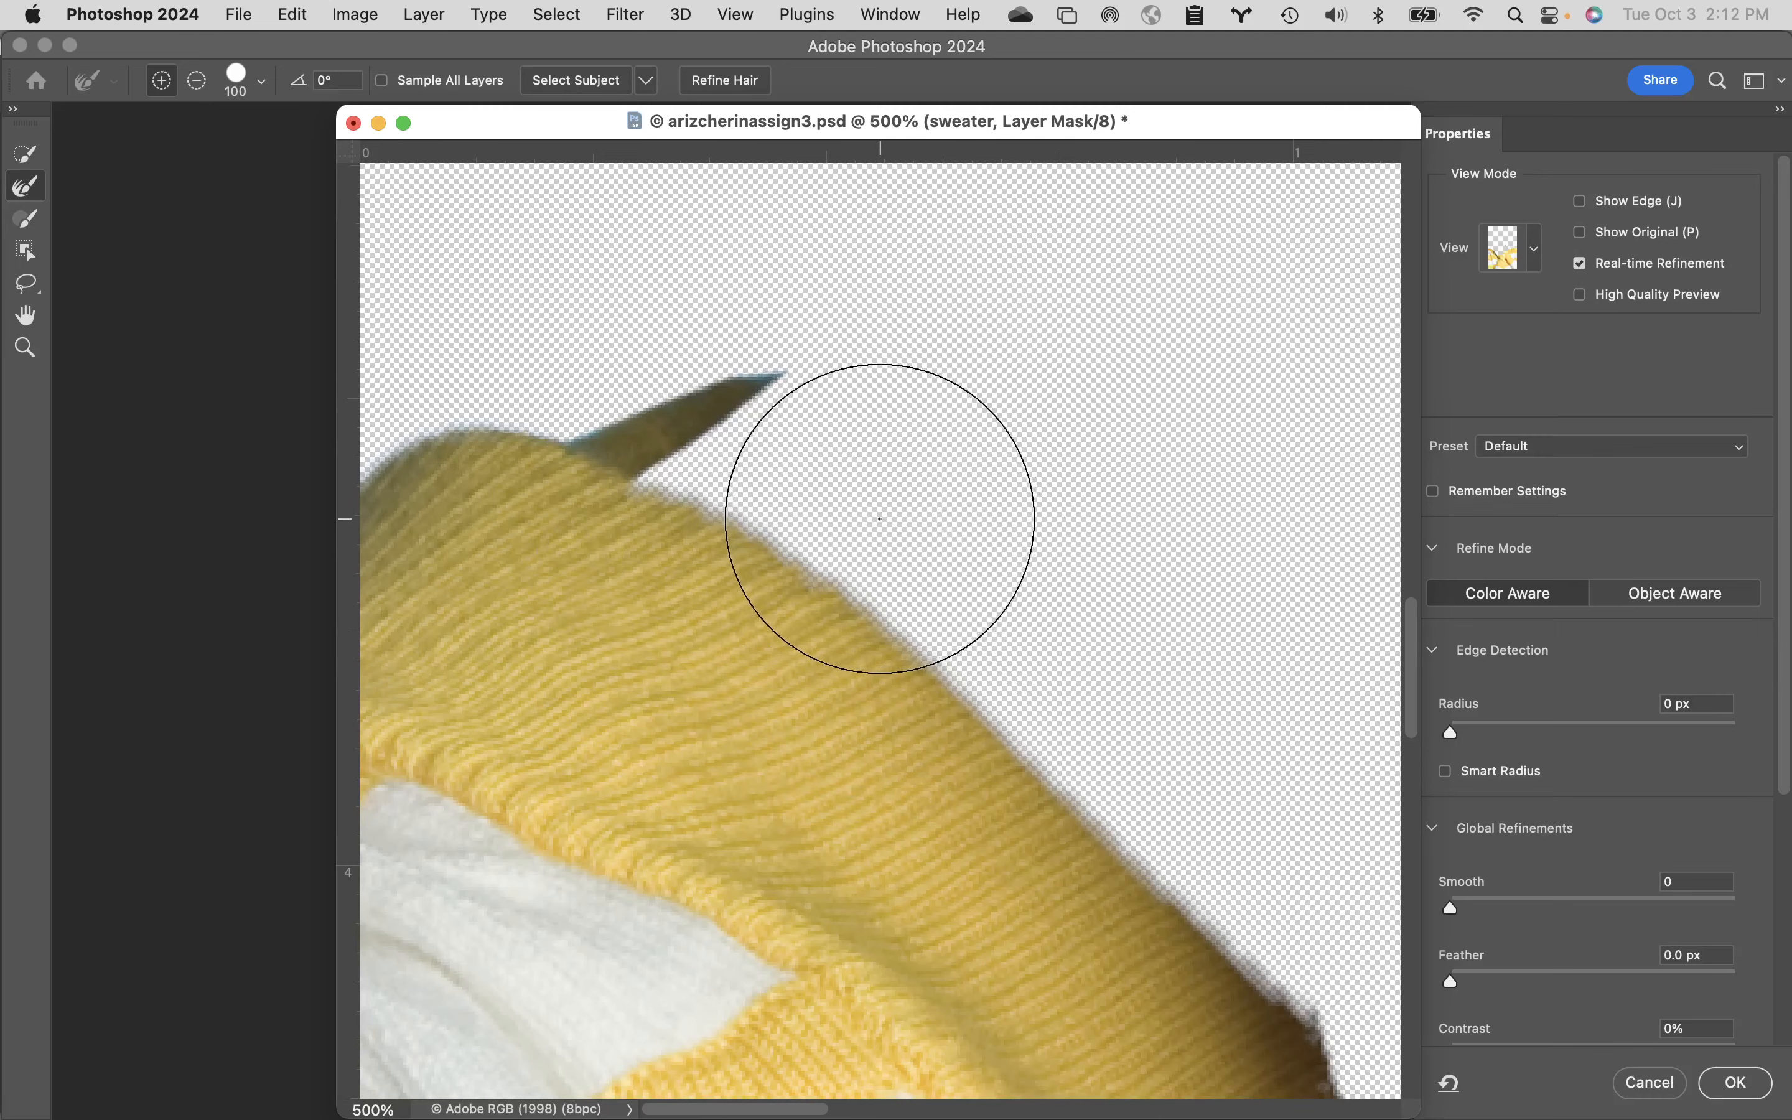
- Try a size 20 Refine Edge Brush along the collar's outer edge, leaving Select and Mask without applying it
{"action": "key", "text": "bracketleft"}
{"action": "key", "text": "bracketleft"}
{"action": "key", "text": "bracketleft"}
{"action": "key", "text": "bracketleft"}
{"action": "key", "text": "bracketleft"}
{"action": "key", "text": "bracketleft"}
{"action": "key", "text": "bracketleft"}
{"action": "key", "text": "bracketleft"}
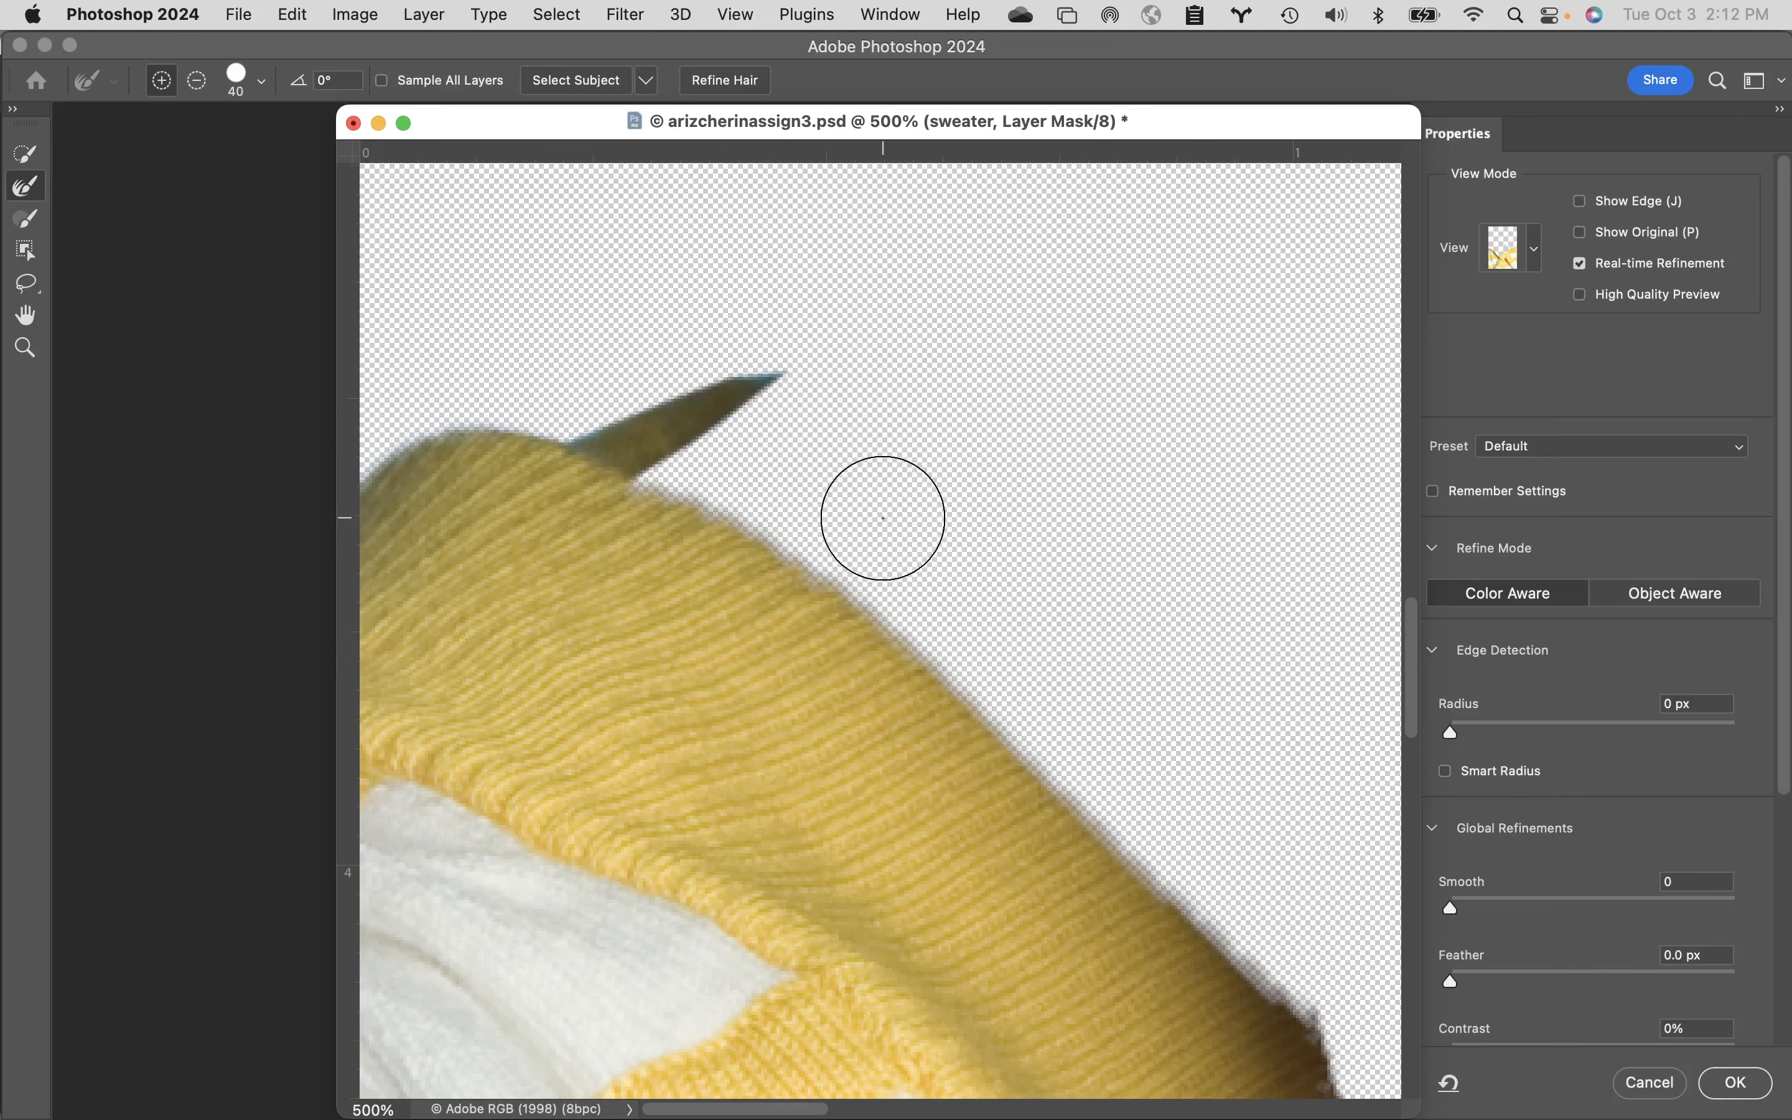
{"action": "key", "text": "bracketleft"}
{"action": "key", "text": "bracketleft"}
{"action": "key", "text": "bracketleft"}
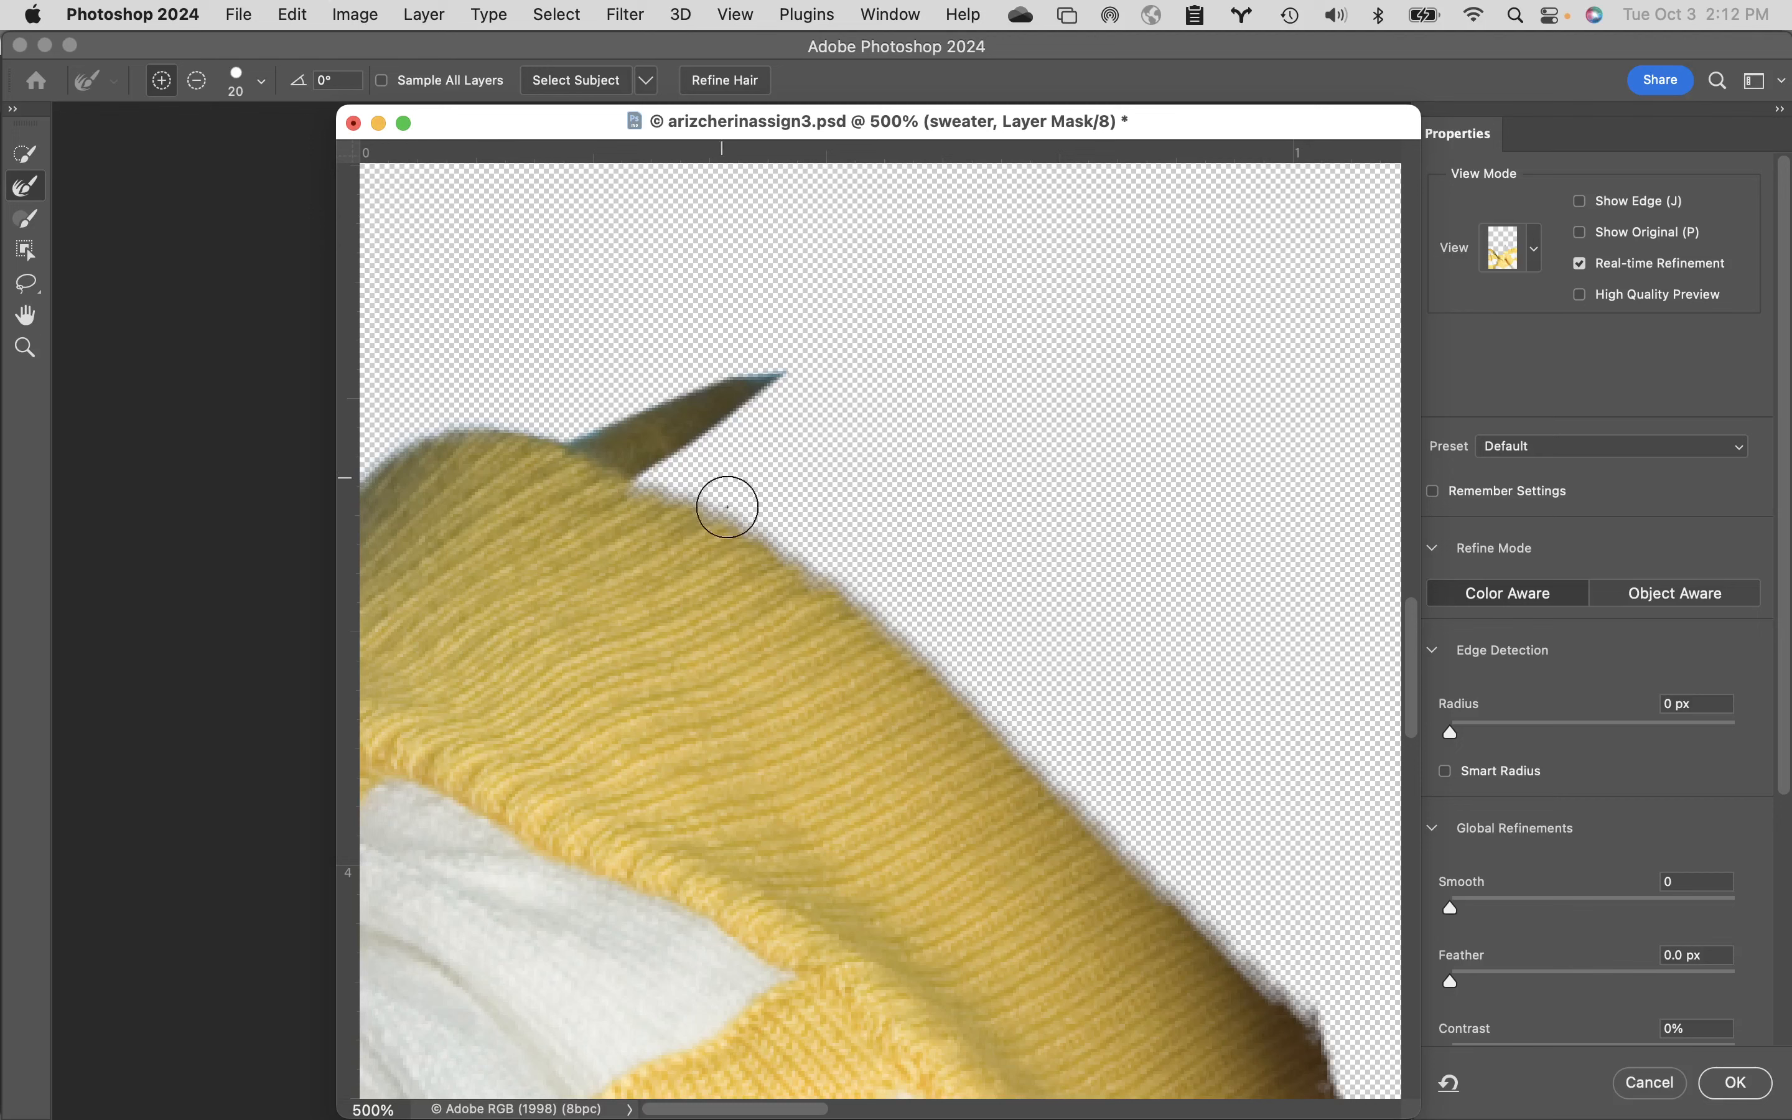
{"action": "mouse_move", "coordinate": [658, 494]}
{"action": "left_mouse_down"}
{"action": "mouse_move", "coordinate": [932, 676]}
{"action": "mouse_move", "coordinate": [1176, 902]}
{"action": "mouse_move", "coordinate": [1287, 868]}
{"action": "left_mouse_up"}
{"action": "left_click", "coordinate": [1660, 1092]}
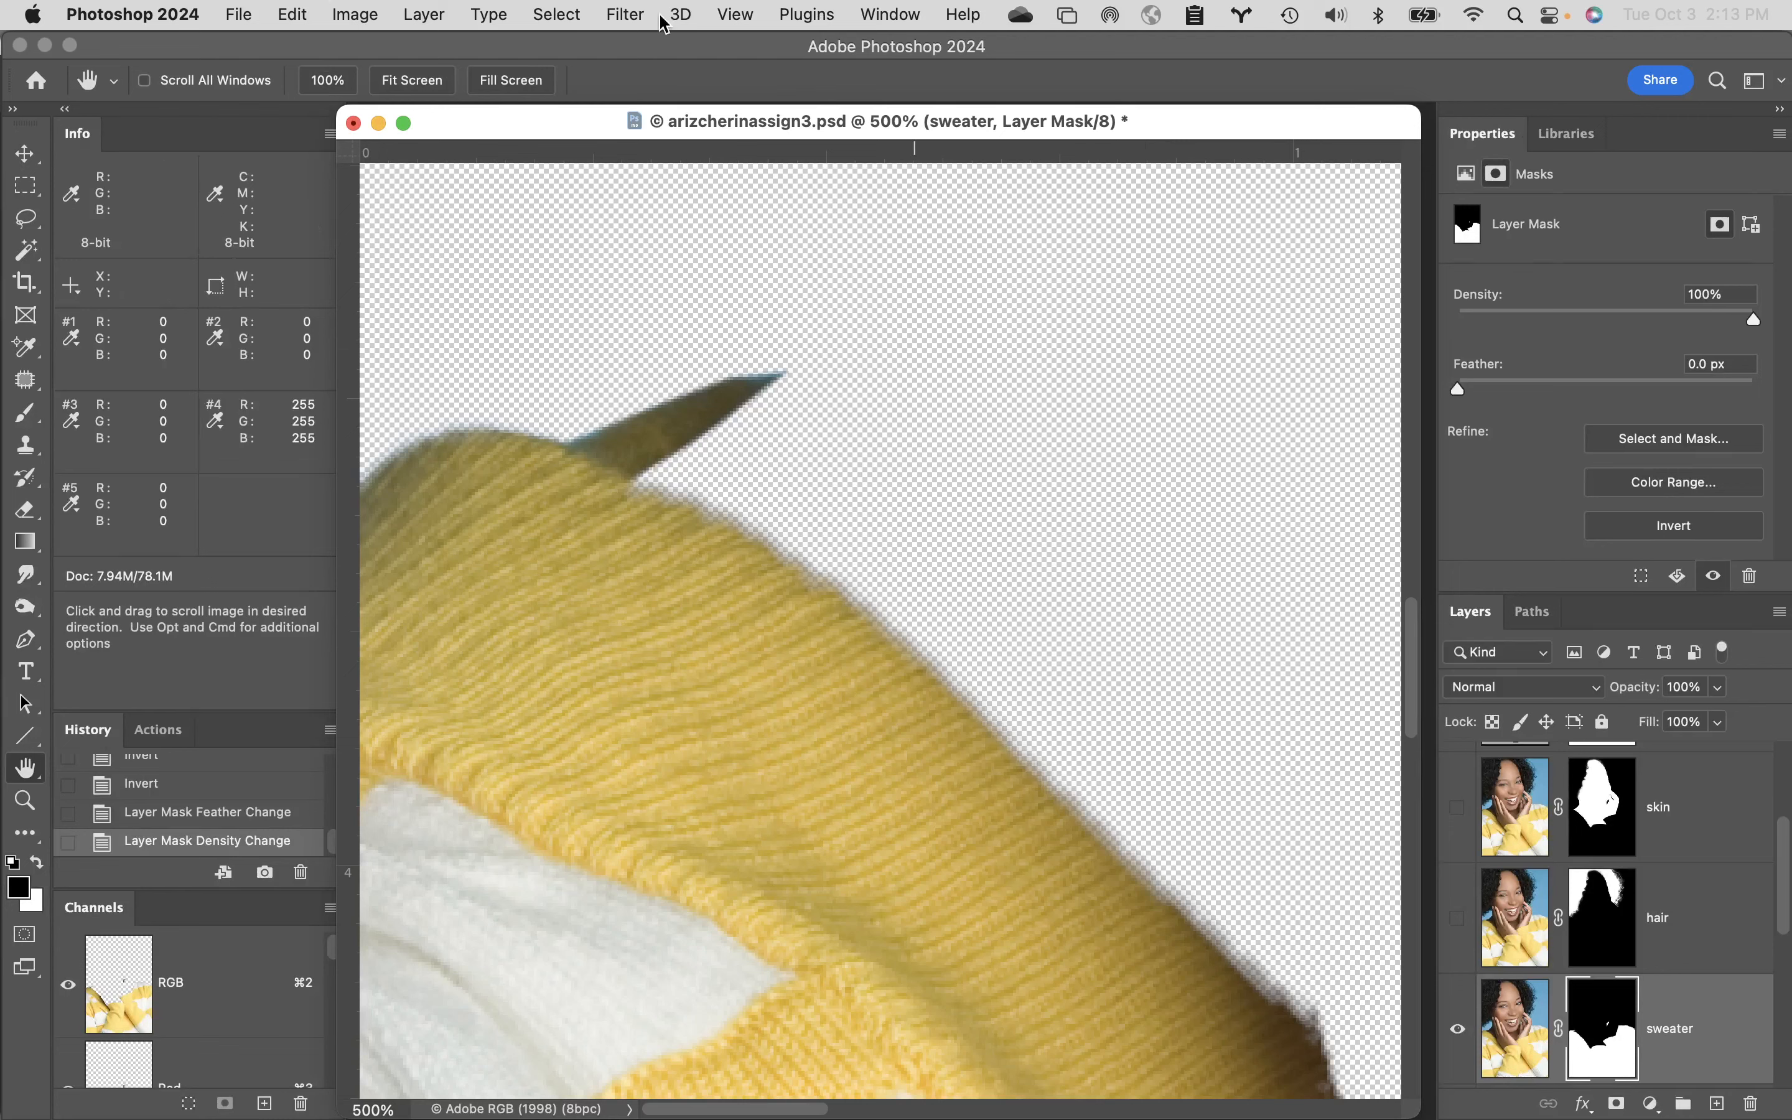
- Open the older Refine Mask dialog and try the Refine Radius Tool at size 25 along the collar's outer edge, cancelling the dialog
{"action": "left_click", "coordinate": [552, 10]}
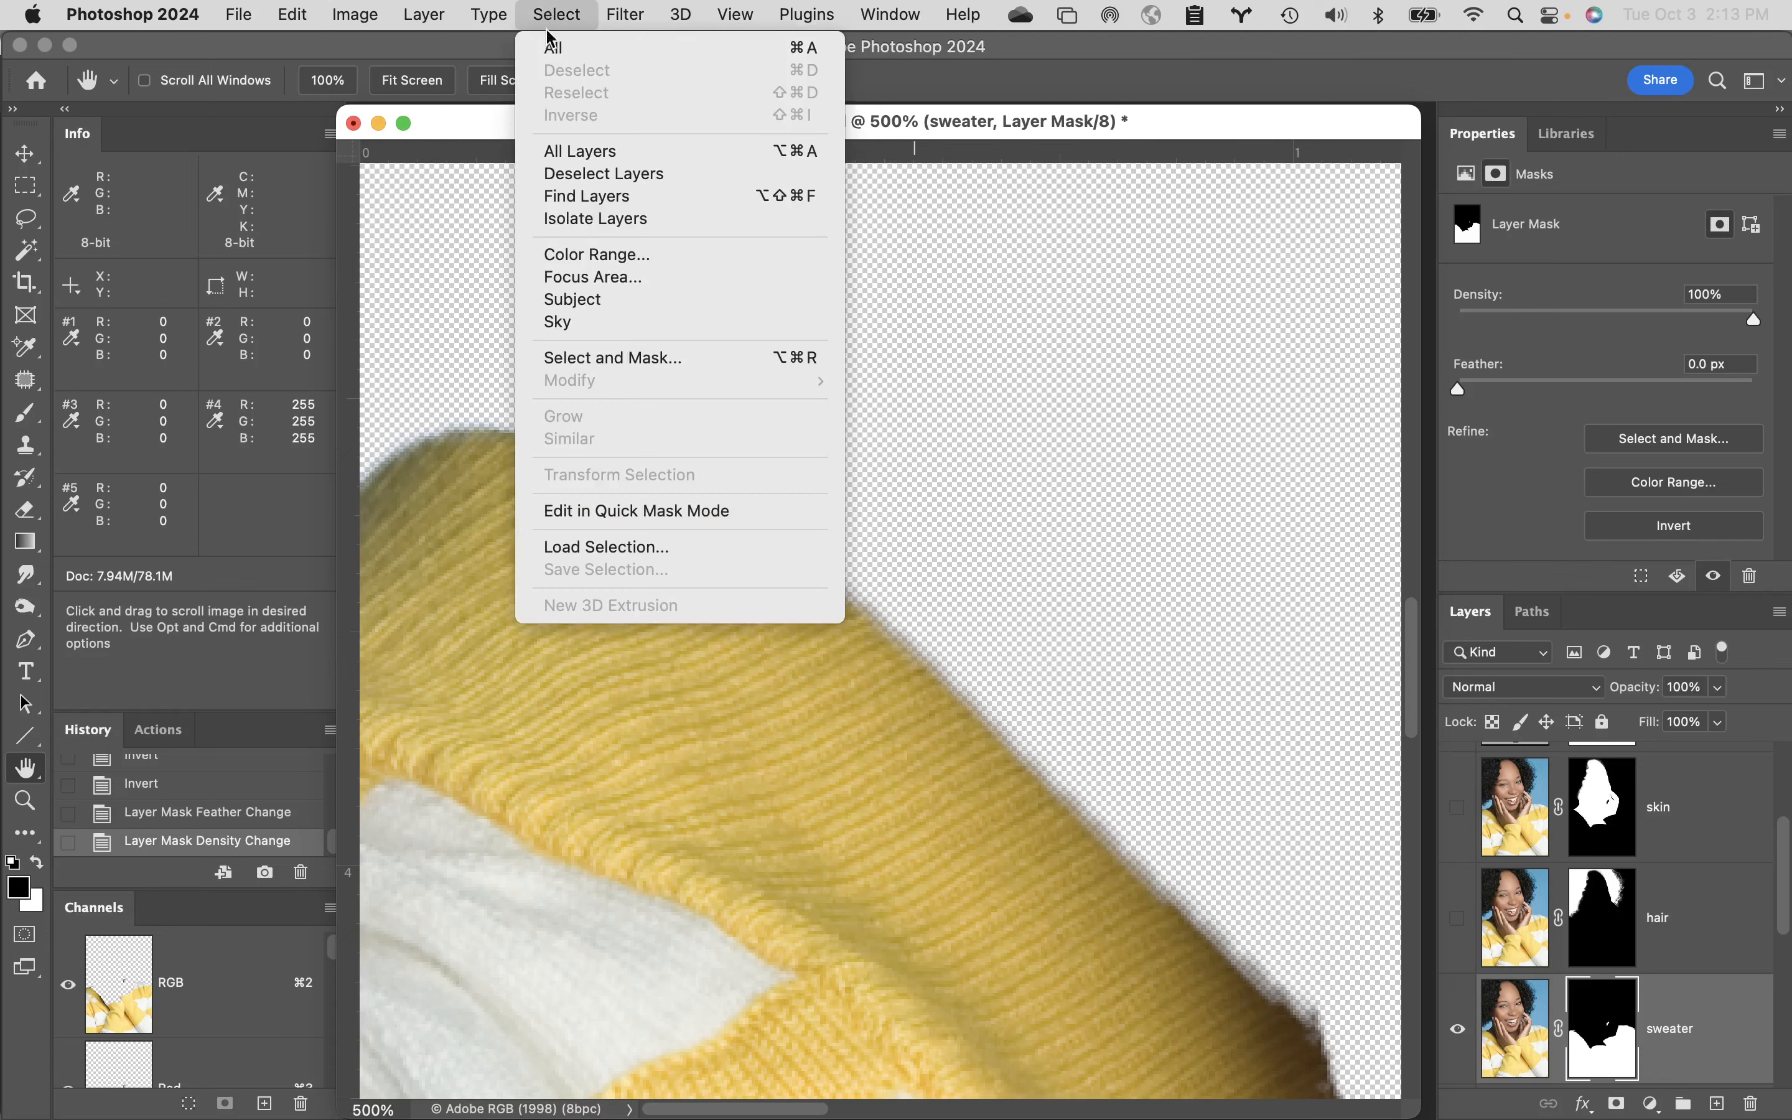
{"action": "left_click", "coordinate": [620, 360]}
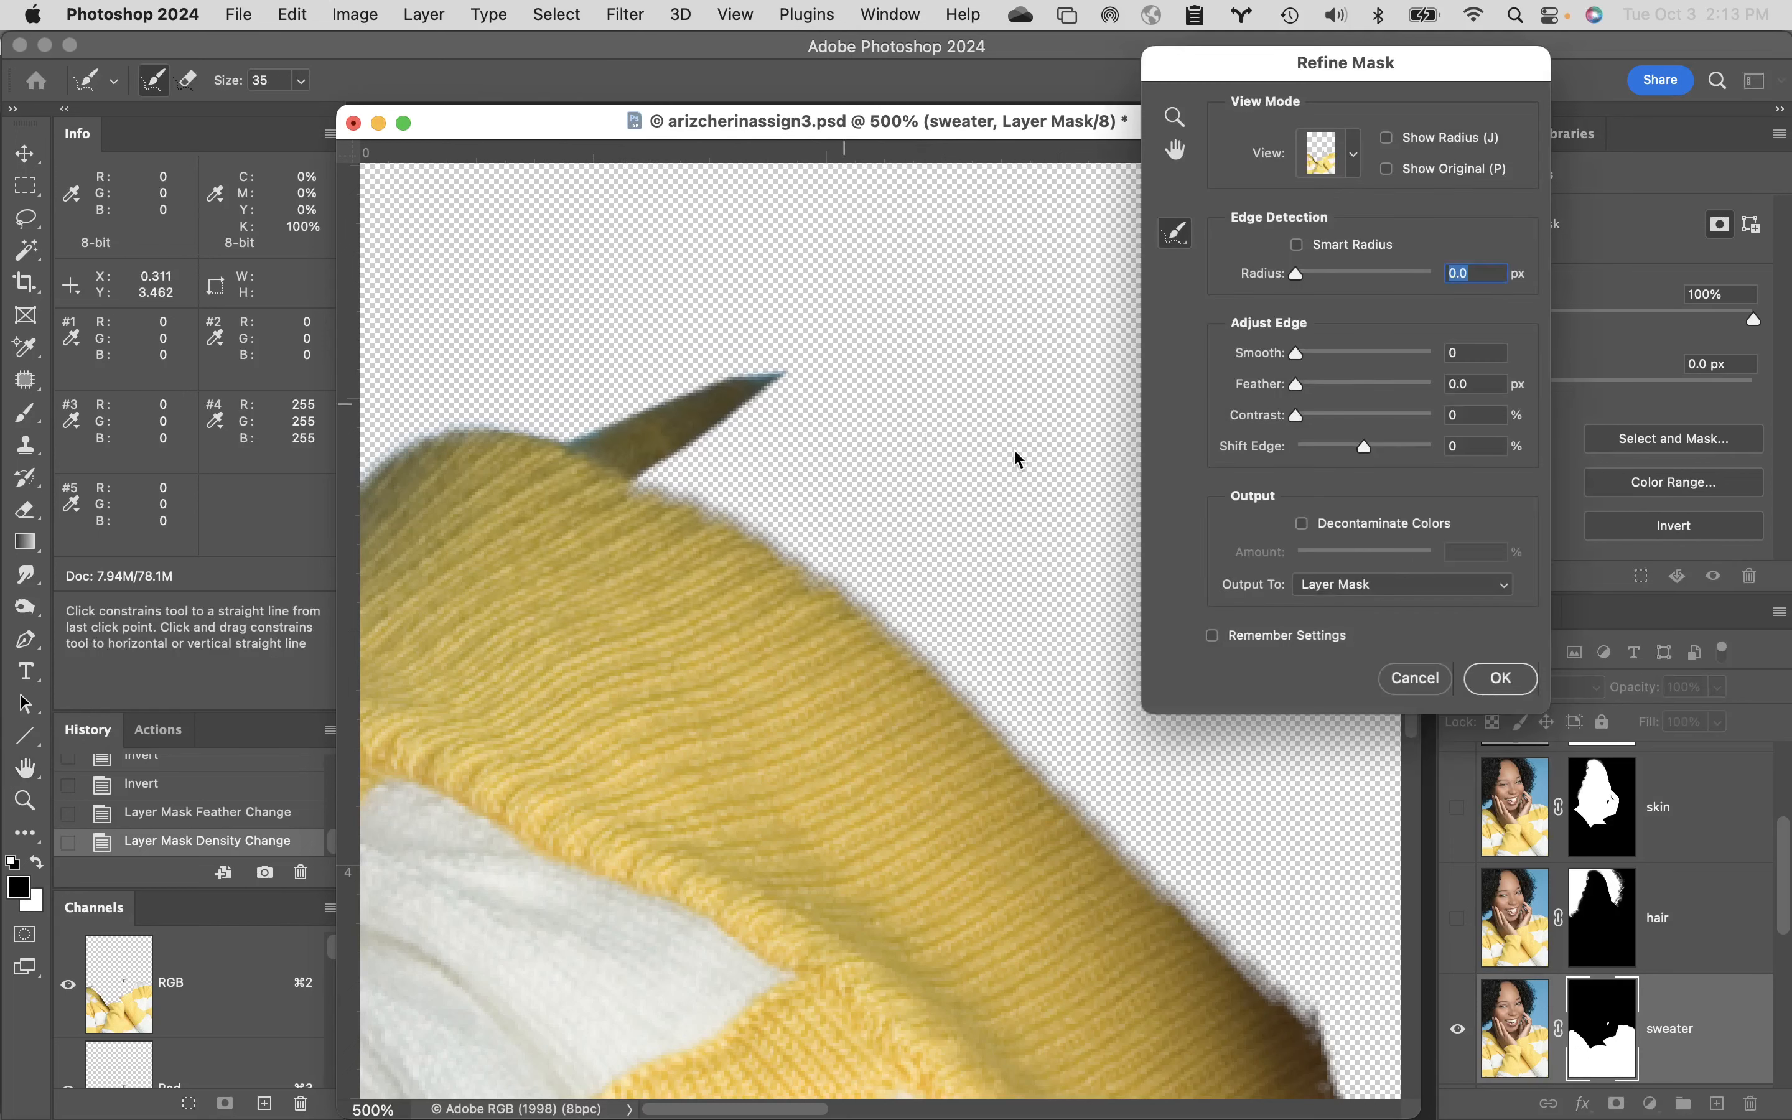
{"action": "left_click_drag", "start_coordinate": [1416, 59], "coordinate": [1538, 69]}
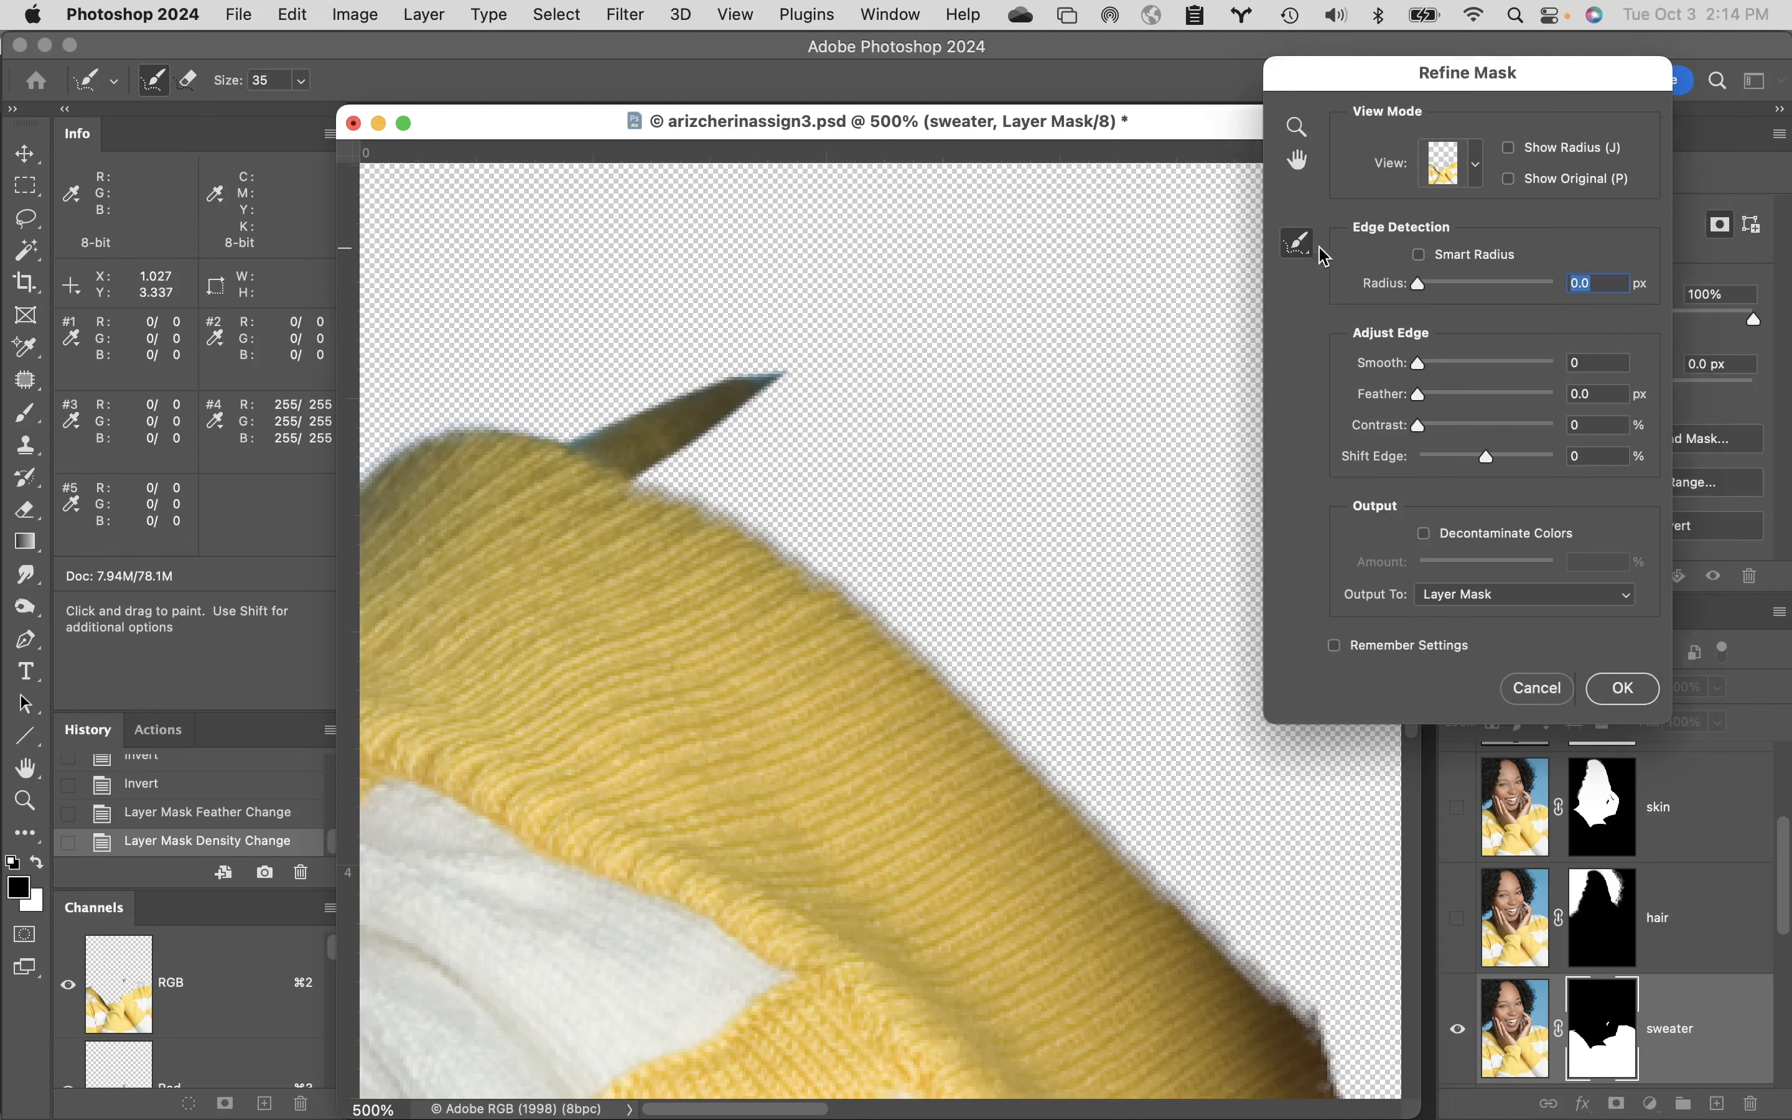
{"action": "left_click", "coordinate": [1298, 242]}
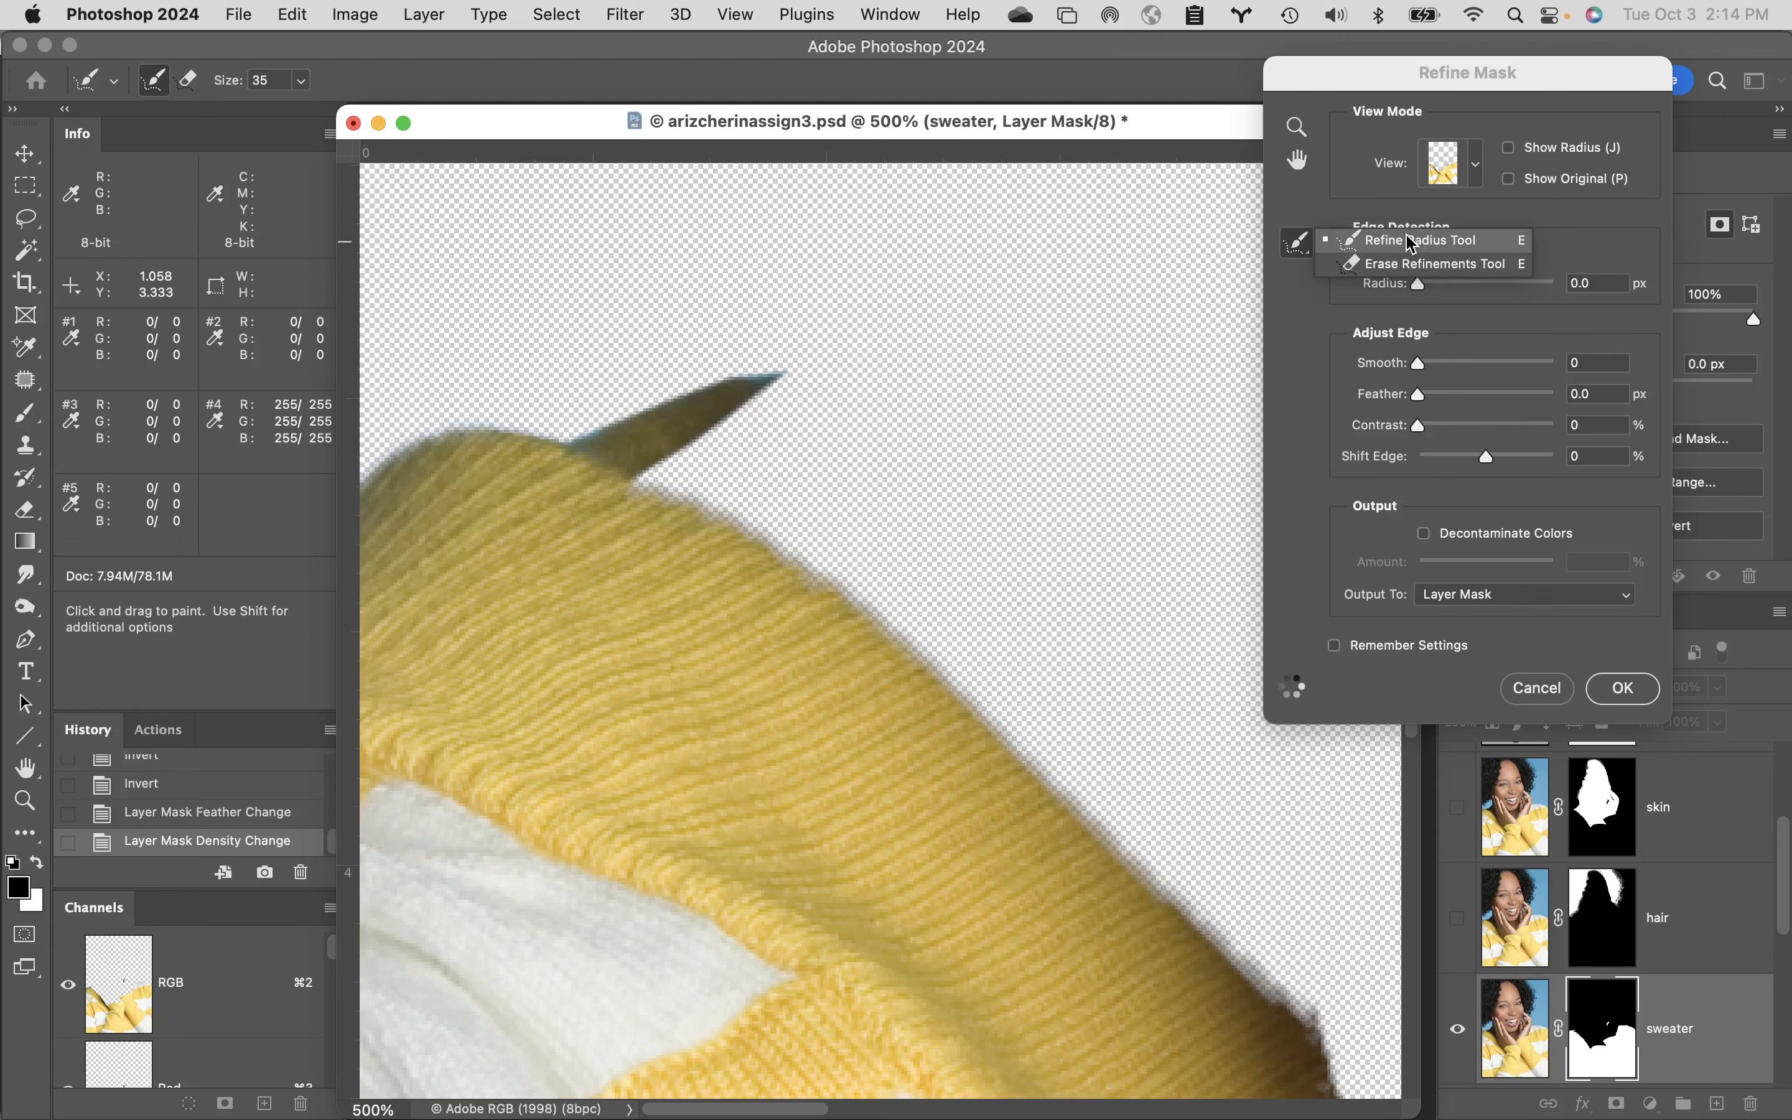
{"action": "left_click", "coordinate": [1420, 250]}
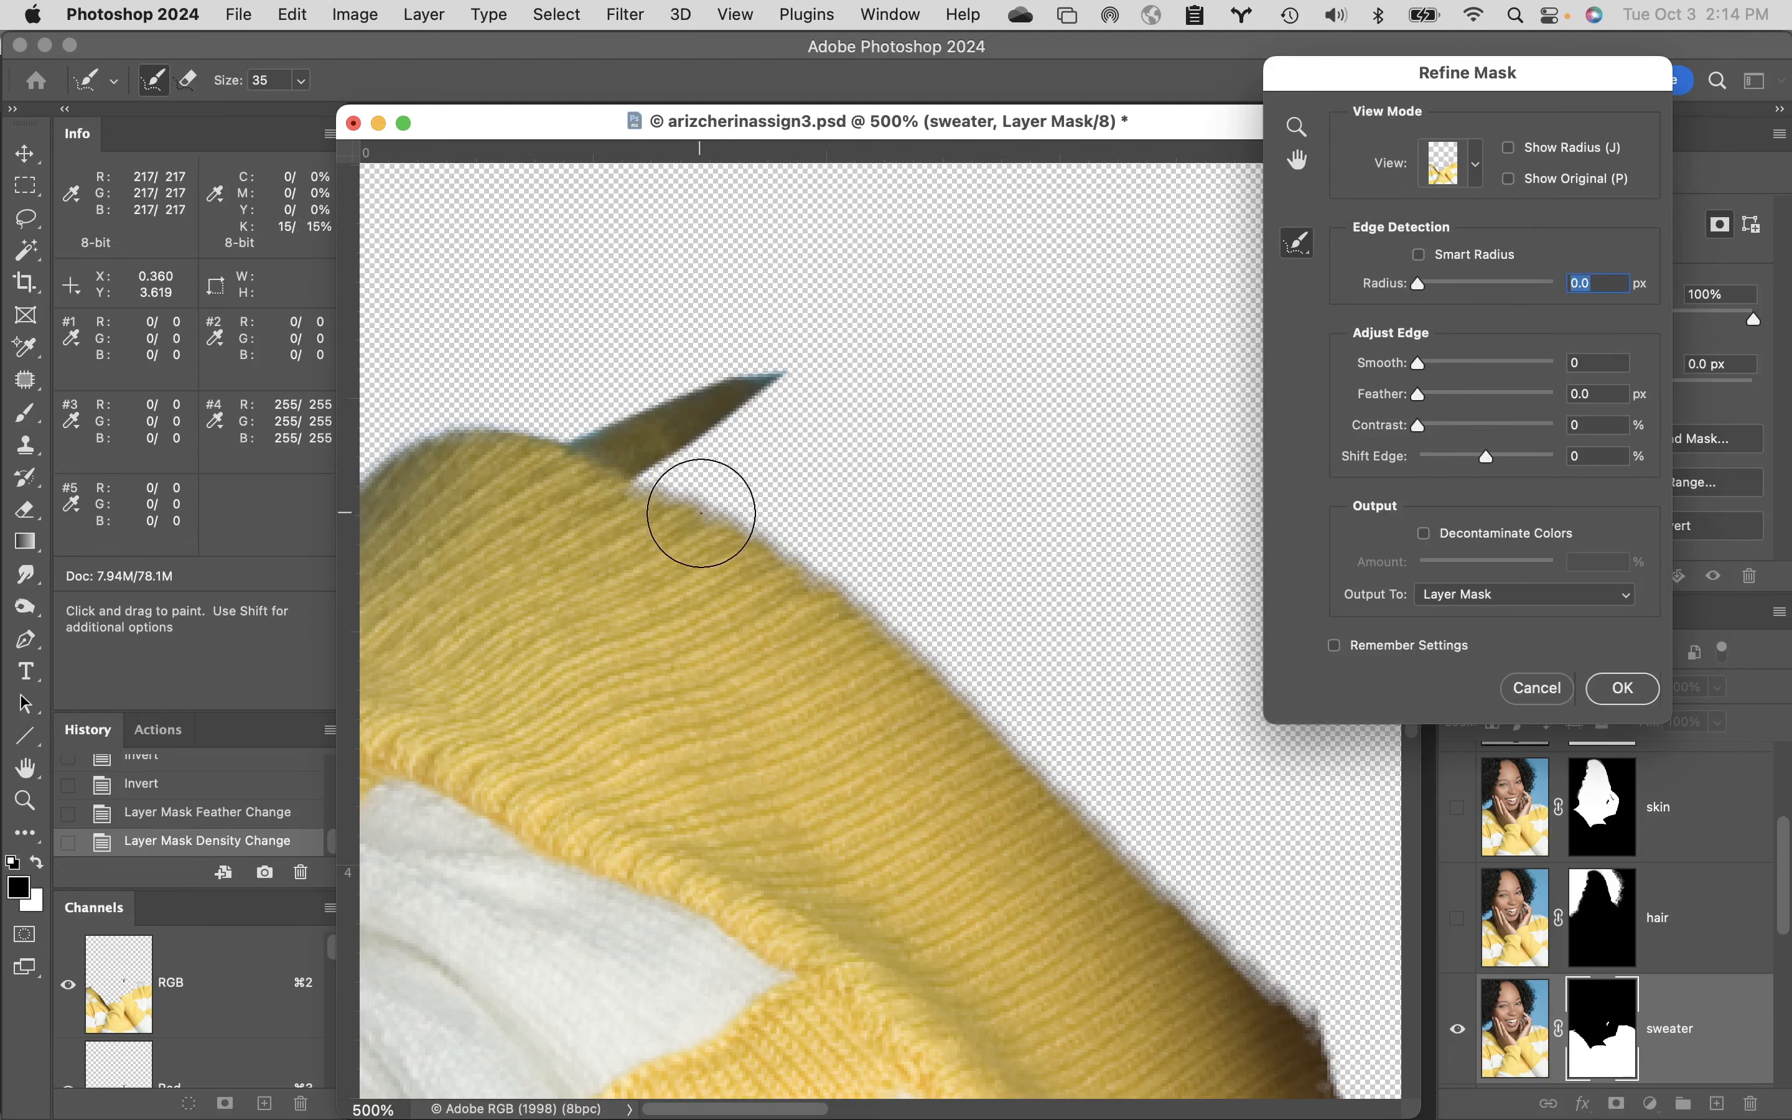
{"action": "key", "text": "bracketleft"}
{"action": "key", "text": "bracketleft"}
{"action": "mouse_move", "coordinate": [748, 544]}
{"action": "left_mouse_down"}
{"action": "mouse_move", "coordinate": [948, 693]}
{"action": "mouse_move", "coordinate": [1262, 1004]}
{"action": "mouse_move", "coordinate": [1271, 972]}
{"action": "left_mouse_up"}
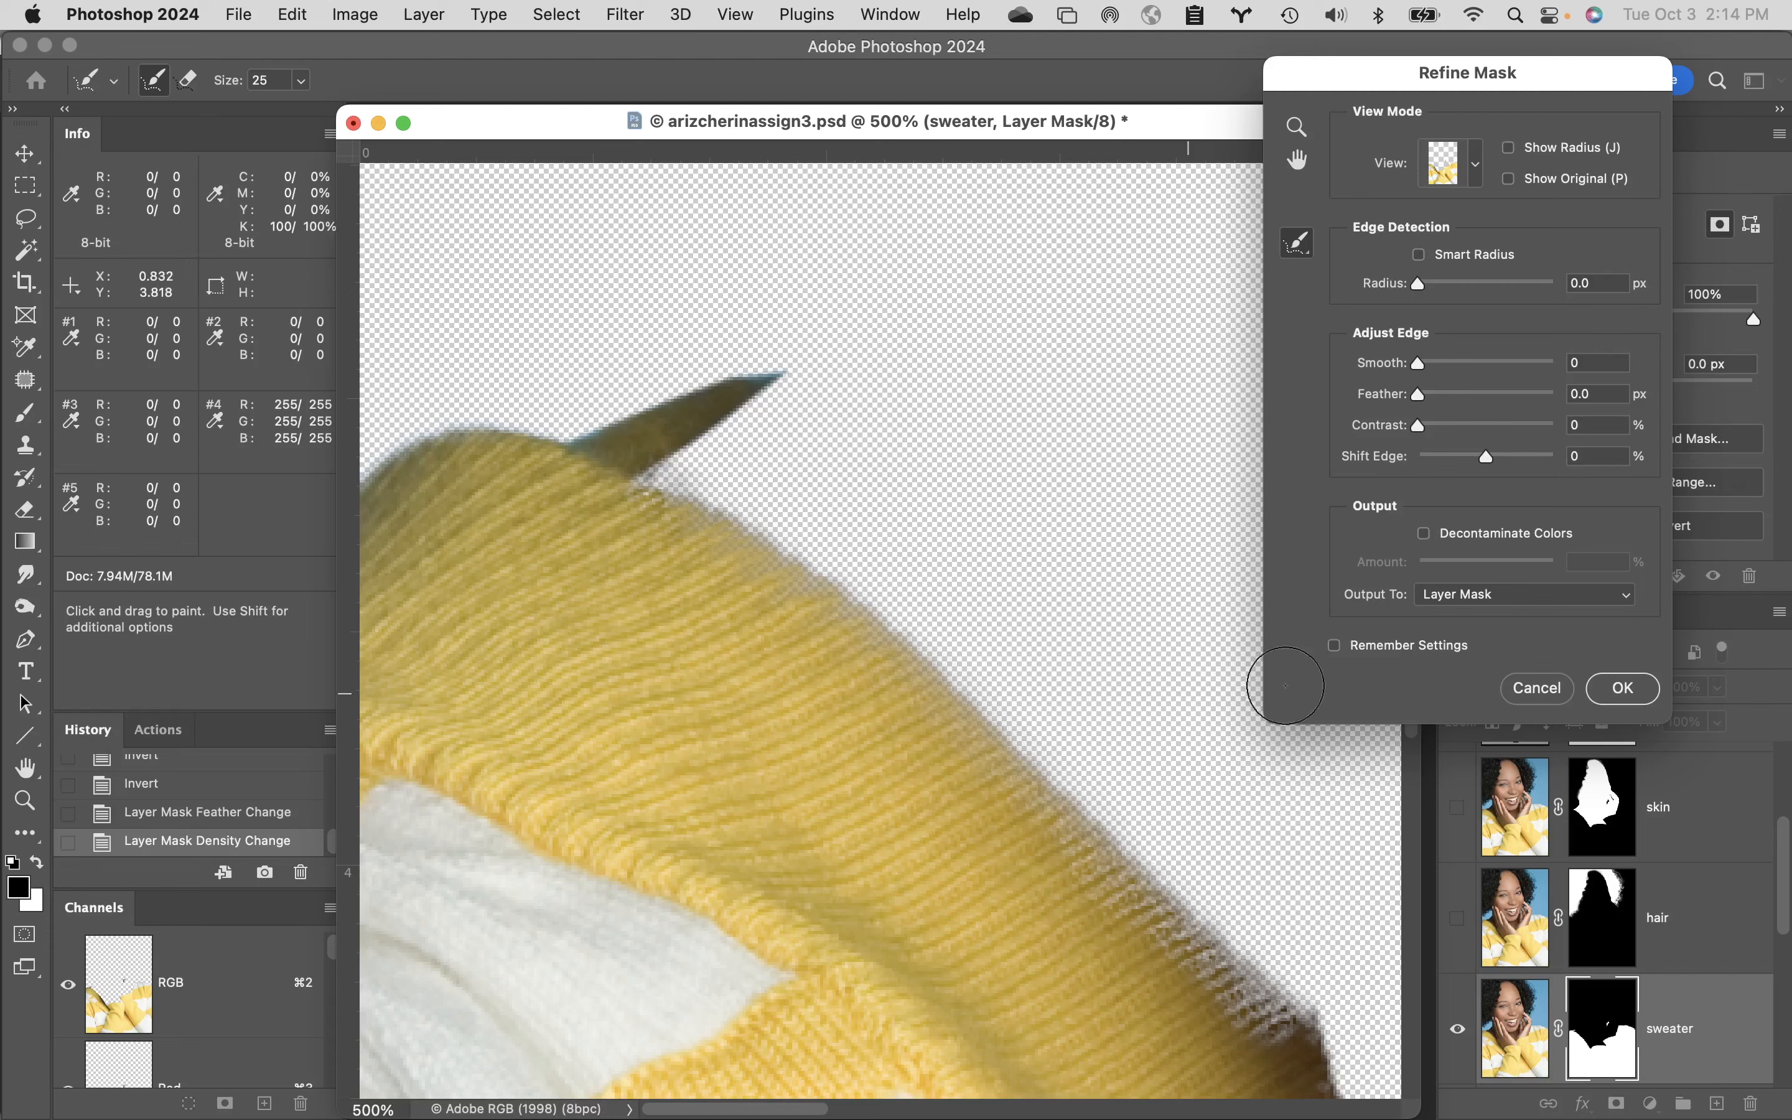
{"action": "left_click", "coordinate": [1539, 688]}
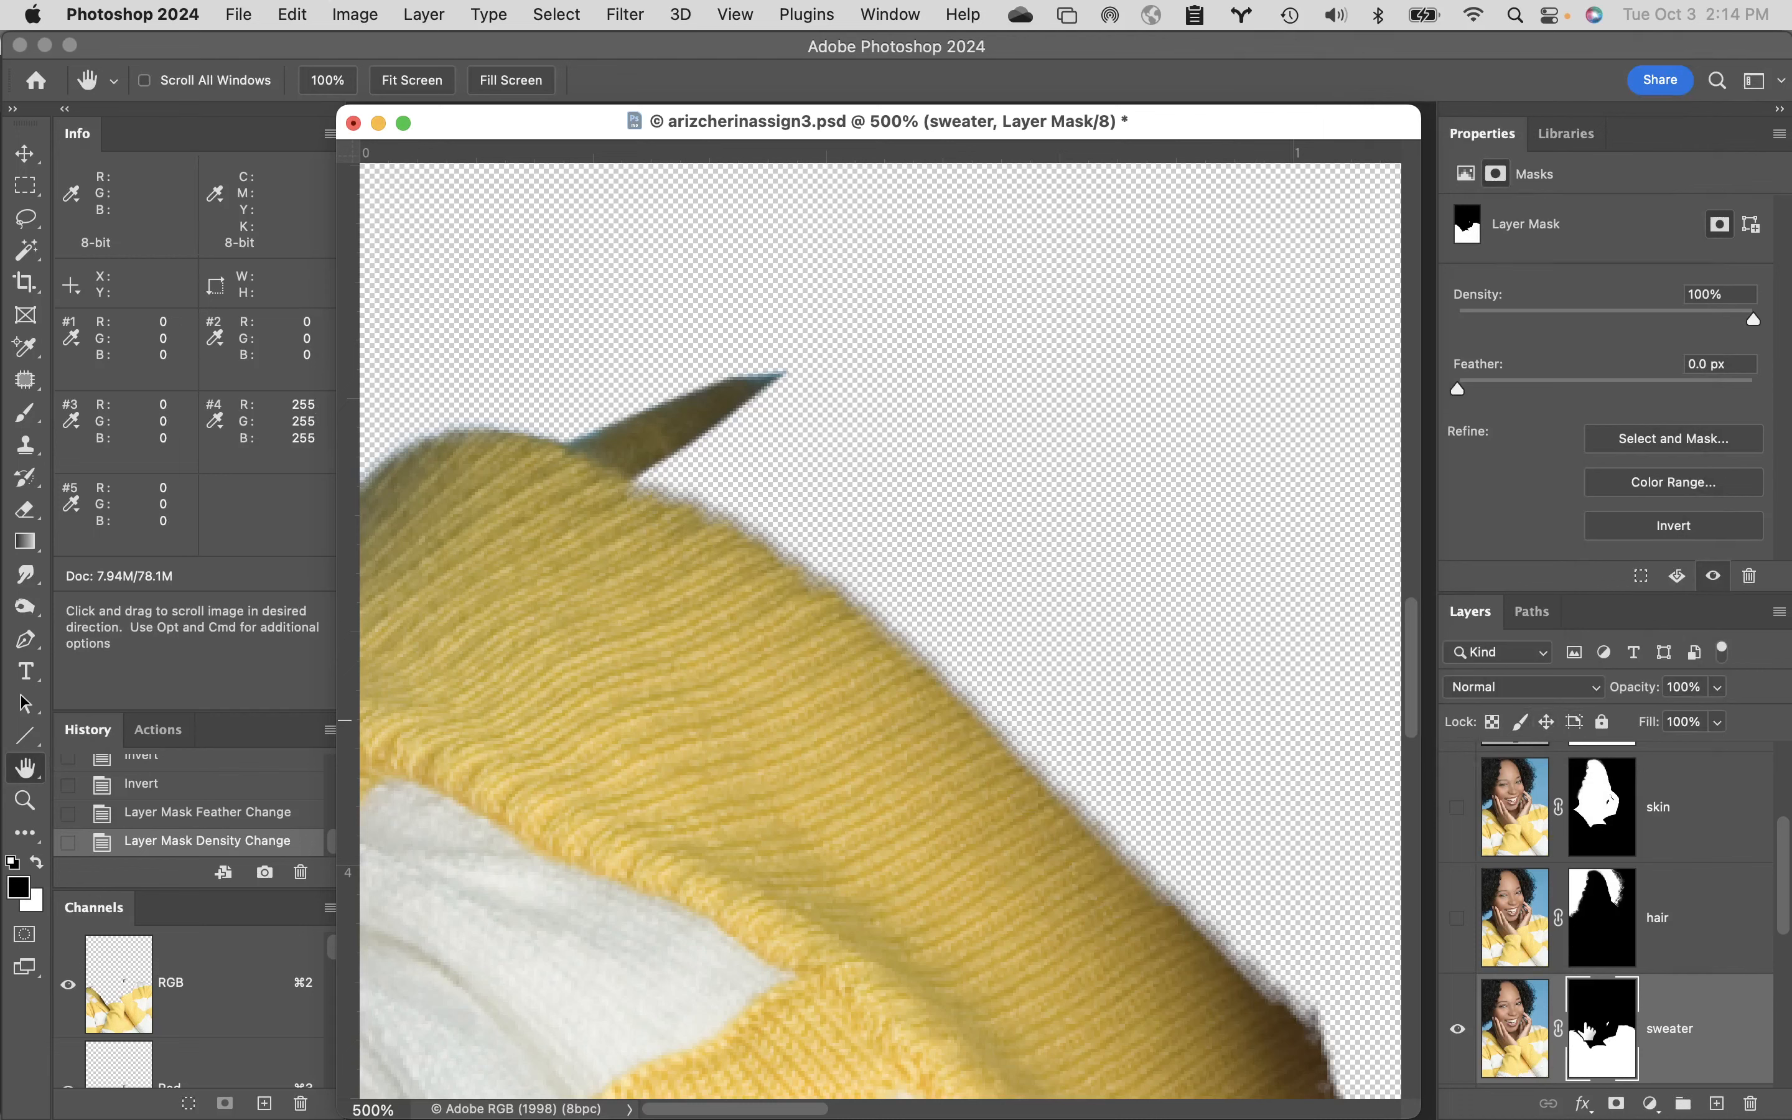
- Display the sweater mask alone and try black and white strokes at the collar edge with a size 45 Normal-mode brush, undoing both
{"action": "left_click", "coordinate": [1592, 1043], "text": "alt"}
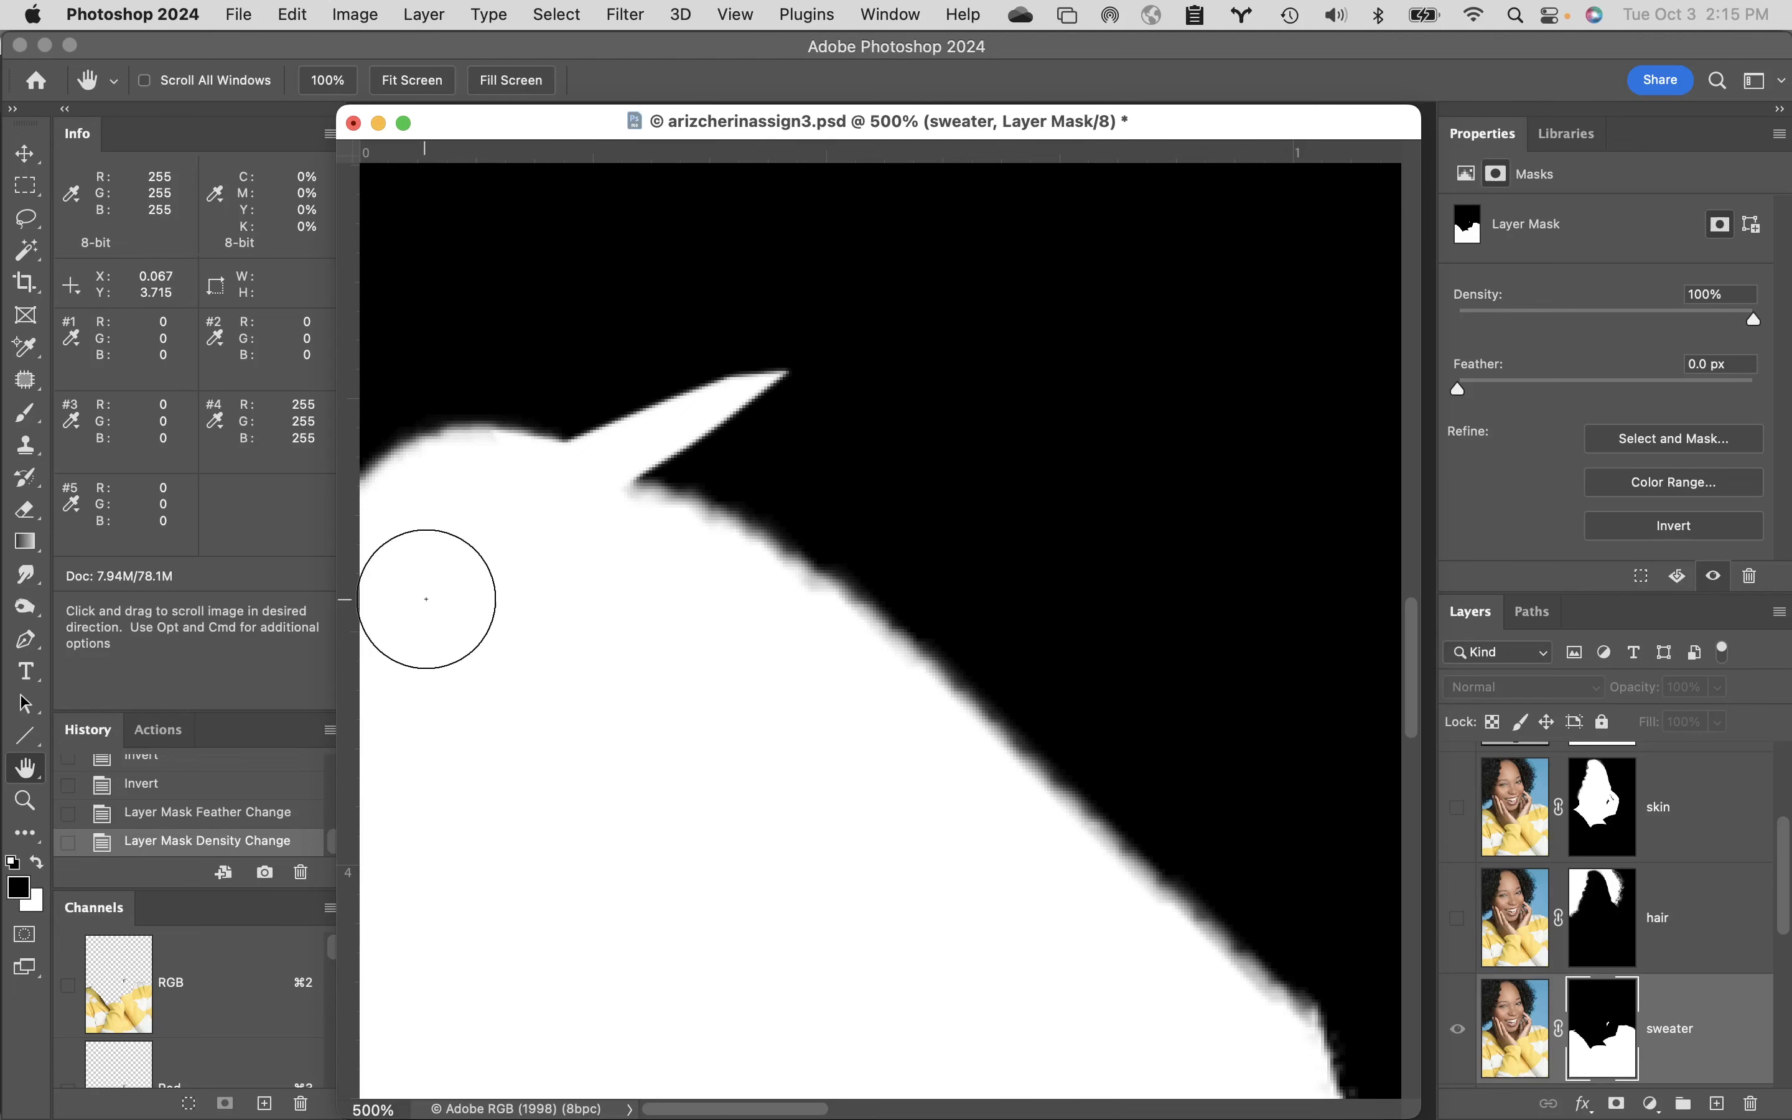
{"action": "key", "text": "b"}
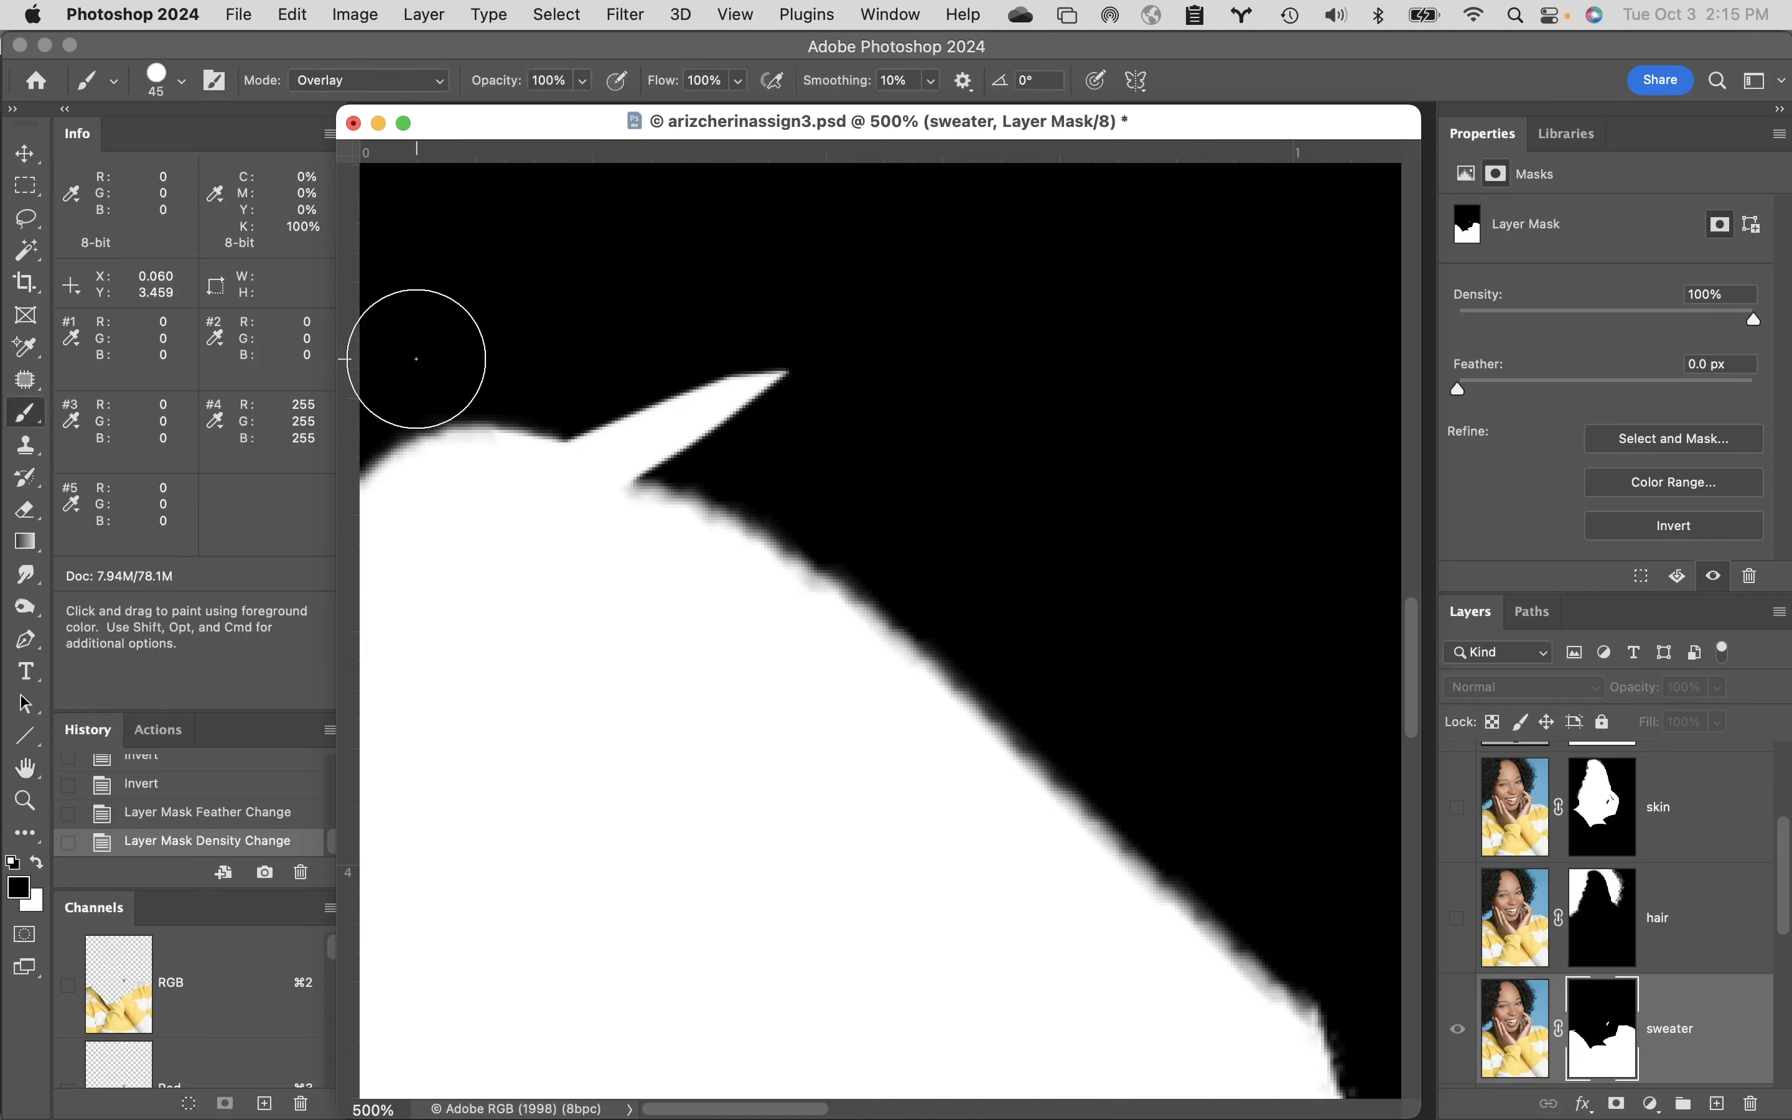
{"action": "left_click", "coordinate": [393, 82]}
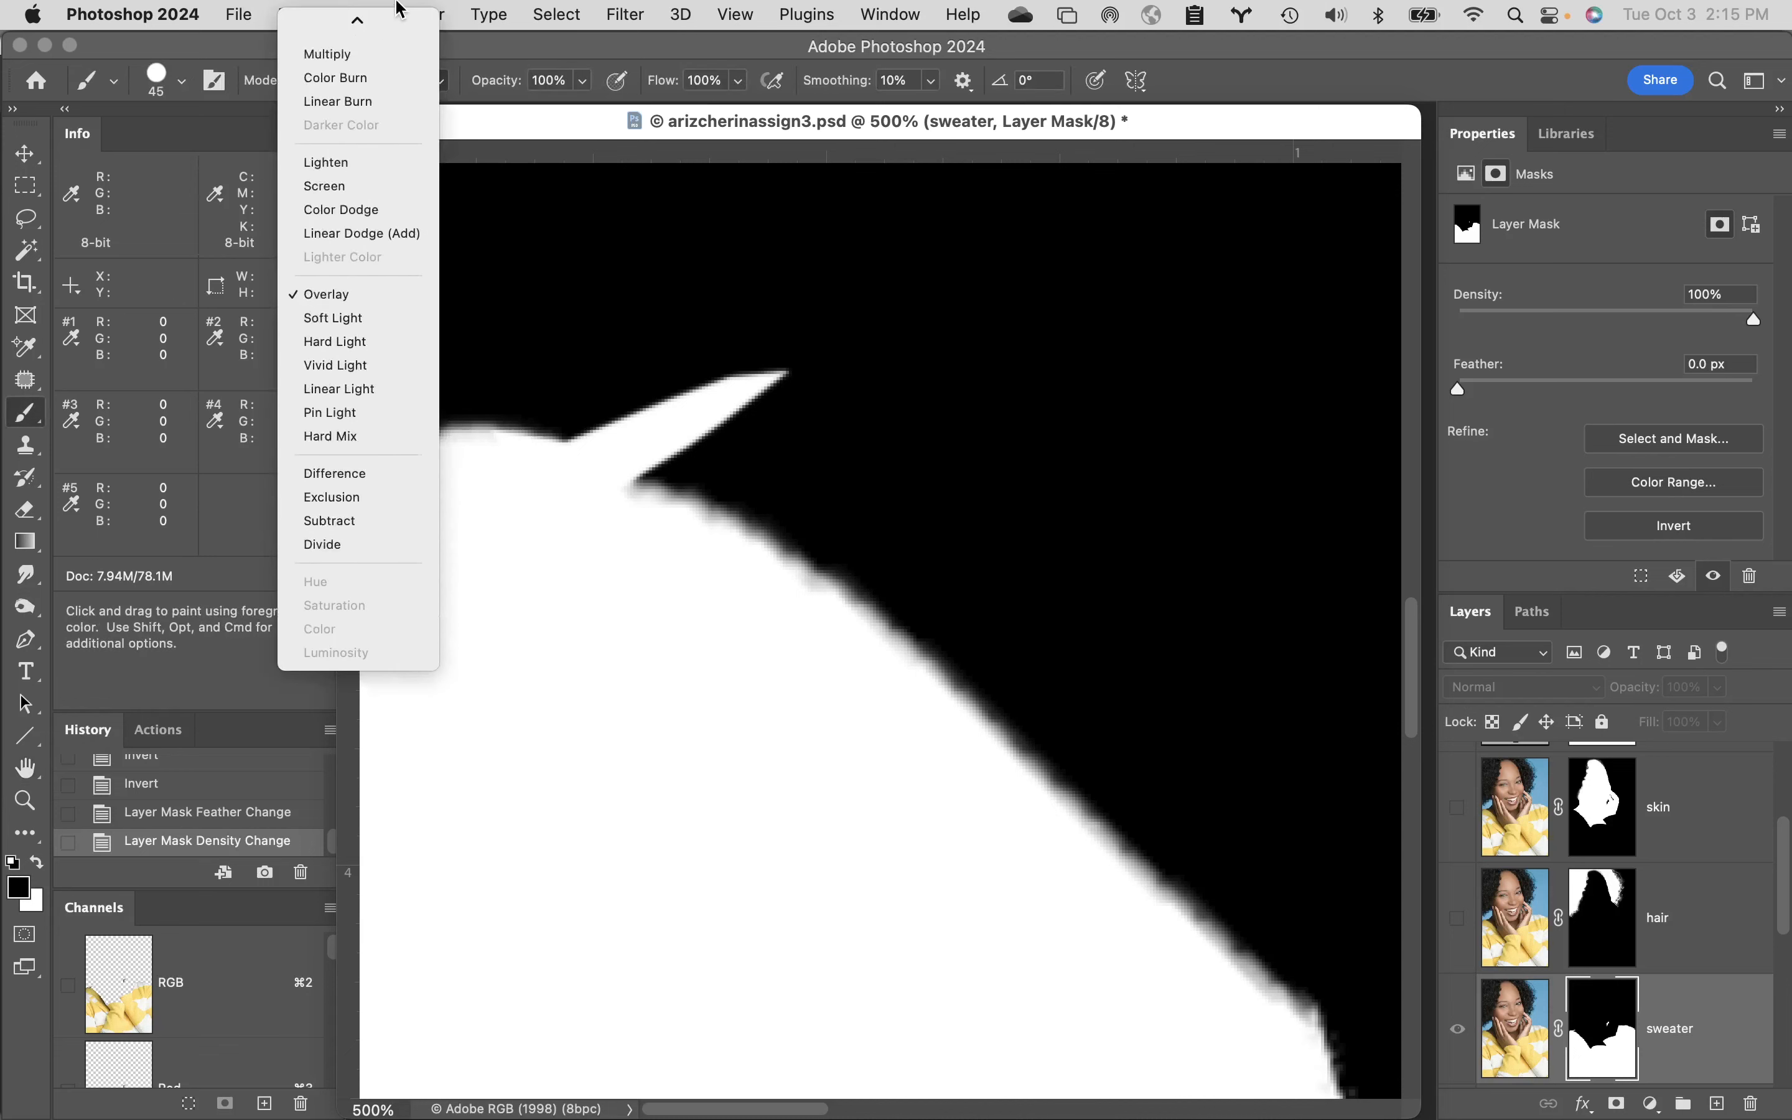
{"action": "left_click", "coordinate": [390, 34]}
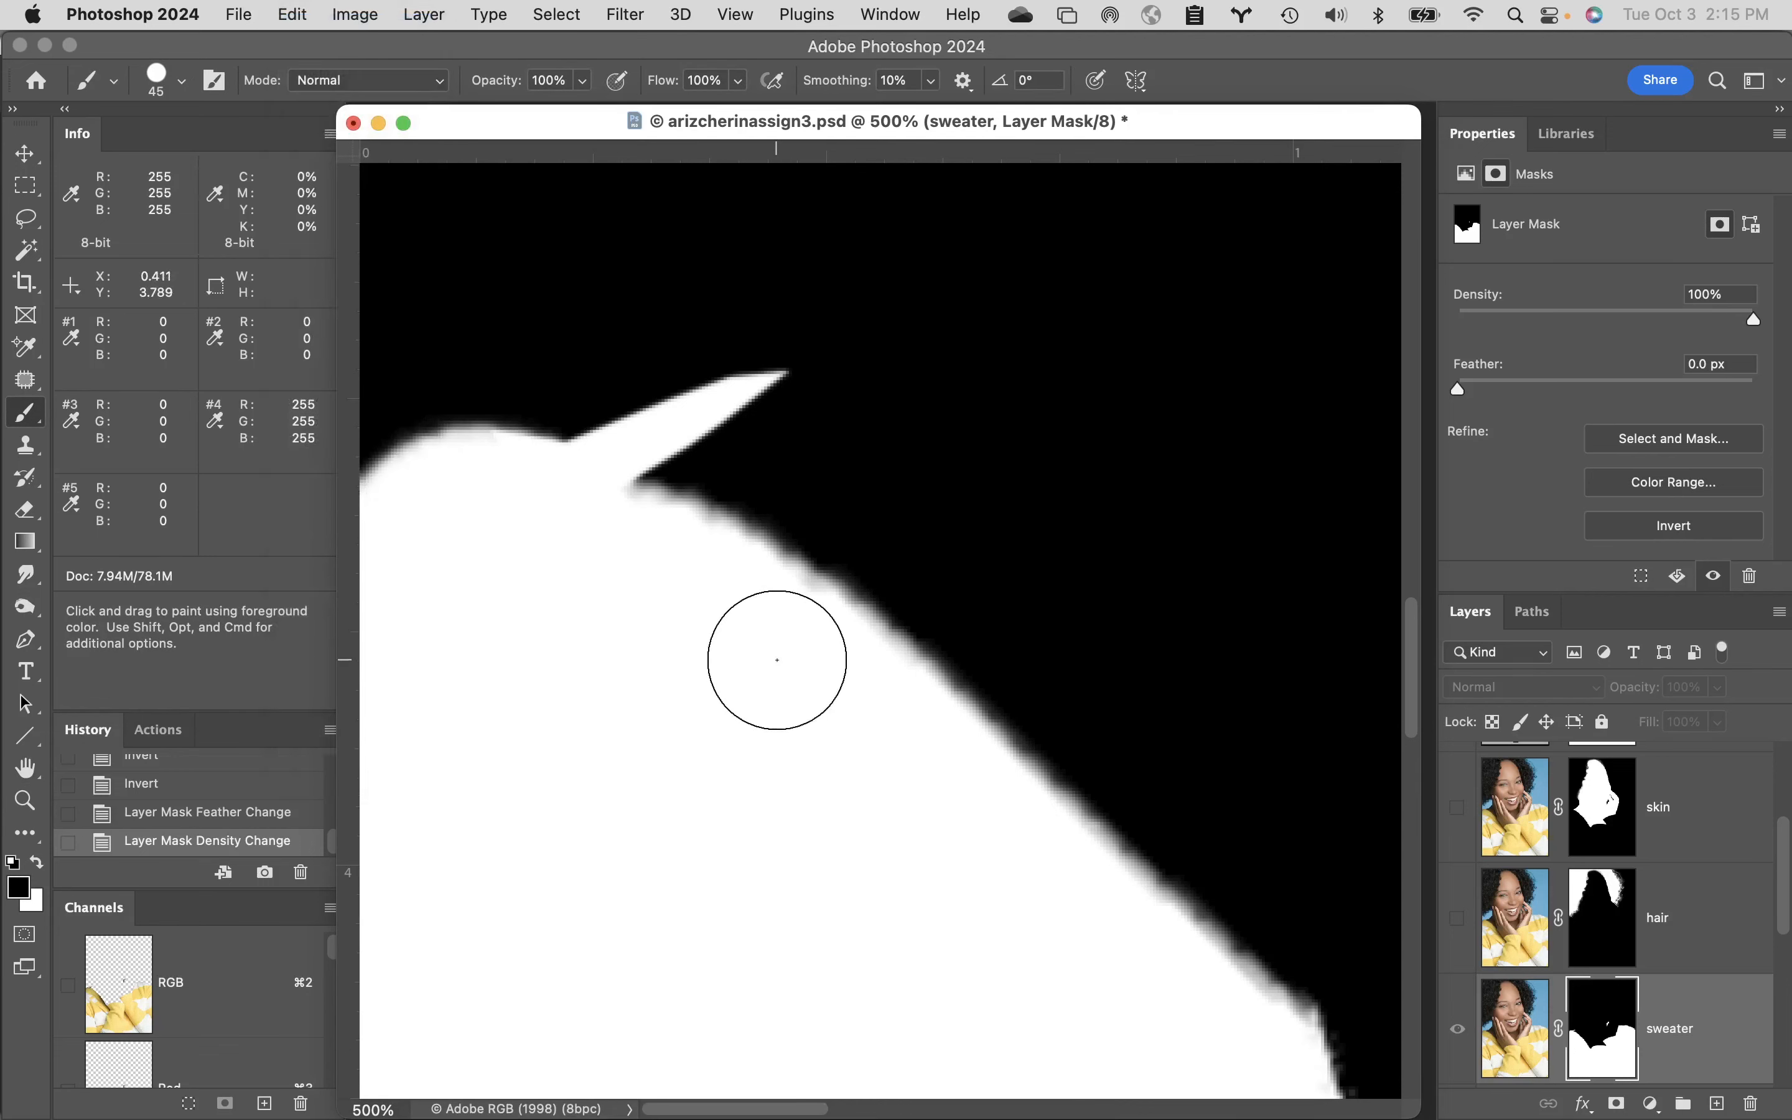
{"action": "left_click_drag", "start_coordinate": [815, 656], "coordinate": [787, 634]}
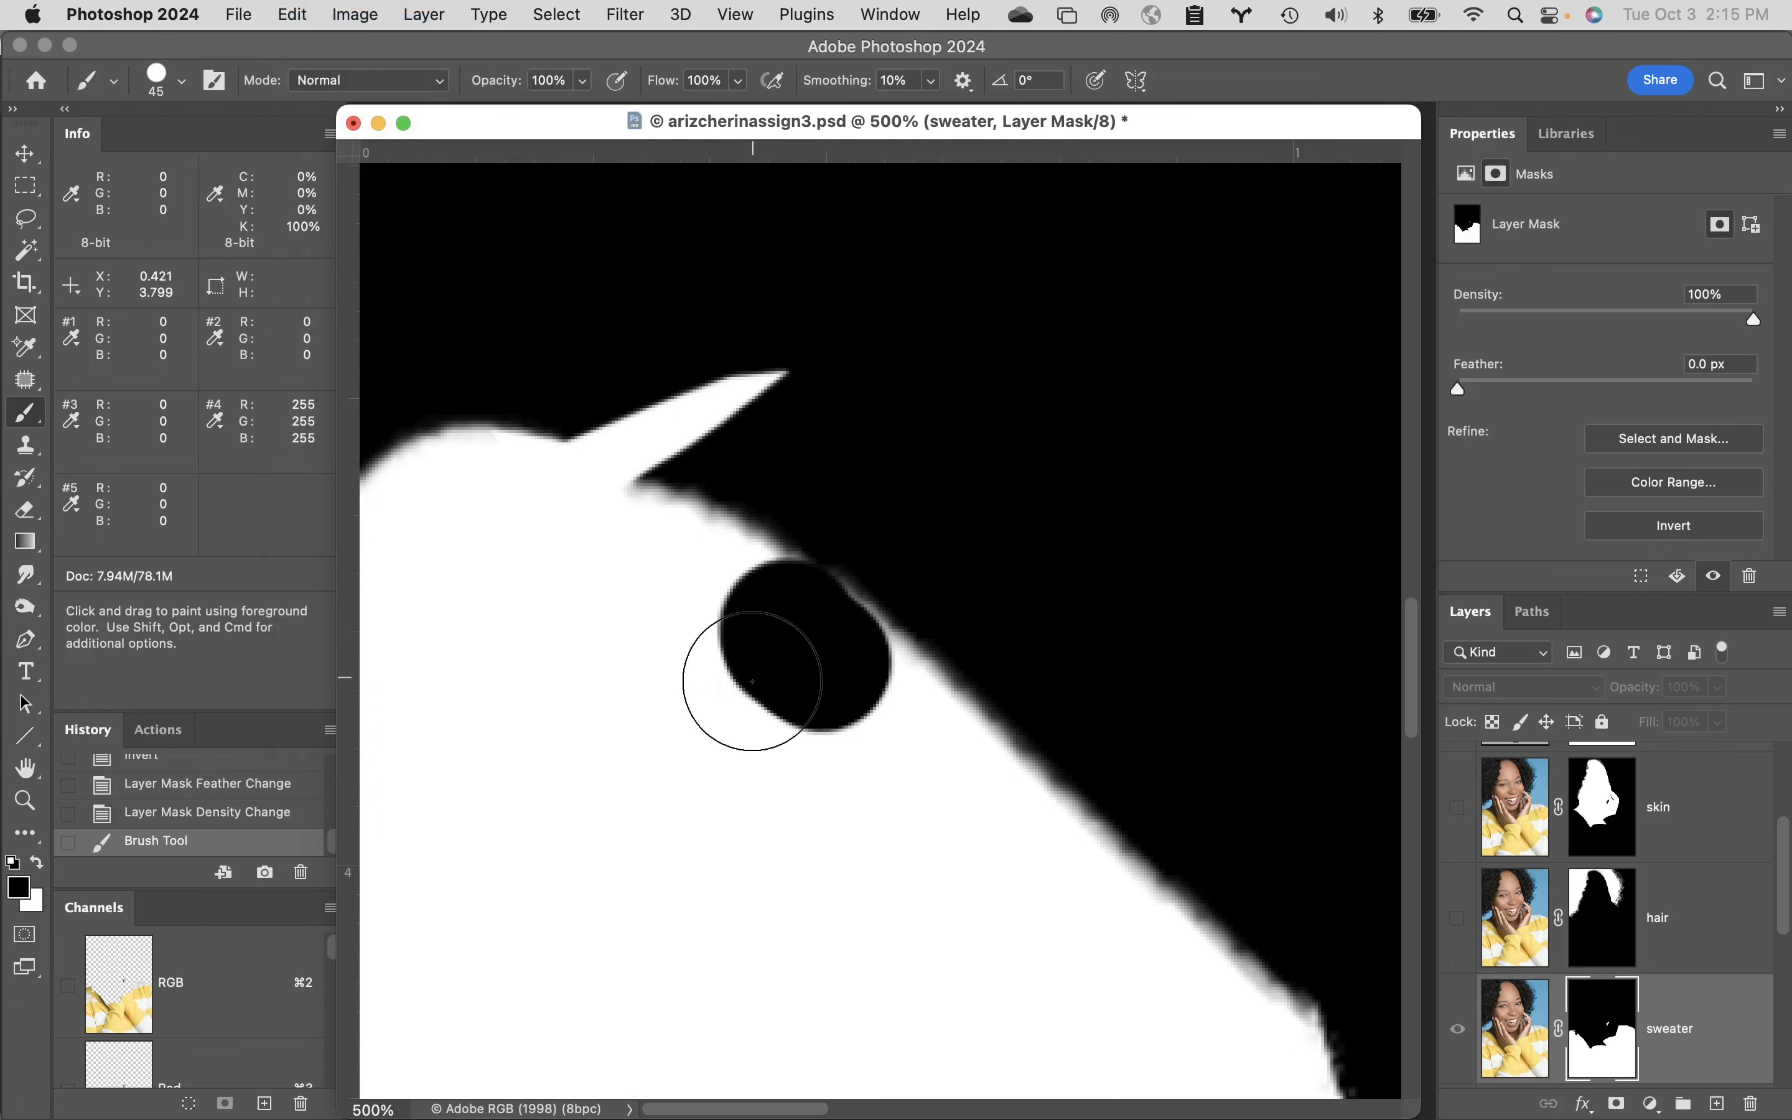
{"action": "key", "text": "super+z"}
{"action": "key", "text": "x"}
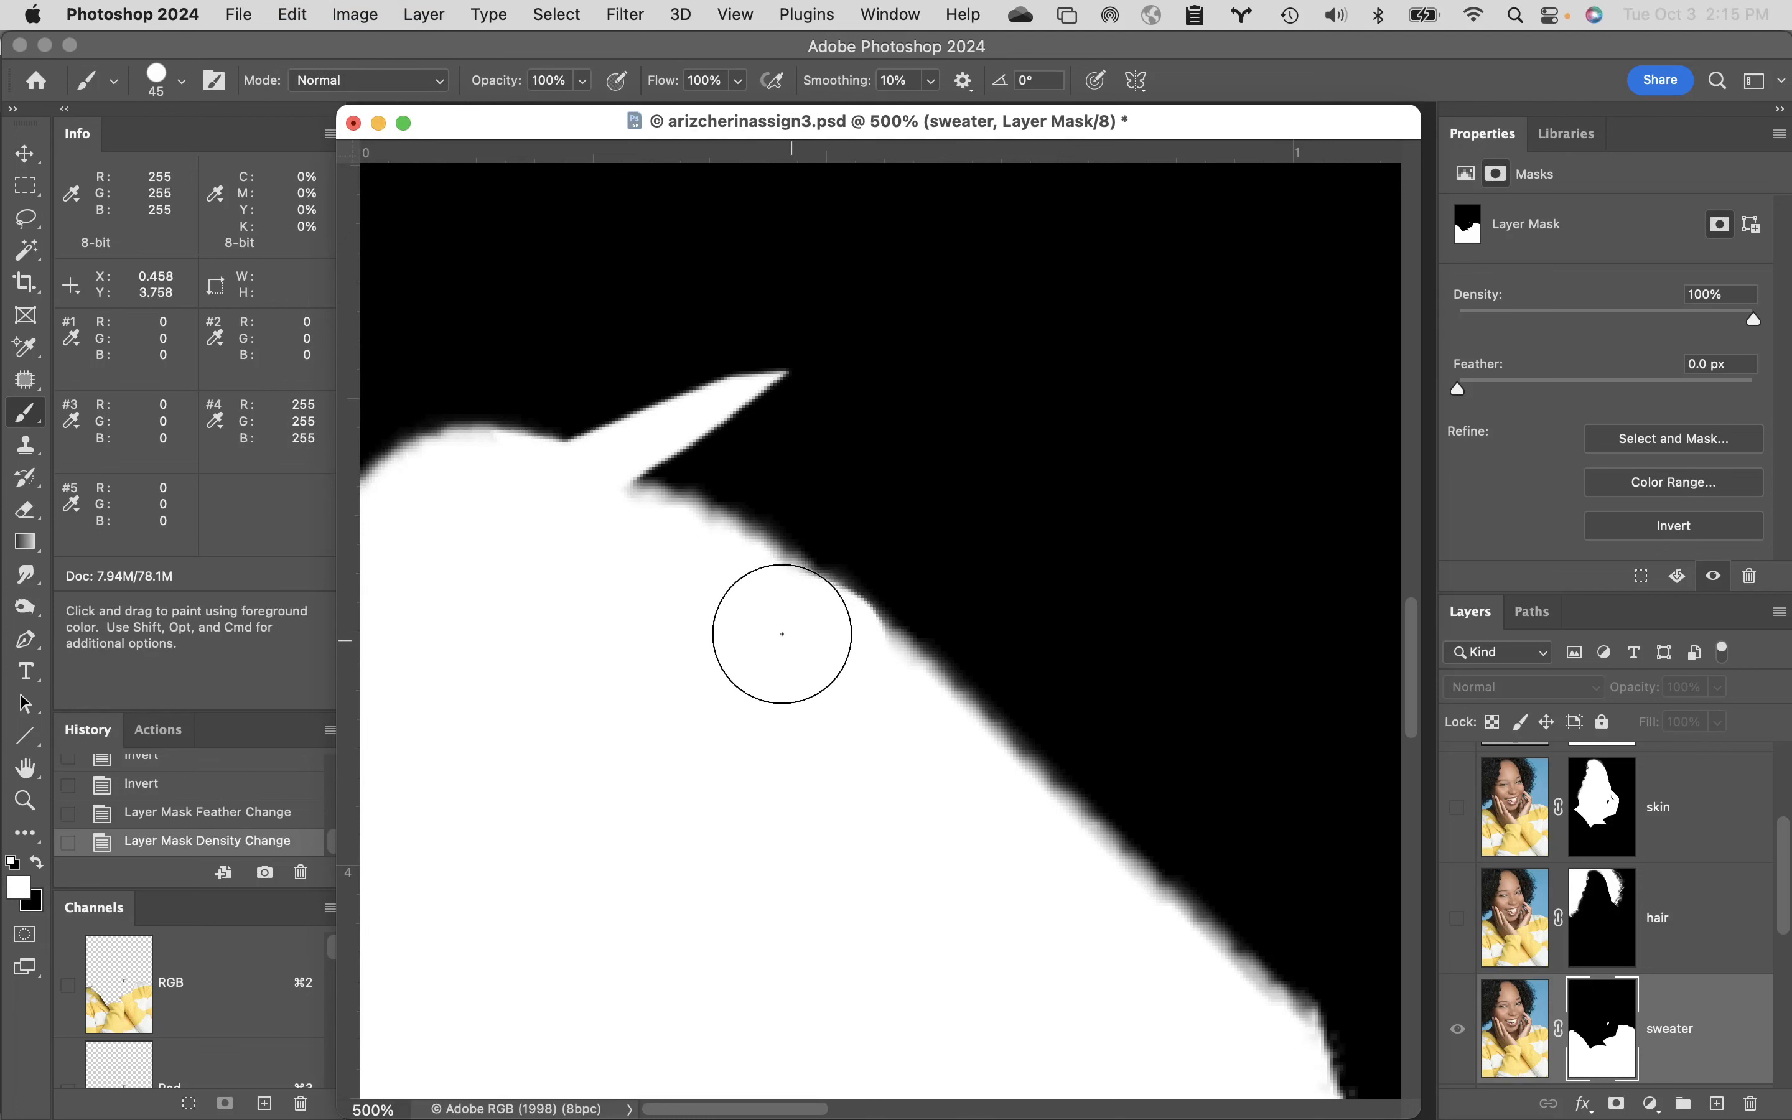
{"action": "mouse_move", "coordinate": [752, 703]}
{"action": "left_mouse_down"}
{"action": "mouse_move", "coordinate": [708, 627]}
{"action": "mouse_move", "coordinate": [724, 580]}
{"action": "mouse_move", "coordinate": [803, 522]}
{"action": "left_mouse_up"}
{"action": "key", "text": "super+z"}
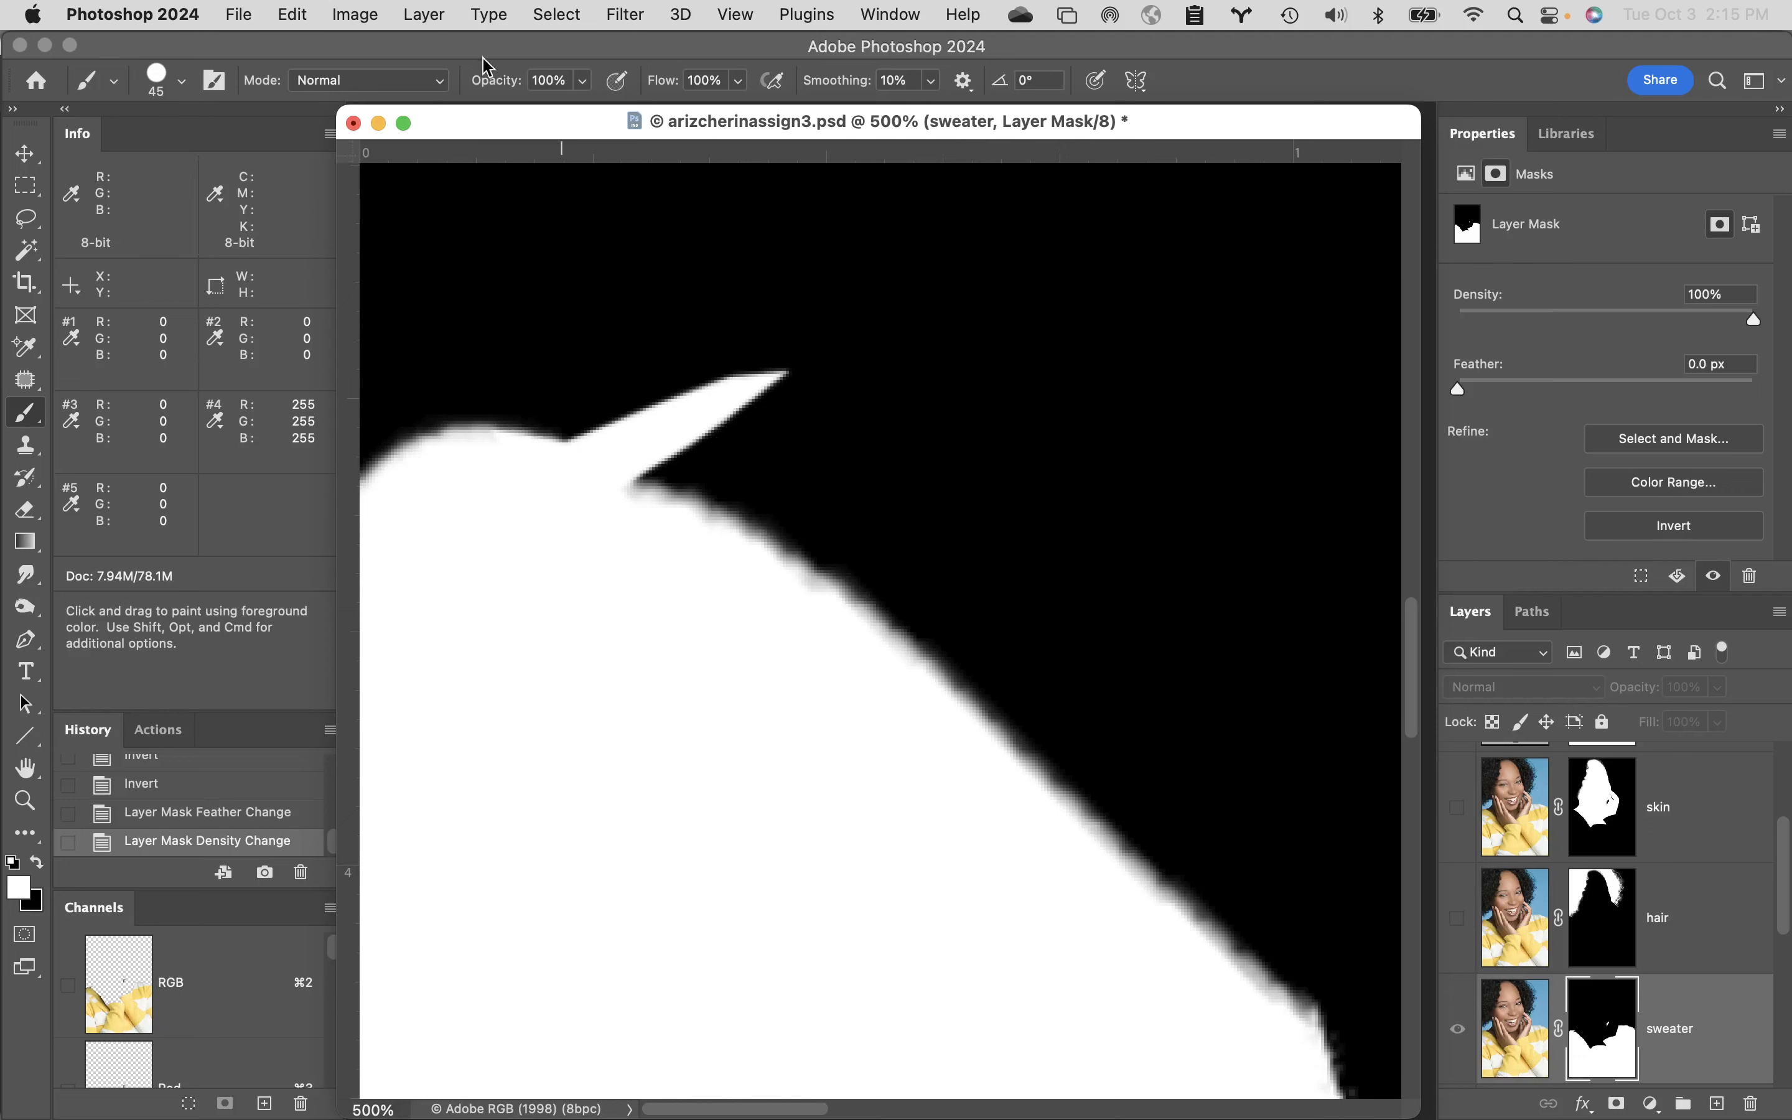
- Try painting white along the mask's collar edge in Overlay mode, reduce the brush to size 35, and undo the stroke
{"action": "left_click", "coordinate": [388, 83]}
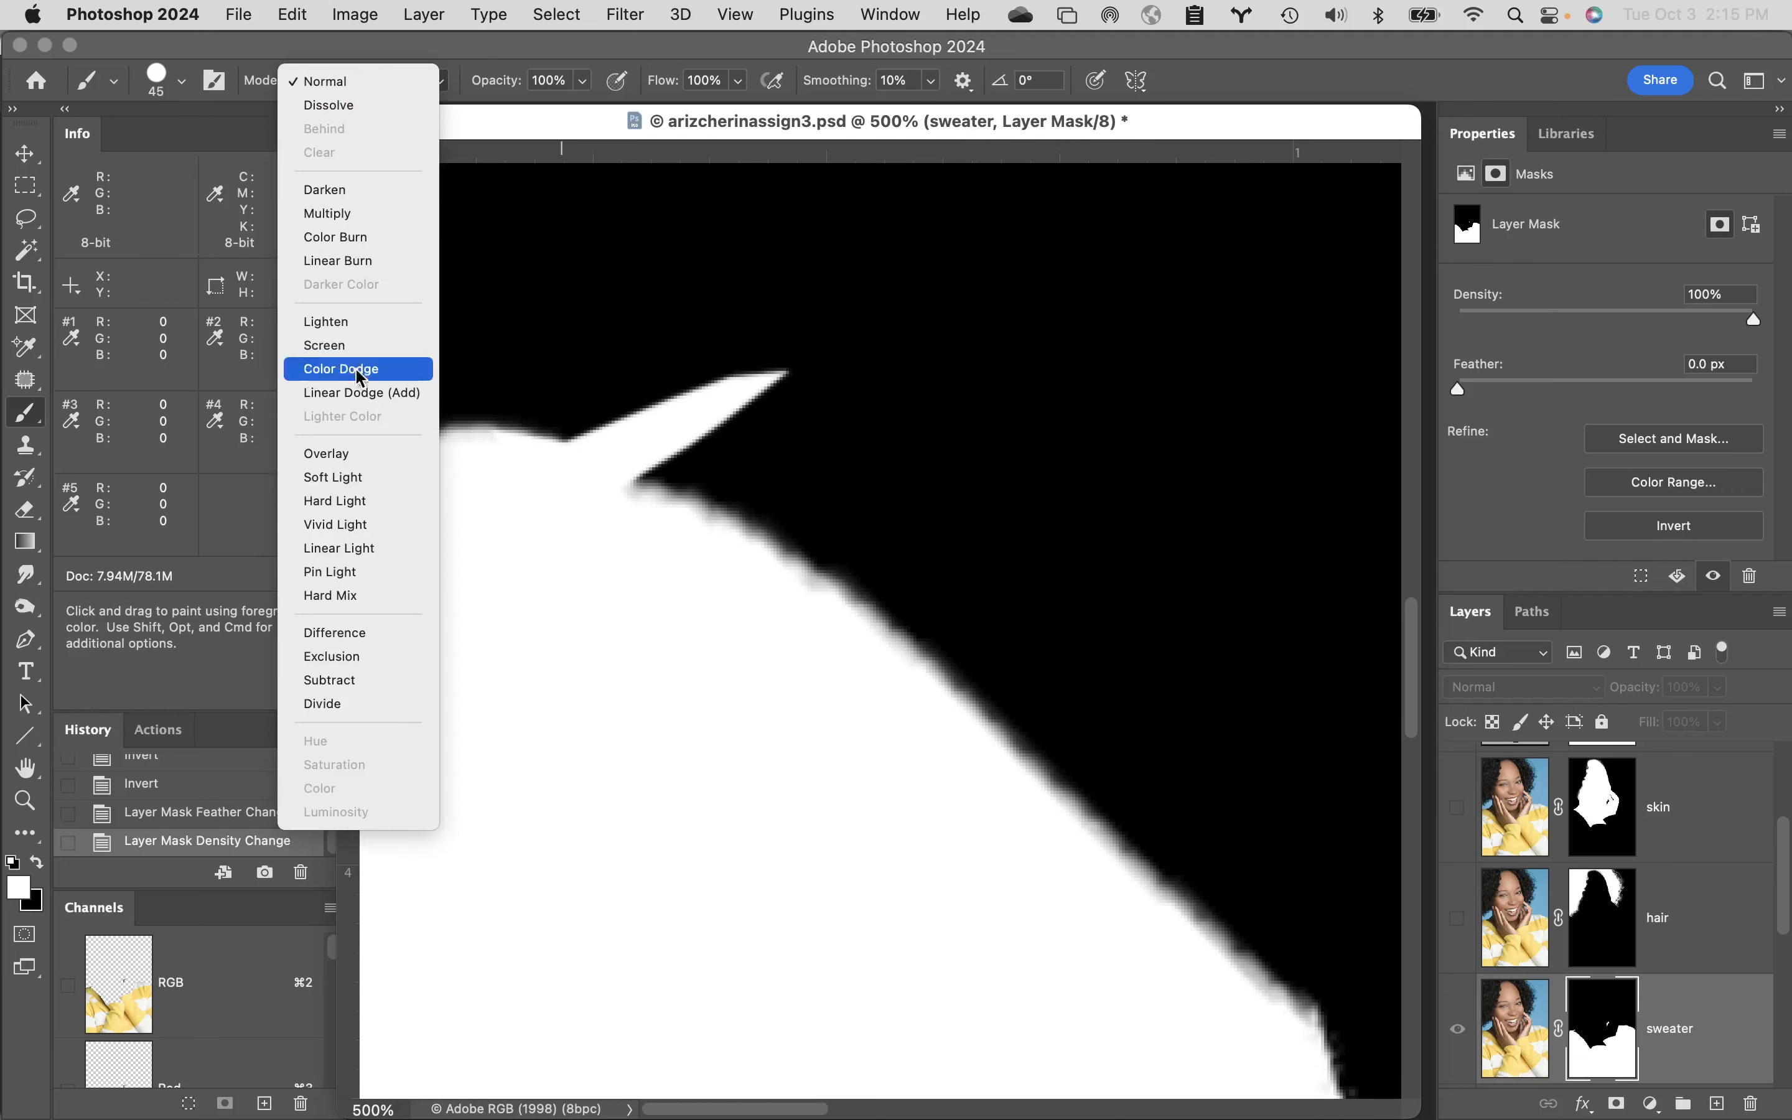
{"action": "left_click", "coordinate": [411, 455]}
{"action": "mouse_move", "coordinate": [636, 548]}
{"action": "left_mouse_down"}
{"action": "mouse_move", "coordinate": [732, 558]}
{"action": "mouse_move", "coordinate": [748, 526]}
{"action": "mouse_move", "coordinate": [762, 565]}
{"action": "mouse_move", "coordinate": [758, 542]}
{"action": "mouse_move", "coordinate": [733, 547]}
{"action": "mouse_move", "coordinate": [830, 586]}
{"action": "mouse_move", "coordinate": [829, 555]}
{"action": "mouse_move", "coordinate": [782, 559]}
{"action": "mouse_move", "coordinate": [709, 522]}
{"action": "mouse_move", "coordinate": [751, 526]}
{"action": "mouse_move", "coordinate": [717, 505]}
{"action": "mouse_move", "coordinate": [684, 524]}
{"action": "mouse_move", "coordinate": [802, 577]}
{"action": "mouse_move", "coordinate": [1247, 978]}
{"action": "left_mouse_up"}
{"action": "key", "text": "bracketleft"}
{"action": "key", "text": "bracketleft"}
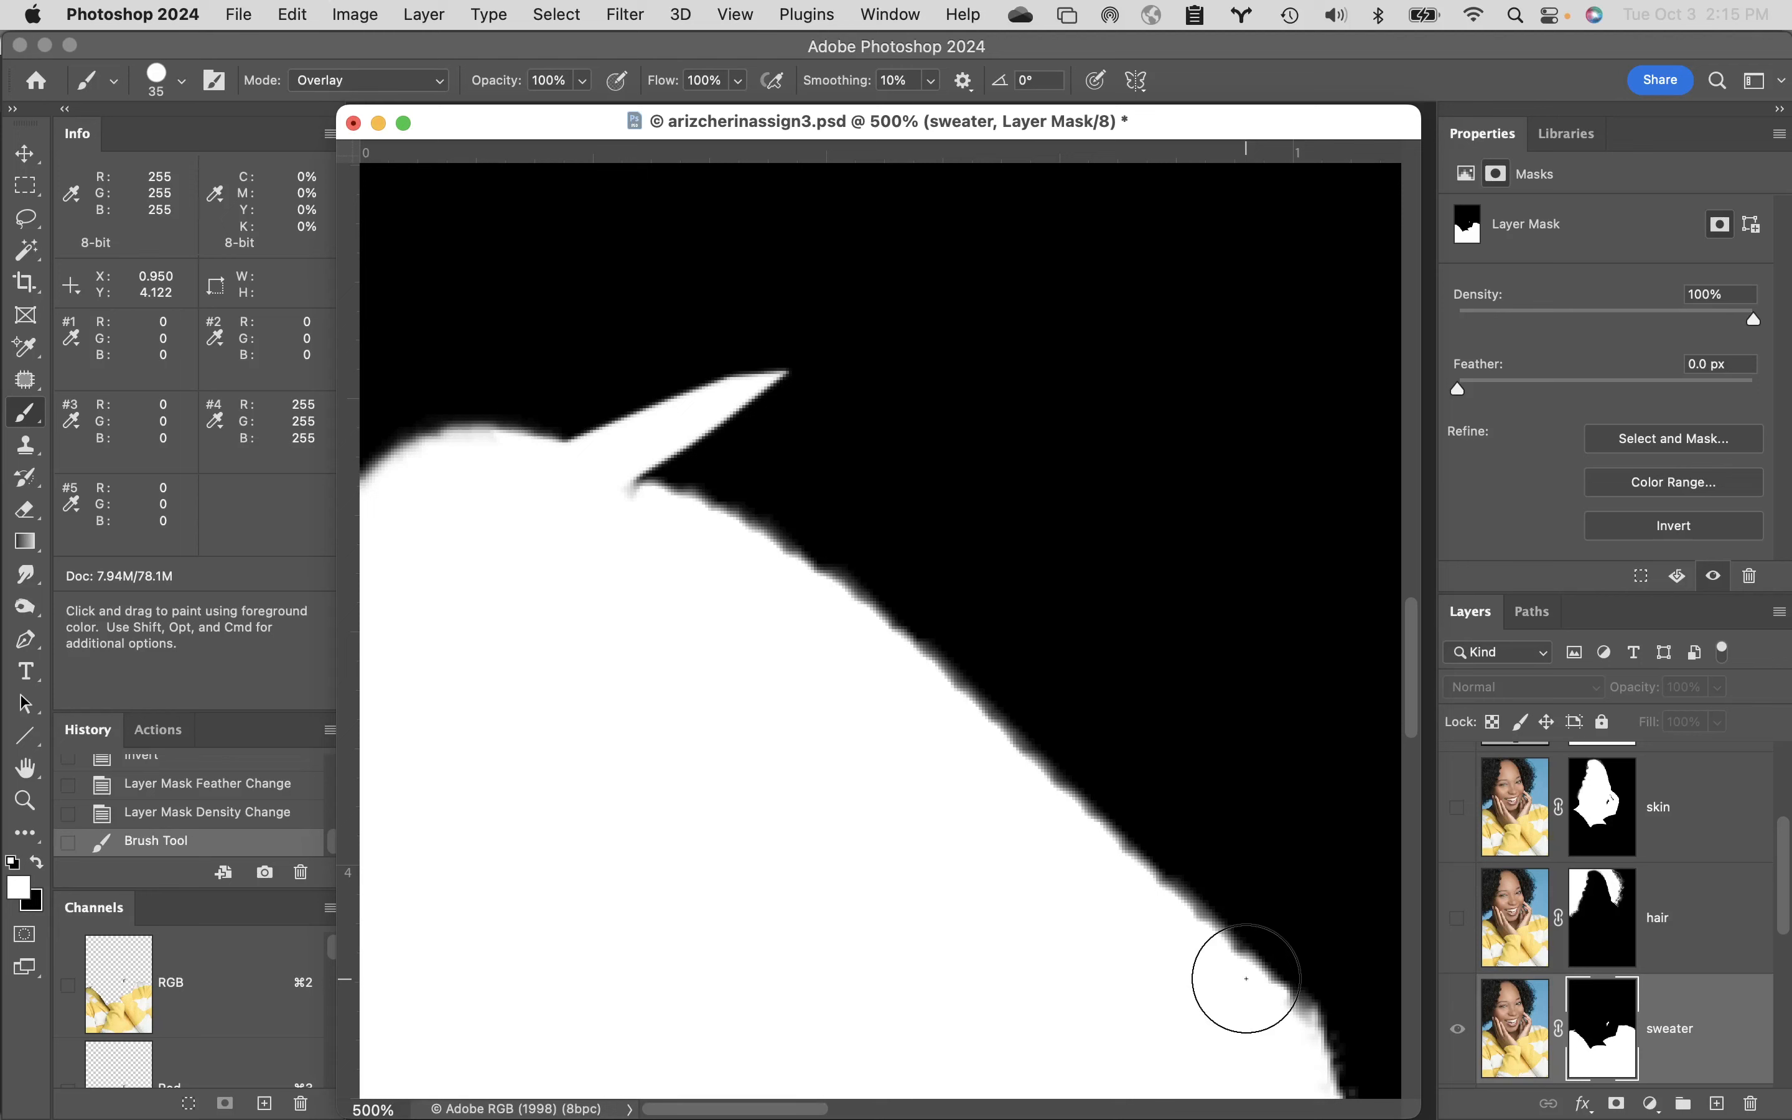
{"action": "key", "text": "super+z"}
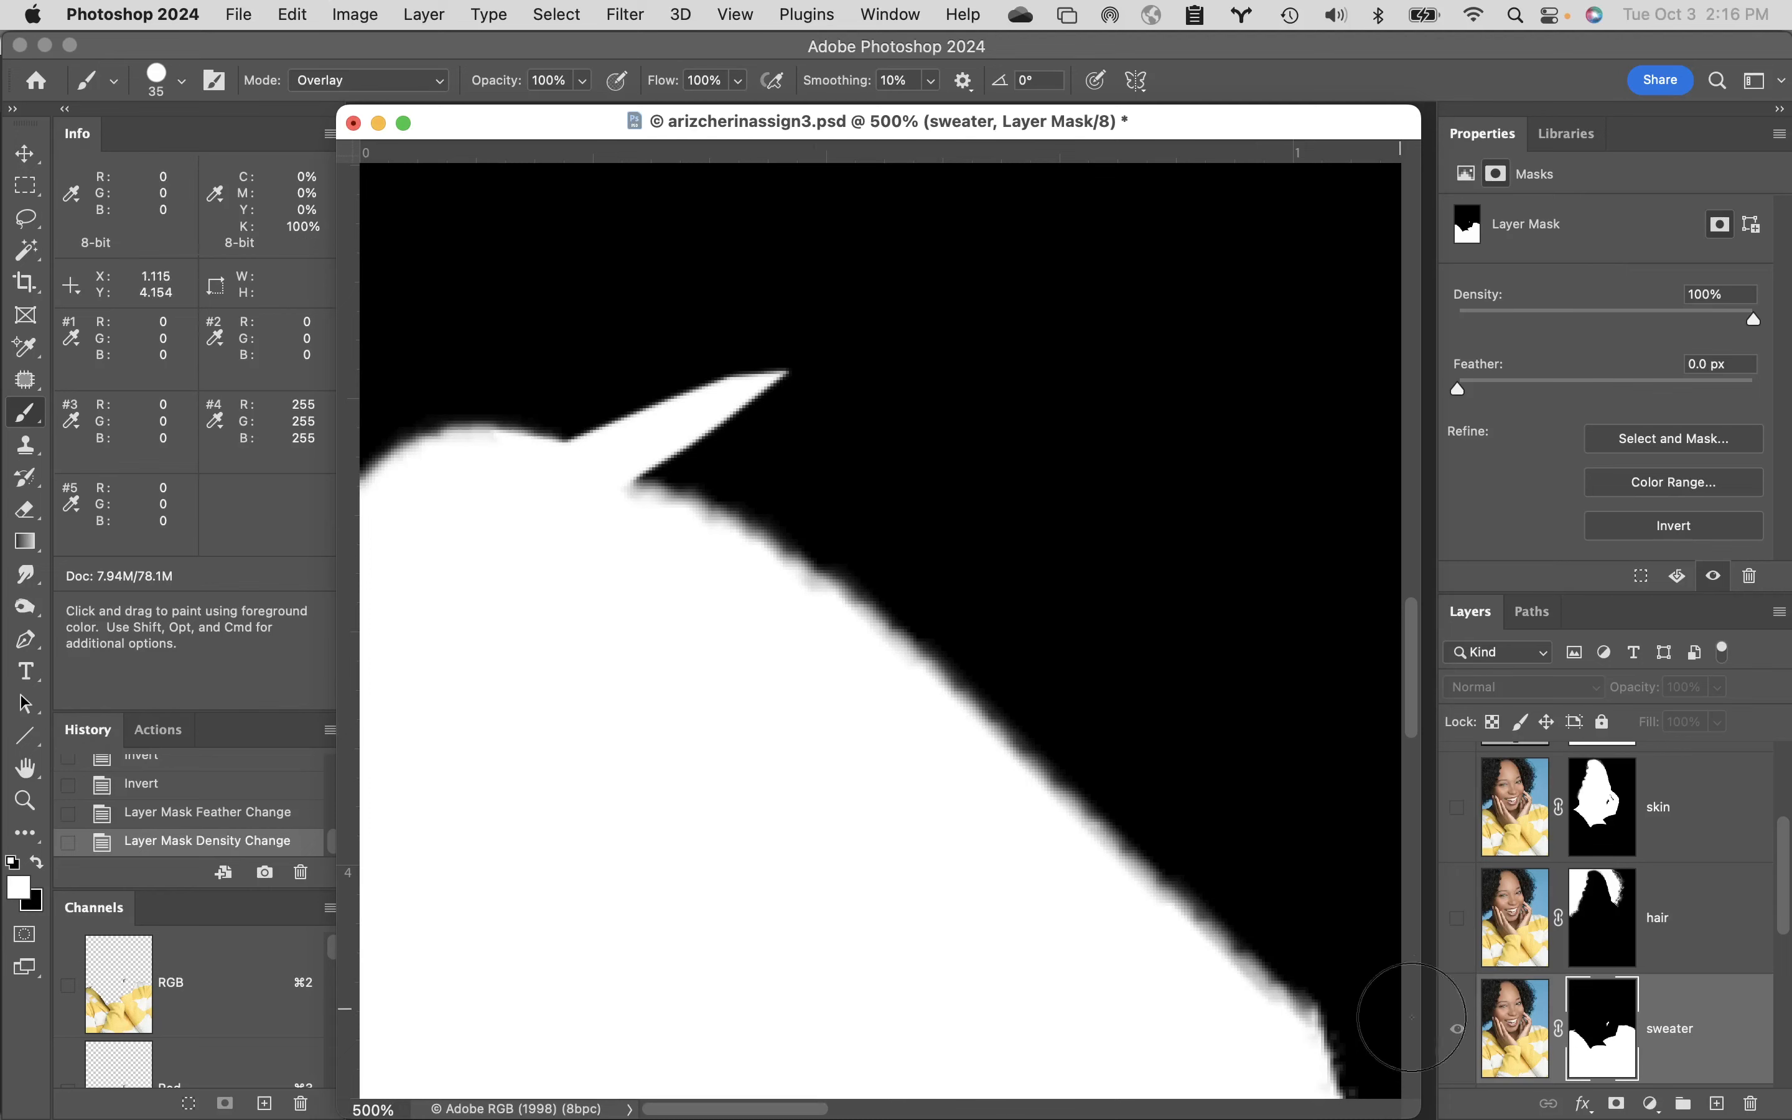
- Return from the mask view to the image, try a white Overlay stroke along the collar's outer edge, and undo it
{"action": "left_click", "coordinate": [1603, 1034], "text": "alt"}
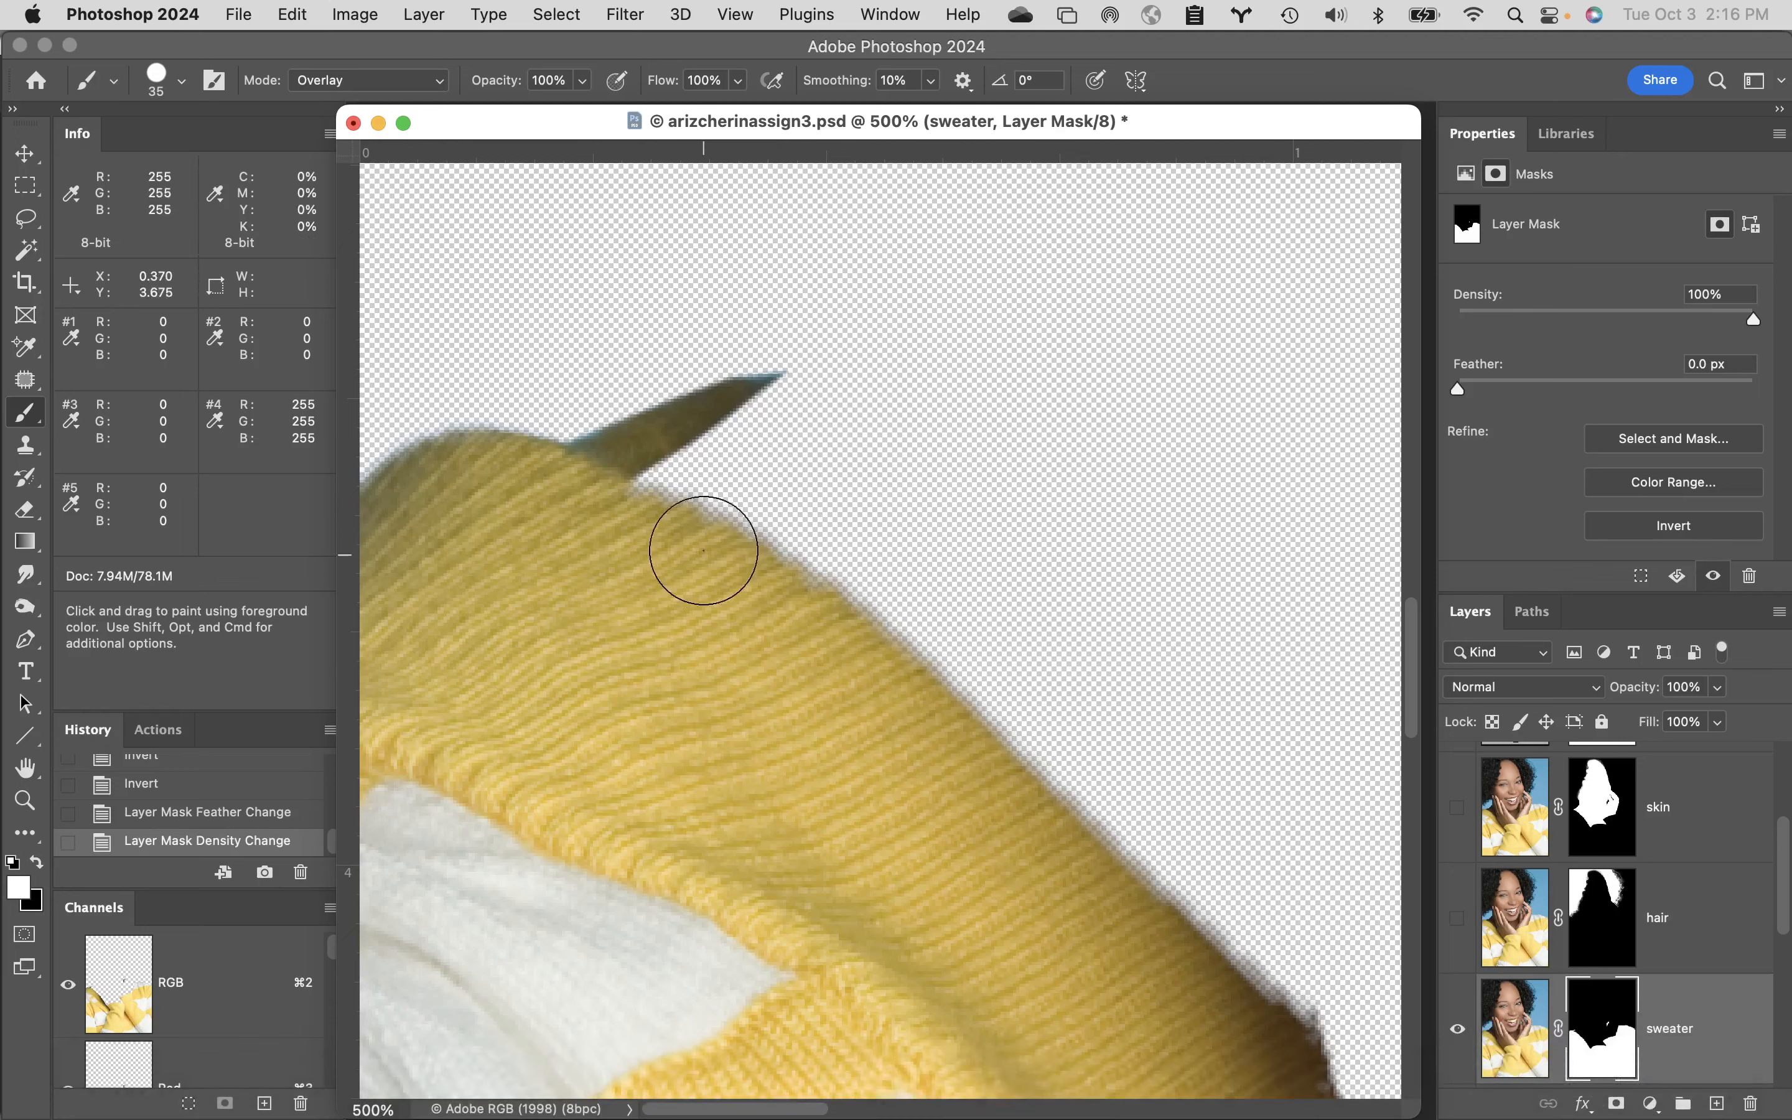
{"action": "mouse_move", "coordinate": [679, 503]}
{"action": "left_mouse_down"}
{"action": "mouse_move", "coordinate": [788, 604]}
{"action": "mouse_move", "coordinate": [916, 676]}
{"action": "mouse_move", "coordinate": [988, 788]}
{"action": "mouse_move", "coordinate": [1124, 888]}
{"action": "mouse_move", "coordinate": [1195, 1002]}
{"action": "left_mouse_up"}
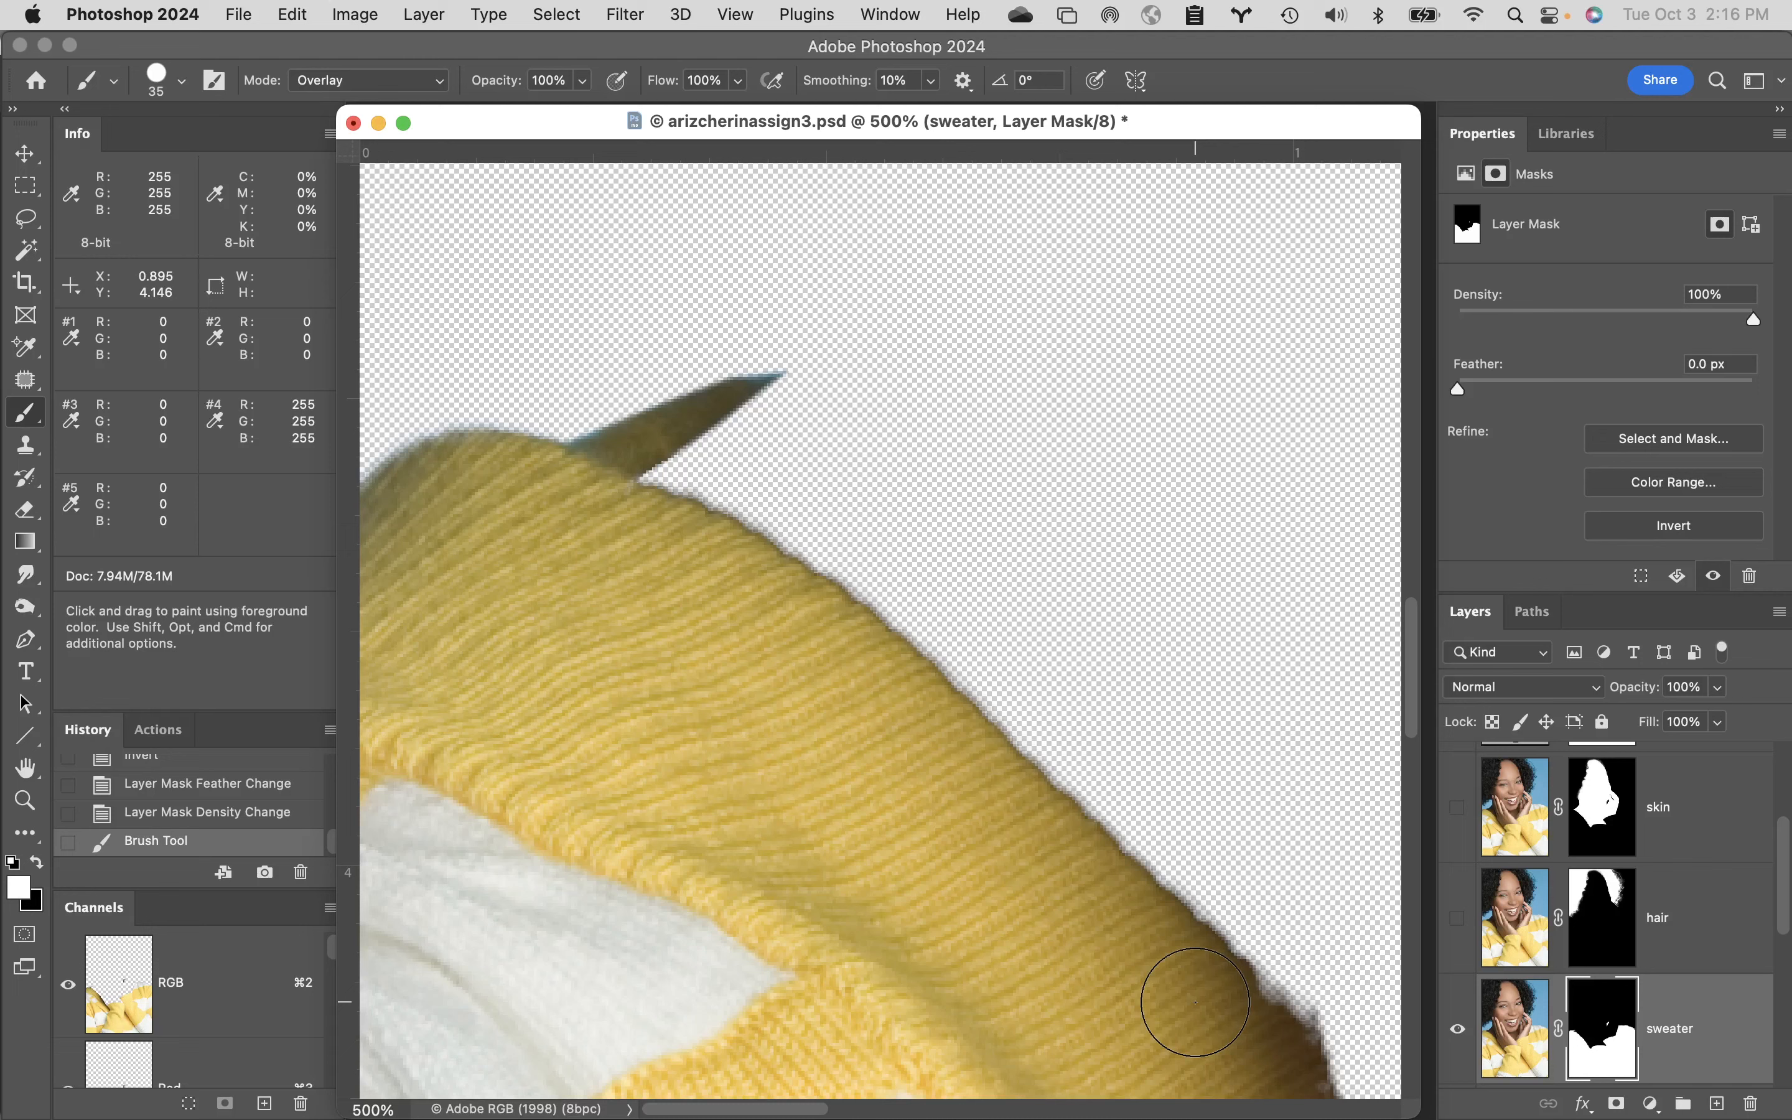
{"action": "key", "text": "super+z"}
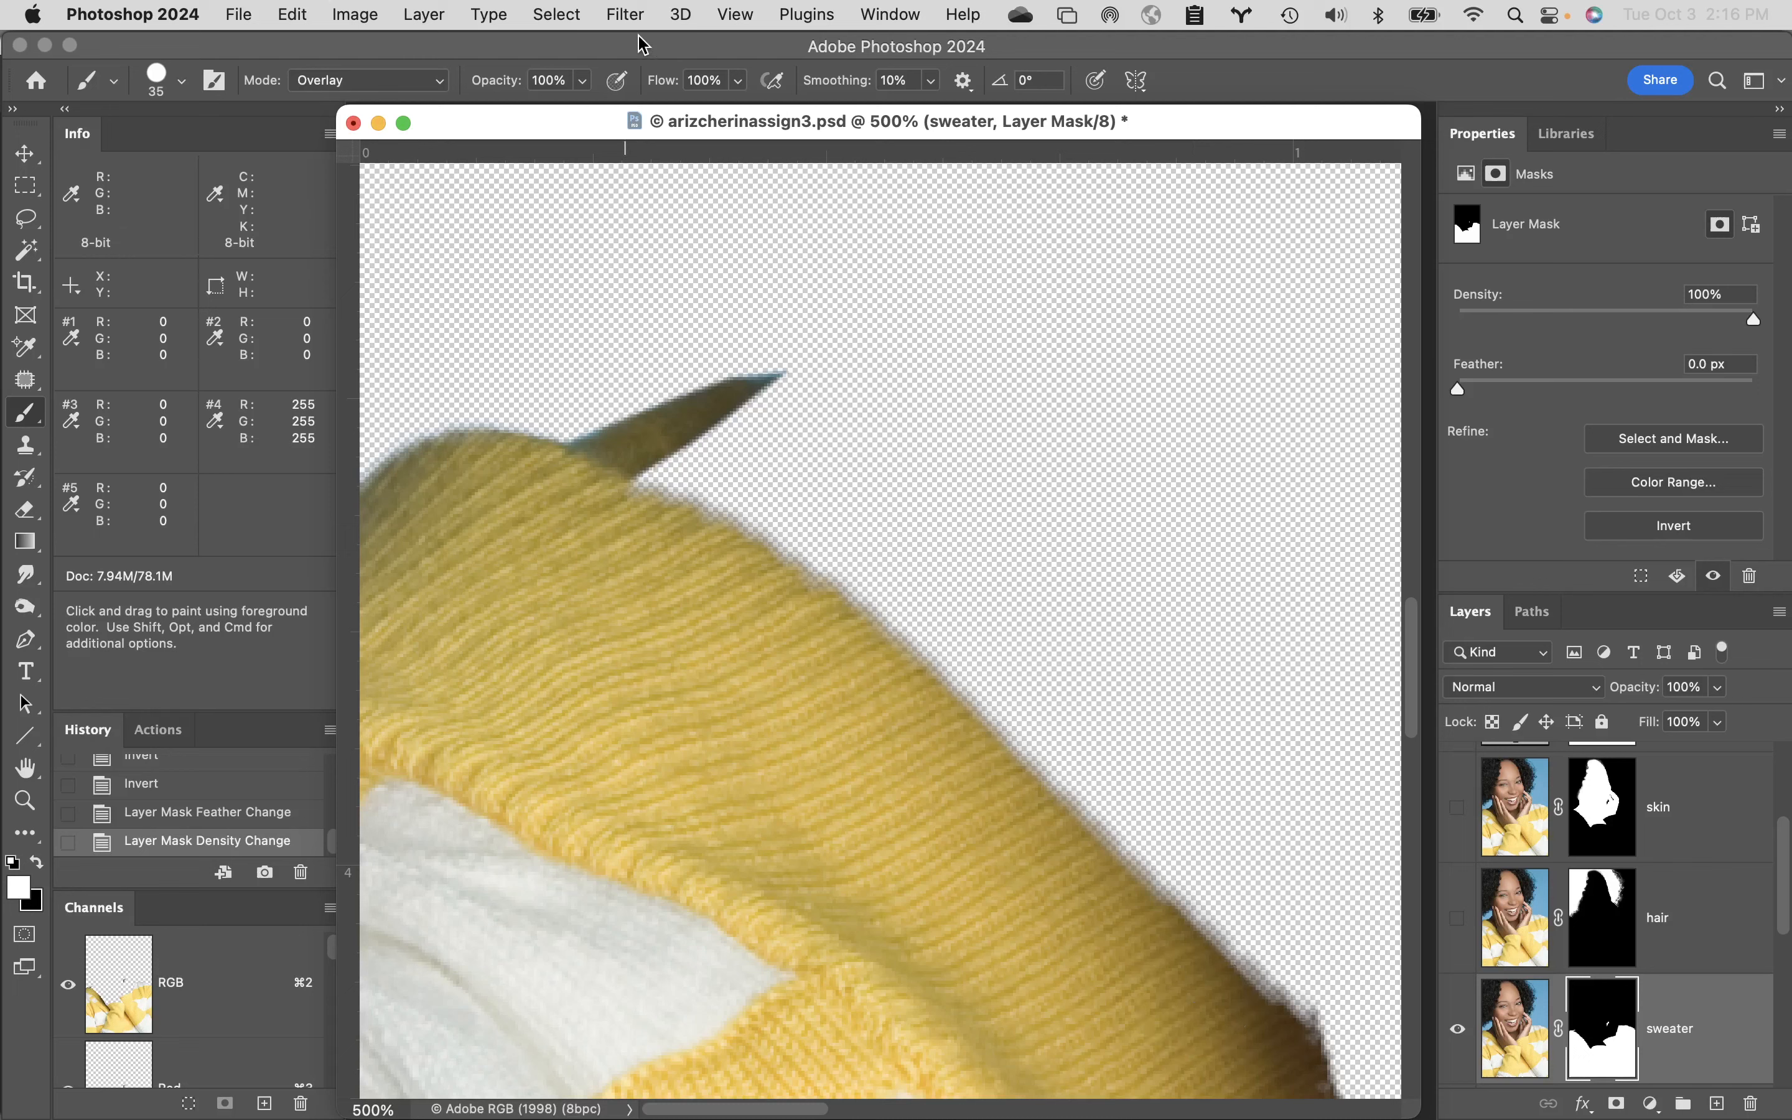
- Reduce the brush flow to 3%, try a stroke along the upper part of the collar edge, and undo it
{"action": "left_click_drag", "start_coordinate": [665, 81], "coordinate": [600, 105]}
{"action": "left_click_drag", "start_coordinate": [675, 81], "coordinate": [664, 85]}
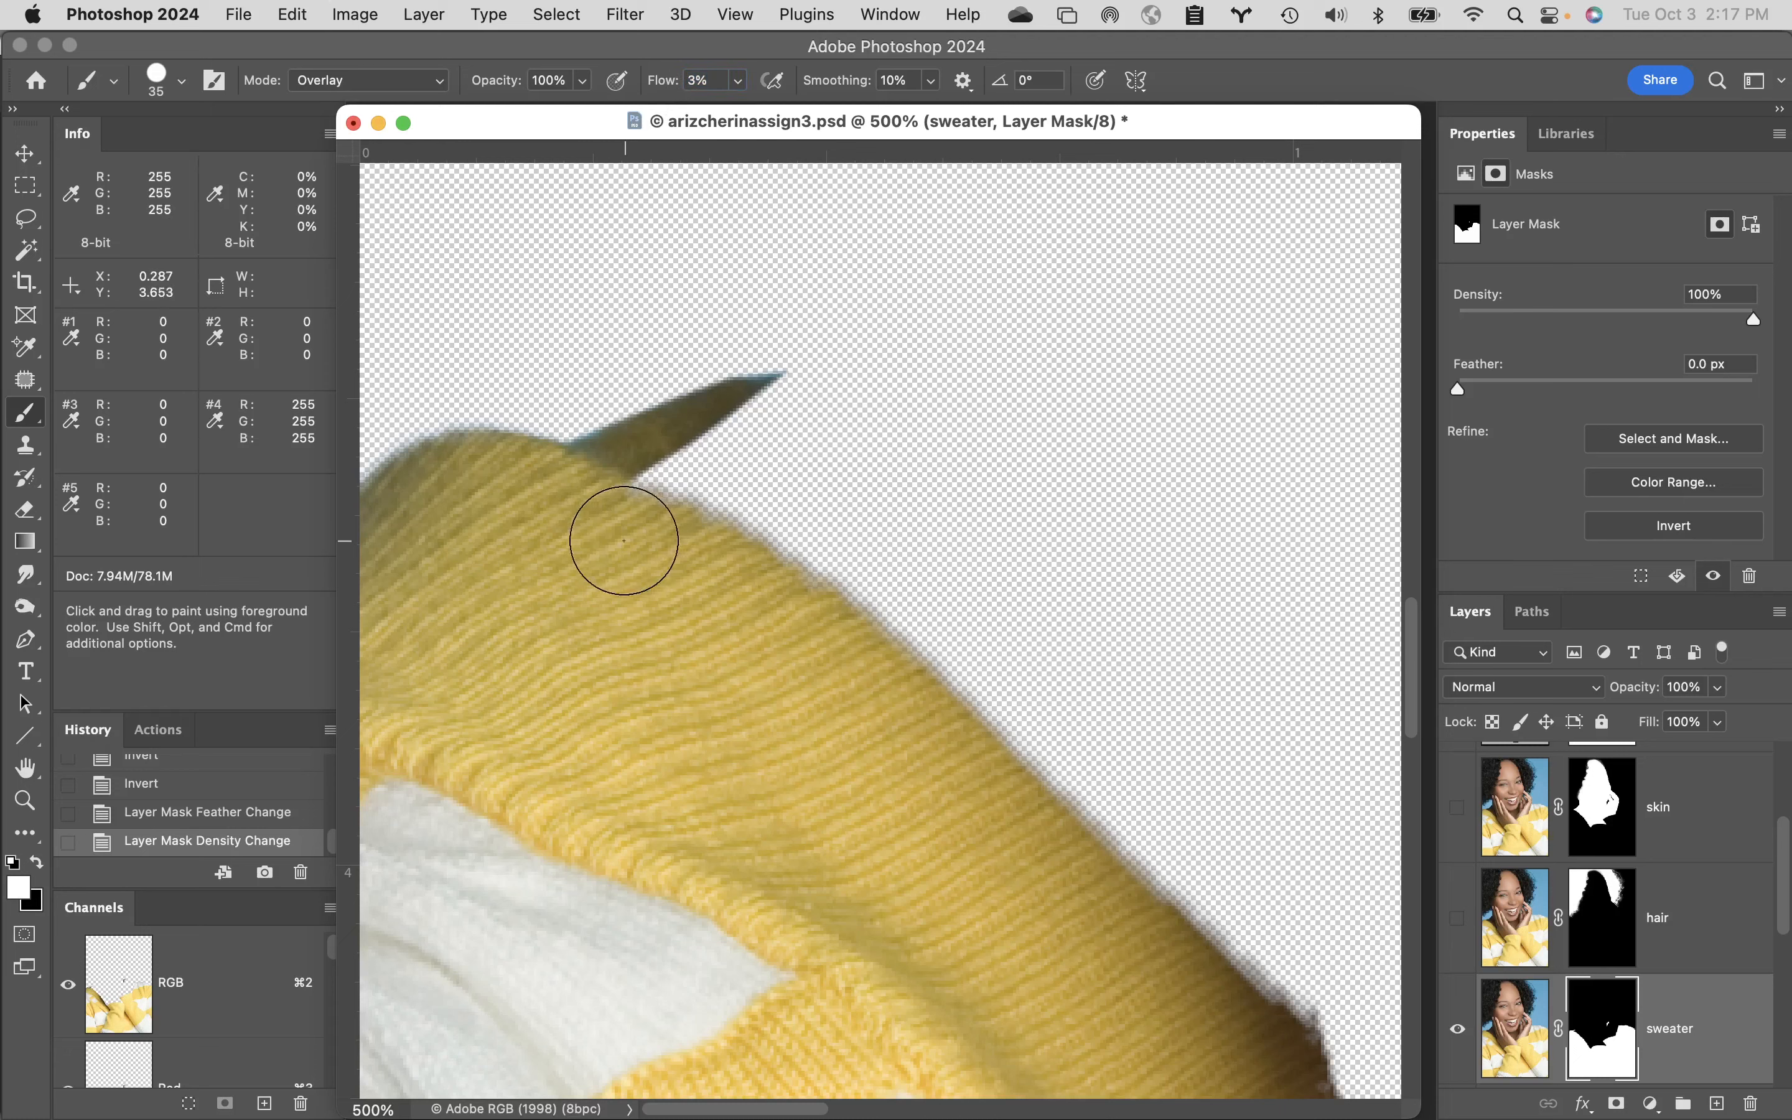
{"action": "mouse_move", "coordinate": [651, 529]}
{"action": "left_mouse_down"}
{"action": "mouse_move", "coordinate": [744, 501]}
{"action": "mouse_move", "coordinate": [742, 525]}
{"action": "mouse_move", "coordinate": [718, 522]}
{"action": "mouse_move", "coordinate": [804, 572]}
{"action": "mouse_move", "coordinate": [1114, 872]}
{"action": "mouse_move", "coordinate": [1010, 678]}
{"action": "mouse_move", "coordinate": [926, 615]}
{"action": "left_mouse_up"}
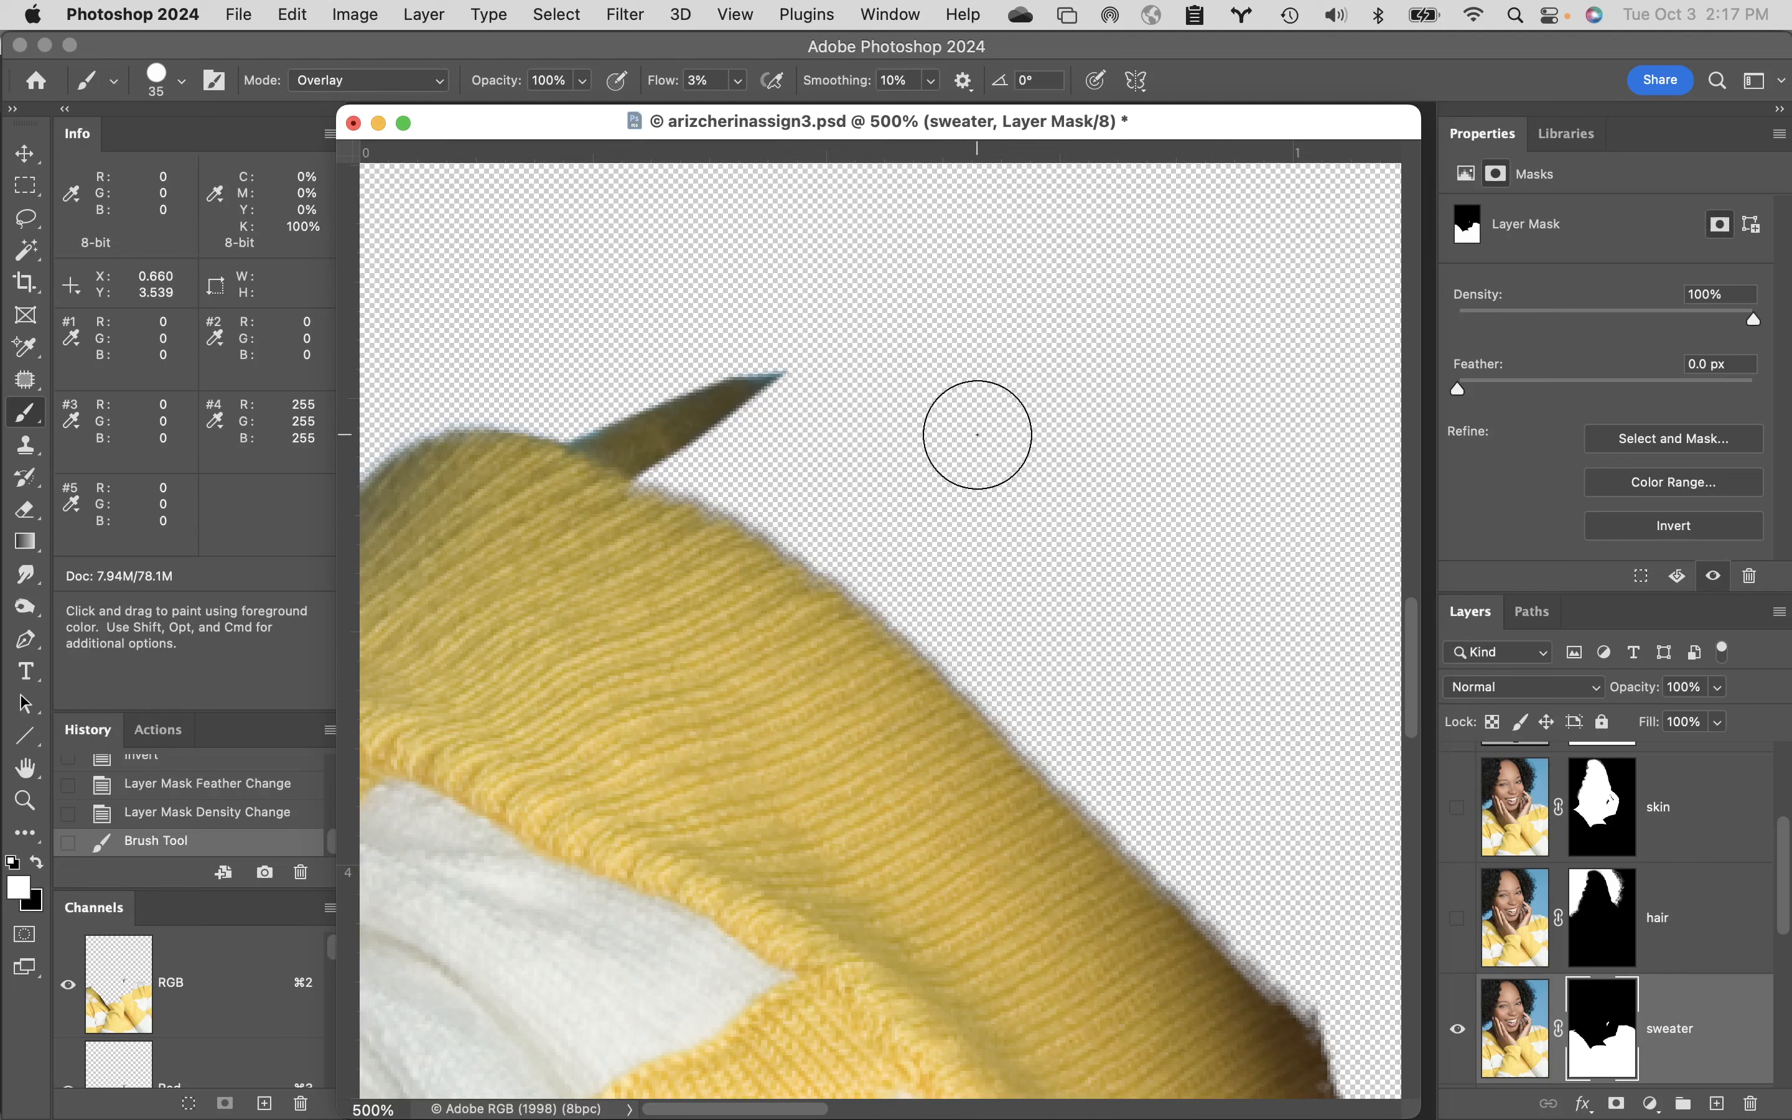
{"action": "key", "text": "super+z"}
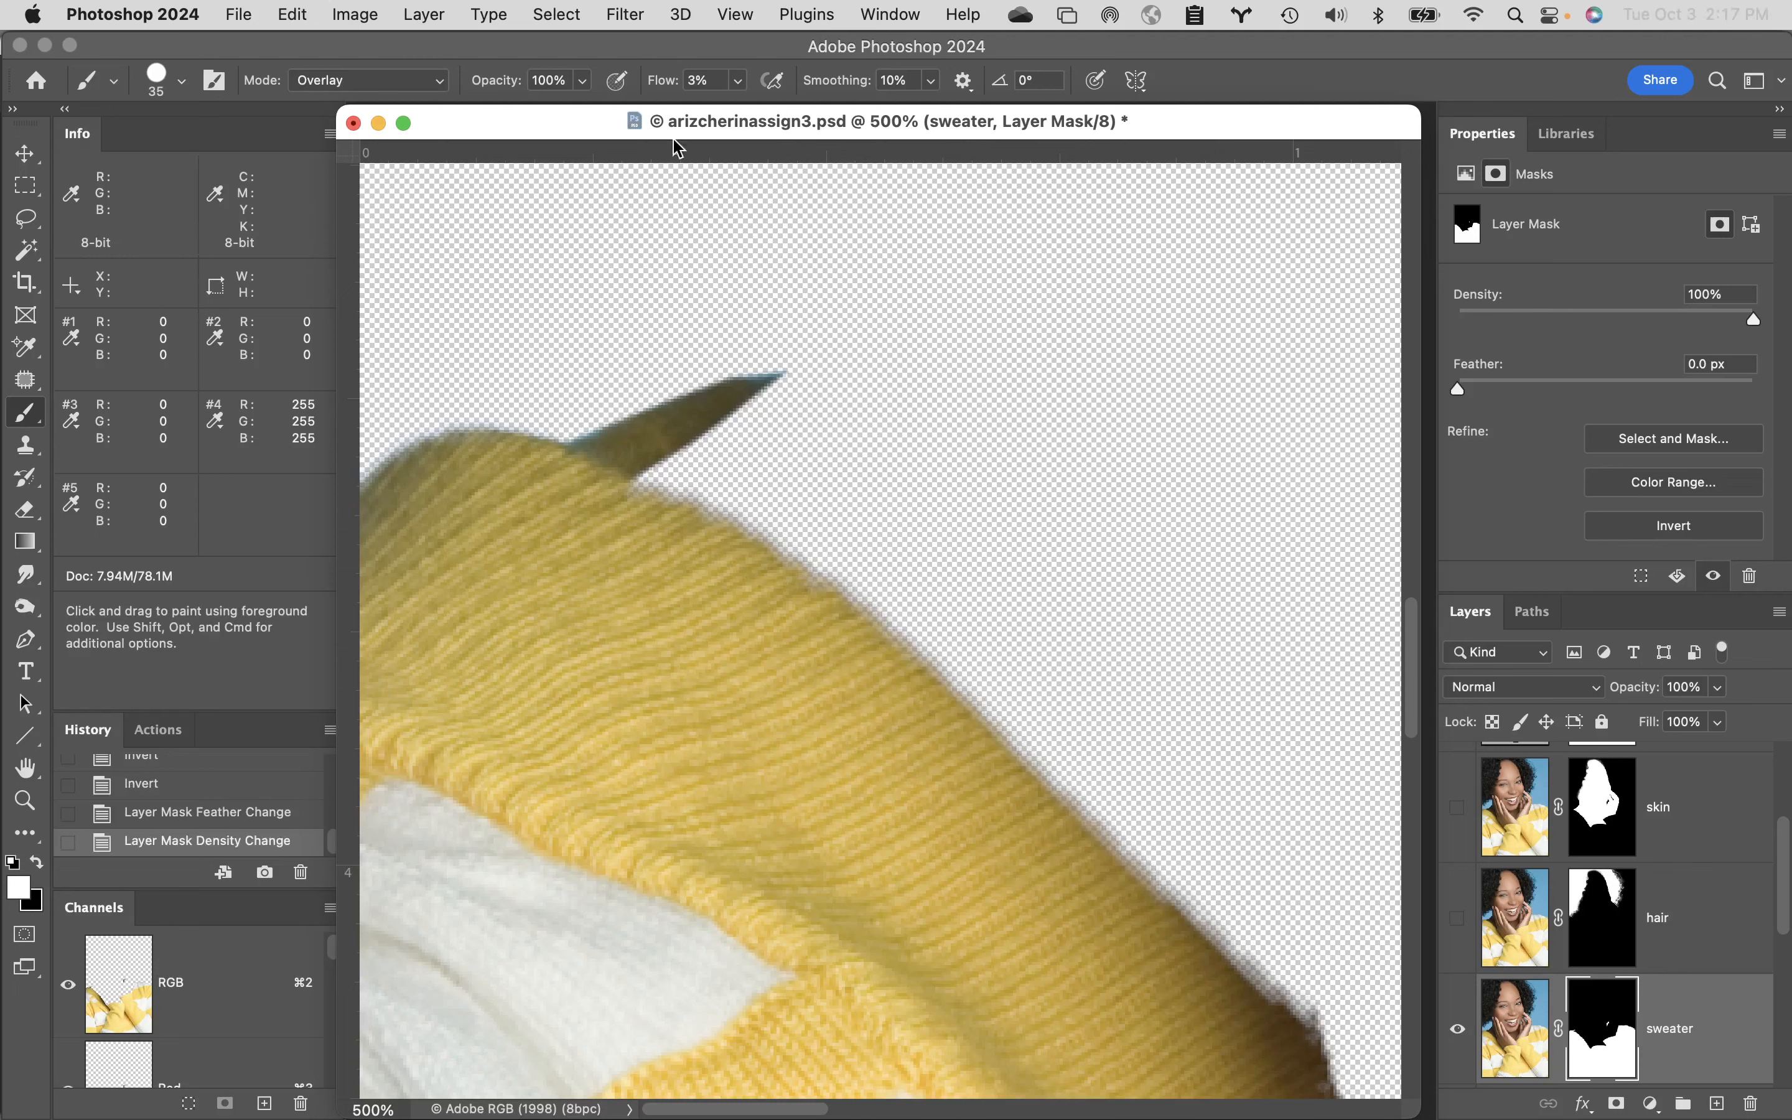
- Raise the brush flow to 12%, try a stroke along the collar's outer edge, and undo it
{"action": "left_click_drag", "start_coordinate": [665, 82], "coordinate": [672, 86]}
{"action": "mouse_move", "coordinate": [667, 500]}
{"action": "left_mouse_down"}
{"action": "mouse_move", "coordinate": [876, 661]}
{"action": "mouse_move", "coordinate": [1091, 900]}
{"action": "mouse_move", "coordinate": [1111, 948]}
{"action": "left_mouse_up"}
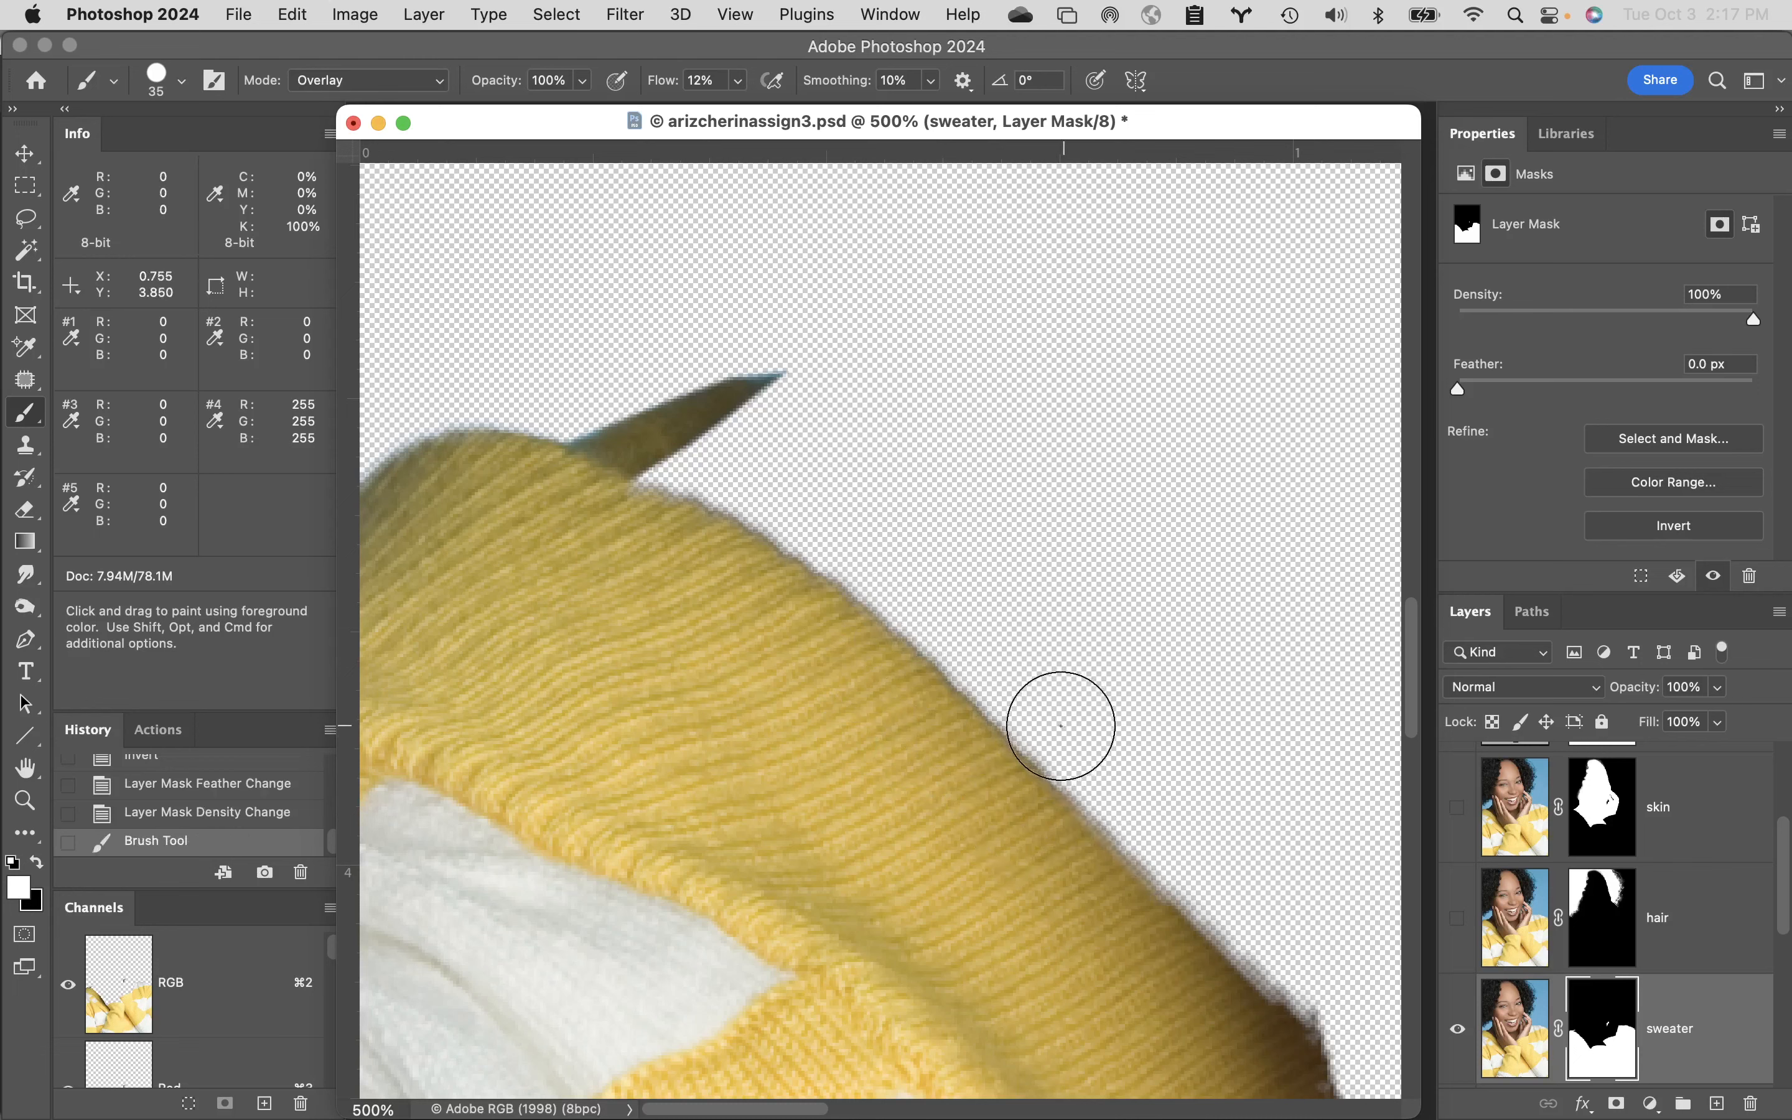
{"action": "key", "text": "super+z"}
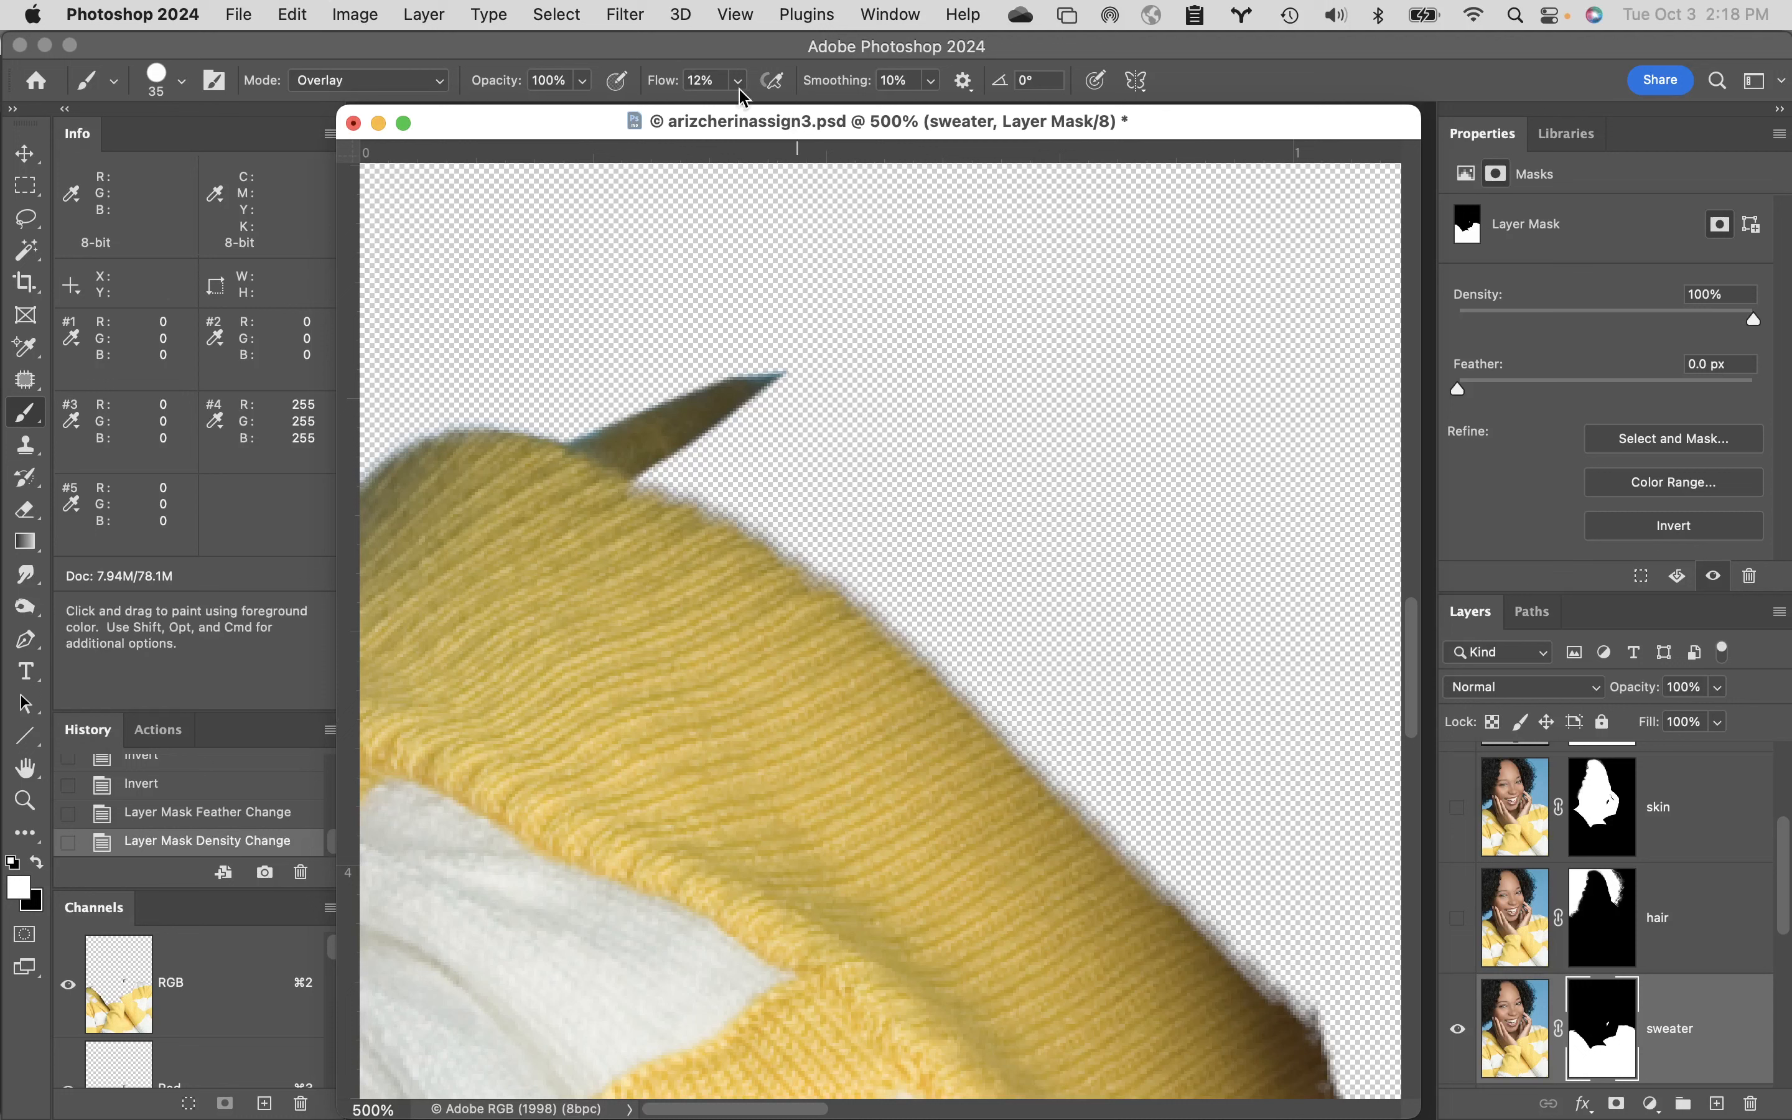
- Reduce the brush flow to 9% and paint white in Overlay mode along the collar's outer edge on the sweater mask
{"action": "left_click_drag", "start_coordinate": [678, 79], "coordinate": [674, 87]}
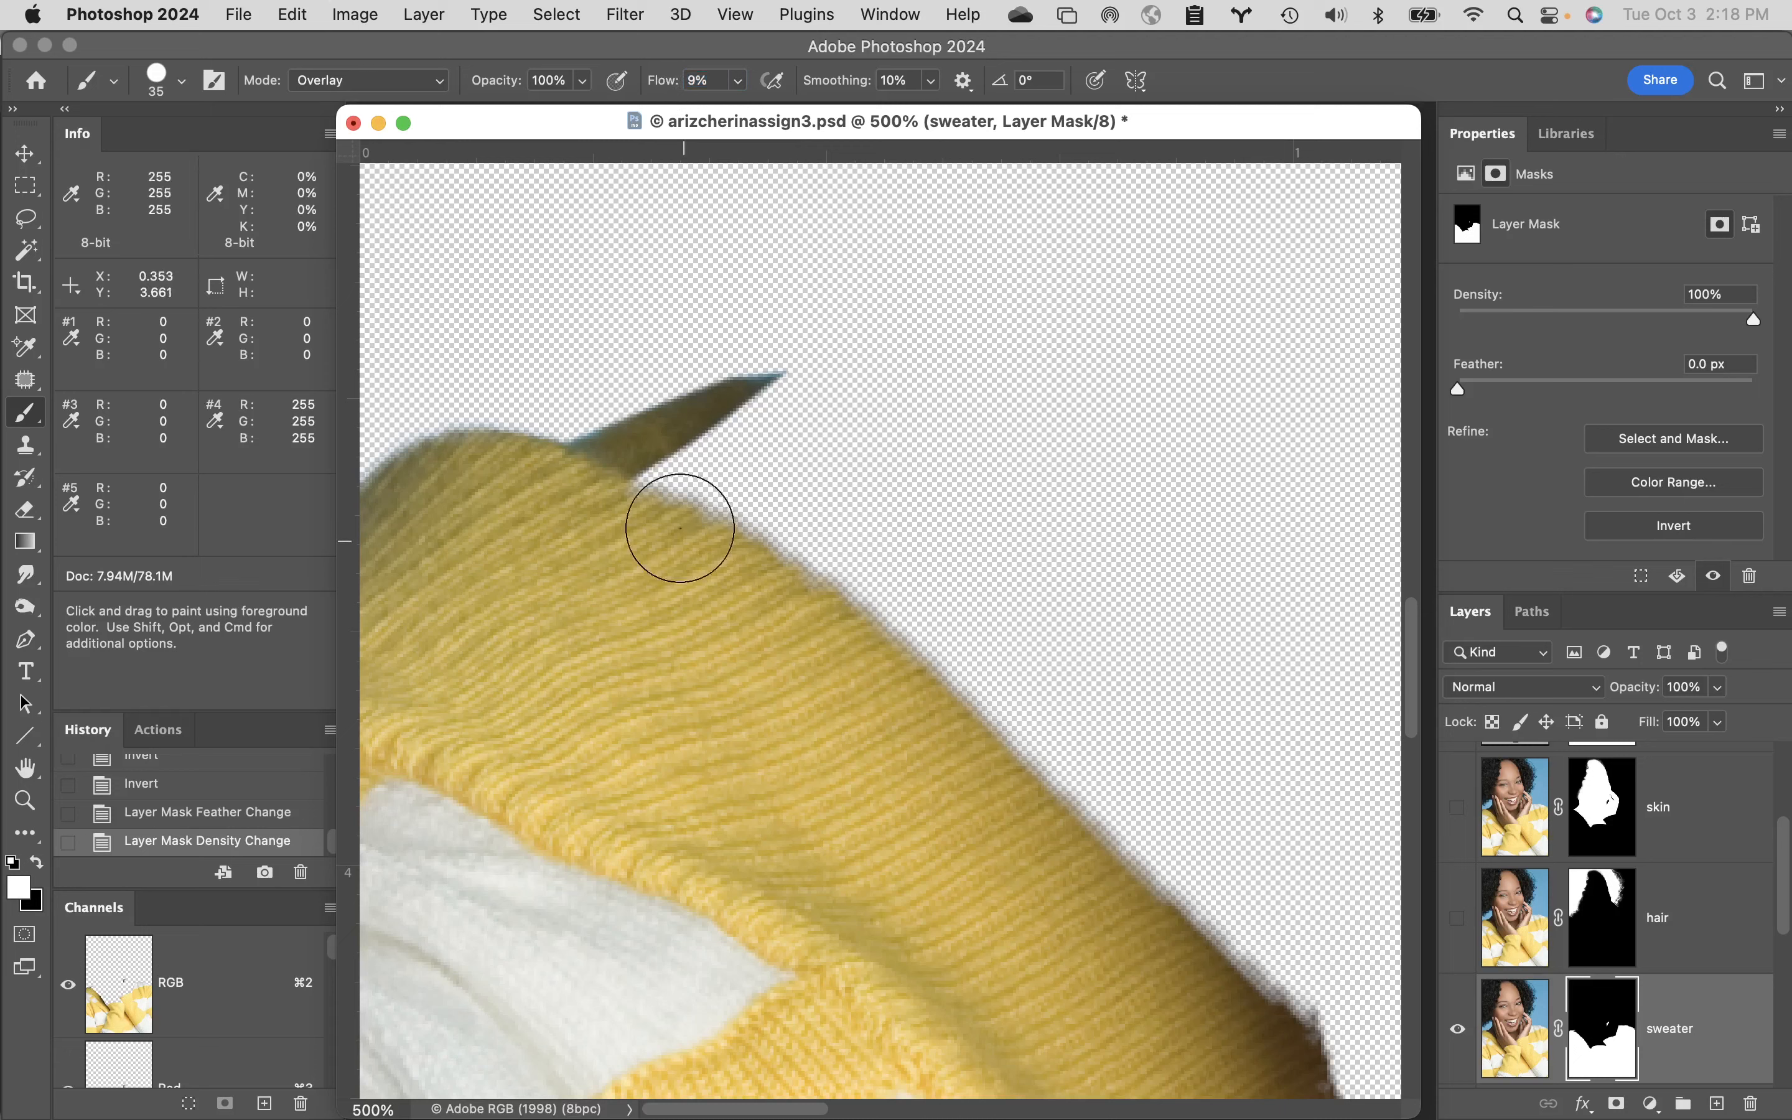
{"action": "mouse_move", "coordinate": [904, 654]}
{"action": "left_mouse_down"}
{"action": "mouse_move", "coordinate": [1214, 990]}
{"action": "mouse_move", "coordinate": [1020, 637]}
{"action": "left_mouse_up"}
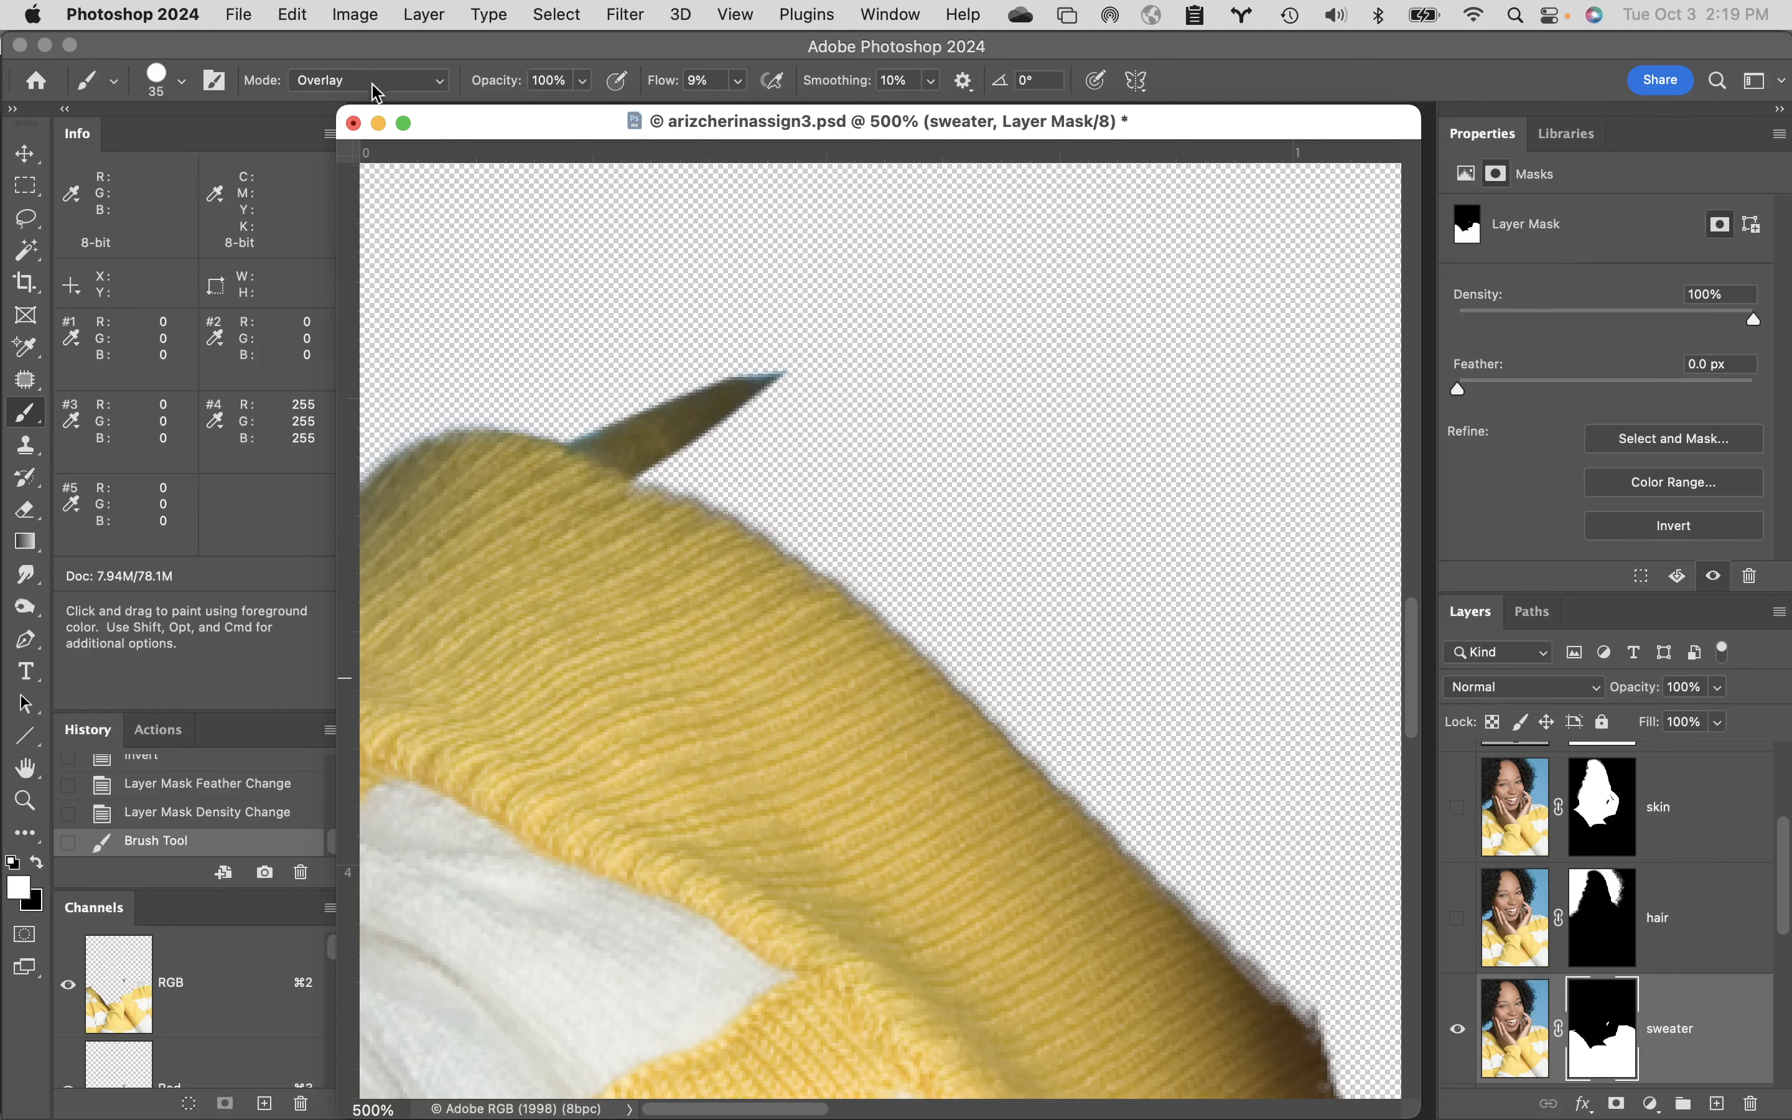
- Close the sweater mask document without saving, and switch to Adobe Bridge to return to the Week 4 Turnin folder
{"action": "left_click", "coordinate": [354, 124]}
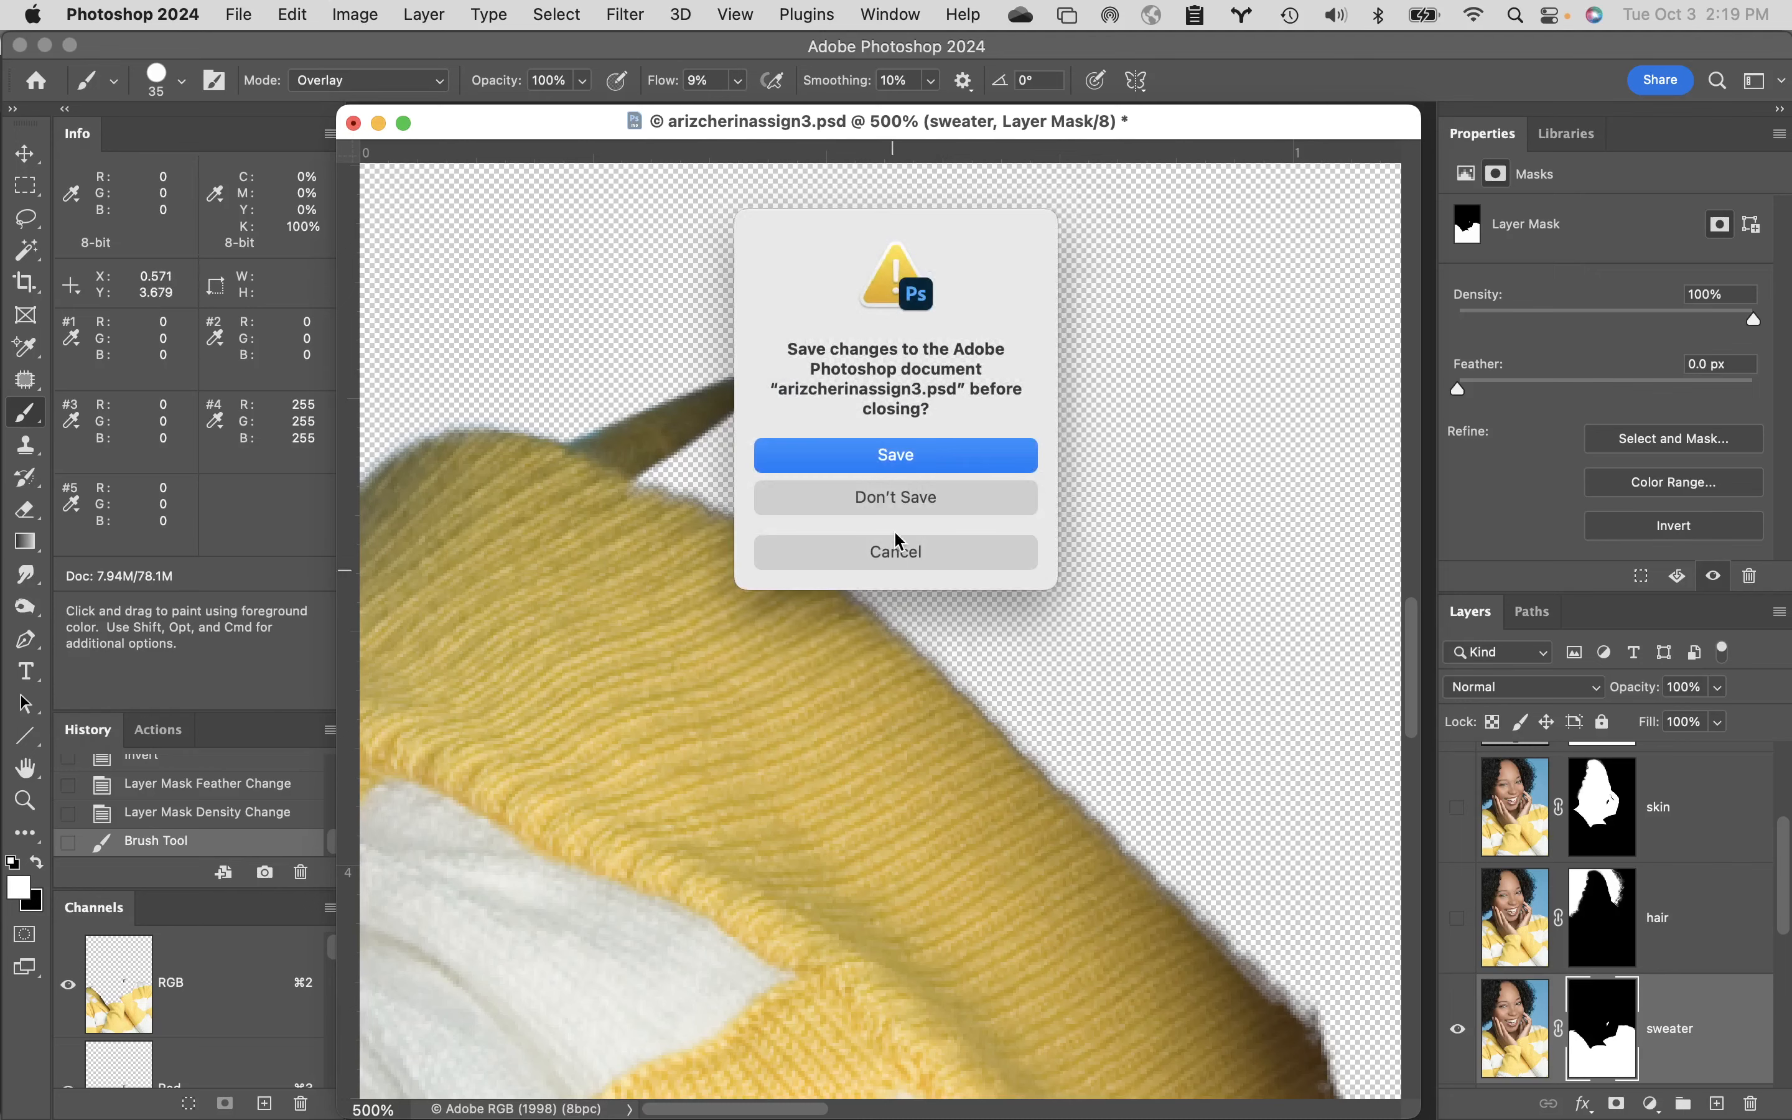
{"action": "left_click", "coordinate": [927, 506]}
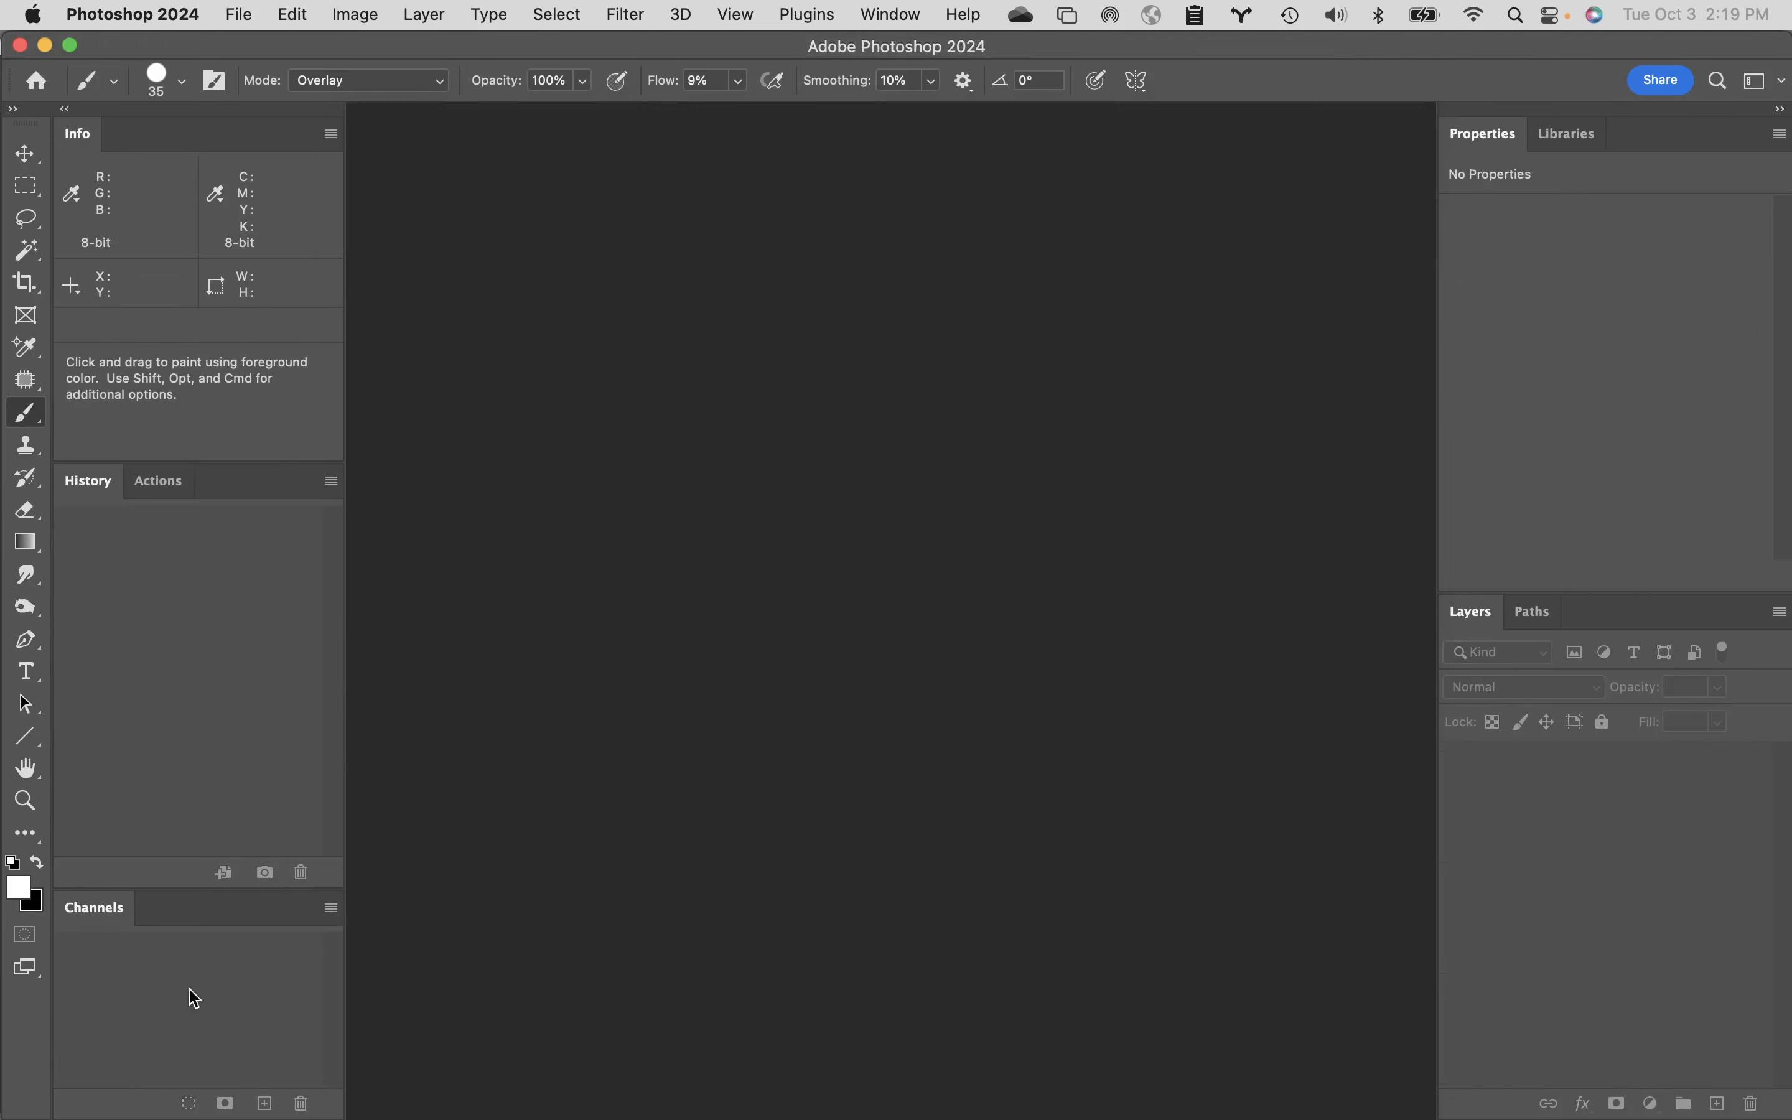
{"action": "mouse_move", "coordinate": [201, 1115]}
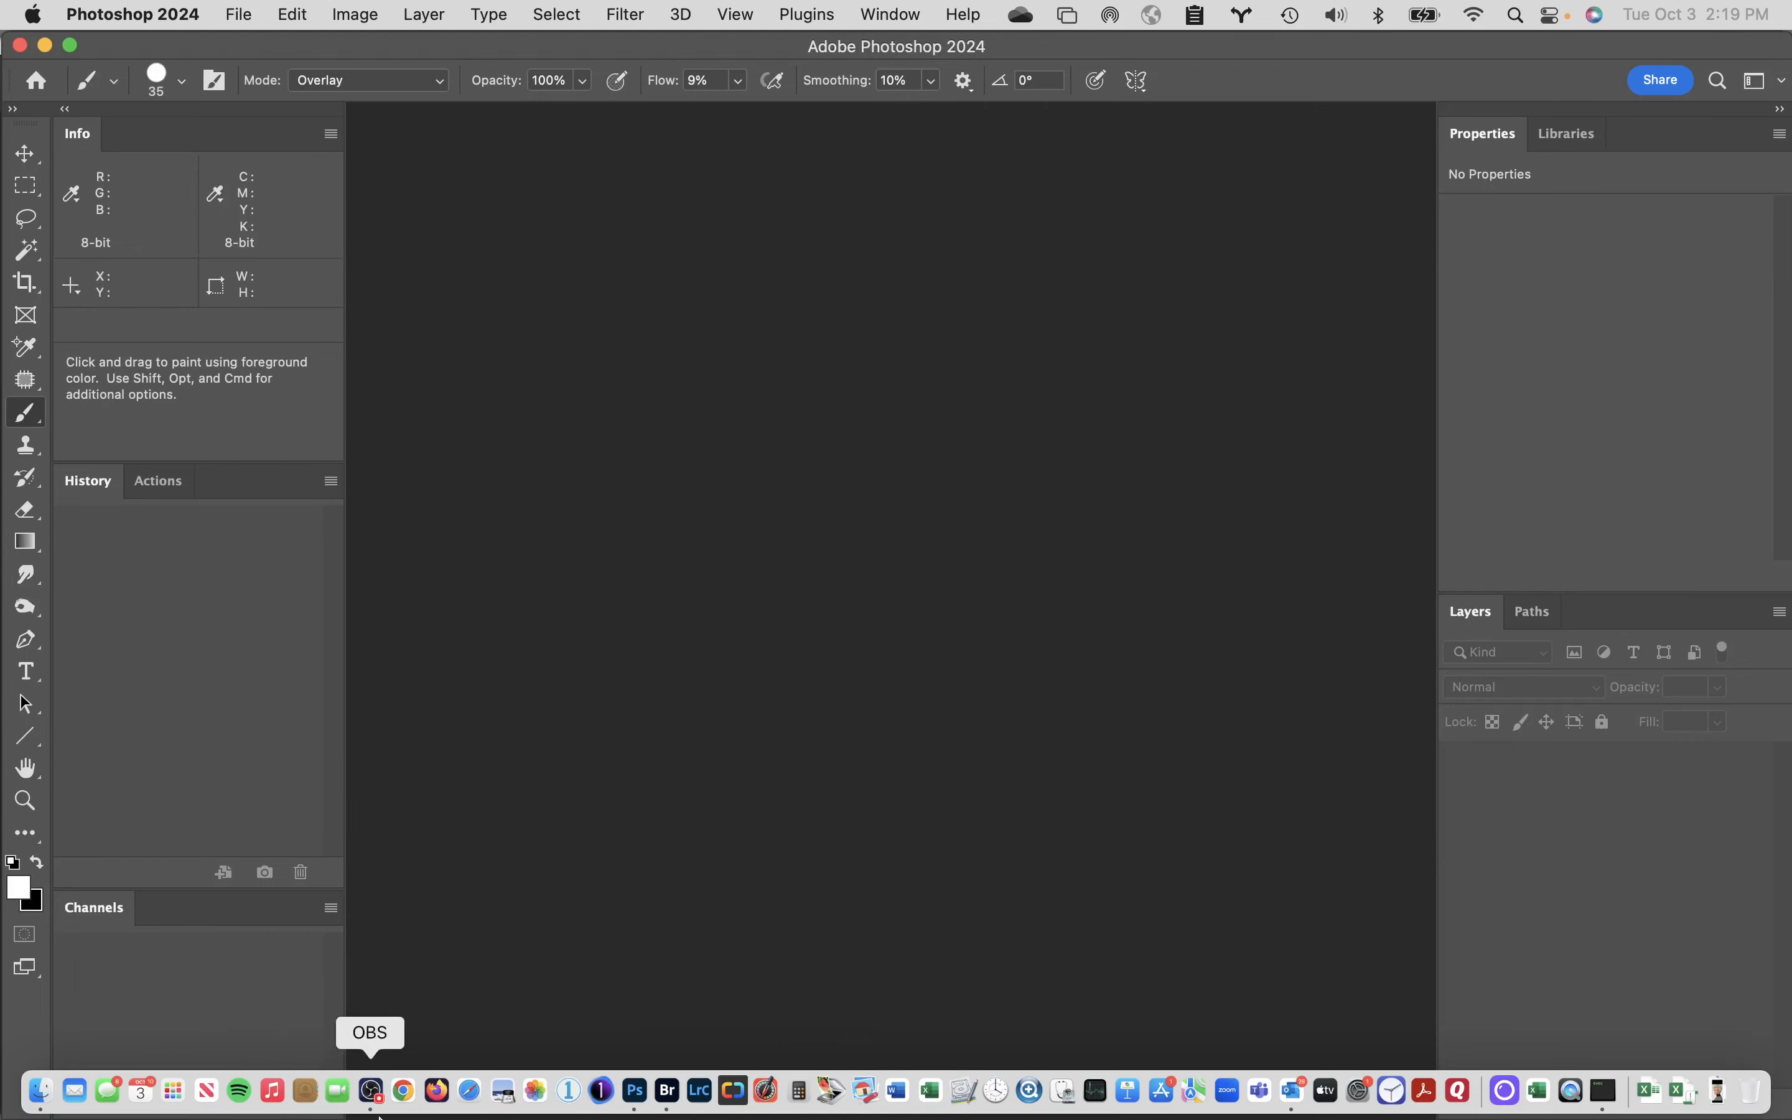
{"action": "left_click", "coordinate": [670, 1095]}
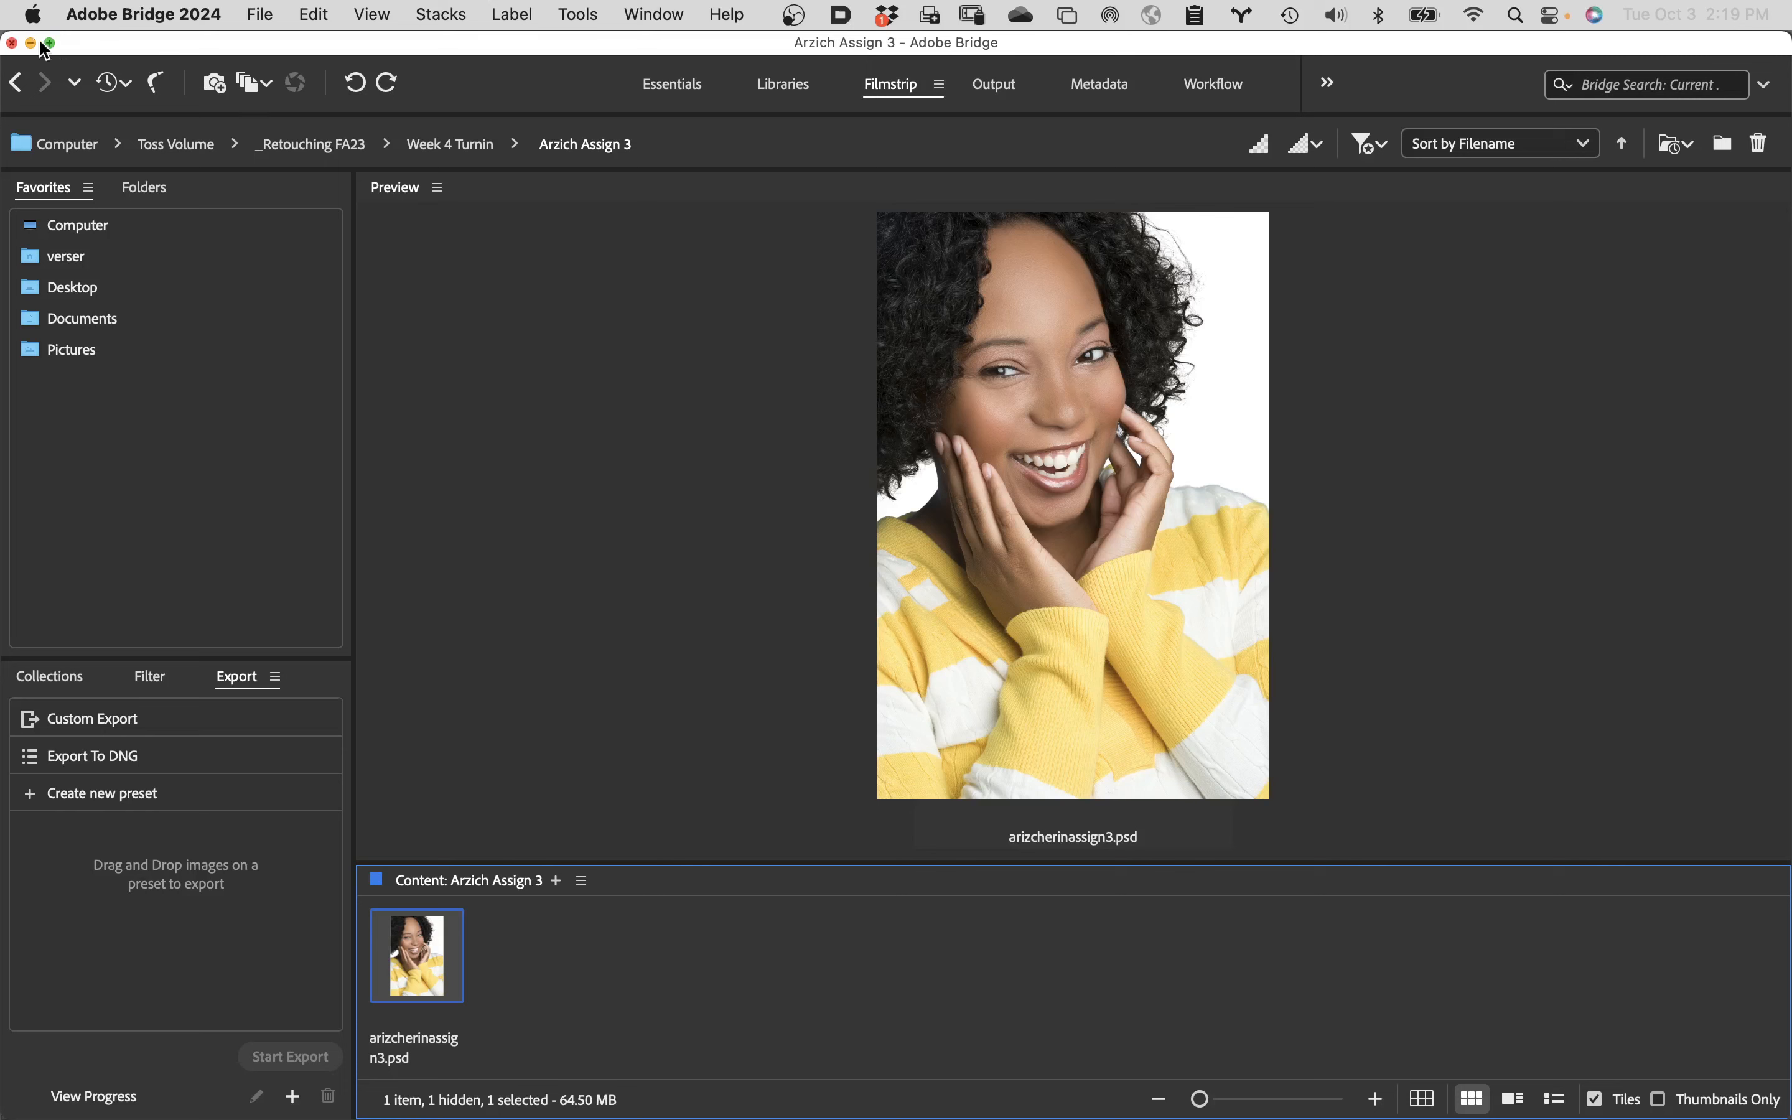
{"action": "left_click", "coordinate": [14, 83]}
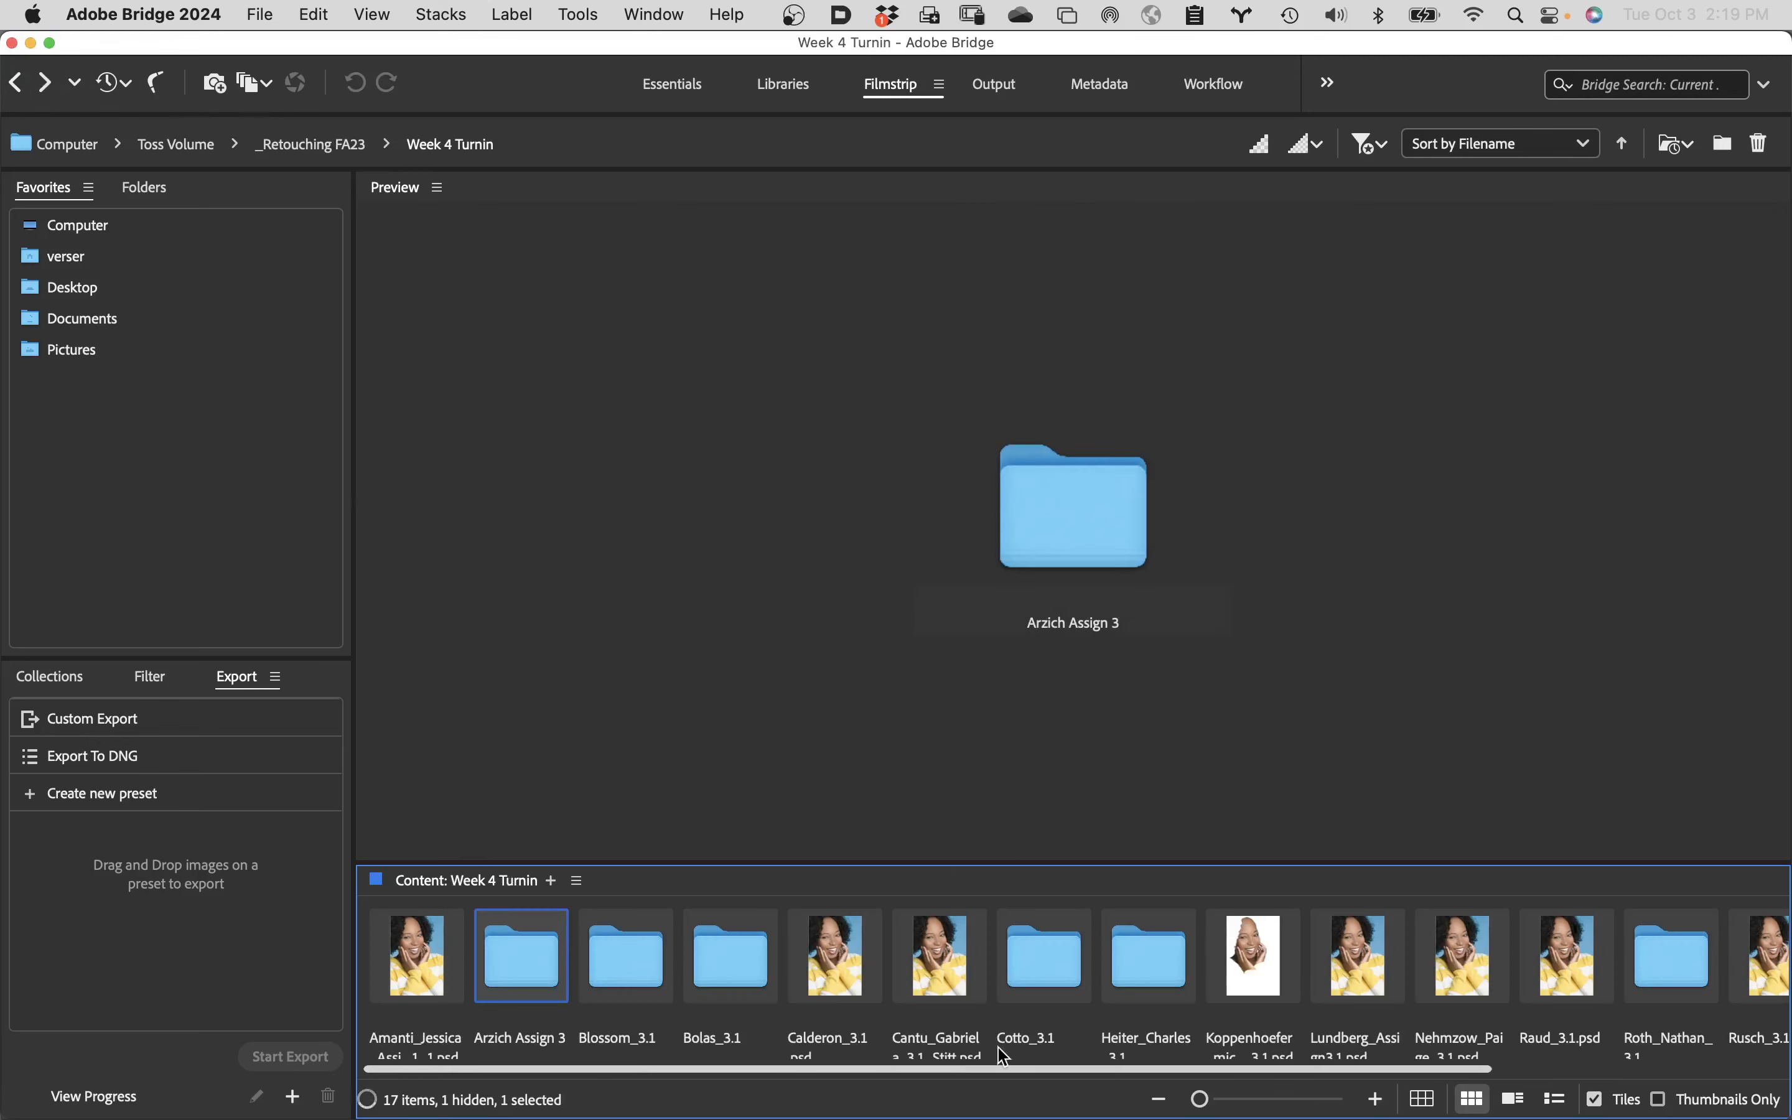
- Open the student portrait PSD that comes immediately before the last folder in Week 4 Turnin
{"action": "left_click_drag", "start_coordinate": [1071, 1072], "coordinate": [1415, 1107]}
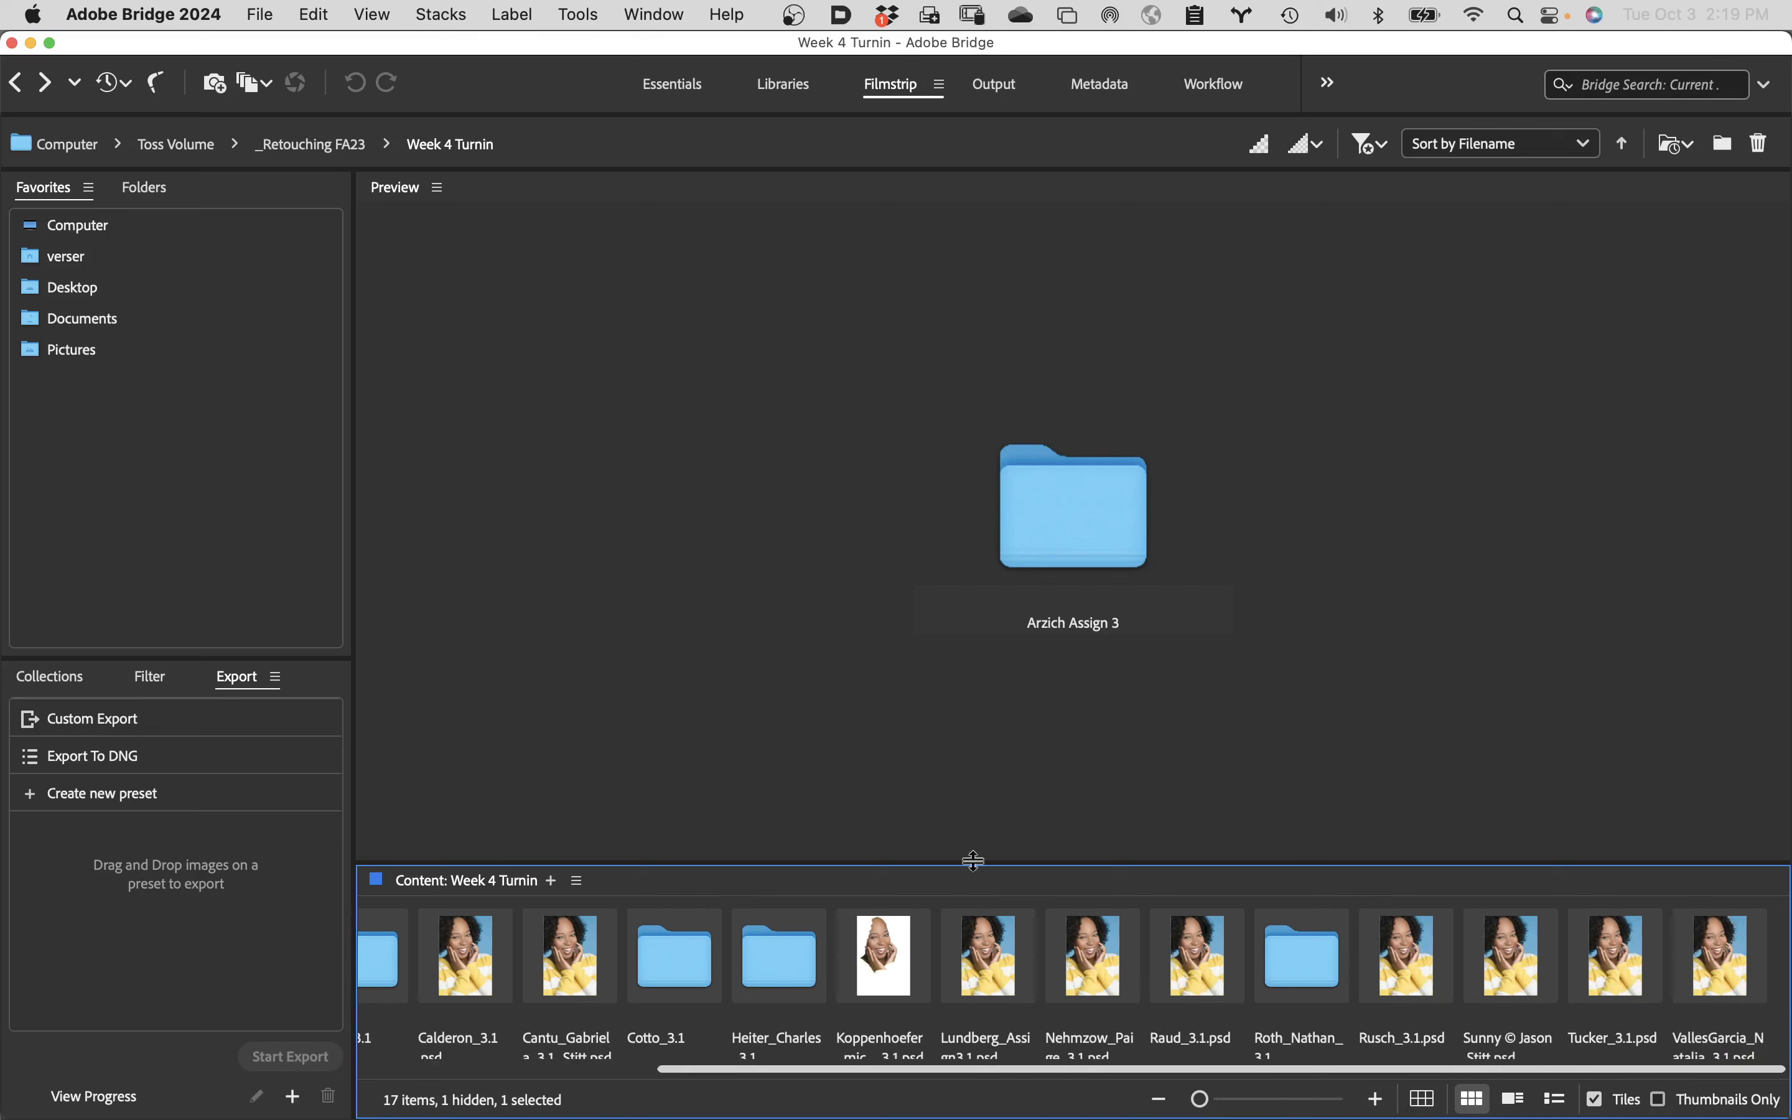
{"action": "scroll", "coordinate": [992, 1073], "scroll_direction": "left", "scroll_amount": 1}
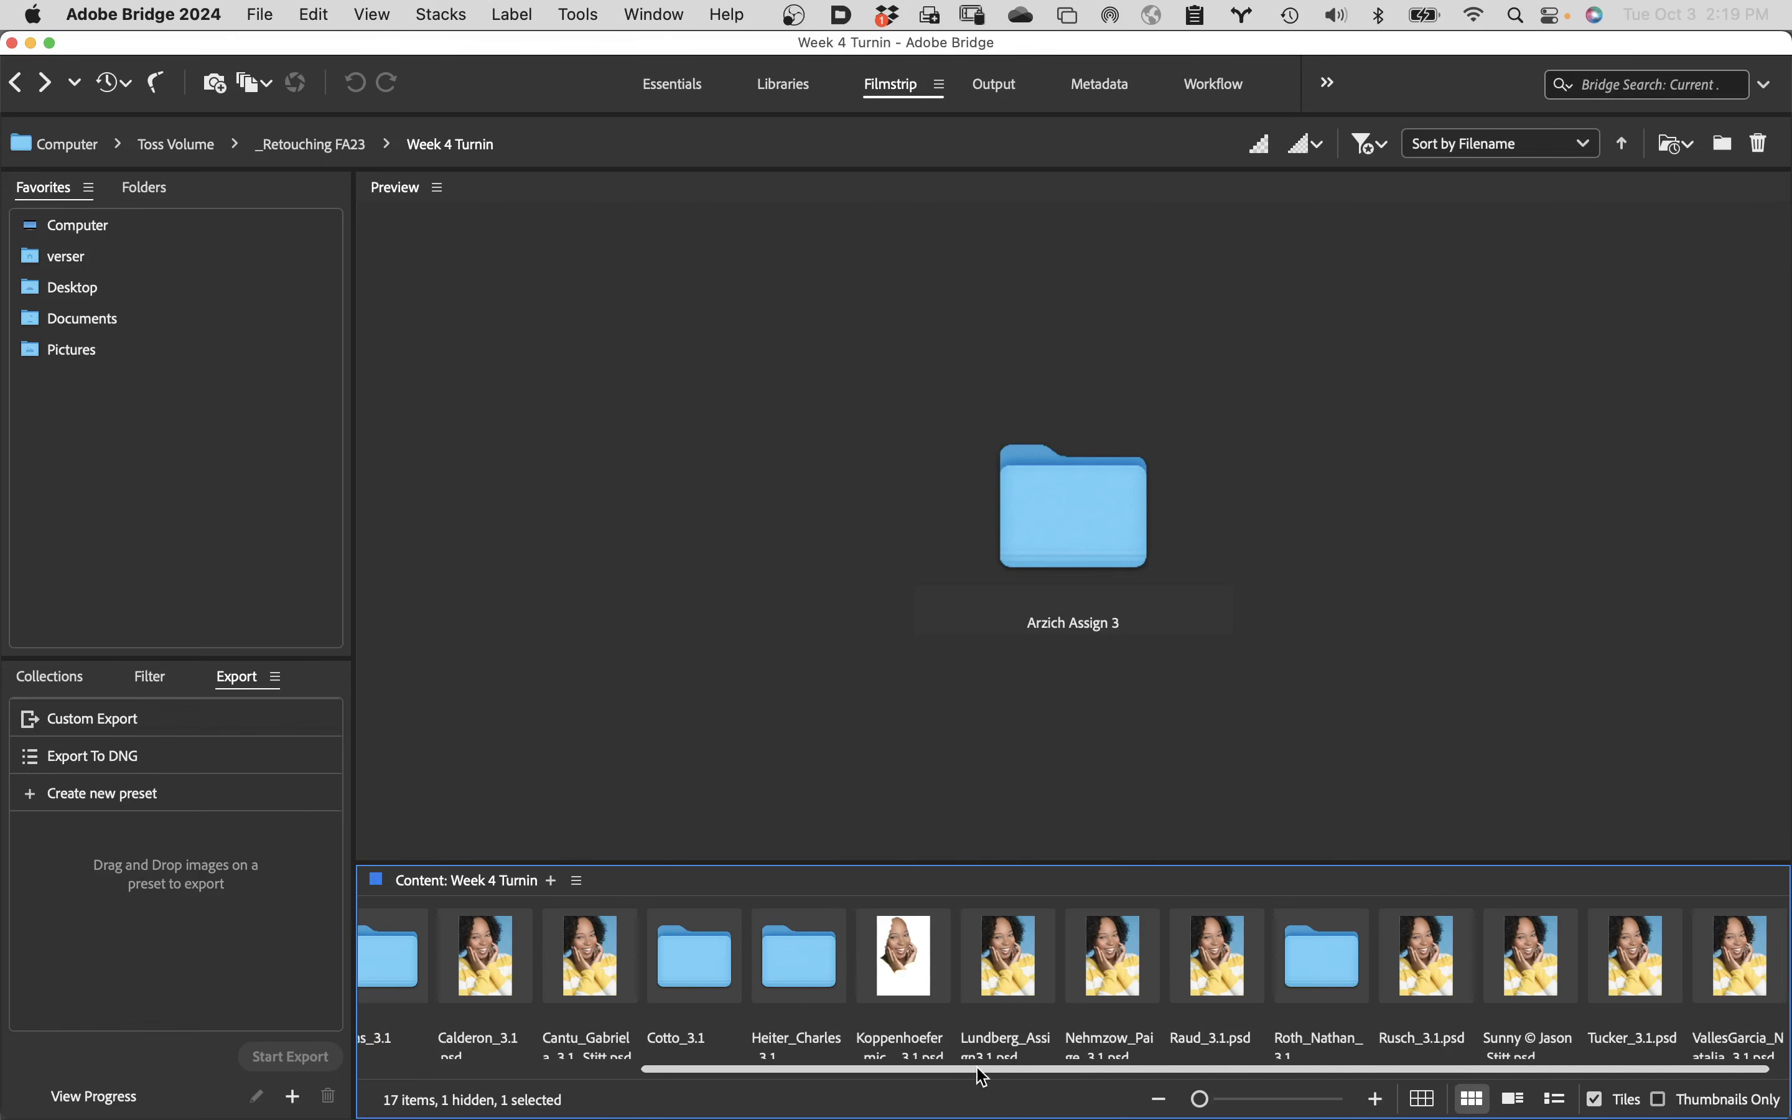
{"action": "scroll", "coordinate": [996, 1073], "scroll_direction": "right", "scroll_amount": 1}
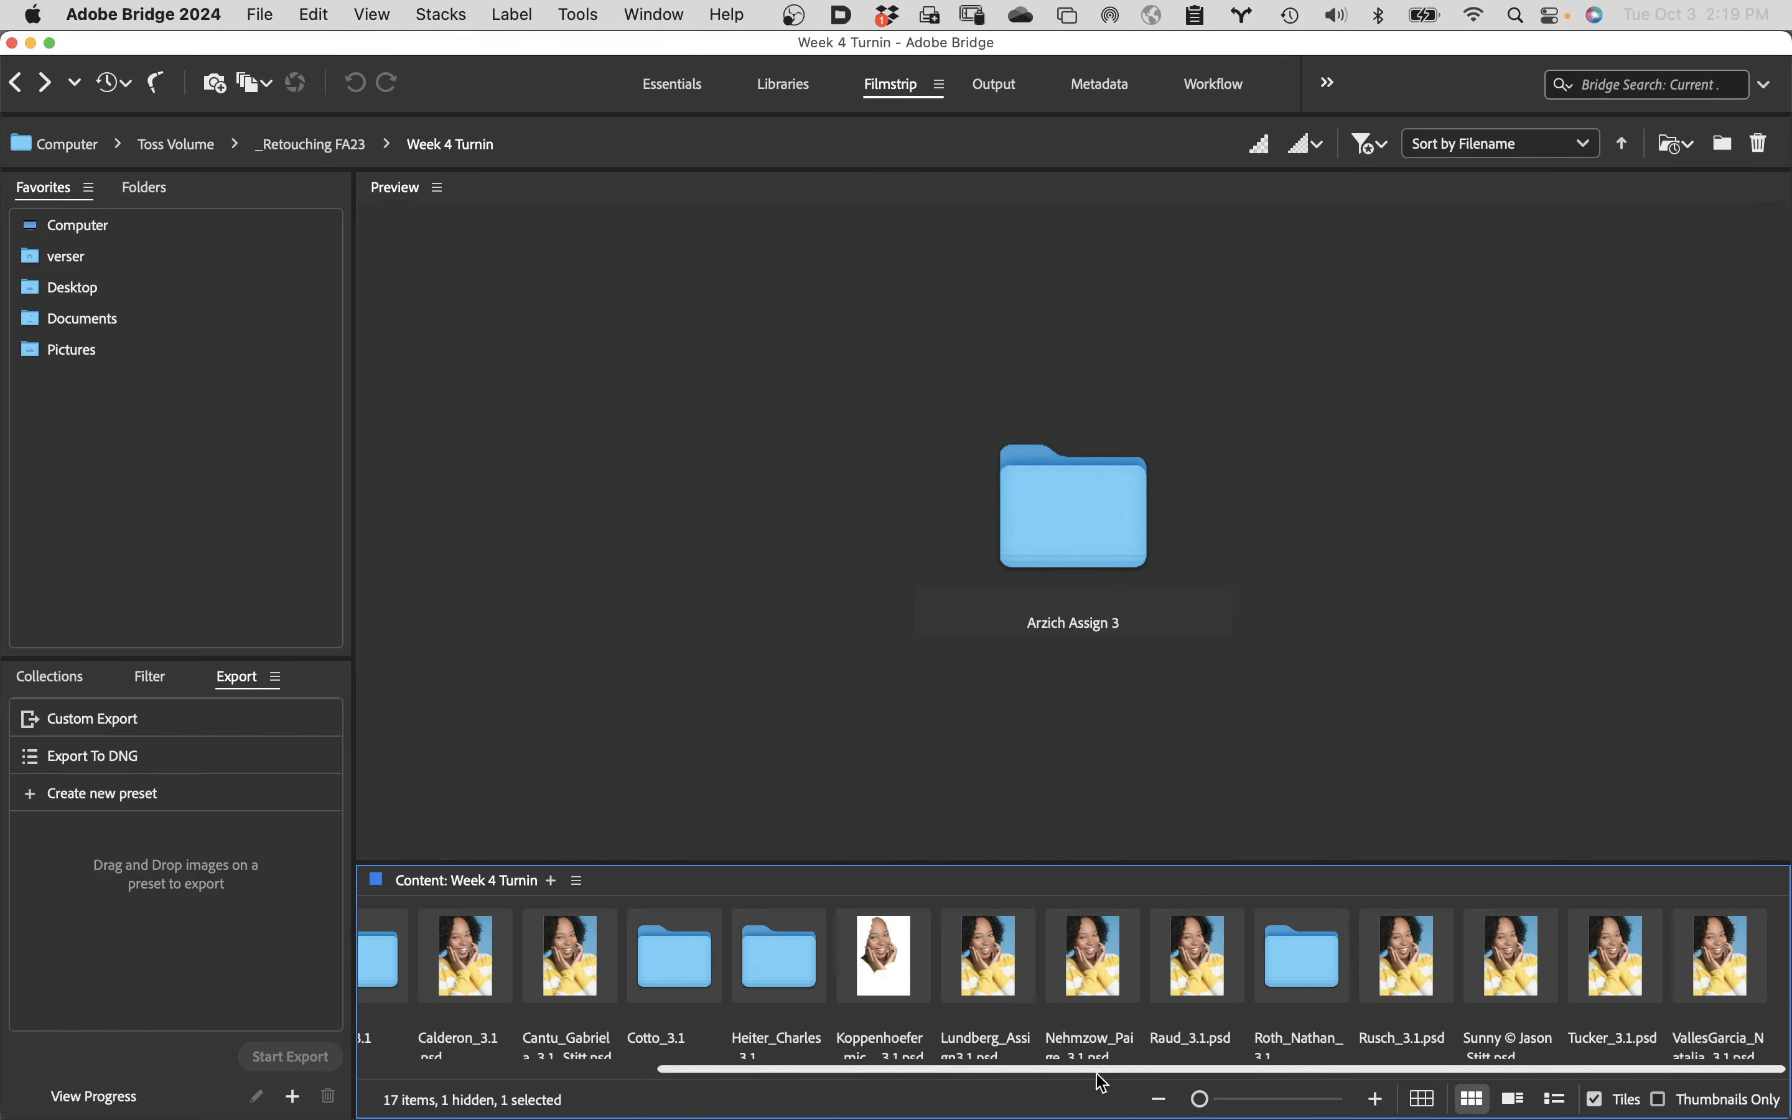
{"action": "double_click", "coordinate": [1187, 965]}
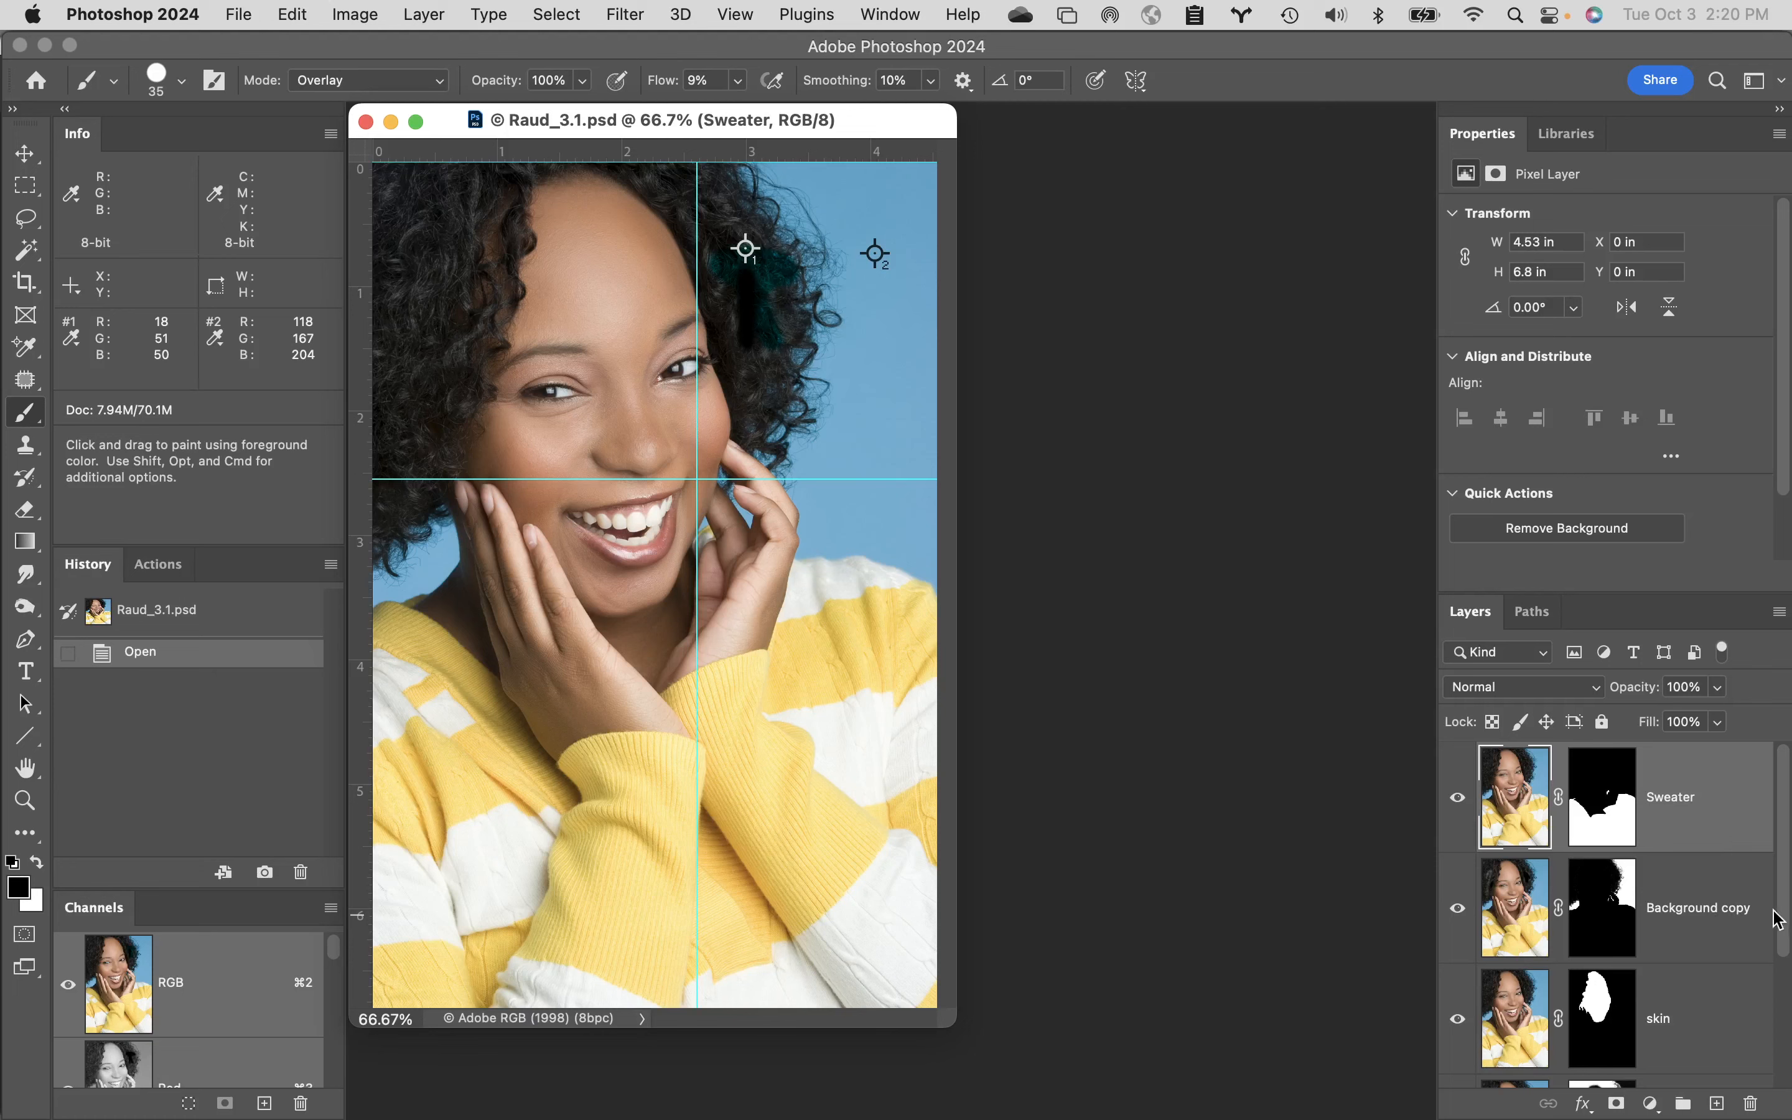
- Show only the Background copy layer without guides and magnify the hair edge to 200%
{"action": "mouse_move", "coordinate": [1783, 931]}
{"action": "left_mouse_down"}
{"action": "mouse_move", "coordinate": [1785, 1082]}
{"action": "mouse_move", "coordinate": [1789, 959]}
{"action": "left_mouse_up"}
{"action": "left_click", "coordinate": [1459, 917], "text": "alt"}
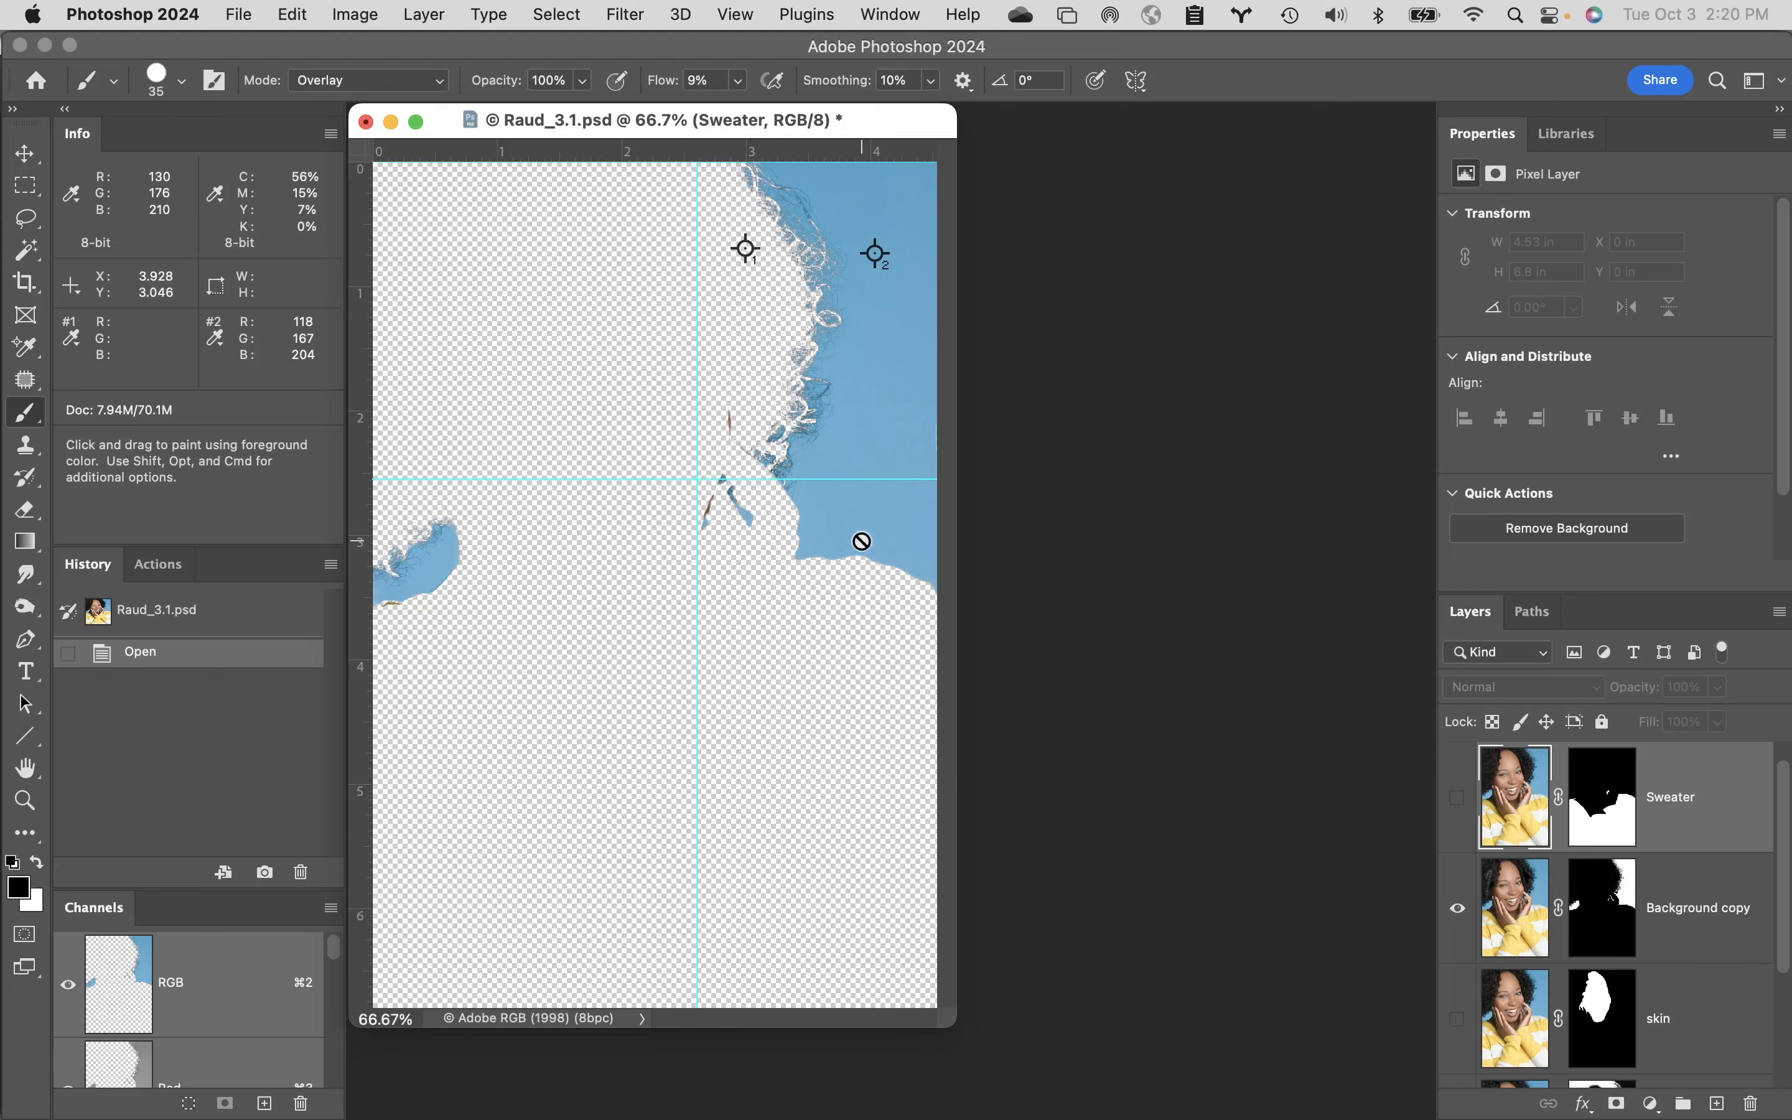
{"action": "key", "text": "super+h"}
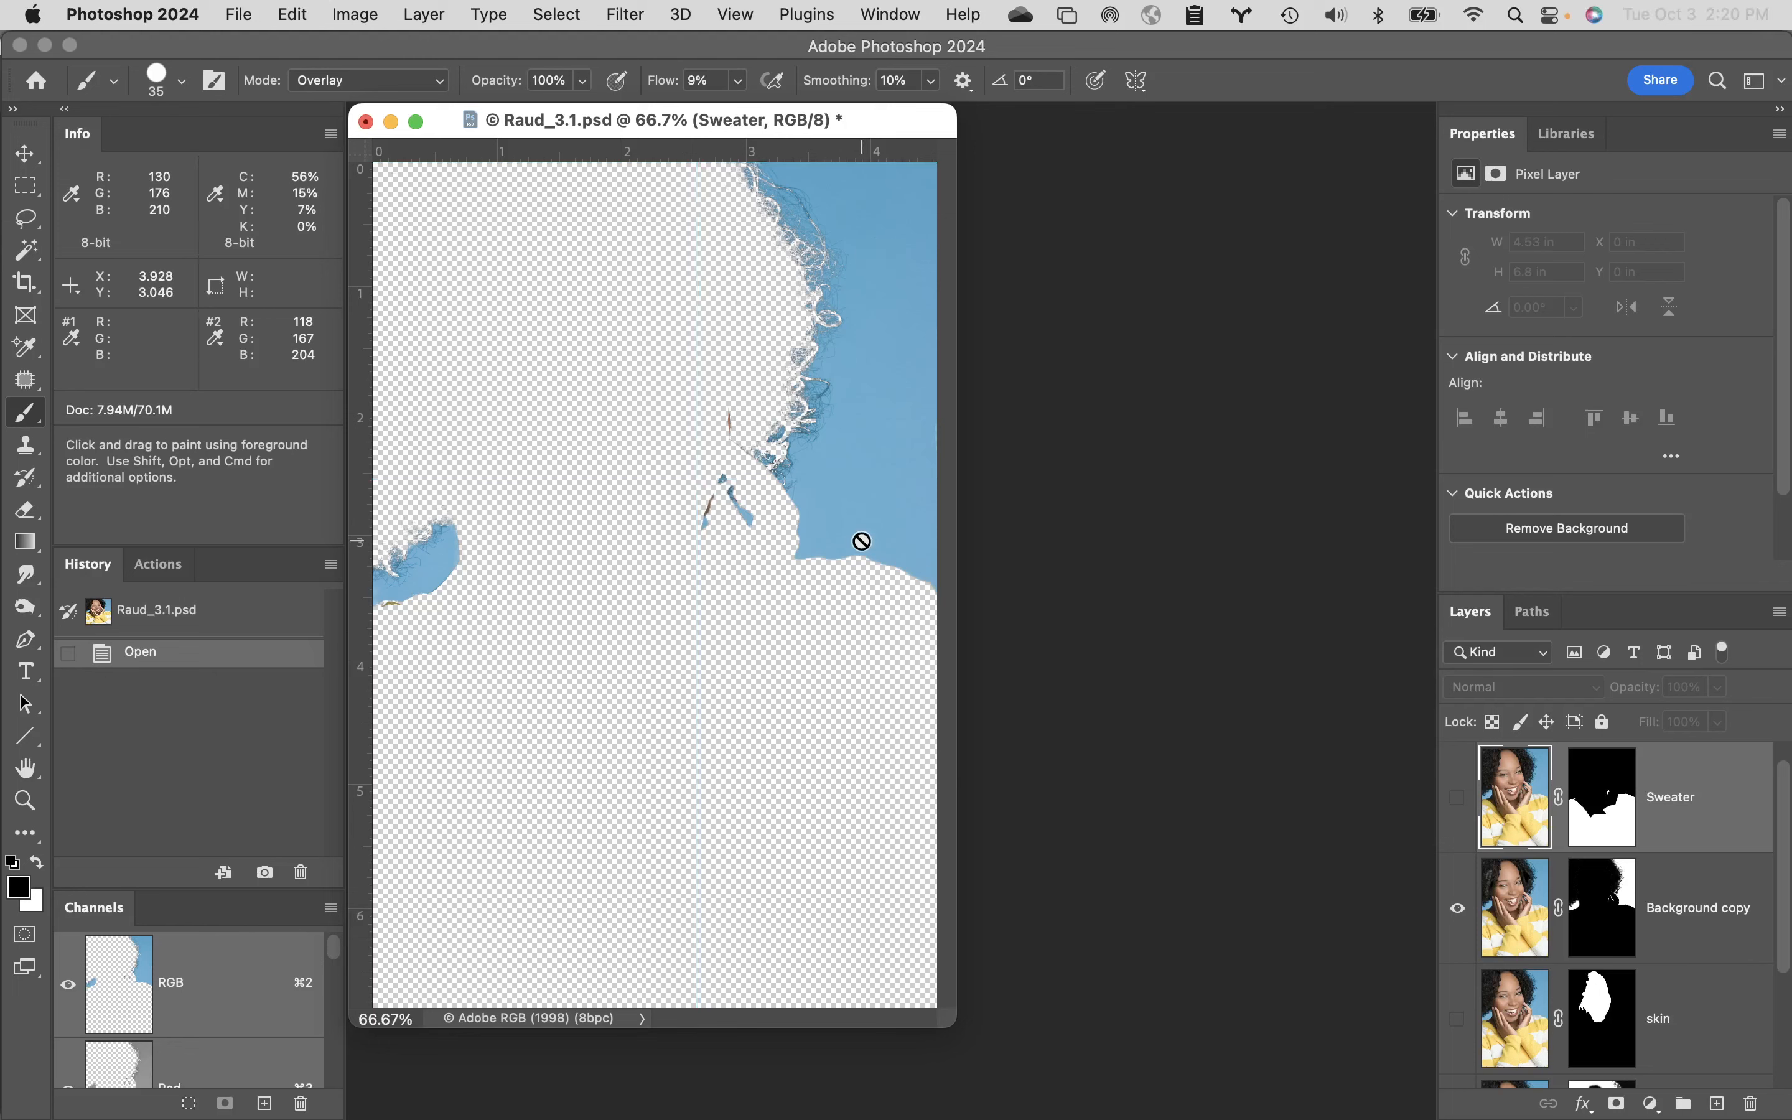
{"action": "key", "text": "super+space"}
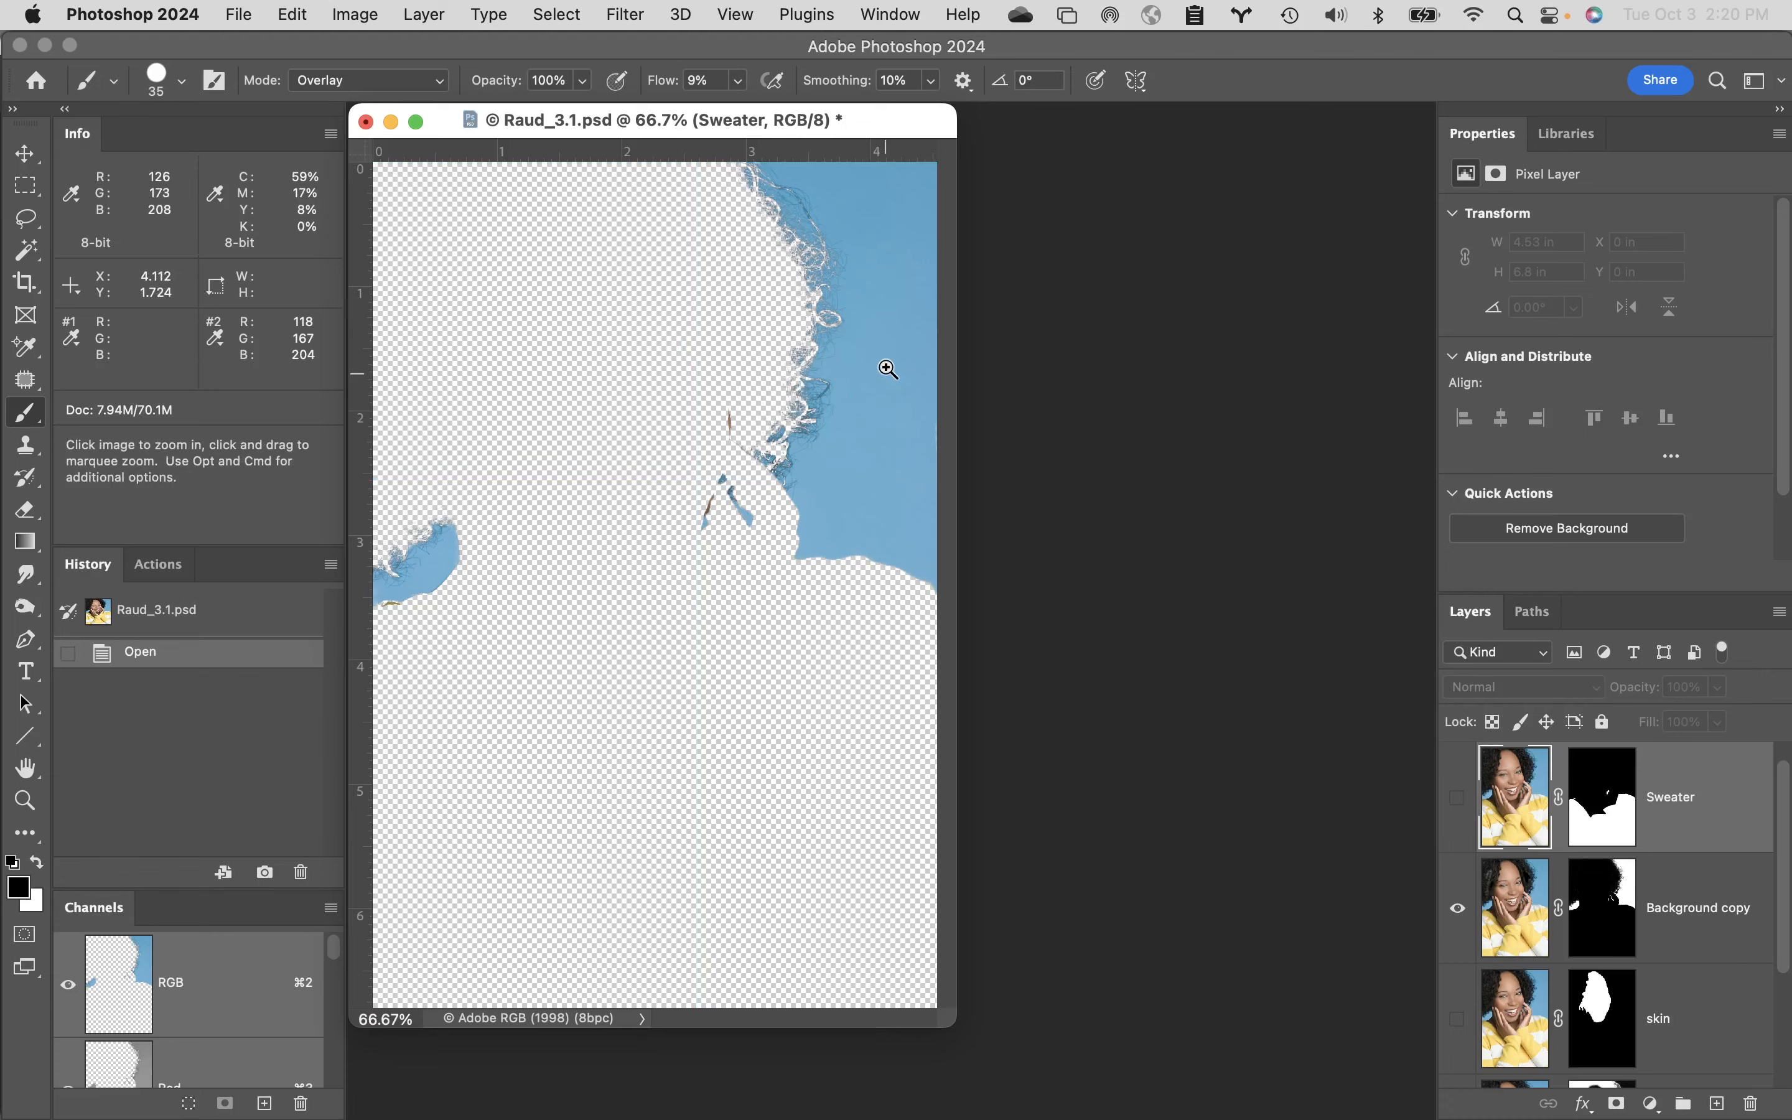
{"action": "left_click", "coordinate": [876, 294], "text": "super"}
{"action": "left_click", "coordinate": [1086, 364], "text": "super"}
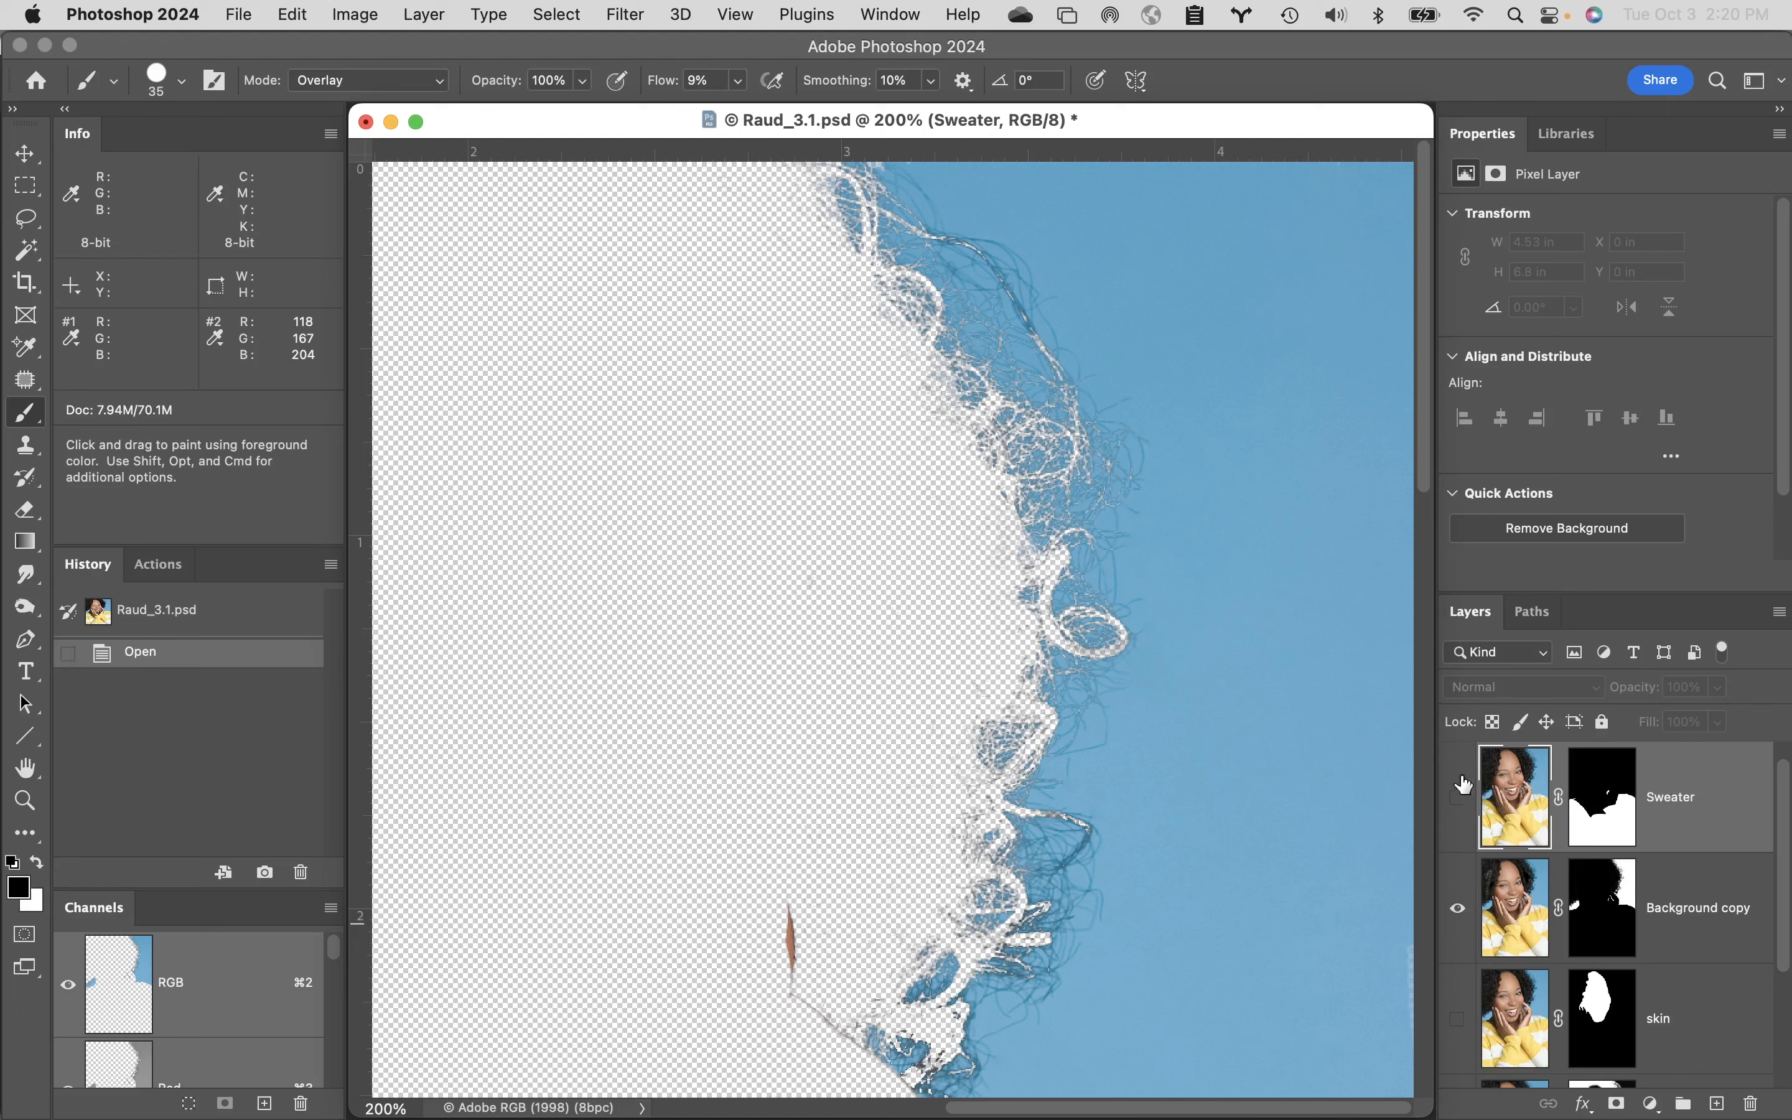
- Display the Background copy layer's mask on its own and examine it around the hair and fingers
{"action": "left_click", "coordinate": [1688, 940]}
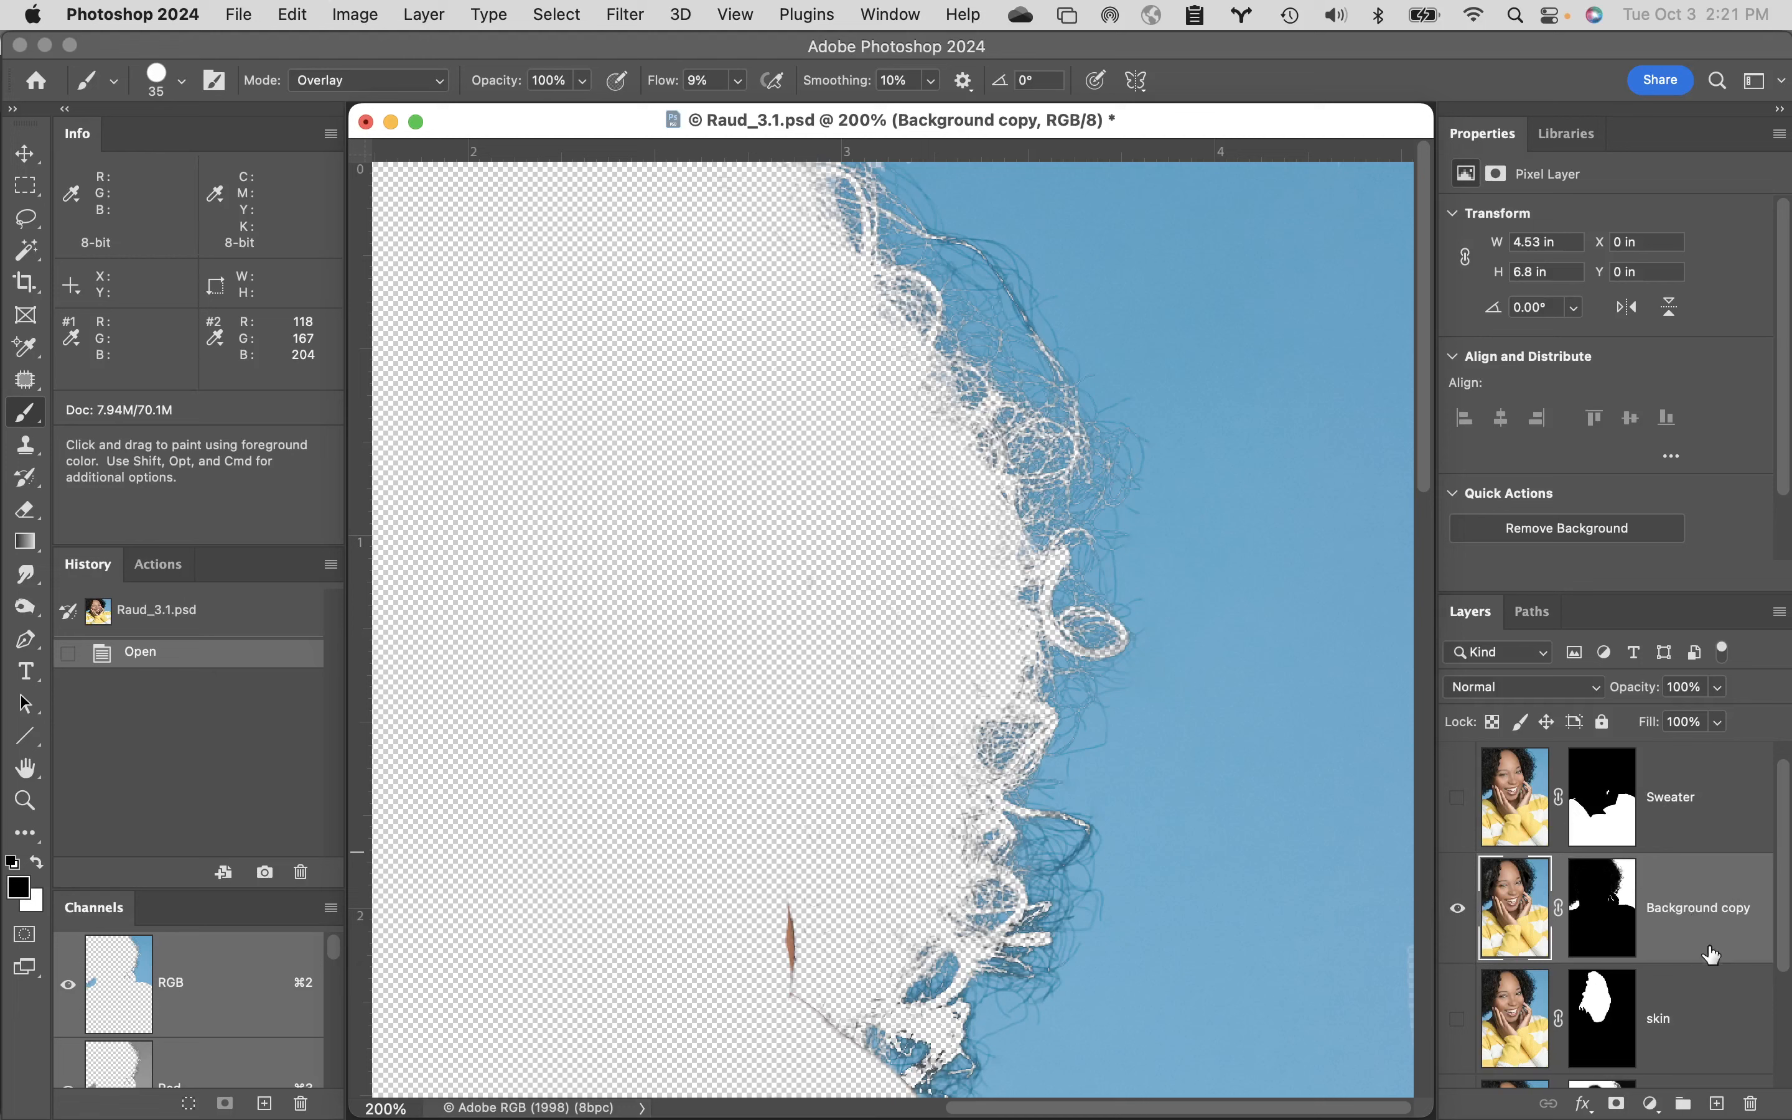
{"action": "left_click", "coordinate": [1593, 882], "text": "alt"}
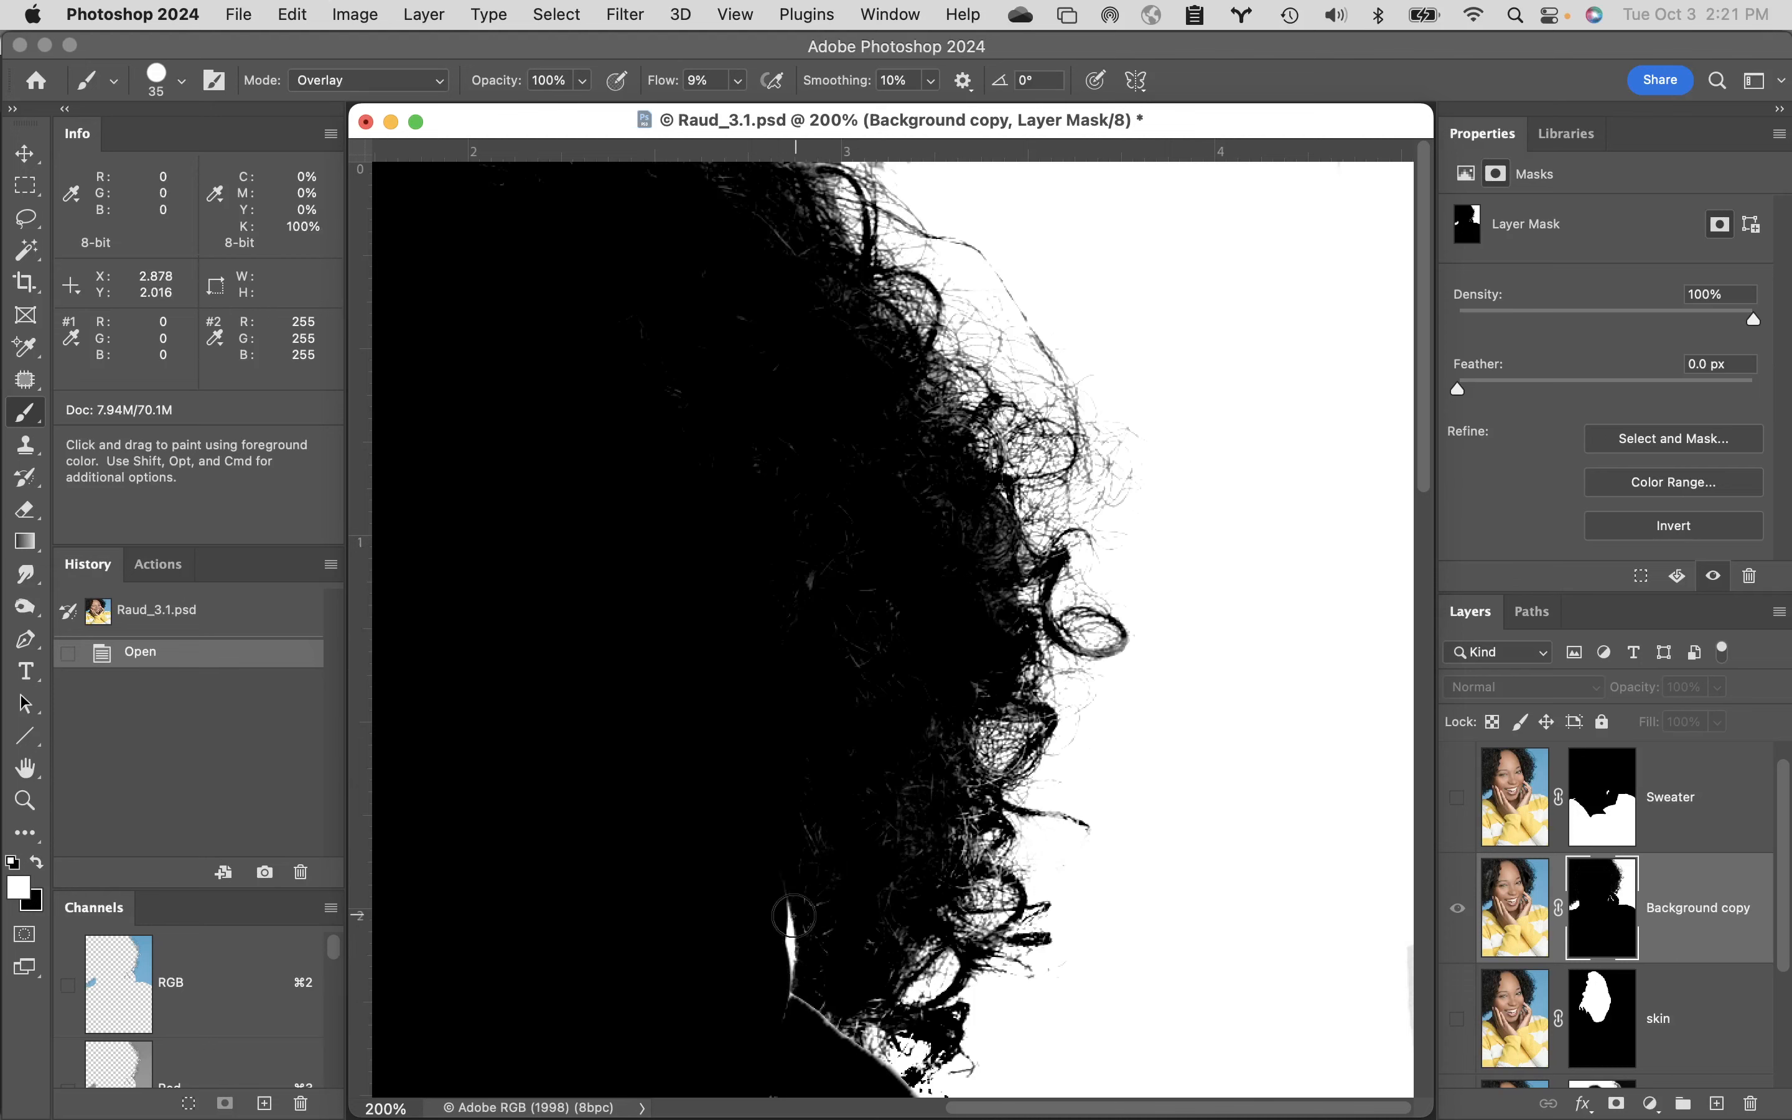
{"action": "key", "text": "space"}
{"action": "left_click_drag", "start_coordinate": [852, 801], "coordinate": [1052, 590]}
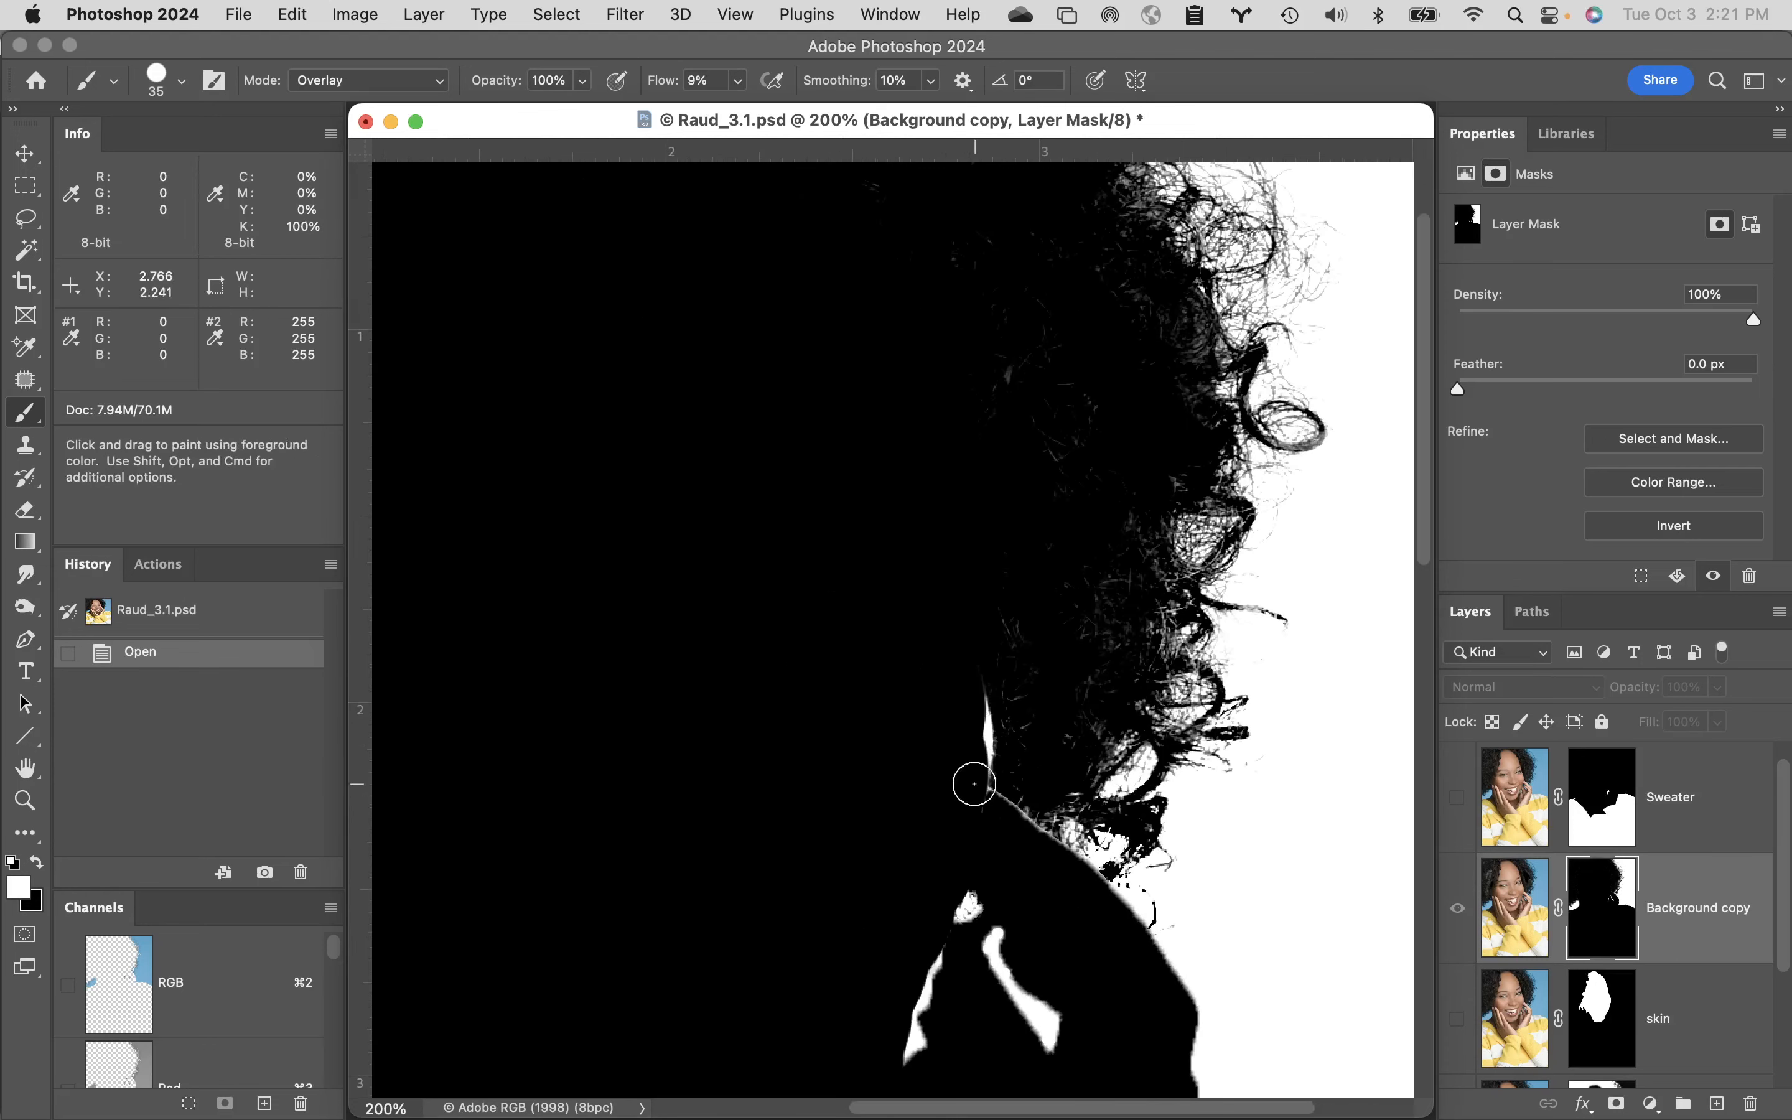
{"action": "key", "text": "space"}
{"action": "mouse_move", "coordinate": [887, 676]}
{"action": "left_mouse_down"}
{"action": "mouse_move", "coordinate": [828, 915]}
{"action": "mouse_move", "coordinate": [916, 948]}
{"action": "left_mouse_up"}
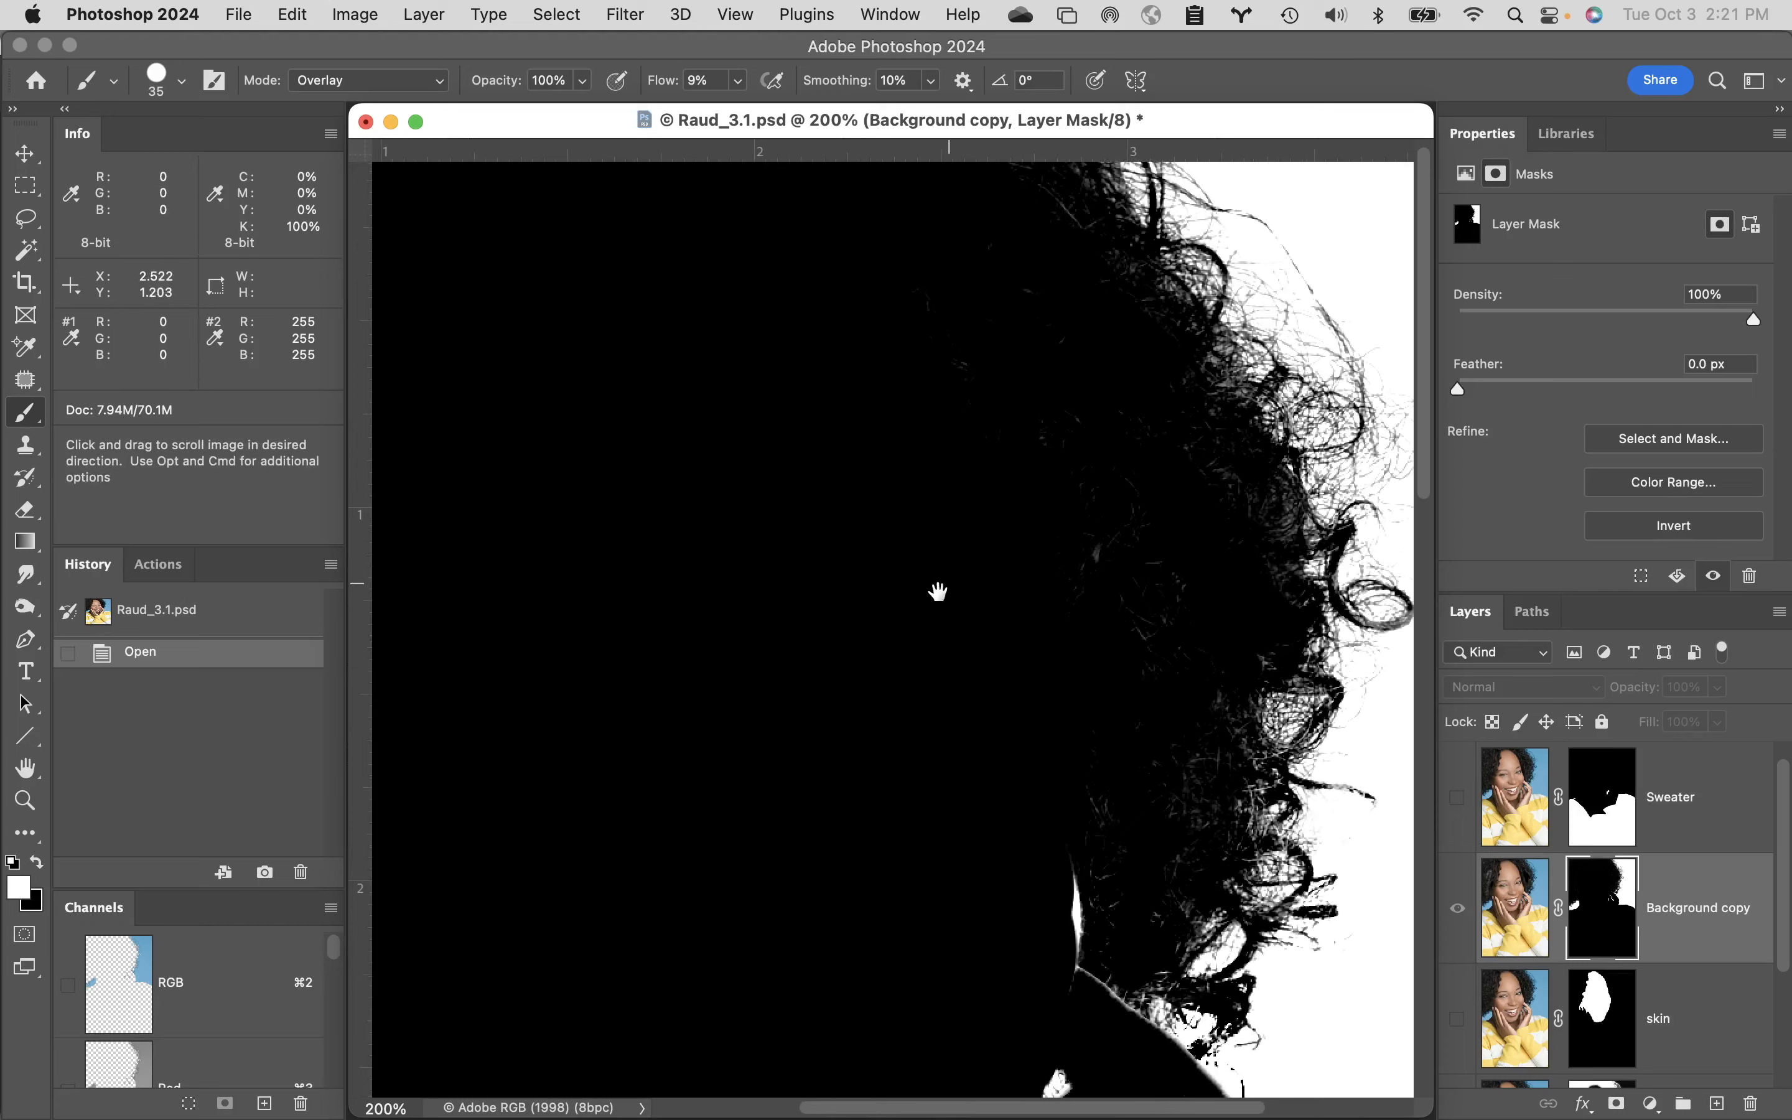
{"action": "left_click_drag", "start_coordinate": [936, 592], "coordinate": [710, 915]}
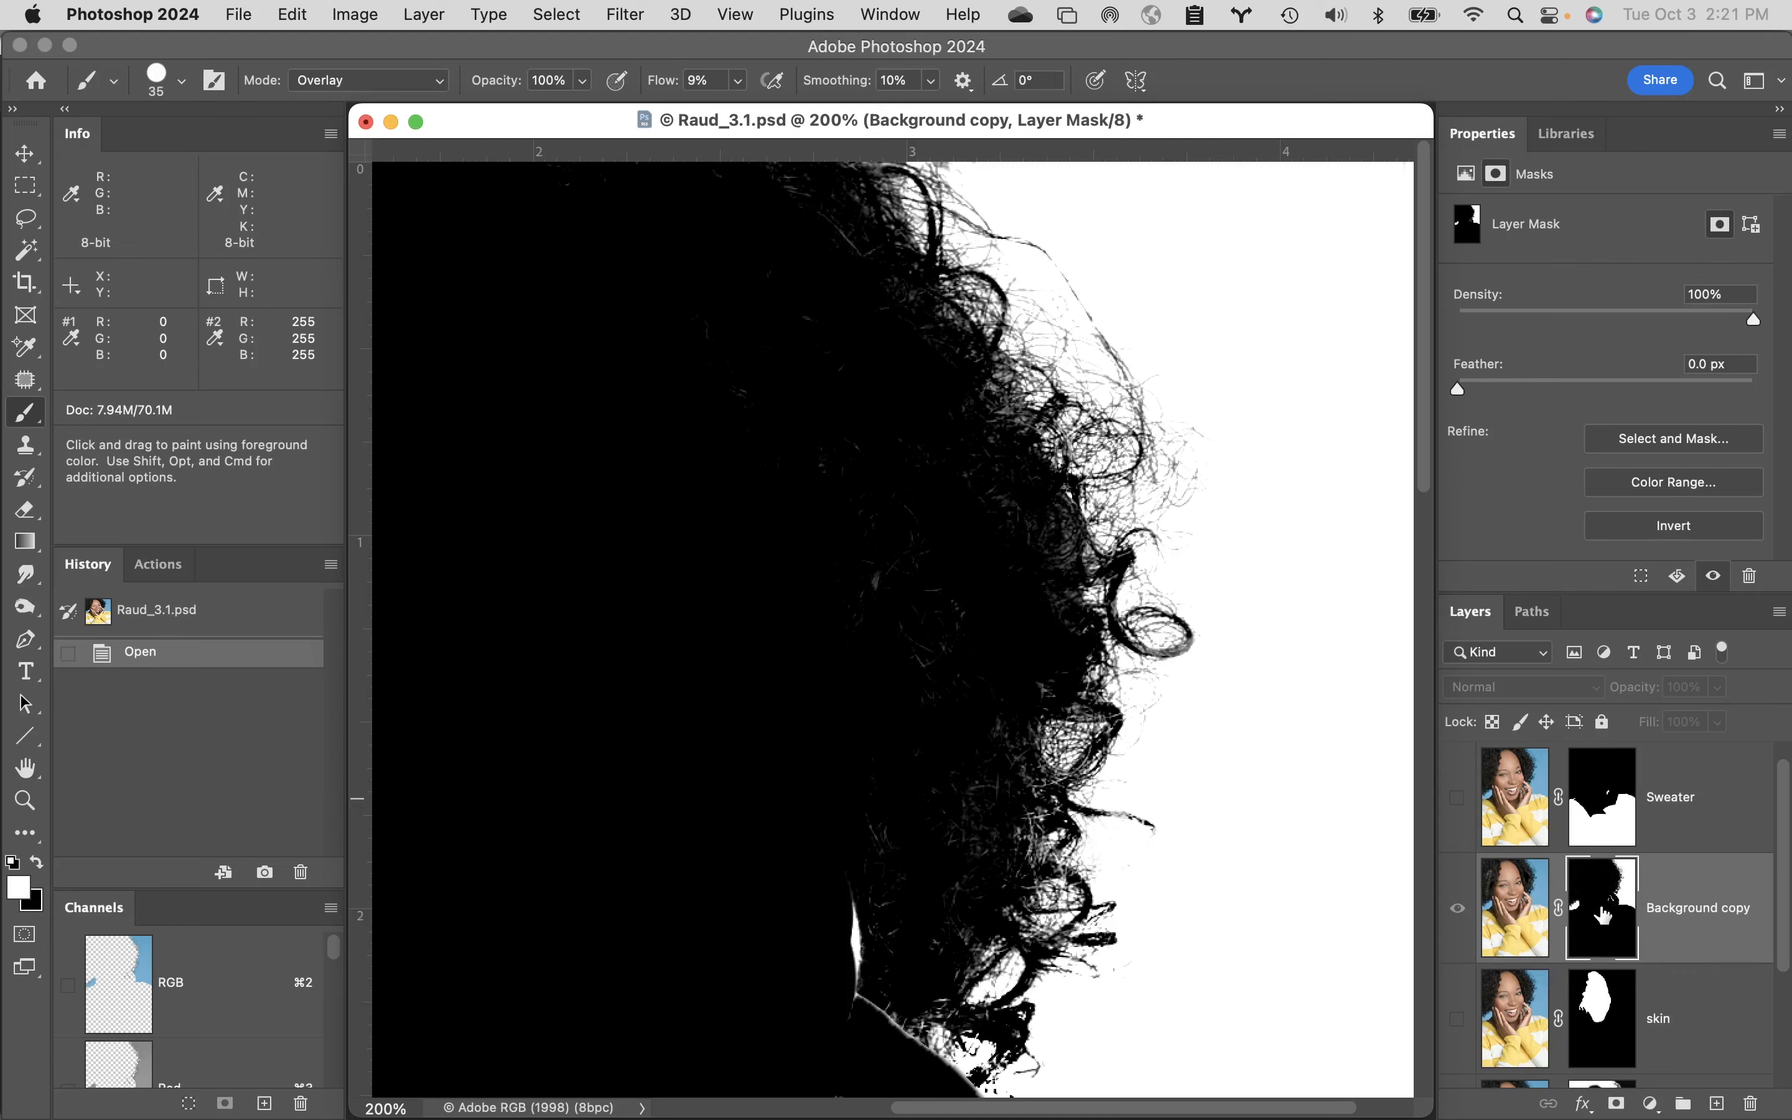
- Invert the Background copy layer's mask and inspect the curls along the hair edge
{"action": "key", "text": "super+i"}
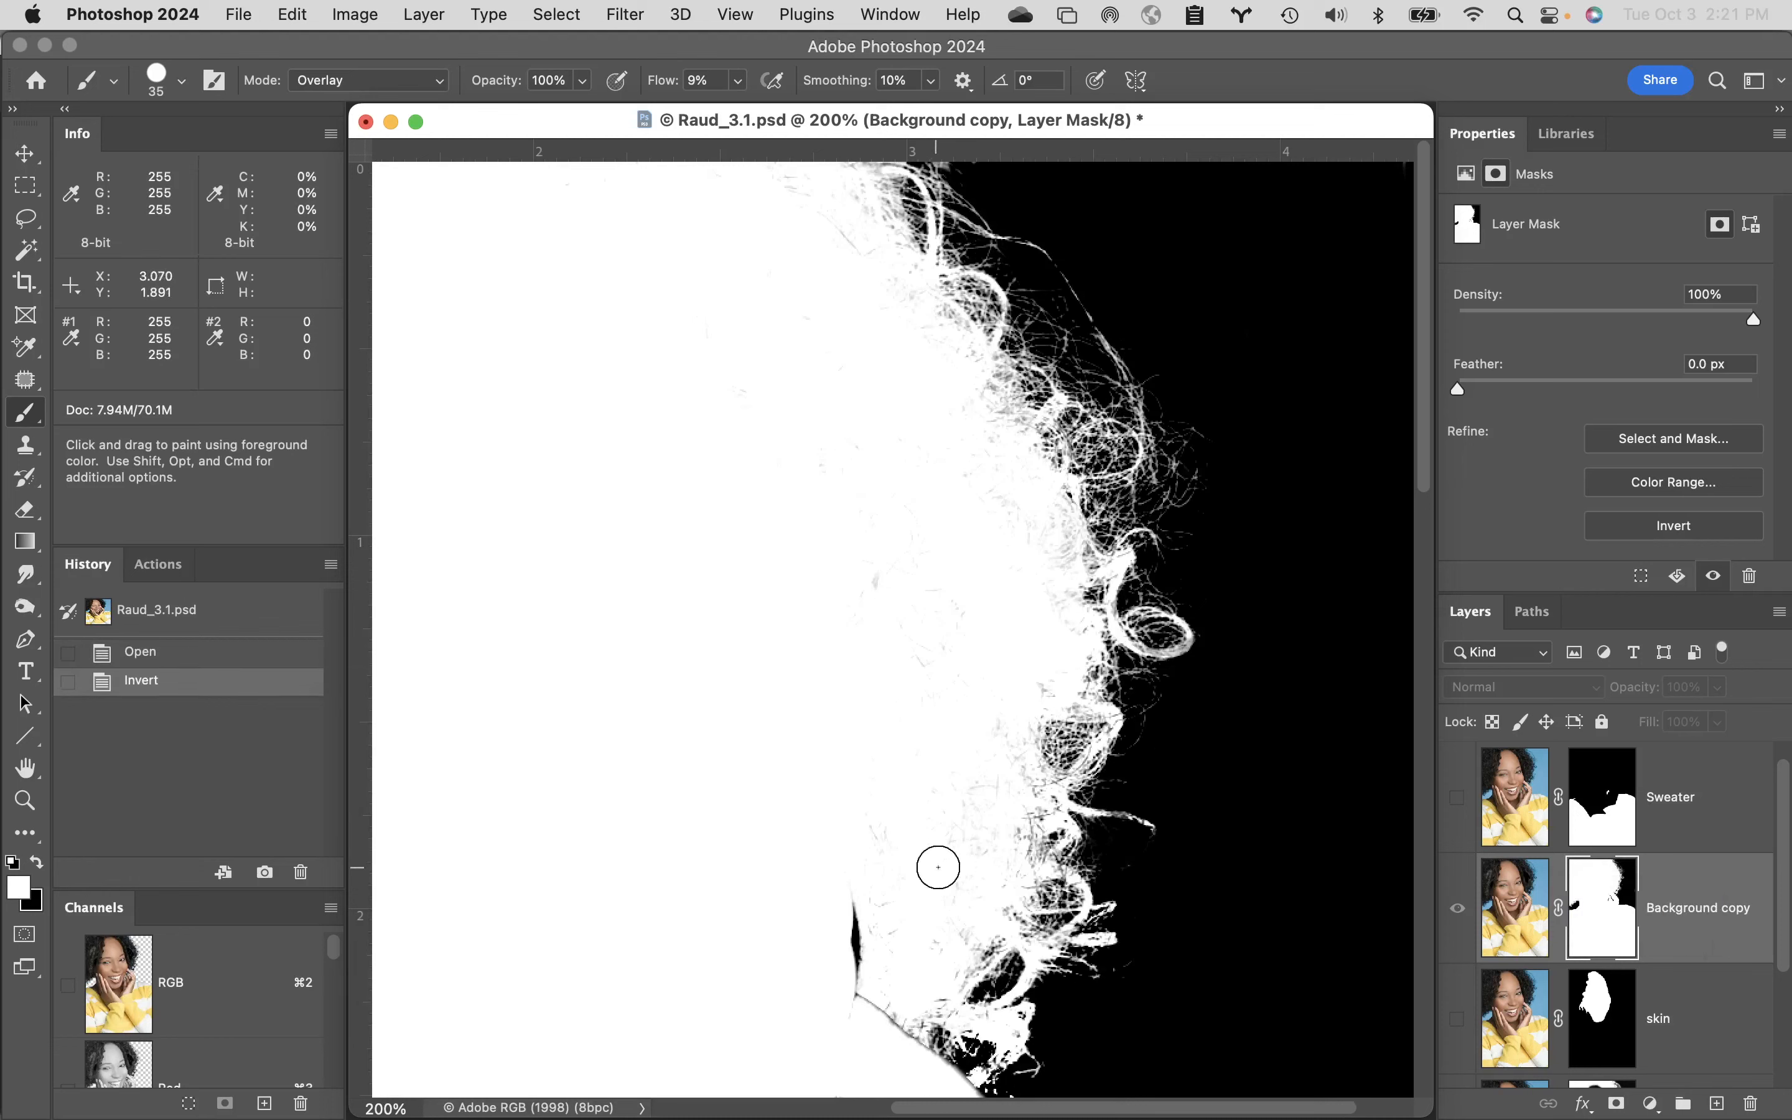
{"action": "key", "text": "space"}
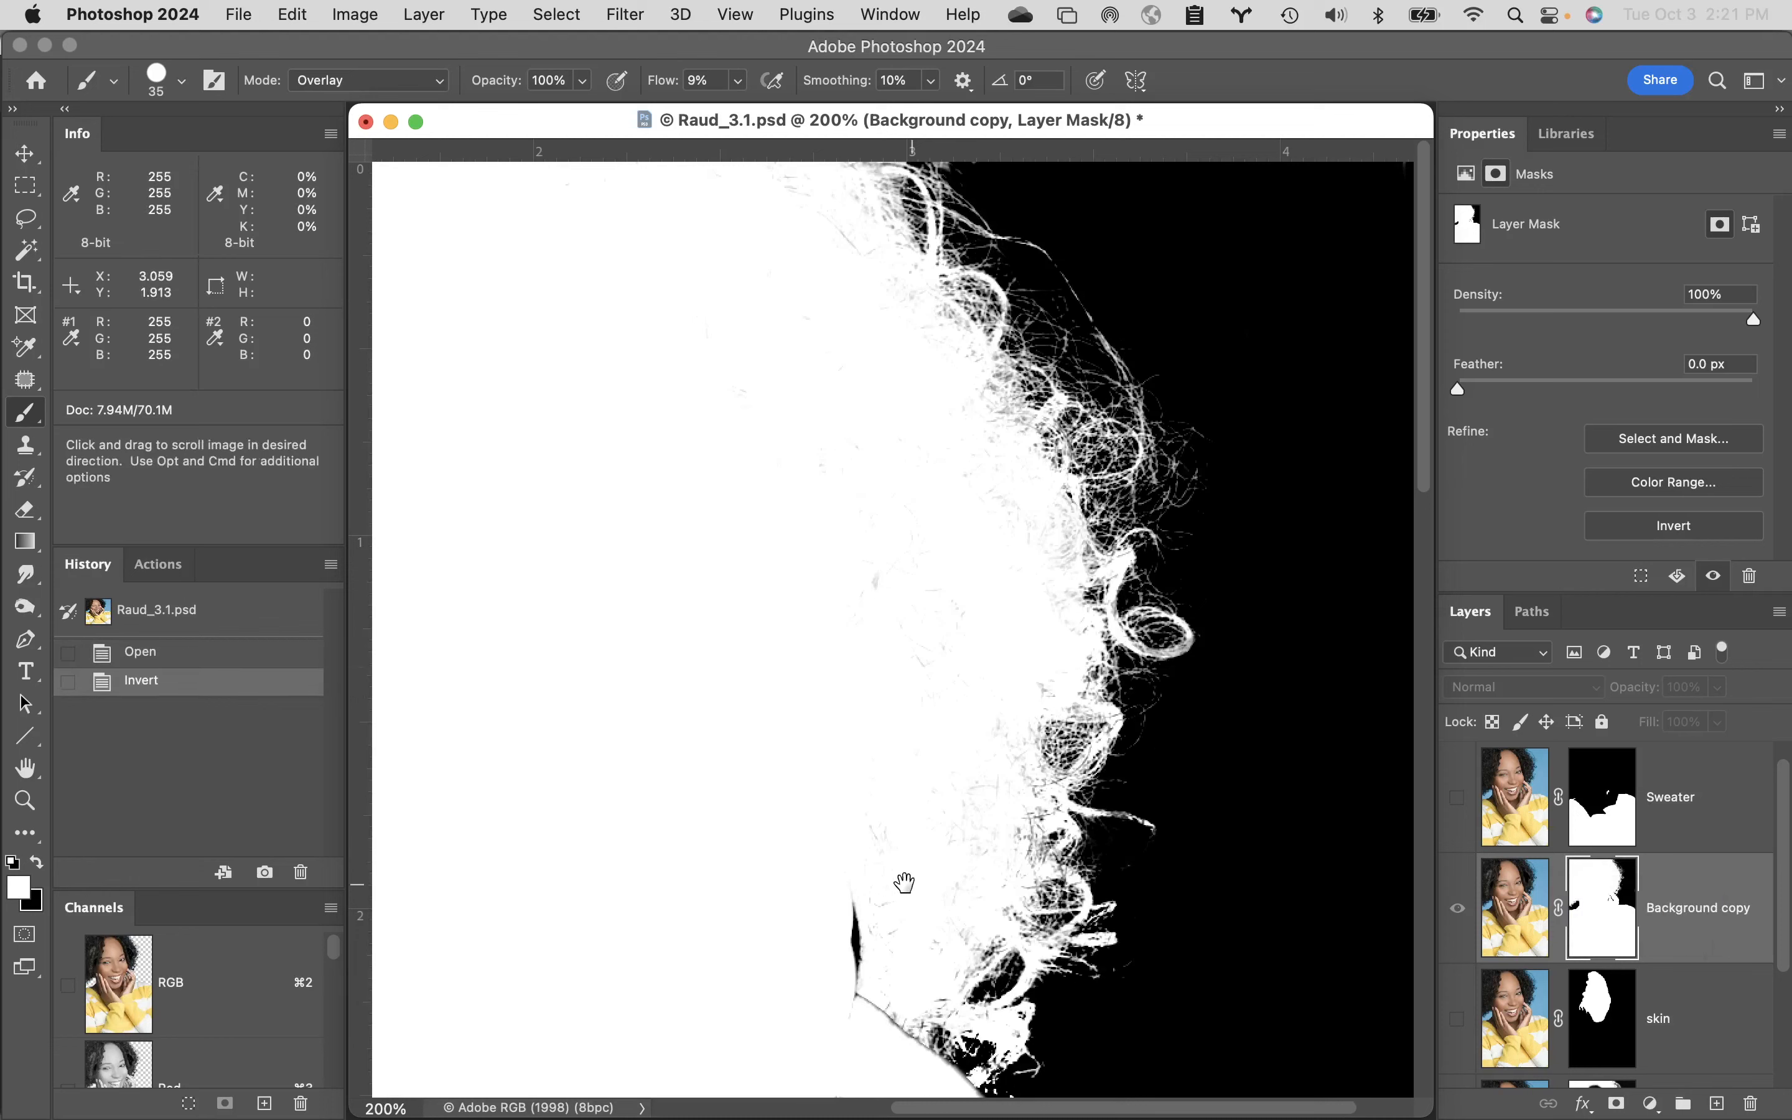
{"action": "left_click_drag", "start_coordinate": [947, 618], "coordinate": [752, 645]}
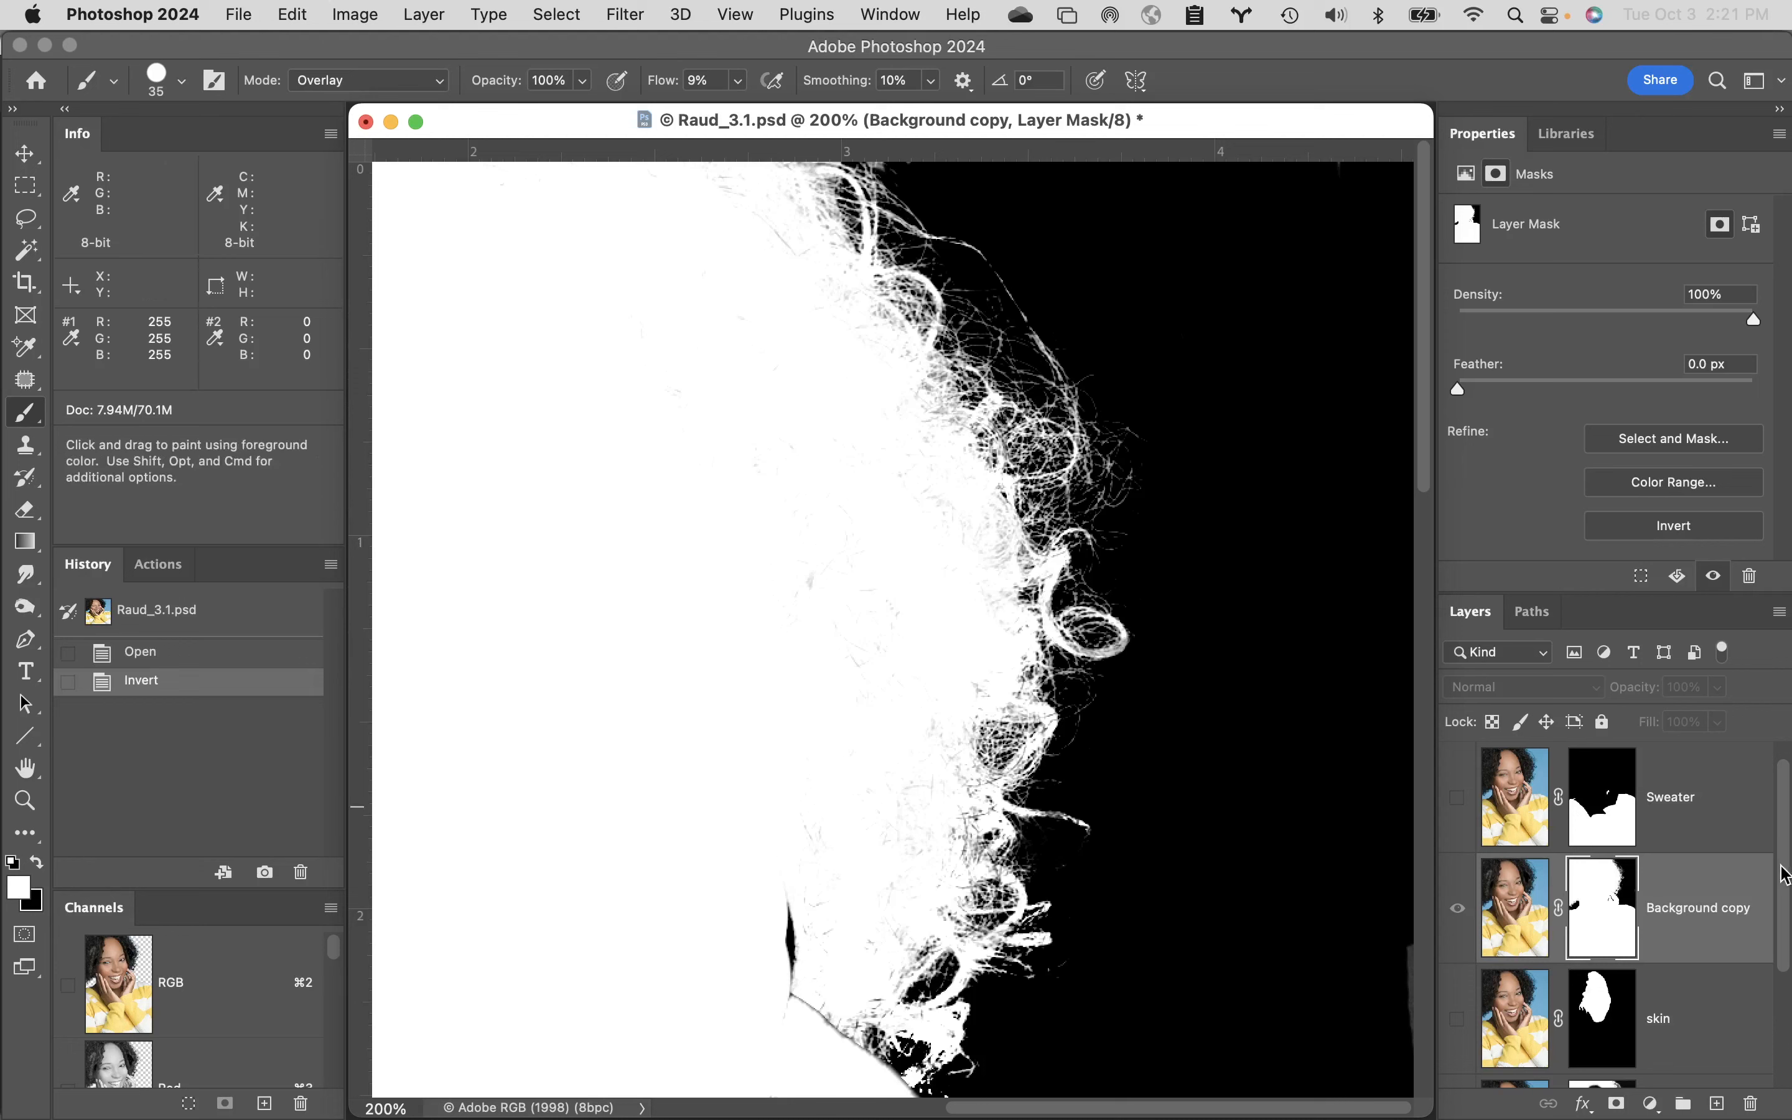
- Leave the mask view, isolate the Background copy 2 layer, and disable its layer mask to inspect the unmasked hair
{"action": "left_click_drag", "start_coordinate": [1788, 883], "coordinate": [1784, 1007]}
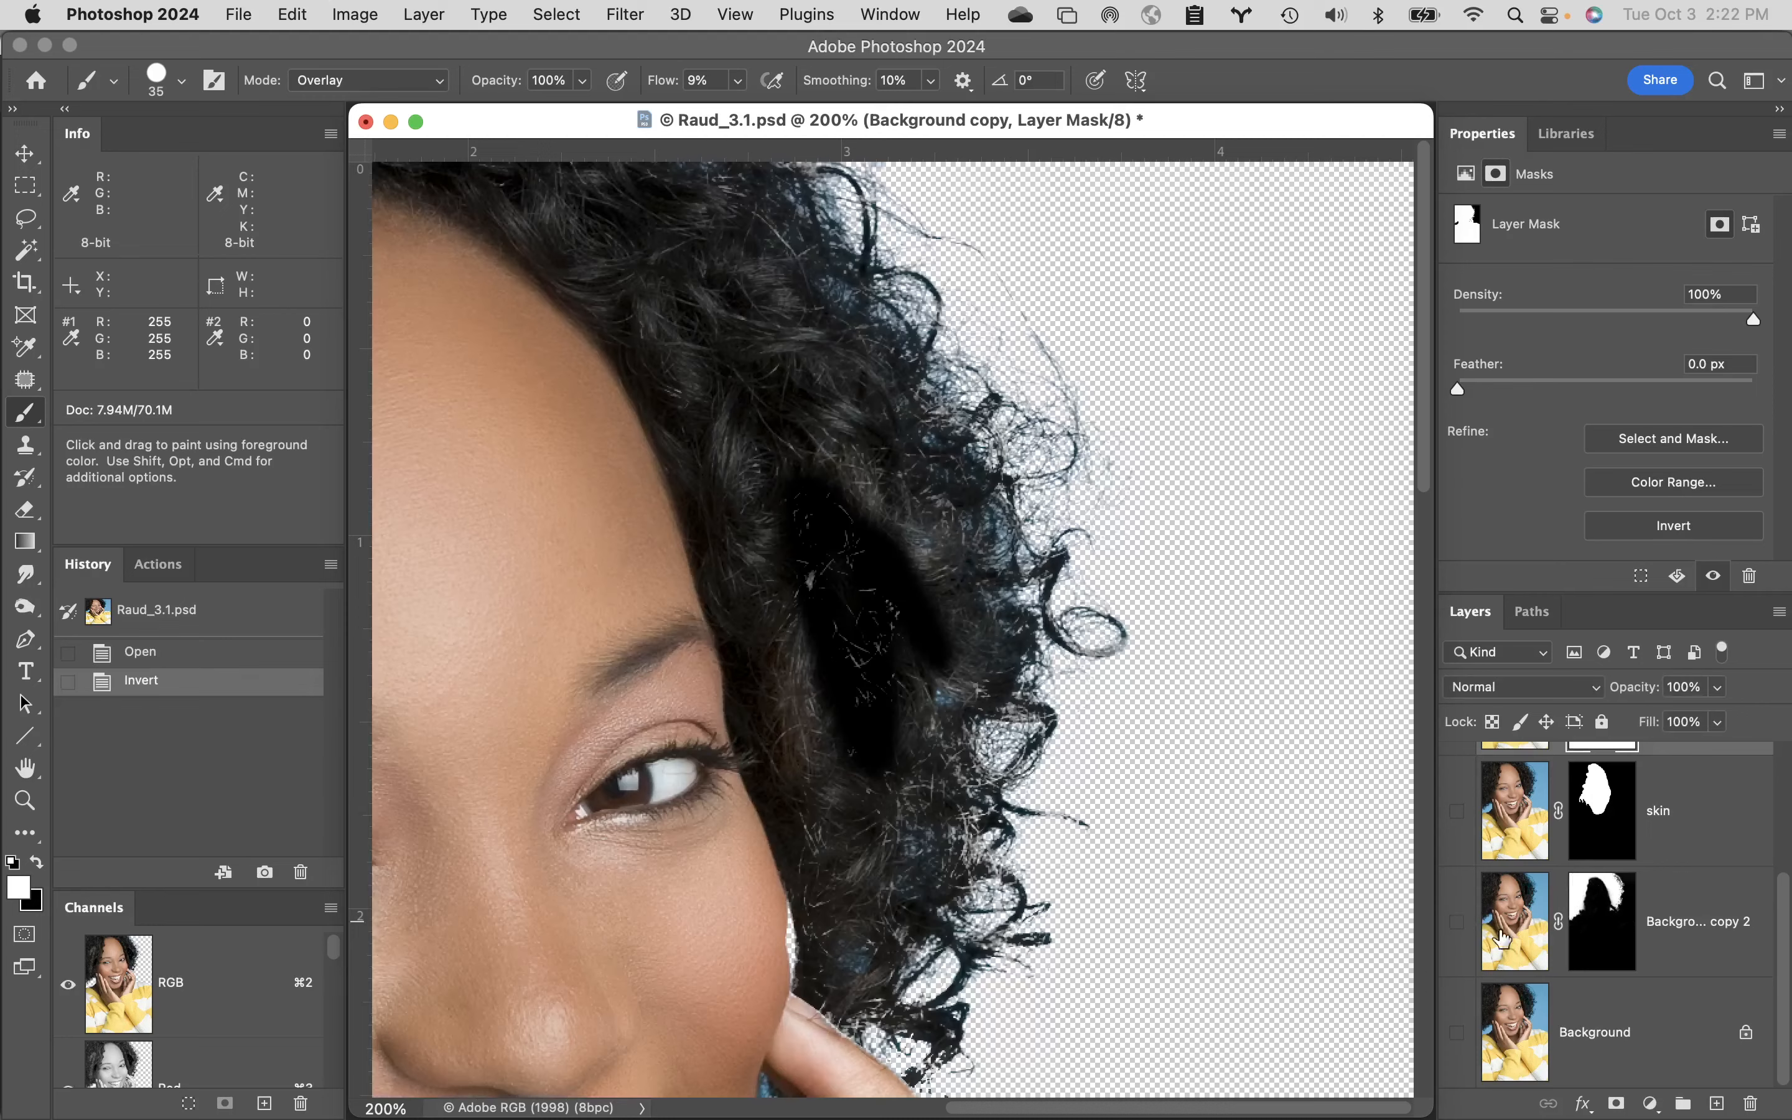
{"action": "left_click", "coordinate": [1456, 926]}
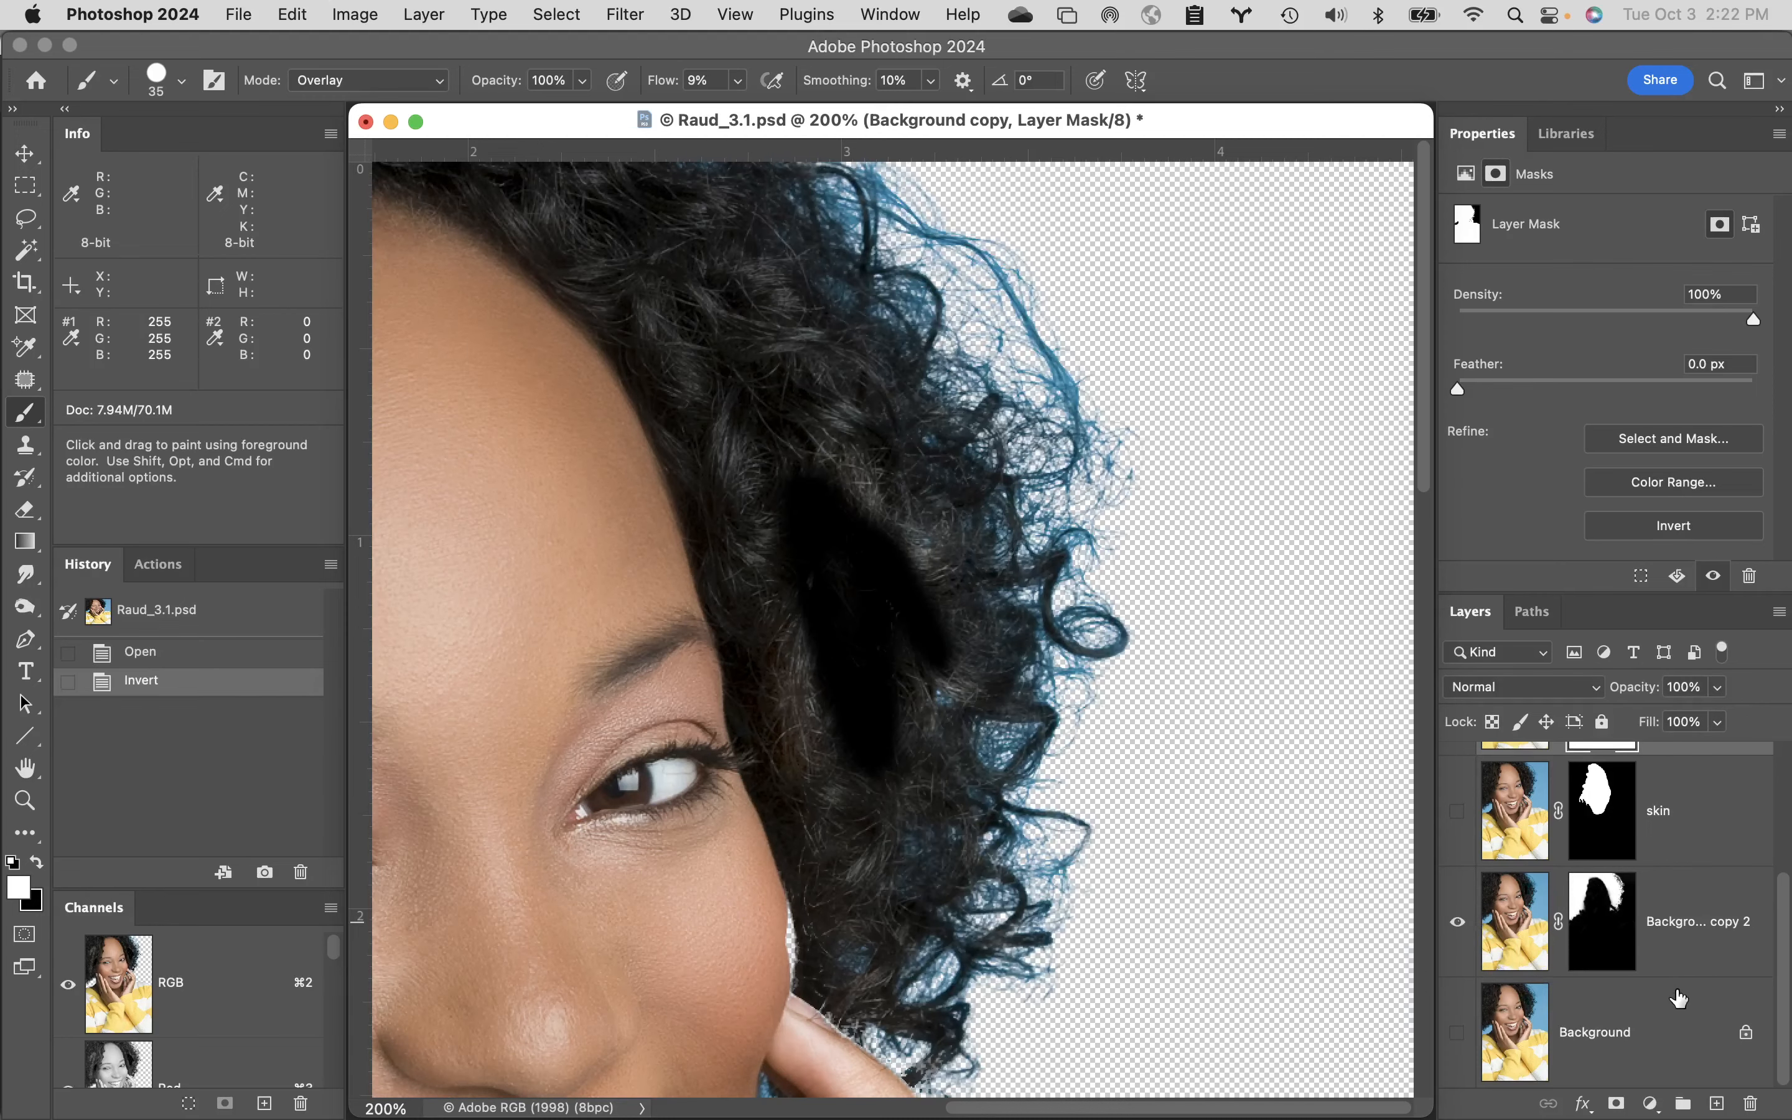
{"action": "left_click", "coordinate": [1680, 967]}
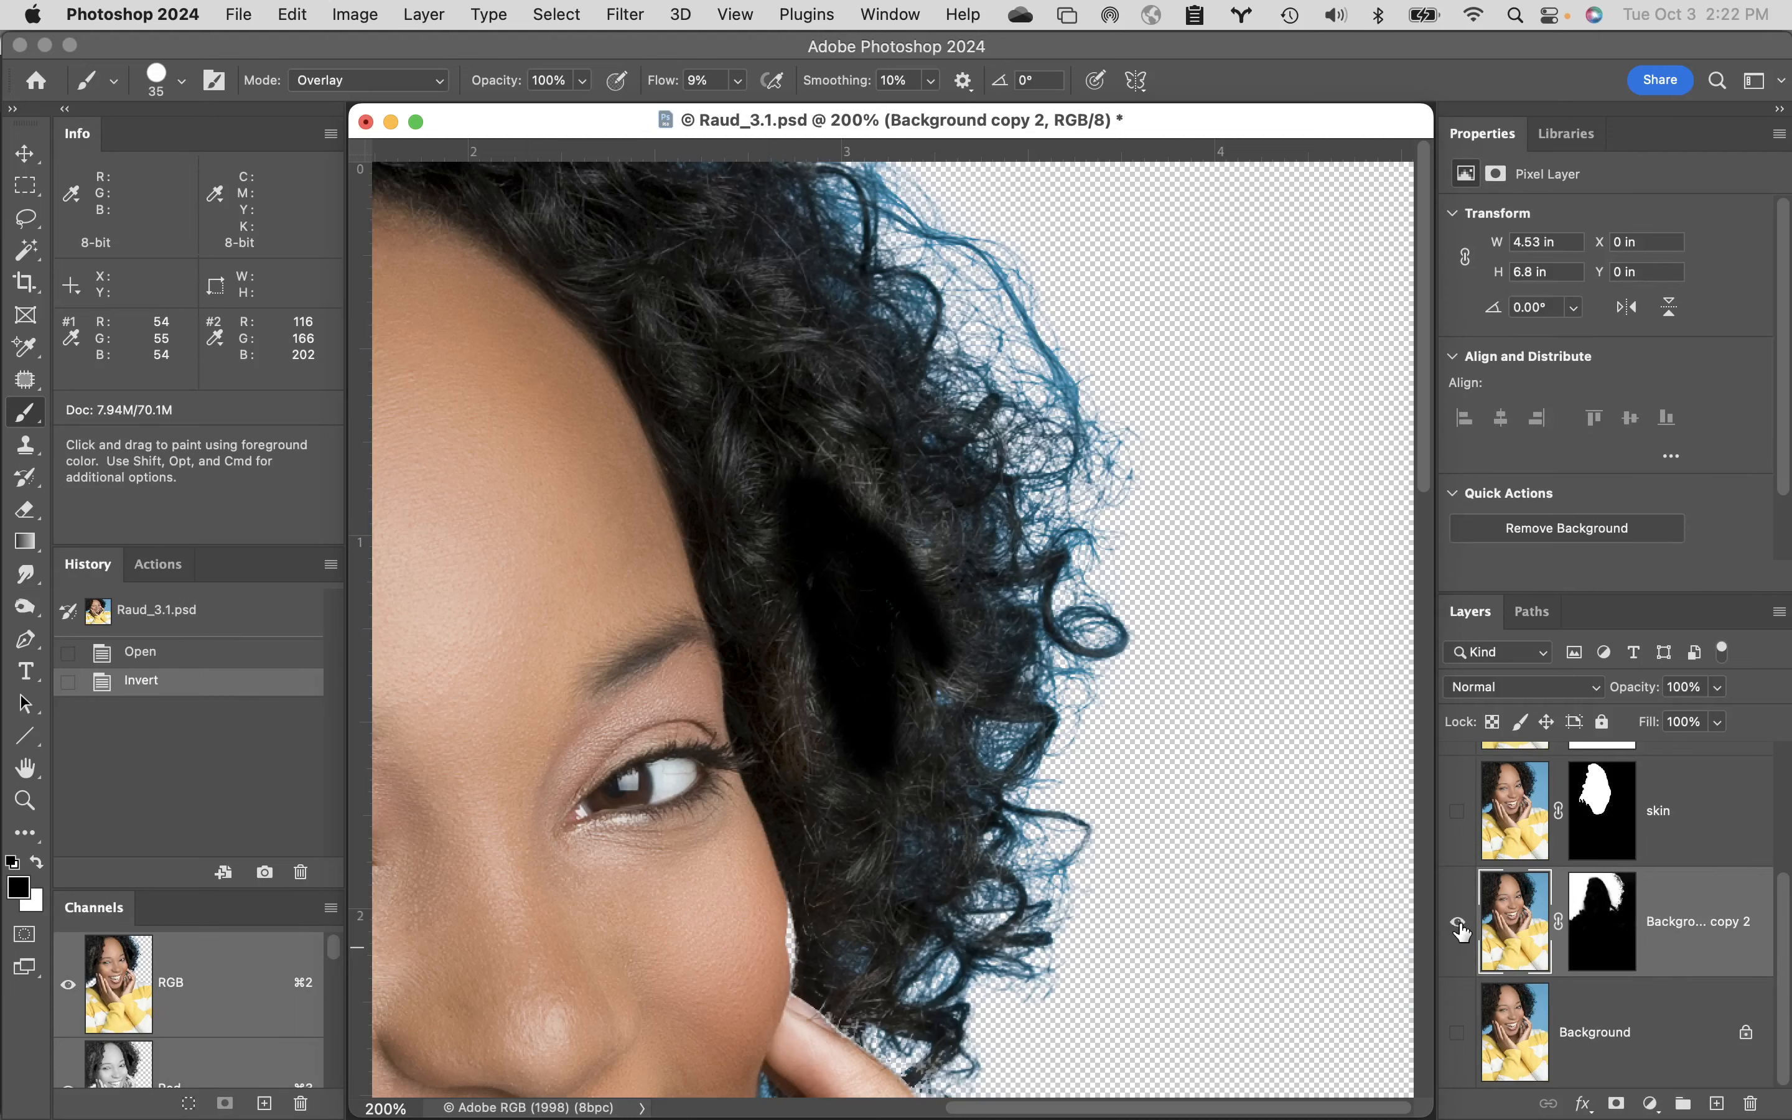
{"action": "left_click", "coordinate": [1457, 926]}
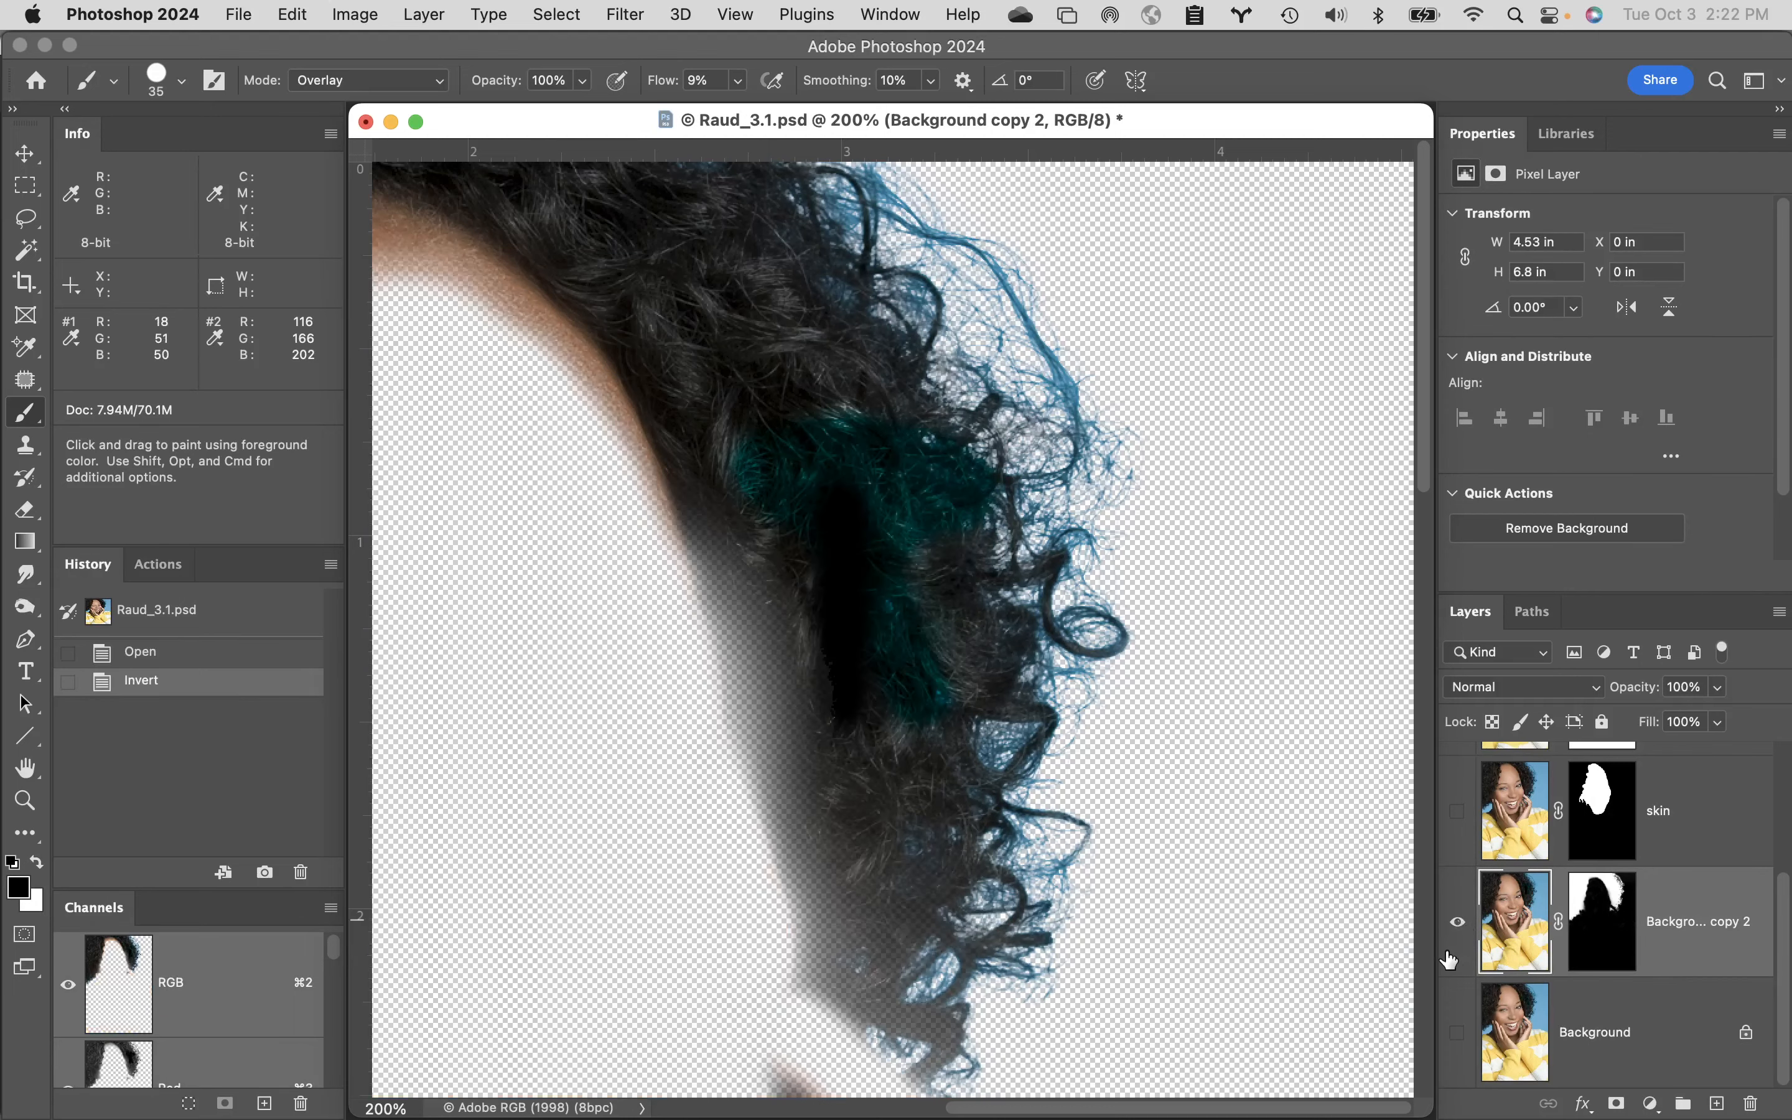
{"action": "left_click_drag", "start_coordinate": [1176, 580], "coordinate": [1218, 967]}
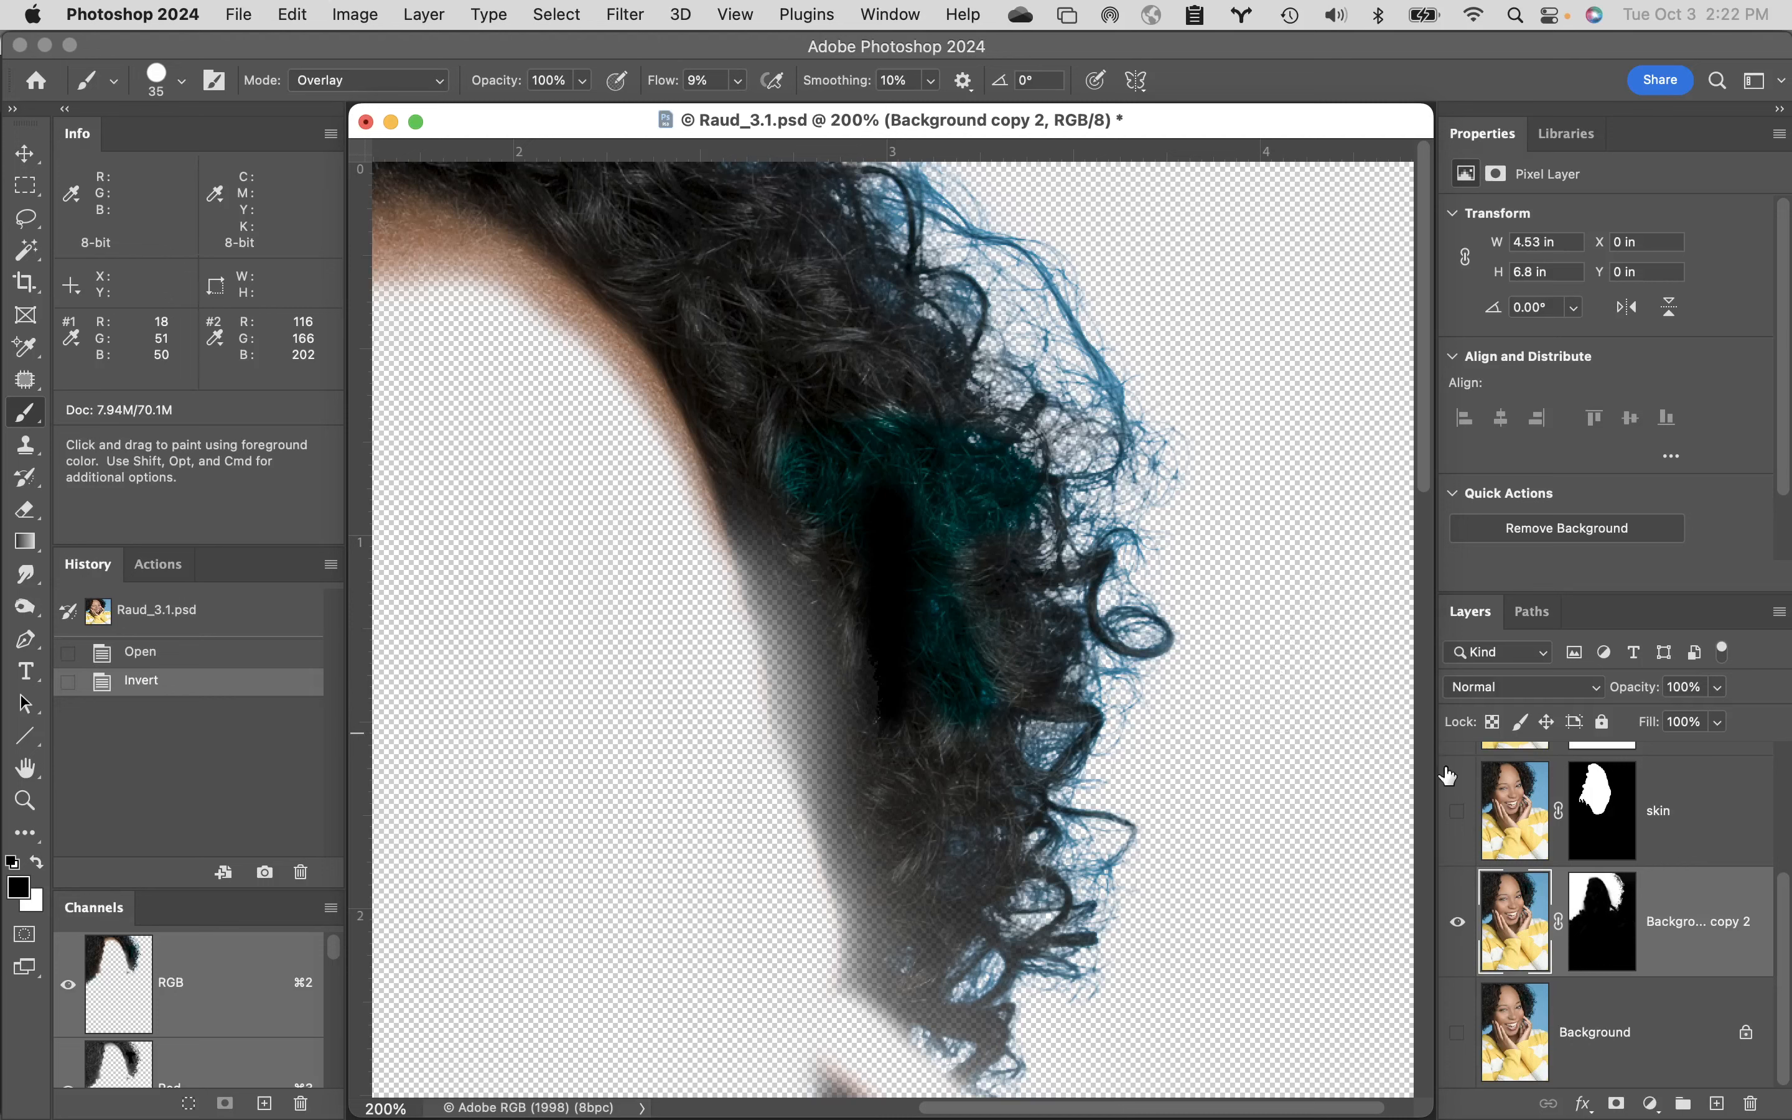
{"action": "left_click", "coordinate": [1614, 930], "text": "shift"}
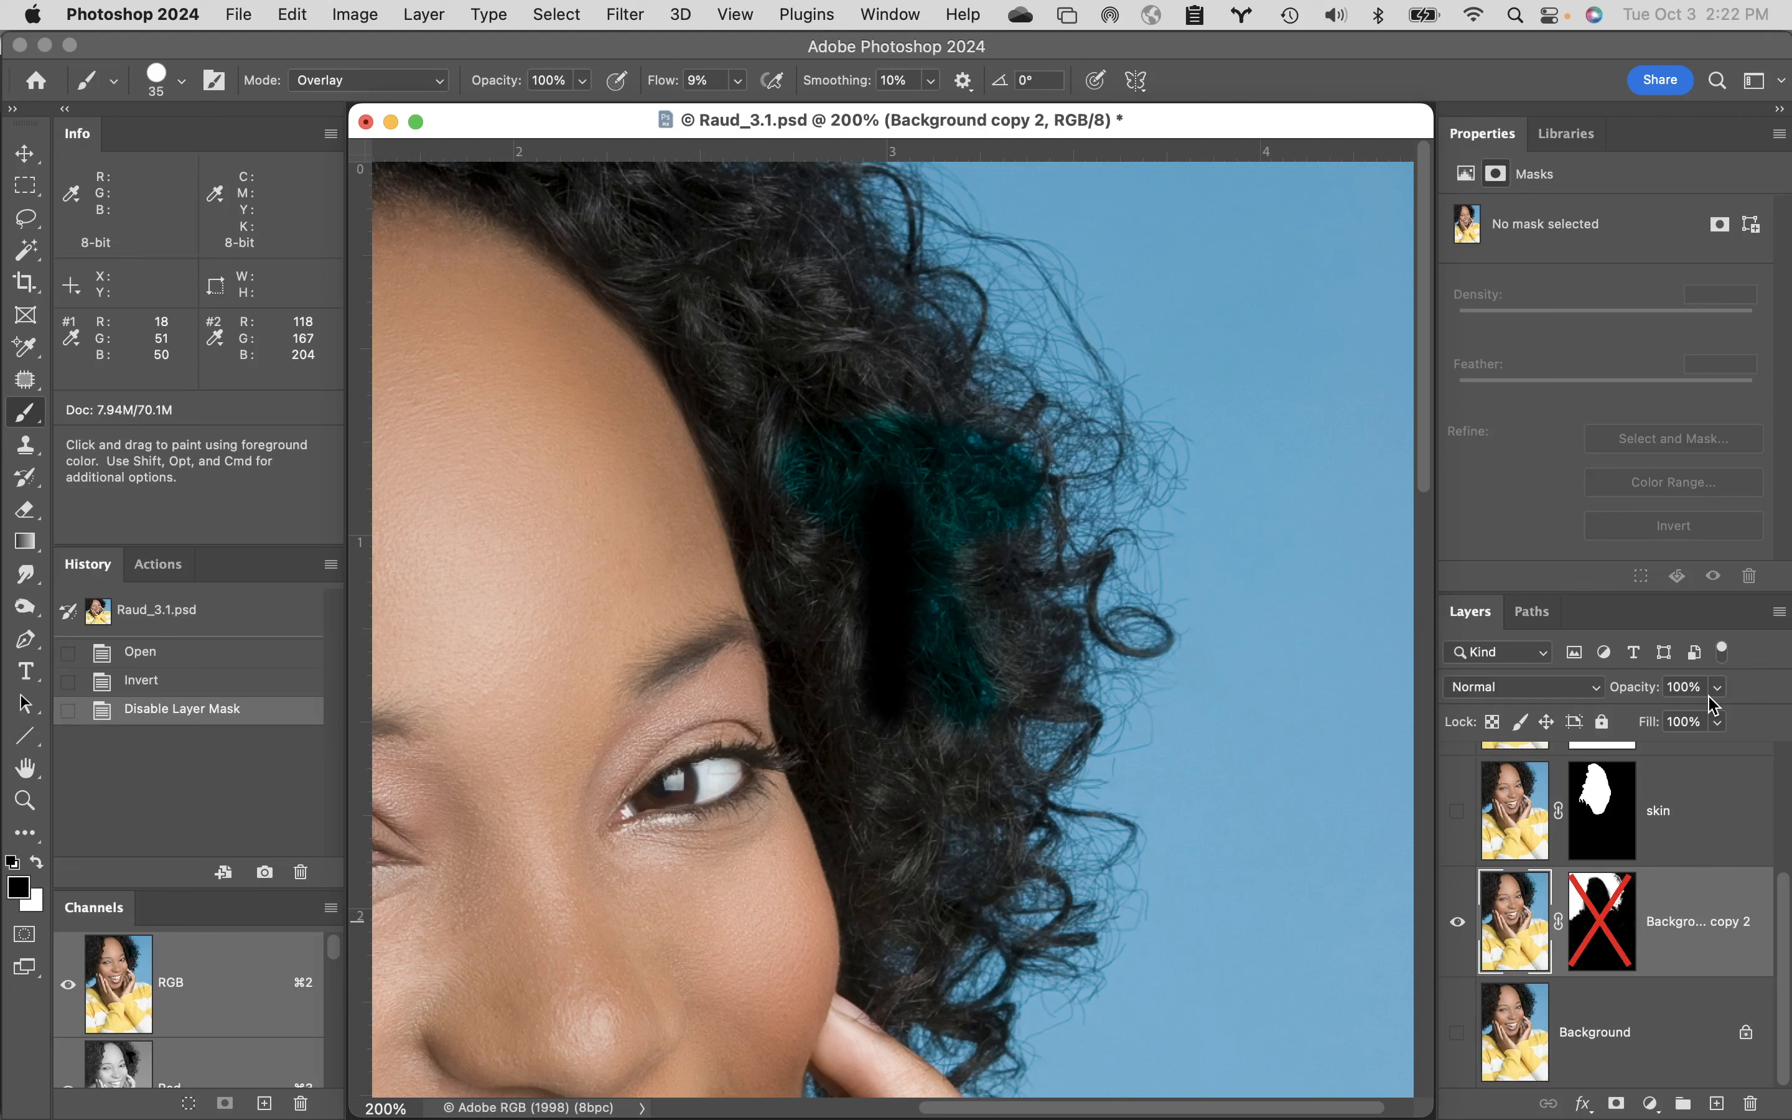
- Duplicate the Background layer and move the Background copy 2 mask onto the duplicate
{"action": "left_click", "coordinate": [1659, 1033]}
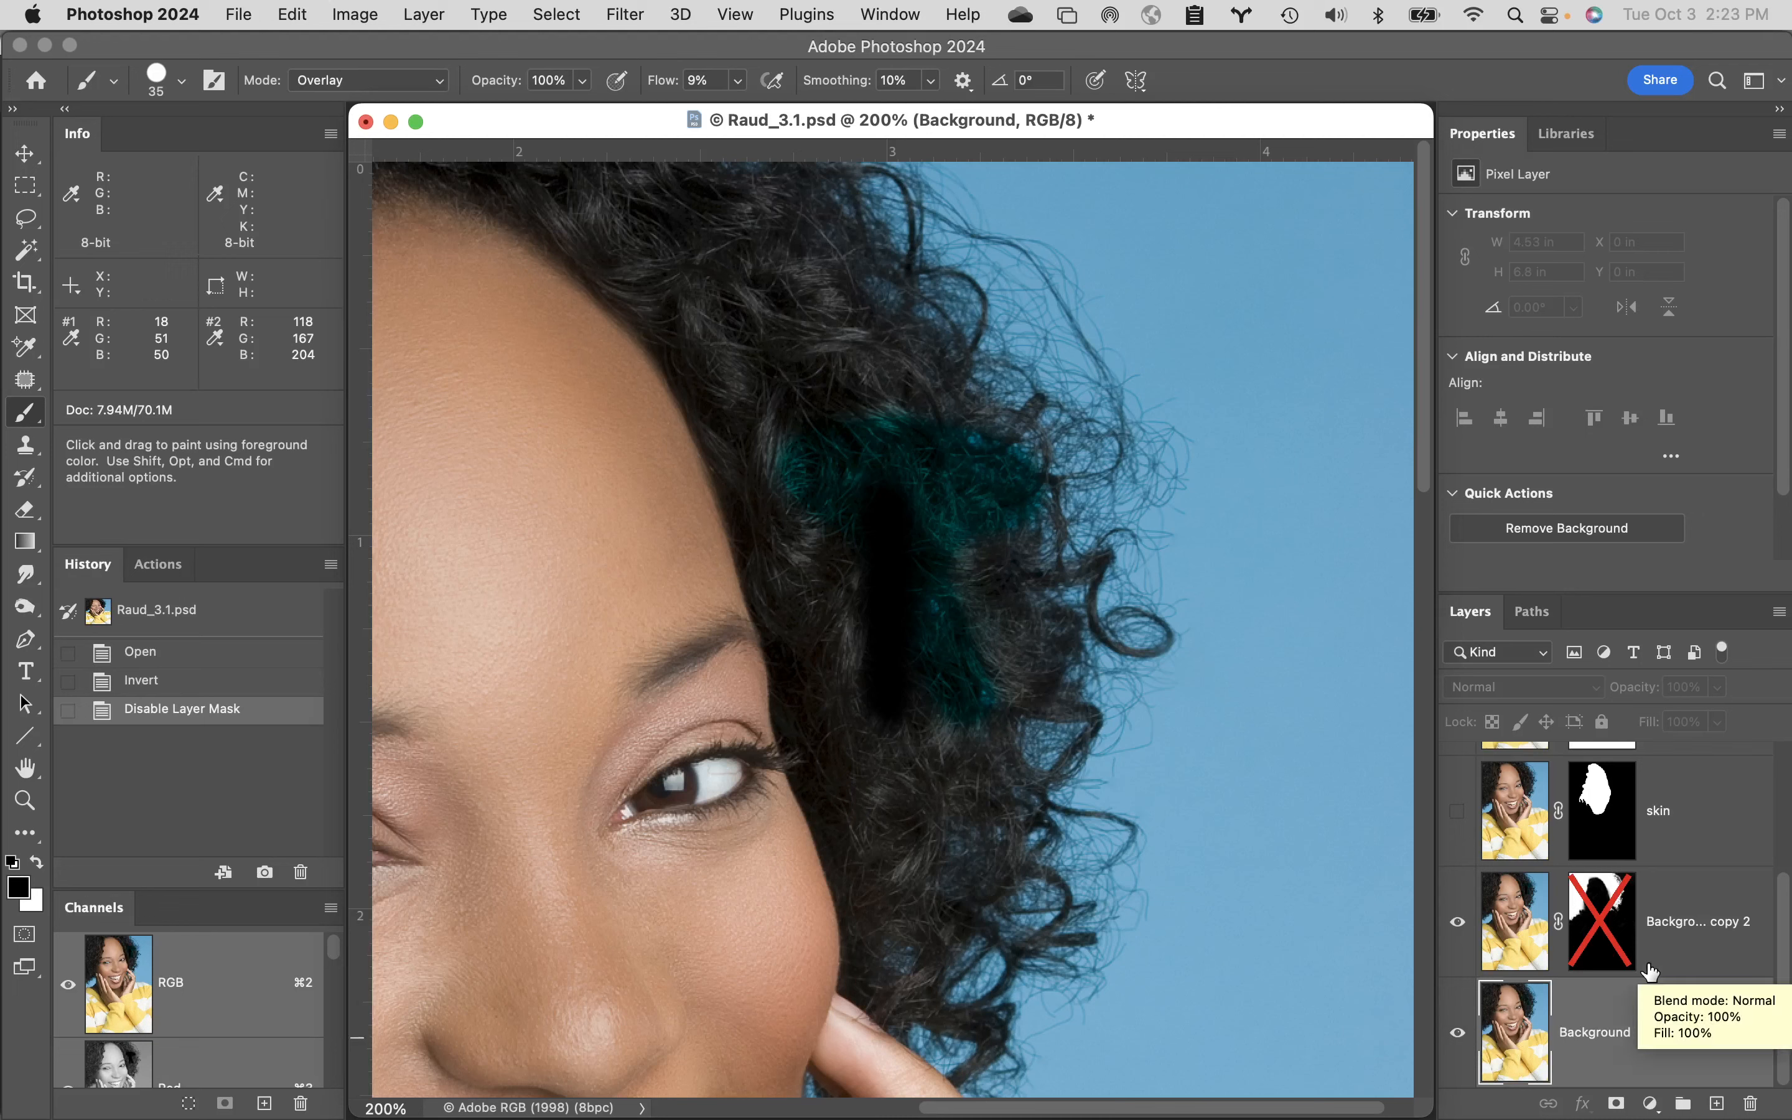
{"action": "key", "text": "super+j"}
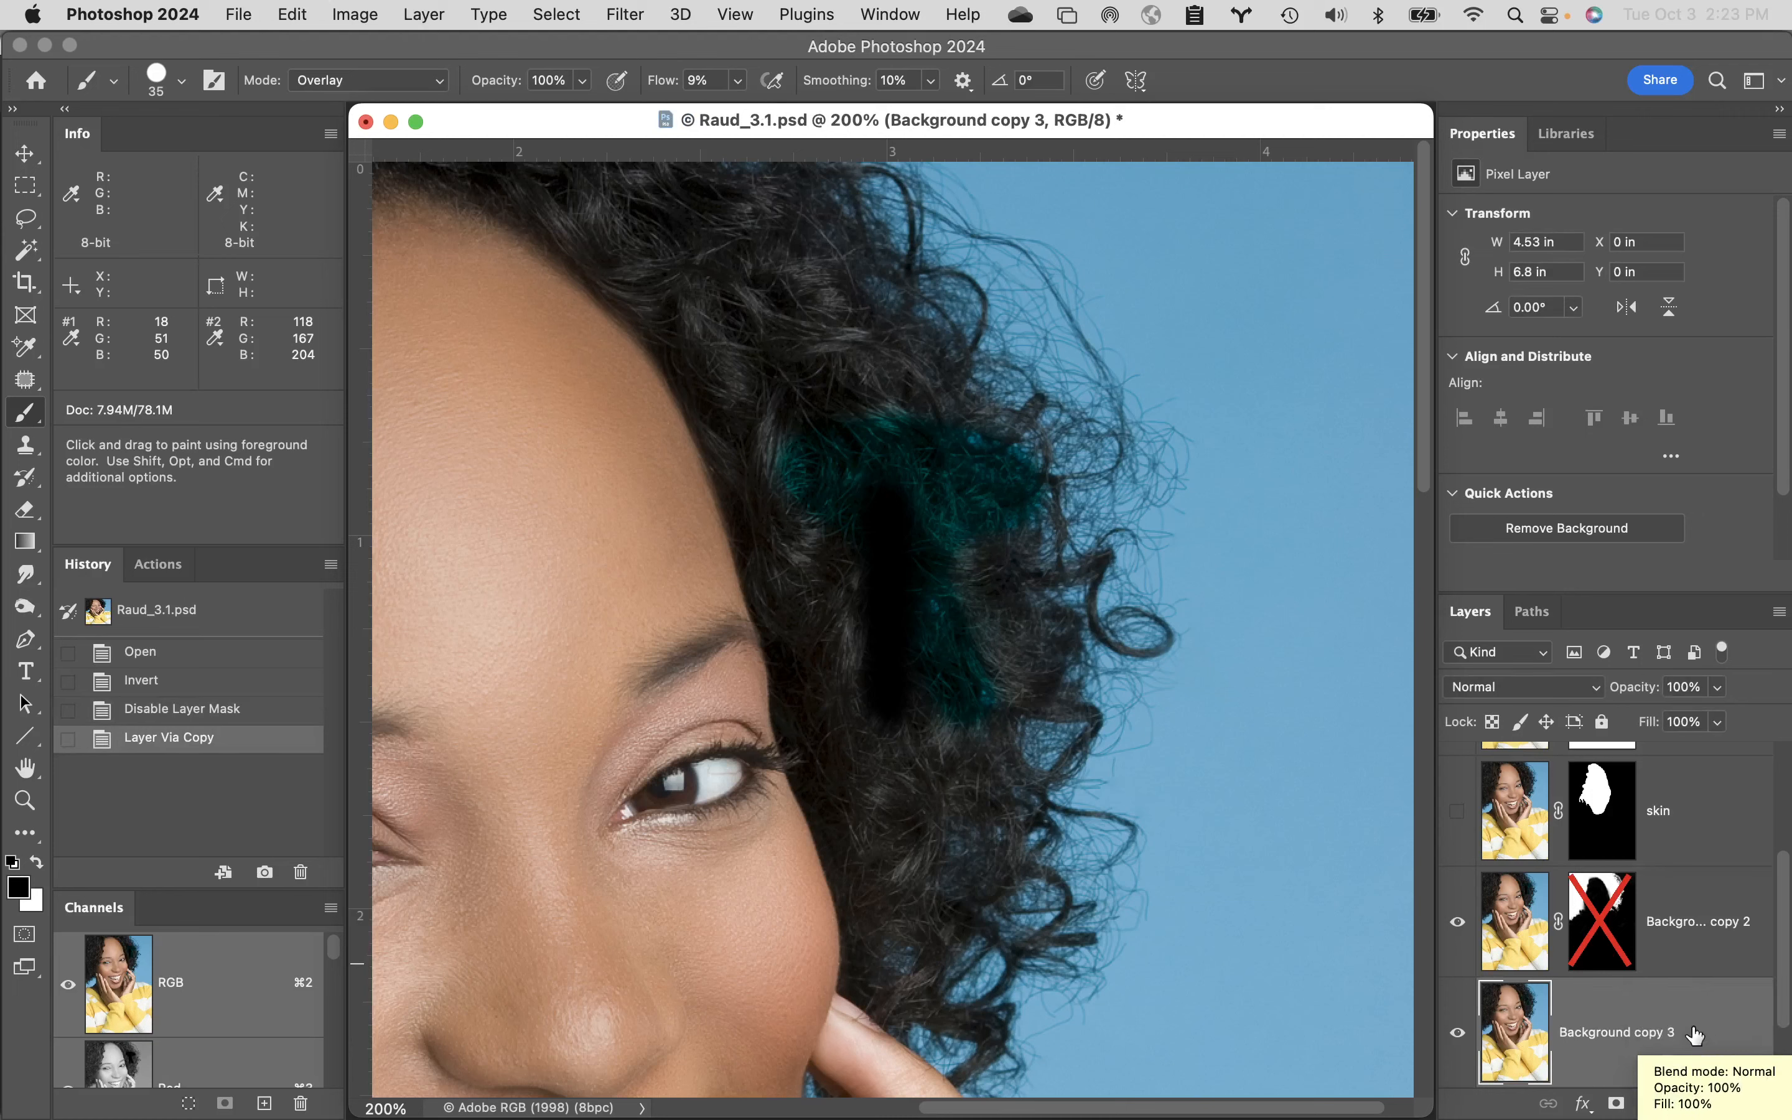
{"action": "scroll", "coordinate": [1784, 1002], "scroll_direction": "down", "scroll_amount": 1}
{"action": "scroll", "coordinate": [1784, 1002], "scroll_direction": "down", "scroll_amount": 3}
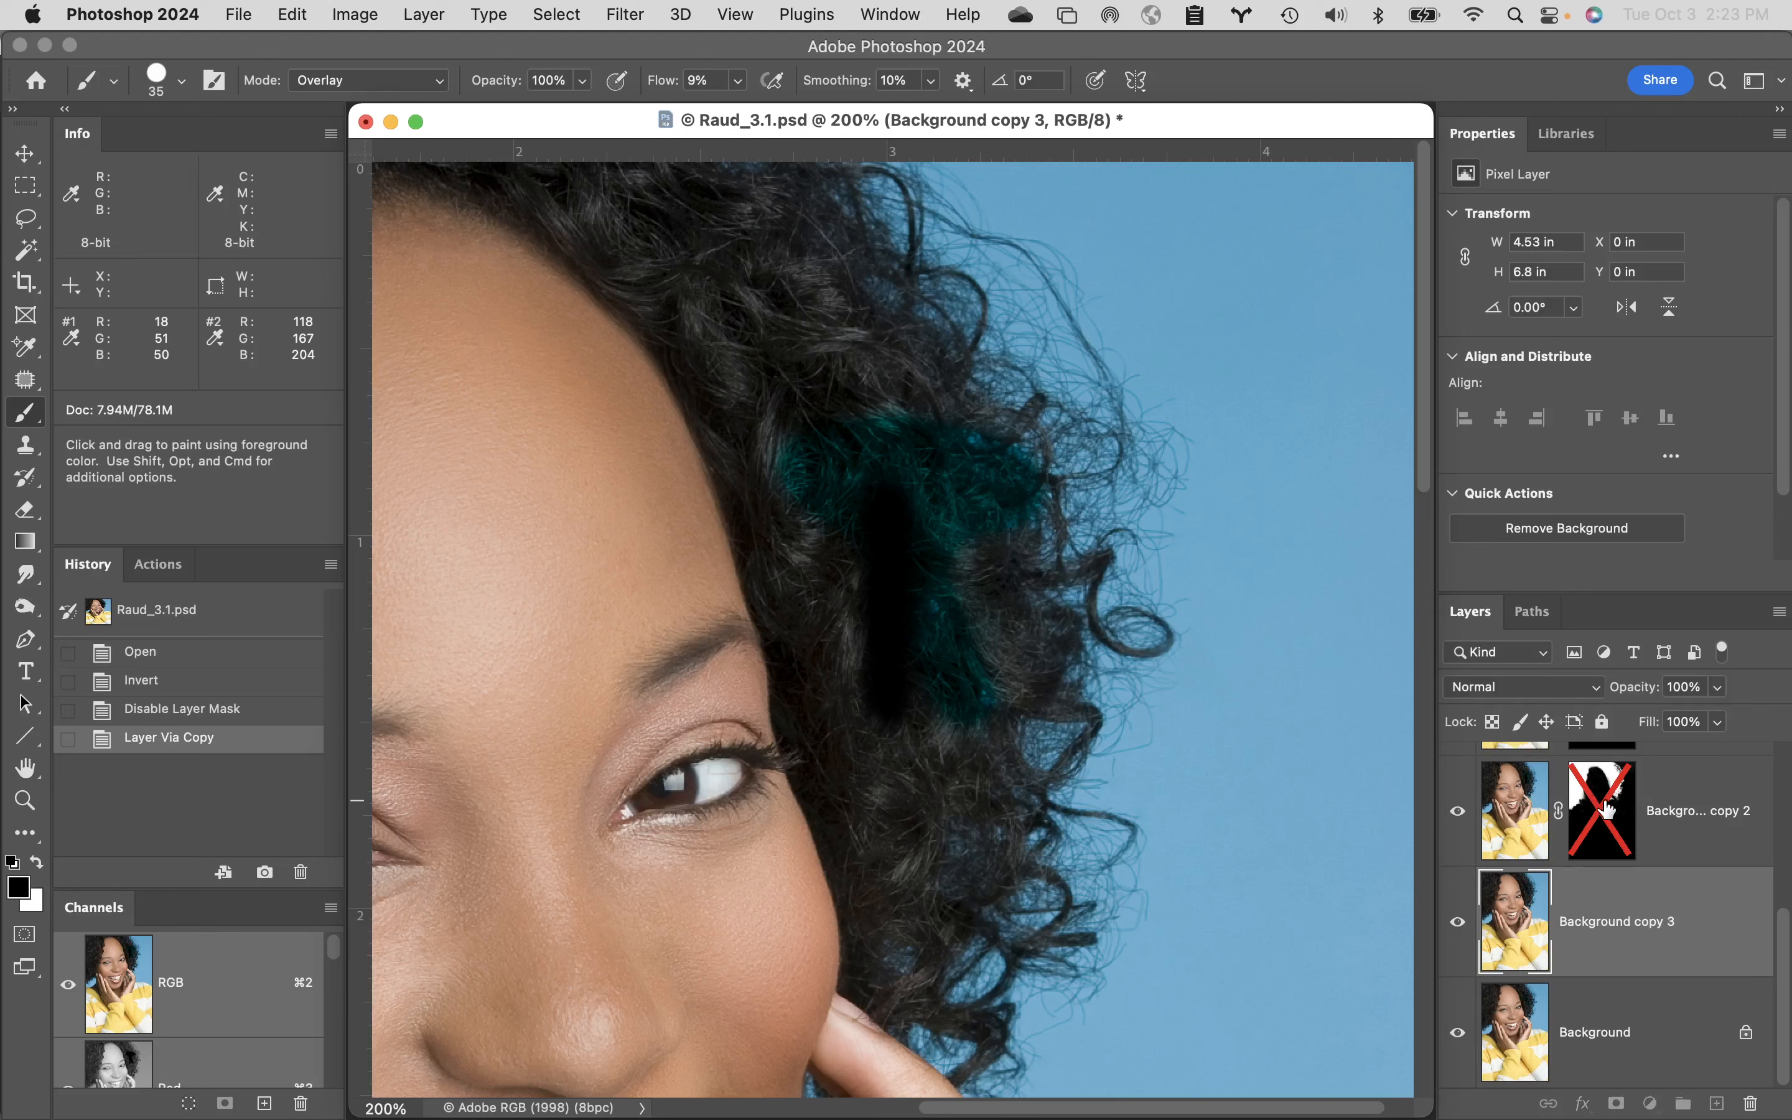
{"action": "left_click_drag", "start_coordinate": [1607, 812], "coordinate": [1610, 938]}
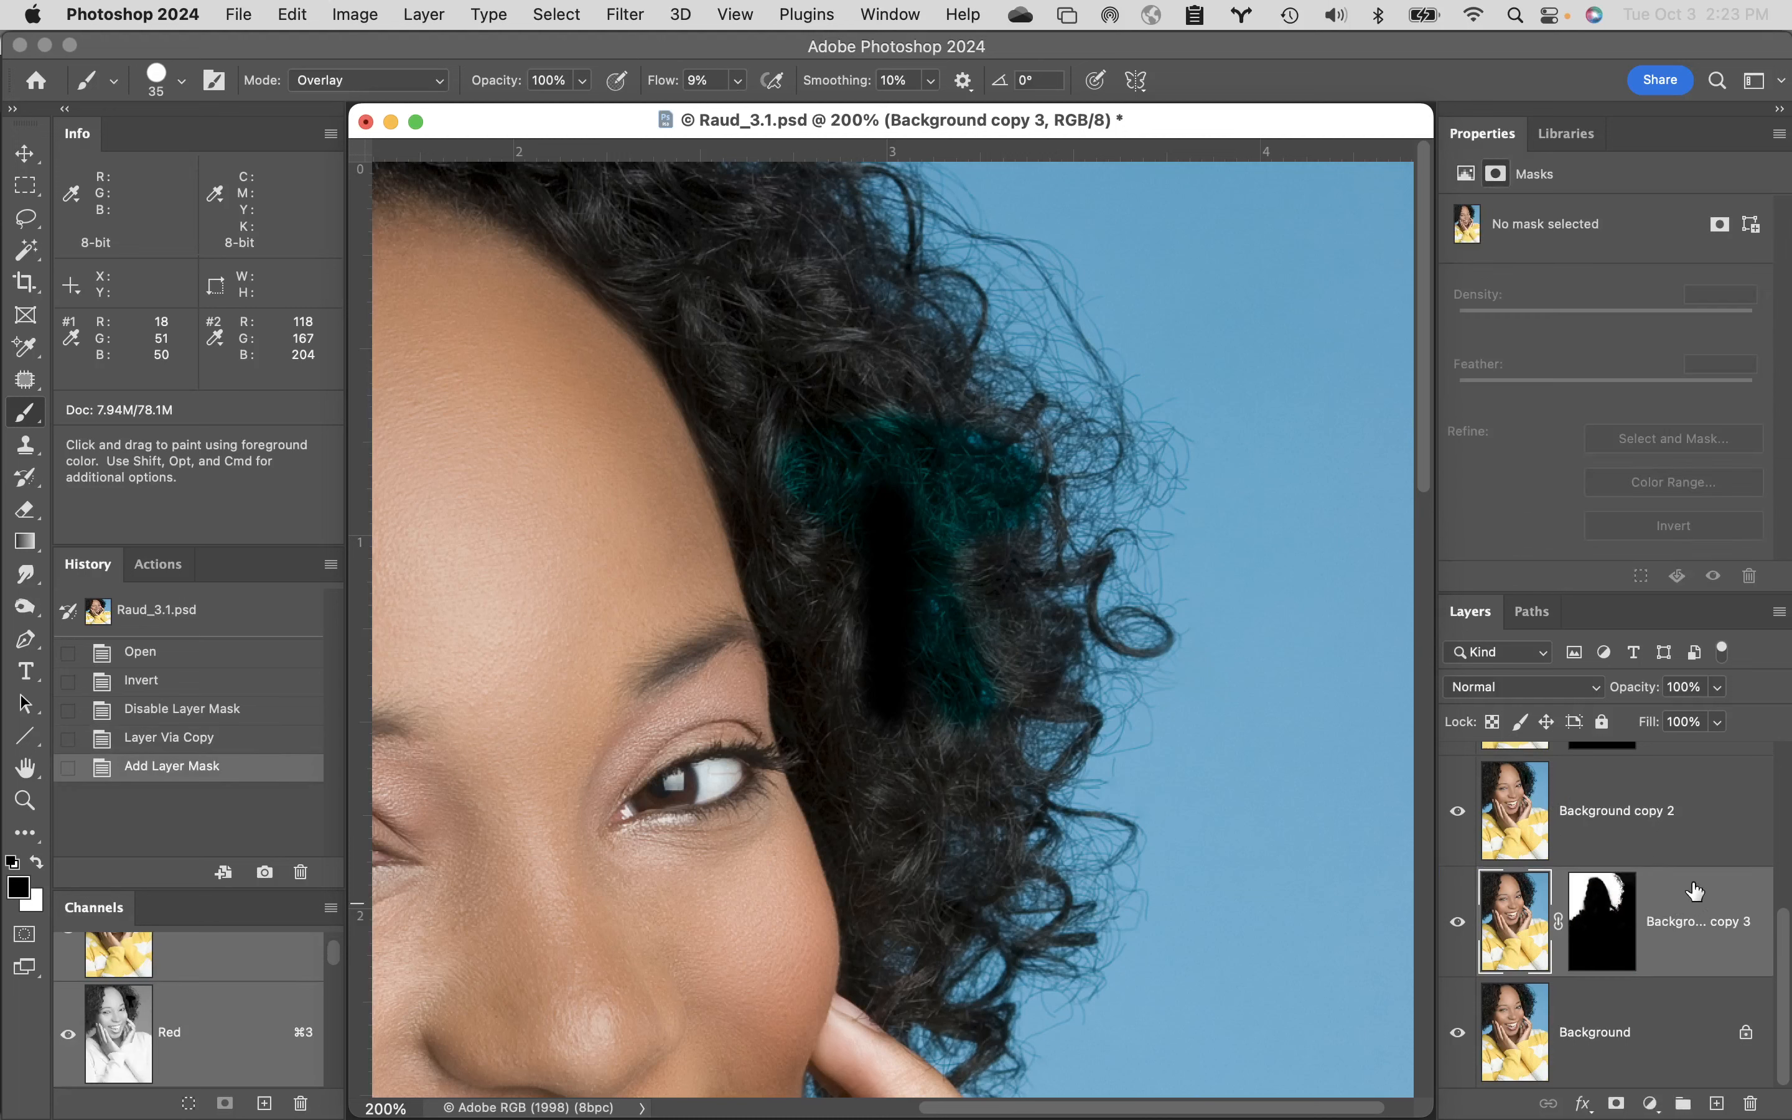
- Delete the Background copy 2 layer and hide the newly masked duplicate to check the original Background
{"action": "left_click_drag", "start_coordinate": [1629, 792], "coordinate": [1750, 1104]}
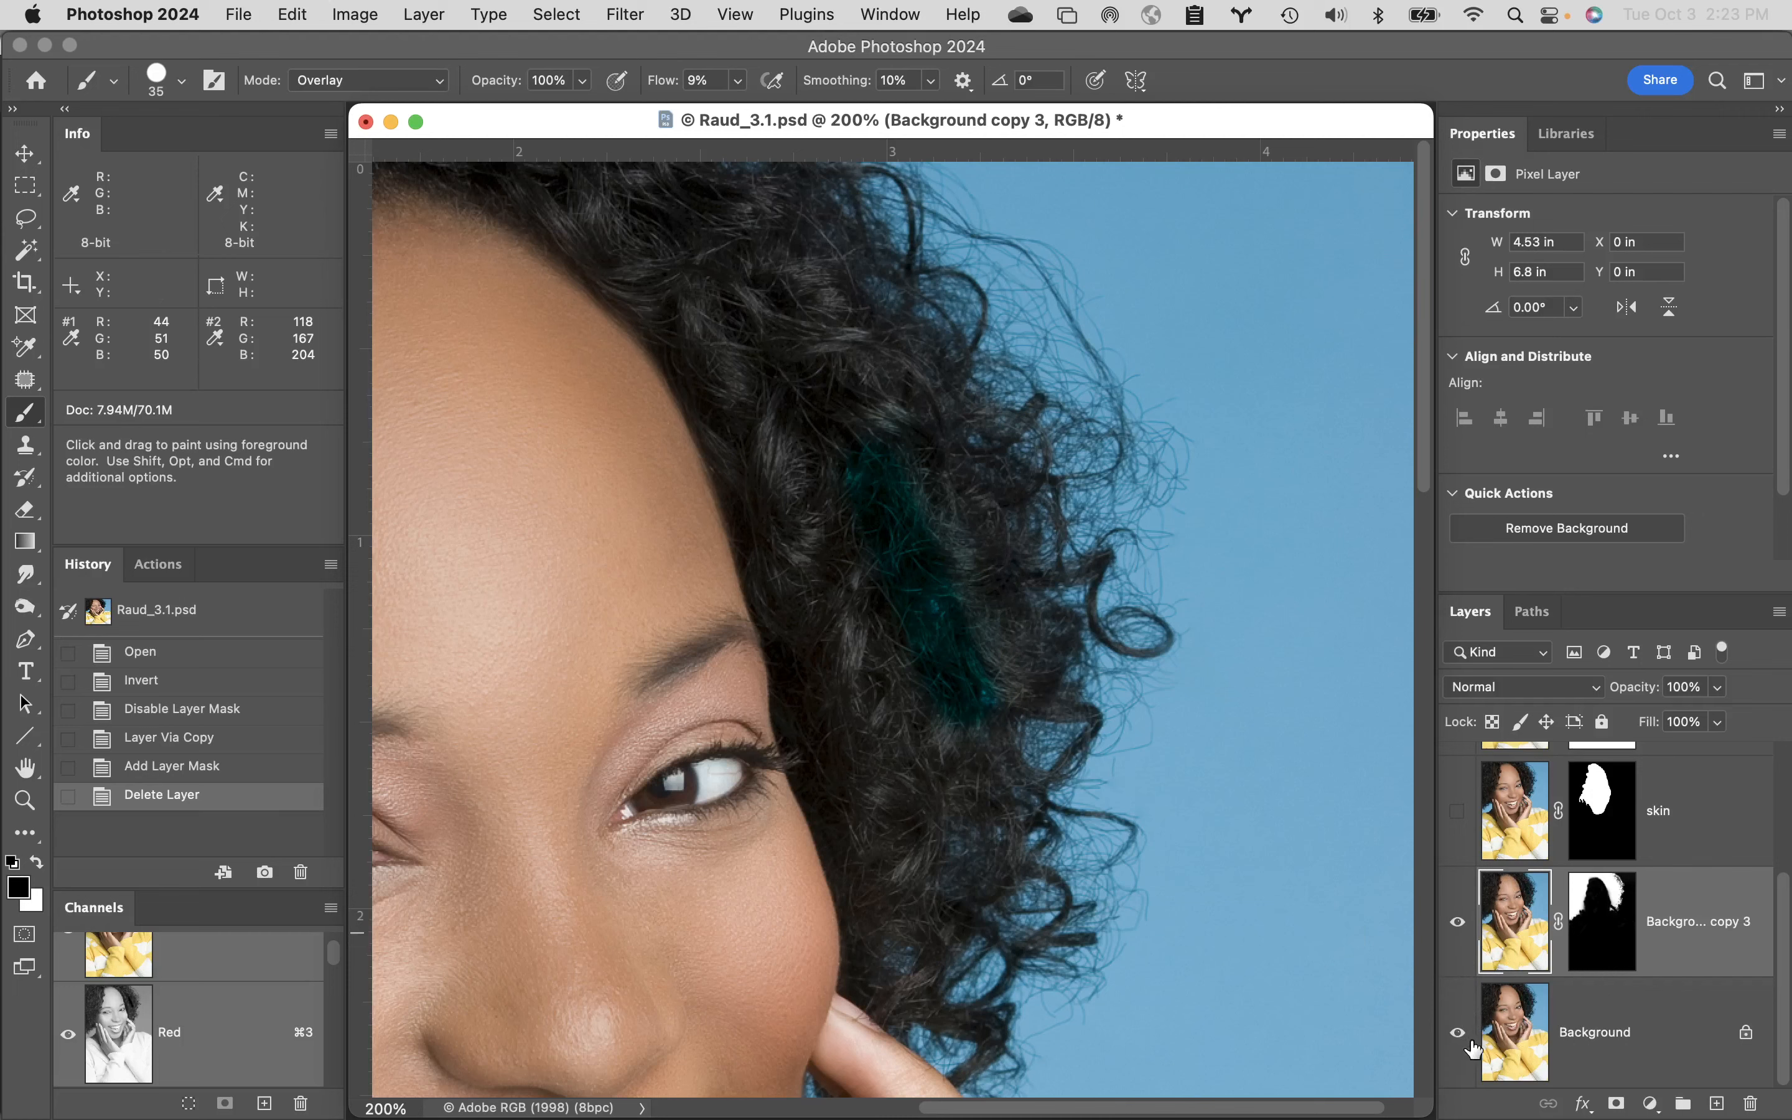
{"action": "left_click", "coordinate": [1457, 921]}
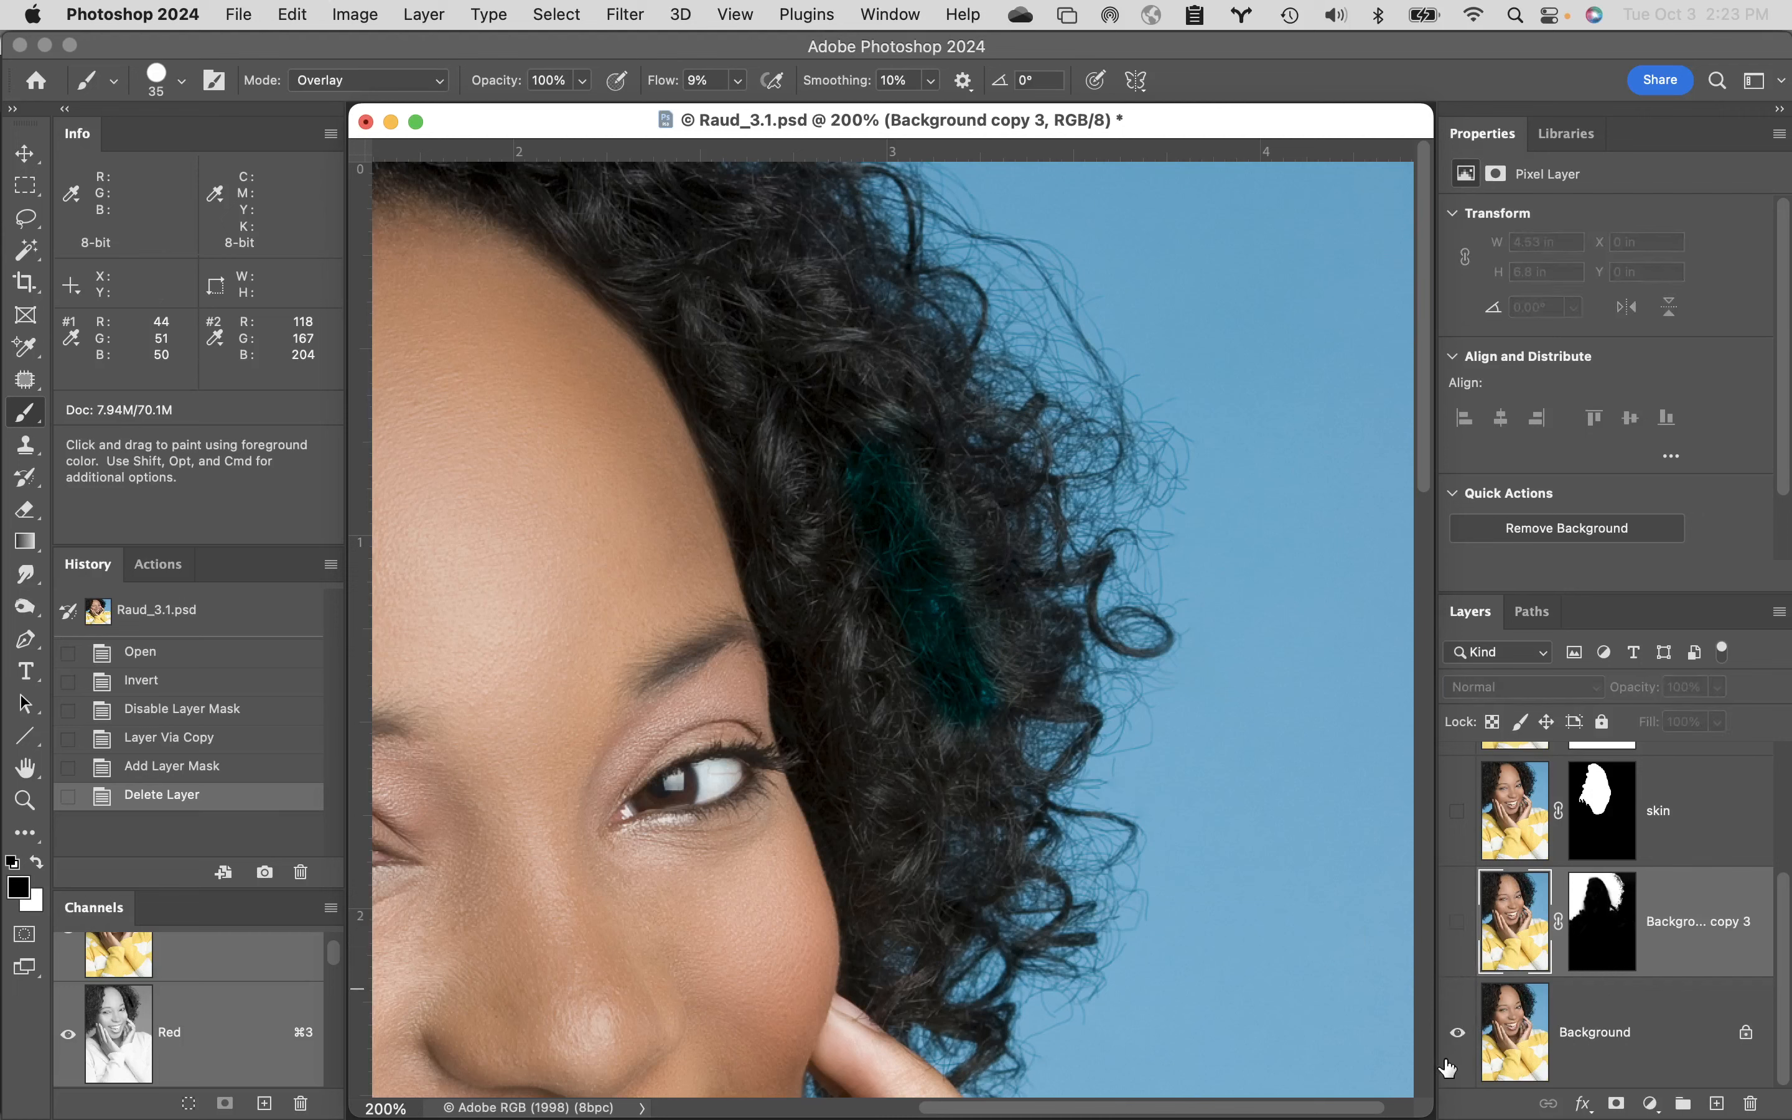
- Duplicate the original Background layer
{"action": "left_click", "coordinate": [1672, 1069]}
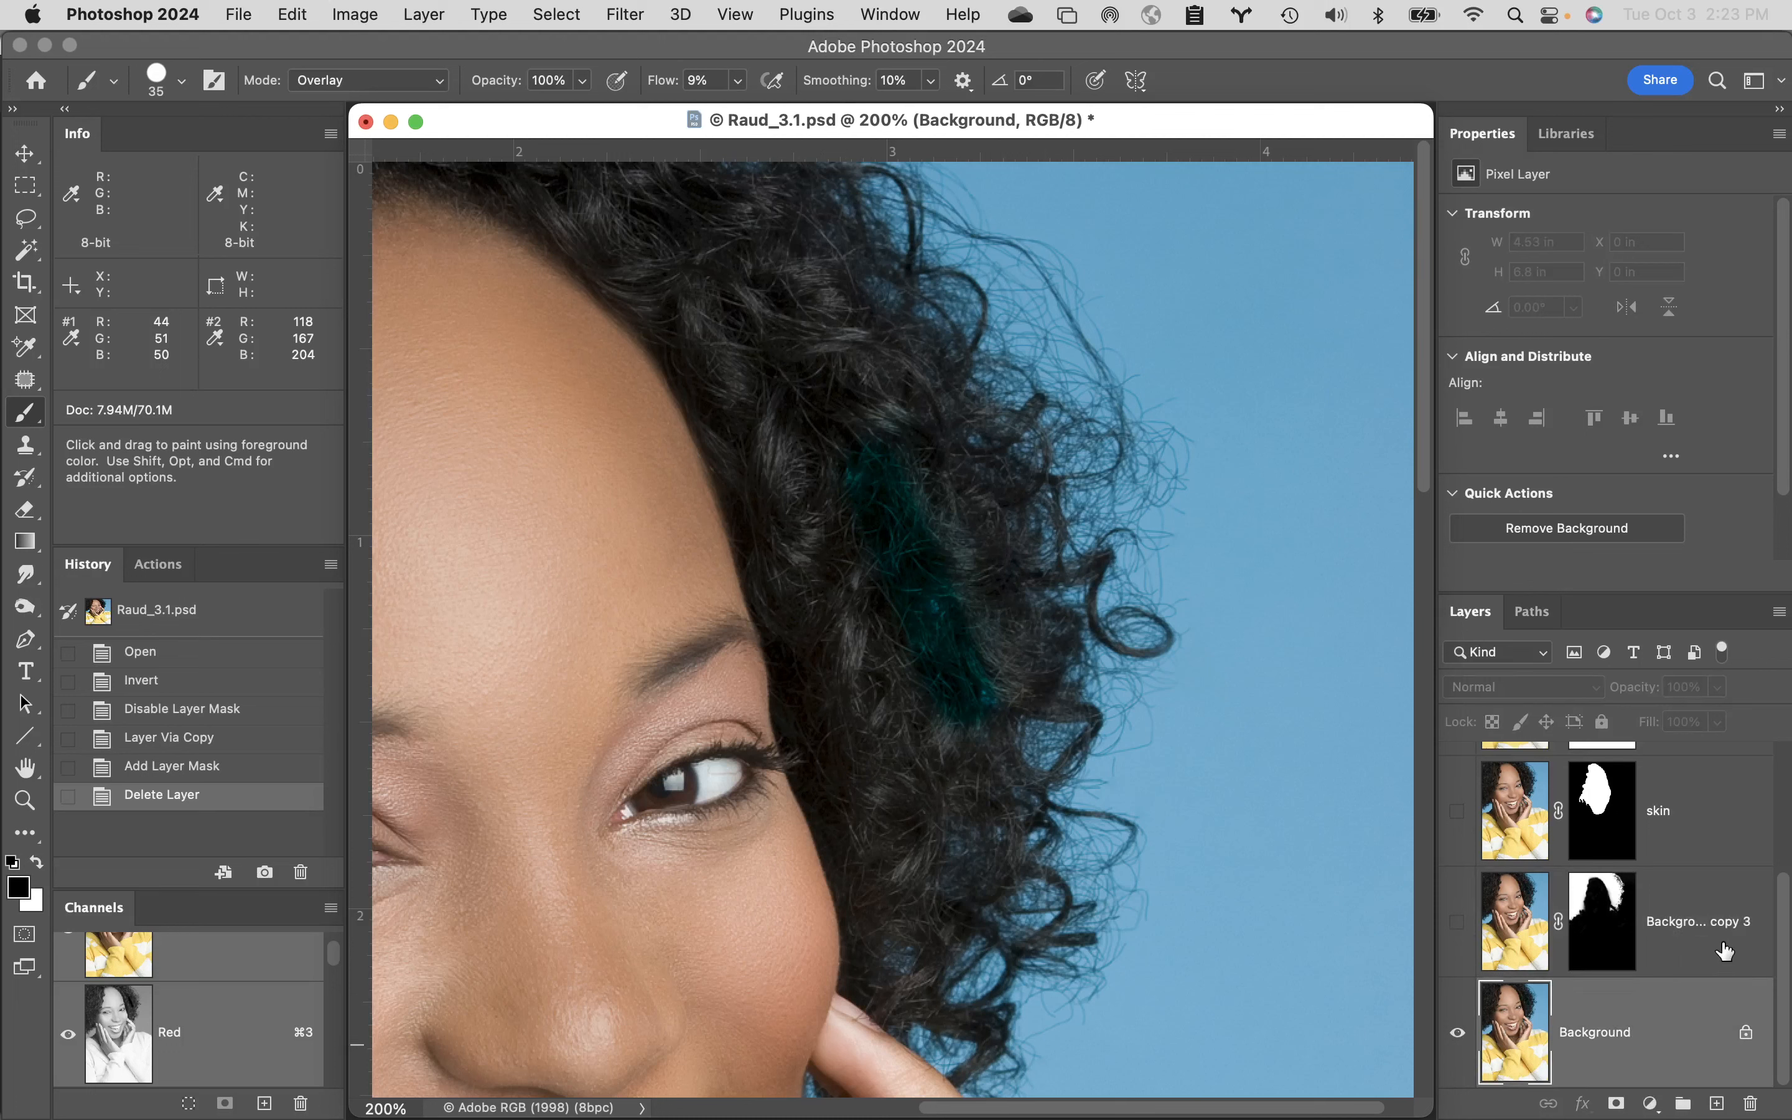
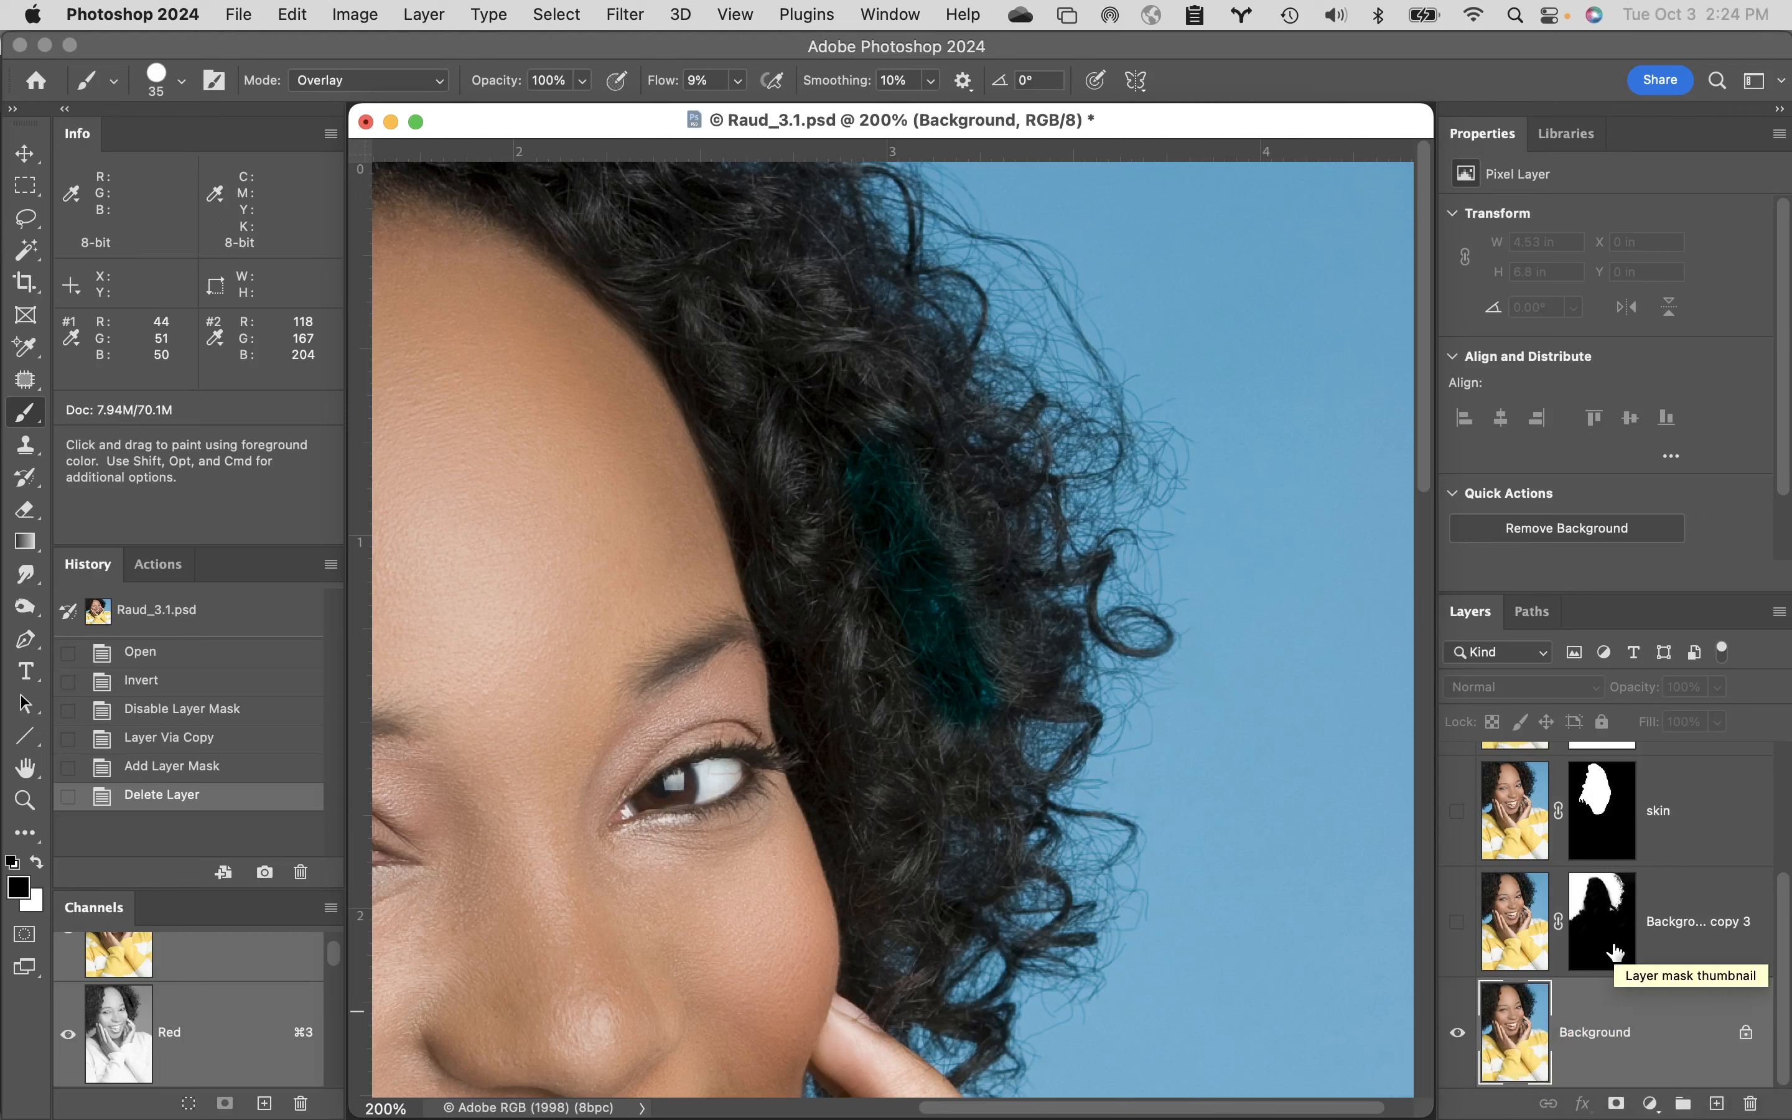
{"action": "key", "text": "super+j"}
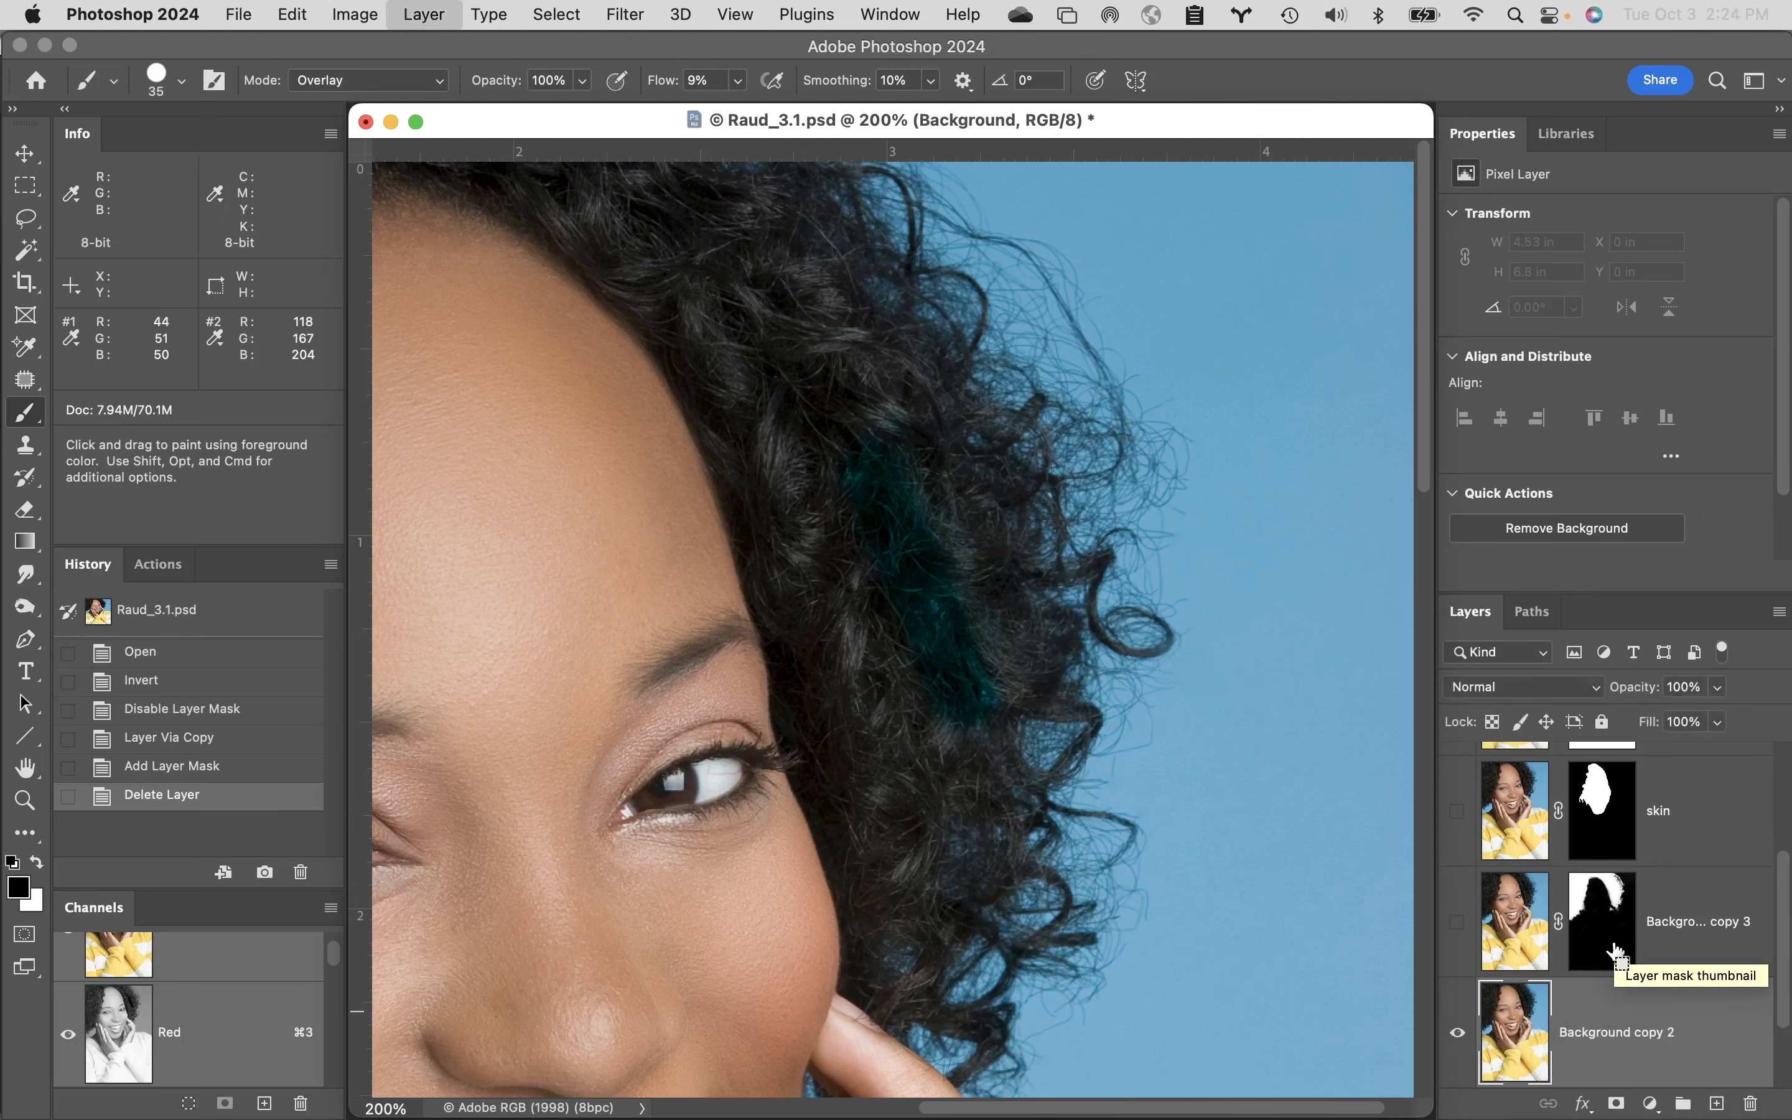
{"action": "scroll", "coordinate": [1771, 955], "scroll_direction": "down", "scroll_amount": 3}
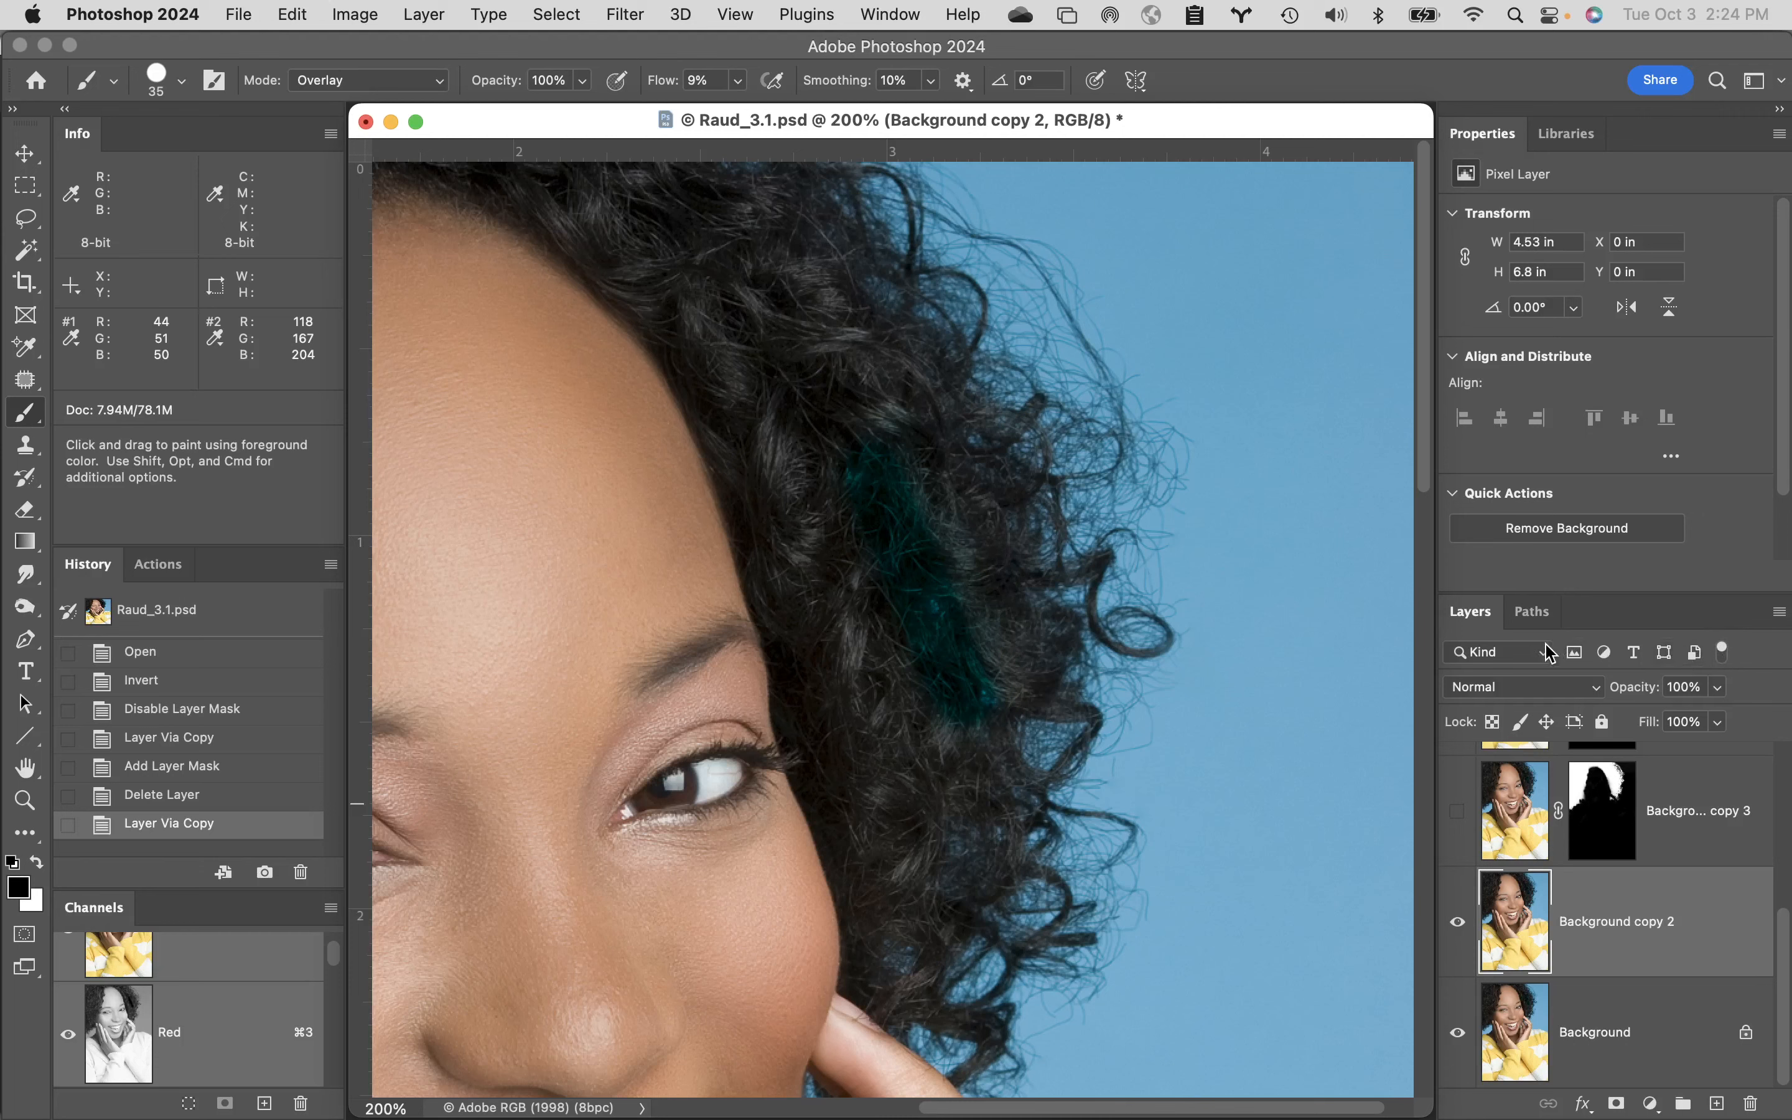
- Try filtering the layer list to pixel layers and moving the Background duplicate, and undo the move
{"action": "left_click", "coordinate": [1574, 653]}
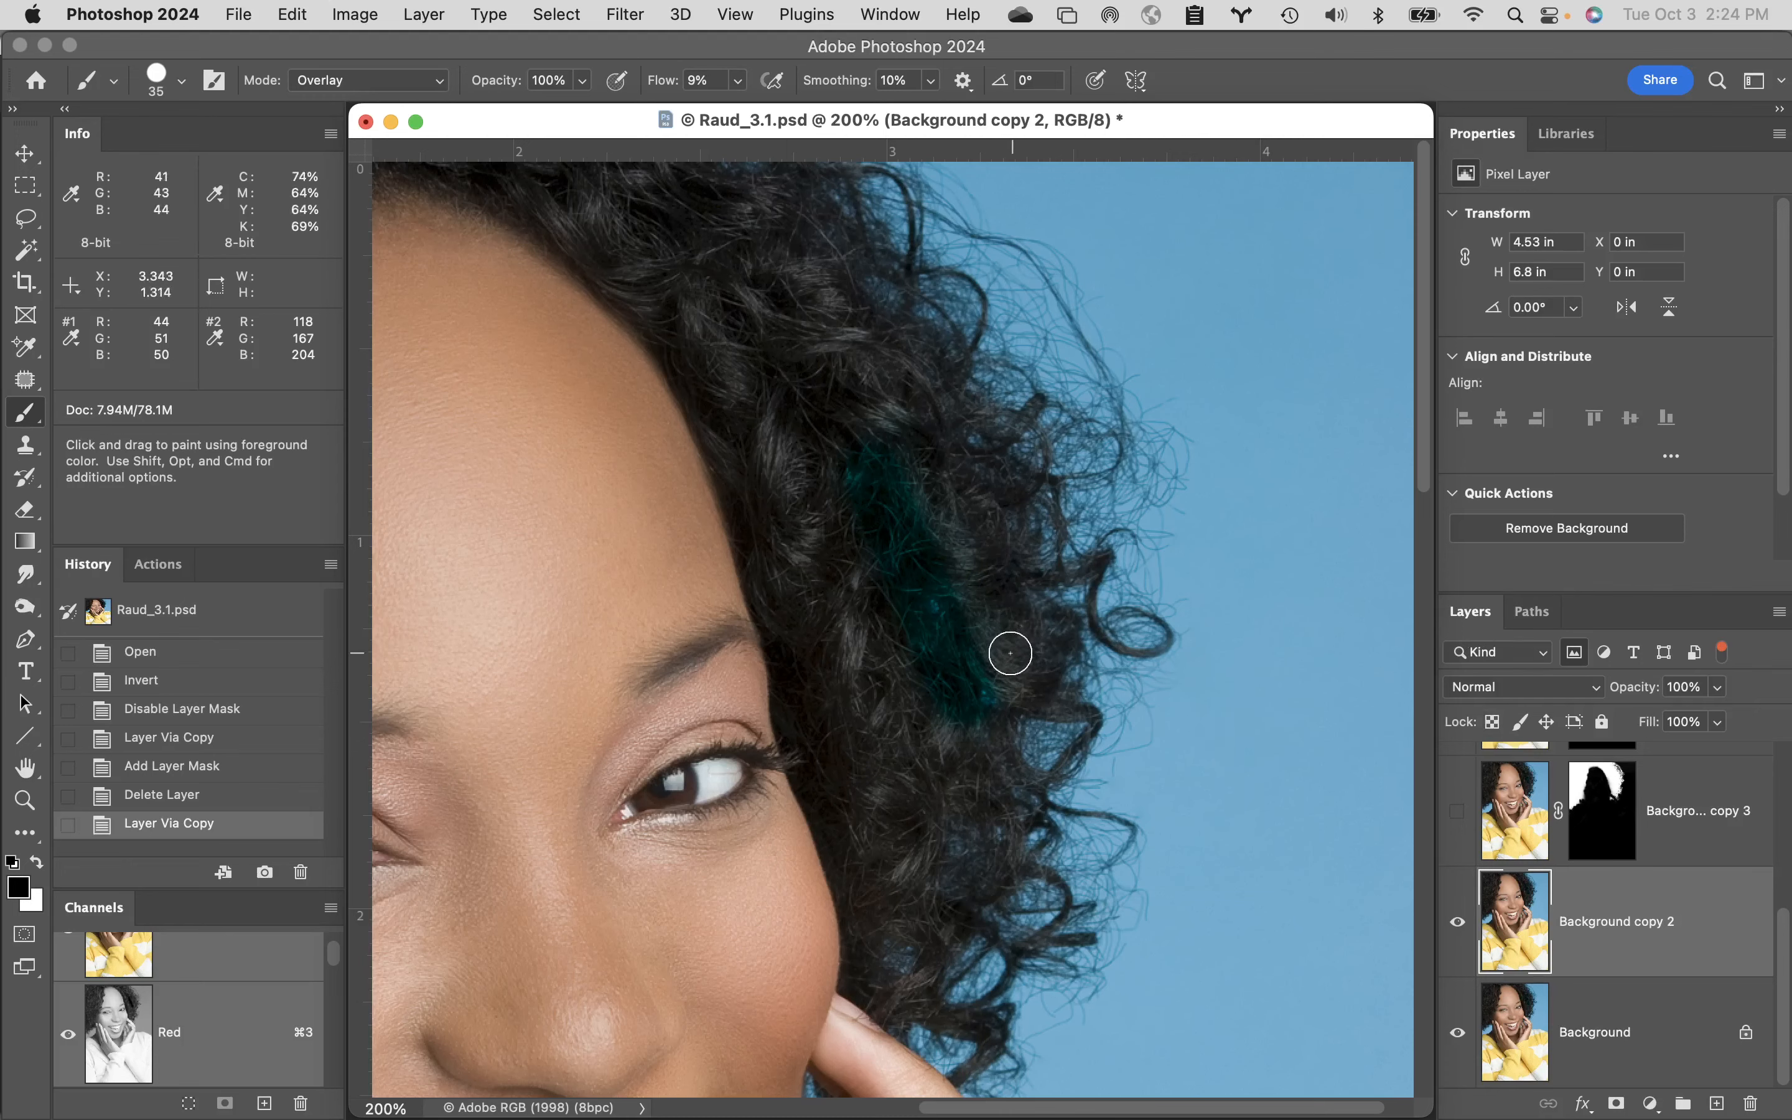
{"action": "key", "text": "v"}
{"action": "left_click_drag", "start_coordinate": [858, 759], "coordinate": [1121, 697]}
{"action": "key", "text": "super+z"}
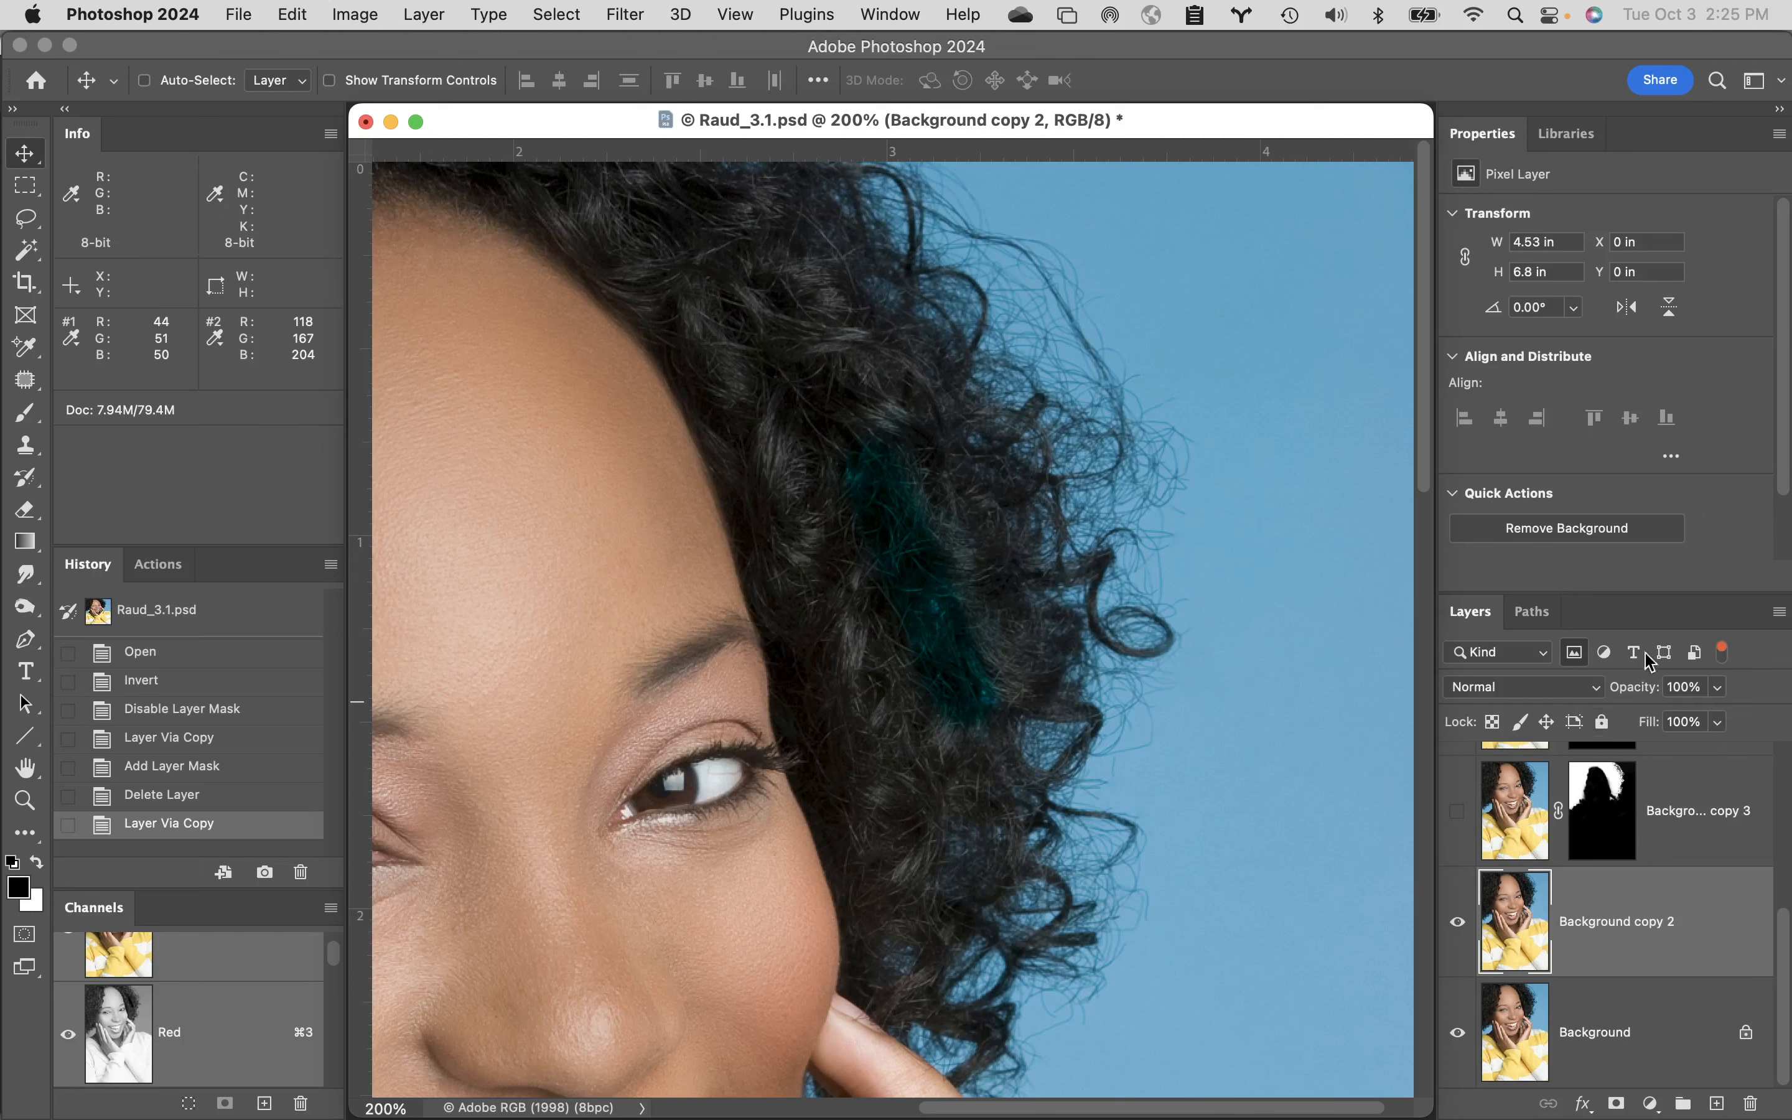
{"action": "left_click", "coordinate": [1577, 653]}
- Lock the duplicate's transparent pixels and release the lock again
{"action": "left_click", "coordinate": [1495, 719]}
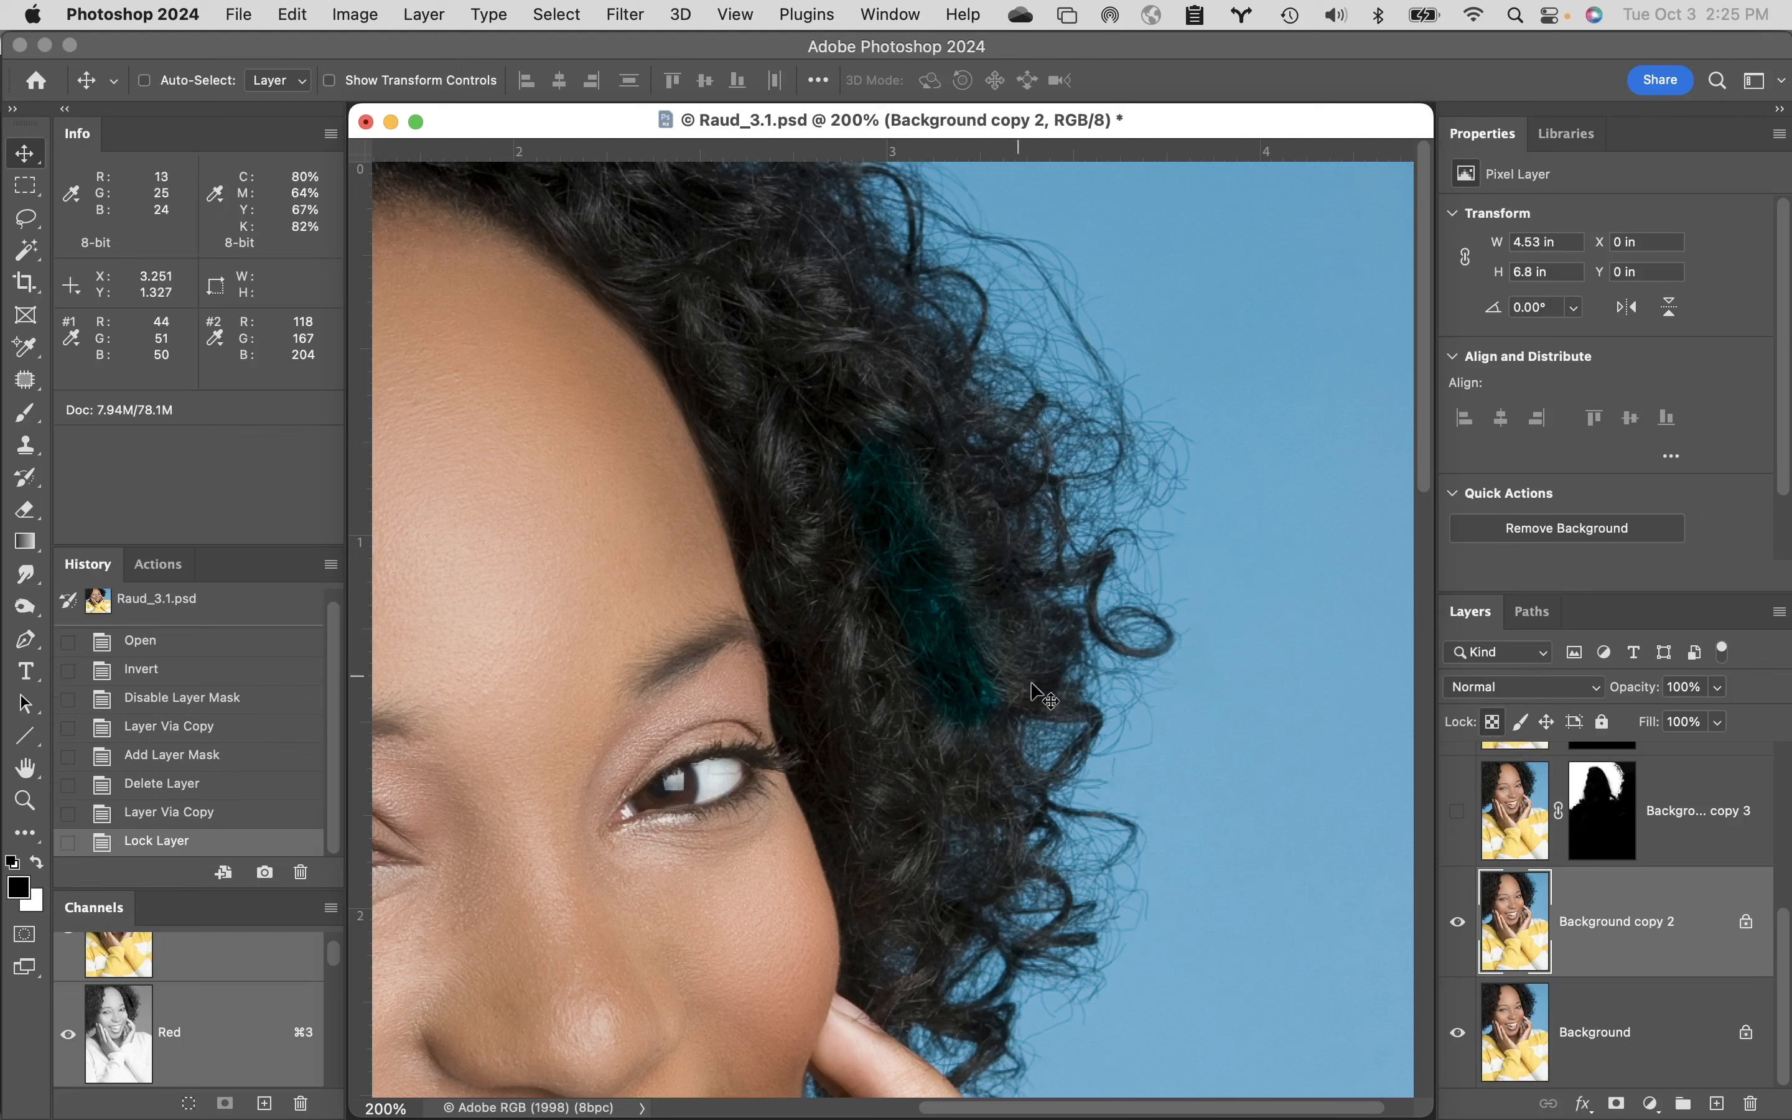
{"action": "left_click", "coordinate": [1493, 723]}
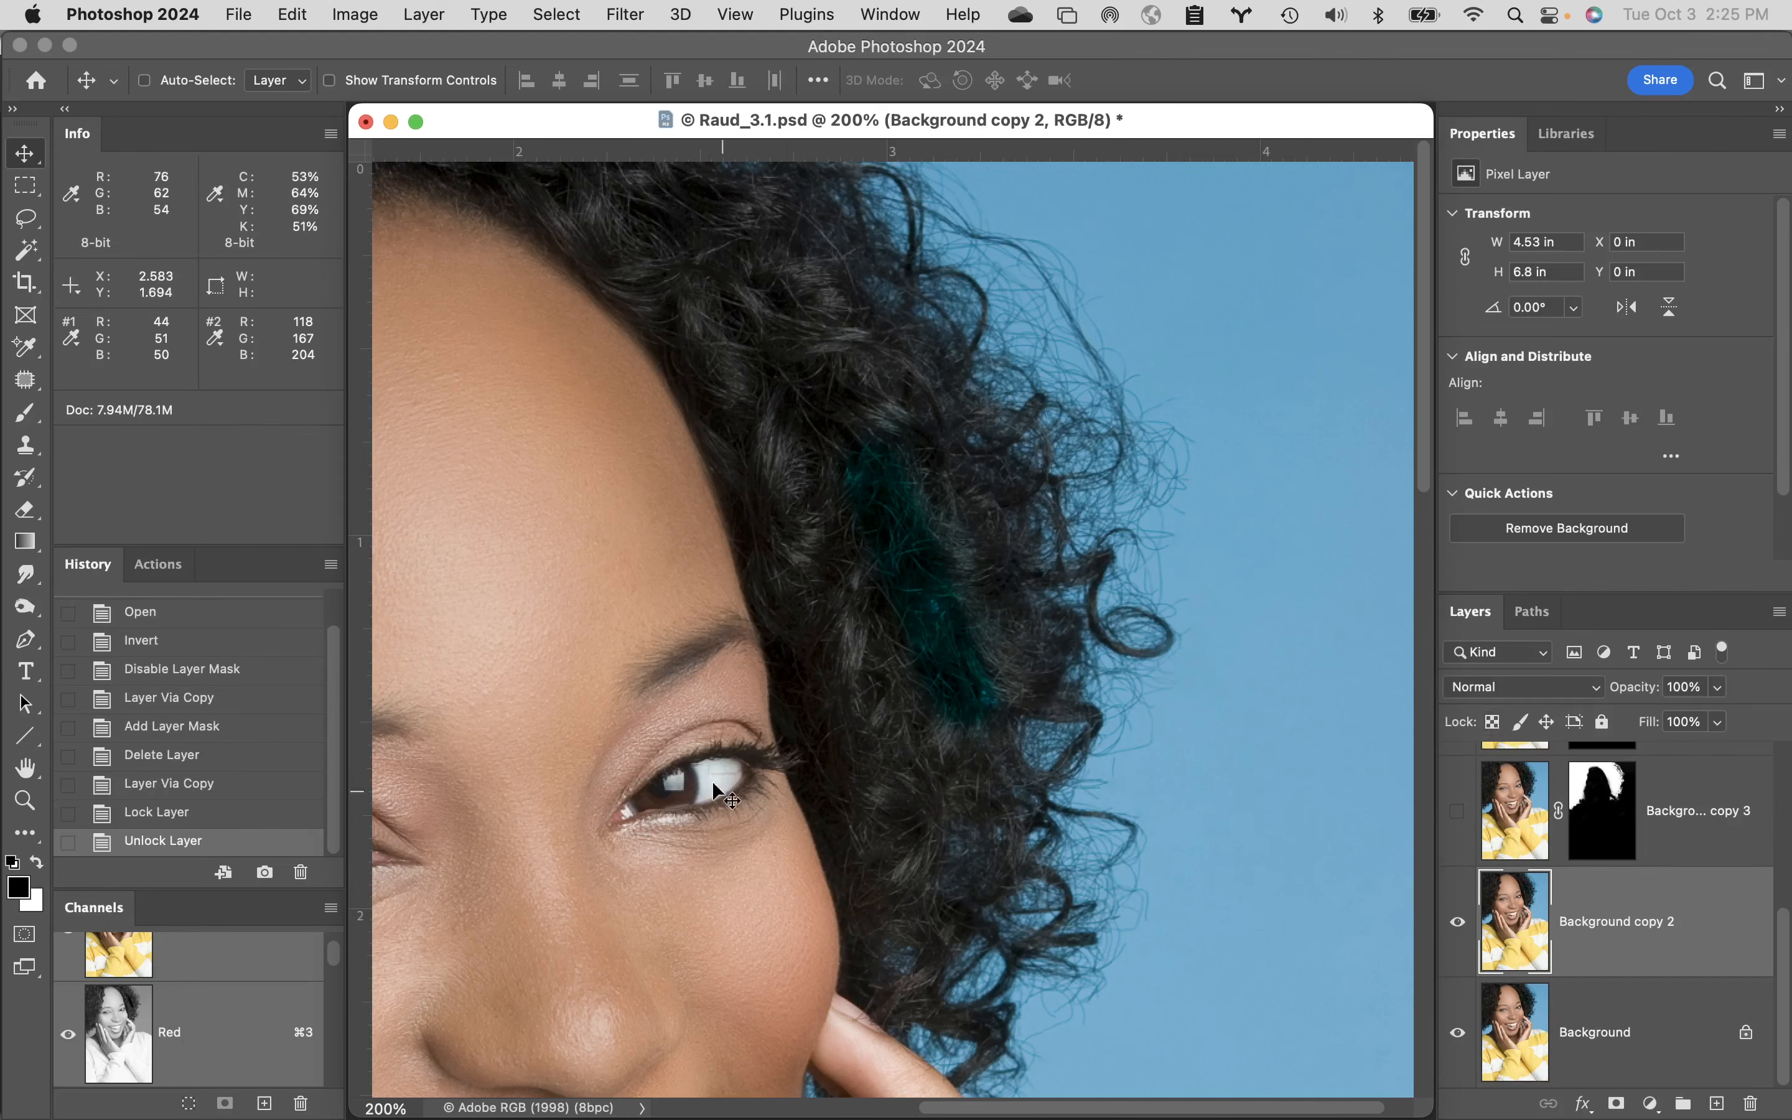
- Clear a lassoed area of about 1.95 by 3.96 in beside the face on Background copy 2, with the Background layer hidden
{"action": "left_click", "coordinate": [647, 711], "text": "alt+super"}
{"action": "left_click", "coordinate": [736, 752], "text": "alt+super"}
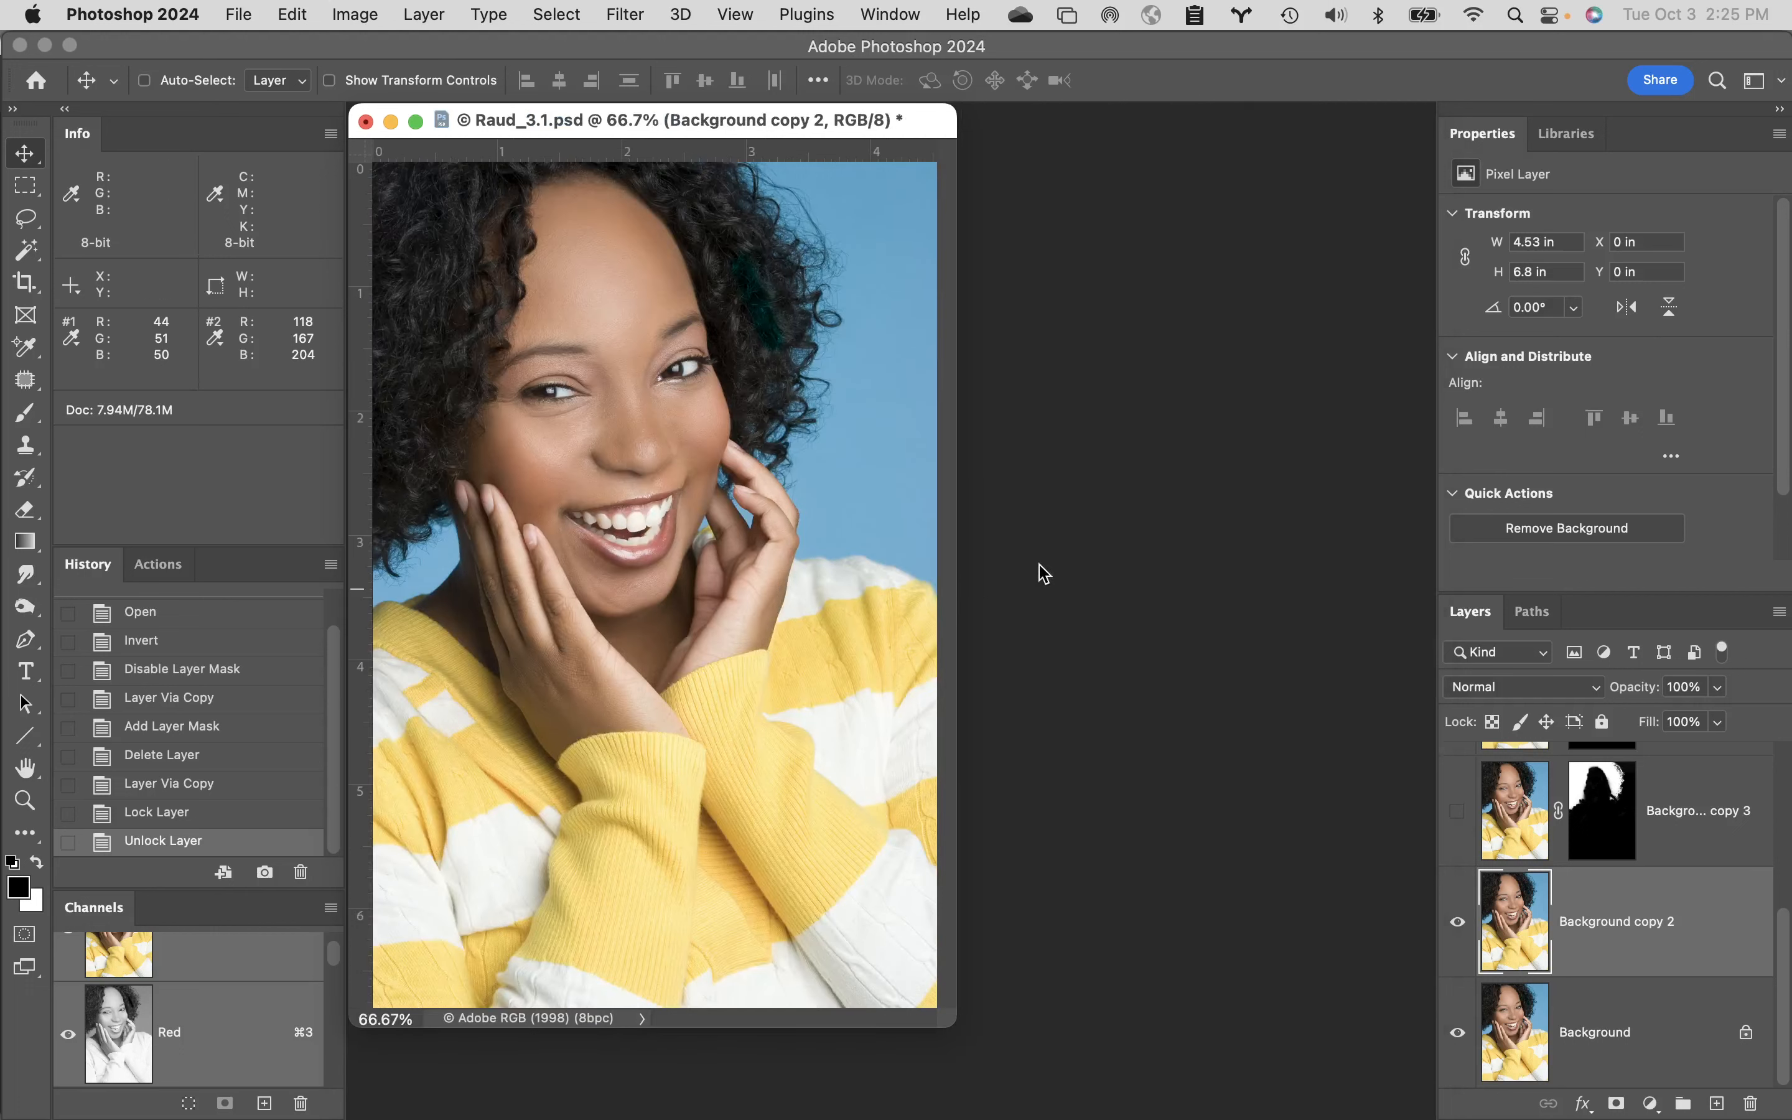
{"action": "key", "text": "l"}
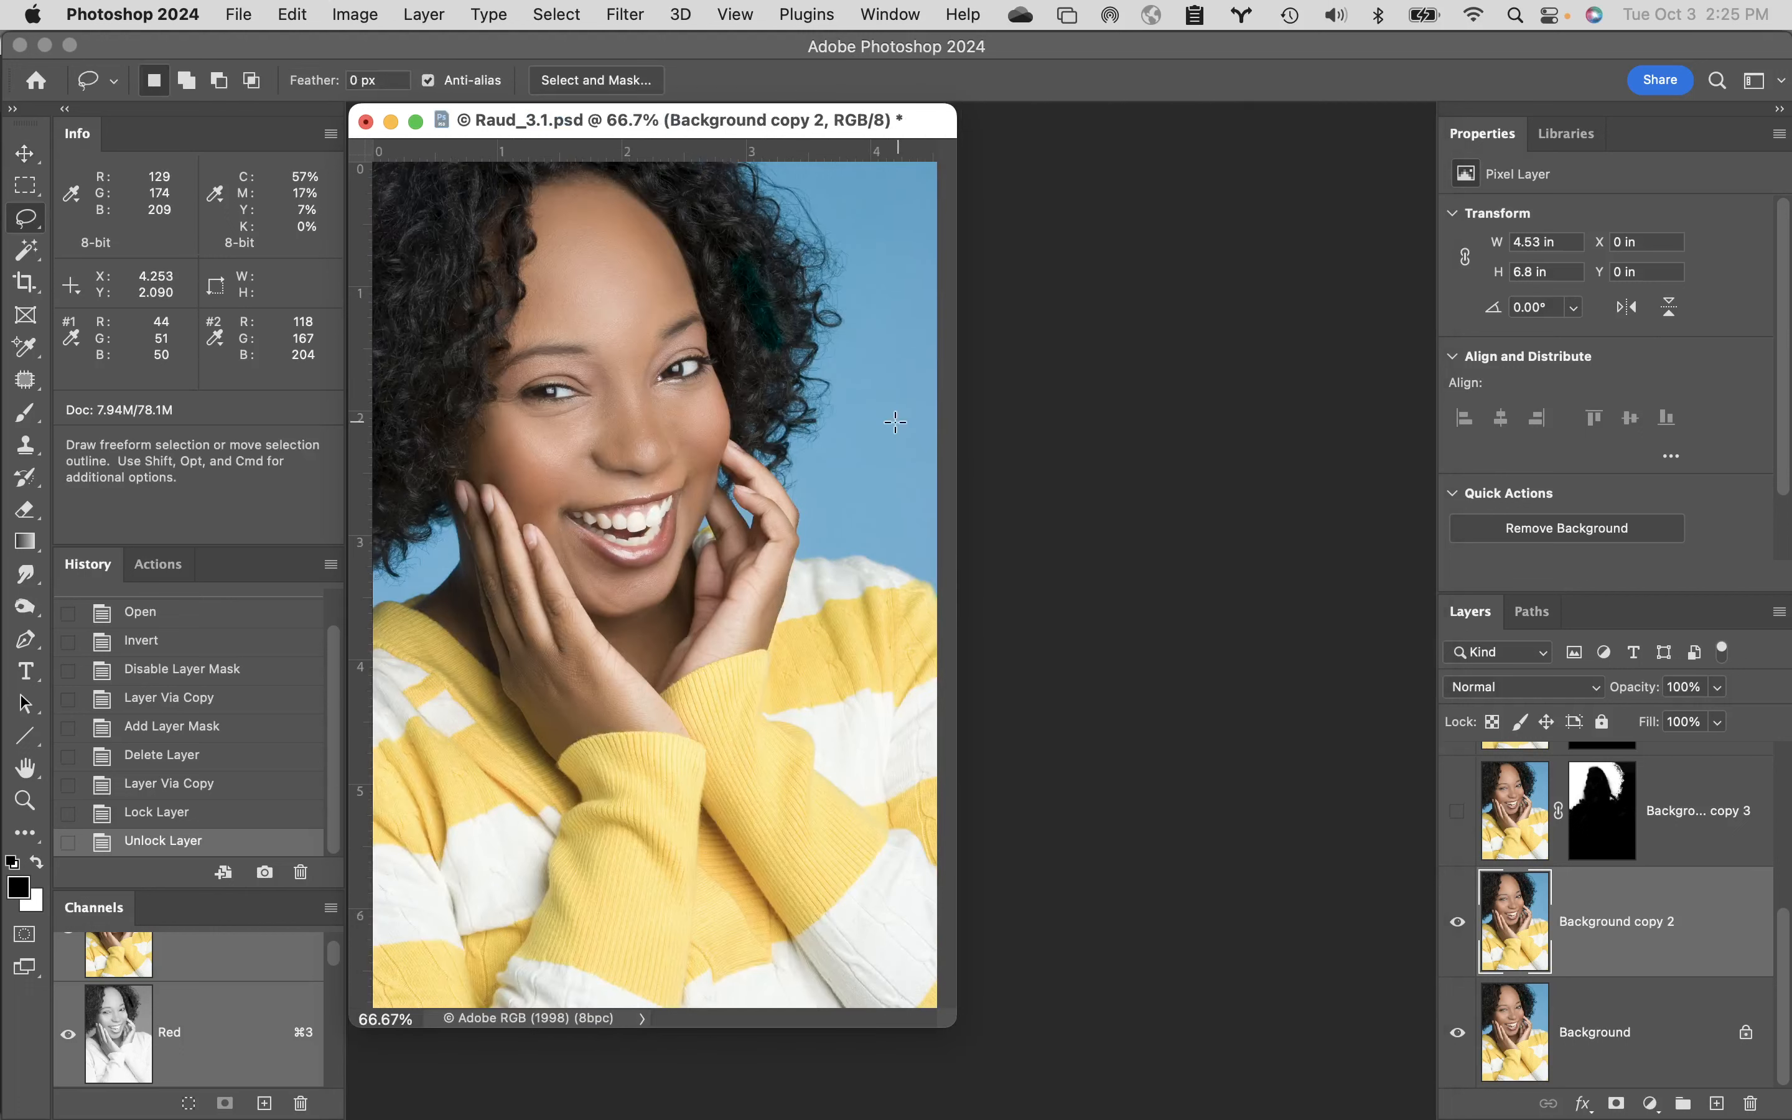
{"action": "mouse_move", "coordinate": [876, 275]}
{"action": "left_mouse_down"}
{"action": "mouse_move", "coordinate": [740, 374]}
{"action": "mouse_move", "coordinate": [844, 93]}
{"action": "left_mouse_up"}
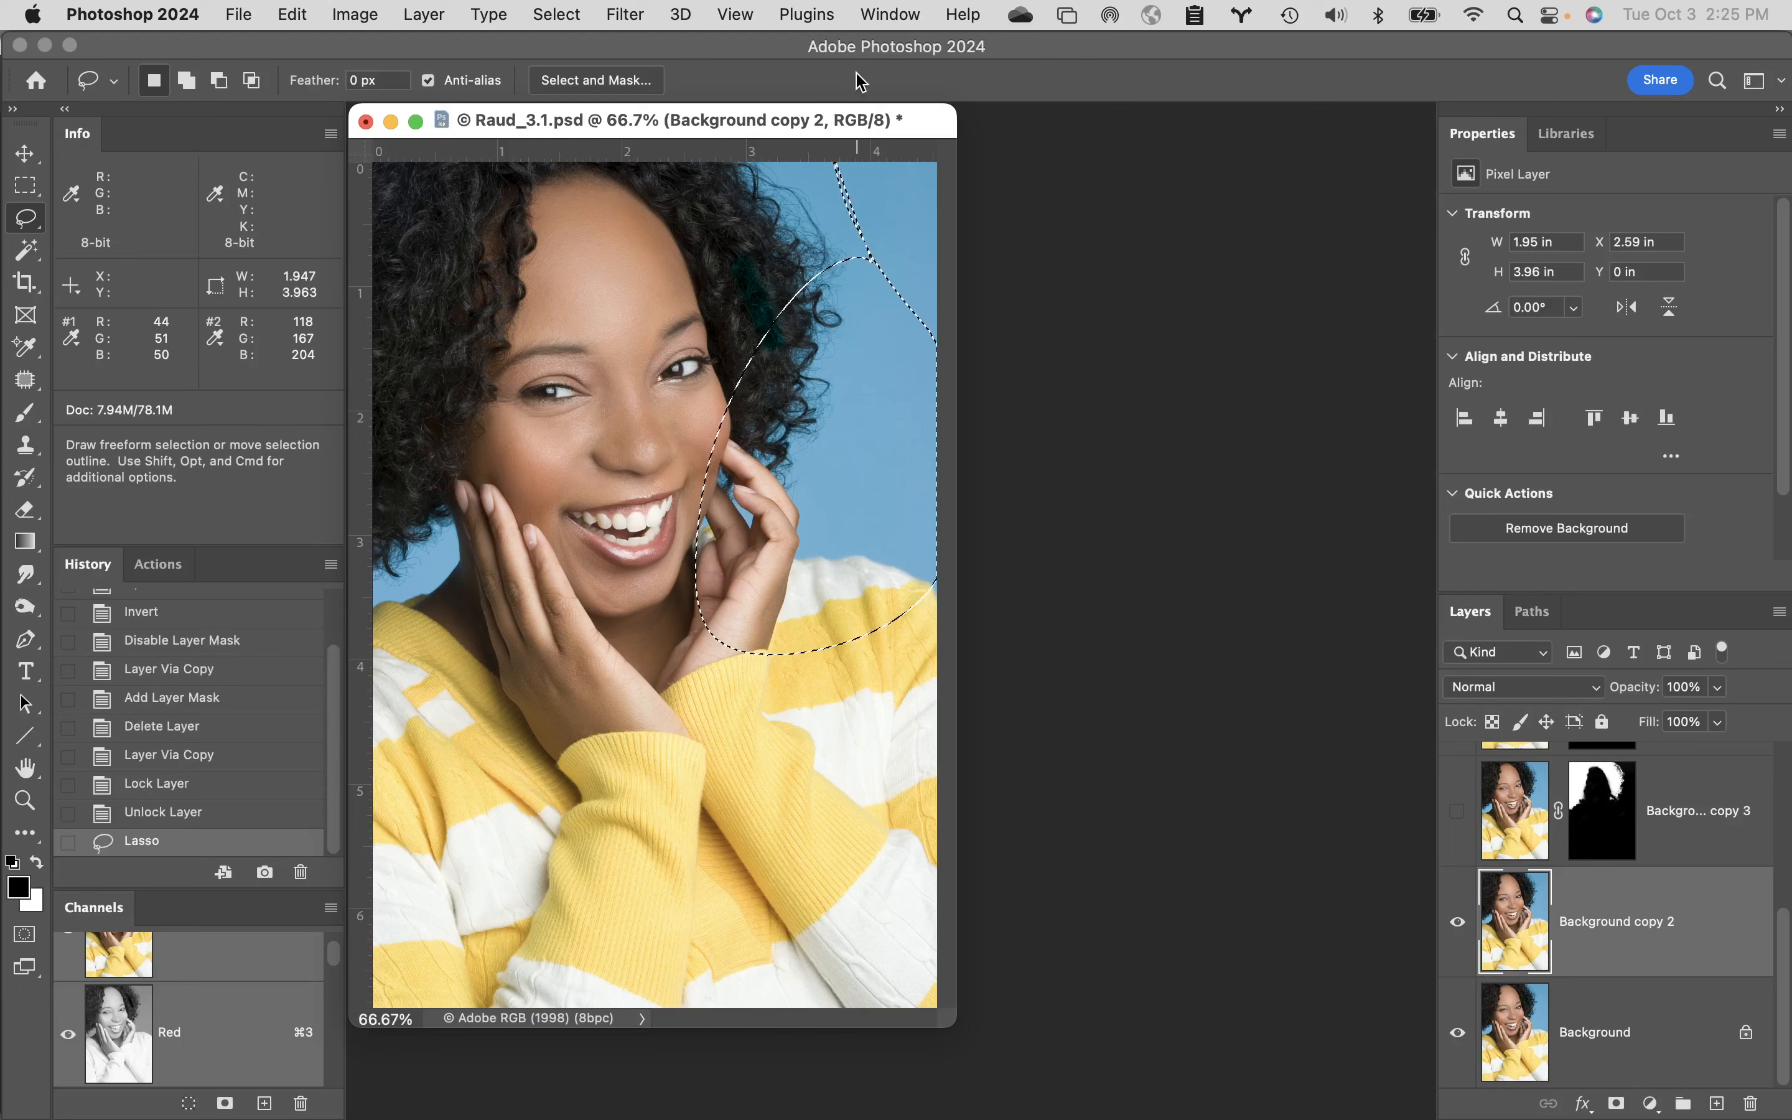
{"action": "key", "text": "Delete"}
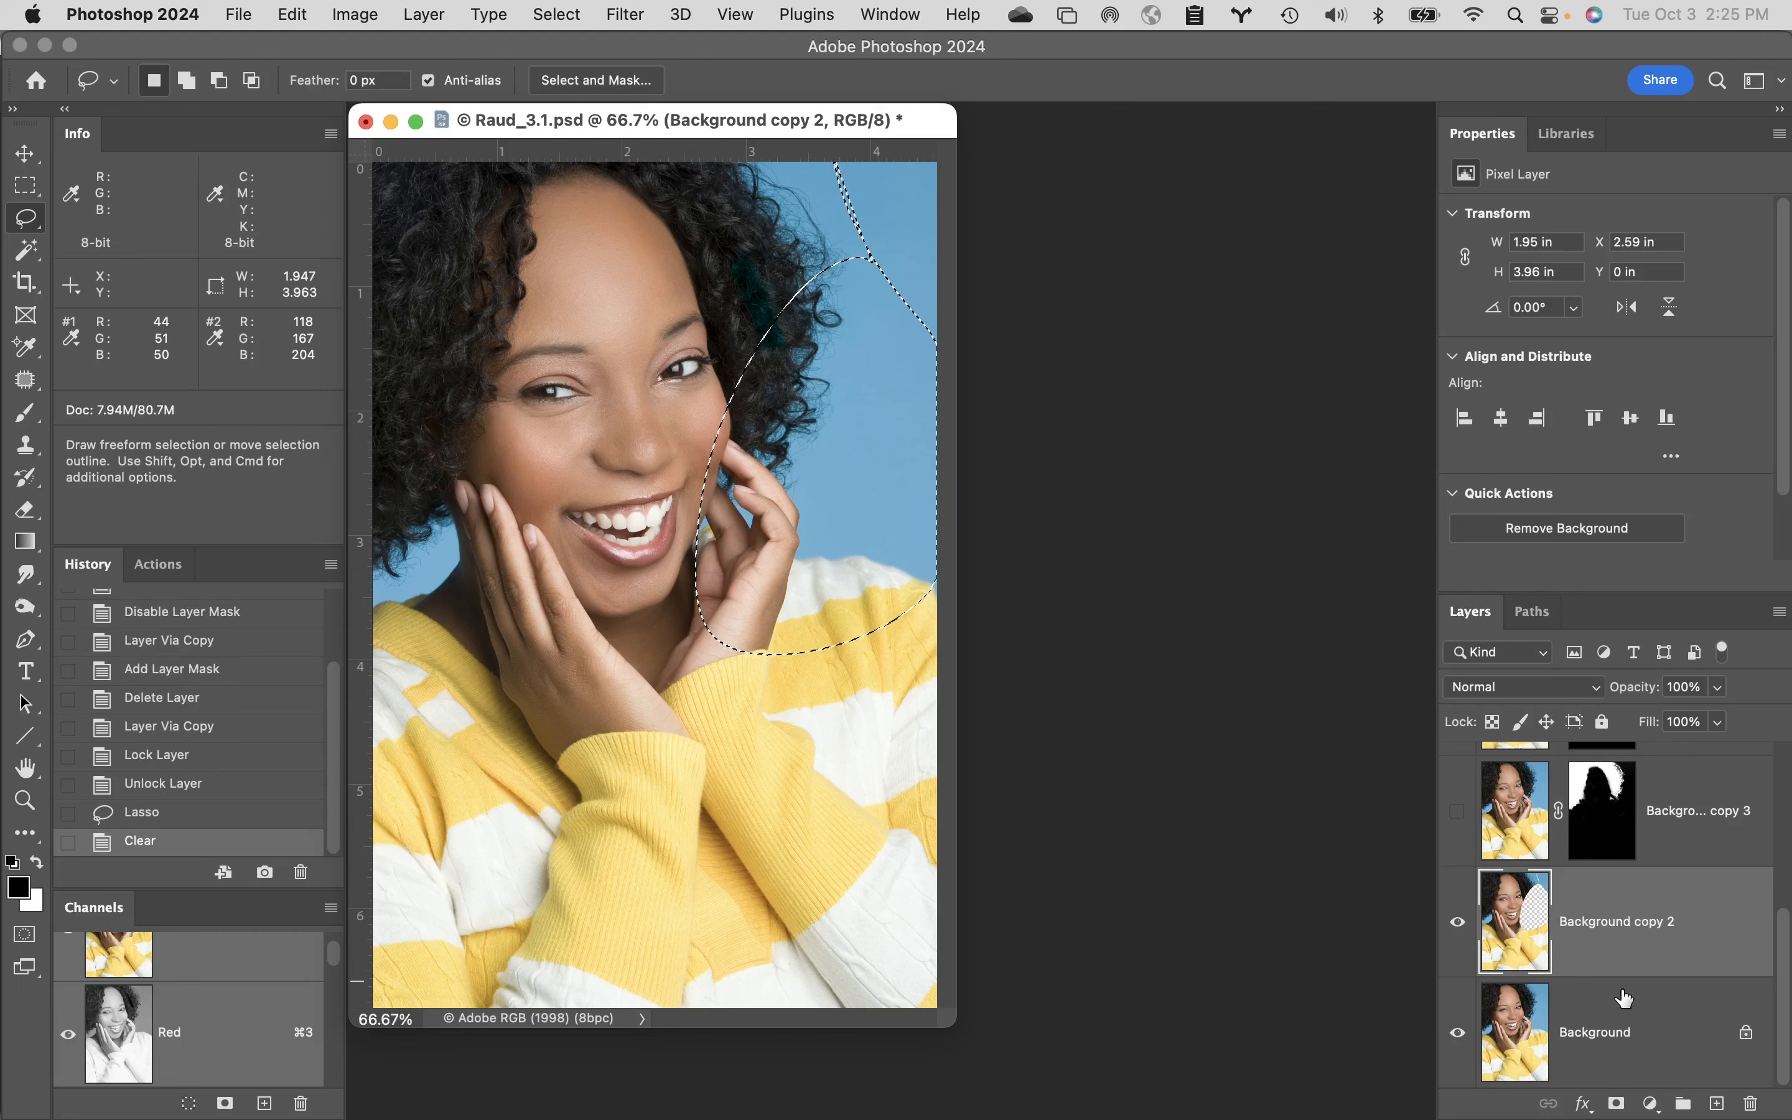
{"action": "left_click", "coordinate": [1458, 1031]}
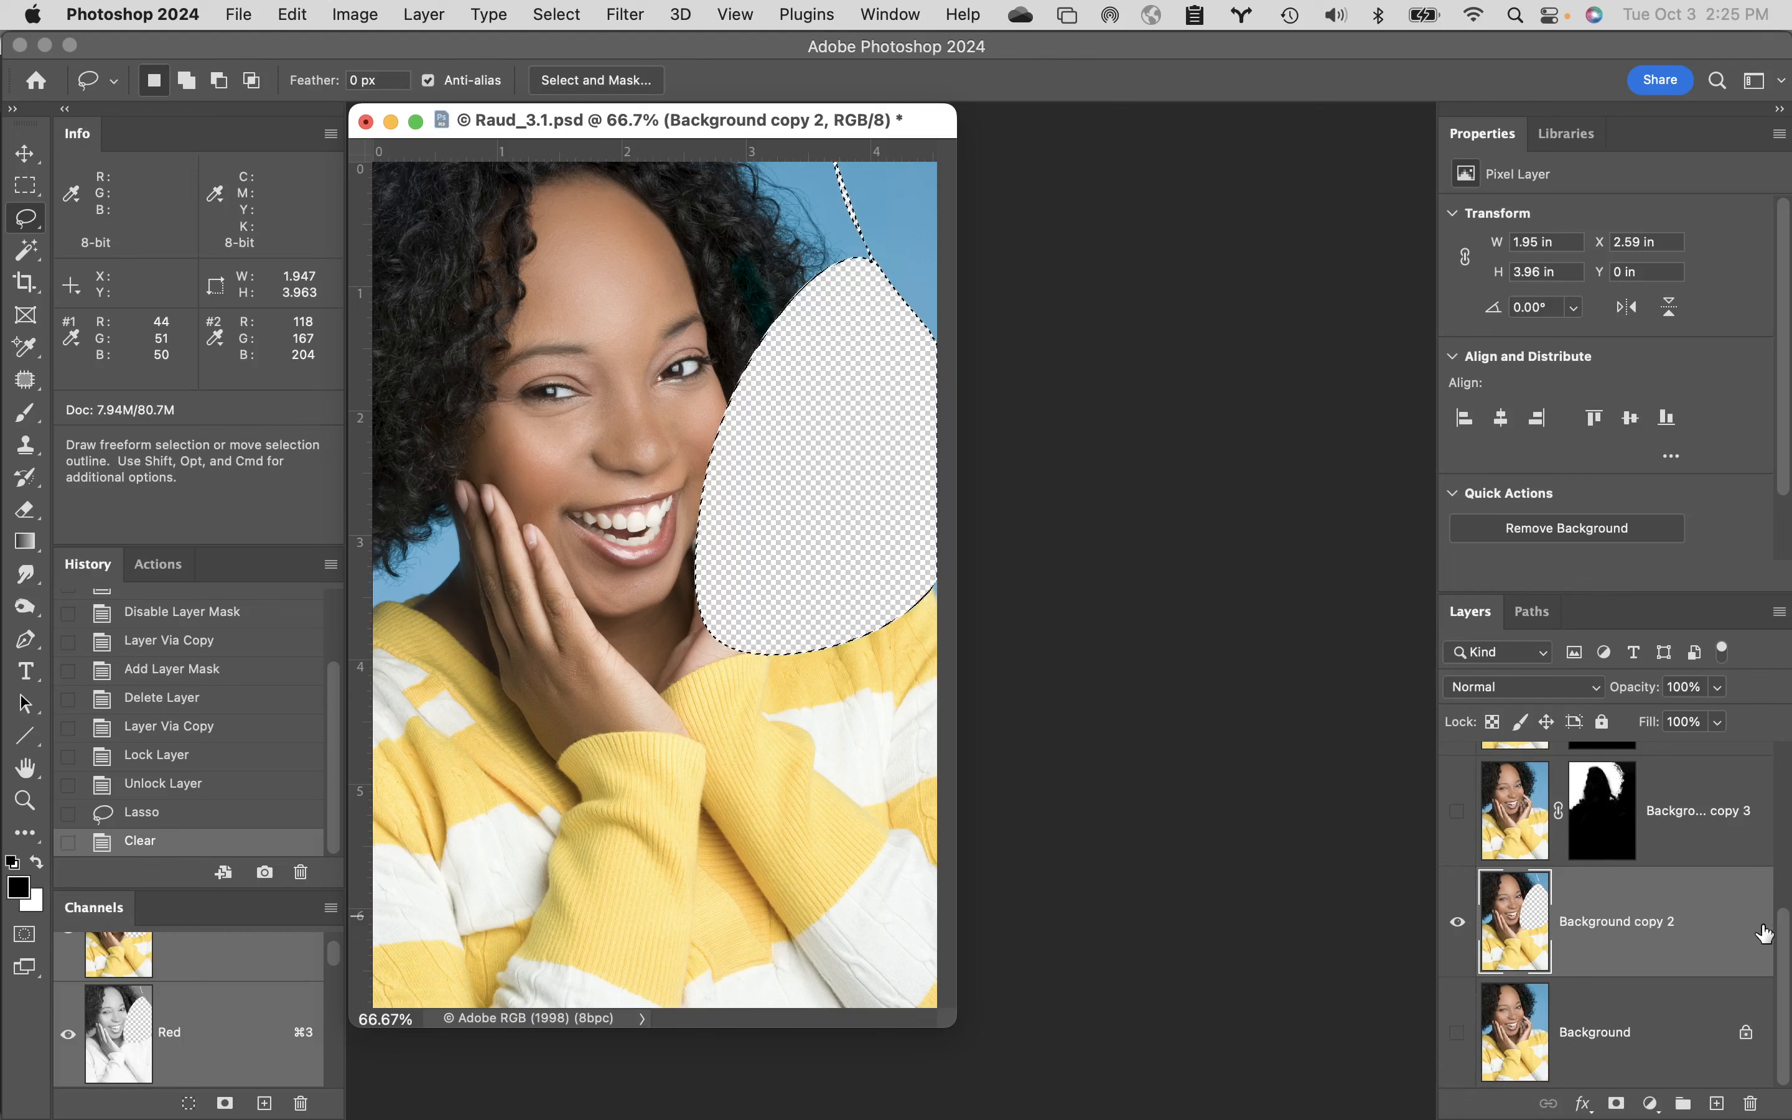
{"action": "scroll", "coordinate": [1766, 774], "scroll_direction": "up", "scroll_amount": 5}
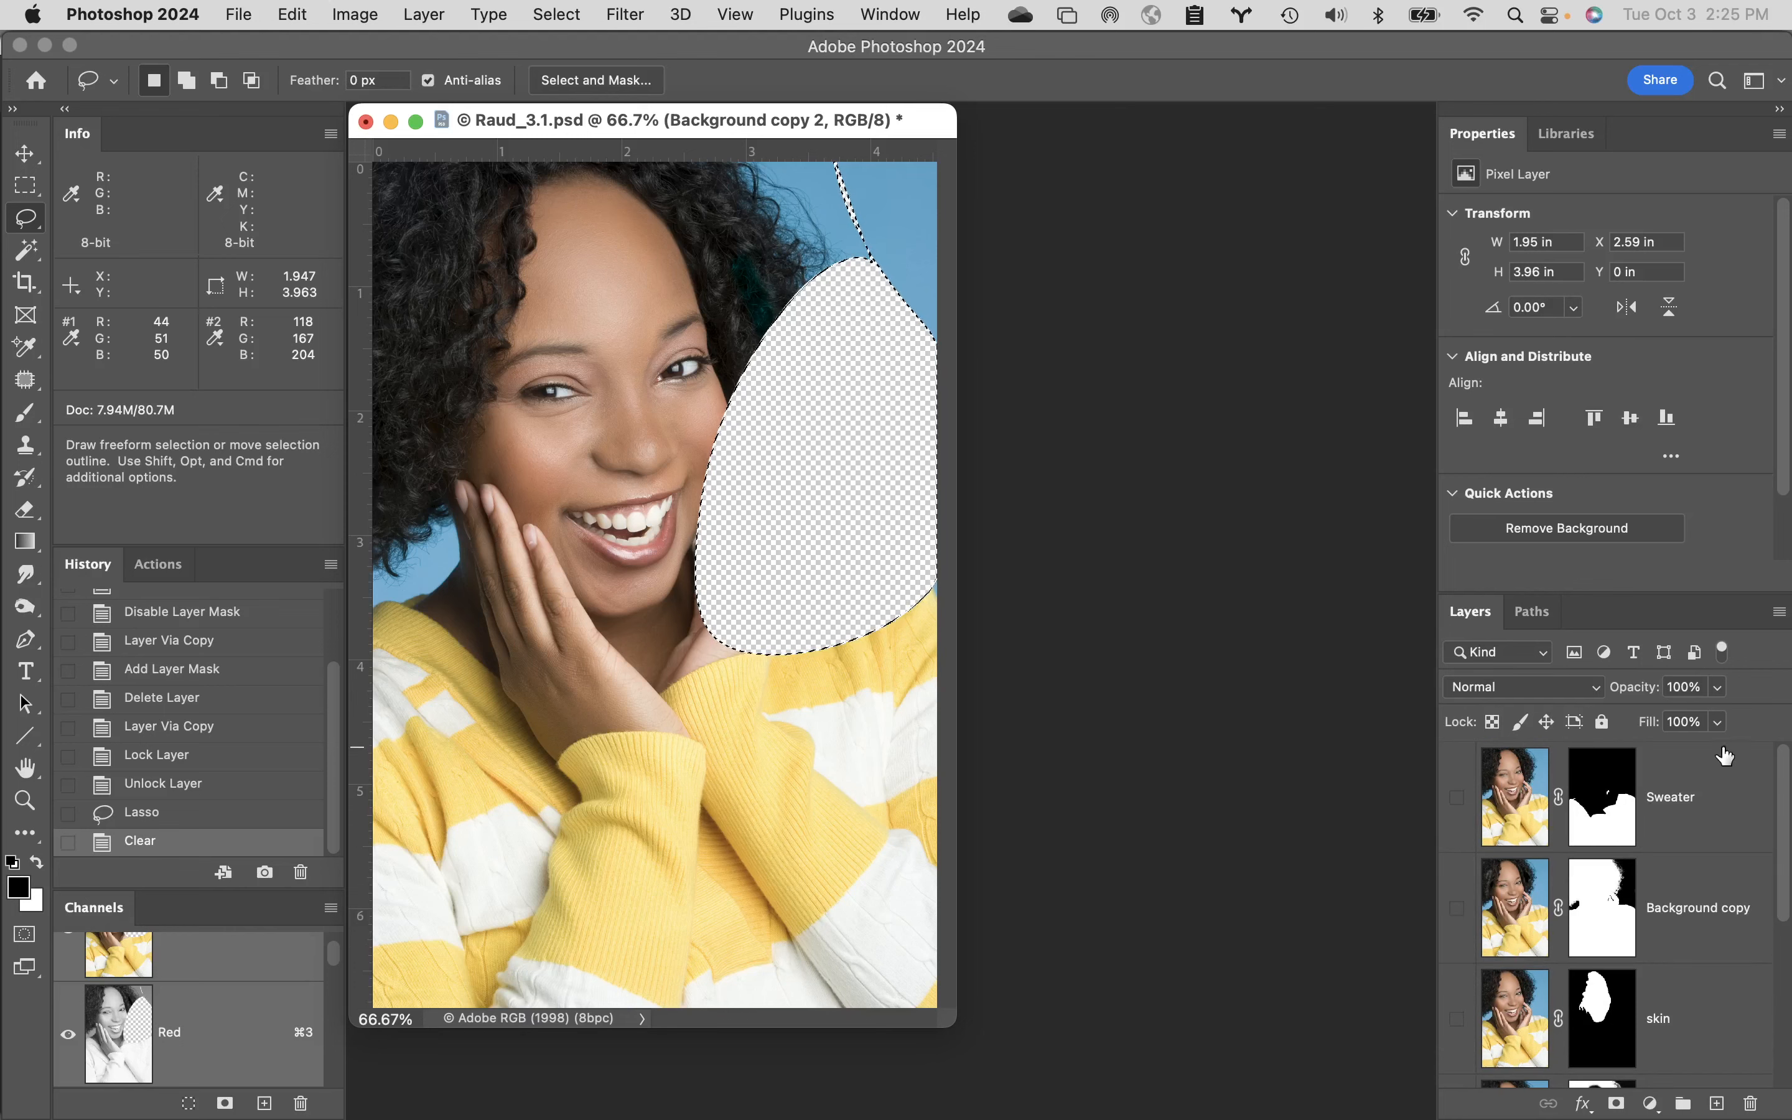
{"action": "key", "text": "super+d"}
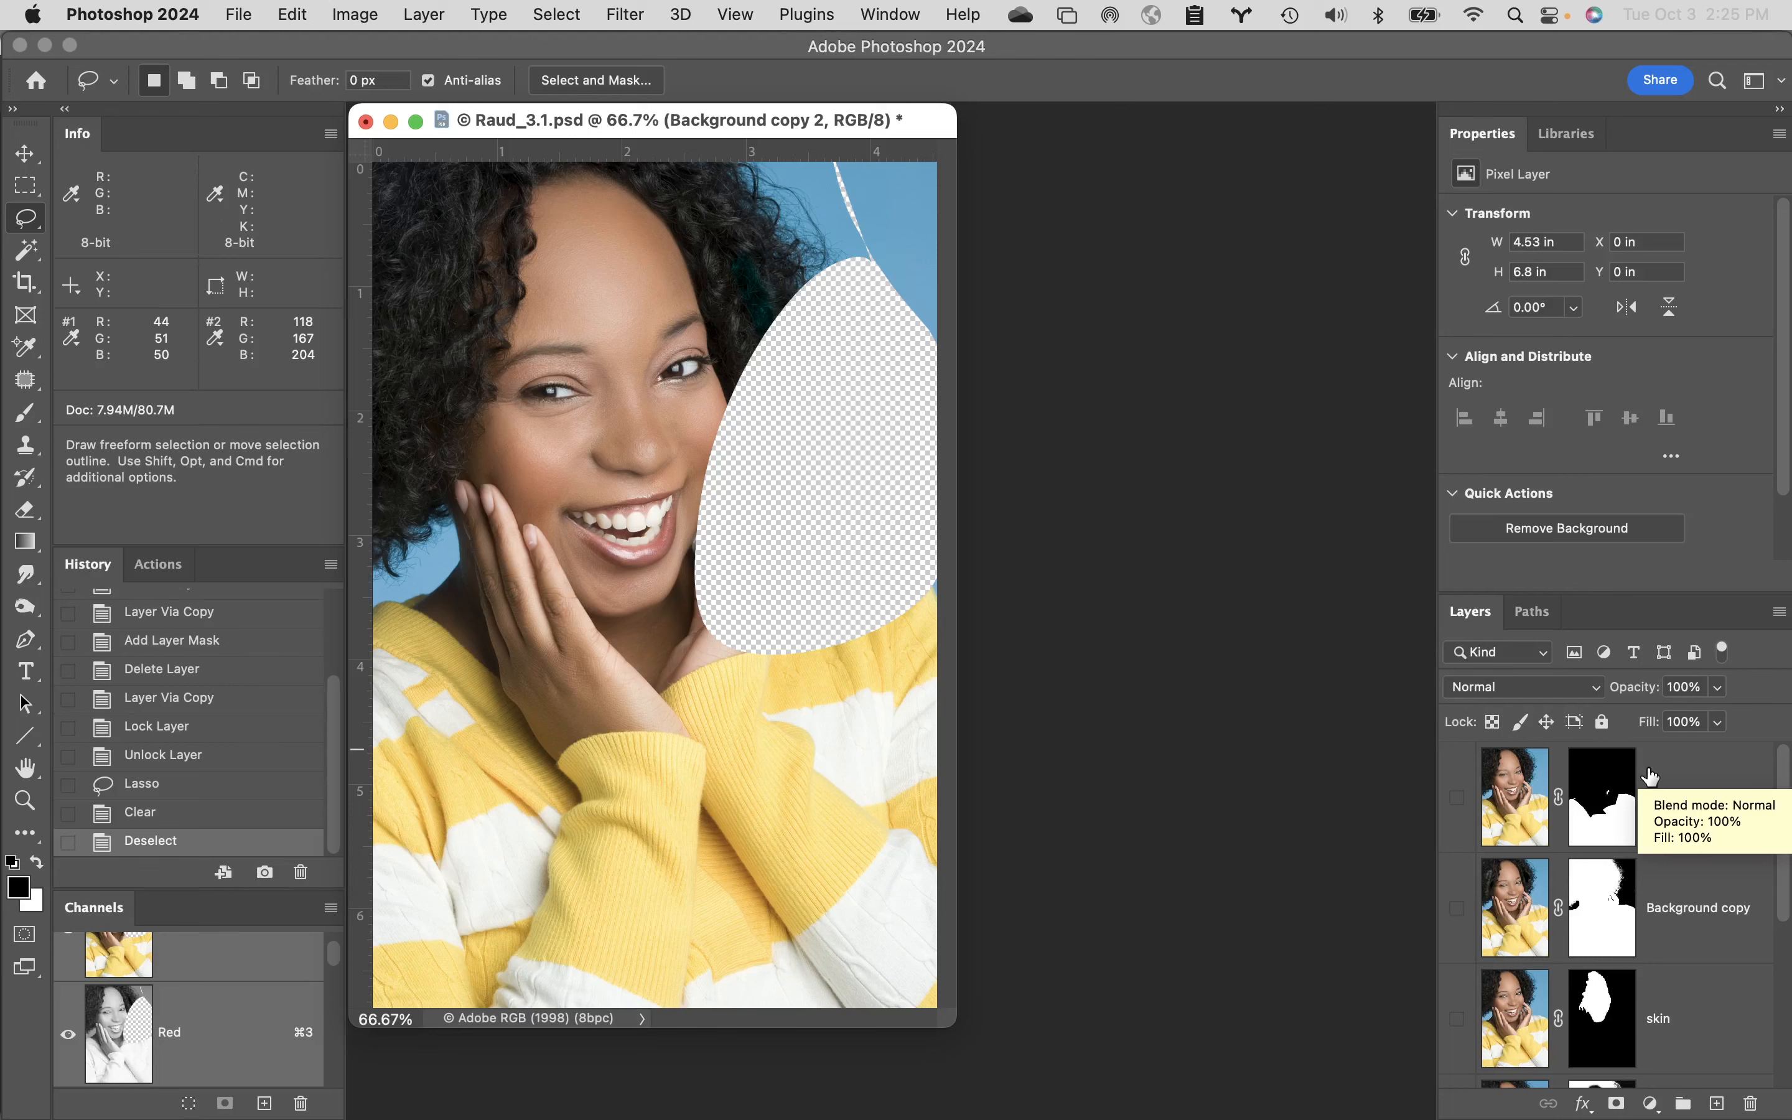
- Set the brush to size 70, Normal mode and 100% flow
{"action": "key", "text": "b"}
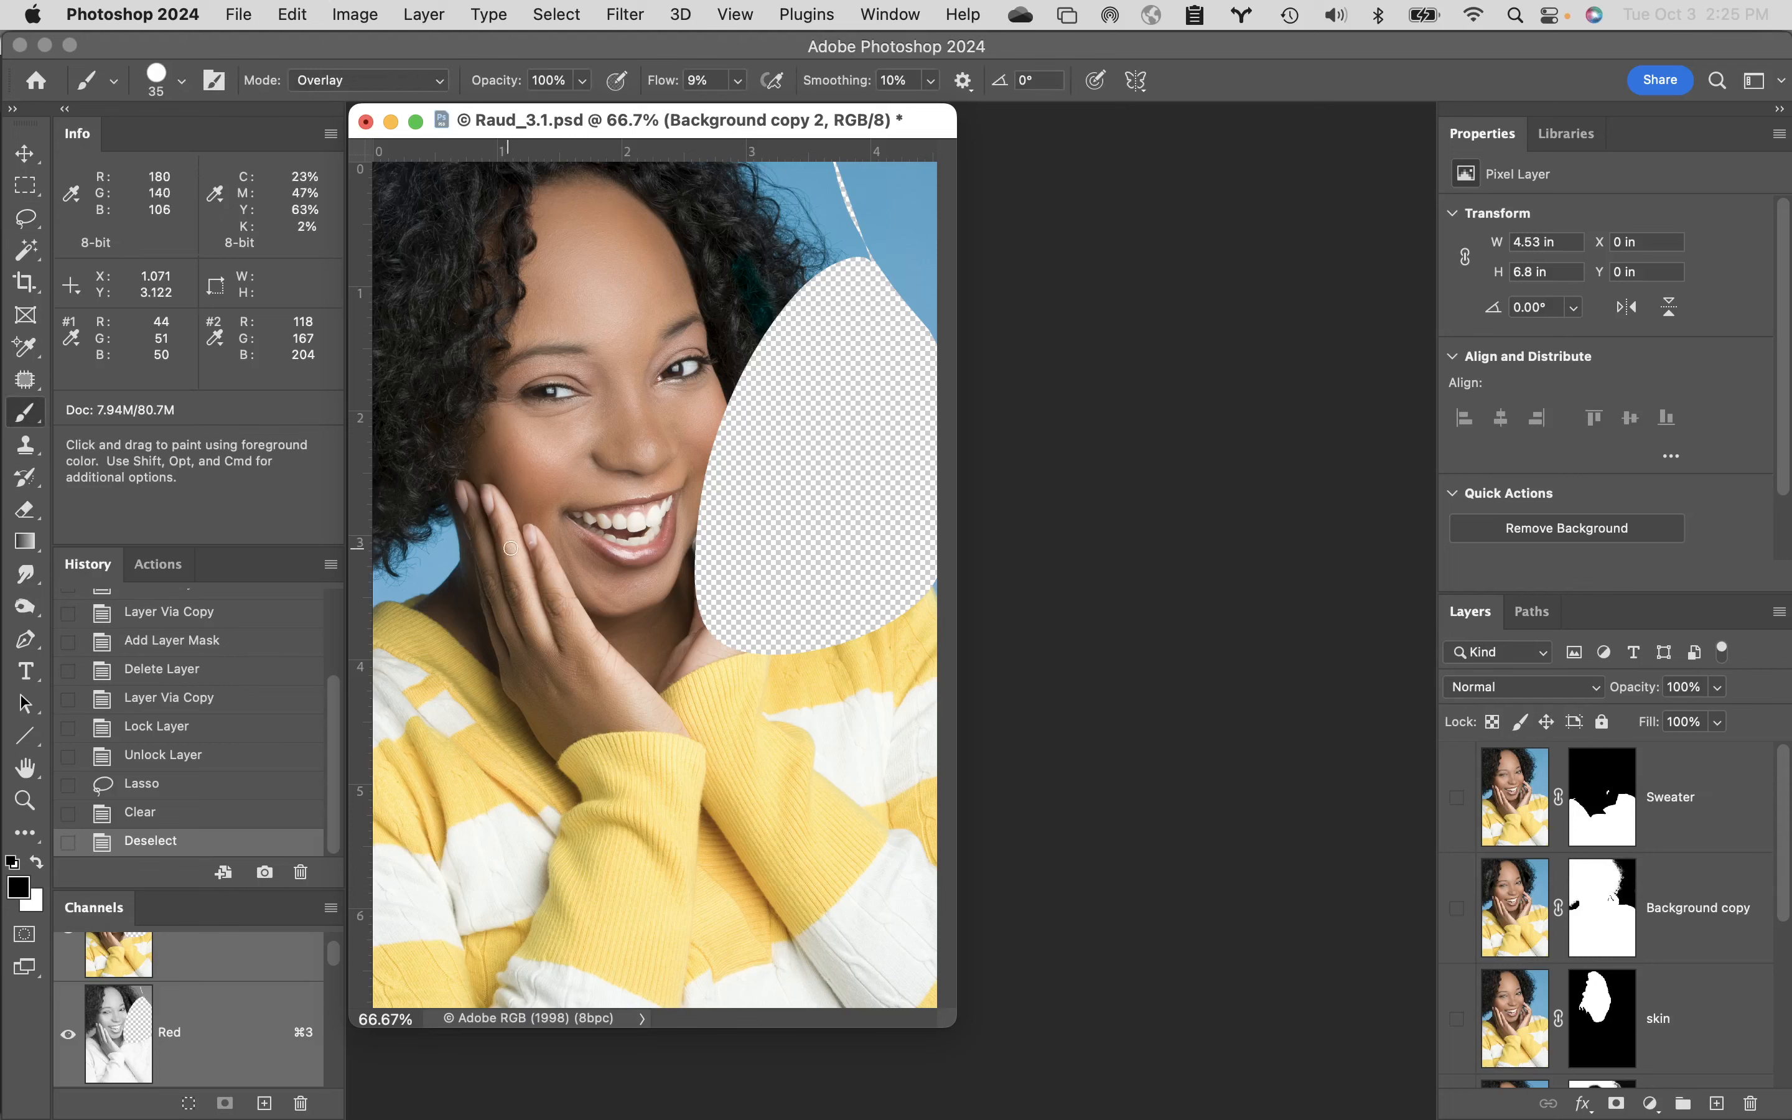
{"action": "key", "text": "]"}
{"action": "key", "text": "]"}
{"action": "key", "text": "]"}
{"action": "key", "text": "]"}
{"action": "key", "text": "]"}
{"action": "left_click", "coordinate": [370, 79]}
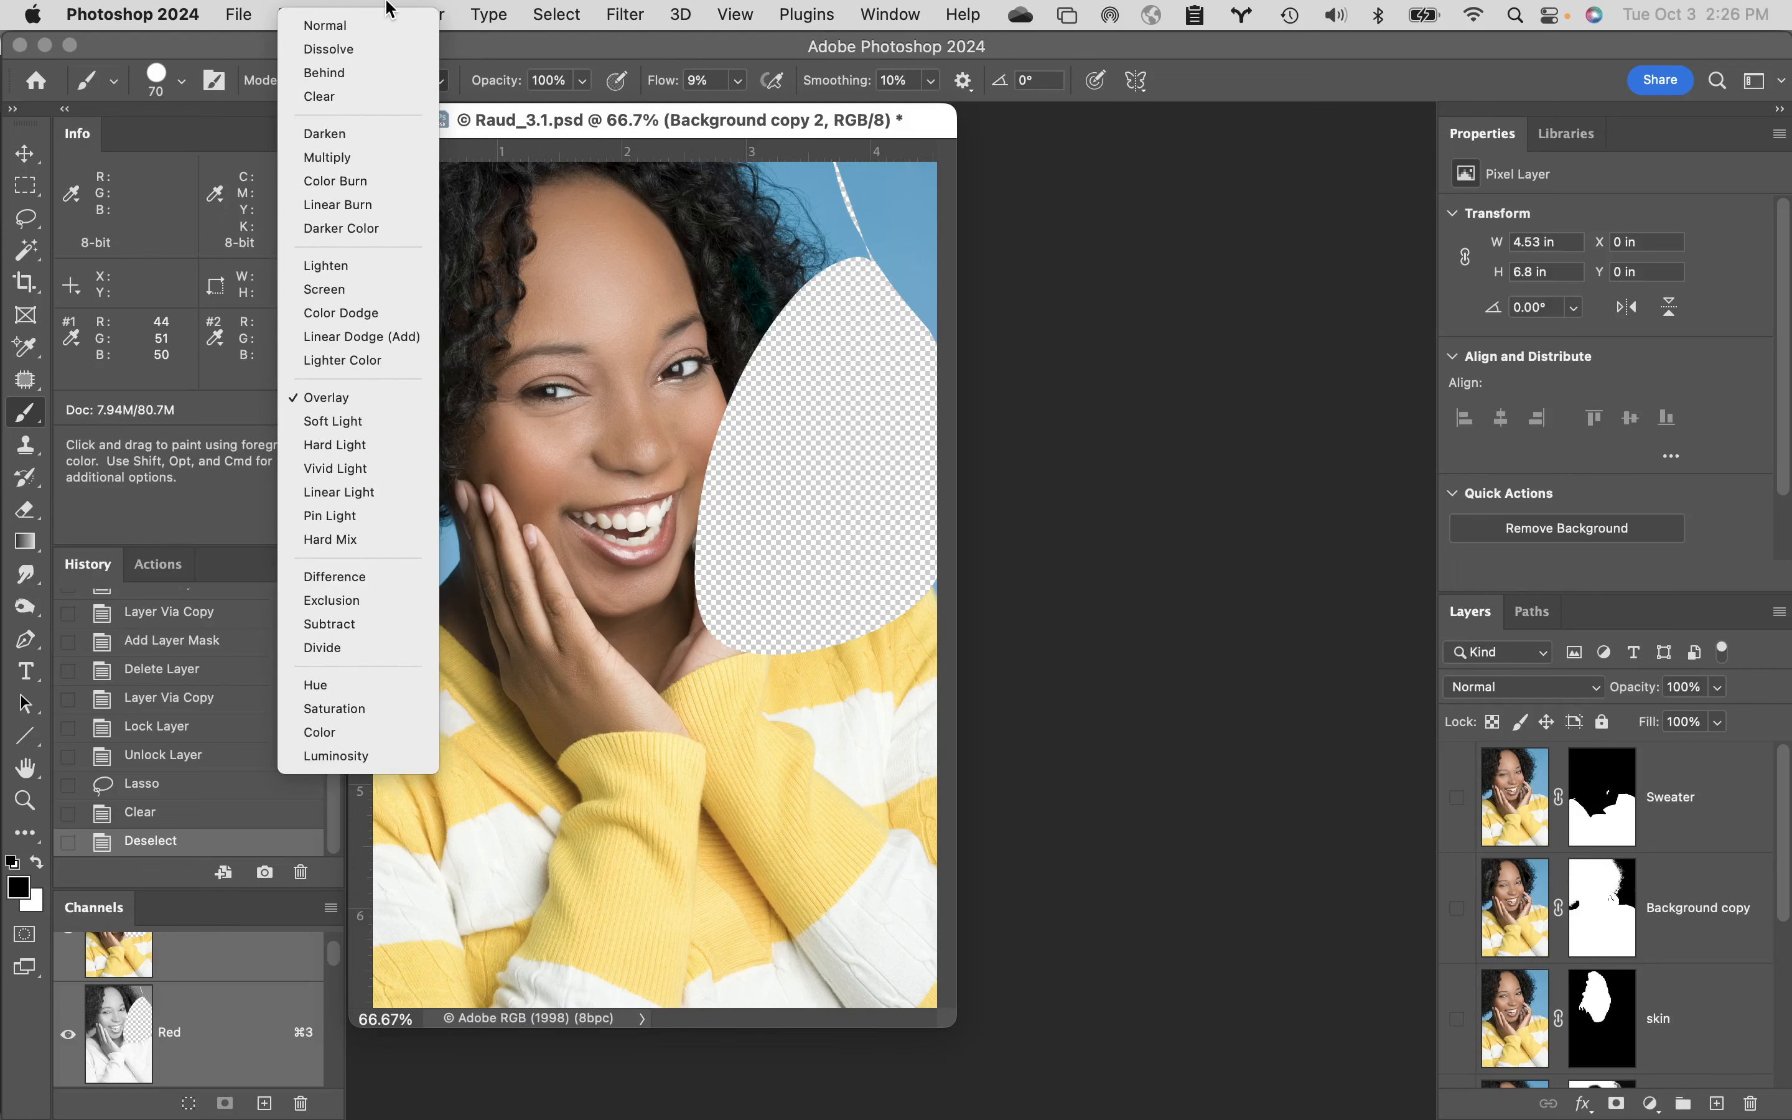
{"action": "left_click", "coordinate": [385, 24]}
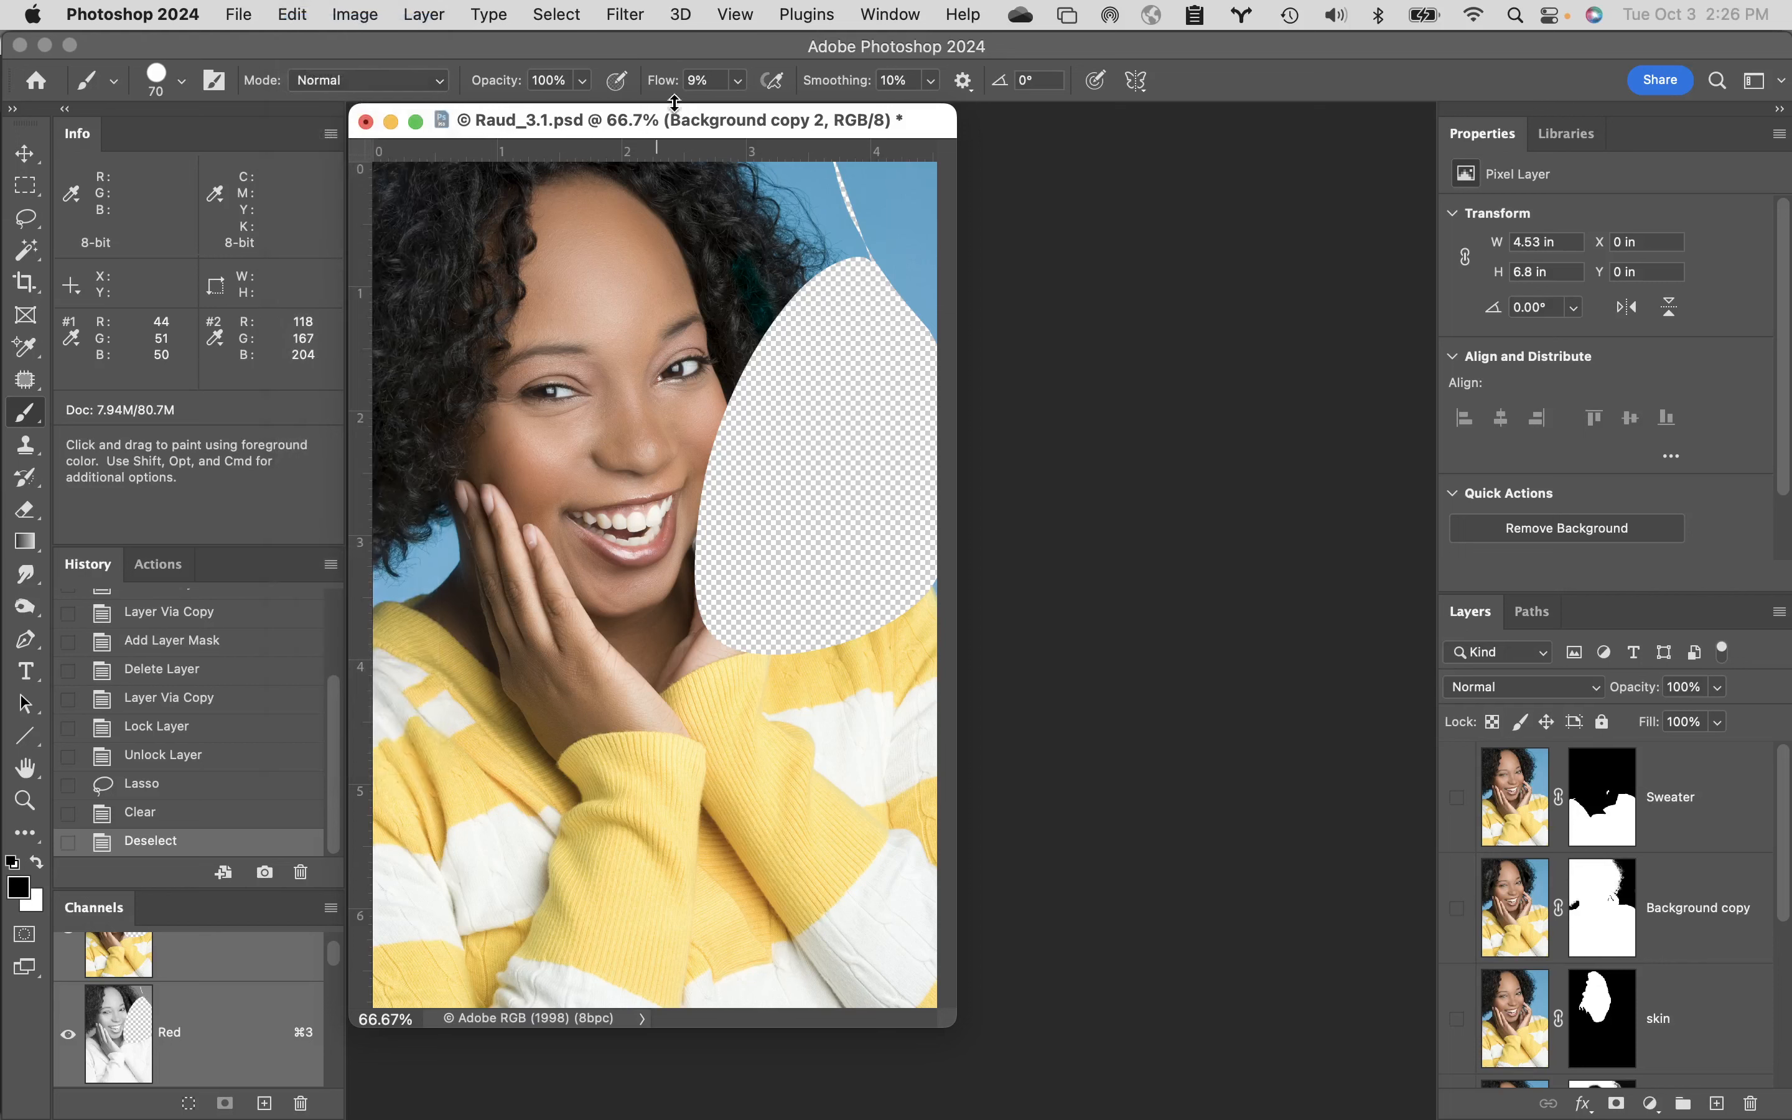
{"action": "left_click_drag", "start_coordinate": [674, 102], "coordinate": [858, 108]}
- Try black brush strokes across the face and the cleared area, and undo them
{"action": "left_click_drag", "start_coordinate": [609, 230], "coordinate": [815, 659]}
{"action": "left_click_drag", "start_coordinate": [694, 268], "coordinate": [762, 828]}
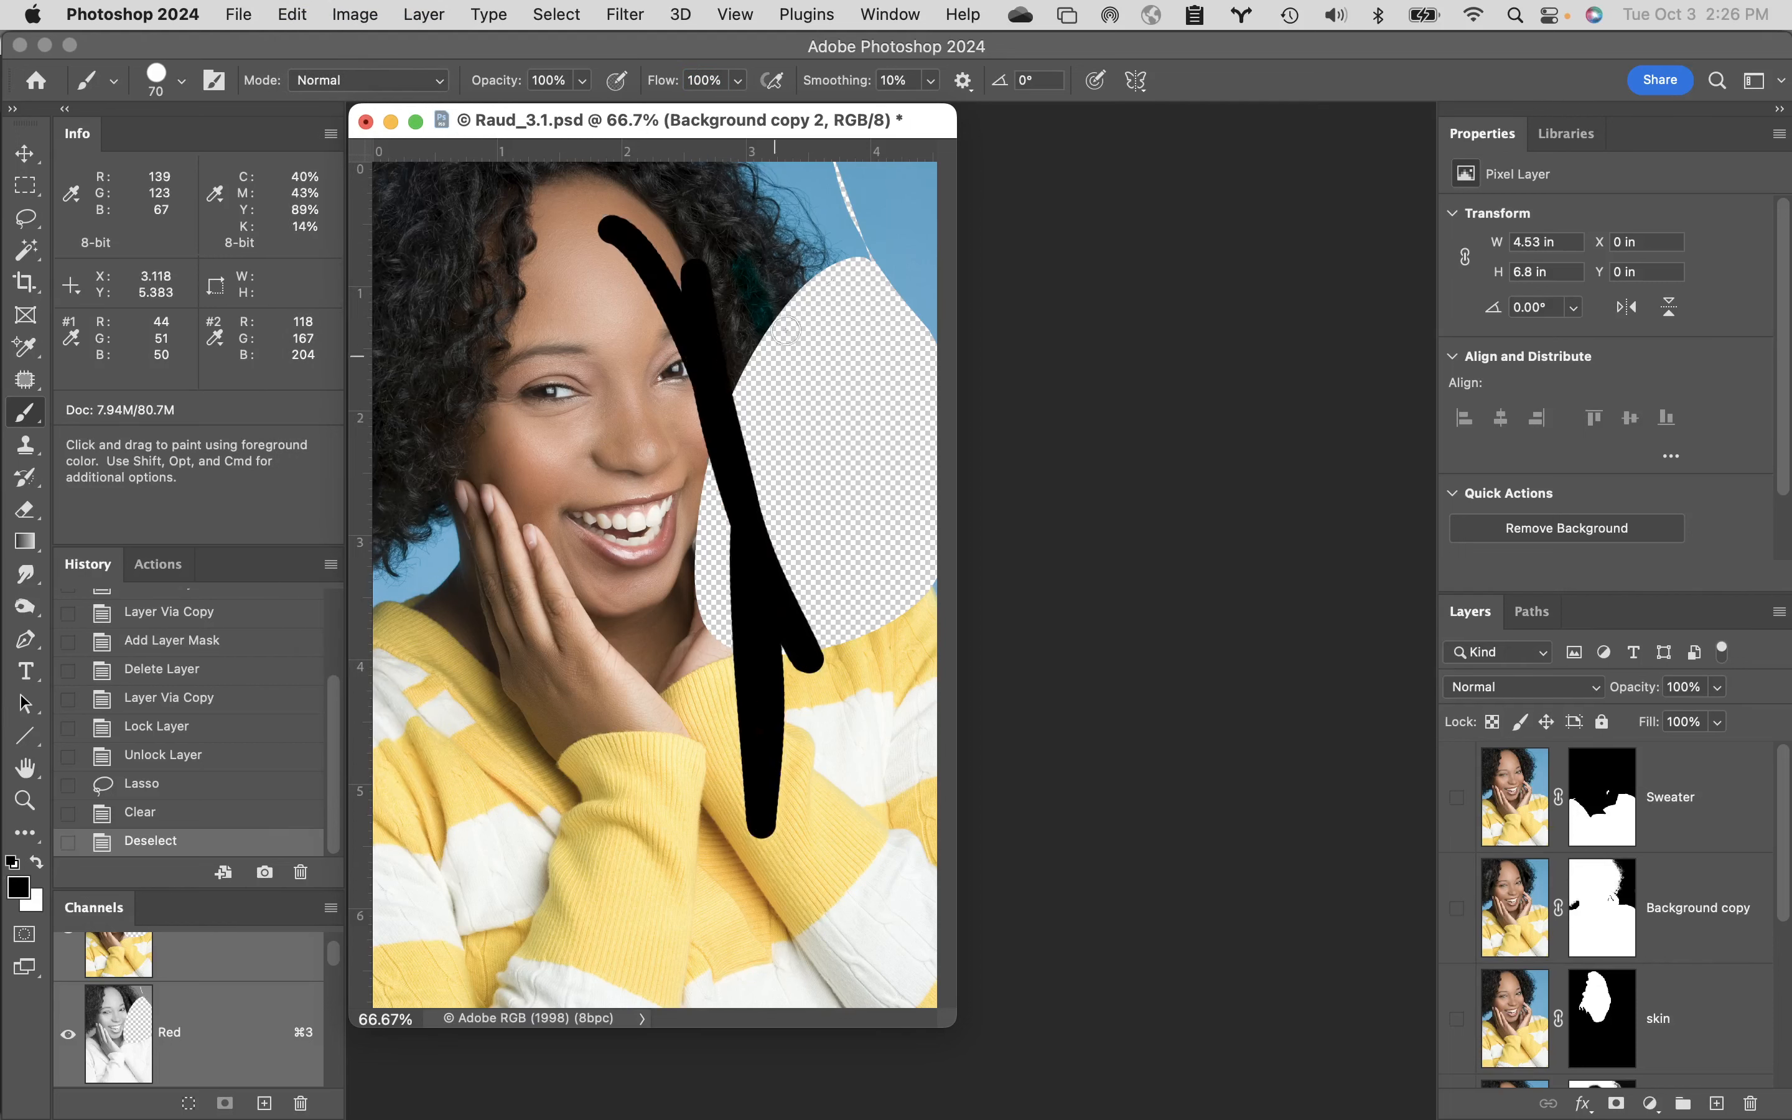
{"action": "mouse_move", "coordinate": [785, 330]}
{"action": "left_mouse_down"}
{"action": "mouse_move", "coordinate": [743, 600]}
{"action": "mouse_move", "coordinate": [679, 647]}
{"action": "mouse_move", "coordinate": [556, 345]}
{"action": "left_mouse_up"}
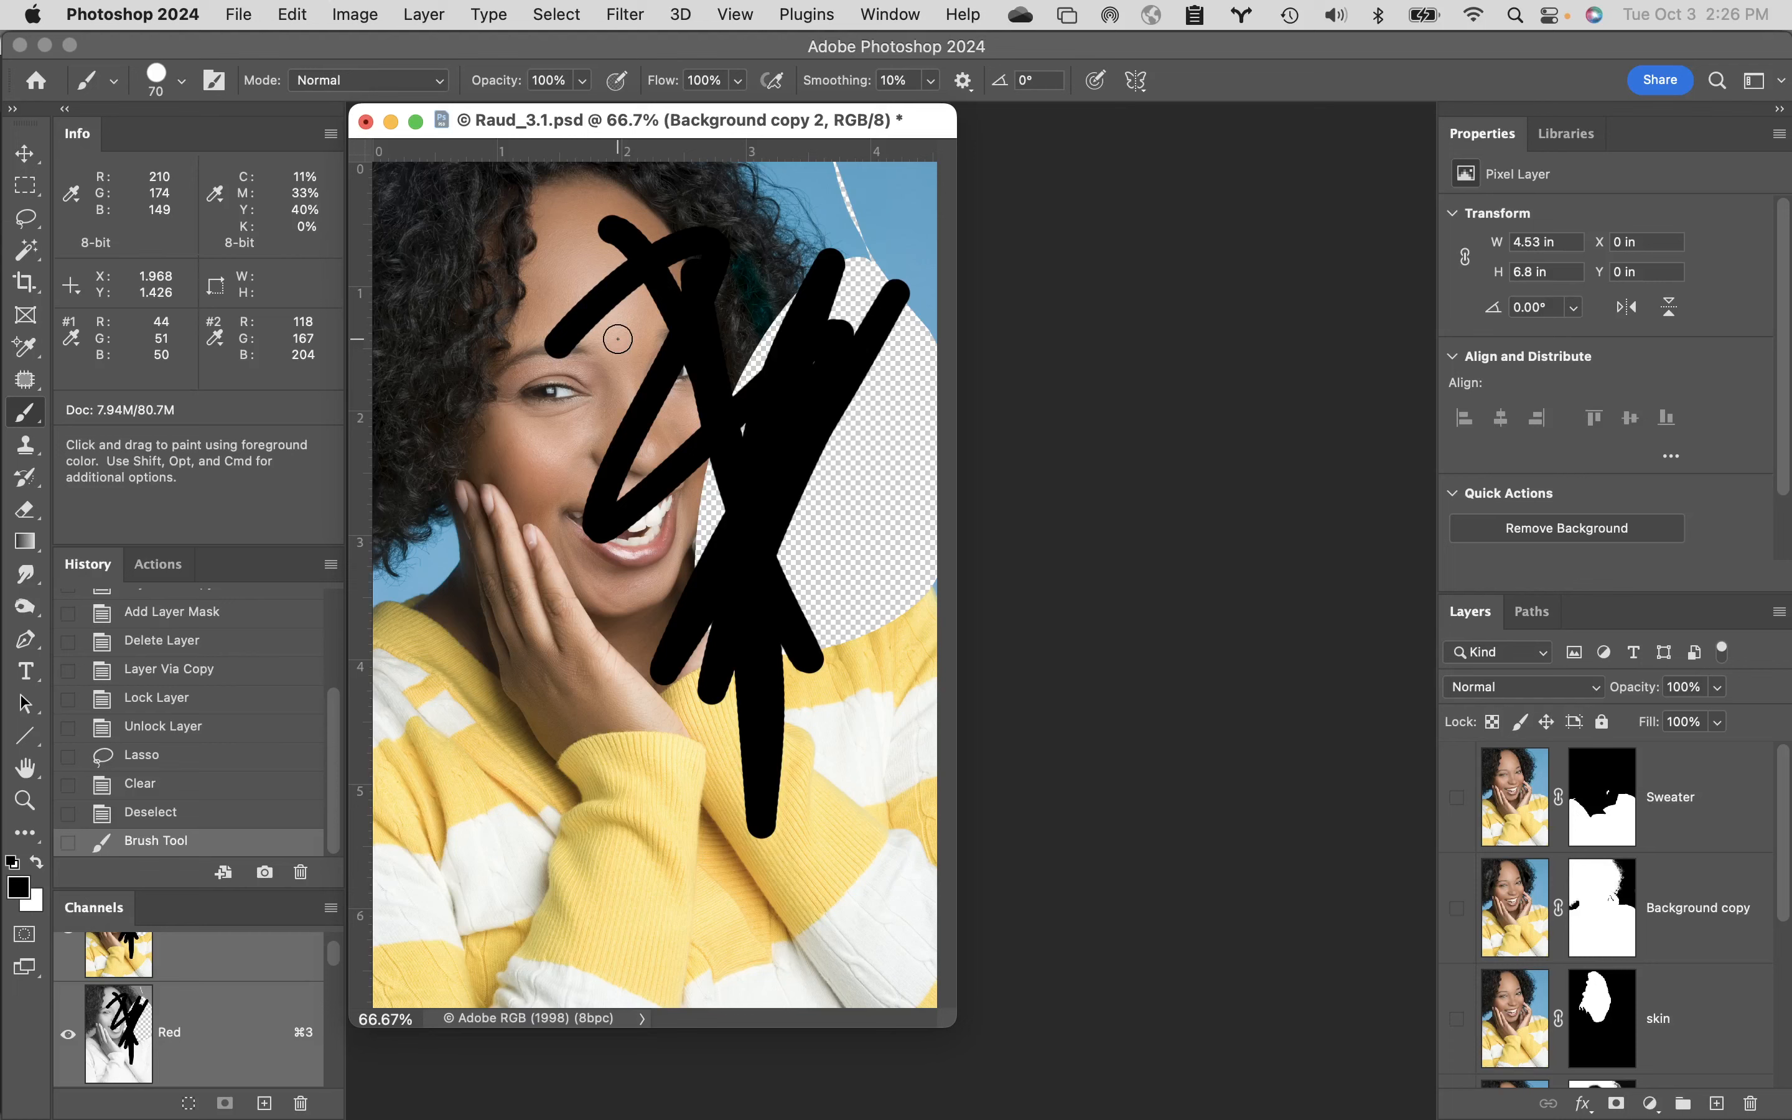
{"action": "key", "text": "super+z"}
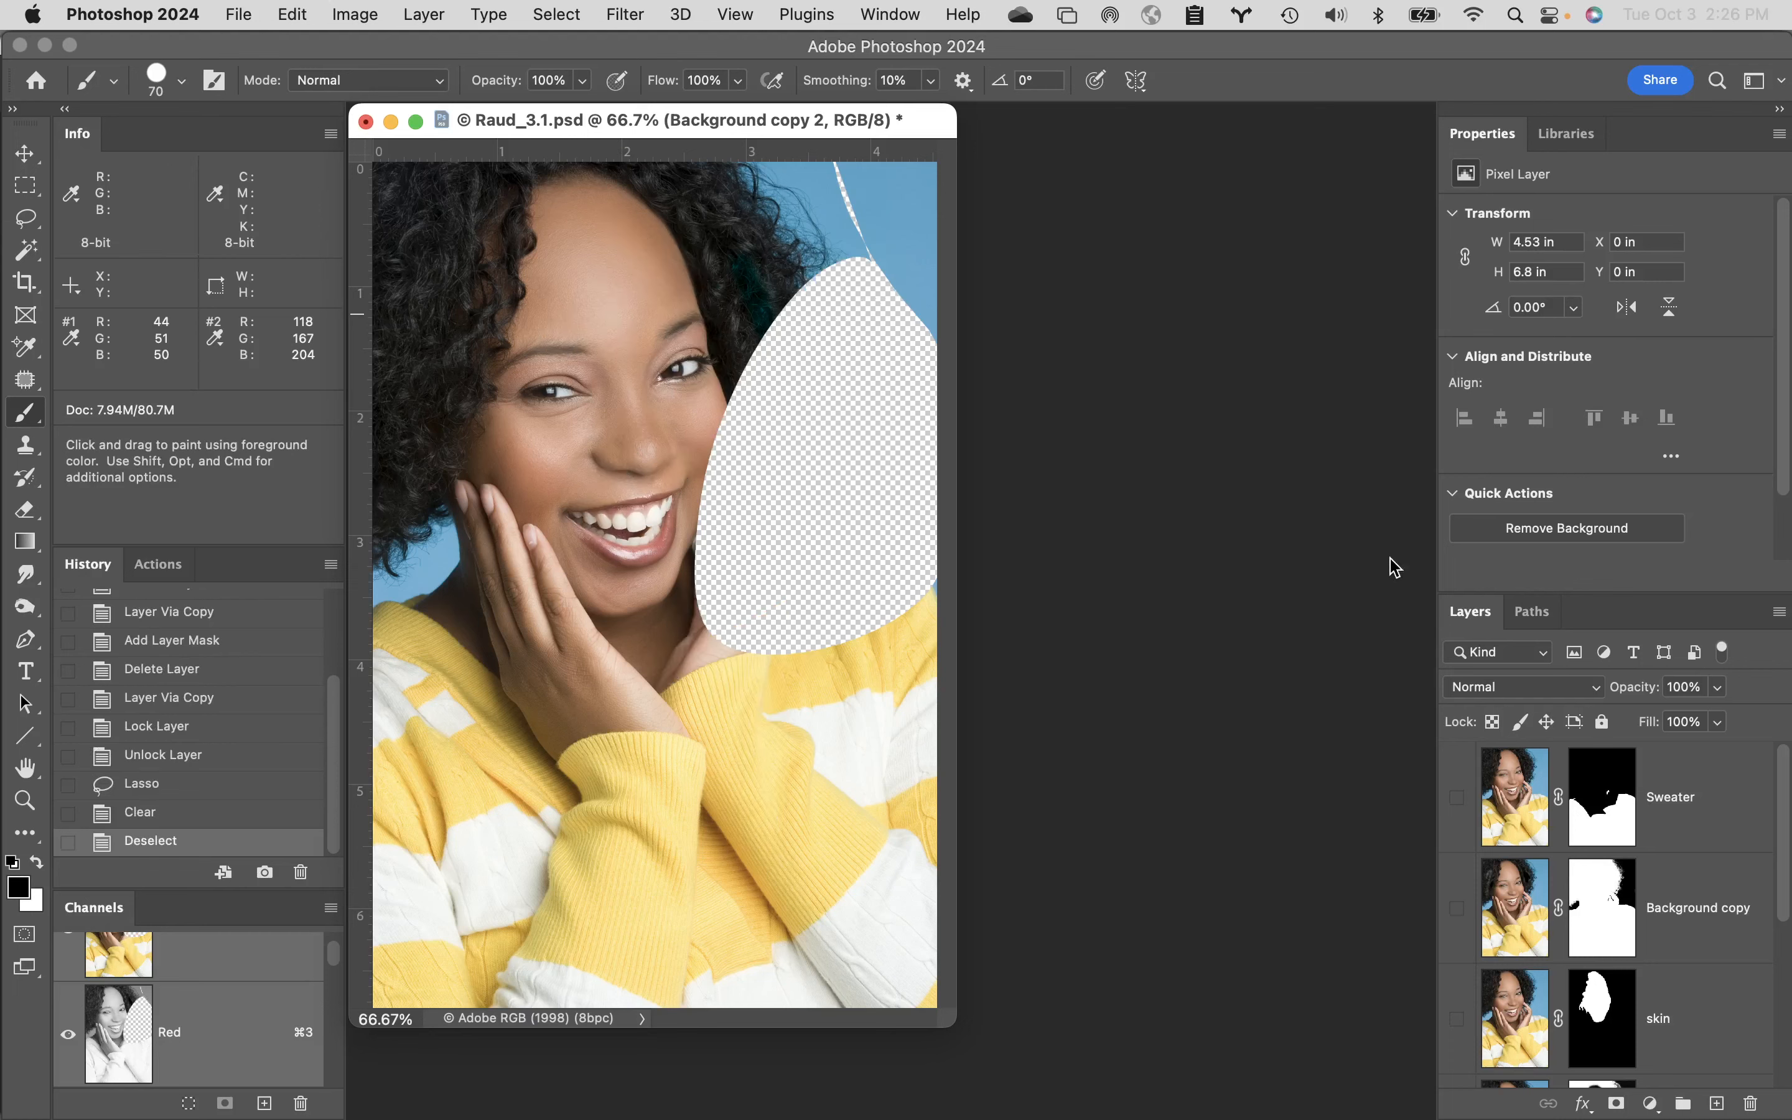
- Lock the transparent pixels of Background copy 2 and scribble black strokes across the face and the cleared area
{"action": "left_click", "coordinate": [1492, 721]}
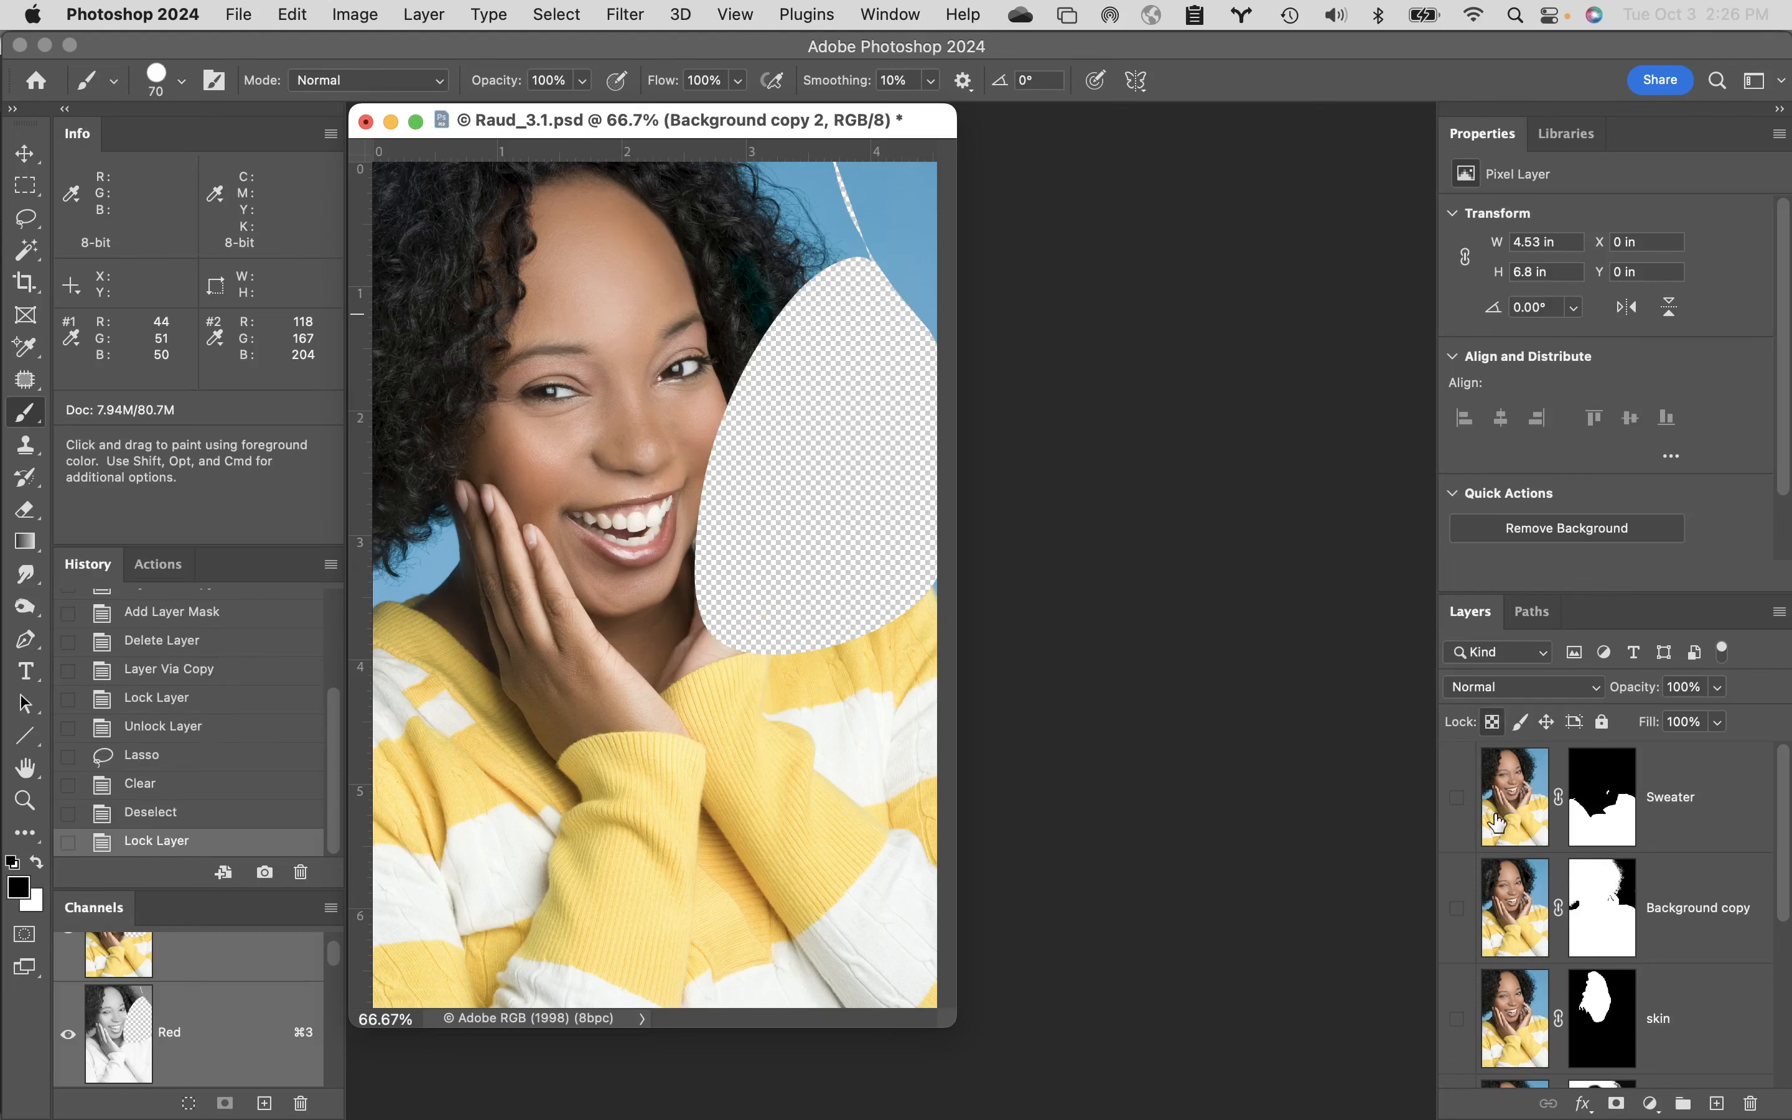
{"action": "mouse_move", "coordinate": [685, 196]}
{"action": "left_mouse_down"}
{"action": "mouse_move", "coordinate": [736, 698]}
{"action": "mouse_move", "coordinate": [724, 541]}
{"action": "mouse_move", "coordinate": [802, 303]}
{"action": "mouse_move", "coordinate": [902, 294]}
{"action": "mouse_move", "coordinate": [951, 537]}
{"action": "mouse_move", "coordinate": [568, 501]}
{"action": "mouse_move", "coordinate": [841, 303]}
{"action": "mouse_move", "coordinate": [679, 421]}
{"action": "left_mouse_up"}
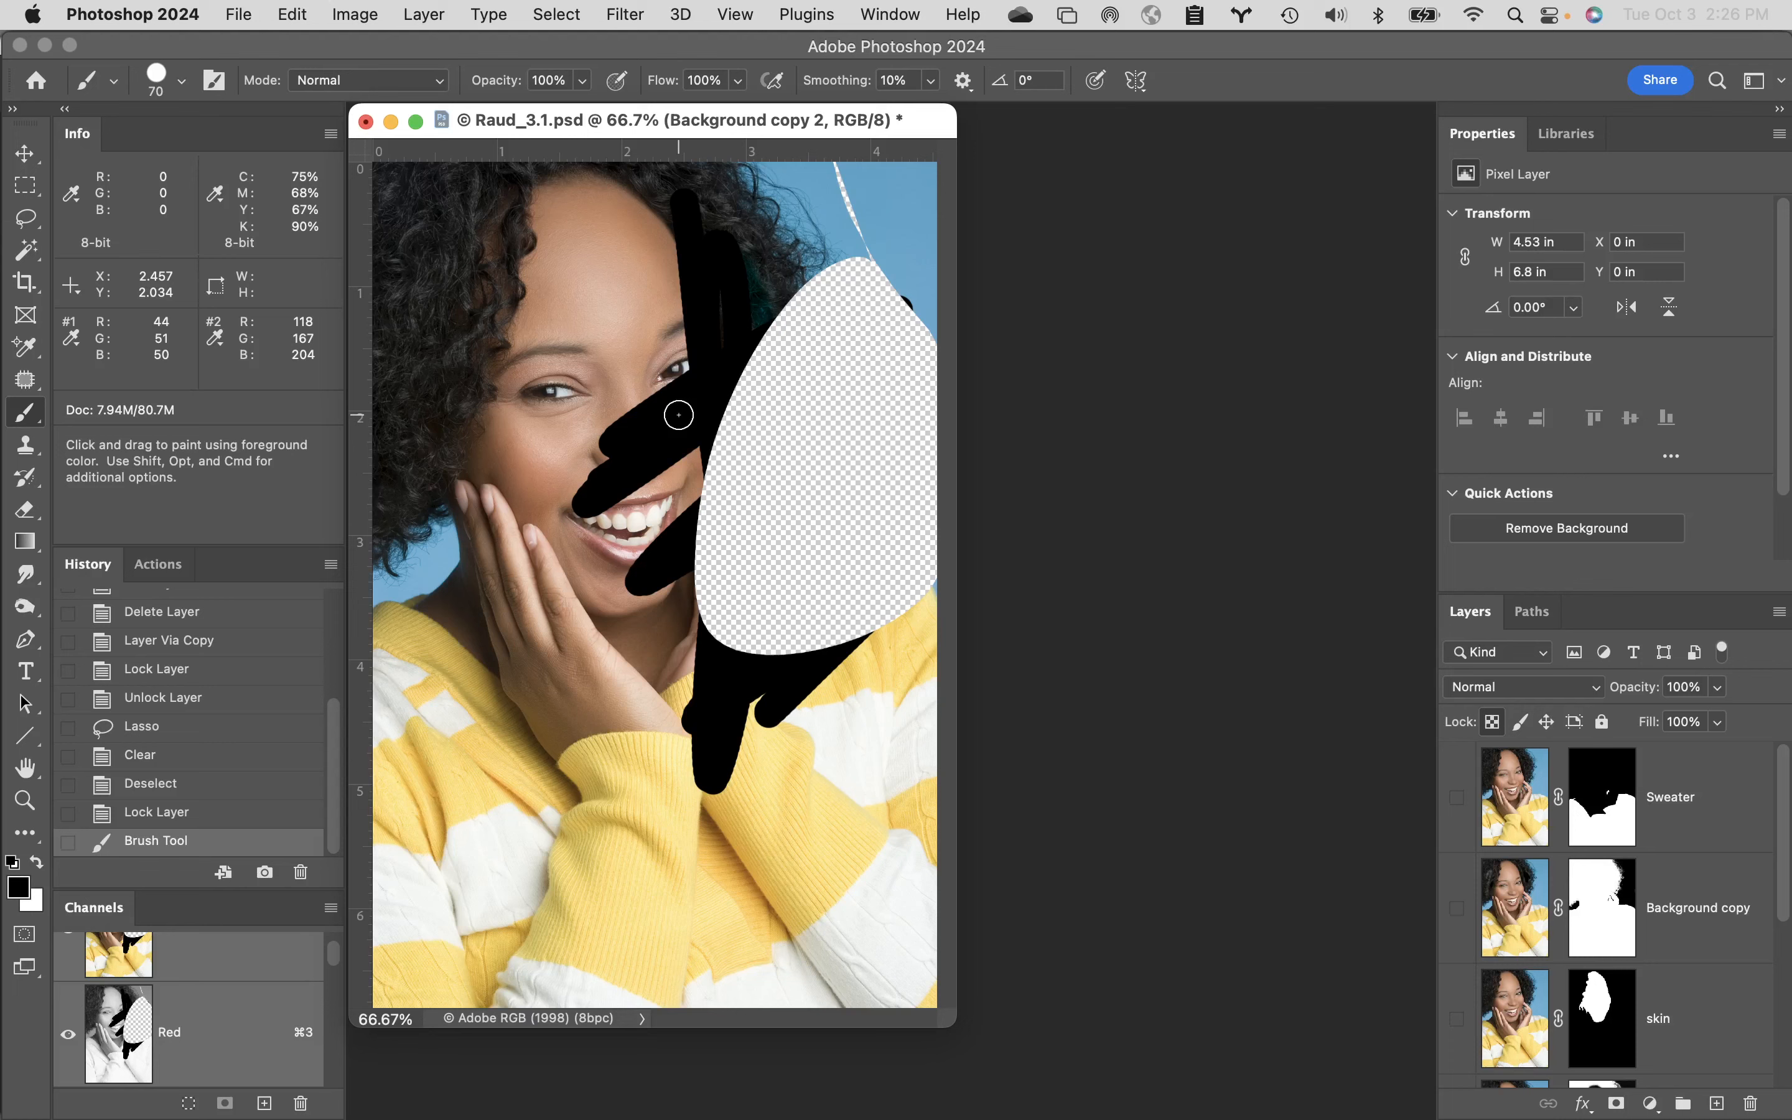
- Lock the image pixels of Background copy 2, try painting over the face, and delete the layer holding that stroke
{"action": "left_click", "coordinate": [1523, 728]}
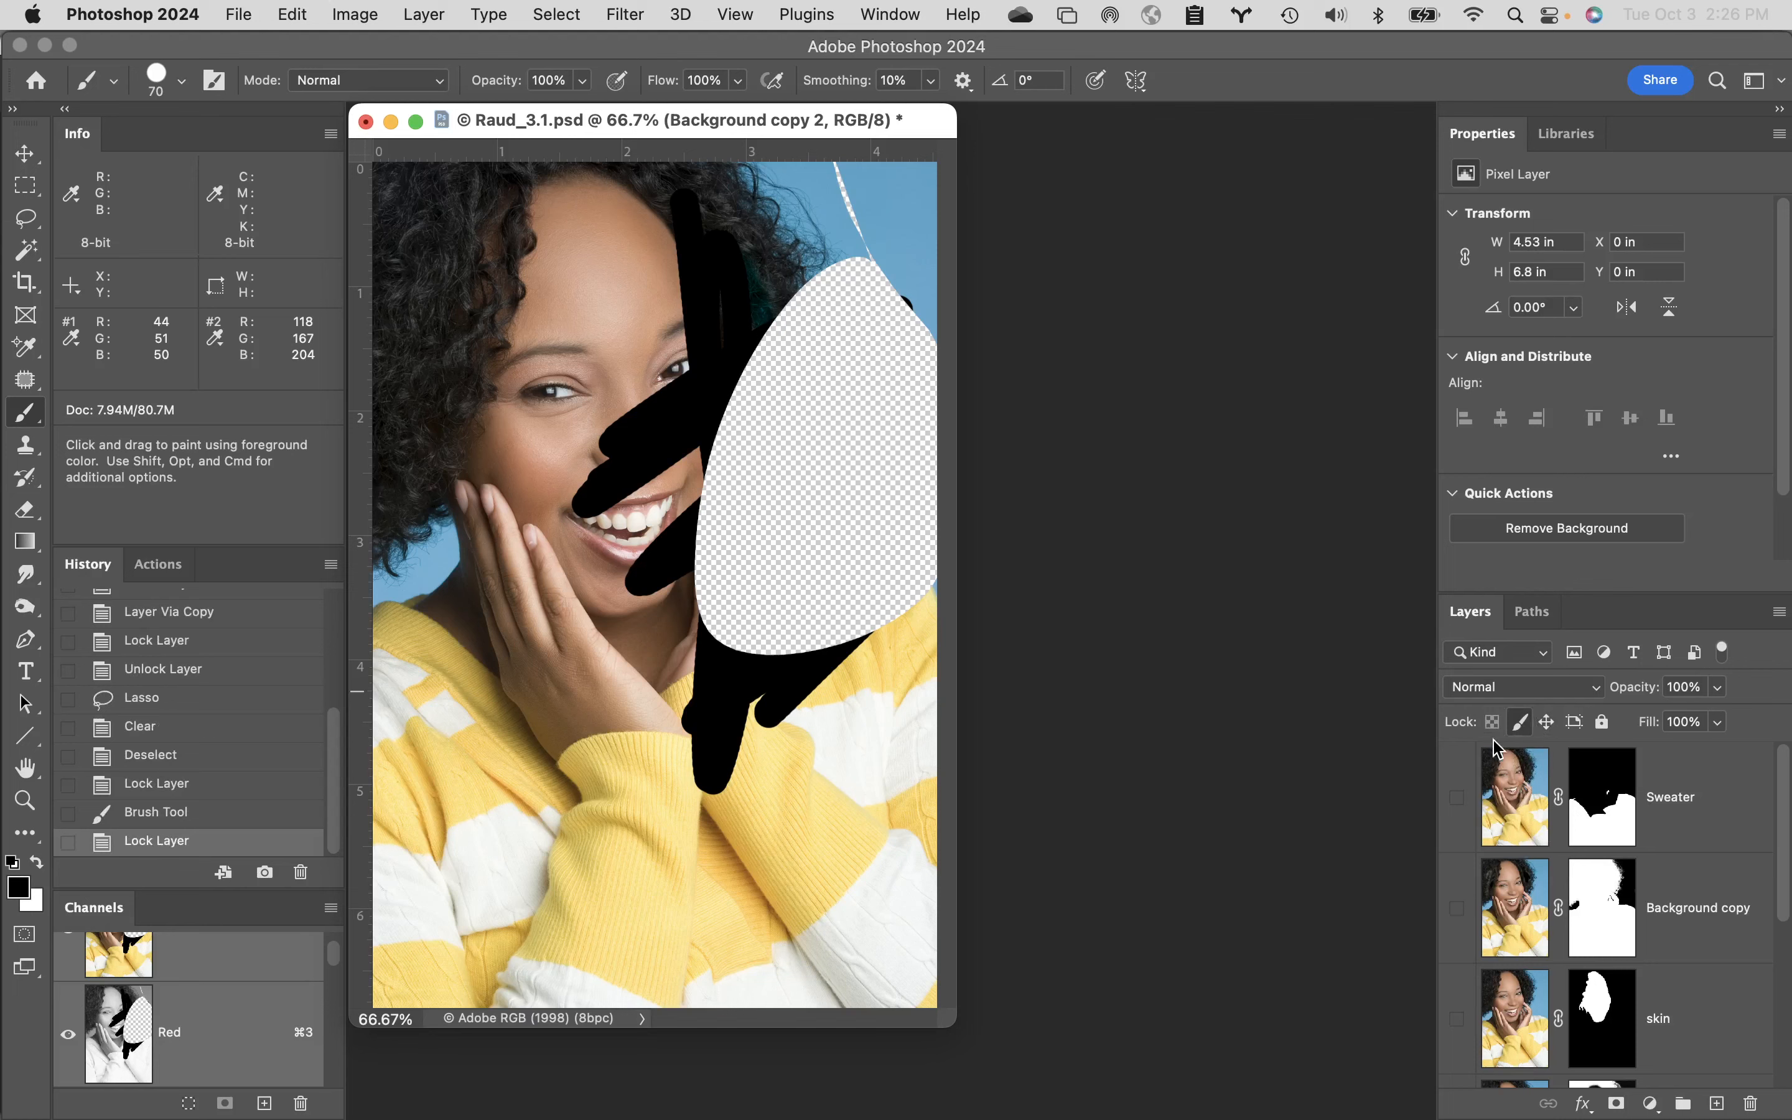
{"action": "left_click", "coordinate": [1519, 725]}
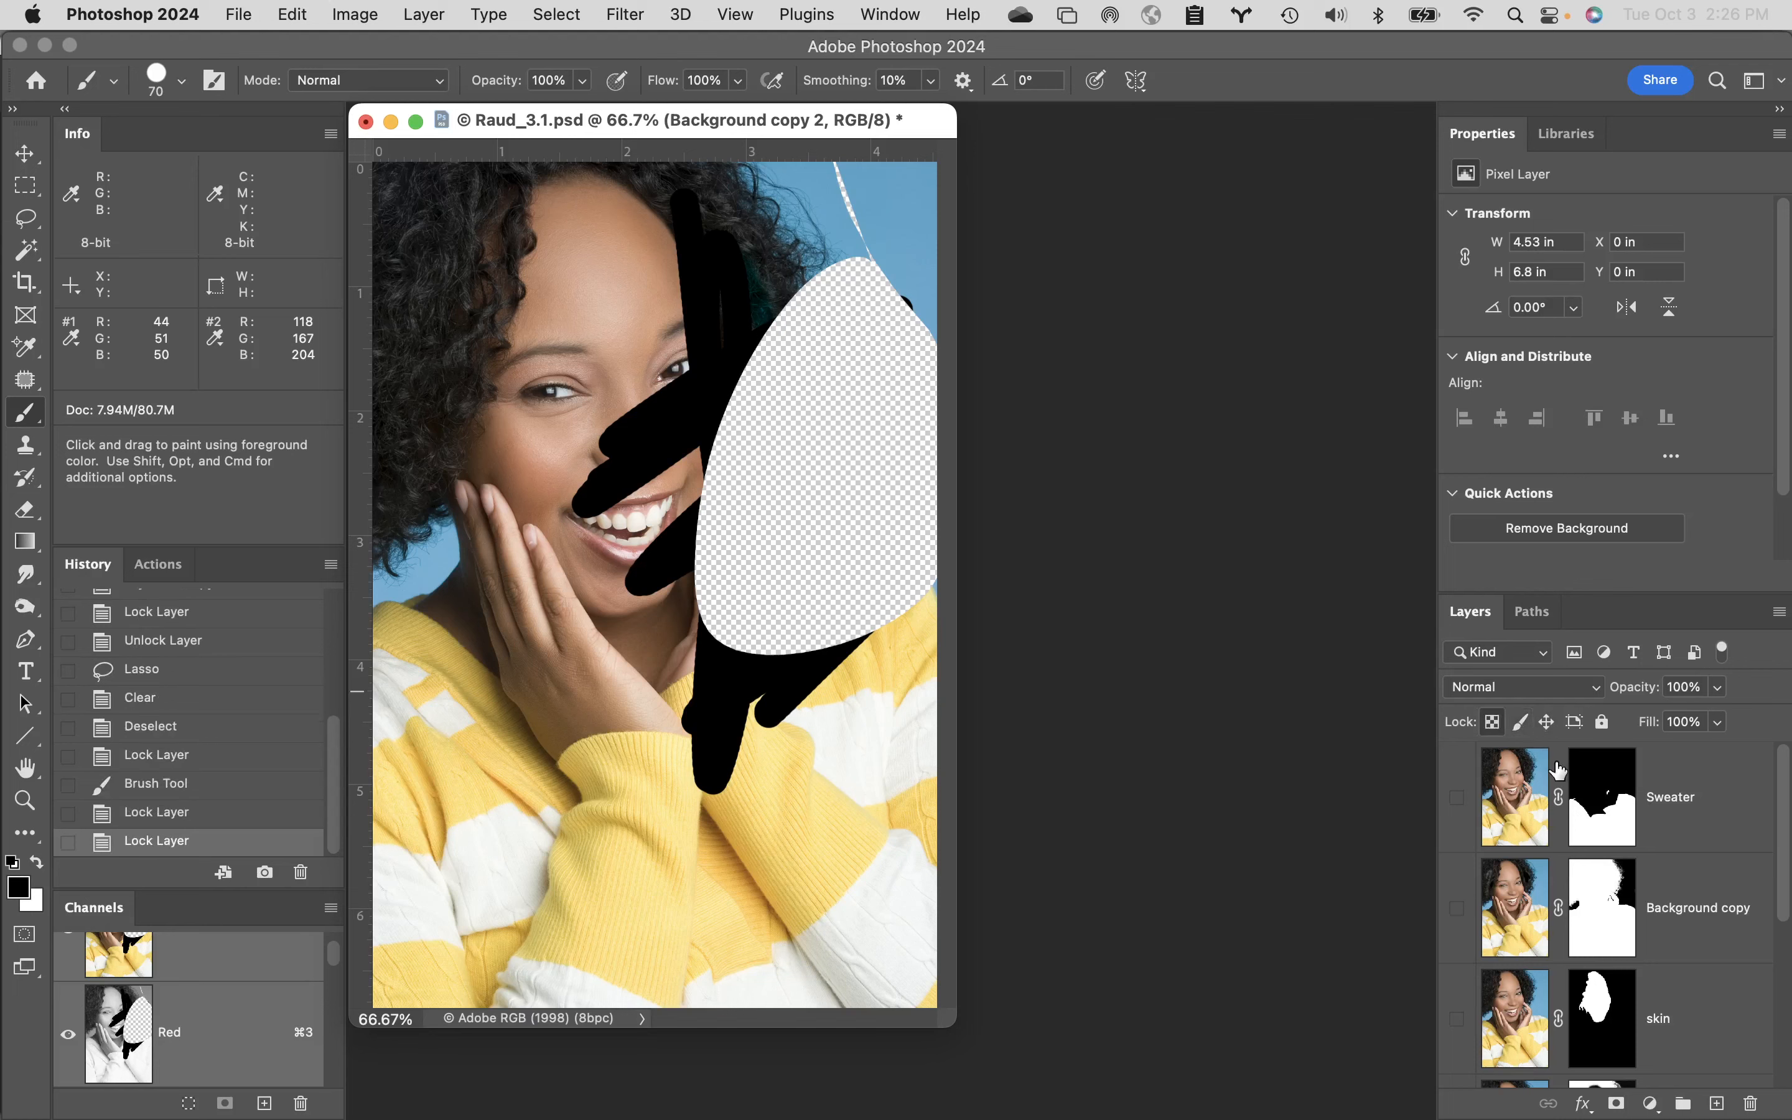
{"action": "left_click", "coordinate": [1519, 724]}
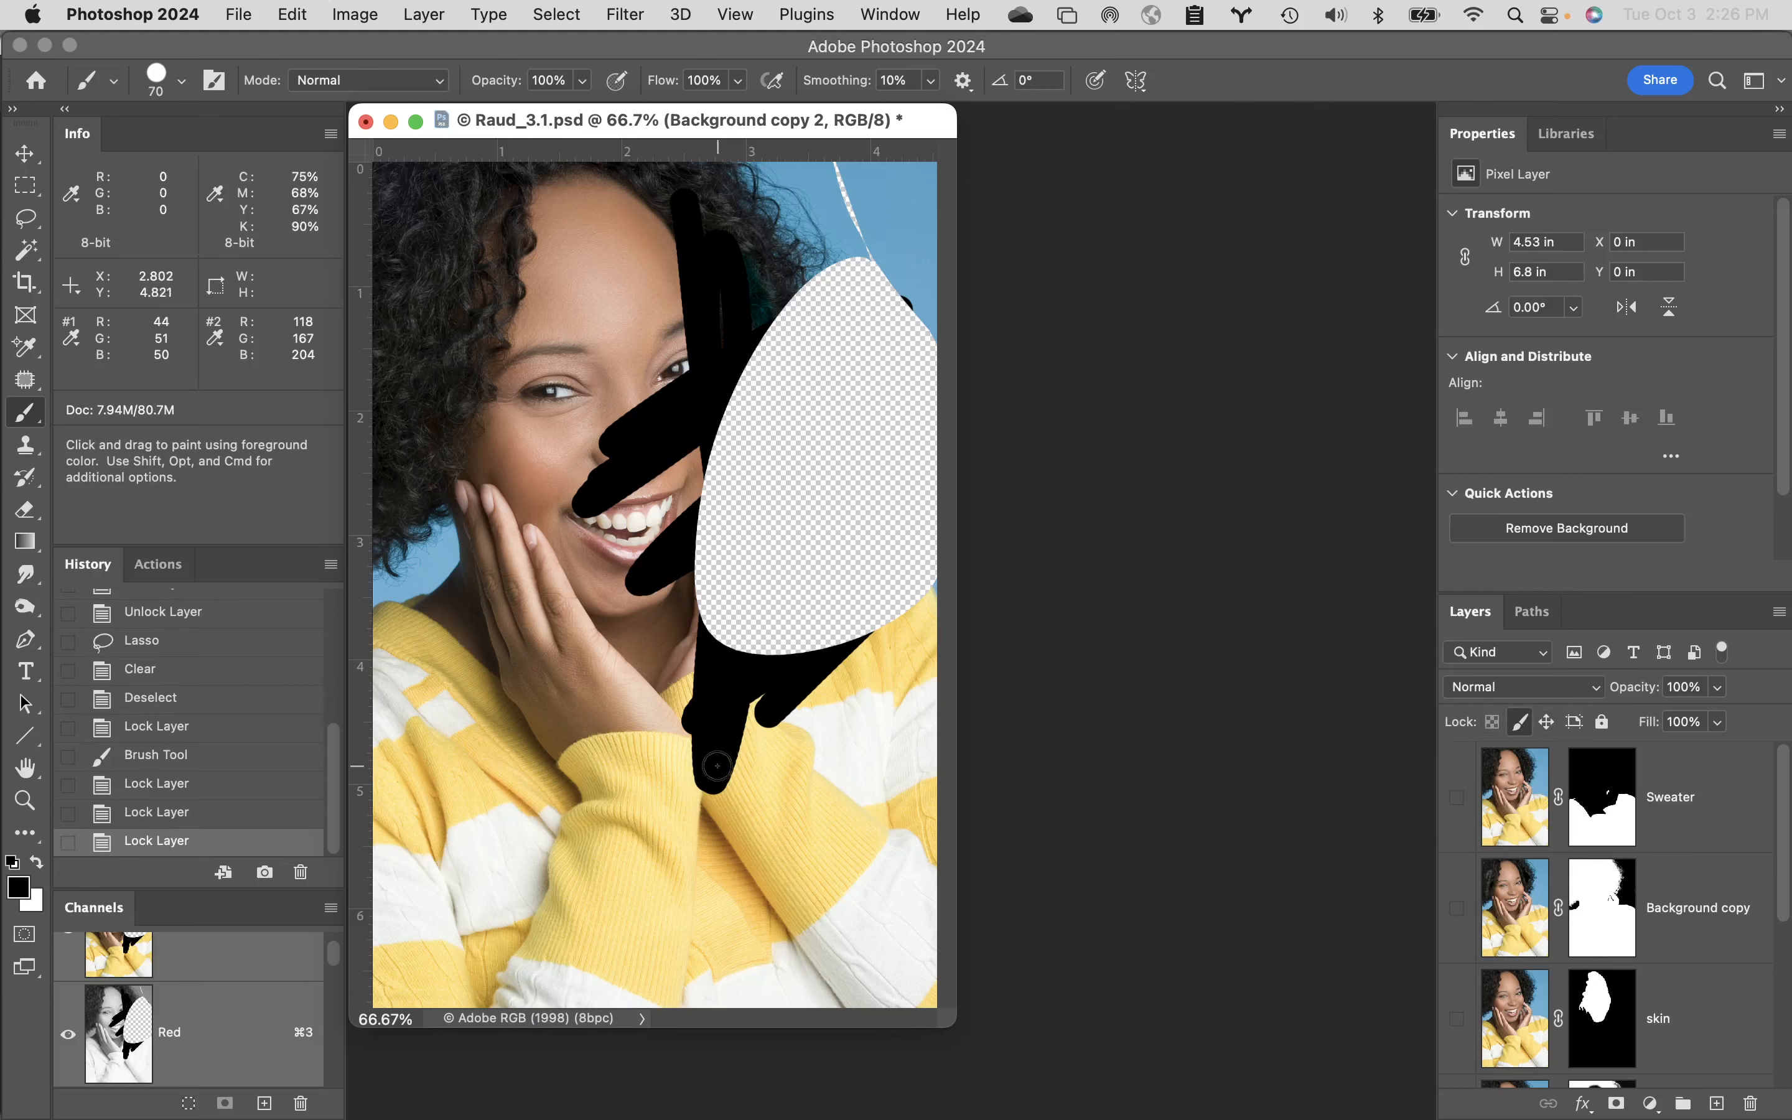
{"action": "mouse_move", "coordinate": [623, 300]}
{"action": "left_mouse_down"}
{"action": "mouse_move", "coordinate": [584, 458]}
{"action": "mouse_move", "coordinate": [556, 376]}
{"action": "left_mouse_up"}
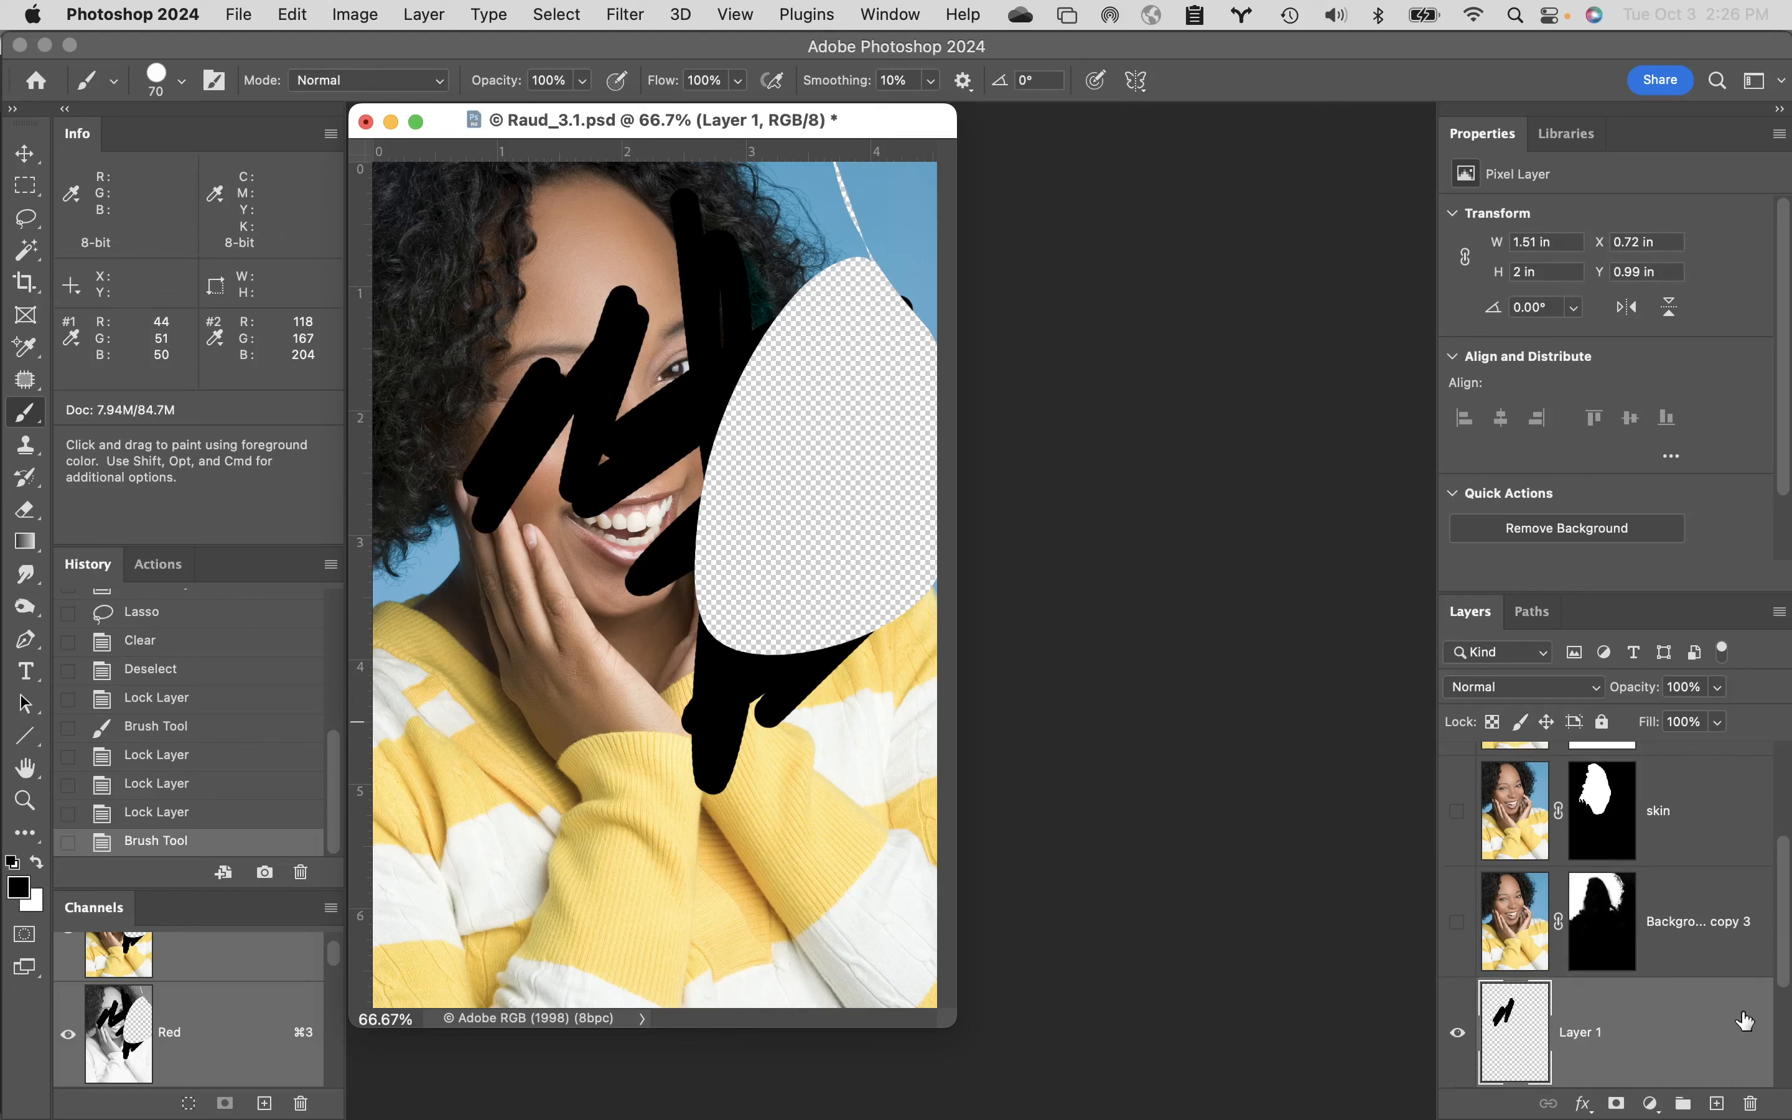
{"action": "left_click_drag", "start_coordinate": [1783, 955], "coordinate": [1768, 1072]}
{"action": "left_click_drag", "start_coordinate": [1674, 836], "coordinate": [1749, 1104]}
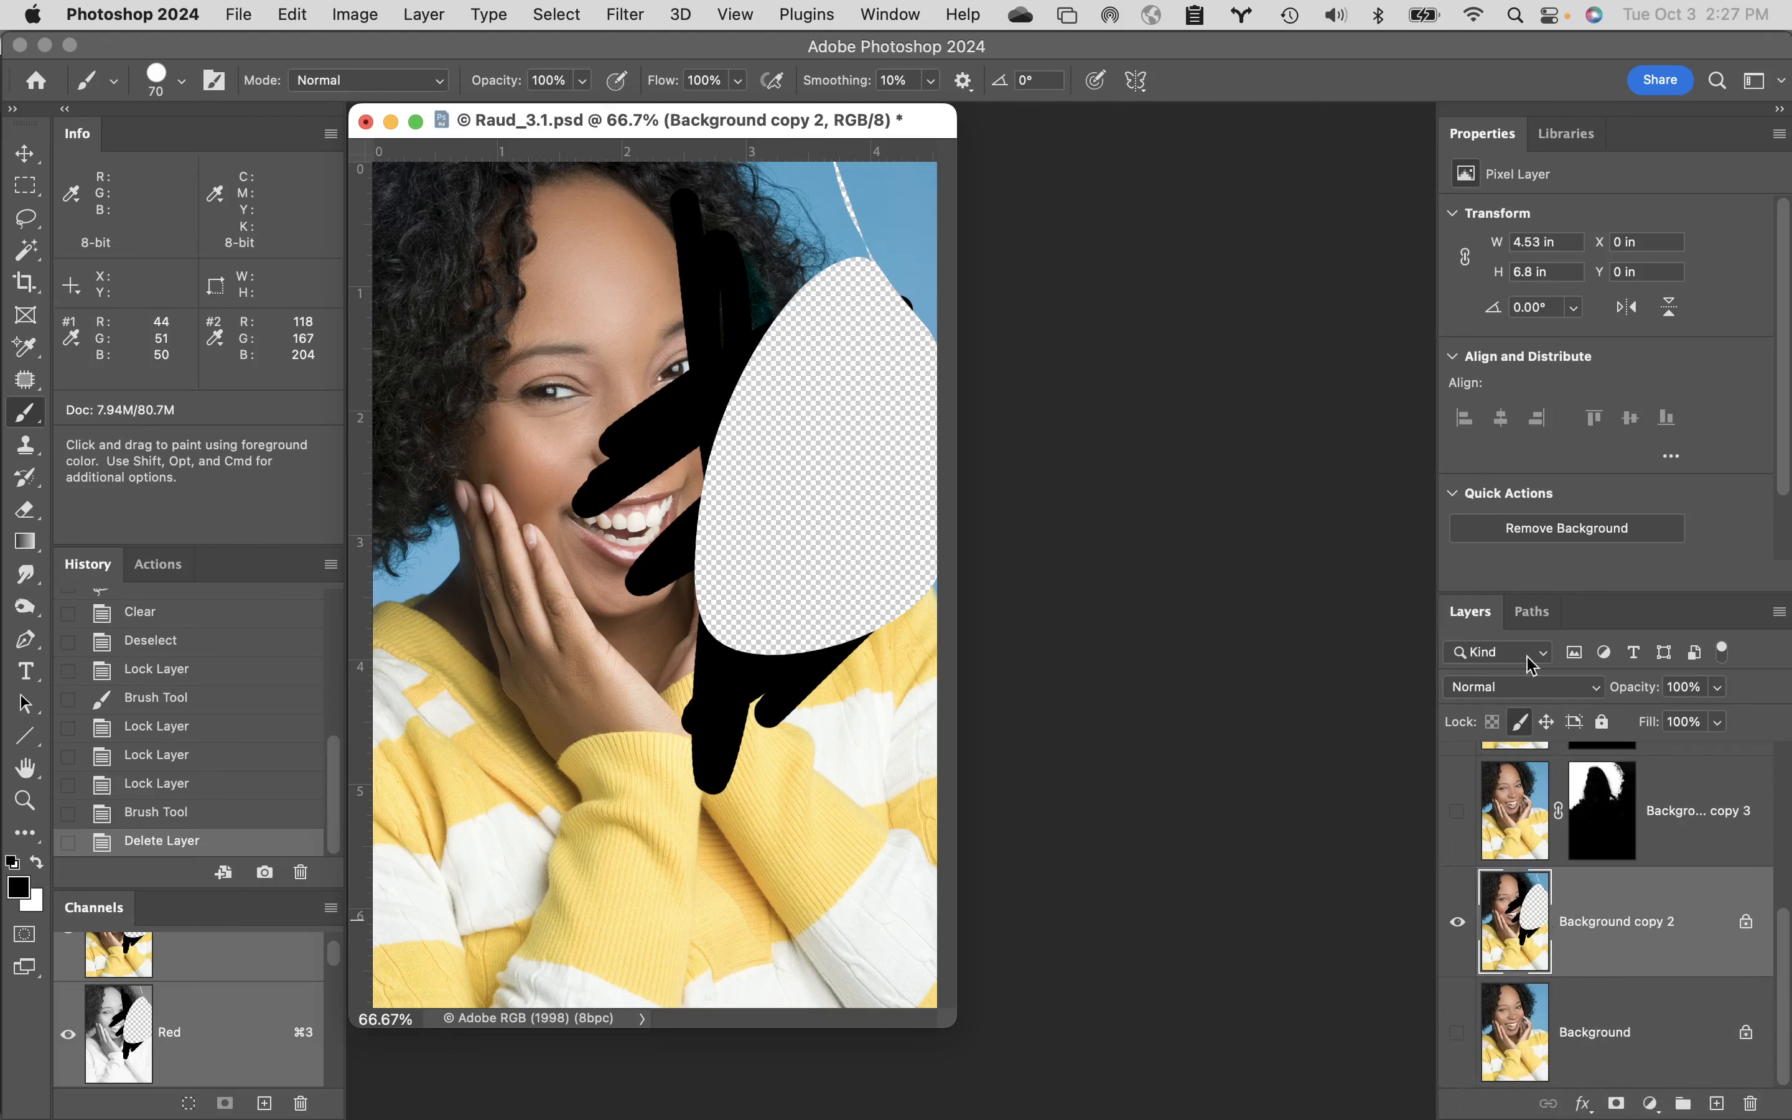
- Switch Background copy 2 to the transparent-pixel lock and scribble black strokes over the sweater
{"action": "left_click", "coordinate": [1522, 723]}
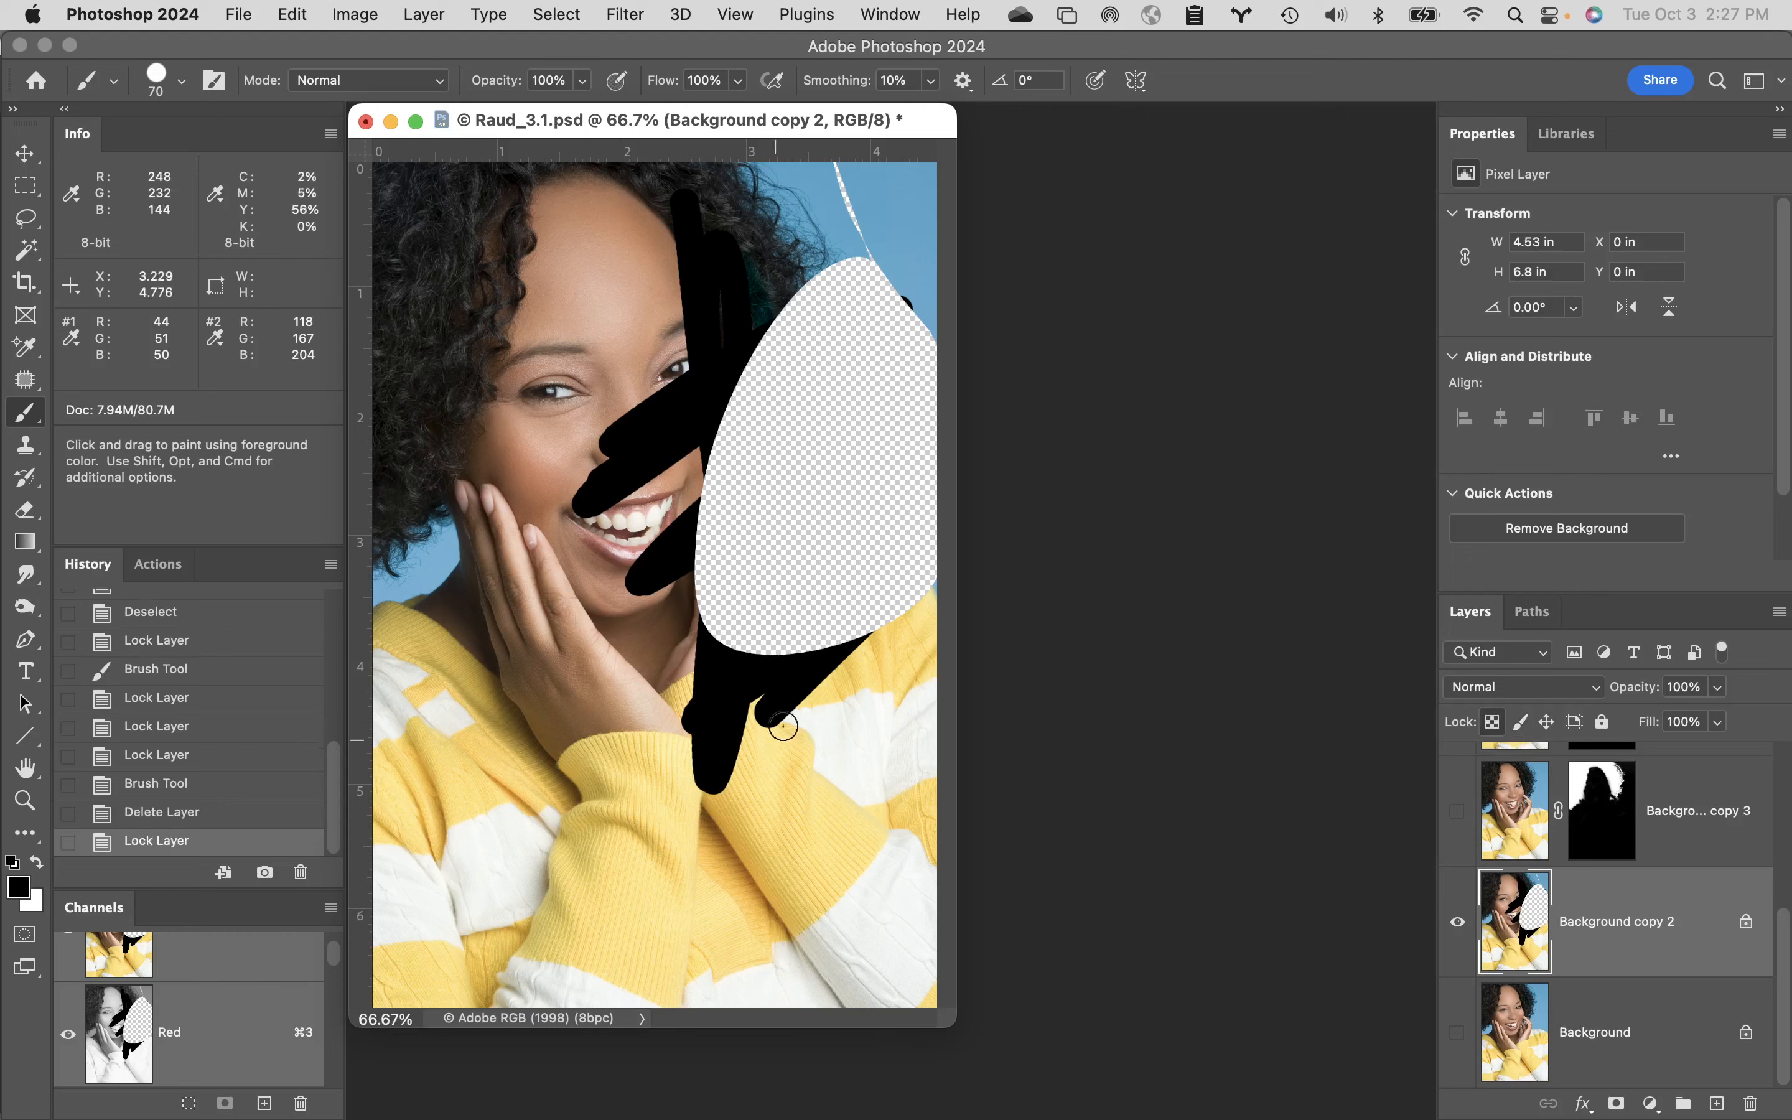
{"action": "mouse_move", "coordinate": [831, 616]}
{"action": "left_mouse_down"}
{"action": "mouse_move", "coordinate": [782, 852]}
{"action": "mouse_move", "coordinate": [652, 629]}
{"action": "mouse_move", "coordinate": [596, 648]}
{"action": "left_mouse_up"}
{"action": "mouse_move", "coordinate": [678, 729]}
{"action": "left_mouse_down"}
{"action": "mouse_move", "coordinate": [651, 935]}
{"action": "mouse_move", "coordinate": [628, 672]}
{"action": "left_mouse_up"}
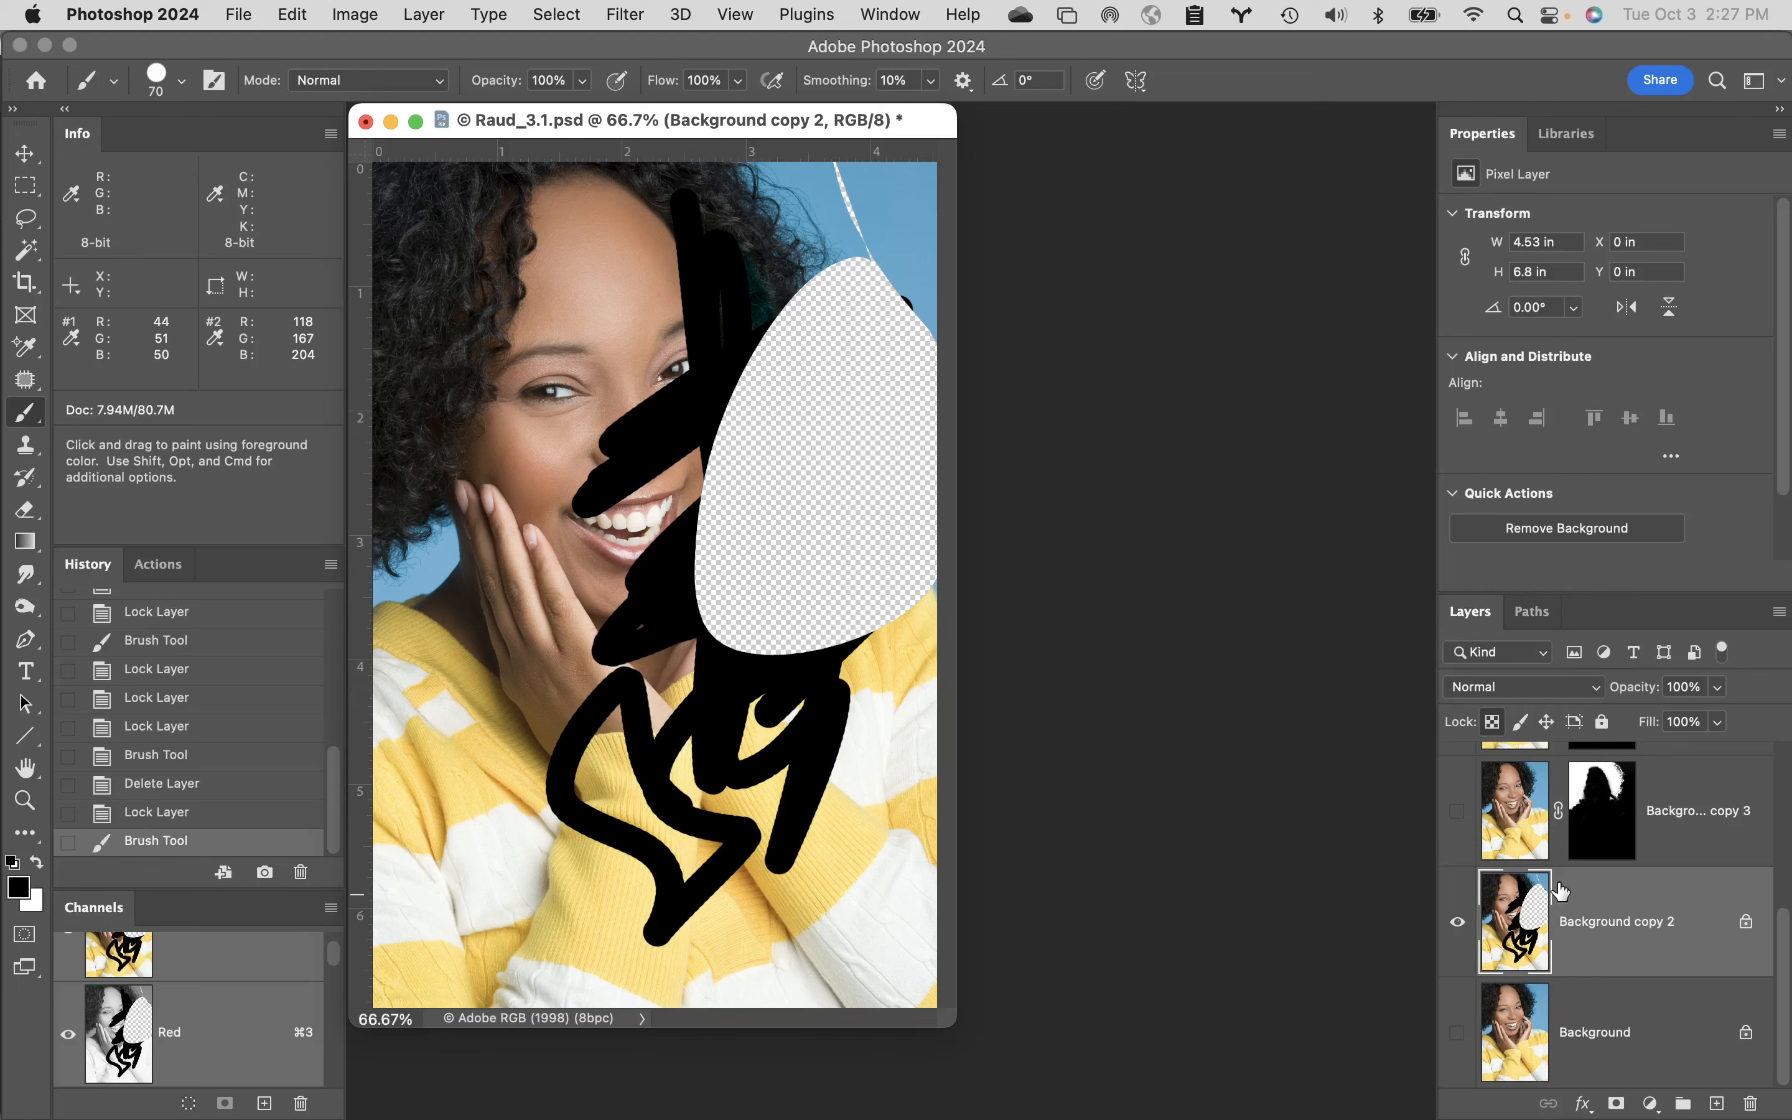
- Lock the image pixels of Background copy 2 and paint black zigzag strokes over the face on a new layer
{"action": "left_click", "coordinate": [1520, 722]}
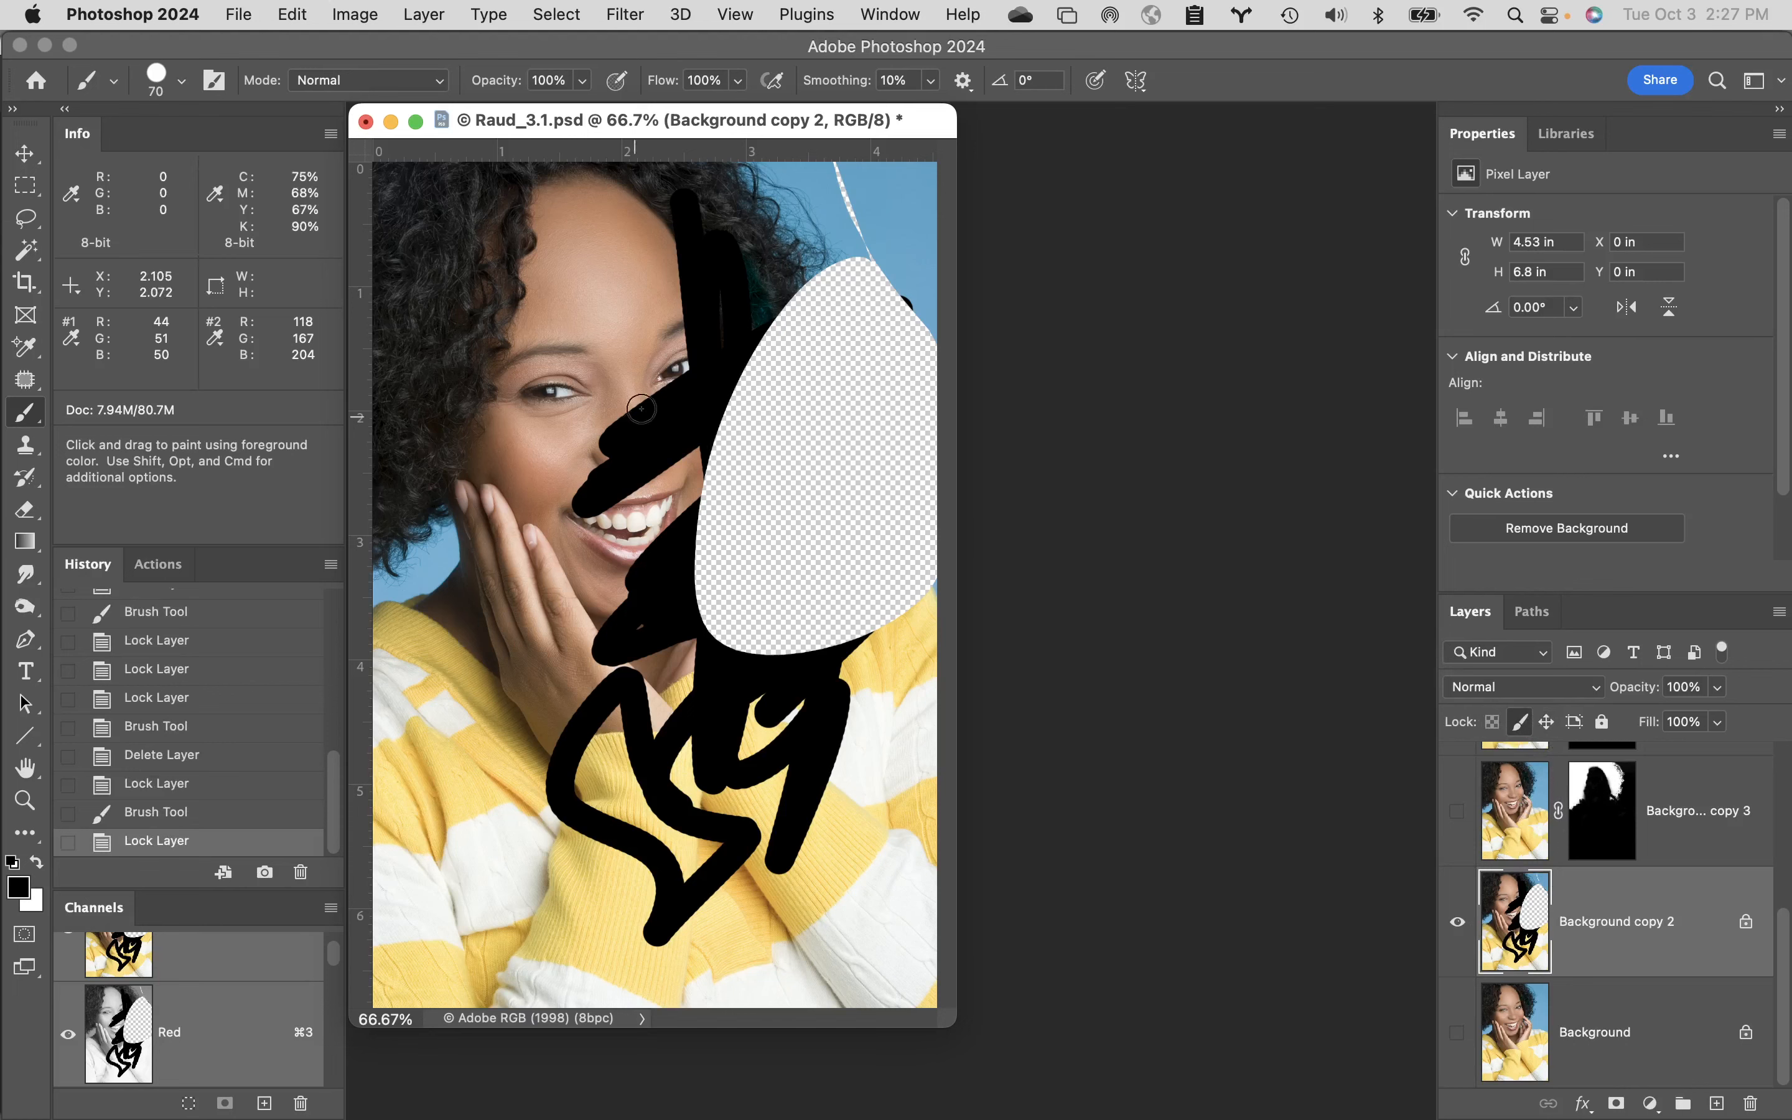
{"action": "key", "text": "alt+shift+super+n"}
{"action": "mouse_move", "coordinate": [600, 237]}
{"action": "left_mouse_down"}
{"action": "mouse_move", "coordinate": [511, 407]}
{"action": "mouse_move", "coordinate": [674, 498]}
{"action": "mouse_move", "coordinate": [630, 689]}
{"action": "left_mouse_up"}
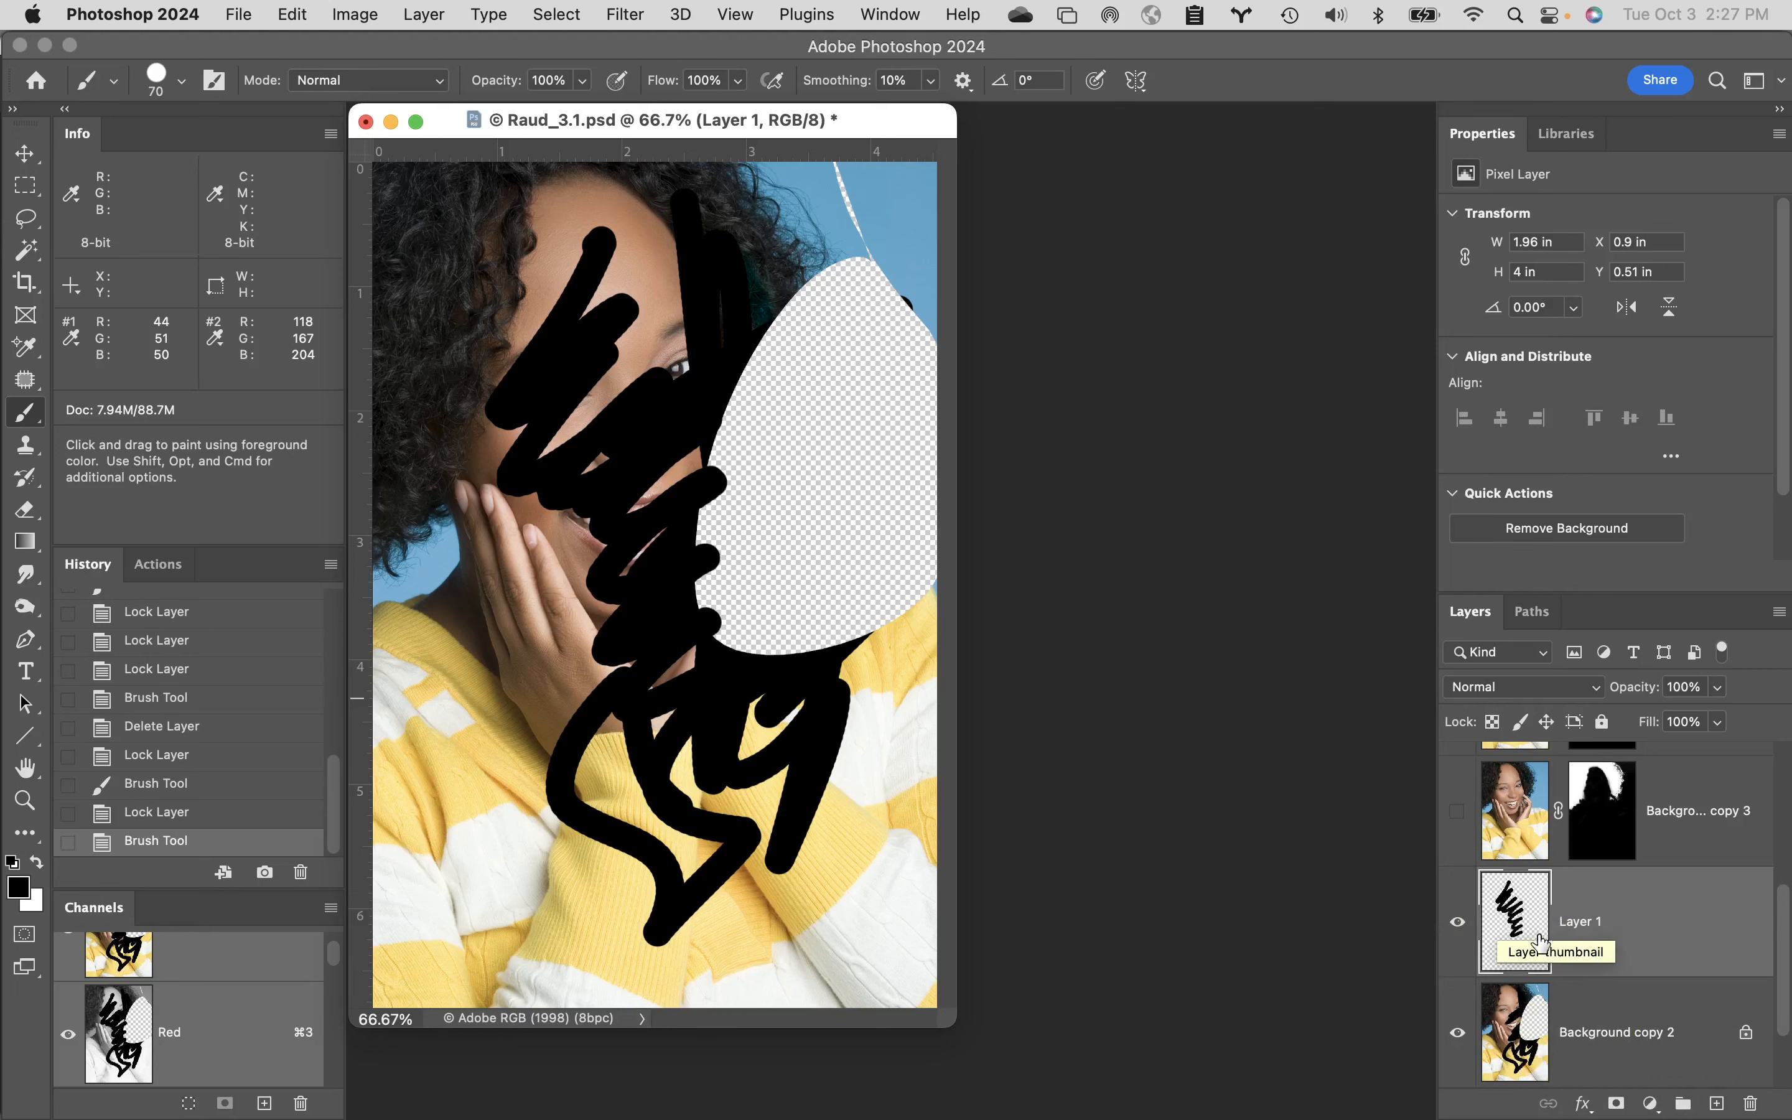
- Toggle Layer 1's visibility to check its separate strokes, and lock the layer's position
{"action": "left_click", "coordinate": [1456, 922]}
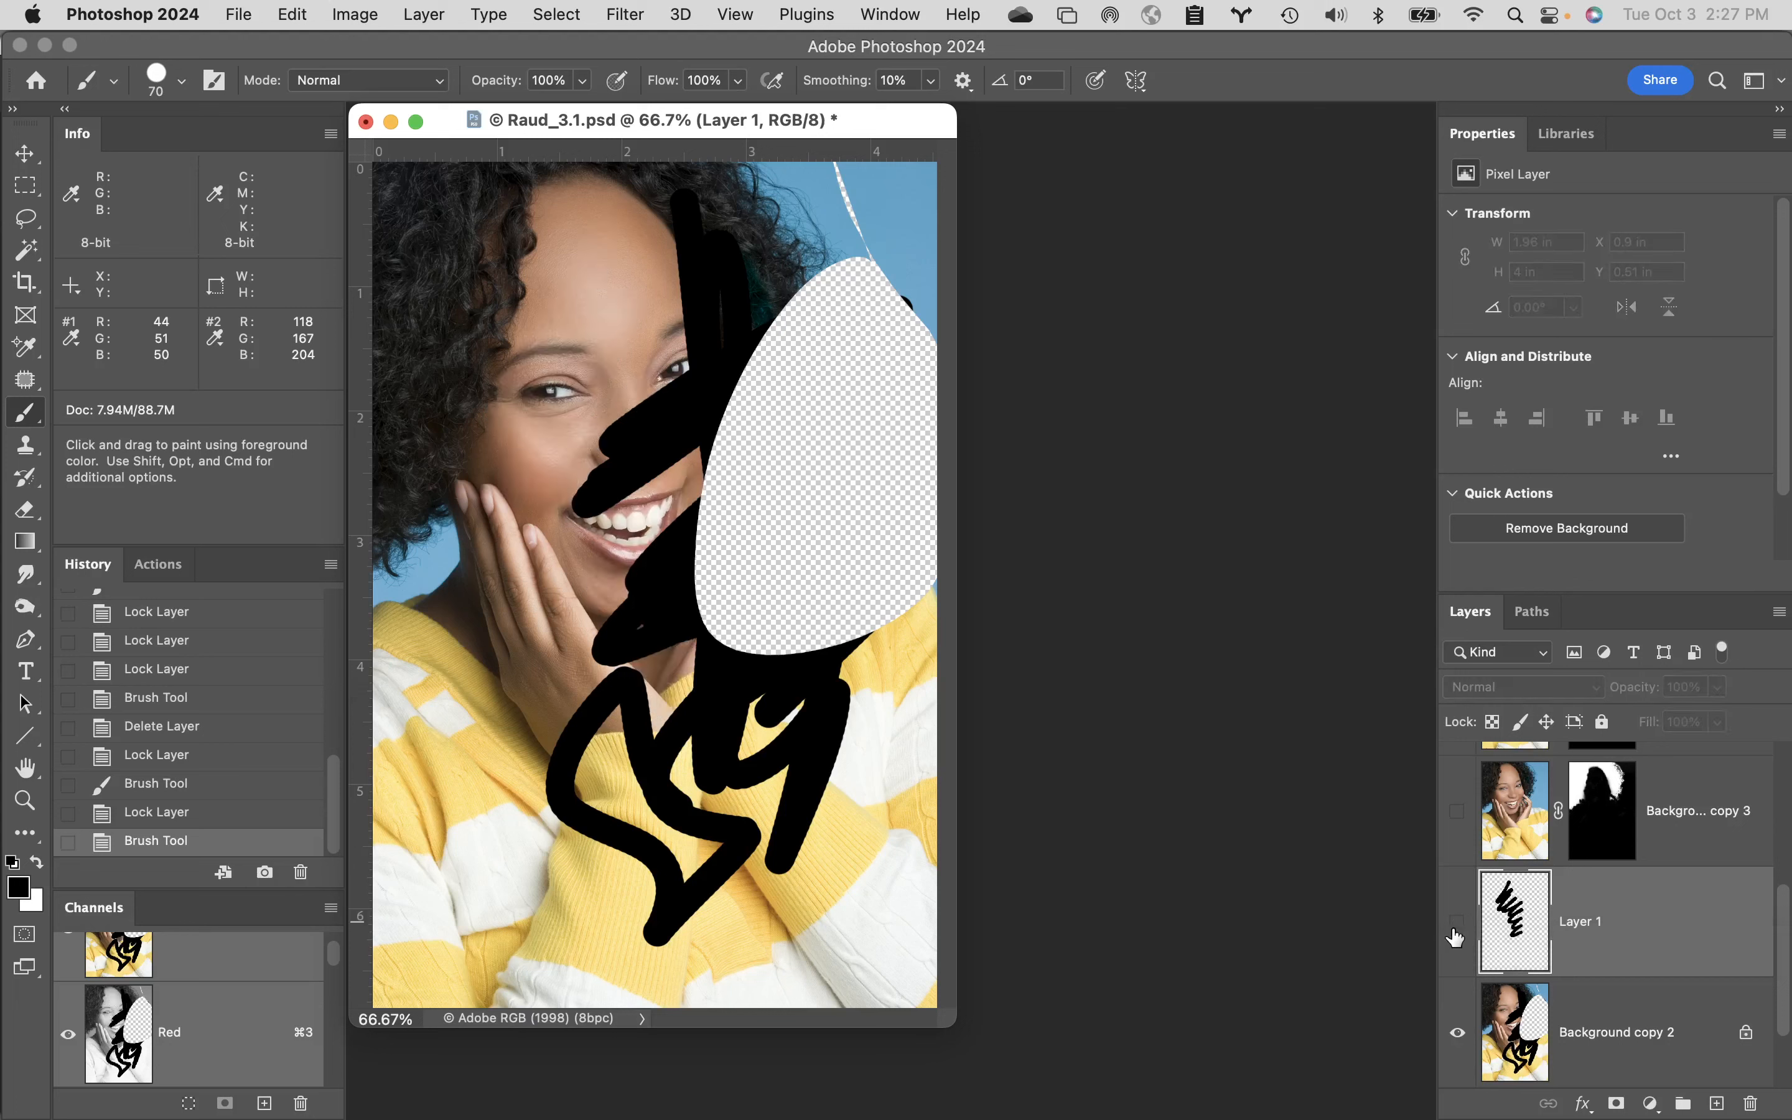
{"action": "left_click", "coordinate": [1456, 922]}
{"action": "left_click", "coordinate": [1456, 922]}
{"action": "left_click", "coordinate": [1454, 934]}
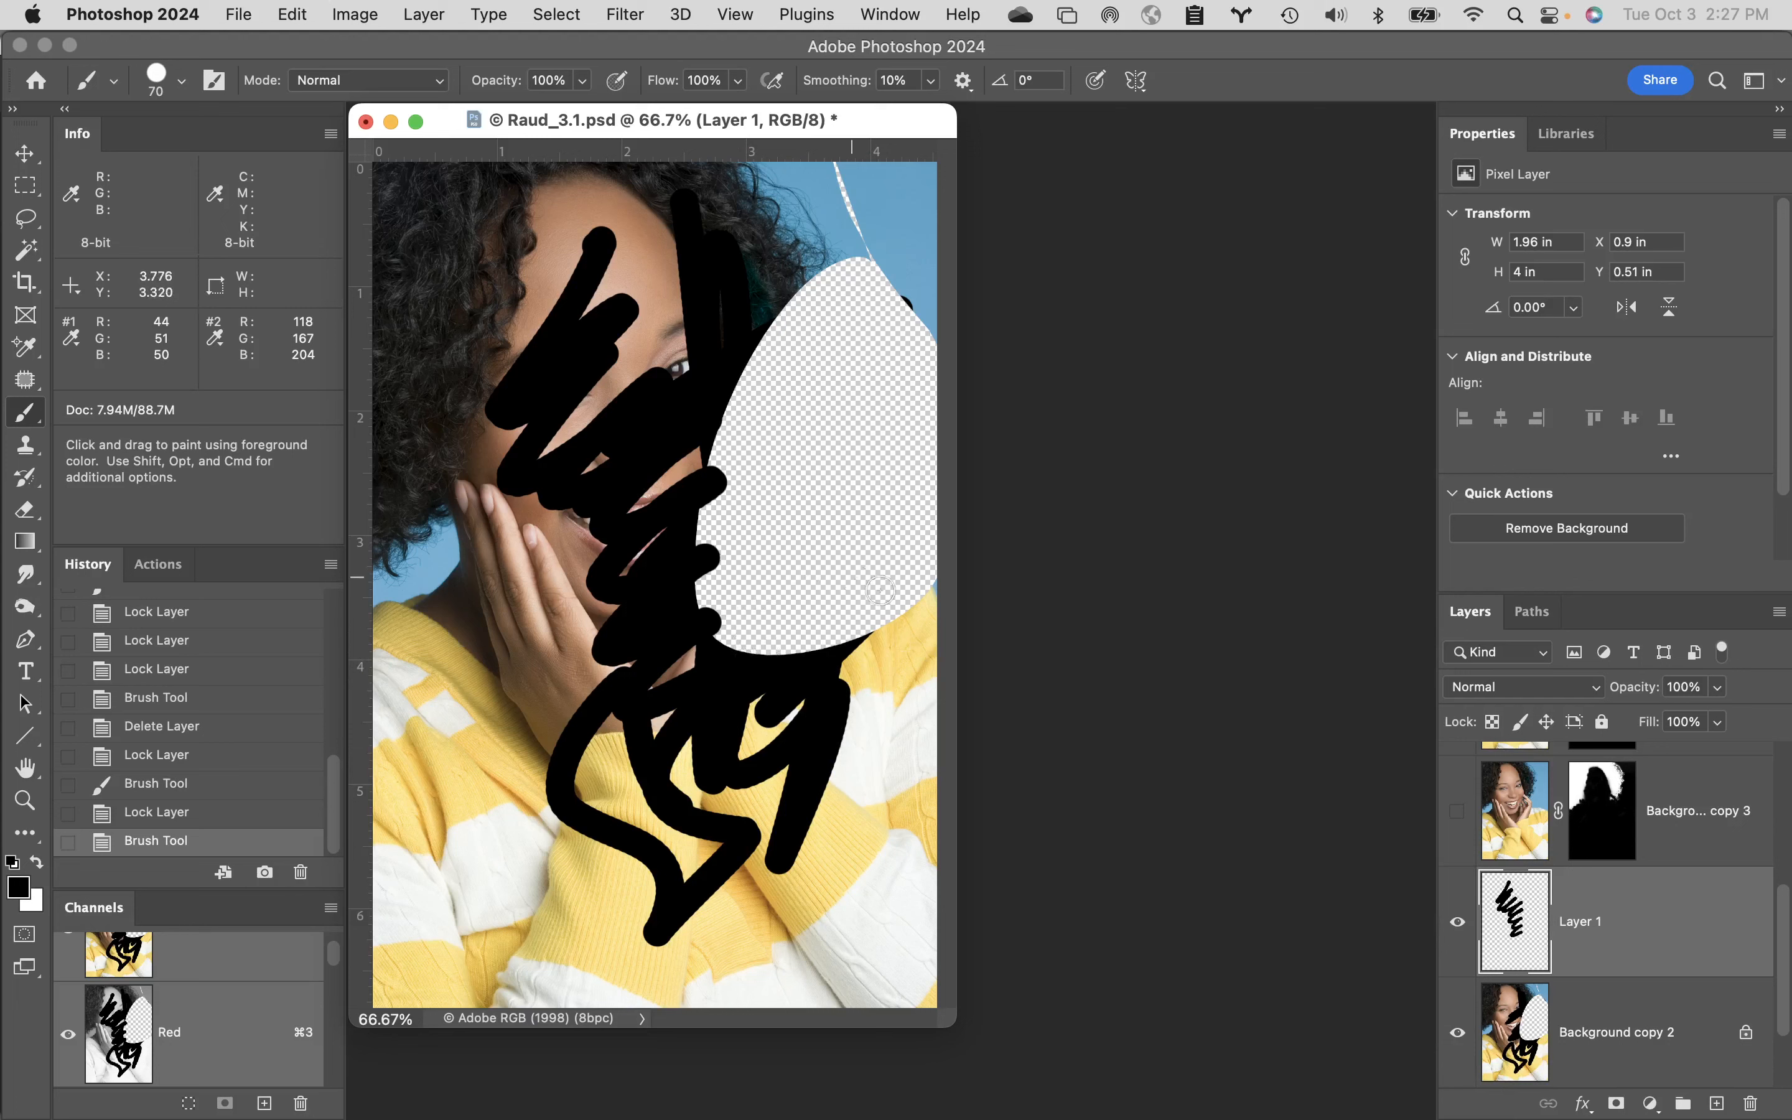
{"action": "left_click", "coordinate": [1547, 724]}
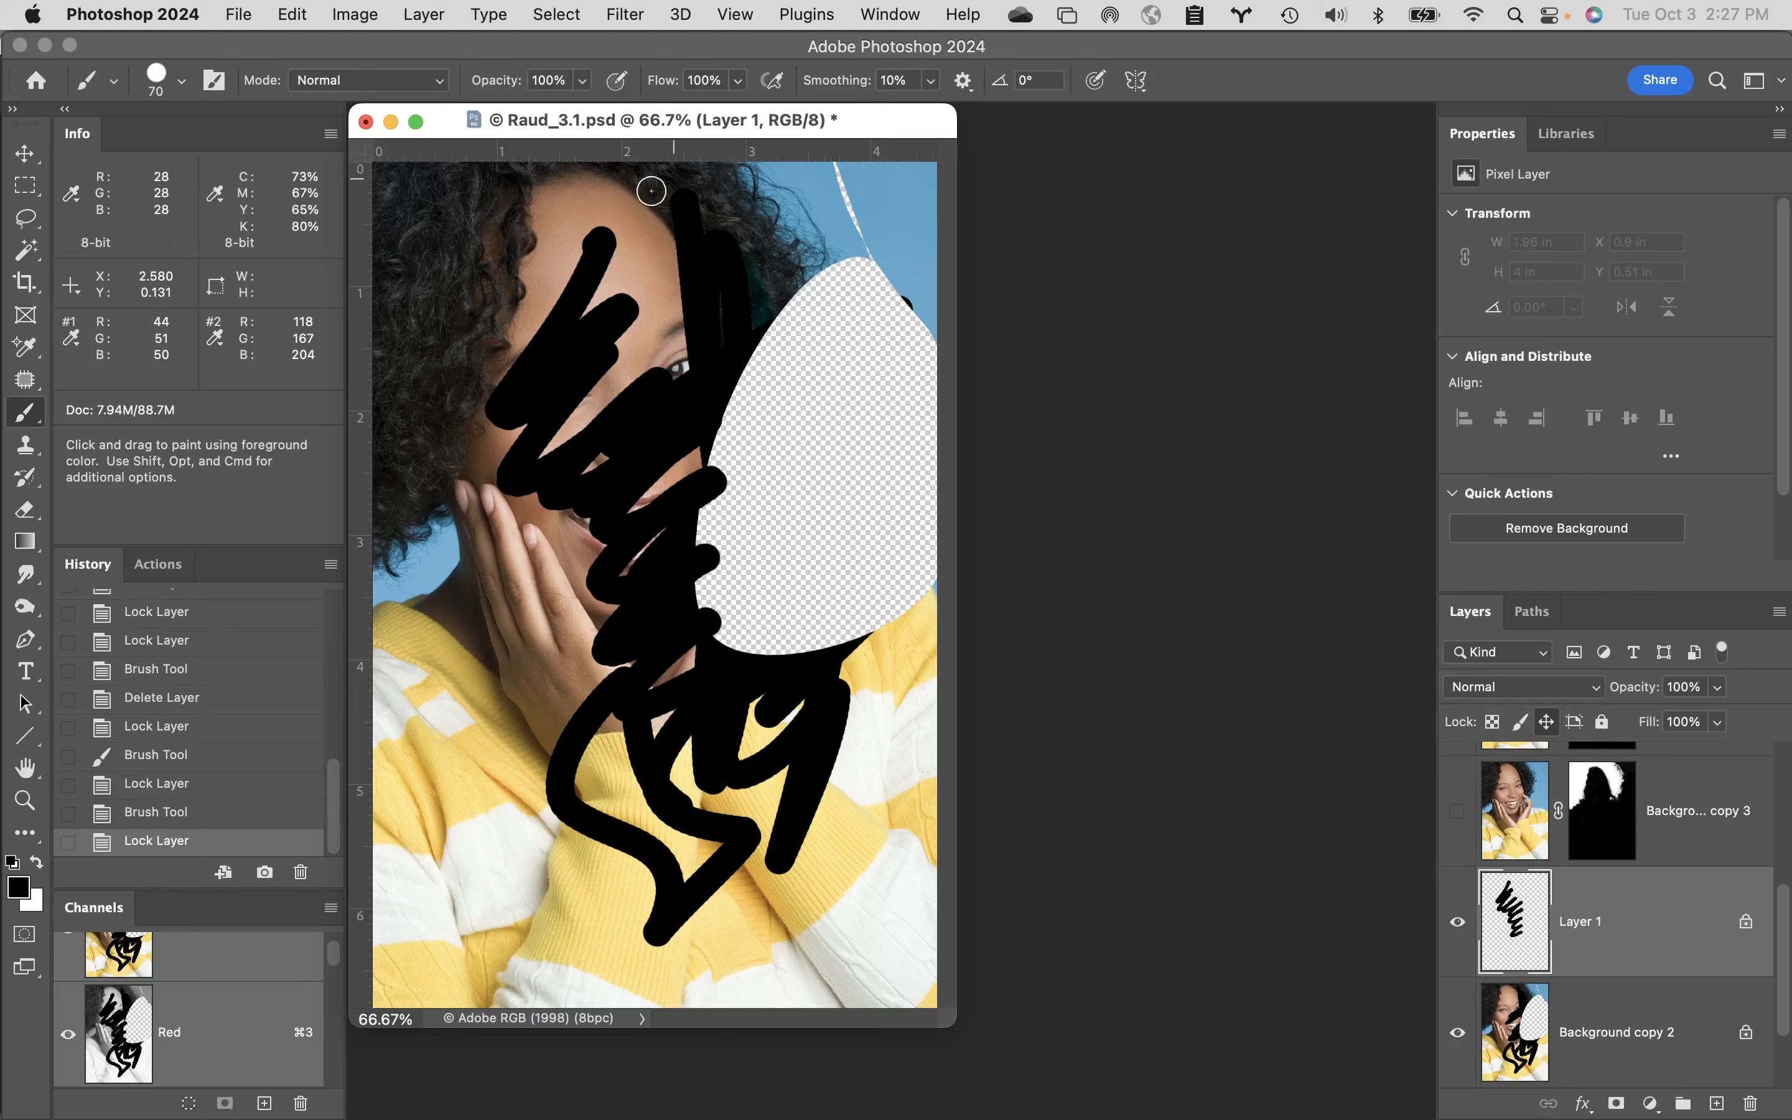
- Select Background copy 2 and move it about 0.59 in right and 1.39 in up with the Move tool
{"action": "left_click", "coordinate": [1692, 1057]}
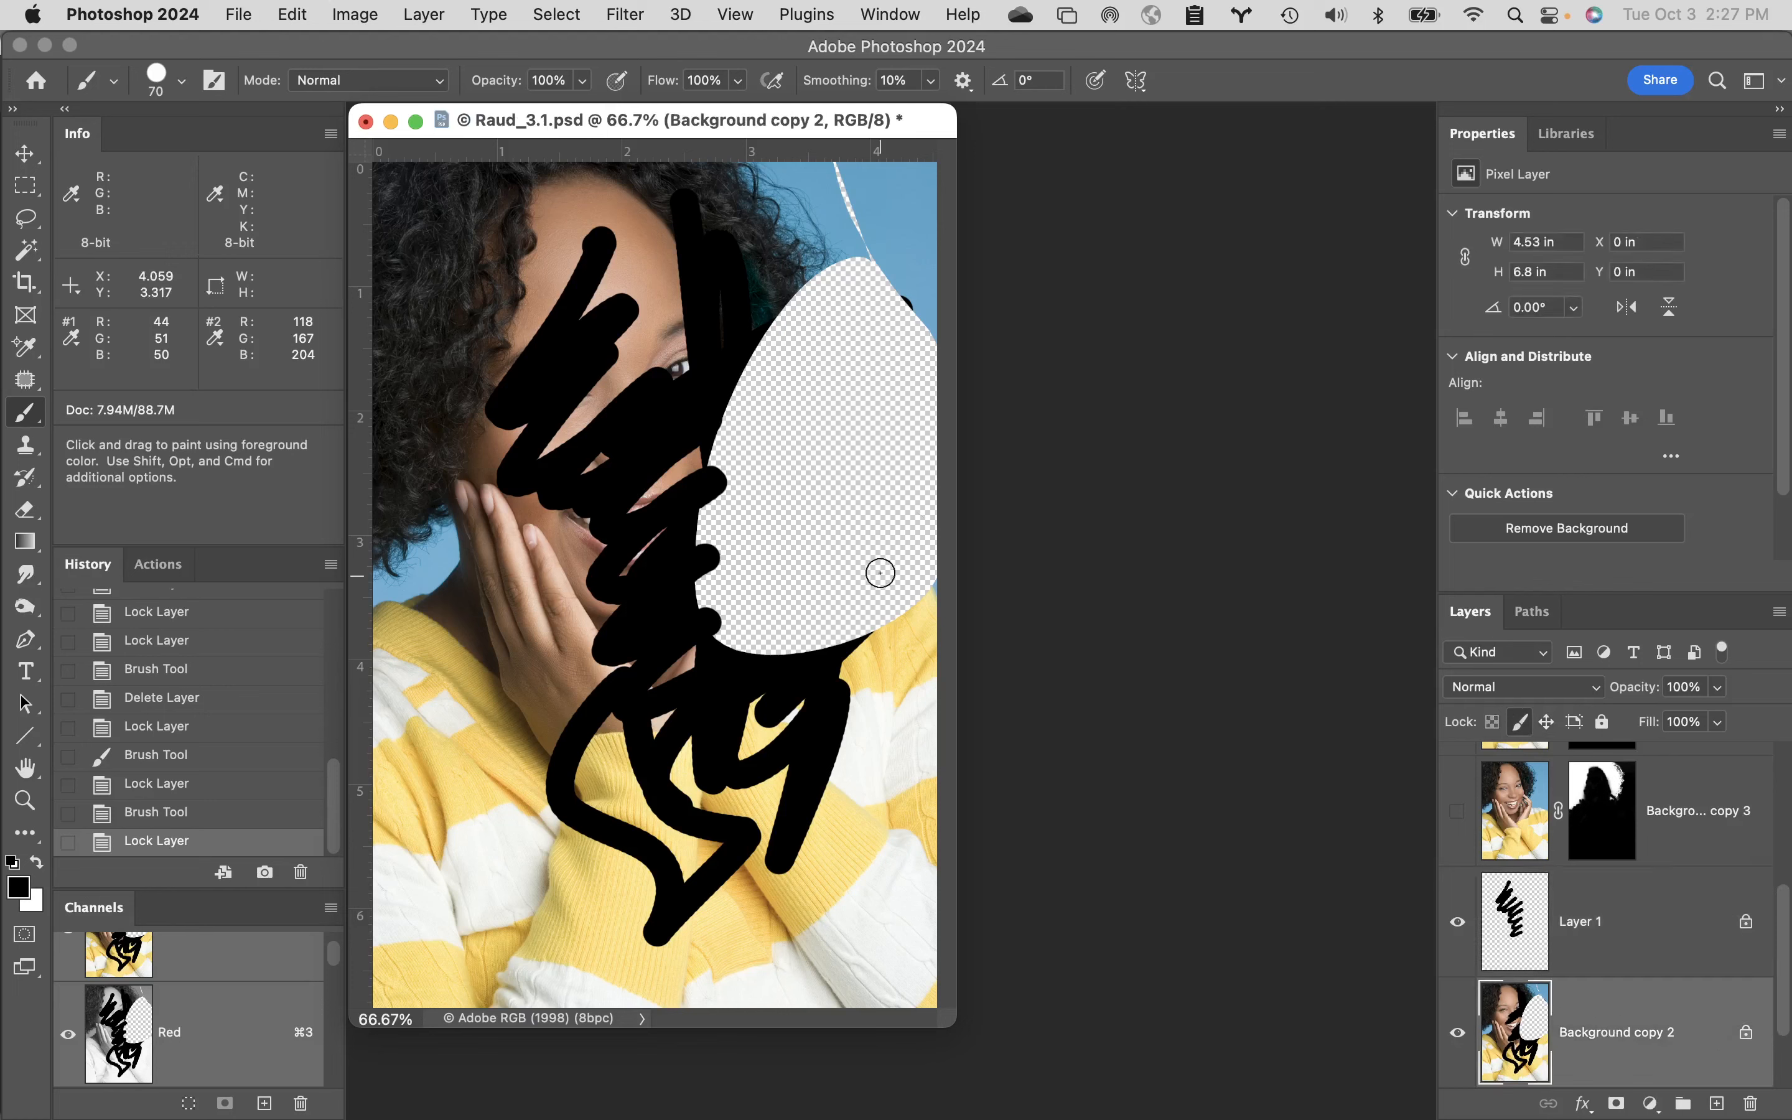
{"action": "key", "text": "v"}
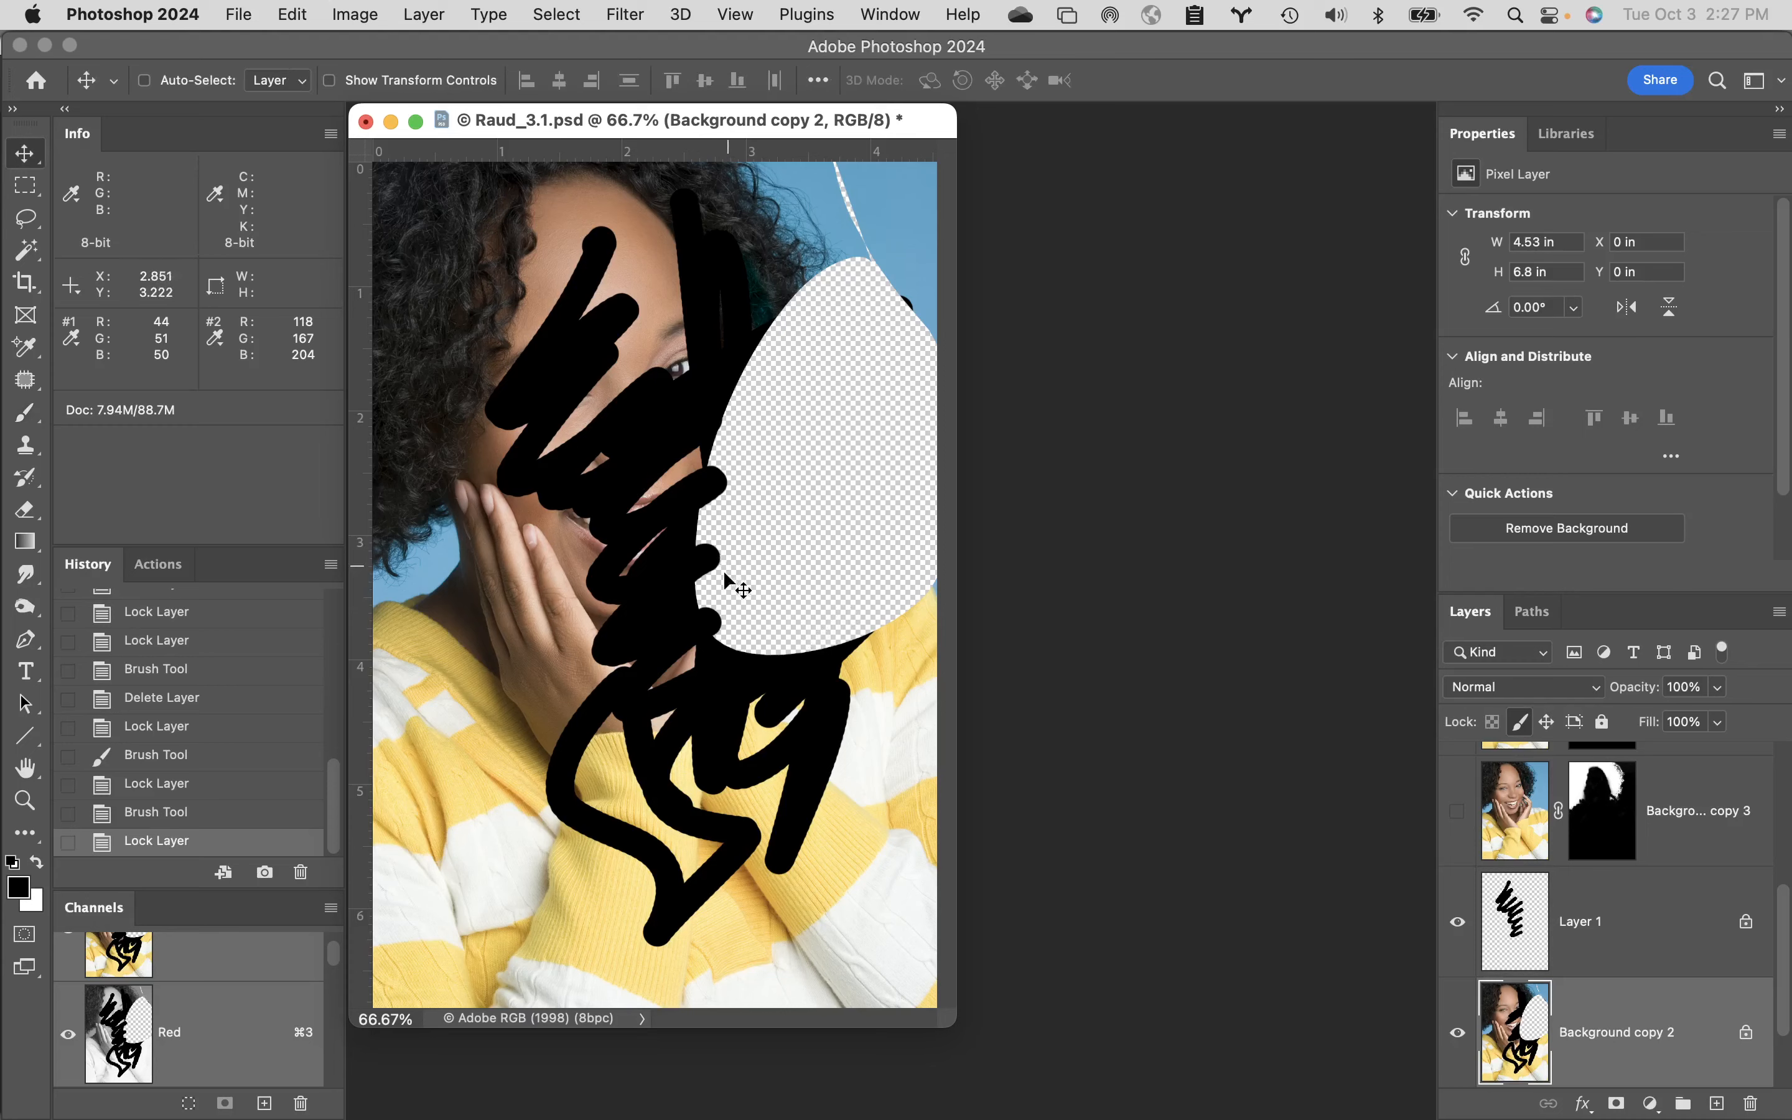
{"action": "left_click_drag", "start_coordinate": [729, 582], "coordinate": [819, 389]}
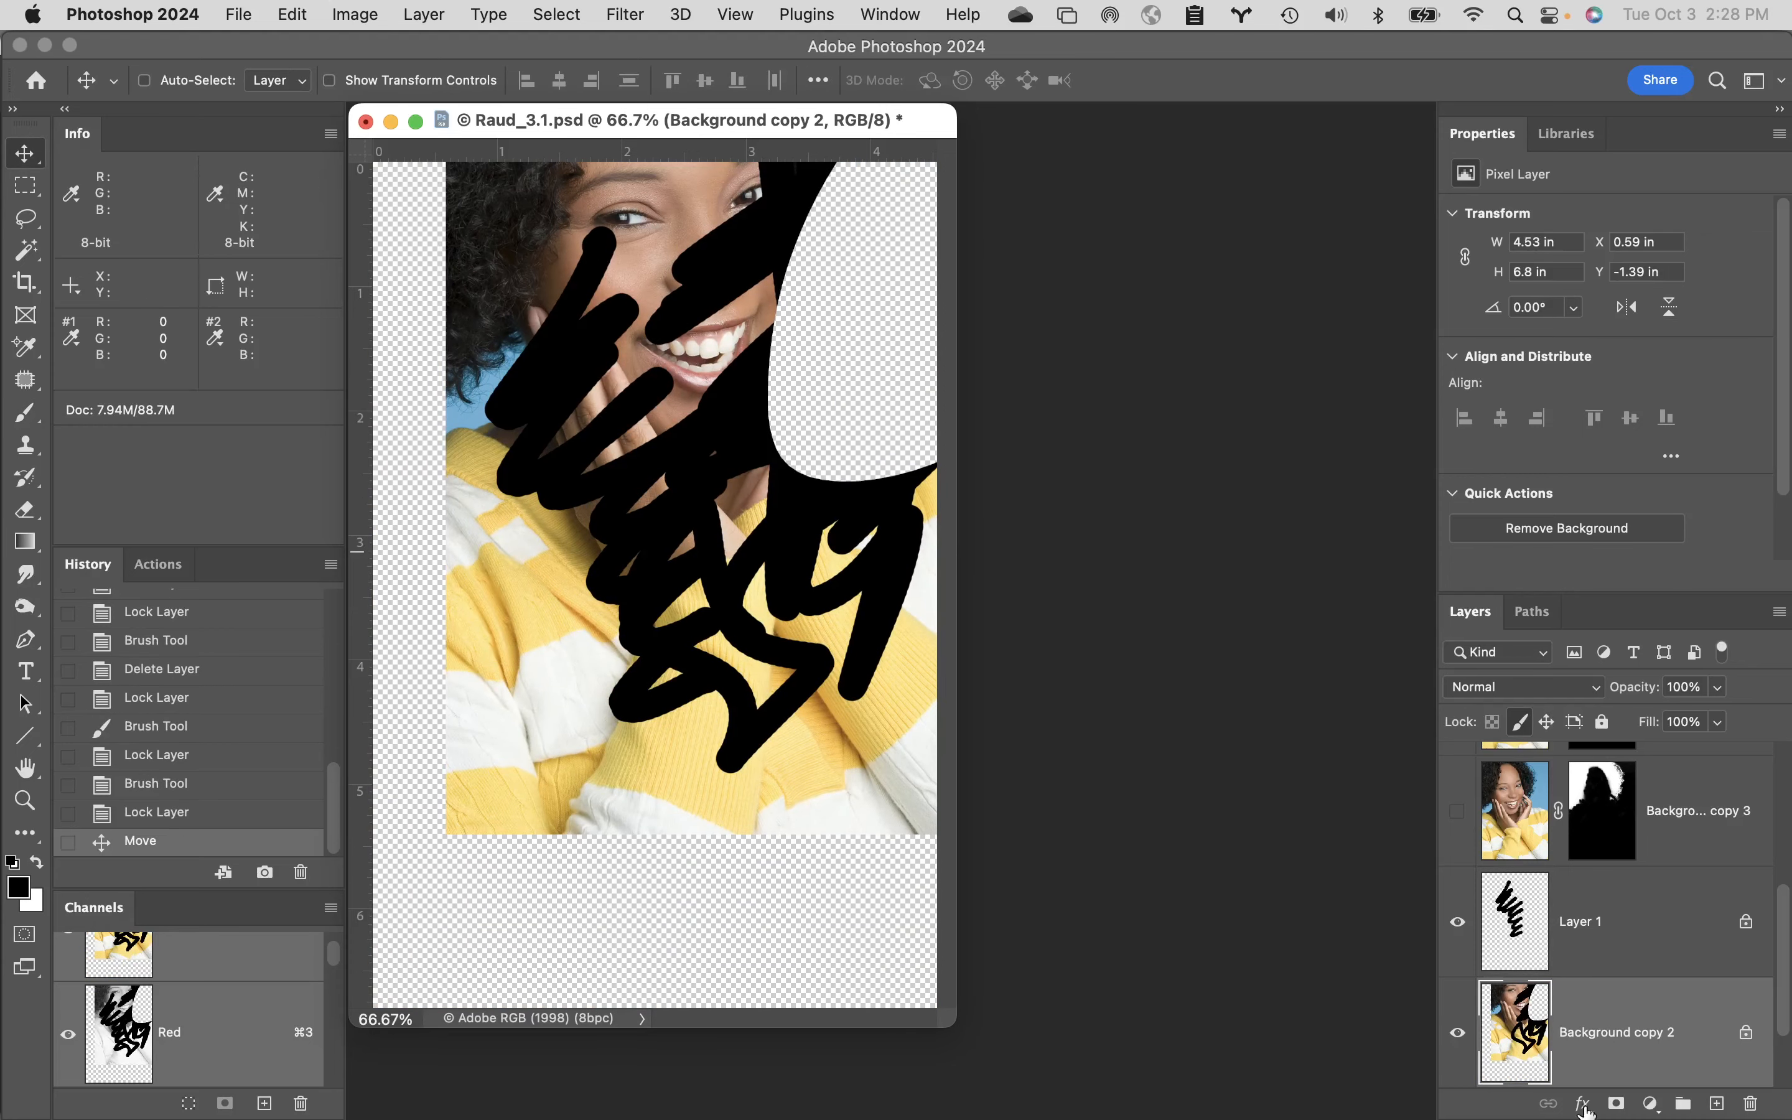
- Delete Layer 1, and undo both that deletion and the move of Background copy 2
{"action": "mouse_move", "coordinate": [1668, 926]}
{"action": "left_mouse_down"}
{"action": "mouse_move", "coordinate": [1765, 1085]}
{"action": "mouse_move", "coordinate": [1750, 1103]}
{"action": "left_mouse_up"}
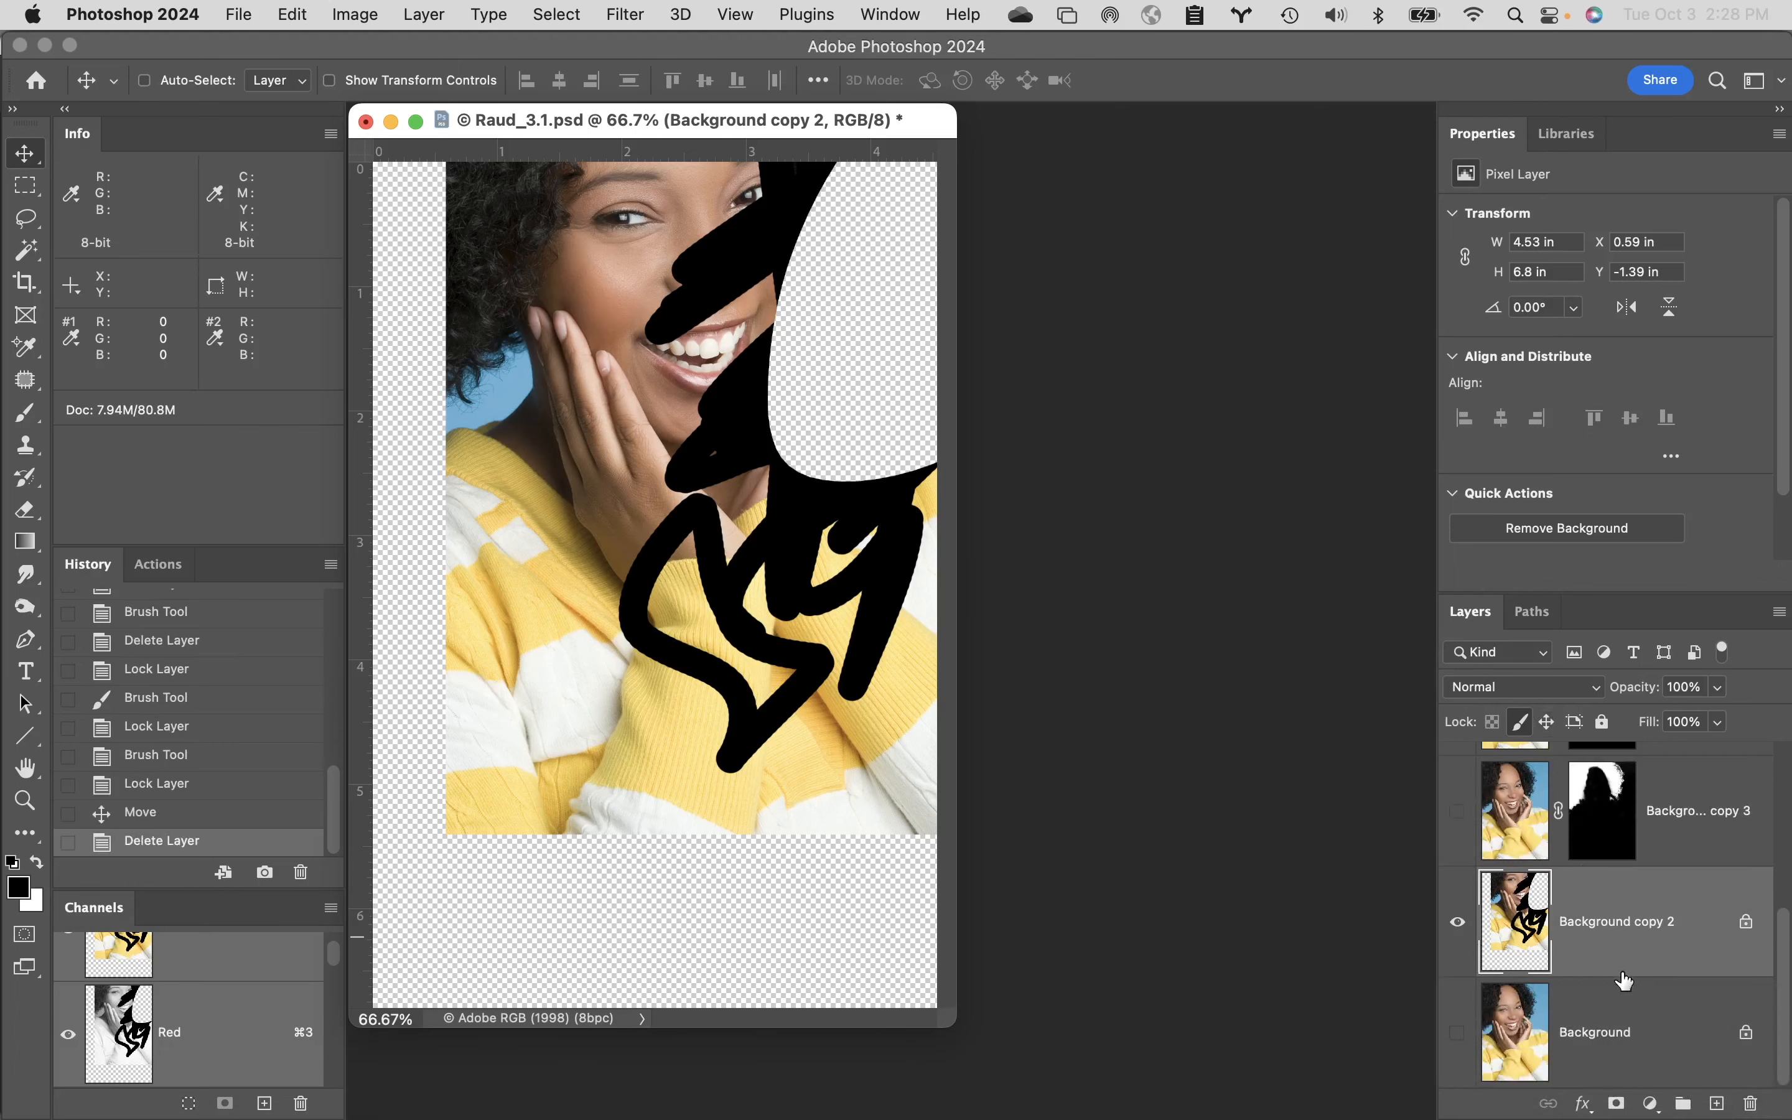
{"action": "key", "text": "super+z"}
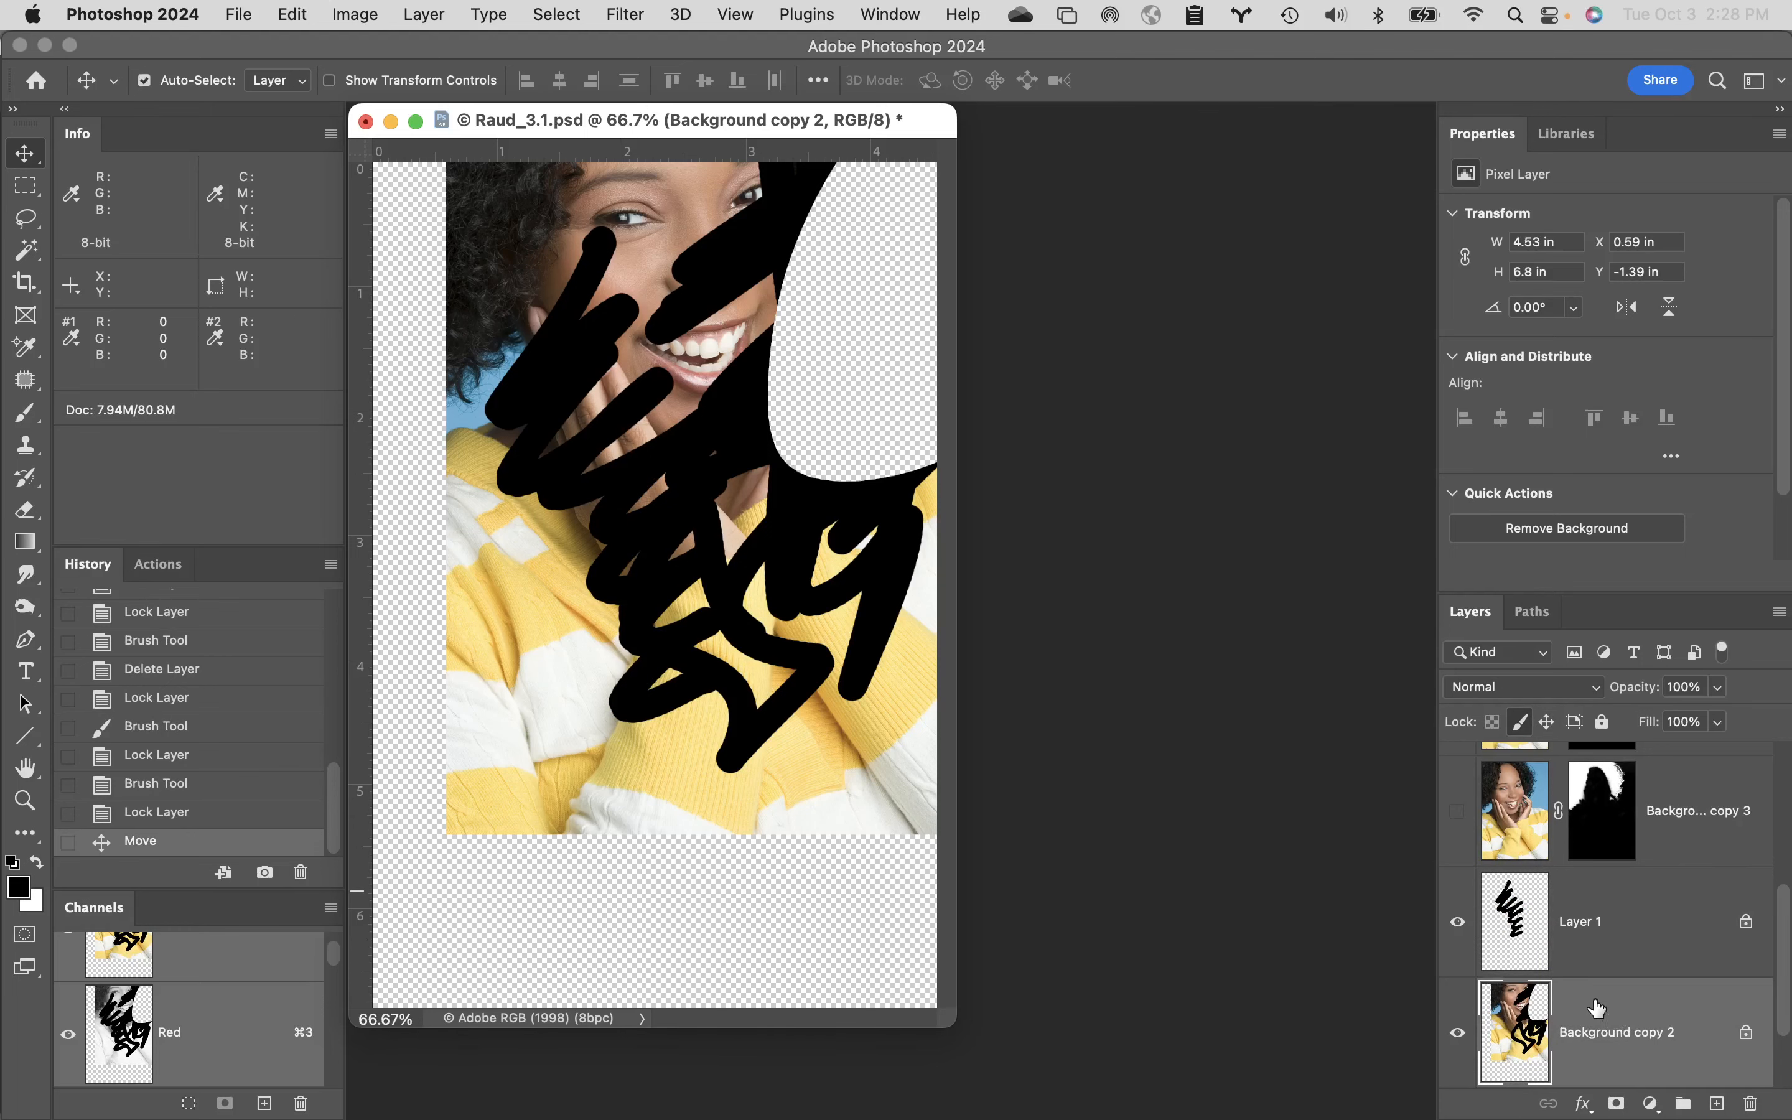
{"action": "key", "text": "super+z"}
- Delete Layer 1, lock the position of Background copy 2, and try to move that layer
{"action": "left_click_drag", "start_coordinate": [1668, 899], "coordinate": [1750, 1104]}
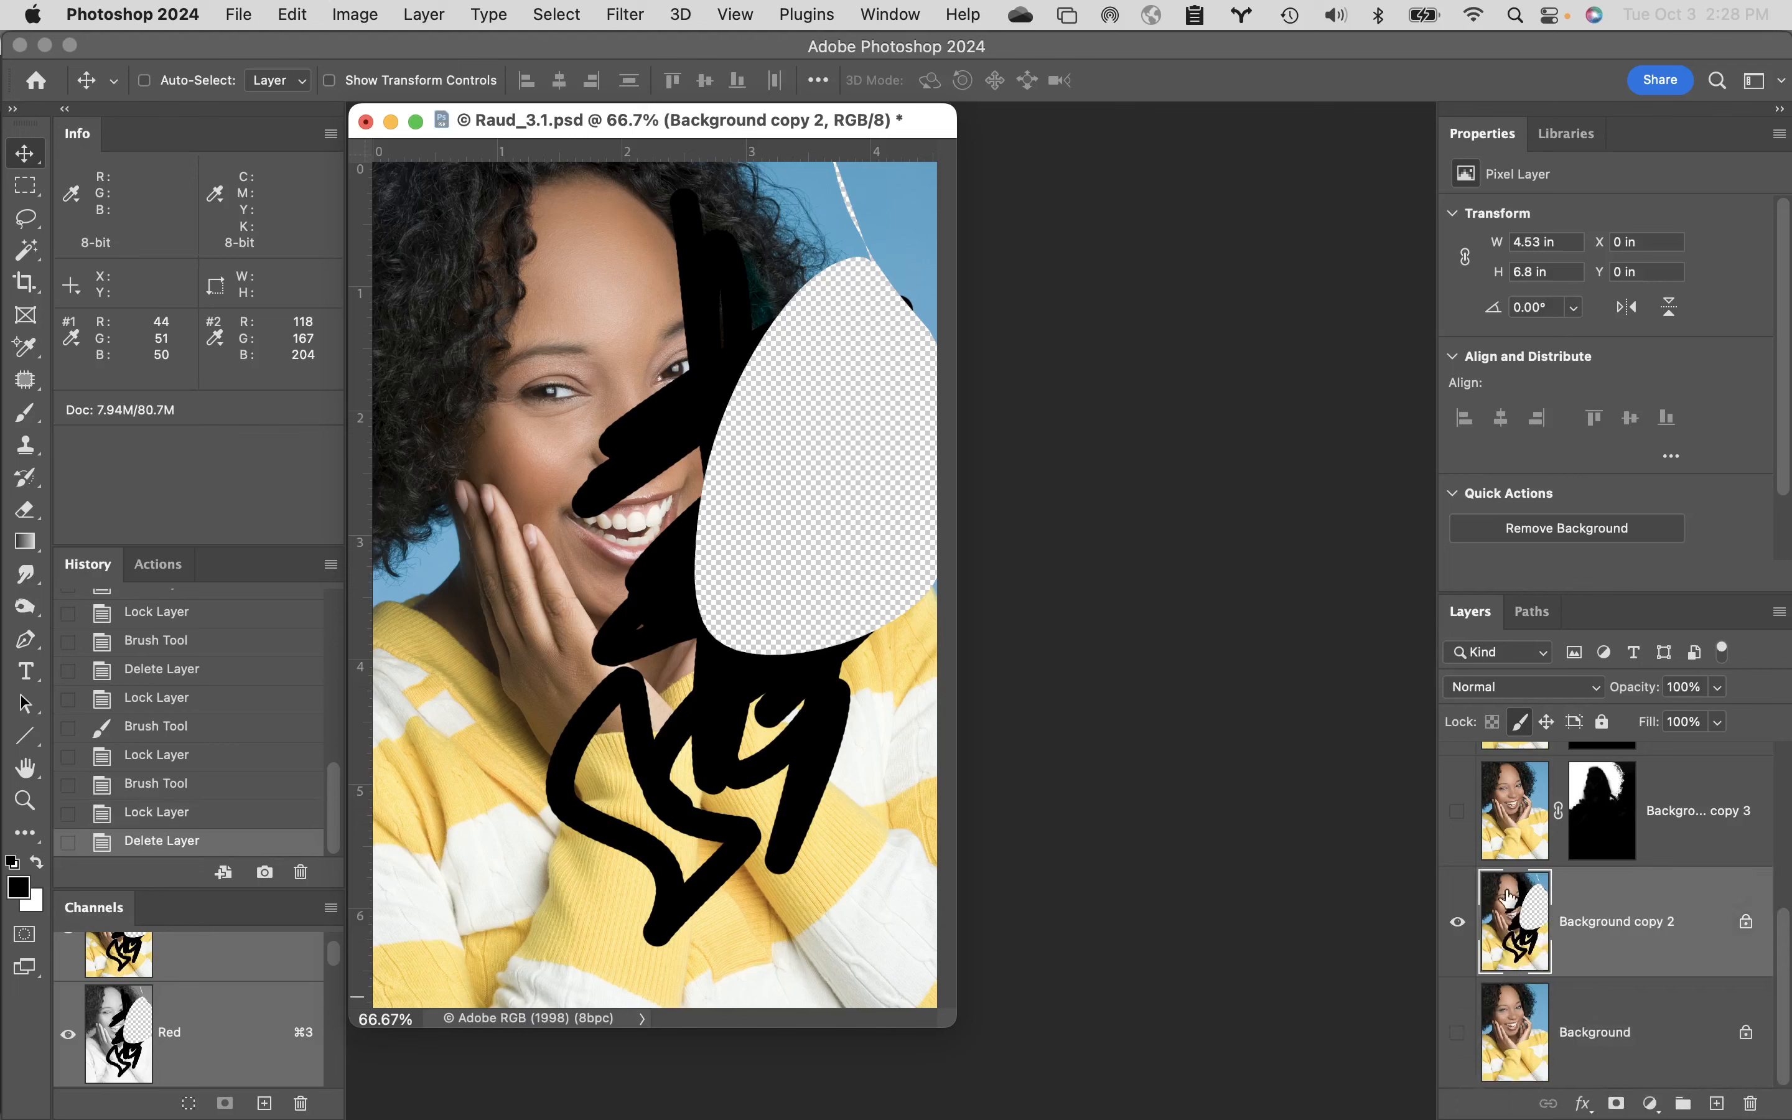
{"action": "left_click", "coordinate": [1547, 724]}
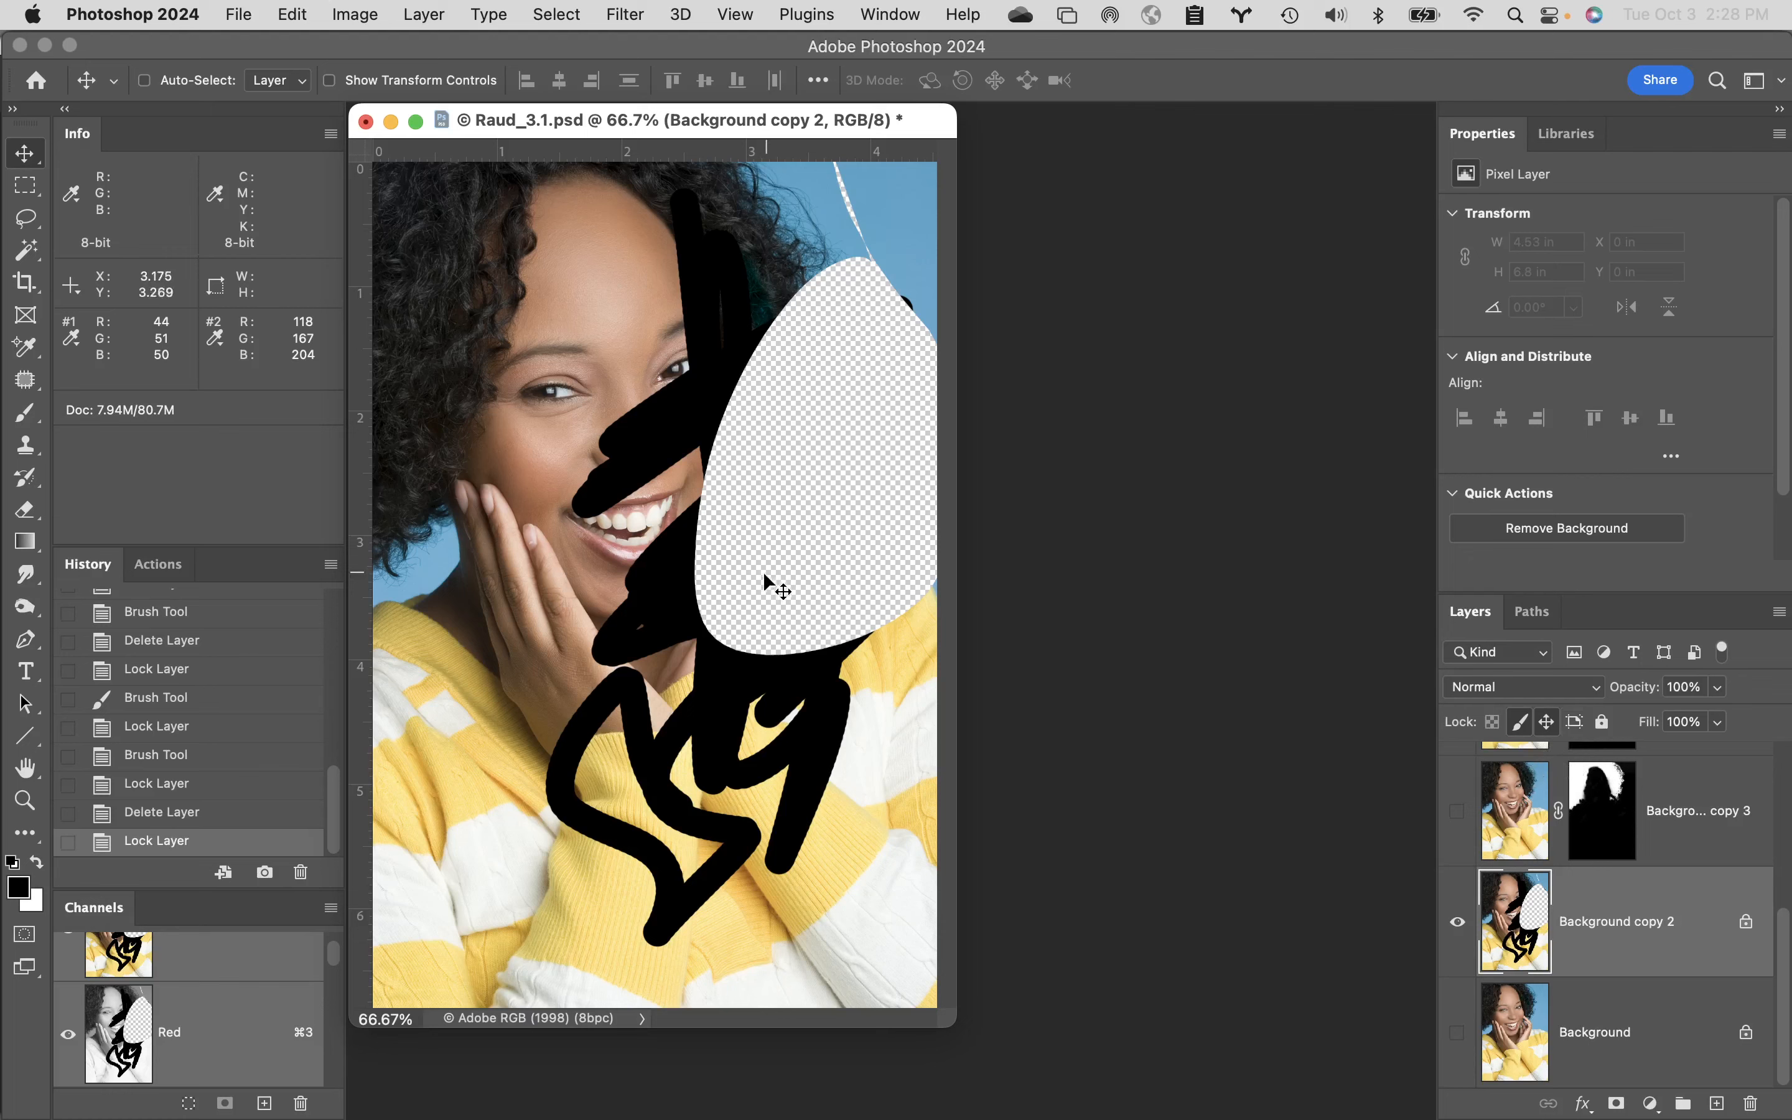
{"action": "left_click_drag", "start_coordinate": [765, 572], "coordinate": [678, 487]}
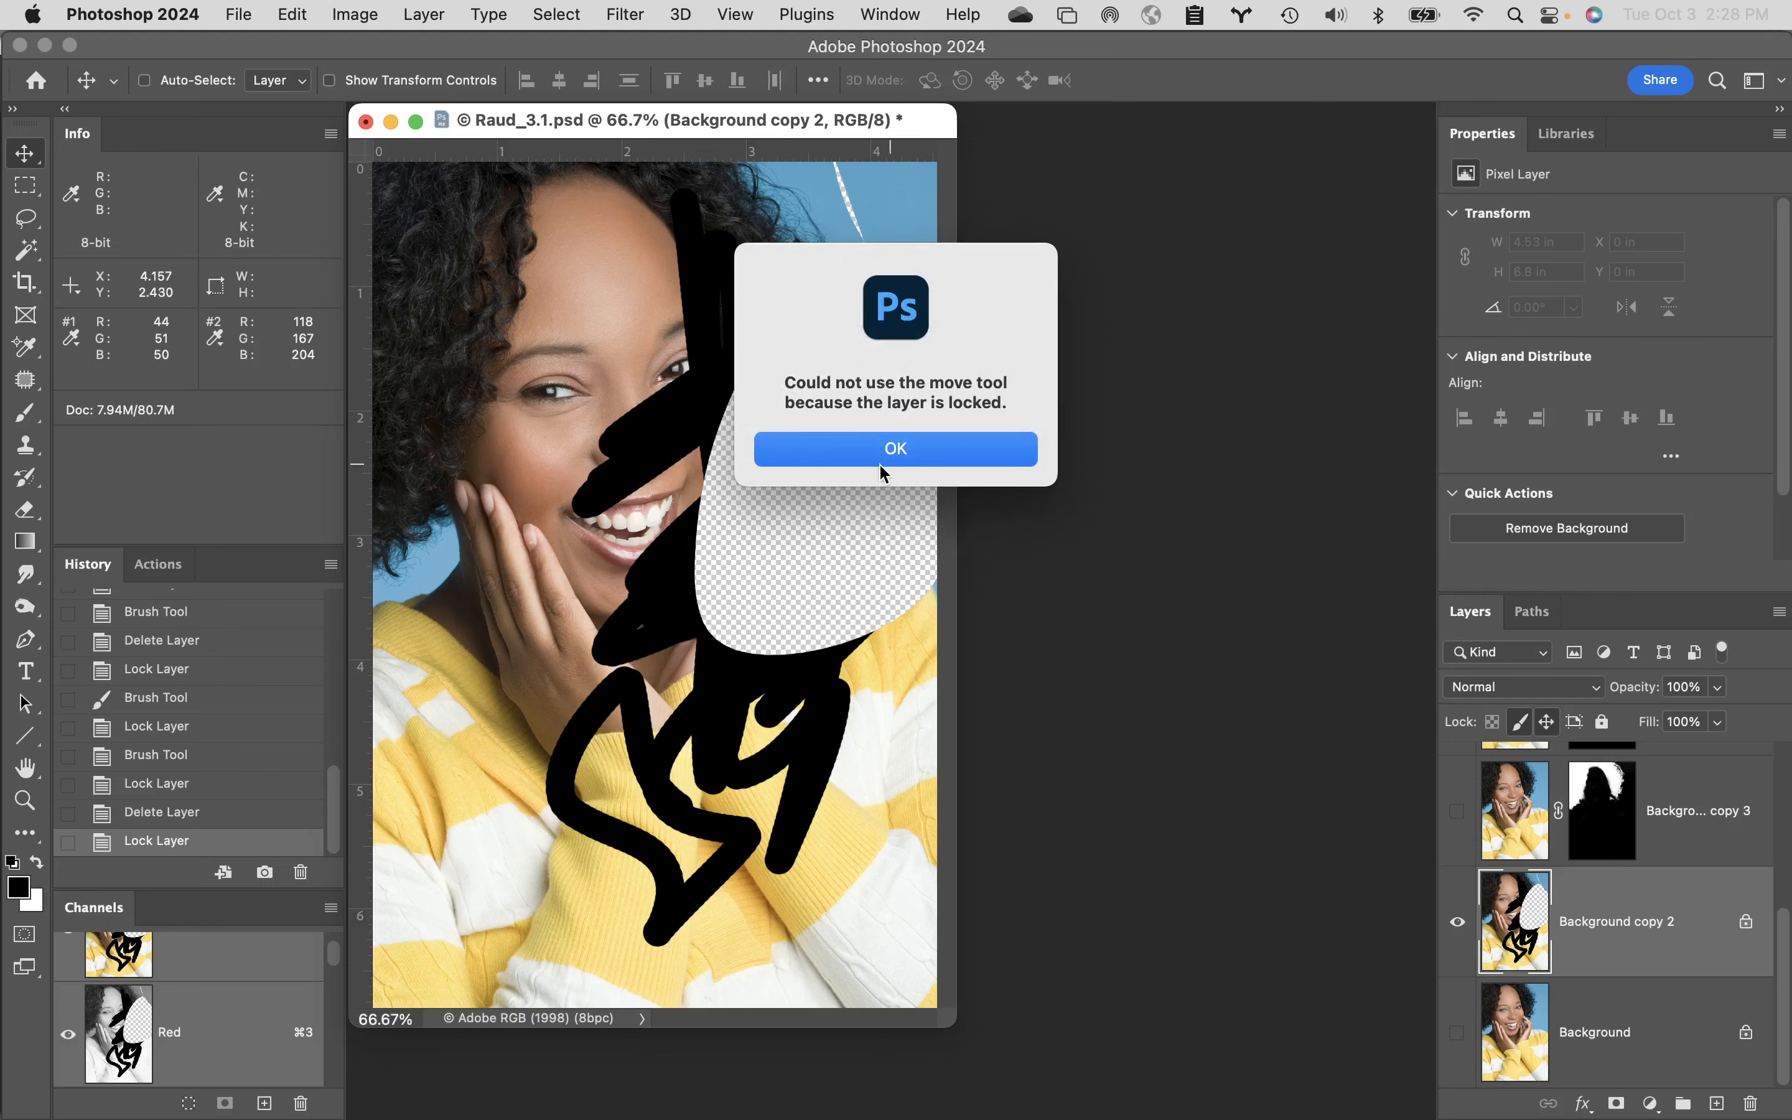
{"action": "left_click", "coordinate": [950, 459]}
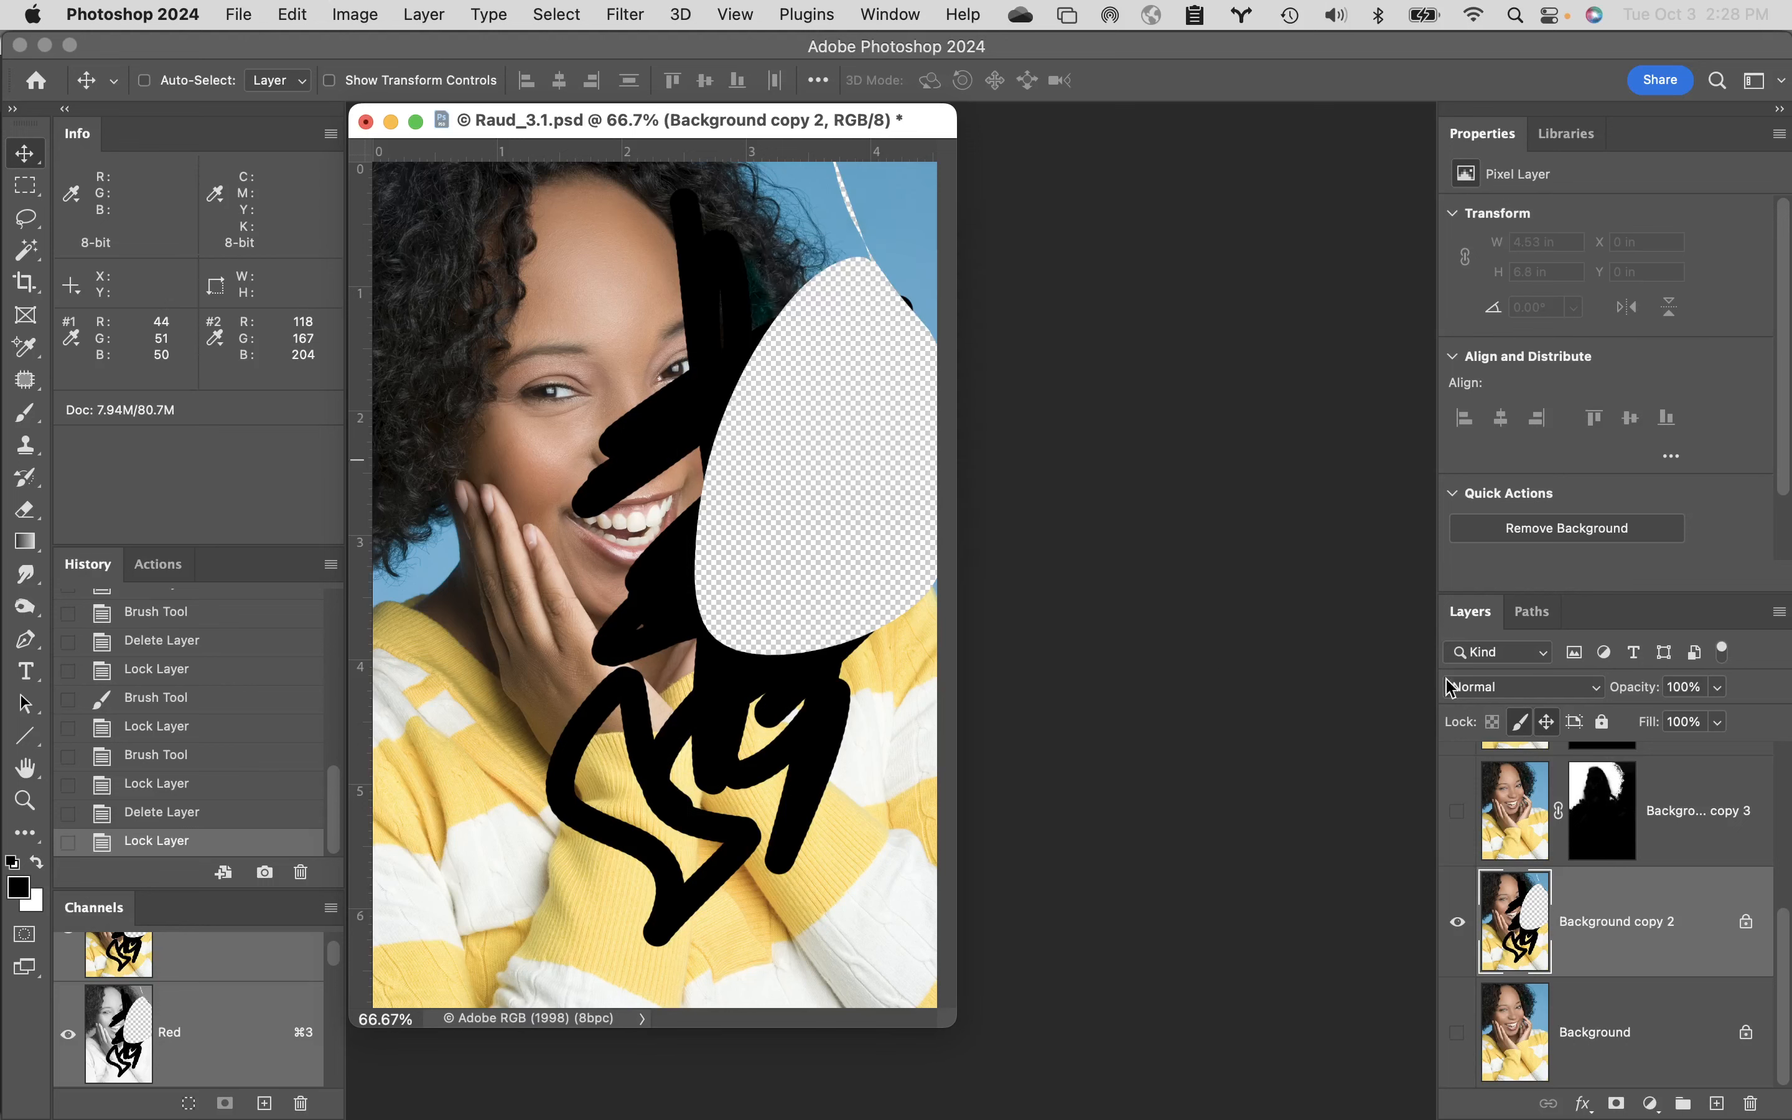
- Add the artboard nesting lock to Background copy 2 and switch the layer to Lock All
{"action": "left_click", "coordinate": [1574, 722]}
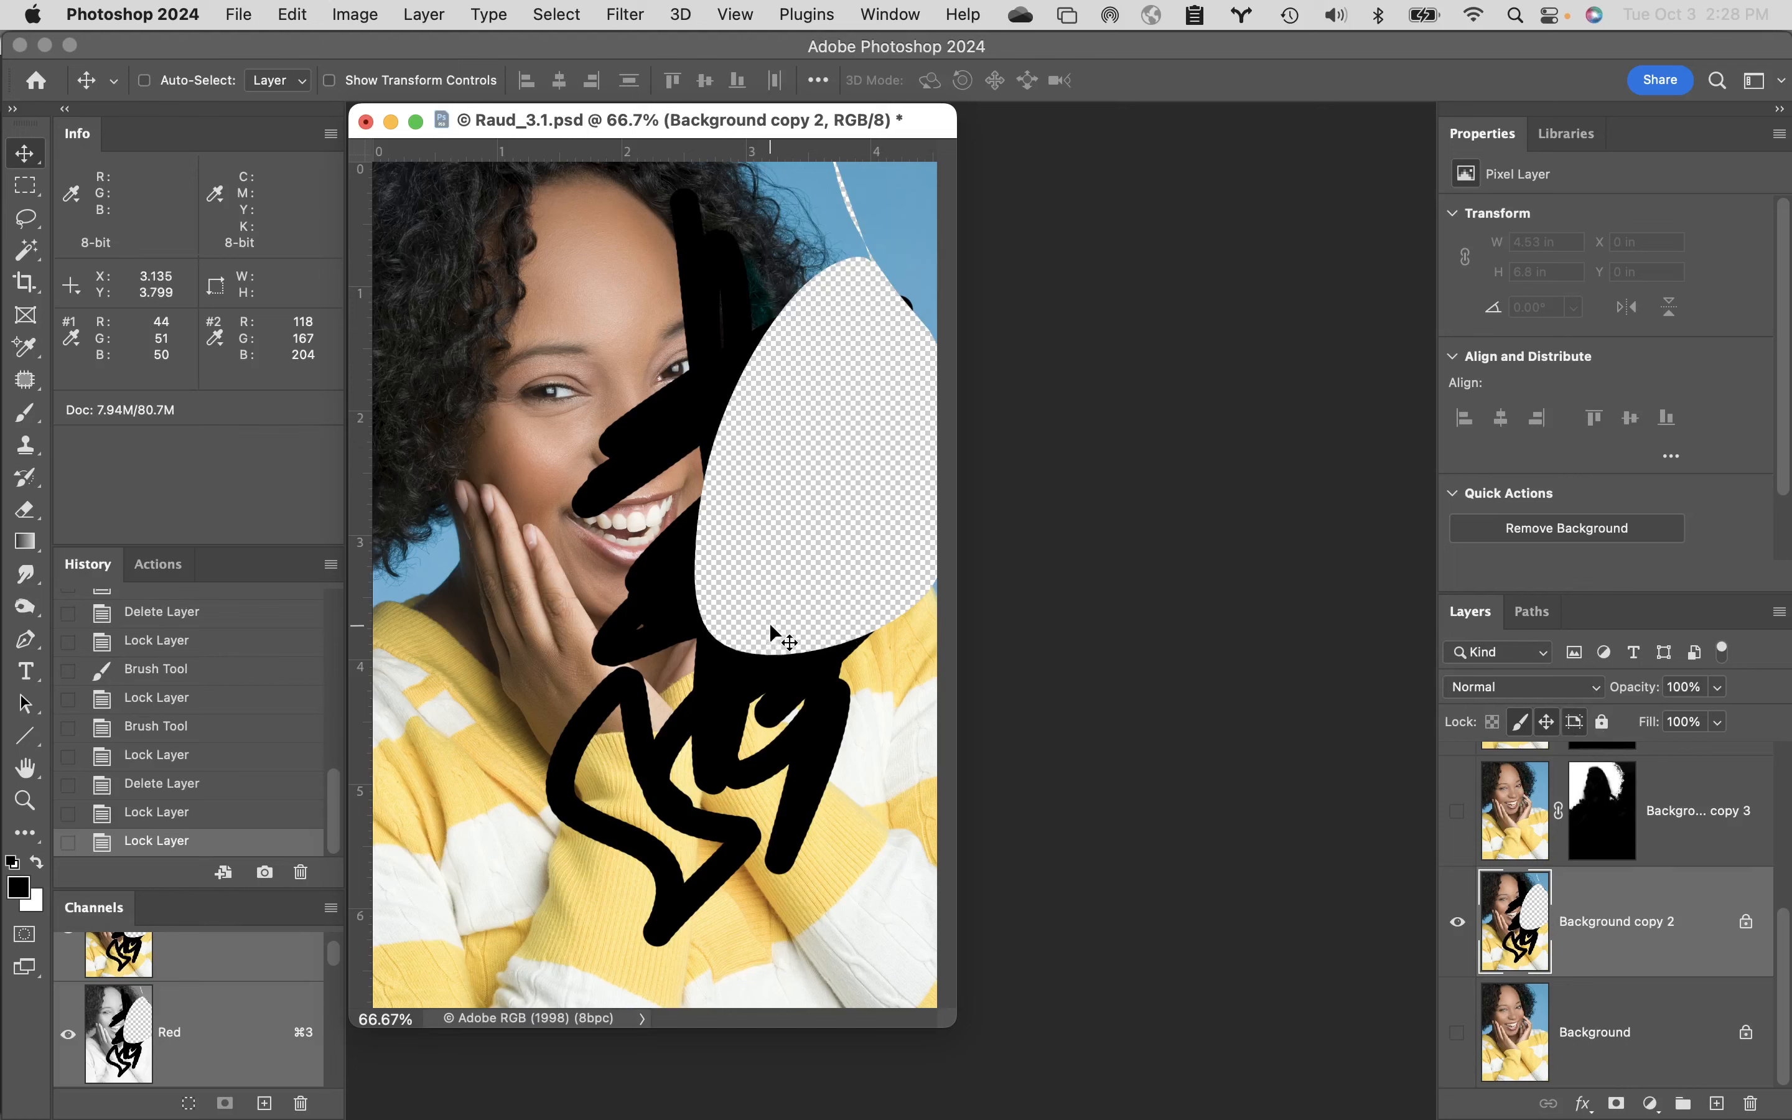
{"action": "left_click", "coordinate": [1602, 723]}
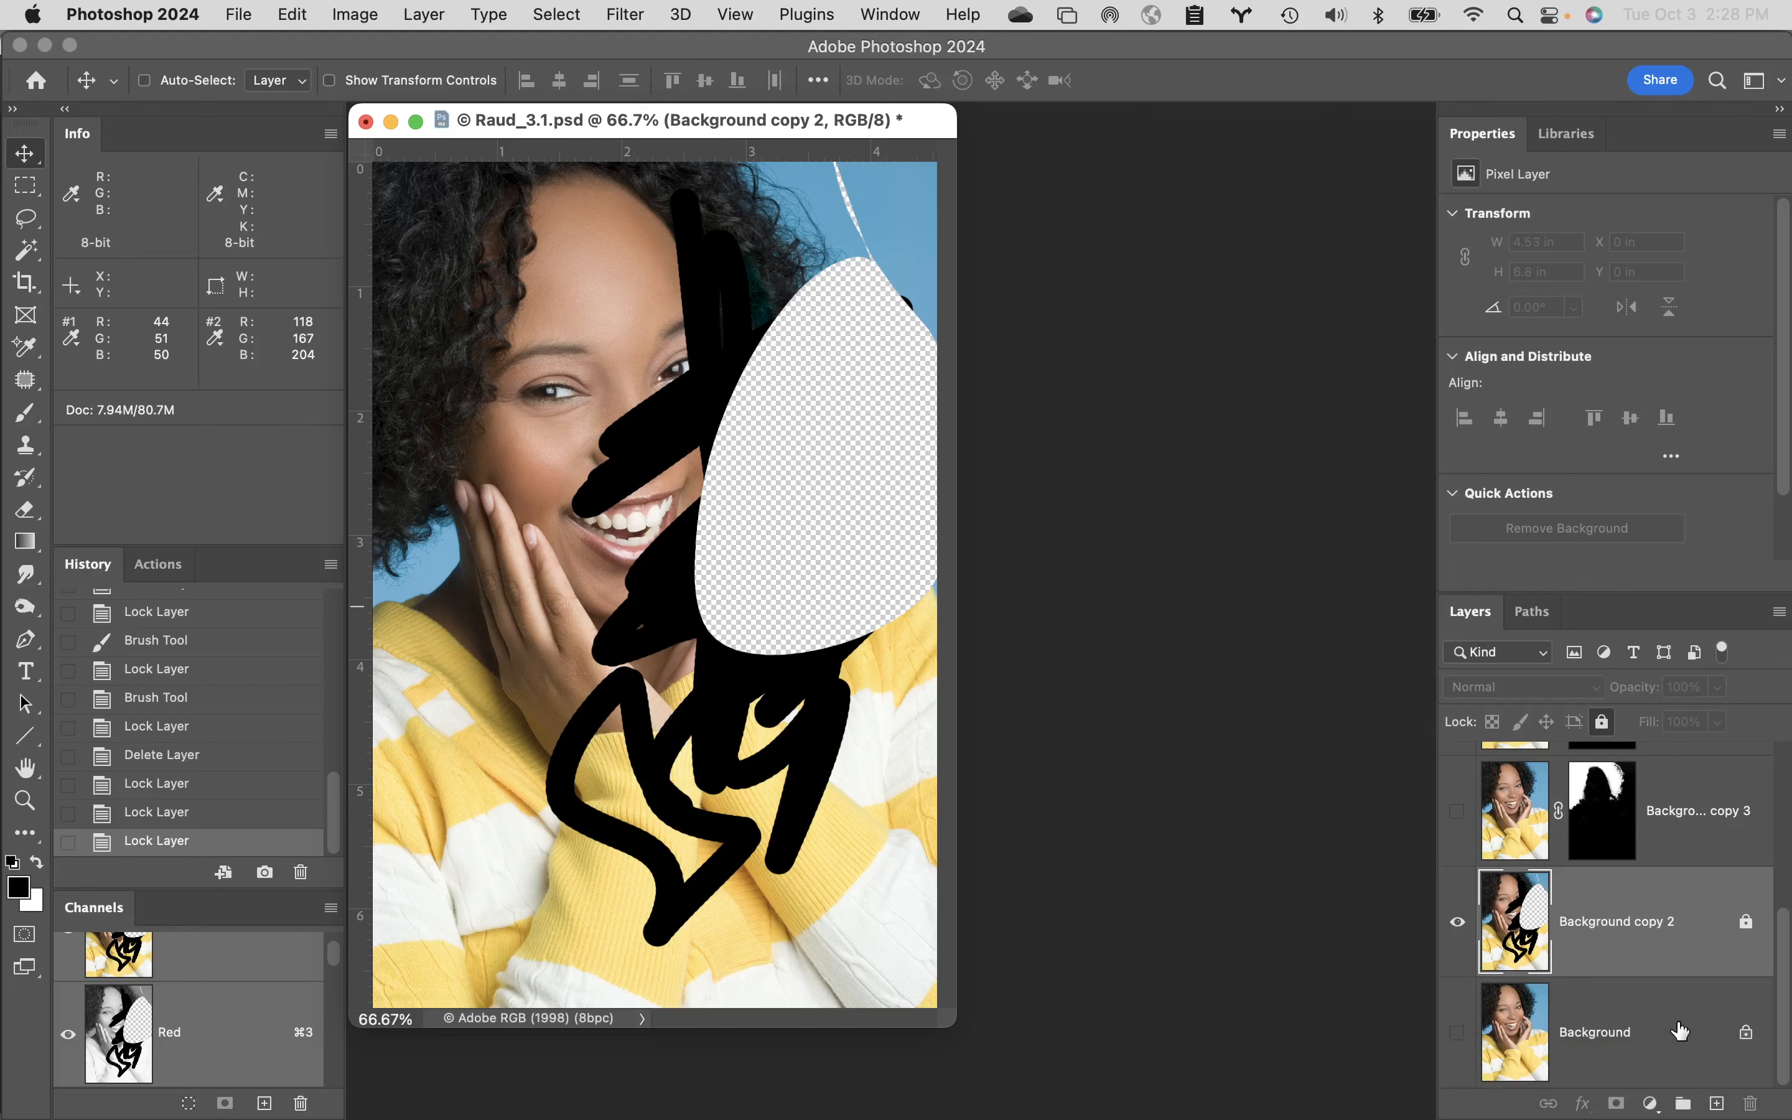
- Show the Background layer with Background copy 2 hidden, and close the document without saving
{"action": "left_click", "coordinate": [1457, 1033]}
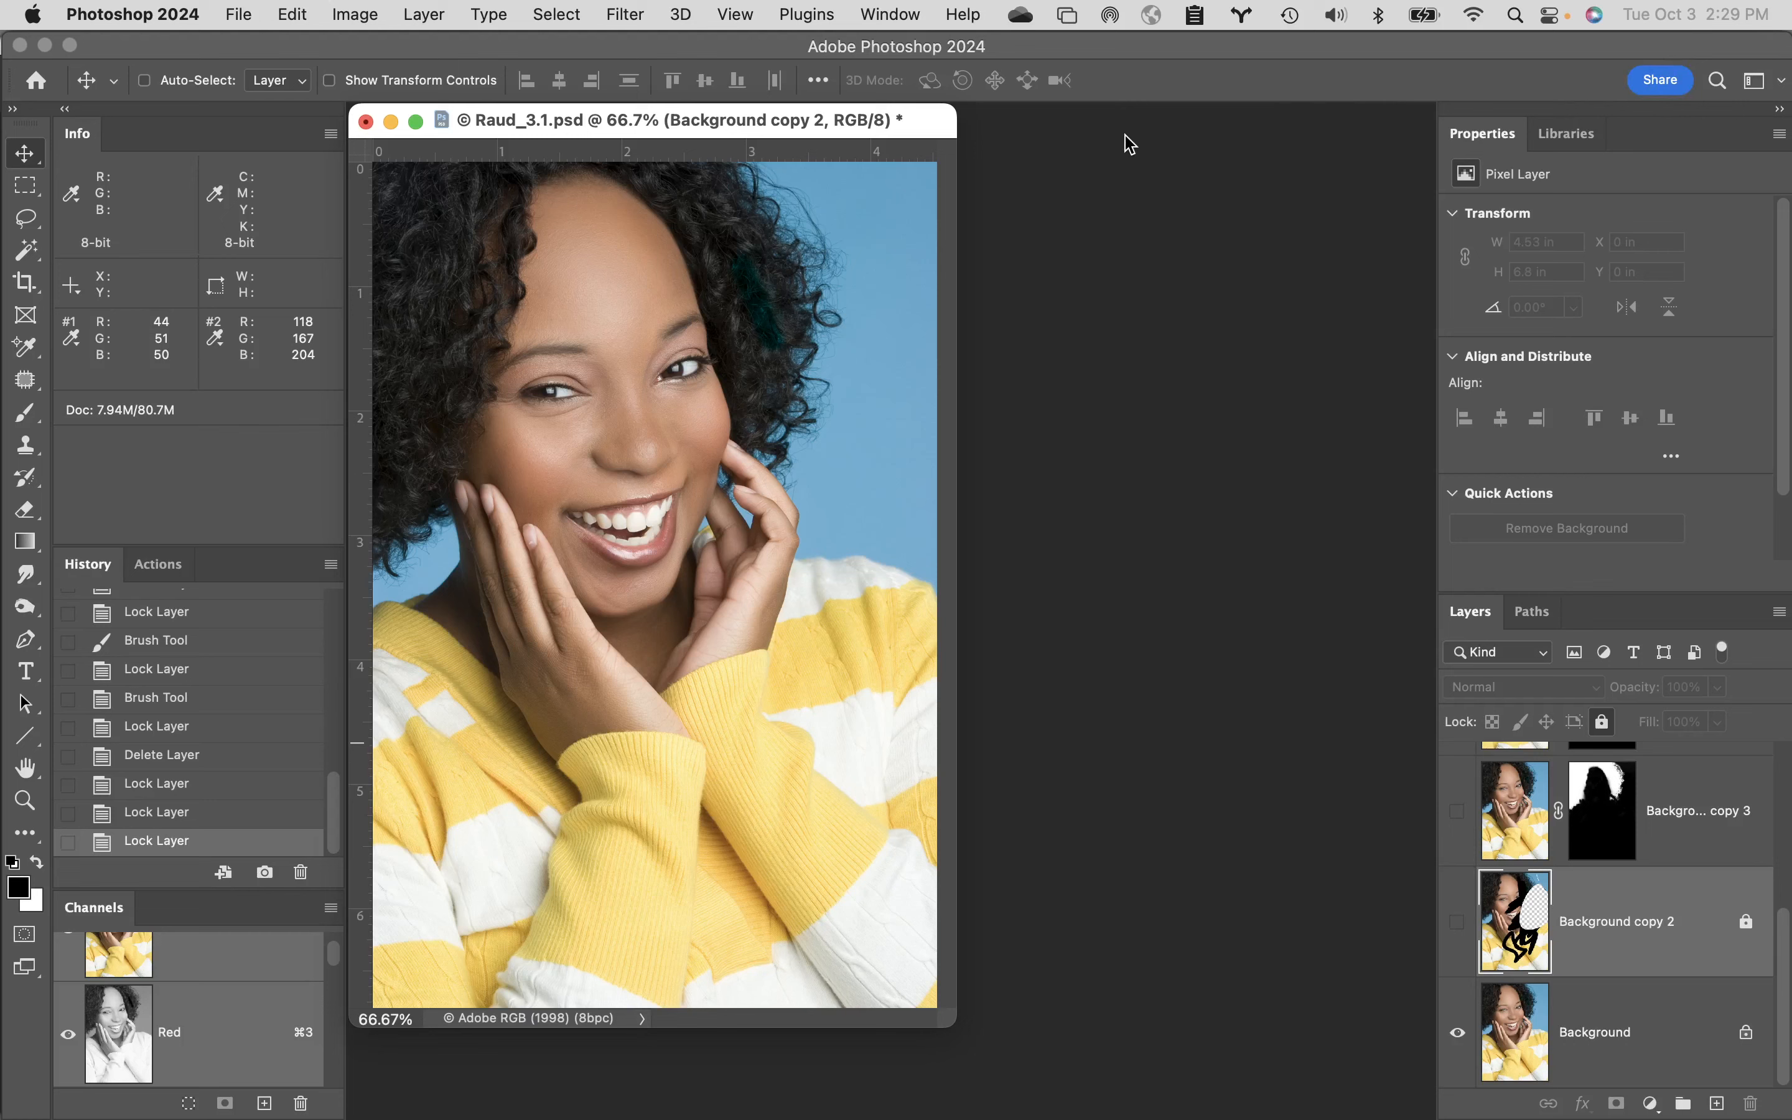
{"action": "left_click", "coordinate": [366, 123]}
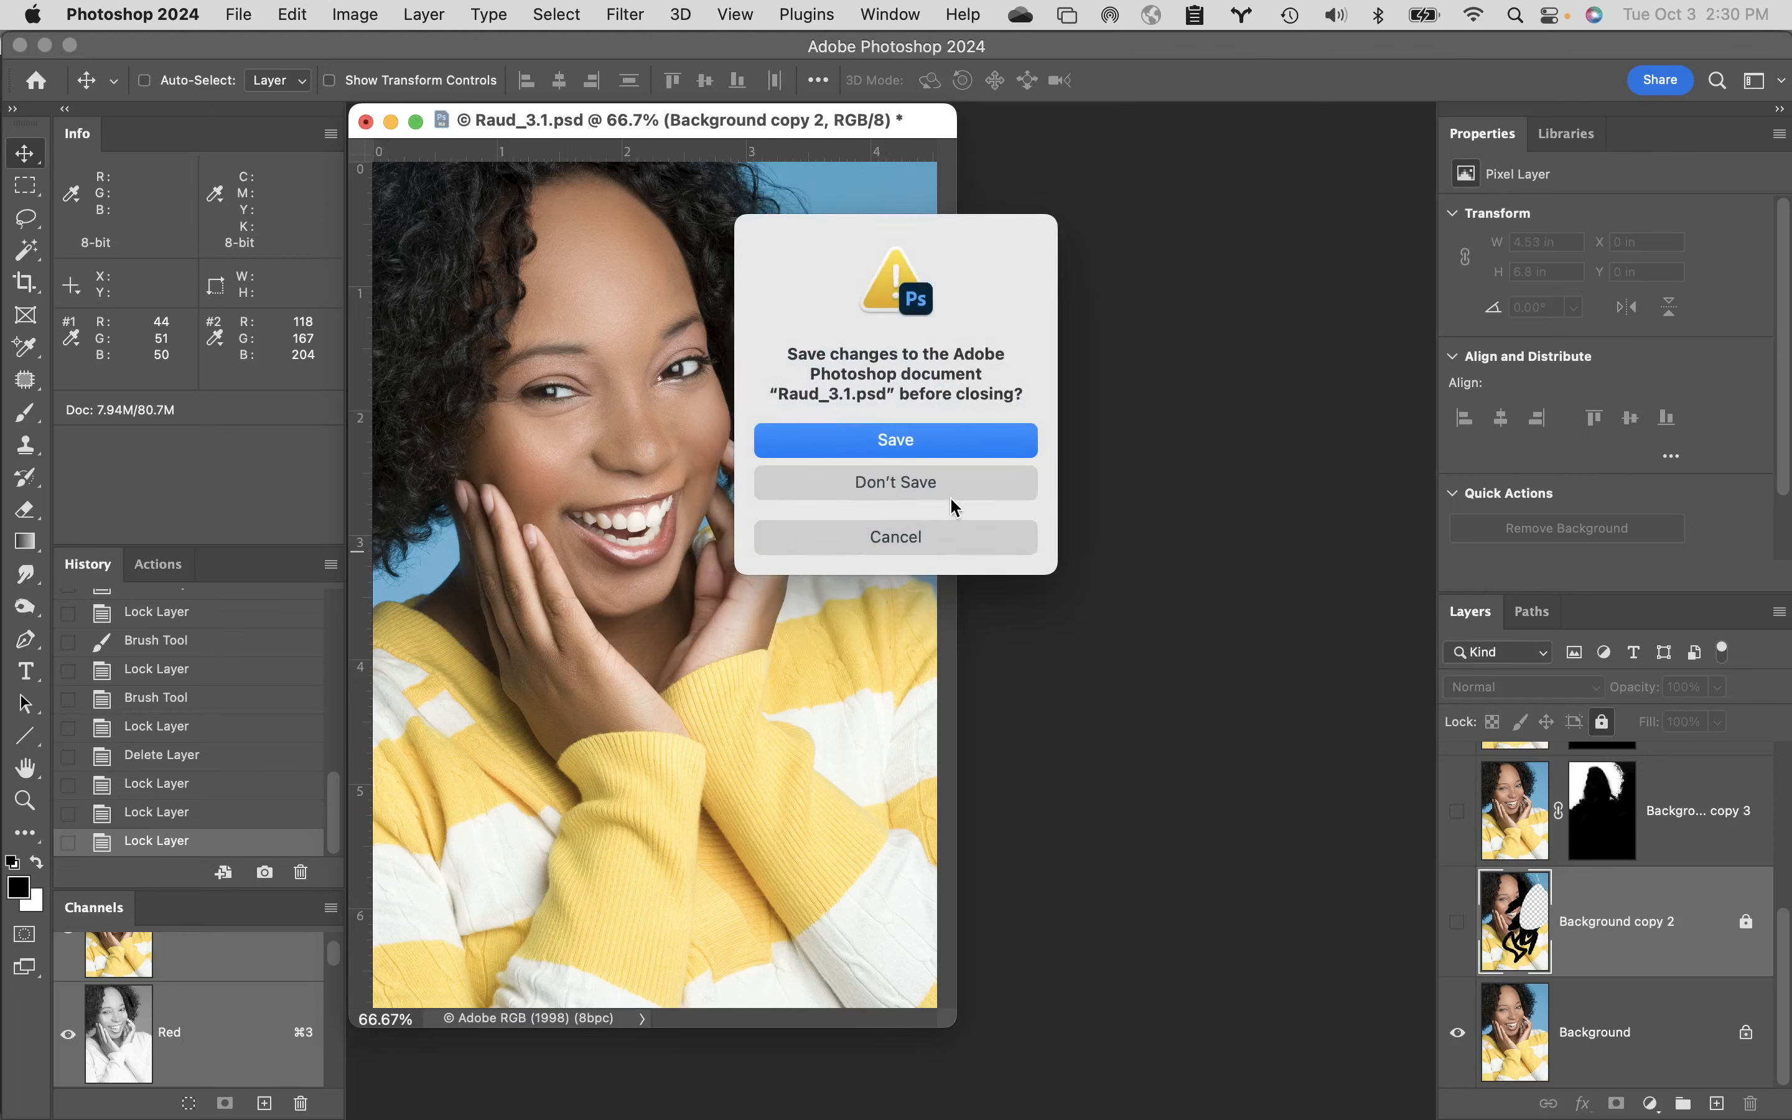
{"action": "left_click", "coordinate": [958, 486]}
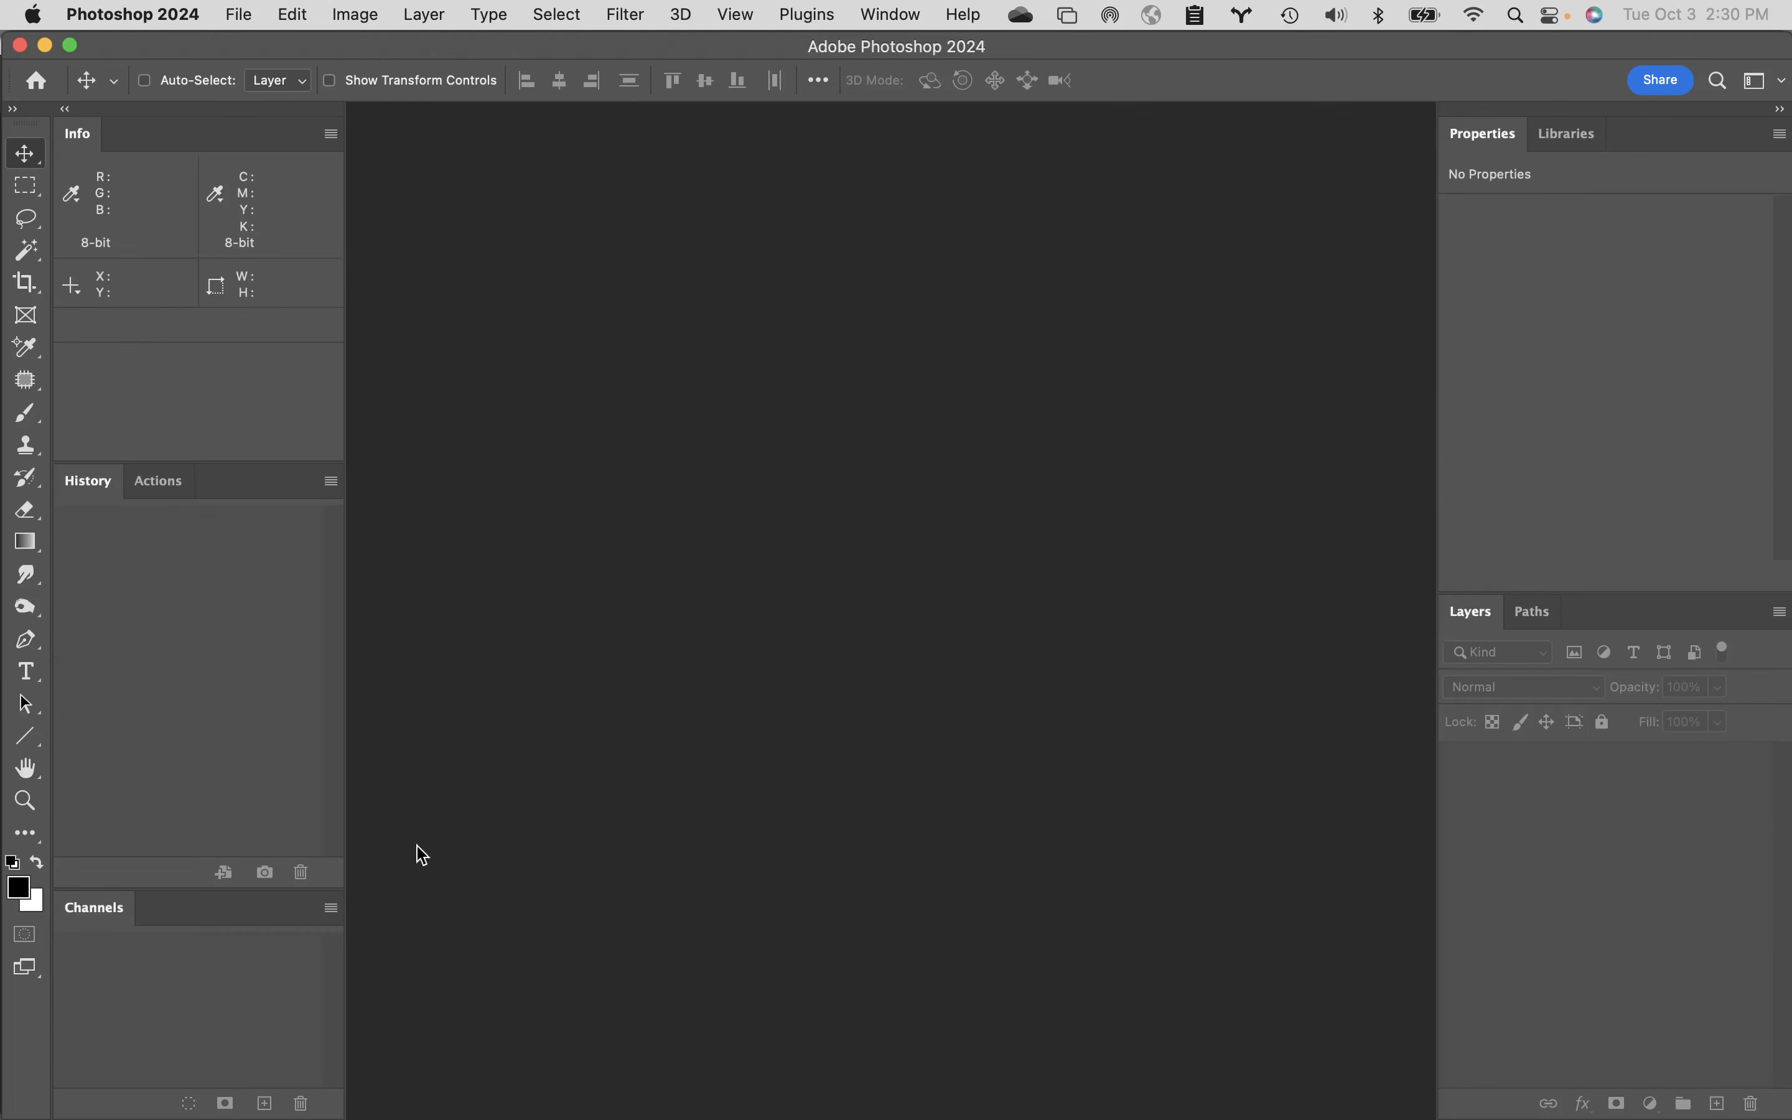
{"action": "mouse_move", "coordinate": [370, 1112]}
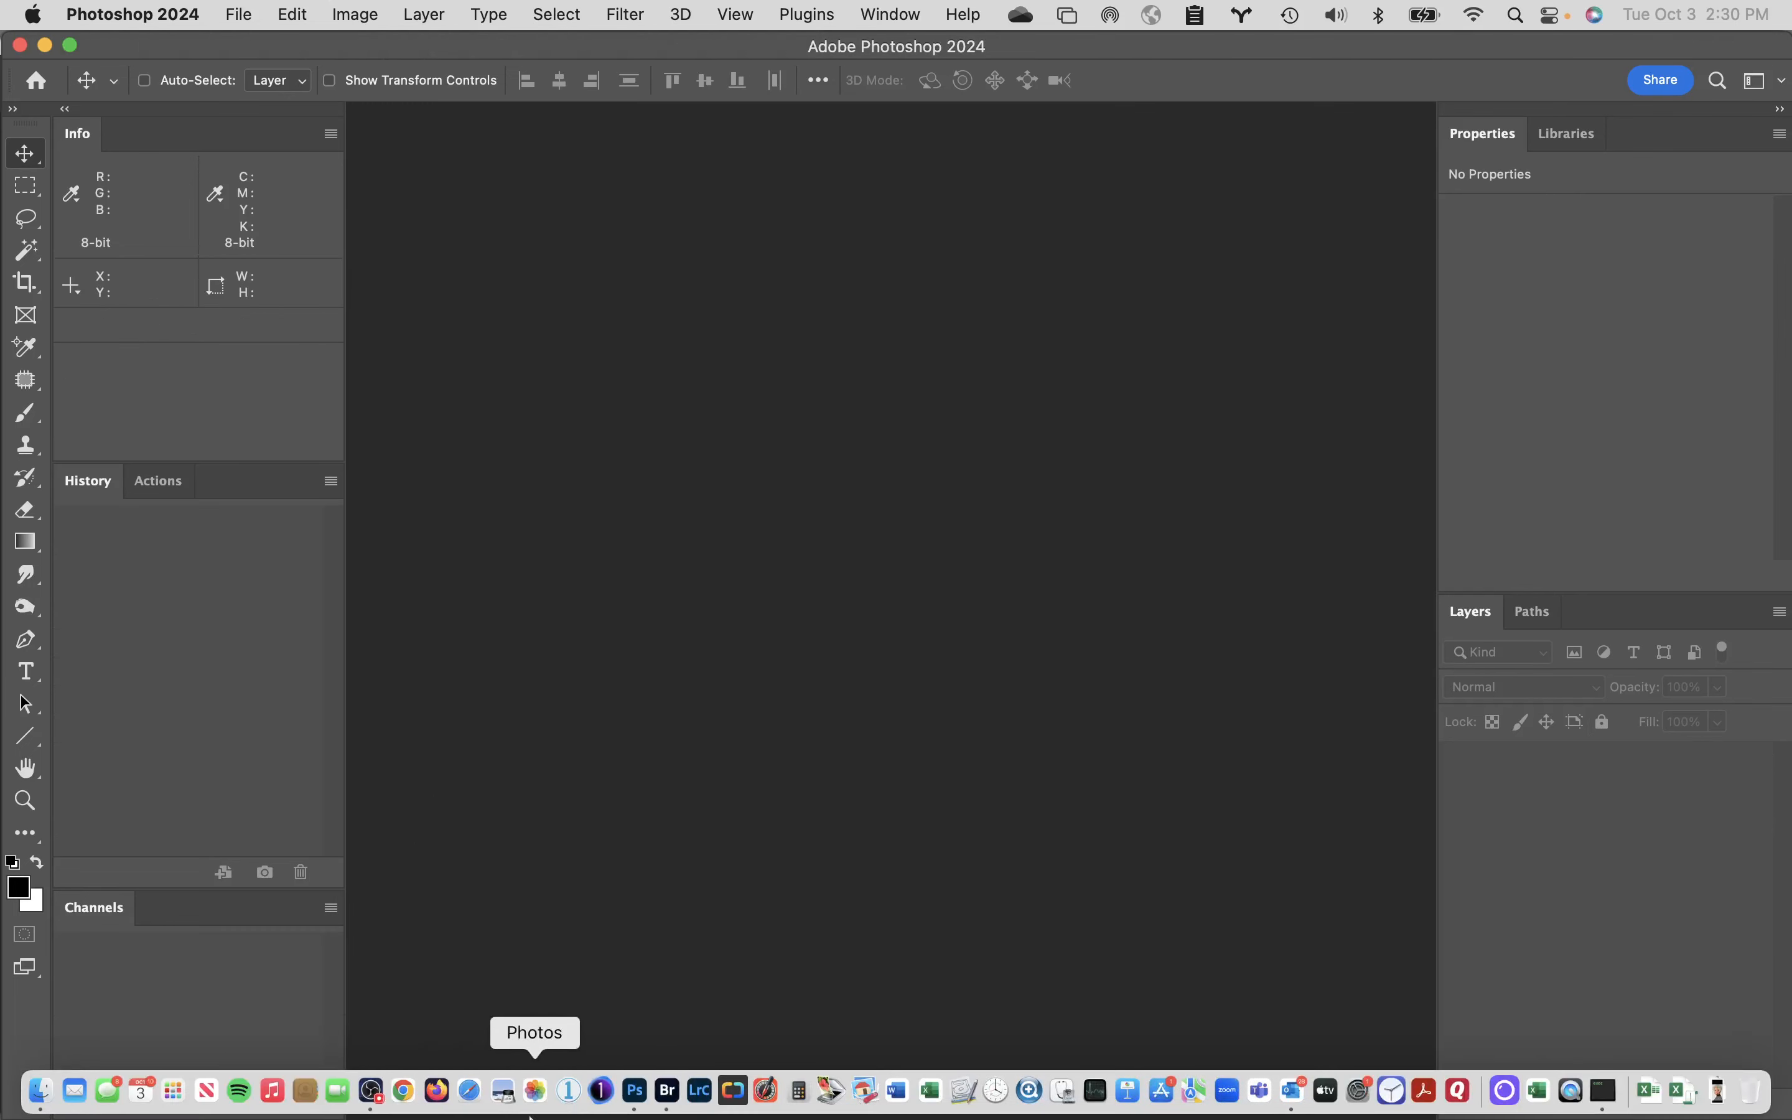